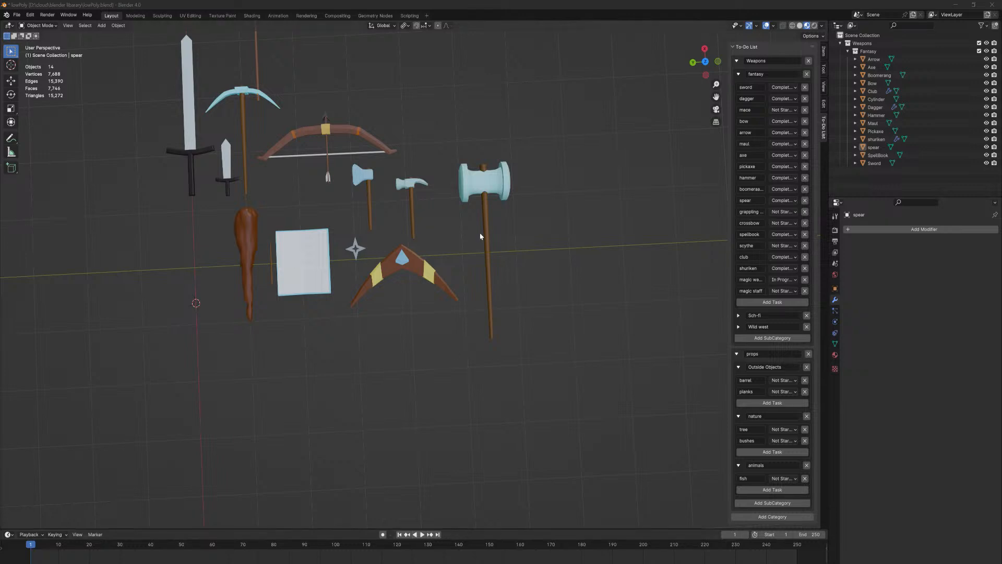
# - Move the spear in the horizontal plane to the free space above the bow, clear of the pickaxe
pyautogui.moveTo(457, 240); pyautogui.dragTo(384, 283, button='middle')
pyautogui.keyDown('shift'); pyautogui.moveTo(376, 207); pyautogui.dragTo(463, 305, button='middle'); pyautogui.keyUp('shift')
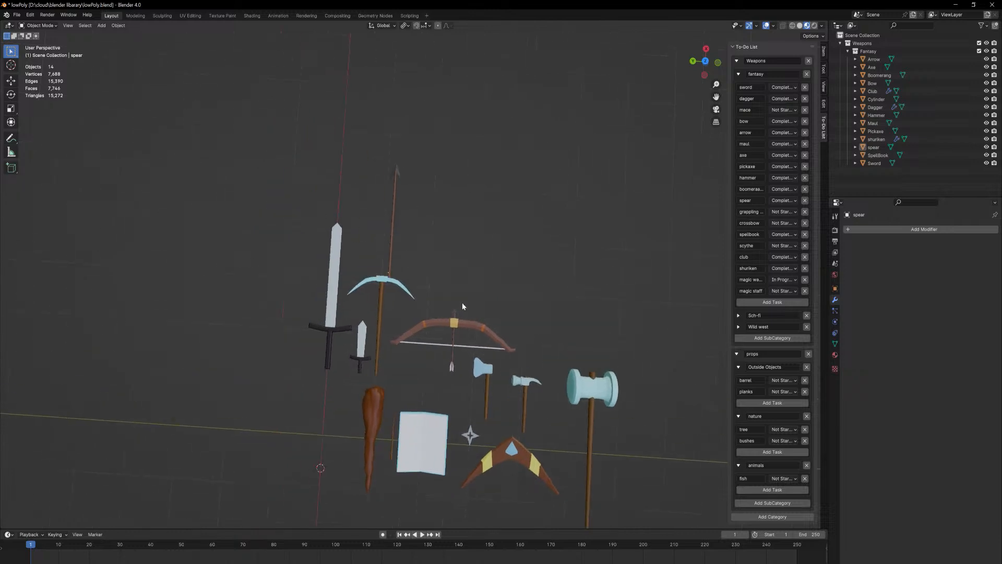
pyautogui.scroll(2, 463, 304)
pyautogui.click(383, 239)
pyautogui.press('g')
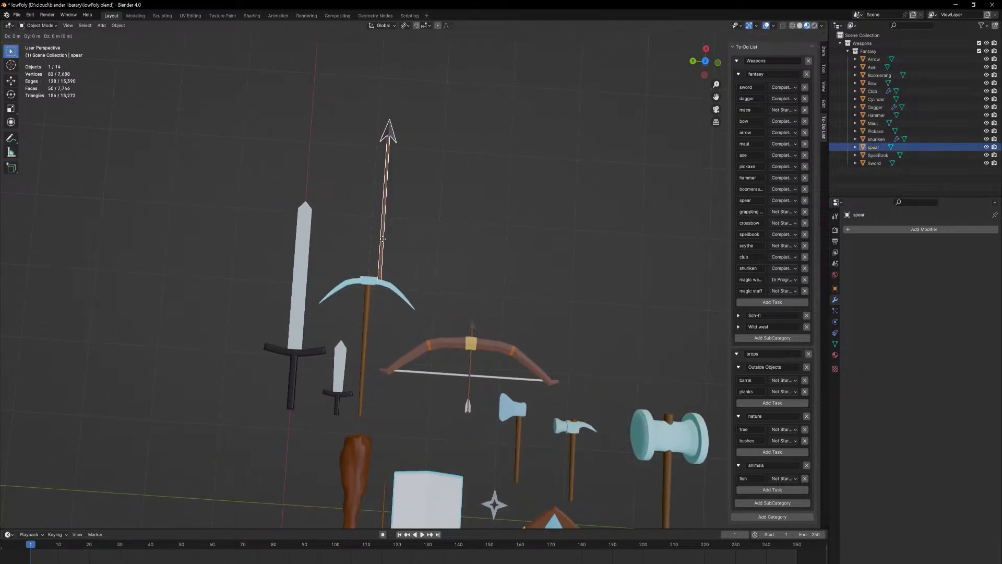
pyautogui.press('z')
pyautogui.hotkey('shift', 'z')
pyautogui.click(437, 283)
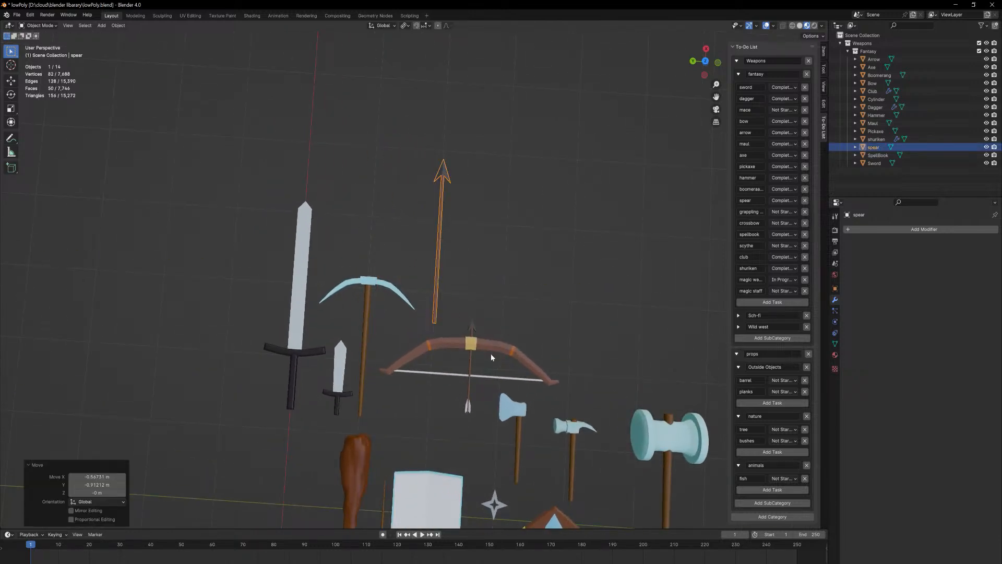
# - Set the spear's Z location to 0 m
pyautogui.moveTo(491, 356); pyautogui.dragTo(455, 280, button='middle')
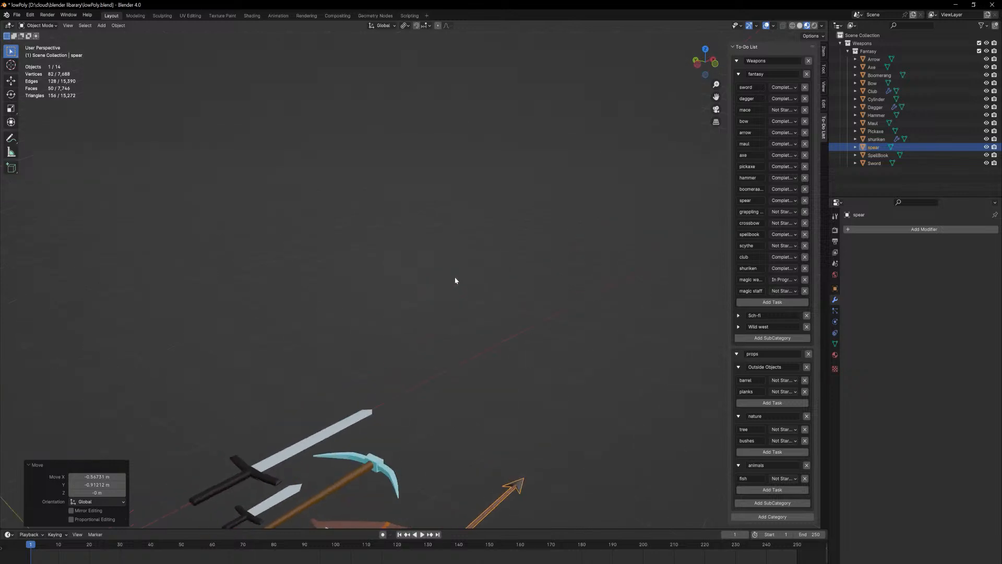
pyautogui.click(824, 51)
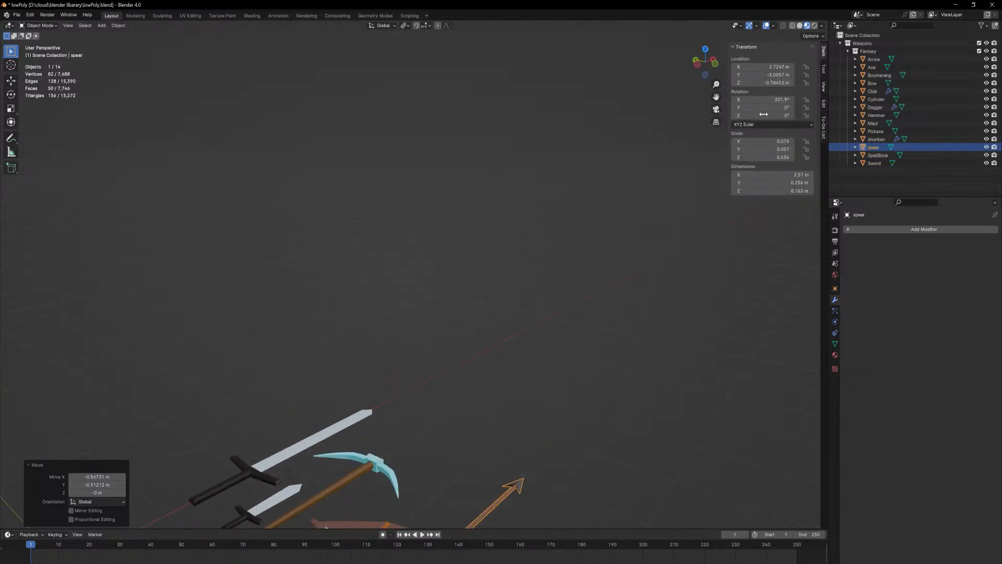
pyautogui.click(764, 82)
pyautogui.write('0')
pyautogui.press('Return')
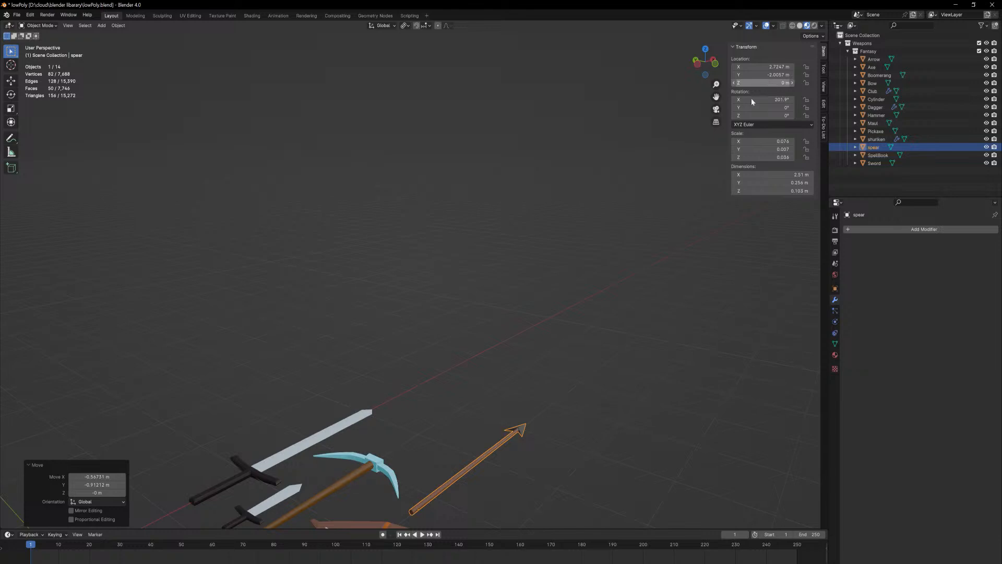
# - Check the spear's placement among the other weapons from several angles
pyautogui.moveTo(590, 334); pyautogui.dragTo(573, 393, button='middle')
pyautogui.scroll(3, 573, 393)
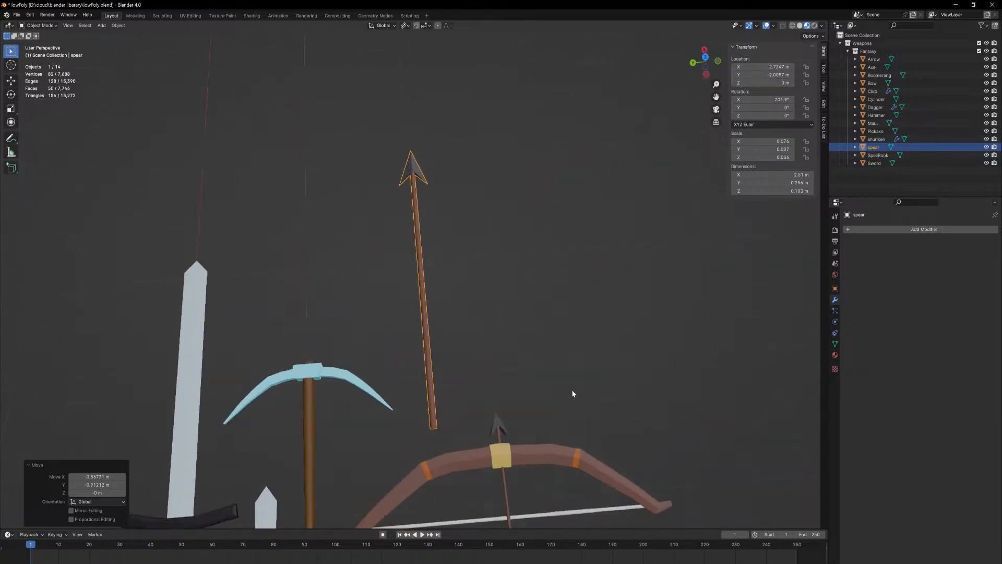
pyautogui.scroll(-5, 573, 393)
pyautogui.scroll(2, 530, 379)
pyautogui.moveTo(516, 410); pyautogui.dragTo(438, 338, button='middle')
pyautogui.moveTo(456, 280); pyautogui.dragTo(428, 347, button='middle')
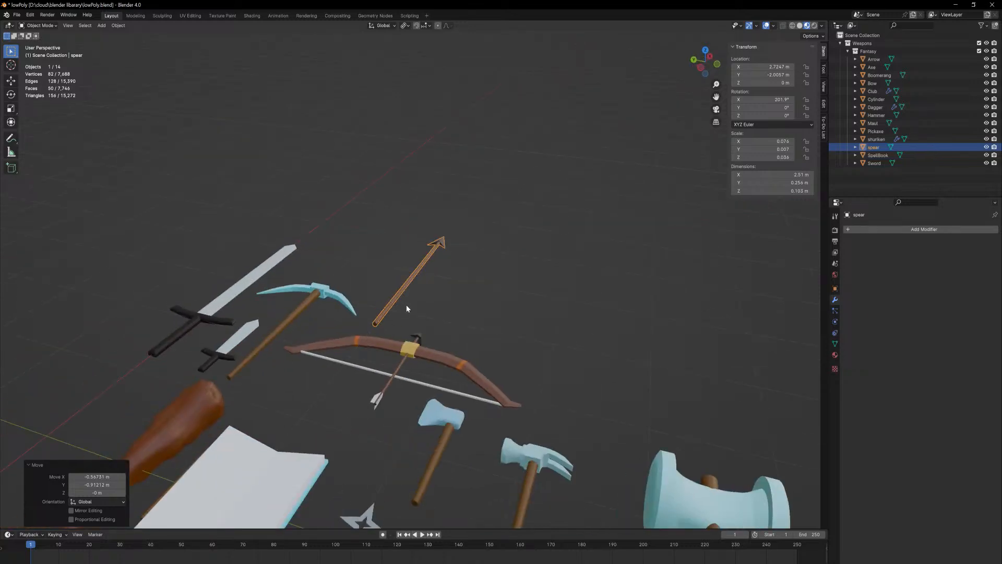
pyautogui.scroll(-4, 401, 334)
pyautogui.scroll(2, 392, 354)
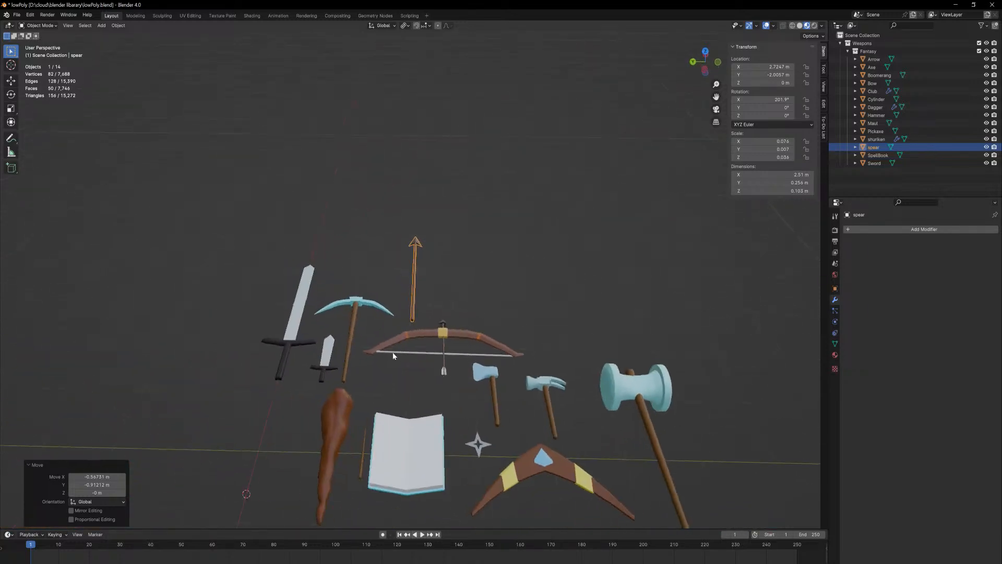
pyautogui.keyDown('shift'); pyautogui.moveTo(393, 355); pyautogui.dragTo(429, 310, button='middle'); pyautogui.keyUp('shift')
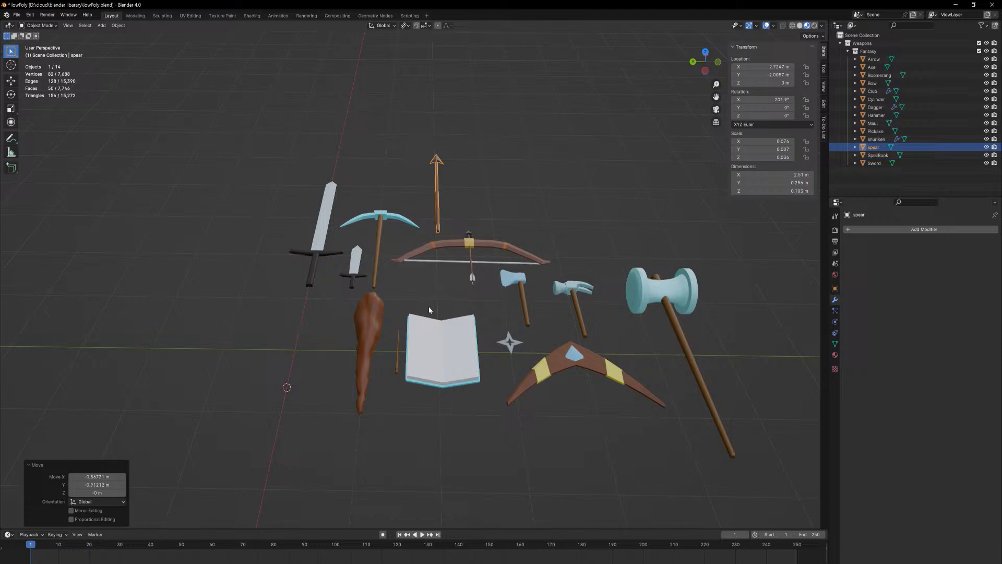
# - Select the magic wand beside the spellbook and inspect it up close
pyautogui.click(398, 359)
pyautogui.press('KP_Decimal')
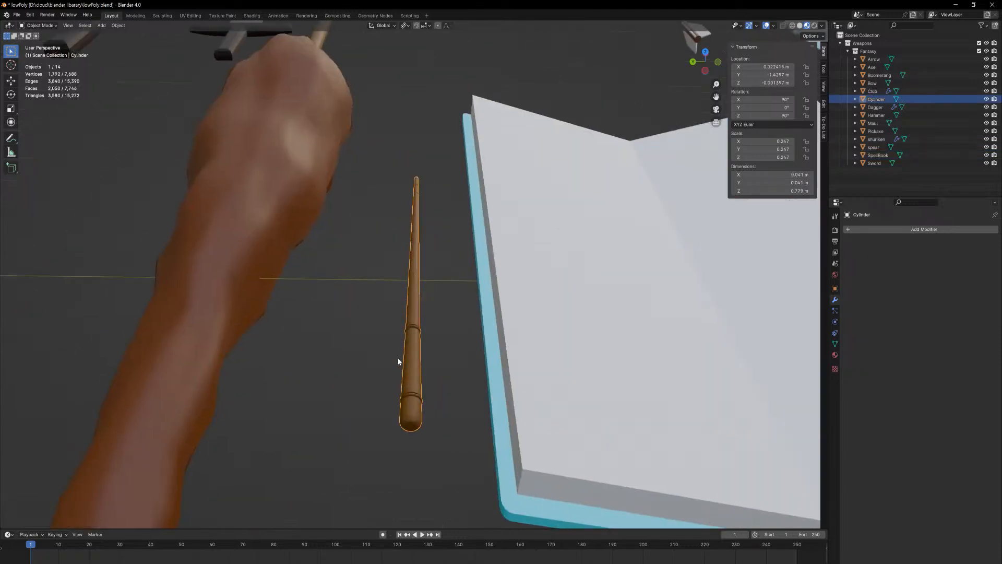
pyautogui.moveTo(402, 358); pyautogui.dragTo(628, 257, button='middle')
pyautogui.scroll(-8, 541, 286)
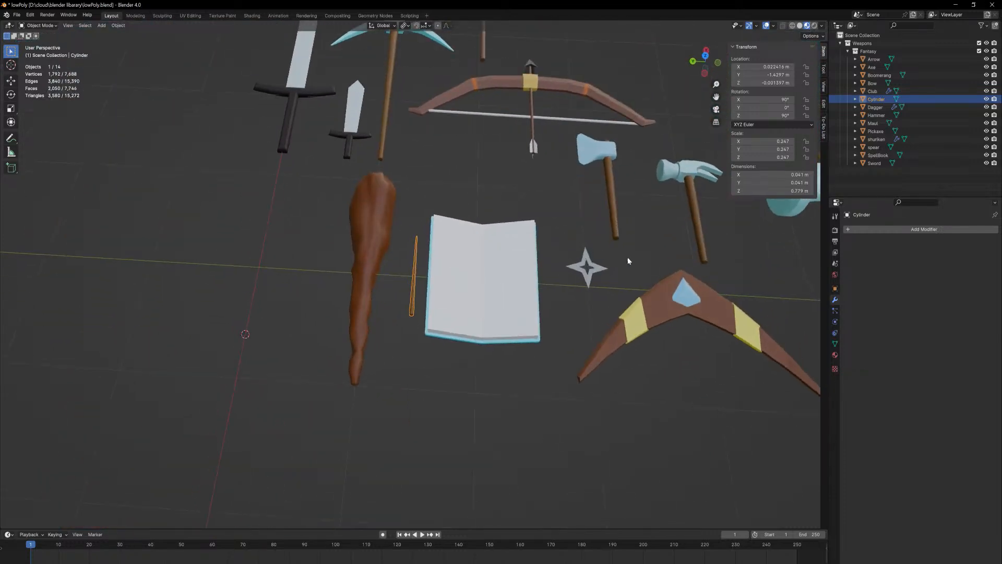
# - Select the axe and inspect its head and handle up close
pyautogui.scroll(4, 627, 257)
pyautogui.click(528, 312)
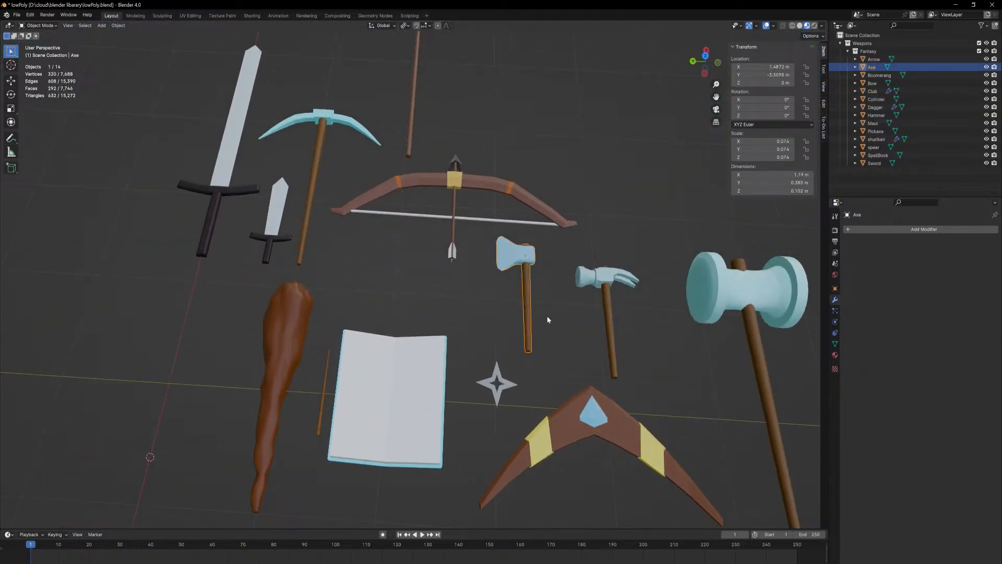
pyautogui.moveTo(547, 316); pyautogui.dragTo(540, 318, button='middle')
pyautogui.press('KP_Decimal')
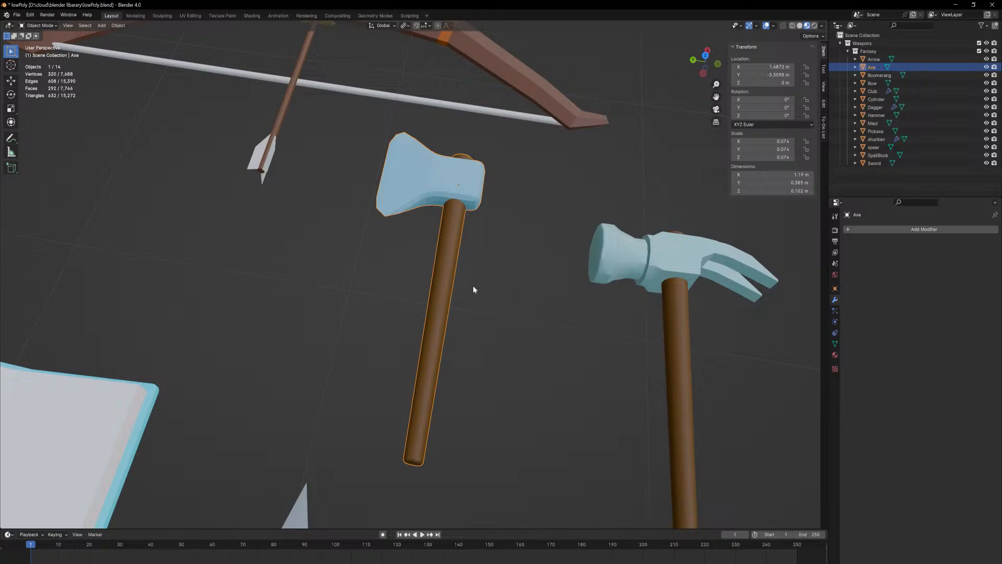
pyautogui.moveTo(473, 286); pyautogui.dragTo(513, 272, button='middle')
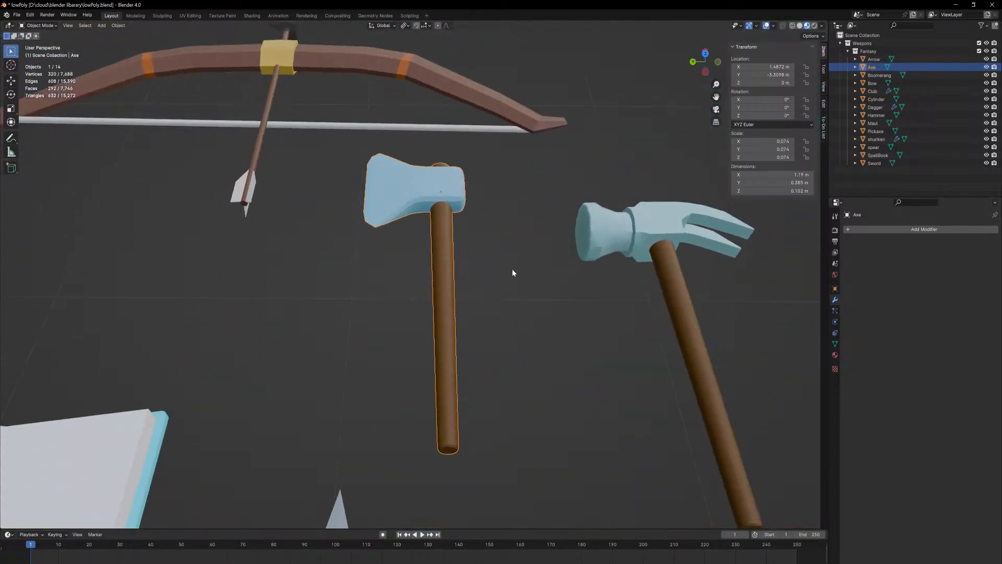
pyautogui.keyDown('ctrl'); pyautogui.moveTo(617, 233); pyautogui.dragTo(617, 487, button='middle'); pyautogui.keyUp('ctrl')
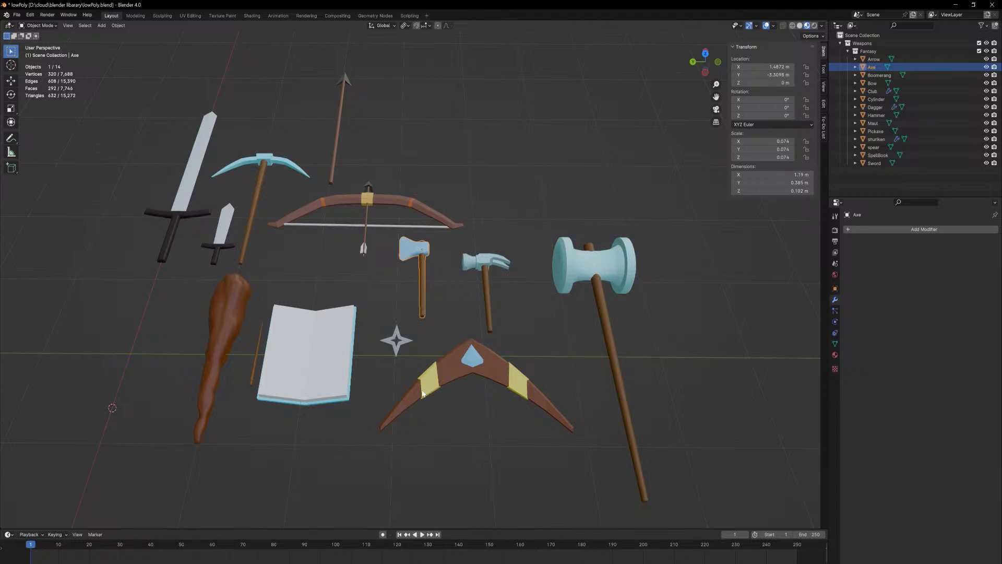
# - View the whole weapon collection from above and bring up the to-do list
pyautogui.keyDown('shift'); pyautogui.moveTo(289, 396); pyautogui.dragTo(498, 365, button='middle'); pyautogui.keyUp('shift')
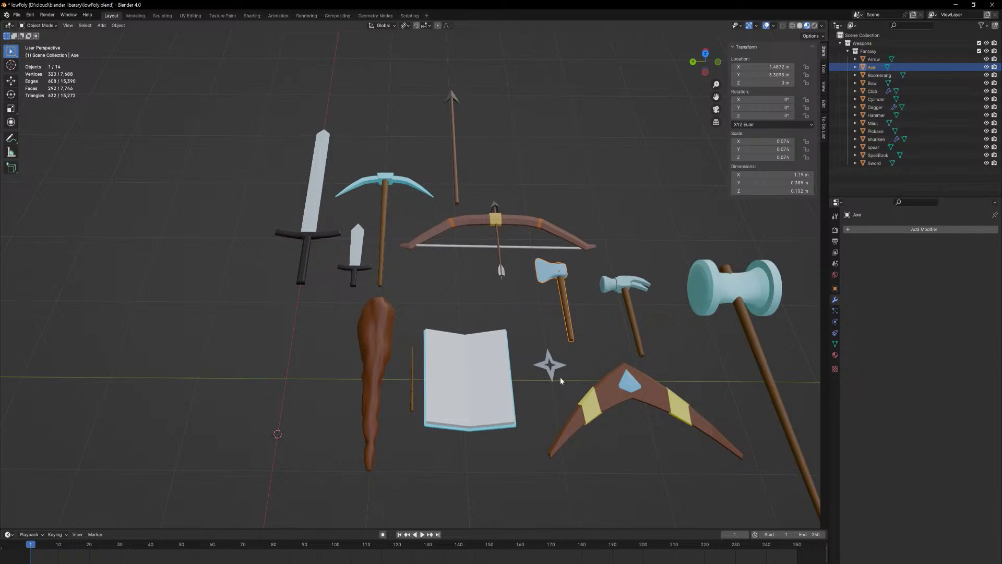
pyautogui.scroll(-1, 480, 347)
pyautogui.moveTo(476, 332)
pyautogui.mouseDown(button='middle')
pyautogui.moveTo(468, 324)
pyautogui.moveTo(465, 346)
pyautogui.mouseUp(button='middle')
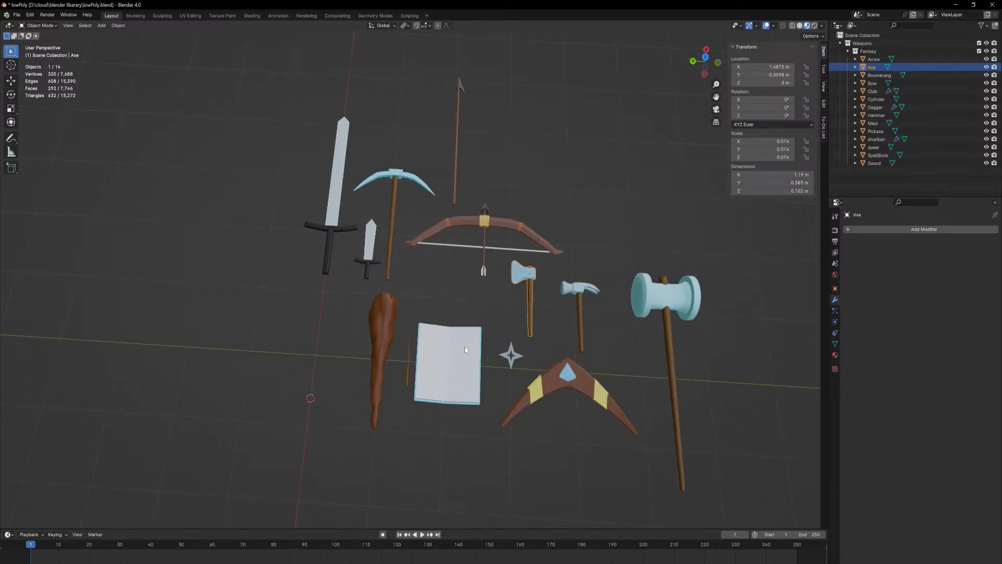
pyautogui.press('KP_7')
pyautogui.keyDown('shift'); pyautogui.moveTo(402, 371); pyautogui.dragTo(455, 395, button='middle'); pyautogui.keyUp('shift')
pyautogui.click(823, 128)
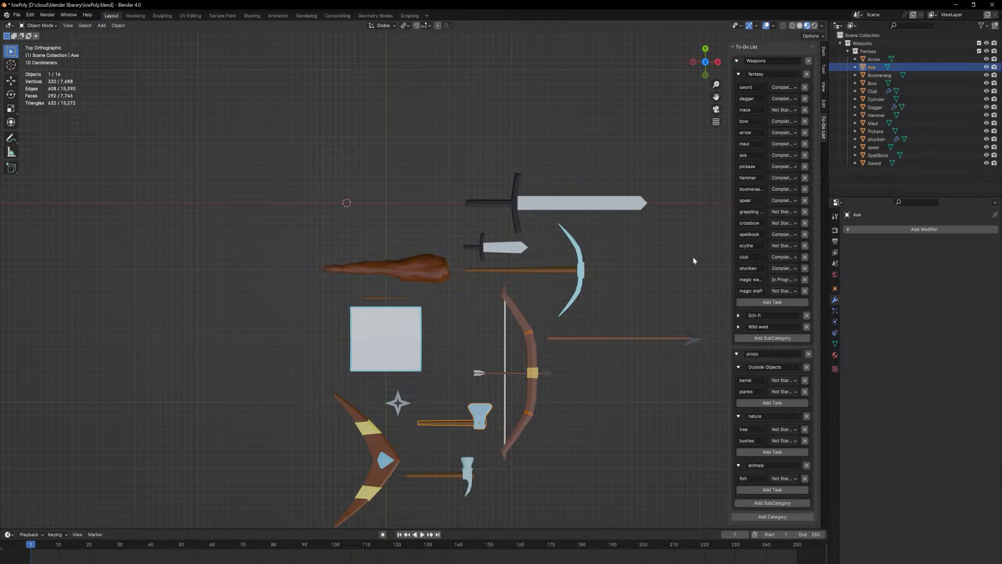
pyautogui.moveTo(526, 315); pyautogui.dragTo(590, 266, button='middle')
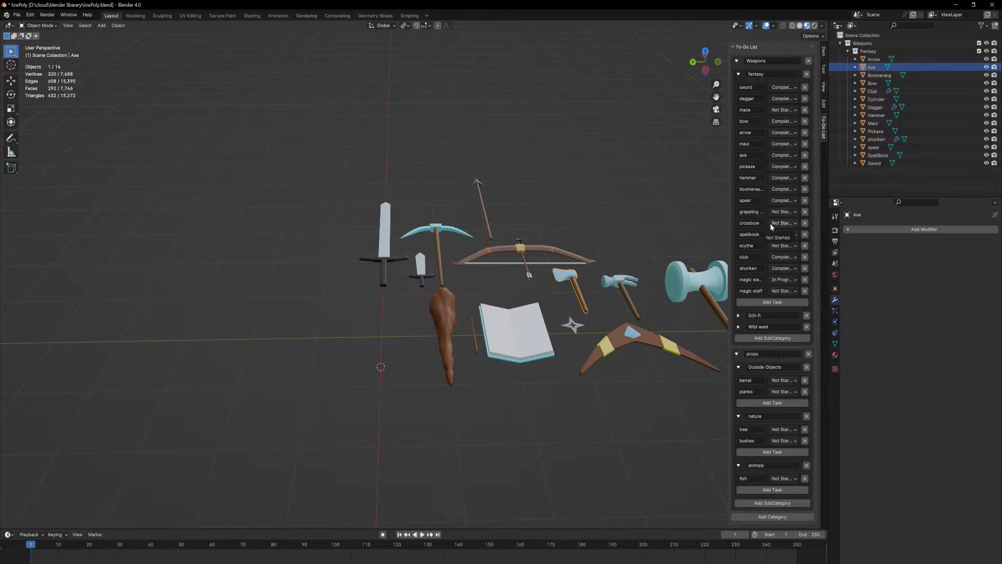
# - Review the planned tasks in the Sci-fi and Wild west subcategories, collapsing each one again
pyautogui.click(738, 316)
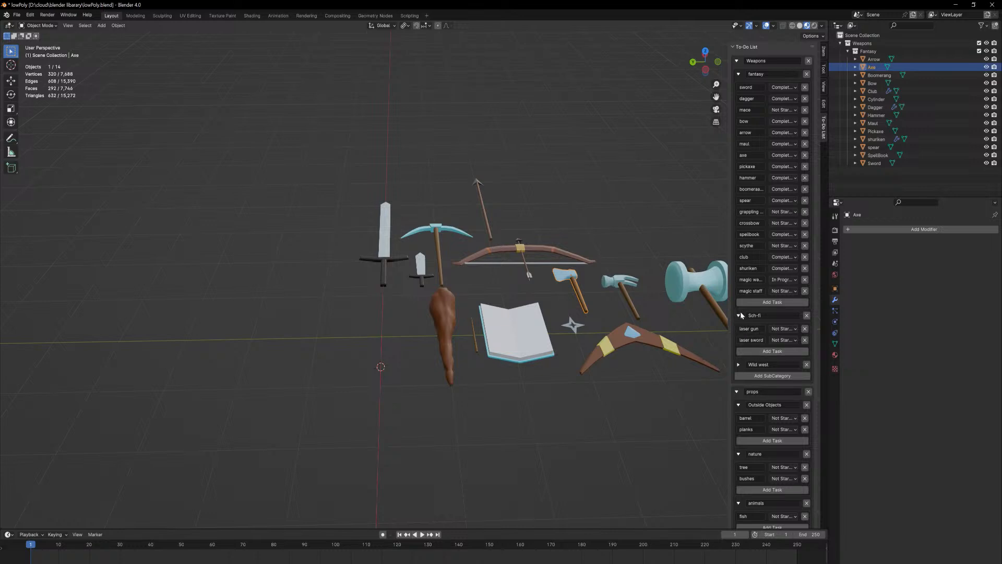
pyautogui.click(738, 315)
pyautogui.click(738, 326)
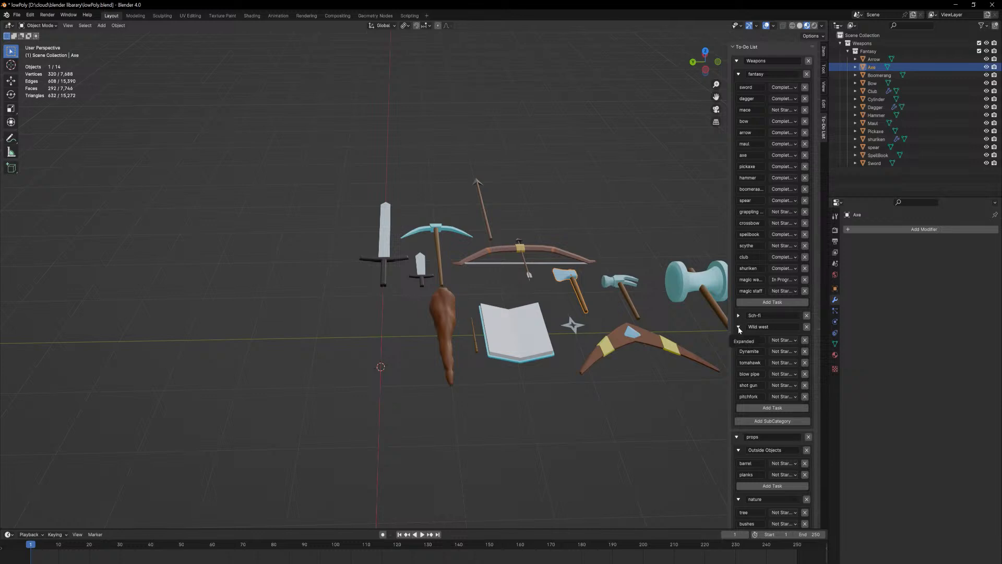
pyautogui.click(738, 327)
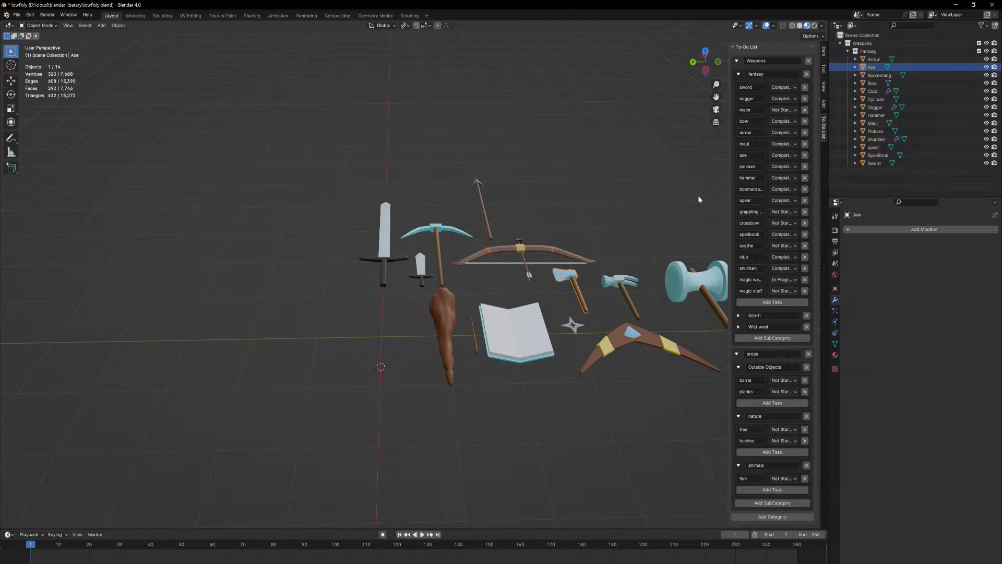
# - Select all the weapon objects and look over the full set
pyautogui.click(625, 329)
pyautogui.hotkey('ctrl', 'a')
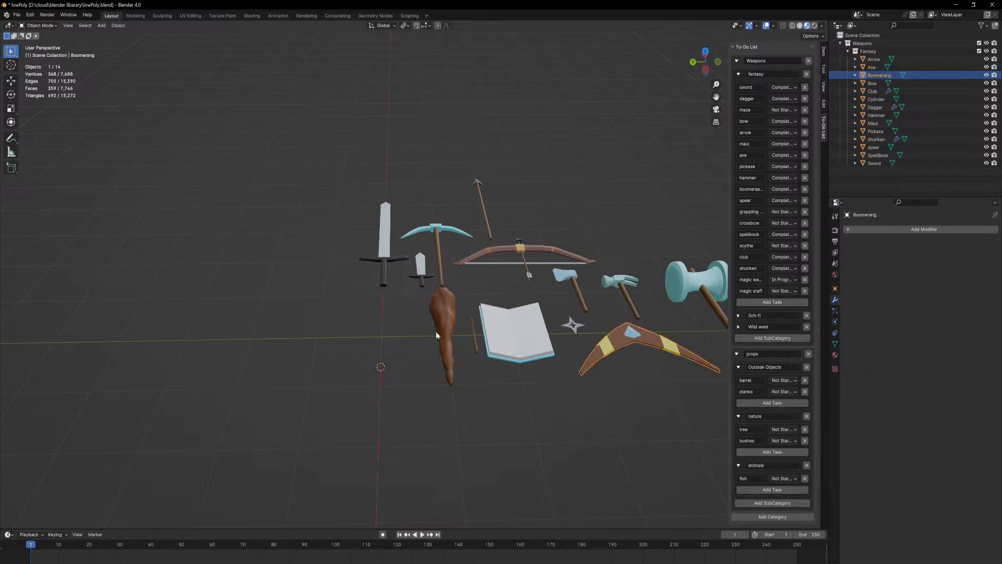
pyautogui.click(440, 352)
pyautogui.press('a')
pyautogui.moveTo(531, 308); pyautogui.dragTo(540, 330, button='middle')
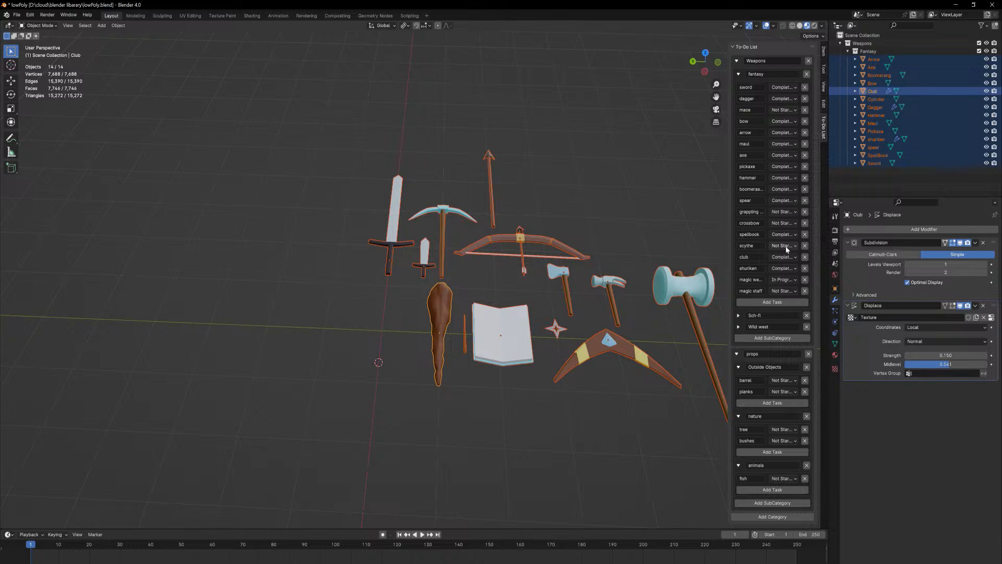
# - Mark the magic wand task in the fantasy list as completed
pyautogui.click(787, 280)
pyautogui.click(788, 317)
pyautogui.moveTo(581, 200); pyautogui.dragTo(570, 166, button='middle')
pyautogui.scroll(-3, 584, 192)
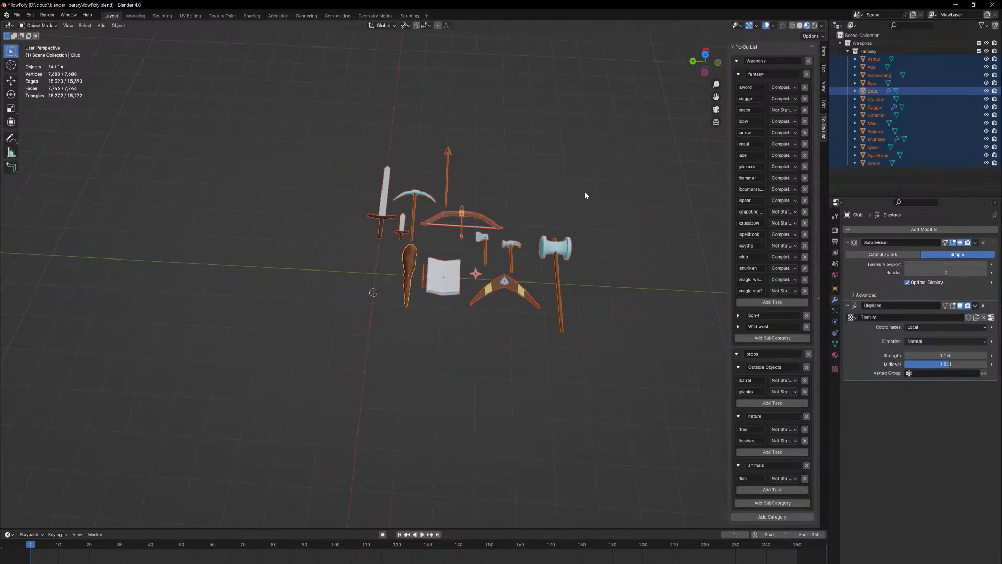
pyautogui.moveTo(528, 198); pyautogui.dragTo(544, 243, button='middle')
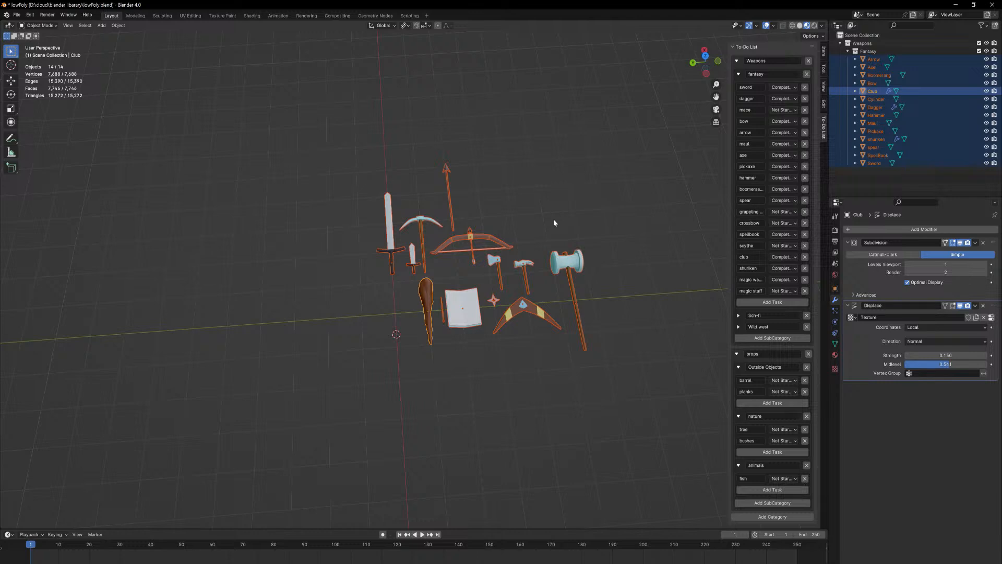
pyautogui.keyDown('shift'); pyautogui.moveTo(459, 240); pyautogui.dragTo(520, 228, button='middle'); pyautogui.keyUp('shift')
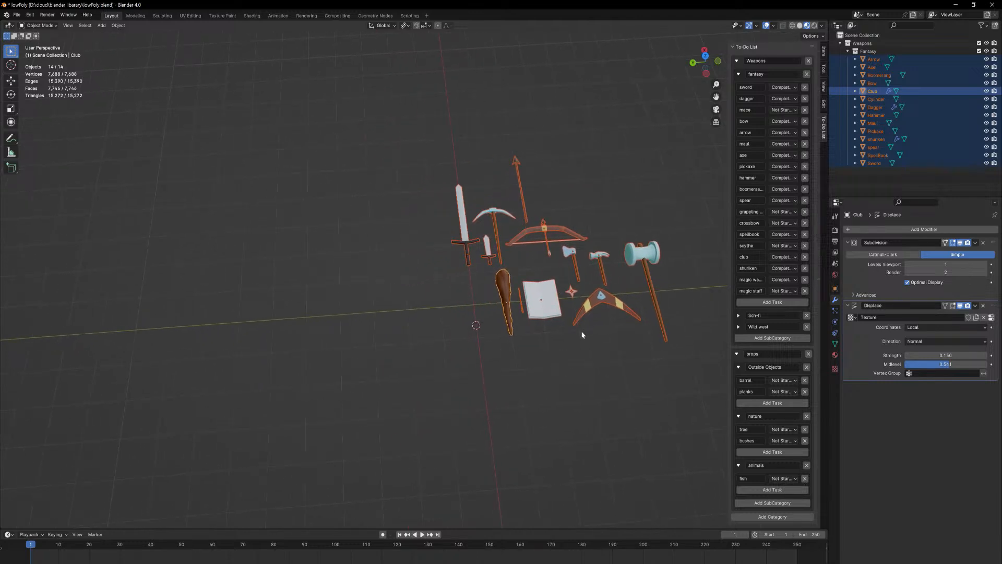
pyautogui.scroll(3, 582, 334)
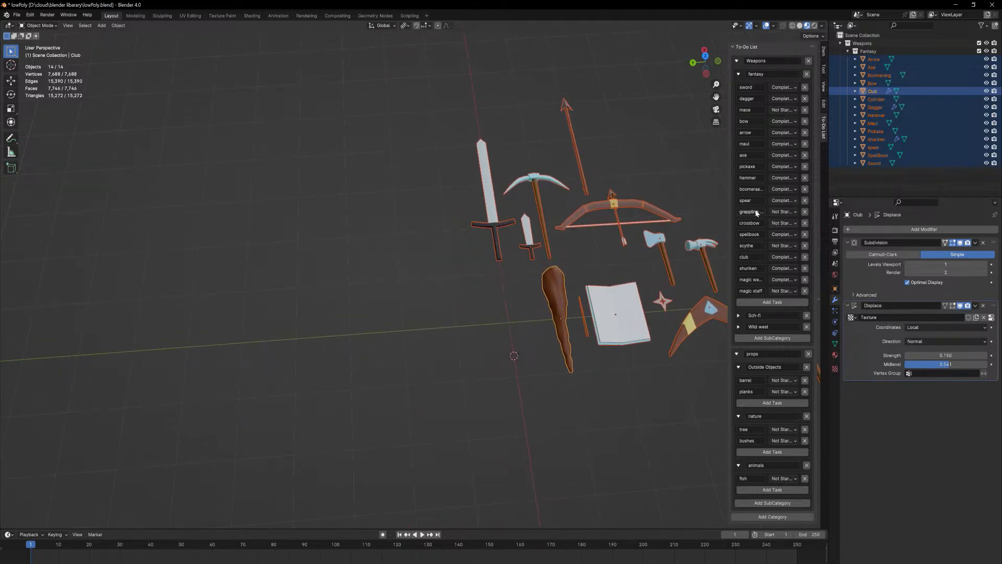
# - Deselect all weapons and check the grappling hook reference images in the Chrome browser
pyautogui.click(572, 402)
pyautogui.scroll(4, 583, 386)
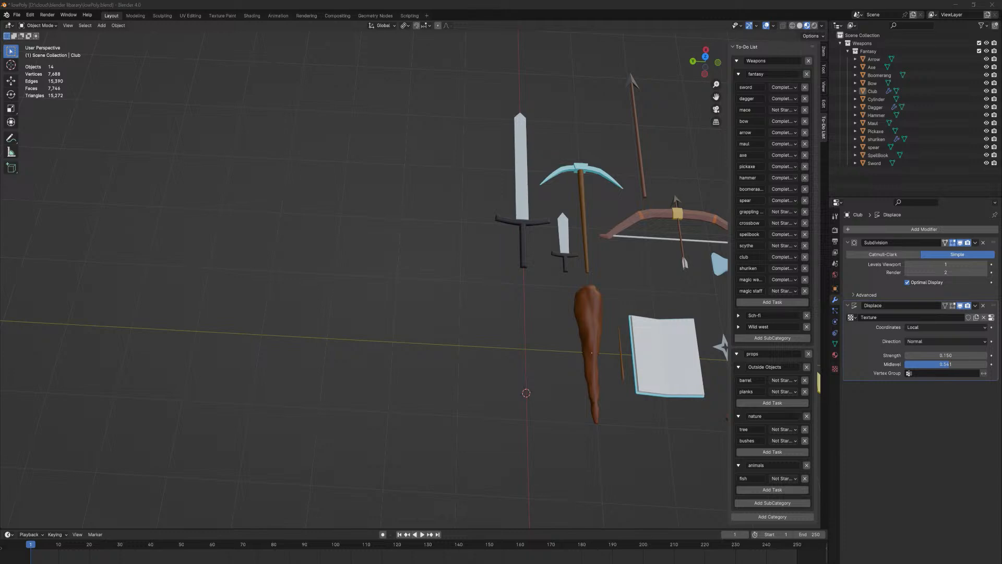
pyautogui.moveTo(250, 563); pyautogui.dragTo(246, 2)
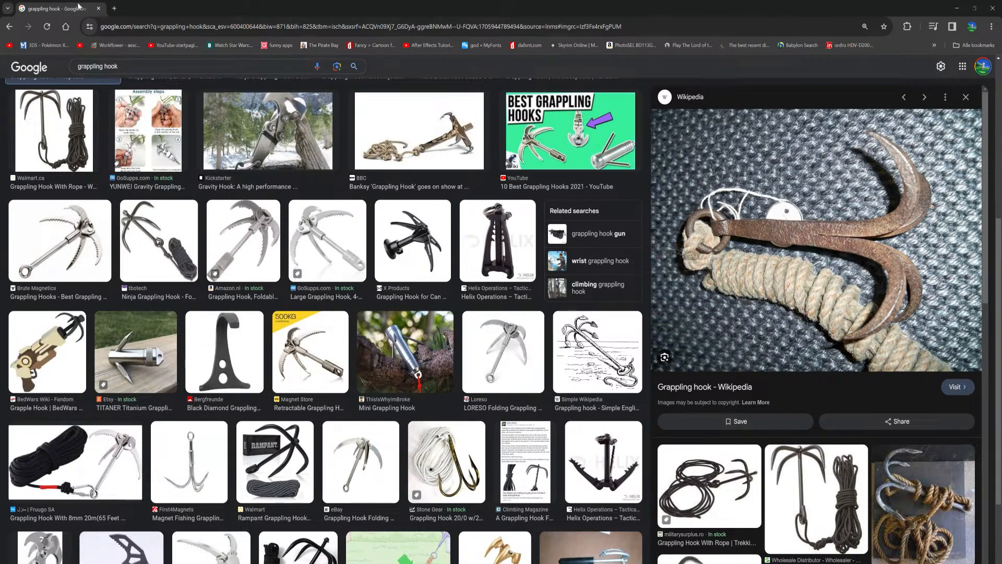
pyautogui.moveTo(78, 5); pyautogui.dragTo(0, 563)
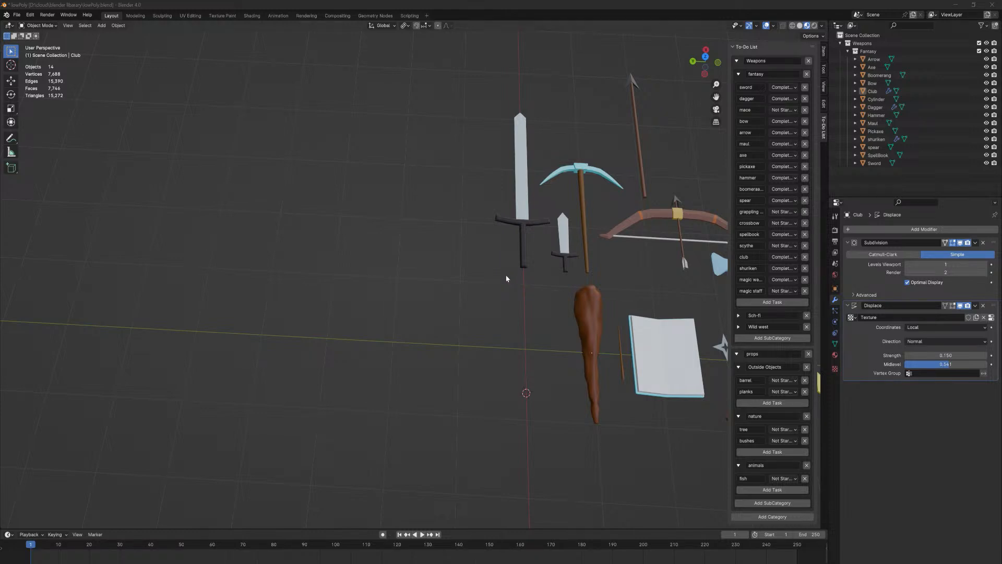
# - Search the commands for "3d curso" and choose the 3D Cursor pivot point option
pyautogui.moveTo(493, 355); pyautogui.dragTo(436, 358, button='middle')
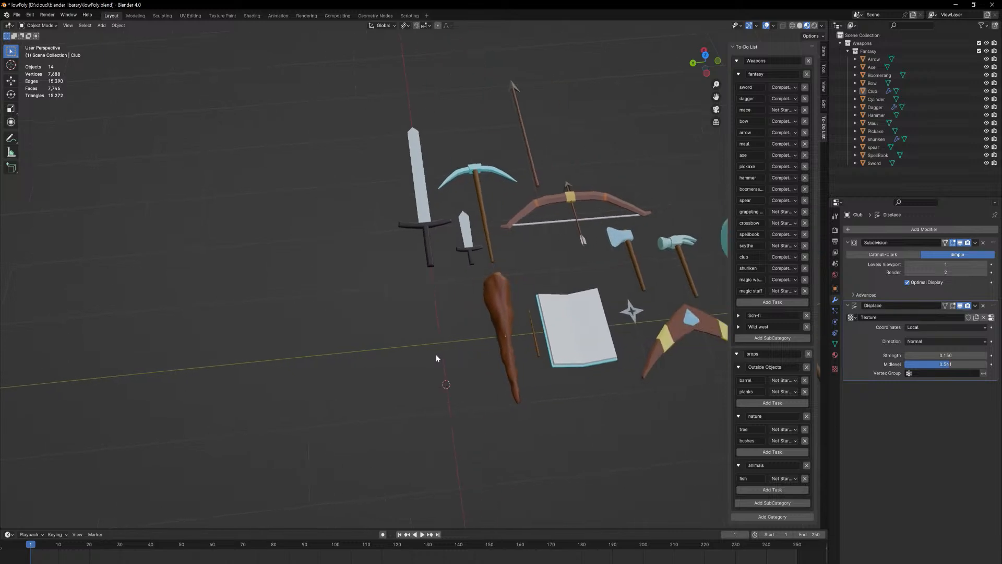
pyautogui.scroll(3, 464, 364)
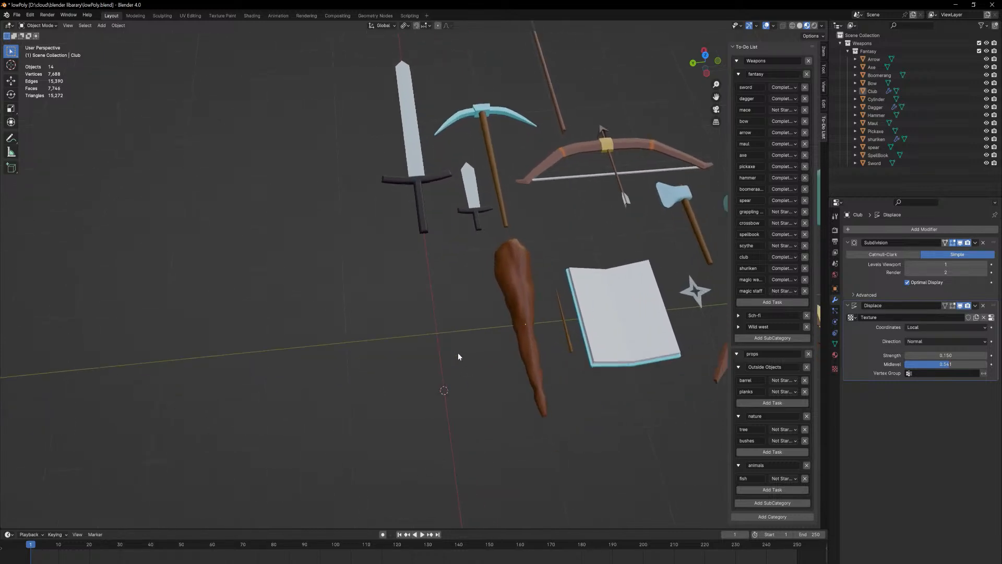
pyautogui.press('F3')
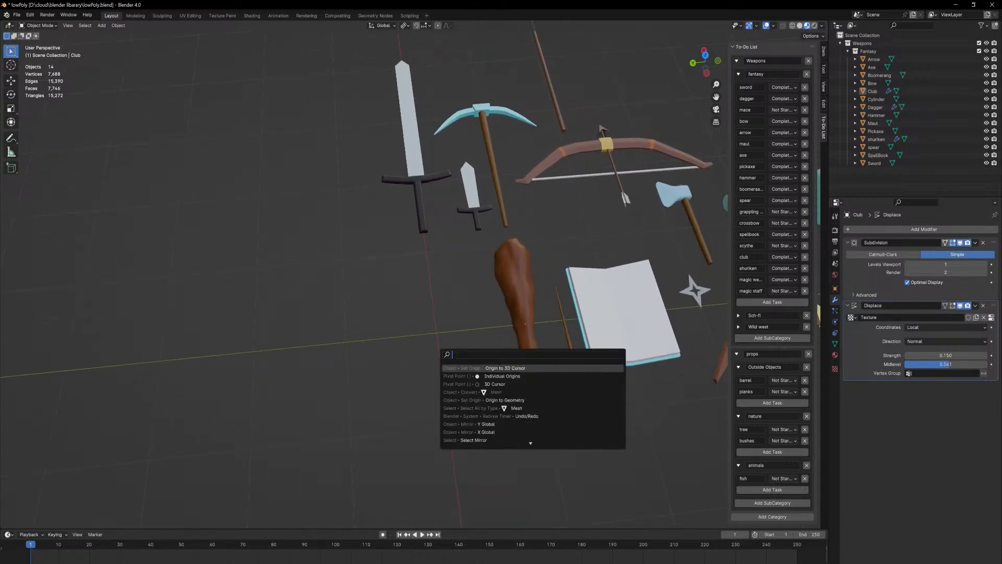
pyautogui.write('set 3')
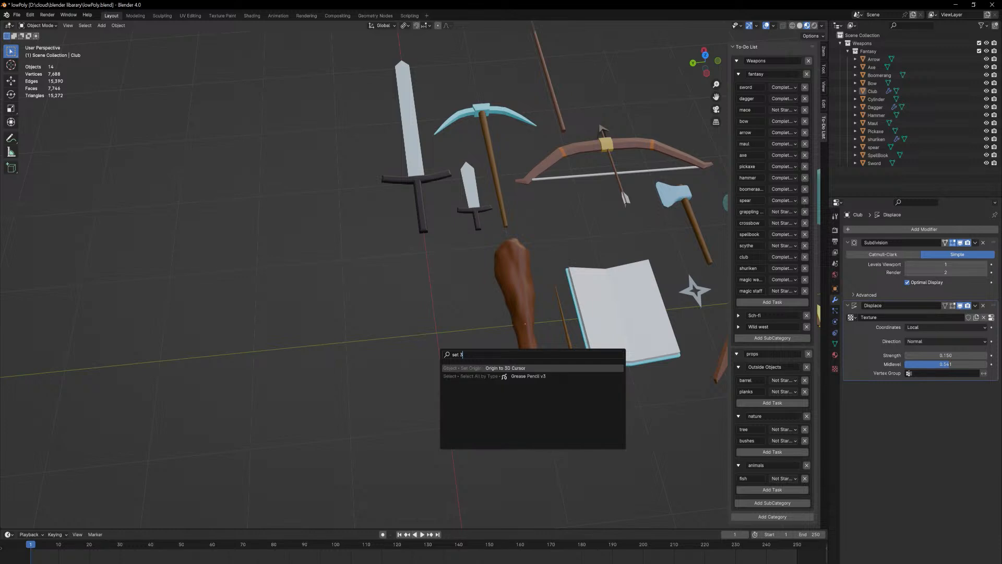
pyautogui.hotkey('ctrl', 'a')
pyautogui.write('3d curso')
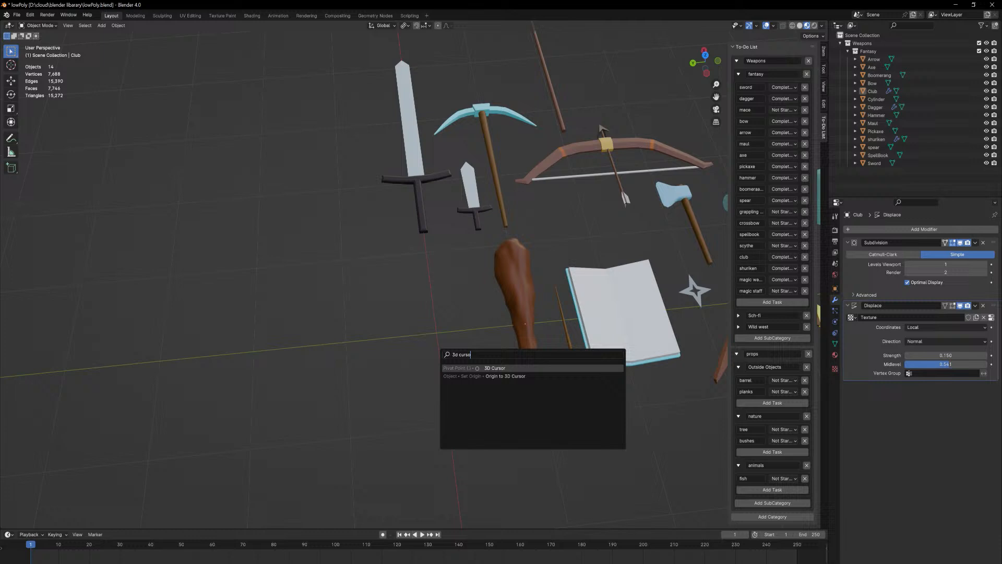
pyautogui.press('Down')
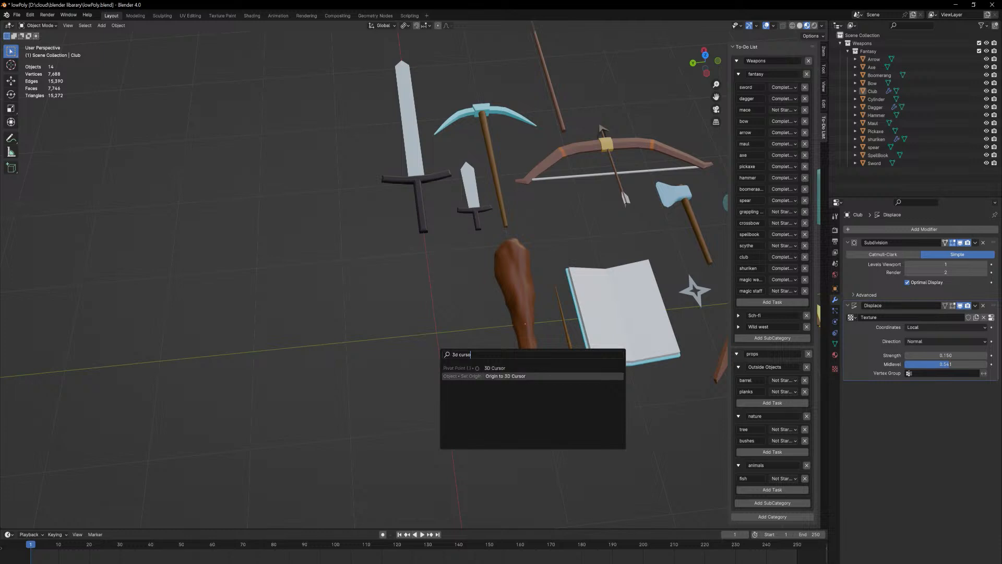
pyautogui.press('Up')
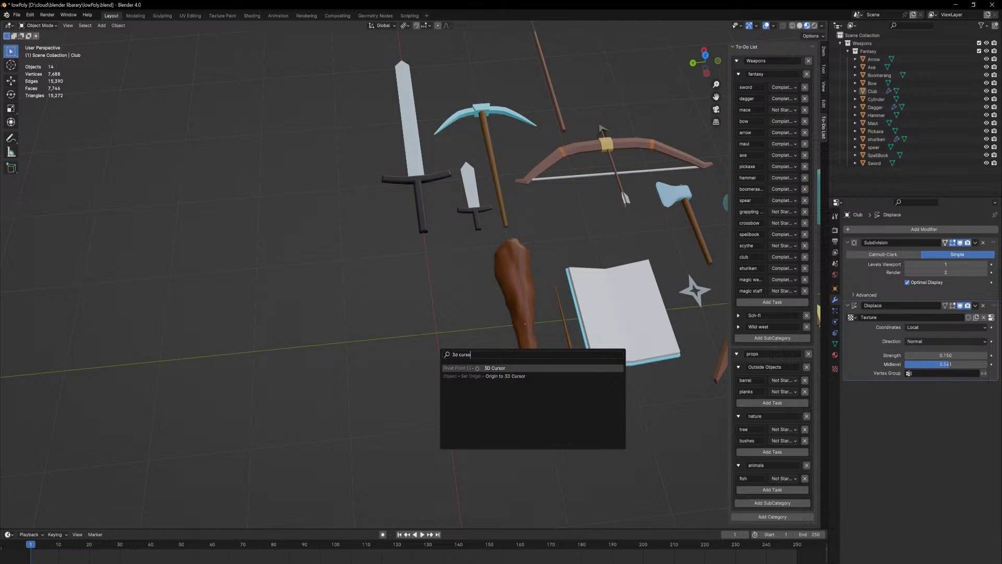
pyautogui.press('Return')
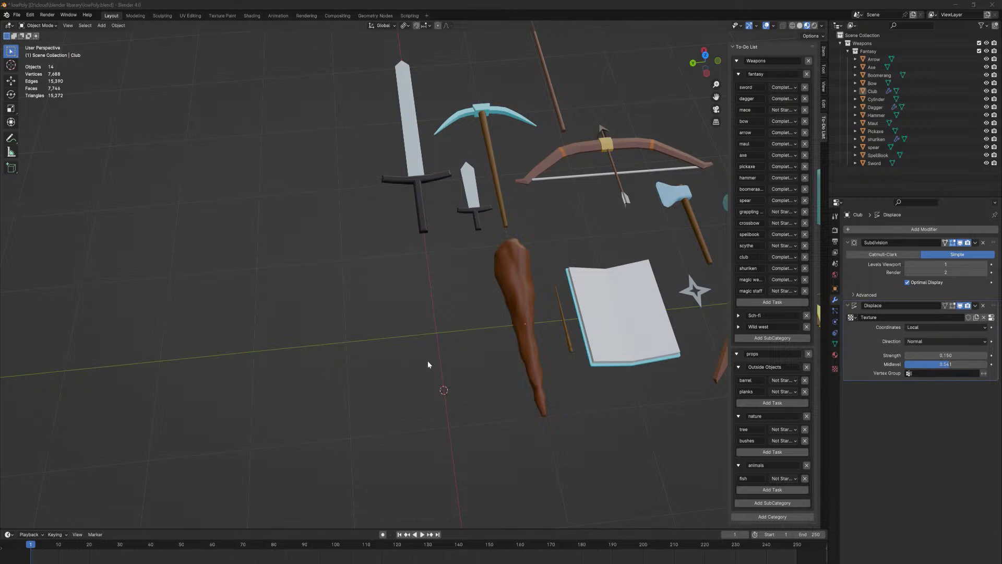
# - Place the 3D cursor close to the world origin, where the X and Y axes cross
pyautogui.moveTo(472, 337); pyautogui.dragTo(455, 340, button='middle')
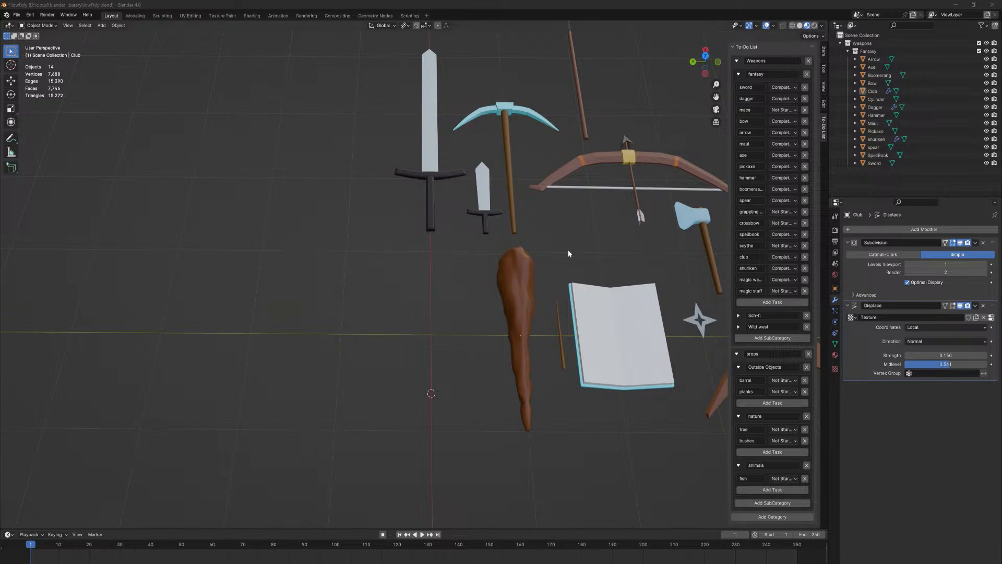
pyautogui.keyDown('shift'); pyautogui.rightClick(430, 334); pyautogui.keyUp('shift')
pyautogui.moveTo(299, 369); pyautogui.dragTo(311, 350, button='middle')
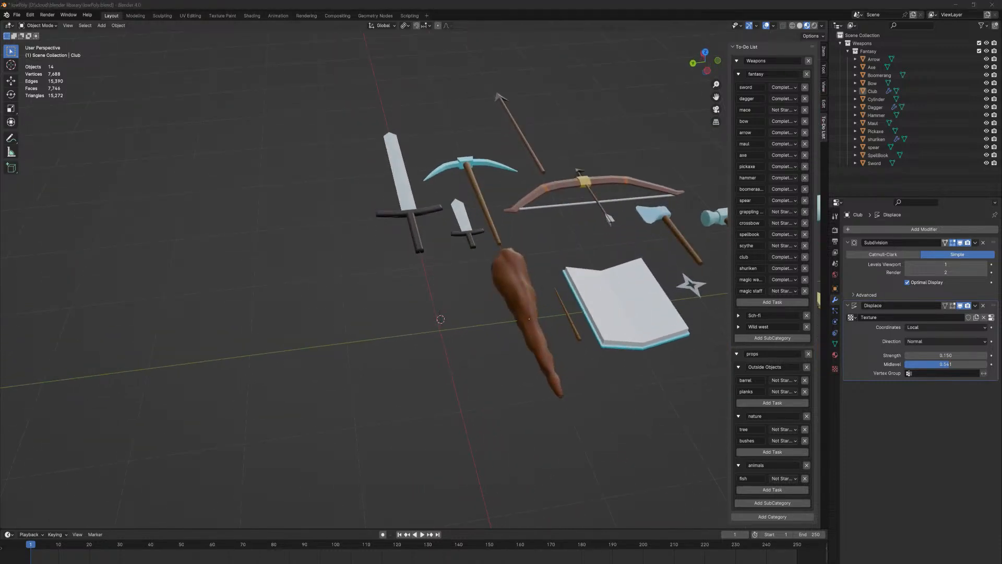
pyautogui.moveTo(558, 371); pyautogui.dragTo(524, 373, button='middle')
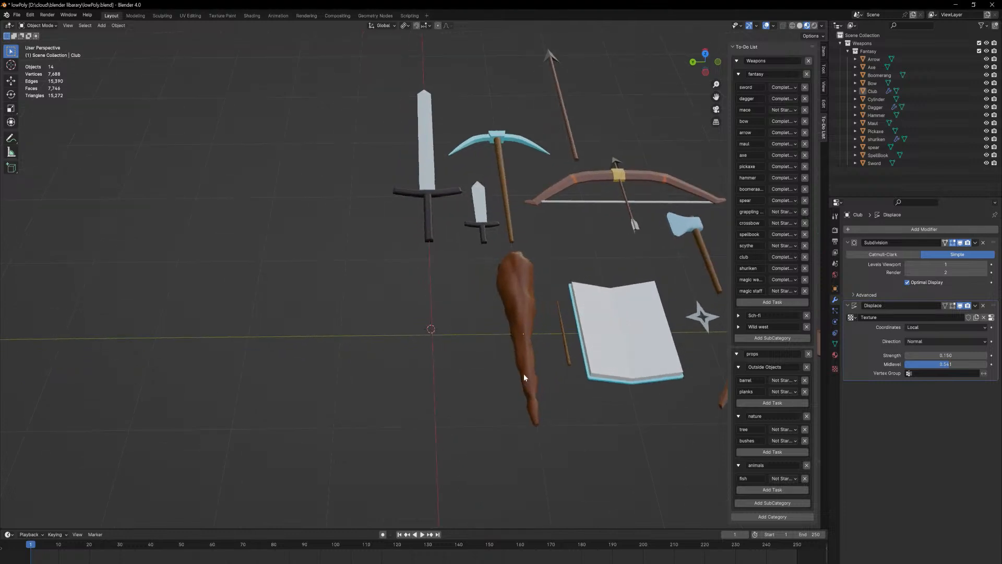
# - Search the commands for "3d" and pick the 3D Cursor pivot point entry again
pyautogui.press('F3')
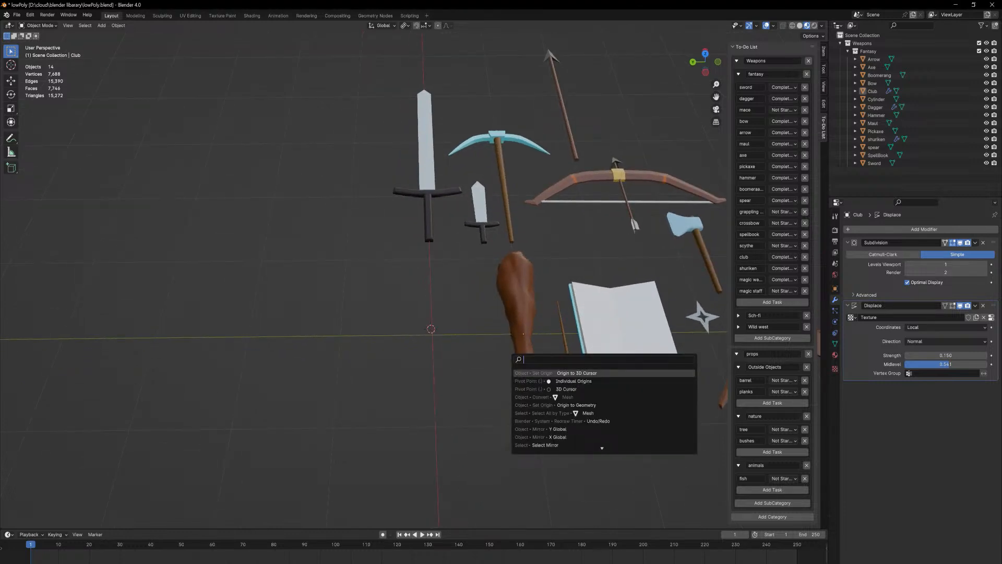
pyautogui.press('Escape')
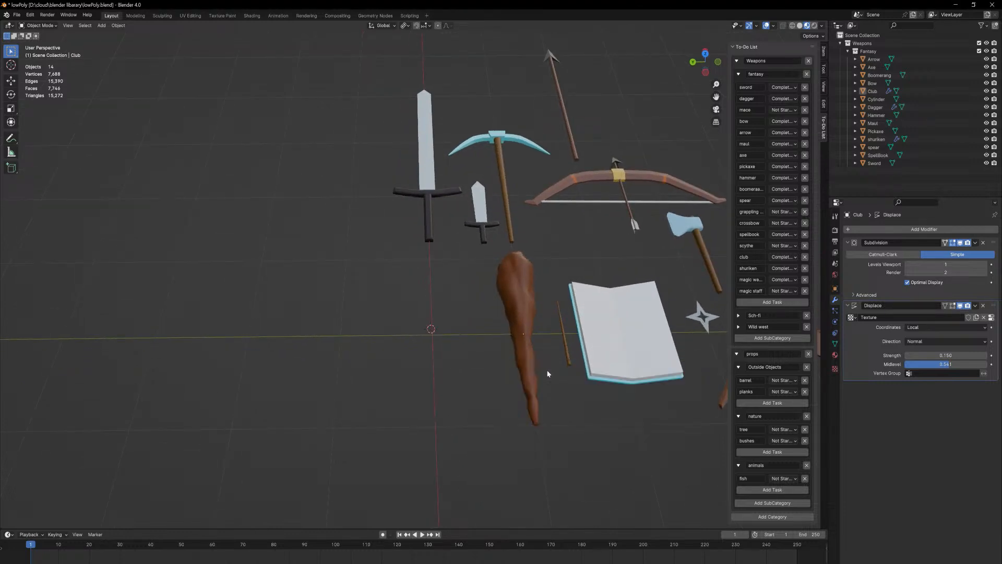
pyautogui.press('F3')
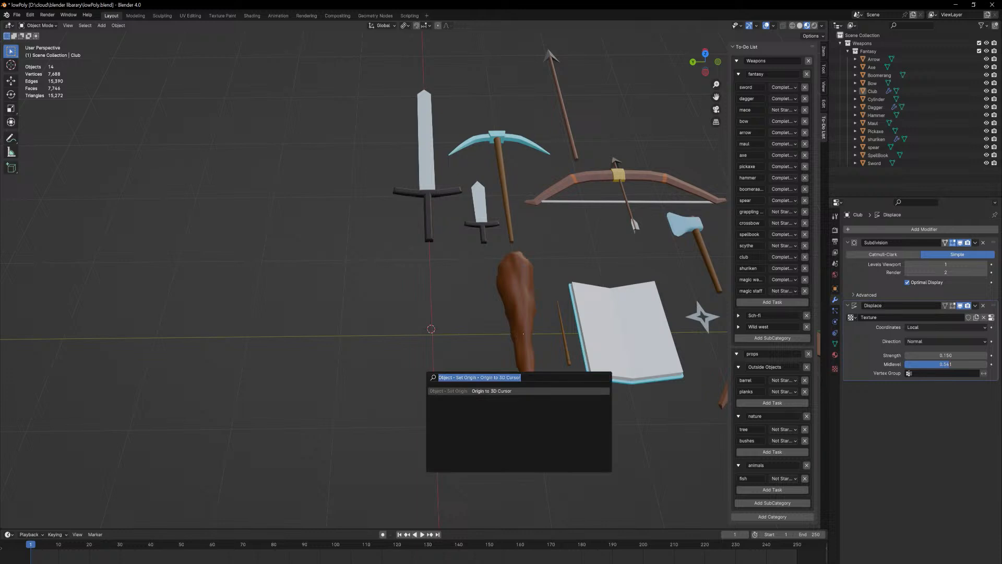
pyautogui.press('BackSpace')
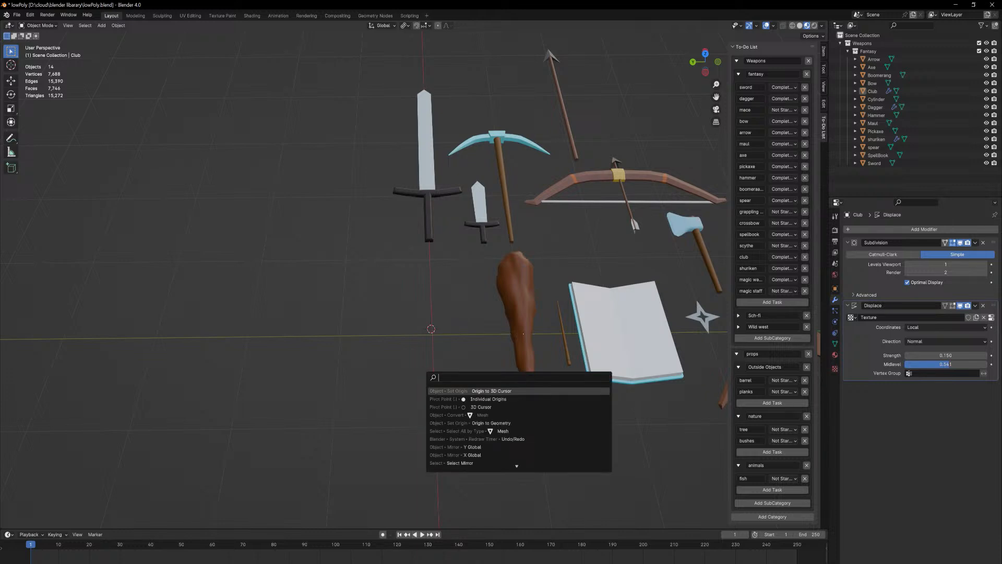
pyautogui.write('3d')
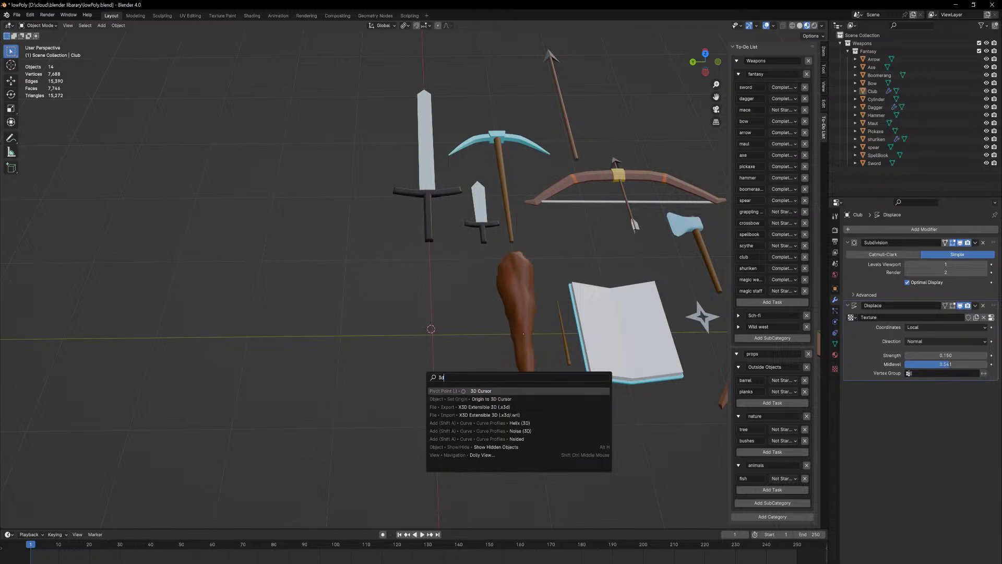
pyautogui.click(481, 391)
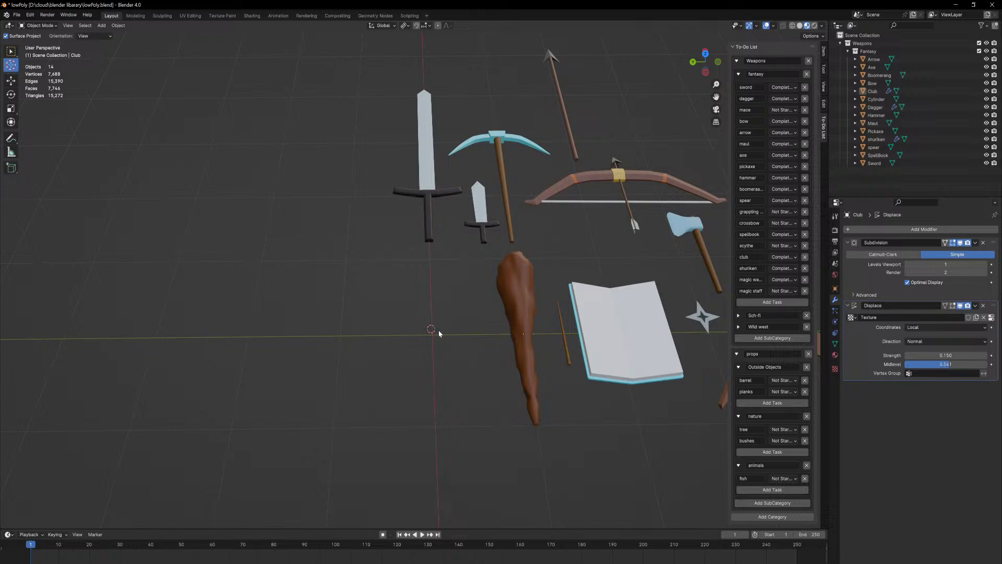
pyautogui.moveTo(437, 334); pyautogui.dragTo(435, 276, button='middle')
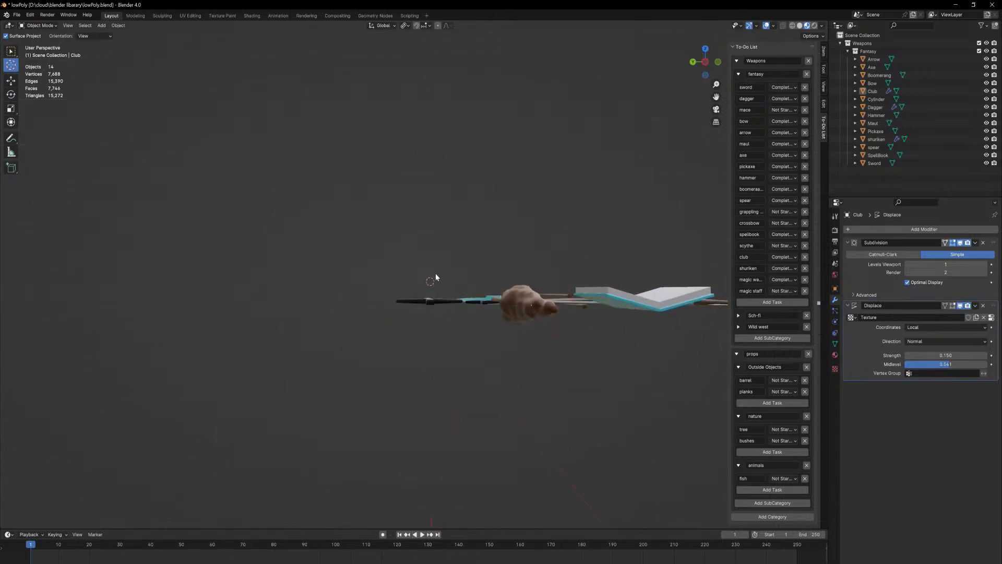
pyautogui.click(824, 51)
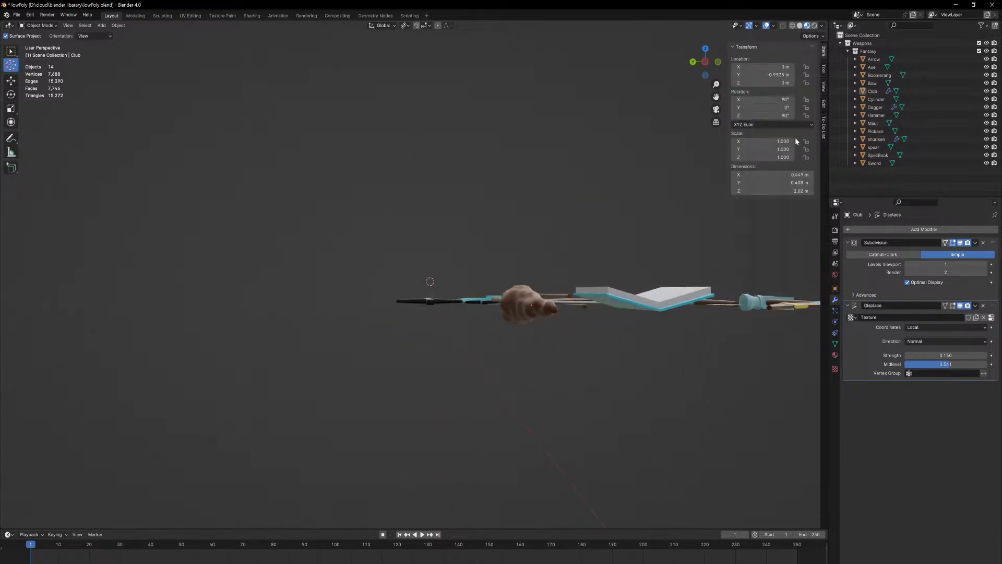
pyautogui.click(773, 75)
pyautogui.write('0')
pyautogui.press('Return')
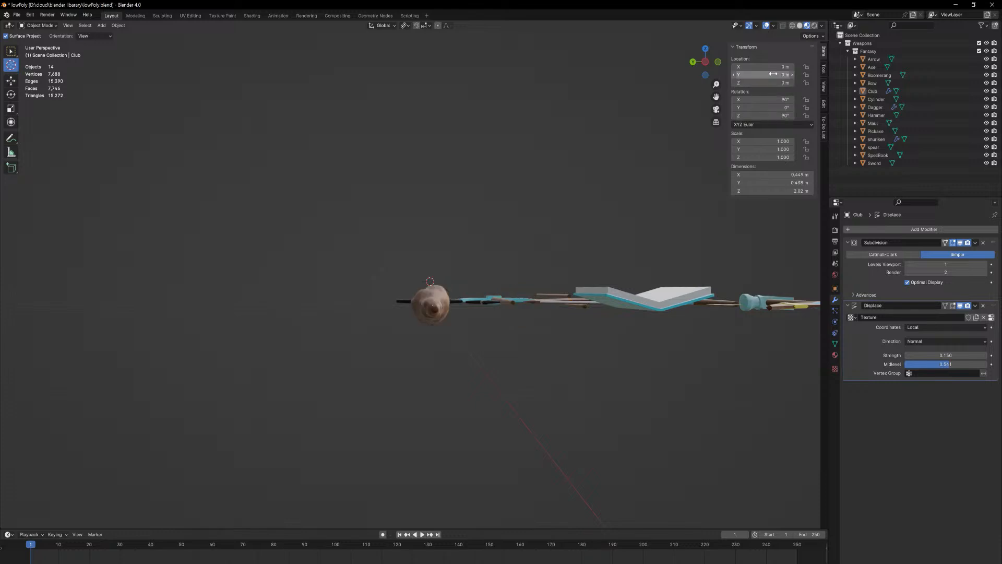
pyautogui.hotkey('ctrl', 'z')
pyautogui.moveTo(466, 196); pyautogui.dragTo(419, 277, button='middle')
pyautogui.click(11, 50)
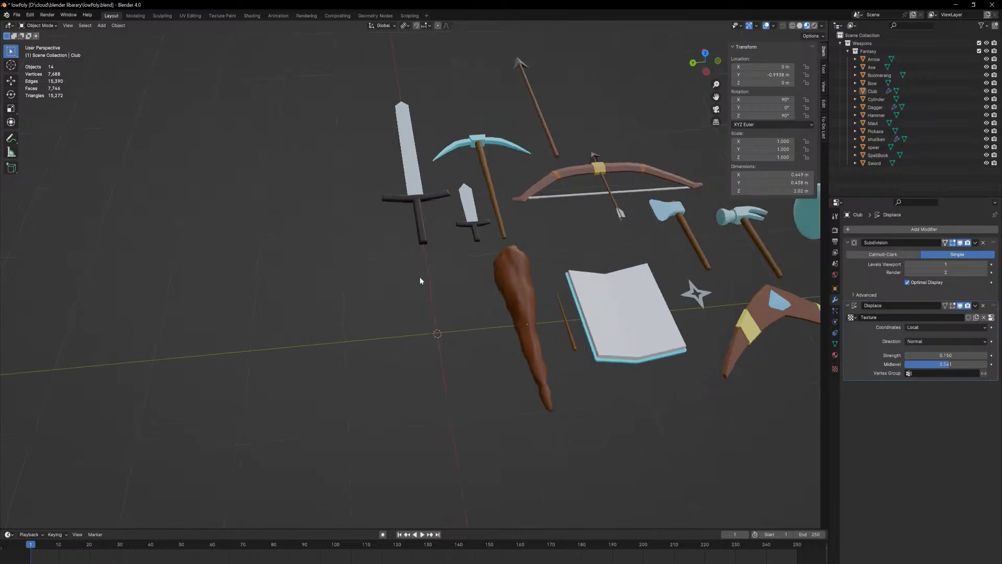
# - Add a cube at the 3D cursor and scale it uniformly by 0.1
pyautogui.scroll(-2, 419, 276)
pyautogui.hotkey('shift', 'a')
pyautogui.moveTo(421, 290)
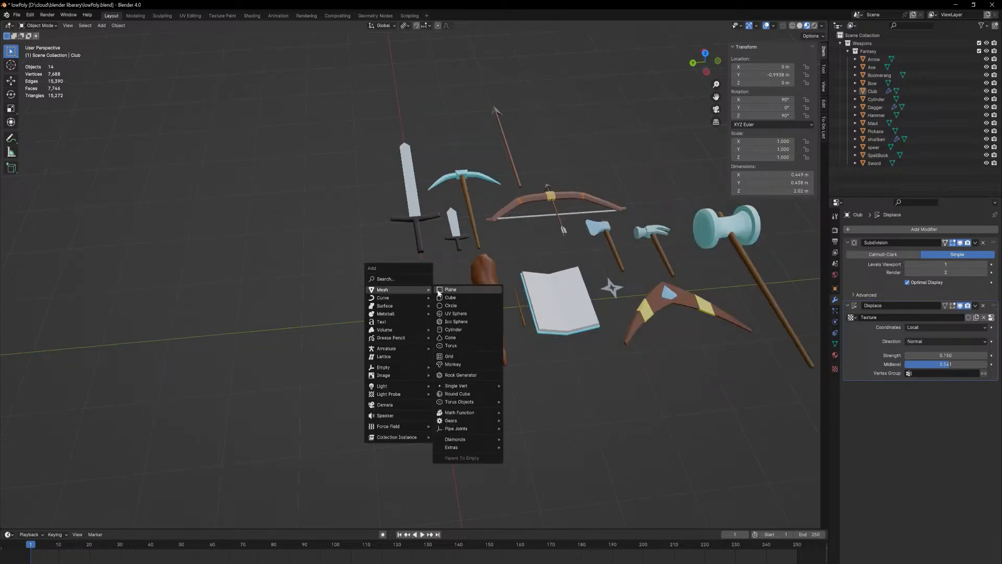
pyautogui.click(467, 299)
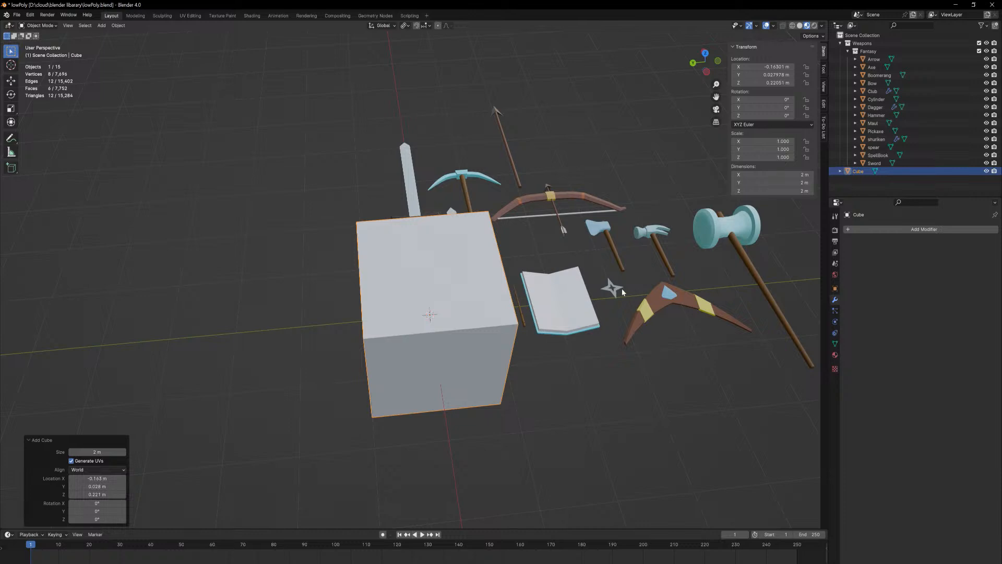
pyautogui.write('s0.1')
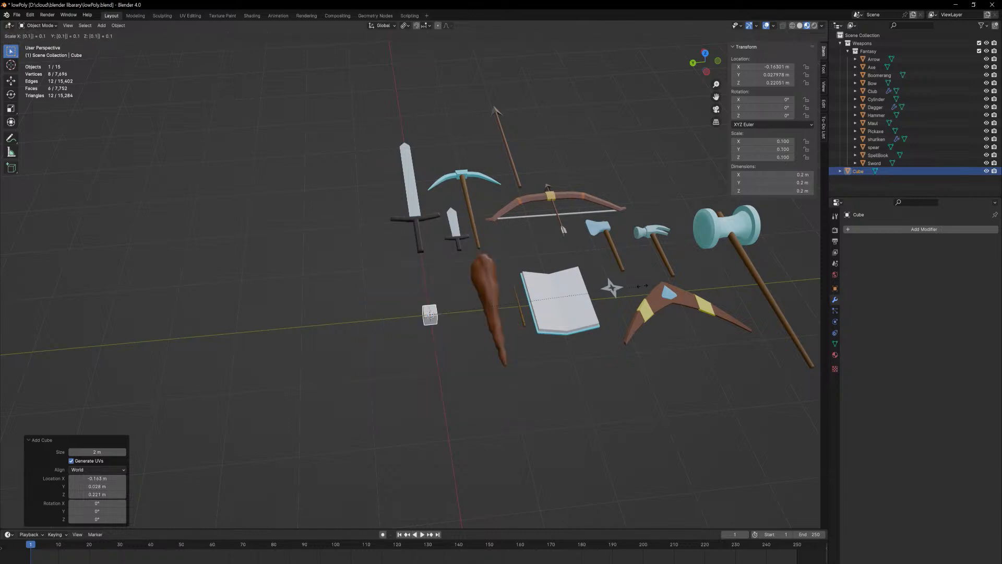
pyautogui.press('Return')
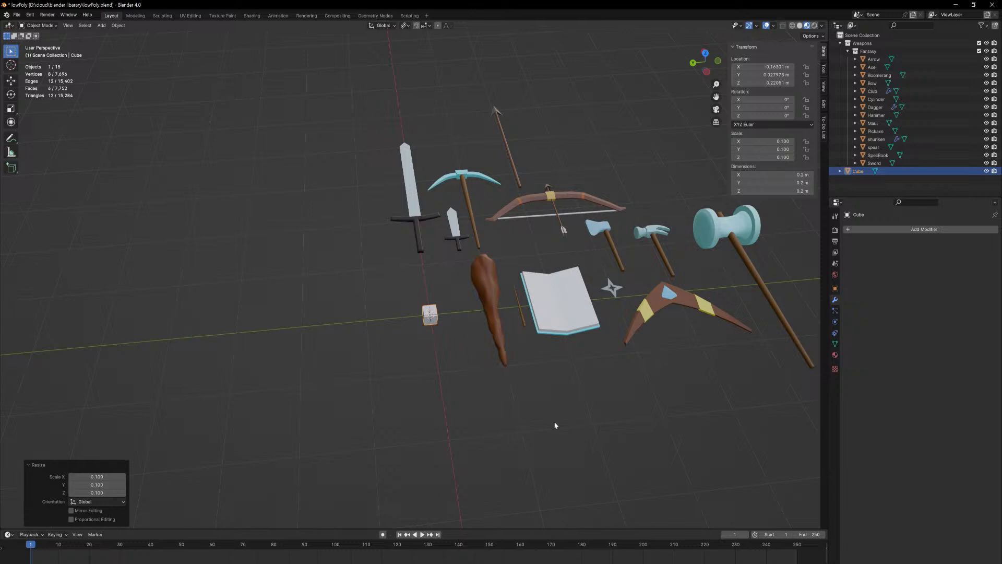
# - Scale the cube down further to about 0.065 m per side, in proportion to the sword handle
pyautogui.scroll(6, 474, 326)
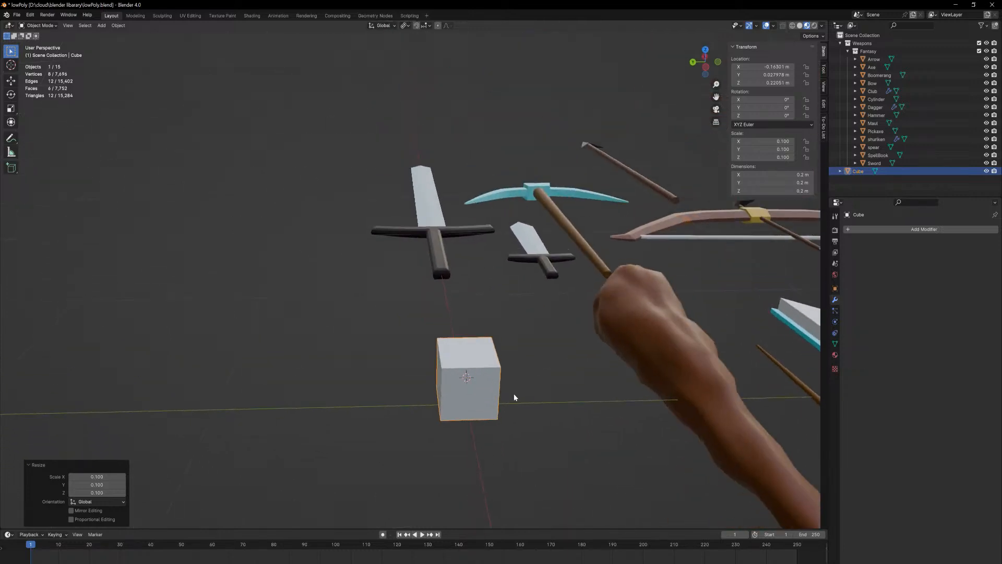
pyautogui.moveTo(569, 388); pyautogui.dragTo(585, 368, button='middle')
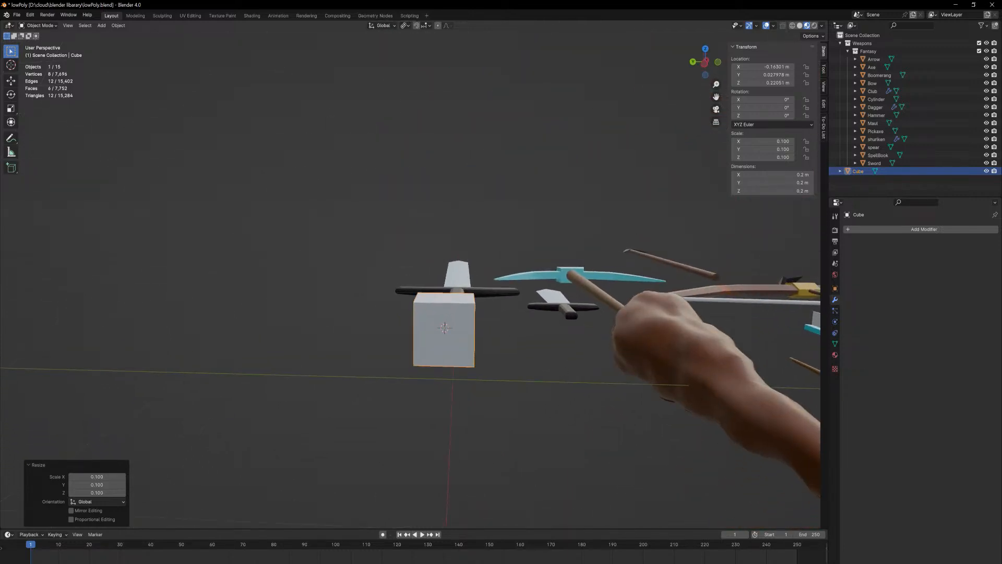
pyautogui.press('s')
pyautogui.click(497, 330)
pyautogui.press('Tab')
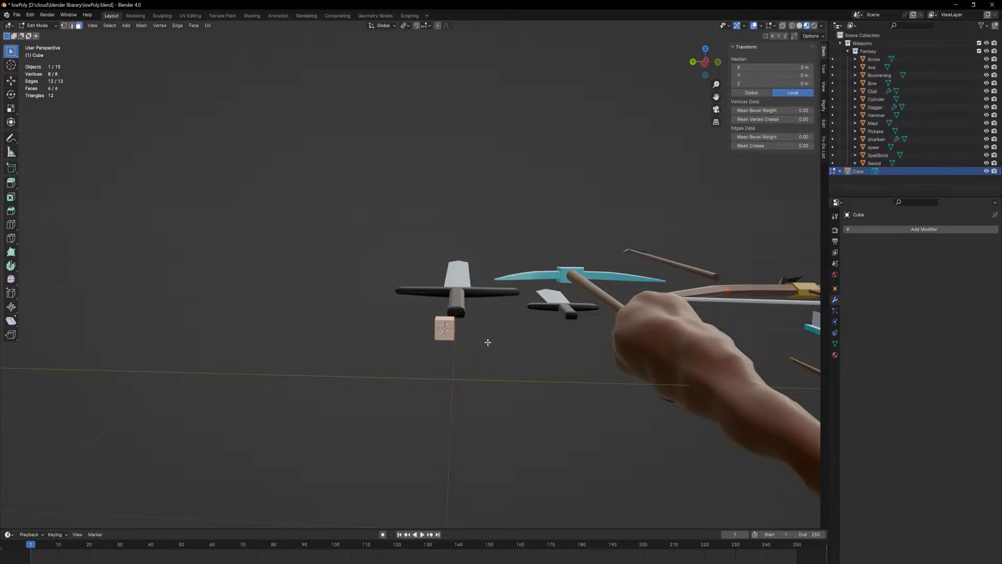
pyautogui.press('Tab')
pyautogui.moveTo(492, 323); pyautogui.dragTo(496, 371, button='middle')
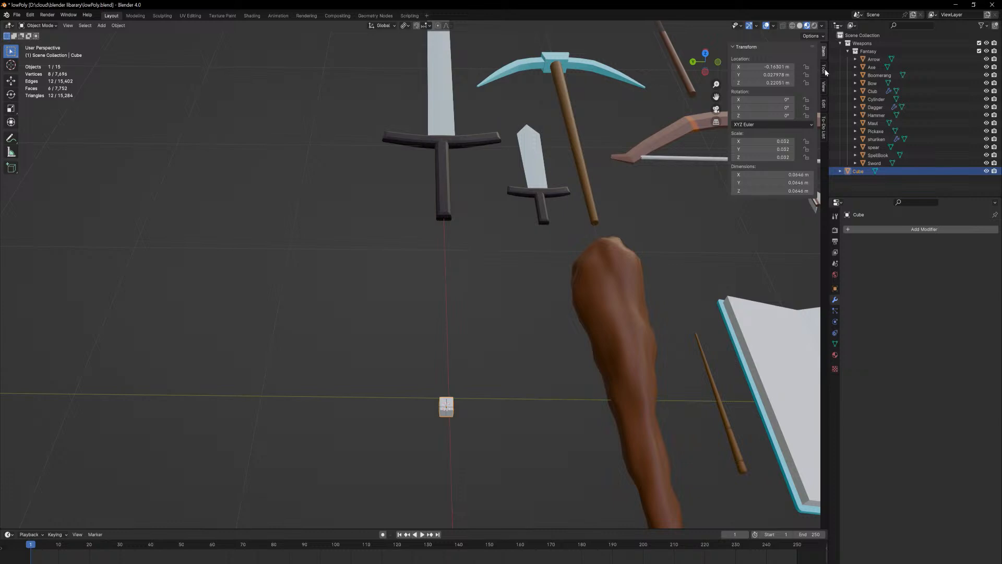
# - Mirror the cube with AutoMirror, first across the Y axis and then across the X axis
pyautogui.click(824, 103)
pyautogui.click(744, 70)
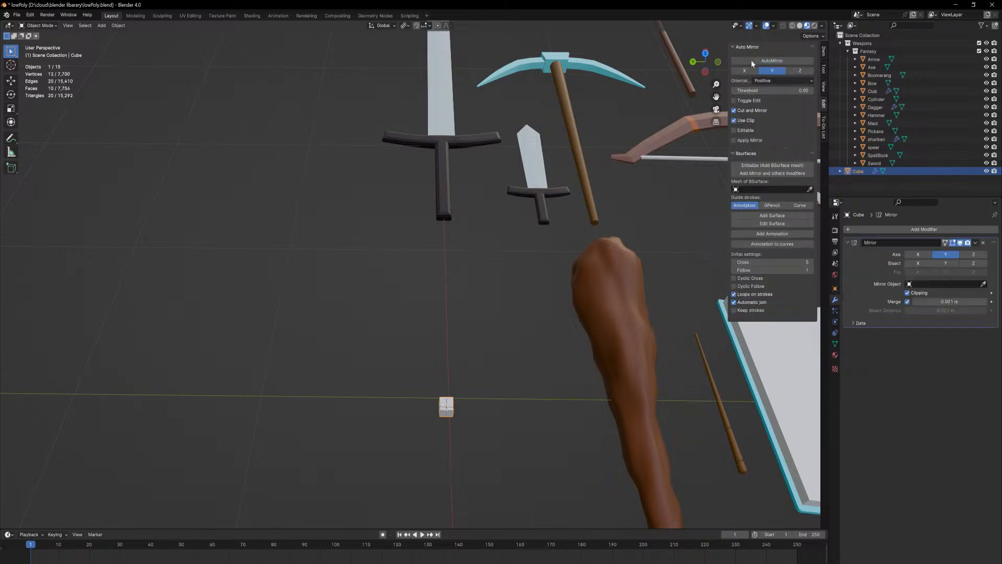
pyautogui.click(751, 61)
pyautogui.click(751, 60)
# - In Edit Mode, raise the cube's top face about 0.18 m along Z to form a tall post
pyautogui.moveTo(475, 359); pyautogui.dragTo(464, 286, button='middle')
pyautogui.press('Tab')
pyautogui.moveTo(484, 393); pyautogui.dragTo(430, 420, button='middle')
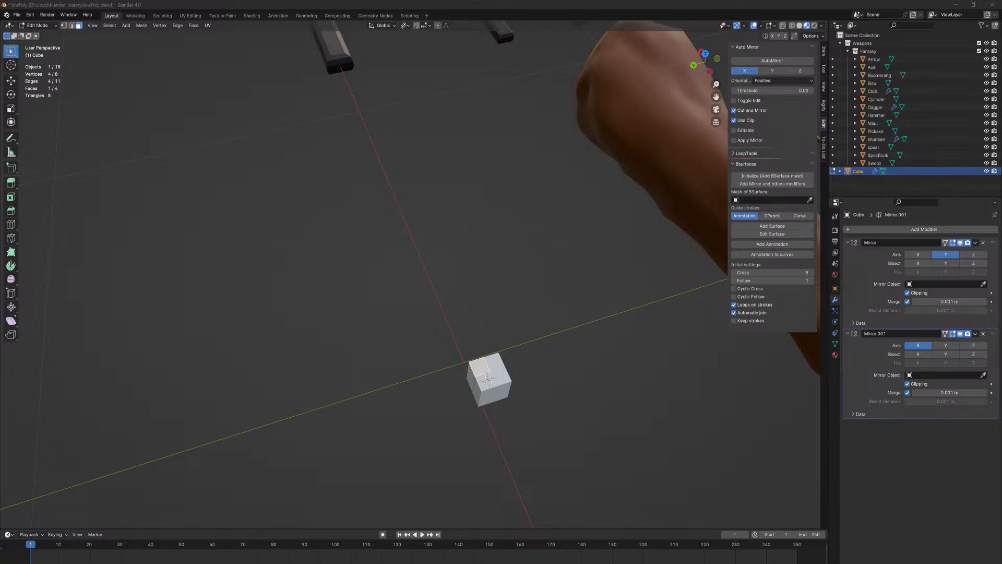
pyautogui.moveTo(637, 324); pyautogui.dragTo(575, 324, button='middle')
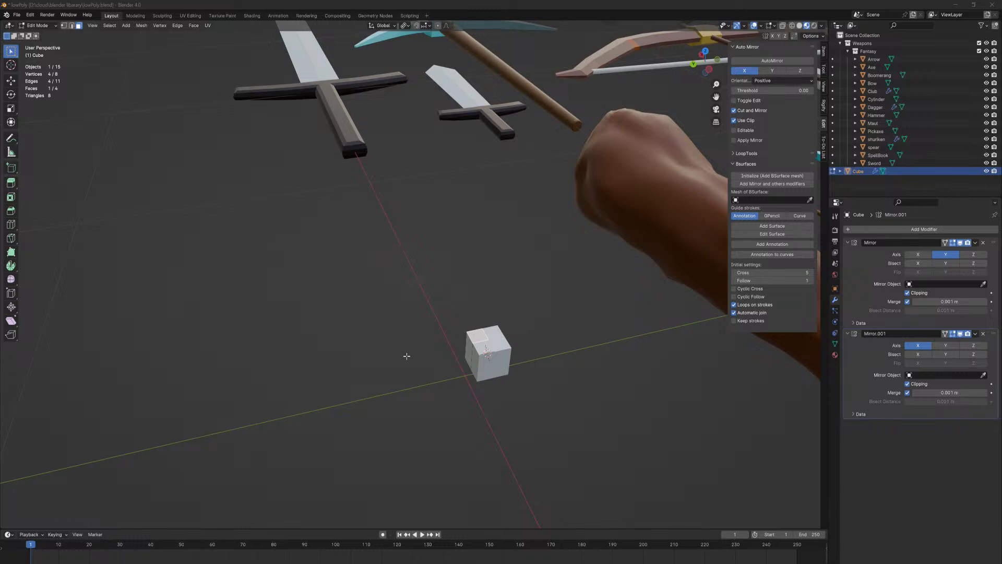
pyautogui.moveTo(511, 436); pyautogui.dragTo(511, 416, button='middle')
pyautogui.press('g')
pyautogui.press('z')
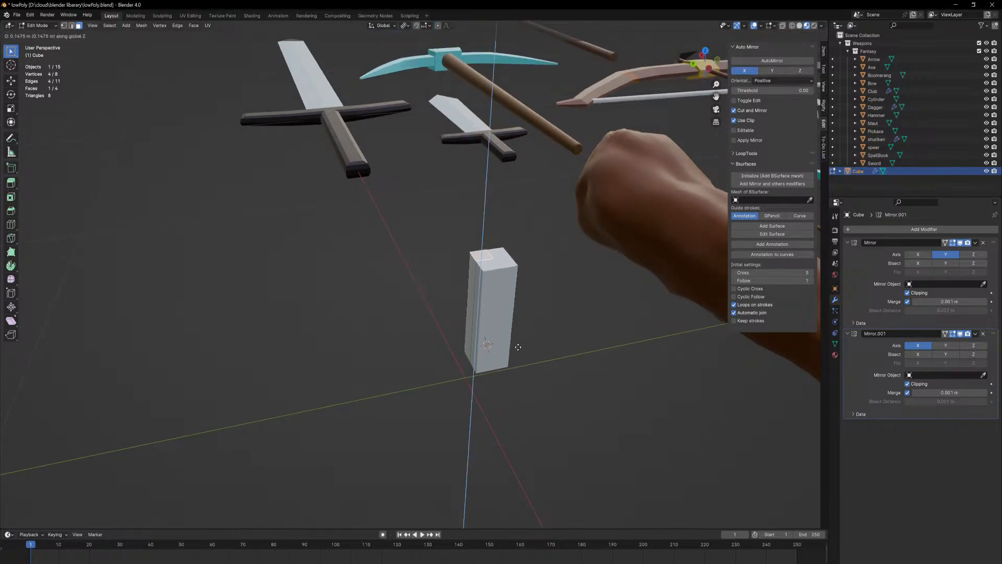
pyautogui.click(520, 332)
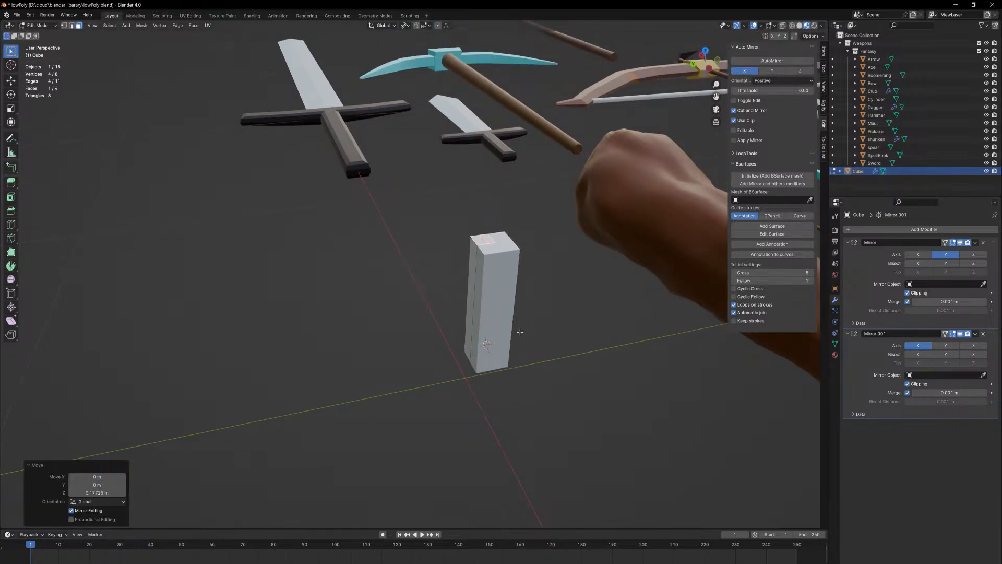
# - Extrude the post's top face about 0.19 m upward and try to spread it outward about 0.02 m in X and Y
pyautogui.press('e')
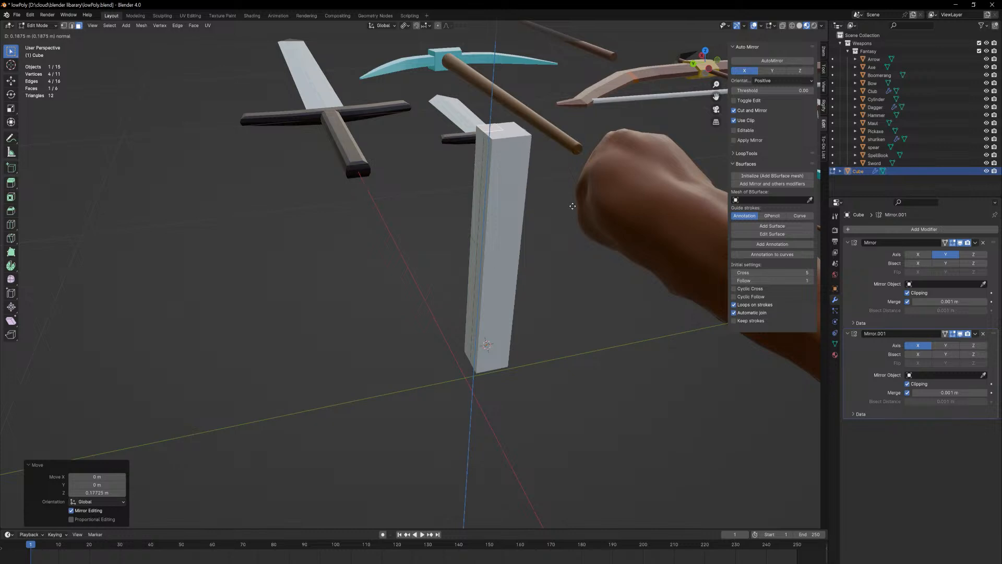
pyautogui.click(557, 176)
pyautogui.moveTo(544, 185); pyautogui.dragTo(544, 178, button='middle')
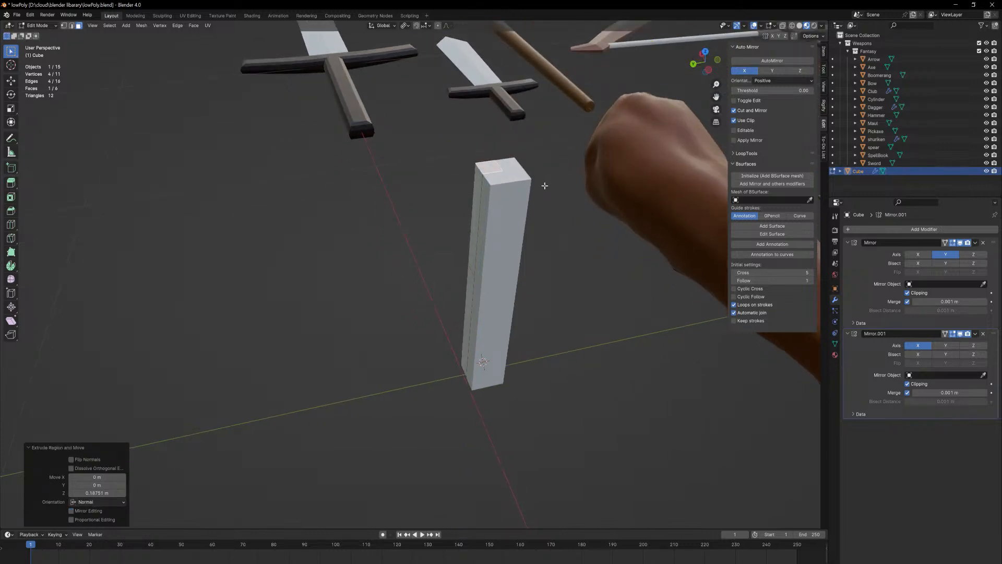
pyautogui.press('g')
pyautogui.hotkey('shift', 'z')
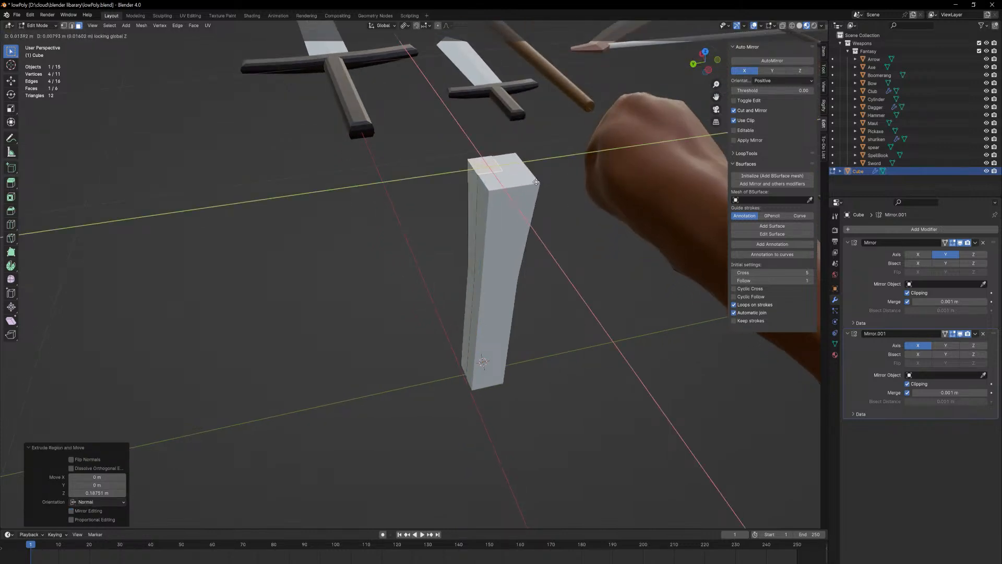
pyautogui.click(529, 181)
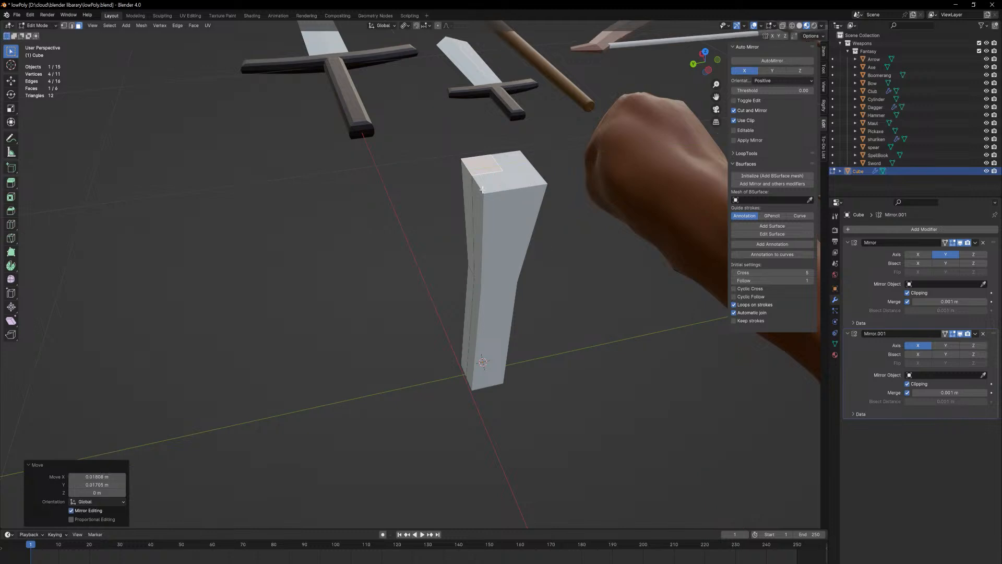
pyautogui.moveTo(483, 192); pyautogui.dragTo(568, 175, button='middle')
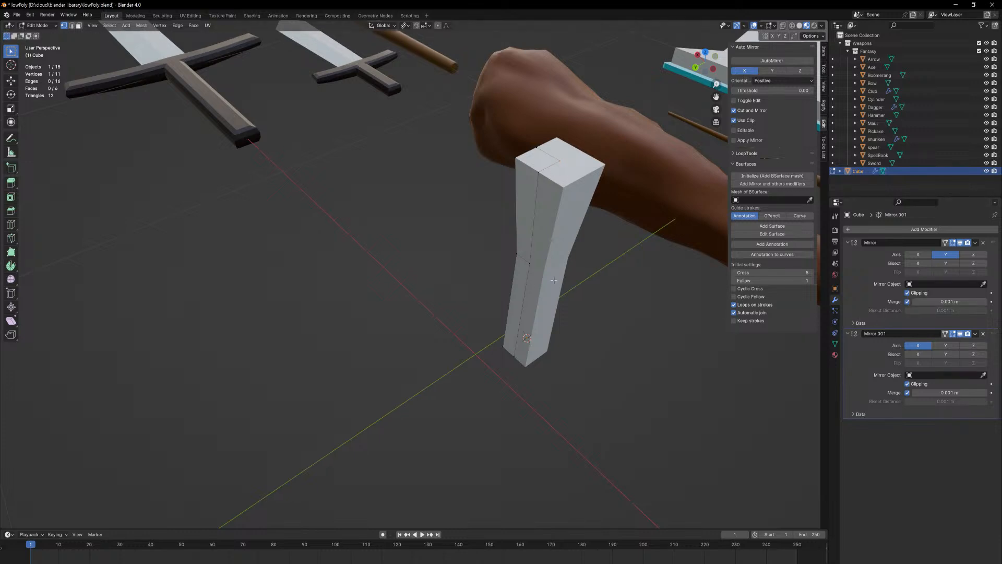
pyautogui.moveTo(553, 280); pyautogui.dragTo(581, 277, button='middle')
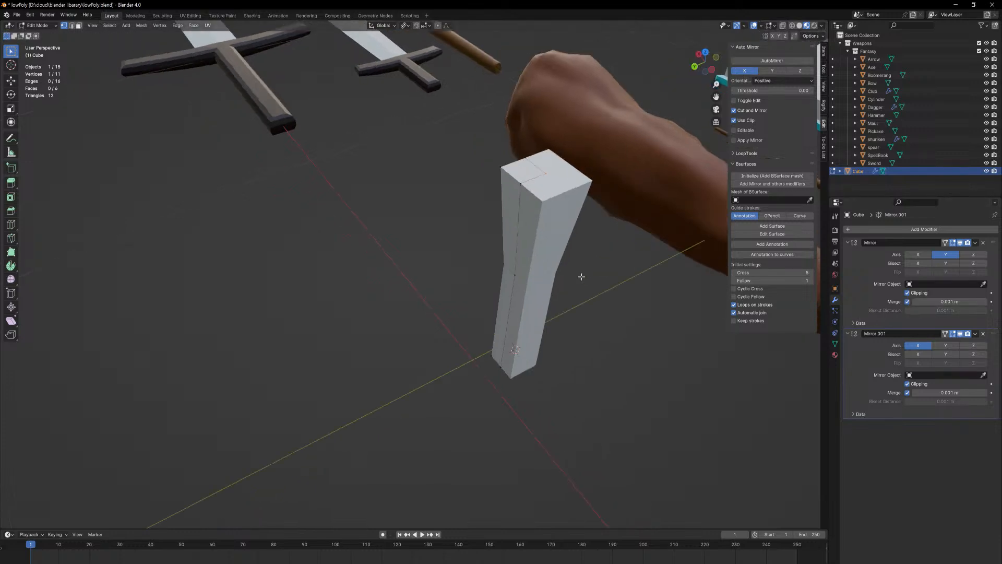
pyautogui.rightClick(611, 287)
# - Turn off Merge and Clipping on both Mirror modifiers
pyautogui.click(907, 301)
pyautogui.click(907, 293)
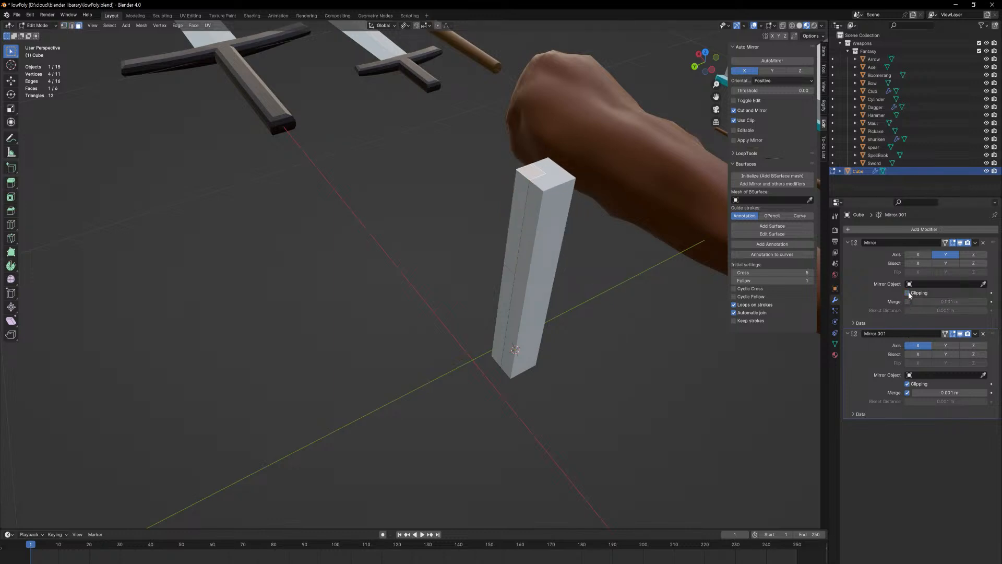
pyautogui.moveTo(681, 254); pyautogui.dragTo(652, 250, button='middle')
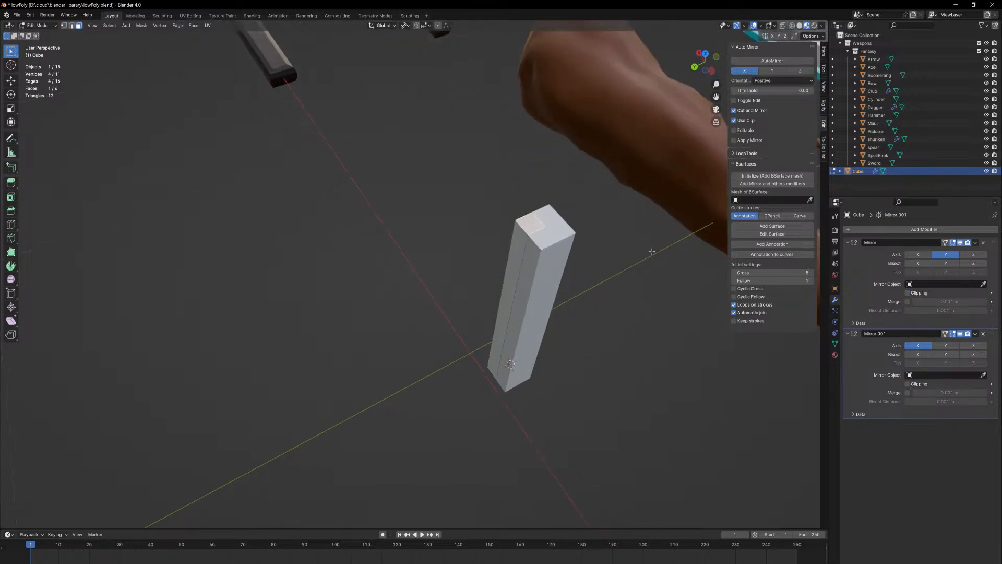
# - Try moving the extruded top face outward to split it into four prongs, and undo the move and the extrusion
pyautogui.press('g')
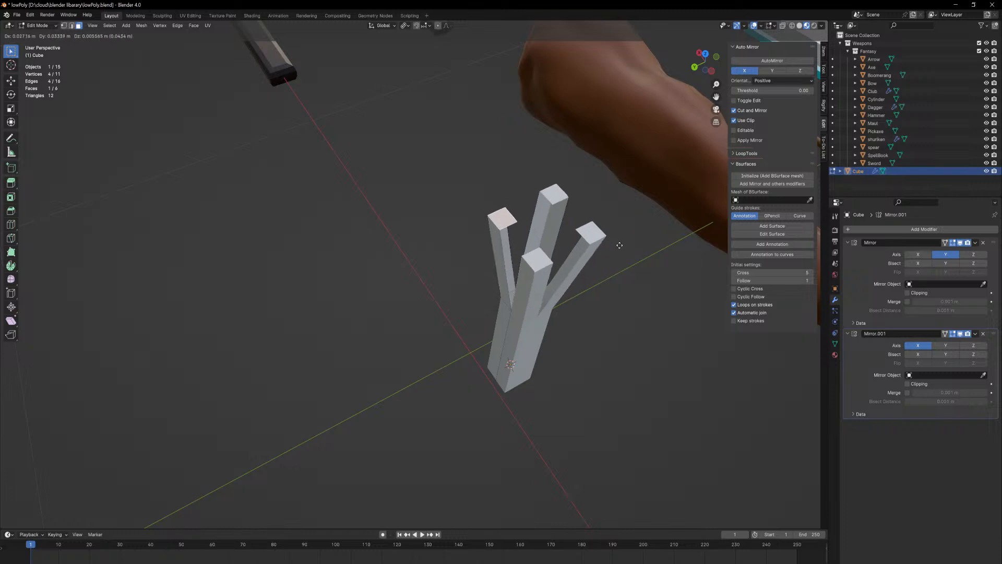
pyautogui.click(620, 239)
pyautogui.moveTo(620, 239); pyautogui.dragTo(519, 301, button='middle')
pyautogui.scroll(2, 530, 304)
pyautogui.press('2')
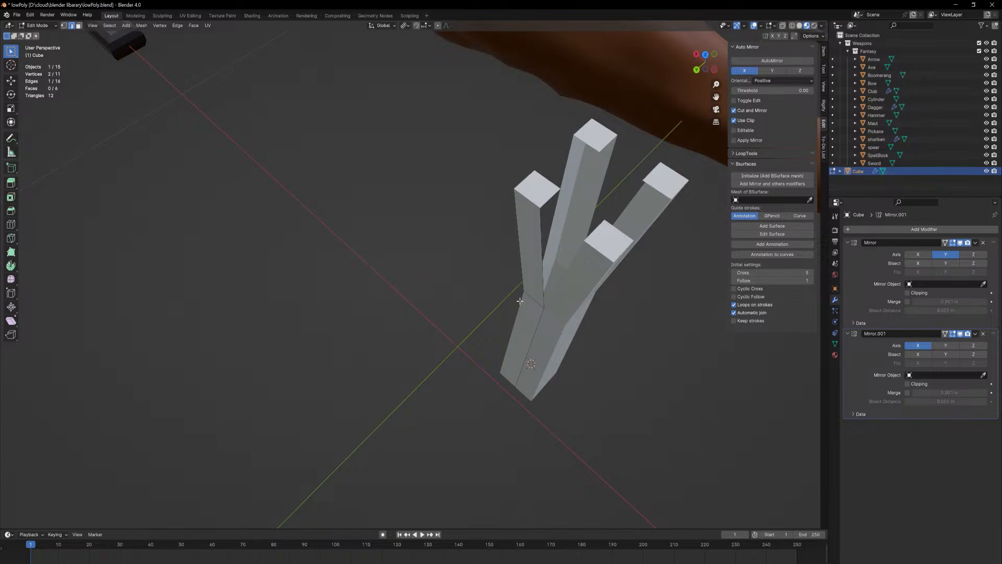
pyautogui.hotkey('ctrl', 'z')
pyautogui.hotkey('ctrl', 'z')
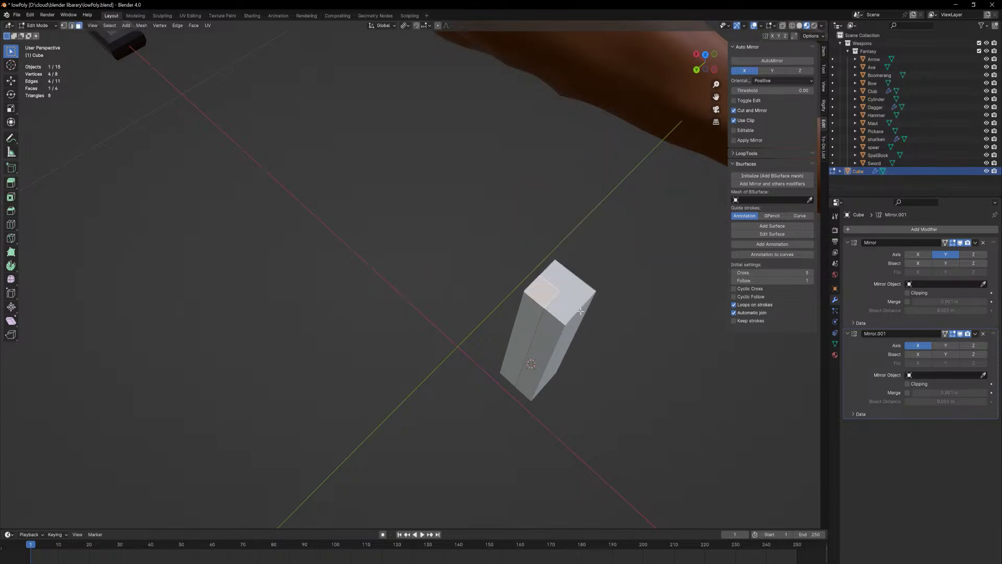
# - Extrude the post's top face about 0.07 m upward and raise it a further 0.084 m along Z
pyautogui.moveTo(593, 308); pyautogui.dragTo(588, 289, button='middle')
pyautogui.press('e')
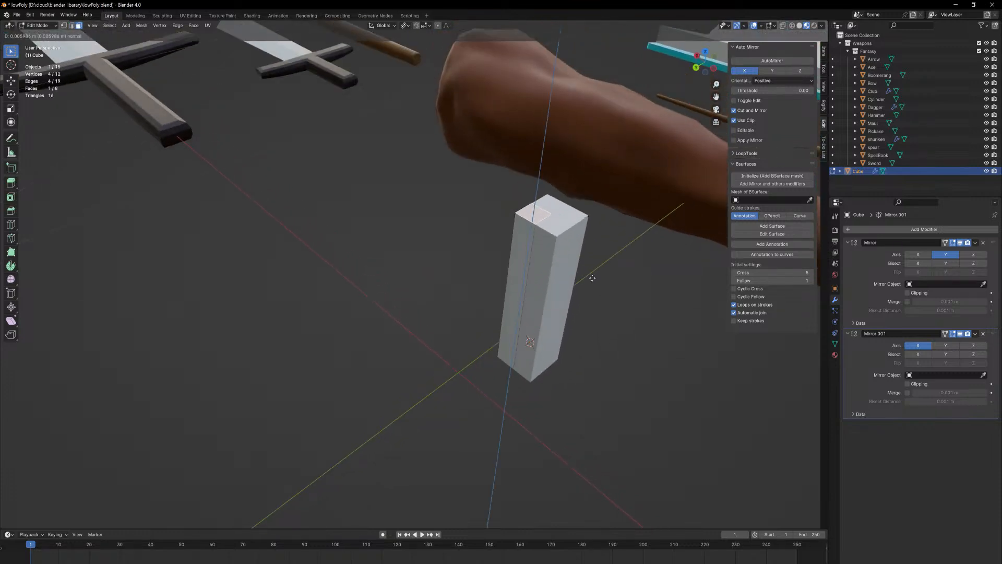
pyautogui.click(593, 238)
pyautogui.press('g')
pyautogui.press('Escape')
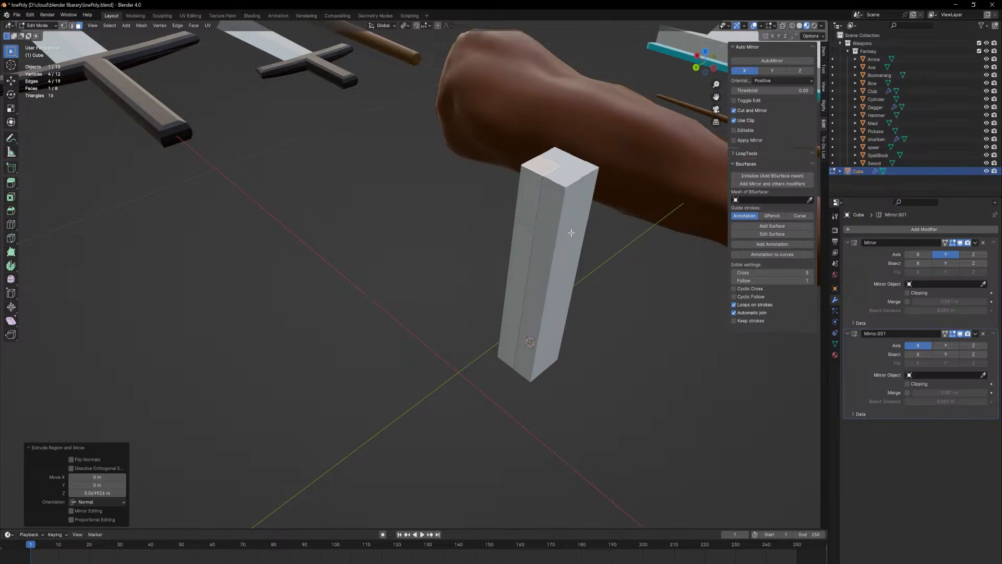
pyautogui.moveTo(600, 184); pyautogui.dragTo(590, 198, button='middle')
pyautogui.press('g')
pyautogui.press('z')
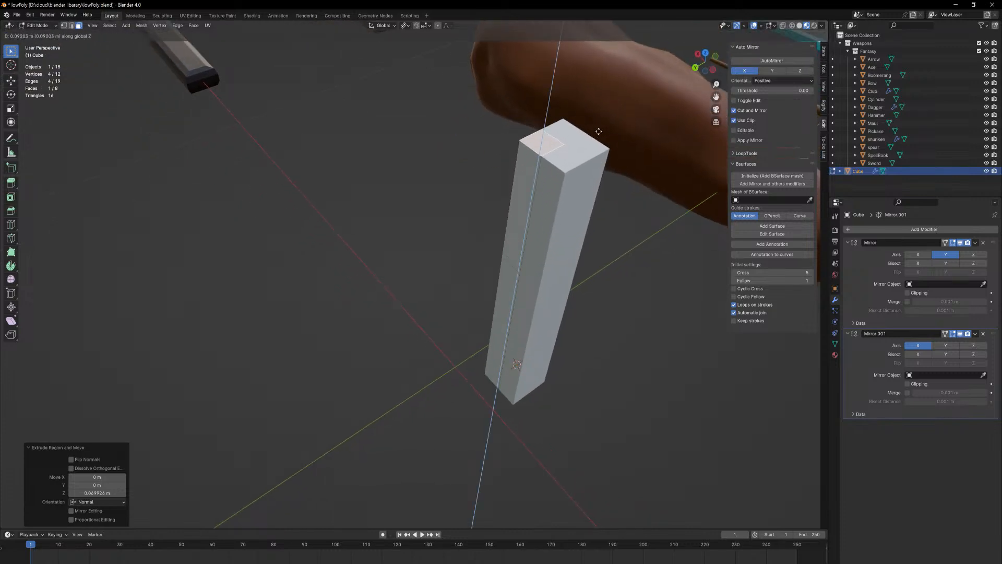
pyautogui.click(598, 137)
# - Spread the raised top face outward about 0.03 m in both X and Y, splitting the upper section into four prongs
pyautogui.press('g')
pyautogui.hotkey('shift', 'z')
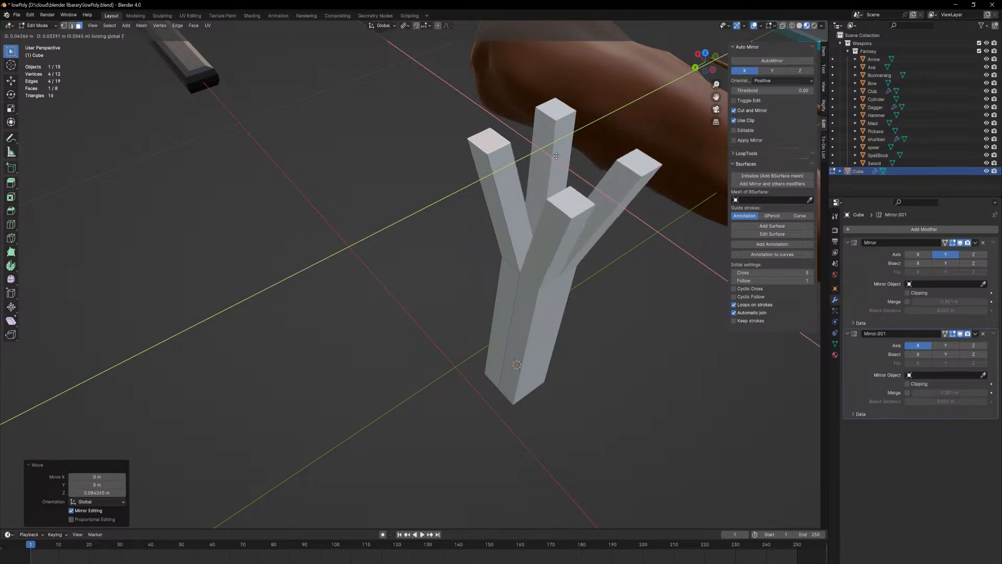
pyautogui.click(562, 159)
pyautogui.press('KP_7')
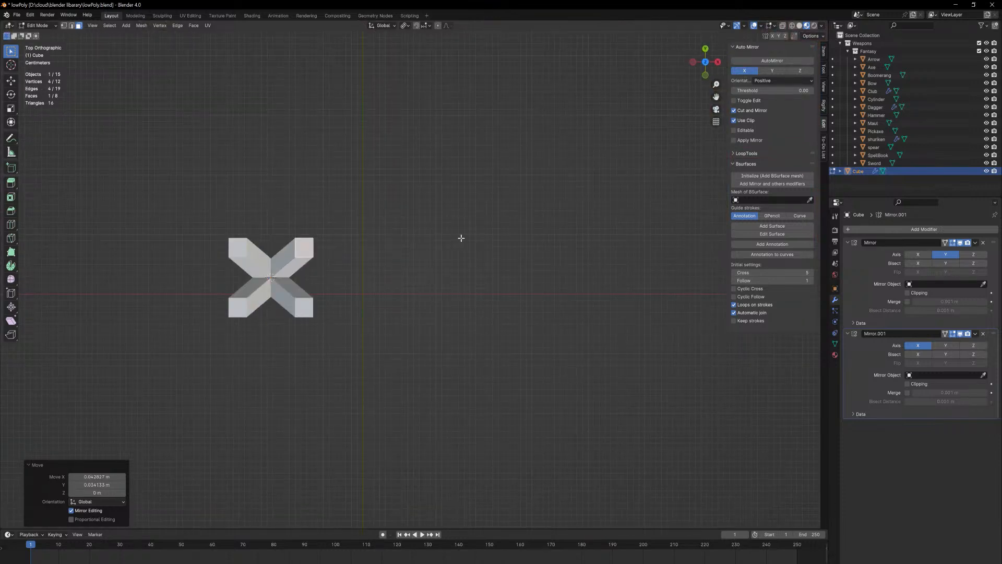
pyautogui.keyDown('shift'); pyautogui.moveTo(461, 238); pyautogui.dragTo(657, 226, button='middle'); pyautogui.keyUp('shift')
pyautogui.press('g')
pyautogui.hotkey('shift', 'z')
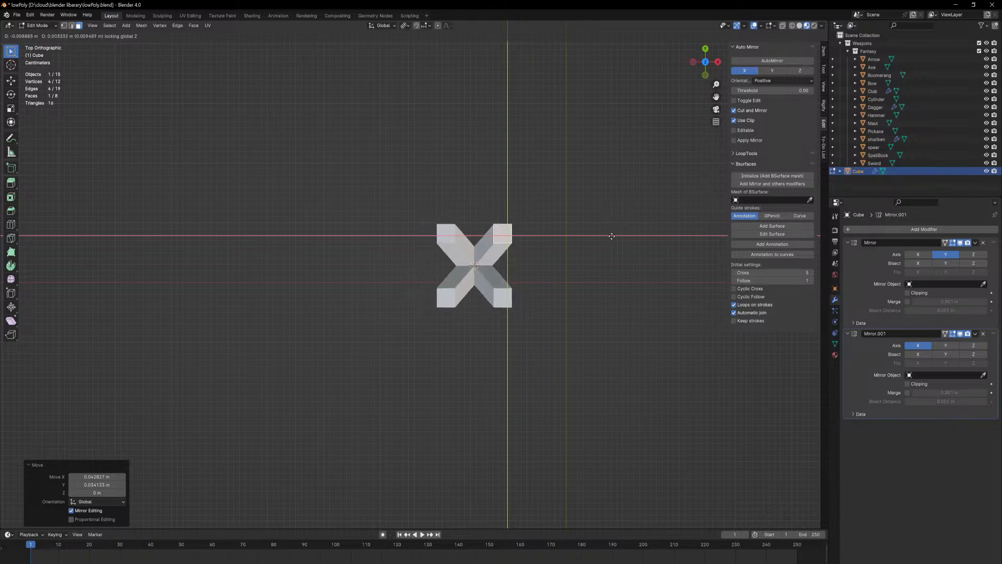
pyautogui.click(610, 238)
pyautogui.moveTo(556, 275); pyautogui.dragTo(546, 345, button='middle')
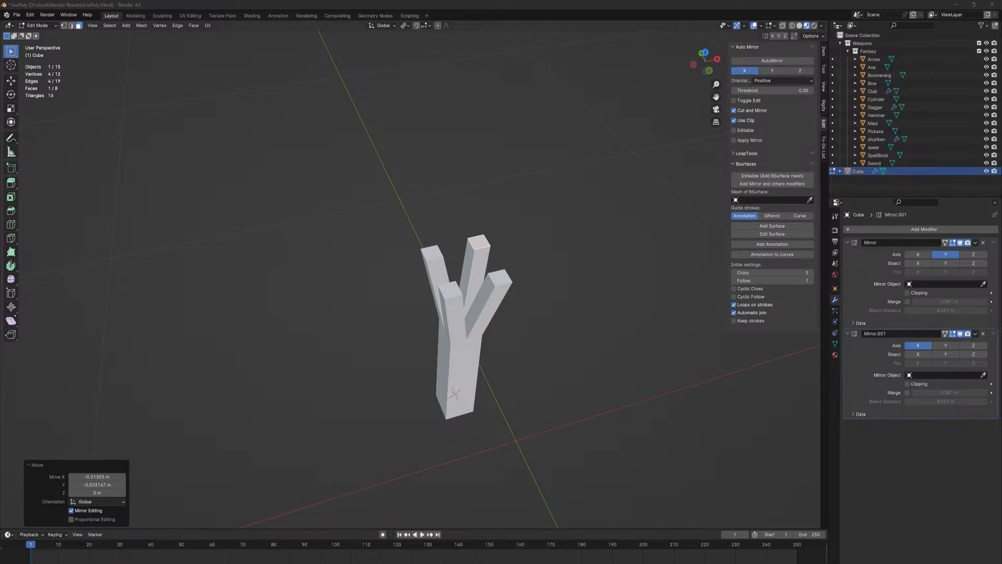
# - Pull the prong tips inward about 0.021 m in both X and Y, keeping their height locked
pyautogui.moveTo(396, 287); pyautogui.dragTo(209, 274, button='middle')
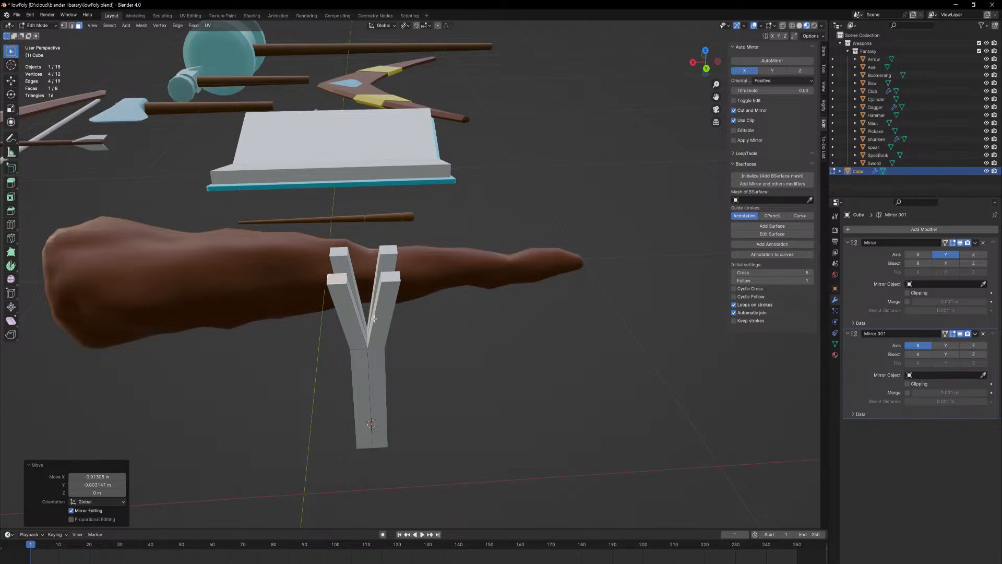
pyautogui.press('KP_7')
pyautogui.press('g')
pyautogui.hotkey('shift', 'z')
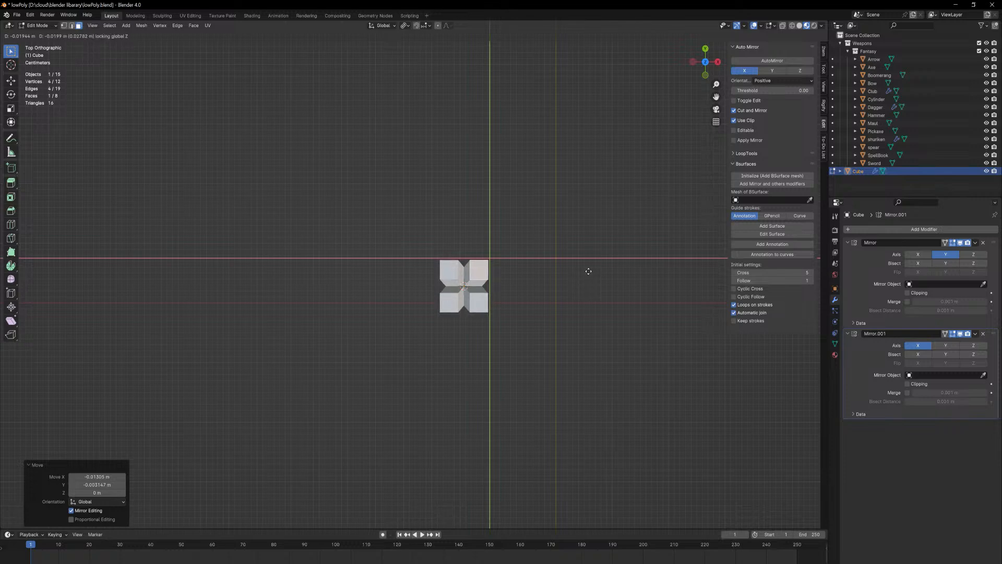
pyautogui.click(588, 271)
pyautogui.moveTo(586, 270); pyautogui.dragTo(495, 249, button='middle')
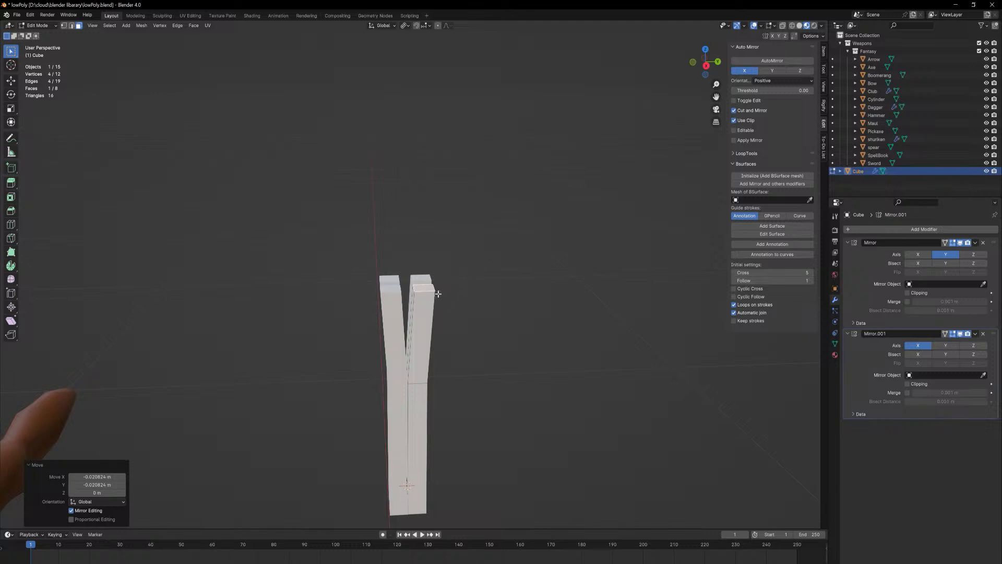
pyautogui.moveTo(522, 280); pyautogui.dragTo(533, 191, button='middle')
# - From the top view, move the tip face inward about 0.009 m in X and 0.010 m in Y to meet its mirrored copies
pyautogui.press('KP_7')
pyautogui.keyDown('shift'); pyautogui.moveTo(628, 289); pyautogui.dragTo(472, 278, button='middle'); pyautogui.keyUp('shift')
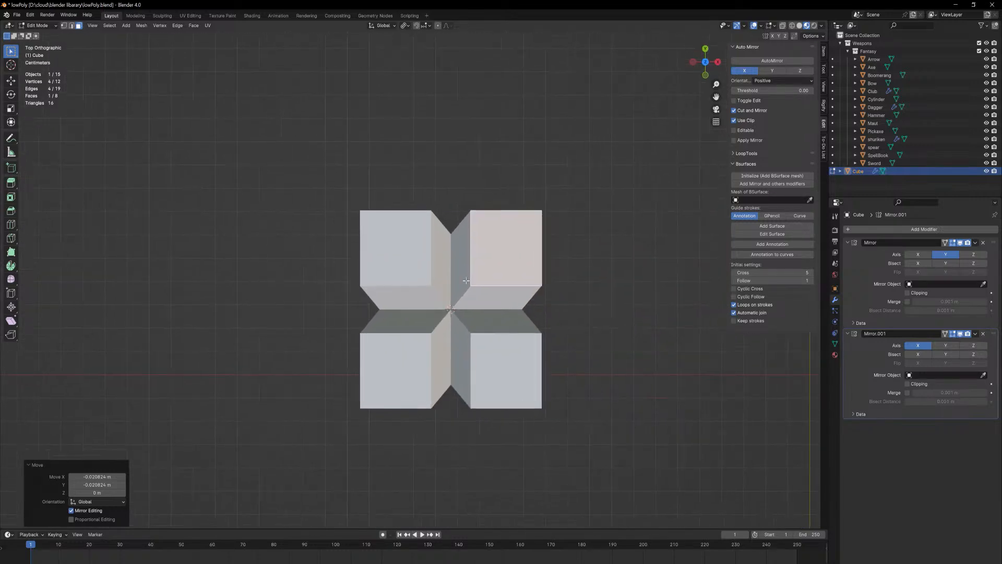
pyautogui.keyDown('ctrl'); pyautogui.moveTo(591, 291); pyautogui.dragTo(572, 249, button='middle'); pyautogui.keyUp('ctrl')
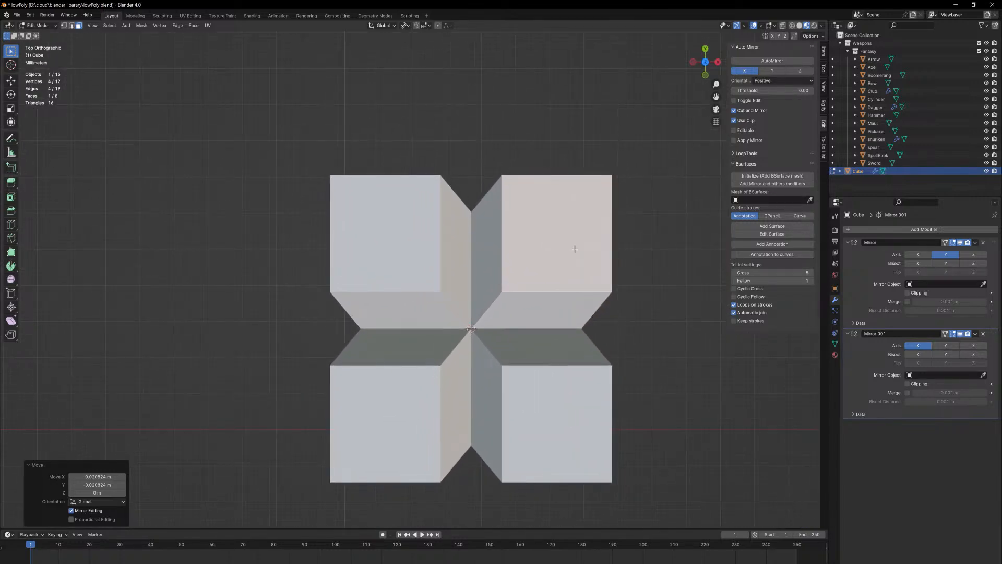
pyautogui.press('g')
pyautogui.hotkey('shift', 'z')
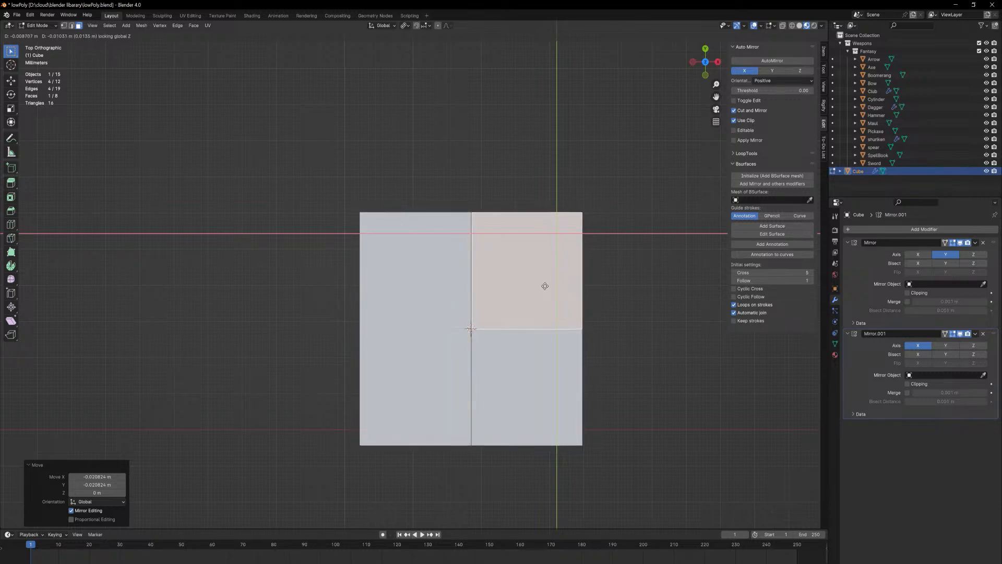
# - Offset the tip face outward about 0.01 m along X and slightly along Y so the four prongs separate evenly
pyautogui.press('x')
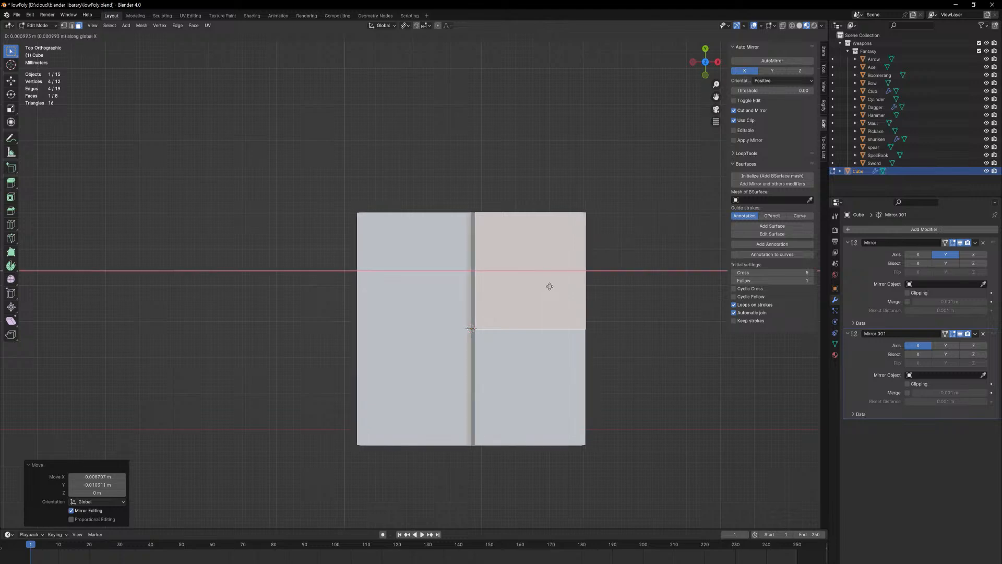
pyautogui.click(580, 291)
pyautogui.press('g')
pyautogui.press('x')
pyautogui.press('y')
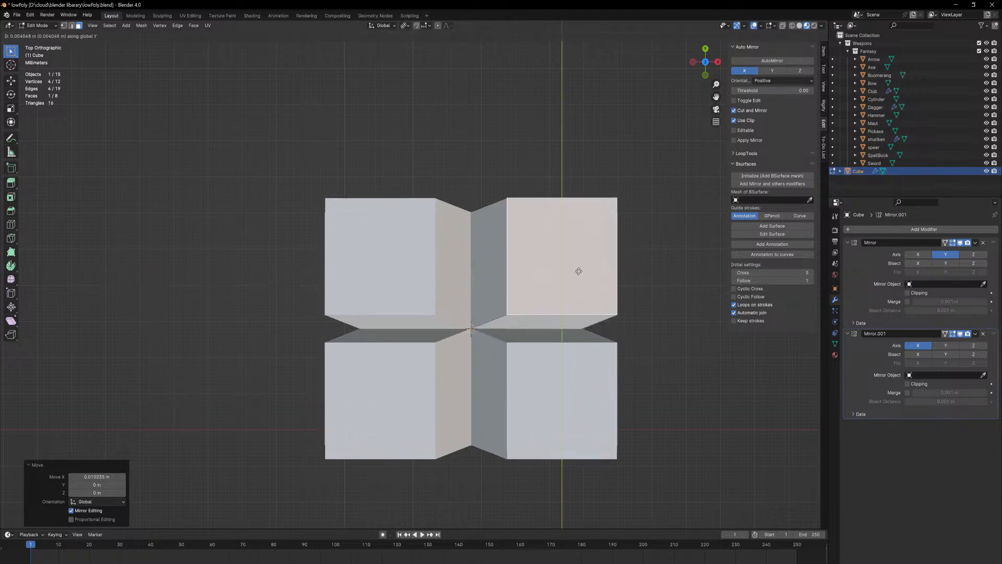
pyautogui.click(578, 254)
pyautogui.press('Tab')
pyautogui.moveTo(586, 268); pyautogui.dragTo(247, 214, button='middle')
pyautogui.press('Tab')
# - Try spinning the prong's end face by -27.4° about Z in 12 steps with the centre X near 0.357 m, and undo it
pyautogui.moveTo(16, 270); pyautogui.dragTo(55, 236, button='middle')
pyautogui.click(13, 267)
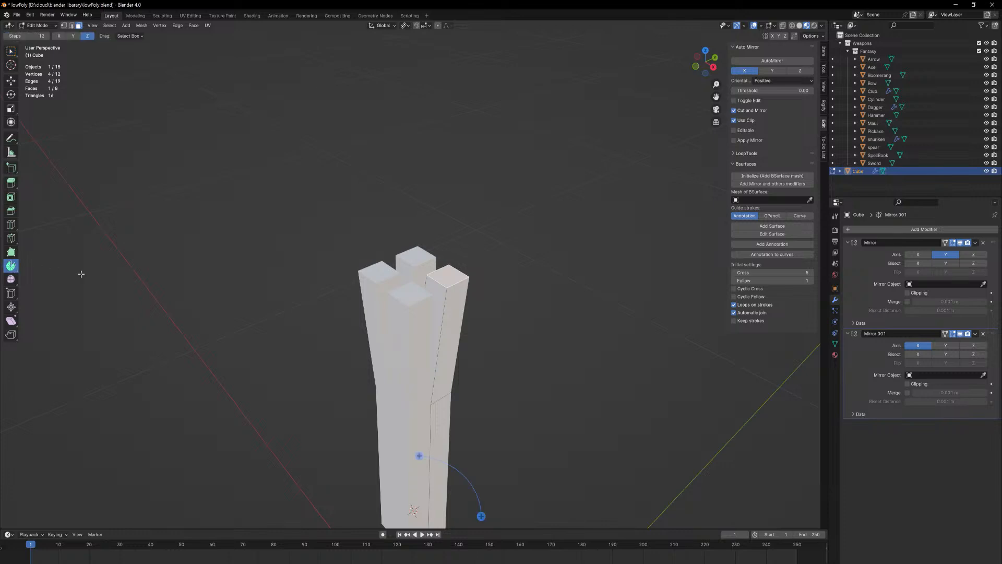
pyautogui.moveTo(419, 456); pyautogui.dragTo(452, 486)
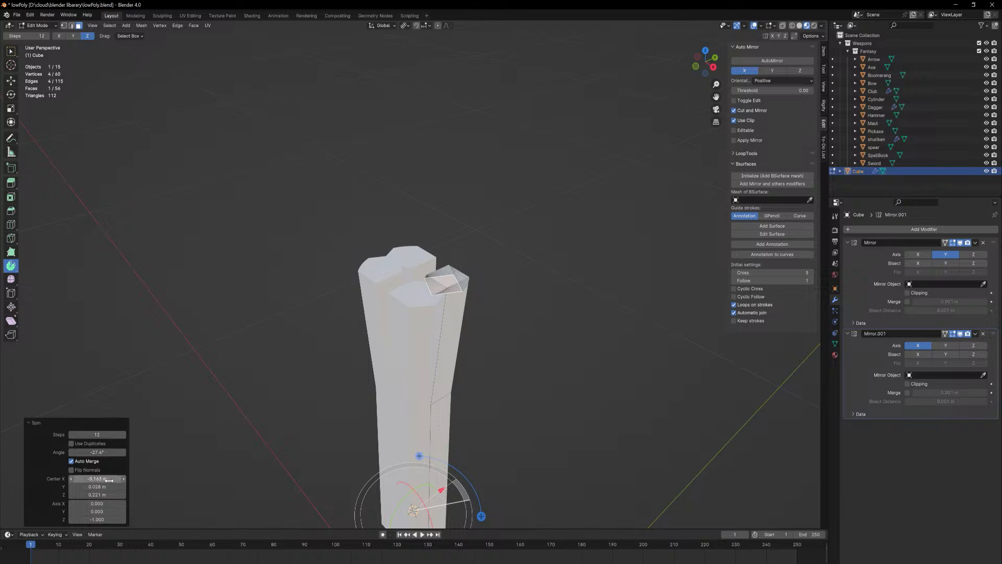
pyautogui.moveTo(107, 478); pyautogui.dragTo(135, 478)
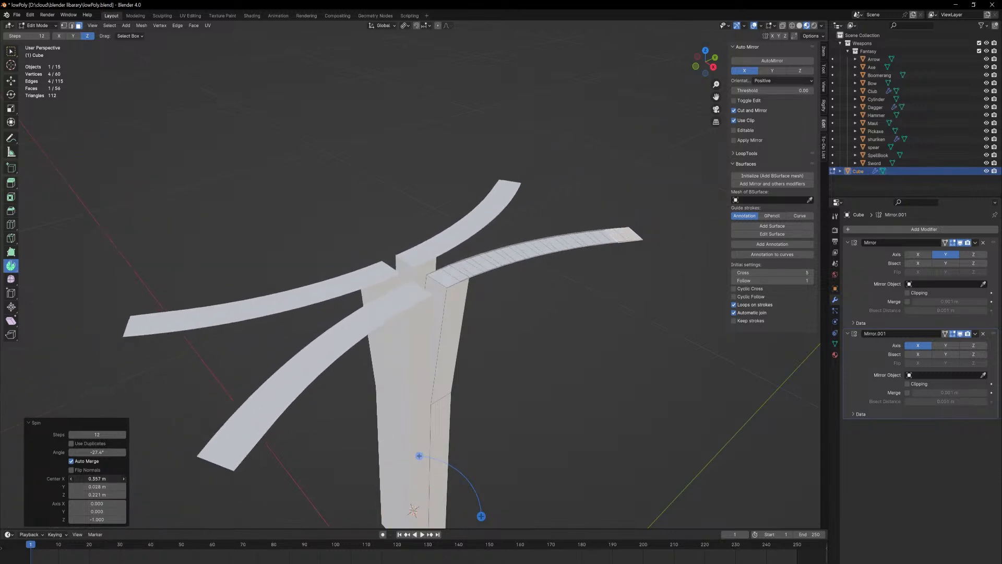
pyautogui.hotkey('ctrl', 'z')
# - Try spinning the prong's end face about Z again by about -33° in 12 steps, and undo the spin
pyautogui.keyDown('shift'); pyautogui.moveTo(405, 434); pyautogui.dragTo(372, 321, button='middle'); pyautogui.keyUp('shift')
pyautogui.moveTo(384, 339); pyautogui.dragTo(404, 368)
pyautogui.press('w')
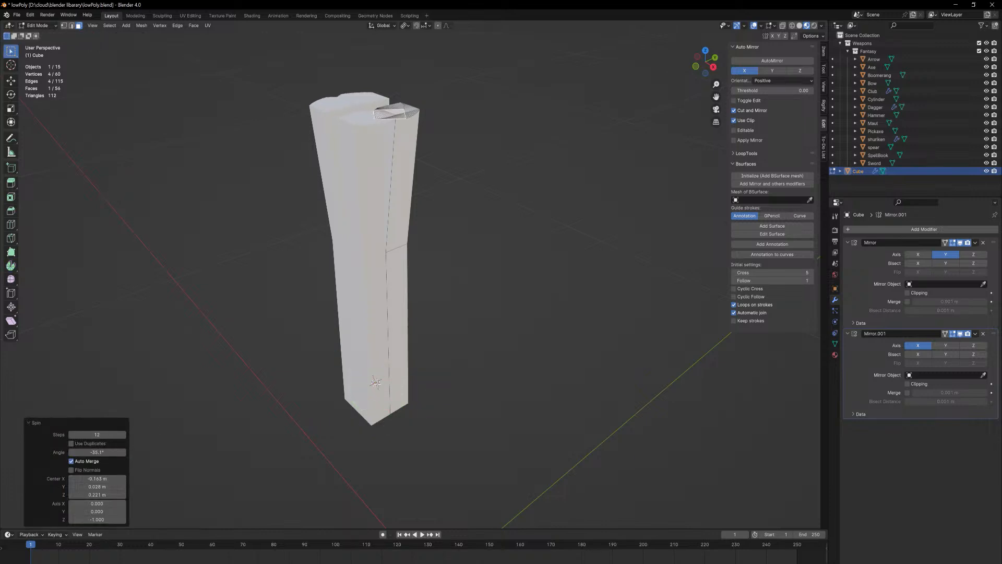
pyautogui.rightClick(400, 366)
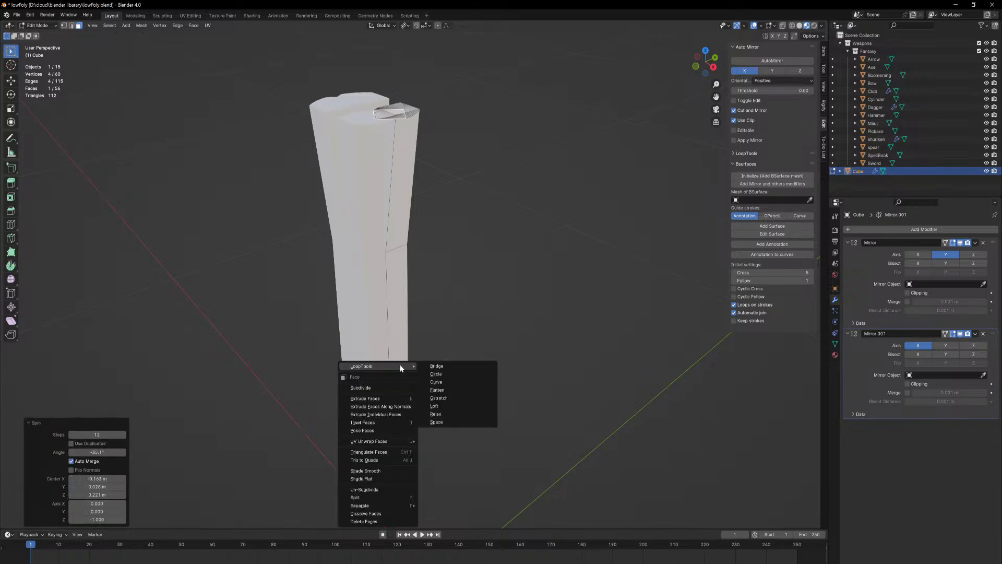
pyautogui.moveTo(472, 297); pyautogui.dragTo(465, 299, button='middle')
pyautogui.hotkey('ctrl', 'z')
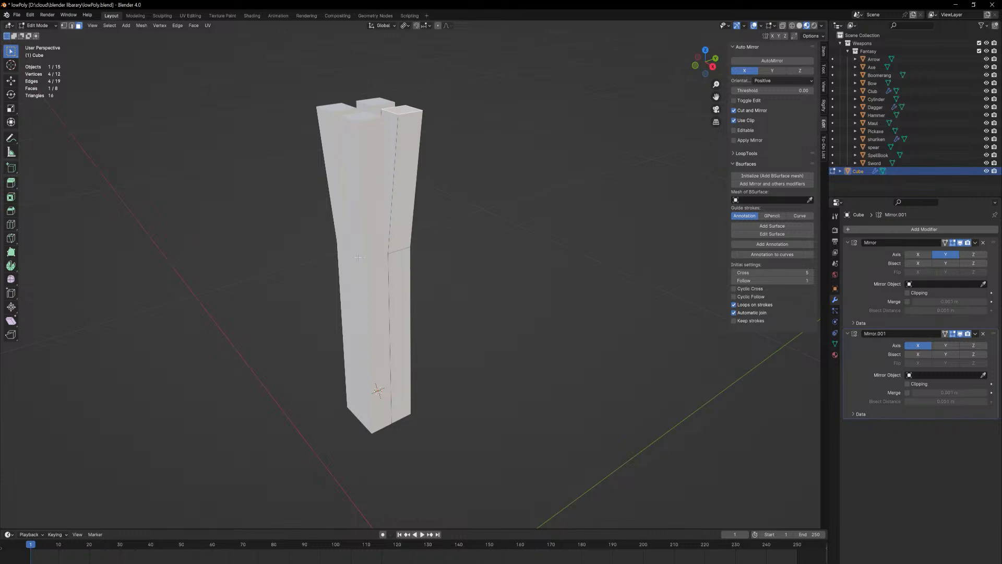
# - Spin the prong's end face by -27.4° in 12 steps with the spin axis at X 1, Y 1 and Z 0.104
pyautogui.moveTo(15, 269); pyautogui.dragTo(42, 270)
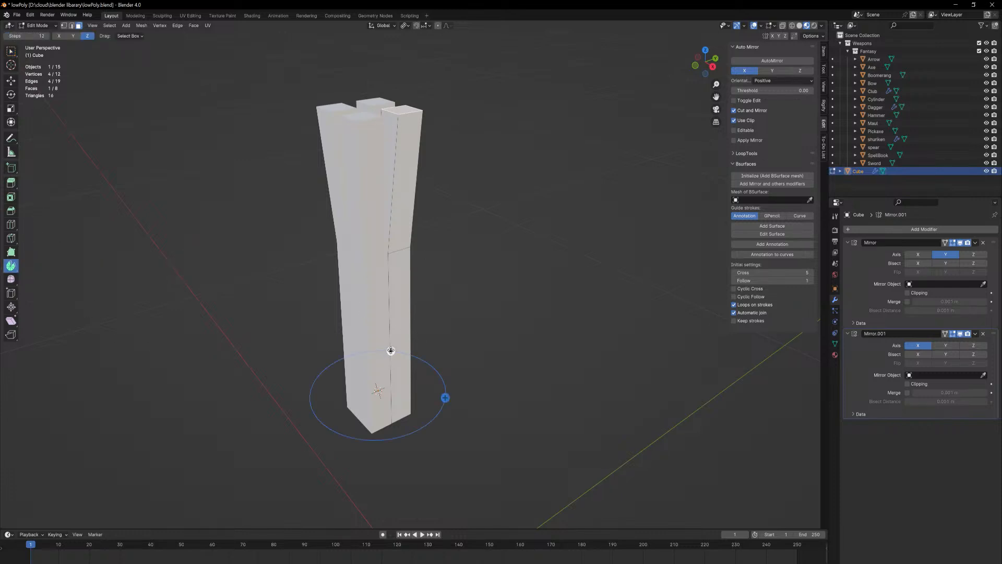
pyautogui.moveTo(391, 351); pyautogui.dragTo(371, 371)
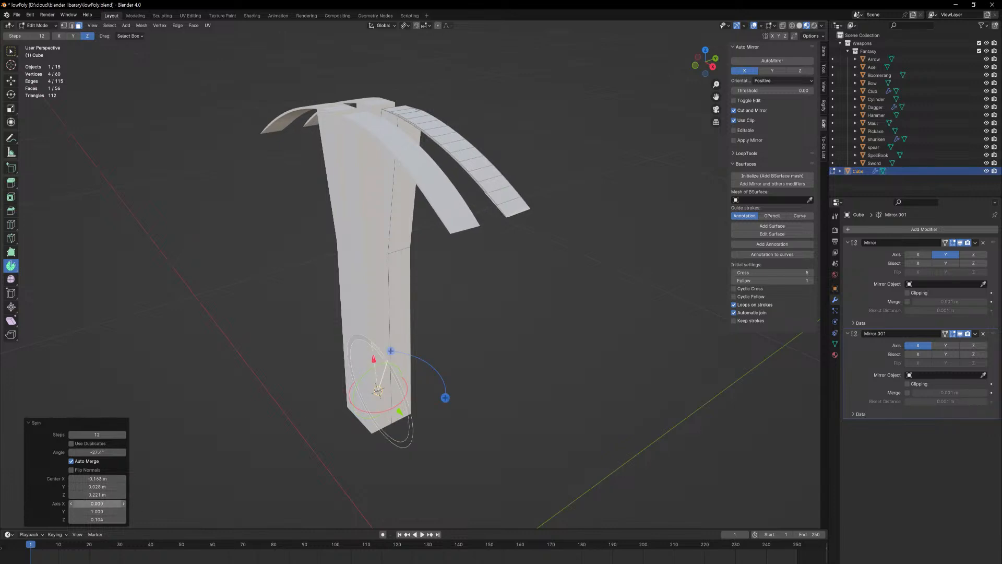
pyautogui.write('1')
pyautogui.press('Return')
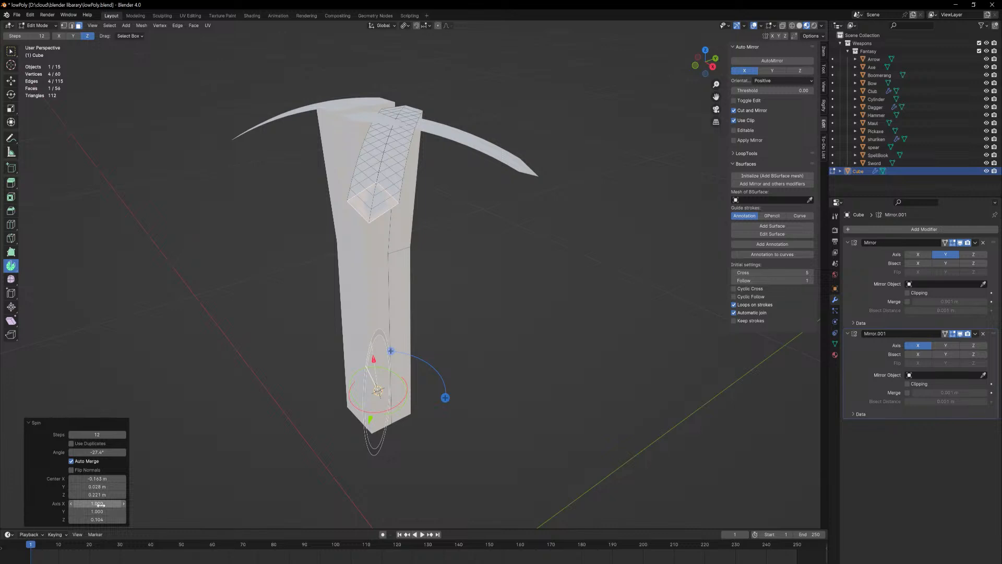
# - Try a spin axis of X -1, Y 1 and Z 0 for the prong's spin
pyautogui.write('-1')
pyautogui.press('Return')
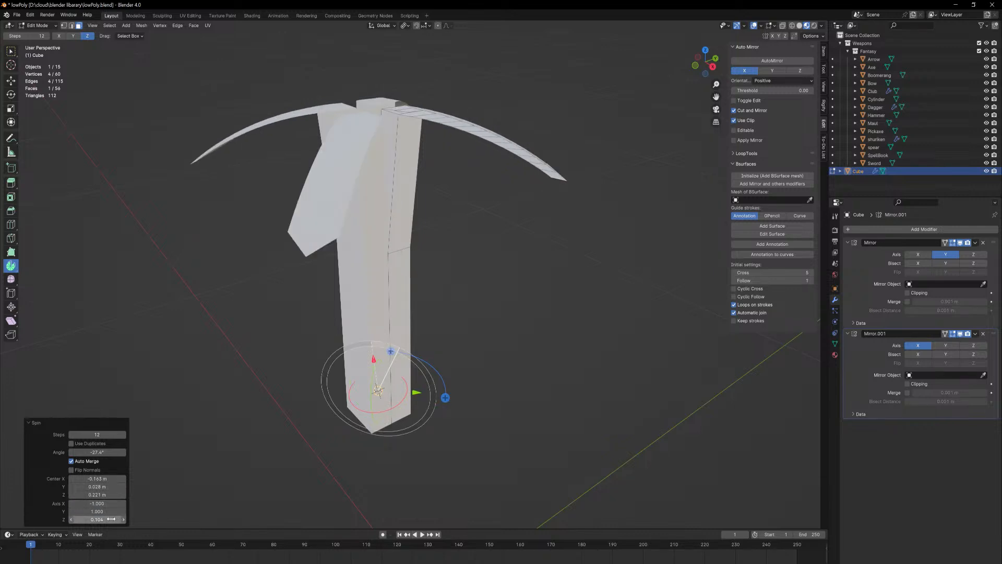
pyautogui.moveTo(111, 519); pyautogui.dragTo(143, 519)
pyautogui.write('00')
pyautogui.press('Return')
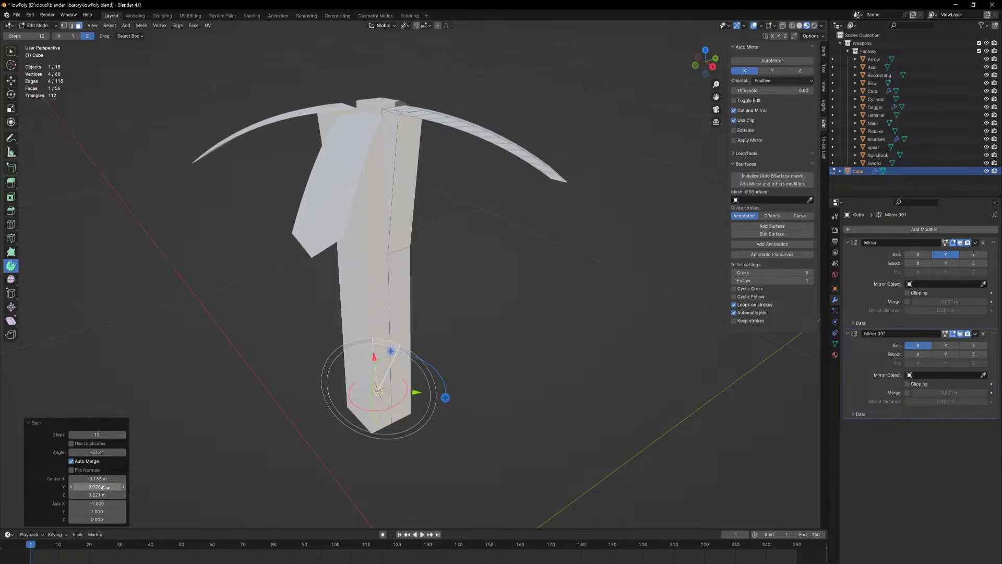
# - Try moving the spin centre outward to about X -0.0405 m, Y 0.15 m and Z 0.504 m
pyautogui.moveTo(374, 356); pyautogui.dragTo(444, 138)
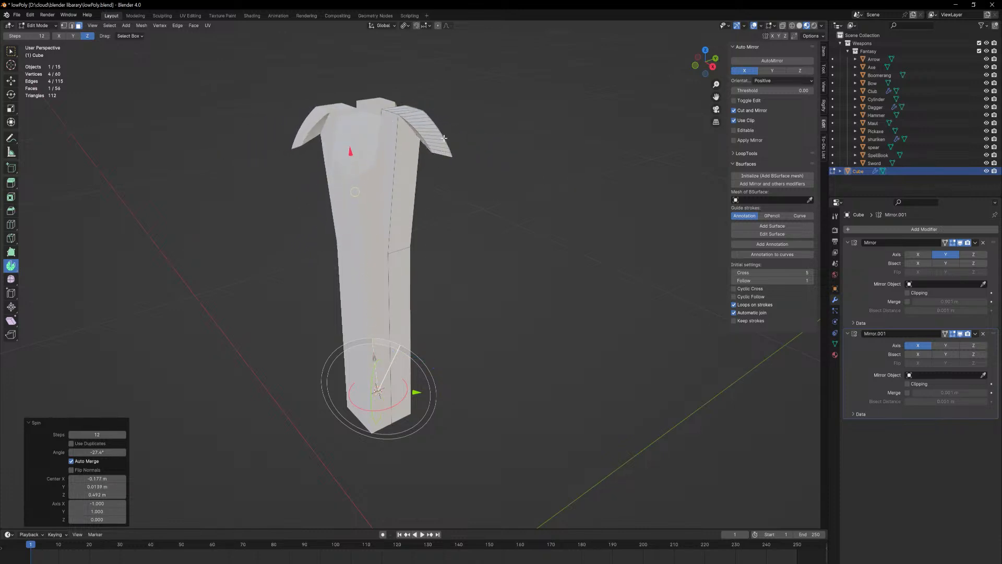
pyautogui.moveTo(392, 192); pyautogui.dragTo(561, 188)
pyautogui.moveTo(521, 219); pyautogui.dragTo(534, 241, button='middle')
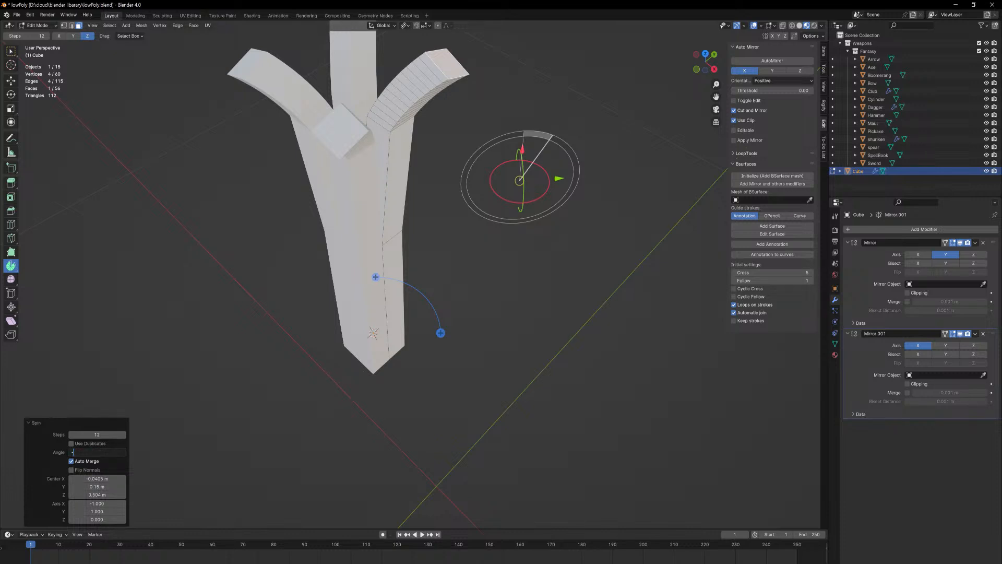
# - Try a spin angle of -90° and examine the curved prongs from the side
pyautogui.click(102, 451)
pyautogui.write('-90')
pyautogui.press('Return')
pyautogui.moveTo(442, 261); pyautogui.dragTo(488, 162, button='middle')
pyautogui.scroll(-7, 487, 163)
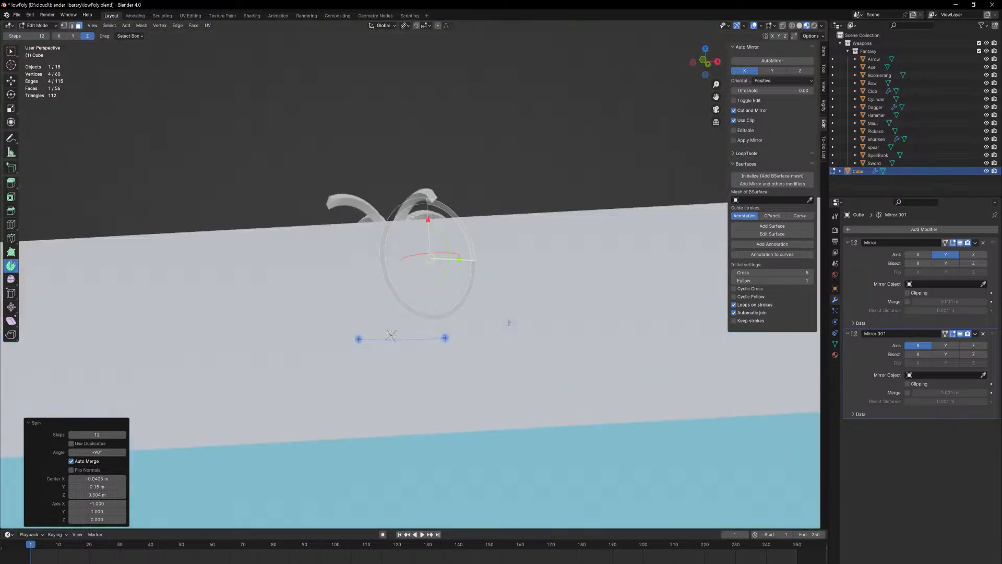
pyautogui.scroll(3, 496, 243)
pyautogui.moveTo(498, 217); pyautogui.dragTo(473, 255, button='middle')
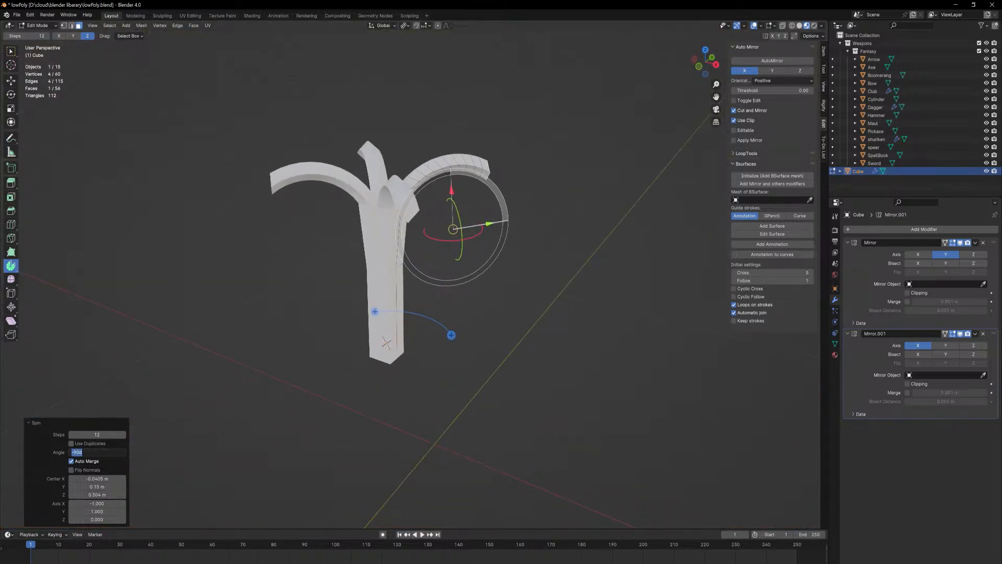
# - Try spin angles of -120° and -100° for the prongs and check the curves from above
pyautogui.write('-120')
pyautogui.press('Return')
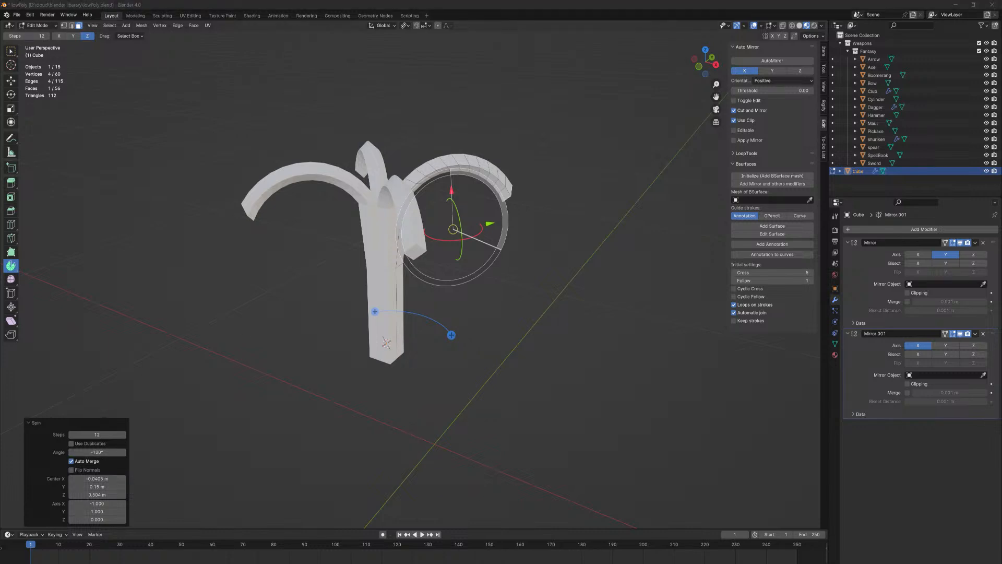
pyautogui.moveTo(516, 311); pyautogui.dragTo(461, 325, button='middle')
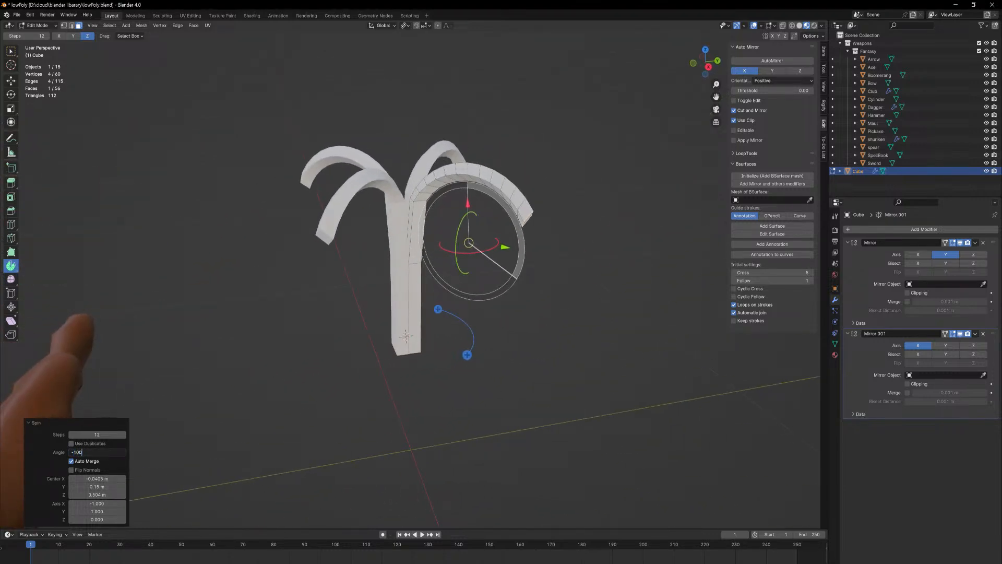
pyautogui.press('Return')
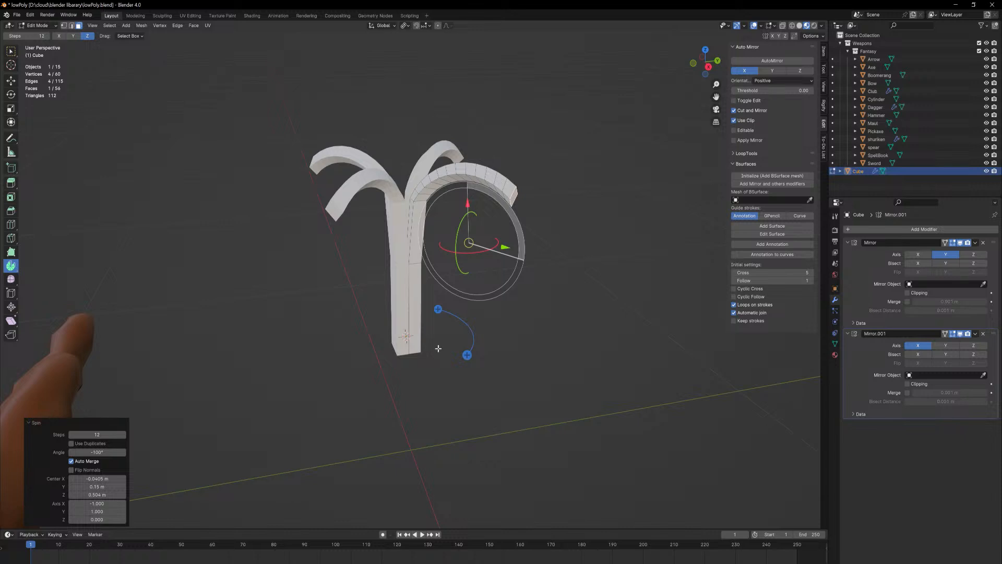
pyautogui.moveTo(437, 348); pyautogui.dragTo(403, 413, button='middle')
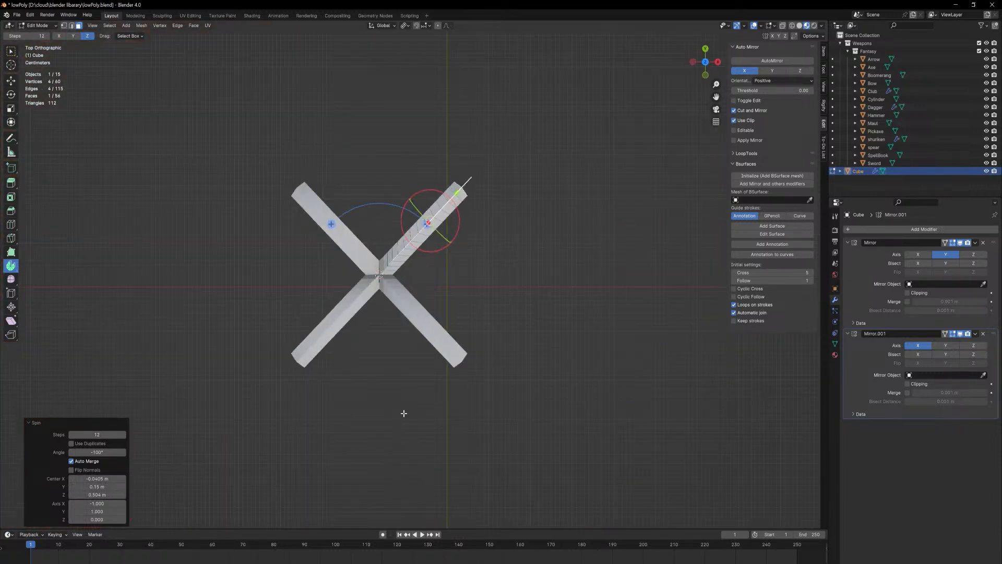
# - Try a spin centre Y of 0.23 m, and undo the whole spin
pyautogui.press('w')
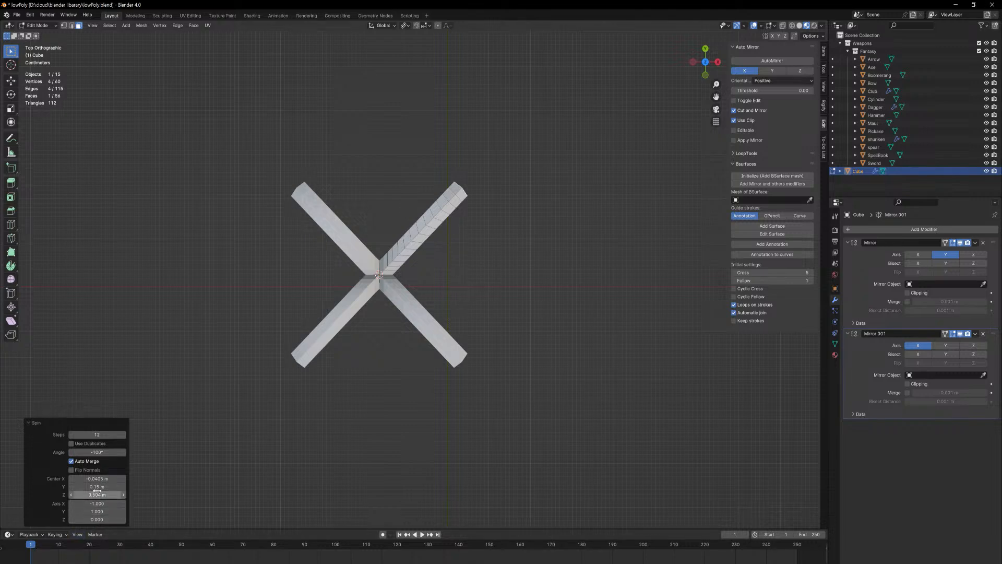
pyautogui.moveTo(97, 487)
pyautogui.mouseDown()
pyautogui.moveTo(117, 486)
pyautogui.moveTo(109, 487)
pyautogui.mouseUp()
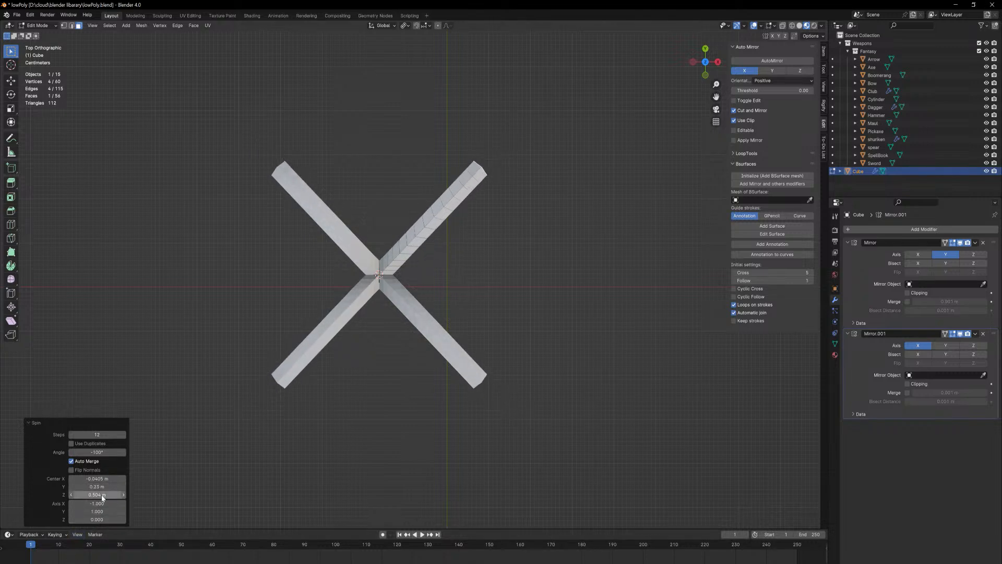
pyautogui.hotkey('ctrl', 'z')
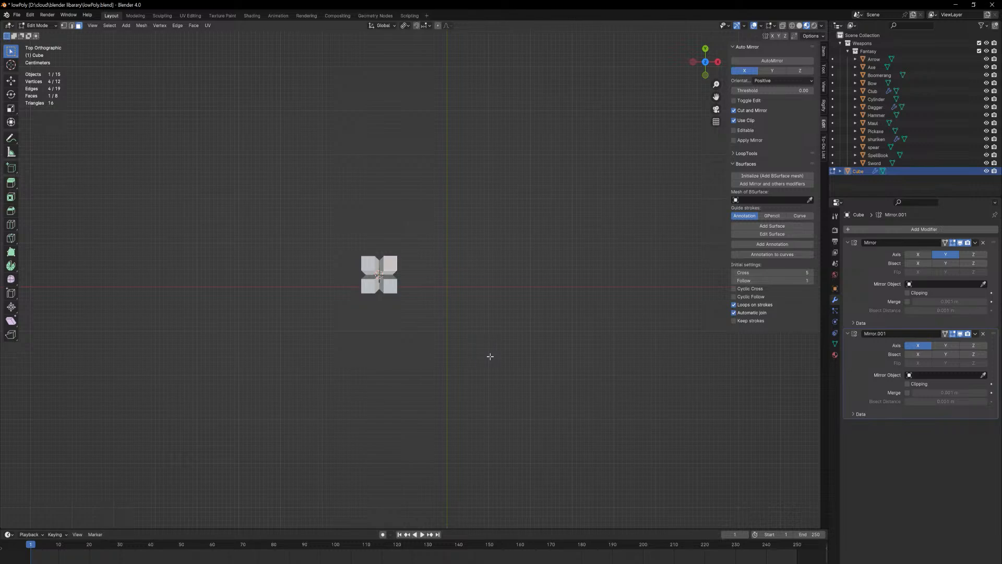
# - Spin the prong's end face again in 12 steps with the spin axis at X 1, Y 1 and Z 0
pyautogui.moveTo(495, 353); pyautogui.dragTo(448, 299, button='middle')
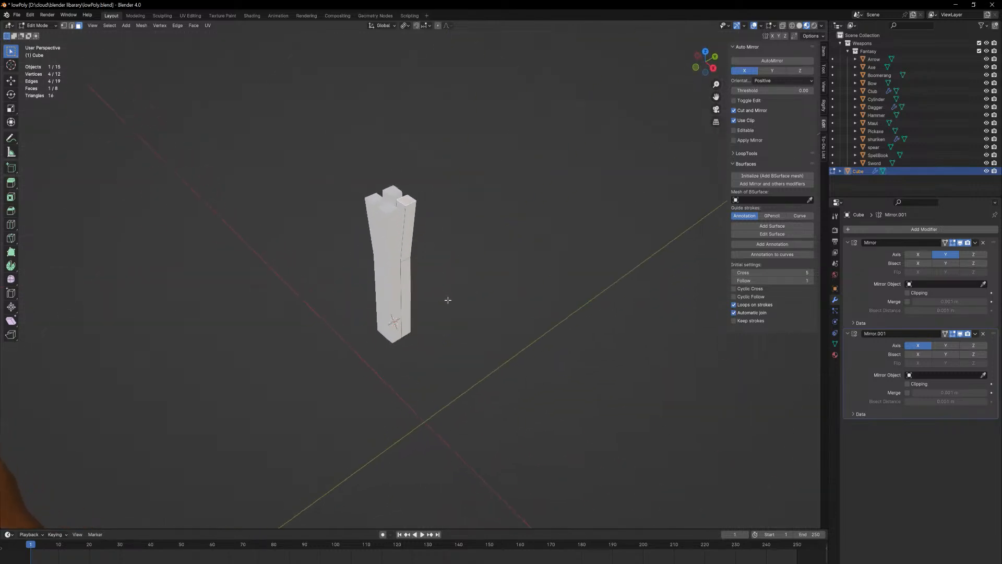
pyautogui.click(17, 266)
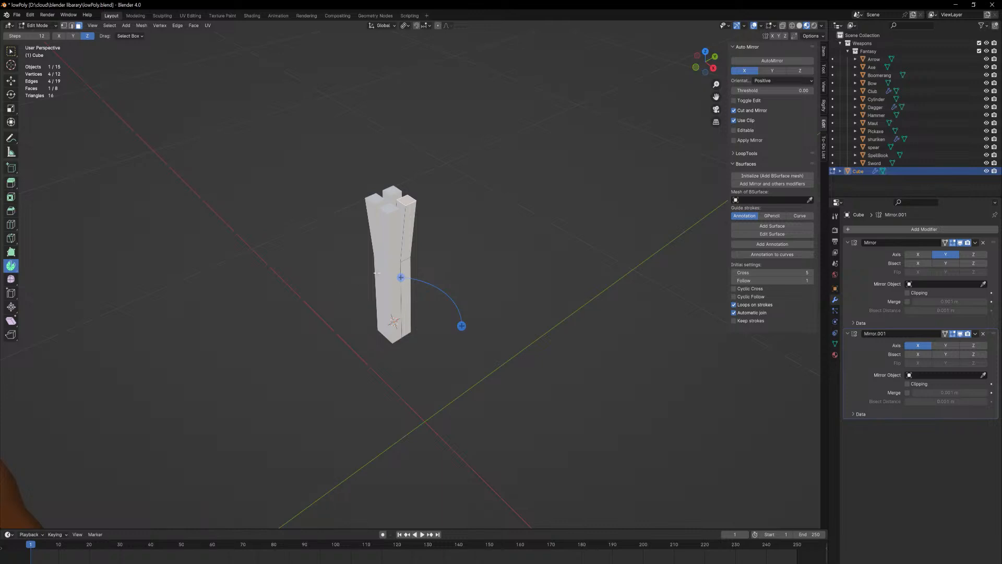
pyautogui.moveTo(401, 277); pyautogui.dragTo(438, 297)
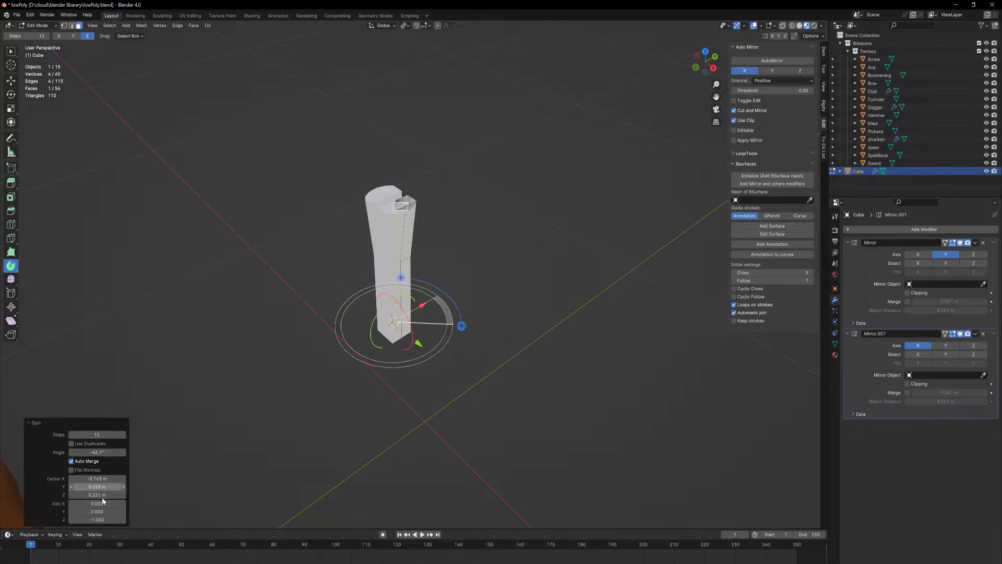
pyautogui.click(97, 503)
pyautogui.write('1')
pyautogui.press('Tab')
pyautogui.write('1')
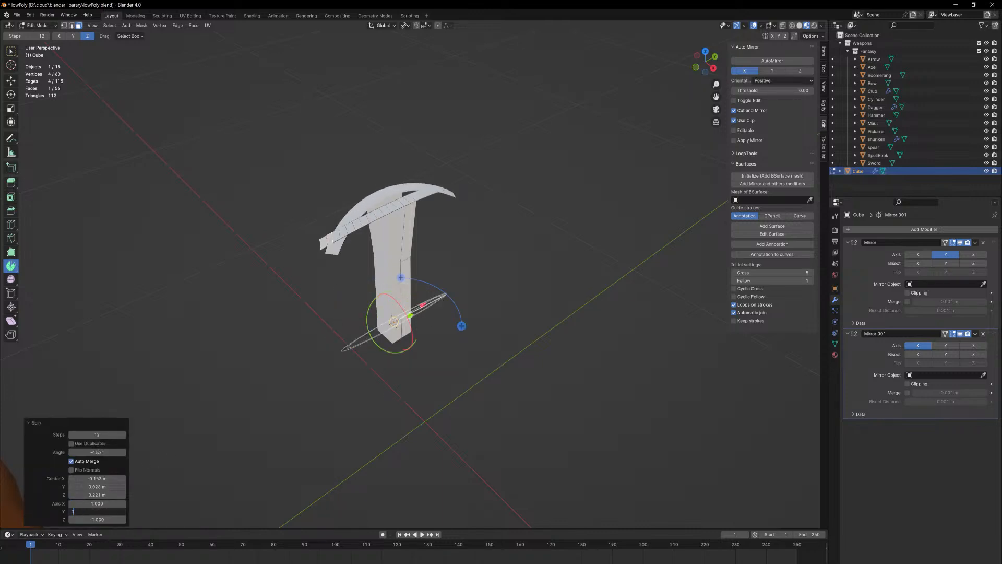
pyautogui.press('Tab')
pyautogui.write('0')
pyautogui.press('Return')
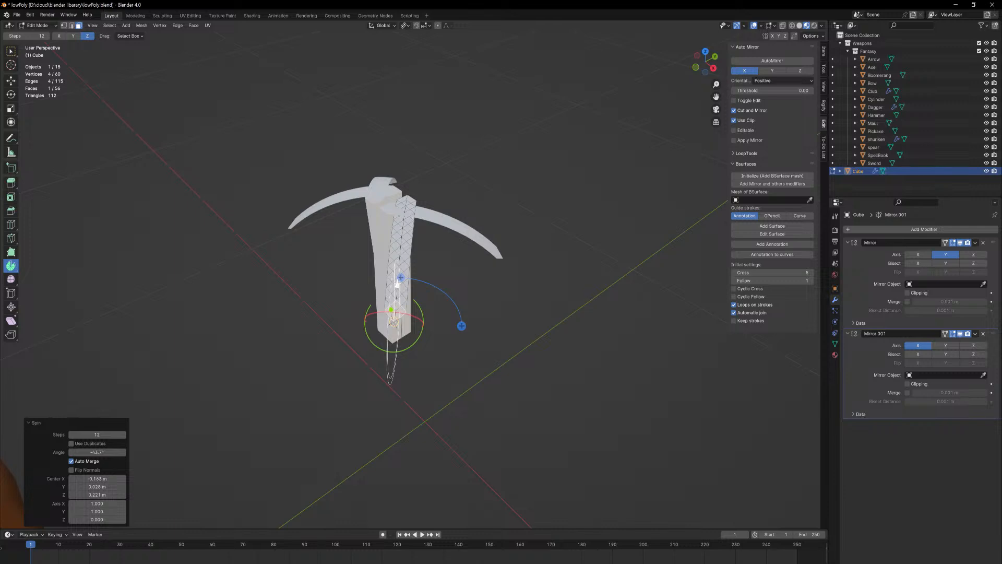
# - Shift the spin centre to about X -0.468 m, Y 0.333 m, Z 0.131 m and set the spin angle to -100°
pyautogui.moveTo(400, 277); pyautogui.dragTo(420, 238)
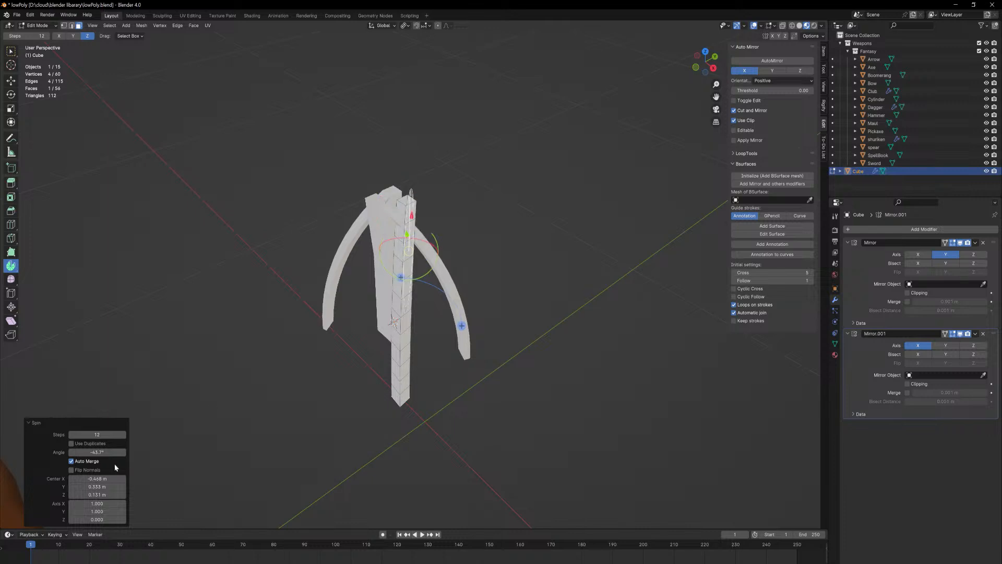
pyautogui.click(97, 452)
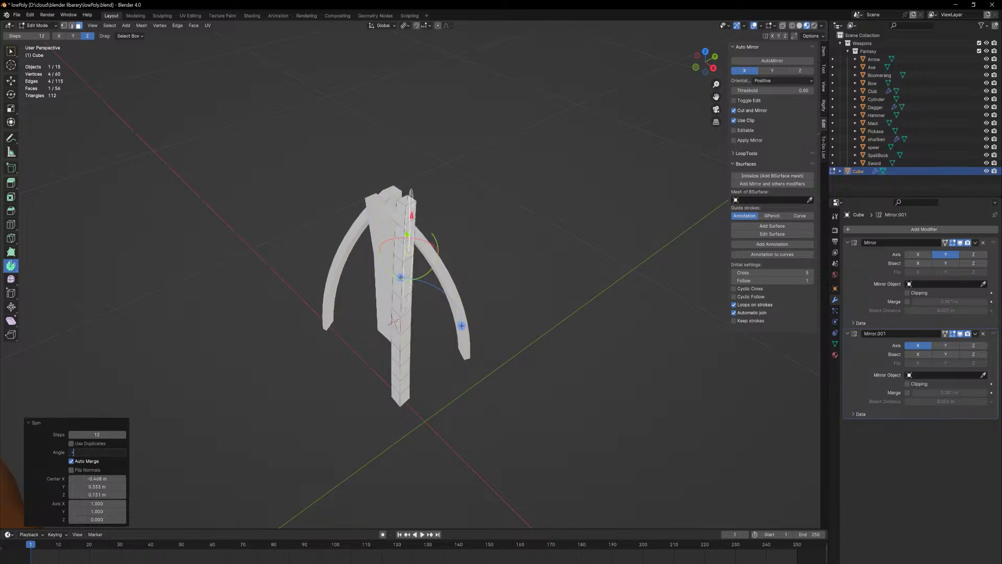
pyautogui.press('Return')
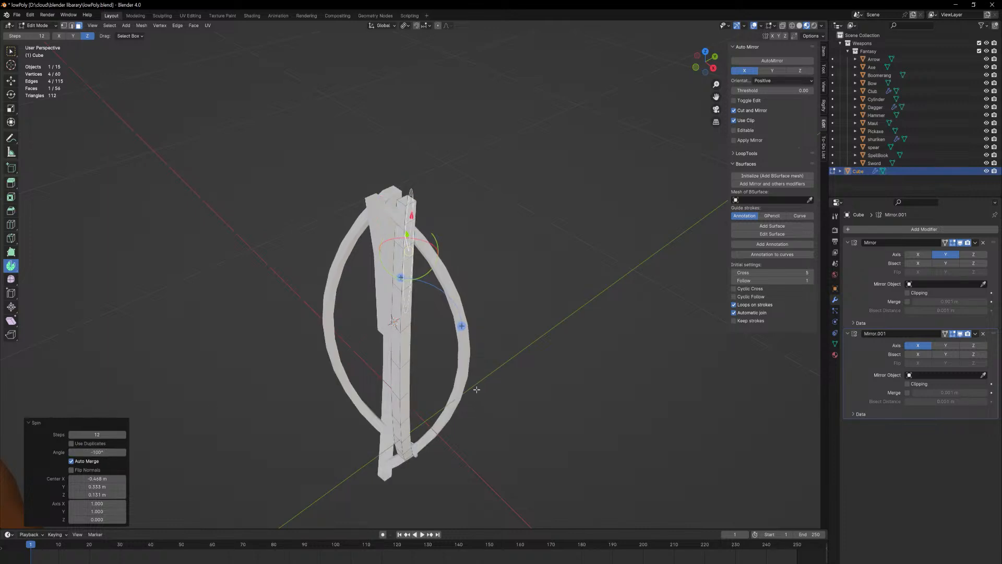
pyautogui.moveTo(477, 388); pyautogui.dragTo(410, 334, button='middle')
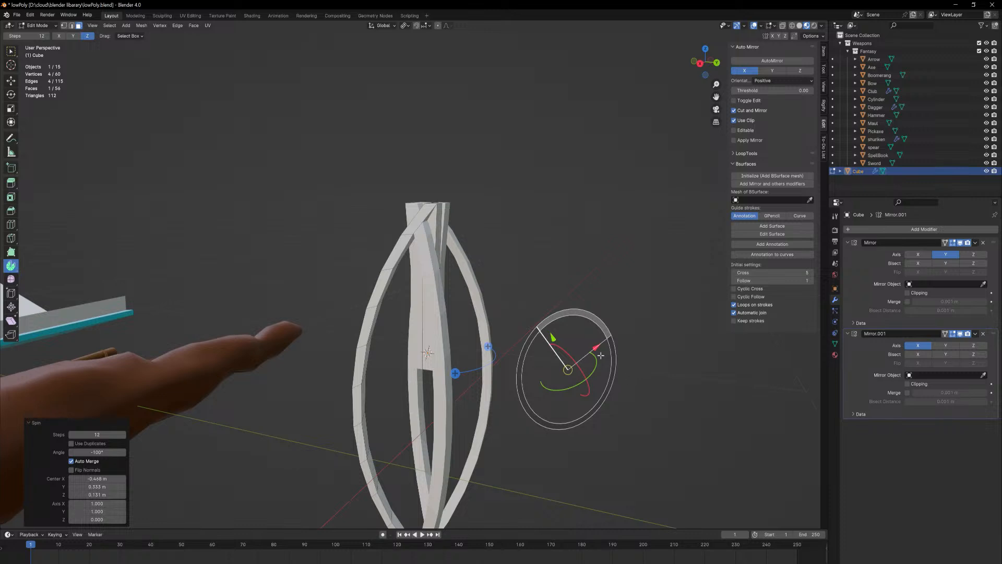
# - Reposition the spin centre to about X 0.208 m, Y 0.0467 m and Z 0.647 m
pyautogui.moveTo(596, 347); pyautogui.dragTo(428, 409)
pyautogui.moveTo(410, 450); pyautogui.dragTo(401, 180)
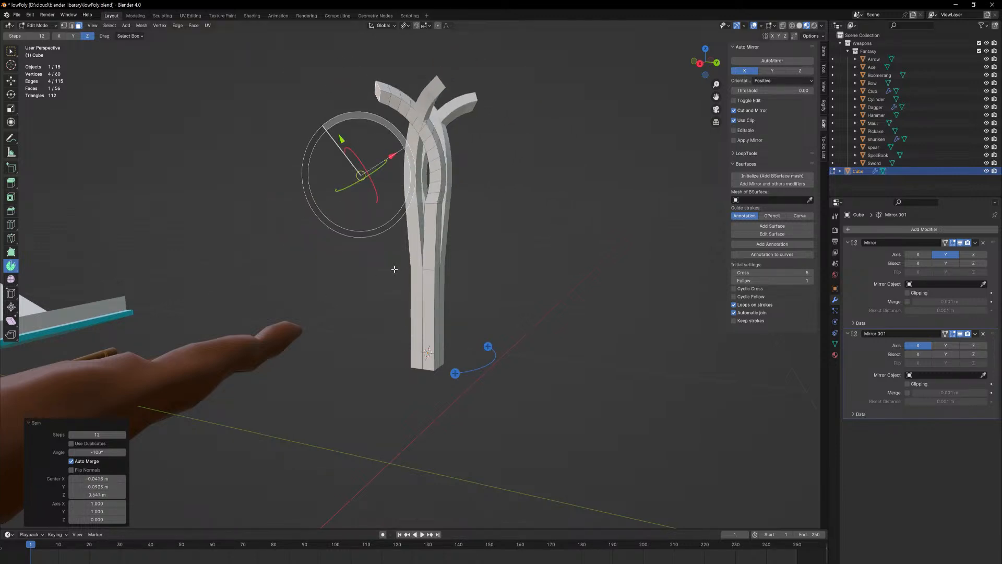
pyautogui.moveTo(394, 269); pyautogui.dragTo(429, 284, button='middle')
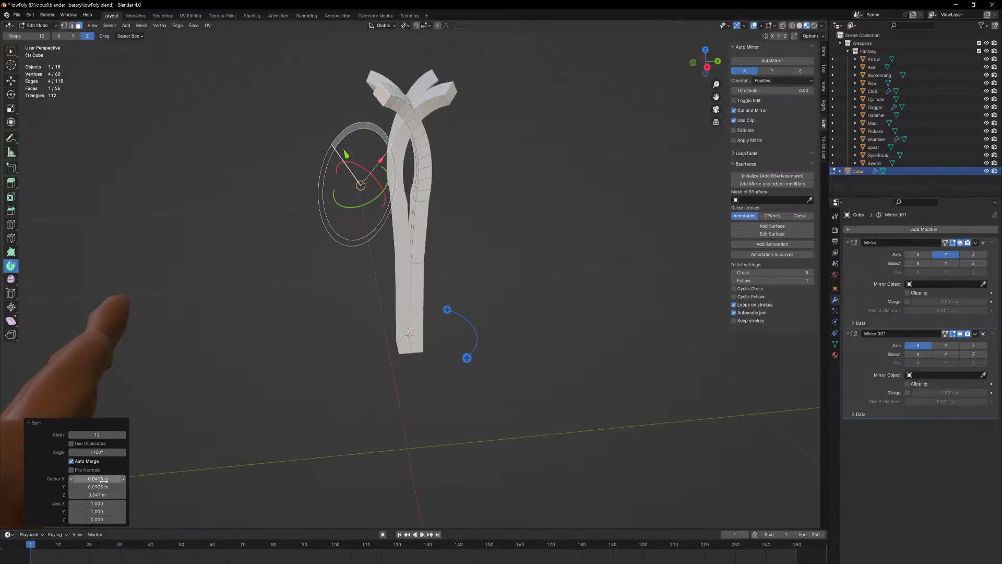
pyautogui.moveTo(103, 479); pyautogui.dragTo(97, 512)
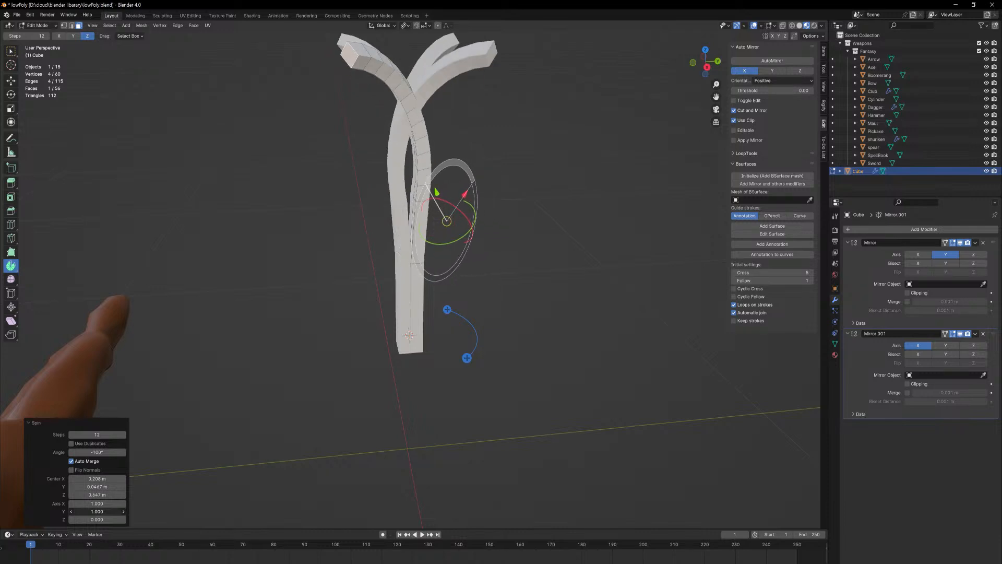
# - Try a spin axis Y of -1, and set the axis to X -1 and Y 1
pyautogui.click(97, 511)
pyautogui.write('-1')
pyautogui.press('Return')
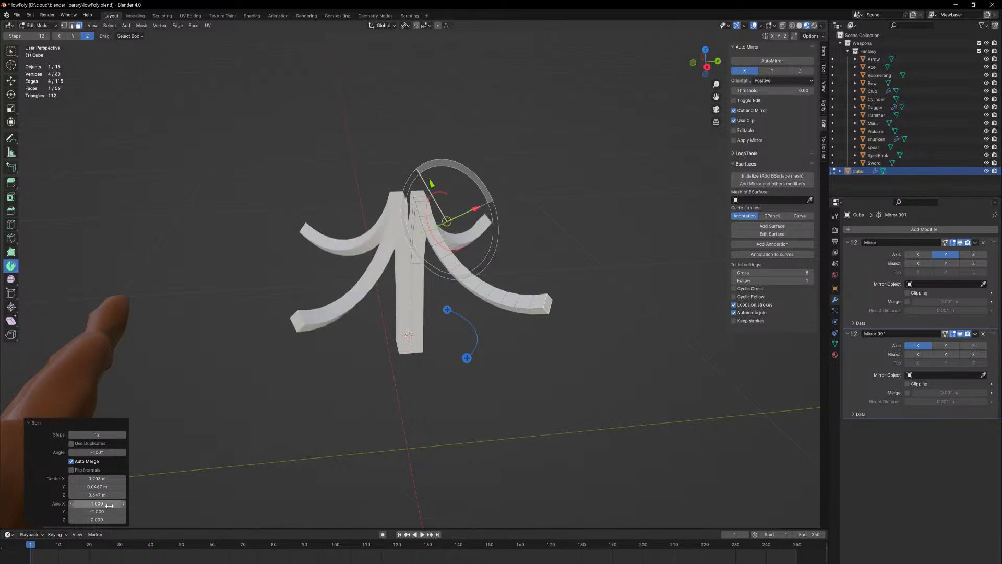
pyautogui.click(109, 503)
pyautogui.write('-1')
pyautogui.press('Return')
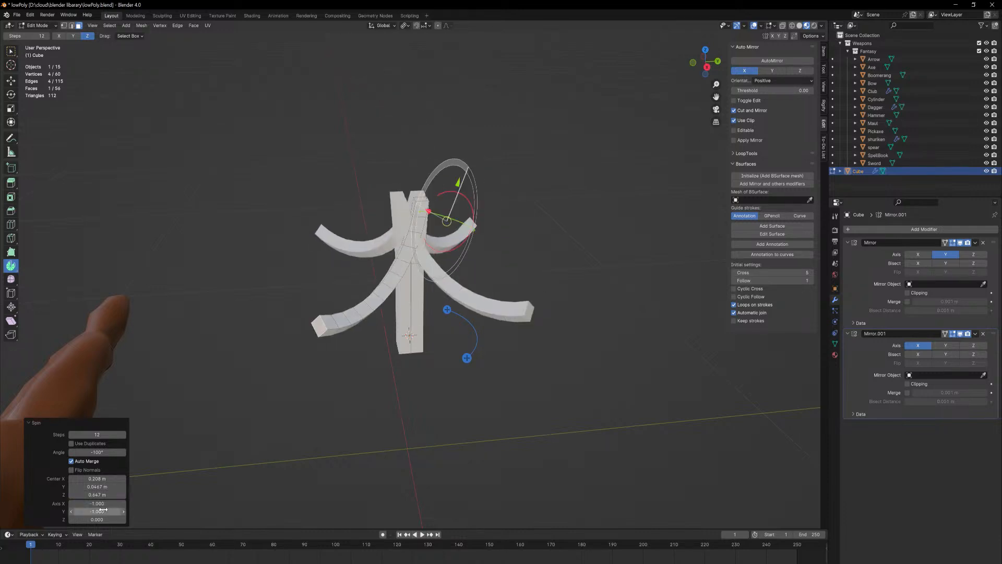
pyautogui.click(97, 512)
pyautogui.write('1')
pyautogui.press('Return')
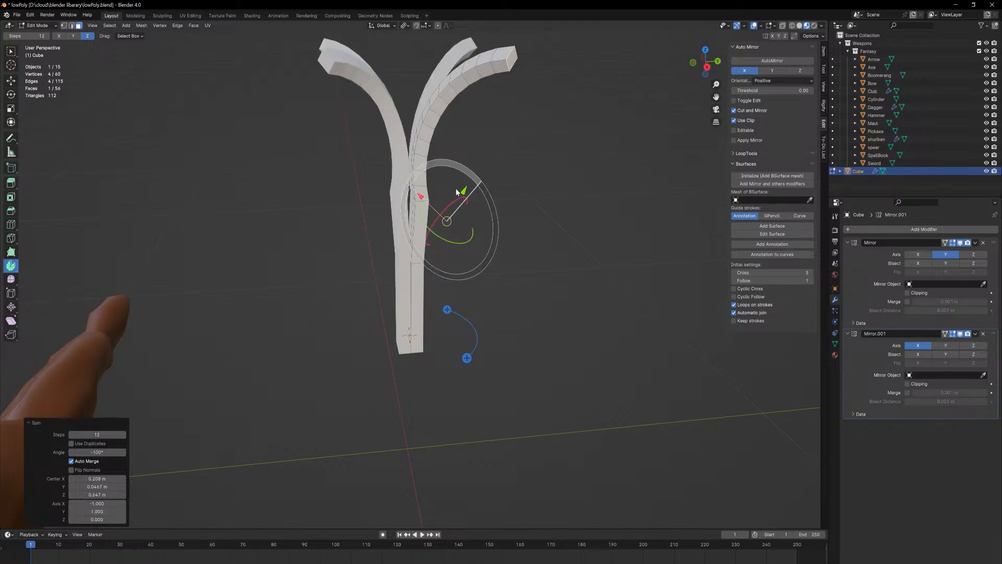
# - Adjust the spin centre to about X 0.191 m, Y 0.0298 m and Z 0.513 m, checking the prongs from above
pyautogui.moveTo(464, 191); pyautogui.dragTo(435, 252)
pyautogui.moveTo(434, 249); pyautogui.dragTo(471, 242, button='middle')
pyautogui.press('KP_7')
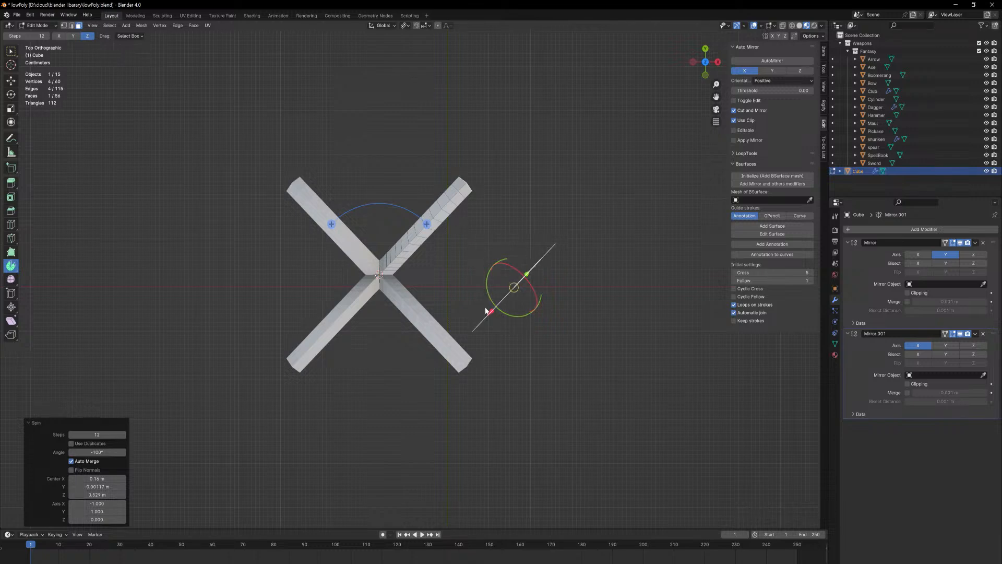
pyautogui.moveTo(490, 312)
pyautogui.mouseDown()
pyautogui.moveTo(474, 301)
pyautogui.moveTo(473, 326)
pyautogui.moveTo(485, 307)
pyautogui.moveTo(439, 329)
pyautogui.moveTo(425, 349)
pyautogui.moveTo(493, 292)
pyautogui.mouseUp()
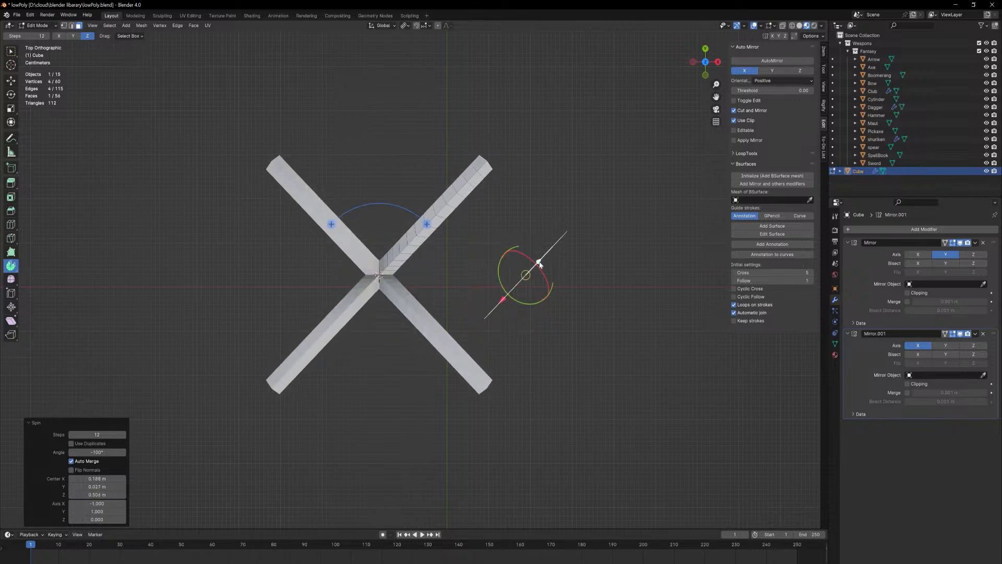
pyautogui.moveTo(537, 262)
pyautogui.mouseDown()
pyautogui.moveTo(471, 304)
pyautogui.moveTo(532, 269)
pyautogui.moveTo(535, 256)
pyautogui.mouseUp()
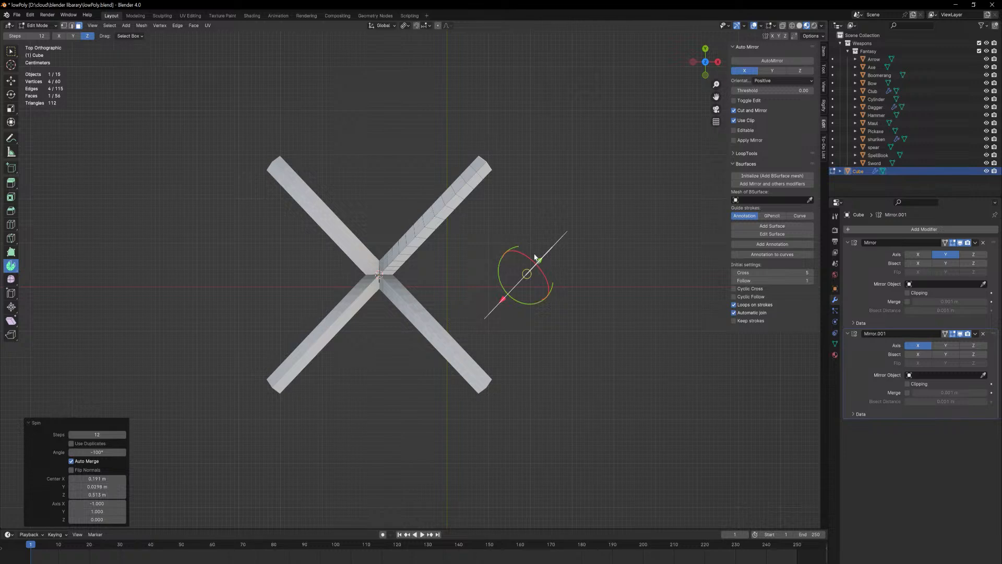
# - Try tilting the spin axis freehand to about X 0.27, Y 0.81, Z 0.53, and undo the spin
pyautogui.moveTo(530, 302); pyautogui.dragTo(493, 170)
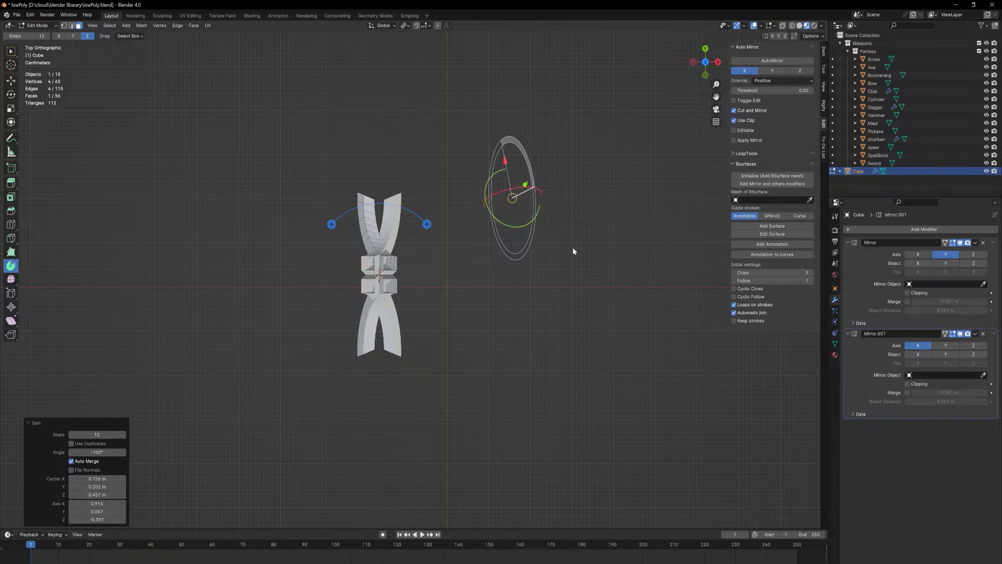
pyautogui.moveTo(572, 247); pyautogui.dragTo(555, 200, button='middle')
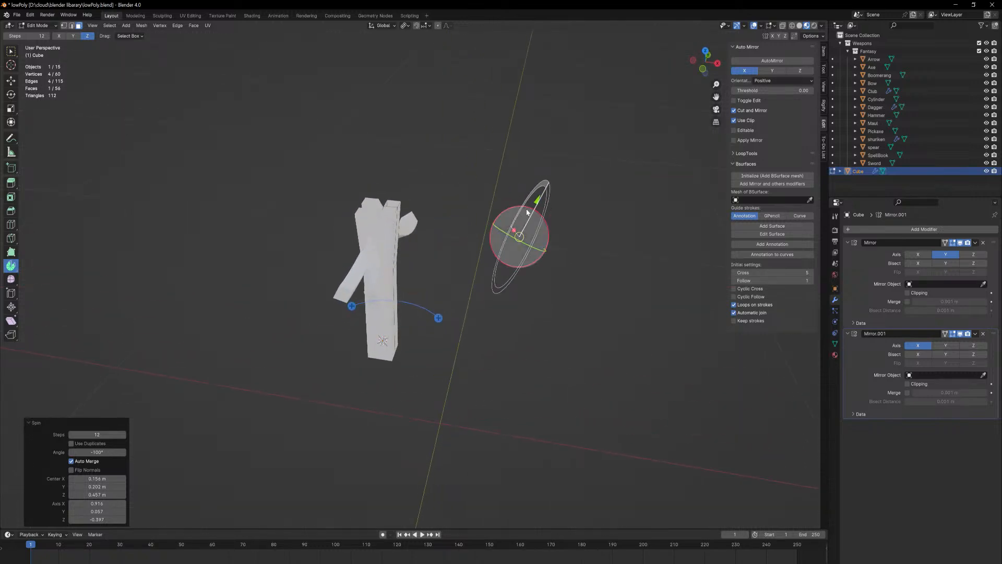
pyautogui.moveTo(523, 210); pyautogui.dragTo(439, 266)
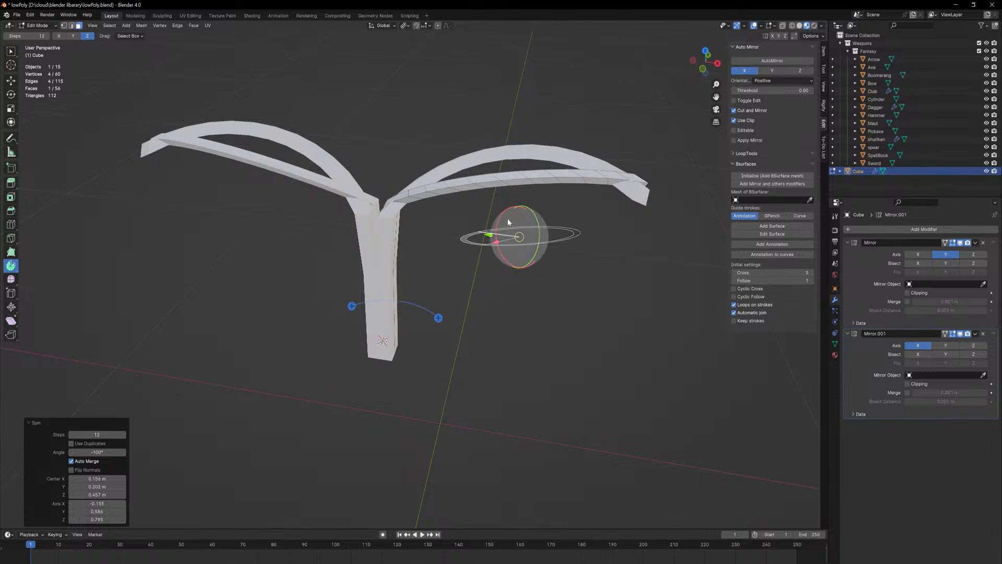
pyautogui.moveTo(497, 221); pyautogui.dragTo(499, 200)
pyautogui.moveTo(499, 200); pyautogui.dragTo(393, 195, button='middle')
pyautogui.moveTo(426, 277); pyautogui.dragTo(473, 305, button='middle')
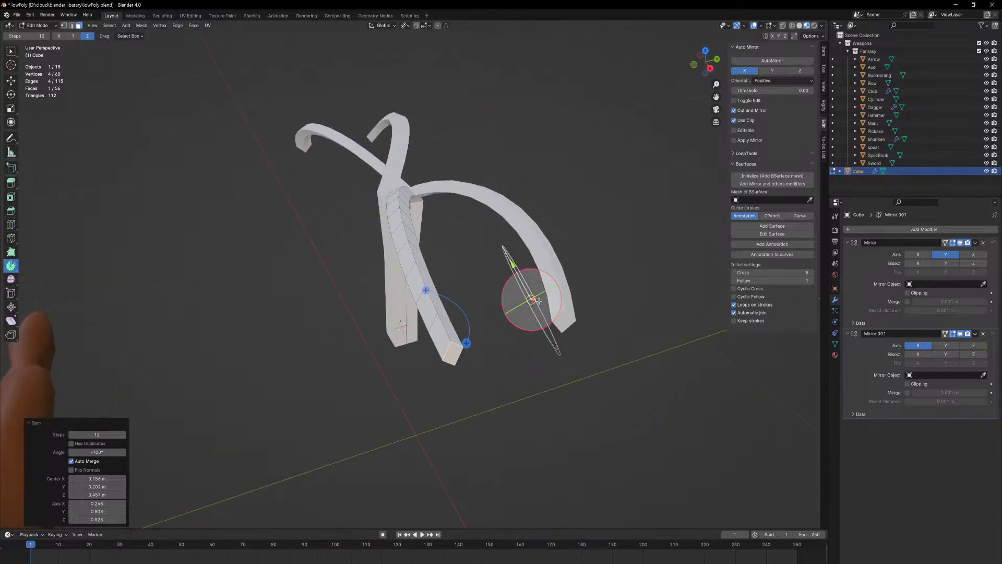
pyautogui.moveTo(466, 342); pyautogui.dragTo(464, 311, button='middle')
pyautogui.moveTo(465, 312)
pyautogui.mouseDown()
pyautogui.moveTo(450, 343)
pyautogui.moveTo(468, 320)
pyautogui.mouseUp()
pyautogui.hotkey('ctrl', 'z')
pyautogui.hotkey('ctrl', 'z')
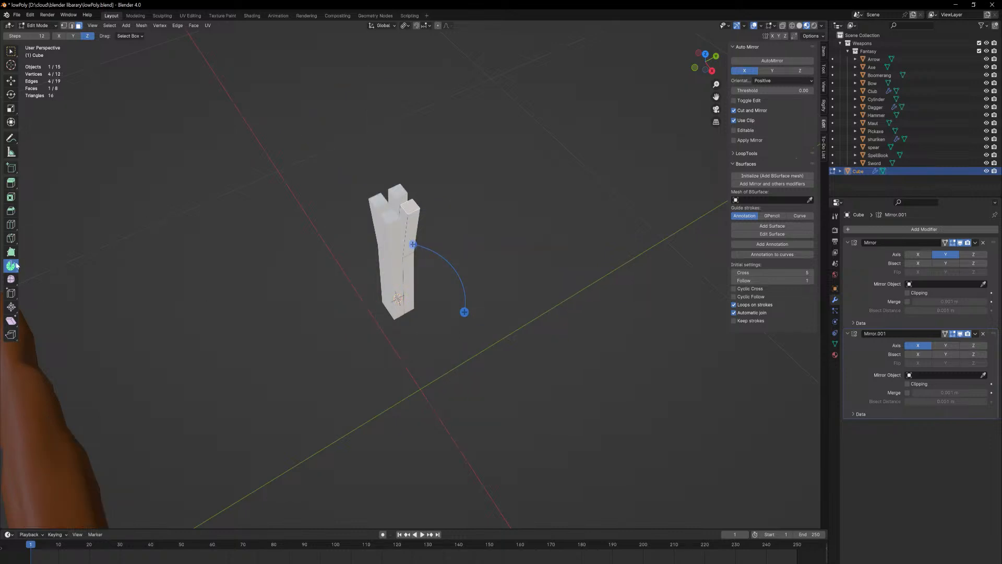
# - Try spinning the selected prong face around a 3D cursor placed on its top, and undo it
pyautogui.moveTo(407, 203); pyautogui.dragTo(416, 226, button='middle')
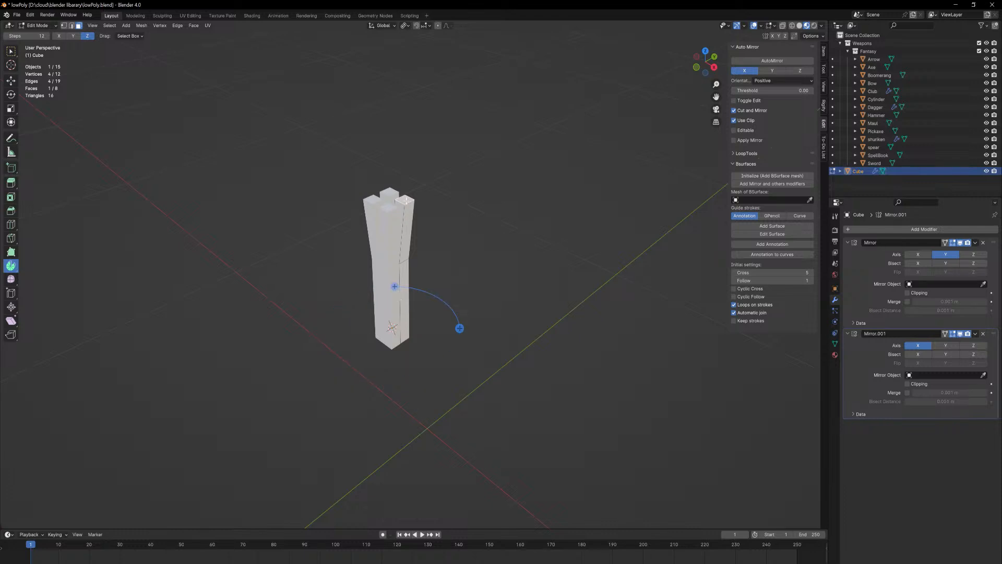
pyautogui.keyDown('shift'); pyautogui.rightClick(403, 200); pyautogui.keyUp('shift')
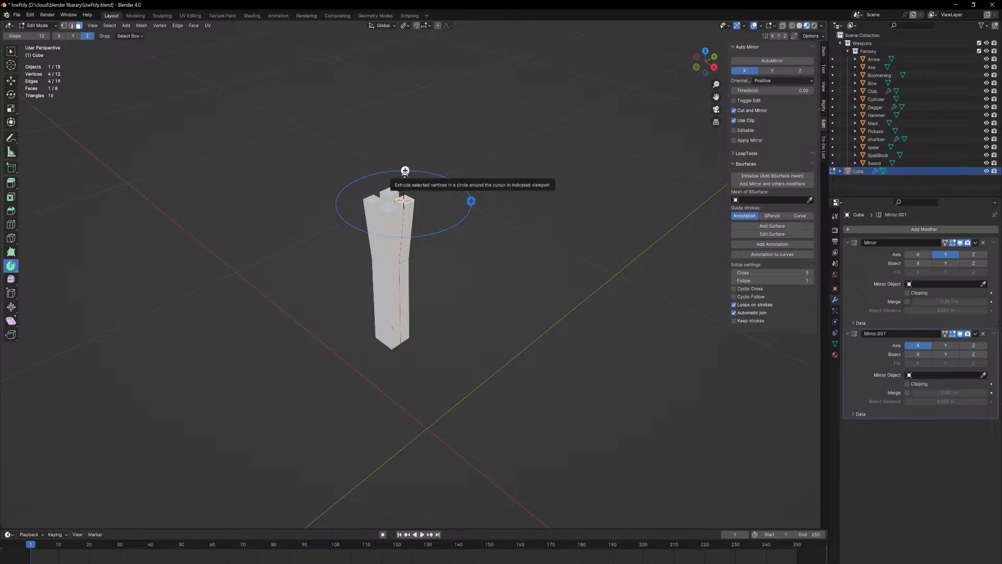
pyautogui.moveTo(405, 170); pyautogui.dragTo(463, 211)
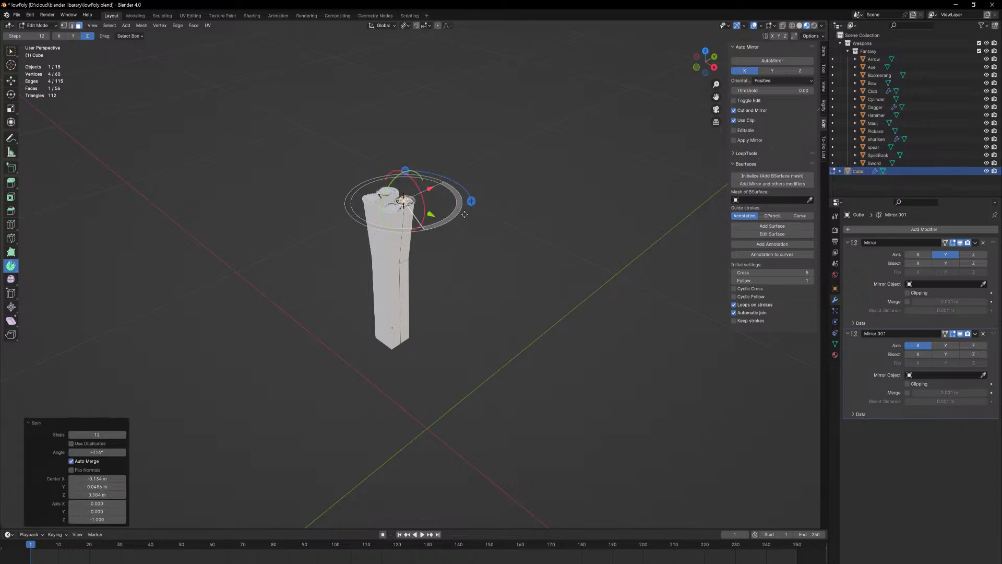
pyautogui.hotkey('ctrl', 'z')
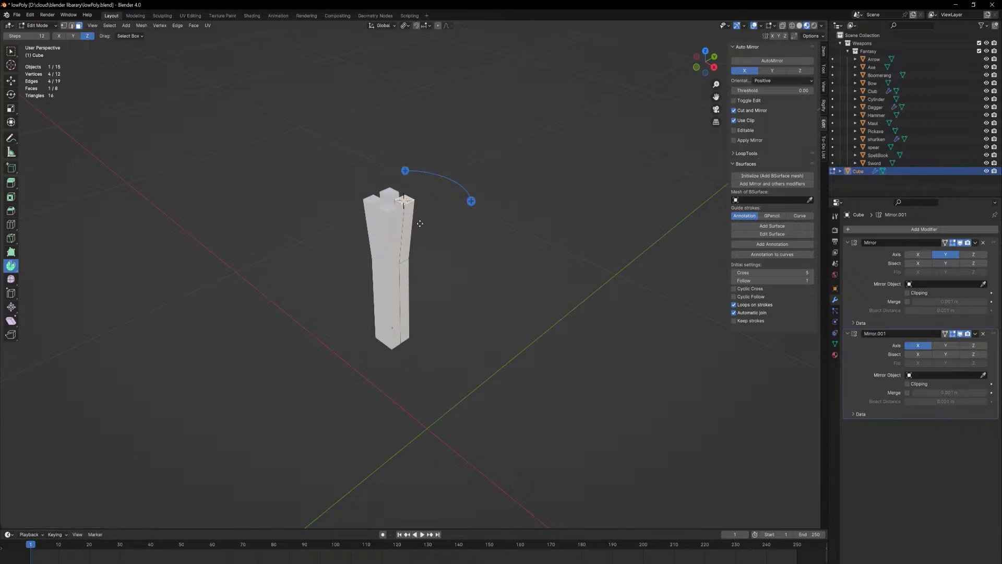
# - Place the 3D cursor diagonally outside the selected prong in top view and spin its end face about -152°
pyautogui.moveTo(420, 223); pyautogui.dragTo(486, 255, button='middle')
pyautogui.press('KP_7')
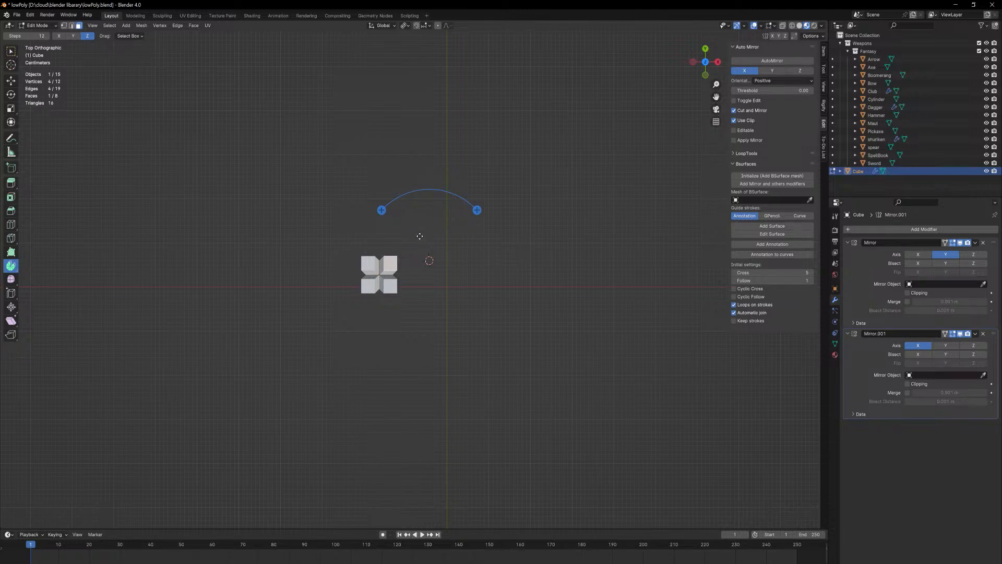
pyautogui.keyDown('shift'); pyautogui.rightClick(419, 236); pyautogui.keyUp('shift')
pyautogui.moveTo(499, 251); pyautogui.dragTo(428, 163, button='middle')
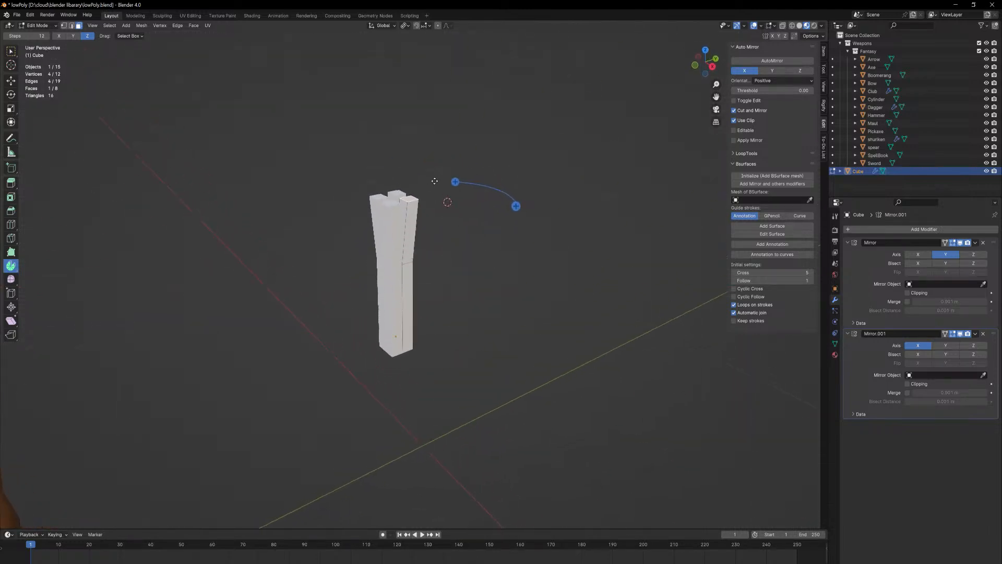
pyautogui.moveTo(455, 180); pyautogui.dragTo(505, 259)
# - Set the spin axis to X 1, Y 1 and Z 0
pyautogui.click(96, 503)
pyautogui.write('1')
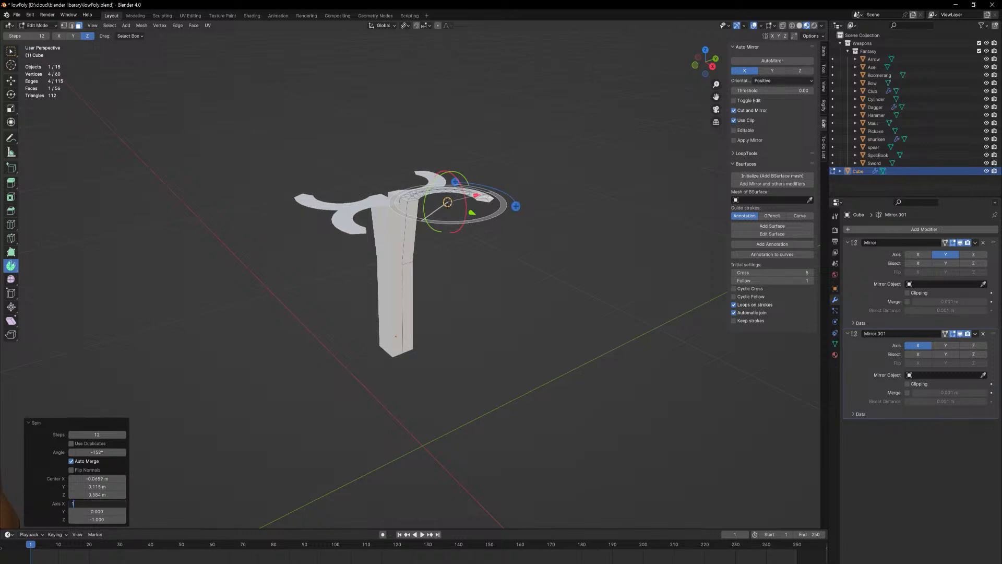
pyautogui.press('Return')
pyautogui.click(96, 511)
pyautogui.write('1')
pyautogui.press('Return')
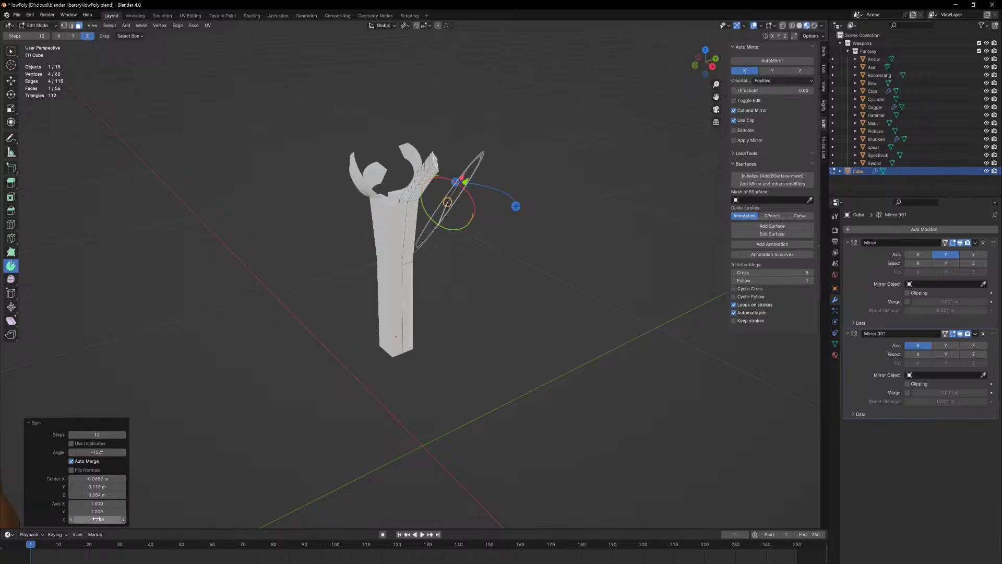
pyautogui.click(96, 520)
pyautogui.write('0')
pyautogui.press('Return')
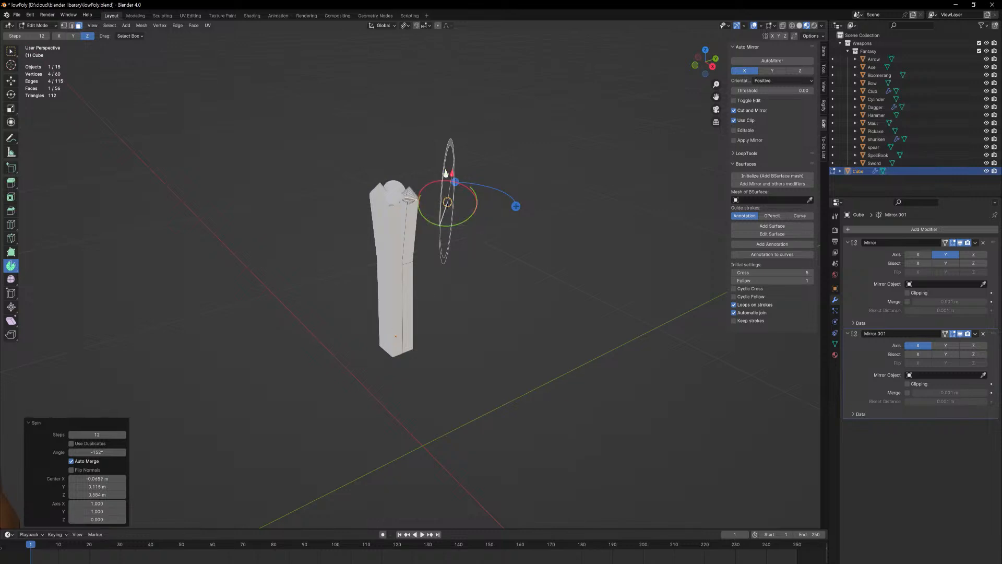
# - Set the spin axis X to -1 and move the spin centre to about X -0.0749 m, Y 0.222 m, Z 0.562 m
pyautogui.moveTo(447, 175); pyautogui.dragTo(454, 225)
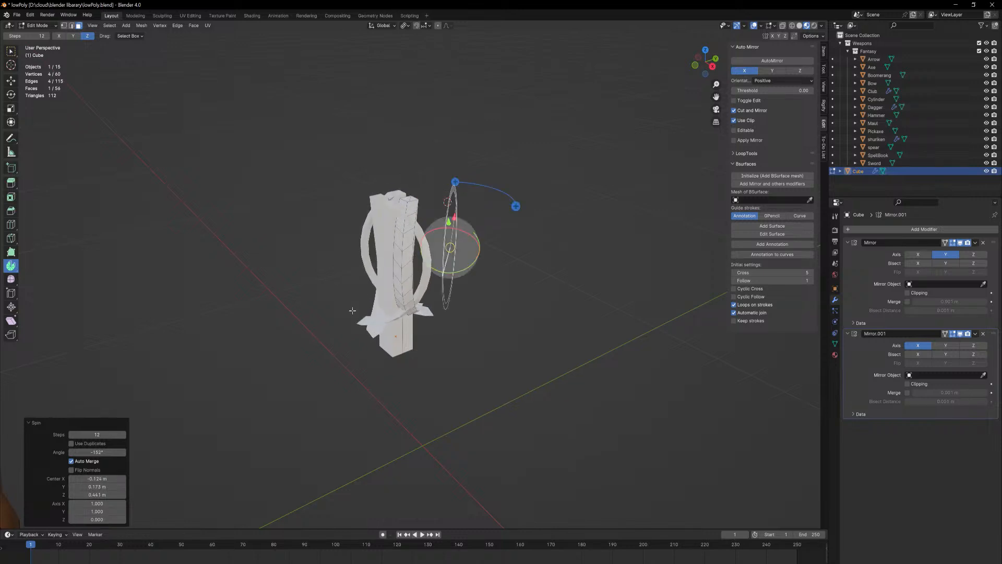
pyautogui.moveTo(106, 514); pyautogui.dragTo(60, 504)
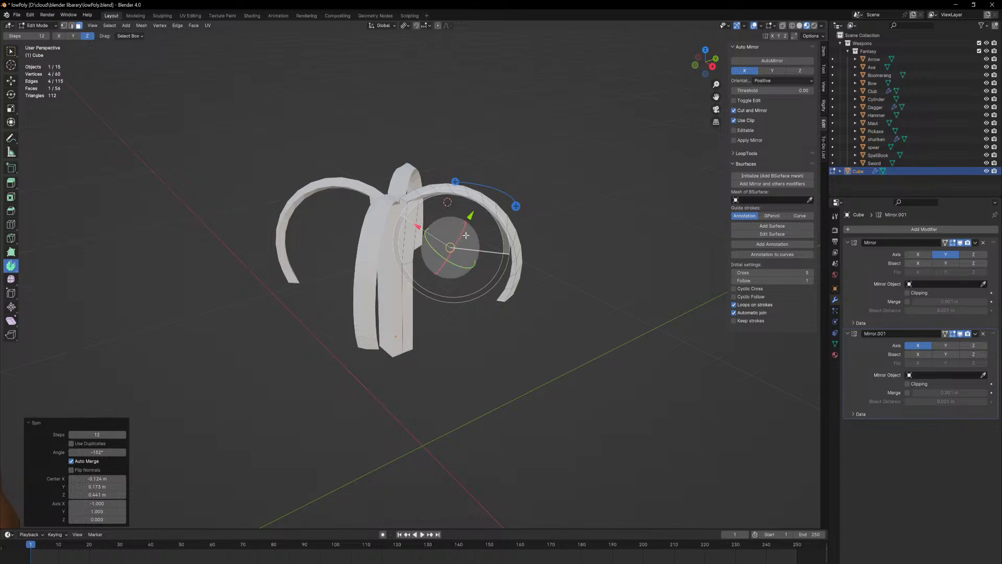
pyautogui.moveTo(428, 231); pyautogui.dragTo(479, 156)
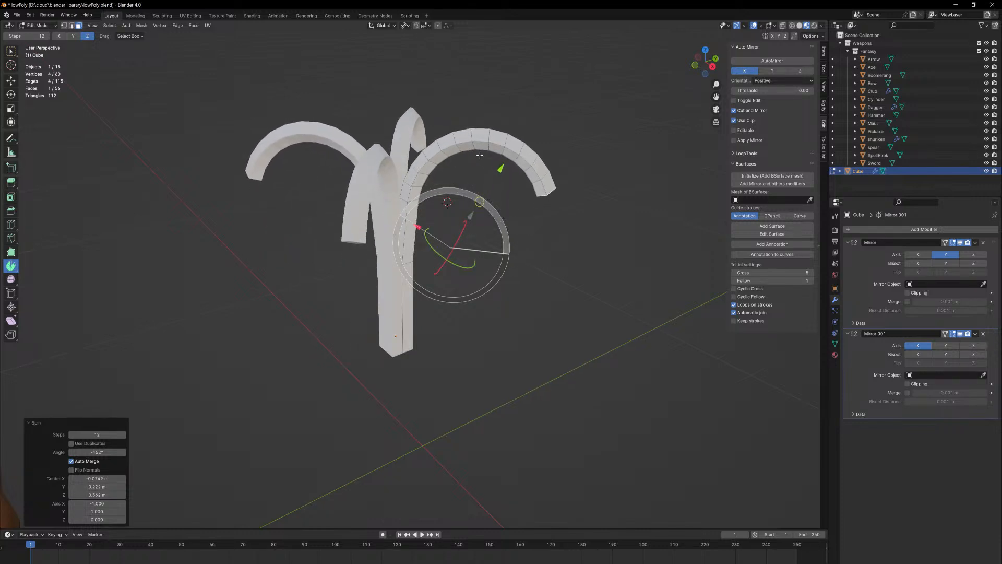
pyautogui.moveTo(479, 156); pyautogui.dragTo(328, 411, button='middle')
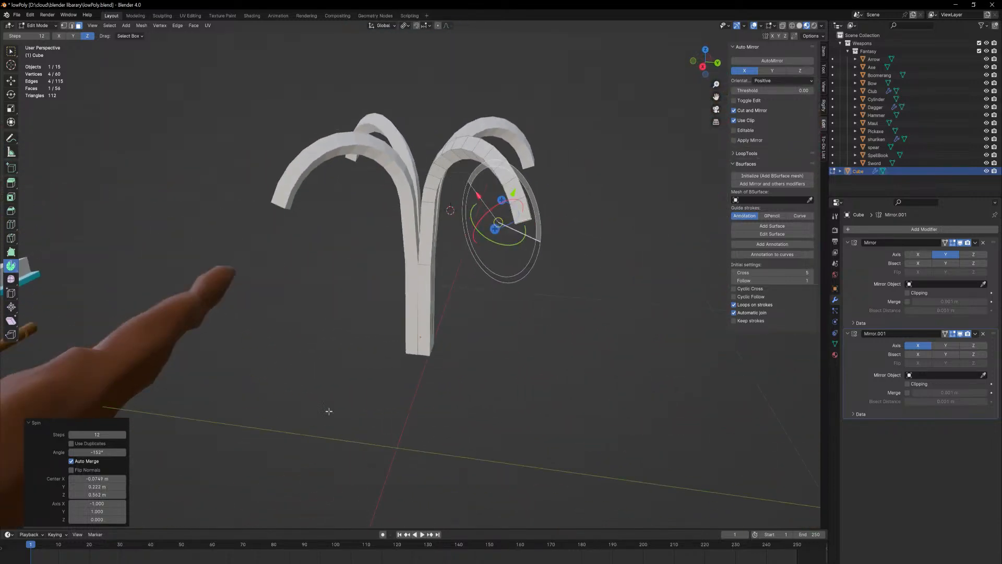
# - Set the spin angle to -100°, fine-tune it for slightly longer prong arcs, and deselect the geometry
pyautogui.click(96, 452)
pyautogui.press('Return')
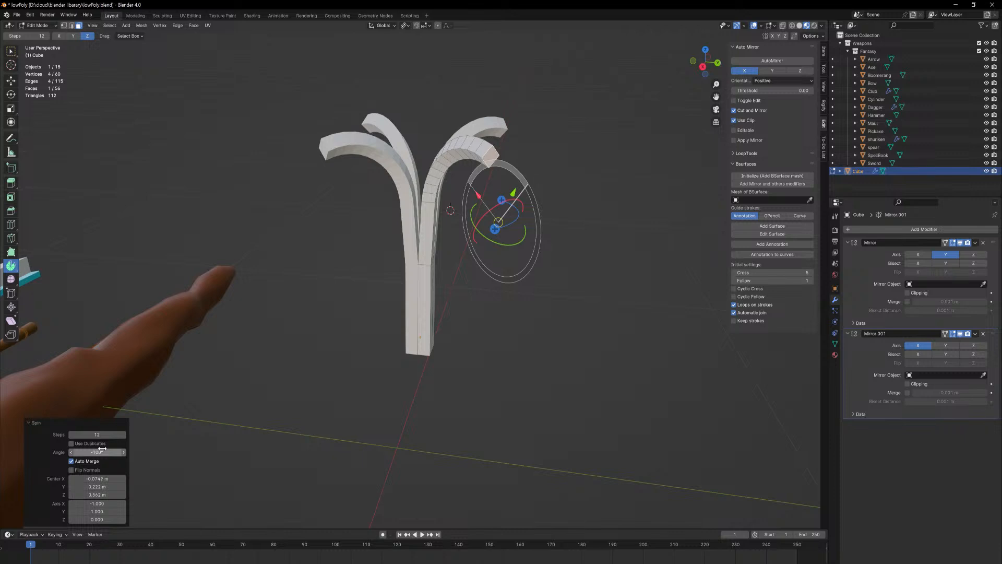
pyautogui.click(102, 450)
pyautogui.press('Return')
pyautogui.moveTo(251, 384); pyautogui.dragTo(293, 374, button='middle')
pyautogui.click(293, 377)
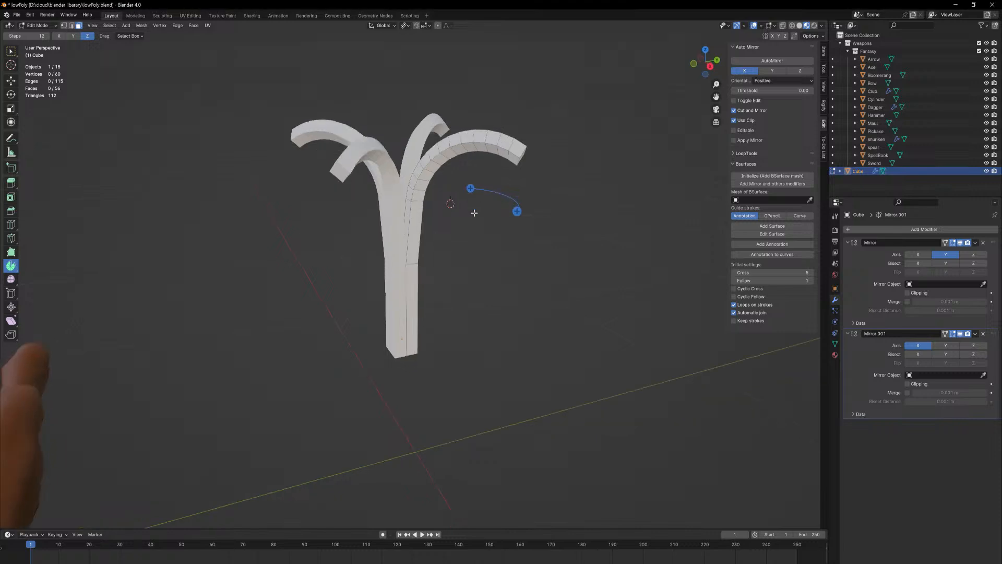
# - Select the end face of the editable prong and enable proportional editing with Smooth falloff and Connected Only
pyautogui.moveTo(364, 251); pyautogui.dragTo(447, 199, button='middle')
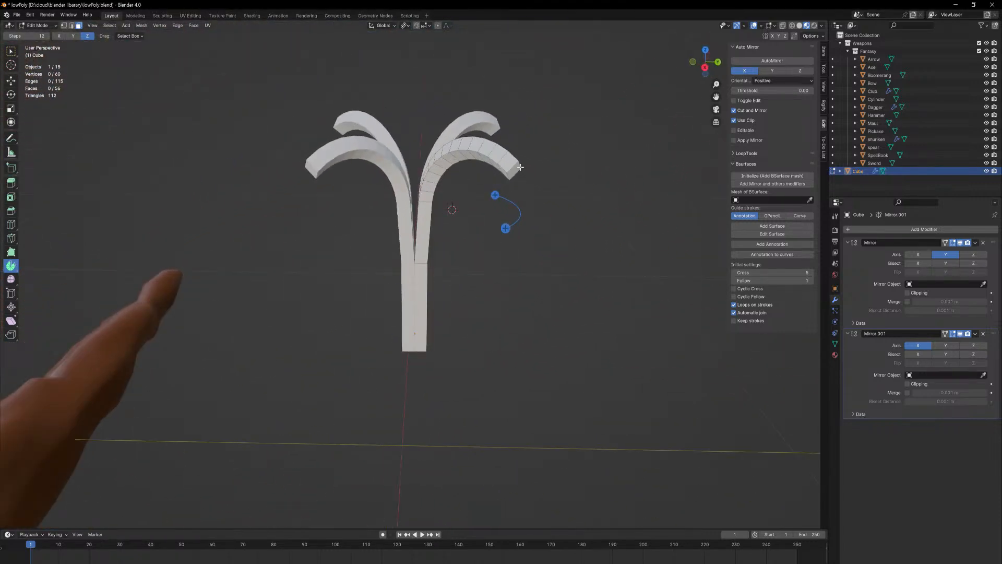
pyautogui.click(437, 25)
pyautogui.click(448, 26)
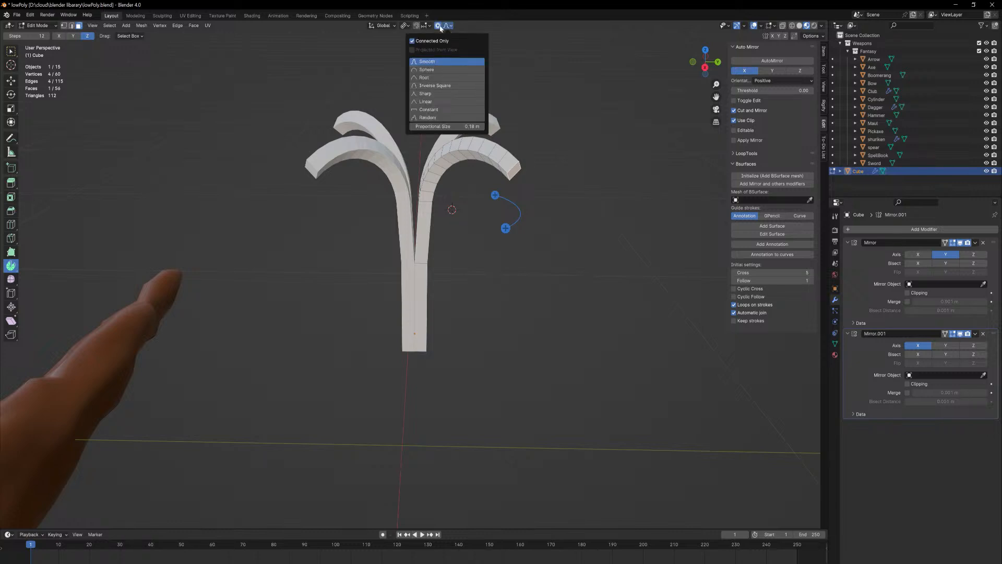
pyautogui.moveTo(426, 27)
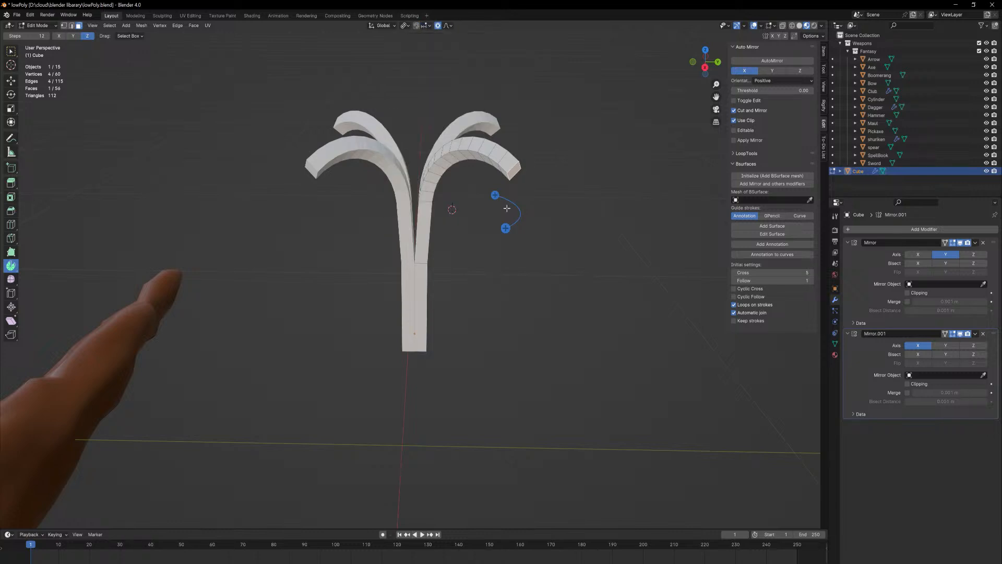
# - Try scaling down the prong's end face with different influence sizes, leaving the proportional size at 0.35 m
pyautogui.moveTo(506, 209); pyautogui.dragTo(525, 207, button='middle')
pyautogui.press('s')
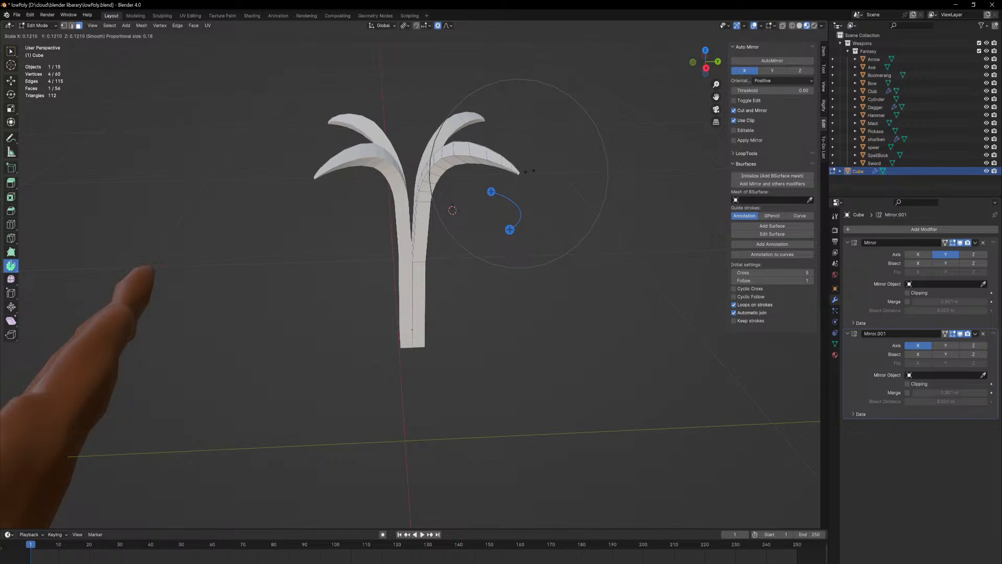
pyautogui.scroll(5, 543, 189)
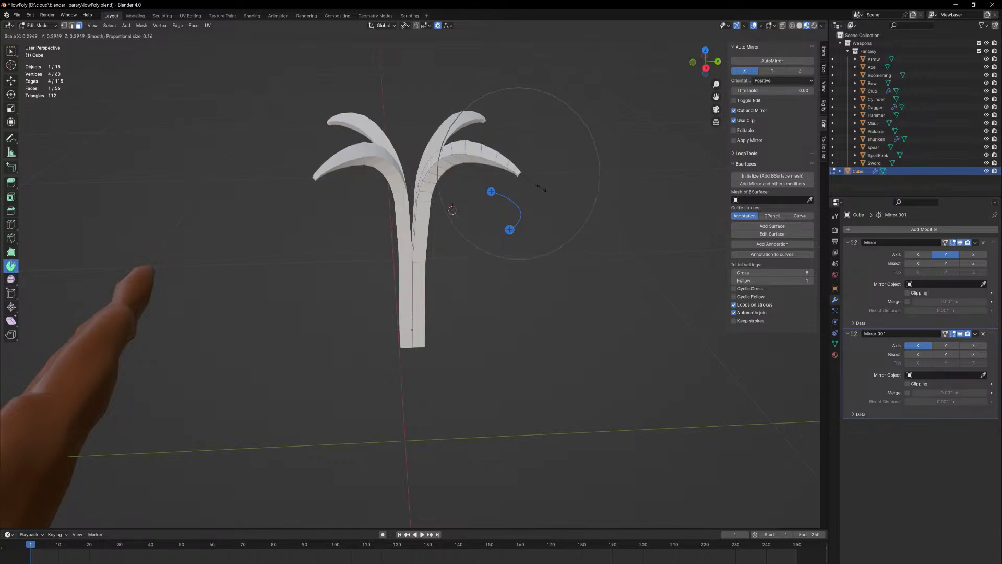
pyautogui.scroll(1, 542, 188)
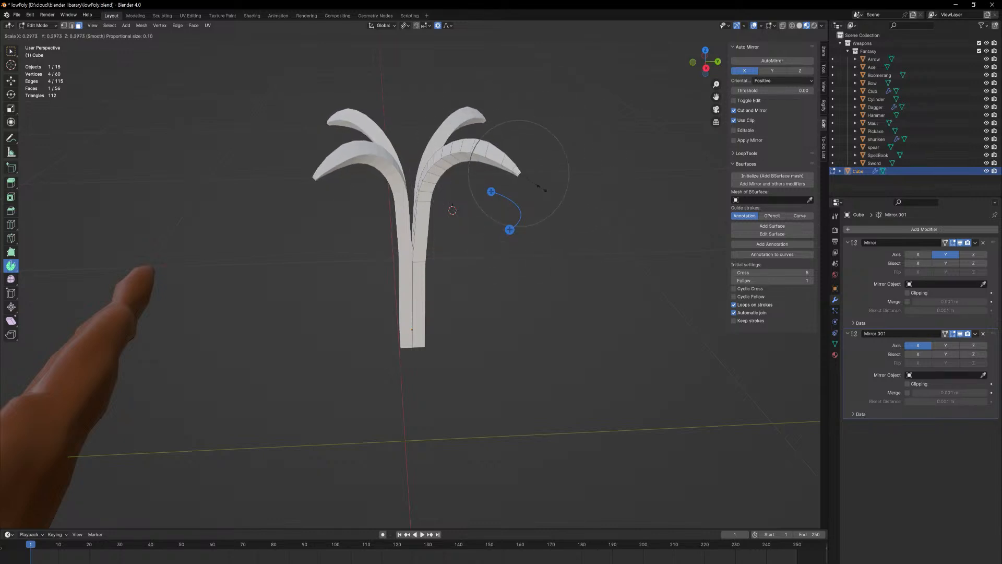
pyautogui.scroll(2, 540, 186)
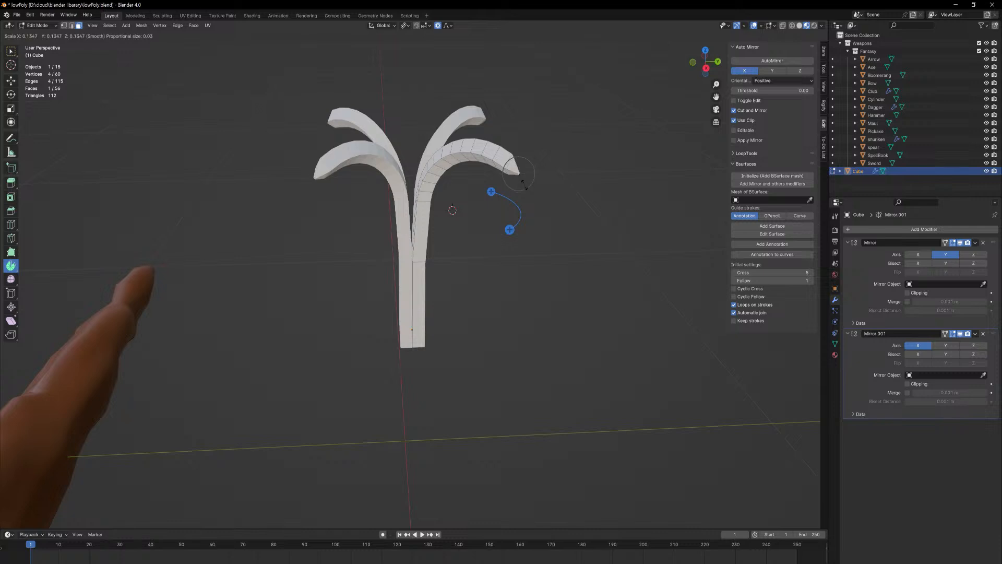
pyautogui.scroll(-1, 519, 191)
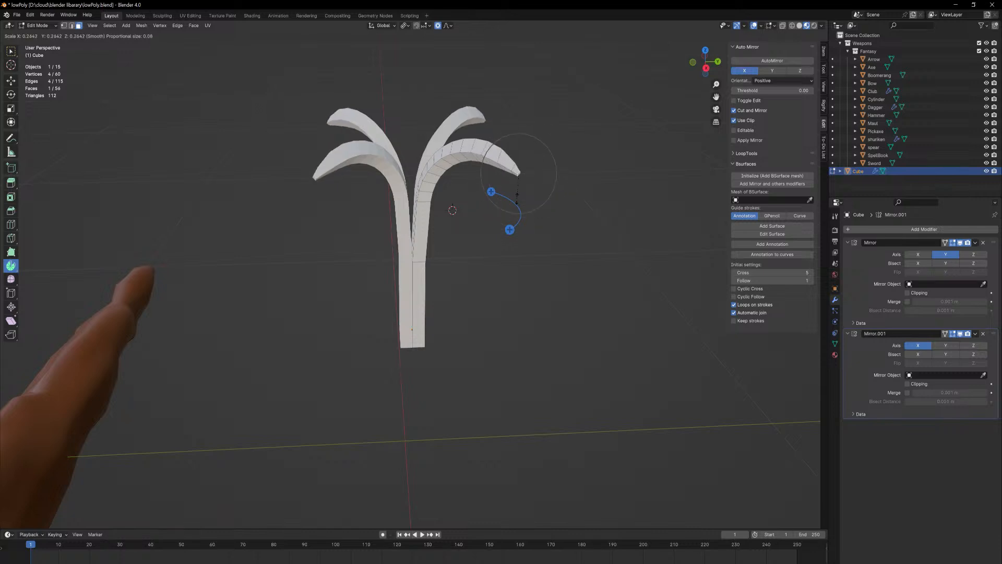
pyautogui.scroll(-2, 516, 194)
pyautogui.scroll(-12, 517, 194)
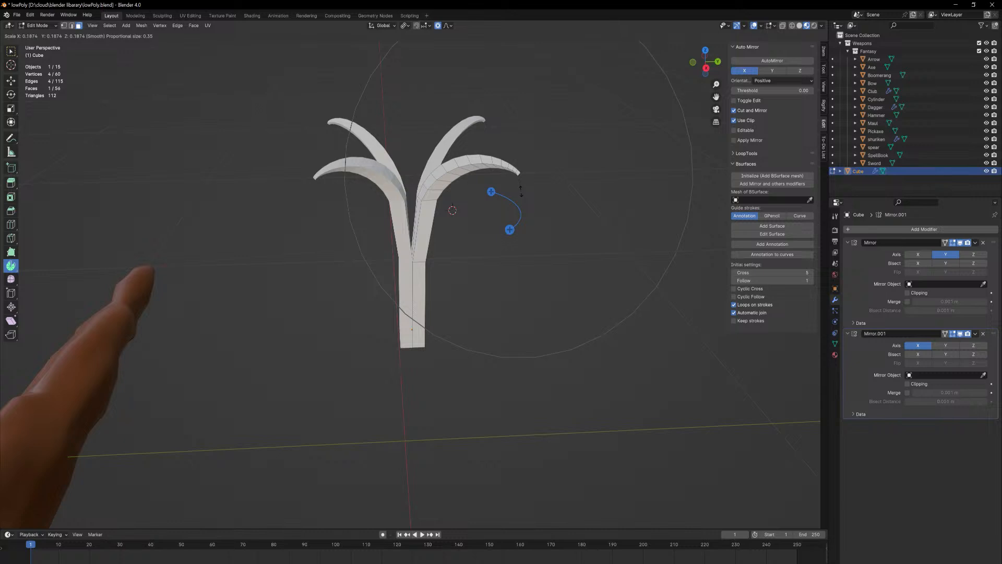
pyautogui.rightClick(521, 191)
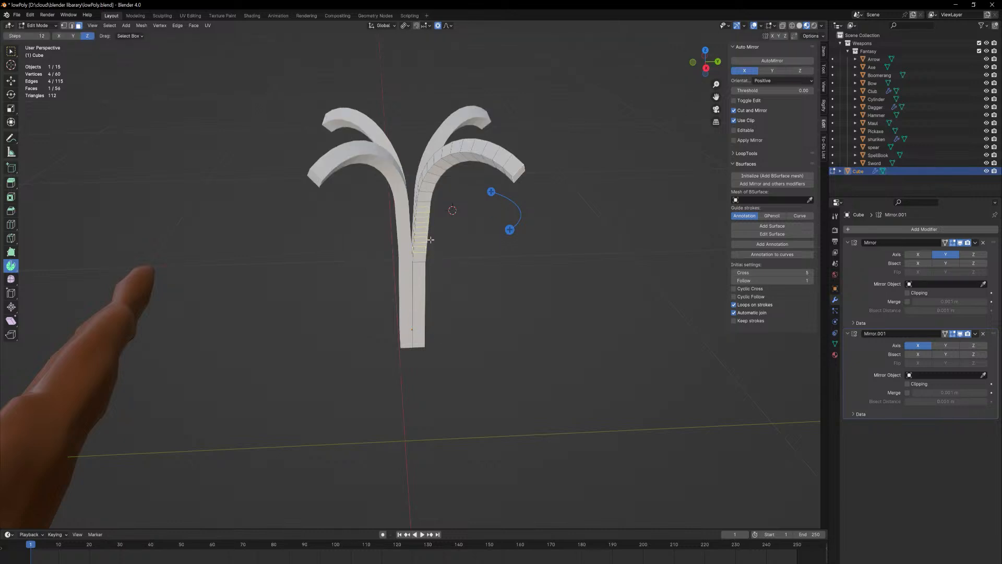
# - Add five loop cuts along the prong's straight section below the curve and proportionally scale its end face to 0.146
pyautogui.click(430, 240)
pyautogui.rightClick(430, 239)
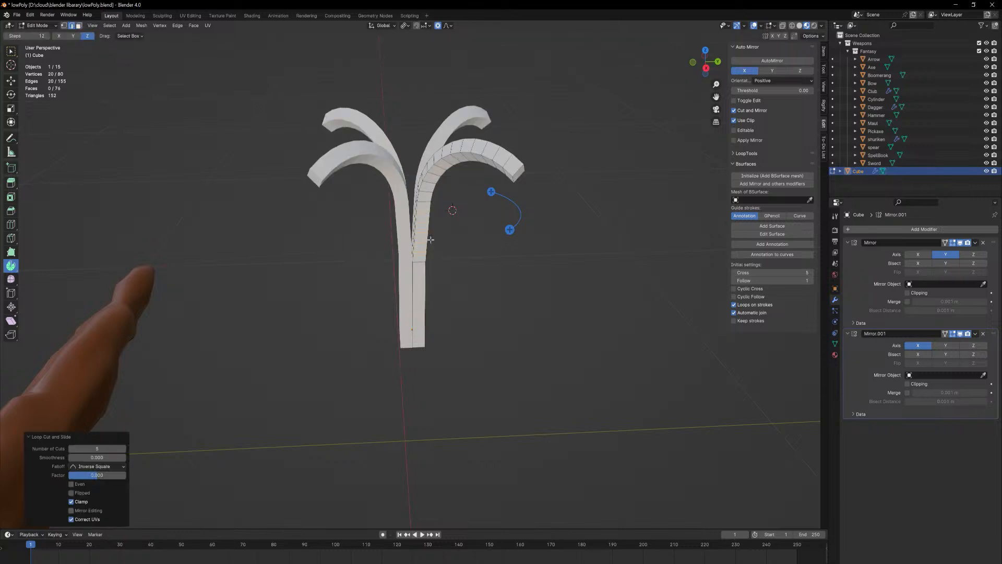
pyautogui.click(519, 171)
pyautogui.moveTo(570, 209); pyautogui.dragTo(548, 217, button='middle')
pyautogui.press('s')
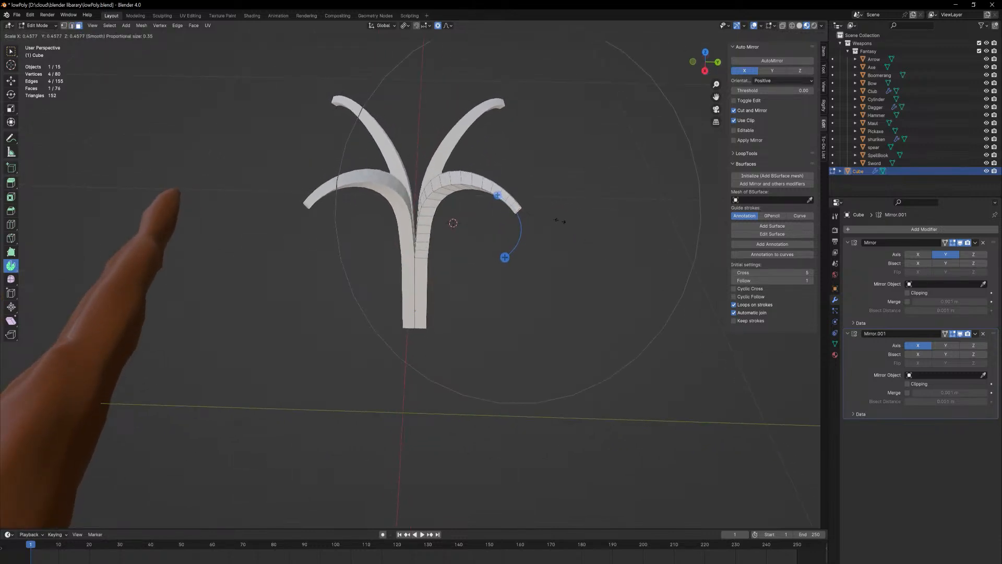
pyautogui.click(531, 211)
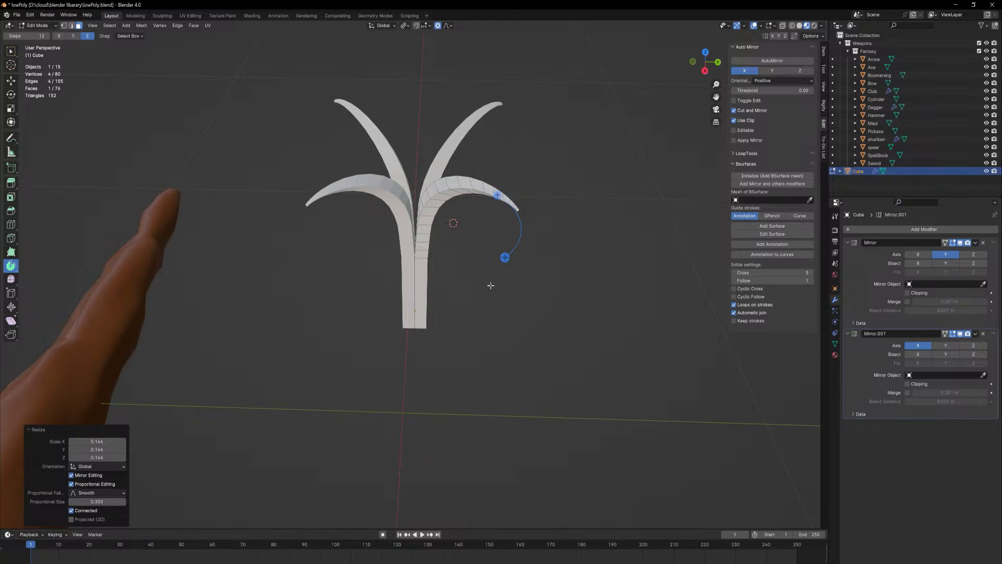
# - Rotate the prong's end face about 53° with proportional editing to curl the tip downward, and inspect the hooks
pyautogui.moveTo(490, 285)
pyautogui.mouseDown(button='middle')
pyautogui.moveTo(516, 259)
pyautogui.moveTo(539, 273)
pyautogui.moveTo(590, 257)
pyautogui.moveTo(508, 230)
pyautogui.moveTo(516, 235)
pyautogui.mouseUp(button='middle')
pyautogui.press('r')
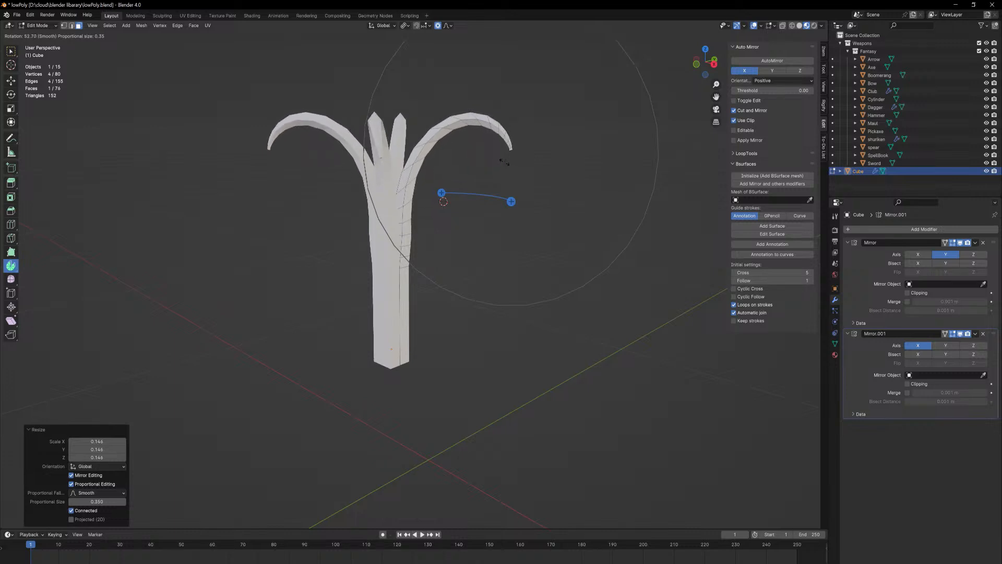
pyautogui.click(506, 161)
pyautogui.press('Tab')
pyautogui.moveTo(548, 202); pyautogui.dragTo(507, 253, button='middle')
pyautogui.press('Tab')
pyautogui.moveTo(482, 221); pyautogui.dragTo(468, 170, button='middle')
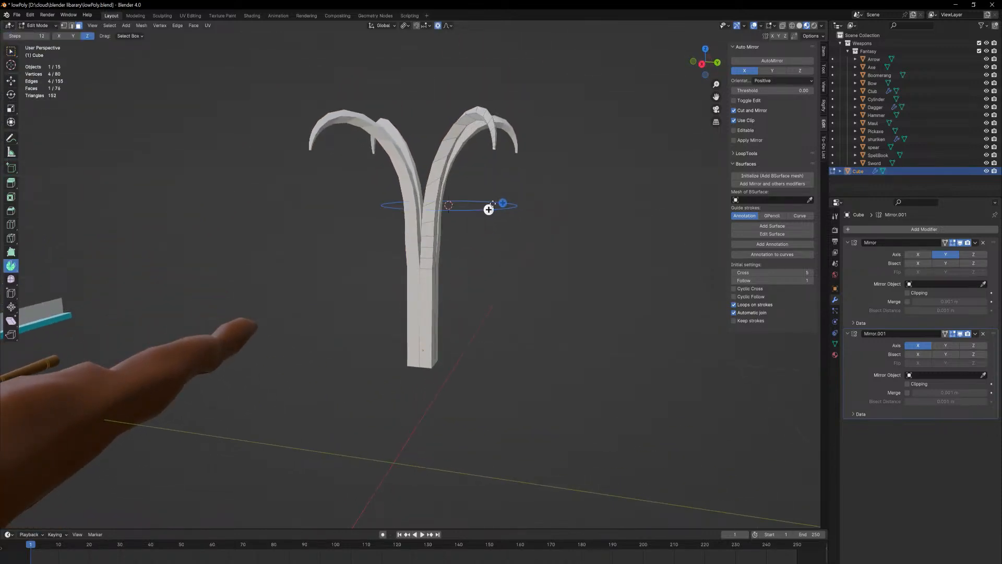
# - Add a Subdivision Surface modifier after the two mirrors and set its render level to 1
pyautogui.moveTo(488, 208); pyautogui.dragTo(514, 224, button='middle')
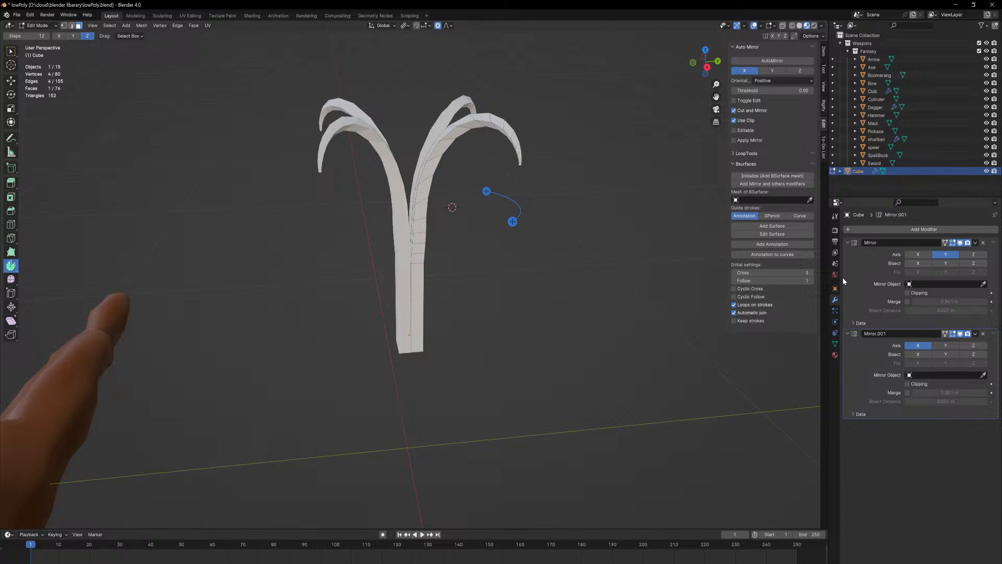
pyautogui.click(888, 228)
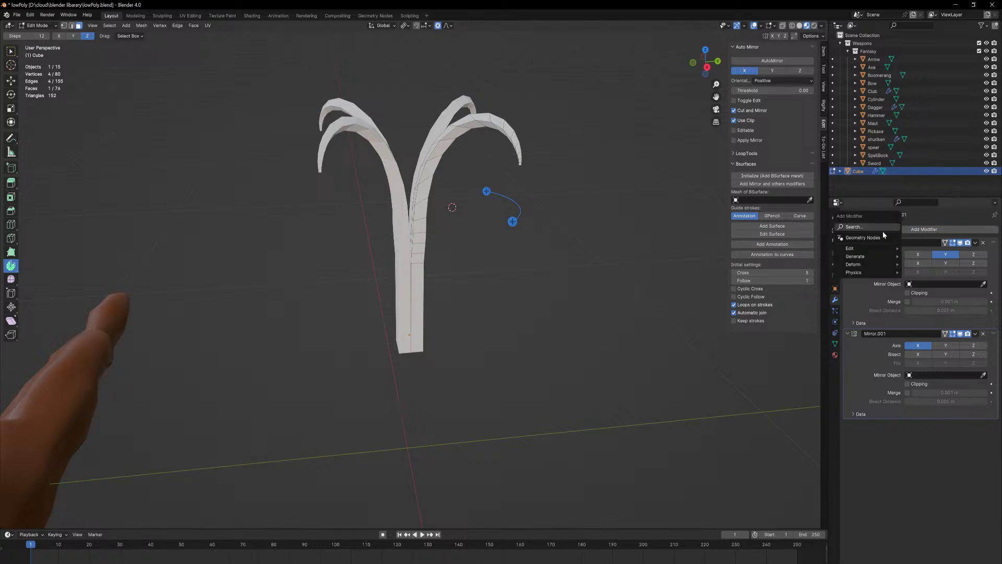
pyautogui.click(877, 230)
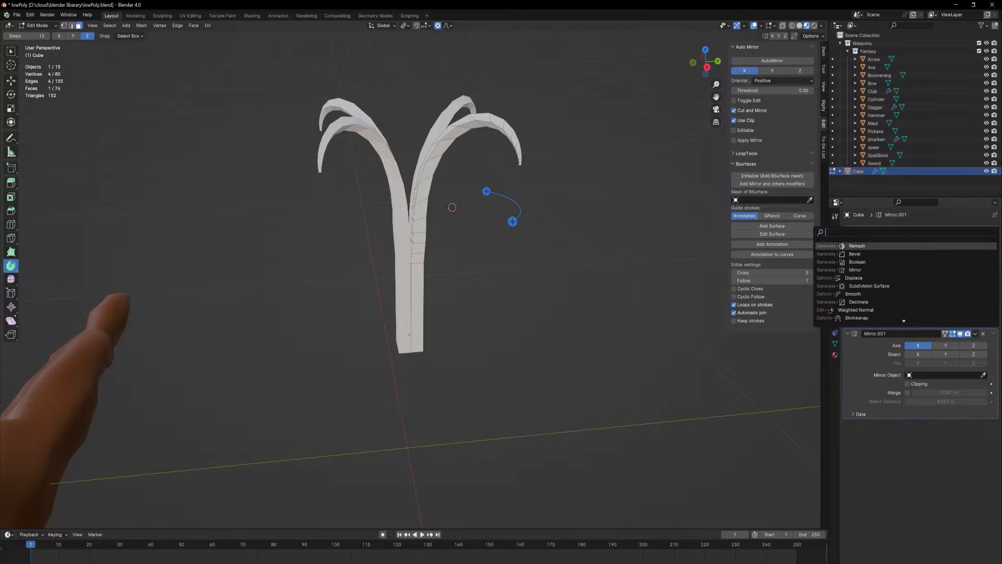
pyautogui.write('sub')
pyautogui.press('Return')
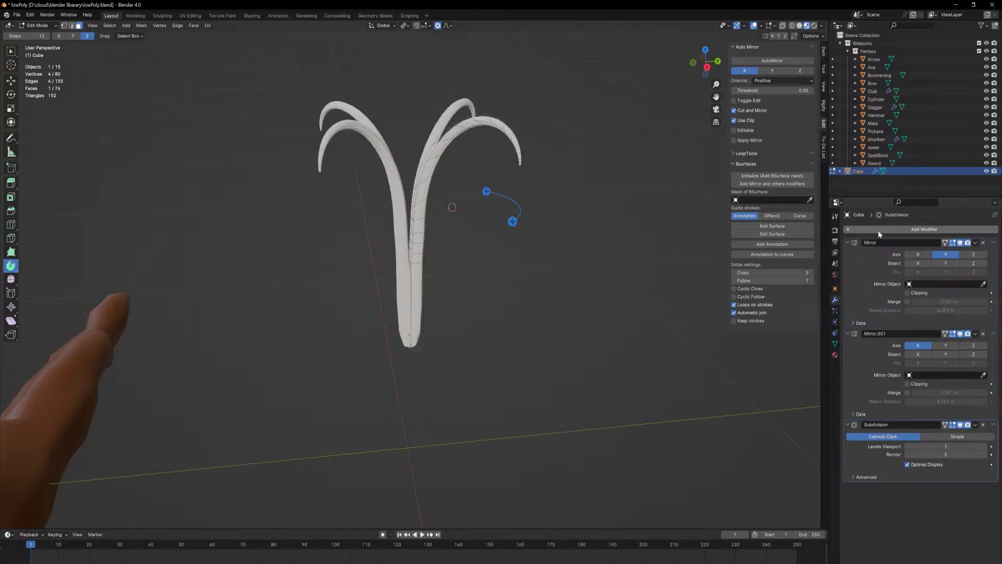
pyautogui.moveTo(497, 306); pyautogui.dragTo(519, 312, button='middle')
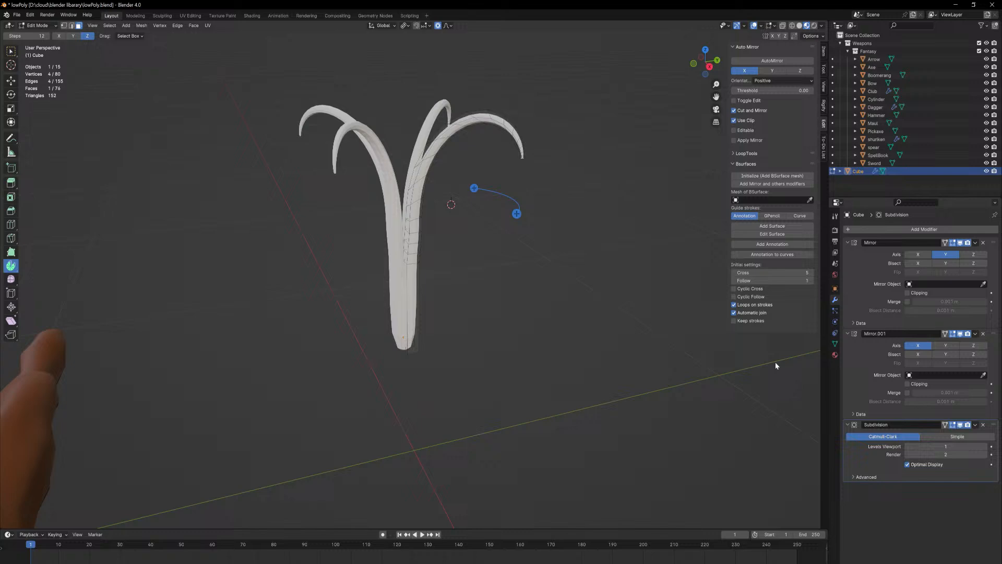
pyautogui.click(909, 454)
pyautogui.moveTo(591, 291); pyautogui.dragTo(568, 286, button='middle')
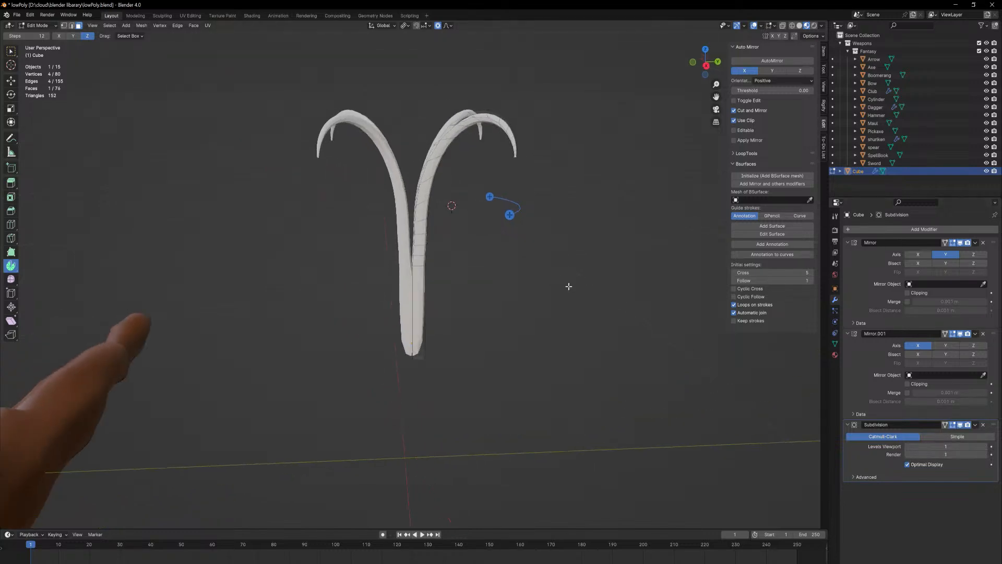
# - Add a loop cut around the shaft and slide it down close to the bottom end
pyautogui.press('Tab')
pyautogui.moveTo(414, 243); pyautogui.dragTo(398, 261, button='middle')
pyautogui.press('Tab')
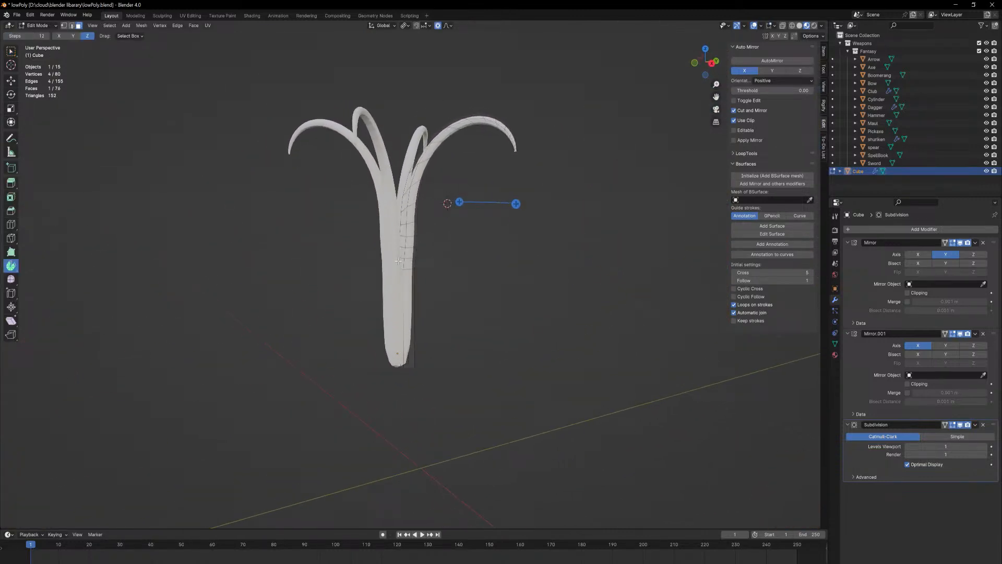
pyautogui.hotkey('ctrl', 'r')
pyautogui.click(400, 342)
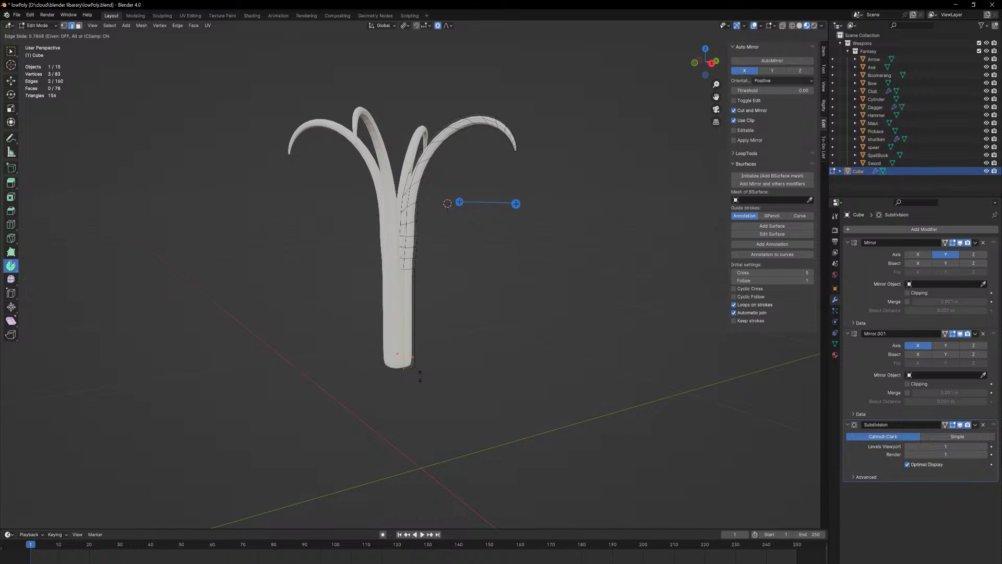
pyautogui.click(419, 375)
pyautogui.moveTo(431, 256)
pyautogui.mouseDown(button='middle')
pyautogui.moveTo(423, 288)
pyautogui.moveTo(426, 267)
pyautogui.mouseUp(button='middle')
pyautogui.press('Tab')
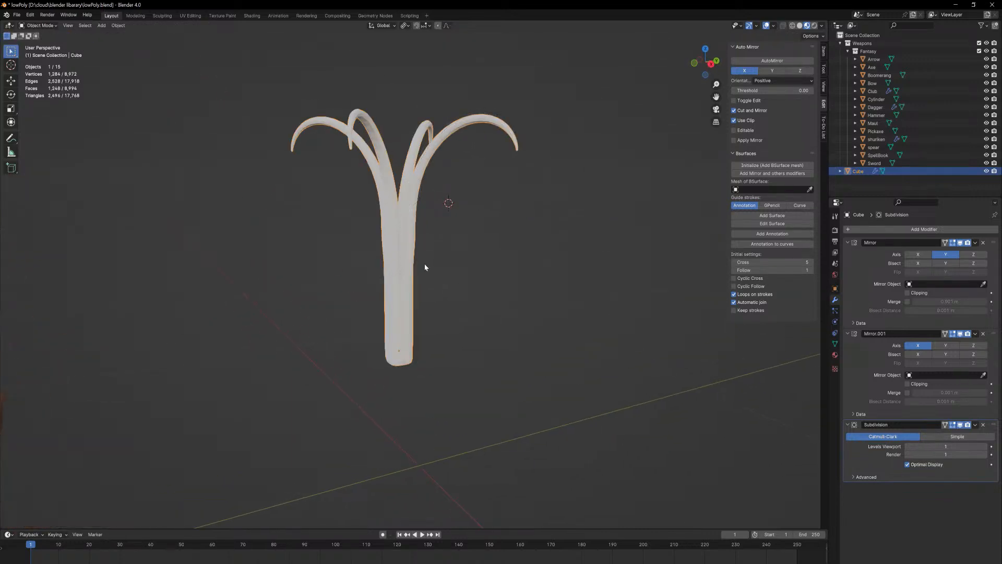
# - Add a loop cut in the long straight shaft section and slide it up close beneath the existing loops at the prong split
pyautogui.moveTo(432, 302); pyautogui.dragTo(695, 300, button='middle')
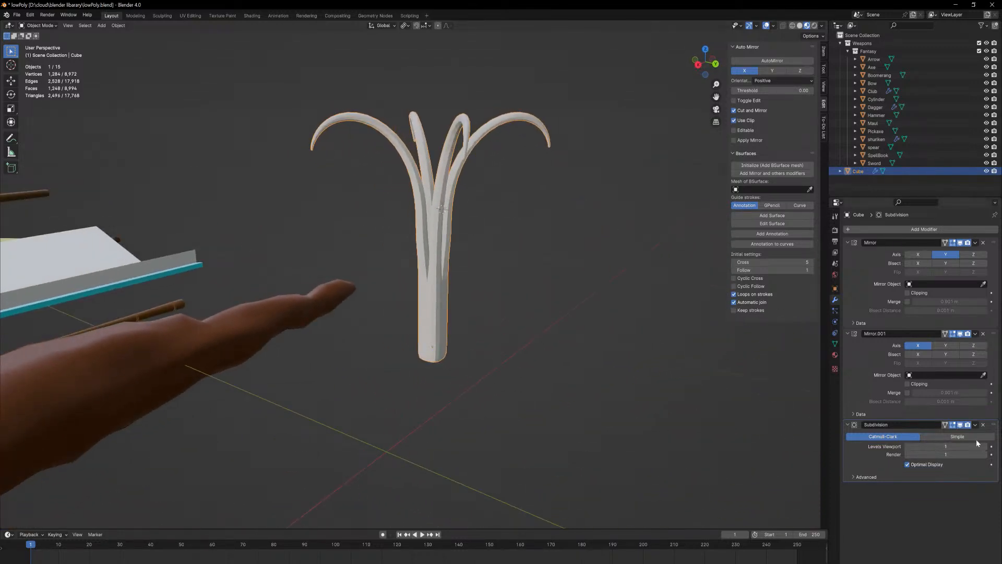
pyautogui.moveTo(474, 308); pyautogui.dragTo(429, 291)
pyautogui.moveTo(429, 290); pyautogui.dragTo(426, 289, button='middle')
pyautogui.press('Tab')
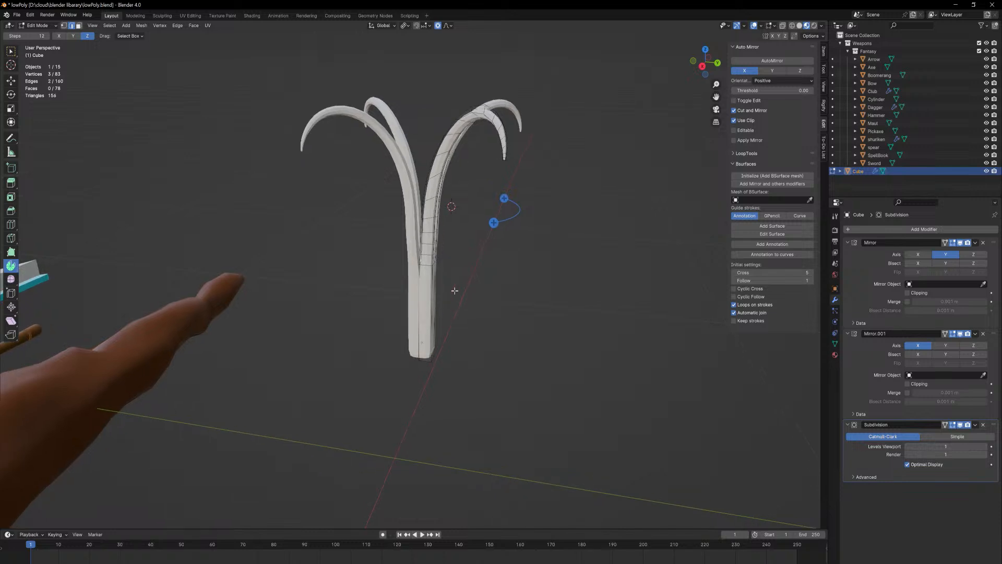
pyautogui.scroll(4, 460, 245)
pyautogui.moveTo(461, 235); pyautogui.dragTo(441, 269, button='middle')
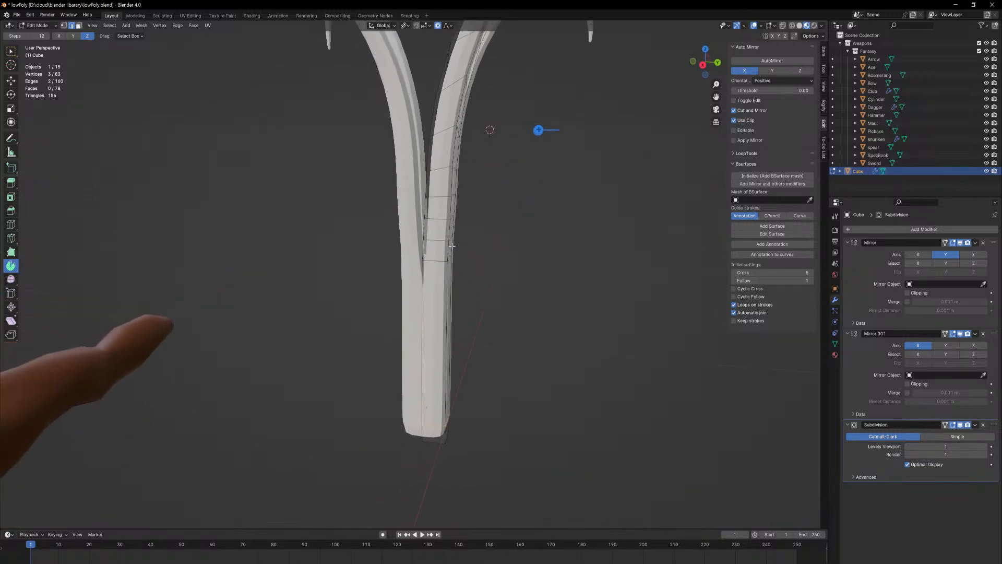
pyautogui.hotkey('ctrl', 'r')
pyautogui.click(422, 263)
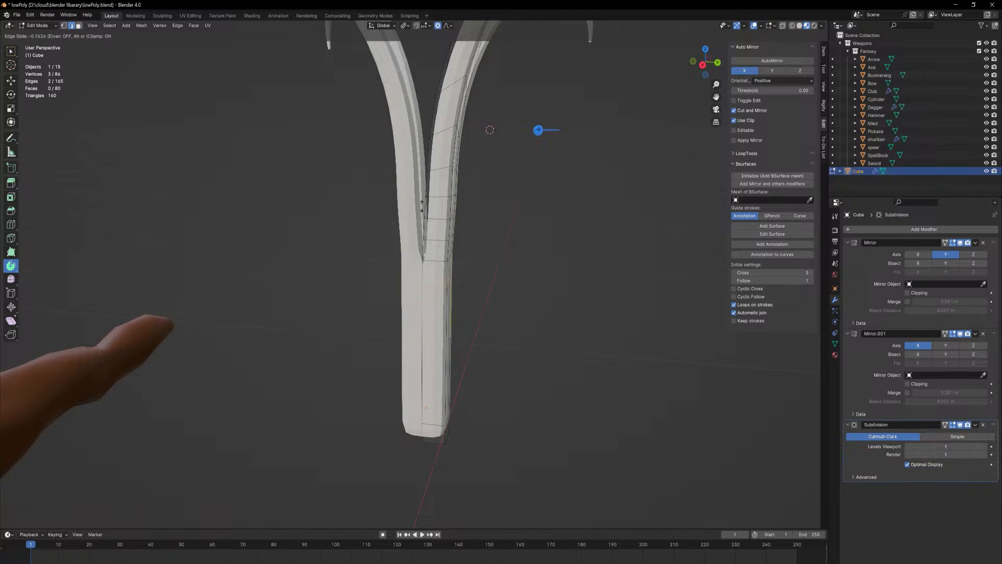
pyautogui.click(419, 219)
pyautogui.press('Tab')
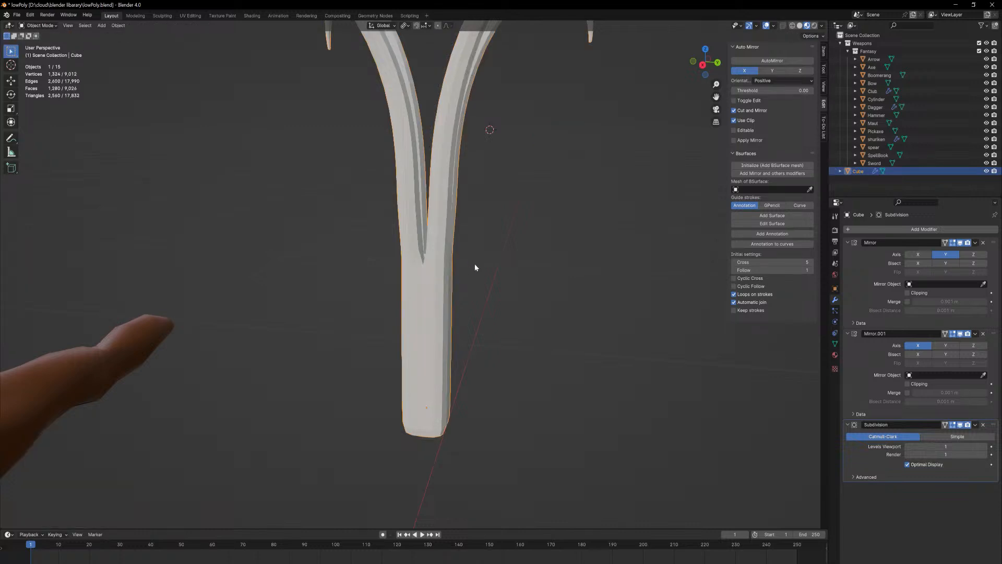
# - Inspect the prongs and their central junction from above and up close, comparing the shape with subdivision display off and on
pyautogui.click(456, 323)
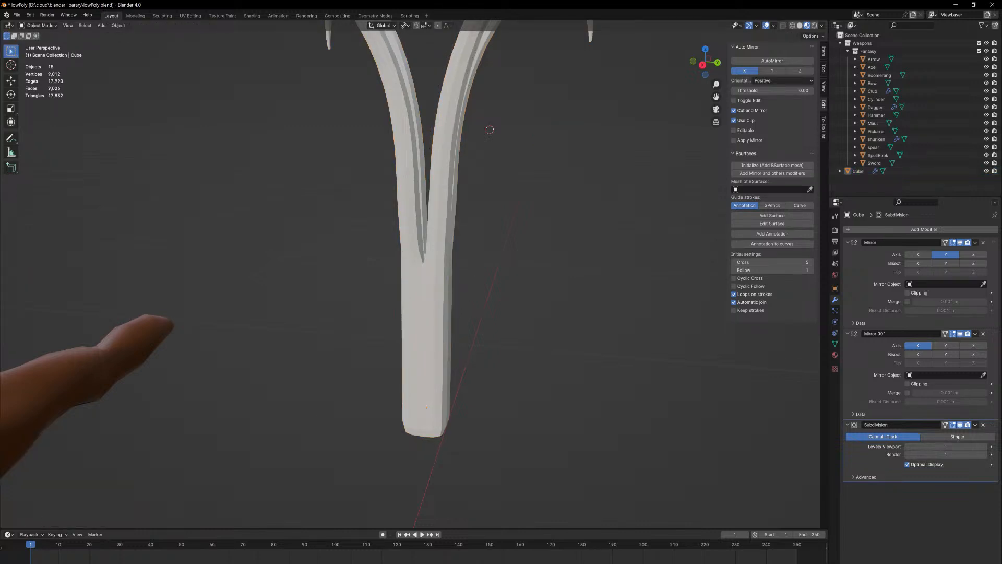
pyautogui.moveTo(338, 307); pyautogui.dragTo(509, 268, button='middle')
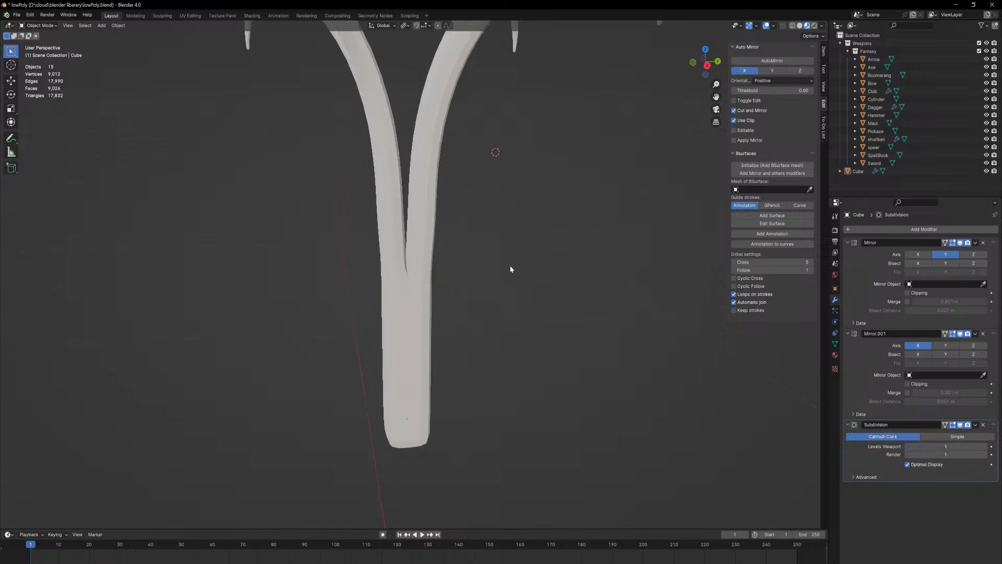
pyautogui.keyDown('shift'); pyautogui.moveTo(503, 175); pyautogui.dragTo(573, 448, button='middle'); pyautogui.keyUp('shift')
pyautogui.press('KP_7')
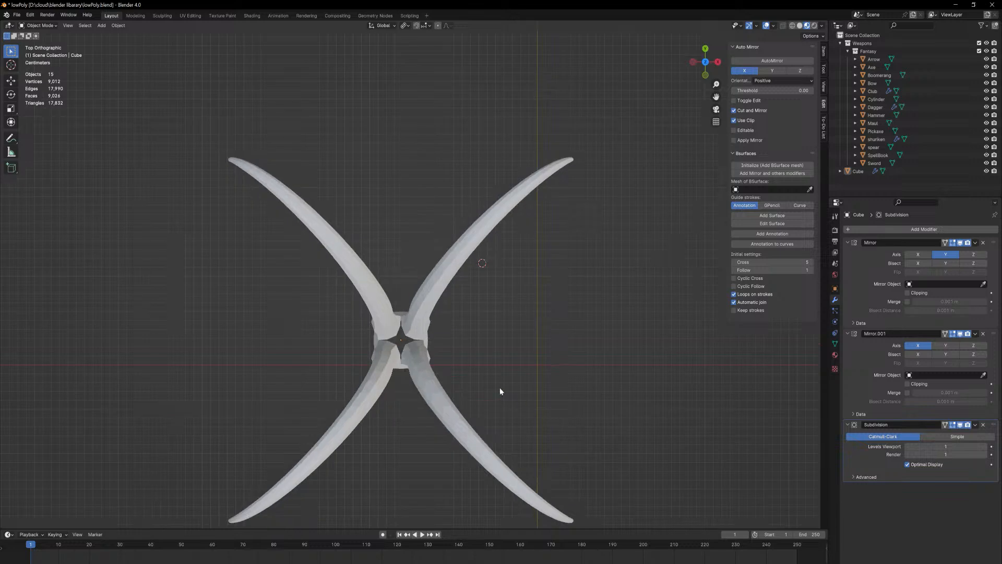
pyautogui.moveTo(440, 307); pyautogui.dragTo(433, 334, button='middle')
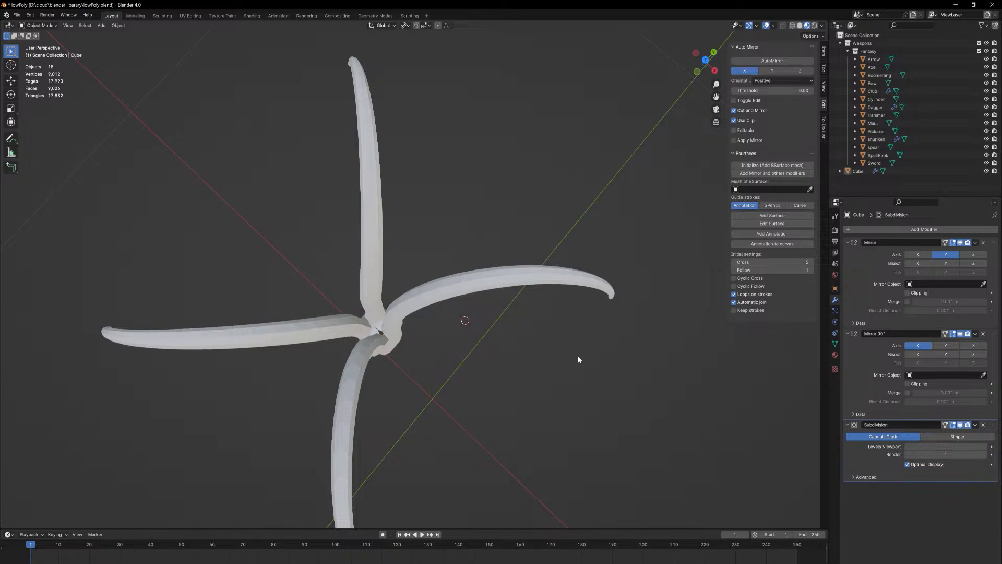
pyautogui.rightClick(730, 328)
pyautogui.click(960, 425)
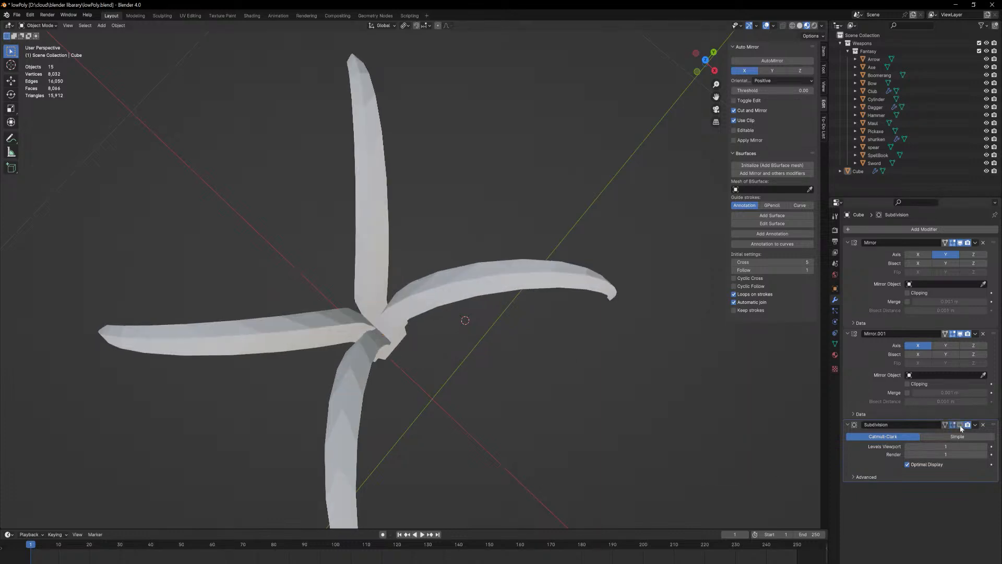
pyautogui.moveTo(600, 345); pyautogui.dragTo(574, 379, button='middle')
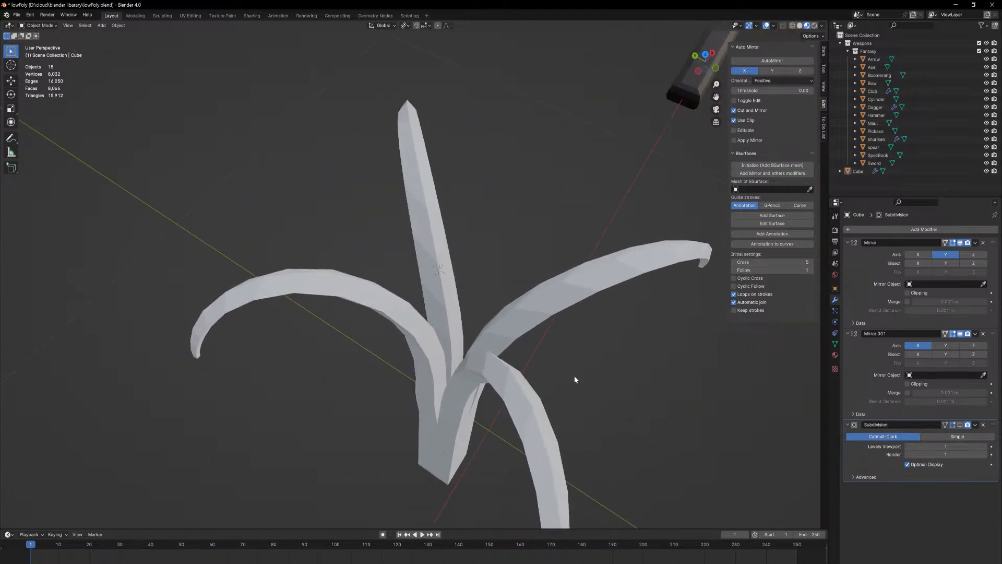
pyautogui.click(961, 425)
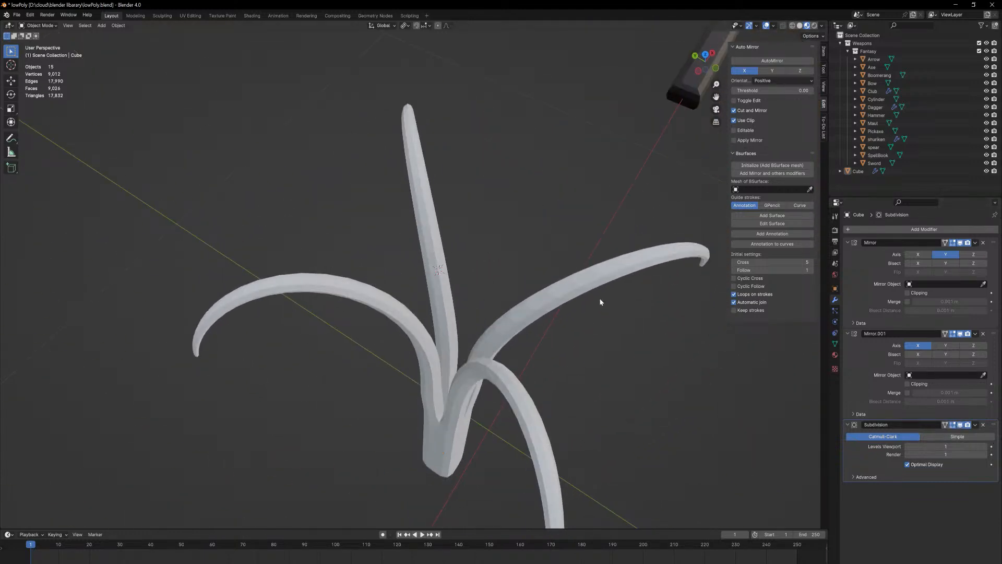
pyautogui.moveTo(600, 302); pyautogui.dragTo(596, 324, button='middle')
pyautogui.scroll(4, 517, 306)
pyautogui.moveTo(517, 306); pyautogui.dragTo(504, 164, button='middle')
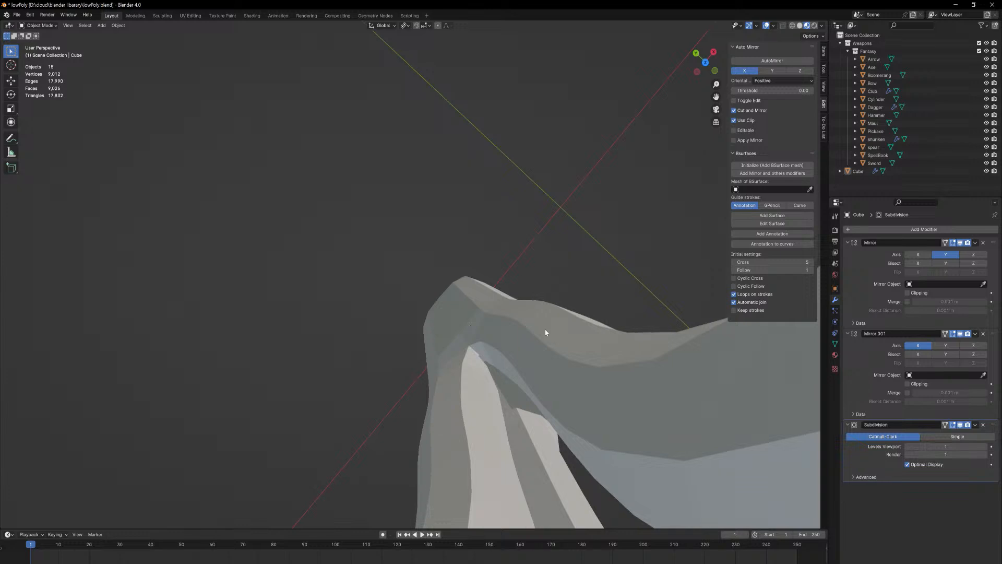
pyautogui.moveTo(545, 333); pyautogui.dragTo(561, 433, button='middle')
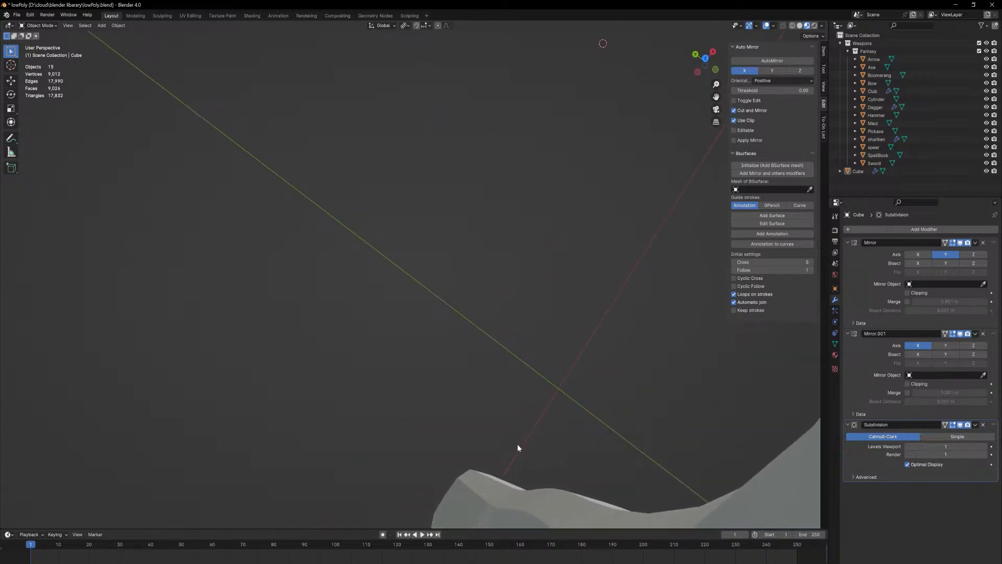
pyautogui.keyDown('alt'); pyautogui.moveTo(536, 476); pyautogui.dragTo(569, 494, button='middle'); pyautogui.keyUp('alt')
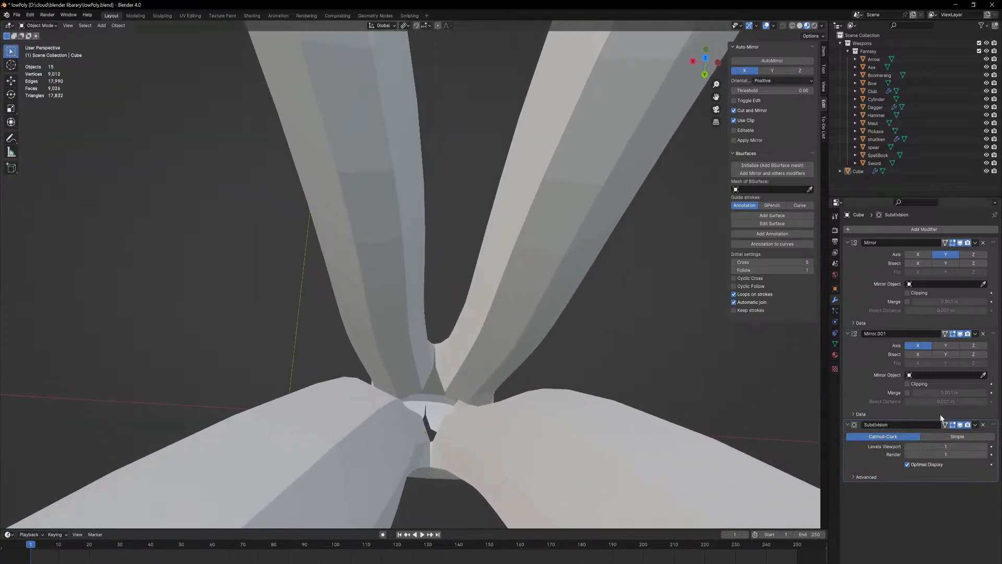
# - Remove the Subdivision modifier and apply Shade Auto Smooth to the grappling hook
pyautogui.click(983, 426)
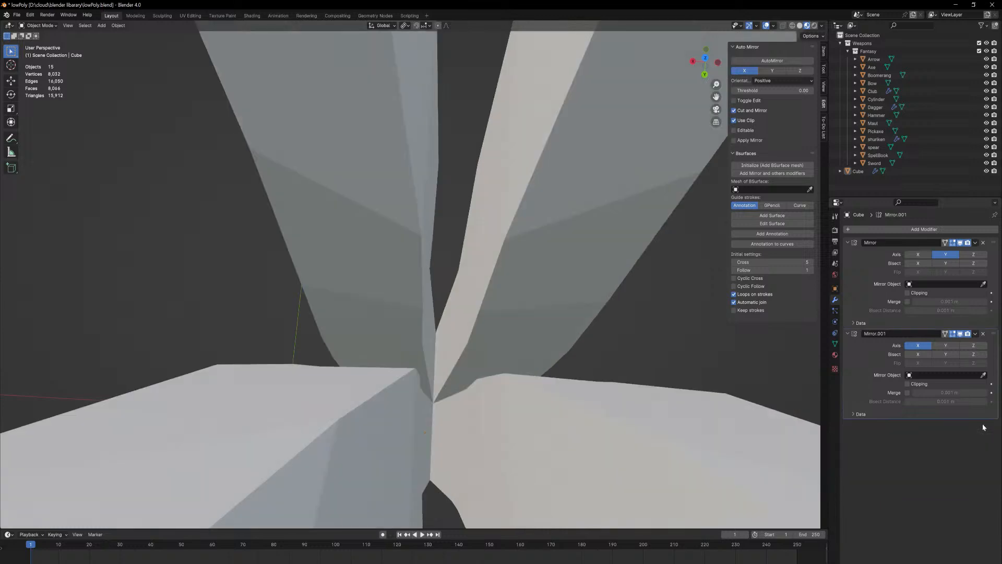
pyautogui.scroll(3, 514, 409)
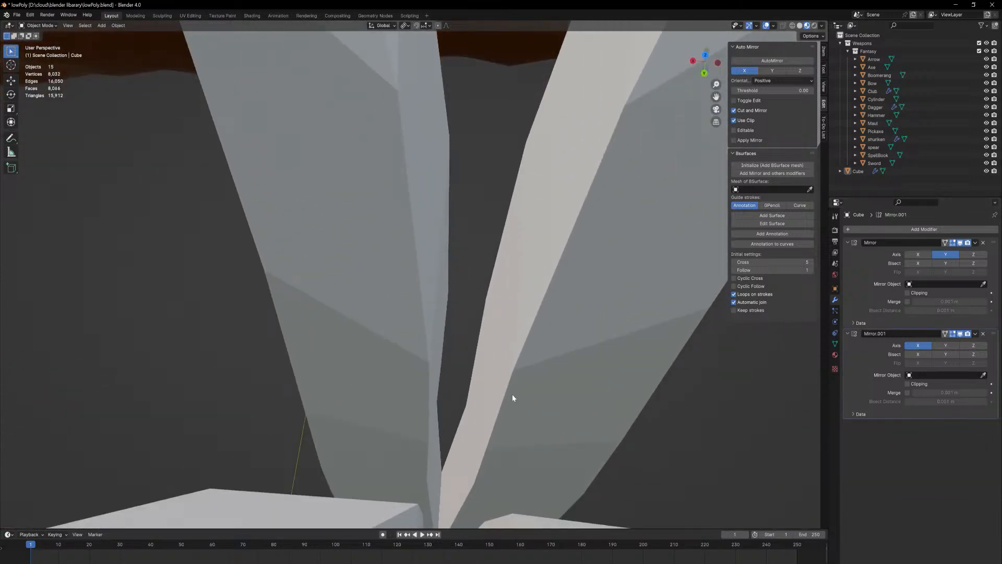
pyautogui.click(531, 367)
pyautogui.rightClick(531, 367)
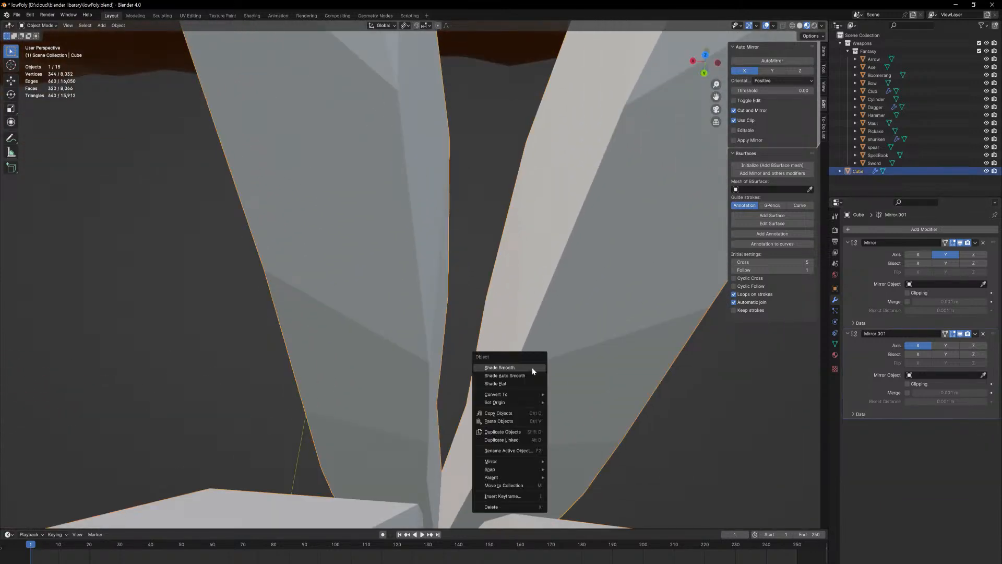
pyautogui.click(531, 376)
pyautogui.scroll(-6, 492, 266)
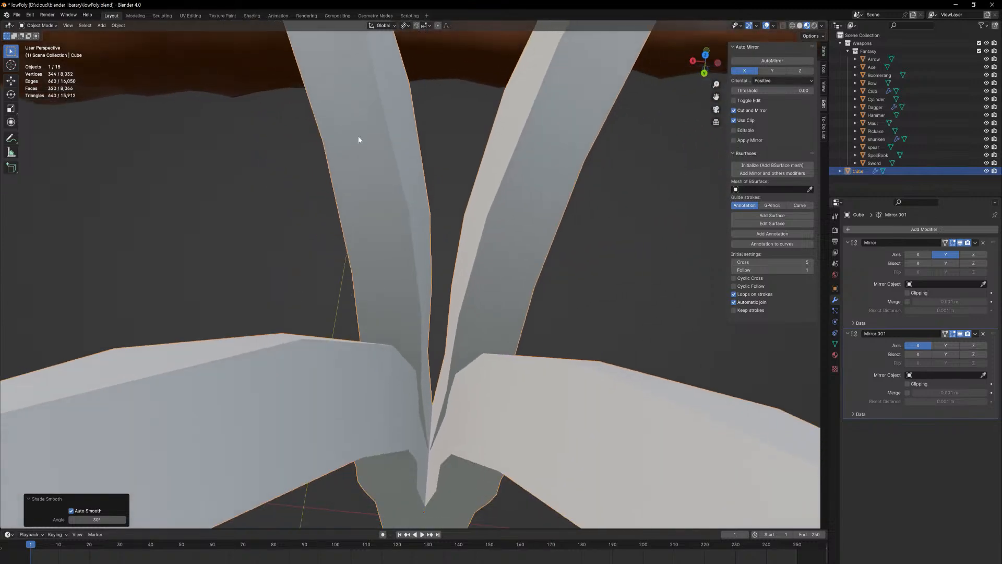
pyautogui.scroll(-4, 308, 188)
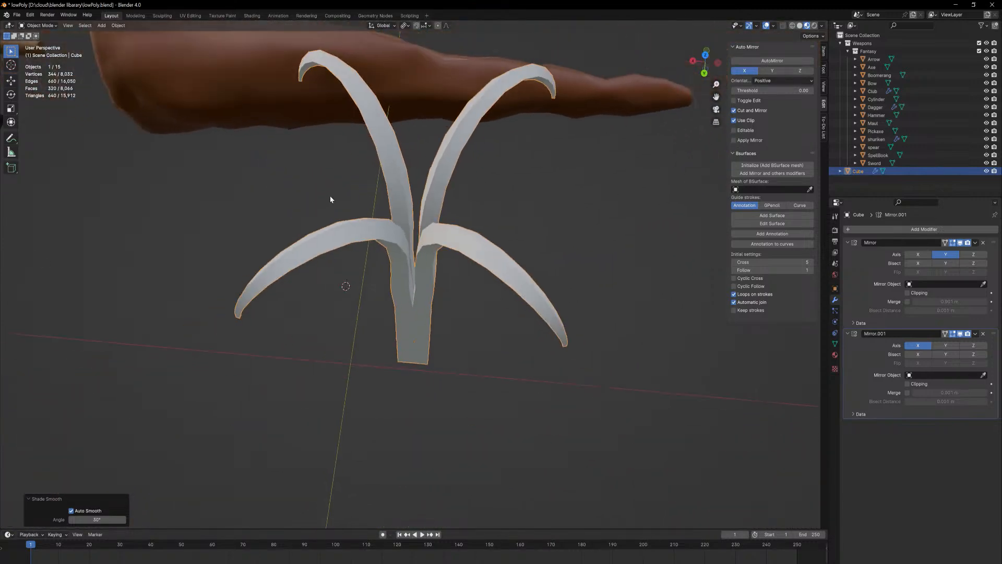
pyautogui.moveTo(331, 201); pyautogui.dragTo(415, 235, button='middle')
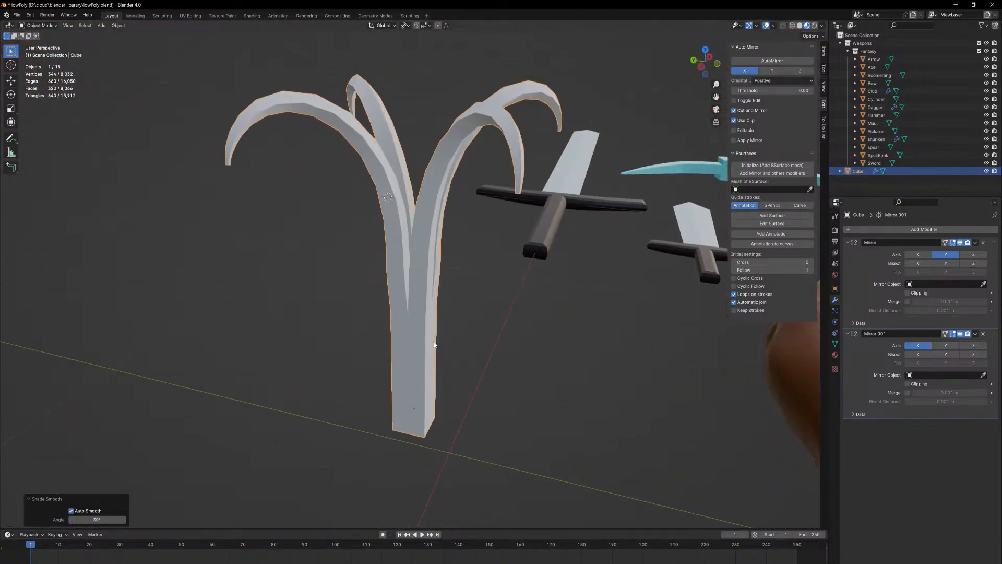
# - Enable clipping and merging at 0.001 m on both Mirror modifiers of the grappling hook
pyautogui.press('Tab')
pyautogui.press('Tab')
pyautogui.press('Tab')
pyautogui.moveTo(485, 400); pyautogui.dragTo(339, 400, button='middle')
pyautogui.click(975, 243)
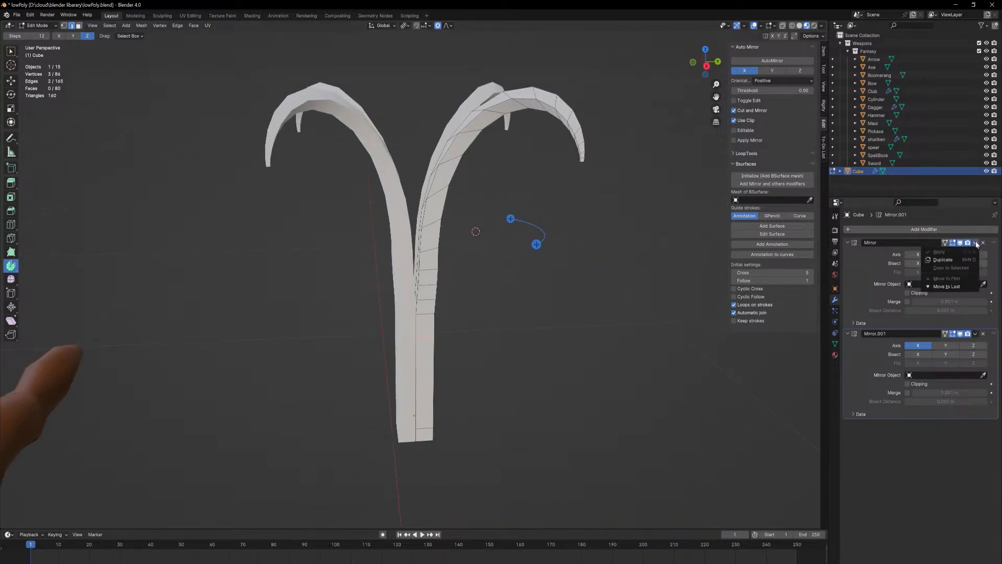
pyautogui.press('Tab')
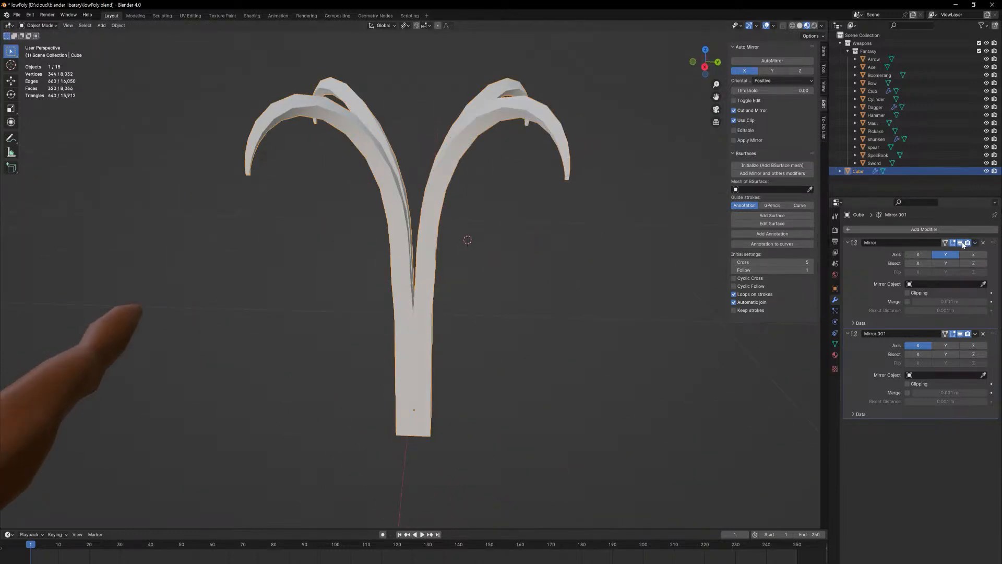
pyautogui.click(908, 293)
pyautogui.click(908, 302)
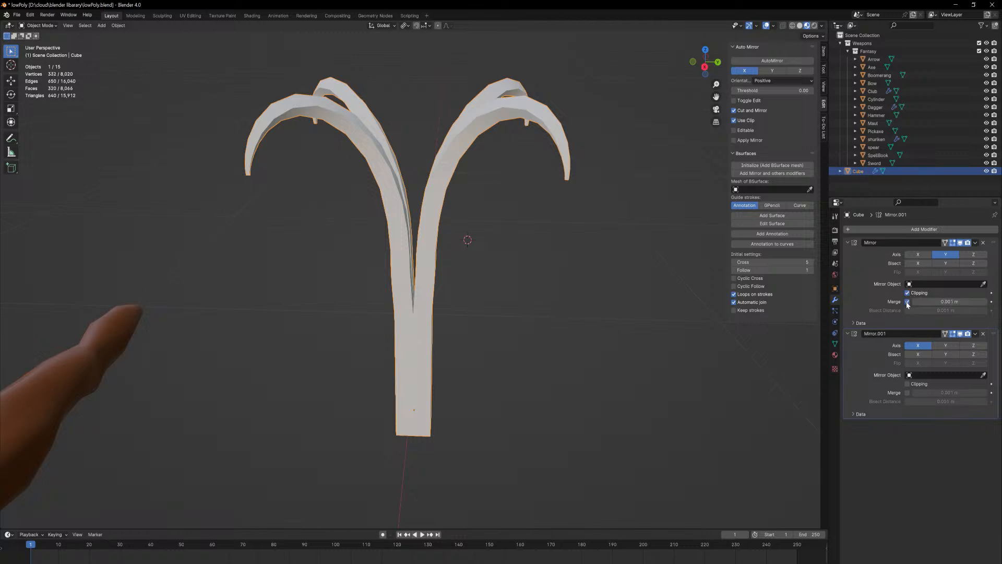
pyautogui.click(907, 392)
pyautogui.moveTo(558, 316); pyautogui.dragTo(572, 333, button='middle')
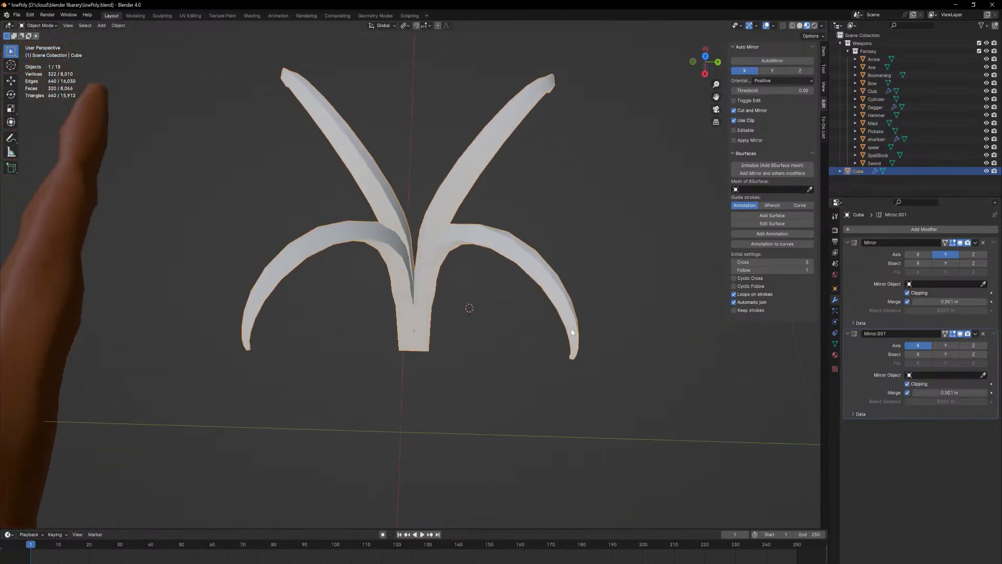
# - Add a Subdivision Surface modifier to the grappling hook beneath its two Mirror modifiers
pyautogui.click(937, 230)
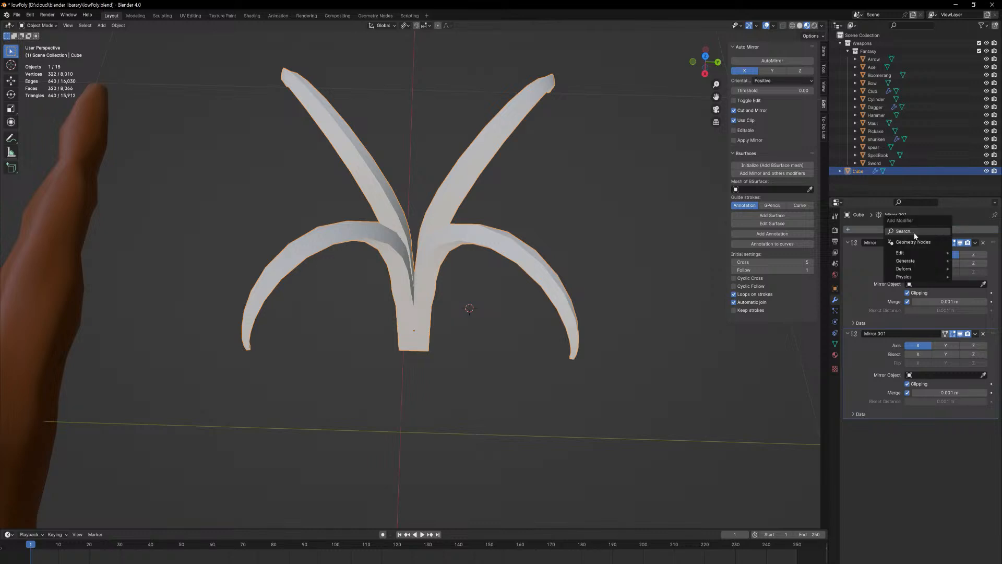
pyautogui.press('space')
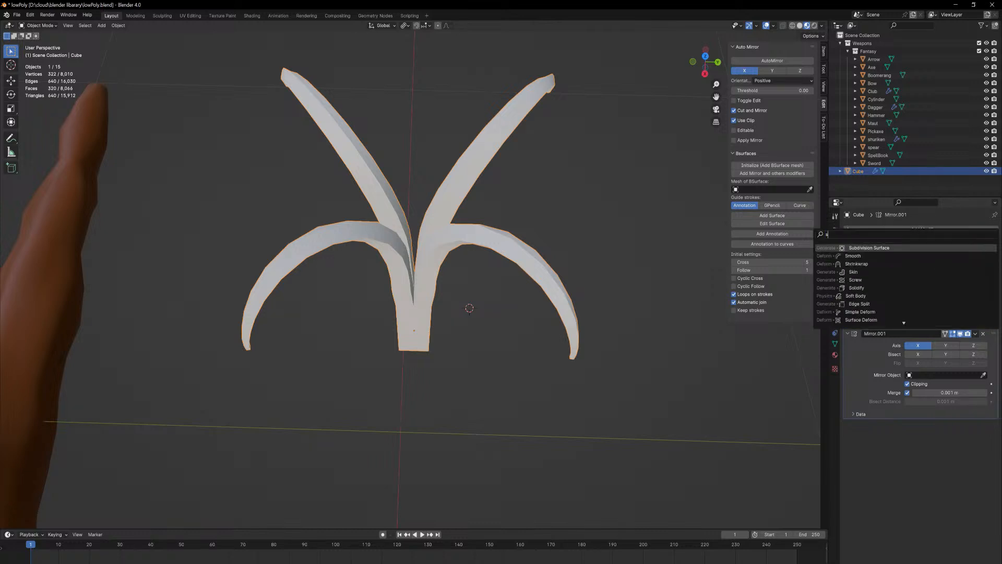
pyautogui.press('Return')
pyautogui.moveTo(630, 344); pyautogui.dragTo(642, 253, button='middle')
pyautogui.moveTo(735, 233); pyautogui.dragTo(787, 317, button='middle')
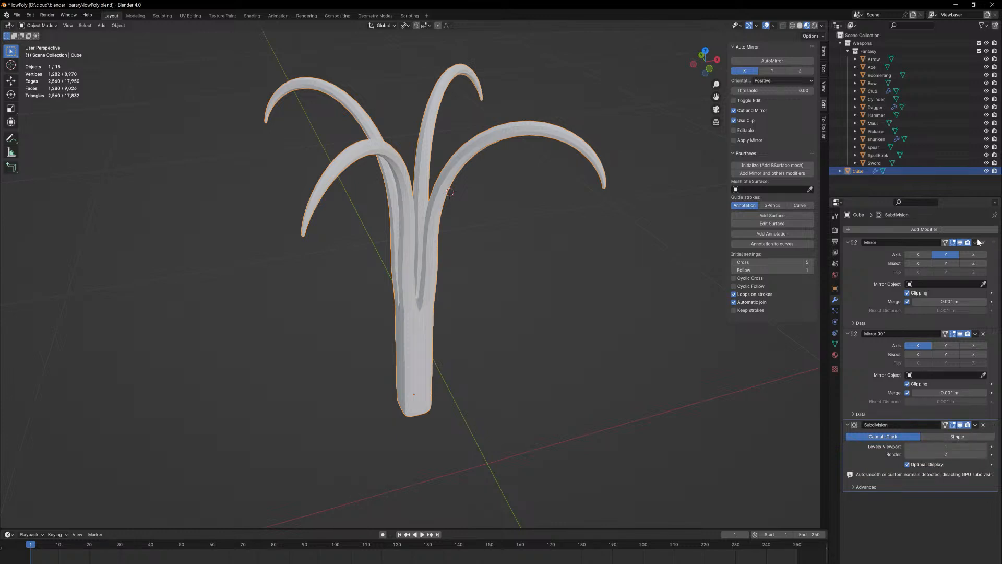
# - Try applying the two Mirror modifiers and the Subdivision modifier on the grappling hook, and undo all three applications
pyautogui.hotkey('ctrl', 'a')
pyautogui.hotkey('ctrl', 'a')
pyautogui.hotkey('ctrl', 'a')
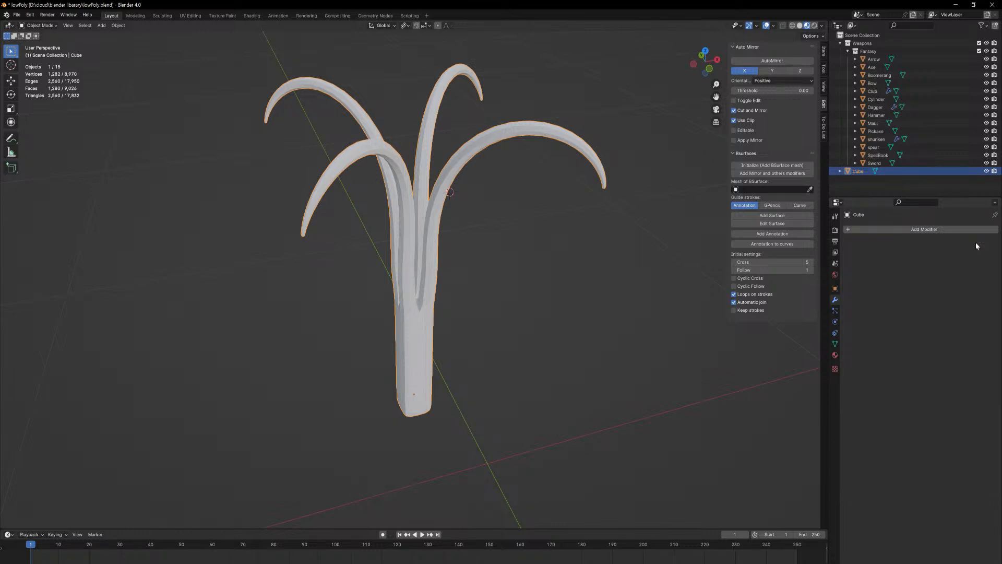
pyautogui.hotkey('ctrl', 'z')
pyautogui.hotkey('ctrl', 'z')
pyautogui.hotkey('ctrl', 'z')
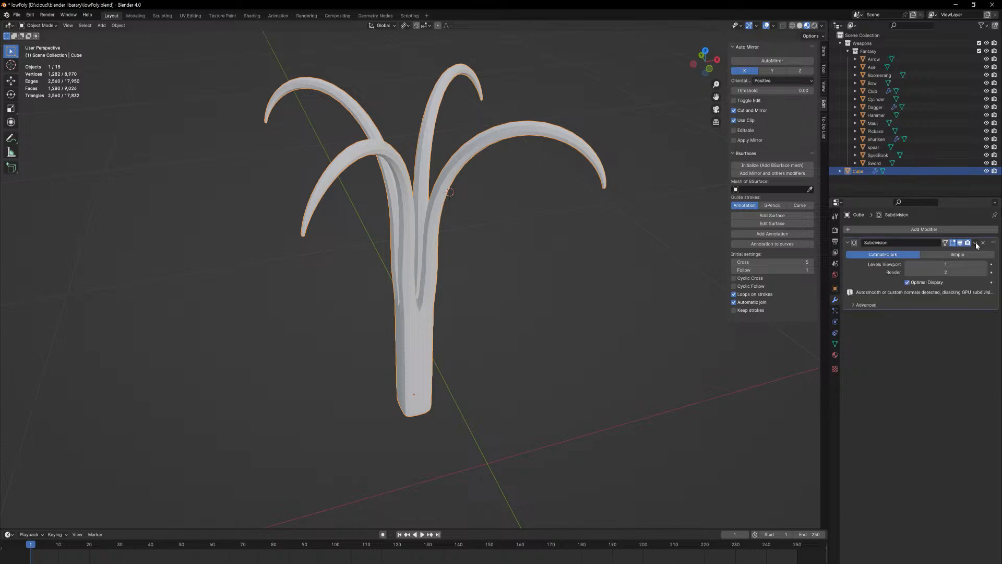
pyautogui.moveTo(603, 276); pyautogui.dragTo(571, 302, button='middle')
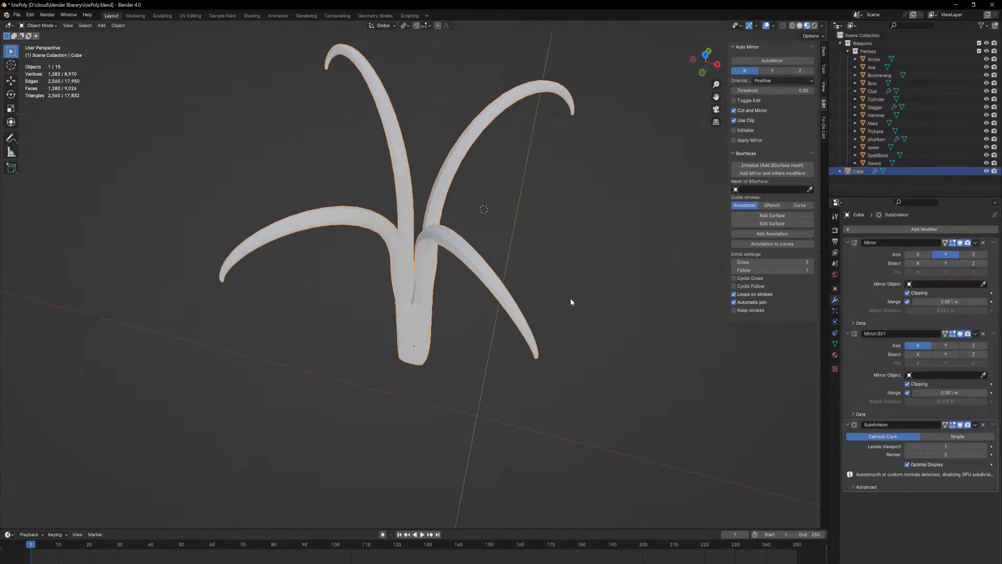
# - Save the file and switch to the UV Editing workspace with the grappling hook in edit mode
pyautogui.hotkey('ctrl', 's')
pyautogui.click(200, 16)
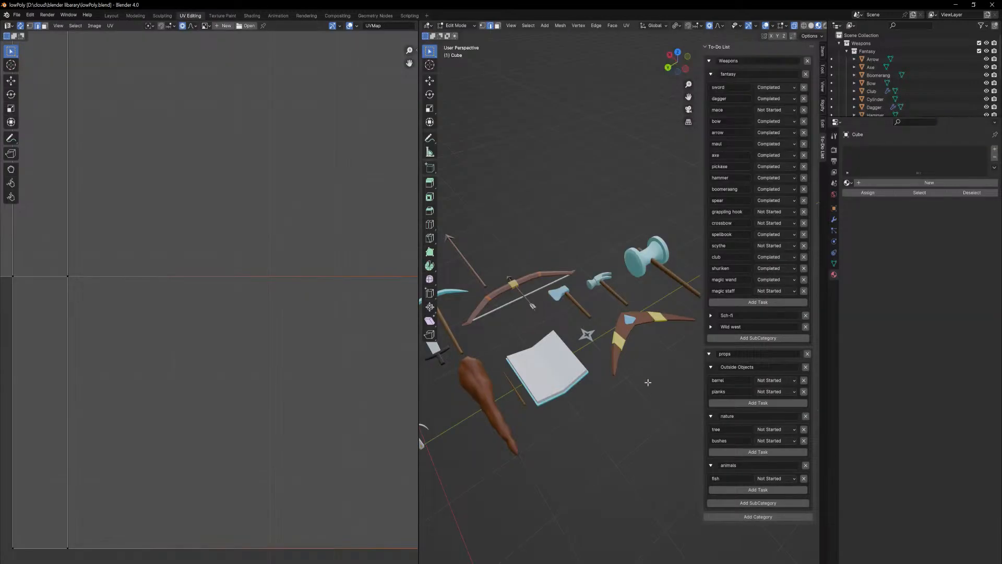
pyautogui.moveTo(648, 383); pyautogui.dragTo(601, 388, button='middle')
pyautogui.scroll(5, 603, 340)
pyautogui.keyDown('shift'); pyautogui.moveTo(603, 341); pyautogui.dragTo(668, 353, button='middle'); pyautogui.keyUp('shift')
pyautogui.scroll(2, 539, 328)
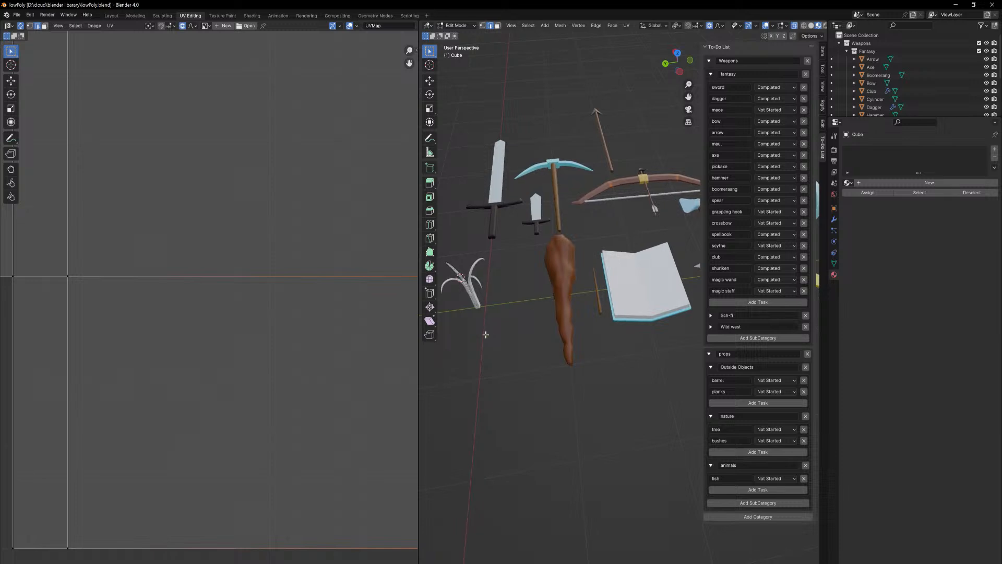
pyautogui.keyDown('shift'); pyautogui.moveTo(485, 333); pyautogui.dragTo(632, 366, button='middle'); pyautogui.keyUp('shift')
# - Select all of the grappling hook's UVs and assign it the existing material named Material
pyautogui.press('a')
pyautogui.press('Home')
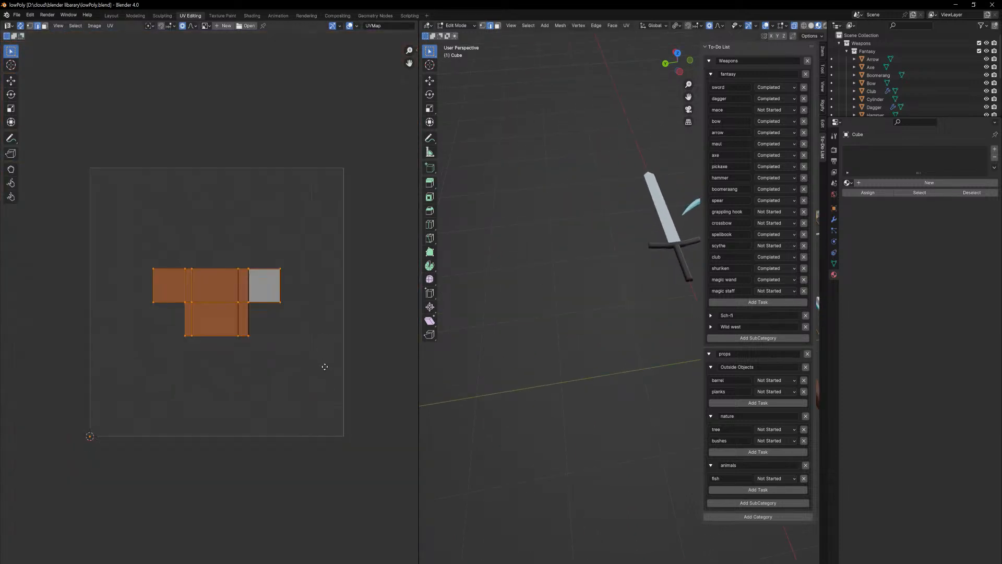
pyautogui.click(848, 182)
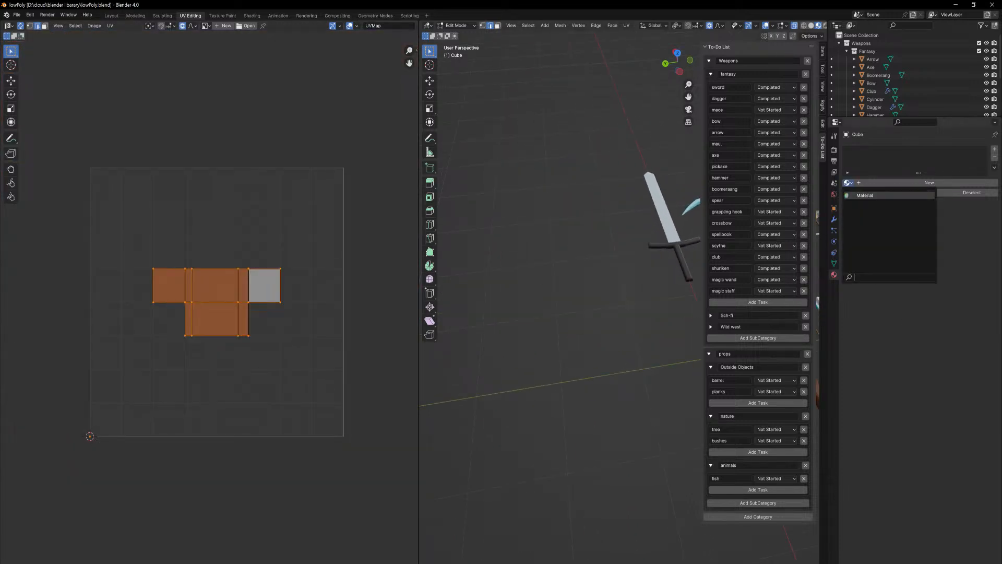
pyautogui.click(864, 195)
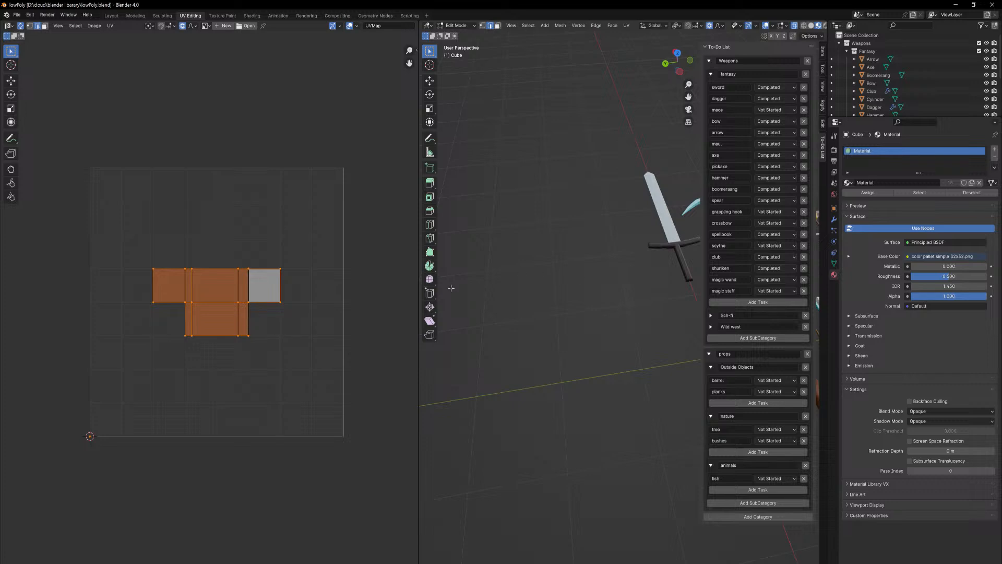
# - Collapse the hook's UVs to a single point by scaling them to 0, and turn off proportional editing in the UV editor
pyautogui.scroll(7, 287, 320)
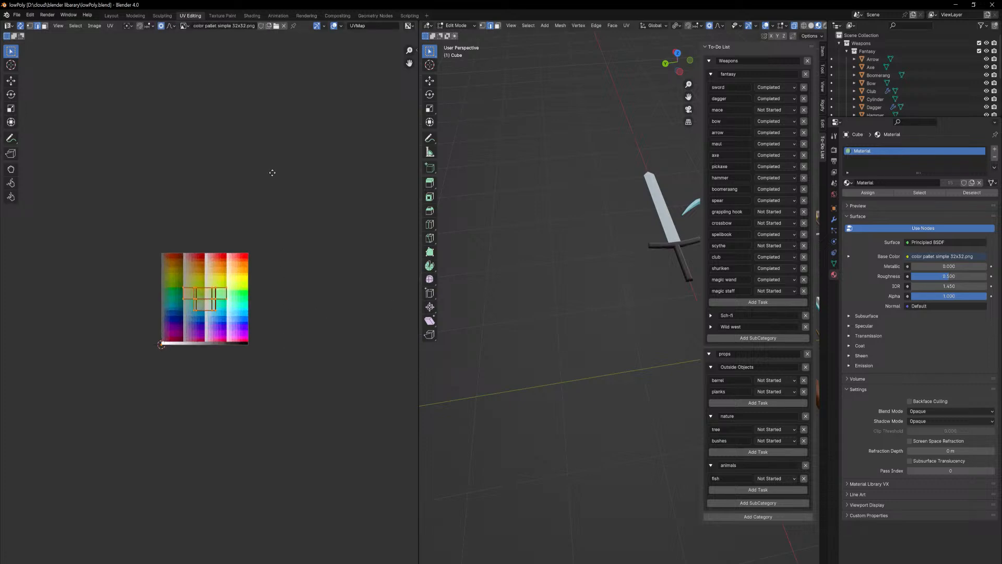
pyautogui.scroll(3, 216, 269)
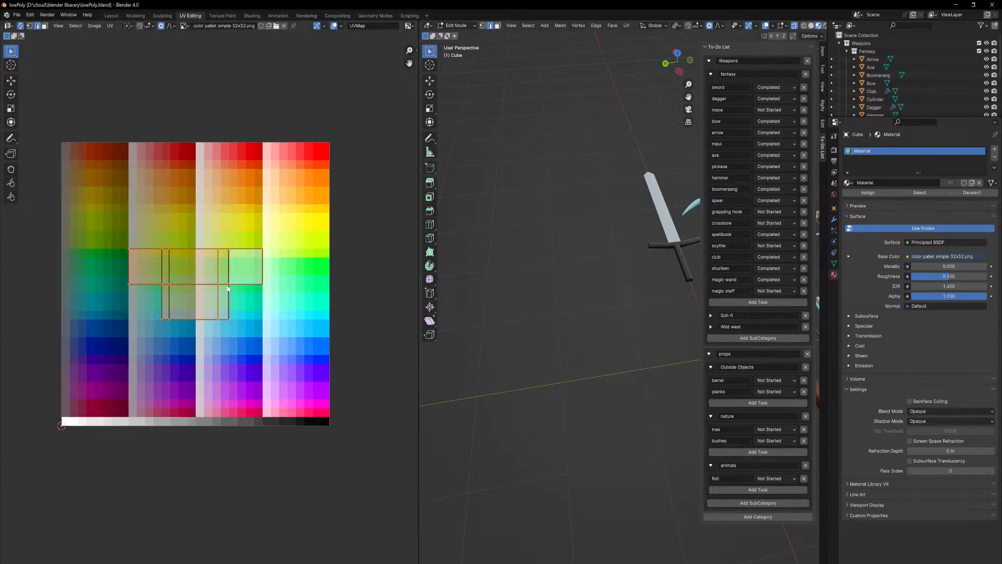
pyautogui.write('s0')
pyautogui.press('Return')
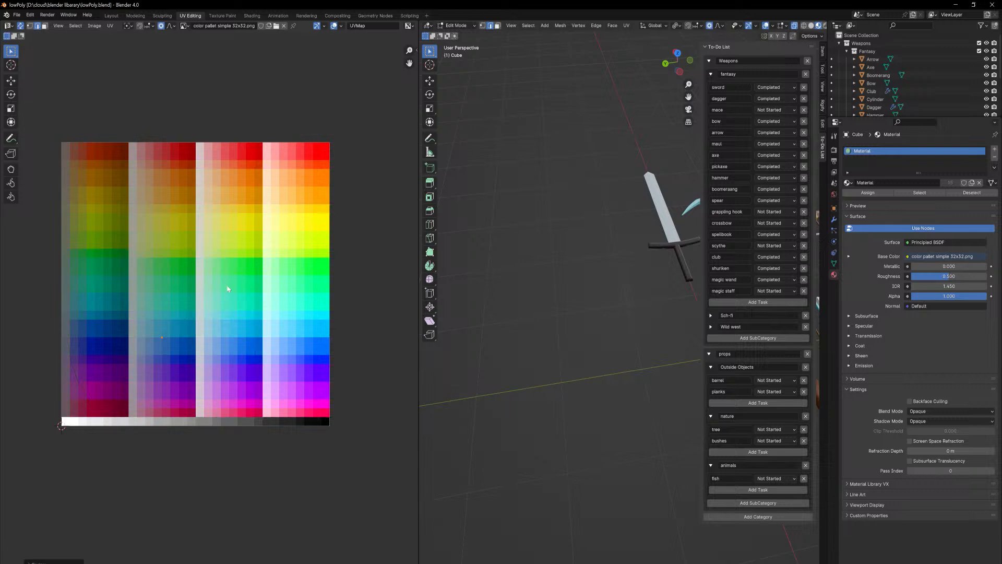
pyautogui.click(161, 26)
# - Try a pale lavender colour on the grappling hook by moving its collapsed UV point onto that palette swatch
pyautogui.press('g')
pyautogui.click(263, 387)
pyautogui.moveTo(600, 446); pyautogui.dragTo(592, 440, button='middle')
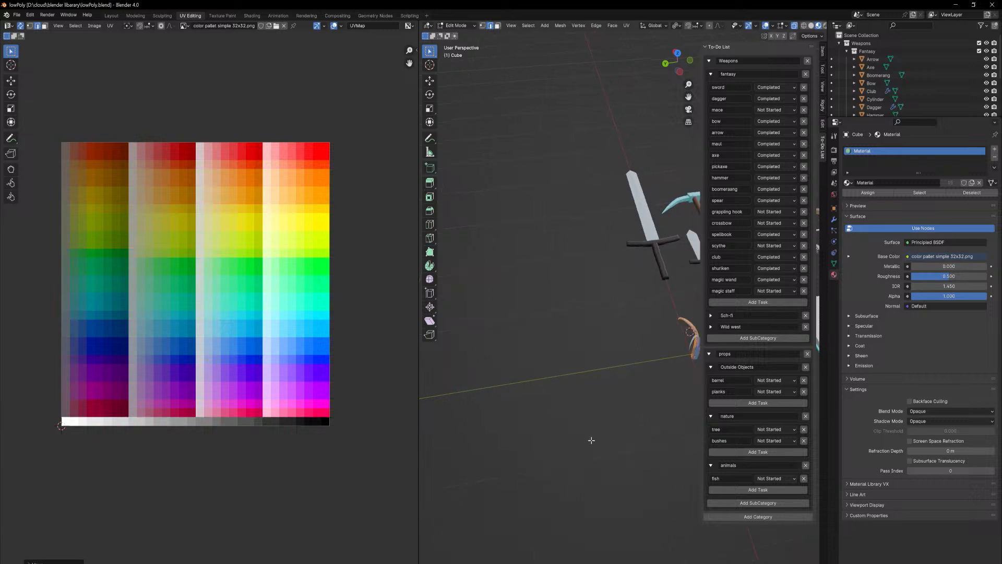
pyautogui.scroll(-3, 534, 440)
pyautogui.scroll(6, 572, 346)
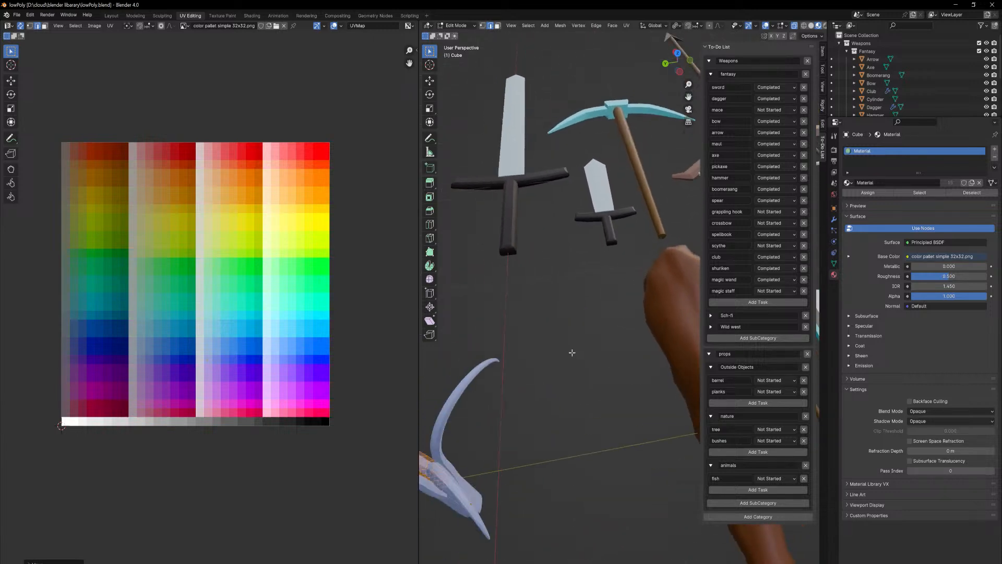
pyautogui.keyDown('shift'); pyautogui.moveTo(561, 409); pyautogui.dragTo(717, 291, button='middle'); pyautogui.keyUp('shift')
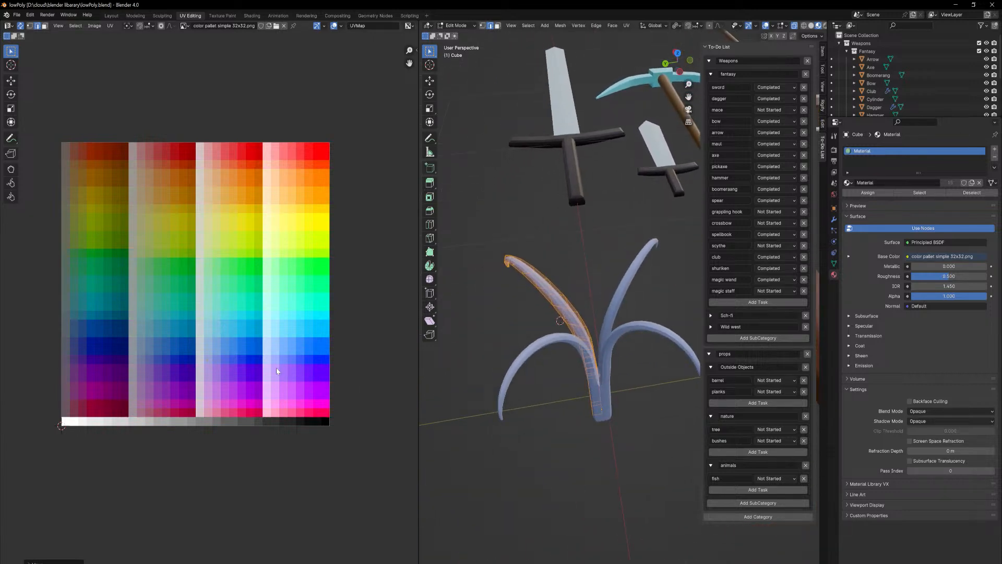
# - Move the hook's collapsed UV point up to a pale blue palette swatch and check the colour in object mode
pyautogui.press('g')
pyautogui.click(278, 348)
pyautogui.press('Tab')
pyautogui.press('Tab')
pyautogui.press('g')
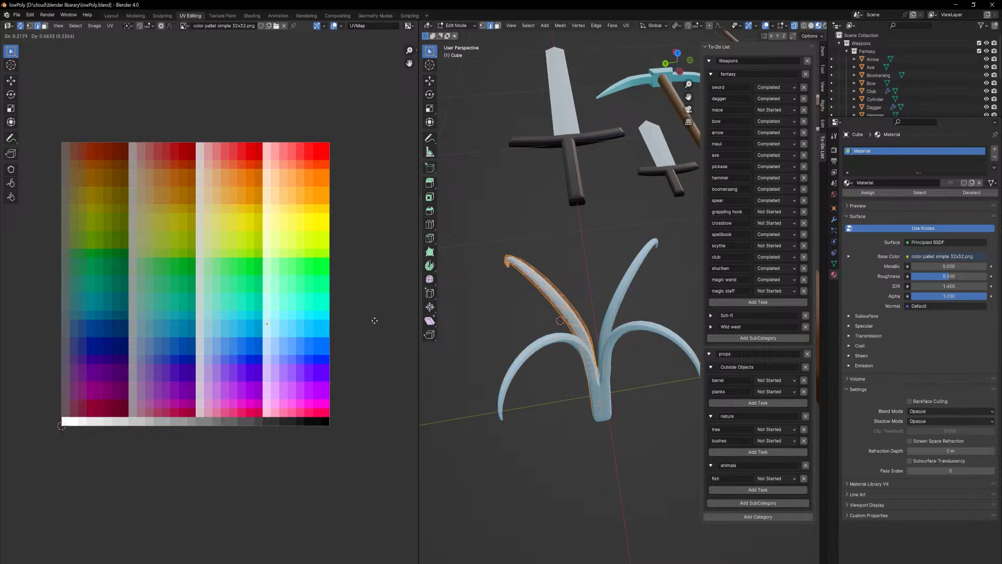
pyautogui.click(374, 321)
pyautogui.press('Tab')
pyautogui.scroll(5, 581, 403)
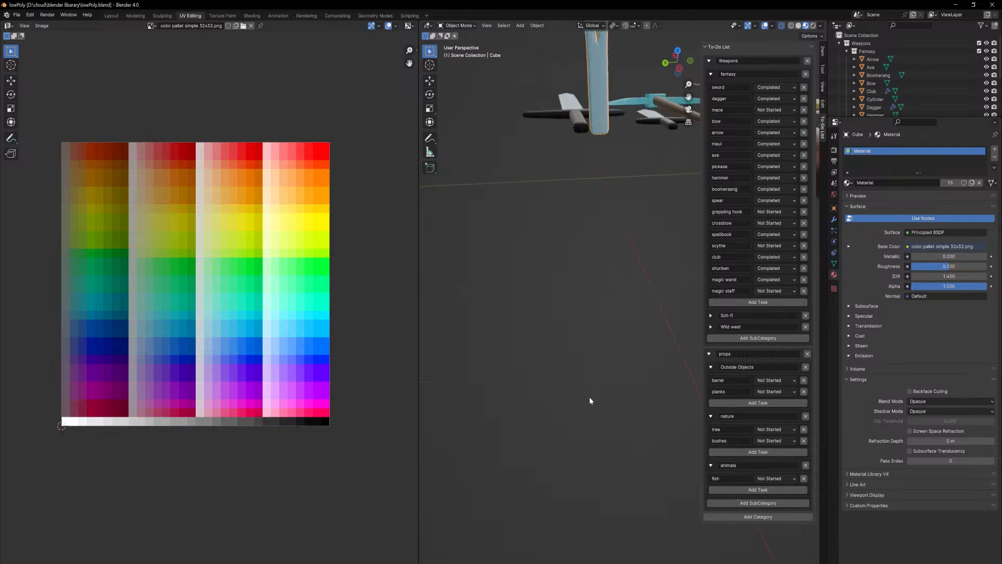
pyautogui.scroll(-5, 589, 399)
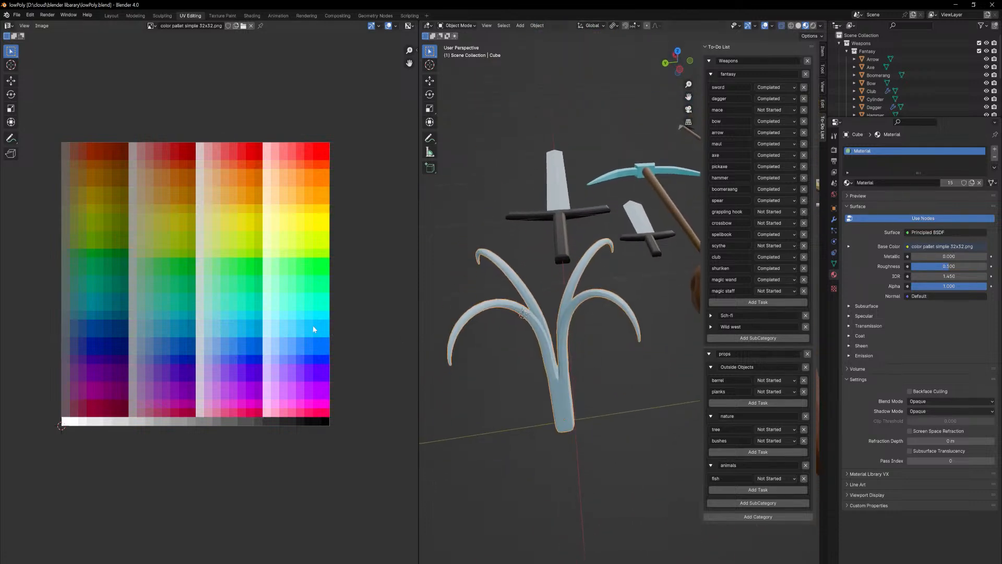
# - Try a pale yellow colour on the grappling hook by moving its UV point up to that palette swatch
pyautogui.press('Tab')
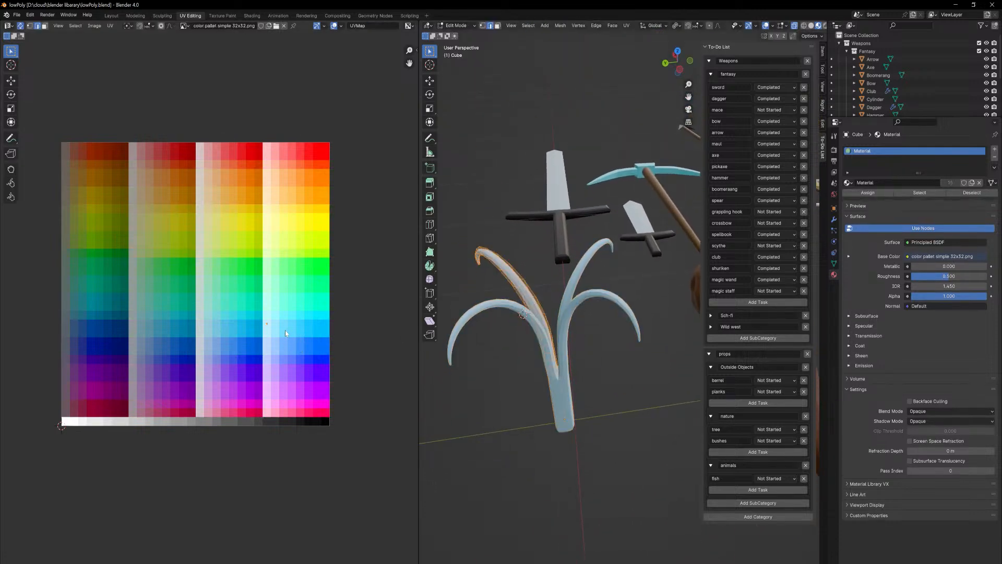
pyautogui.press('g')
pyautogui.click(287, 218)
pyautogui.moveTo(609, 398); pyautogui.dragTo(578, 352, button='middle')
pyautogui.press('Tab')
pyautogui.scroll(-6, 579, 360)
pyautogui.moveTo(589, 391); pyautogui.dragTo(574, 386, button='middle')
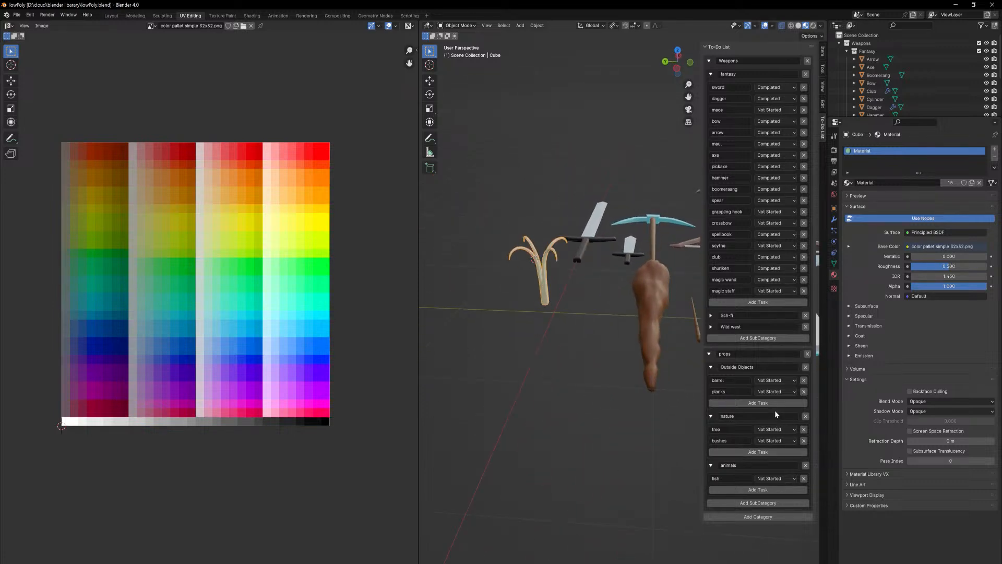
# - Add a task named grass to the nature subcategory of the to-do list
pyautogui.click(757, 451)
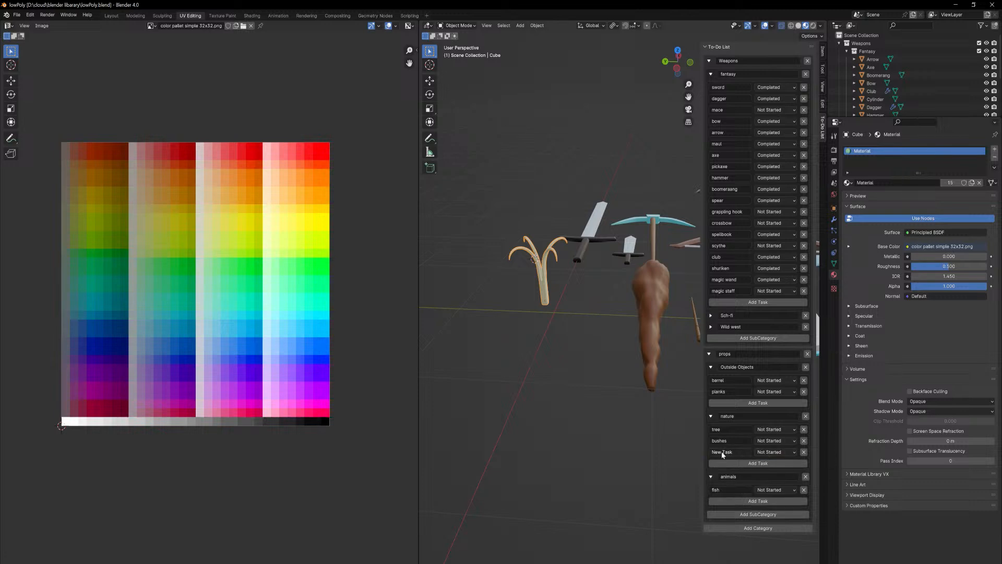
pyautogui.click(721, 451)
pyautogui.write('grass')
# - Recolour the grappling hook light blue by moving its UV point back down onto the pale blue palette swatches
pyautogui.keyDown('shift'); pyautogui.moveTo(482, 252); pyautogui.dragTo(524, 273, button='middle'); pyautogui.keyUp('shift')
pyautogui.scroll(3, 625, 315)
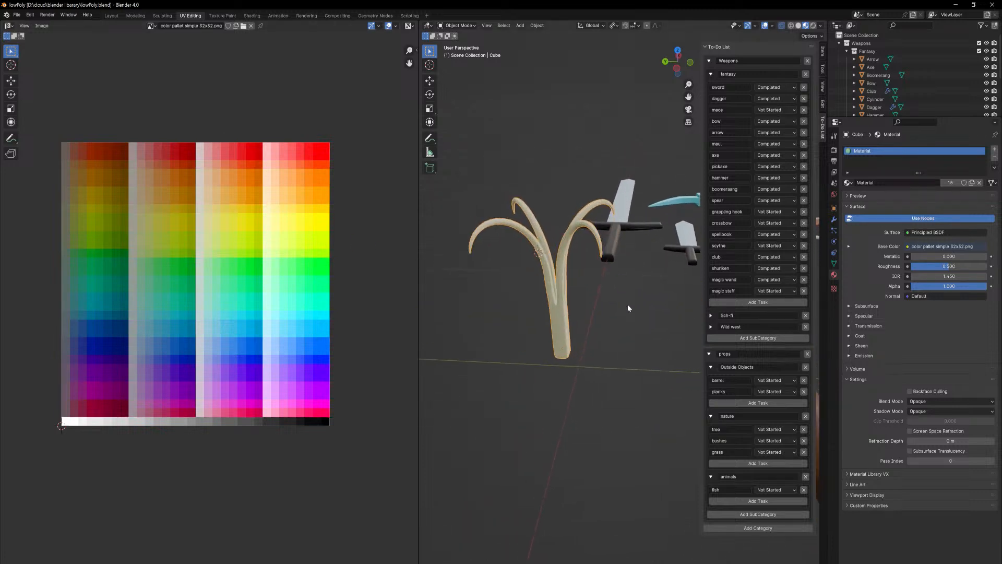
pyautogui.scroll(-1, 628, 305)
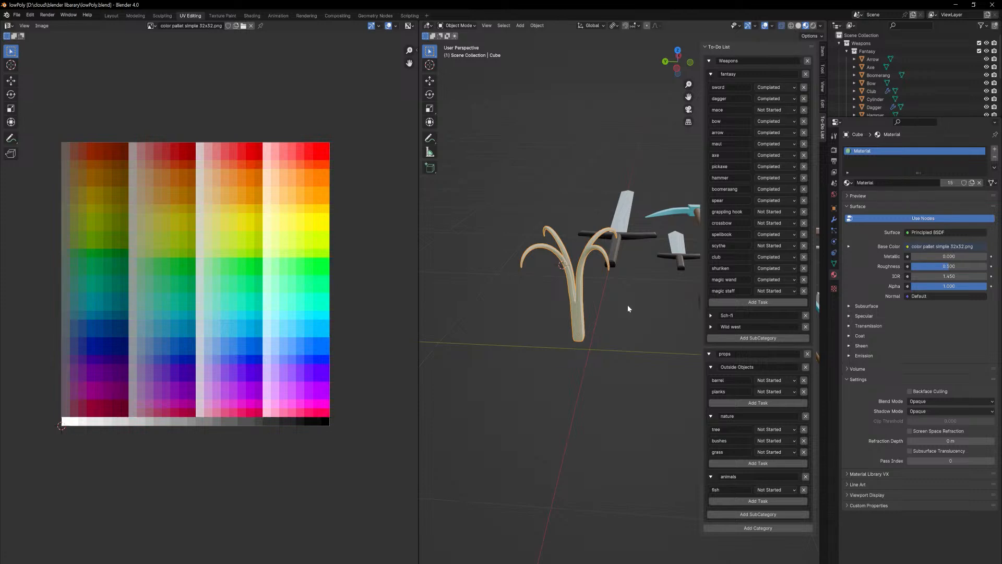
pyautogui.moveTo(532, 313); pyautogui.dragTo(546, 313, button='middle')
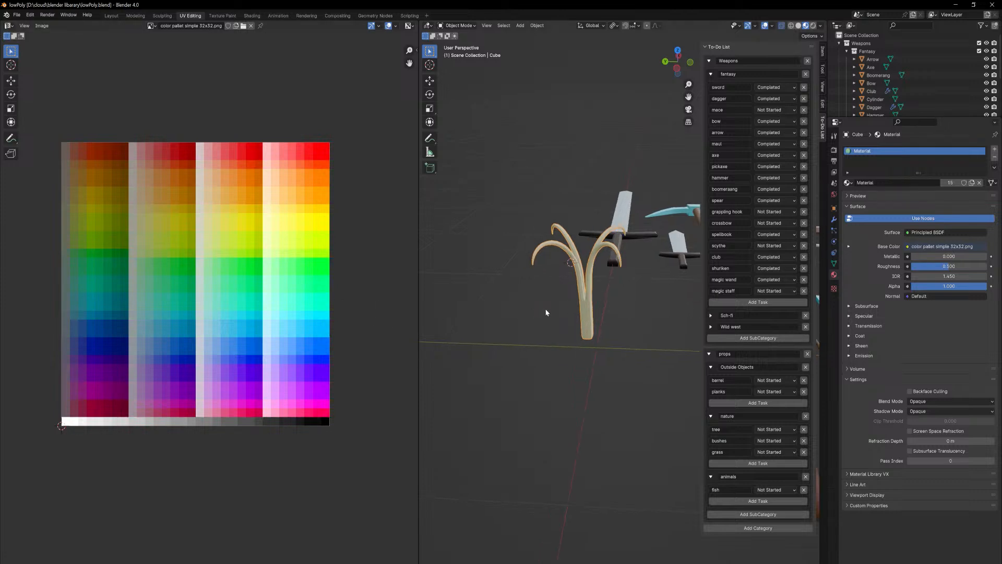
pyautogui.press('Tab')
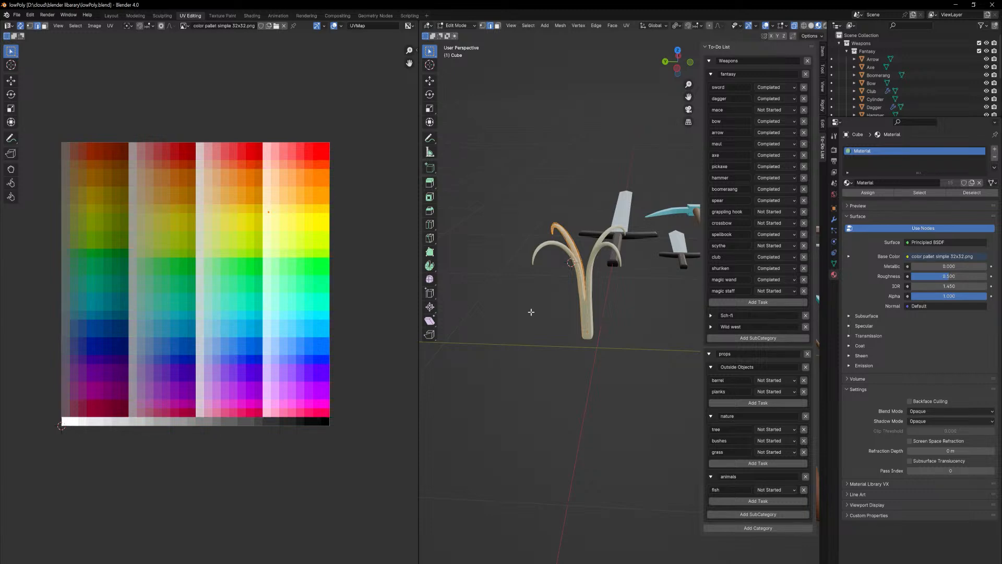
pyautogui.moveTo(236, 305); pyautogui.dragTo(240, 308, button='middle')
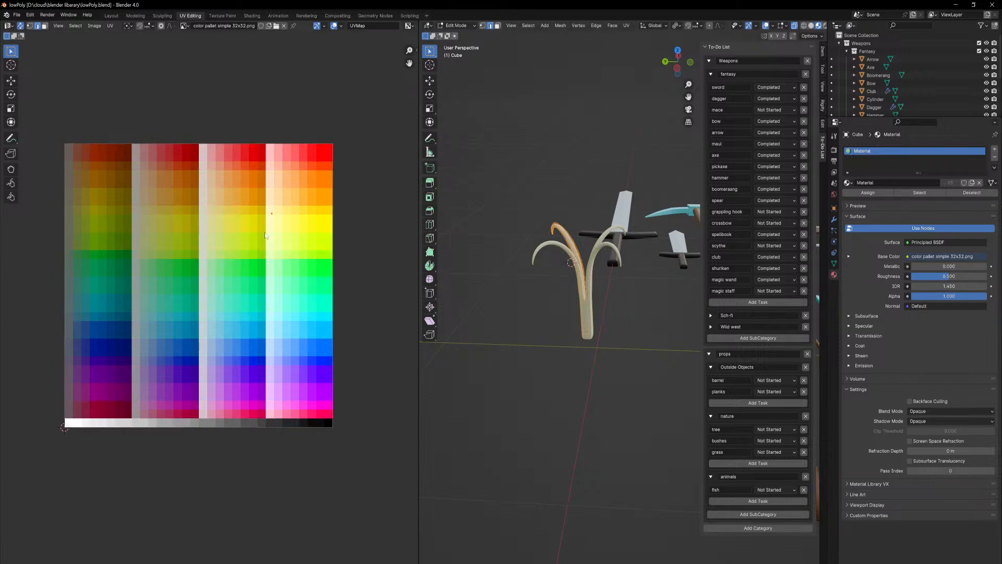
pyautogui.press('g')
pyautogui.click(274, 325)
pyautogui.press('Tab')
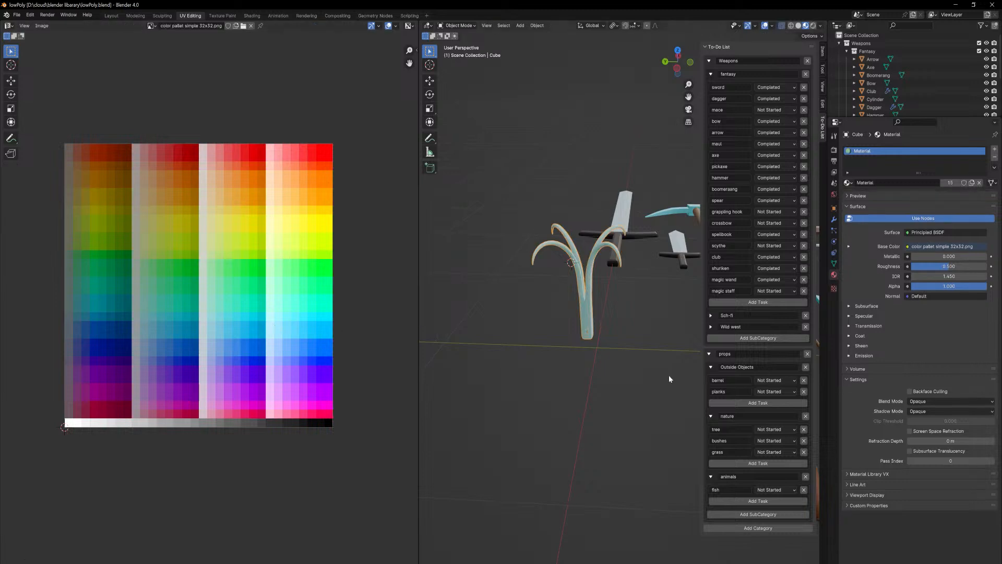
# - In top view, move the grappling hook about 1.32 m along X and -1.7 m along Y, in among the other weapons
pyautogui.moveTo(669, 374); pyautogui.dragTo(659, 491, button='middle')
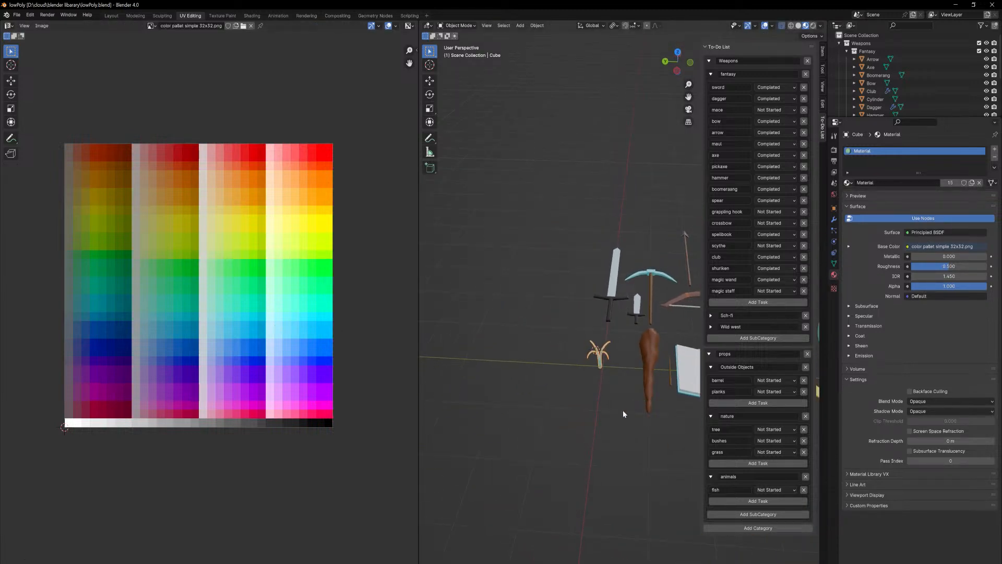
pyautogui.moveTo(622, 409); pyautogui.dragTo(594, 467, button='middle')
pyautogui.press('KP_7')
pyautogui.press('g')
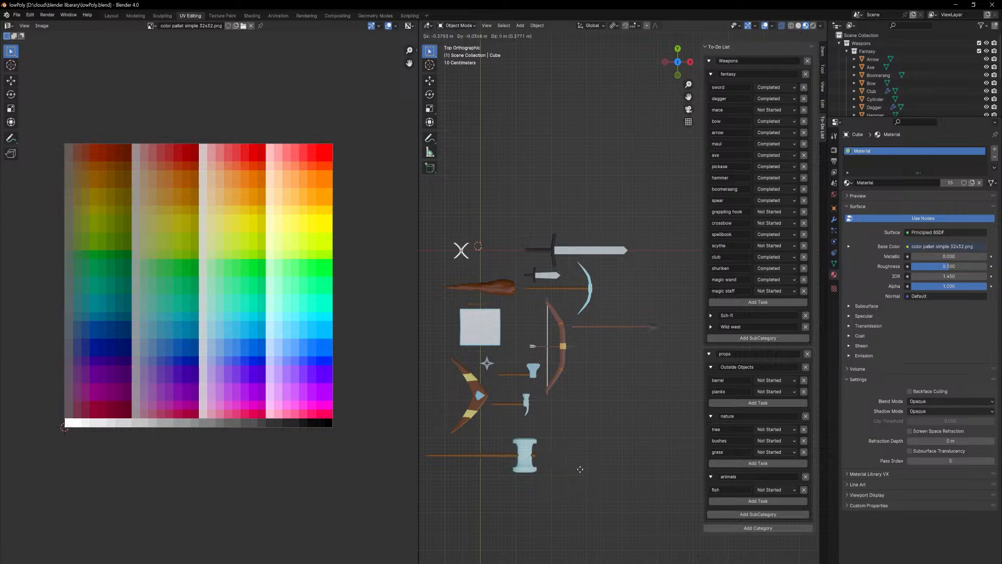
pyautogui.click(631, 508)
pyautogui.moveTo(631, 508); pyautogui.dragTo(668, 219, button='middle')
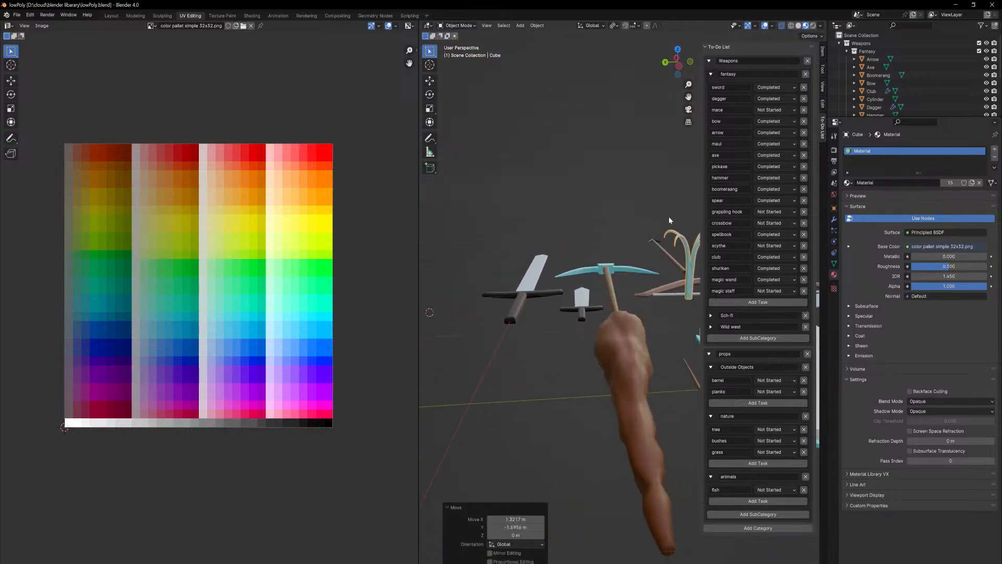
# - Set the grappling hook's Z location to 0 m
pyautogui.click(823, 51)
pyautogui.click(763, 82)
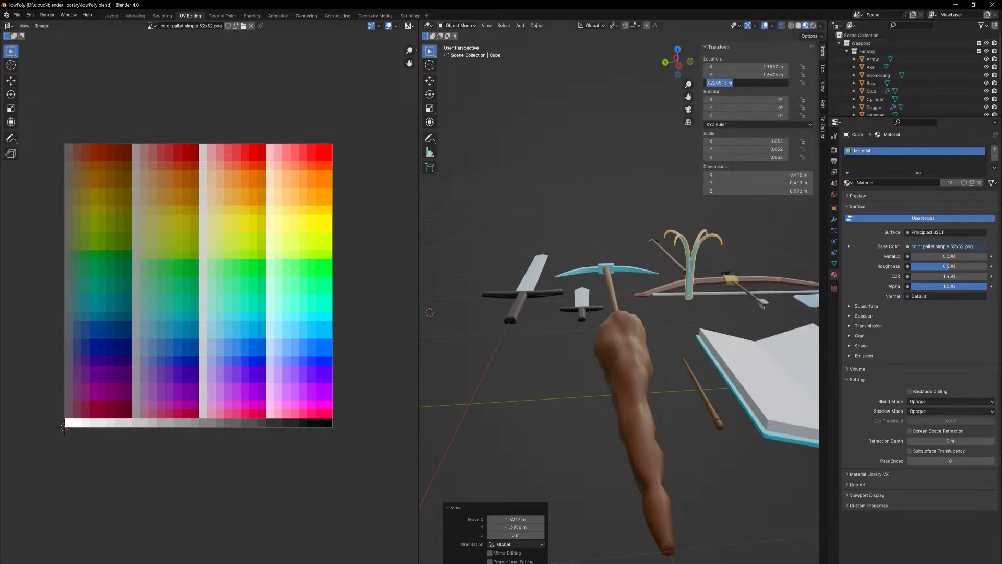
pyautogui.write('0')
pyautogui.press('Return')
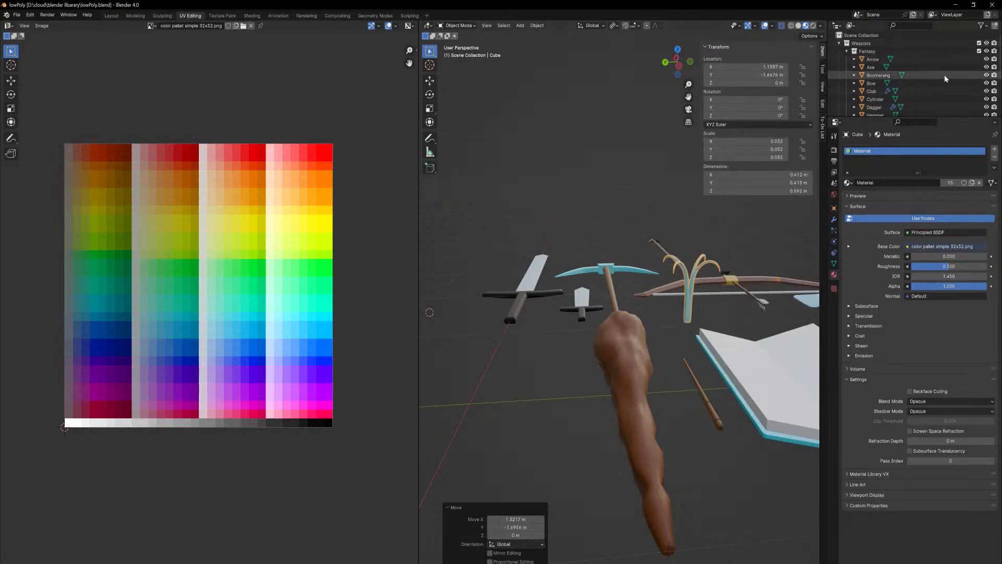
# - Rename the grappling hook's Cube object as Grappling hook and move it into the Fantasy collection
pyautogui.scroll(-2, 944, 74)
pyautogui.scroll(-4, 1000, 66)
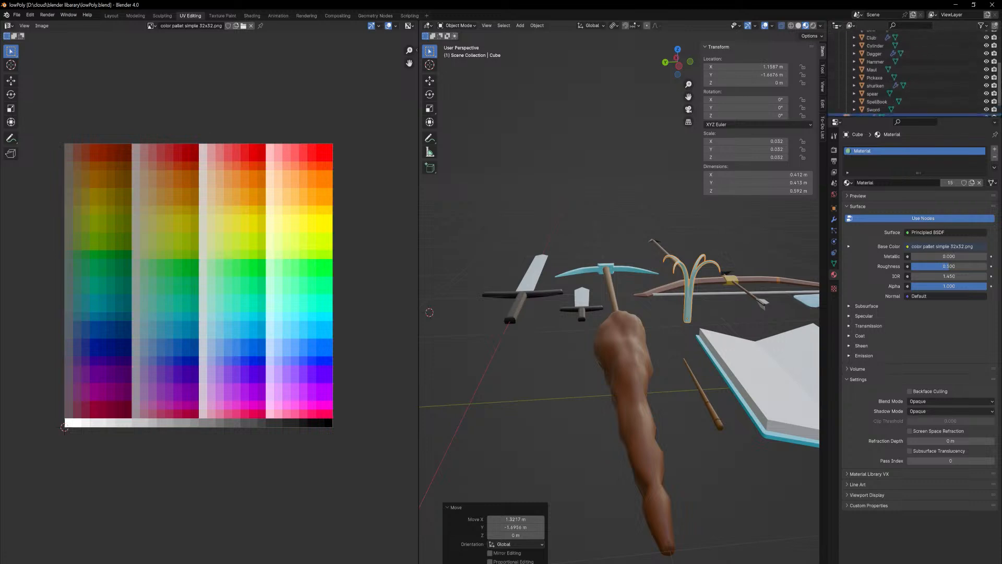
pyautogui.doubleClick(854, 109)
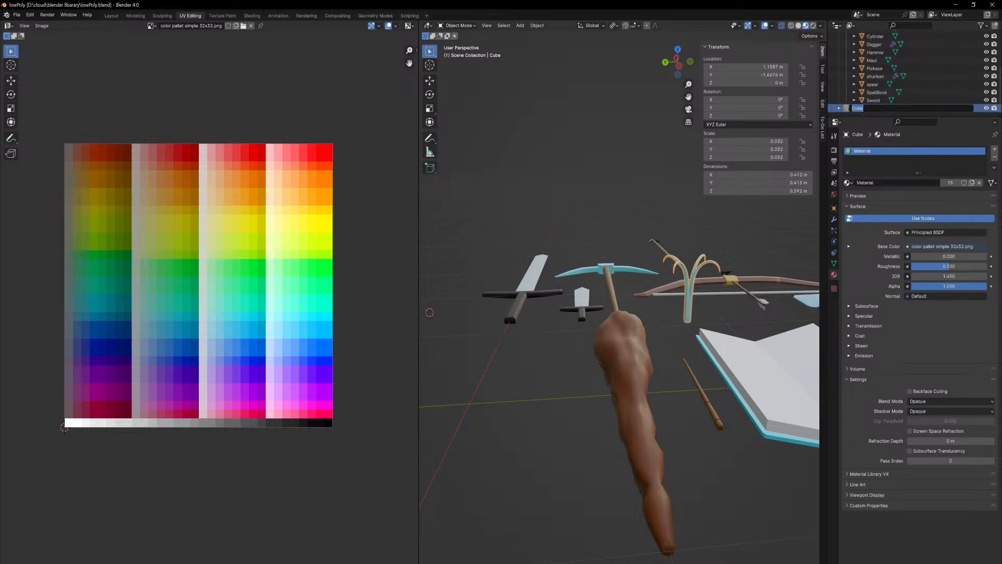
pyautogui.write('Grapp')
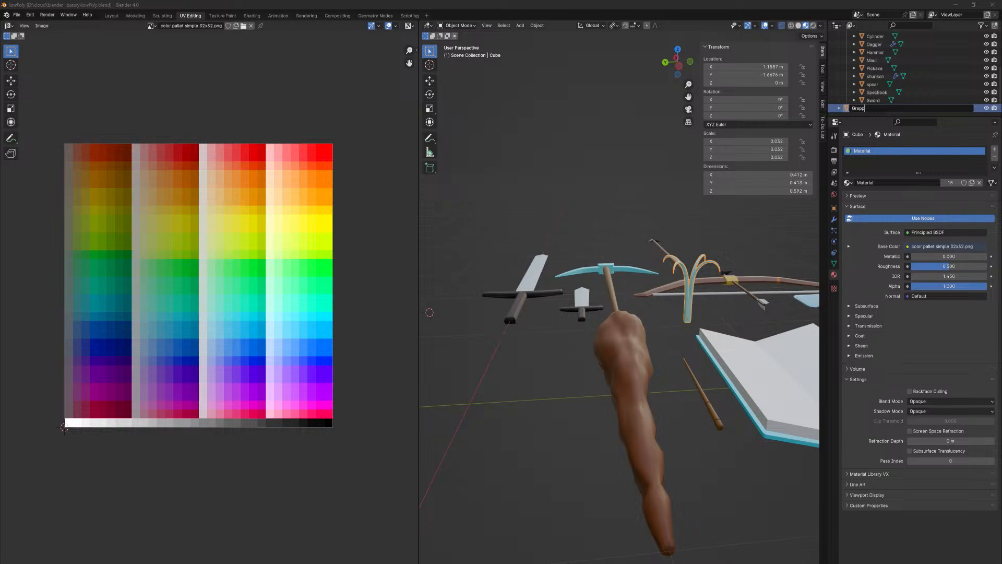
pyautogui.hotkey('alt', 'Tab')
pyautogui.hotkey('ctrl', 'a')
pyautogui.write('grappling hook')
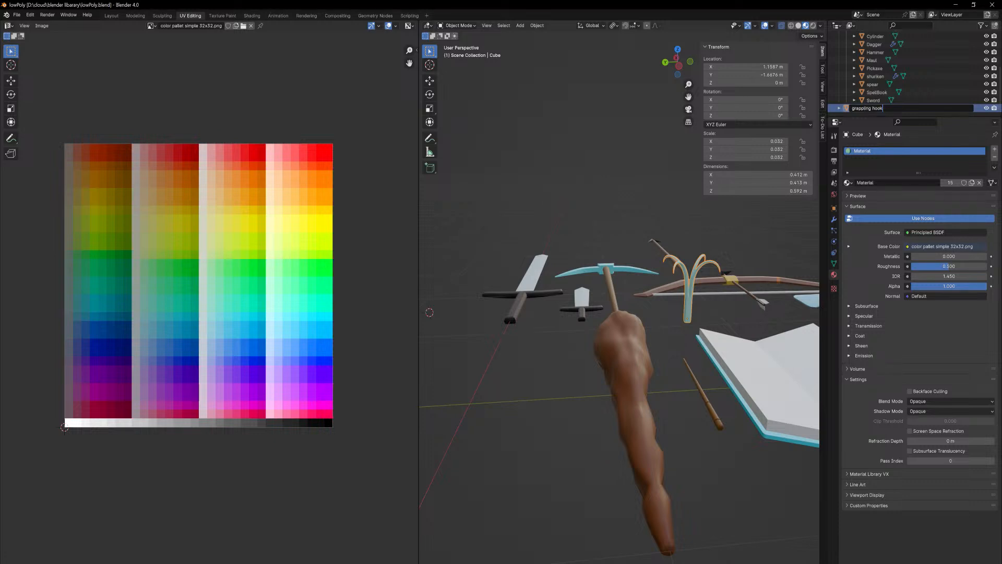
pyautogui.press('BackSpace')
pyautogui.write('G')
pyautogui.press('Return')
pyautogui.moveTo(847, 109); pyautogui.dragTo(857, 56)
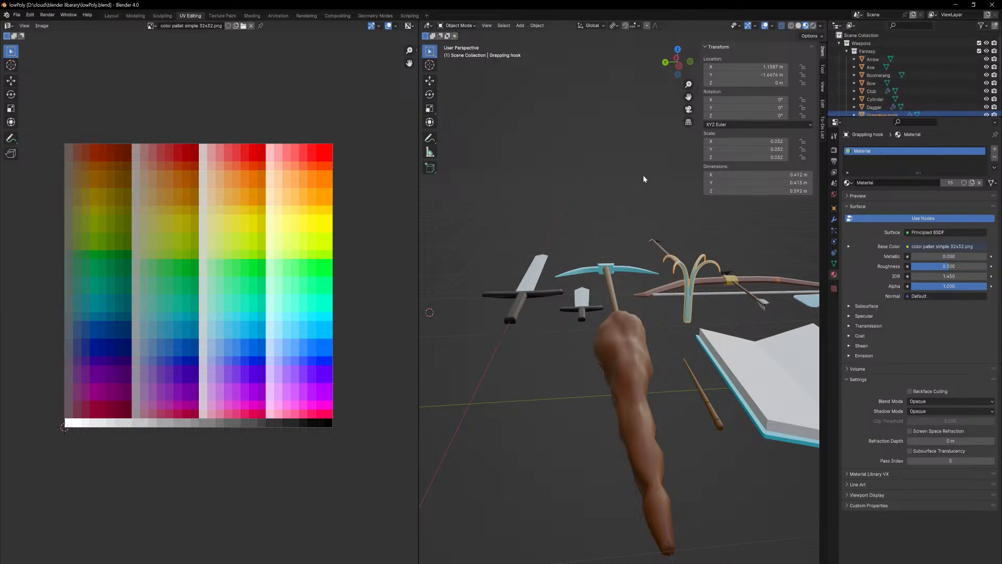
# - Set the grappling hook task in the to-do list to Completed
pyautogui.click(823, 129)
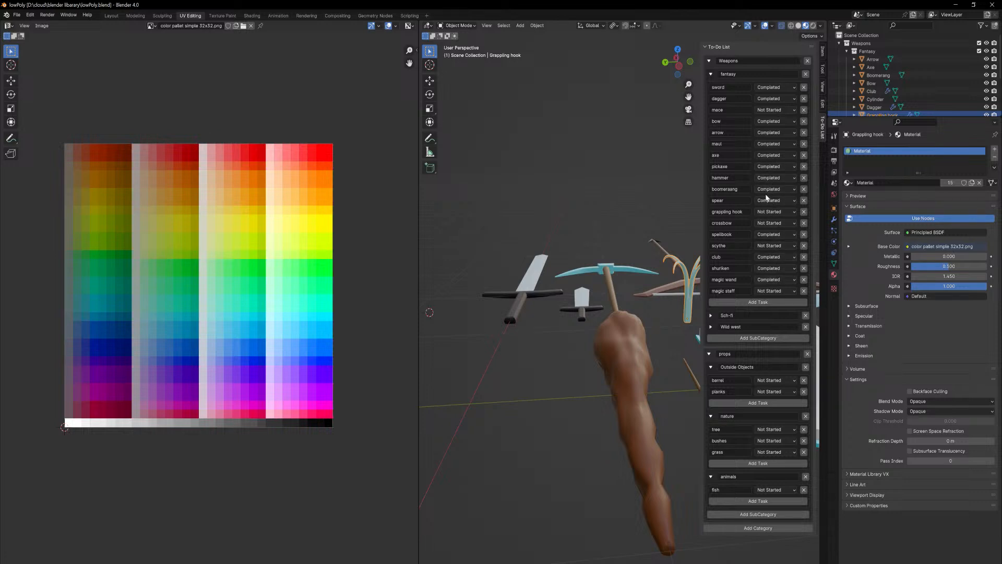
pyautogui.click(773, 211)
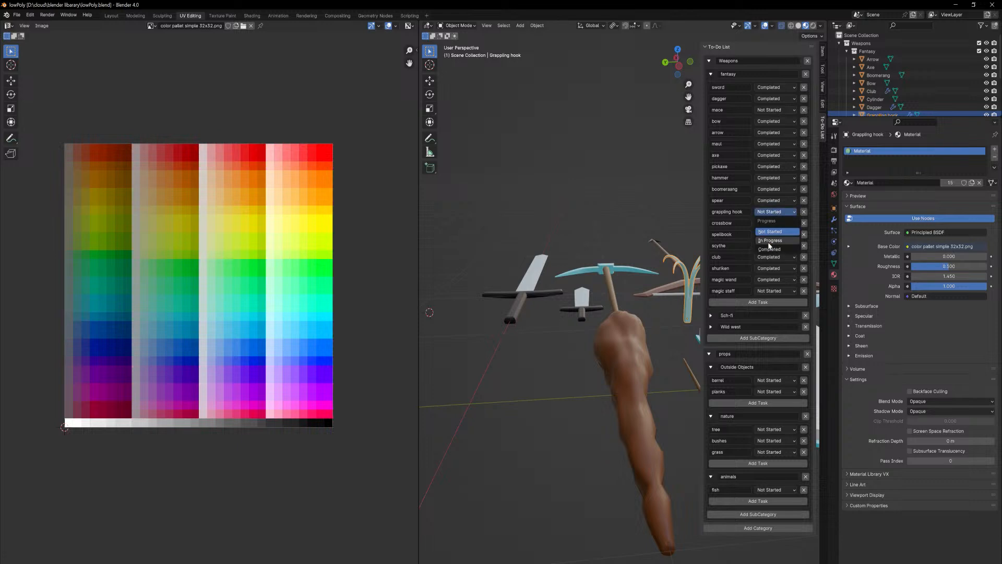
pyautogui.click(771, 249)
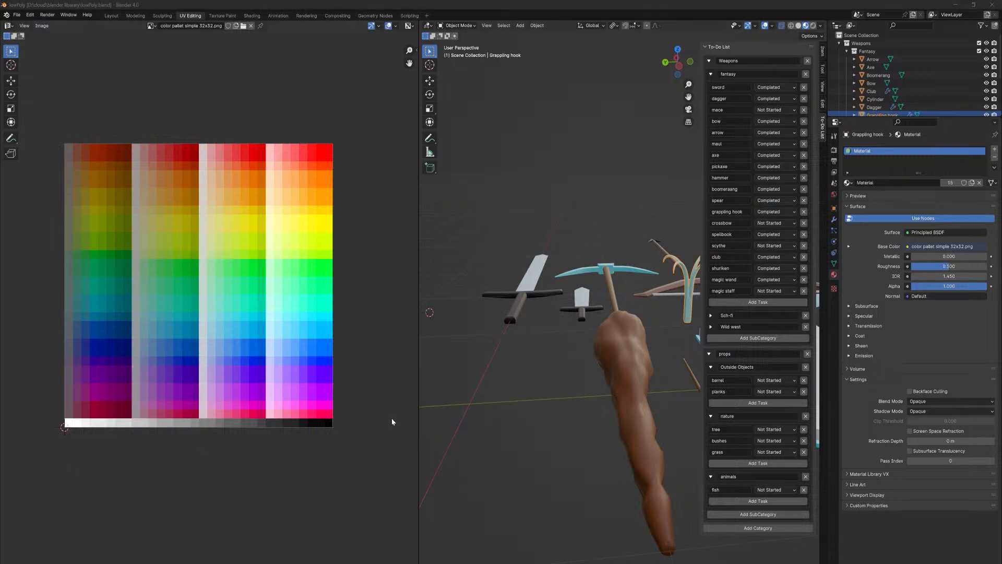
# - Switch to the Layout workspace and display the to-do list beside the weapons
pyautogui.scroll(-6, 484, 364)
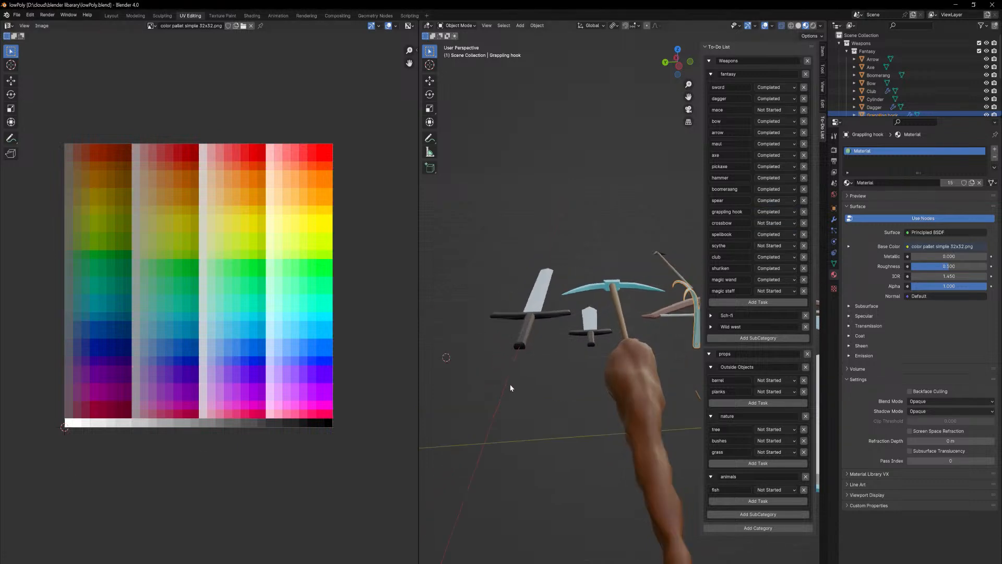
pyautogui.click(111, 15)
pyautogui.moveTo(539, 362); pyautogui.dragTo(517, 245, button='middle')
pyautogui.click(824, 128)
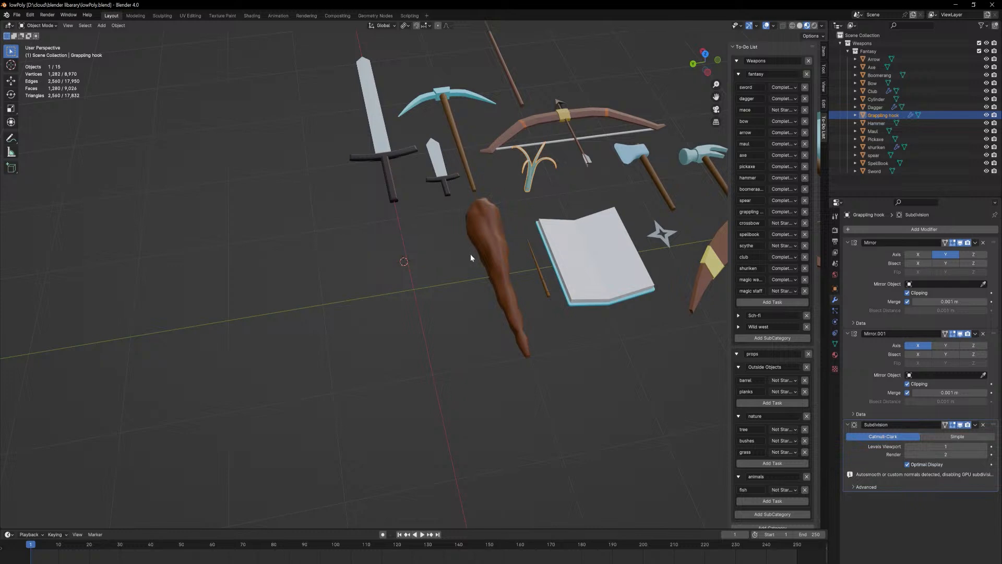
pyautogui.moveTo(471, 257); pyautogui.dragTo(470, 253, button='middle')
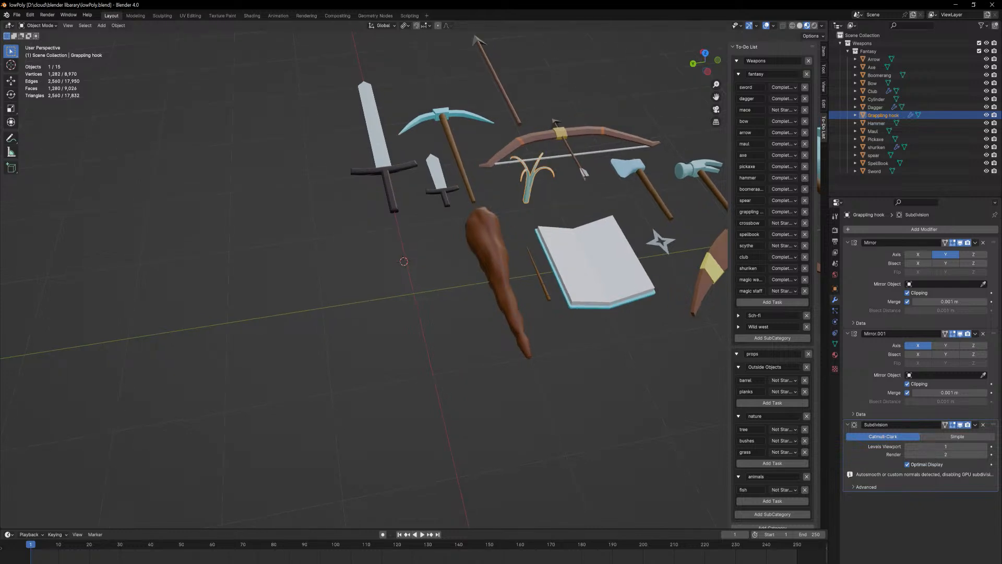
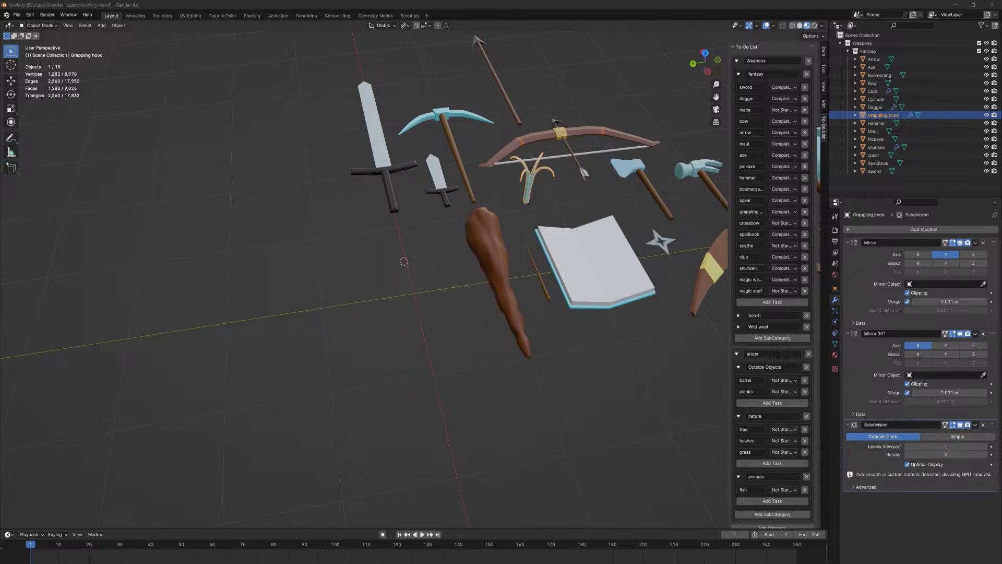
# - View the mace image results in the browser, then shrink its window and move it off this screen
pyautogui.moveTo(0, 417); pyautogui.dragTo(492, 3)
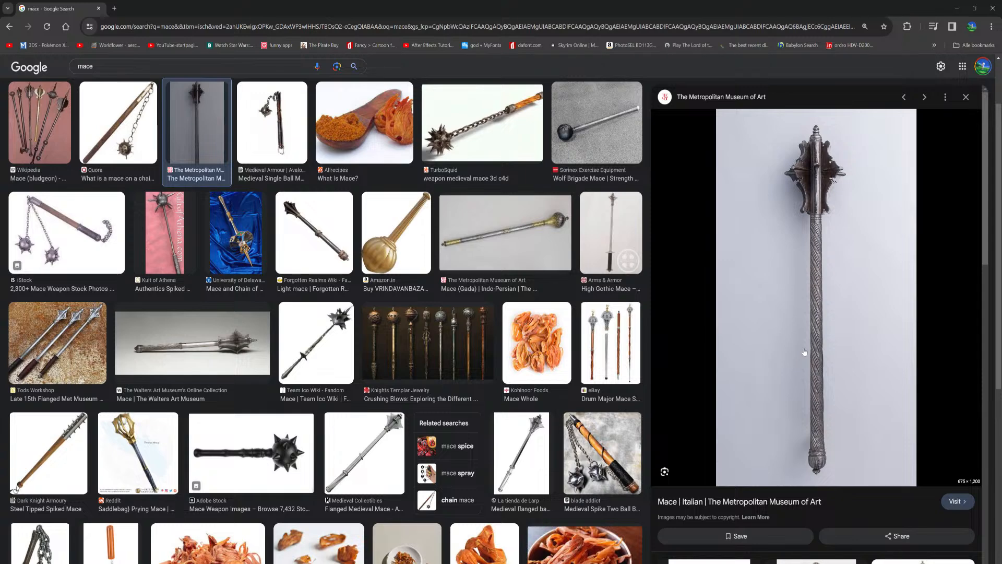
pyautogui.doubleClick(218, 7)
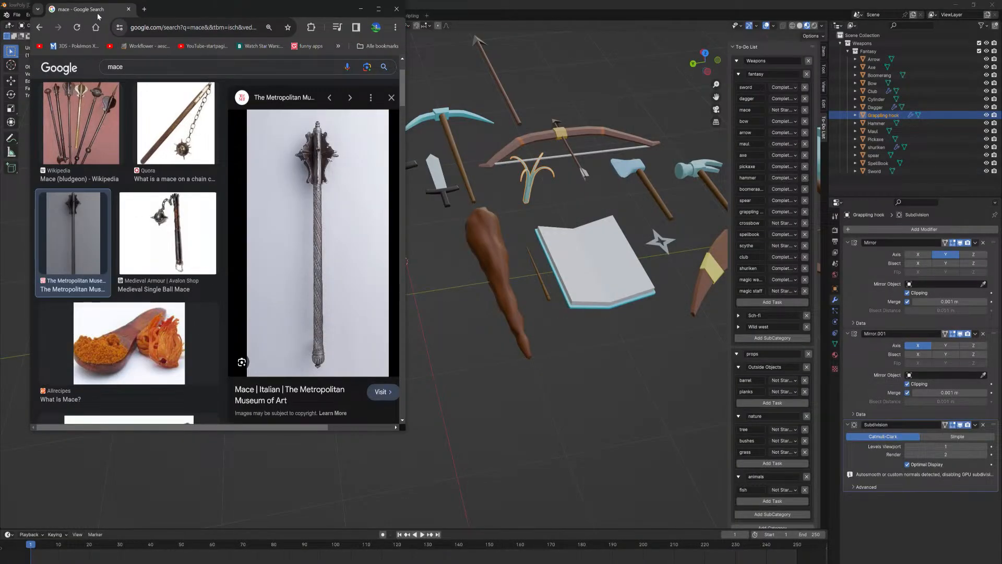
pyautogui.moveTo(98, 17); pyautogui.dragTo(0, 31)
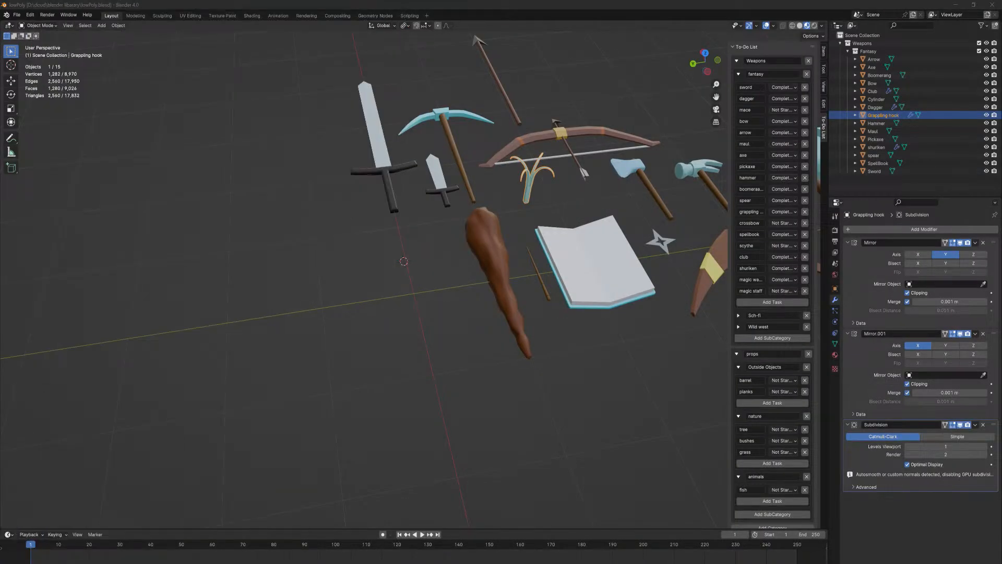
# - Add a cylinder for the mace handle and rotate it 90° about X and 90° about Z
pyautogui.moveTo(466, 336); pyautogui.dragTo(452, 344, button='middle')
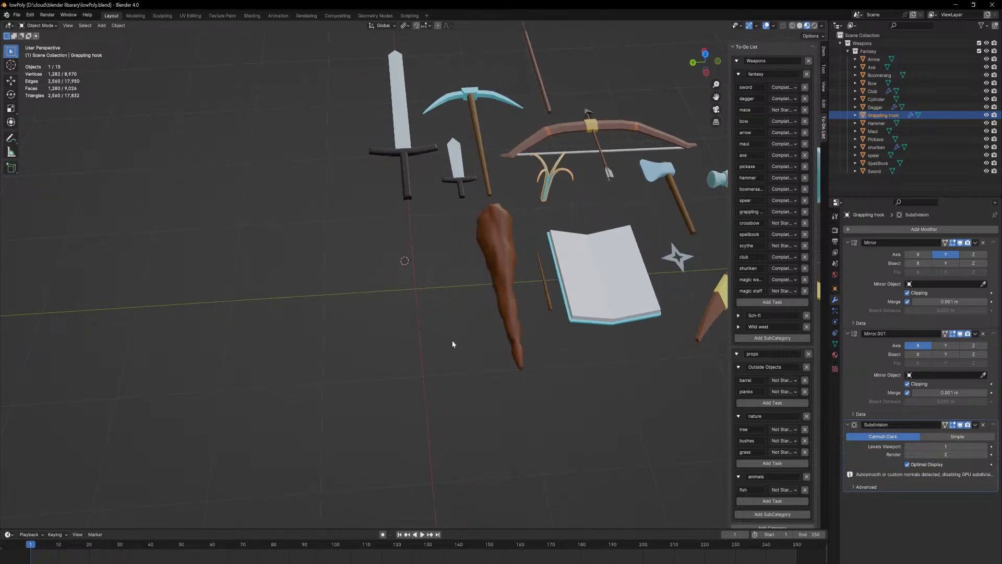
pyautogui.hotkey('shift', 'a')
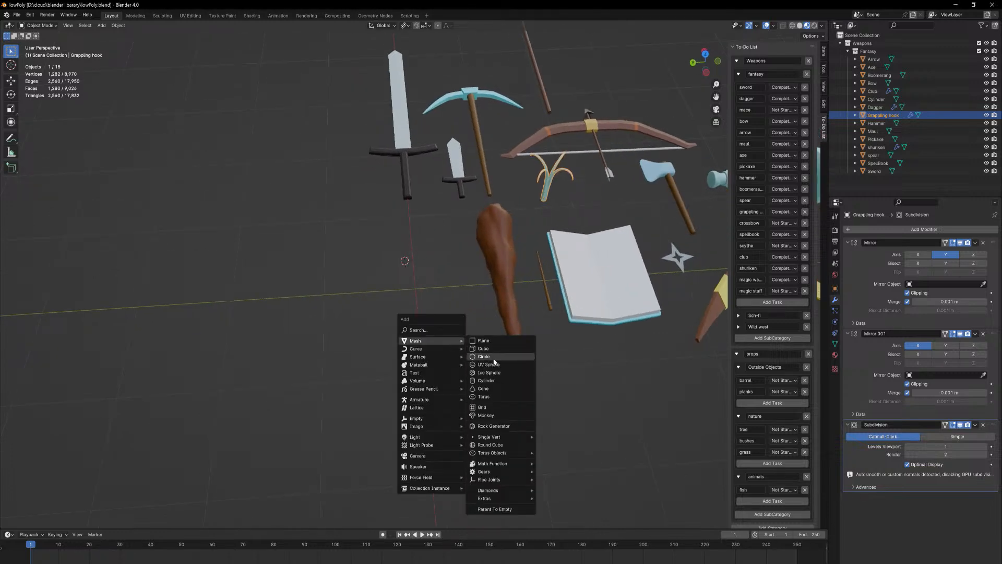
pyautogui.click(497, 380)
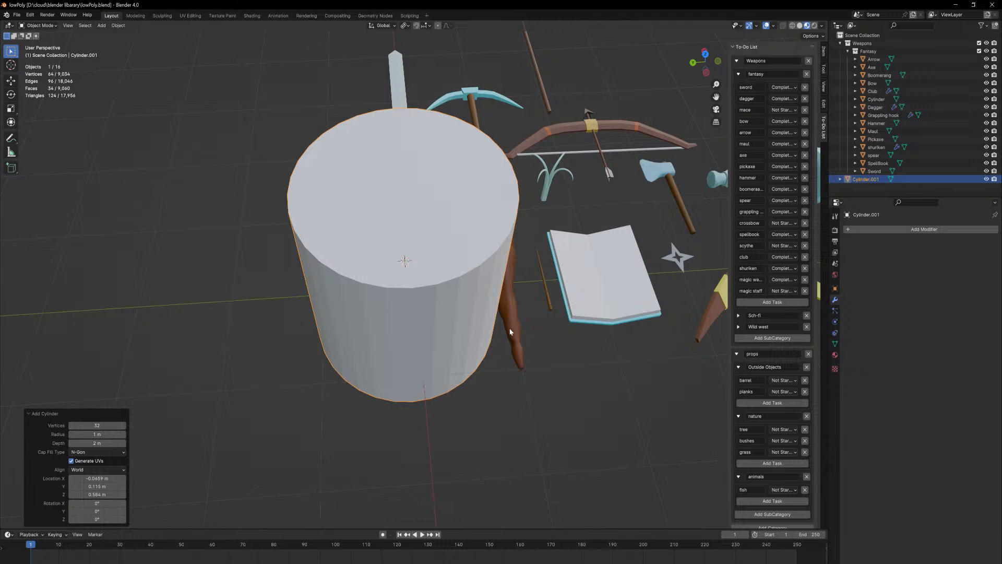
pyautogui.write('rz')
pyautogui.write('90')
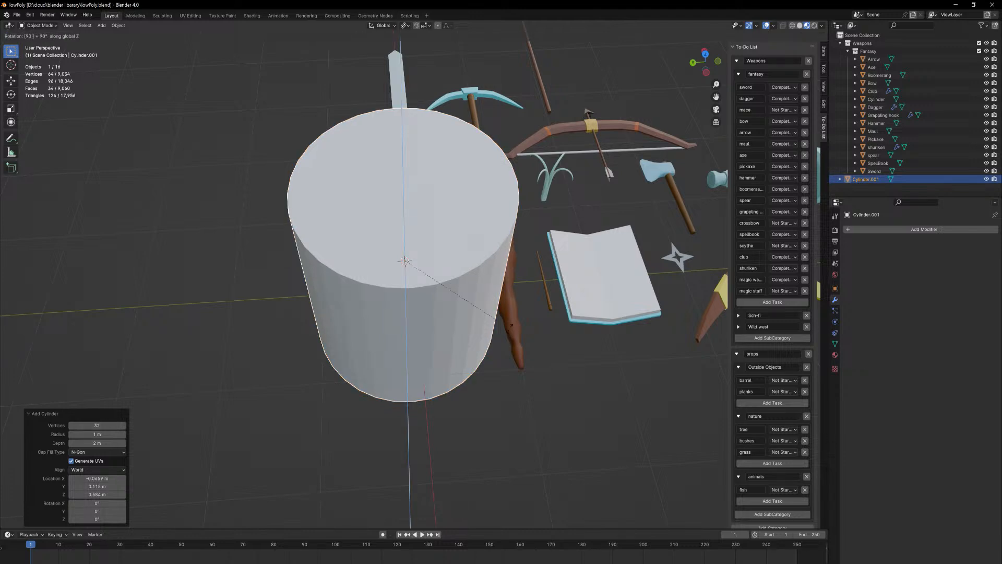
pyautogui.write('x')
pyautogui.press('Return')
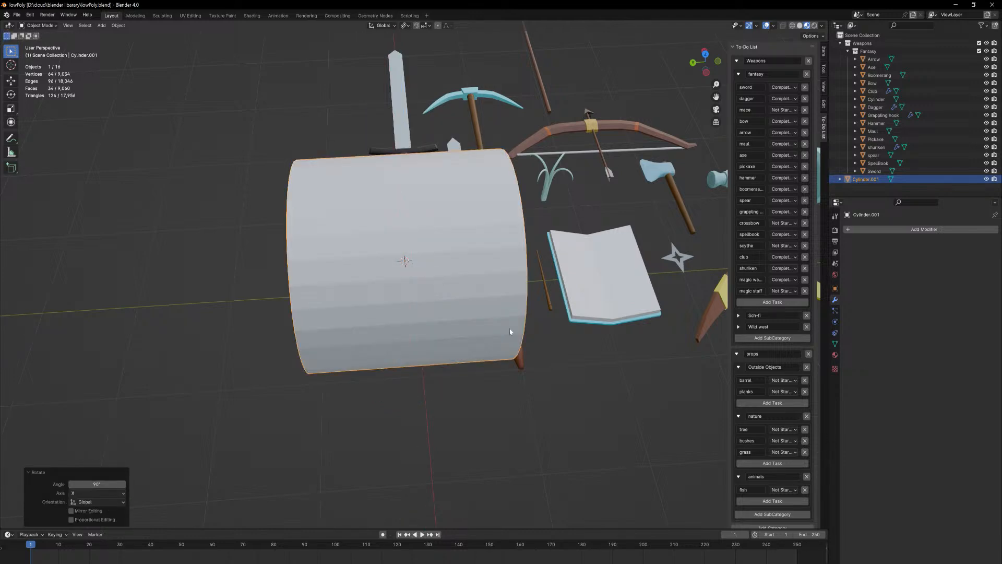
pyautogui.hotkey('ctrl', 'z')
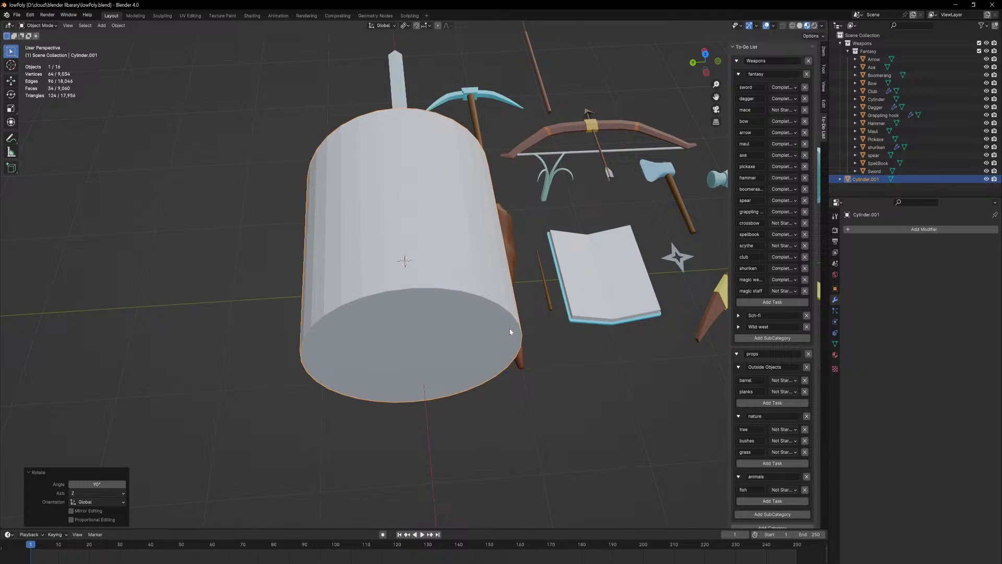
# - Scale the cylinder uniformly by 0.1 and again by about 0.356
pyautogui.write('s0.1')
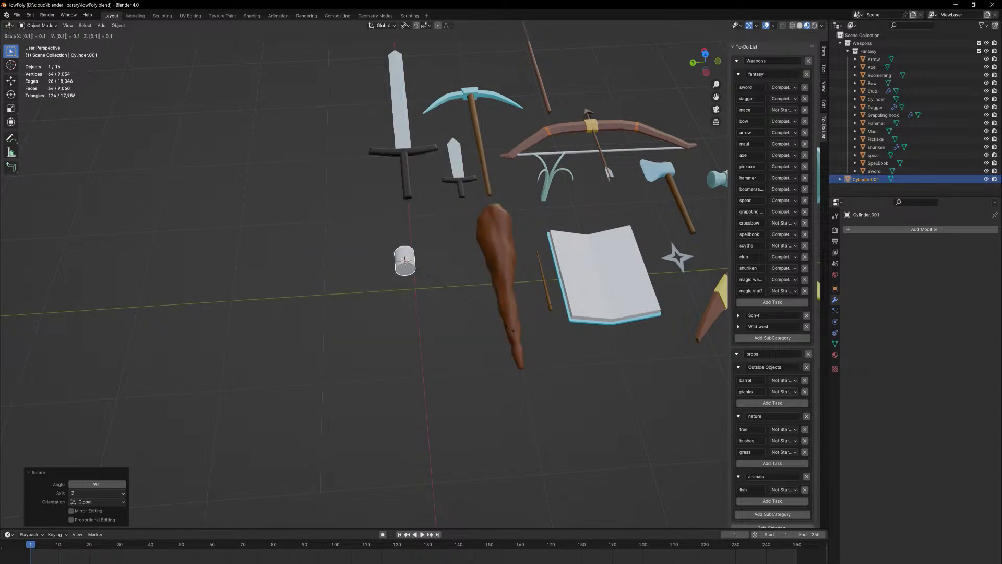
pyautogui.press('Return')
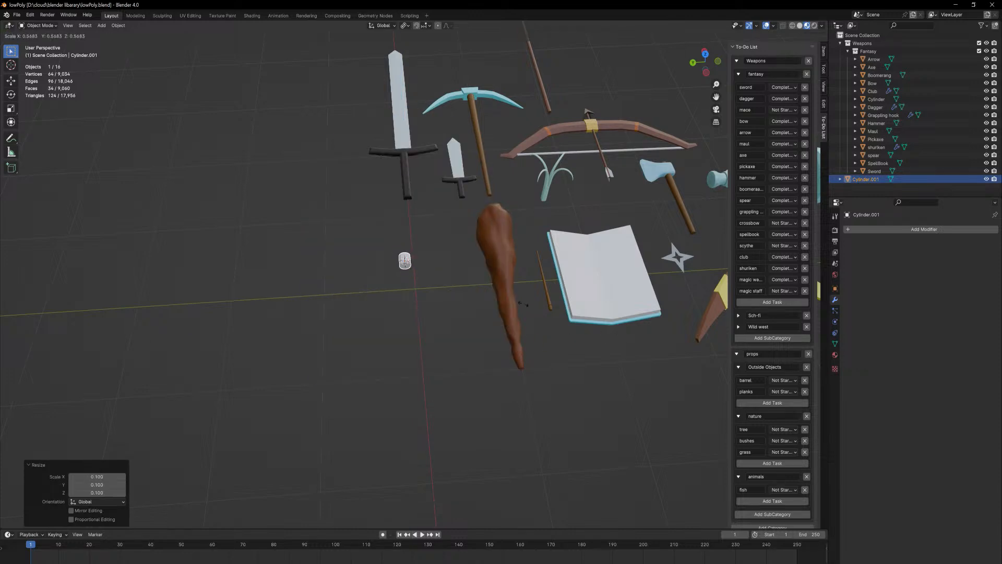
pyautogui.press('KP_Decimal')
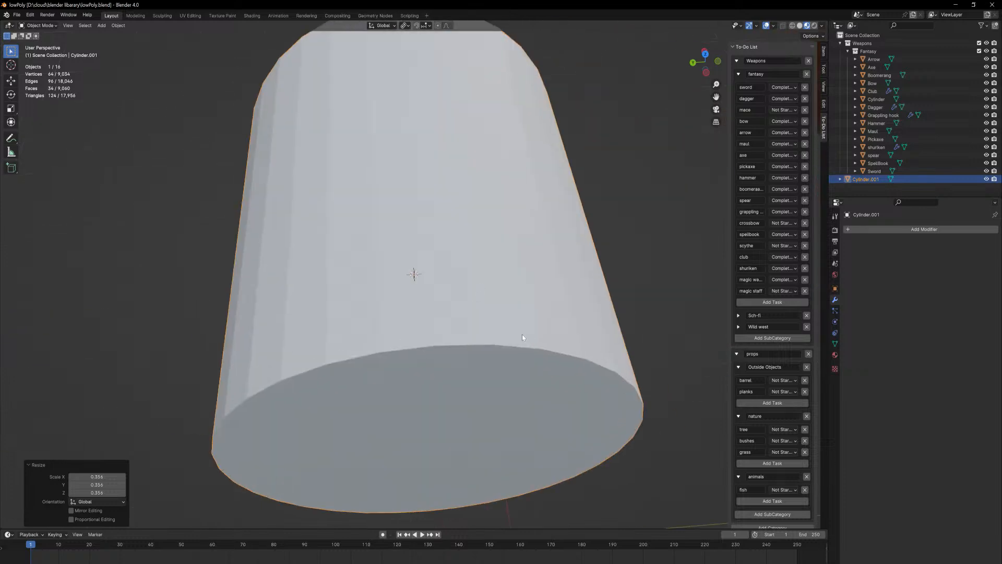
pyautogui.scroll(-5, 399, 270)
pyautogui.scroll(-2, 373, 231)
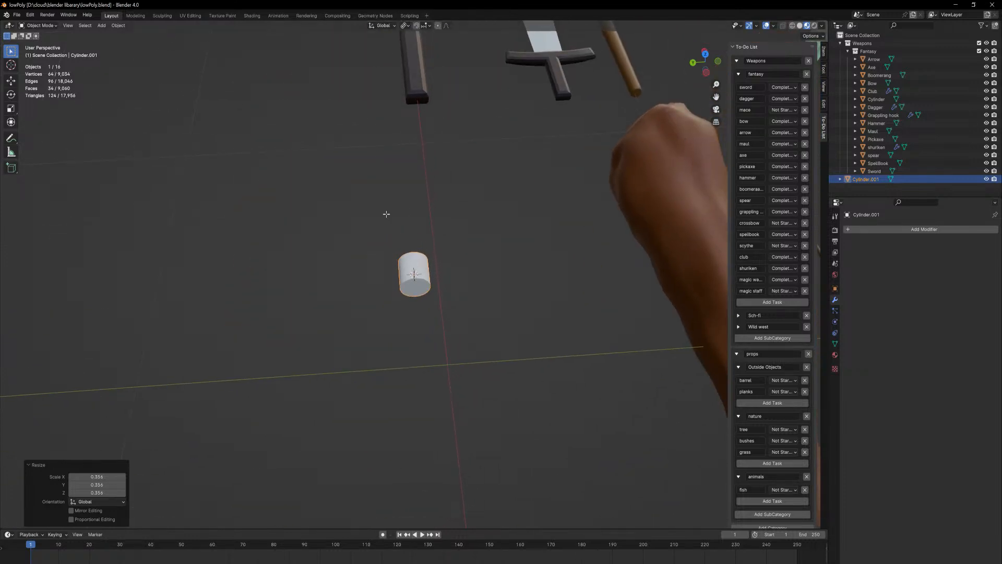
# - In Edit Mode, stretch the cylinder about 10 times along its local Z axis and scale it uniformly by about 0.479
pyautogui.press('Tab')
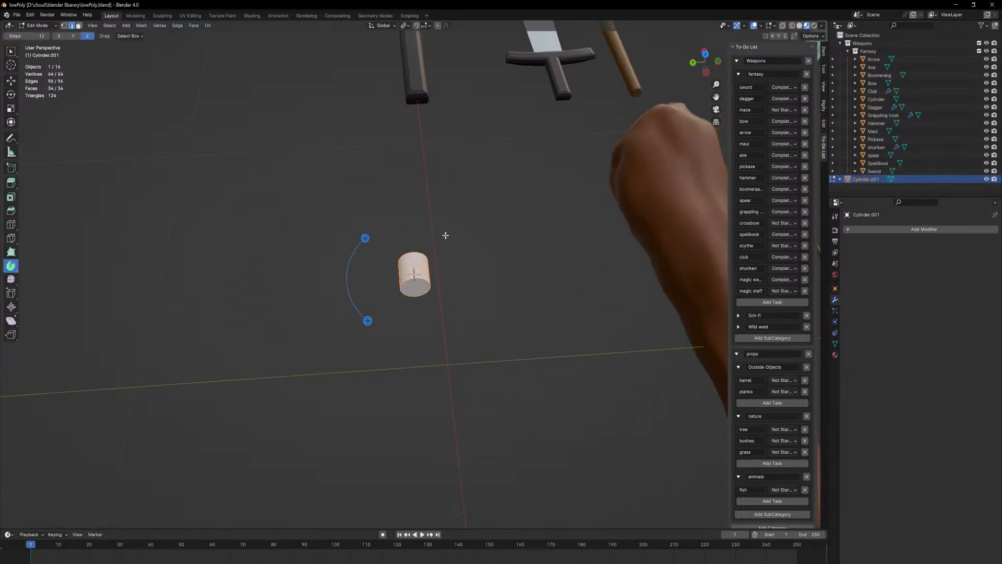
pyautogui.click(11, 52)
pyautogui.moveTo(414, 209); pyautogui.dragTo(449, 275, button='middle')
pyautogui.press('s')
pyautogui.press('z')
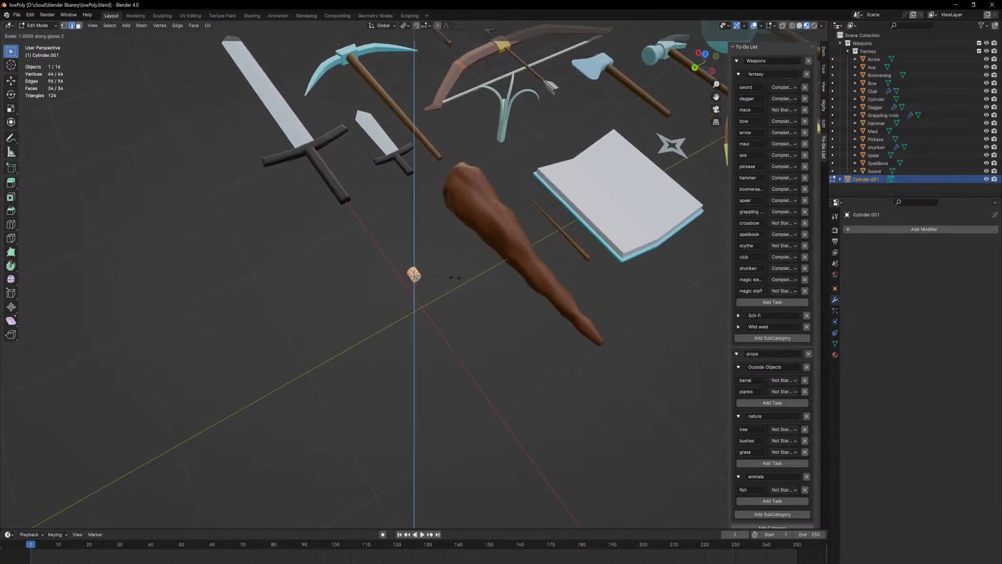
pyautogui.press('z')
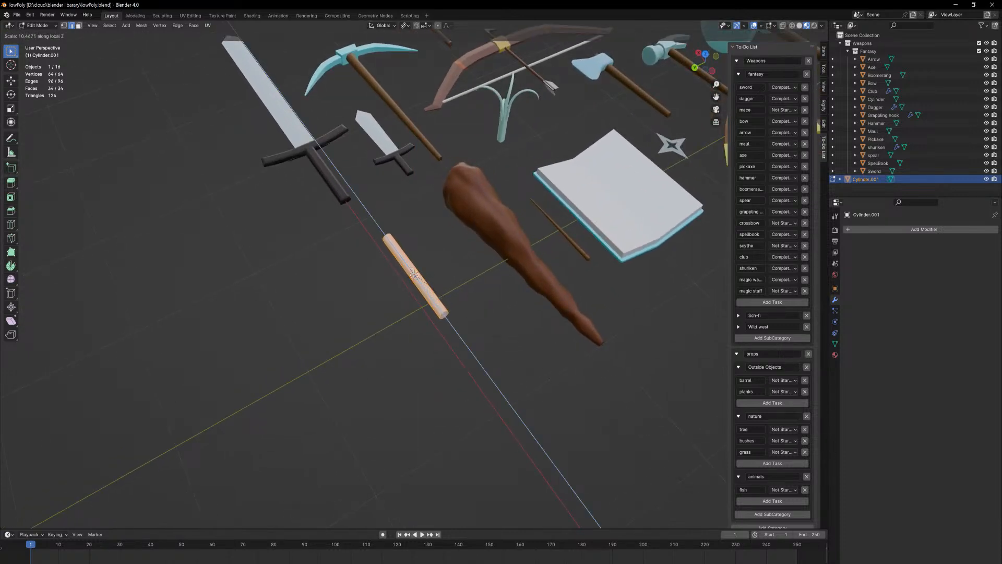
pyautogui.click(737, 4)
pyautogui.press('s')
pyautogui.click(493, 203)
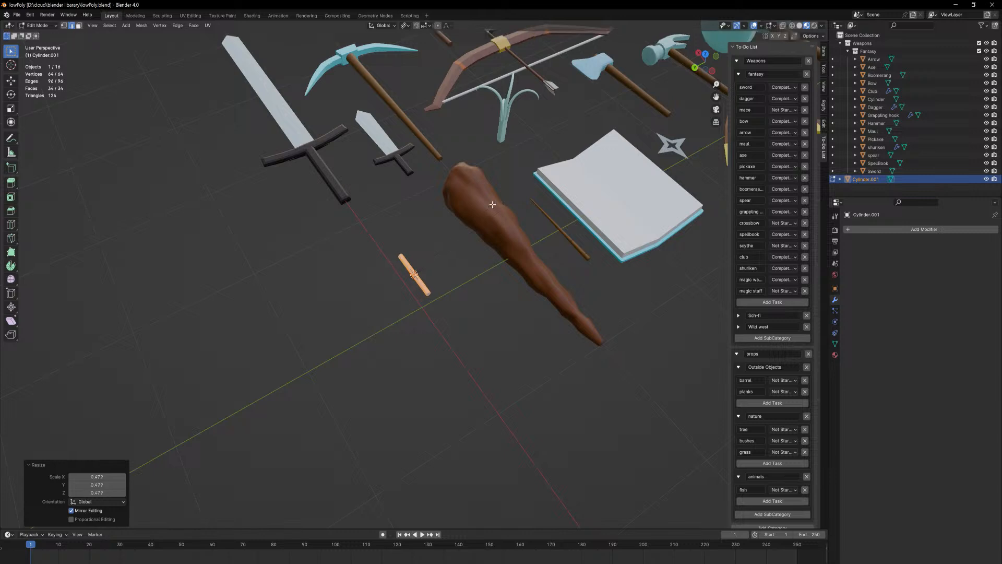
# - Lengthen the thin cylinder along its local Z axis by a factor of about 2.337
pyautogui.press('s')
pyautogui.press('z')
pyautogui.press('z')
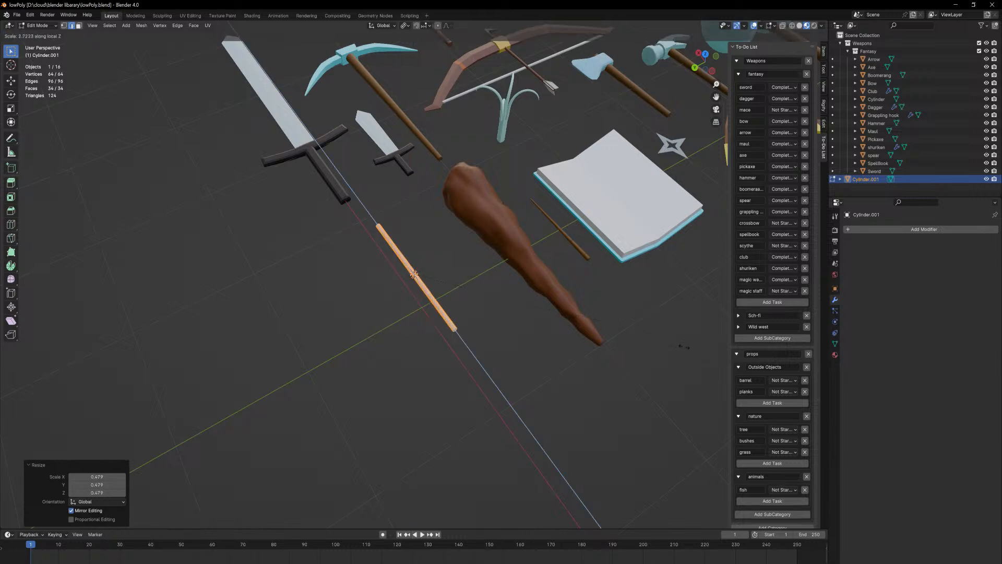
pyautogui.click(637, 322)
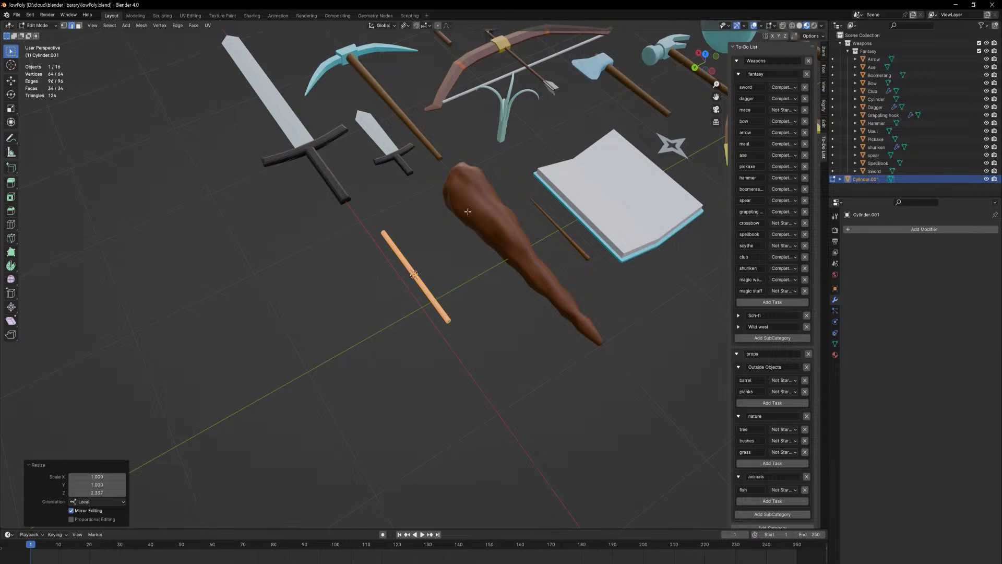
# - Return to Object Mode and enlarge the axe uniformly by a factor of about 1.407
pyautogui.moveTo(467, 211); pyautogui.dragTo(511, 277, button='middle')
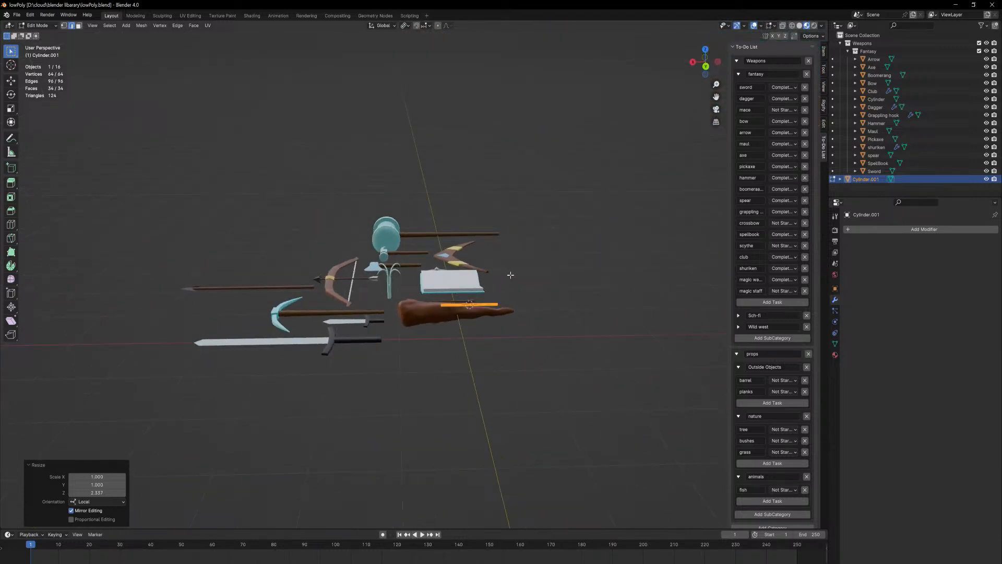
pyautogui.press('KP_7')
pyautogui.scroll(-2, 510, 275)
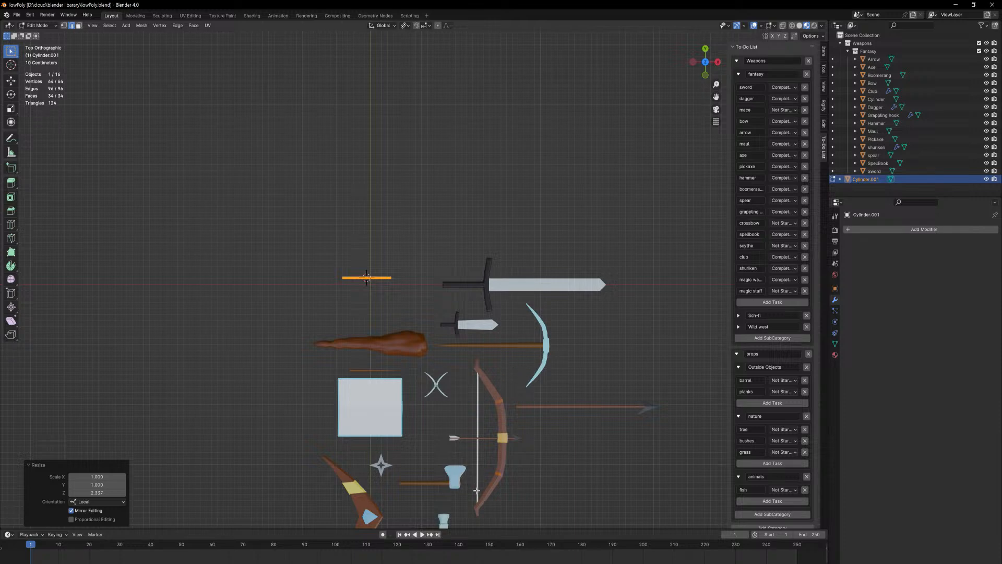
pyautogui.keyDown('shift'); pyautogui.moveTo(476, 487); pyautogui.dragTo(461, 415, button='middle'); pyautogui.keyUp('shift')
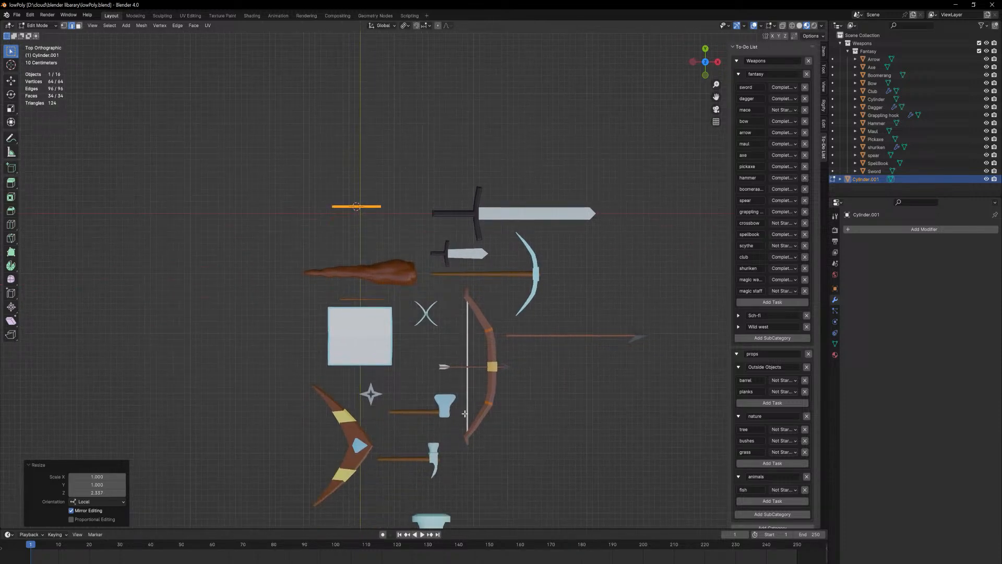
pyautogui.press('Tab')
pyautogui.click(428, 412)
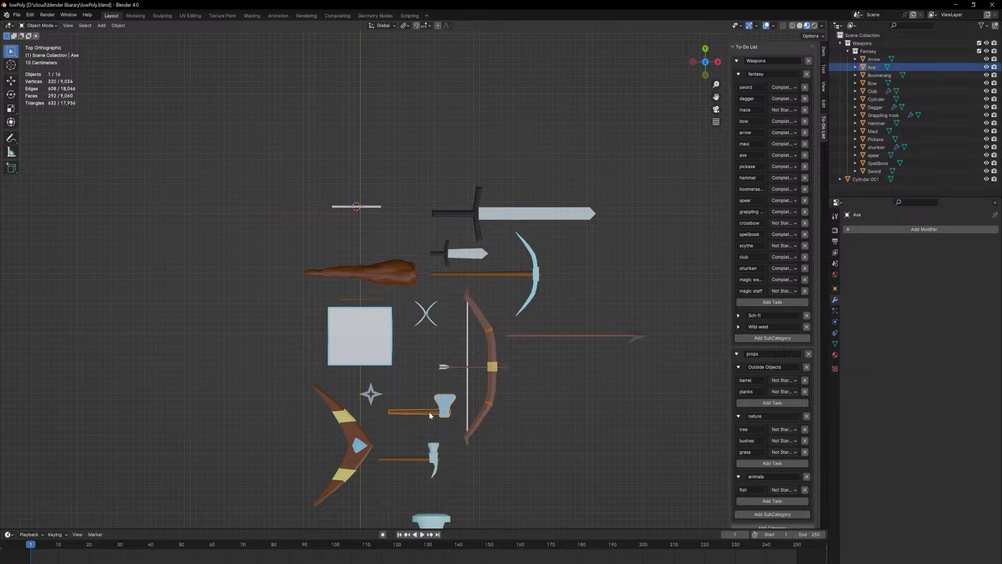
pyautogui.press('s')
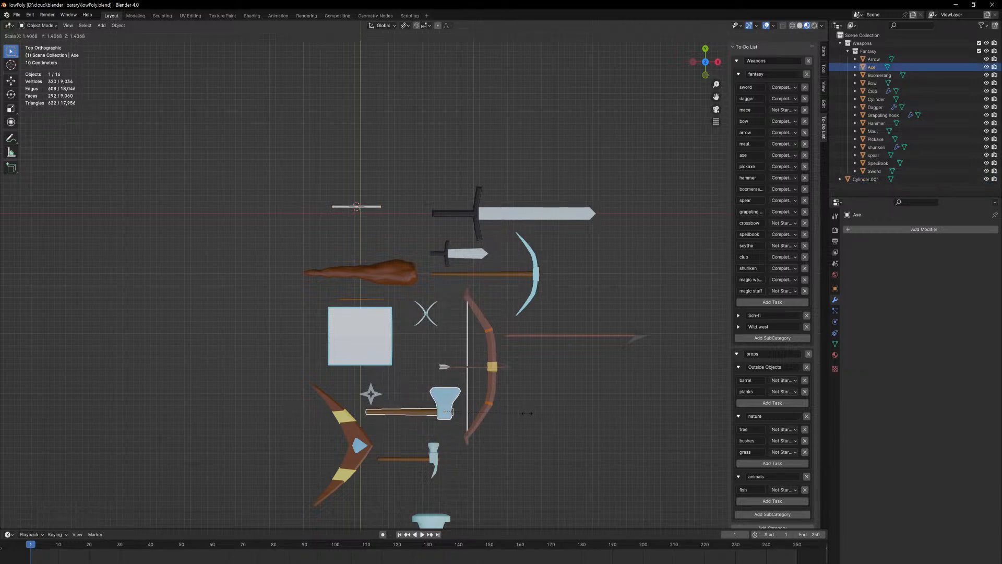
pyautogui.click(526, 413)
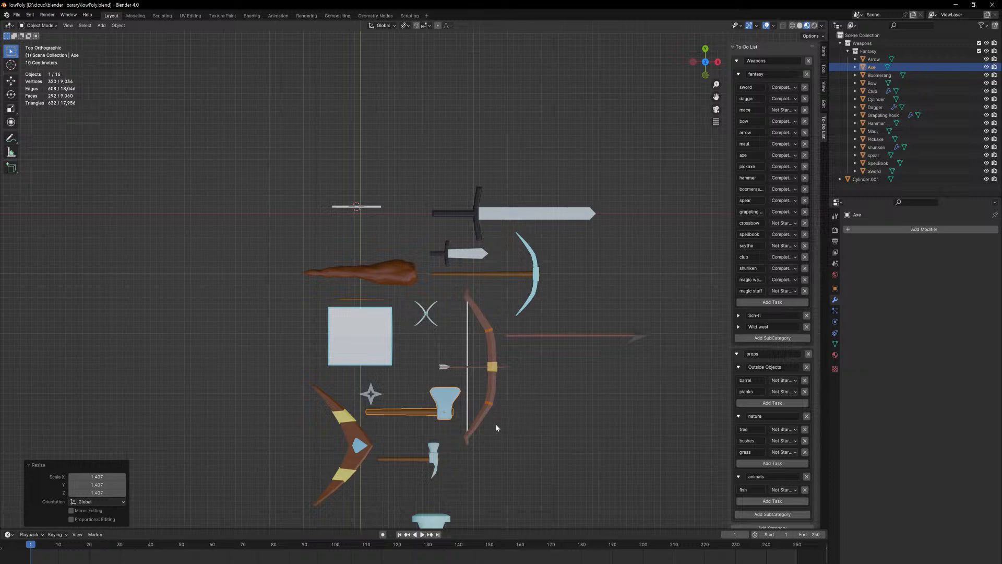
# - Select the axe's entire handle mesh in Edit Mode, leaving the axe head out of the selection
pyautogui.press('Tab')
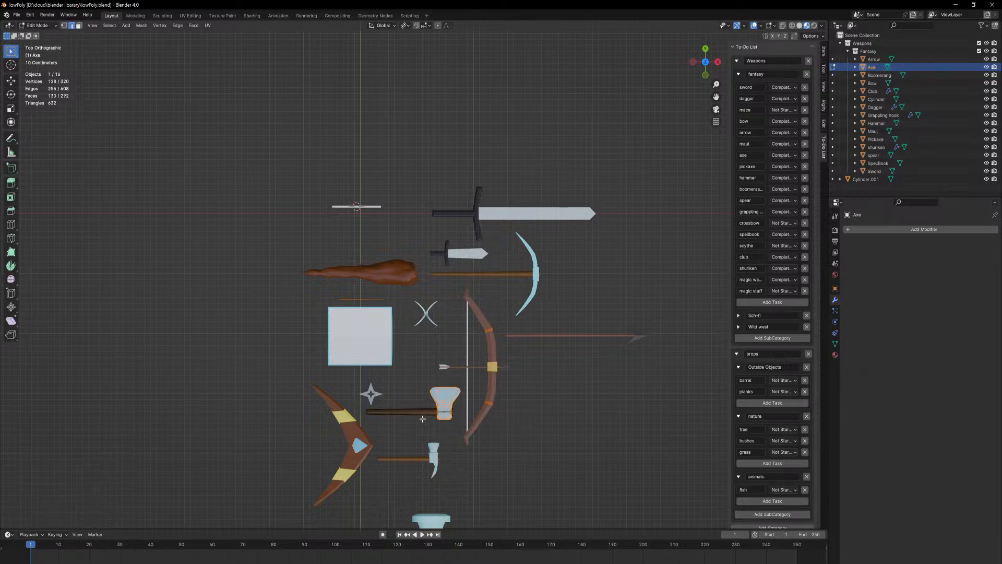
pyautogui.press('l')
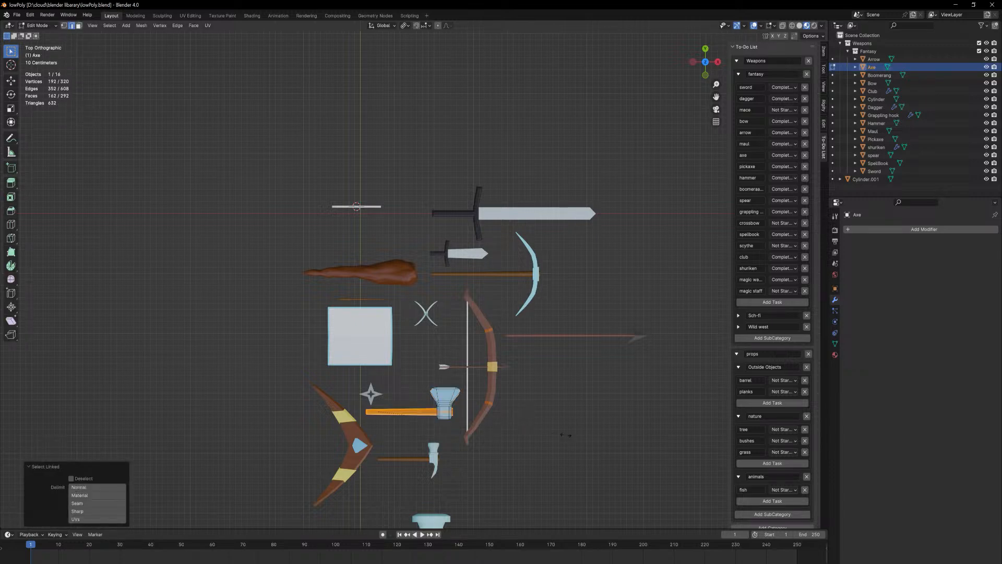
pyautogui.press('s')
pyautogui.hotkey('shift', 'z')
pyautogui.hotkey('shift', 'z')
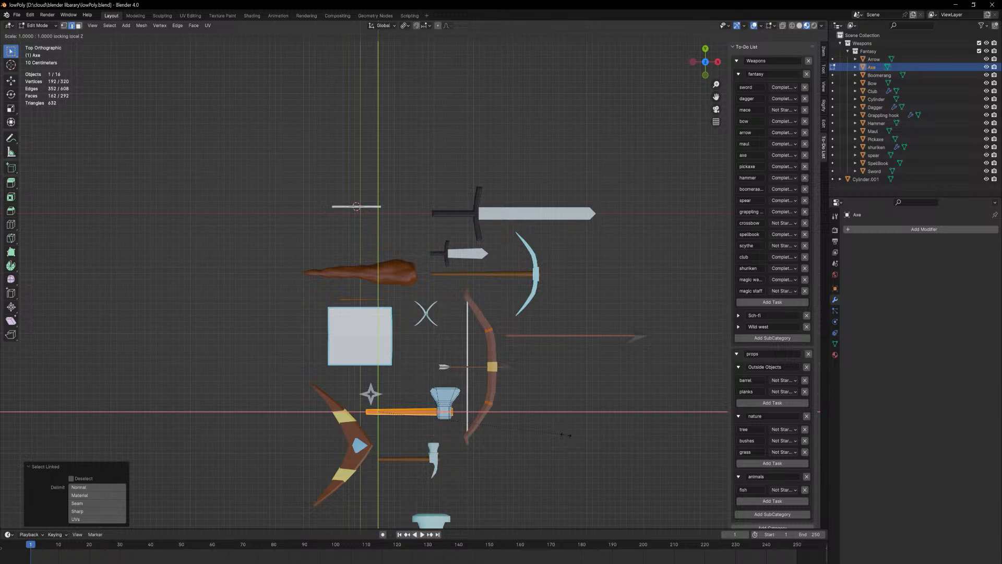
pyautogui.press('Escape')
# - Thin the axe handle by scaling it to about 0.672 on the global Y and Z axes, keeping X locked
pyautogui.moveTo(565, 454); pyautogui.dragTo(542, 372, button='middle')
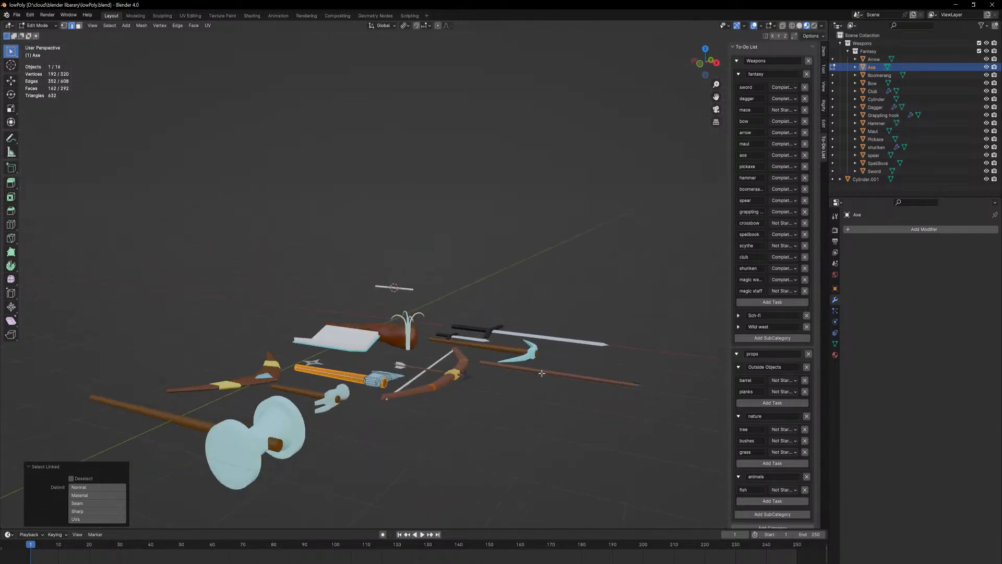
pyautogui.press('s')
pyautogui.press('z')
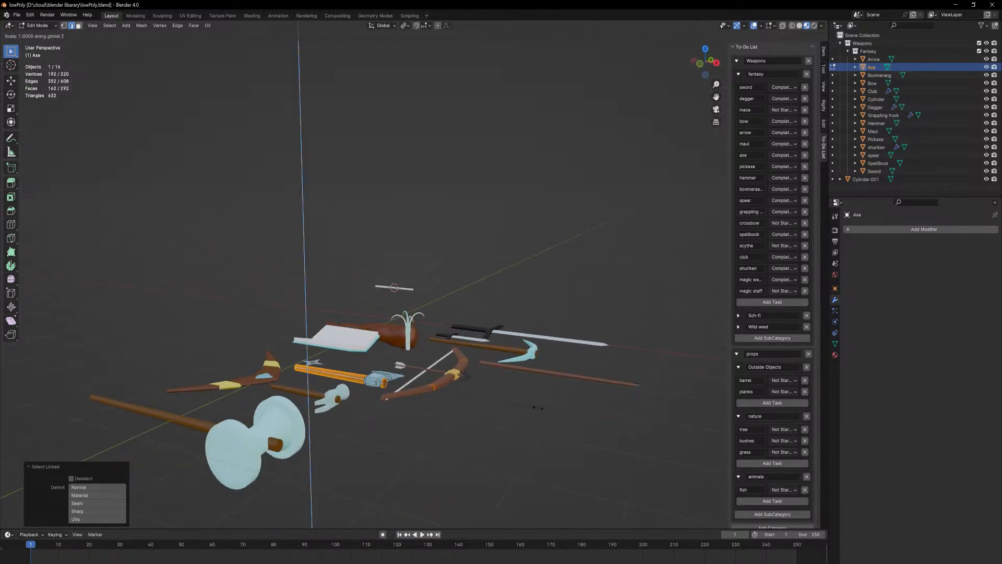
pyautogui.hotkey('shift', 'z')
pyautogui.hotkey('shift', 'y')
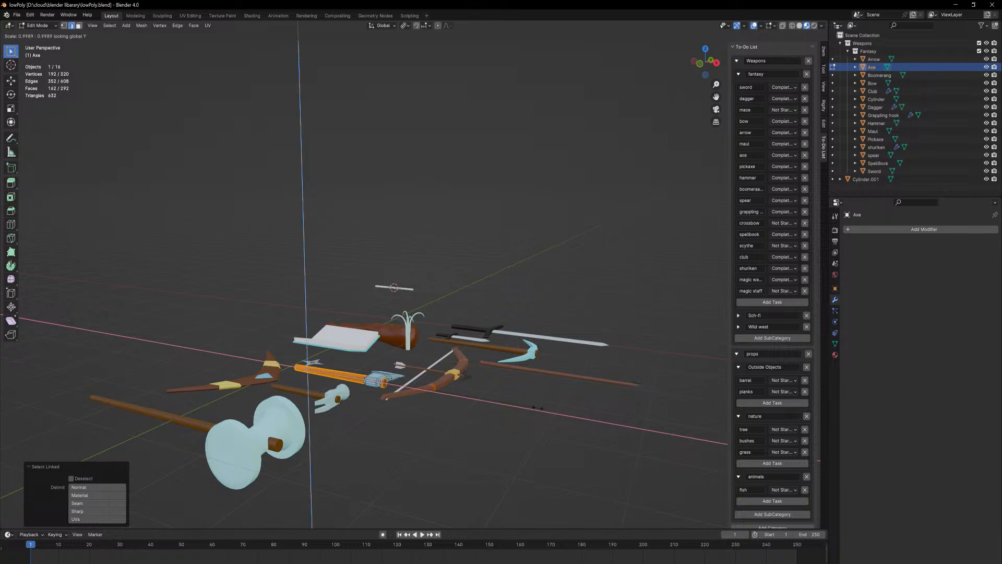
pyautogui.hotkey('shift', 'x')
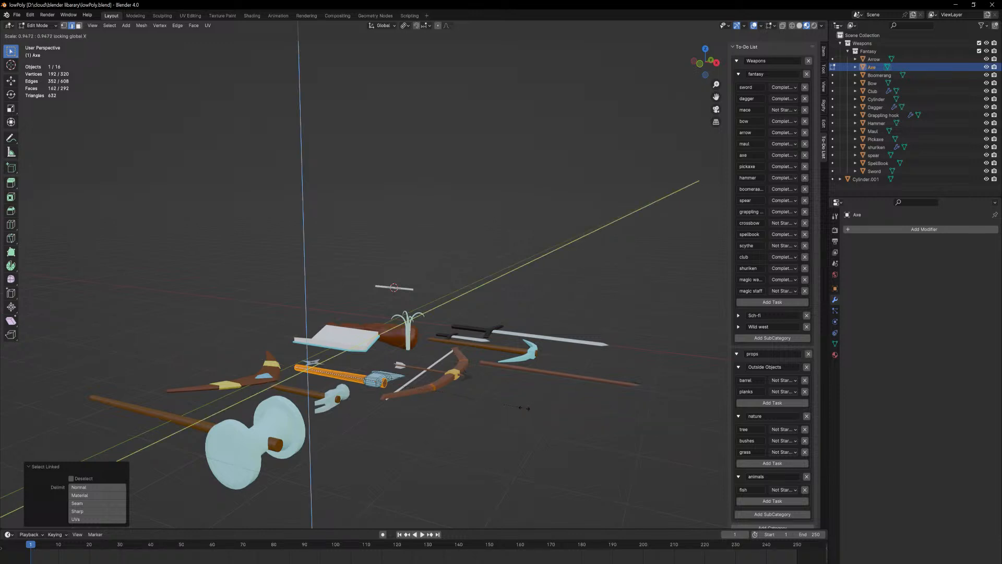
pyautogui.click(463, 393)
# - Raise the axe handle about 0.016 m along Z, then return to Object Mode and deselect everything
pyautogui.press('g')
pyautogui.press('z')
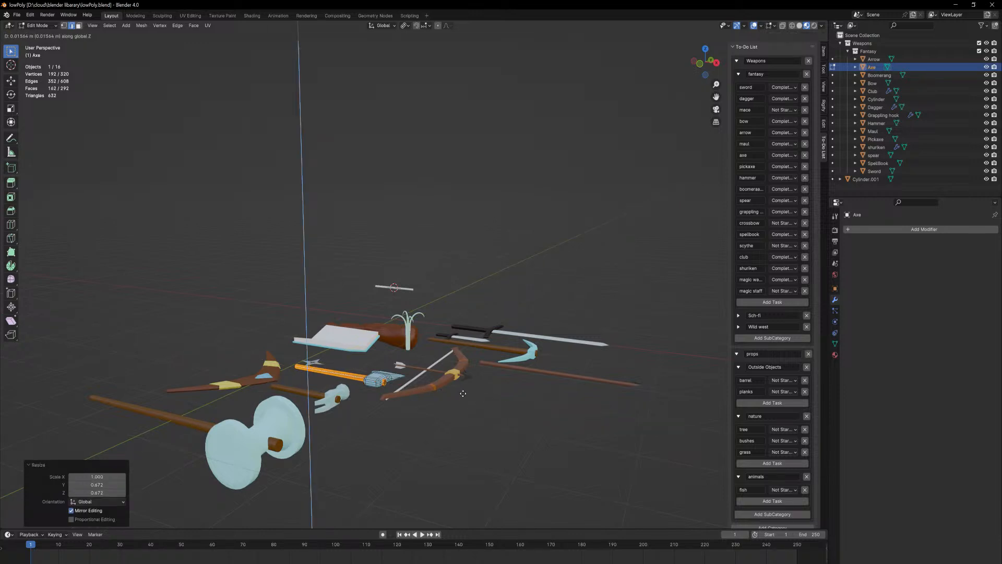
pyautogui.click(463, 394)
pyautogui.press('Tab')
pyautogui.click(509, 418)
# - Select the mace handle cylinder and lengthen it along its local Z axis by a factor of about 1.559
pyautogui.moveTo(509, 417); pyautogui.dragTo(538, 452, button='middle')
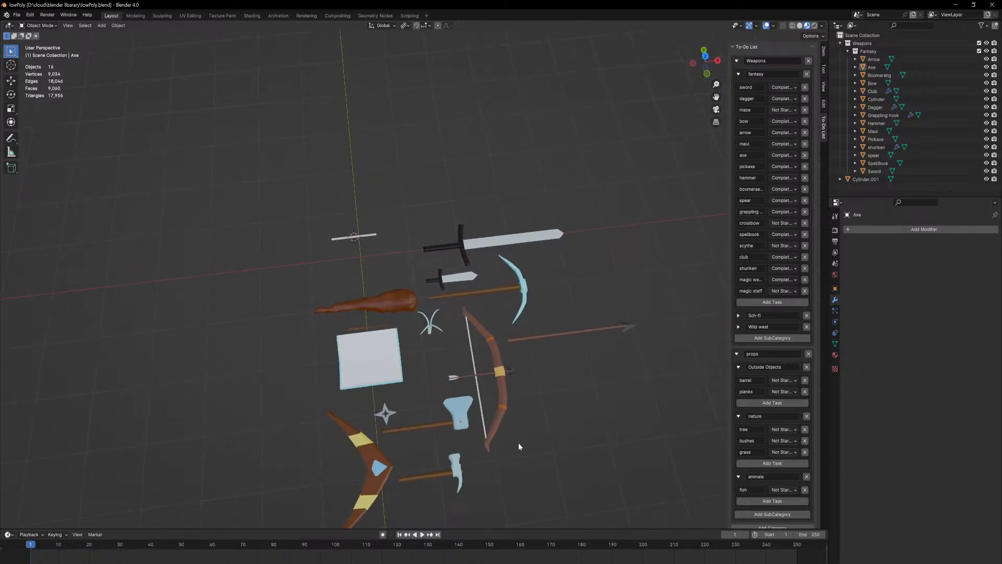
pyautogui.moveTo(514, 421); pyautogui.dragTo(573, 427, button='middle')
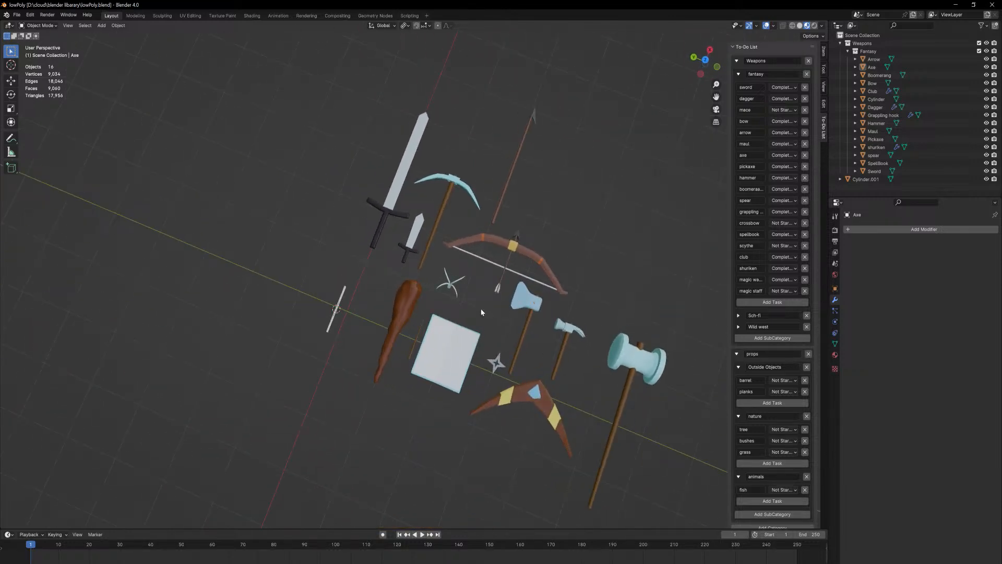
pyautogui.click(339, 305)
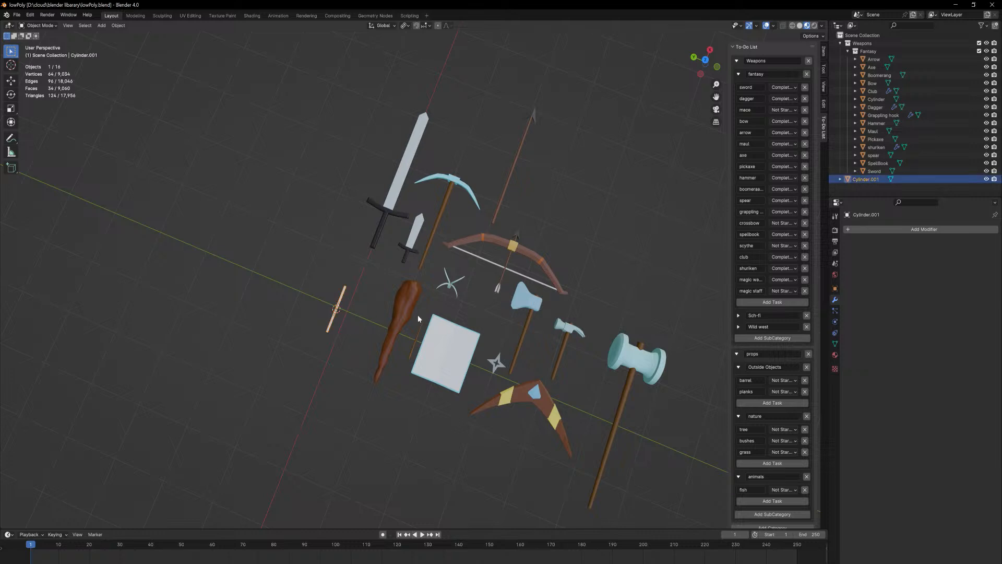
pyautogui.keyDown('shift'); pyautogui.moveTo(485, 277); pyautogui.dragTo(545, 325, button='middle'); pyautogui.keyUp('shift')
pyautogui.scroll(1, 503, 291)
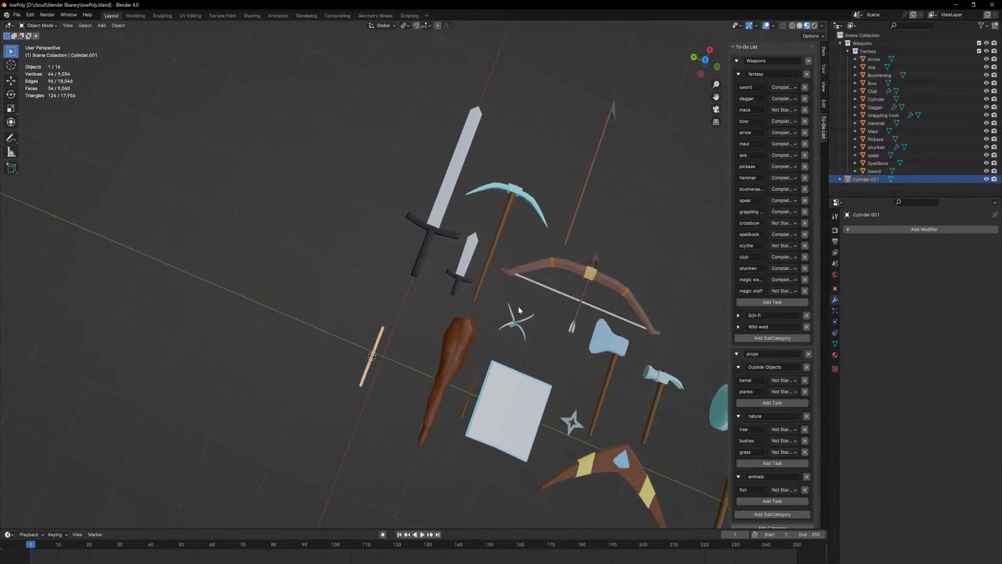
pyautogui.scroll(2, 518, 306)
pyautogui.moveTo(508, 306); pyautogui.dragTo(508, 308, button='middle')
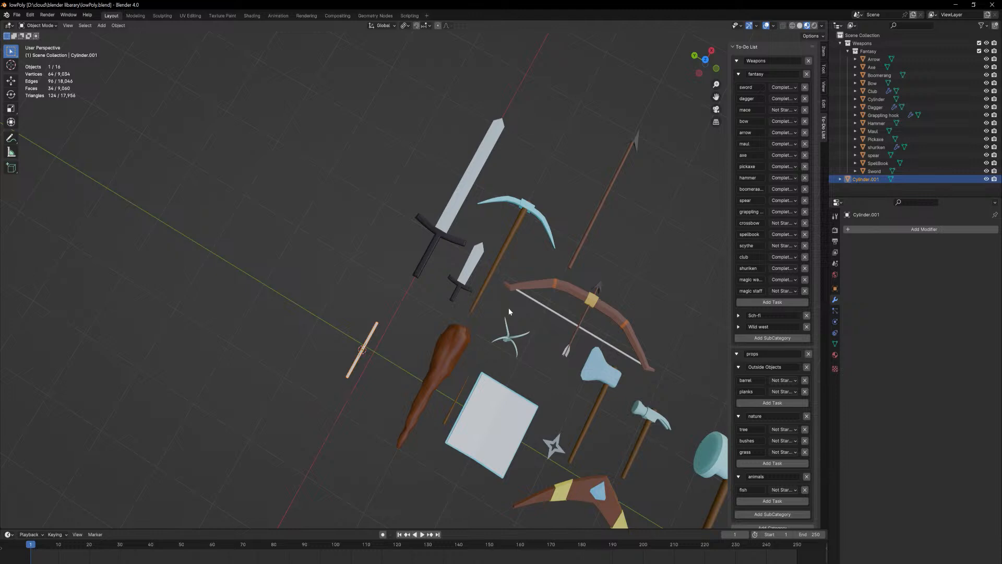
pyautogui.press('KP_7')
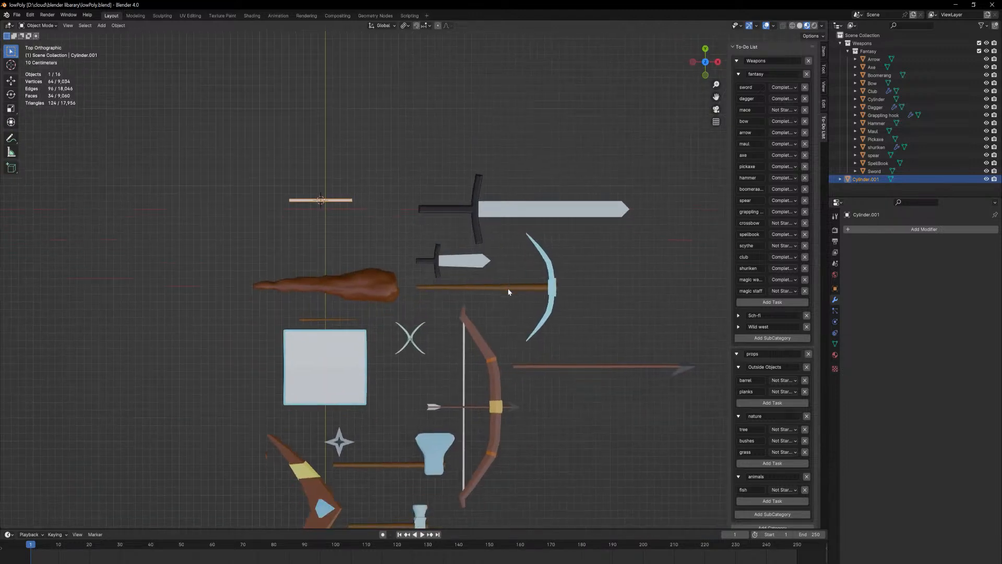
pyautogui.keyDown('shift'); pyautogui.moveTo(508, 292); pyautogui.dragTo(505, 274, button='middle'); pyautogui.keyUp('shift')
pyautogui.press('s')
pyautogui.press('z')
pyautogui.press('z')
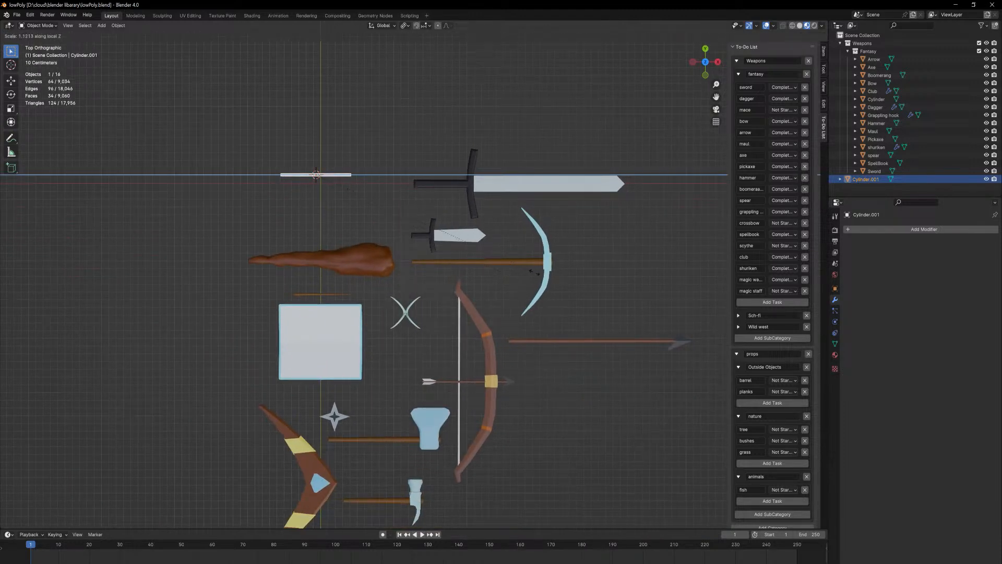
pyautogui.click(637, 266)
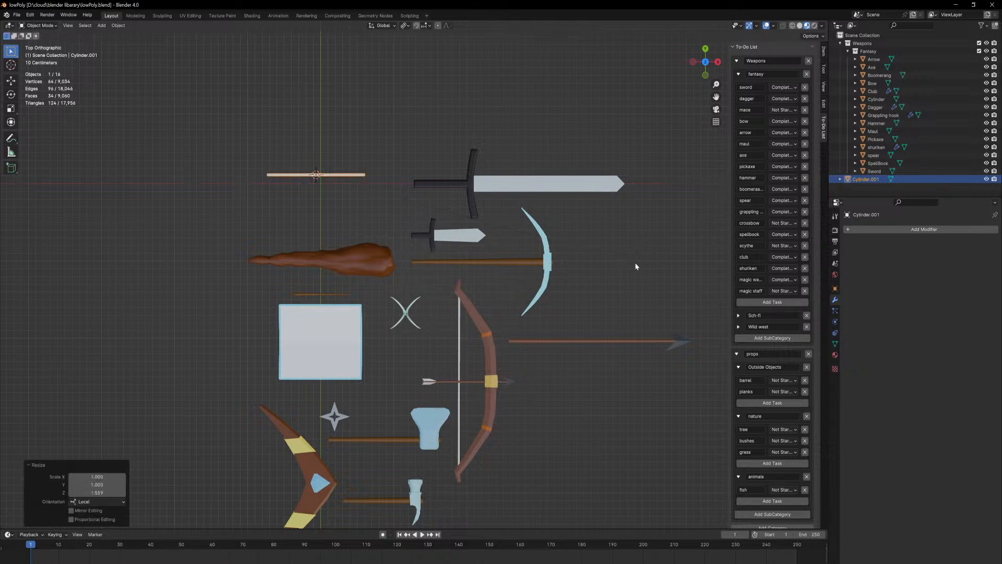
# - Enlarge the mace handle uniformly by about 1.066 and shorten it along its local Z axis to about 0.769
pyautogui.press('s')
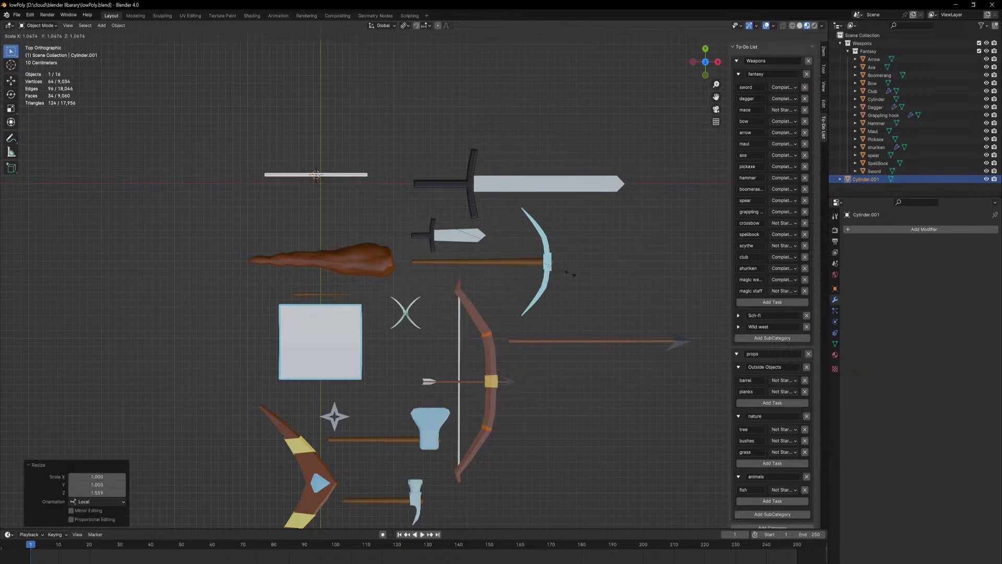
pyautogui.click(575, 272)
pyautogui.moveTo(402, 264); pyautogui.dragTo(453, 264, button='middle')
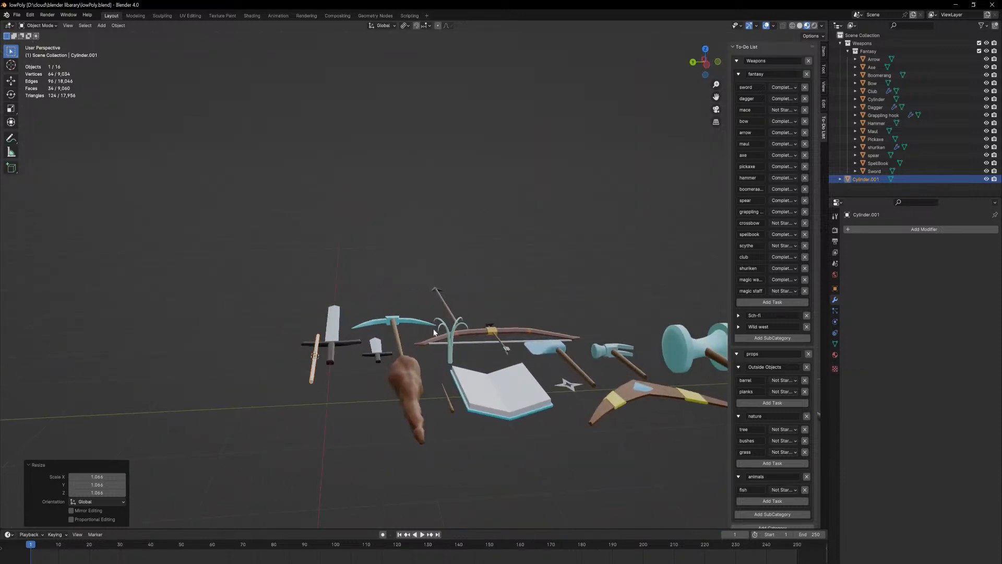
pyautogui.press('s')
pyautogui.press('z')
pyautogui.press('z')
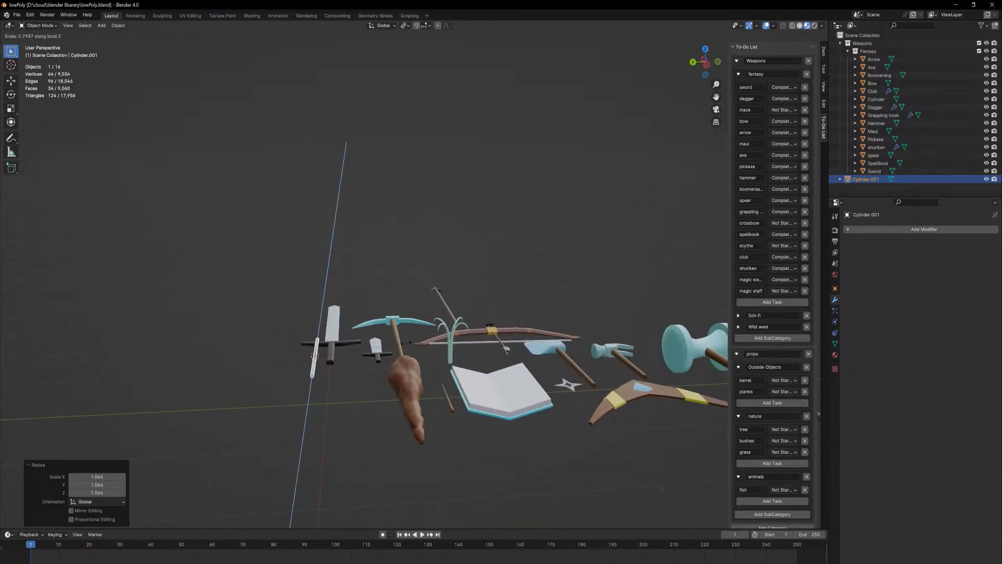
pyautogui.click(410, 340)
# - Enlarge the mace handle uniformly by a factor of about 1.446, checking it against the other weapons from above
pyautogui.press('KP_7')
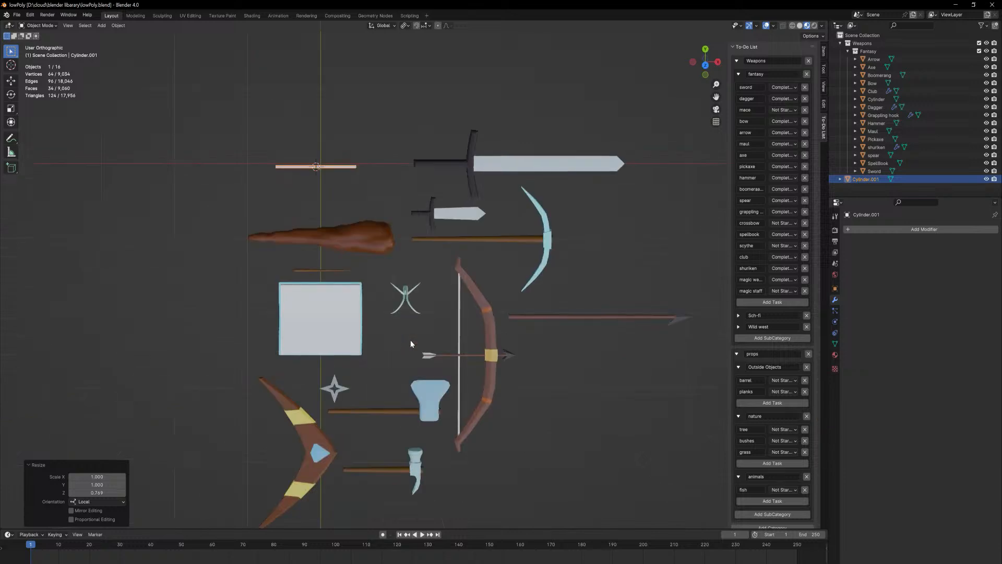
pyautogui.press('s')
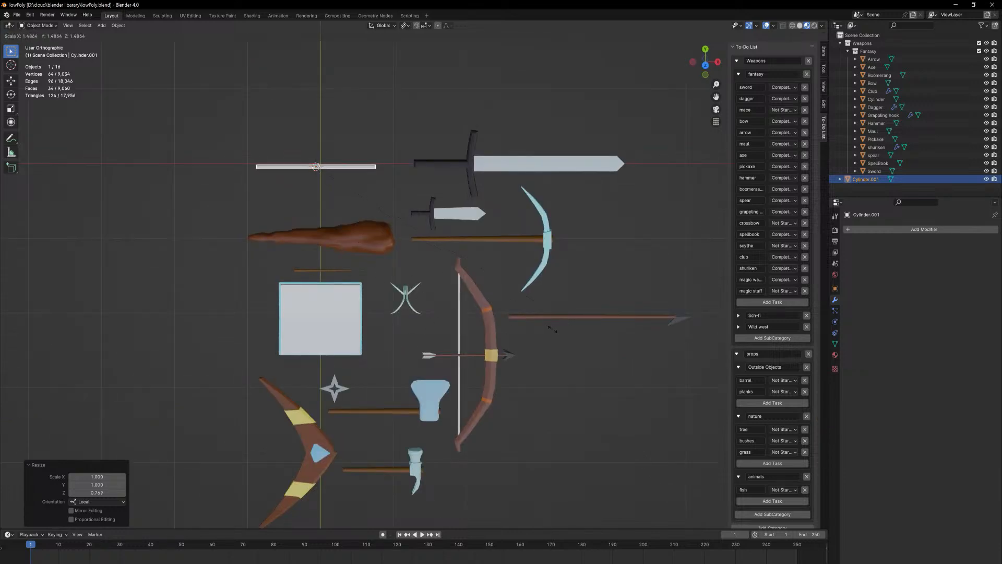
pyautogui.click(537, 334)
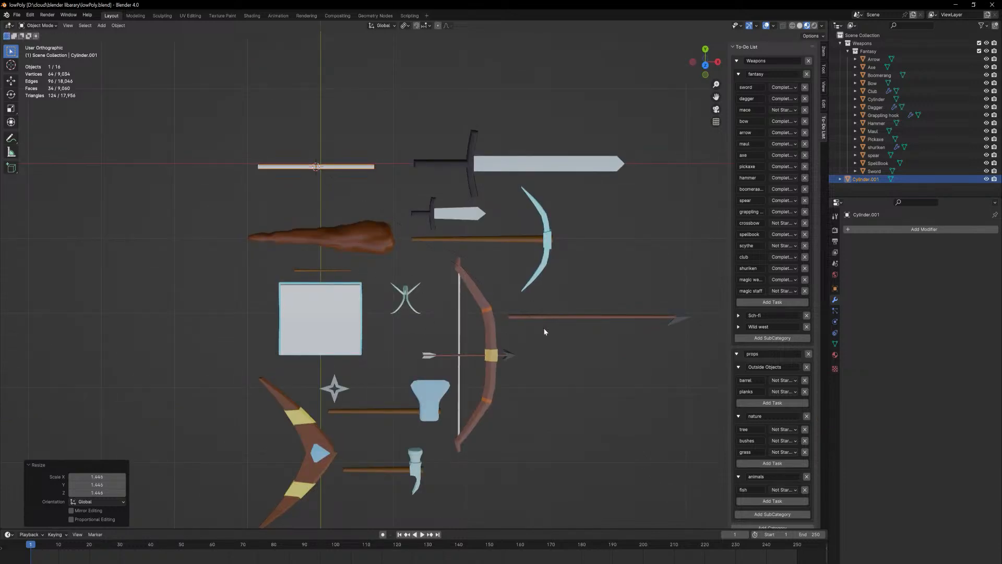
# - In Edit Mode with face selection, select the circular cap on the mace handle's end farthest from the sword
pyautogui.keyDown('shift'); pyautogui.moveTo(334, 309); pyautogui.dragTo(445, 332, button='middle'); pyautogui.keyUp('shift')
pyautogui.press('KP_5')
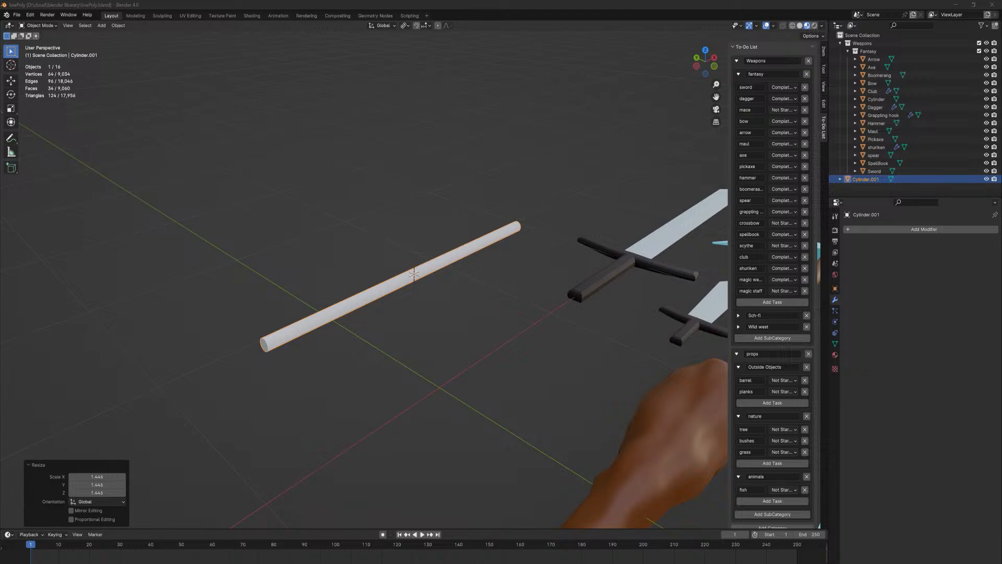
pyautogui.moveTo(286, 322); pyautogui.dragTo(365, 311, button='middle')
pyautogui.press('Tab')
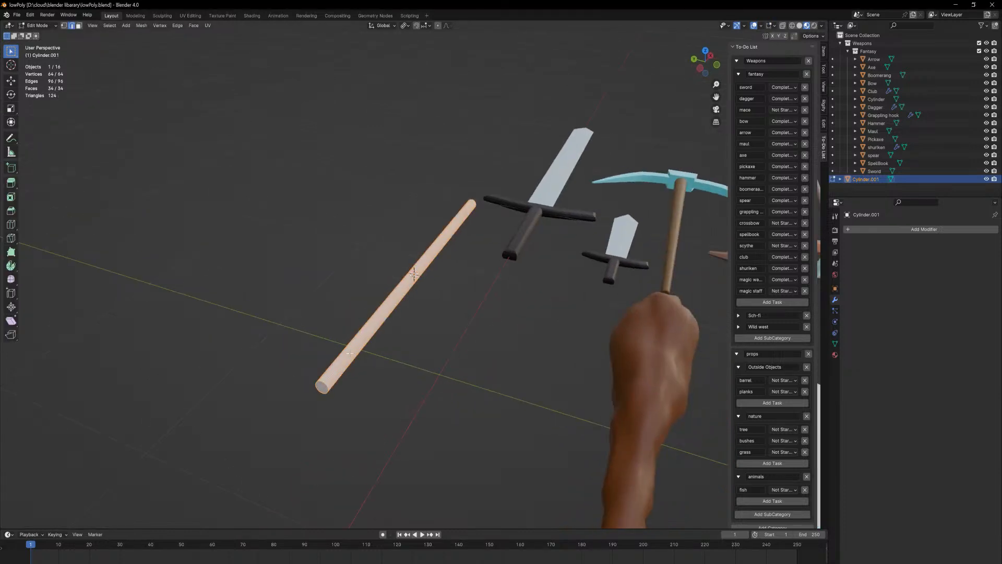
pyautogui.click(322, 386)
pyautogui.press('3')
pyautogui.click(322, 387)
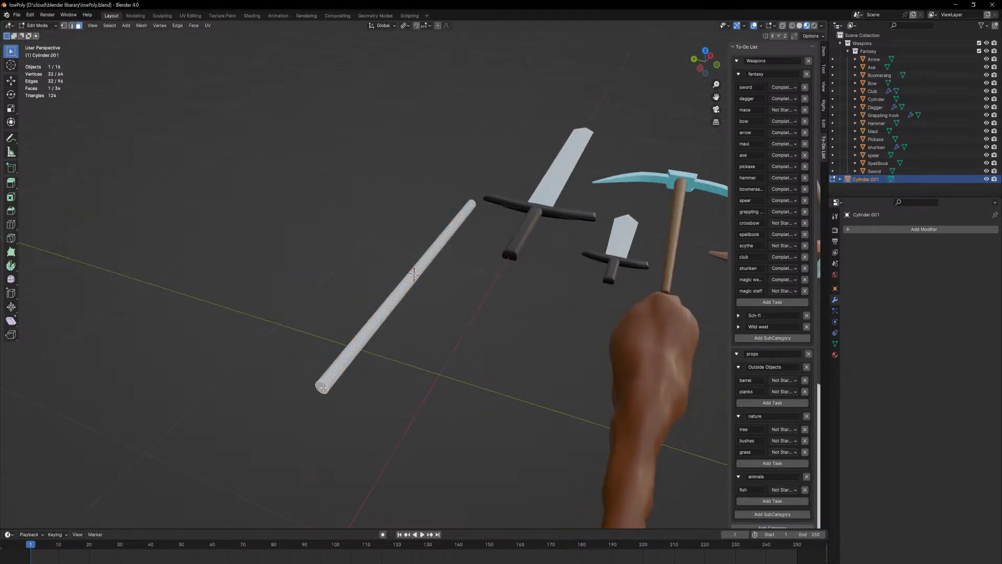
pyautogui.hotkey('shift', 's')
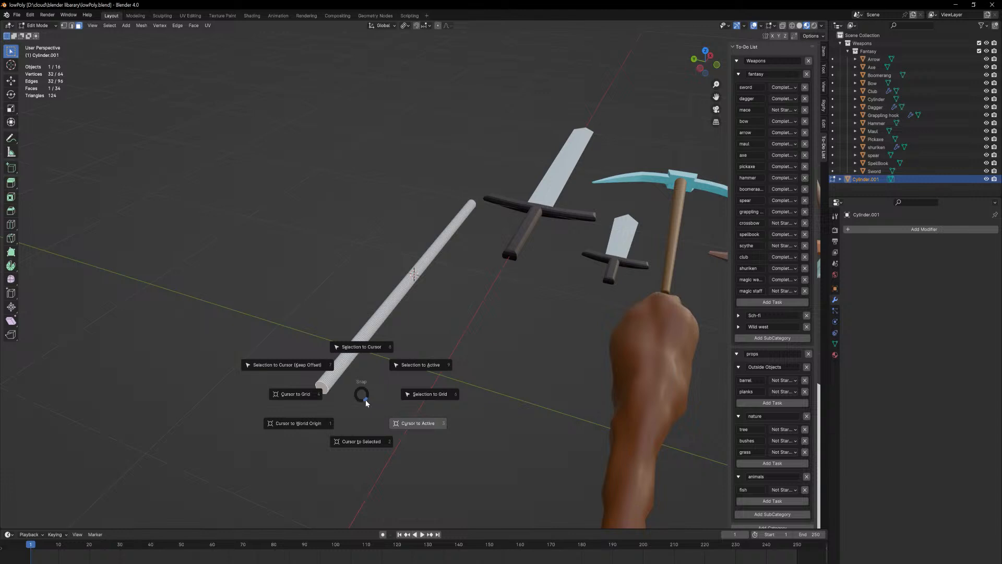
pyautogui.press('Escape')
# - Activate the Spin tool and snap the 3D cursor to the grid
pyautogui.click(11, 265)
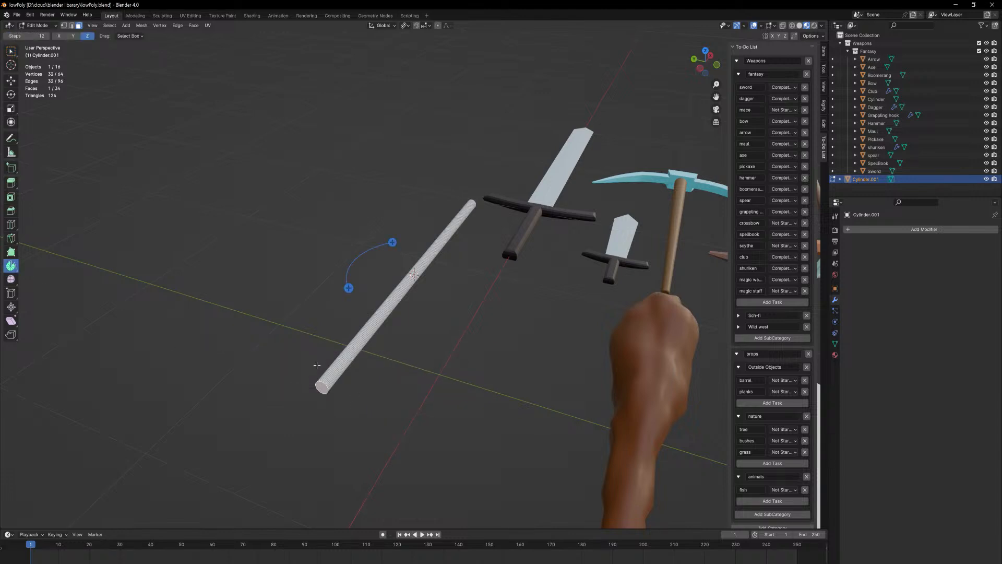
pyautogui.hotkey('shift', 's')
pyautogui.press('Escape')
pyautogui.hotkey('shift', 's')
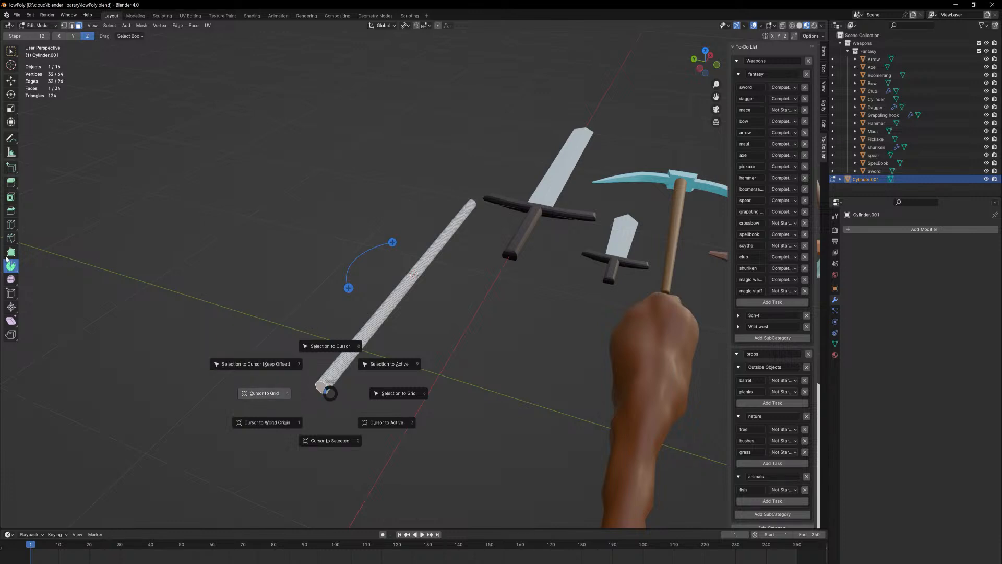
pyautogui.click(82, 282)
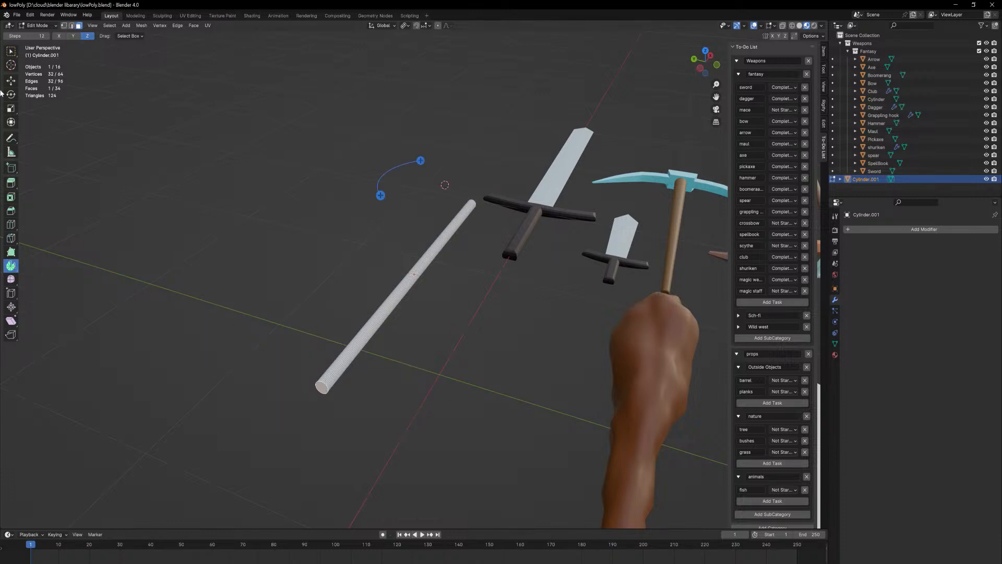
# - Switch from Spin back to the Select Box tool, deselect the handle's cap and return to Object Mode
pyautogui.click(10, 52)
pyautogui.click(449, 407)
pyautogui.moveTo(448, 407); pyautogui.dragTo(412, 356, button='middle')
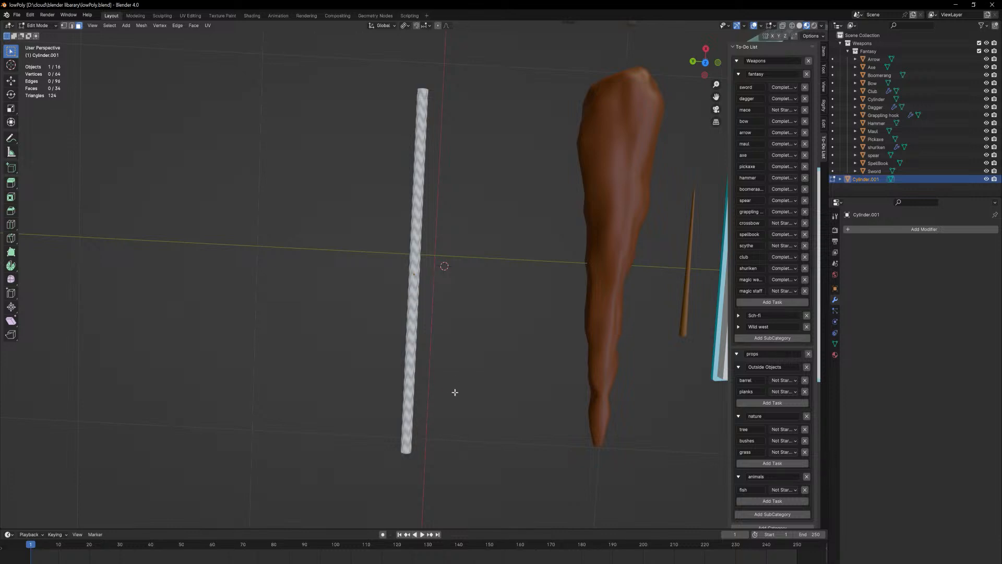
pyautogui.moveTo(449, 407); pyautogui.dragTo(461, 327, button='middle')
pyautogui.moveTo(472, 412); pyautogui.dragTo(463, 369, button='middle')
pyautogui.moveTo(471, 303); pyautogui.dragTo(461, 375, button='middle')
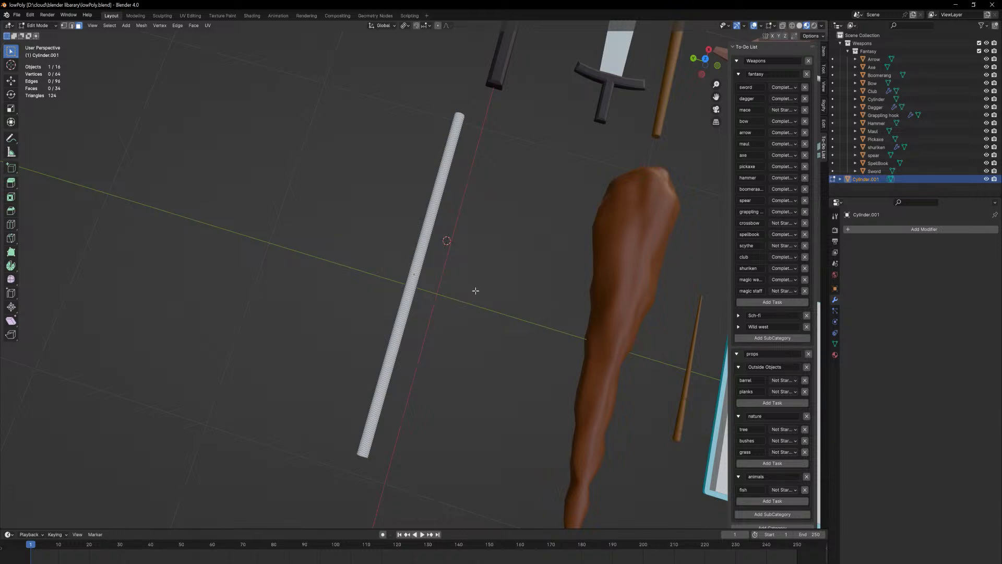
pyautogui.press('Tab')
# - Add a cube mesh and scale it down uniformly to about 0.072
pyautogui.hotkey('shift', 'a')
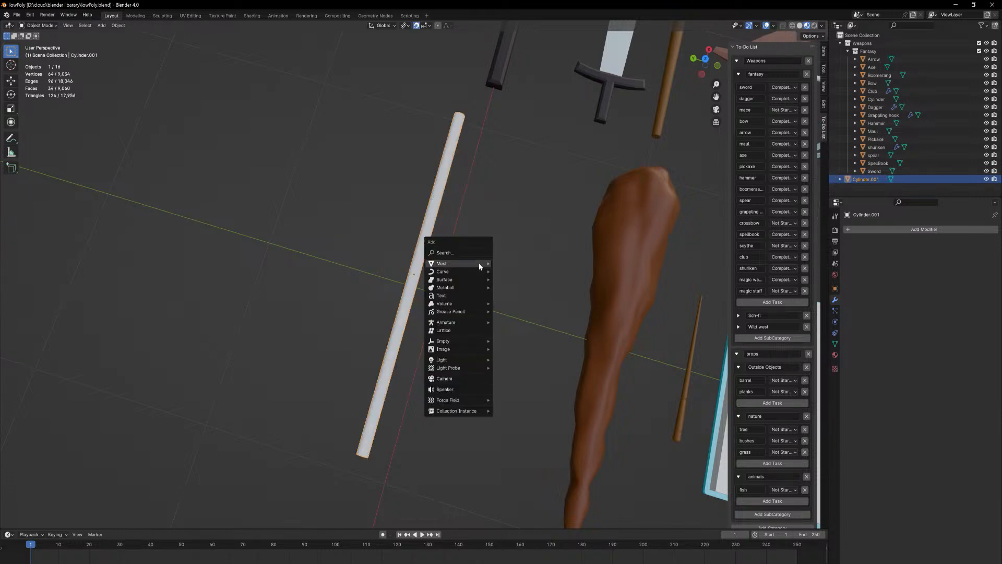
pyautogui.moveTo(478, 262)
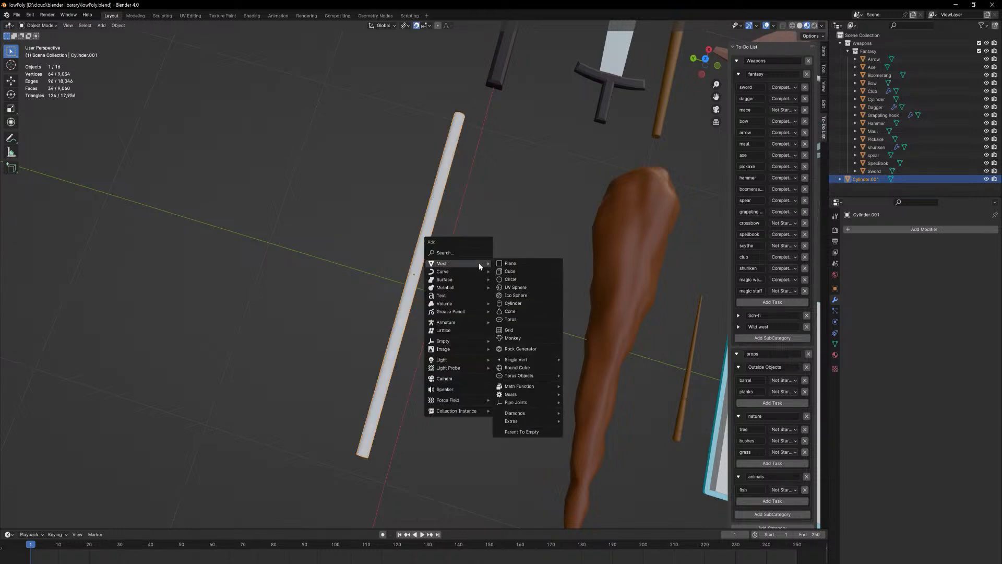
pyautogui.click(520, 270)
pyautogui.scroll(-6, 521, 284)
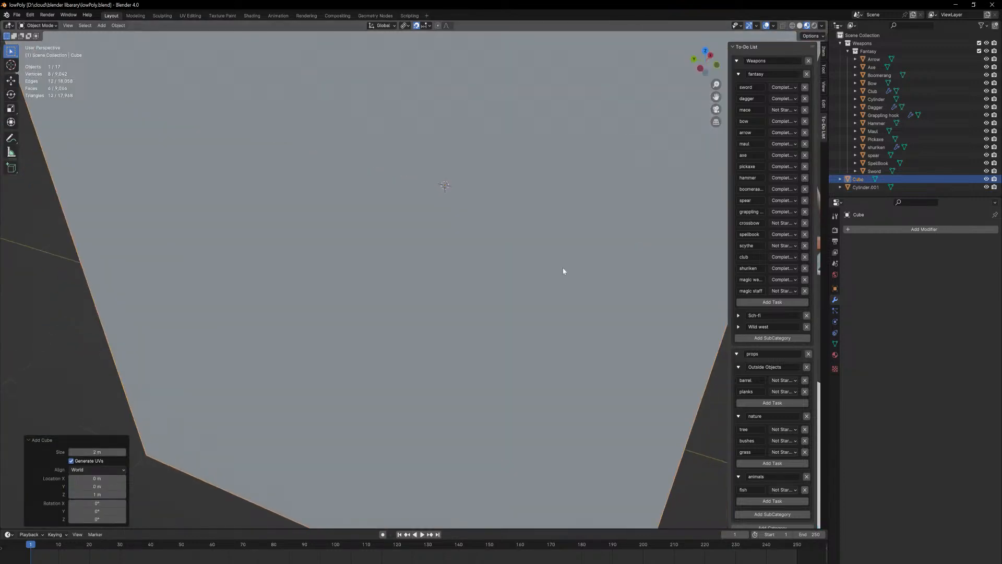
pyautogui.press('s')
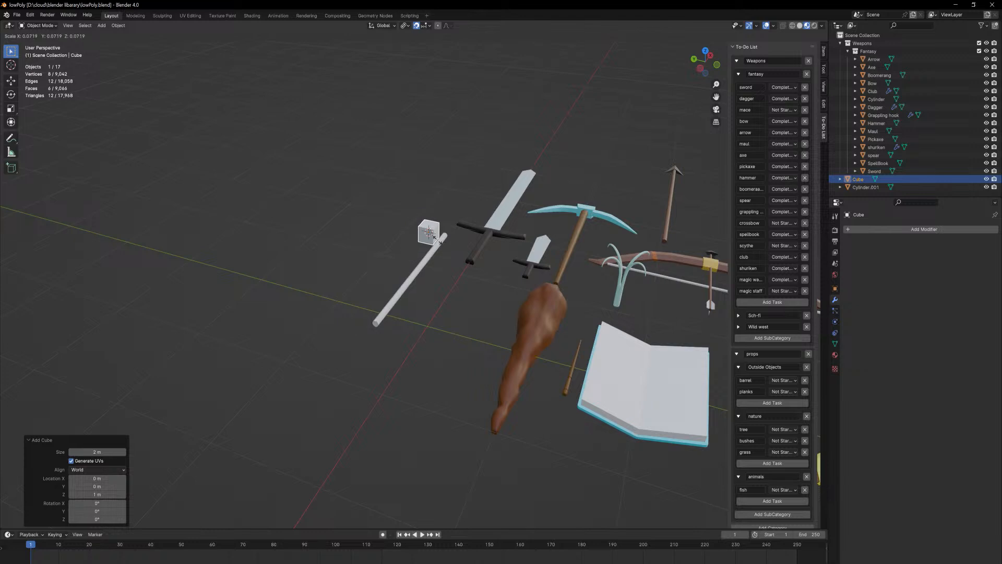
pyautogui.click(439, 236)
pyautogui.press('g')
pyautogui.press('z')
pyautogui.rightClick(445, 253)
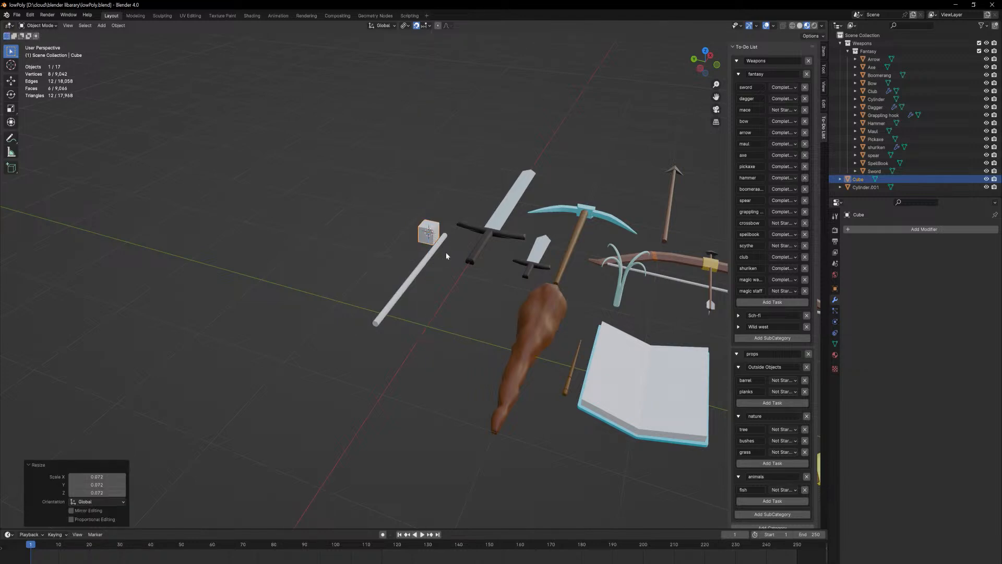
# - Scale the cube down by a further 0.439 and, from above, move it 0.4 m along X and 0.1 m along Y
pyautogui.press('s')
pyautogui.click(437, 239)
pyautogui.press('KP_7')
pyautogui.press('g')
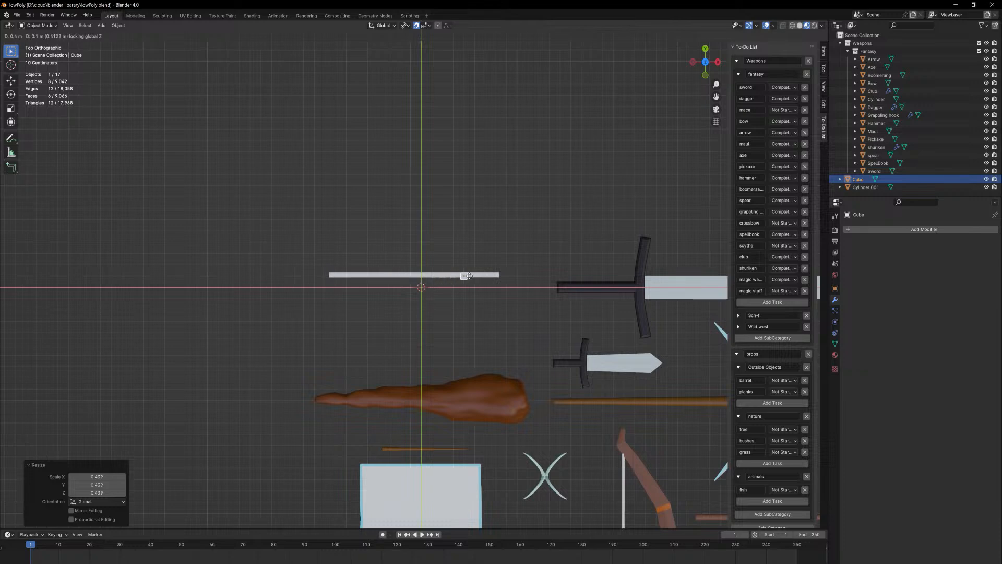
pyautogui.click(484, 276)
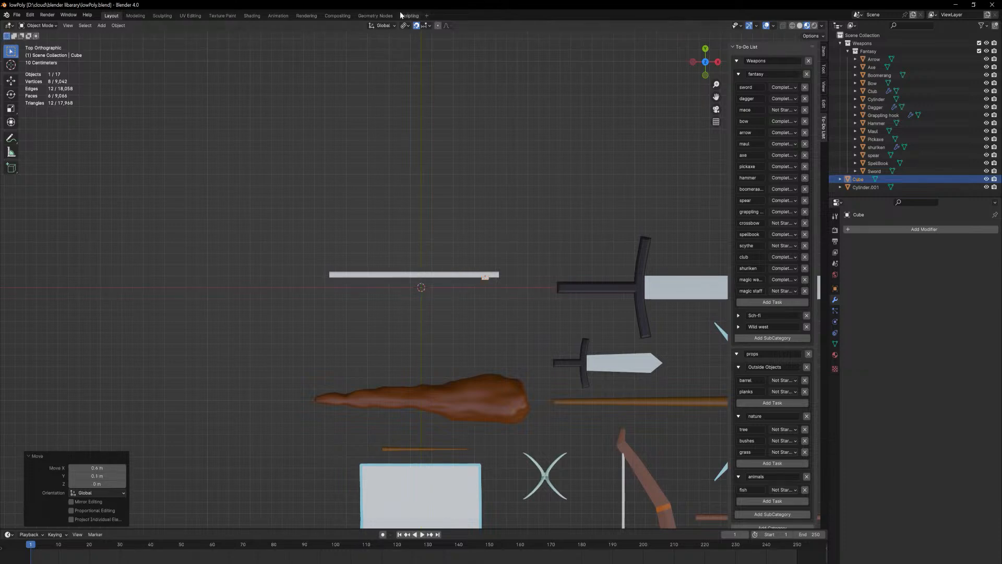
# - Turn snapping off and lower the cube about 0.37 m along Z onto the mace handle near its end
pyautogui.click(416, 25)
pyautogui.scroll(7, 564, 219)
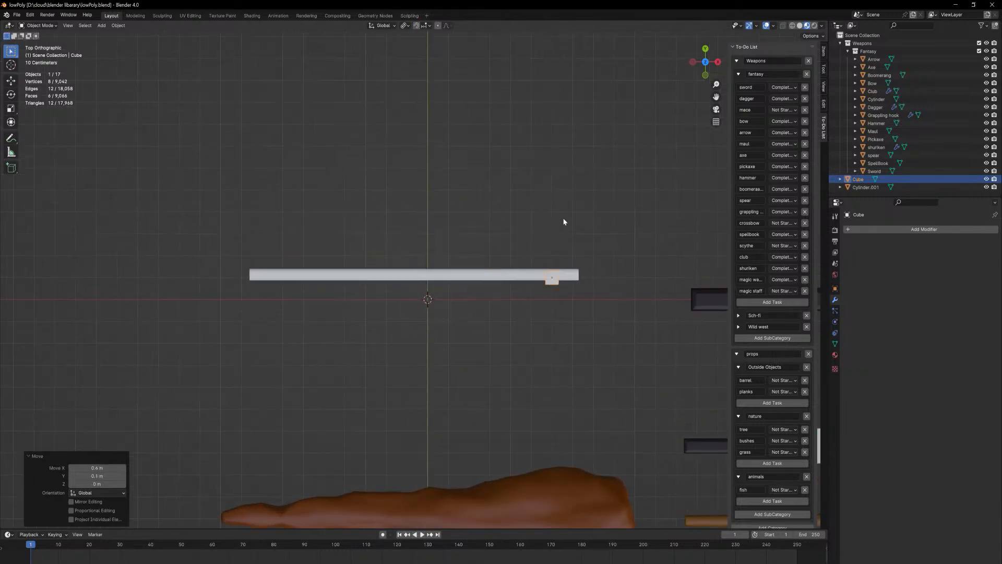
pyautogui.scroll(-2, 555, 201)
pyautogui.scroll(1, 559, 208)
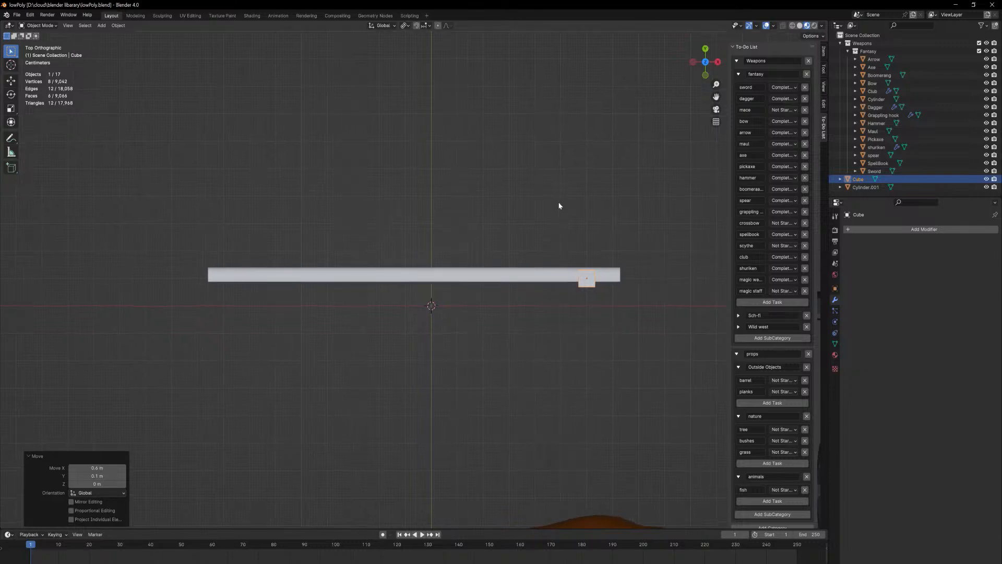
pyautogui.keyDown('shift'); pyautogui.moveTo(579, 238); pyautogui.dragTo(536, 254, button='middle'); pyautogui.keyUp('shift')
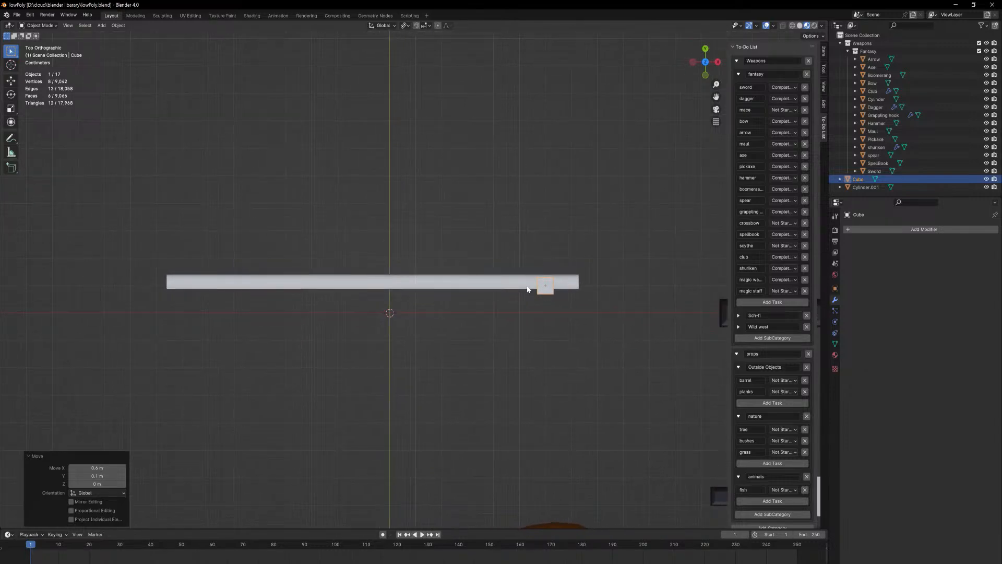
pyautogui.keyDown('ctrl'); pyautogui.moveTo(549, 288); pyautogui.dragTo(562, 224, button='middle'); pyautogui.keyUp('ctrl')
pyautogui.moveTo(587, 309); pyautogui.dragTo(620, 186, button='middle')
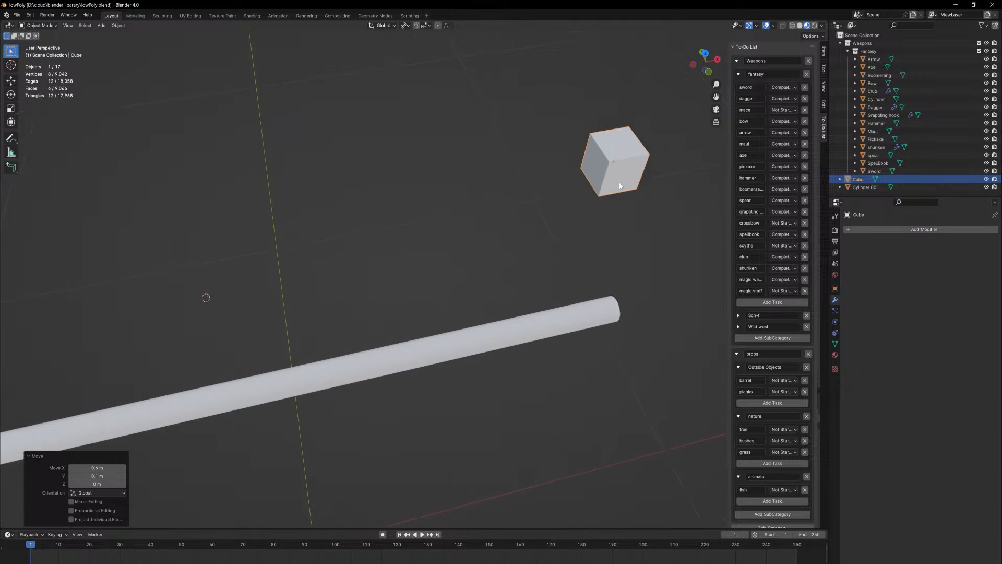
pyautogui.press('g')
pyautogui.press('z')
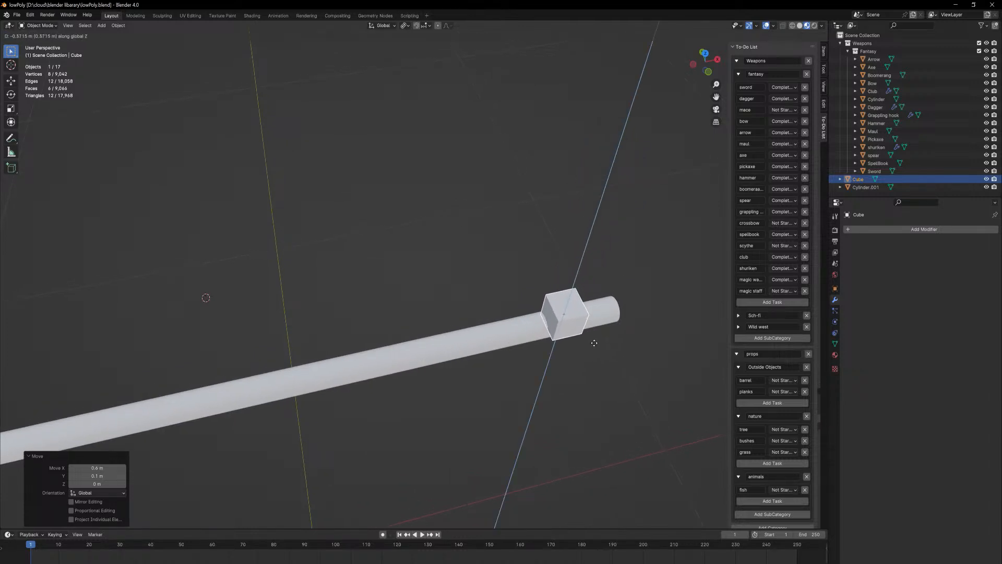
pyautogui.click(594, 341)
# - In Edit Mode, flatten the cube into a thin plate by scaling it along Y to about -0.18
pyautogui.moveTo(594, 341); pyautogui.dragTo(481, 386, button='middle')
pyautogui.press('Tab')
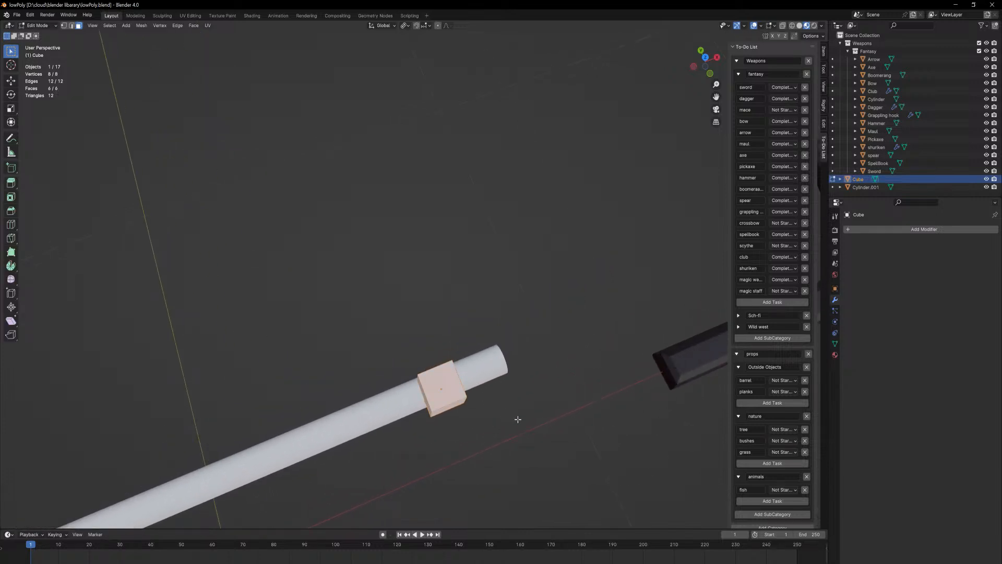
pyautogui.press('s')
pyautogui.press('x')
pyautogui.press('y')
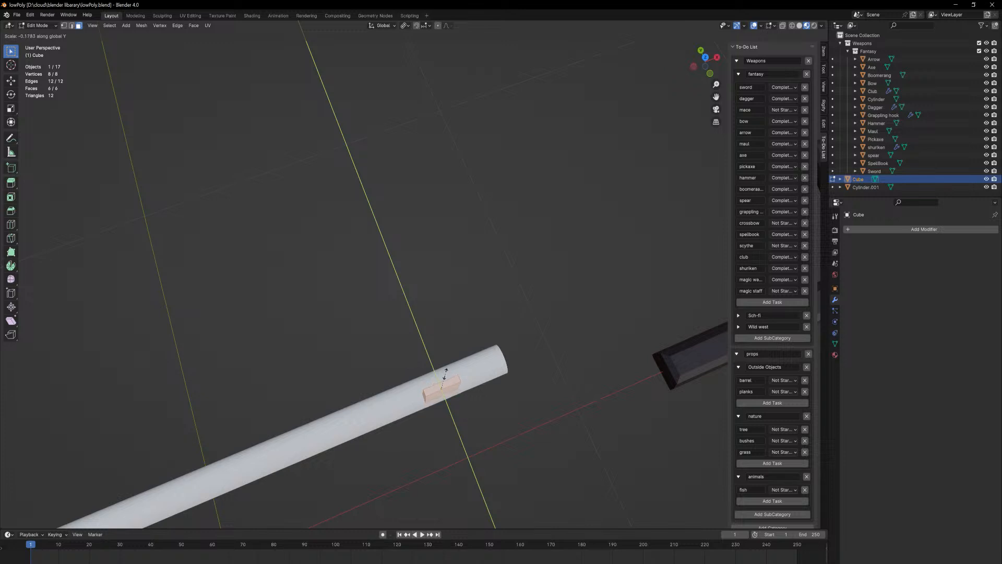
pyautogui.click(445, 355)
# - Center the thin plate on the handle by moving it about 0.014 m along Y
pyautogui.moveTo(444, 355); pyautogui.dragTo(522, 356, button='middle')
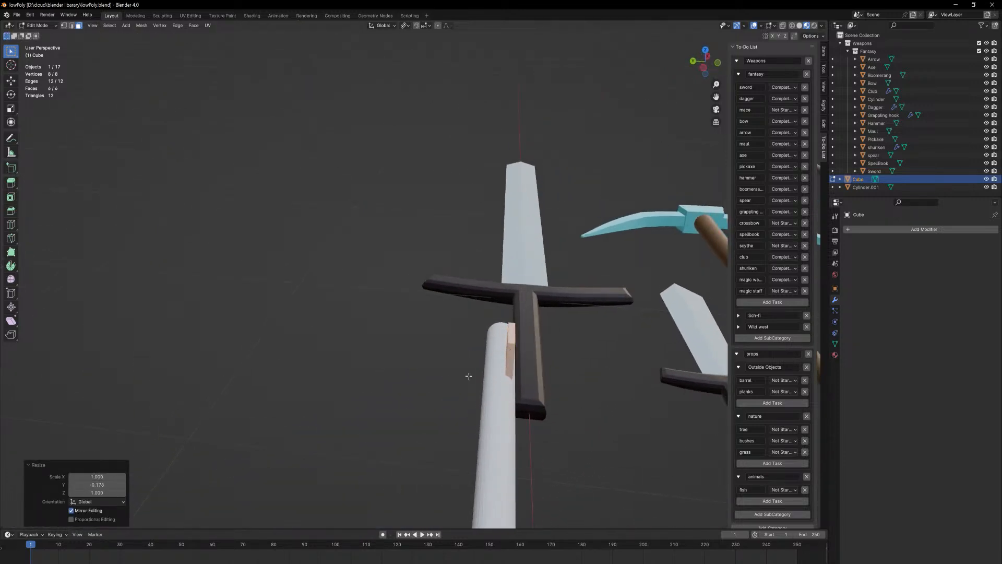
pyautogui.press('g')
pyautogui.press('y')
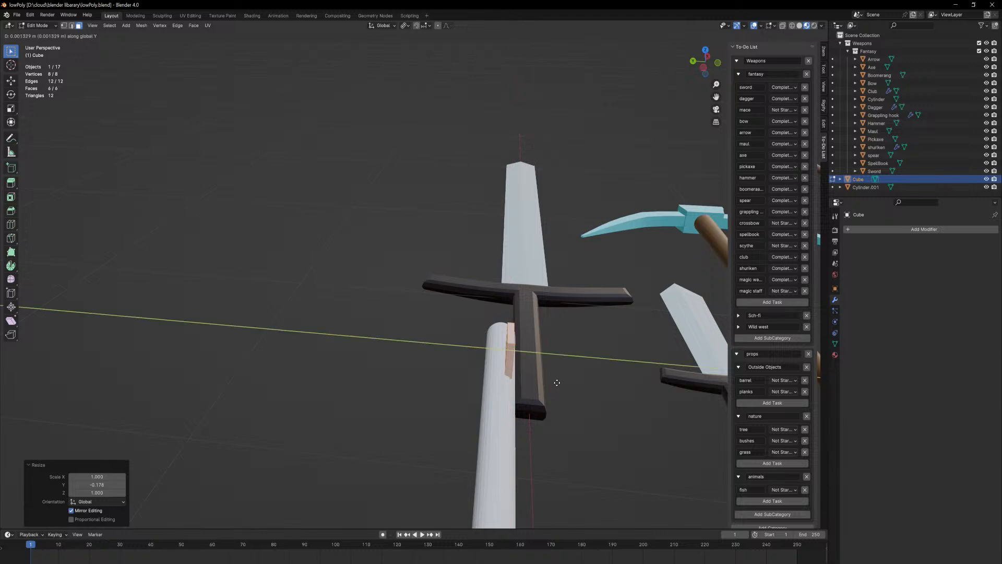
pyautogui.click(550, 382)
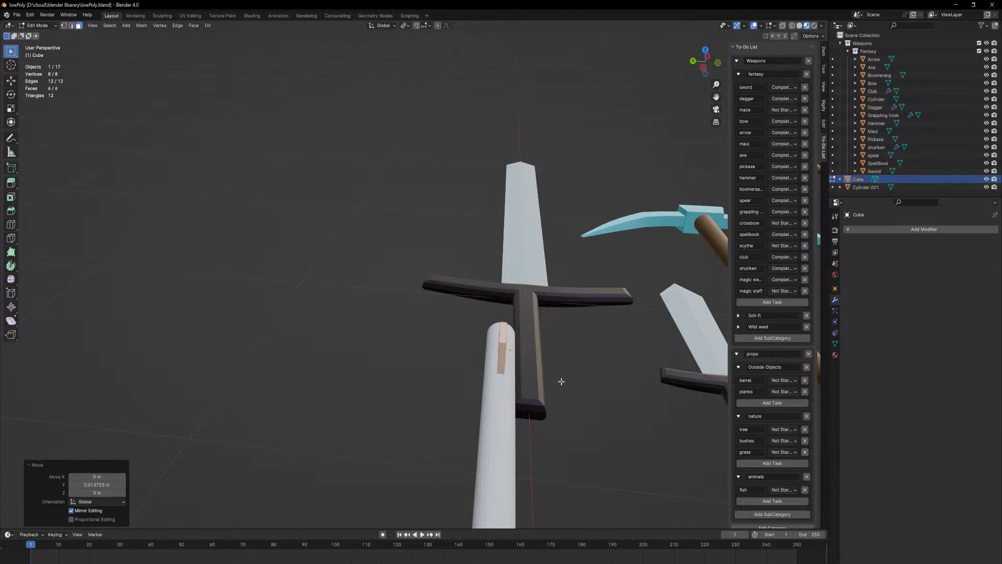
# - Lengthen the plate along the handle by scaling it about 3.87 along X
pyautogui.moveTo(559, 380); pyautogui.dragTo(503, 370, button='middle')
pyautogui.scroll(-1, 503, 372)
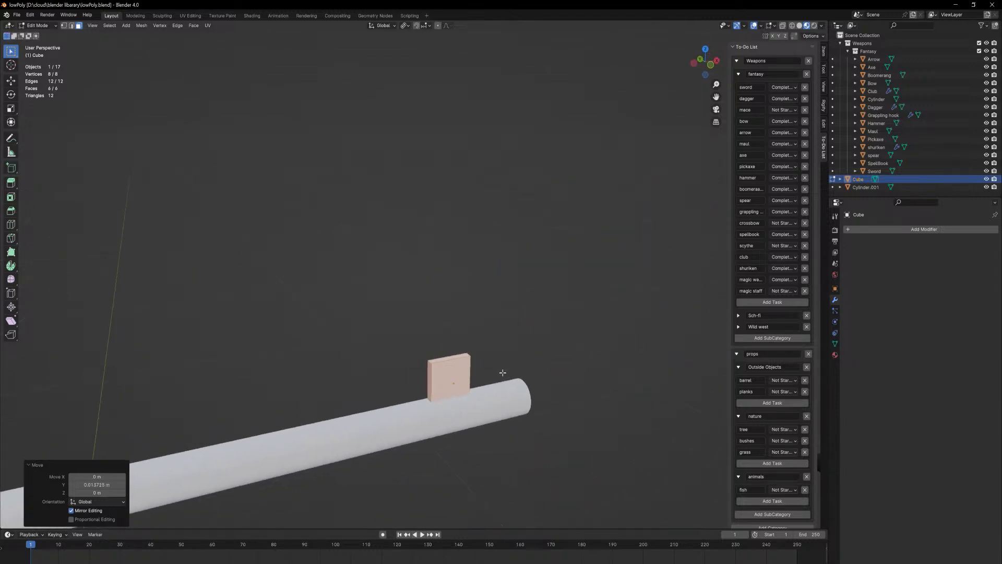
pyautogui.scroll(-1, 493, 360)
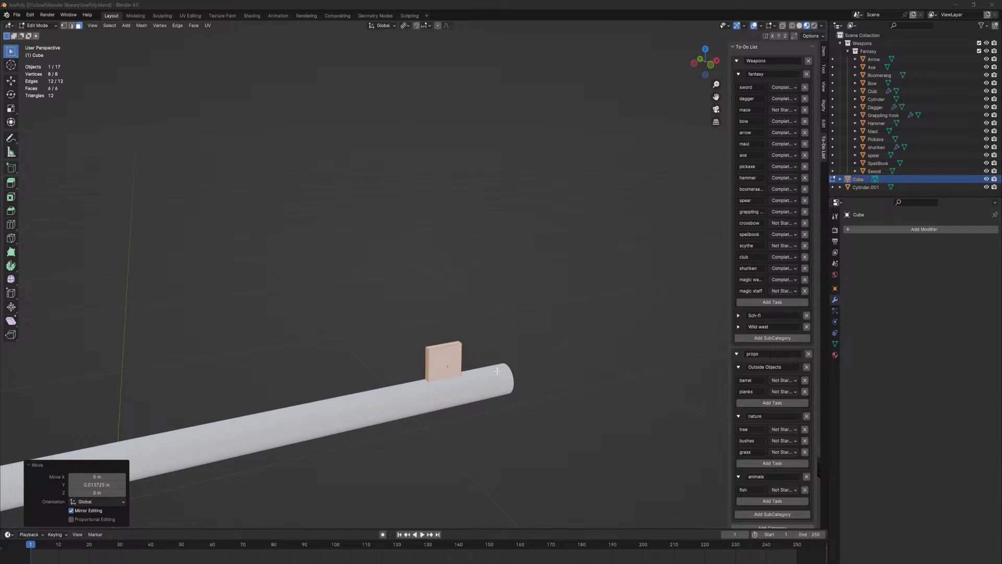
pyautogui.keyDown('shift'); pyautogui.moveTo(480, 384); pyautogui.dragTo(465, 376, button='middle'); pyautogui.keyUp('shift')
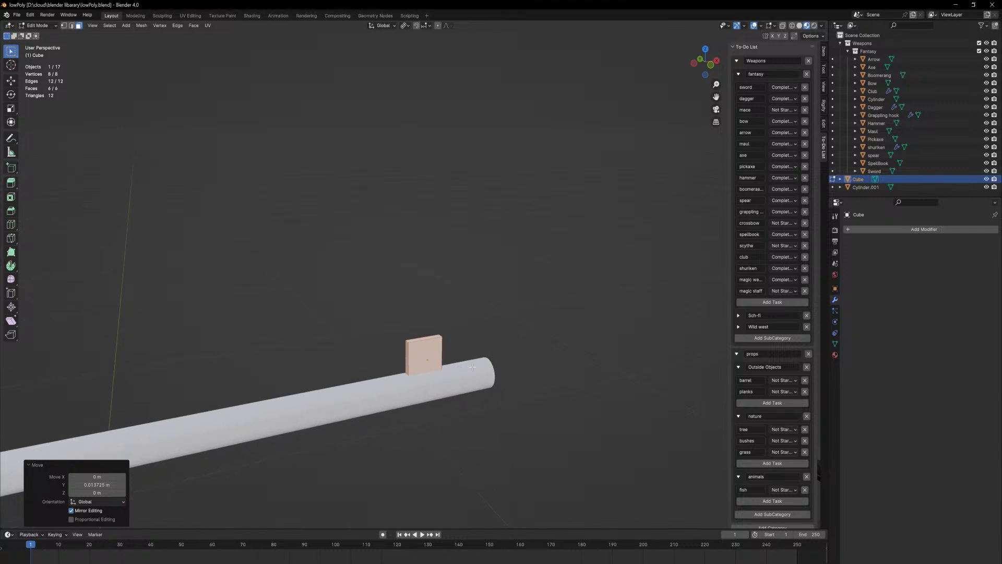
pyautogui.press('s')
pyautogui.press('x')
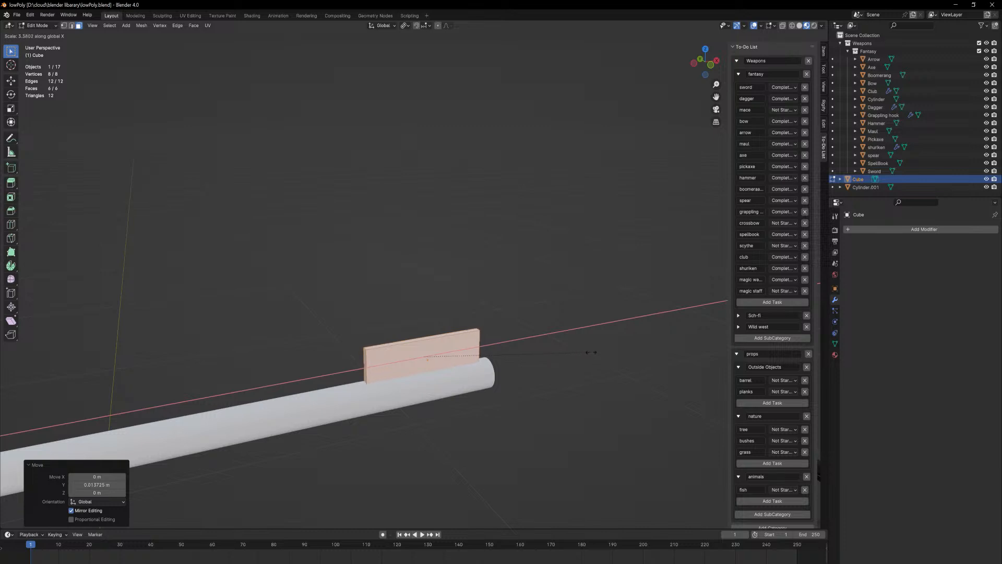
pyautogui.click(615, 351)
# - Stretch the plate along X by a further 1.185 and shift it about -0.03 m along X from the handle's end
pyautogui.press('s')
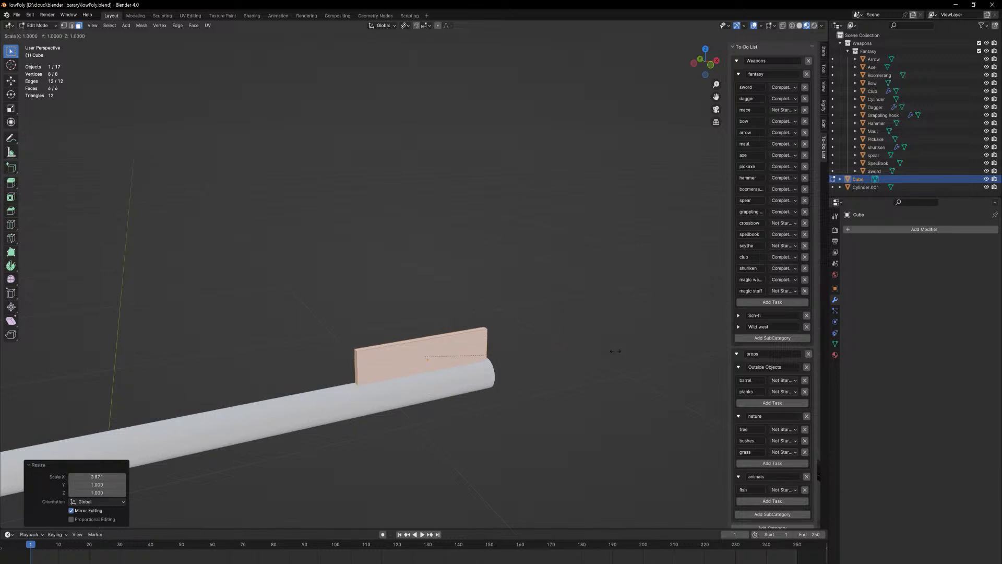
pyautogui.press('x')
pyautogui.click(650, 346)
pyautogui.press('g')
pyautogui.press('x')
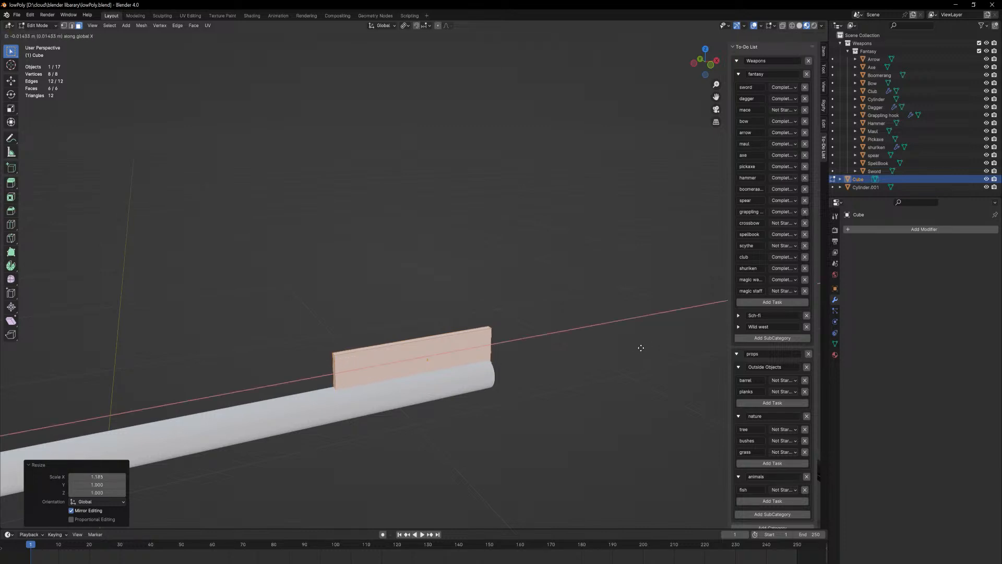
pyautogui.click(611, 345)
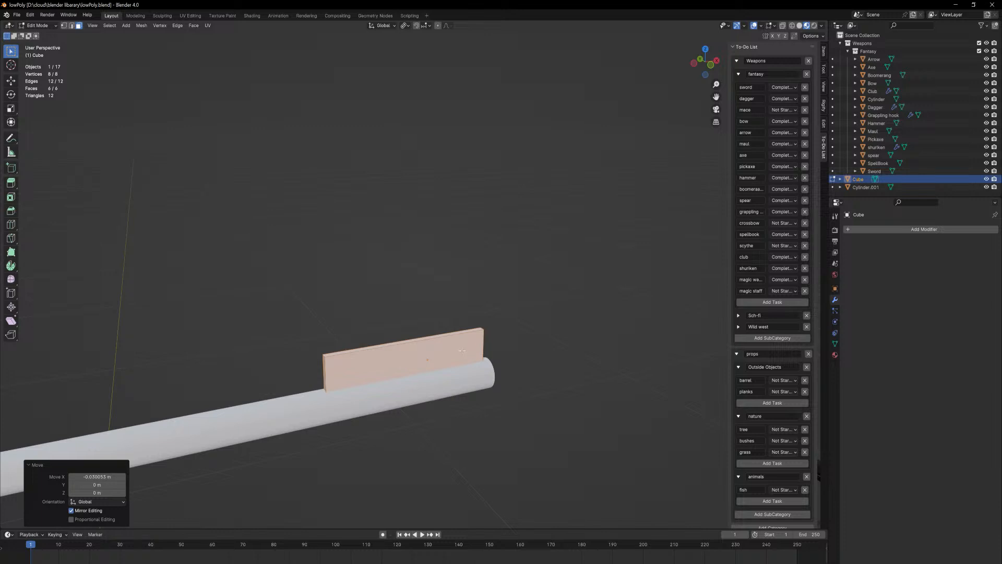
# - Select the plate's narrow face nearest the handle's end and scale it about 2.5 along Z
pyautogui.press('2')
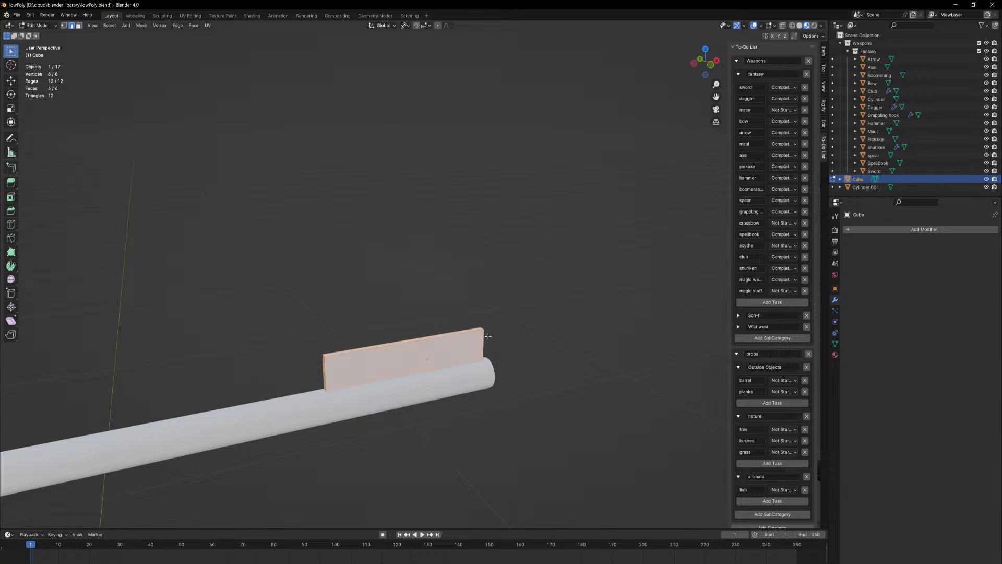
pyautogui.moveTo(485, 335); pyautogui.dragTo(392, 347, button='middle')
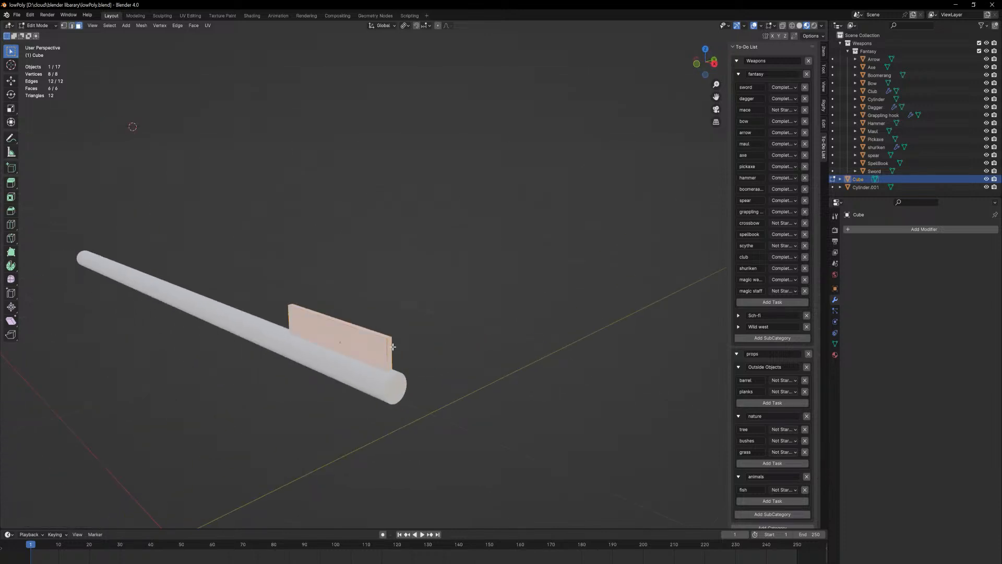
pyautogui.keyDown('alt'); pyautogui.click(391, 347); pyautogui.keyUp('alt')
pyautogui.press('s')
pyautogui.press('z')
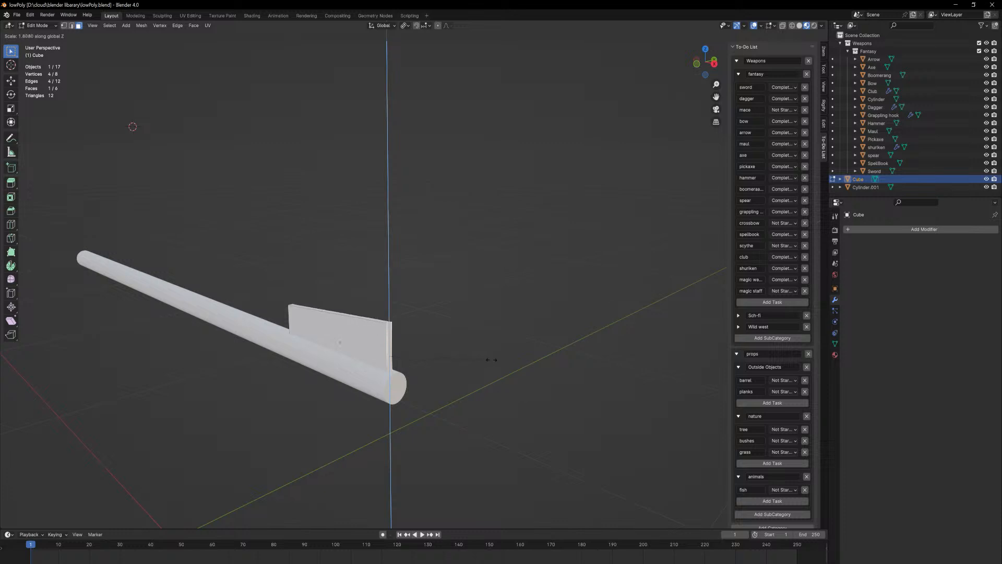
pyautogui.click(529, 346)
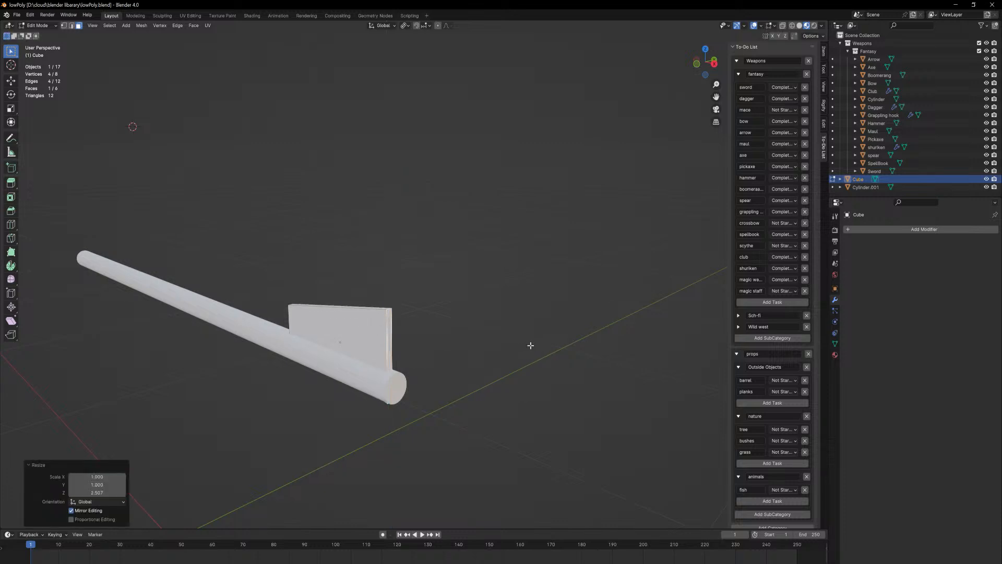
# - Raise the plate's enlarged end face about 0.026 m along Z
pyautogui.moveTo(530, 346); pyautogui.dragTo(511, 352, button='middle')
pyautogui.press('g')
pyautogui.press('z')
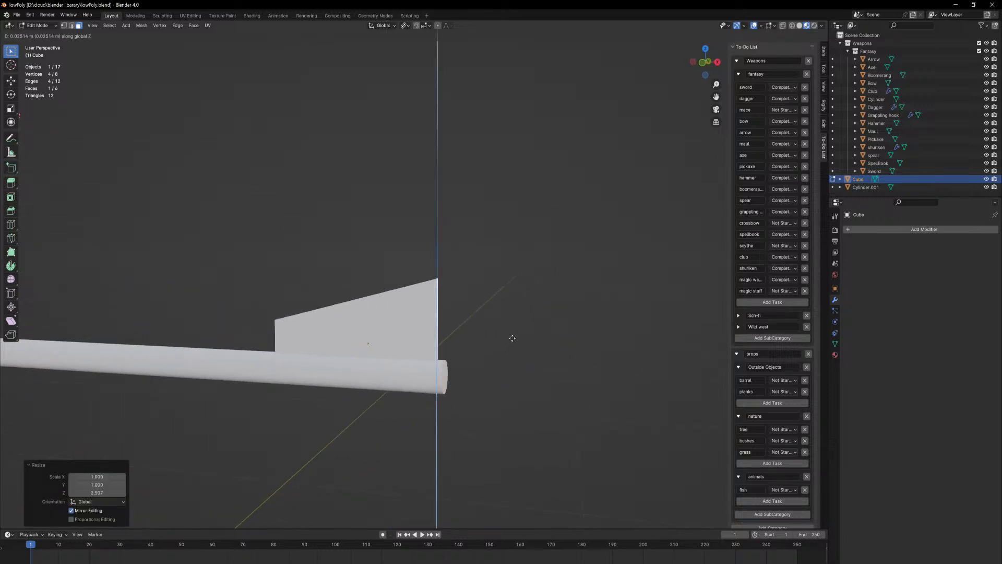
pyautogui.click(512, 338)
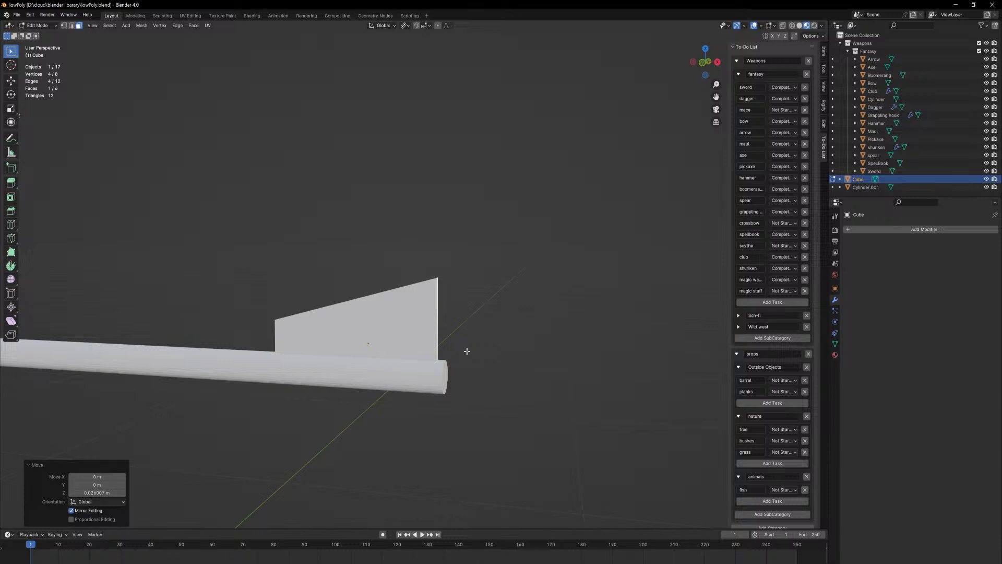
# - Add a loop cut across the plate near its taller end, at slide factor about -0.468, and scale it about 1.534 along Z
pyautogui.moveTo(467, 351)
pyautogui.mouseDown(button='middle')
pyautogui.moveTo(490, 344)
pyautogui.moveTo(486, 353)
pyautogui.mouseUp(button='middle')
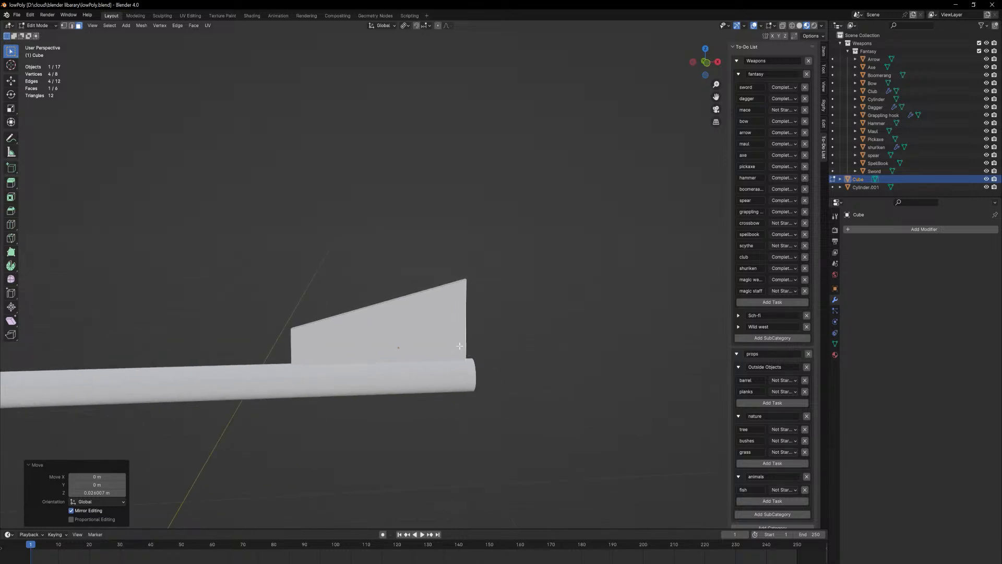
pyautogui.hotkey('ctrl', 'r')
pyautogui.click(415, 311)
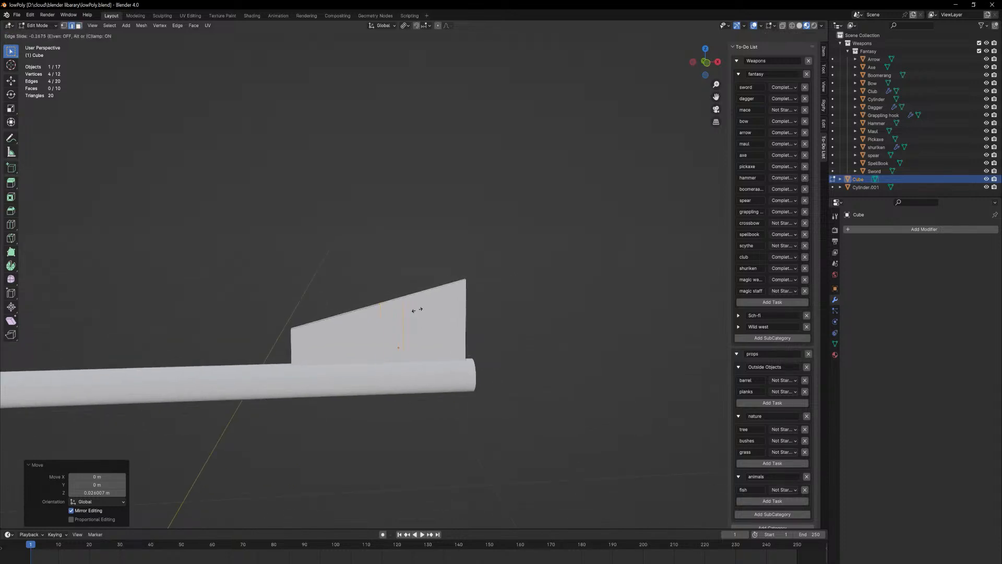
pyautogui.click(437, 316)
pyautogui.press('s')
pyautogui.press('z')
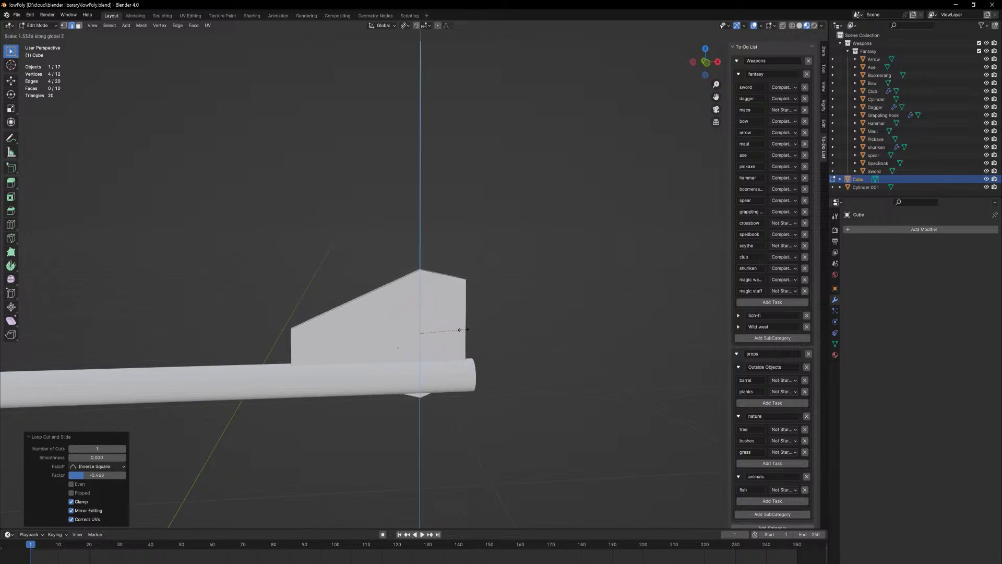
pyautogui.click(473, 367)
# - Raise the scaled edge loop about 0.028 m along Z so that the plate peaks higher above the handle
pyautogui.moveTo(473, 367); pyautogui.dragTo(472, 345, button='middle')
pyautogui.press('g')
pyautogui.press('z')
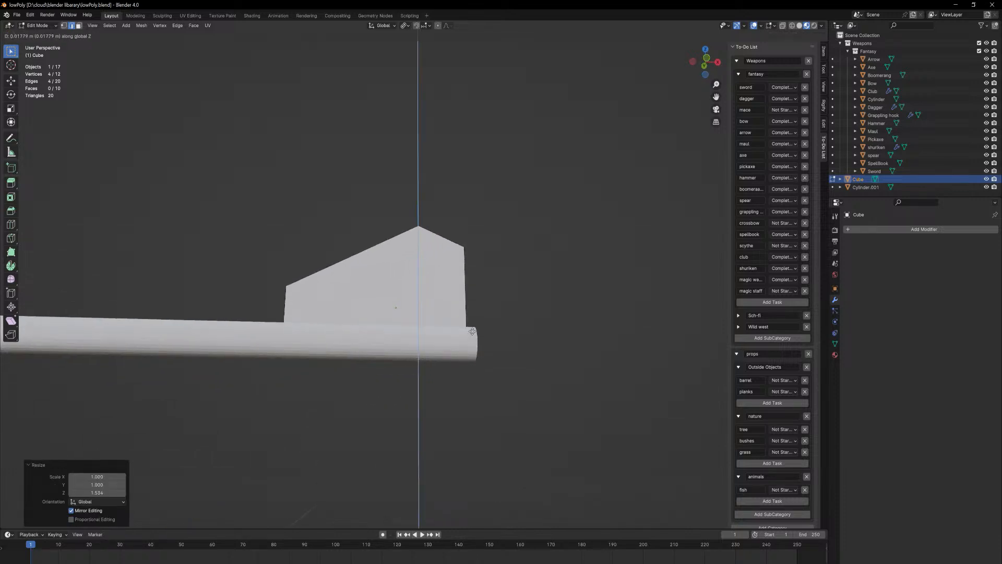
pyautogui.click(471, 326)
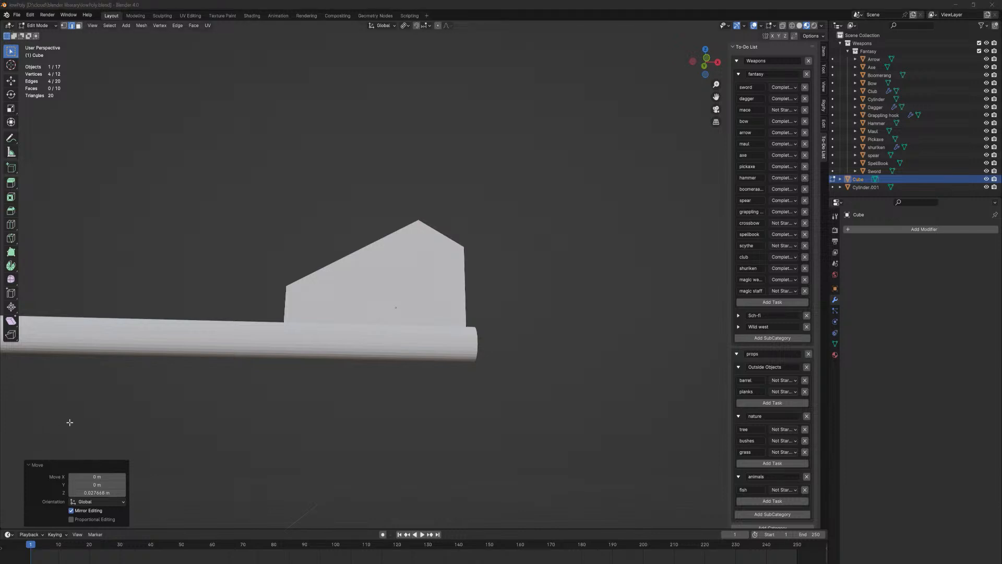
# - Add a Subdivision Surface modifier to the plate
pyautogui.moveTo(292, 326); pyautogui.dragTo(397, 341, button='middle')
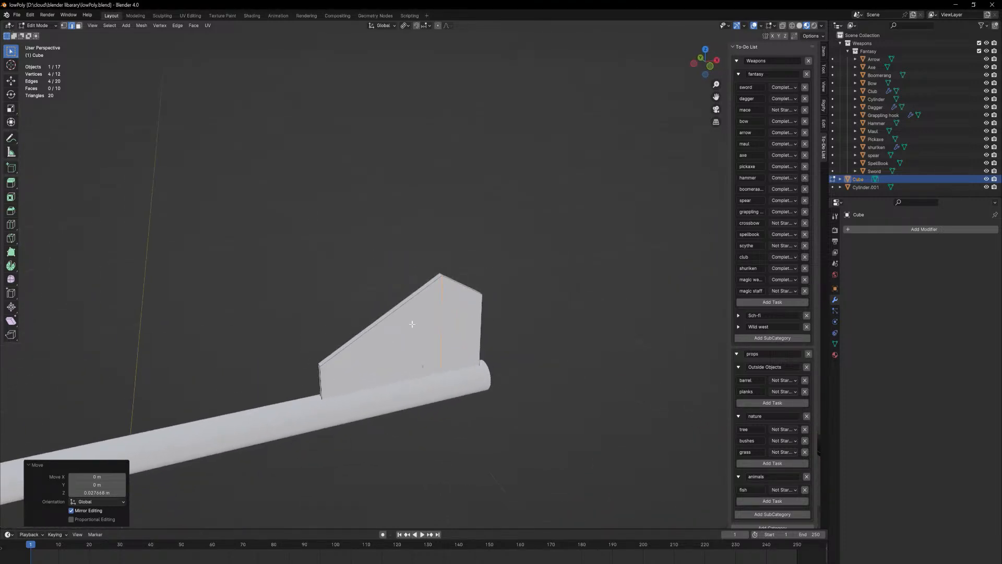
pyautogui.click(859, 230)
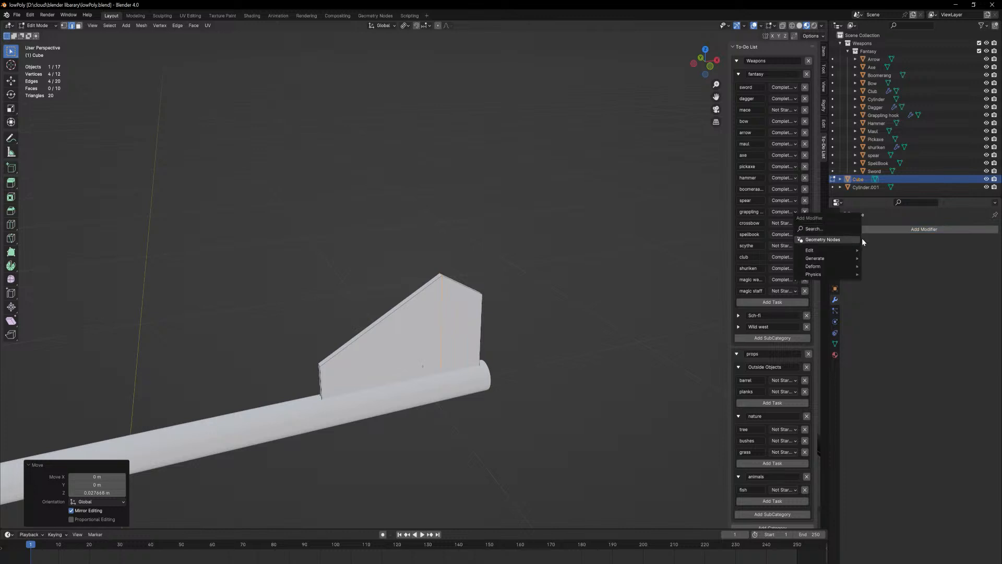
pyautogui.click(838, 225)
pyautogui.write('sub')
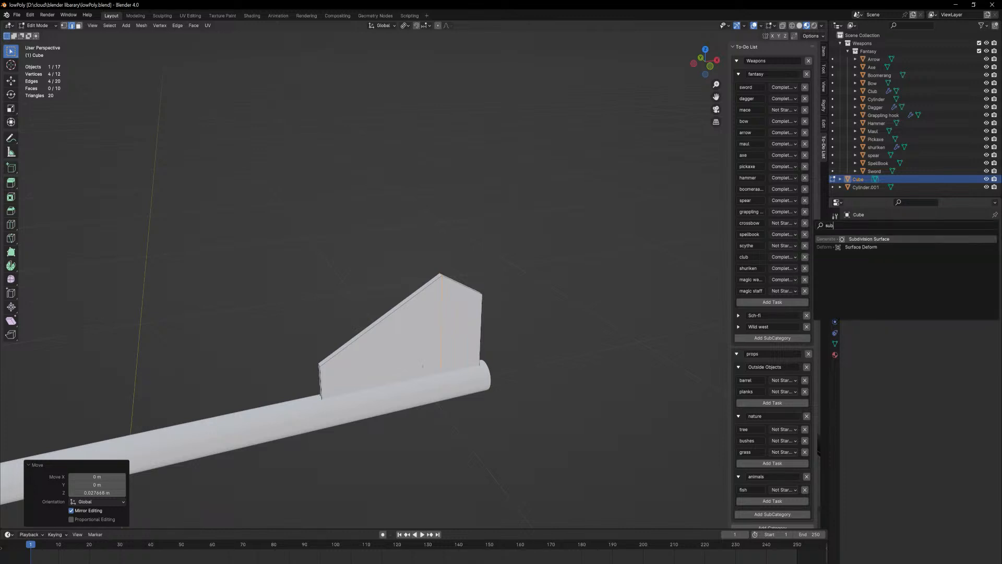
pyautogui.press('Return')
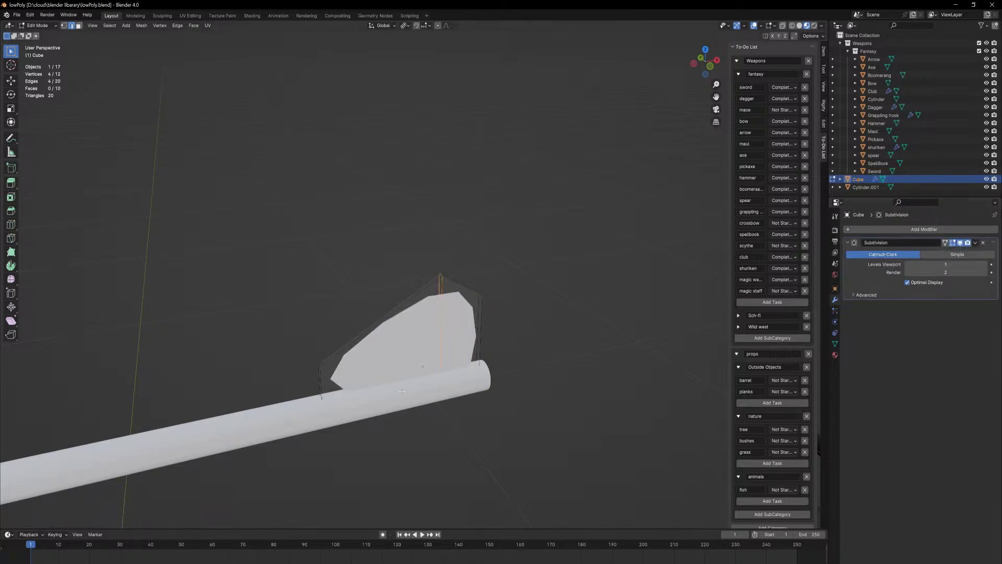
# - Try to add a loop cut close to the plate's shorter end
pyautogui.hotkey('ctrl', 'r')
pyautogui.click(375, 356)
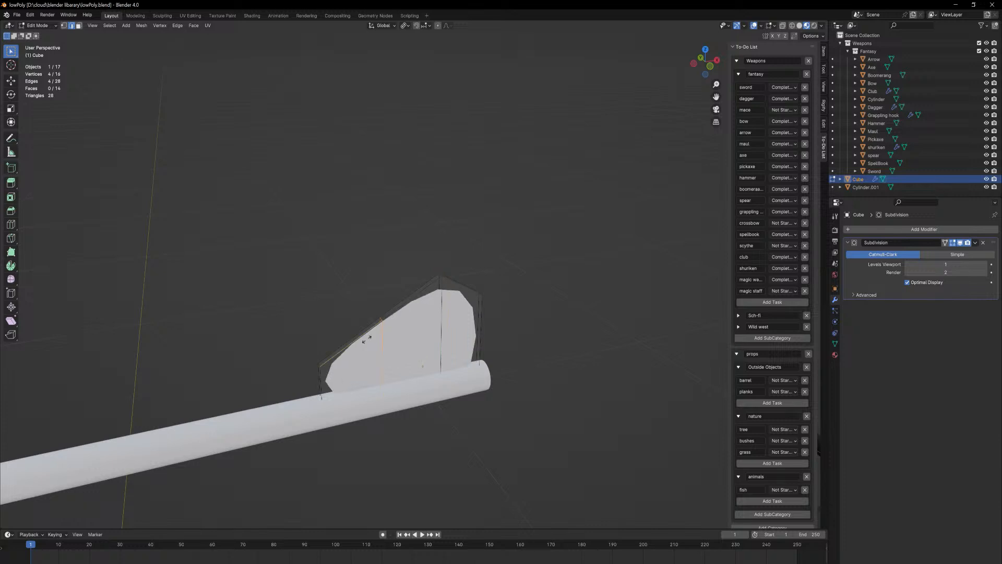
pyautogui.click(323, 362)
pyautogui.moveTo(449, 306); pyautogui.dragTo(400, 298, button='middle')
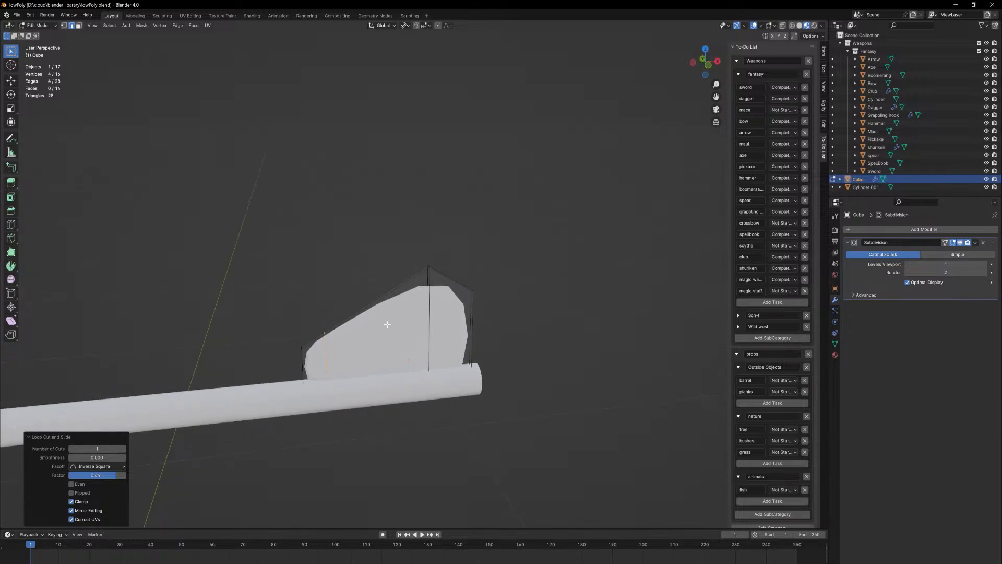
pyautogui.hotkey('ctrl', 'z')
# - Select the narrow face at the plate's shorter end, increase its mean edge crease, and clear the selection
pyautogui.moveTo(306, 362); pyautogui.dragTo(335, 351, button='middle')
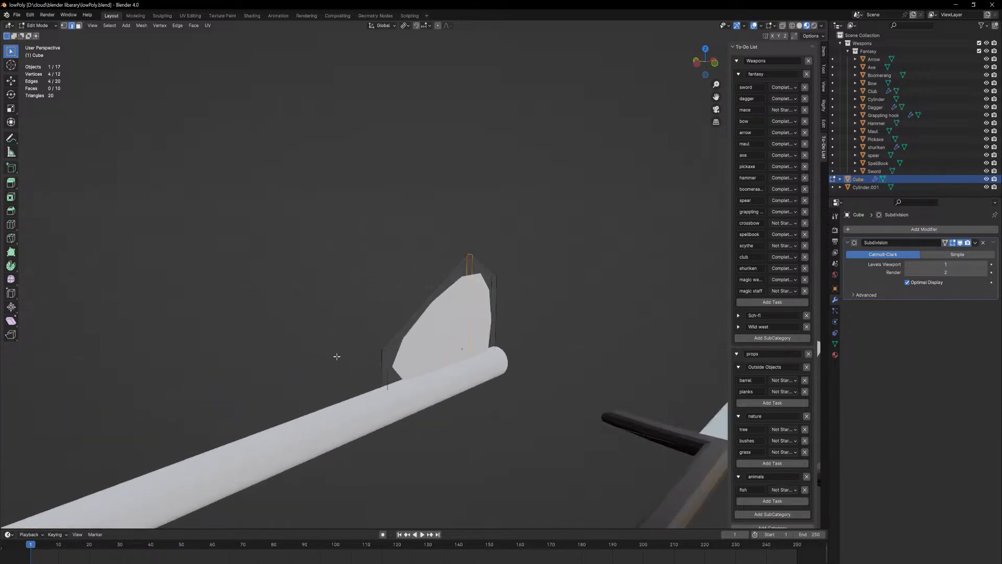
pyautogui.press('3')
pyautogui.click(825, 54)
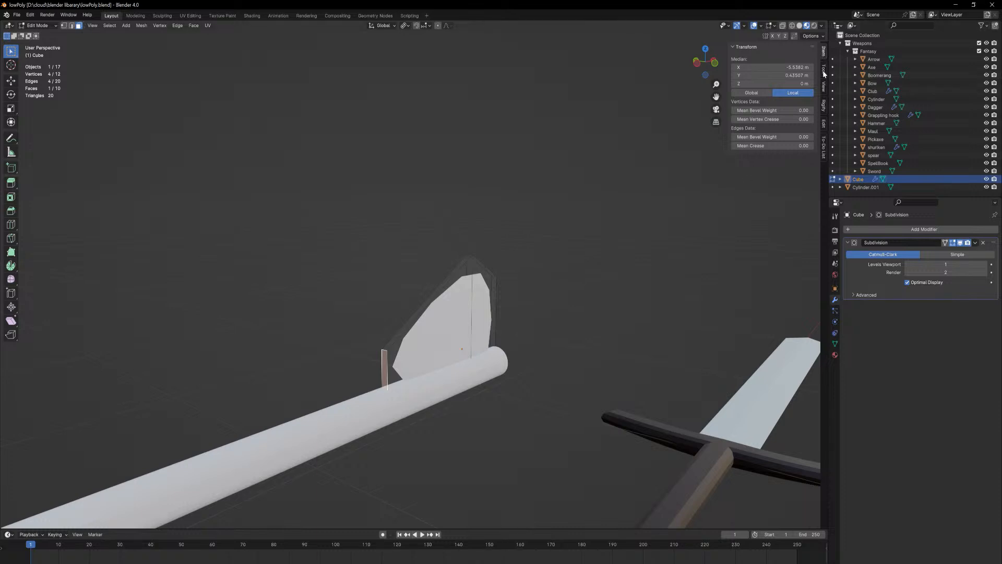
pyautogui.moveTo(754, 147)
pyautogui.mouseDown()
pyautogui.moveTo(835, 146)
pyautogui.moveTo(792, 146)
pyautogui.mouseUp()
pyautogui.click(559, 297)
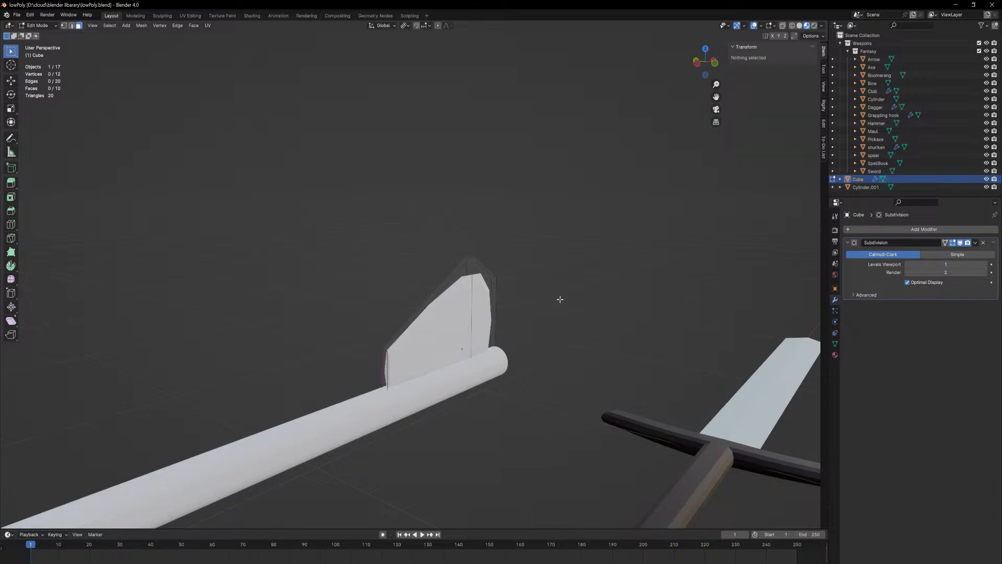
# - Add a loop cut near the plate's creased shorter end, at slide factor about 0.56
pyautogui.moveTo(559, 298); pyautogui.dragTo(545, 307, button='middle')
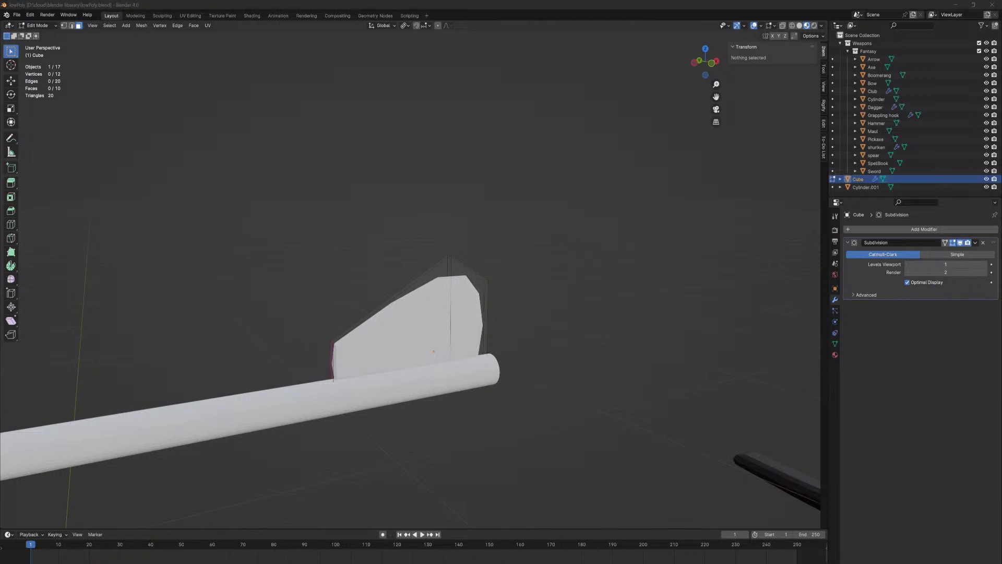
pyautogui.moveTo(478, 316); pyautogui.dragTo(326, 350, button='middle')
pyautogui.hotkey('ctrl', 'r')
pyautogui.click(319, 342)
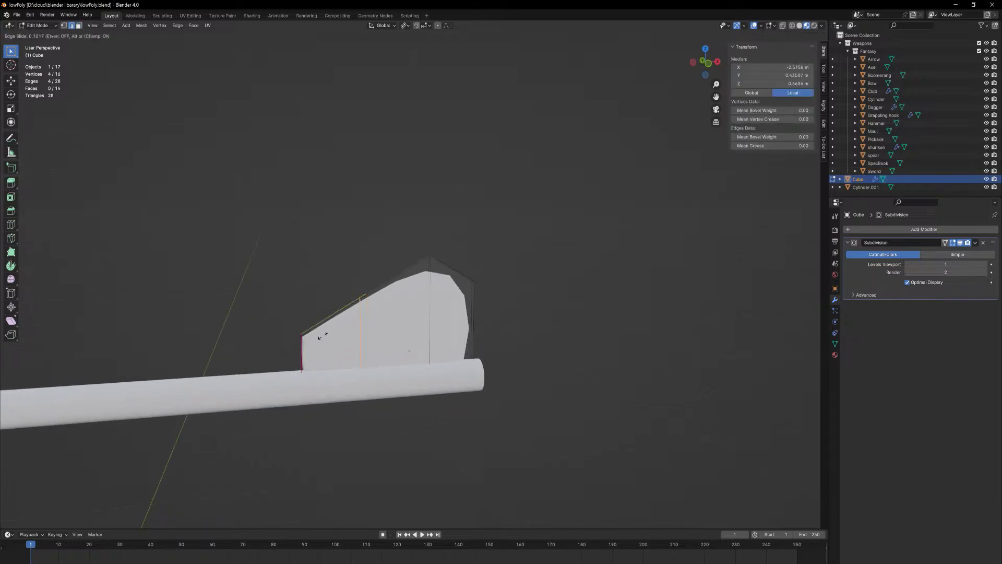
pyautogui.click(290, 351)
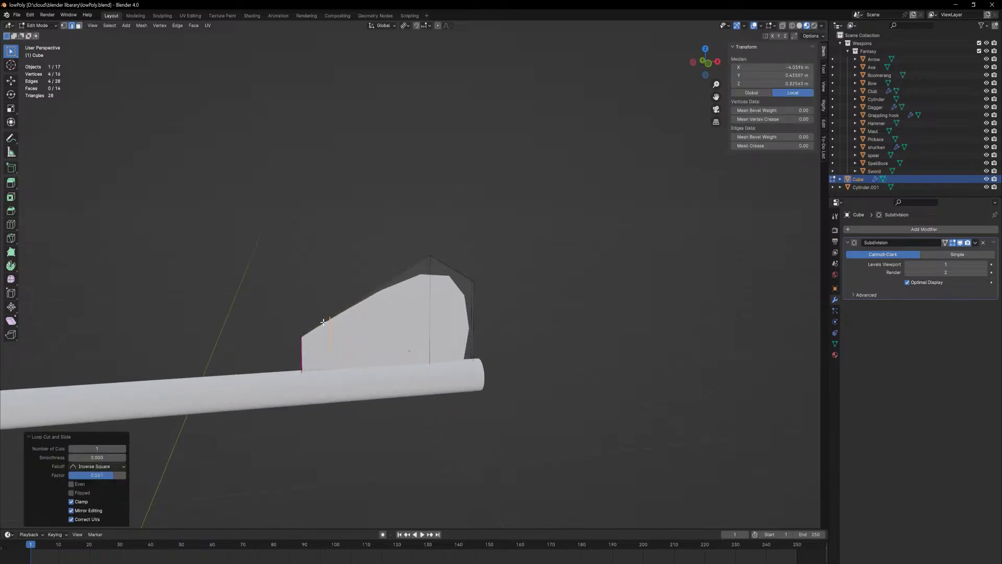
# - Select the top edge of the new loop and raise it along Z to form a second peak
pyautogui.moveTo(324, 321); pyautogui.dragTo(330, 337, button='middle')
pyautogui.click(339, 340)
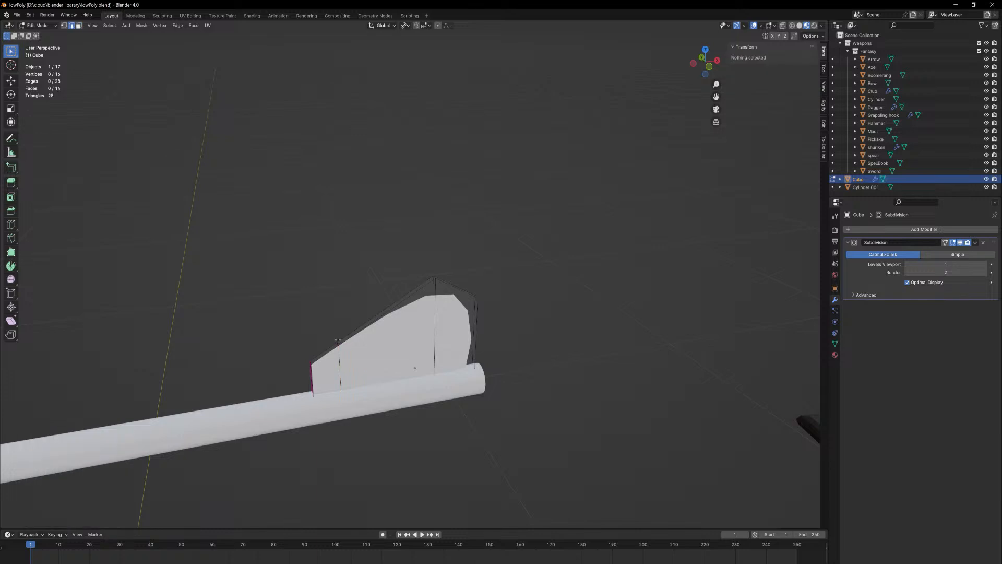
pyautogui.press('g')
pyautogui.press('z')
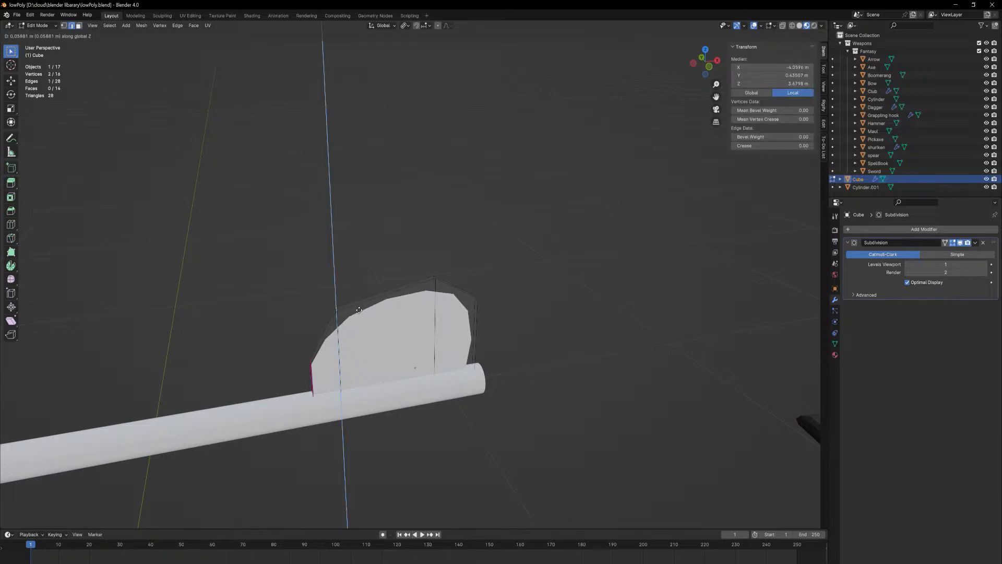
pyautogui.click(359, 326)
# - Add a centred loop cut between the two peaks and lower its top edge about 0.09 m along Z into a valley
pyautogui.hotkey('ctrl', 'r')
pyautogui.click(382, 301)
pyautogui.click(384, 301)
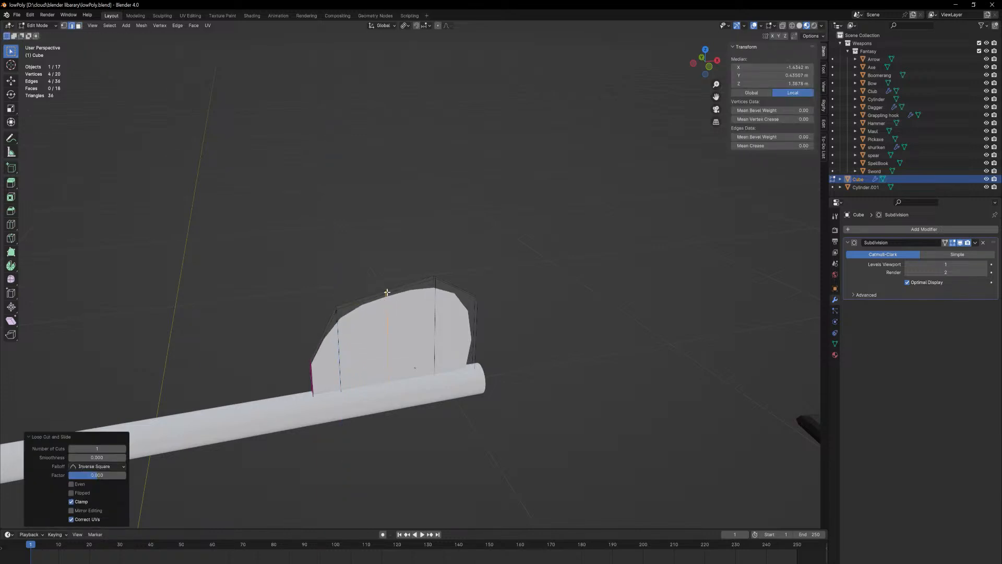
pyautogui.click(395, 299)
pyautogui.press('g')
pyautogui.press('z')
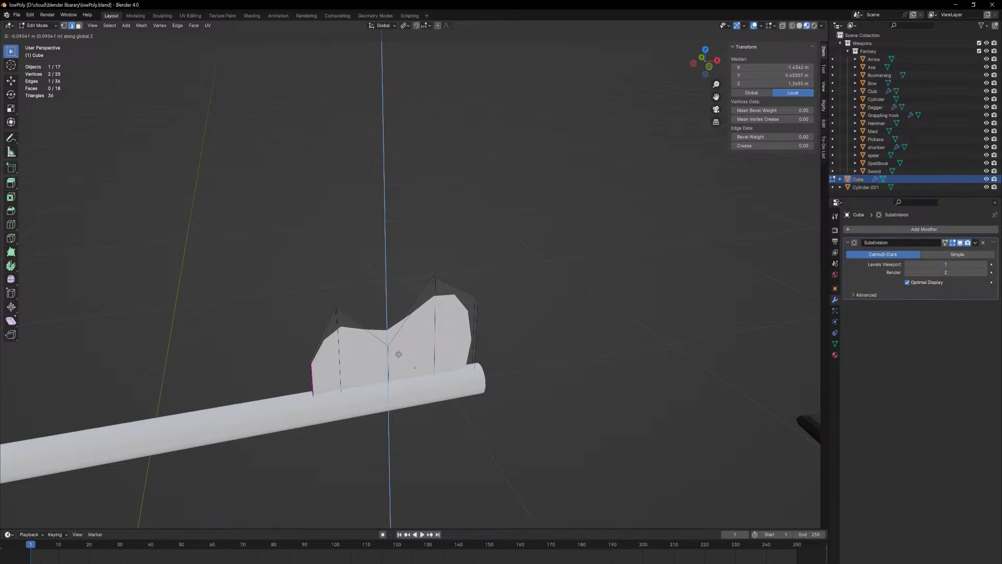
pyautogui.moveTo(402, 337)
pyautogui.mouseDown(button='middle')
pyautogui.moveTo(454, 353)
pyautogui.moveTo(391, 334)
pyautogui.mouseUp(button='middle')
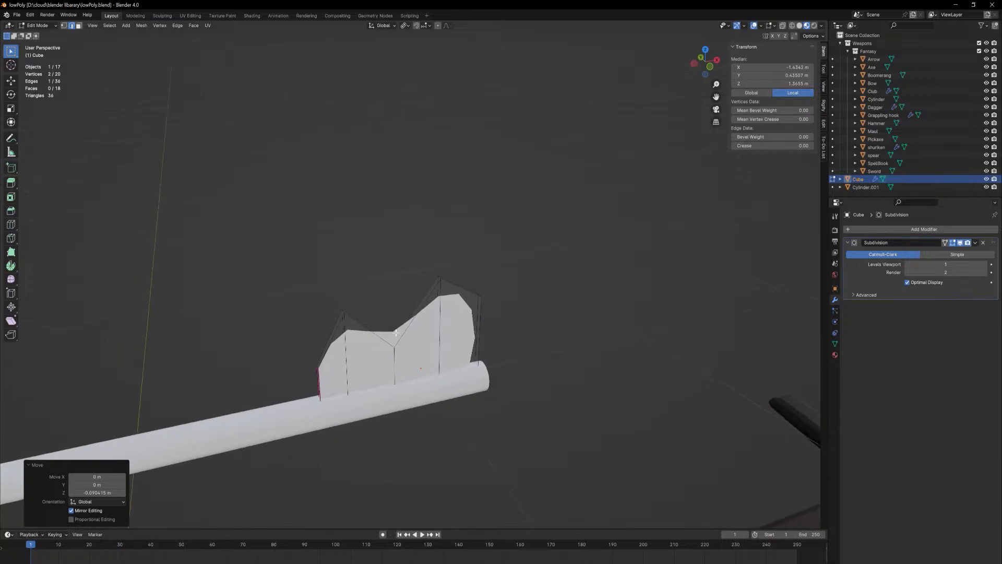
# - Set the valley edge's crease to about 0.54 and raise the edge about 0.017 m along Z
pyautogui.moveTo(771, 147); pyautogui.dragTo(806, 146)
pyautogui.press('g')
pyautogui.press('z')
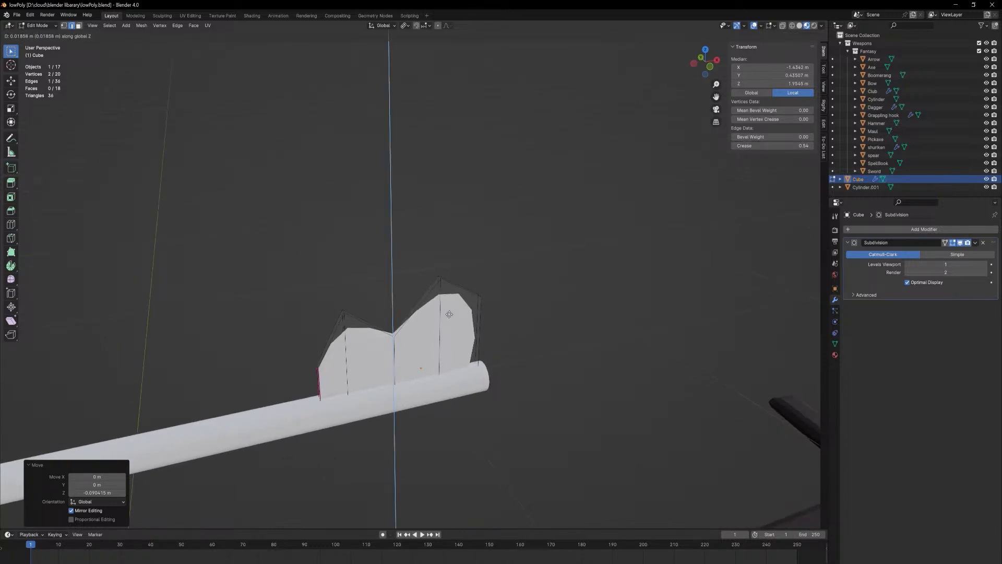
pyautogui.click(450, 317)
# - Select the four faces along the flange's zigzag upper rim and set their mean crease to about 0.46
pyautogui.moveTo(468, 295); pyautogui.dragTo(456, 343, button='middle')
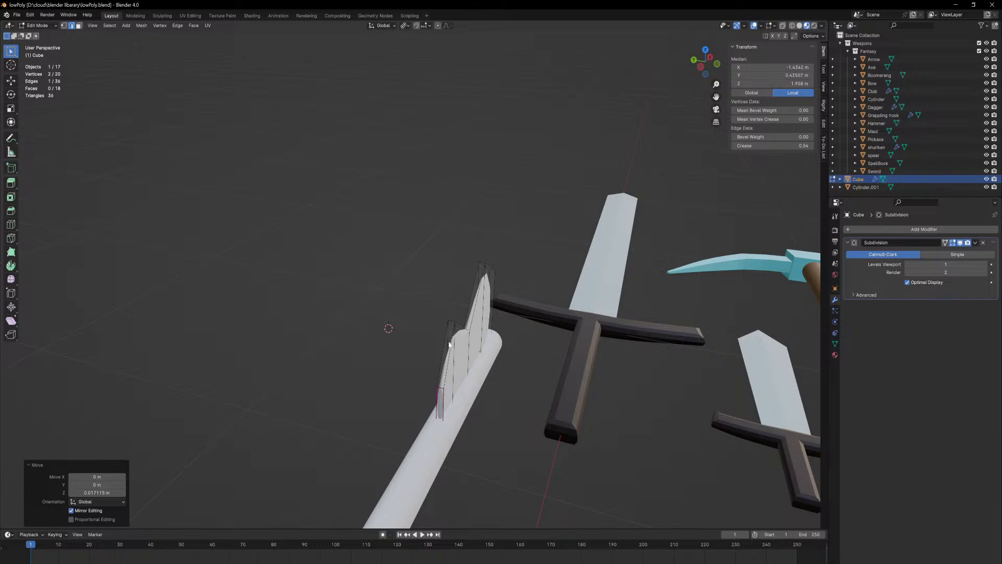
pyautogui.press('3')
pyautogui.click(448, 357)
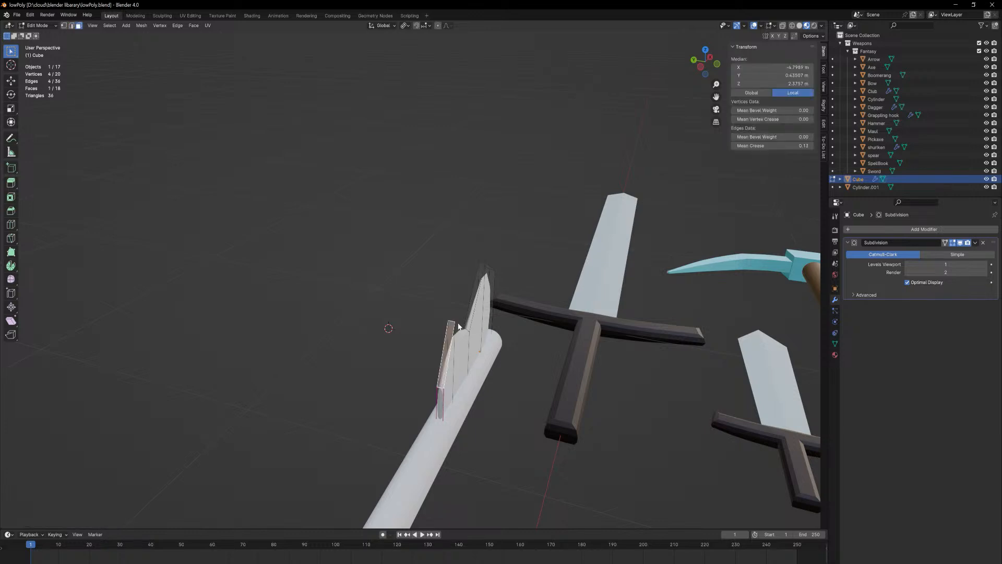
pyautogui.moveTo(463, 316); pyautogui.dragTo(437, 355, button='middle')
pyautogui.keyDown('shift'); pyautogui.click(424, 368); pyautogui.keyUp('shift')
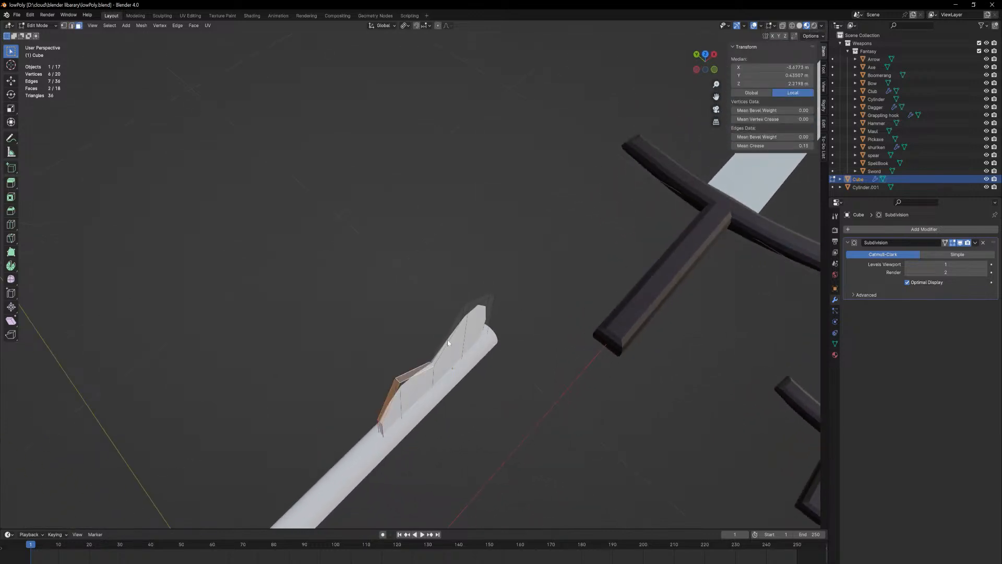
pyautogui.keyDown('shift'); pyautogui.click(446, 340); pyautogui.keyUp('shift')
pyautogui.keyDown('shift'); pyautogui.click(483, 312); pyautogui.keyUp('shift')
pyautogui.moveTo(500, 311); pyautogui.dragTo(513, 293, button='middle')
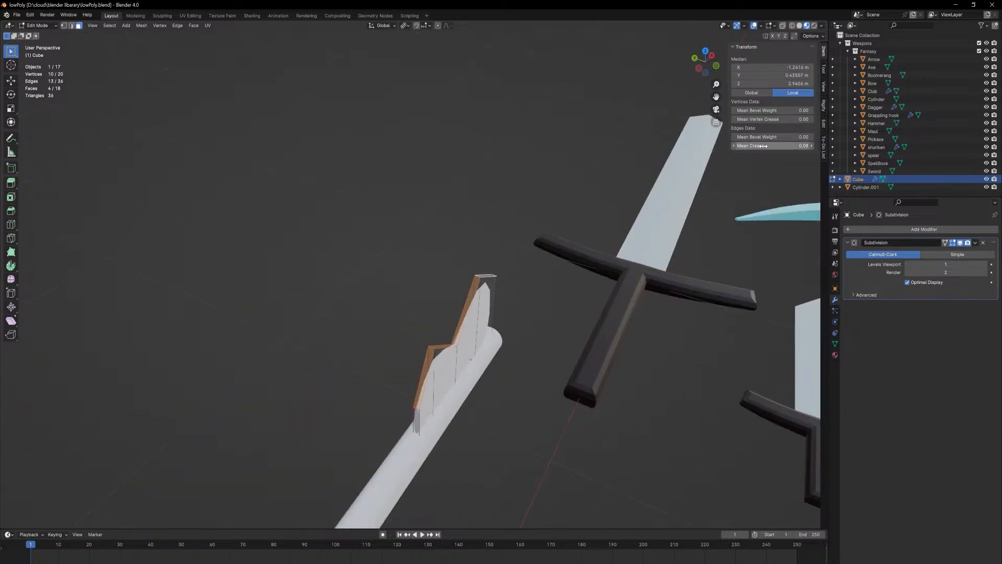
pyautogui.moveTo(766, 146); pyautogui.dragTo(858, 145)
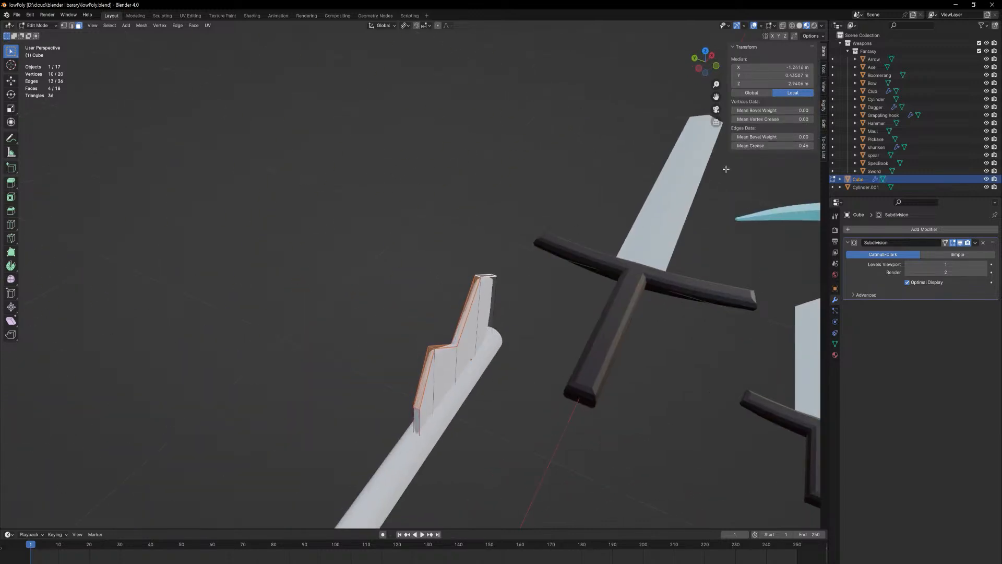
# - Scale the selected rim faces down along Y to taper the flange to a thin edge
pyautogui.moveTo(408, 326); pyautogui.dragTo(424, 325, button='middle')
pyautogui.press('s')
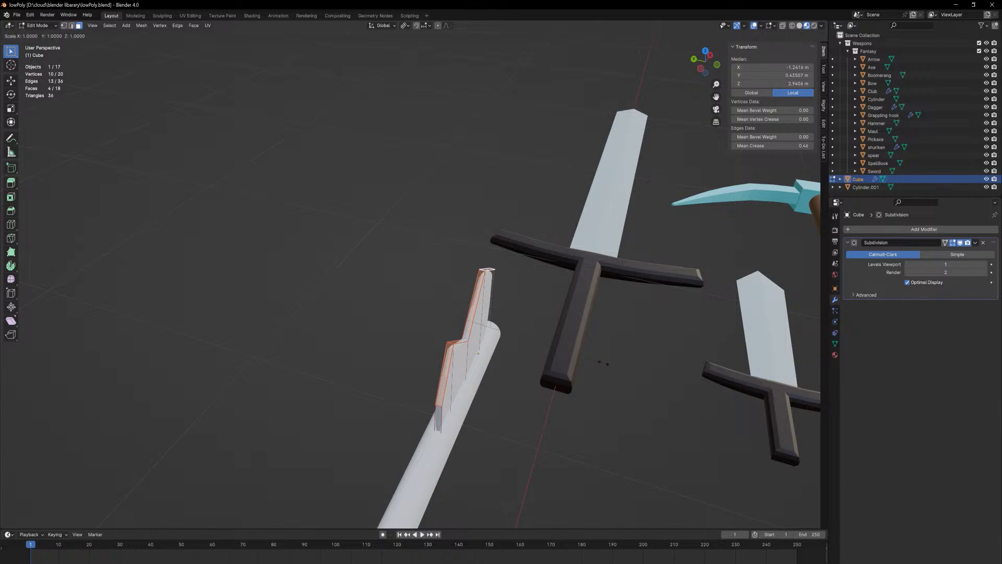
pyautogui.press('x')
pyautogui.press('y')
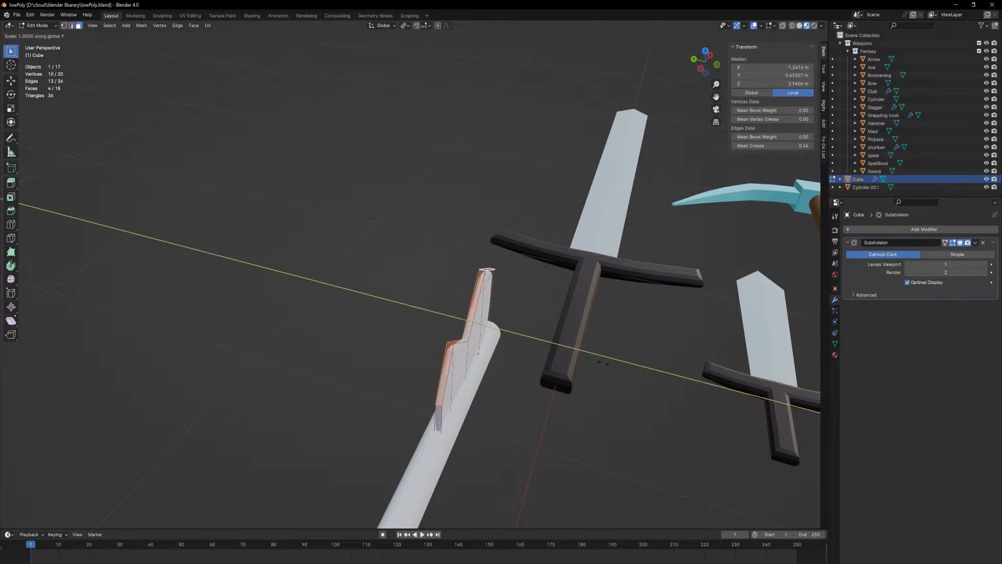
pyautogui.click(502, 335)
pyautogui.moveTo(539, 402); pyautogui.dragTo(481, 405, button='middle')
pyautogui.press('Tab')
pyautogui.press('Tab')
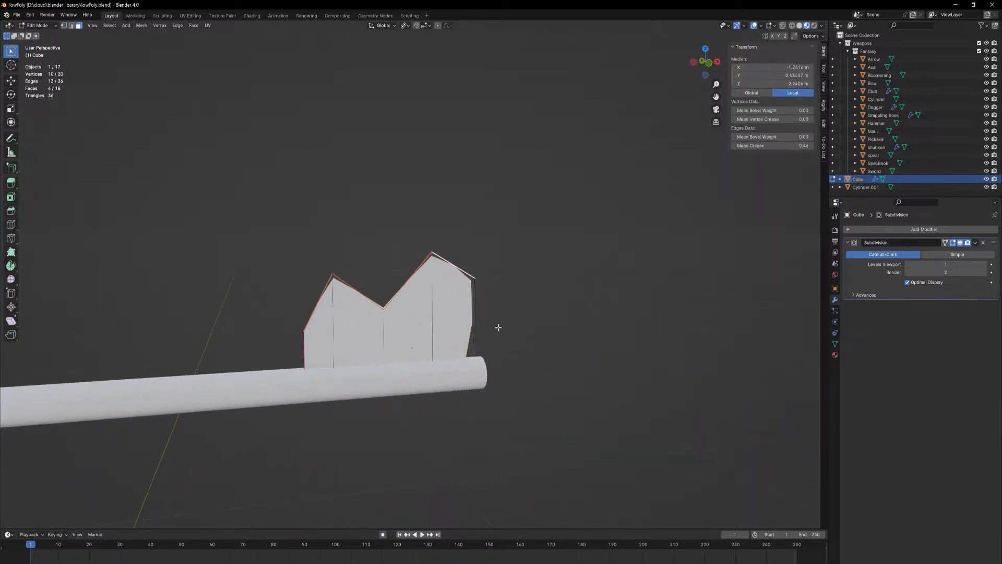
# - Lower the crease of the flange's tallest peak edge to about 0.27 and set the subdivision viewport level to 2
pyautogui.moveTo(498, 328); pyautogui.dragTo(524, 340, button='middle')
pyautogui.moveTo(535, 287); pyautogui.dragTo(498, 309, button='middle')
pyautogui.scroll(3, 493, 293)
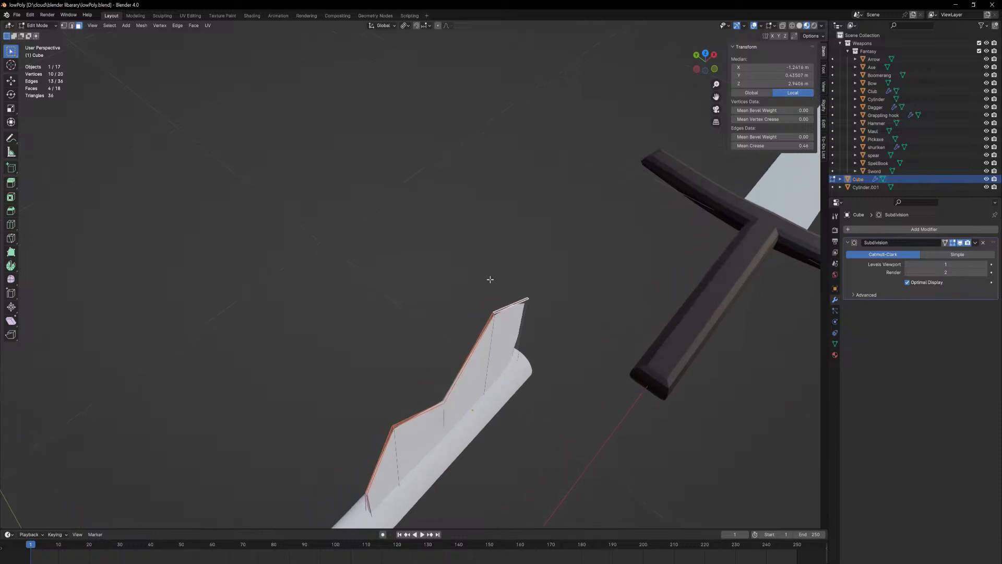
pyautogui.click(517, 324)
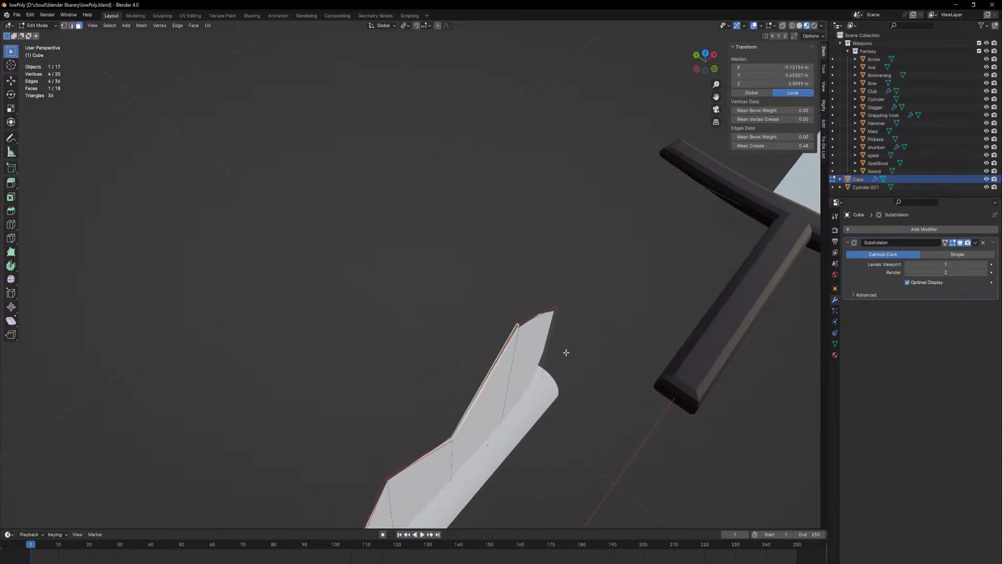
pyautogui.press('2')
pyautogui.click(518, 325)
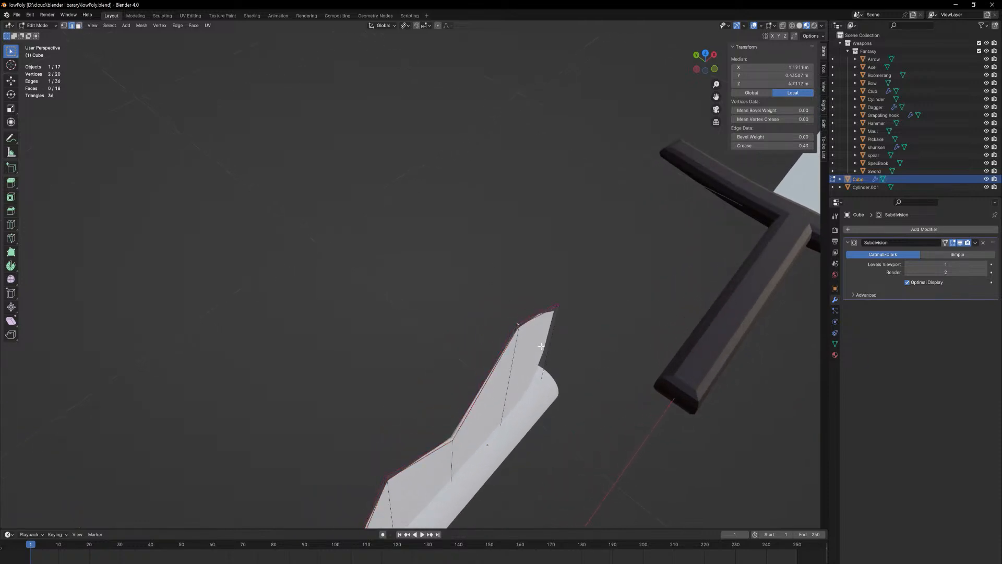
pyautogui.moveTo(540, 349); pyautogui.dragTo(514, 321, button='middle')
pyautogui.moveTo(799, 145); pyautogui.dragTo(759, 146)
pyautogui.click(985, 264)
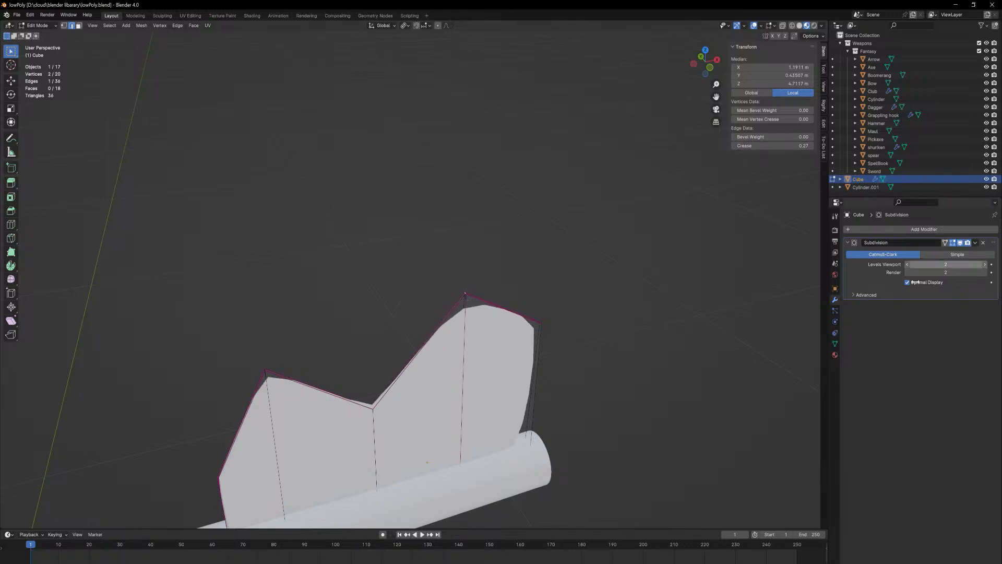
# - Return to Object Mode, deselect the flange and examine its smoothed shape on the mace handle from several angles
pyautogui.moveTo(553, 372); pyautogui.dragTo(543, 290, button='middle')
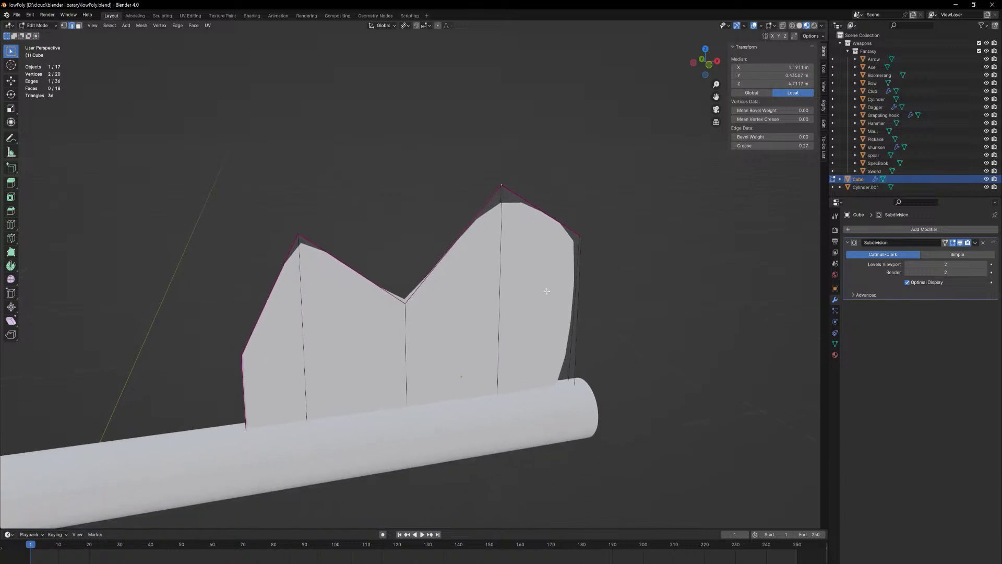
pyautogui.scroll(-3, 577, 333)
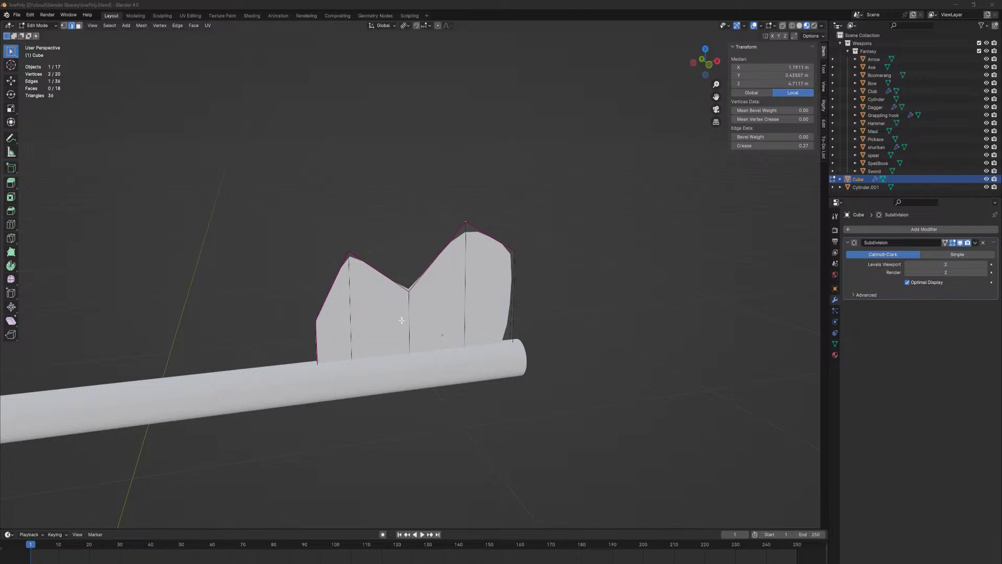
pyautogui.moveTo(382, 297); pyautogui.dragTo(417, 317, button='middle')
pyautogui.press('Tab')
pyautogui.moveTo(478, 359); pyautogui.dragTo(521, 73, button='middle')
pyautogui.scroll(-1, 521, 73)
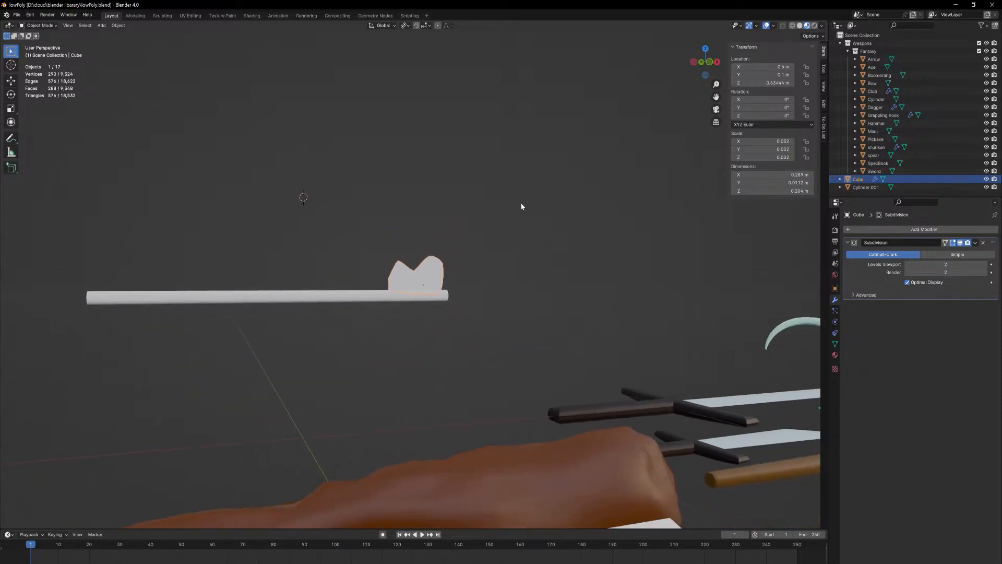
pyautogui.click(520, 204)
pyautogui.moveTo(481, 183); pyautogui.dragTo(508, 206, button='middle')
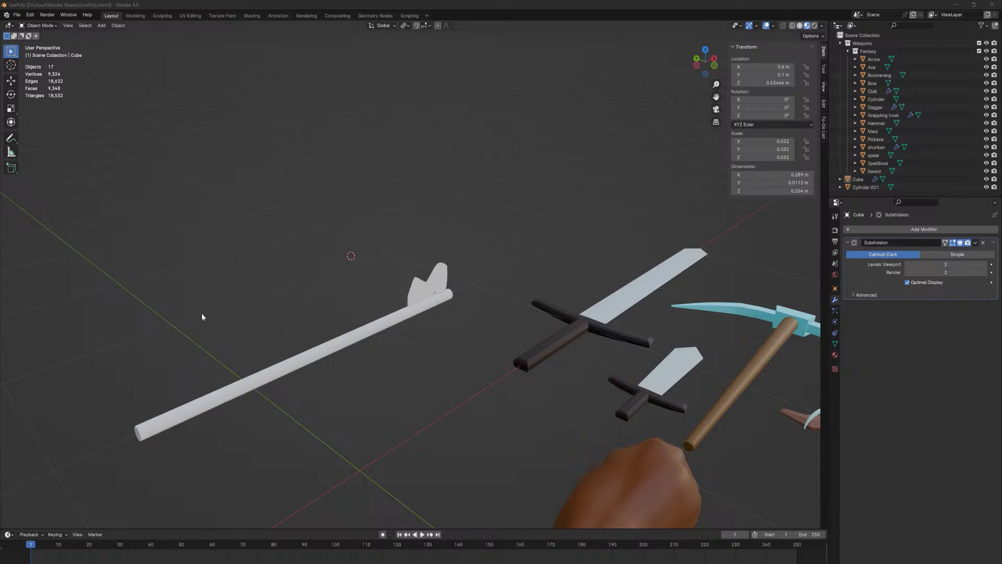
# - Add a Mirror modifier to the flange, using the handle Cylinder.001 as the mirror object
pyautogui.moveTo(443, 307); pyautogui.dragTo(446, 273, button='middle')
pyautogui.scroll(4, 446, 273)
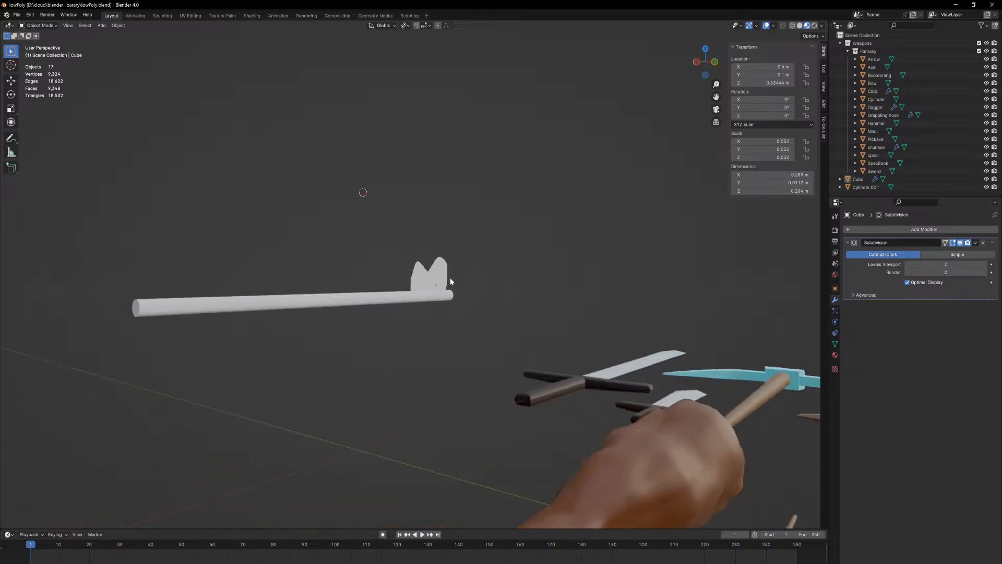
pyautogui.click(466, 292)
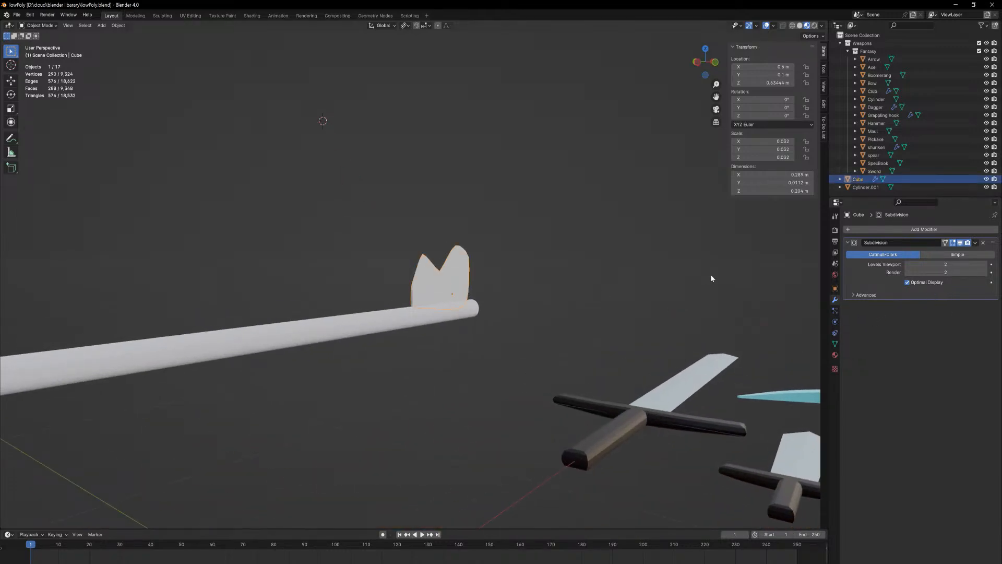
pyautogui.click(867, 231)
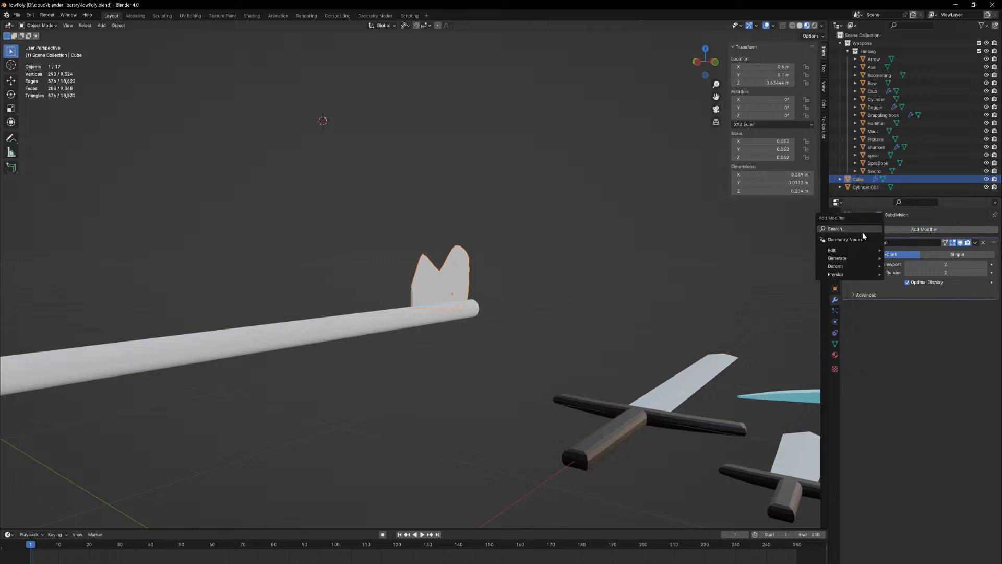
pyautogui.write('mirror')
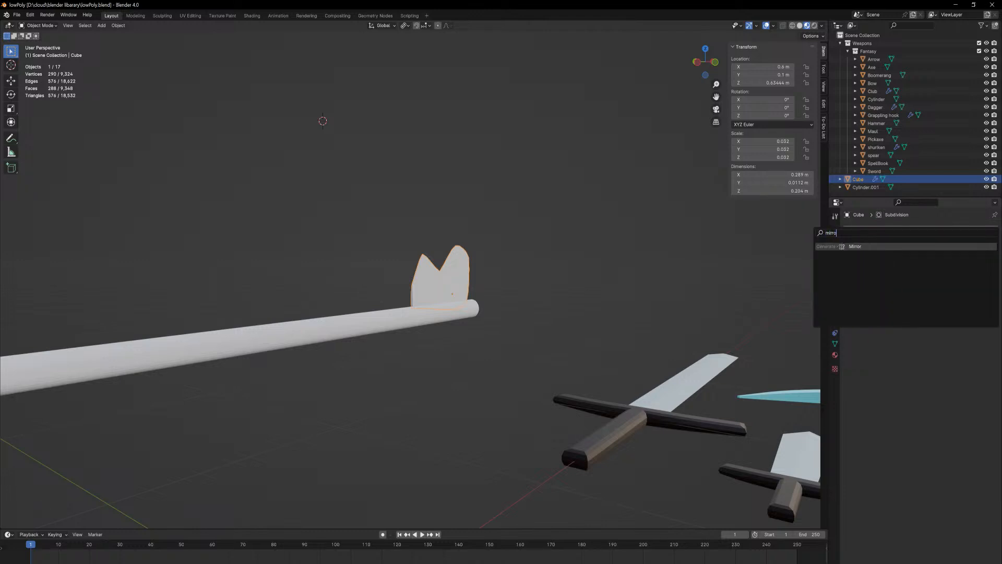
pyautogui.press('Return')
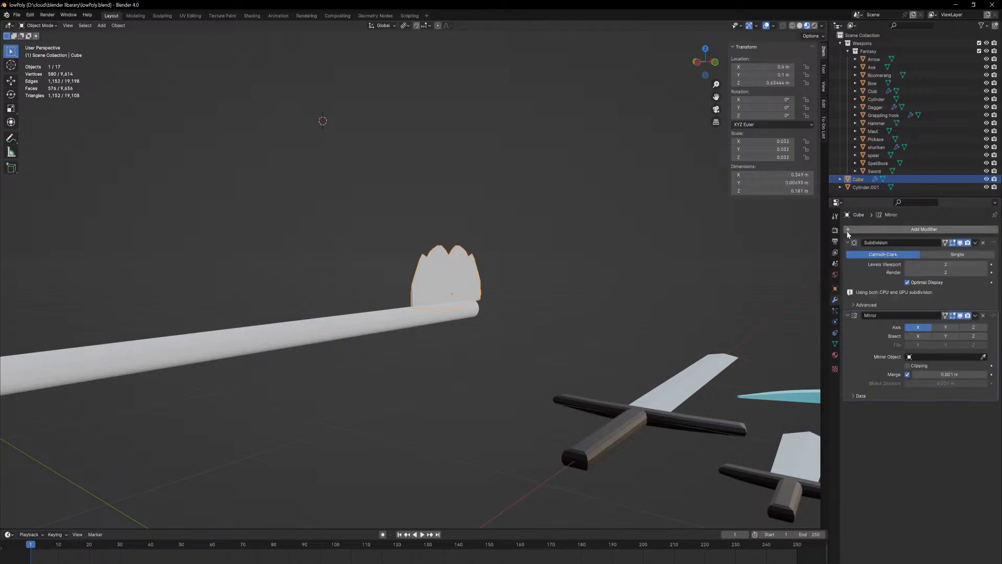
pyautogui.click(982, 358)
pyautogui.click(317, 326)
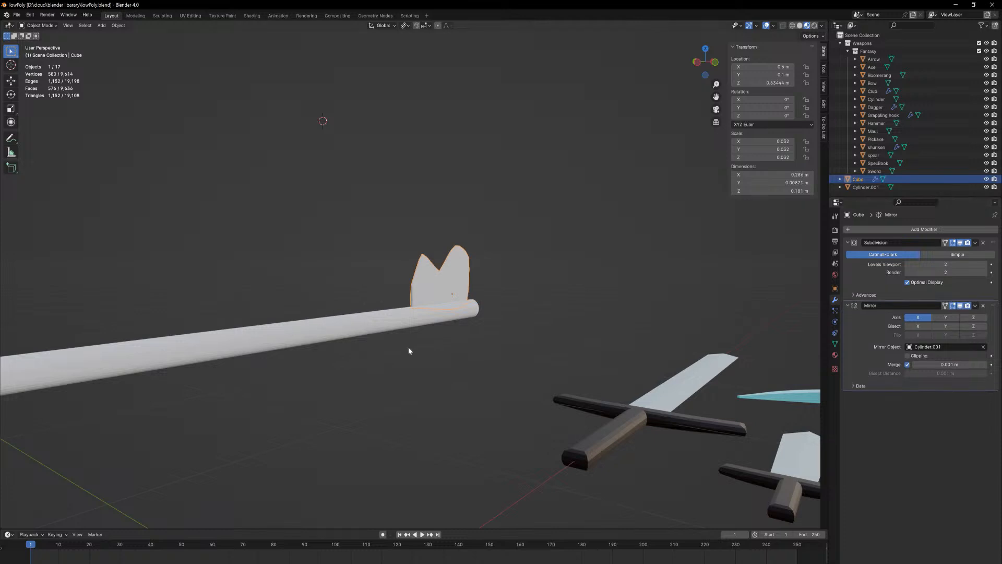
# - Switch the flange's mirror axis from X to Y only, mirroring it to the opposite side of the handle, and deselect it
pyautogui.moveTo(408, 348); pyautogui.dragTo(397, 485, button='middle')
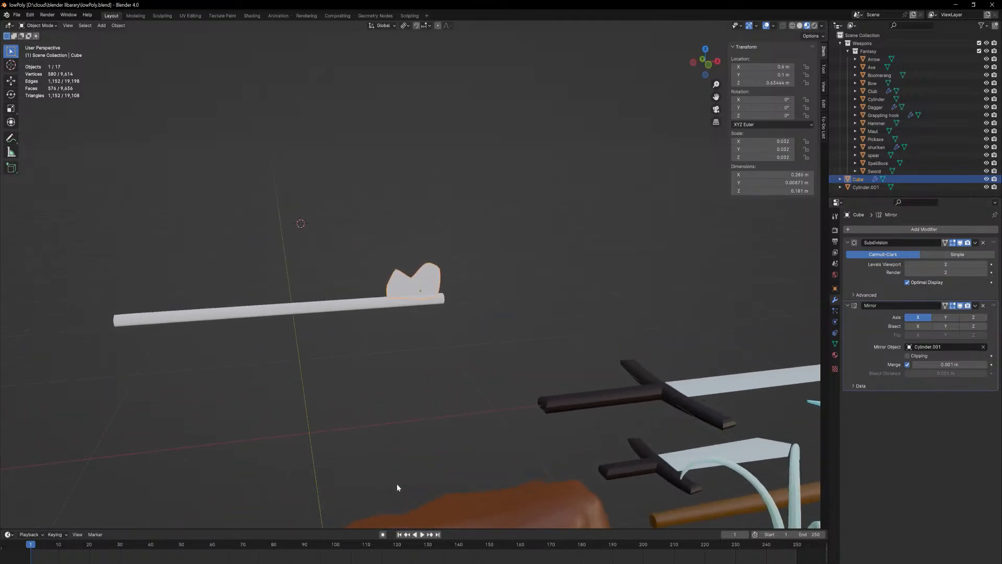
pyautogui.scroll(2, 383, 400)
pyautogui.click(945, 317)
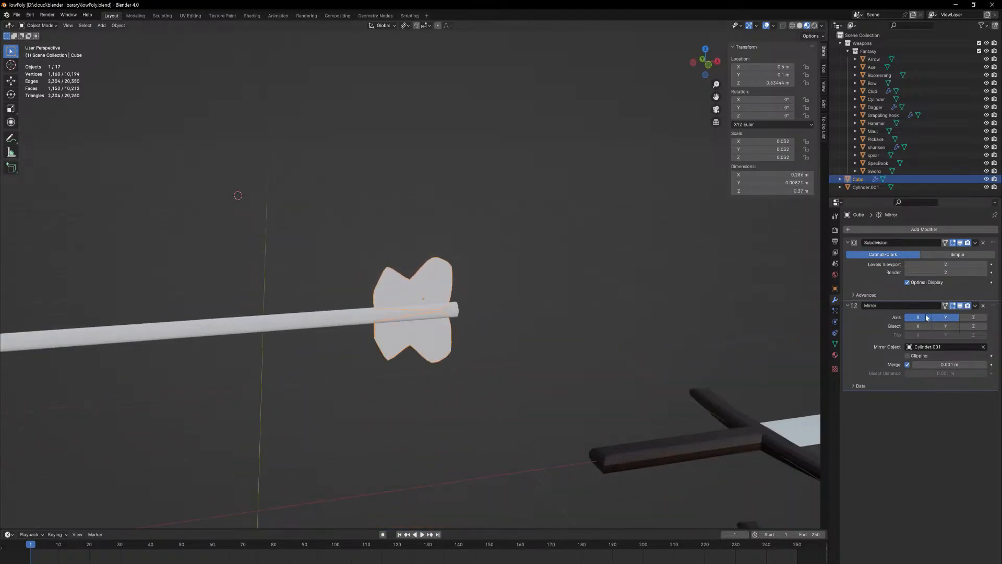
pyautogui.click(926, 317)
pyautogui.click(473, 394)
pyautogui.moveTo(473, 393); pyautogui.dragTo(439, 387, button='middle')
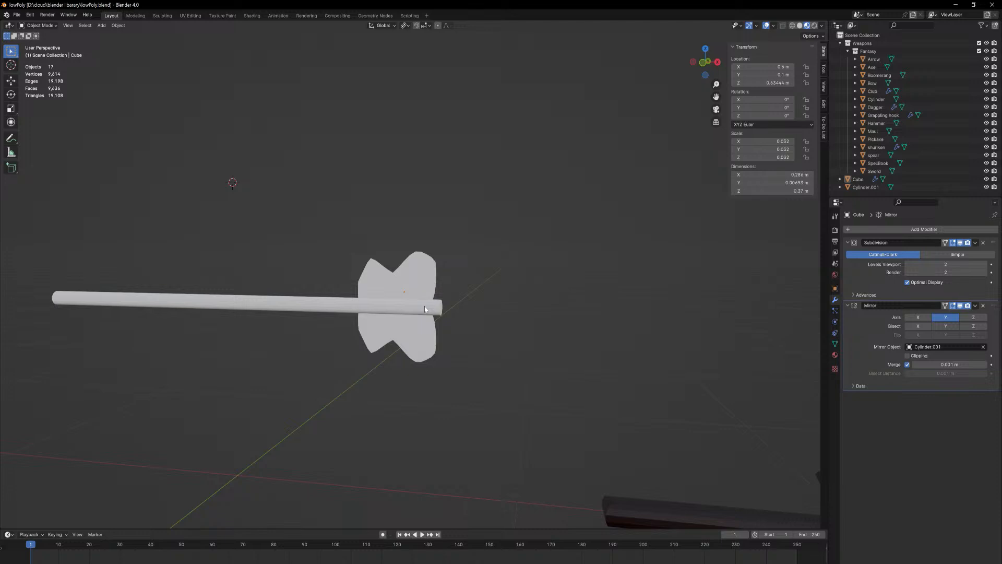
# - Select the mirrored blade at the end of the shaft and open its mesh for editing
pyautogui.moveTo(429, 300); pyautogui.dragTo(433, 331, button='middle')
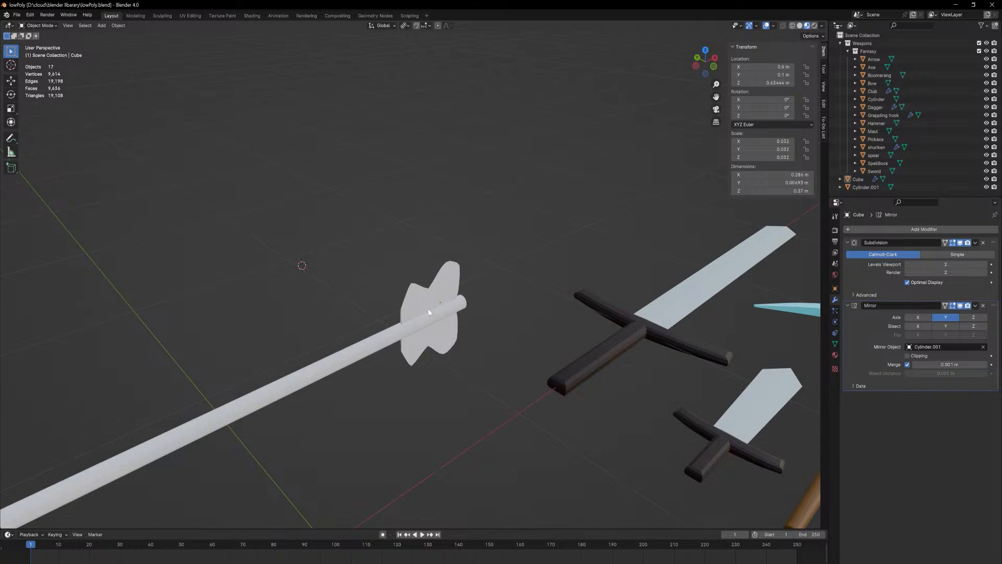
pyautogui.click(428, 305)
pyautogui.moveTo(428, 305); pyautogui.dragTo(433, 196, button='middle')
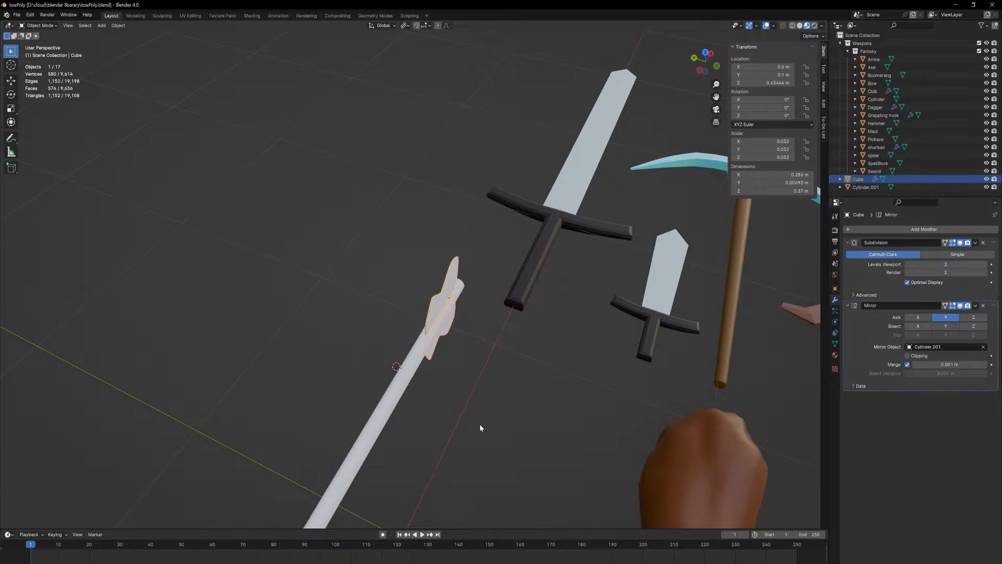
pyautogui.moveTo(478, 424); pyautogui.dragTo(471, 255, button='middle')
pyautogui.moveTo(498, 297); pyautogui.dragTo(484, 289, button='middle')
pyautogui.press('Tab')
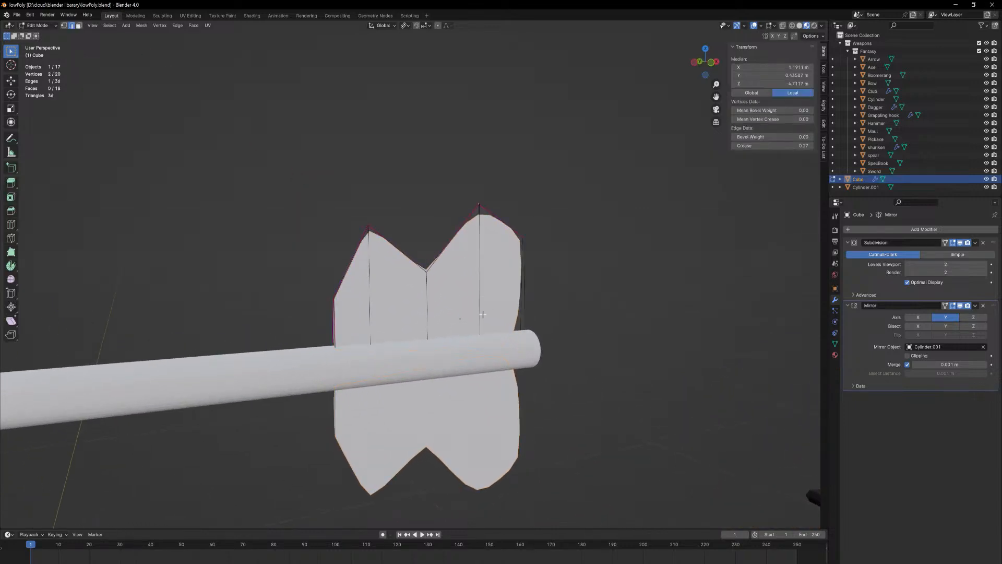
# - Reduce the mean crease of the two parallel edges running from the blade's lower peak to its notch
pyautogui.moveTo(378, 305); pyautogui.dragTo(437, 299, button='middle')
pyautogui.moveTo(438, 342)
pyautogui.keyDown('ctrl'); pyautogui.mouseDown(button='middle')
pyautogui.moveTo(436, 302)
pyautogui.moveTo(456, 350)
pyautogui.moveTo(452, 391)
pyautogui.moveTo(454, 337)
pyautogui.mouseUp(button='middle'); pyautogui.keyUp('ctrl')
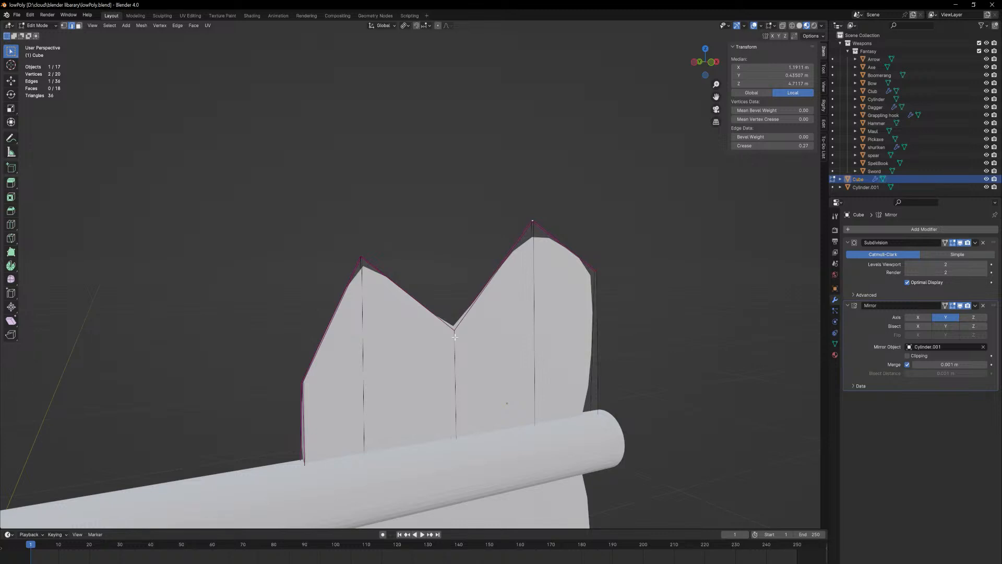
pyautogui.moveTo(455, 336); pyautogui.dragTo(463, 297, button='middle')
pyautogui.scroll(4, 475, 346)
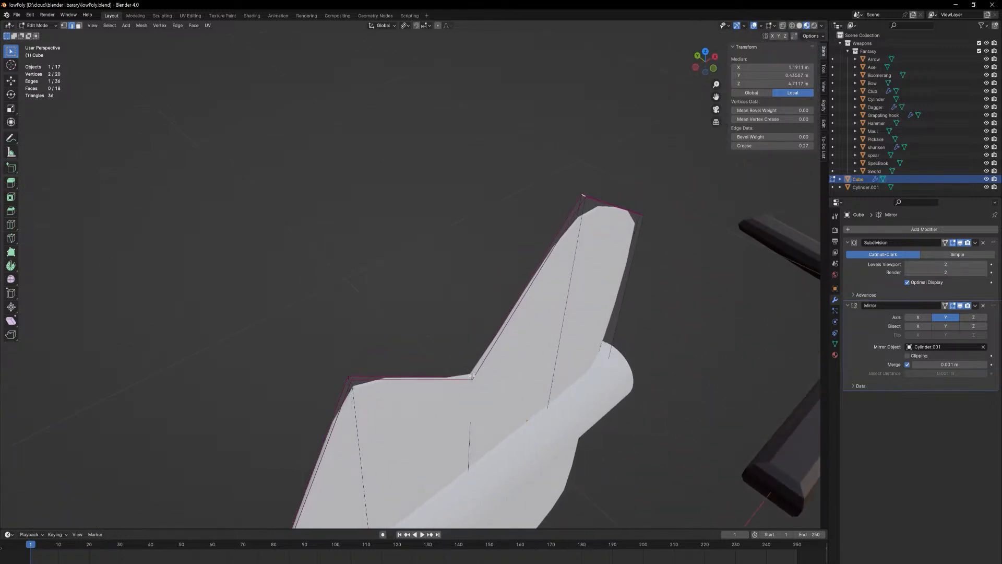
pyautogui.click(479, 387)
pyautogui.moveTo(472, 383); pyautogui.dragTo(477, 353, button='middle')
pyautogui.moveTo(398, 310); pyautogui.dragTo(377, 360, button='middle')
pyautogui.keyDown('shift'); pyautogui.click(371, 374); pyautogui.keyUp('shift')
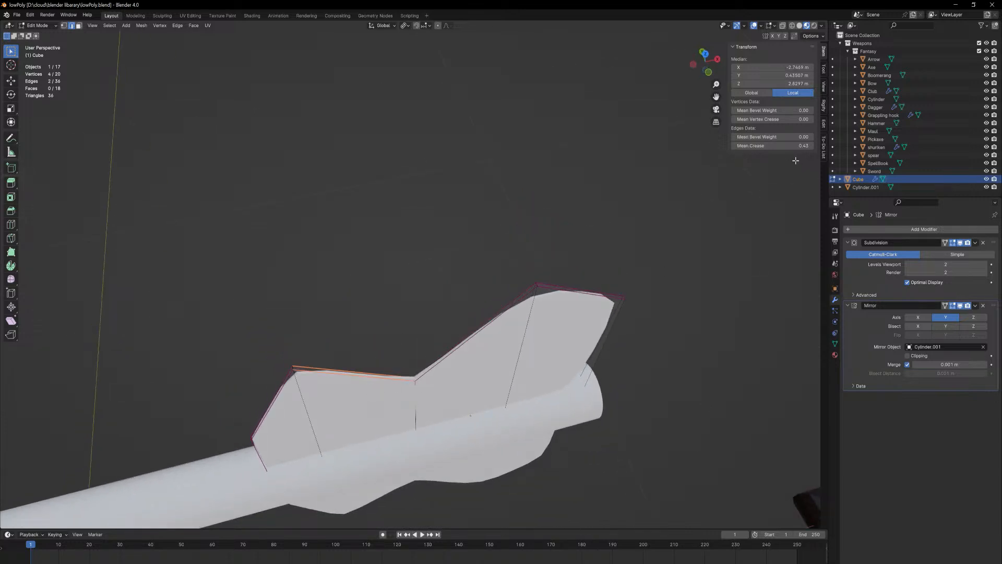
pyautogui.moveTo(793, 146); pyautogui.dragTo(765, 146)
pyautogui.click(641, 441)
pyautogui.moveTo(633, 428); pyautogui.dragTo(627, 392, button='middle')
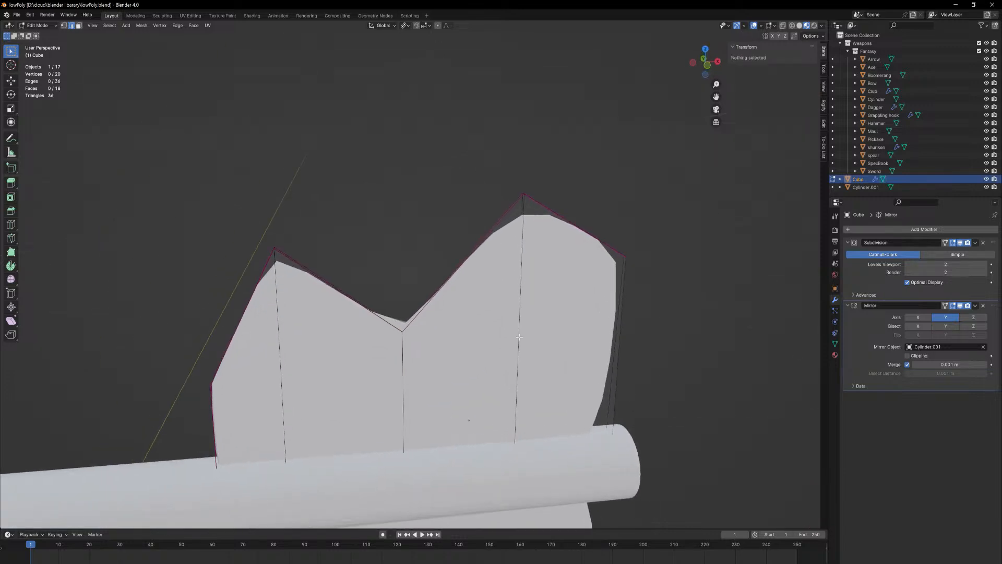
pyautogui.moveTo(409, 331); pyautogui.dragTo(412, 336, button='middle')
# - Show the Subdivision result on the edit cage and lower the crease of the short edge across the notch to 0.24
pyautogui.click(416, 350)
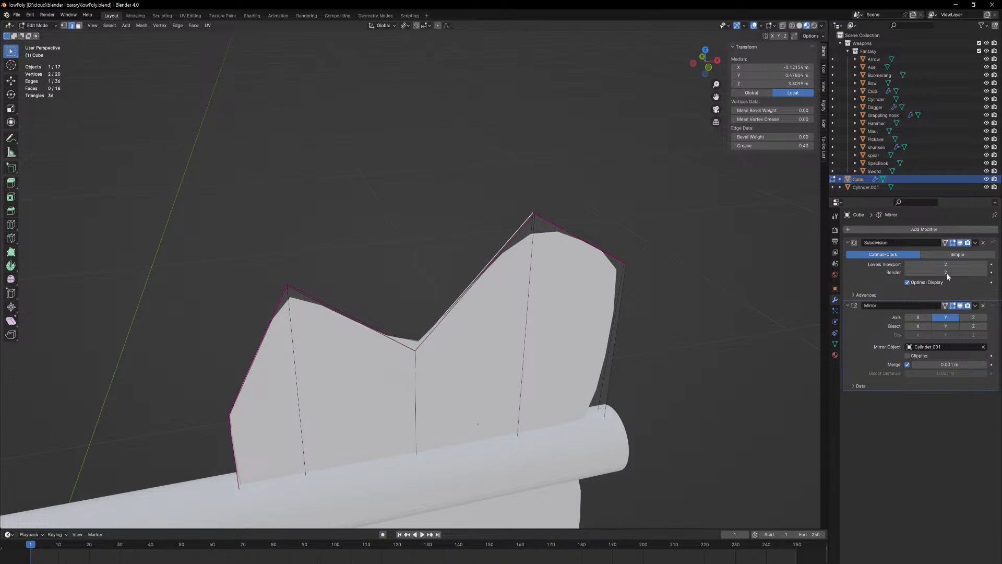
pyautogui.click(944, 242)
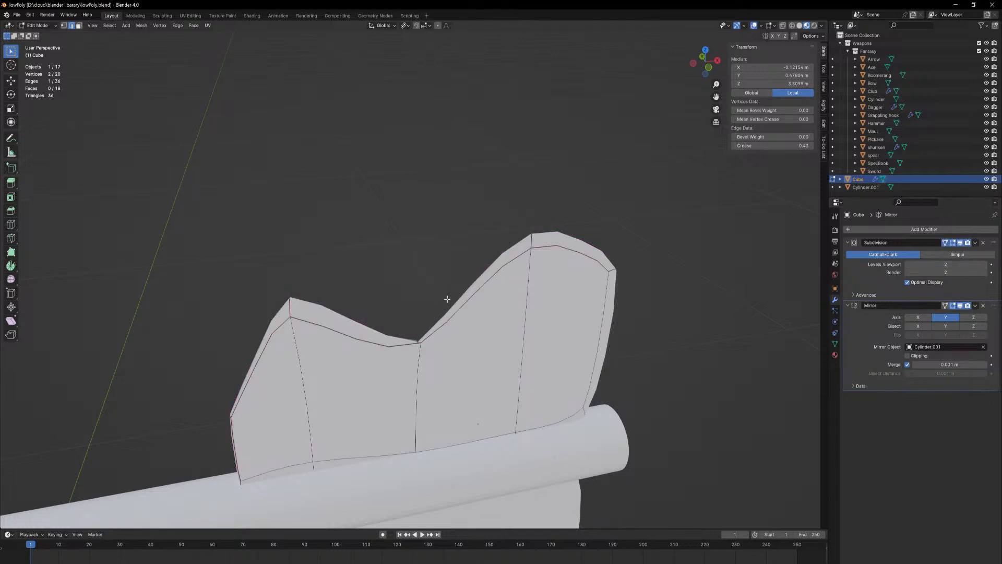
pyautogui.moveTo(447, 298); pyautogui.dragTo(464, 347, button='middle')
pyautogui.click(460, 360)
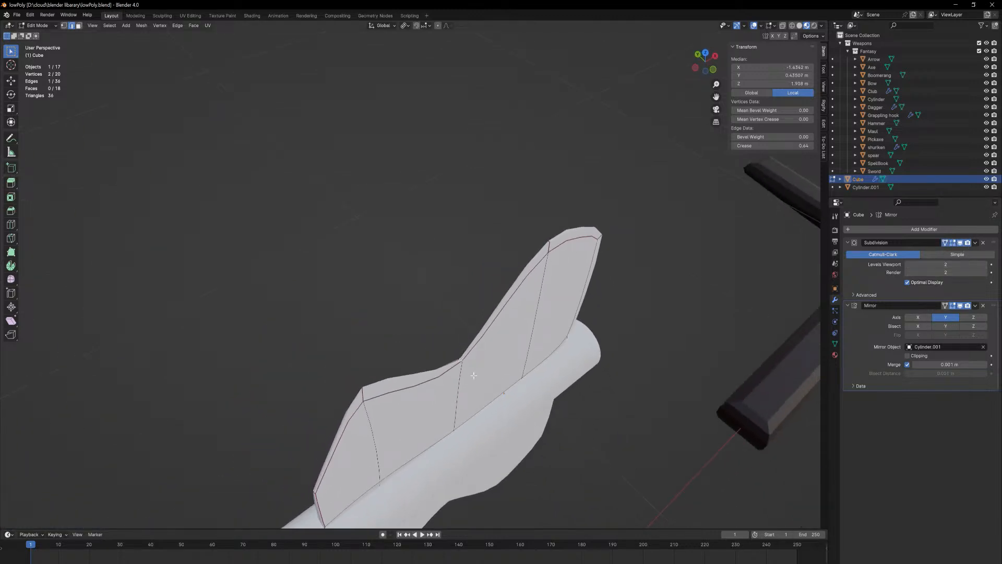
pyautogui.moveTo(803, 145); pyautogui.dragTo(731, 145)
pyautogui.moveTo(647, 306); pyautogui.dragTo(557, 314, button='middle')
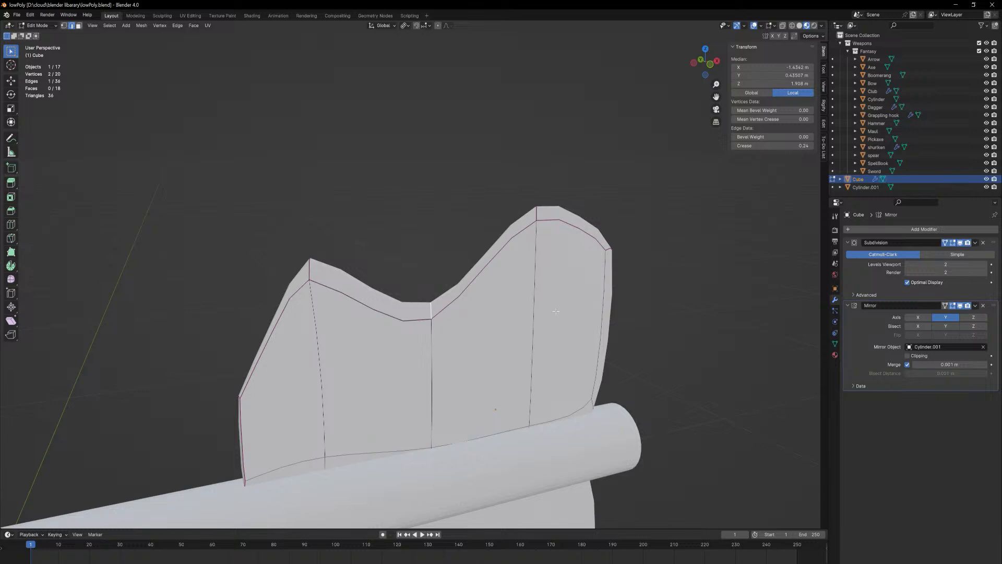
pyautogui.moveTo(545, 300)
pyautogui.mouseDown(button='middle')
pyautogui.moveTo(586, 331)
pyautogui.moveTo(616, 309)
pyautogui.moveTo(518, 292)
pyautogui.moveTo(586, 315)
pyautogui.moveTo(551, 410)
pyautogui.moveTo(541, 382)
pyautogui.moveTo(559, 283)
pyautogui.moveTo(583, 284)
pyautogui.moveTo(563, 268)
pyautogui.moveTo(577, 269)
pyautogui.mouseUp(button='middle')
# - In wireframe with the Subdivision cage display off, select the blade's four bottom faces inside the shaft and scale them to about 1.6 along Y
pyautogui.hotkey('shift', 'z')
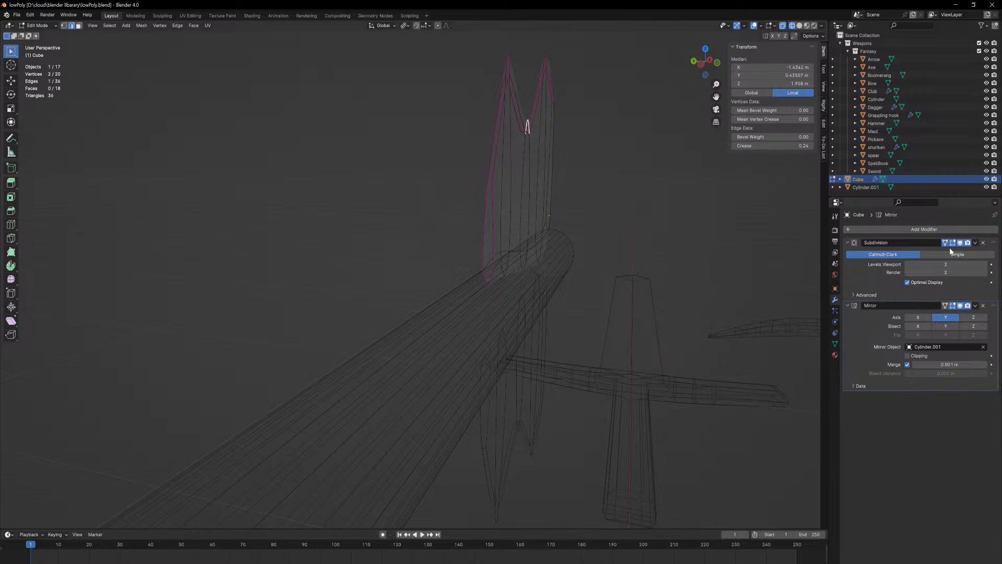
pyautogui.click(945, 243)
pyautogui.moveTo(501, 291); pyautogui.dragTo(631, 302, button='middle')
pyautogui.press('3')
pyautogui.click(467, 205)
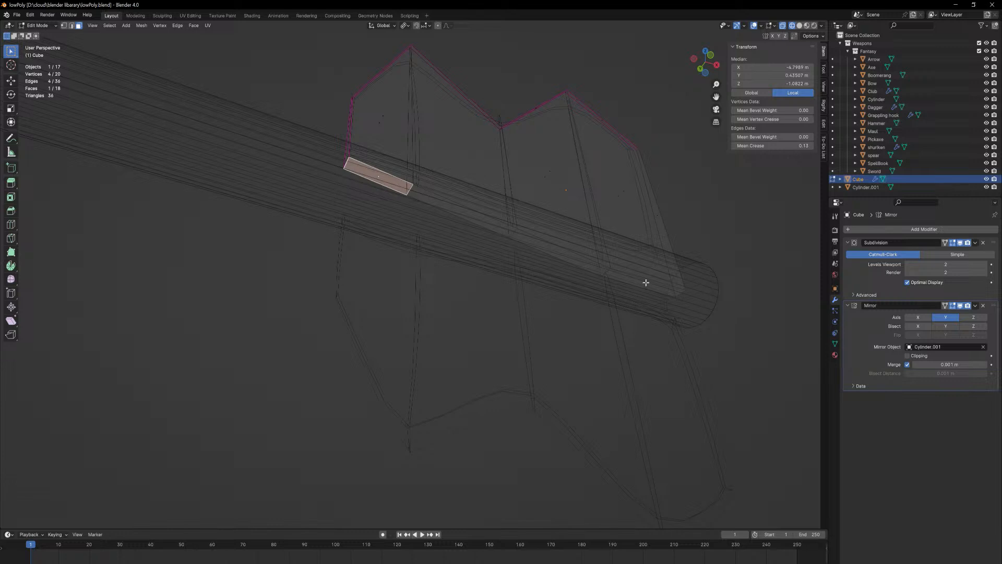
pyautogui.keyDown('ctrl'); pyautogui.click(645, 285); pyautogui.keyUp('ctrl')
pyautogui.moveTo(577, 275); pyautogui.dragTo(579, 328, button='middle')
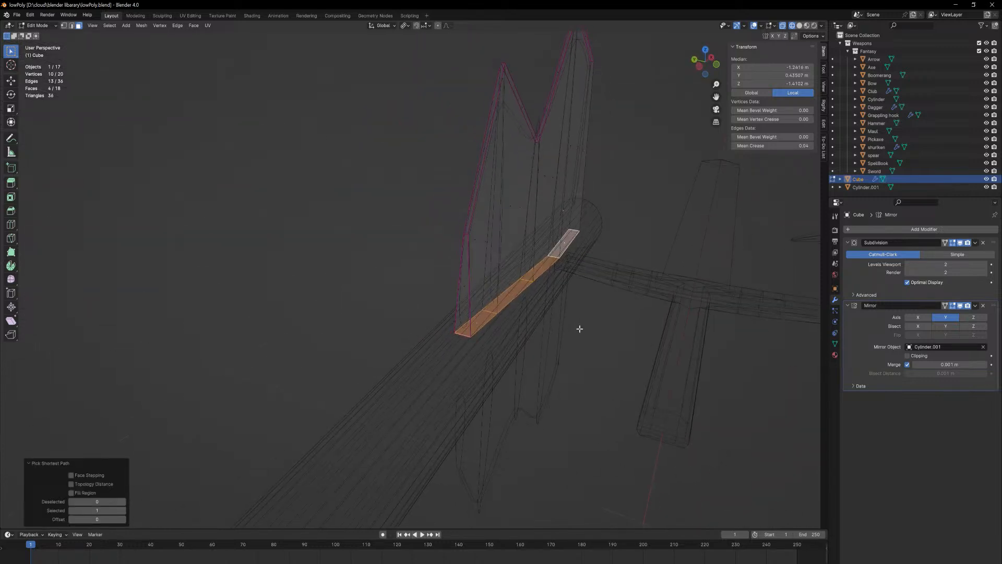
pyautogui.press('s')
pyautogui.press('x')
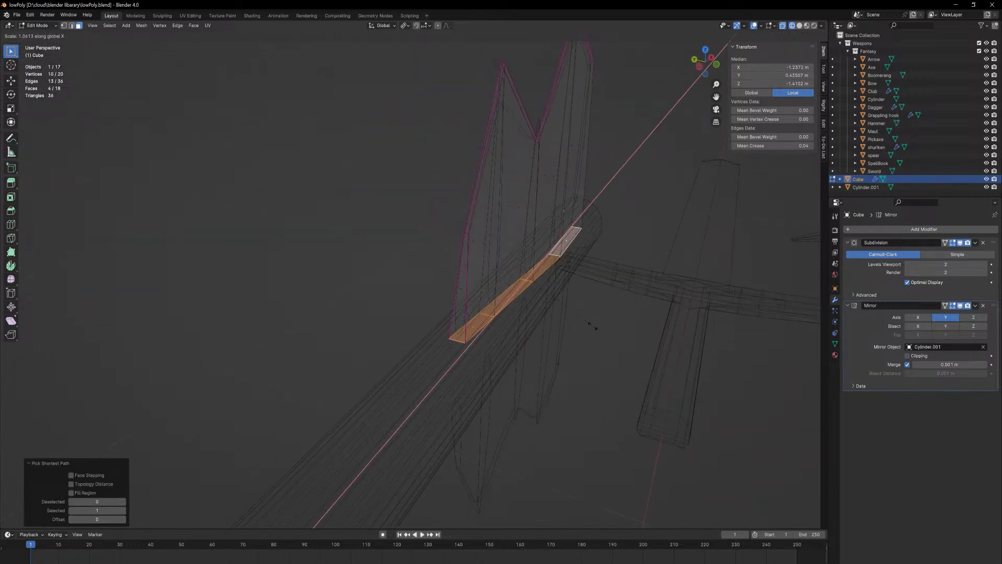
pyautogui.press('y')
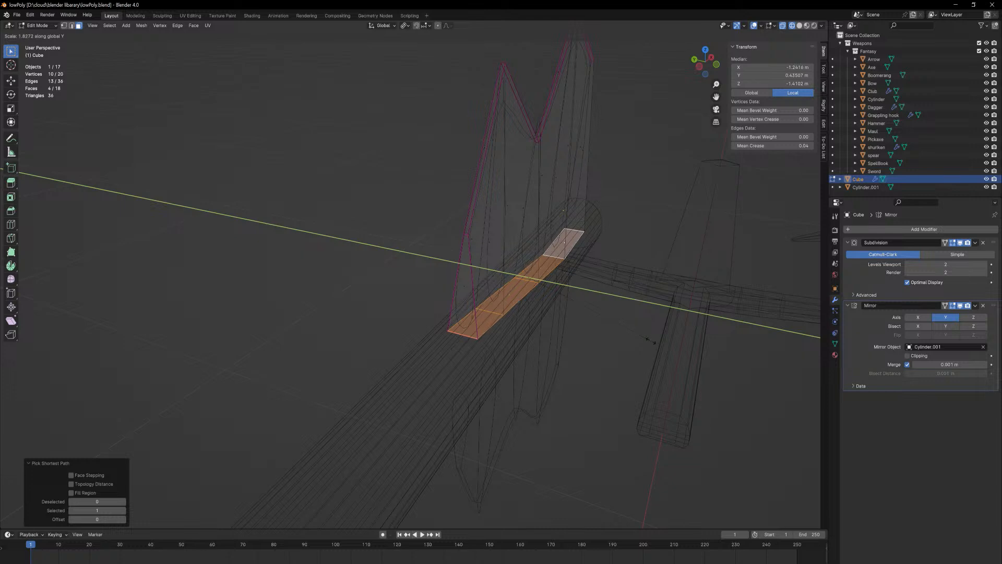
pyautogui.click(634, 336)
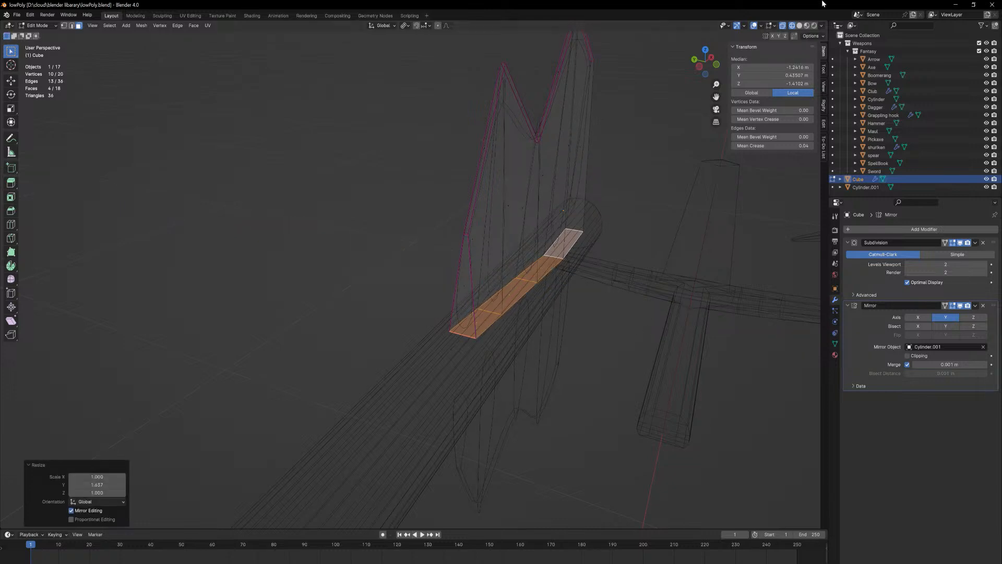
# - Return to Object Mode with solid shading and examine where the blade meets the shaft from several angles
pyautogui.click(798, 25)
pyautogui.press('Tab')
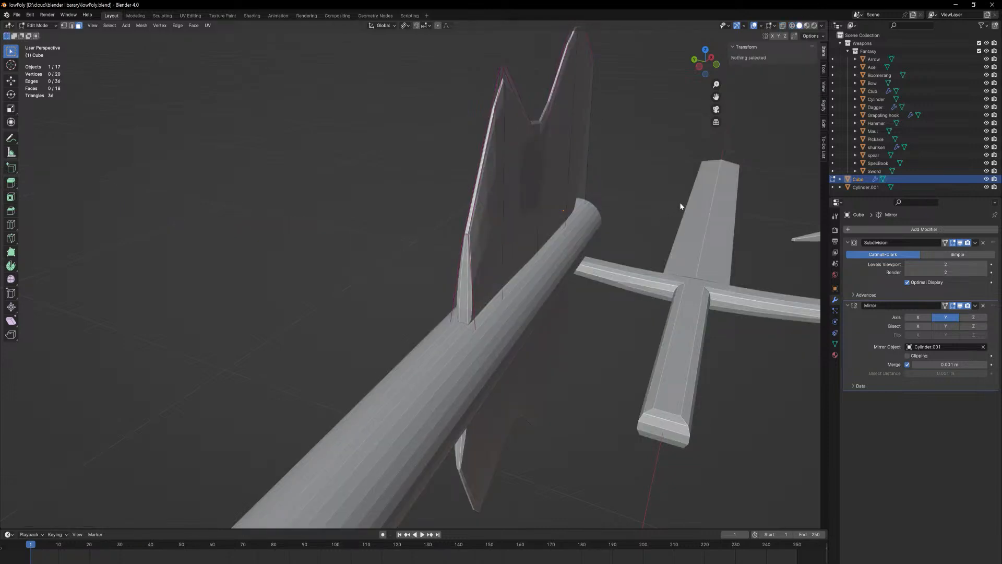
pyautogui.press('KP_Decimal')
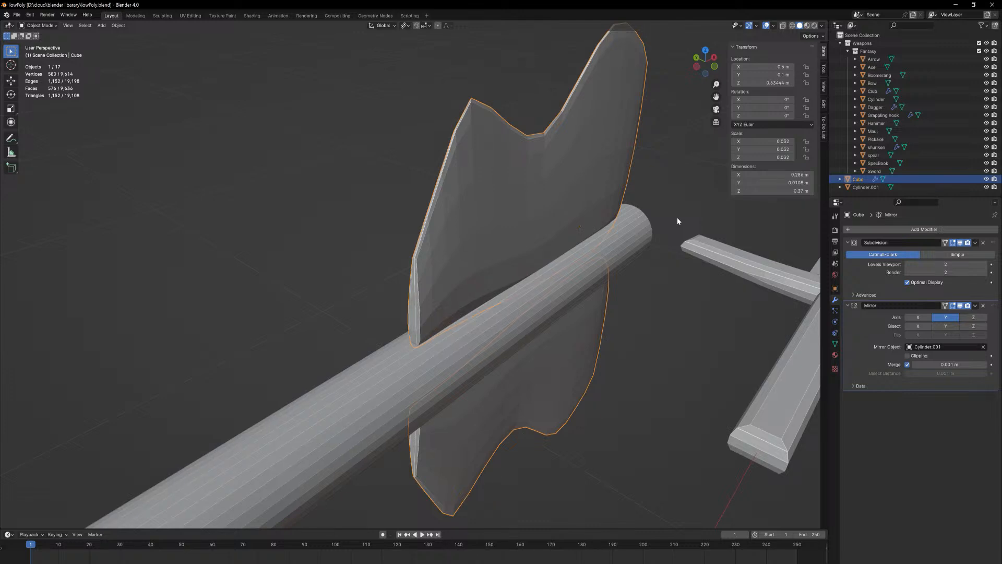
pyautogui.click(381, 25)
pyautogui.click(656, 356)
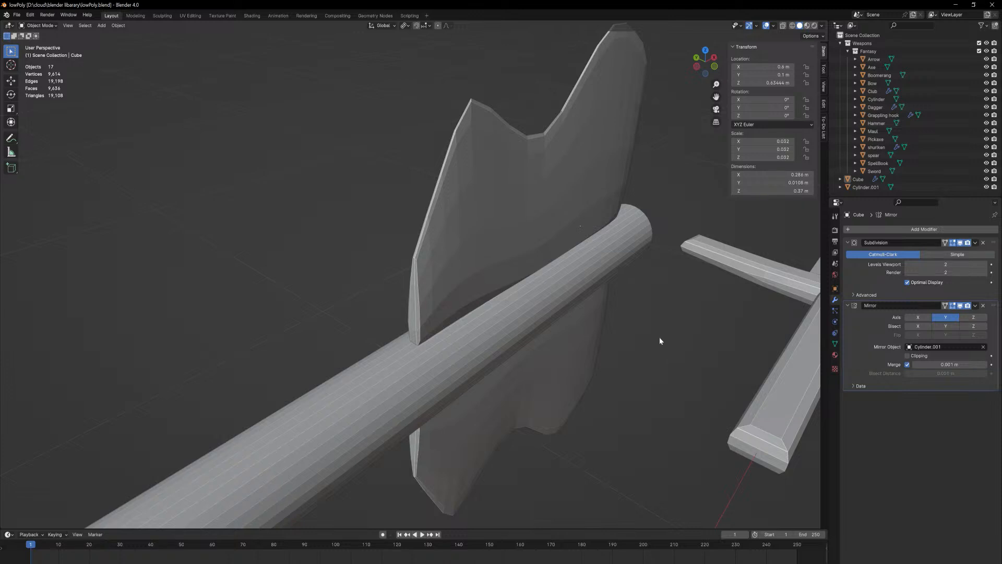
pyautogui.moveTo(659, 341); pyautogui.dragTo(671, 320, button='middle')
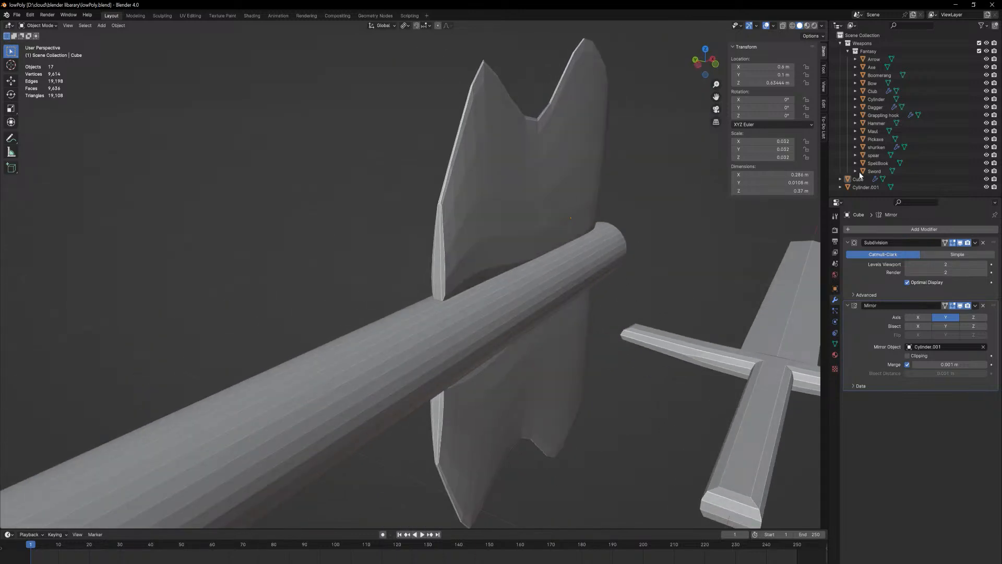
pyautogui.moveTo(641, 208)
pyautogui.mouseDown(button='middle')
pyautogui.moveTo(626, 212)
pyautogui.moveTo(645, 208)
pyautogui.mouseUp(button='middle')
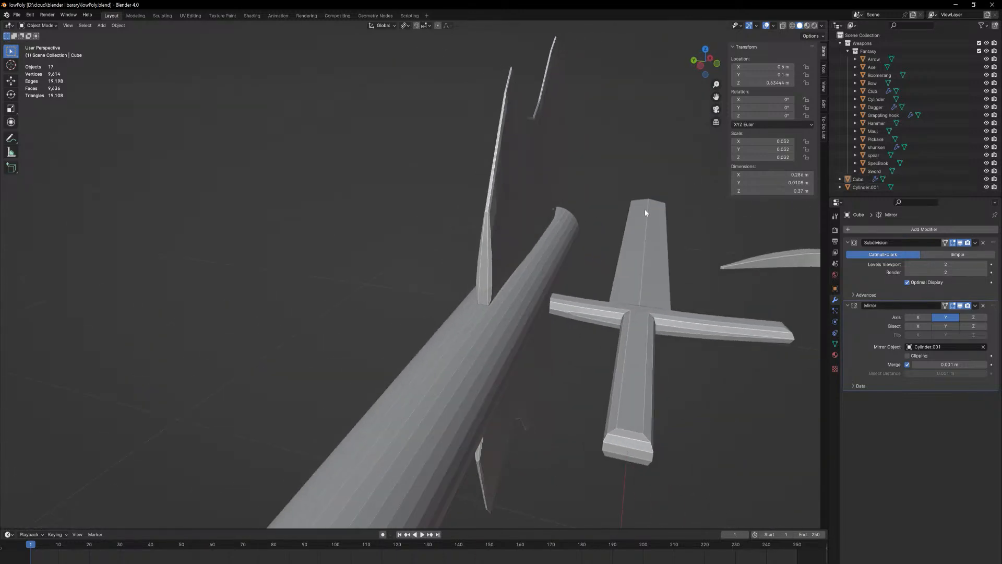
pyautogui.moveTo(679, 161); pyautogui.dragTo(639, 168, button='middle')
pyautogui.scroll(-7, 656, 306)
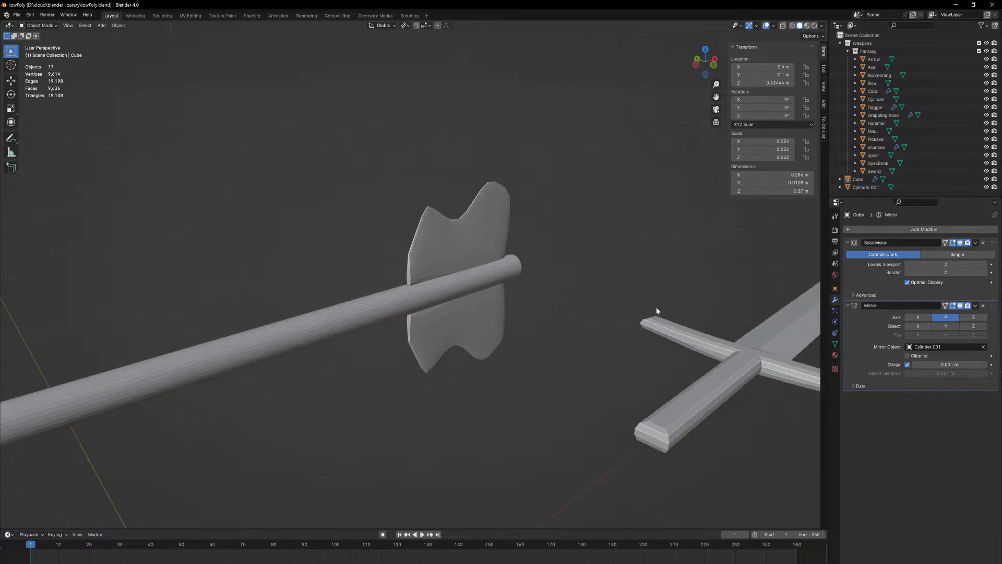
# - Apply Shade Auto Smooth to the blade and the shaft
pyautogui.click(441, 284)
pyautogui.rightClick(441, 284)
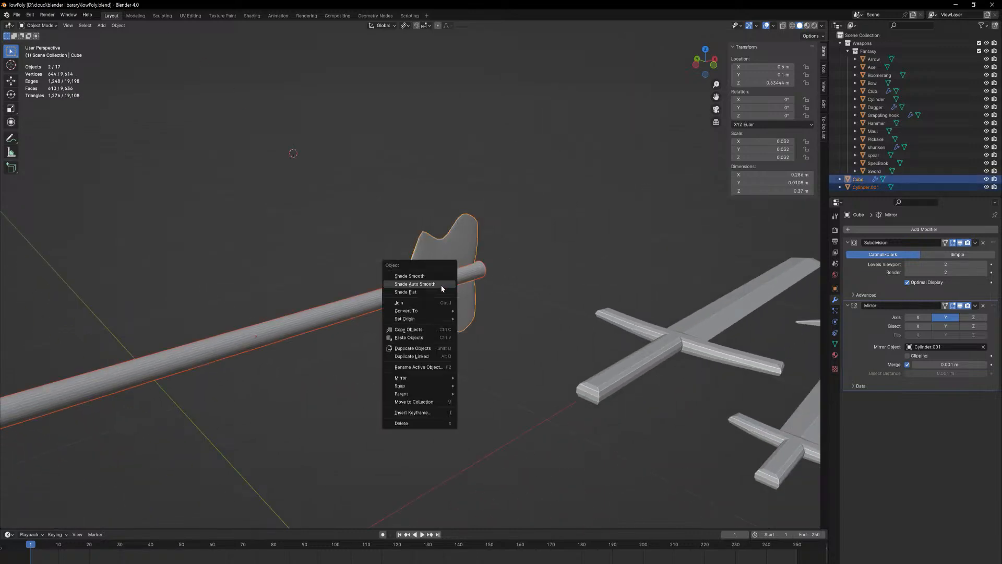
pyautogui.click(442, 284)
pyautogui.moveTo(504, 256); pyautogui.dragTo(453, 281, button='middle')
# - Add a single horizontal loop cut around the blade and slide it down towards the shaft
pyautogui.click(447, 255)
pyautogui.moveTo(481, 284); pyautogui.dragTo(481, 284, button='middle')
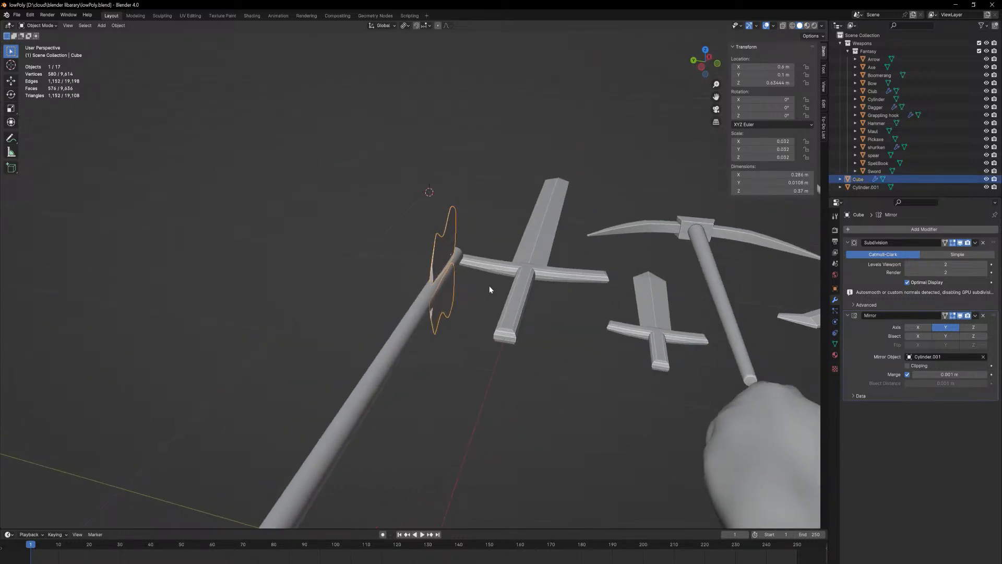
pyautogui.press('Tab')
pyautogui.moveTo(487, 284); pyautogui.dragTo(449, 291, button='middle')
pyautogui.scroll(5, 425, 193)
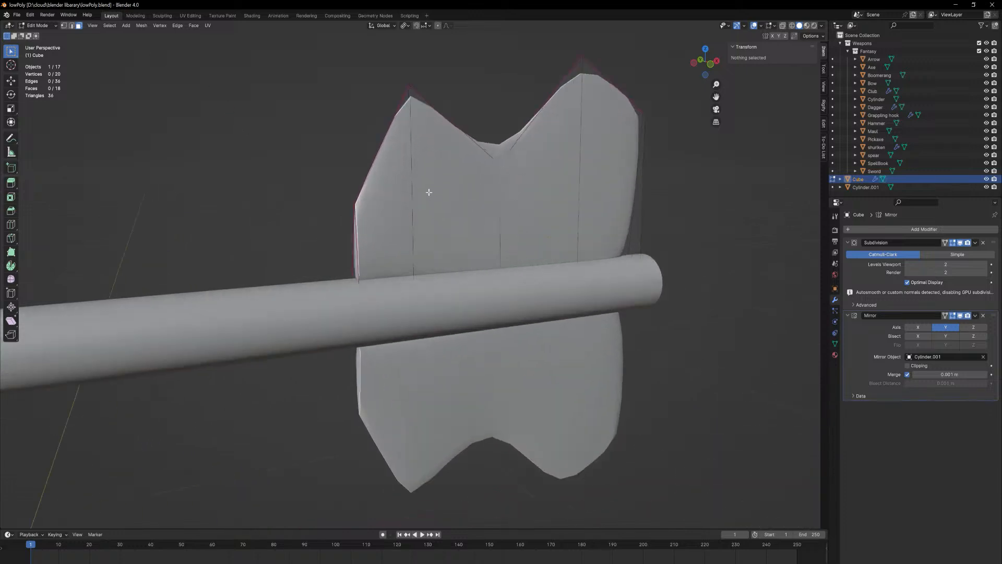
pyautogui.hotkey('ctrl', 'r')
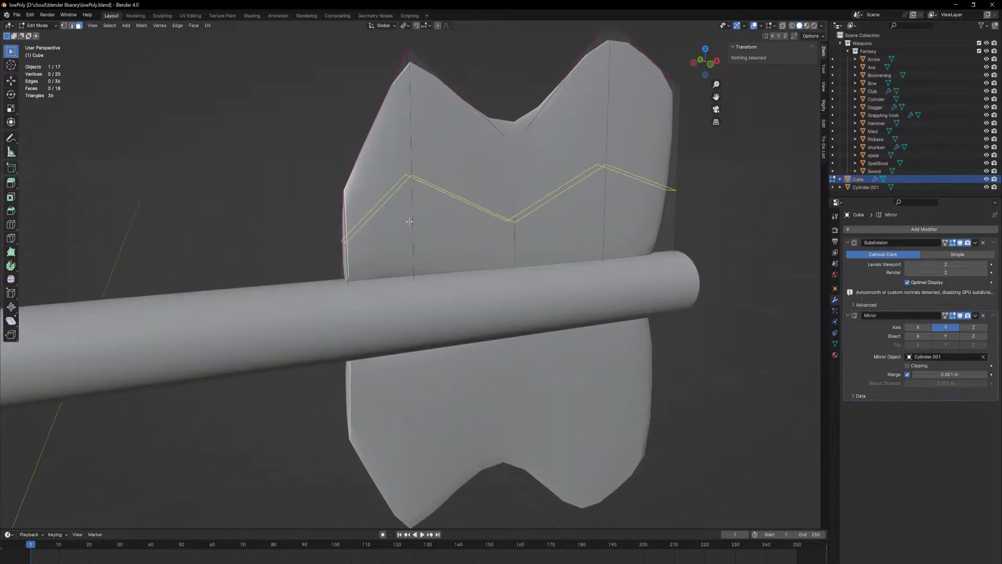
pyautogui.click(588, 235)
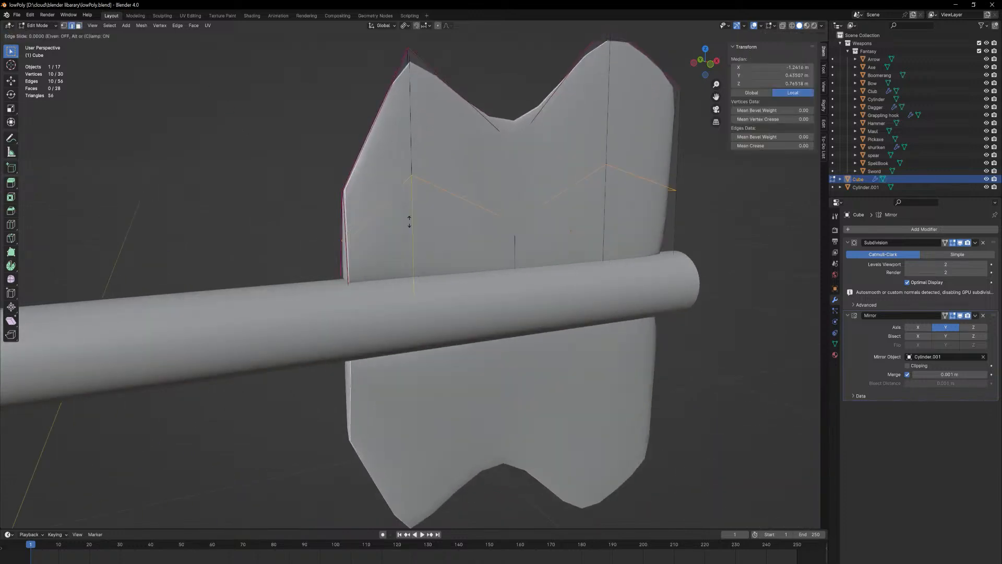
pyautogui.click(448, 277)
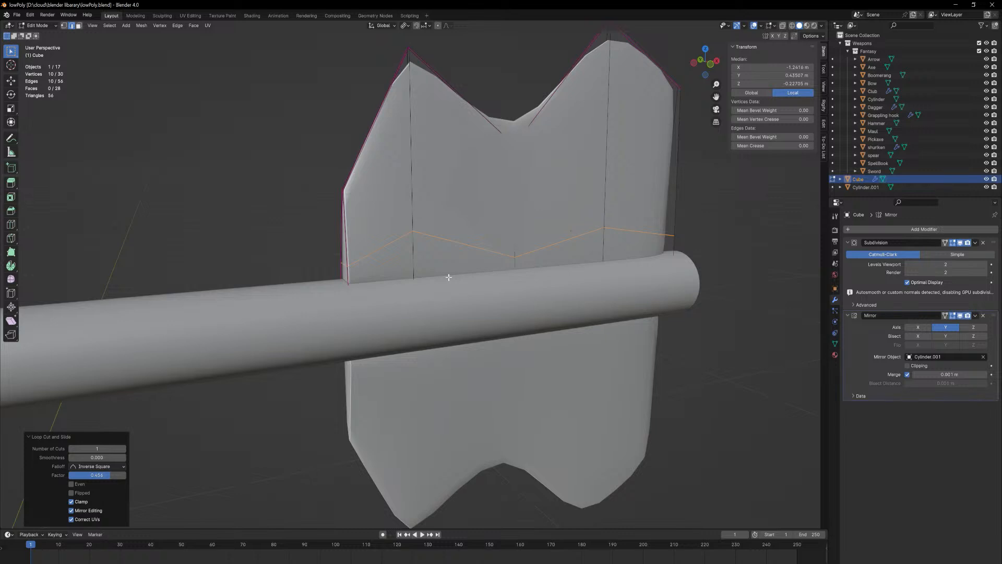
# - Flatten the new edge loop by scaling it to 0 along Z, and lower it about 0.003 m towards the shaft
pyautogui.press('s')
pyautogui.press('z')
pyautogui.press('0')
pyautogui.press('Return')
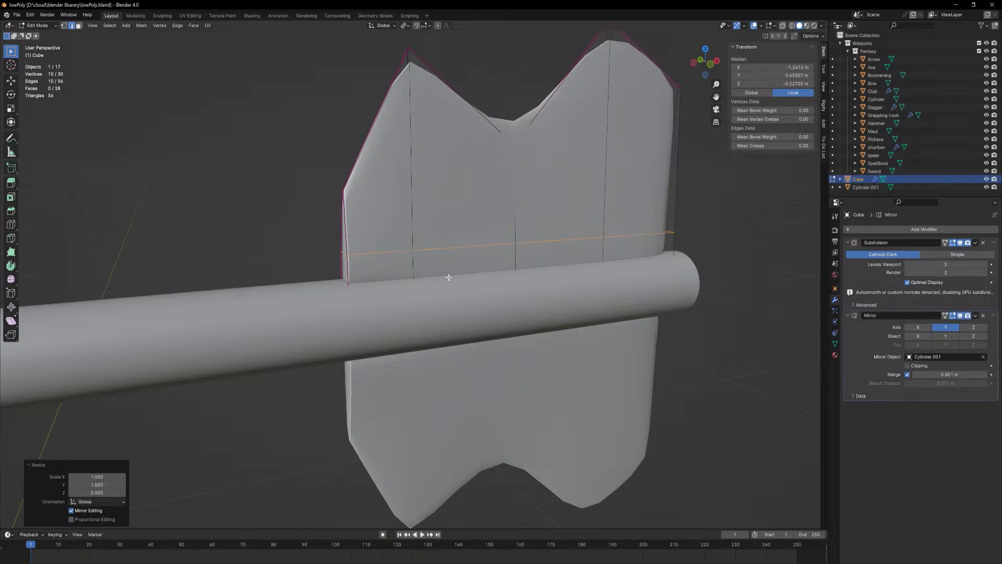
pyautogui.press('g')
pyautogui.press('z')
pyautogui.click(539, 263)
pyautogui.moveTo(402, 269)
pyautogui.mouseDown(button='middle')
pyautogui.moveTo(376, 268)
pyautogui.moveTo(397, 268)
pyautogui.mouseUp(button='middle')
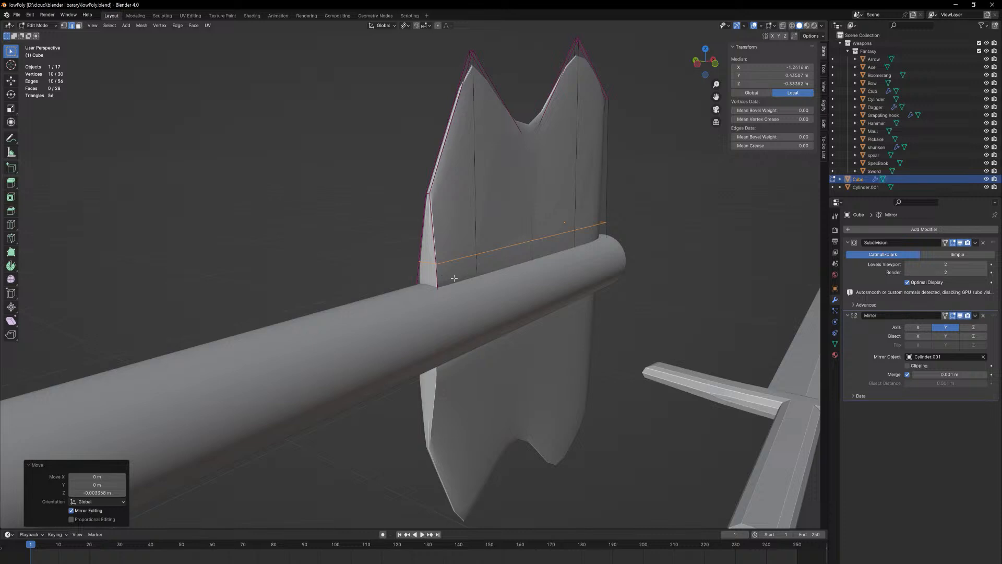
# - Select the ring of faces around the blade's base, just above the shaft
pyautogui.hotkey('alt', 'a')
pyautogui.keyDown('alt'); pyautogui.click(477, 266); pyautogui.keyUp('alt')
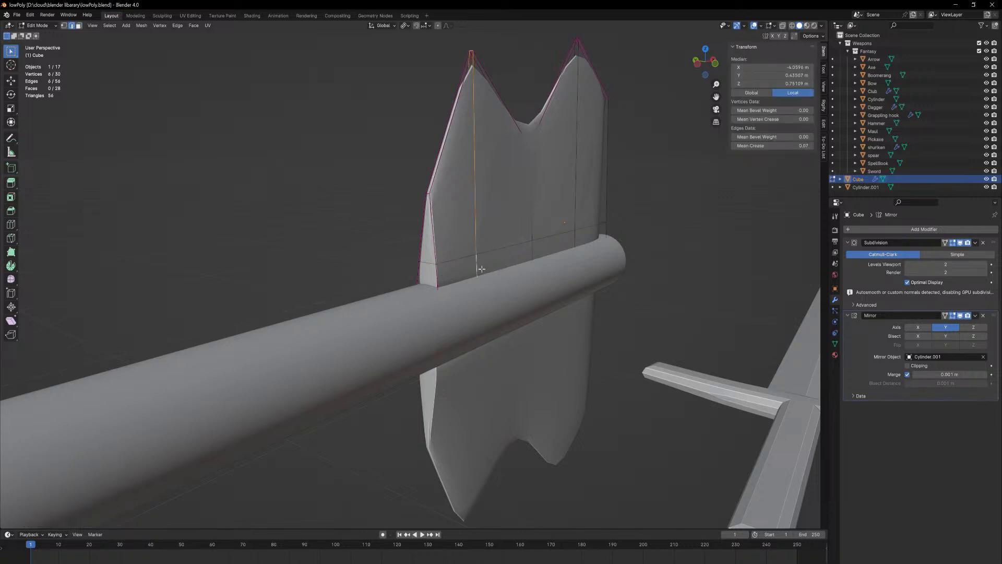
pyautogui.press('3')
pyautogui.keyDown('alt'); pyautogui.click(504, 275); pyautogui.keyUp('alt')
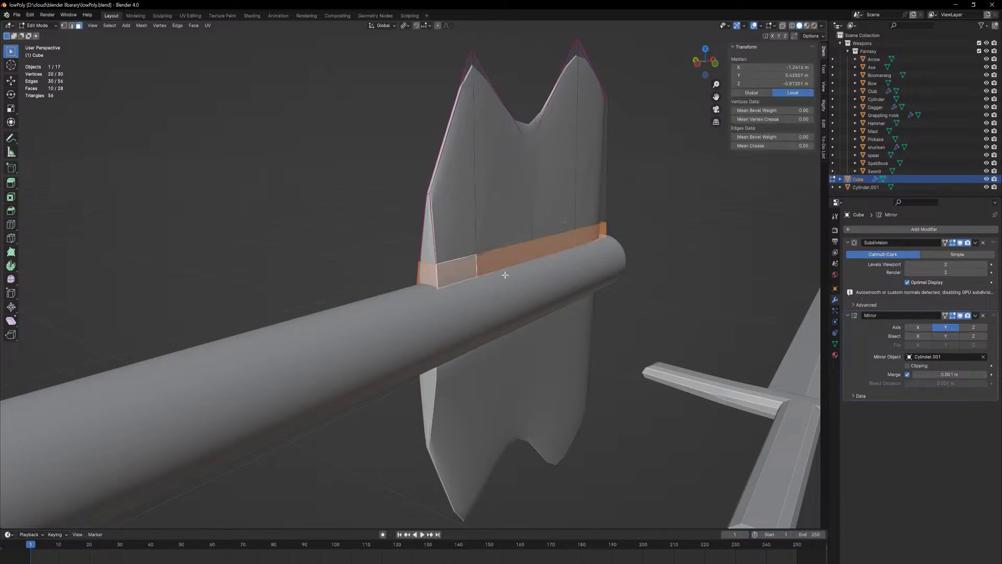
pyautogui.moveTo(642, 299); pyautogui.dragTo(621, 299, button='middle')
pyautogui.press('e')
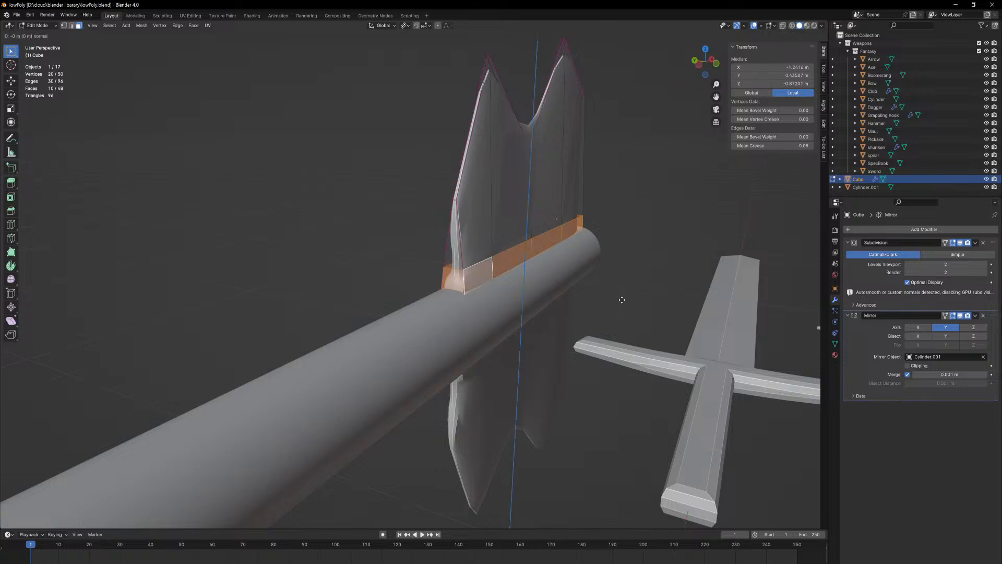
pyautogui.rightClick(622, 299)
pyautogui.hotkey('ctrl', 'z')
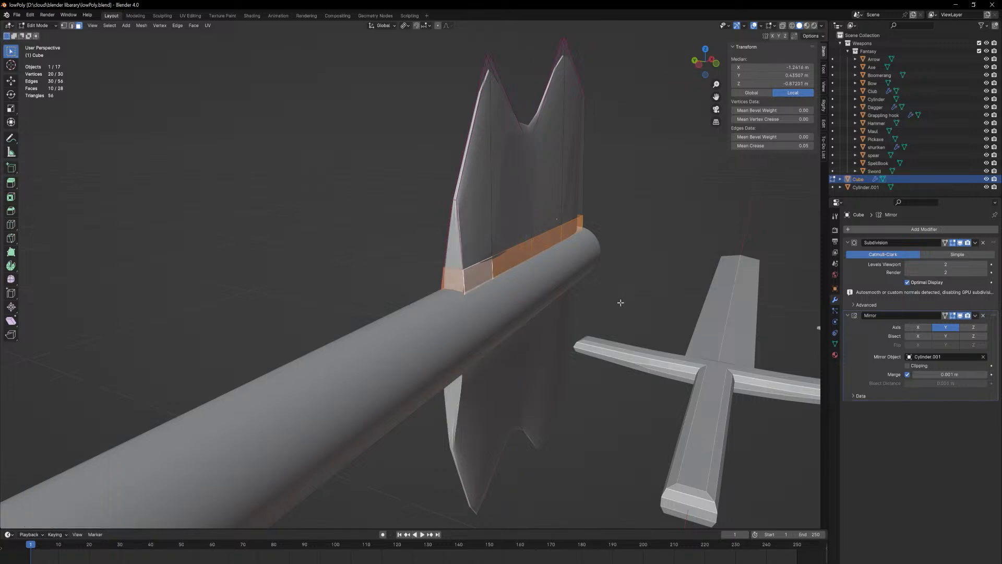
# - Extrude the faces at the blade's base along their normals with an offset of about -0.283 m and scale them along Z
pyautogui.rightClick(620, 302)
pyautogui.click(628, 310)
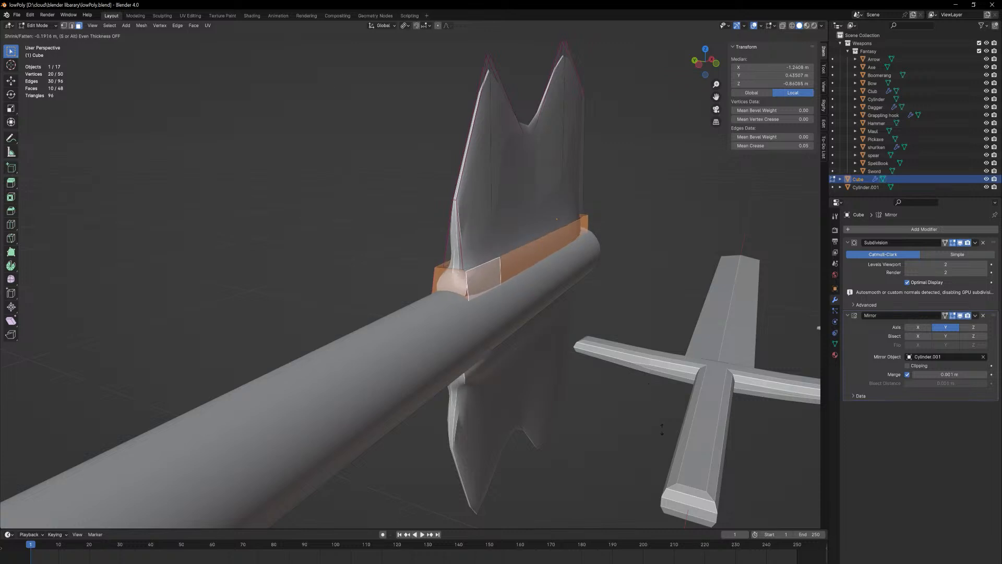
pyautogui.click(702, 485)
pyautogui.press('s')
pyautogui.press('z')
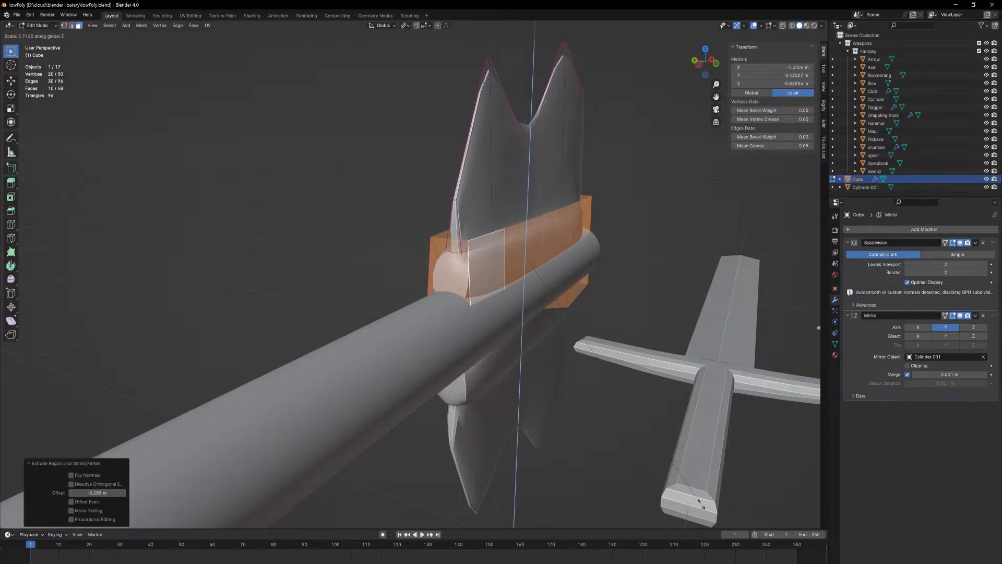
pyautogui.click(648, 402)
pyautogui.press('Tab')
pyautogui.moveTo(646, 374); pyautogui.dragTo(580, 358, button='middle')
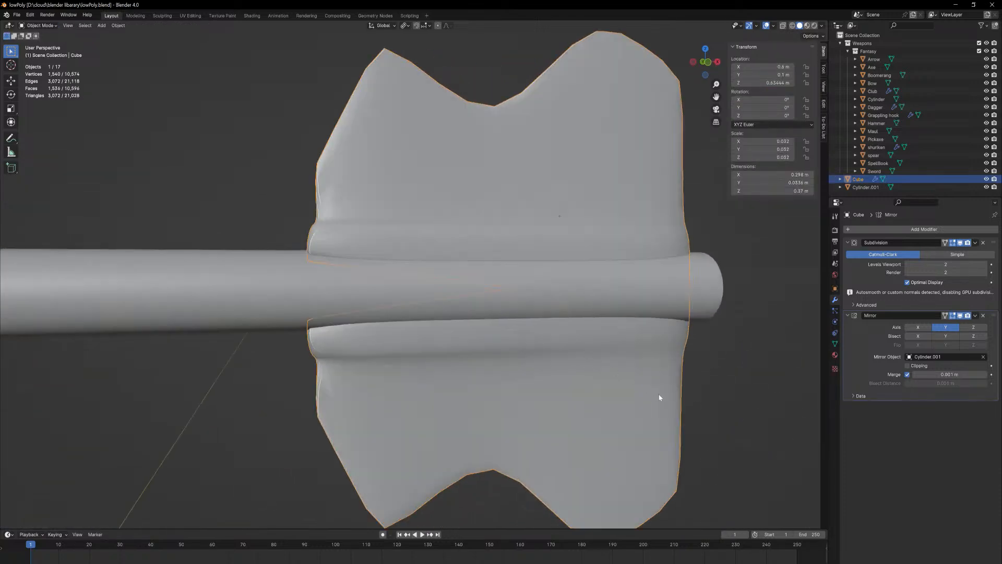
pyautogui.moveTo(366, 348); pyautogui.dragTo(539, 336, button='middle')
# - Try to widen the extruded base faces by scaling them about 1.2 along Y
pyautogui.press('Tab')
pyautogui.scroll(1, 546, 326)
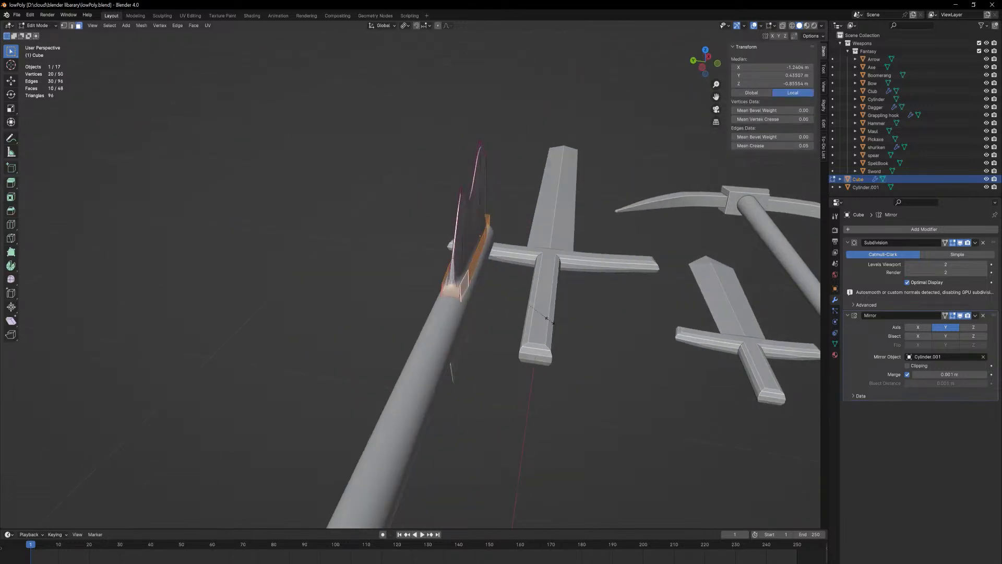
pyautogui.press('s')
pyautogui.hotkey('shift', 'z')
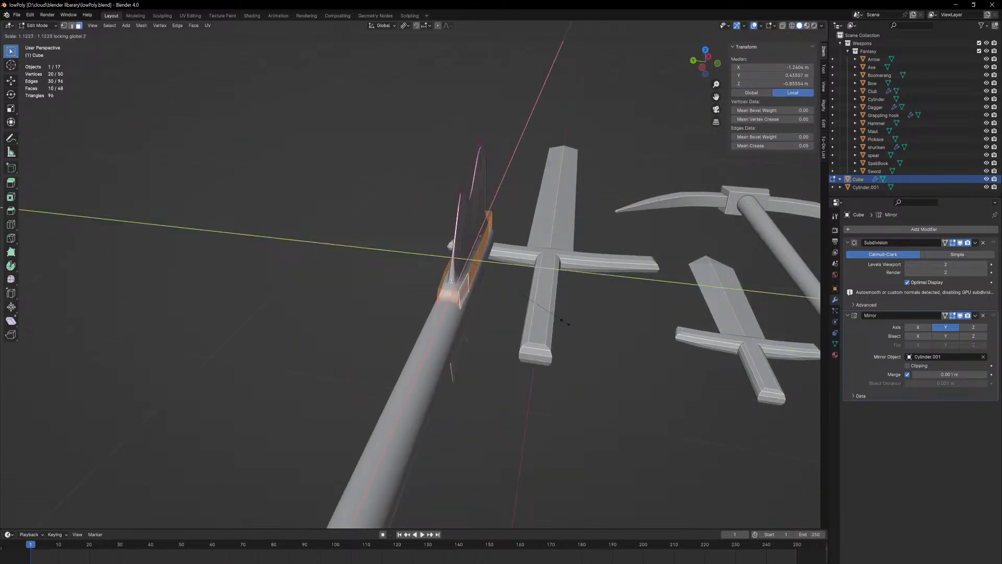
pyautogui.press('y')
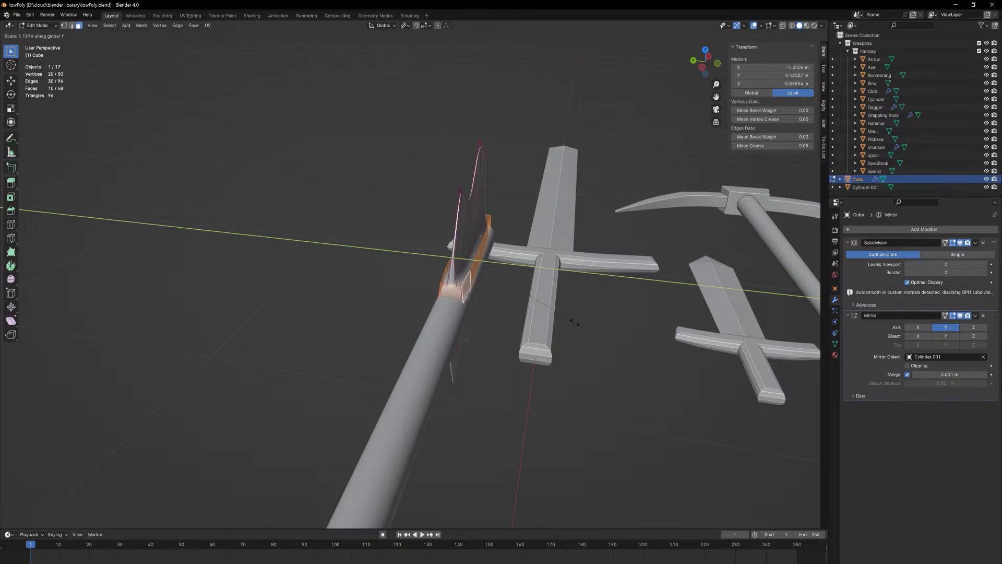
pyautogui.click(575, 322)
pyautogui.press('Tab')
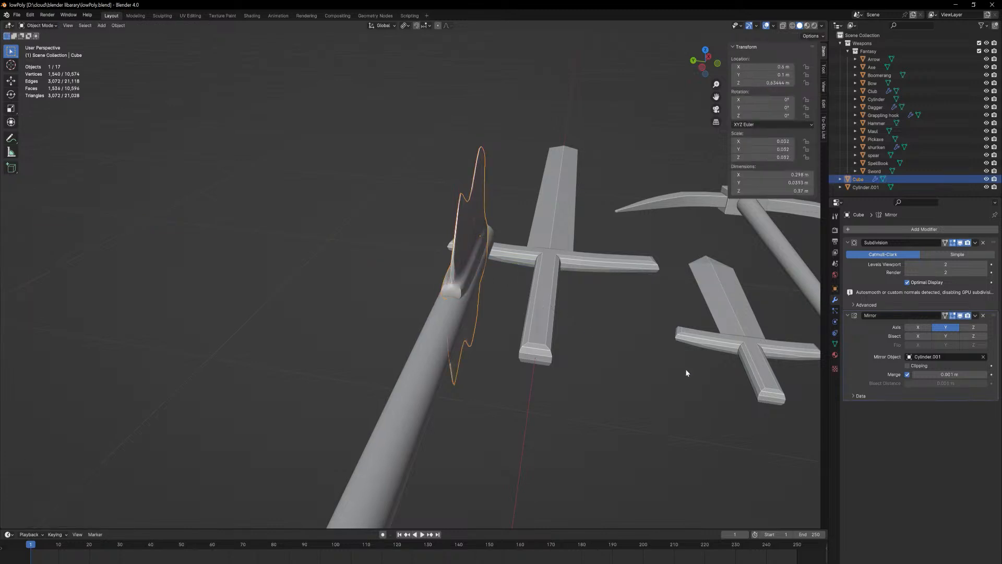
pyautogui.moveTo(684, 368); pyautogui.dragTo(656, 349, button='middle')
pyautogui.press('Tab')
pyautogui.scroll(2, 656, 350)
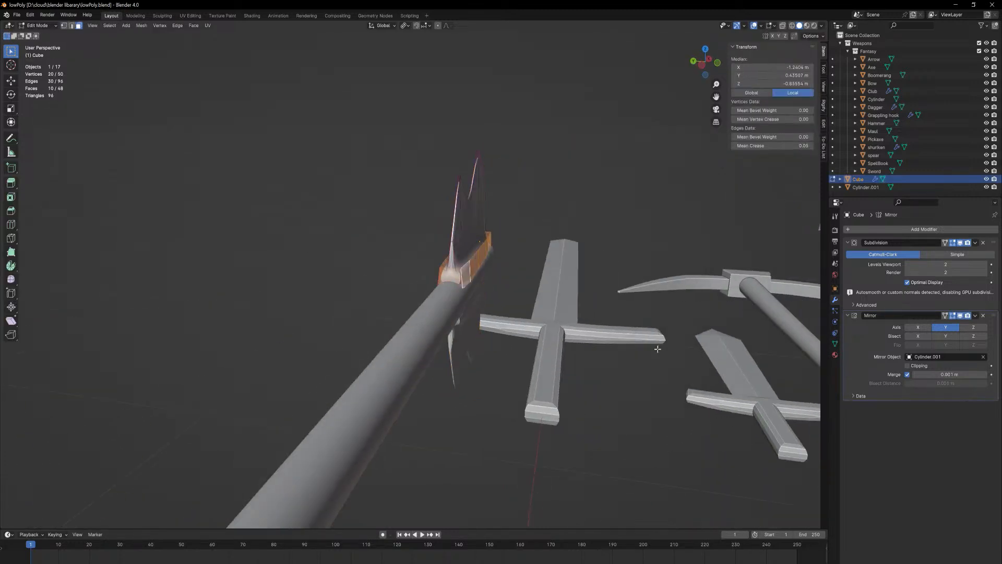
pyautogui.press('Tab')
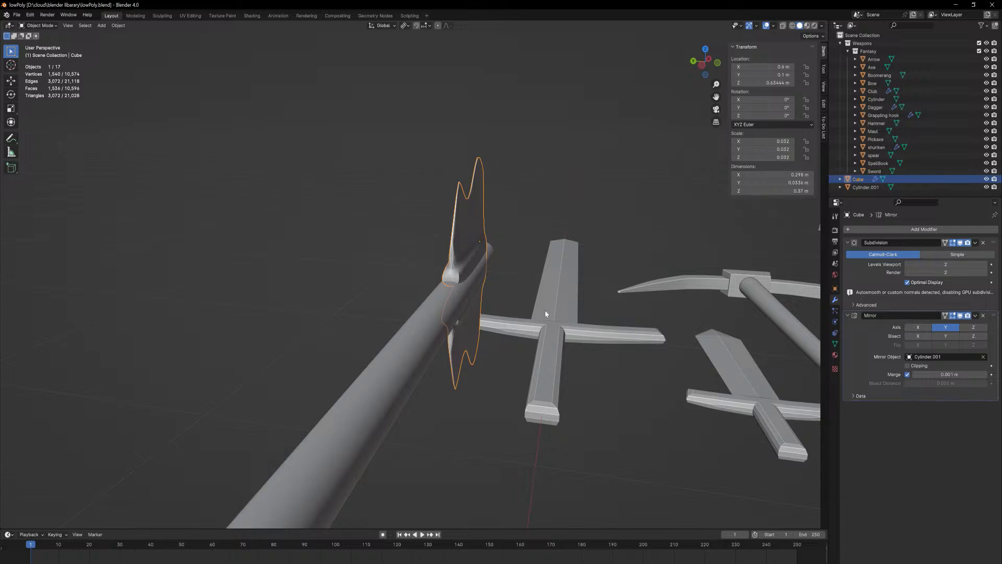
# - Slide the short edge at the lower end of the blade's narrow side face upwards along the blade
pyautogui.moveTo(549, 270); pyautogui.dragTo(505, 272, button='middle')
pyautogui.click(592, 250)
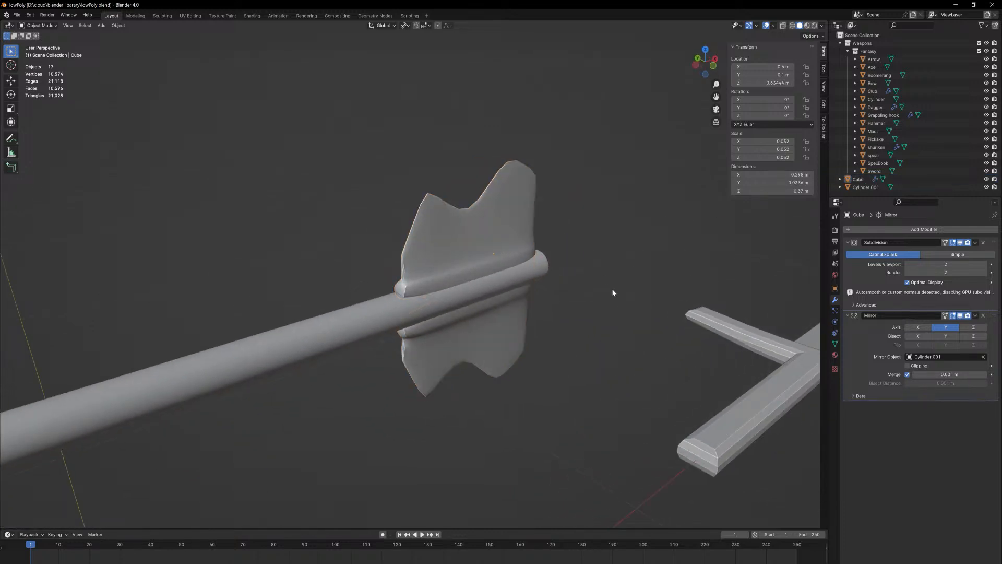
pyautogui.moveTo(613, 291); pyautogui.dragTo(555, 302, button='middle')
pyautogui.press('Tab')
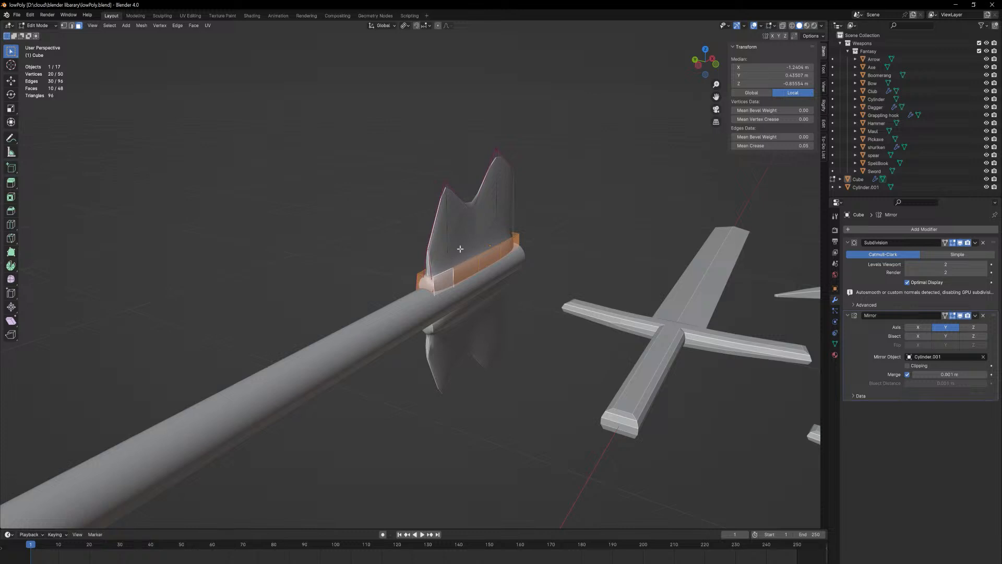
pyautogui.click(466, 264)
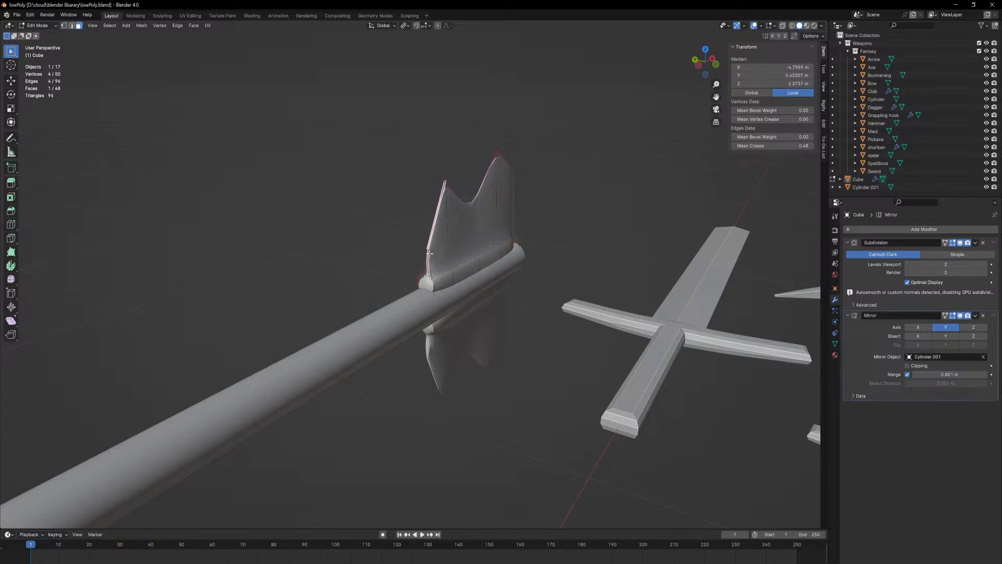
pyautogui.scroll(3, 438, 255)
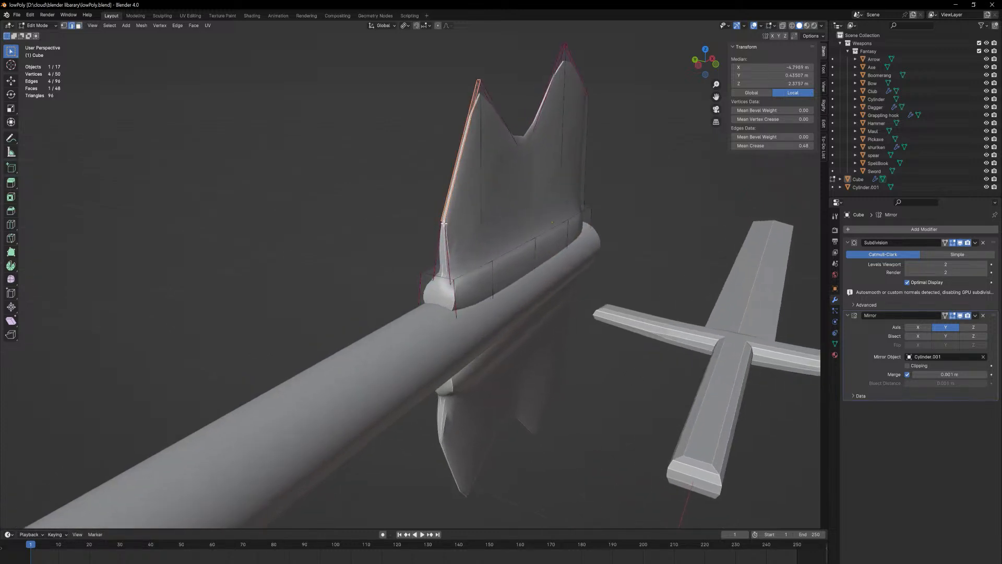
pyautogui.click(444, 222)
pyautogui.press('g')
pyautogui.press('g')
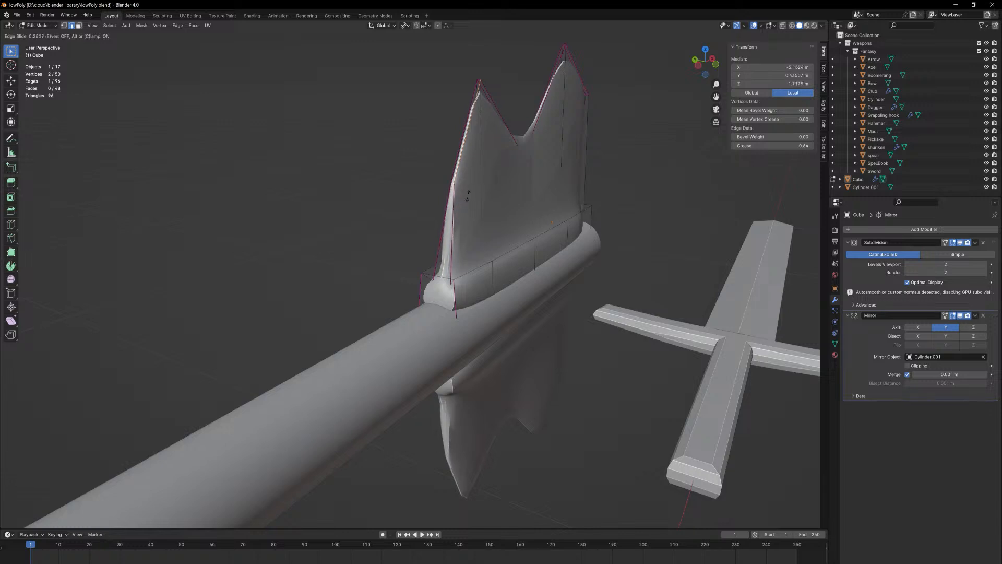
pyautogui.click(459, 209)
pyautogui.press('Tab')
pyautogui.scroll(2, 609, 363)
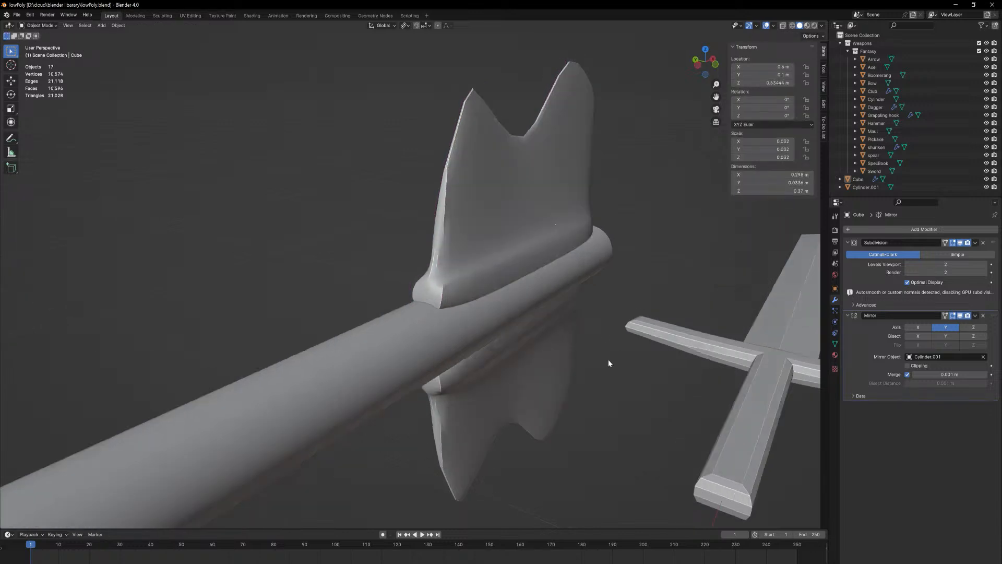
# - Select the mirrored blade on the shaft
pyautogui.moveTo(608, 360)
pyautogui.mouseDown(button='middle')
pyautogui.moveTo(599, 353)
pyautogui.moveTo(611, 358)
pyautogui.mouseUp(button='middle')
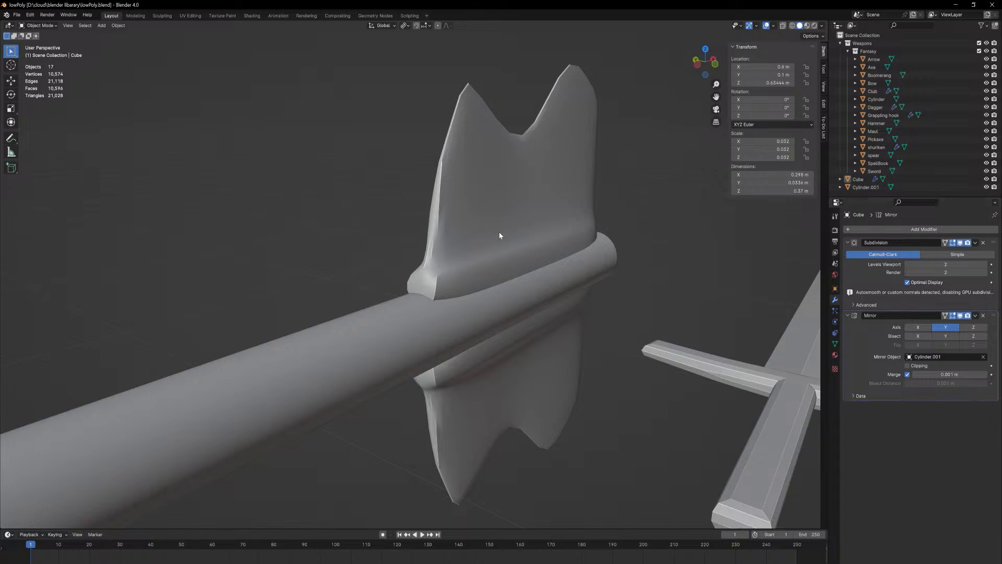
pyautogui.moveTo(569, 247); pyautogui.dragTo(577, 281, button='middle')
pyautogui.scroll(-3, 583, 315)
pyautogui.moveTo(583, 318); pyautogui.dragTo(563, 287, button='middle')
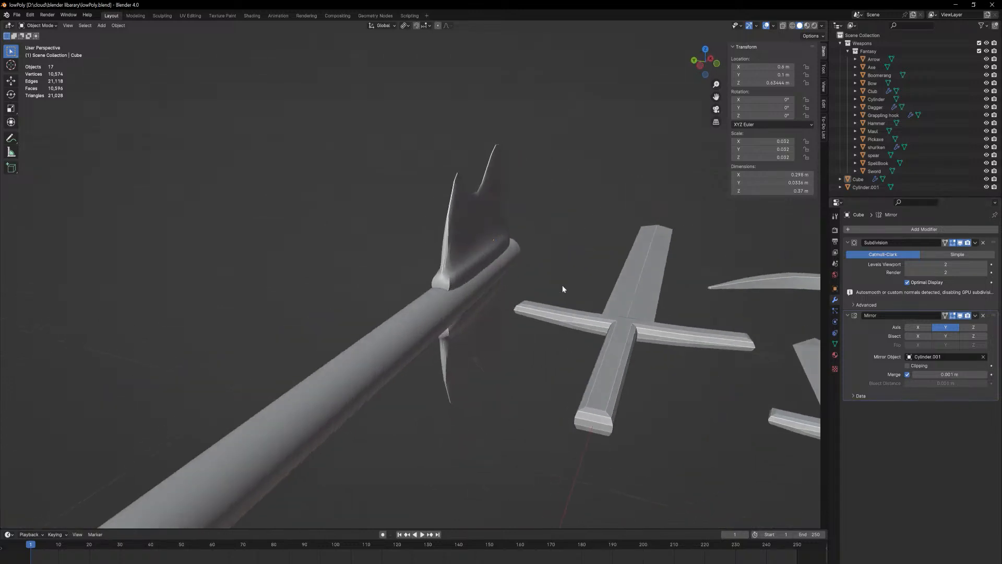
pyautogui.click(490, 256)
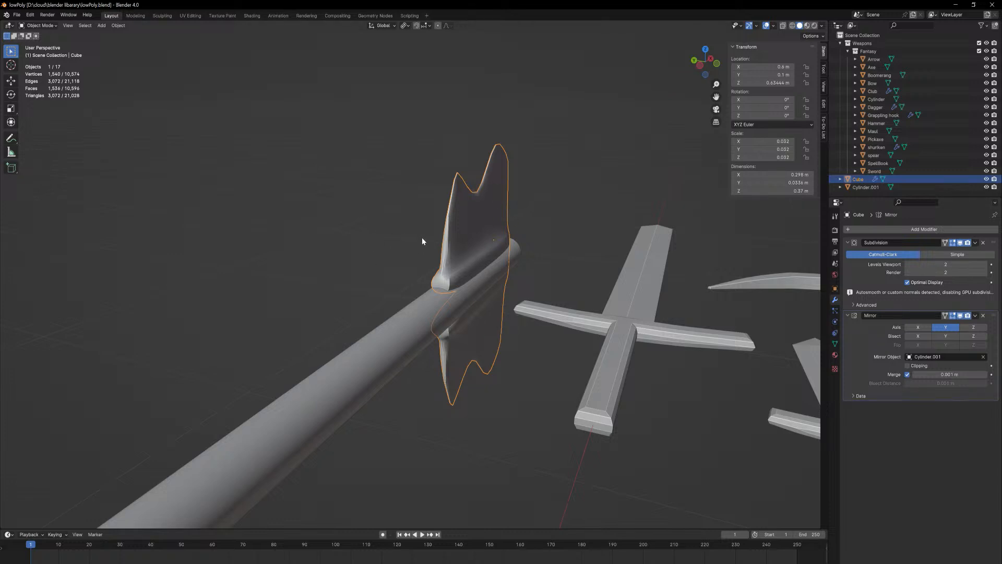
pyautogui.click(844, 228)
pyautogui.press('space')
pyautogui.write('a')
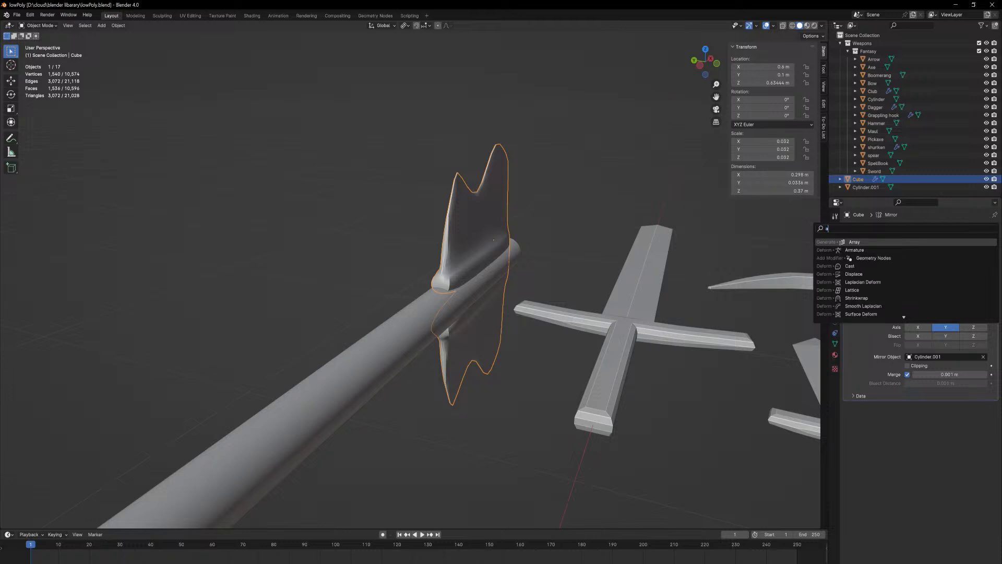
pyautogui.press('BackSpace')
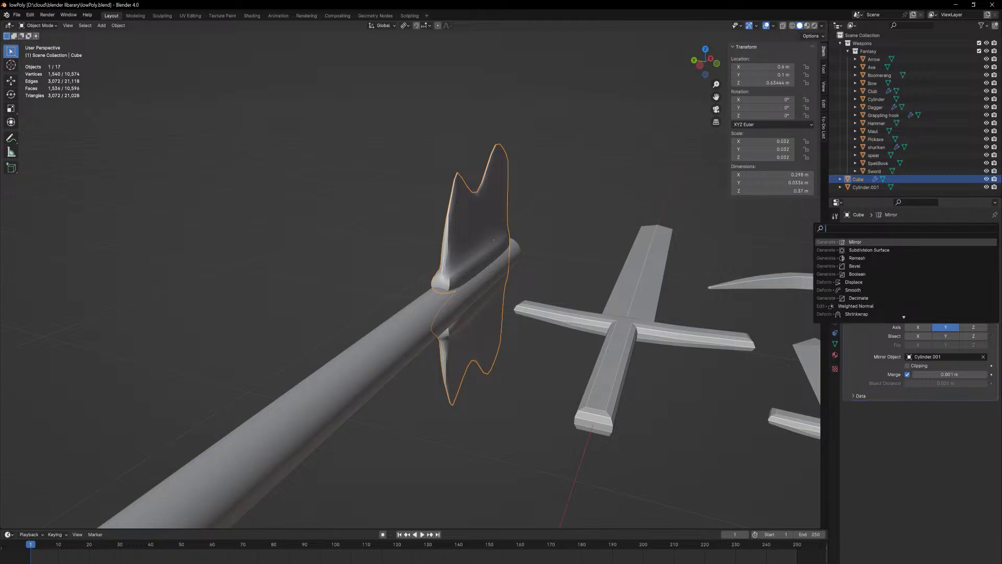
pyautogui.click(915, 462)
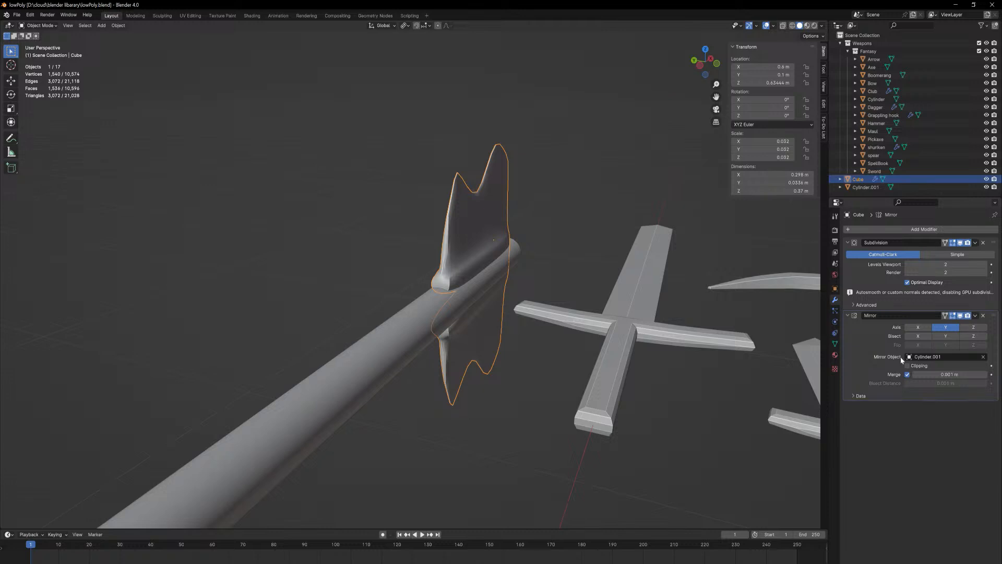
# - Switch the Outliner area to the Asset Browser and select the Raidal Array asset in the Geo Nodes catalog
pyautogui.click(838, 26)
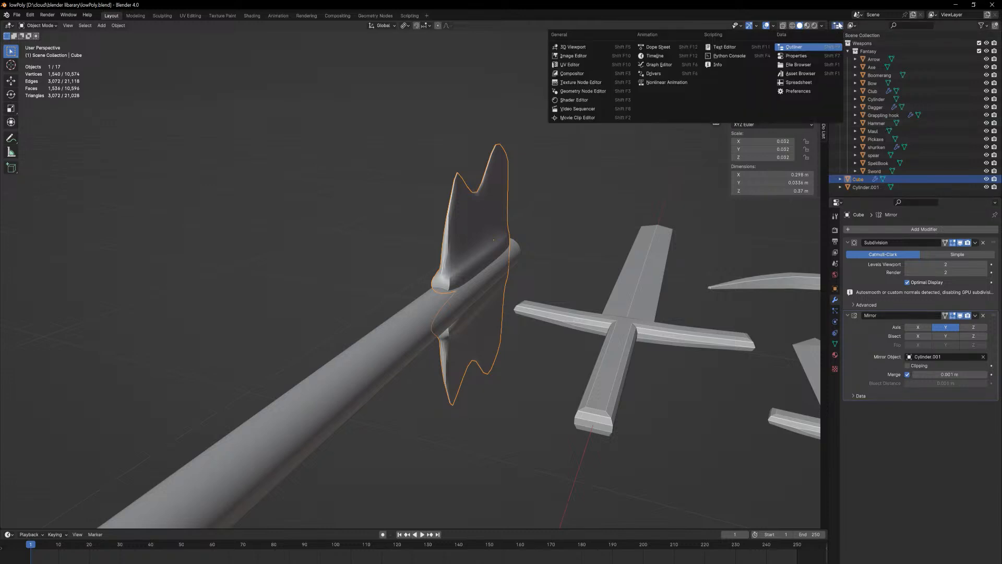
pyautogui.click(798, 73)
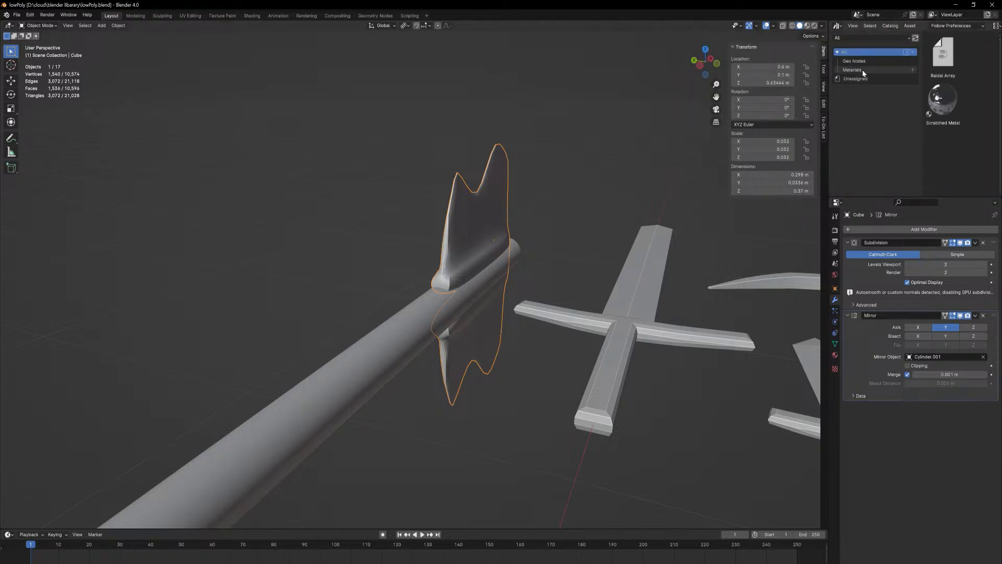
pyautogui.click(855, 60)
pyautogui.click(943, 67)
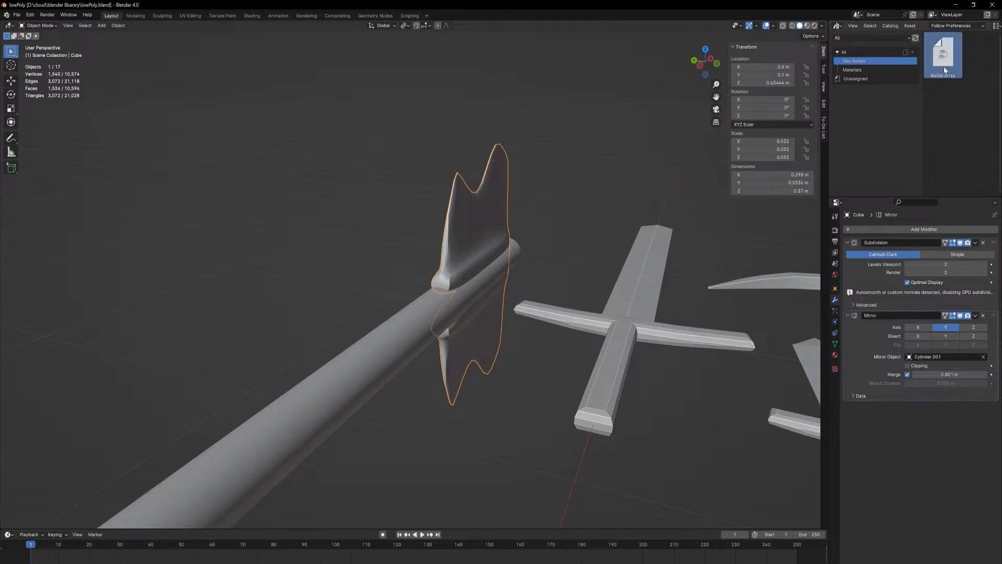
# - Remove the blade's Mirror modifier and add a Geometry Nodes modifier after the Subdivision modifier
pyautogui.click(983, 315)
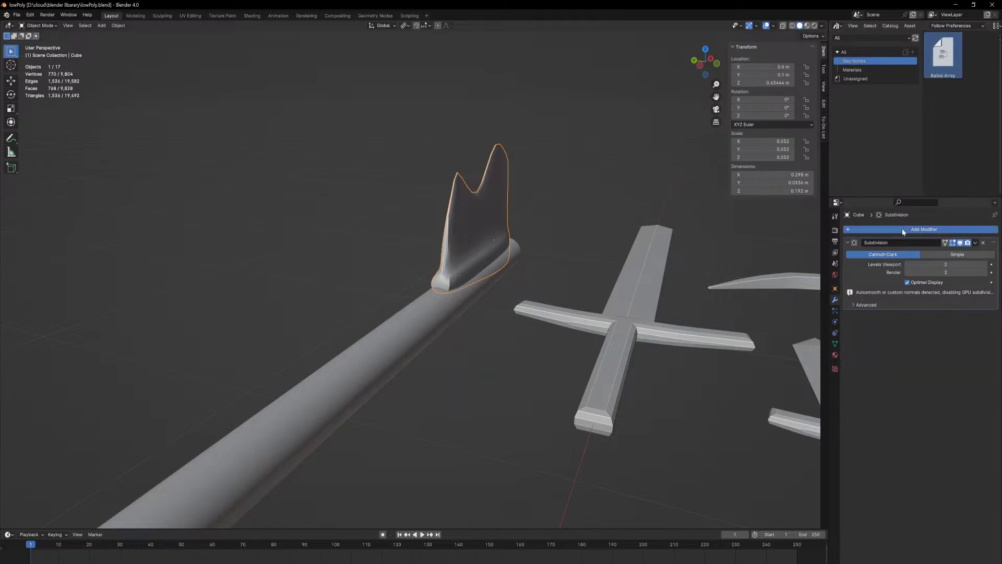
pyautogui.click(870, 231)
pyautogui.click(869, 230)
pyautogui.write('ge')
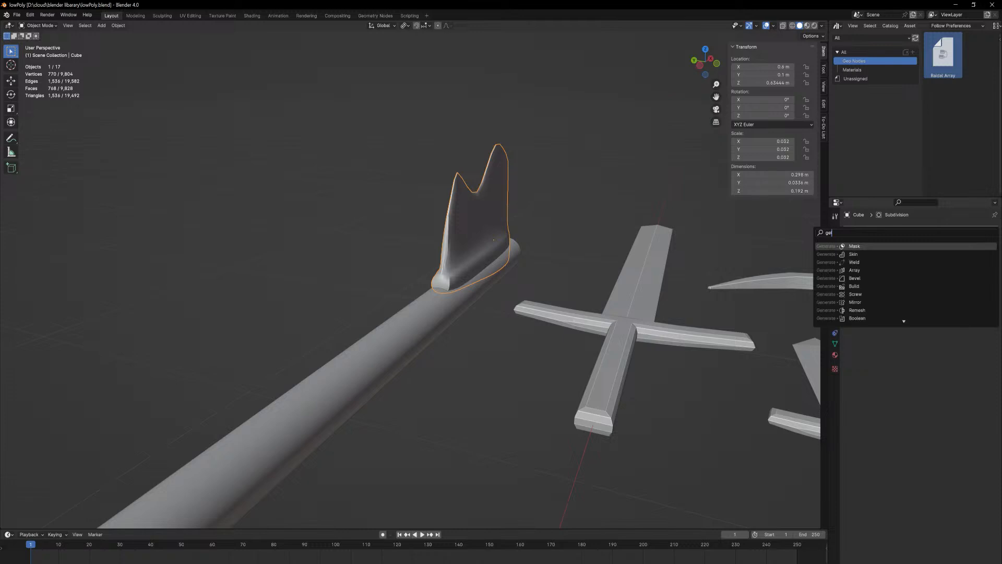
pyautogui.press('Return')
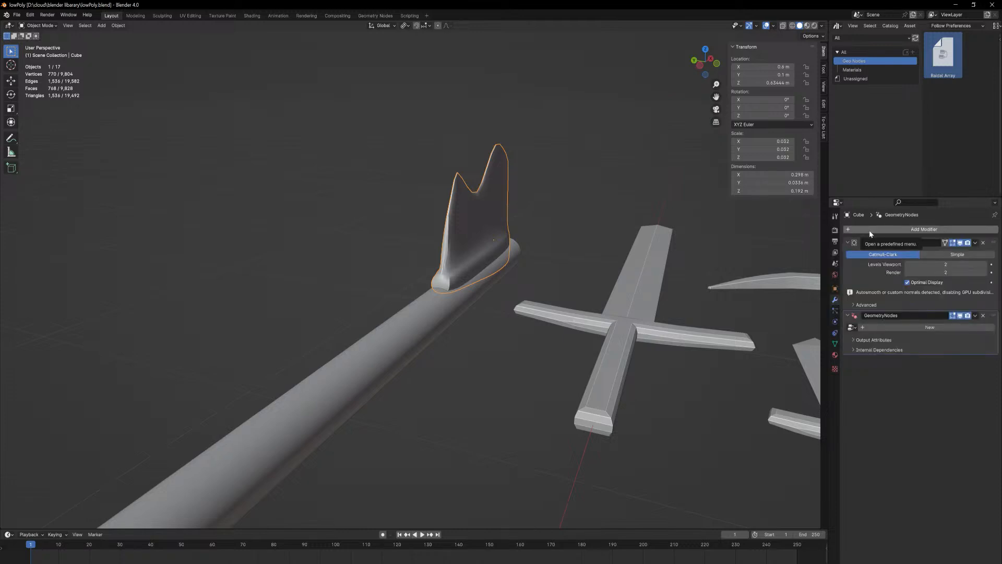
# - Try to assign the Raidal Array asset directly to the Geometry Nodes modifier, and refresh the asset library
pyautogui.moveTo(943, 53); pyautogui.dragTo(856, 329)
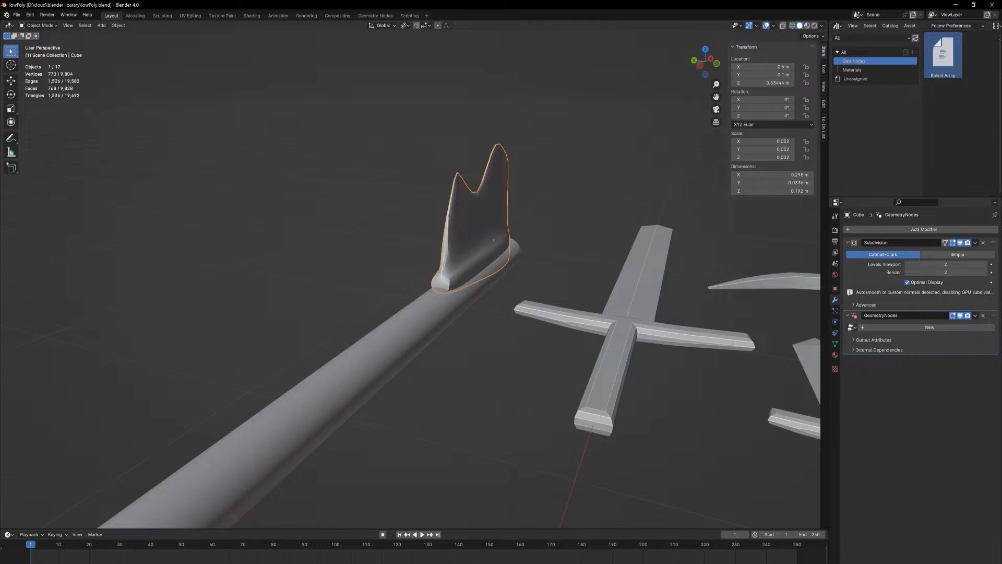
pyautogui.click(852, 327)
pyautogui.rightClick(947, 63)
pyautogui.click(852, 327)
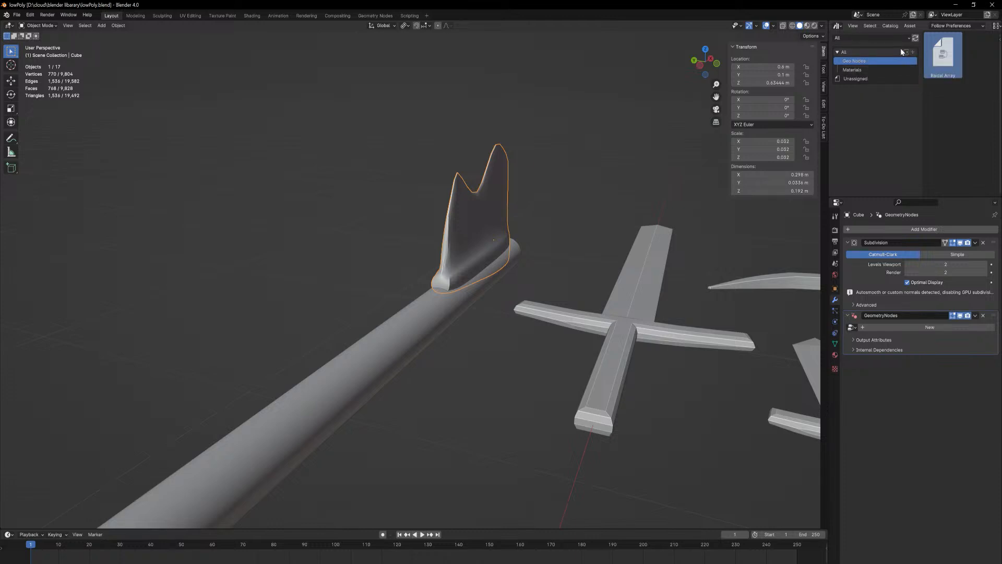
pyautogui.rightClick(945, 55)
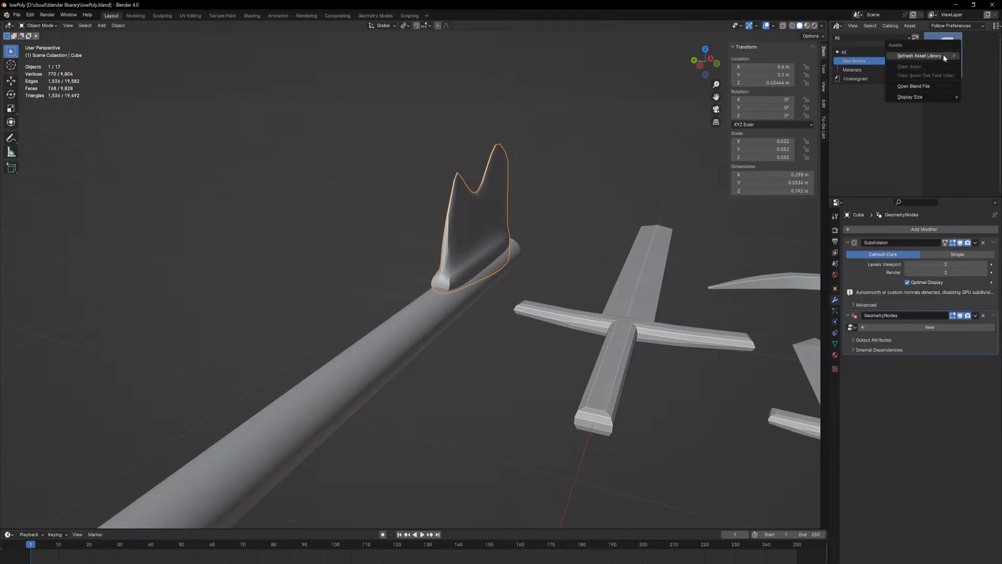
pyautogui.click(944, 56)
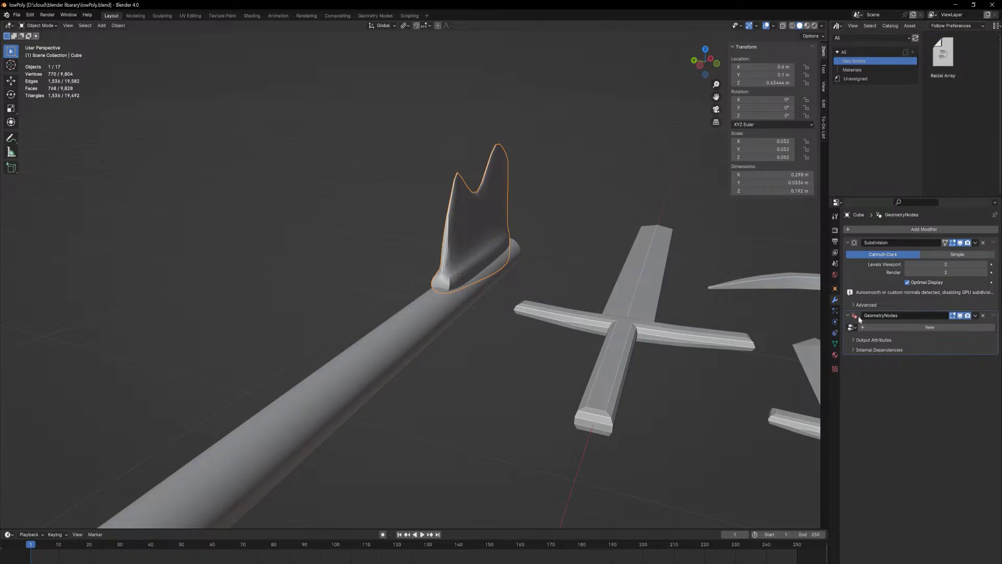
# - Create a node group for the modifier and, in the Geometry Nodes workspace, insert the Raidal Array asset between Group Input and Group Output
pyautogui.click(874, 327)
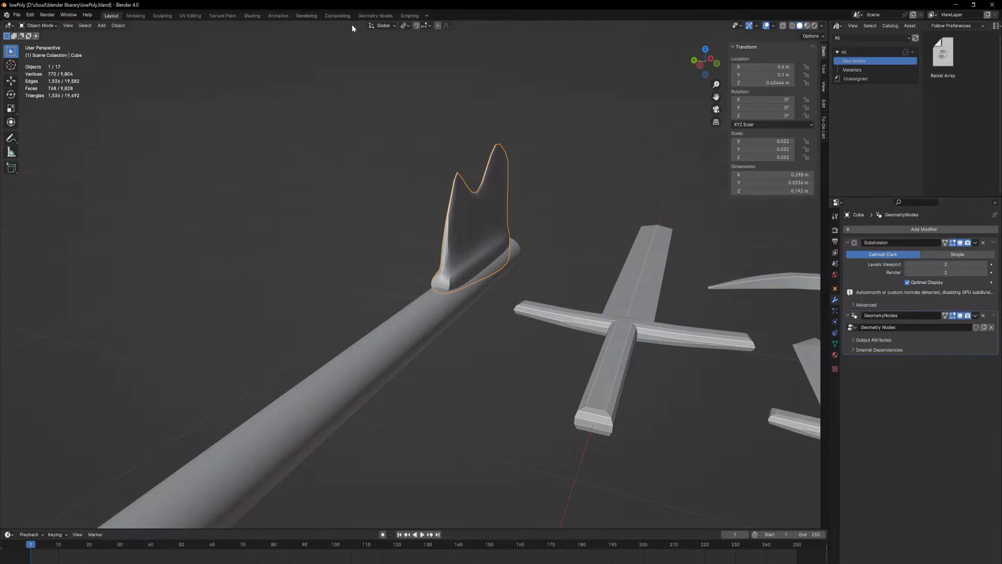
pyautogui.click(367, 16)
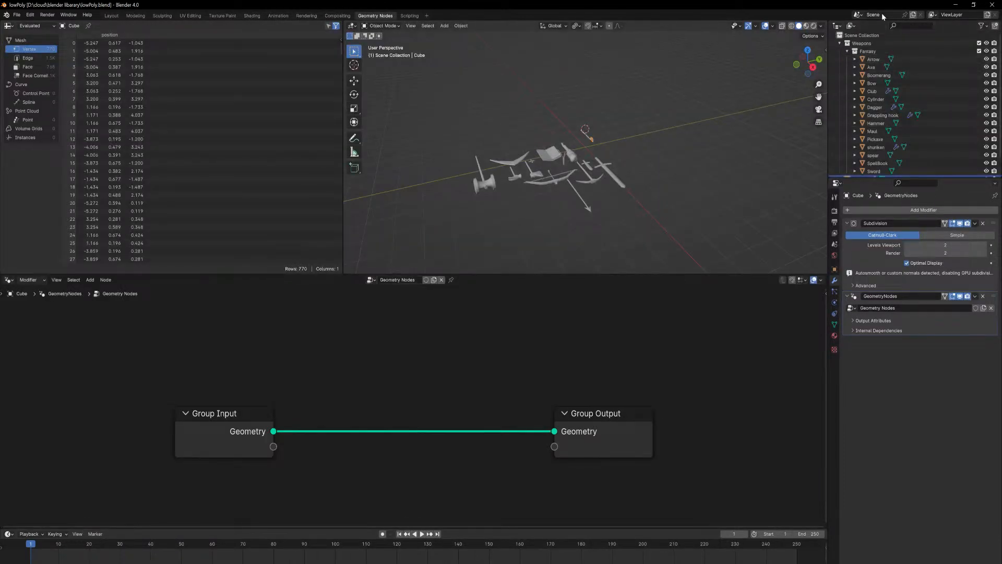
pyautogui.click(837, 26)
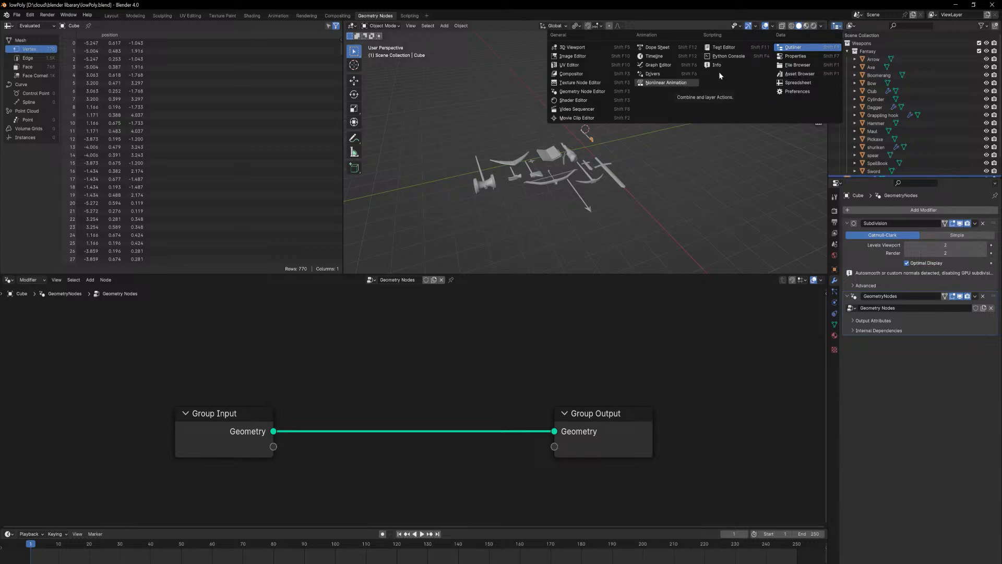
pyautogui.click(799, 73)
pyautogui.moveTo(936, 72); pyautogui.dragTo(404, 364)
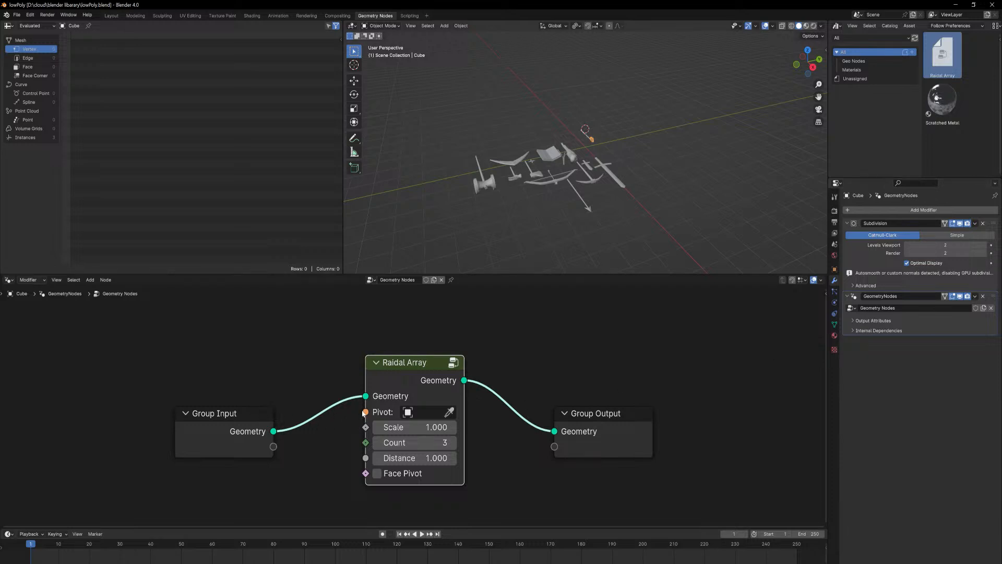
# - Link the Raidal Array node's Pivot, Scale, Count, Distance and Face Pivot inputs to new sockets on the Group Input
pyautogui.moveTo(365, 412); pyautogui.dragTo(272, 446)
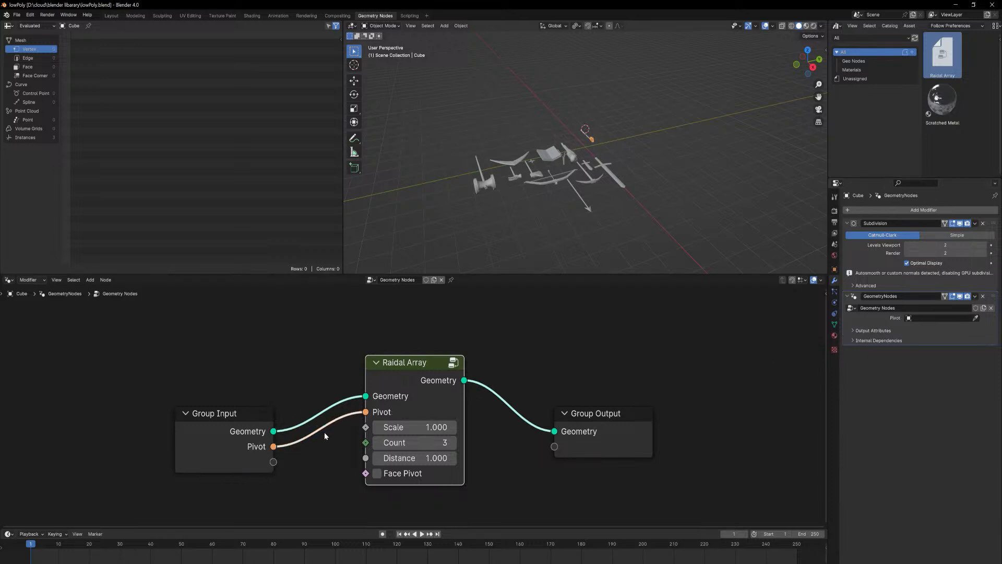
pyautogui.moveTo(365, 427); pyautogui.dragTo(265, 464)
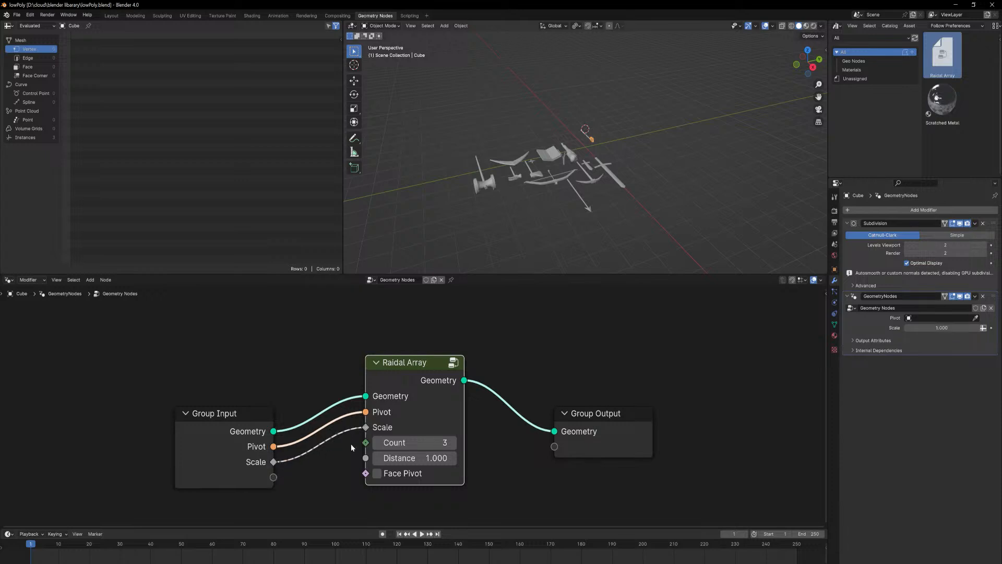
pyautogui.moveTo(365, 443); pyautogui.dragTo(273, 477)
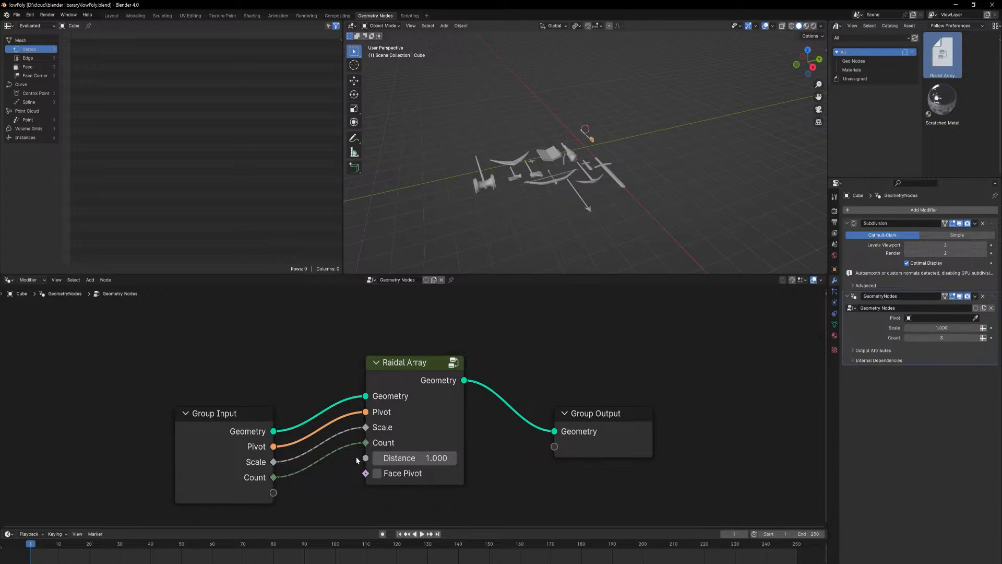
pyautogui.moveTo(361, 459); pyautogui.dragTo(266, 478)
pyautogui.click(334, 470)
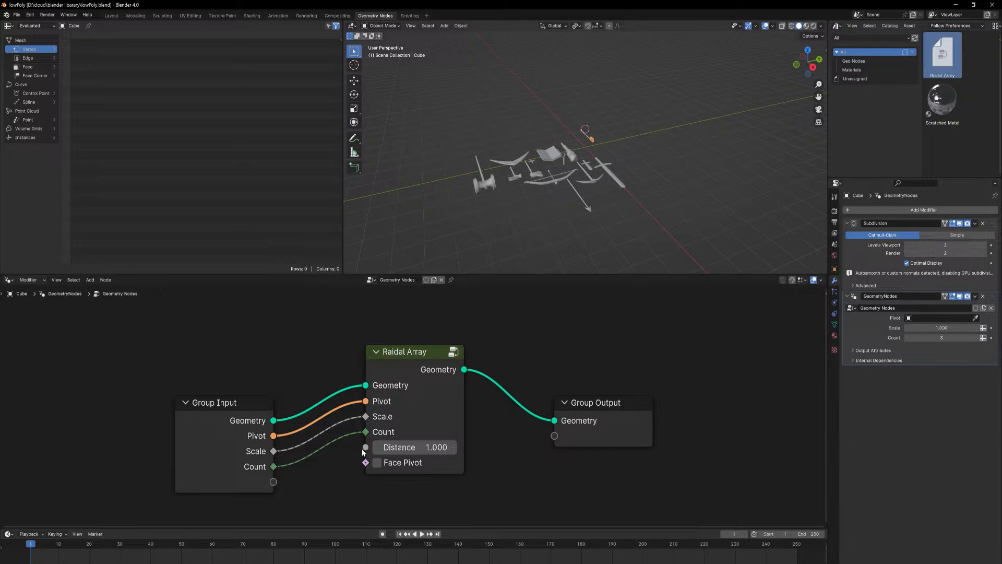
pyautogui.moveTo(364, 448); pyautogui.dragTo(275, 481)
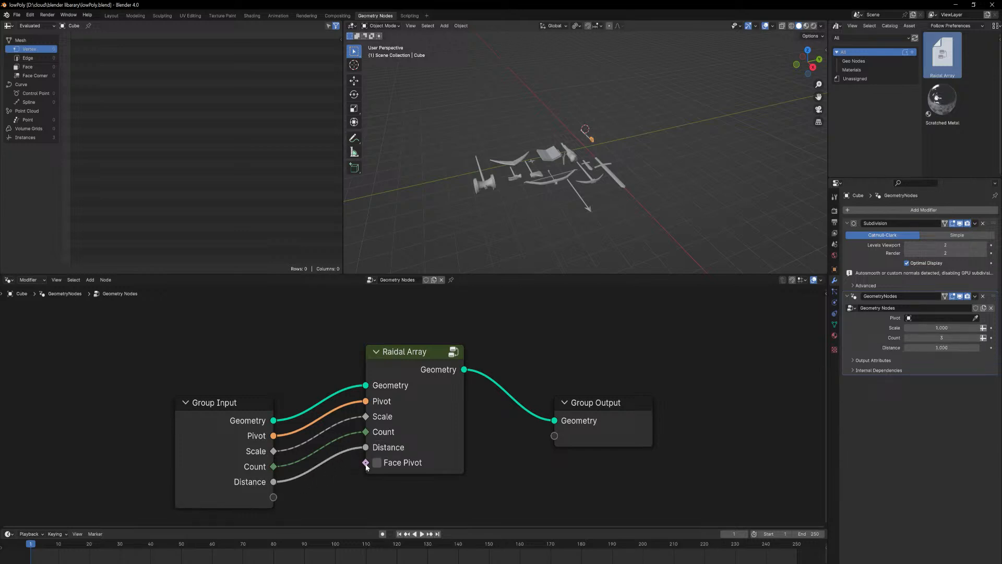
pyautogui.moveTo(366, 462); pyautogui.dragTo(273, 497)
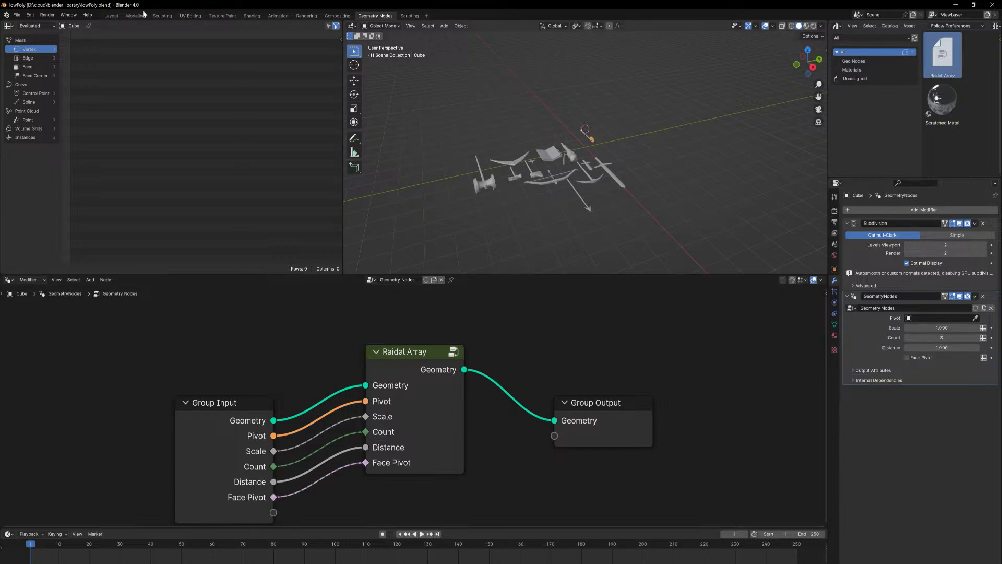
# - In the Layout workspace, set the blade array's Pivot to the shaft (Cylinder.001), its Distance to 6.770, and enable Face Pivot
pyautogui.click(116, 17)
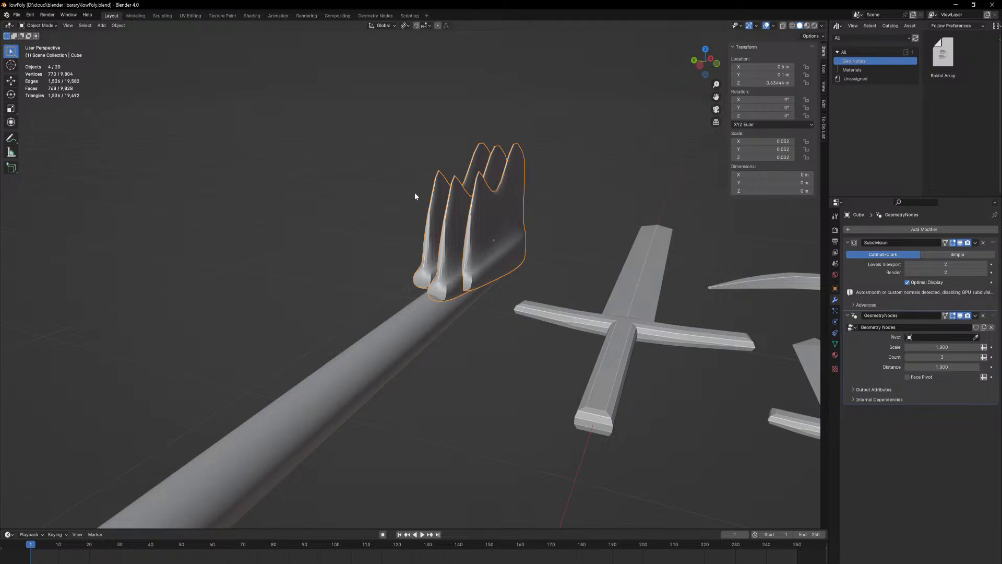
pyautogui.click(976, 337)
pyautogui.click(353, 329)
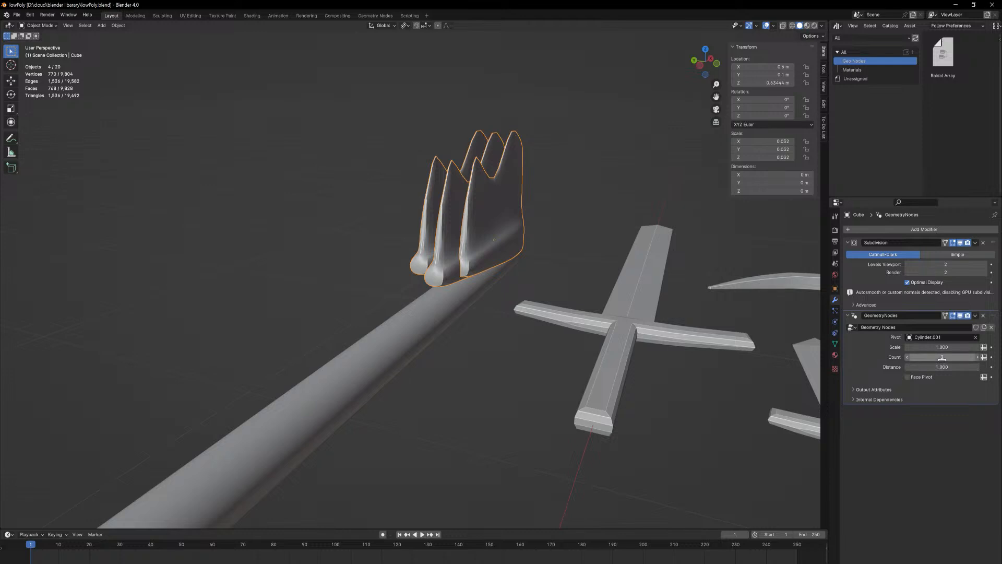
pyautogui.moveTo(942, 367); pyautogui.dragTo(986, 367)
pyautogui.click(908, 376)
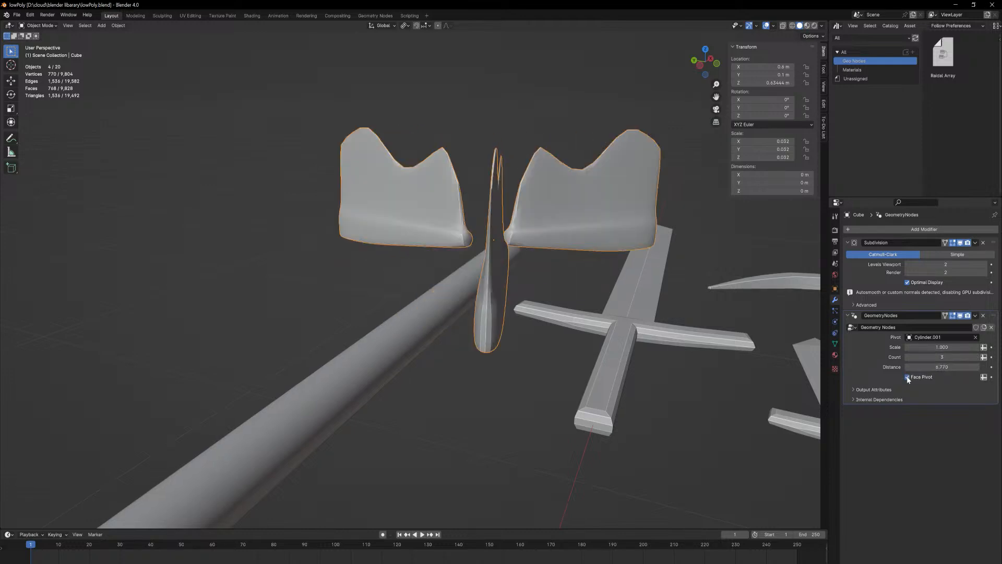
pyautogui.moveTo(544, 237); pyautogui.dragTo(617, 247, button='middle')
pyautogui.moveTo(580, 249); pyautogui.dragTo(586, 275, button='middle')
pyautogui.press('r')
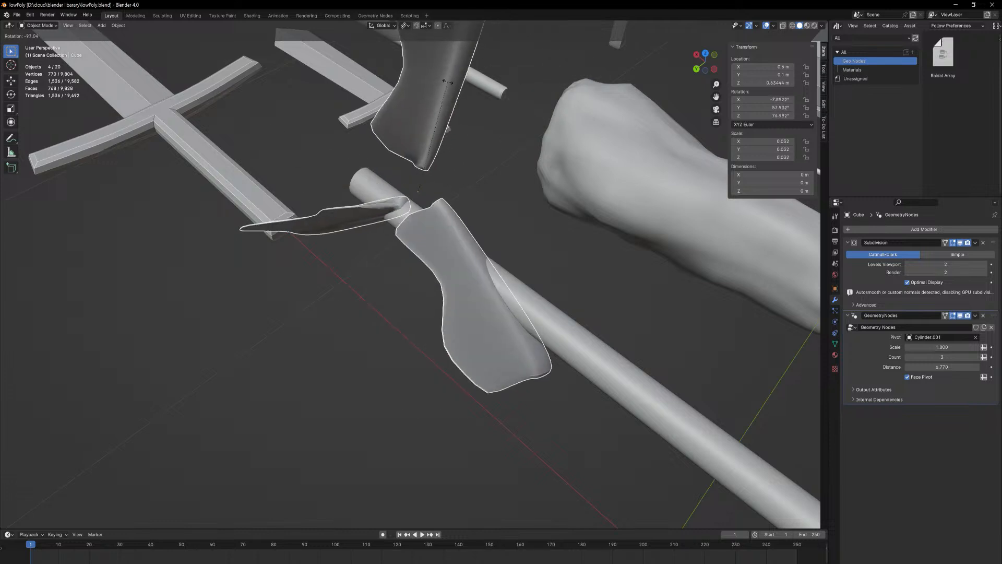
pyautogui.rightClick(515, 153)
pyautogui.moveTo(515, 153); pyautogui.dragTo(396, 186, button='middle')
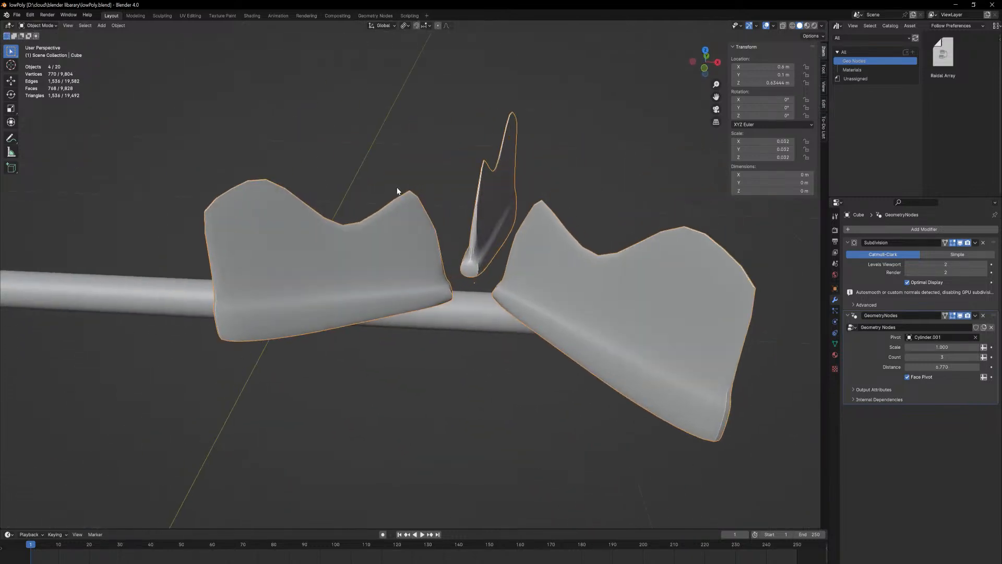
# - Try the blade array with Face Pivot disabled, inspect the blades around the shaft, and undo the change
pyautogui.click(906, 377)
pyautogui.moveTo(459, 263)
pyautogui.mouseDown(button='middle')
pyautogui.moveTo(540, 250)
pyautogui.moveTo(496, 256)
pyautogui.moveTo(490, 282)
pyautogui.moveTo(462, 256)
pyautogui.mouseUp(button='middle')
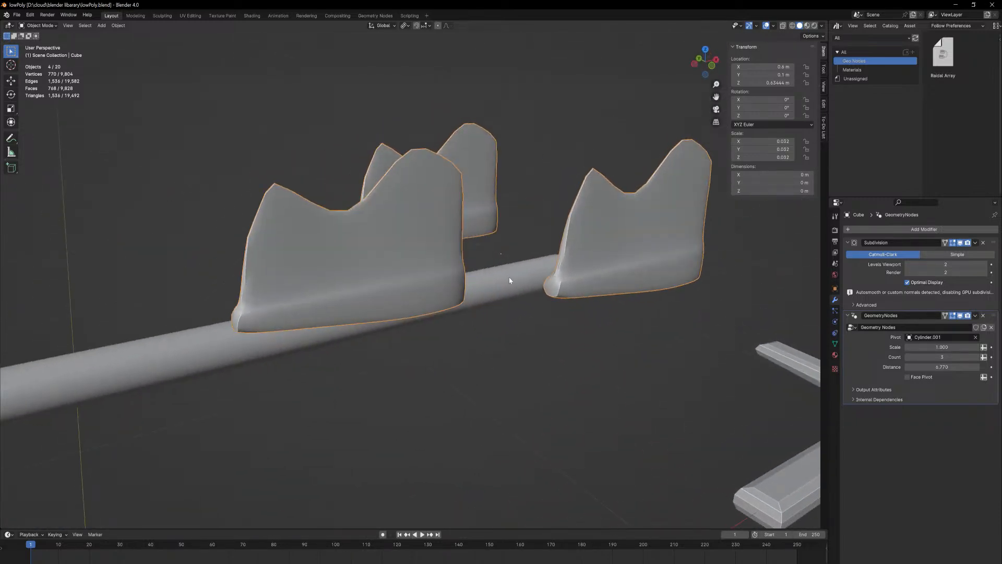
pyautogui.moveTo(510, 282); pyautogui.dragTo(530, 293, button='middle')
pyautogui.hotkey('ctrl', 'z')
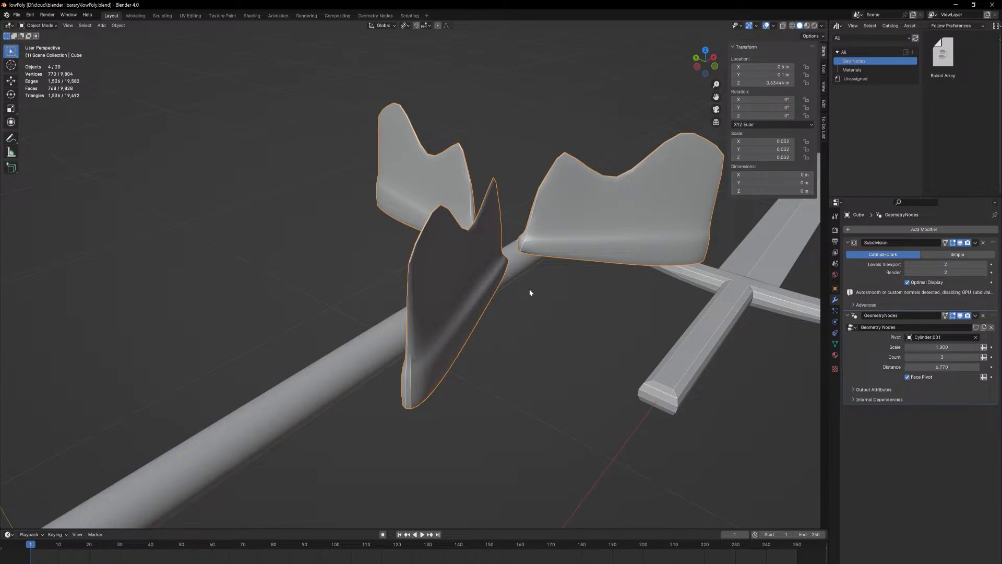
# - Select the arrayed blade and remove its GeometryNodes modifier
pyautogui.click(384, 339)
pyautogui.moveTo(526, 318); pyautogui.dragTo(492, 4, button='middle')
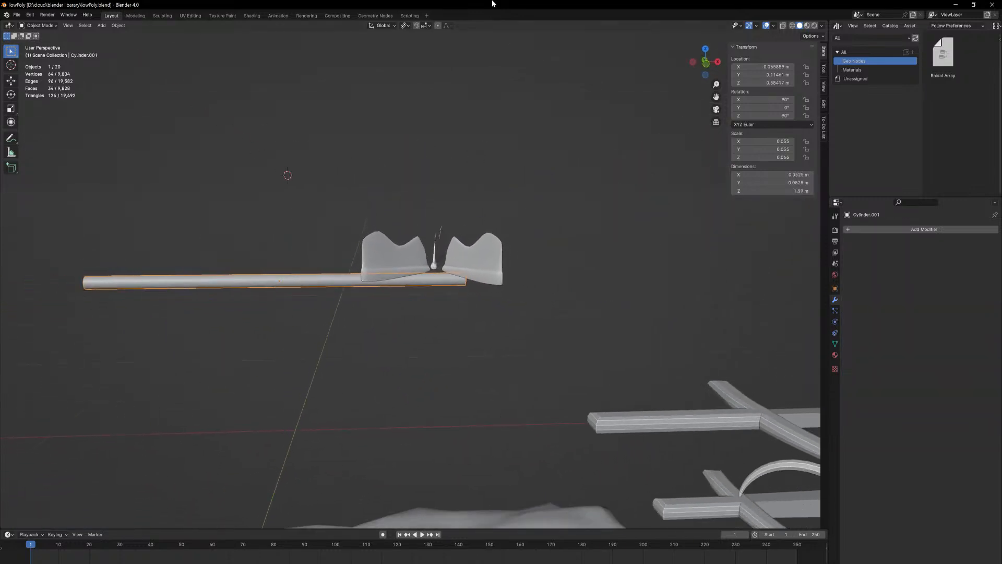
pyautogui.click(461, 269)
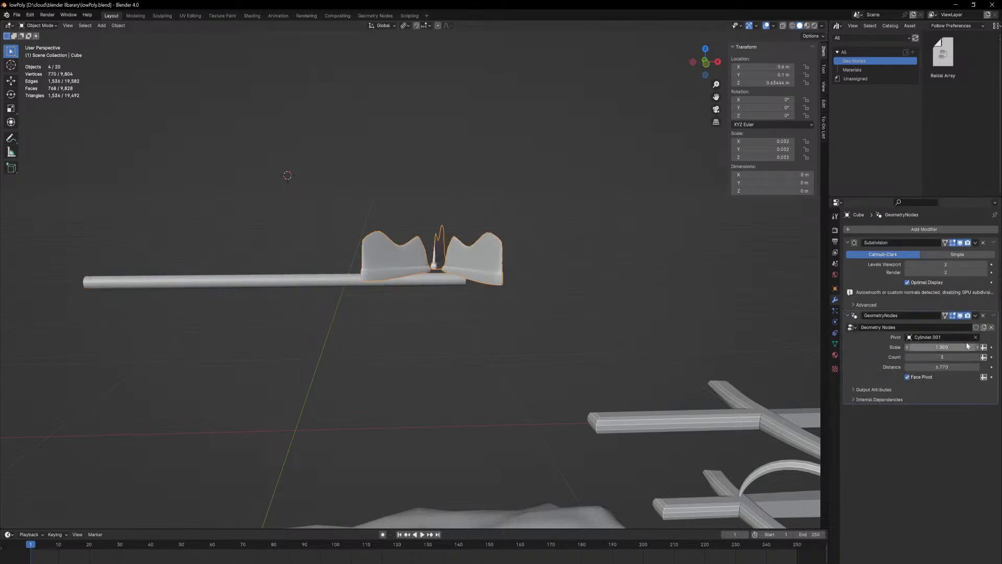
pyautogui.click(983, 315)
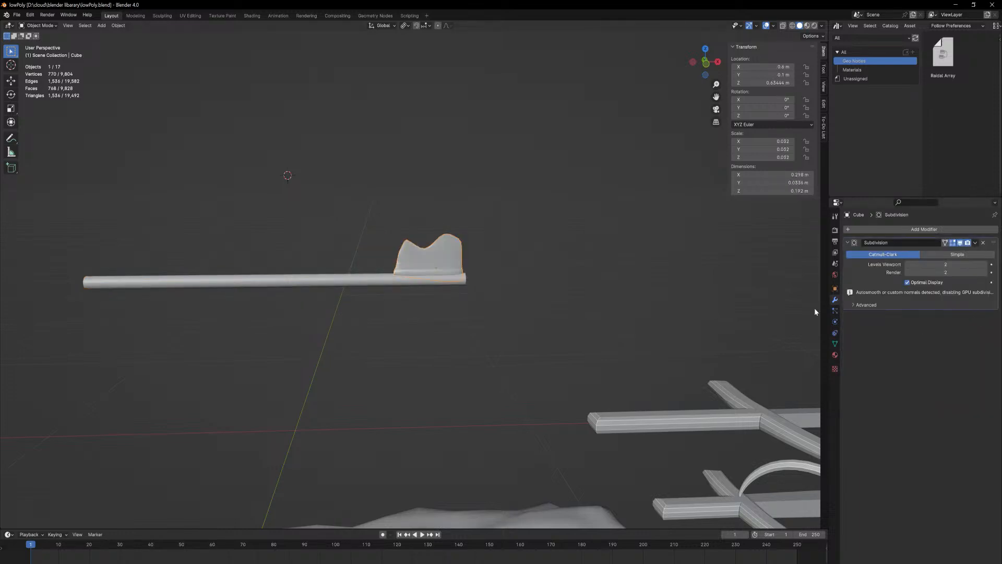
# - Add a Mirror modifier to the blade after the Subdivision modifier and mirror it on the Y axis only
pyautogui.click(847, 233)
pyautogui.press('space')
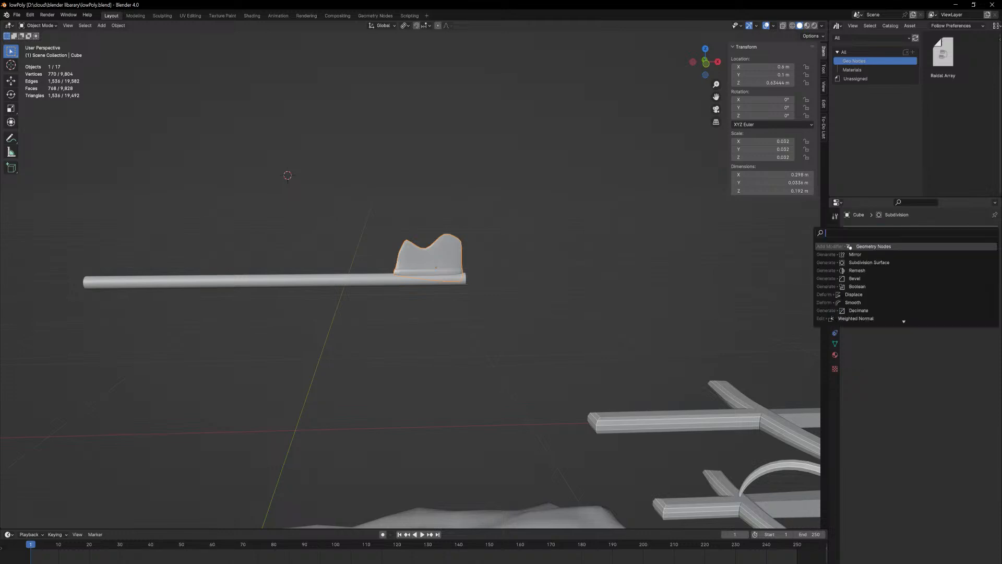
pyautogui.write('mirro')
pyautogui.press('Return')
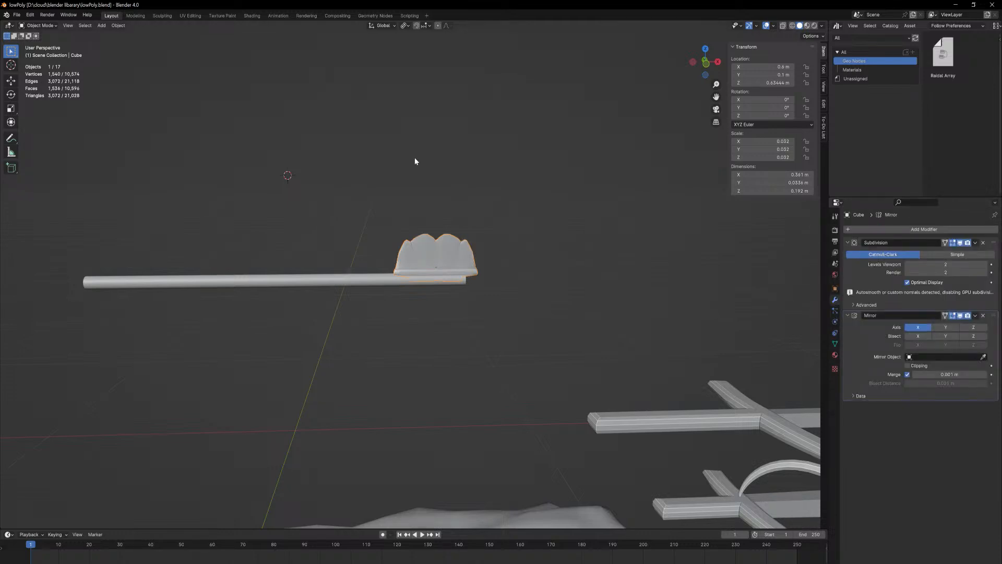
pyautogui.click(945, 327)
pyautogui.click(918, 327)
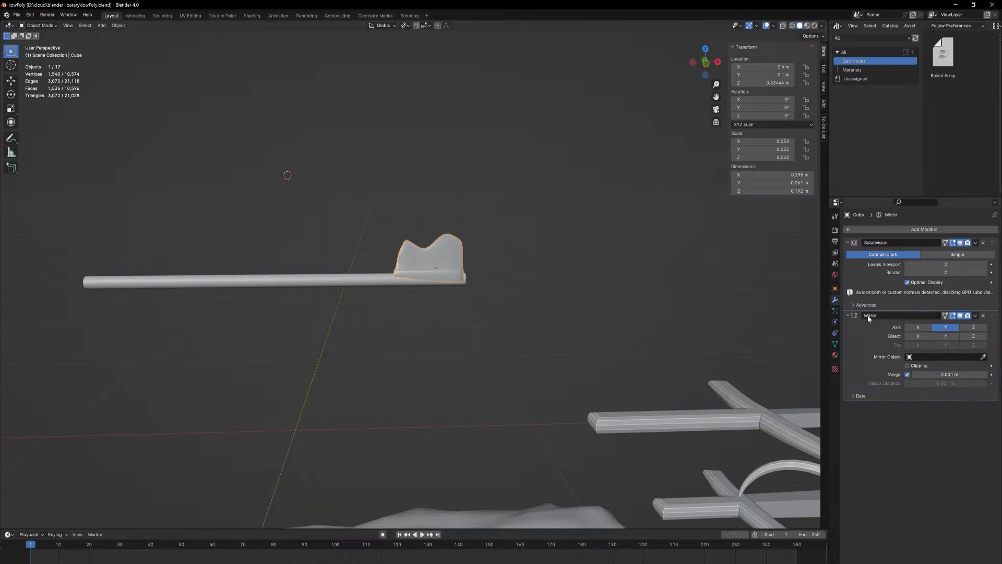
# - Try an Array modifier on the blade after the Mirror modifier, check its Fit Type options, and remove it
pyautogui.click(866, 232)
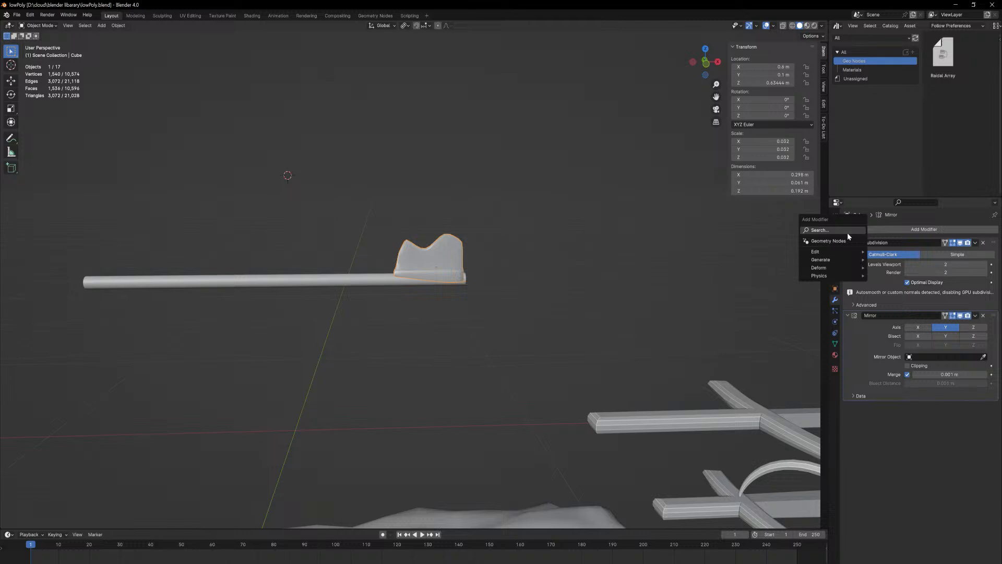
pyautogui.click(847, 230)
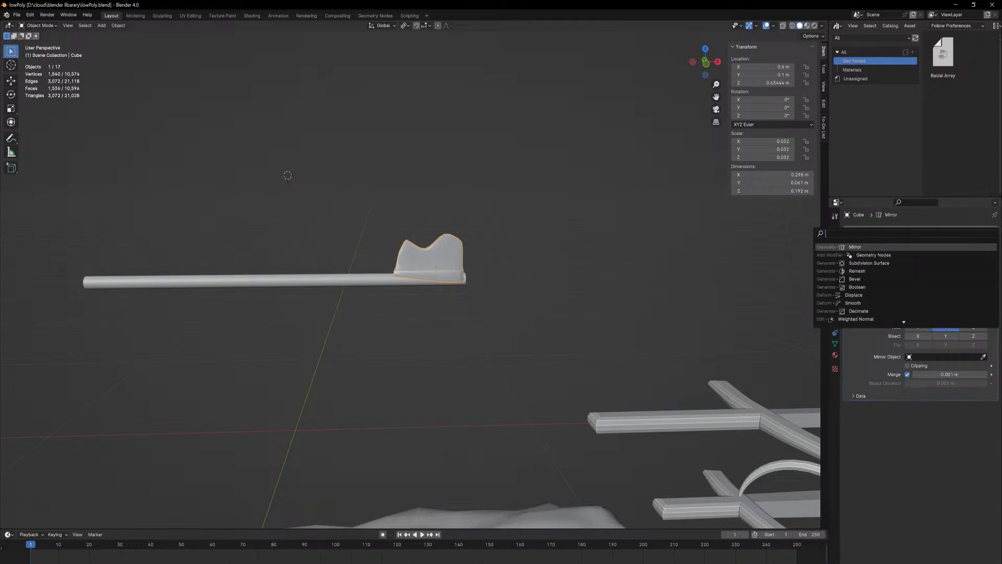
pyautogui.write('rad')
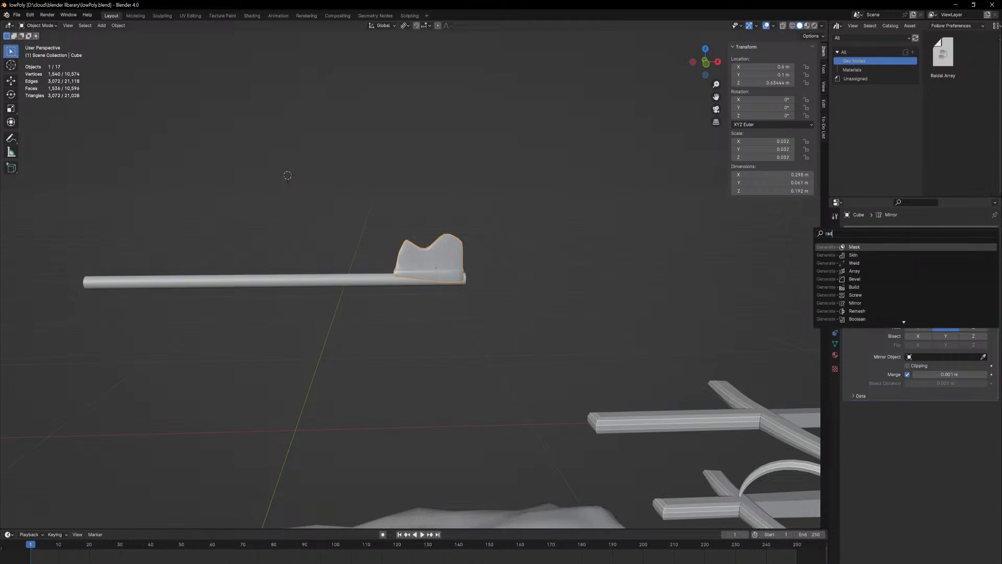
pyautogui.press('BackSpace')
pyautogui.press('BackSpace')
pyautogui.press('BackSpace')
pyautogui.write('array')
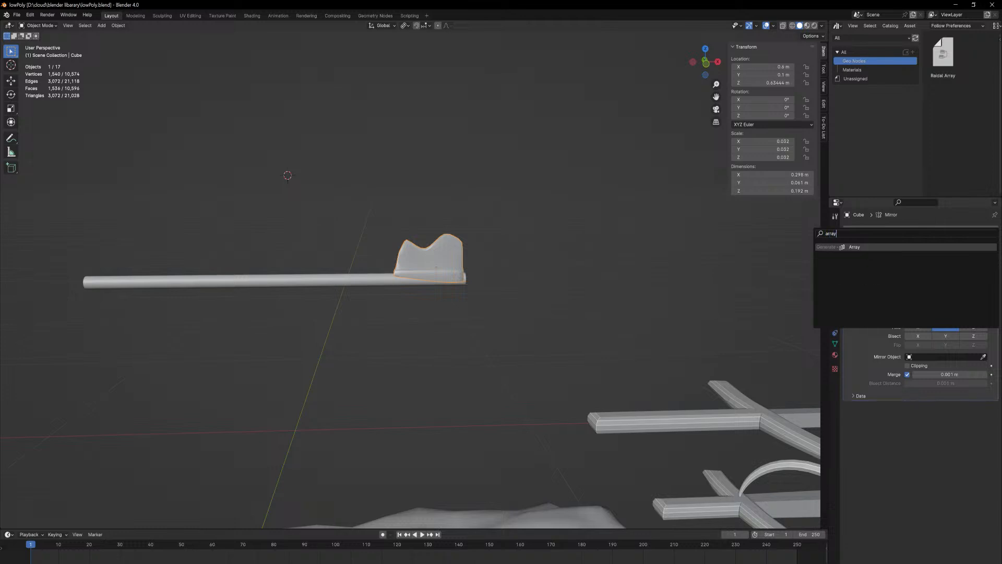
pyautogui.press('Return')
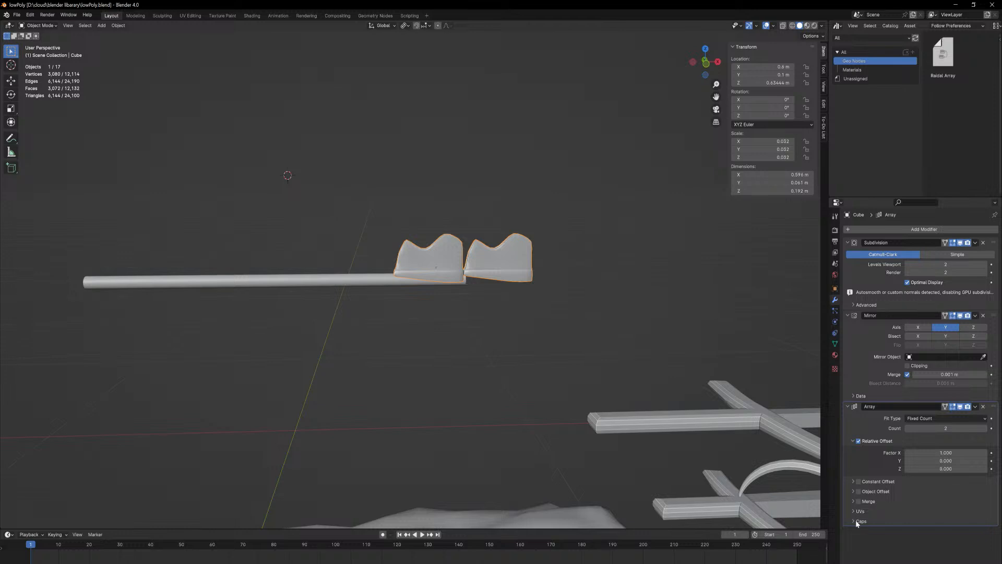
pyautogui.click(929, 418)
pyautogui.click(983, 406)
# - Use the shaft (Cylinder.001) as the Mirror Object so the blade is mirrored to the shaft's opposite side
pyautogui.moveTo(561, 284); pyautogui.dragTo(417, 276, button='middle')
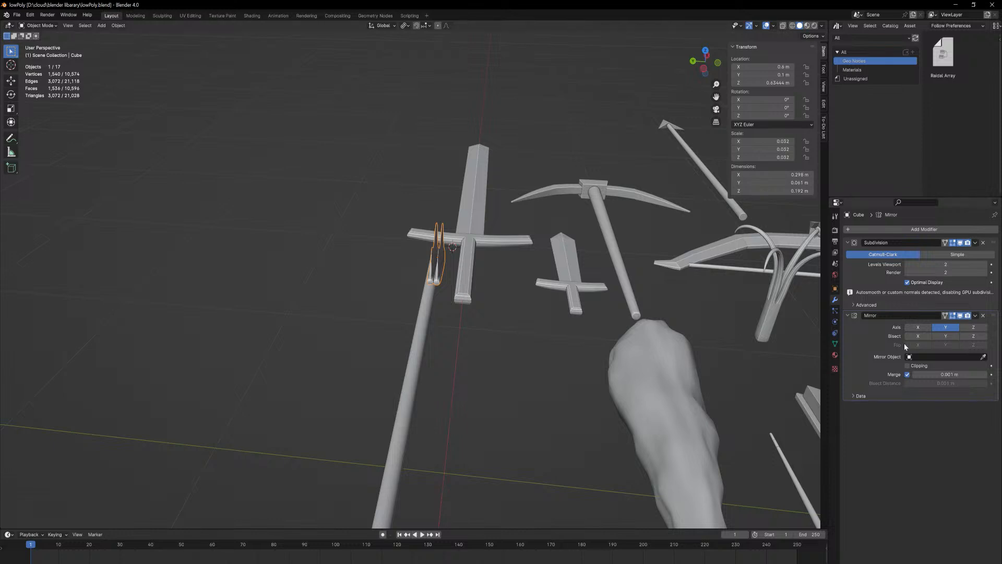
pyautogui.click(983, 357)
pyautogui.click(427, 309)
pyautogui.press('KP_Decimal')
pyautogui.scroll(2, 500, 355)
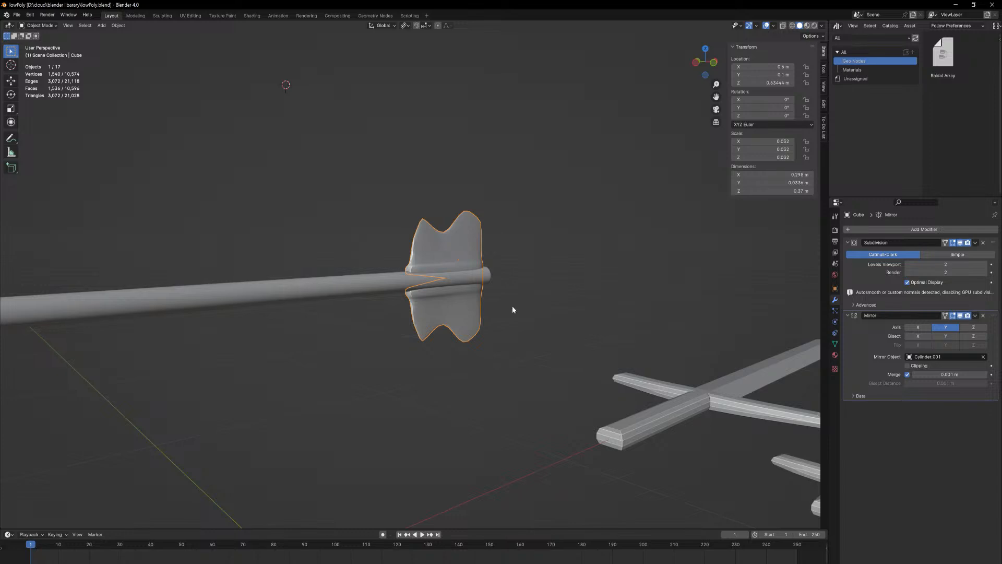
pyautogui.moveTo(512, 310); pyautogui.dragTo(433, 260, button='middle')
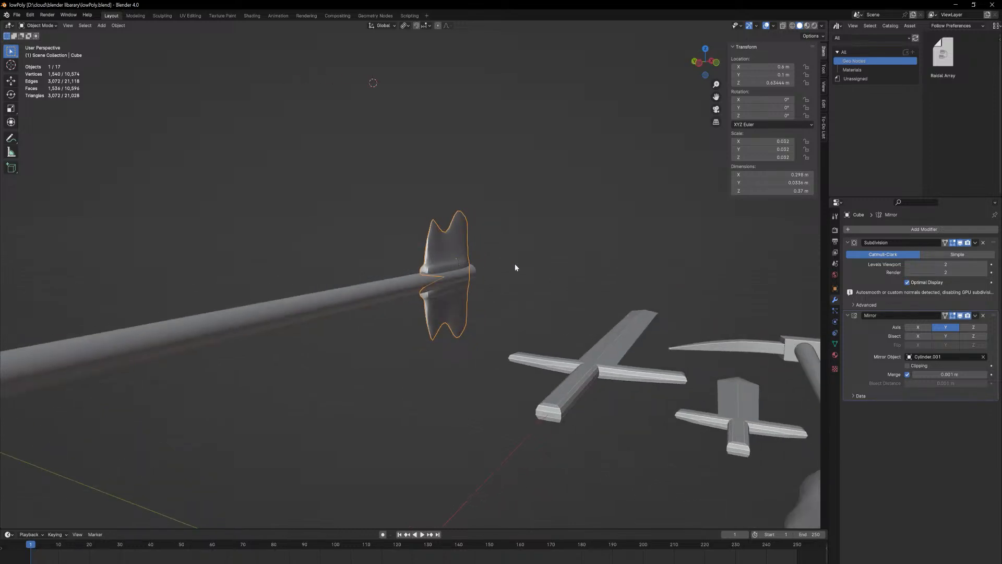
# - Duplicate the mirrored blade in place and rotate the copy 90° around the global X axis
pyautogui.hotkey('shift', 'd')
pyautogui.press('Escape')
pyautogui.press('r')
pyautogui.press('z')
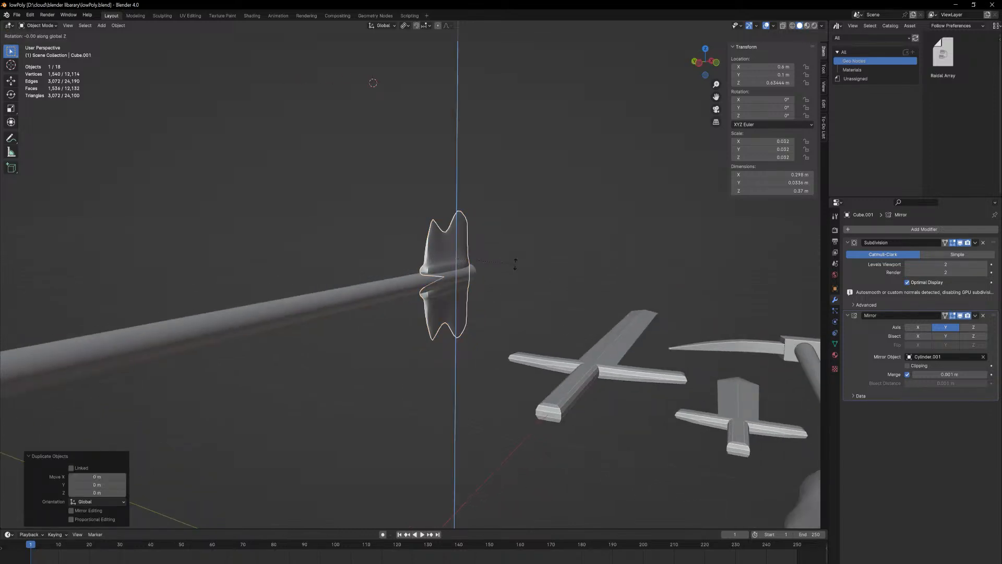
pyautogui.press('y')
pyautogui.press('x')
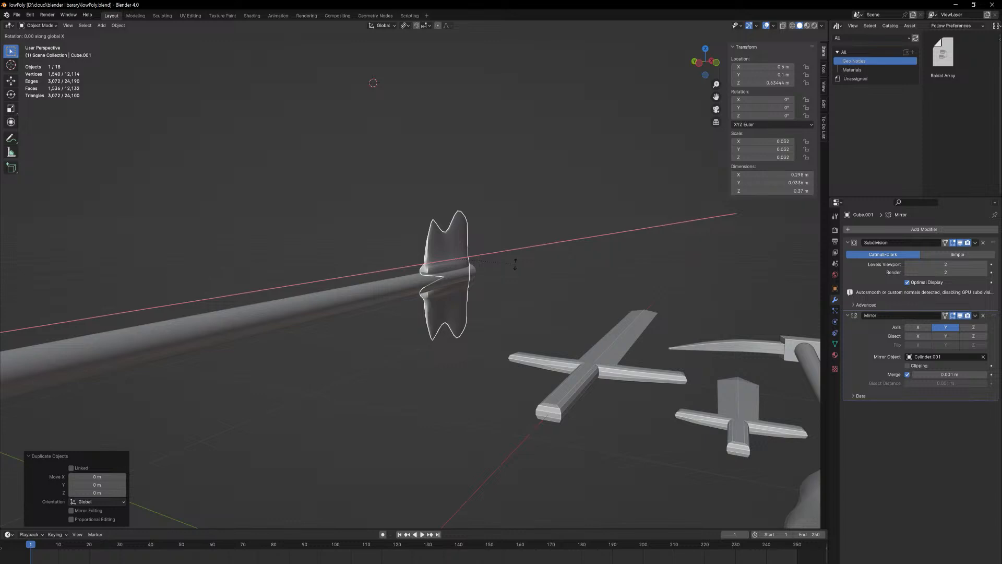
pyautogui.write('90')
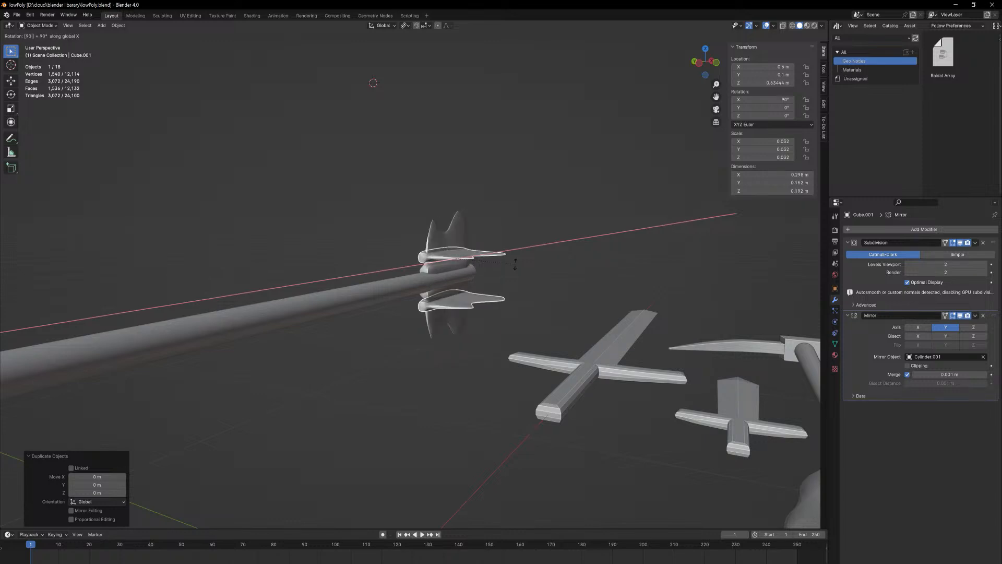
pyautogui.press('Return')
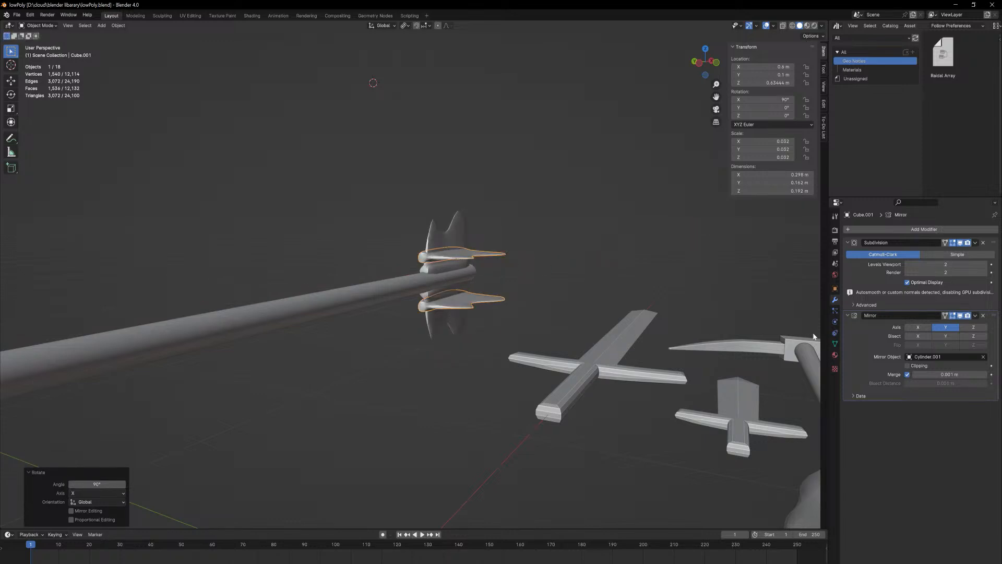
# - Switch the duplicate blade's mirror axis to X only and lower it about 0.063 m along global Z onto the shaft
pyautogui.click(917, 327)
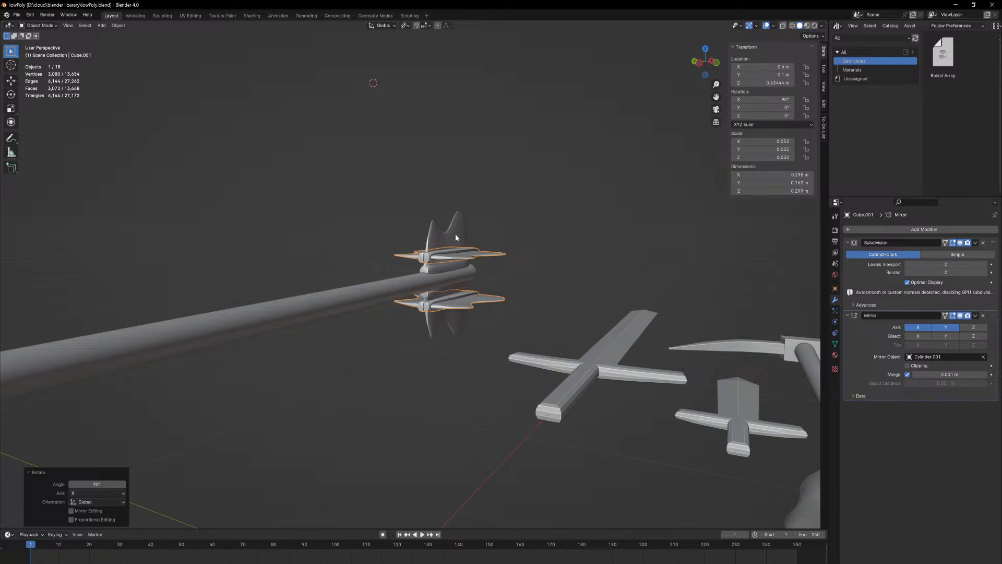
pyautogui.click(945, 327)
pyautogui.moveTo(537, 236); pyautogui.dragTo(558, 251, button='middle')
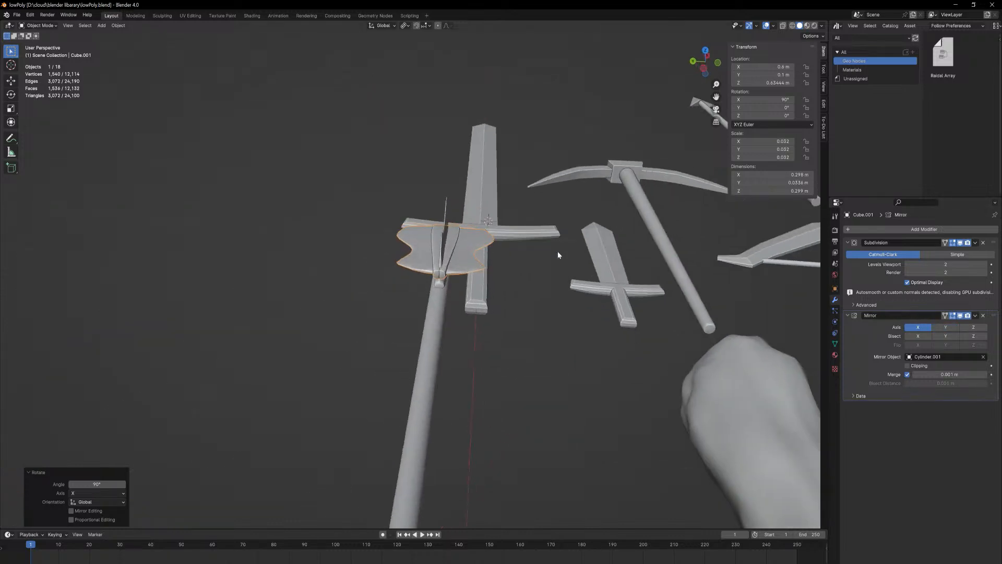
pyautogui.press('g')
pyautogui.press('x')
pyautogui.press('y')
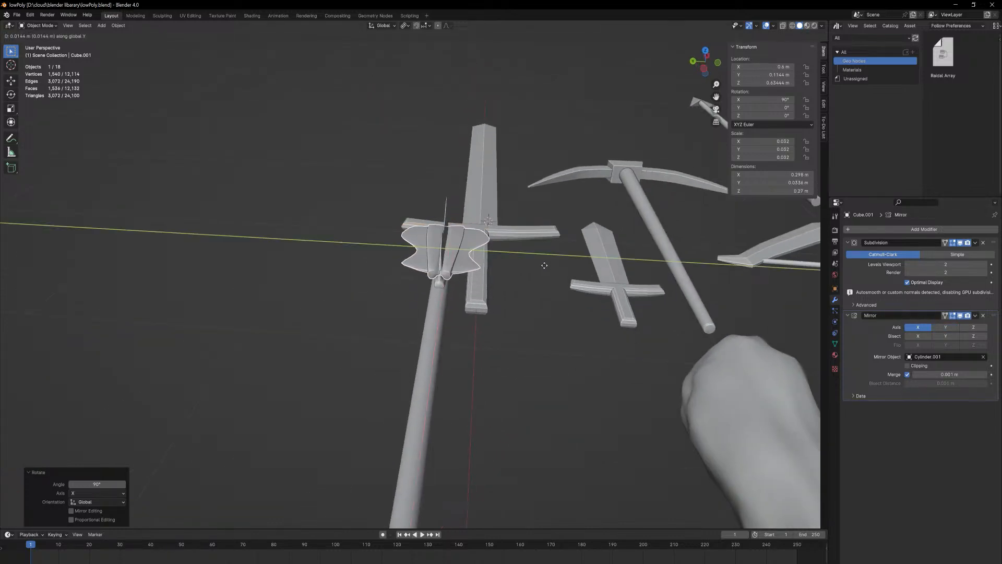
pyautogui.press('z')
pyautogui.click(556, 283)
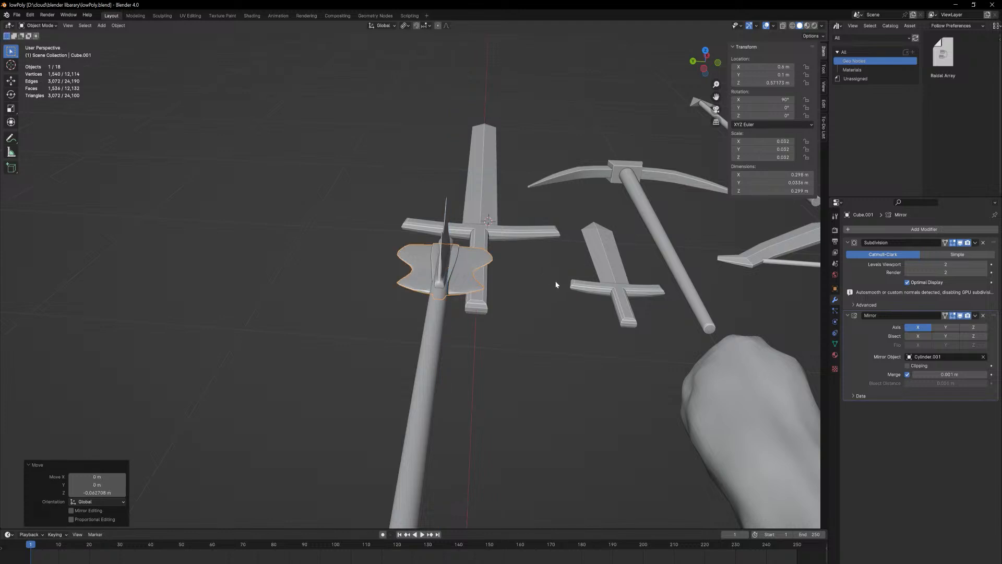
# - Move the duplicate blade along global Y toward the shaft, to a Y location of about 0.071 m
pyautogui.moveTo(555, 282); pyautogui.dragTo(542, 259, button='middle')
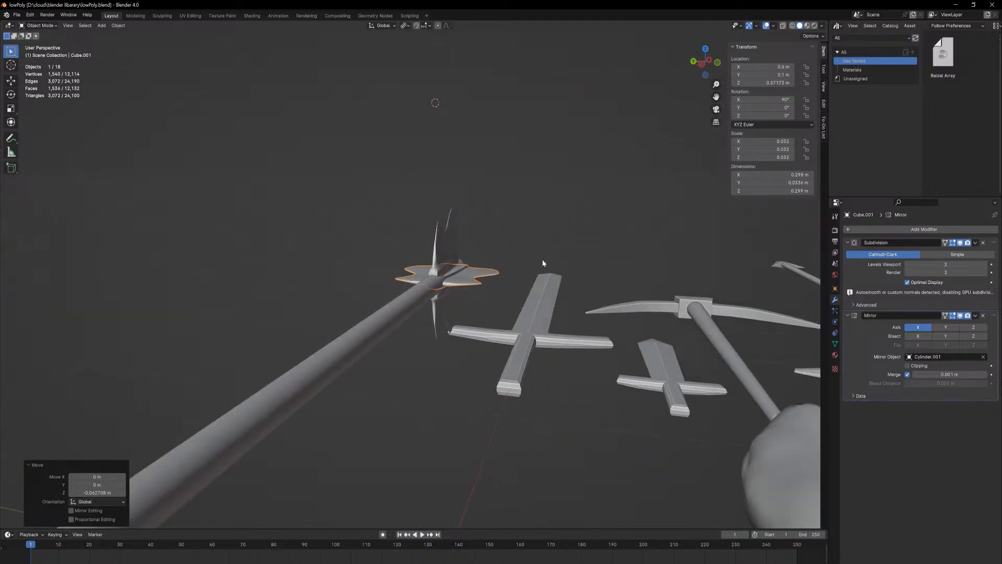
pyautogui.press('g')
pyautogui.press('y')
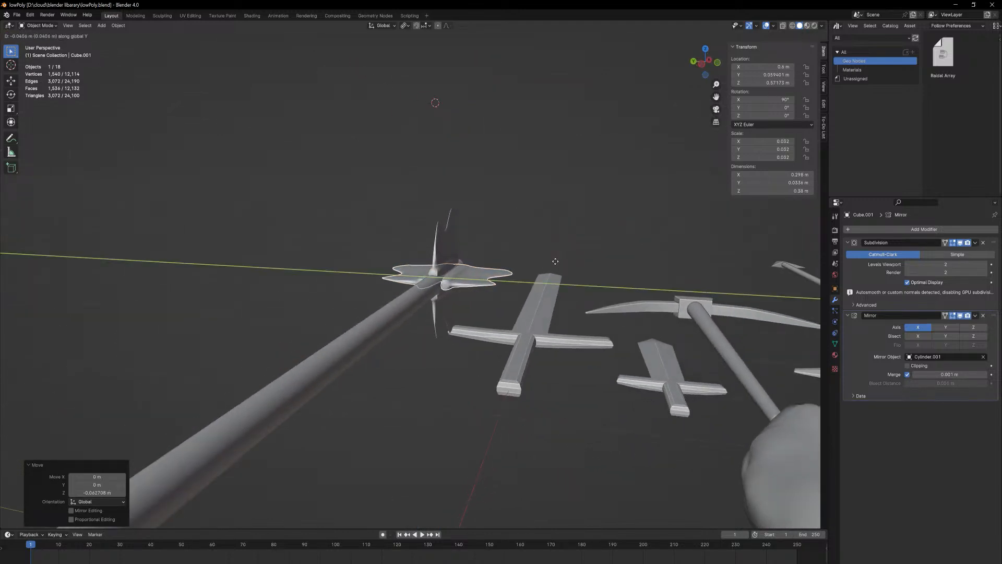
pyautogui.click(551, 262)
pyautogui.press('Tab')
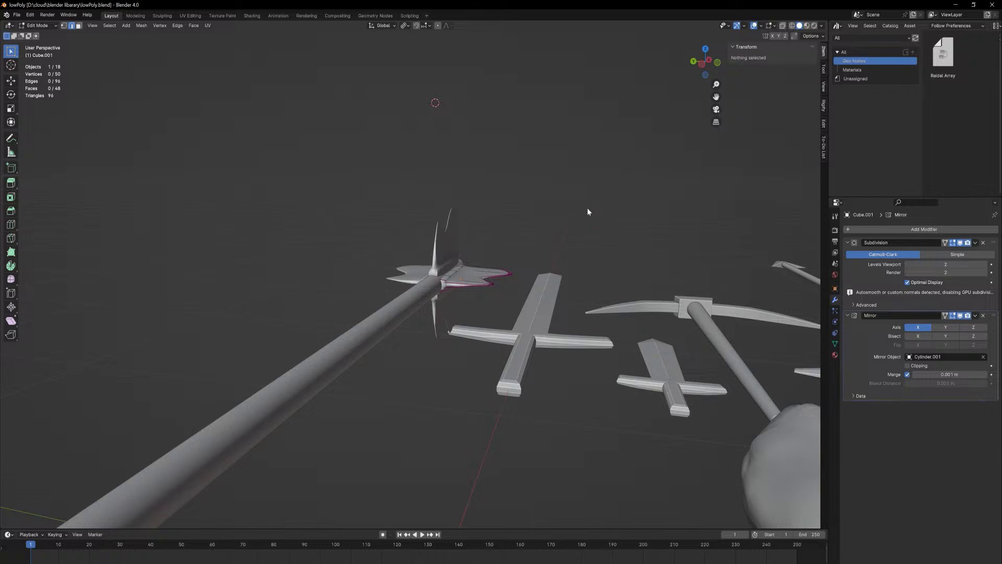
pyautogui.press('Tab')
# - Select both blade objects and scale them down together to about 0.923
pyautogui.moveTo(583, 205); pyautogui.dragTo(517, 246, button='middle')
pyautogui.scroll(3, 491, 305)
pyautogui.scroll(2, 526, 215)
pyautogui.click(553, 291)
pyautogui.moveTo(553, 290); pyautogui.dragTo(581, 253, button='middle')
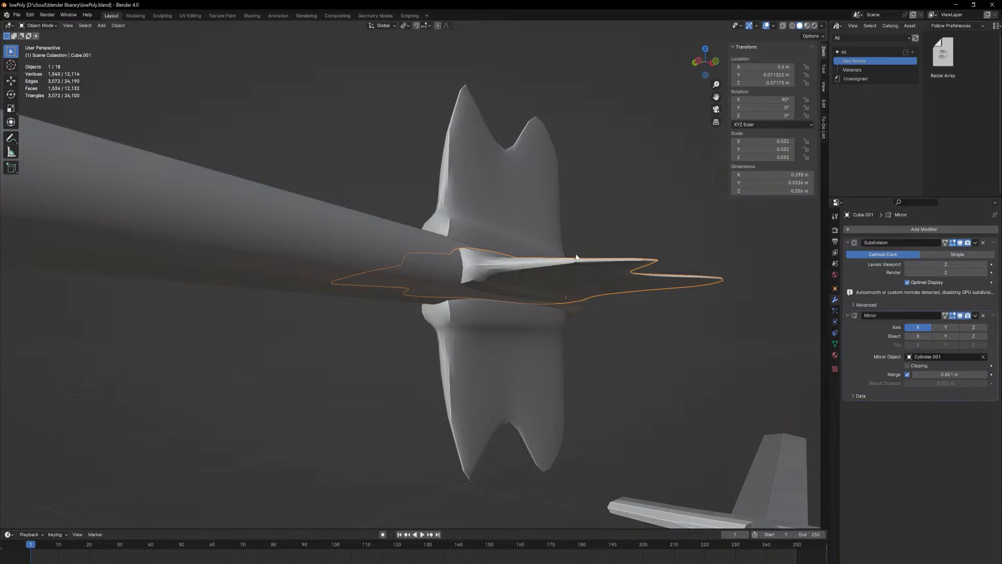
pyautogui.keyDown('shift'); pyautogui.click(511, 225); pyautogui.keyUp('shift')
pyautogui.press('s')
pyautogui.click(629, 246)
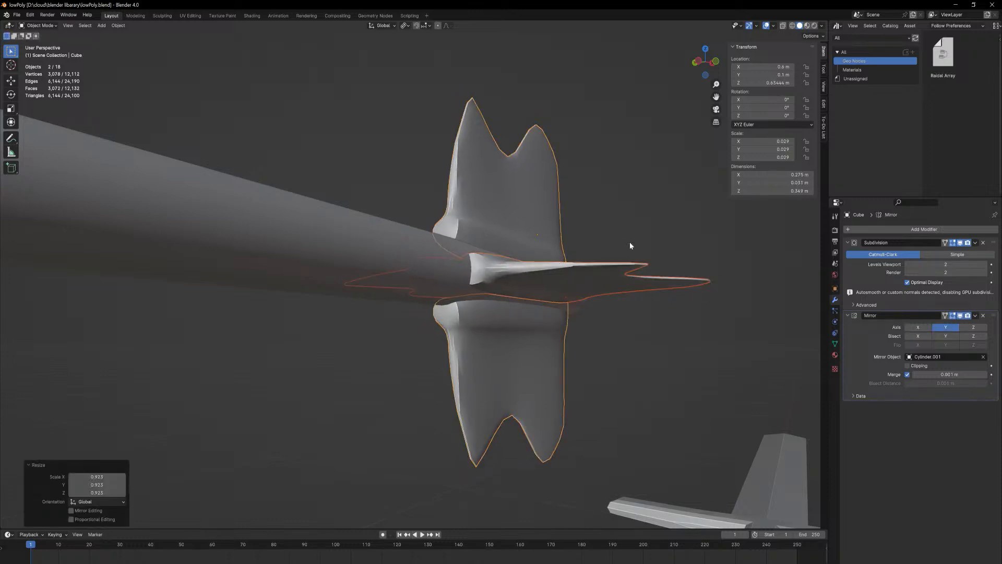
pyautogui.hotkey('ctrl', 'z')
pyautogui.moveTo(634, 217); pyautogui.dragTo(636, 233, button='middle')
# - Nudge the duplicate blade about 0.0008 m down along global Z to centre it on the shaft
pyautogui.click(584, 288)
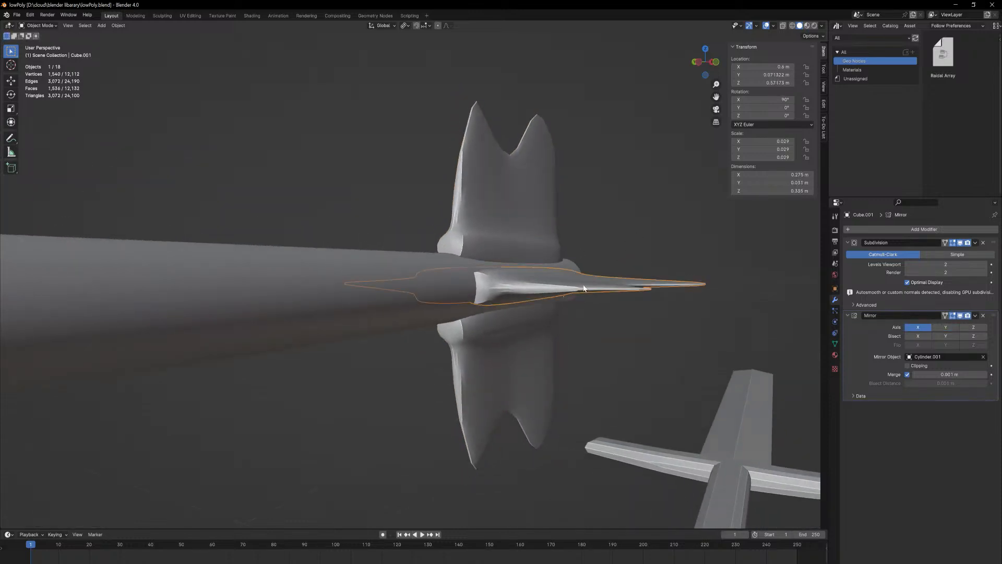
pyautogui.moveTo(584, 288)
pyautogui.mouseDown(button='middle')
pyautogui.moveTo(588, 279)
pyautogui.moveTo(614, 286)
pyautogui.moveTo(687, 328)
pyautogui.moveTo(598, 288)
pyautogui.mouseUp(button='middle')
pyautogui.press('g')
pyautogui.press('z')
pyautogui.click(589, 280)
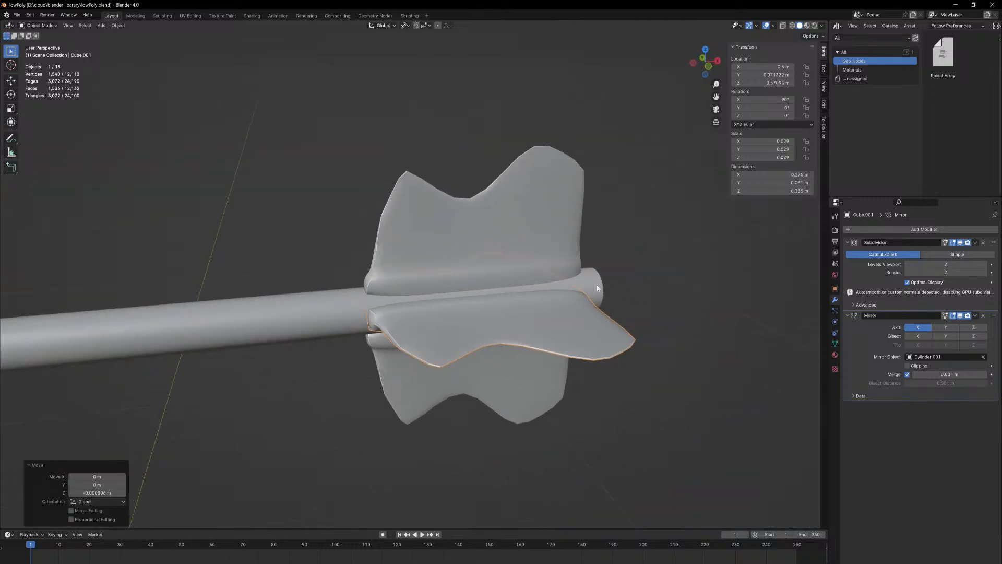
# - Assign the existing palette-textured material named Material to the shaft in the Shading workspace, then return to the Layout workspace
pyautogui.click(597, 288)
pyautogui.press('Tab')
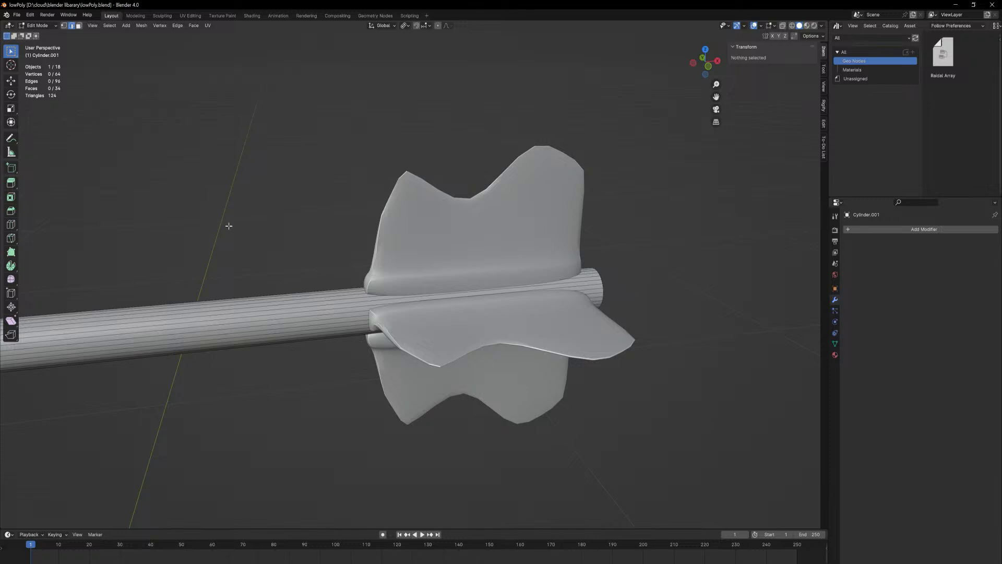
pyautogui.click(253, 17)
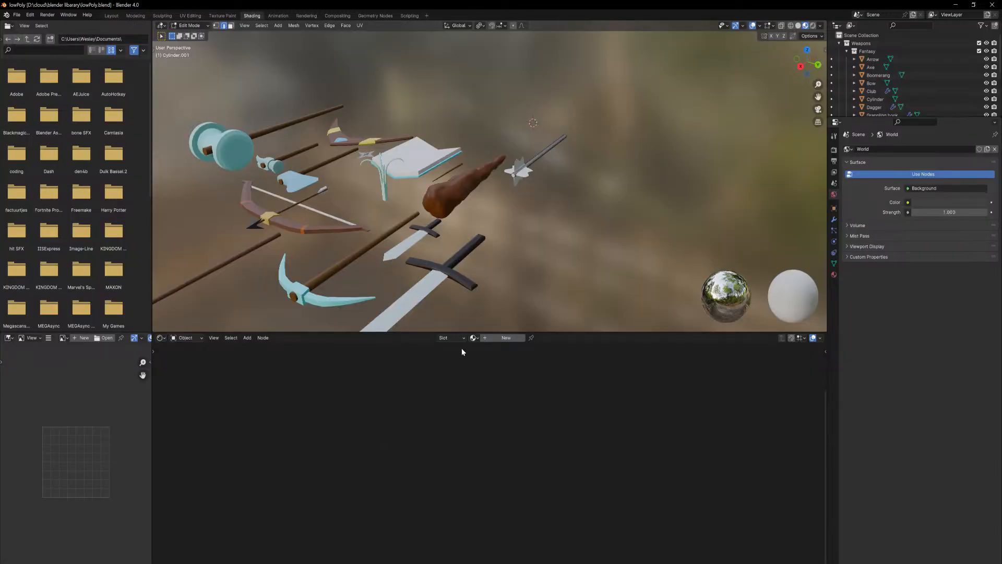
pyautogui.click(473, 337)
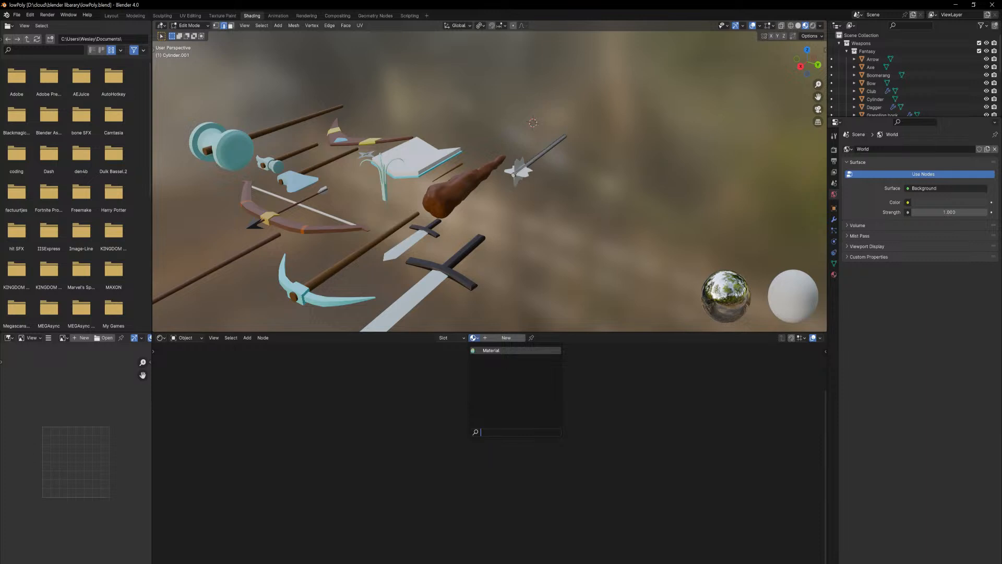
pyautogui.click(490, 350)
pyautogui.scroll(-1, 422, 459)
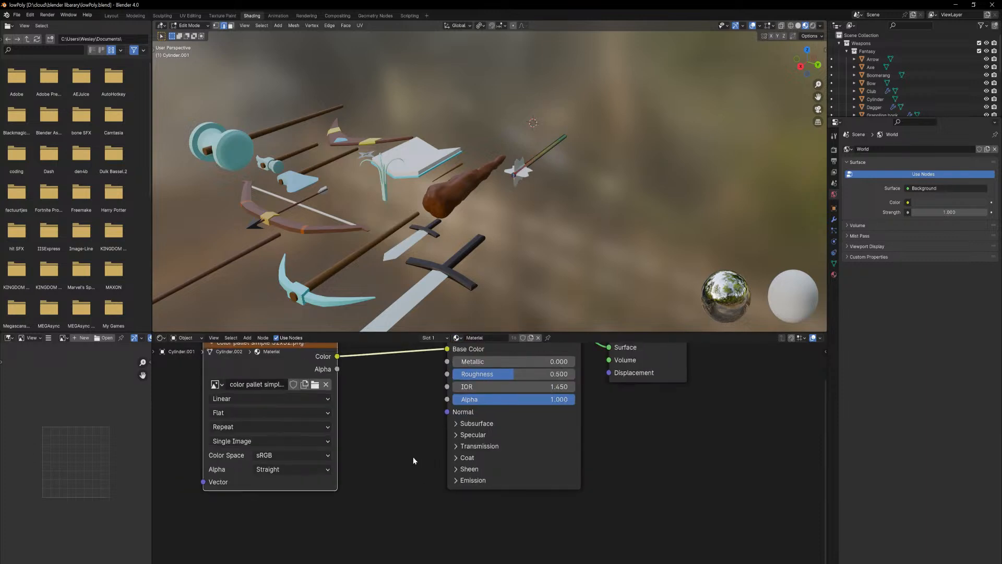
pyautogui.scroll(-2, 413, 461)
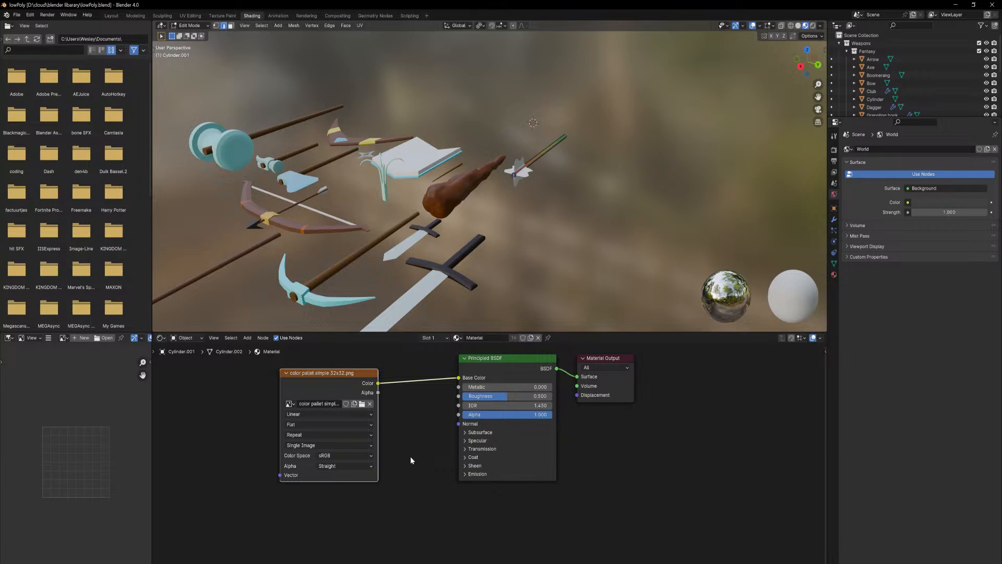
pyautogui.click(112, 16)
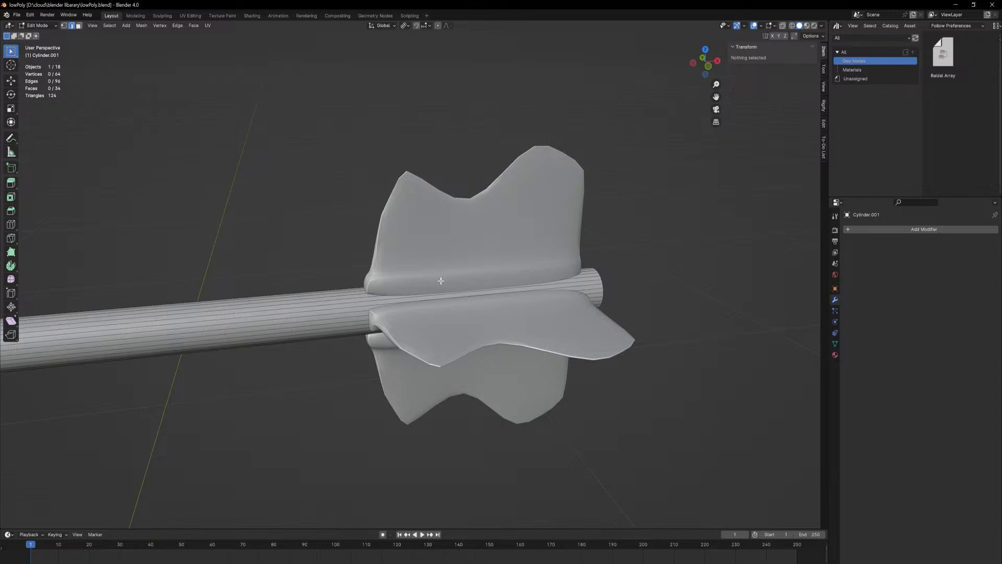
# - Bevel the shaft's end face beside the blades with a width of about 0.253 m and 3 segments
pyautogui.moveTo(441, 281); pyautogui.dragTo(480, 310, button='middle')
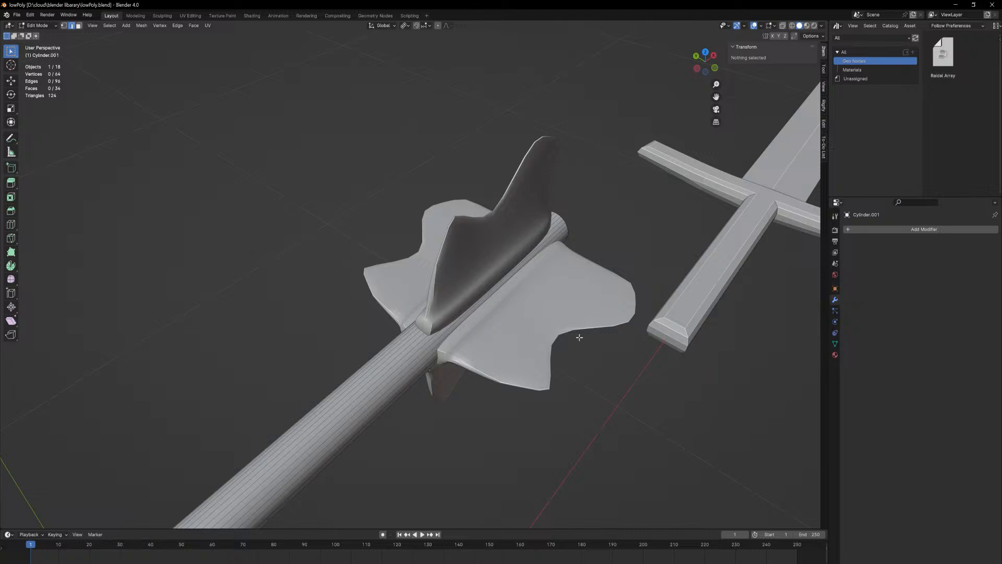
pyautogui.moveTo(589, 329); pyautogui.dragTo(480, 379, button='middle')
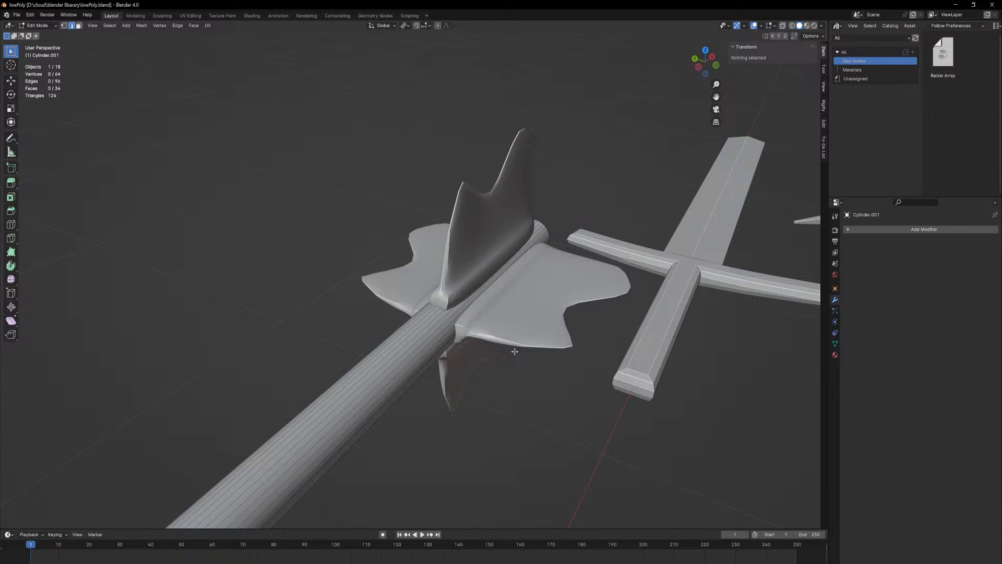
pyautogui.scroll(2, 514, 352)
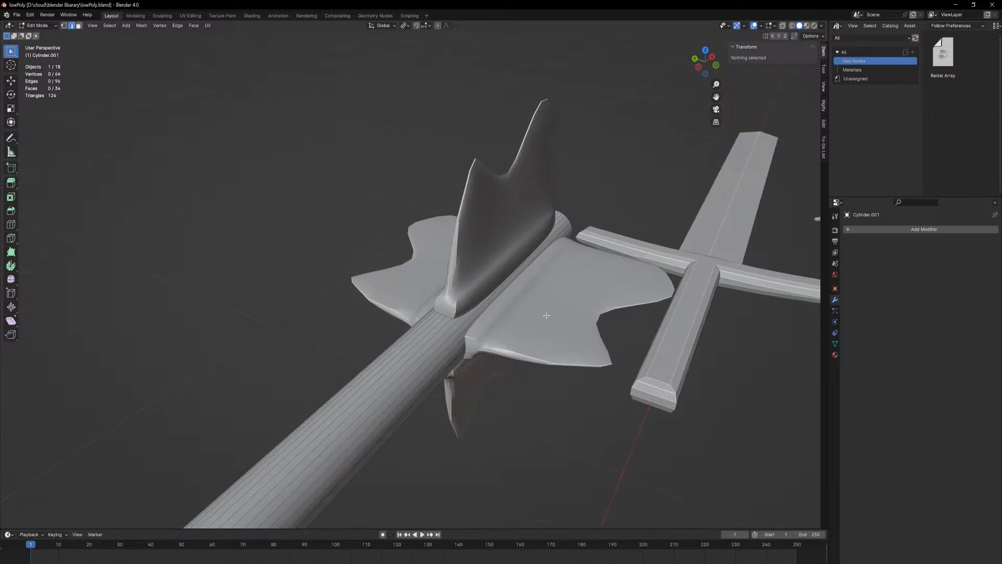
pyautogui.moveTo(574, 317); pyautogui.dragTo(537, 290, button='middle')
pyautogui.click(523, 249)
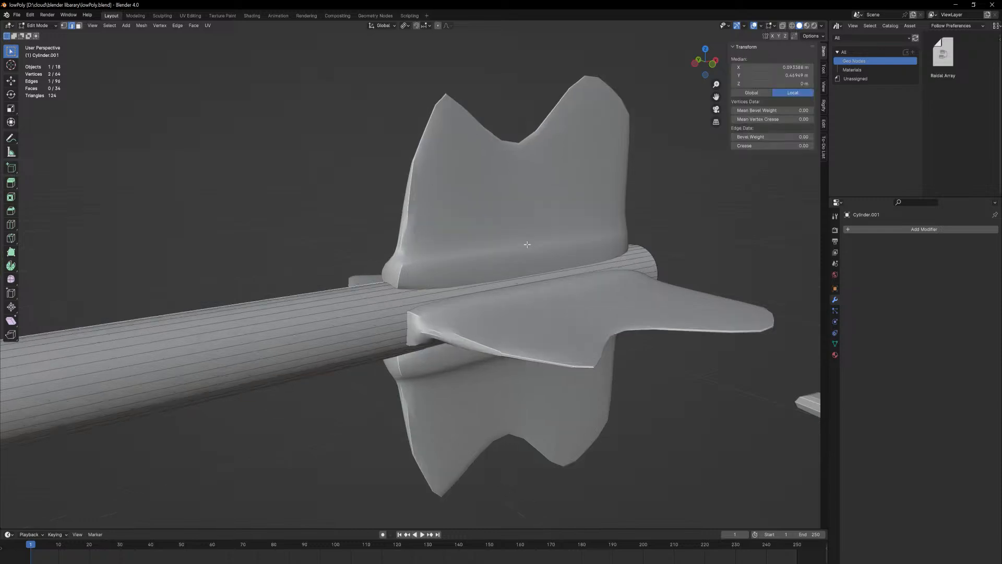
pyautogui.moveTo(522, 249); pyautogui.dragTo(502, 314, button='middle')
pyautogui.press('3')
pyautogui.moveTo(592, 377); pyautogui.dragTo(577, 364, button='middle')
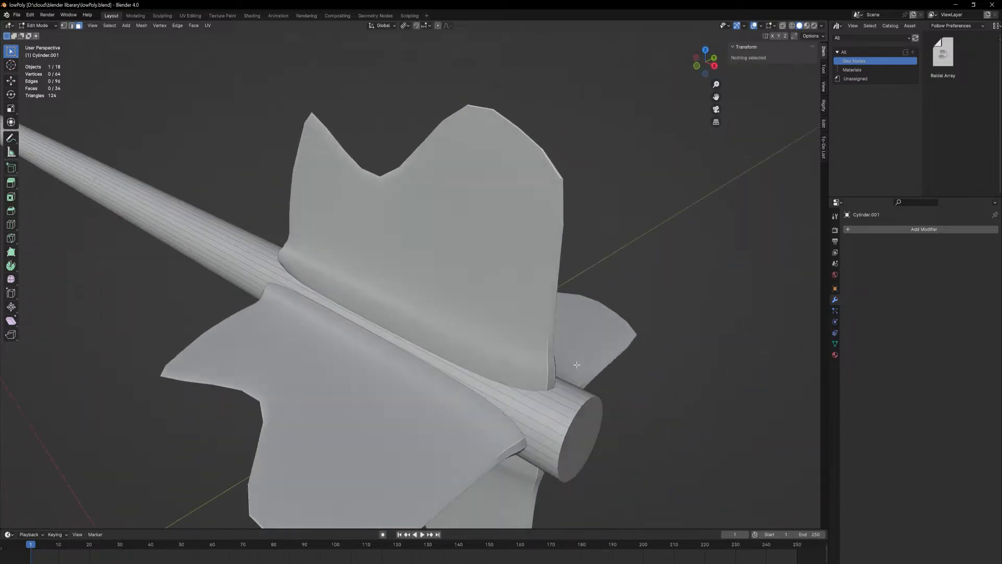
pyautogui.click(586, 434)
pyautogui.scroll(-3, 600, 444)
pyautogui.hotkey('ctrl', 'b')
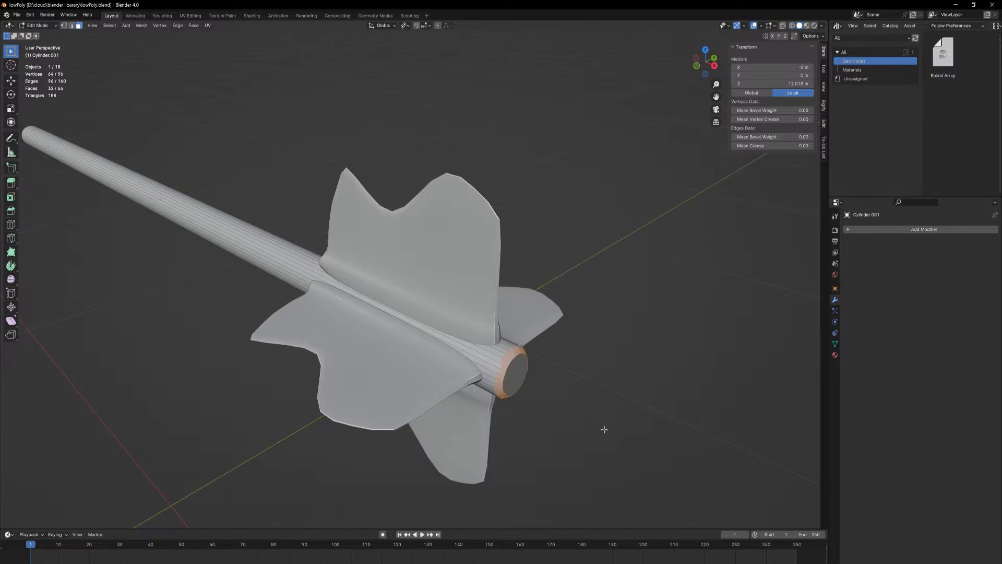
pyautogui.click(601, 431)
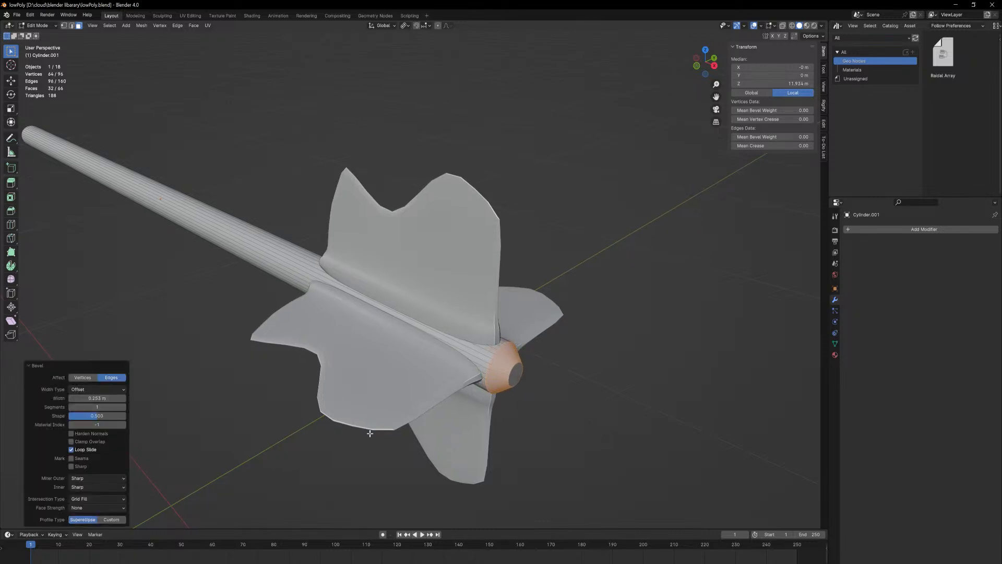
pyautogui.click(123, 407)
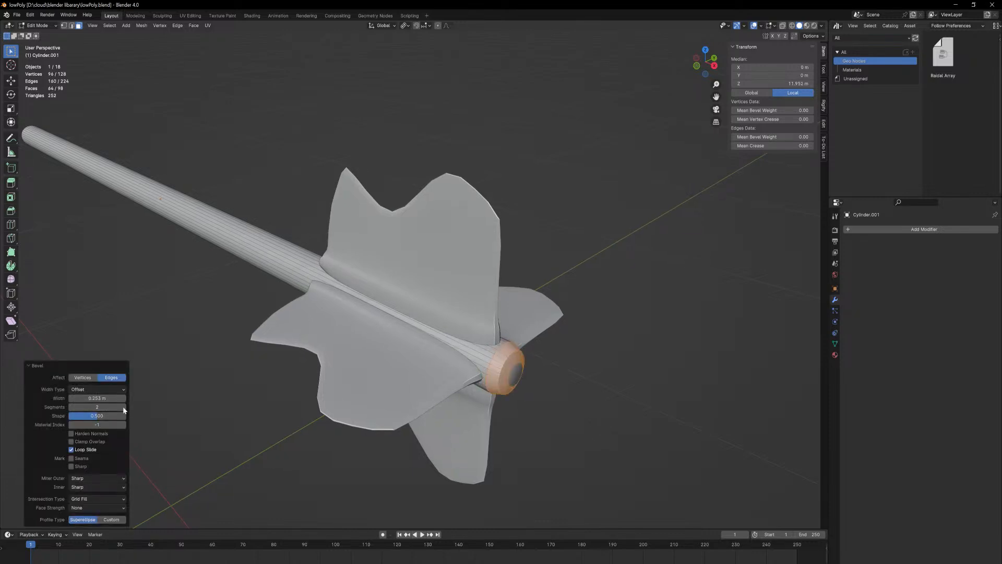
pyautogui.click(124, 407)
# - Enable proportional editing and scale the bevelled shaft end beside the blades up to 1.2
pyautogui.scroll(3, 678, 391)
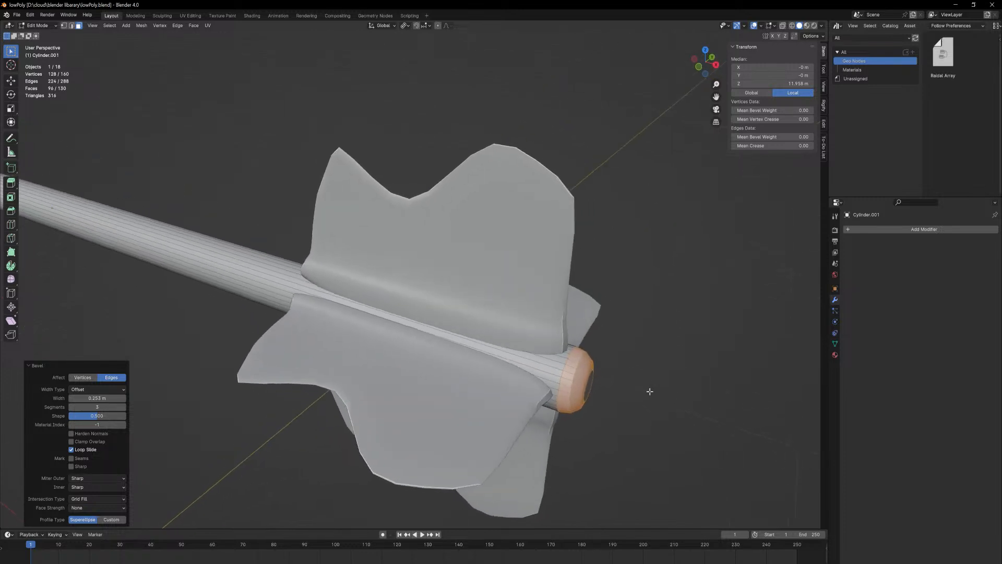
pyautogui.click(438, 25)
pyautogui.press('s')
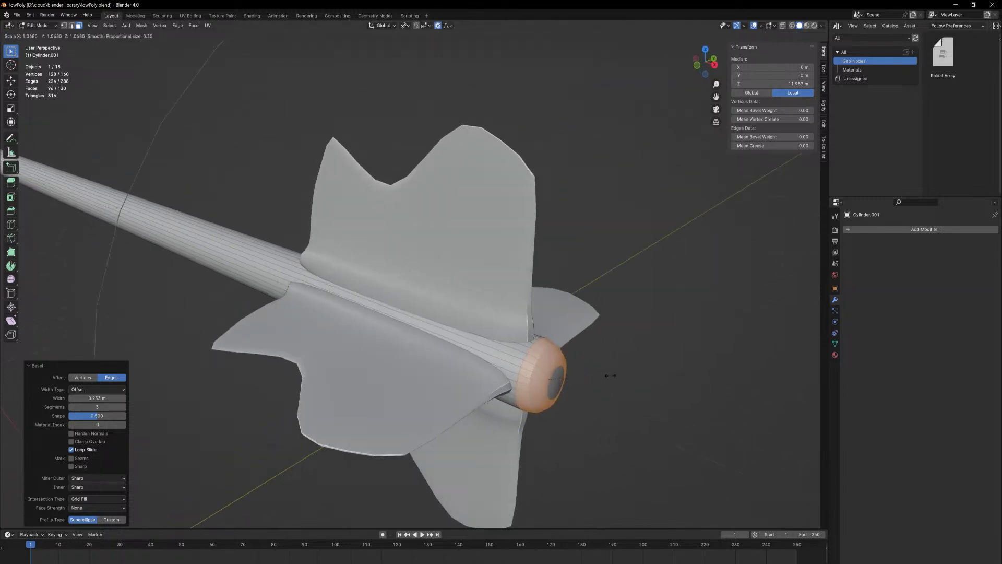
pyautogui.click(618, 373)
pyautogui.scroll(-4, 541, 433)
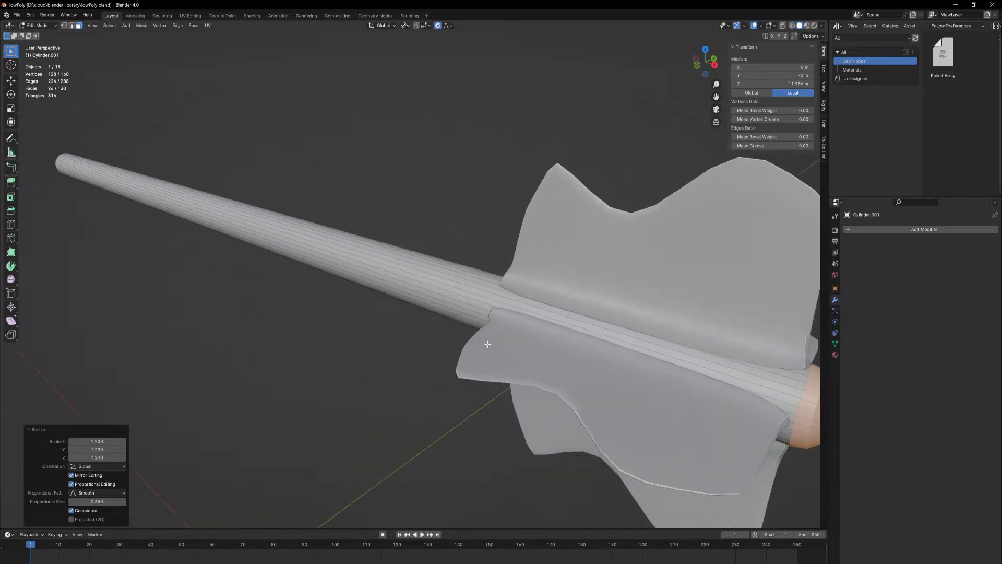
pyautogui.scroll(-1, 542, 459)
# - Bevel the end face at the shaft's far end with a width of about 0.389 m and 4 segments
pyautogui.moveTo(237, 411); pyautogui.dragTo(540, 290, button='middle')
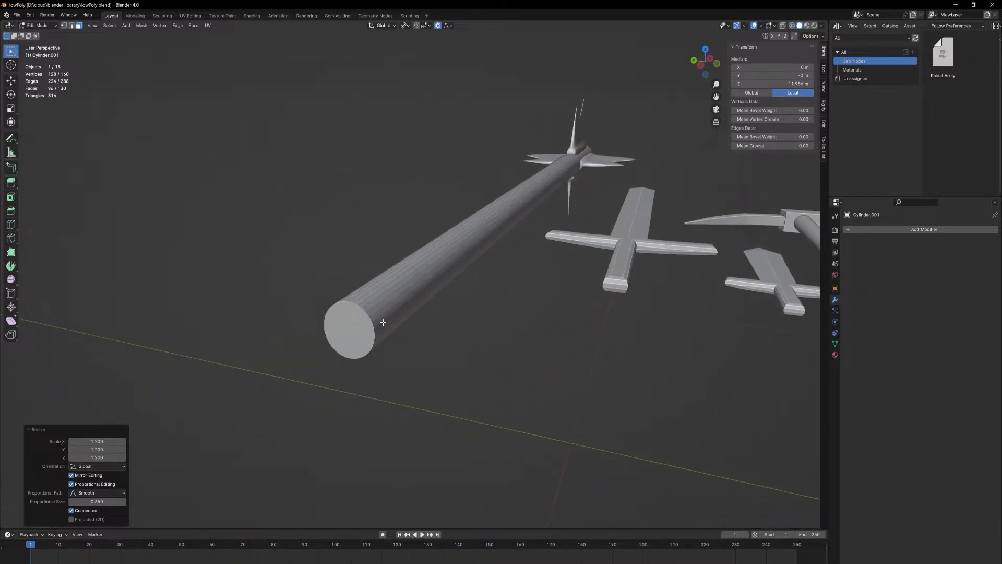
pyautogui.click(368, 331)
pyautogui.hotkey('ctrl', 'b')
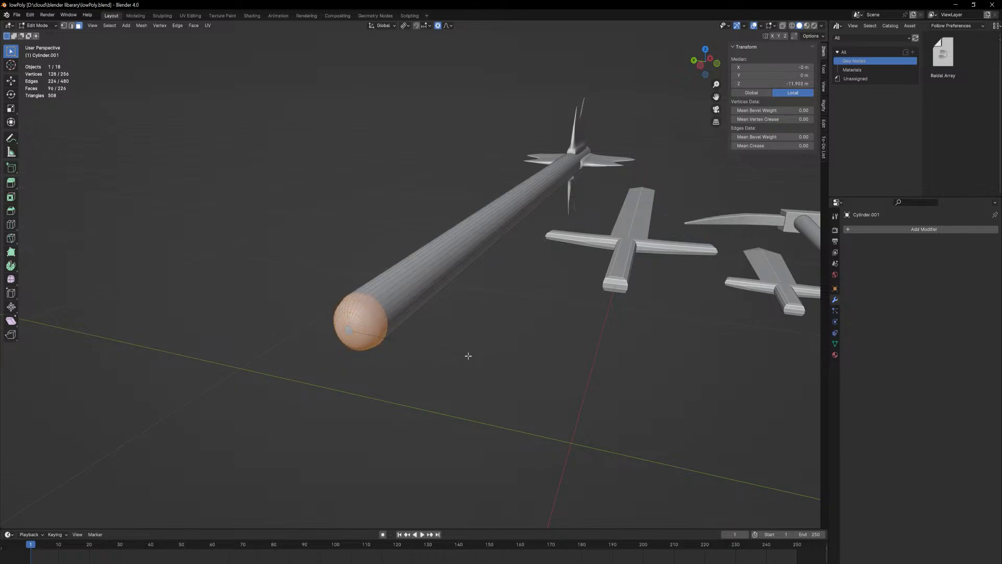
pyautogui.scroll(1, 469, 355)
pyautogui.click(466, 354)
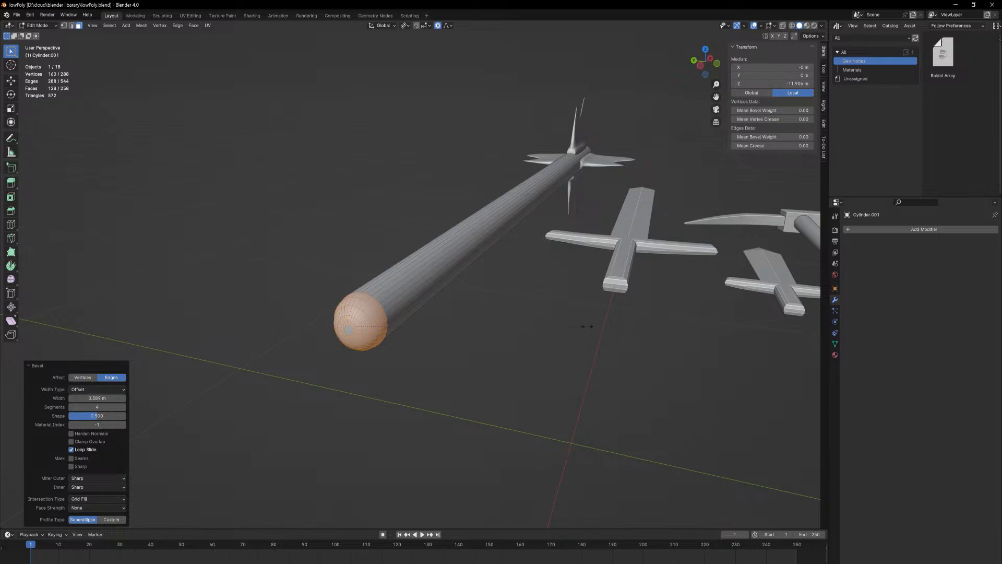
# - Stretch the far rounded end to about 3.64 times along local Z with proportional editing on
pyautogui.press('z')
pyautogui.press('z')
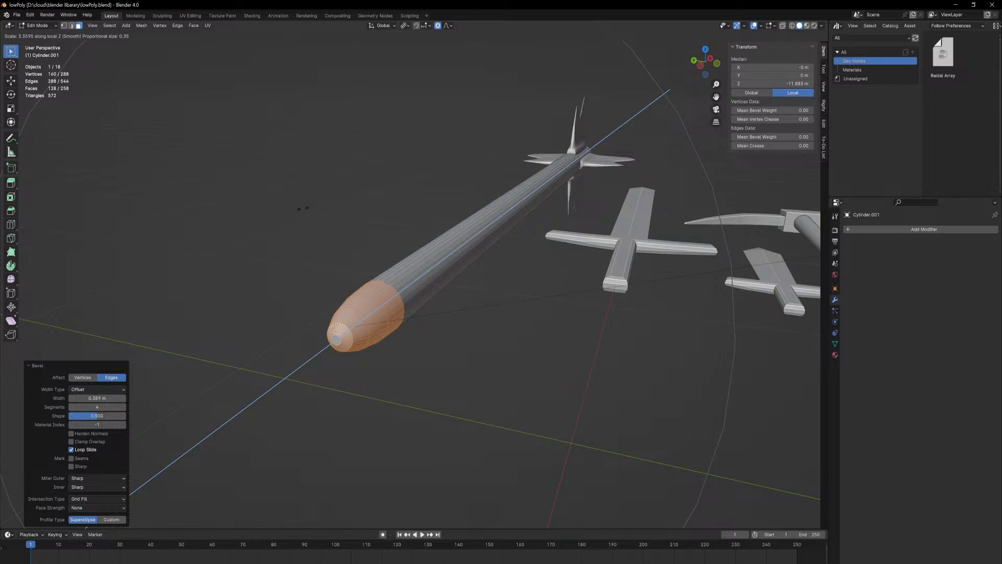
pyautogui.click(369, 217)
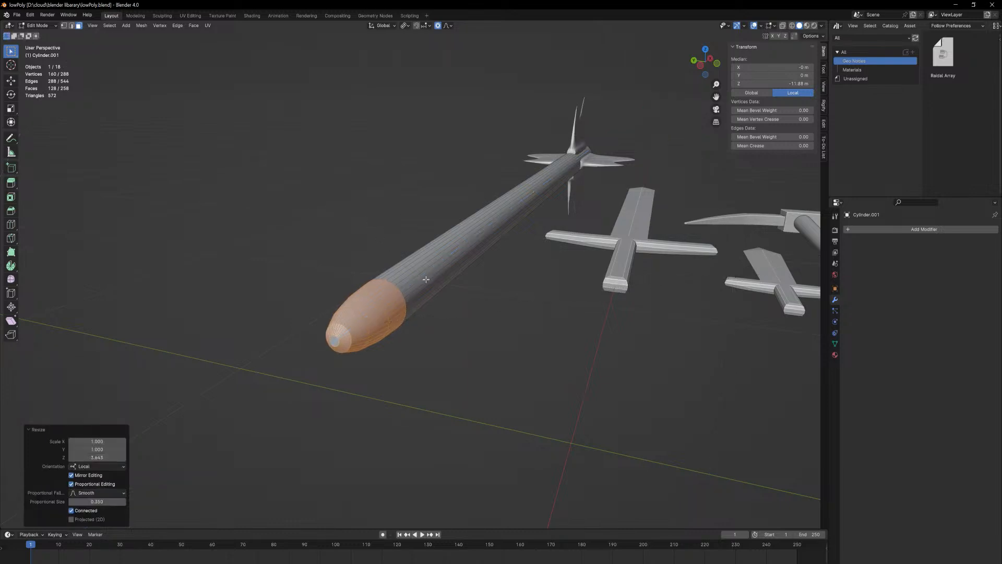
# - Leave mesh editing and apply Shade Auto Smooth to the shaft
pyautogui.press('Tab')
pyautogui.rightClick(373, 331)
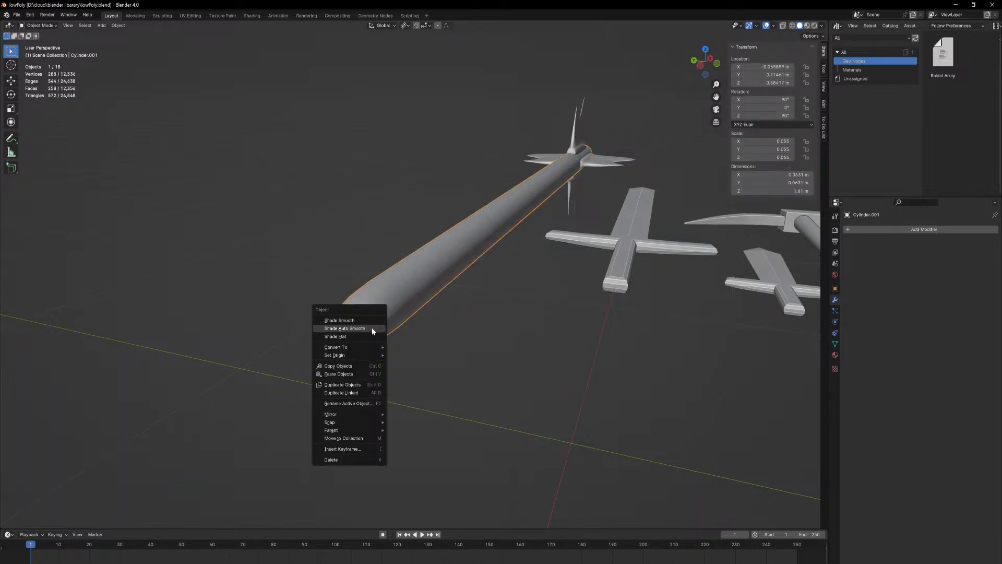
pyautogui.click(372, 329)
pyautogui.press('Tab')
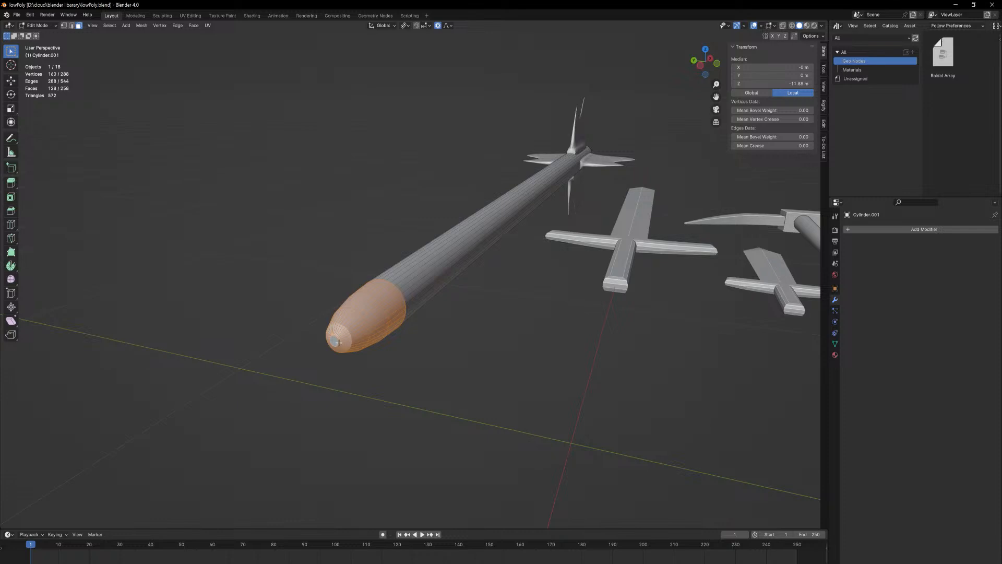
pyautogui.click(335, 342)
pyautogui.press('g')
pyautogui.press('z')
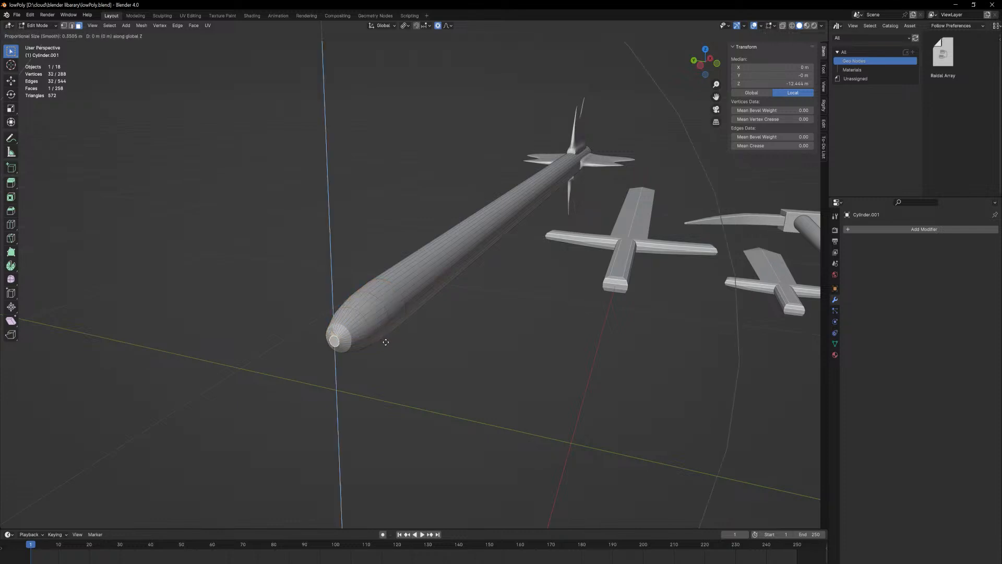
pyautogui.rightClick(373, 339)
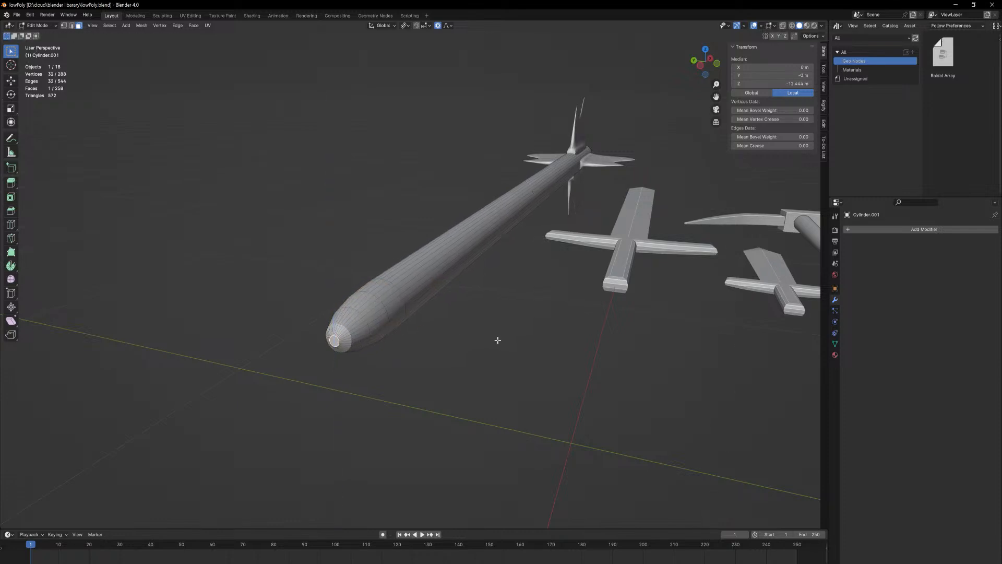
# - Undo the tip face selection, the auto smooth shading and the stretching of the far rounded end
pyautogui.hotkey('ctrl', 'z')
pyautogui.hotkey('ctrl', 'z')
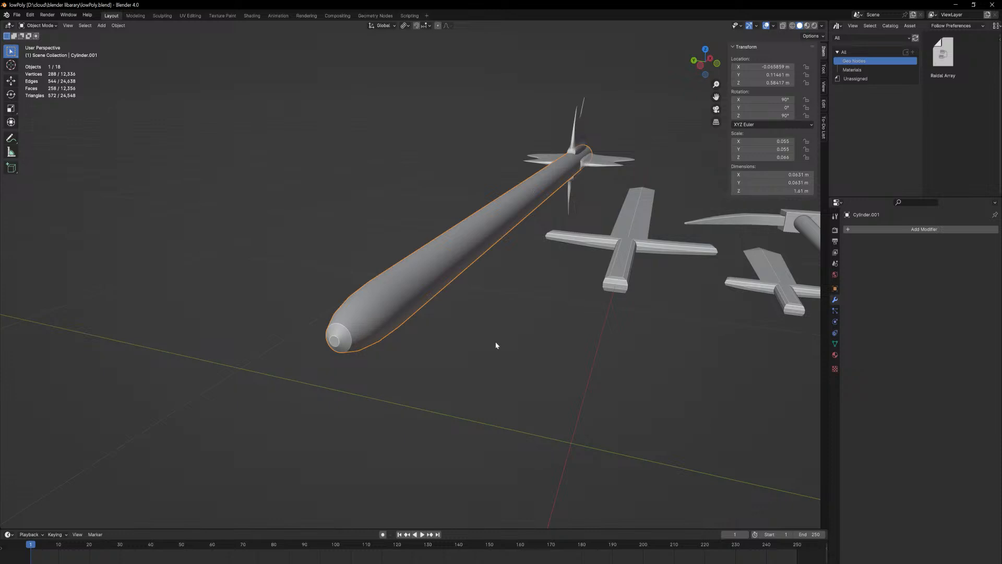
pyautogui.hotkey('ctrl', 'z')
pyautogui.hotkey('ctrl', 'z')
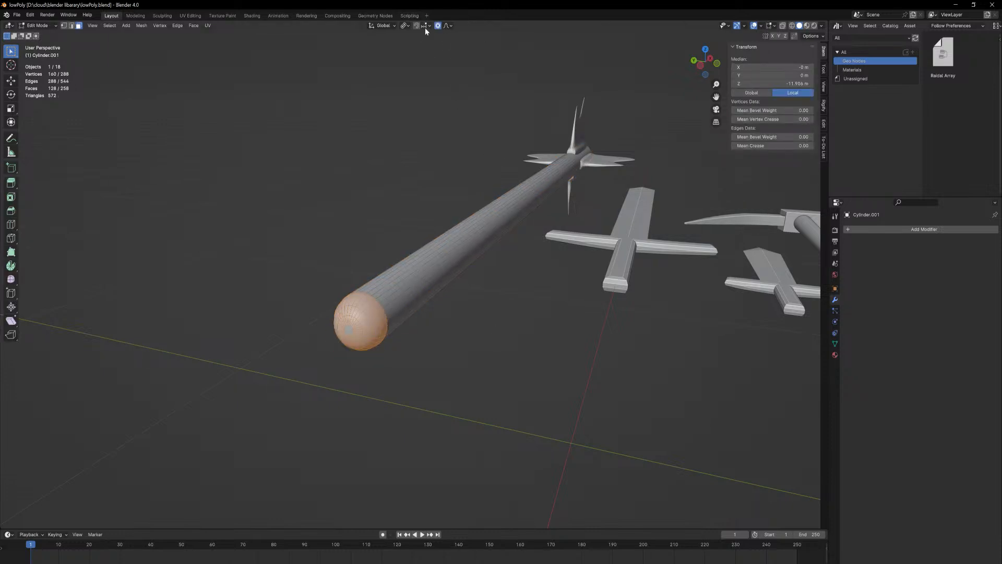
# - Add the flat tip face to the selection of the shaft's far rounded end and turn off proportional editing
pyautogui.keyDown('shift'); pyautogui.click(348, 329); pyautogui.keyUp('shift')
pyautogui.click(439, 25)
pyautogui.scroll(2, 490, 298)
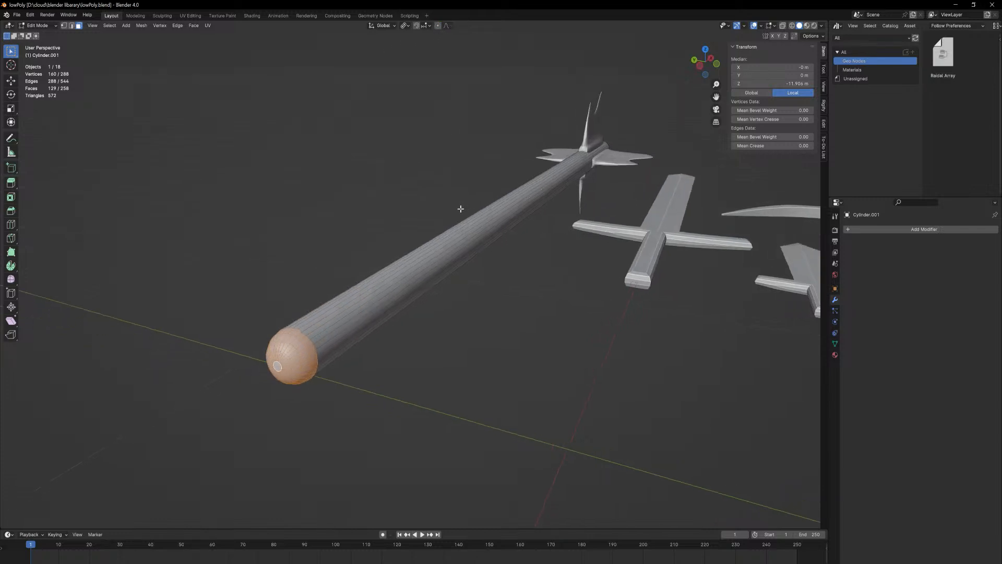
pyautogui.press('g')
pyautogui.press('z')
pyautogui.press('r')
pyautogui.press('z')
pyautogui.press('z')
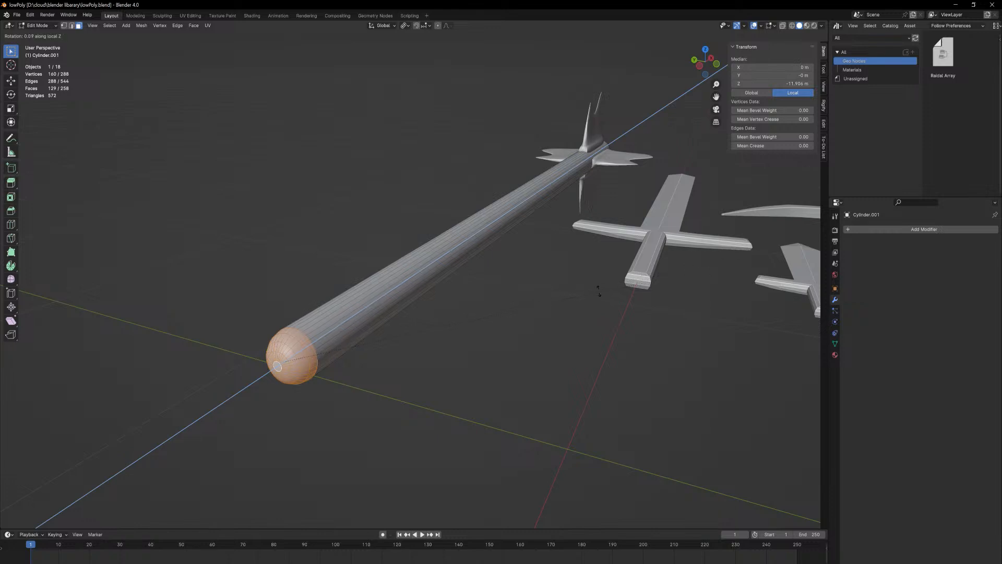
pyautogui.click(340, 278)
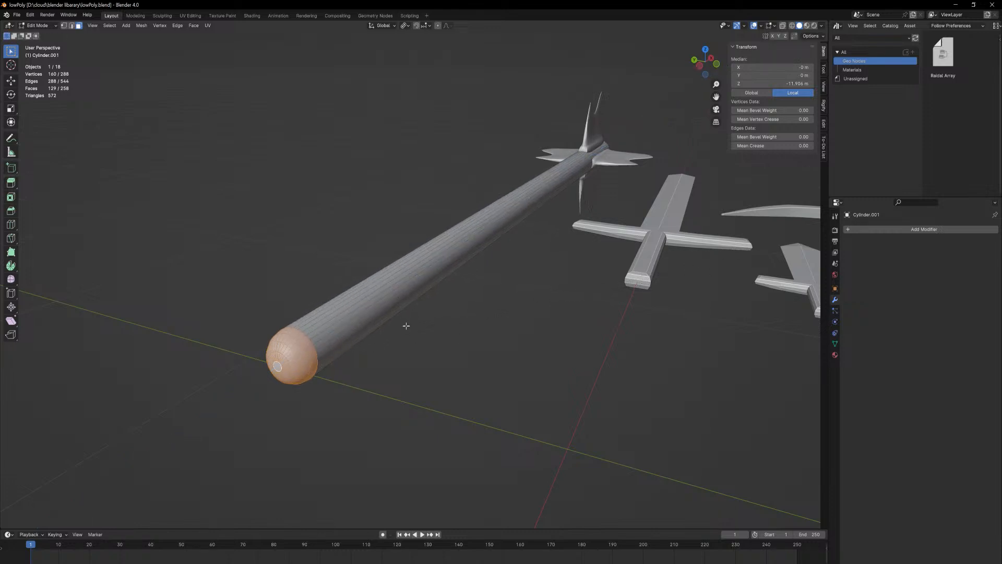
# - Stretch the far rounded end to about 1.75 times along local Z and apply auto smooth shading to the shaft
pyautogui.press('s')
pyautogui.press('z')
pyautogui.press('z')
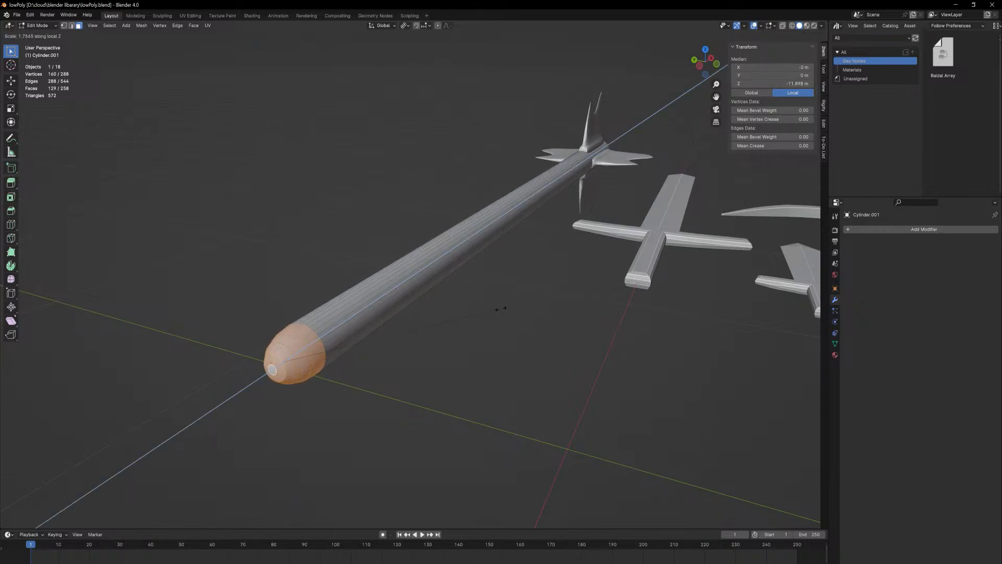
pyautogui.click(498, 315)
pyautogui.press('Tab')
pyautogui.click(492, 321)
pyautogui.moveTo(492, 324); pyautogui.dragTo(422, 317, button='middle')
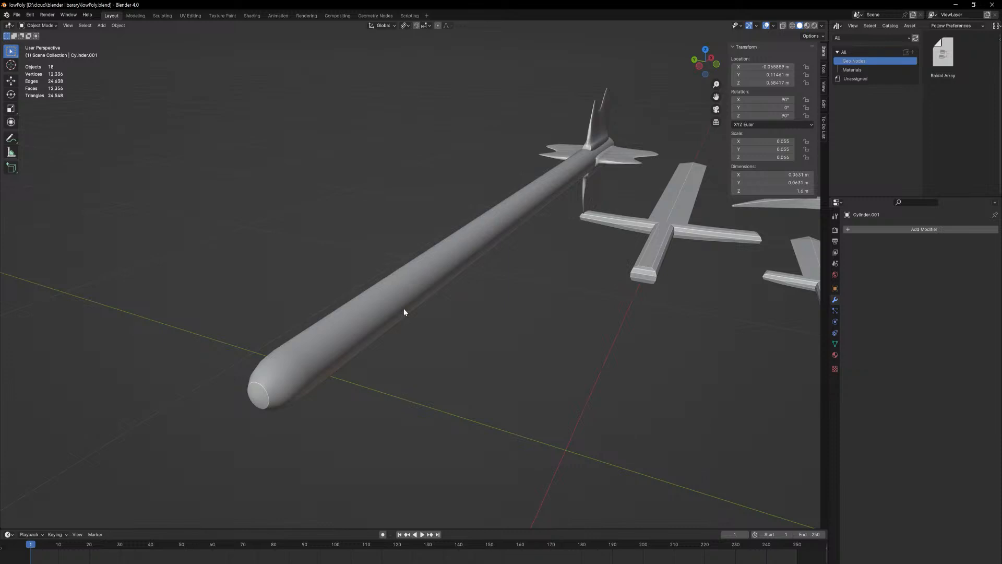
# - Look over the weapon and the neighbouring models, displaying the scene in Material Preview shading
pyautogui.moveTo(454, 241); pyautogui.dragTo(437, 274, button='middle')
pyautogui.scroll(3, 436, 273)
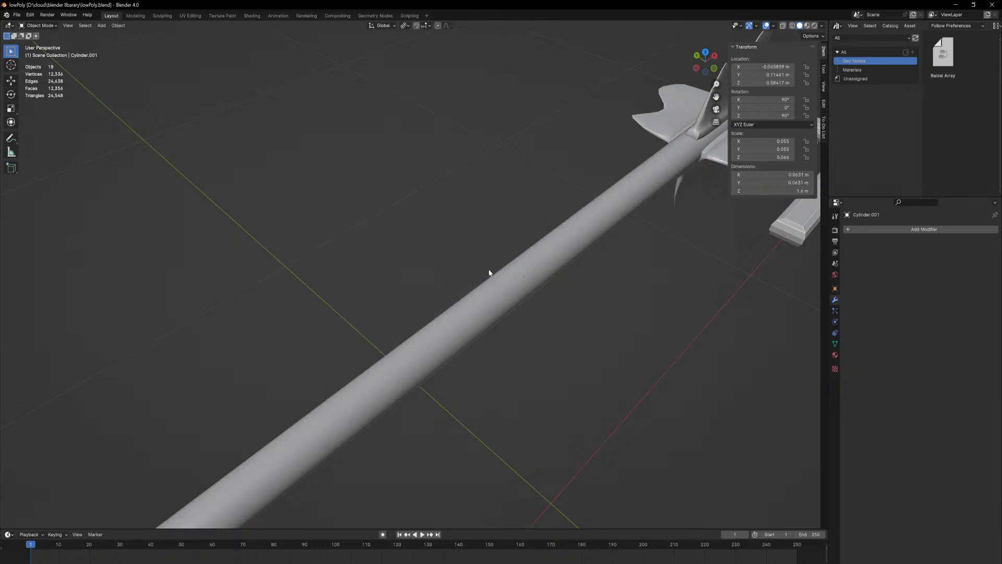
pyautogui.scroll(-5, 489, 272)
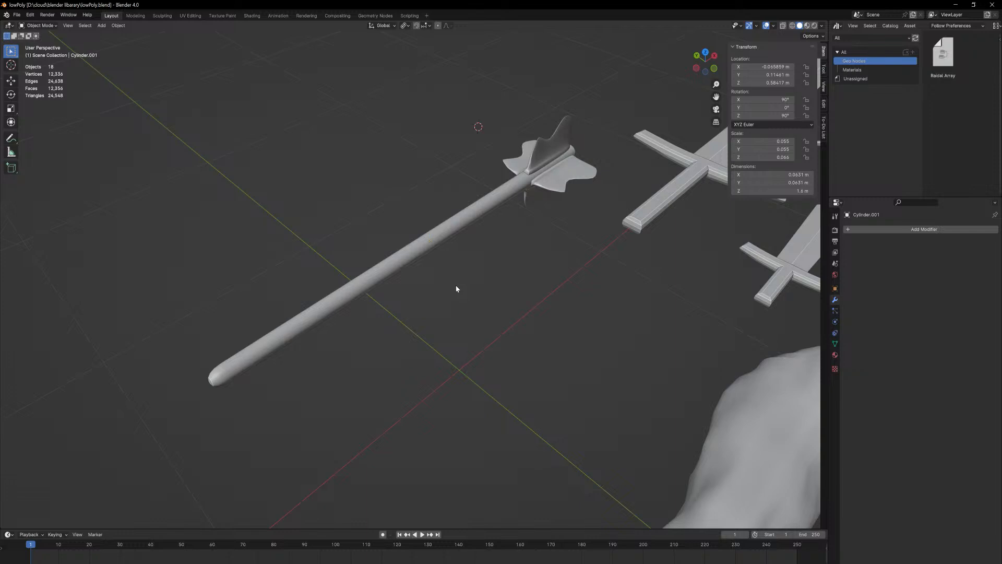
pyautogui.scroll(-4, 456, 288)
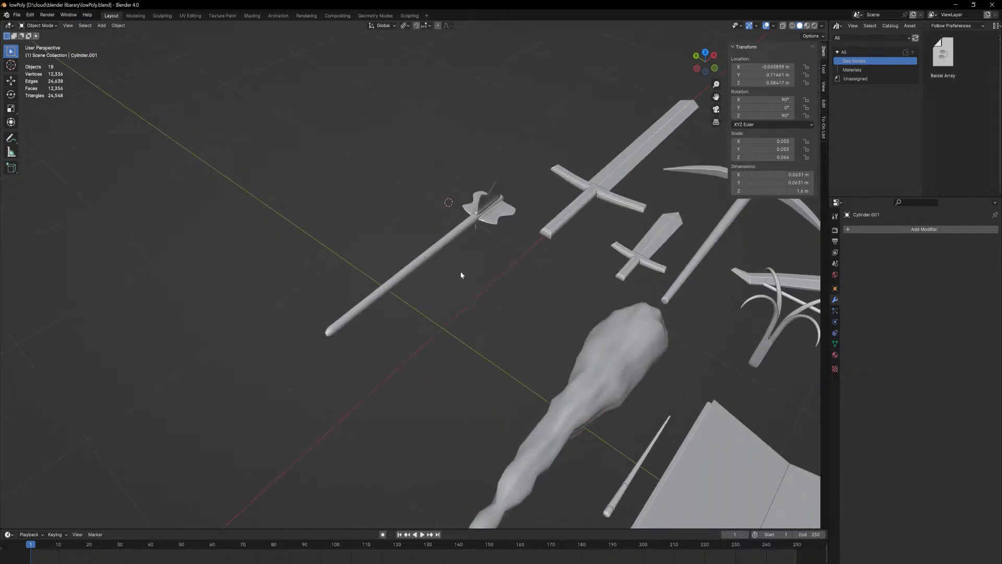
pyautogui.moveTo(466, 273); pyautogui.dragTo(469, 296, button='middle')
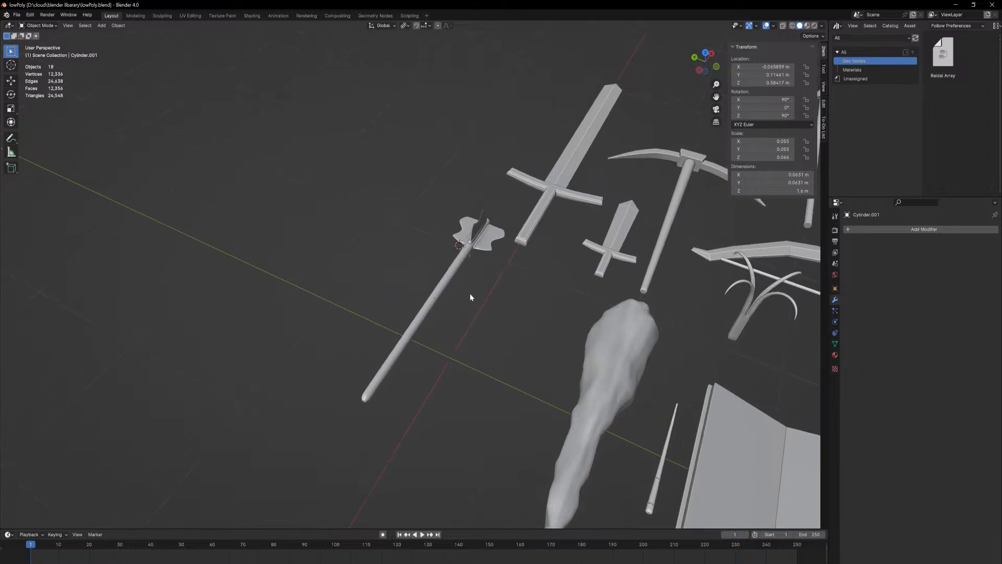
pyautogui.click(807, 25)
pyautogui.moveTo(470, 274)
pyautogui.mouseDown(button='middle')
pyautogui.moveTo(707, 271)
pyautogui.moveTo(532, 289)
pyautogui.moveTo(477, 319)
pyautogui.moveTo(481, 344)
pyautogui.moveTo(514, 316)
pyautogui.mouseUp(button='middle')
pyautogui.scroll(-3, 514, 316)
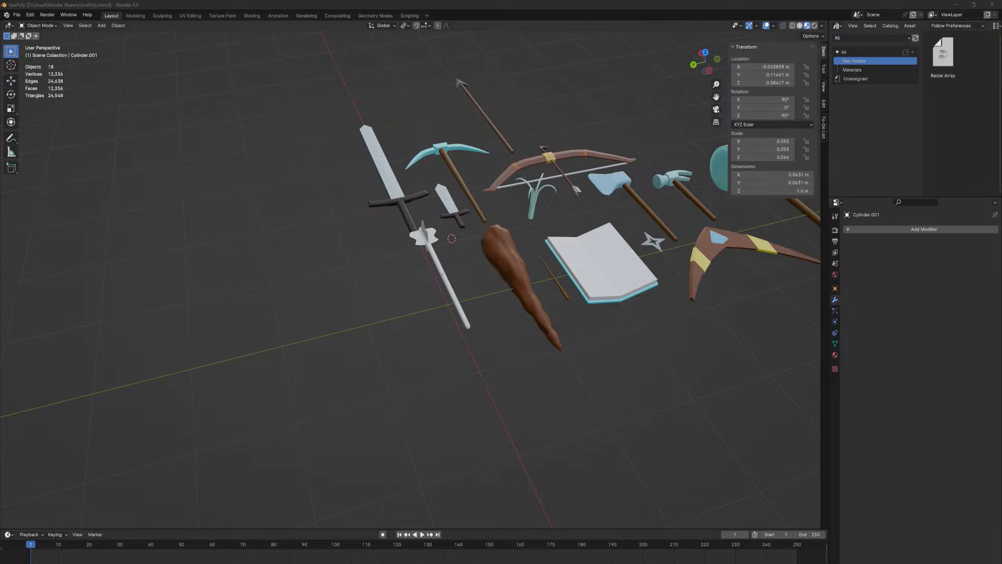
# - Add one loop cut around the shaft just below the blades with a slide factor of about -0.63
pyautogui.press('KP_Decimal')
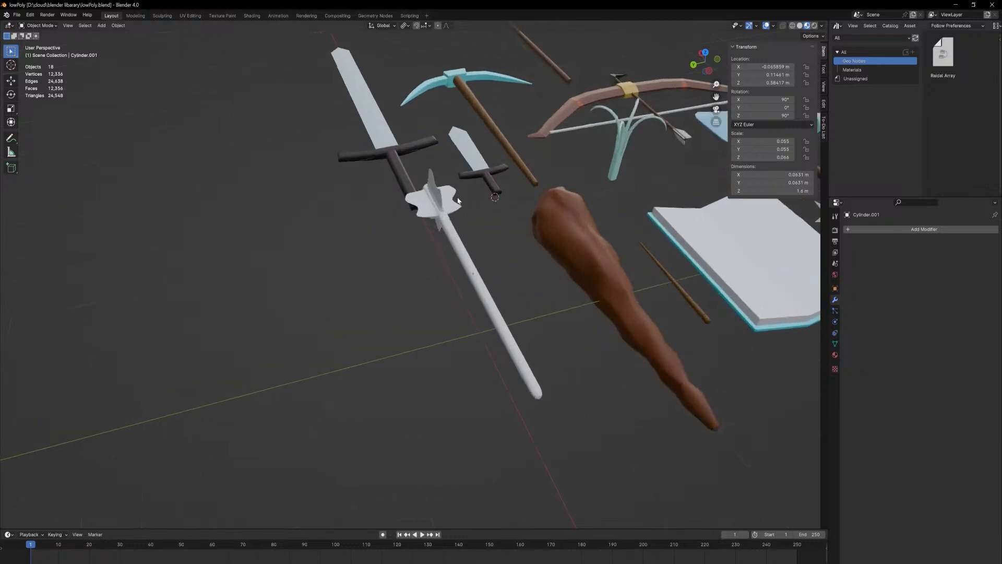
pyautogui.press('Tab')
pyautogui.scroll(3, 478, 167)
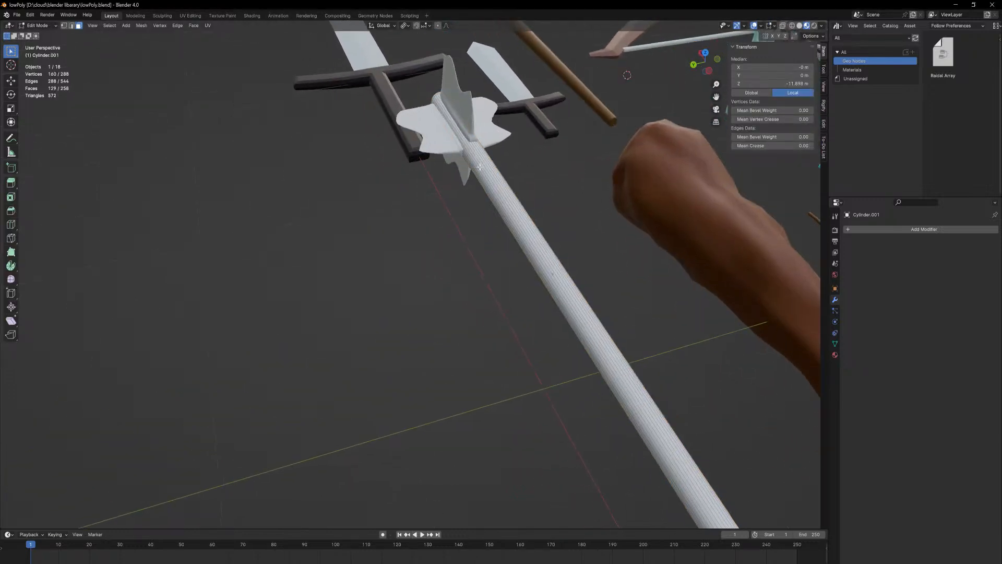
pyautogui.click(503, 191)
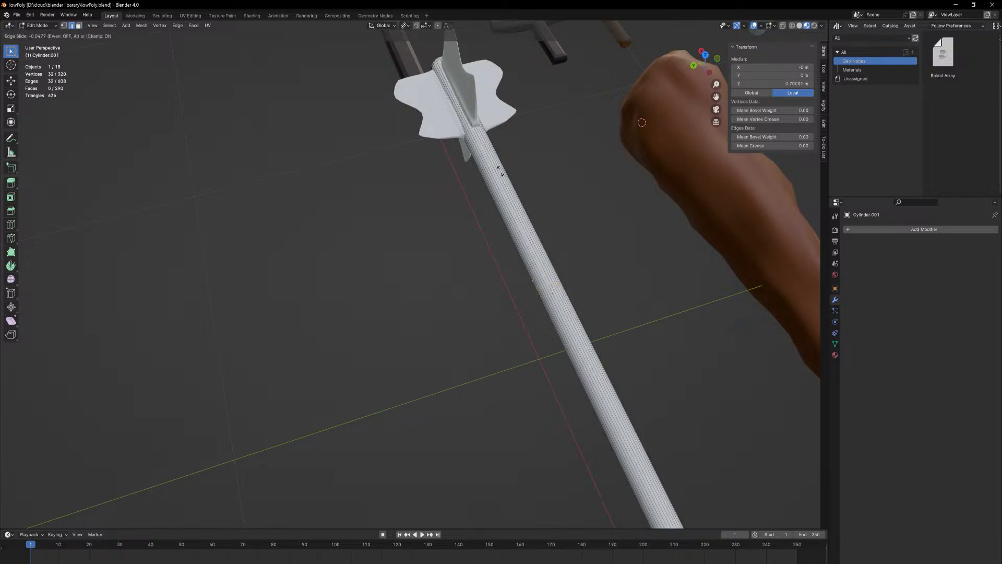
pyautogui.click(459, 474)
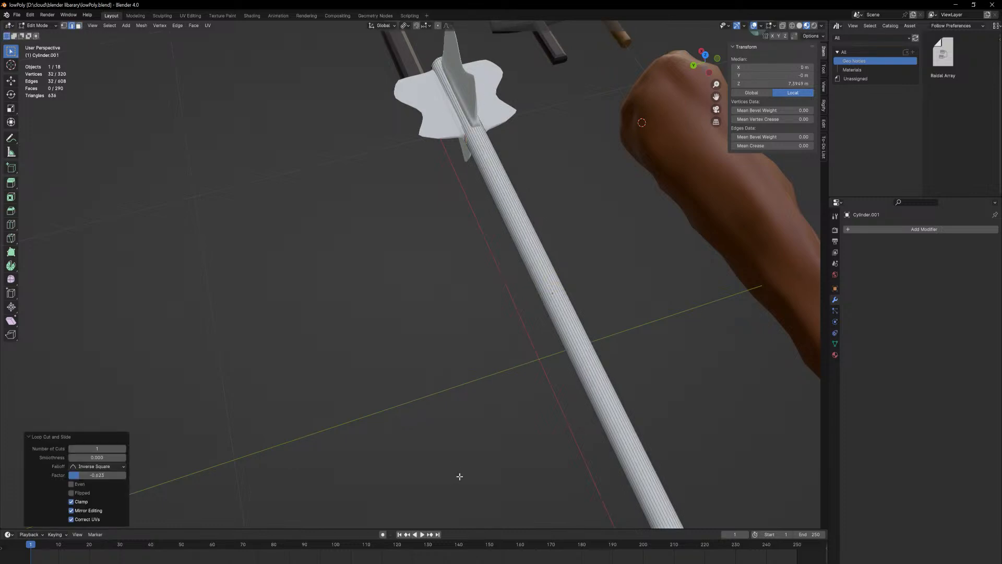
# - Extrude the ring of shaft faces between the blades along their normals by about 0.142 m
pyautogui.moveTo(589, 162); pyautogui.dragTo(604, 272, button='middle')
pyautogui.click(577, 193)
pyautogui.keyDown('alt'); pyautogui.click(577, 192); pyautogui.keyUp('alt')
pyautogui.hotkey('ctrl', 'f')
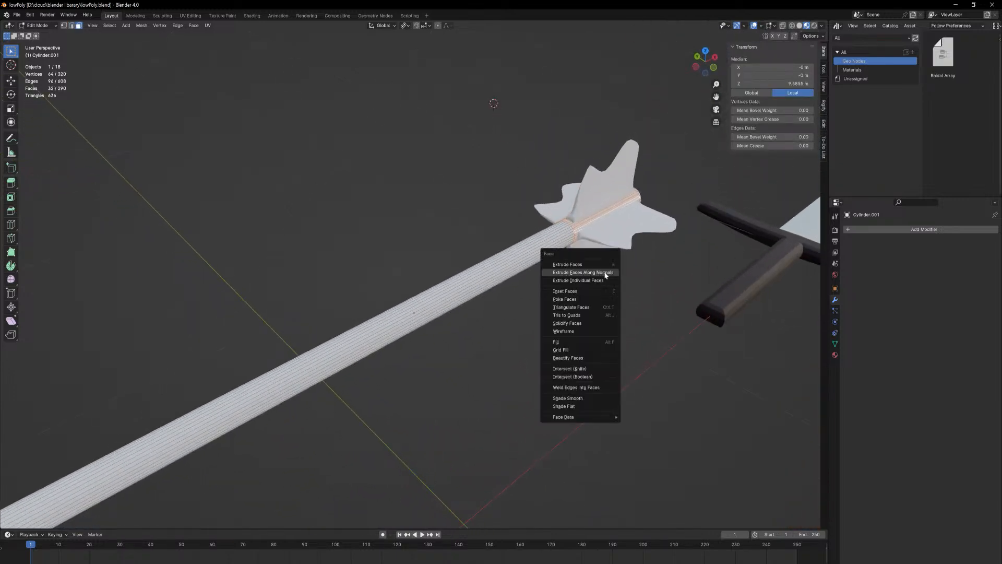
pyautogui.click(606, 272)
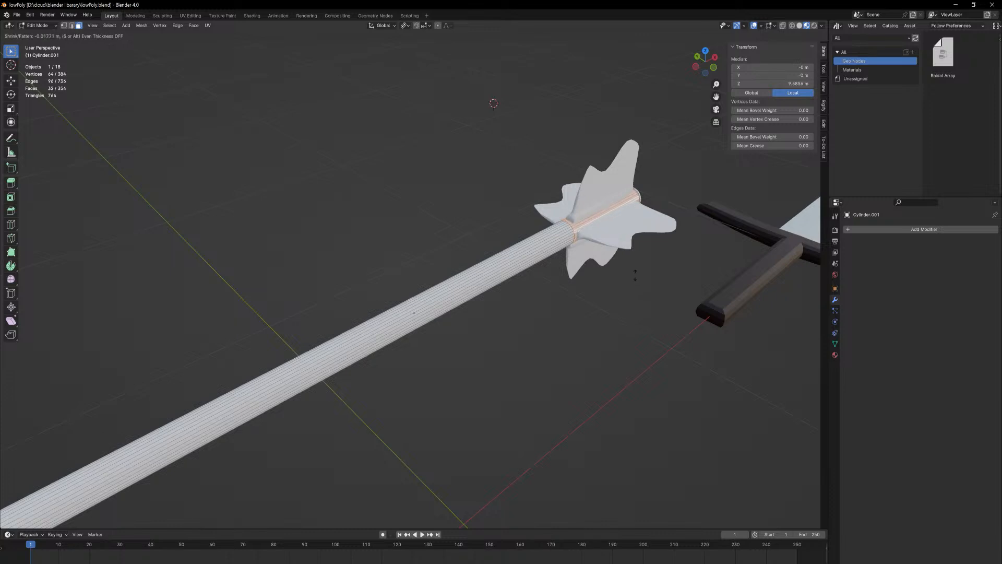
pyautogui.click(629, 243)
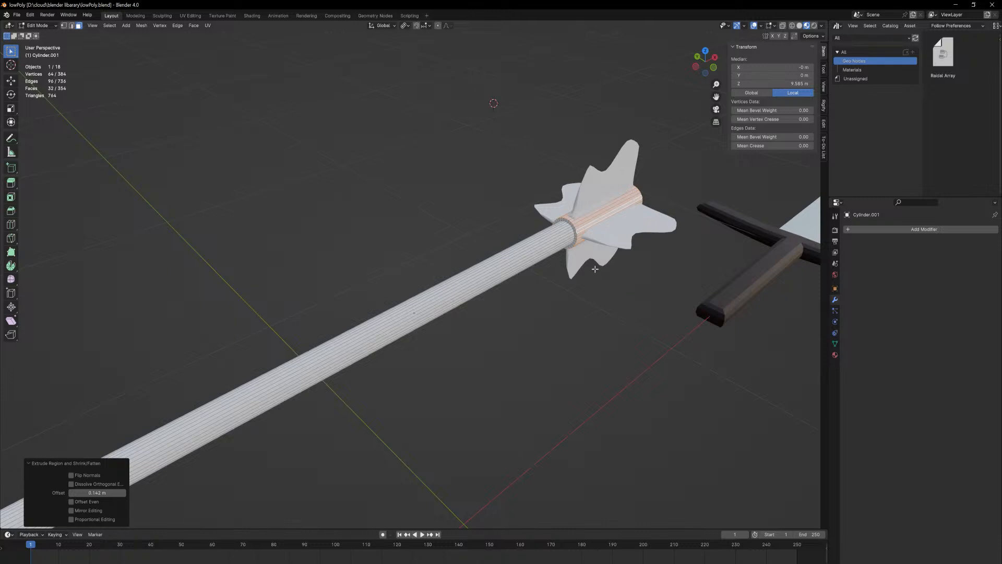
# - Try to bevel the end face rings of the thickened blade section, then undo the bevel
pyautogui.keyDown('alt'); pyautogui.click(574, 233); pyautogui.keyUp('alt')
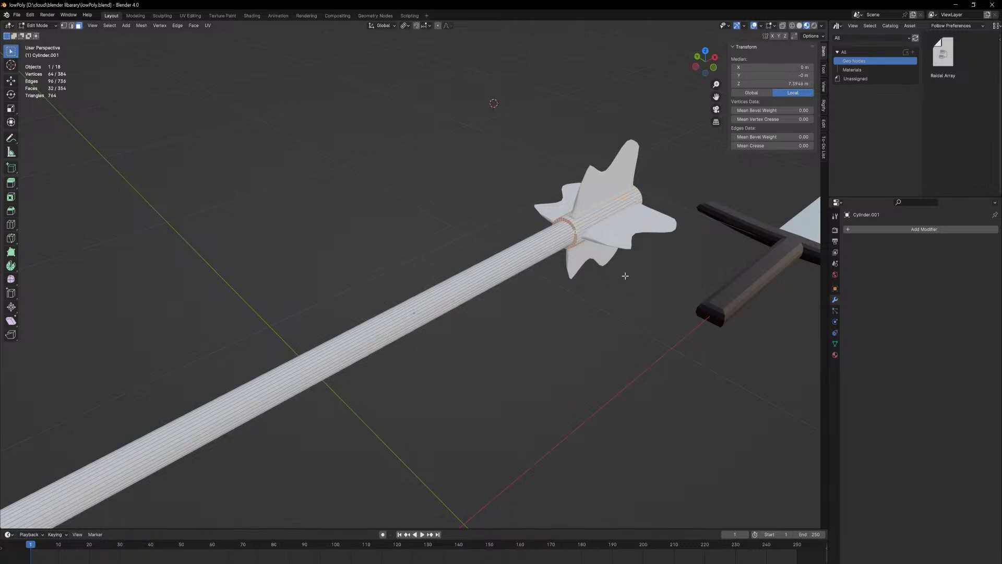
pyautogui.moveTo(625, 275); pyautogui.dragTo(522, 261, button='middle')
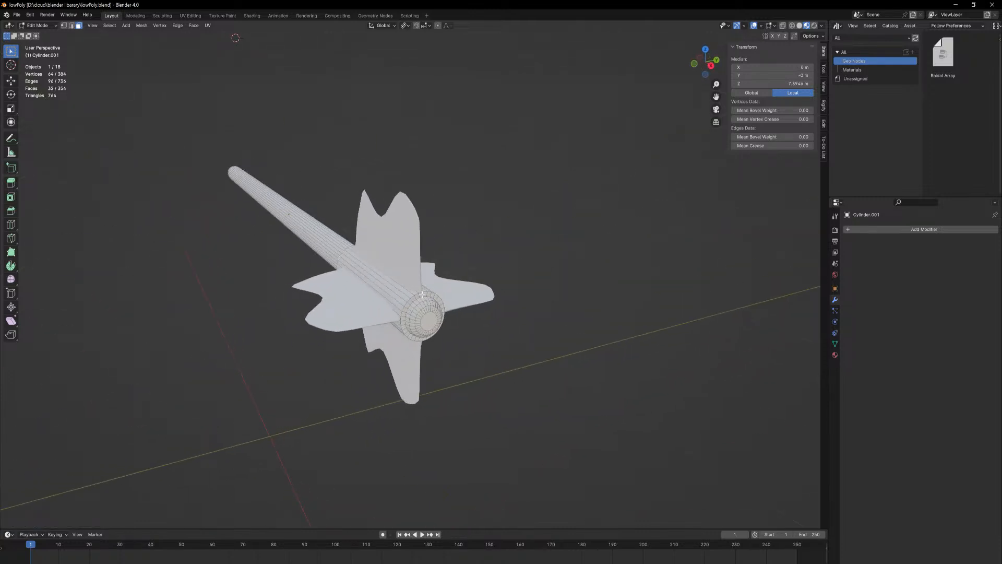
pyautogui.moveTo(432, 295); pyautogui.dragTo(537, 301, button='middle')
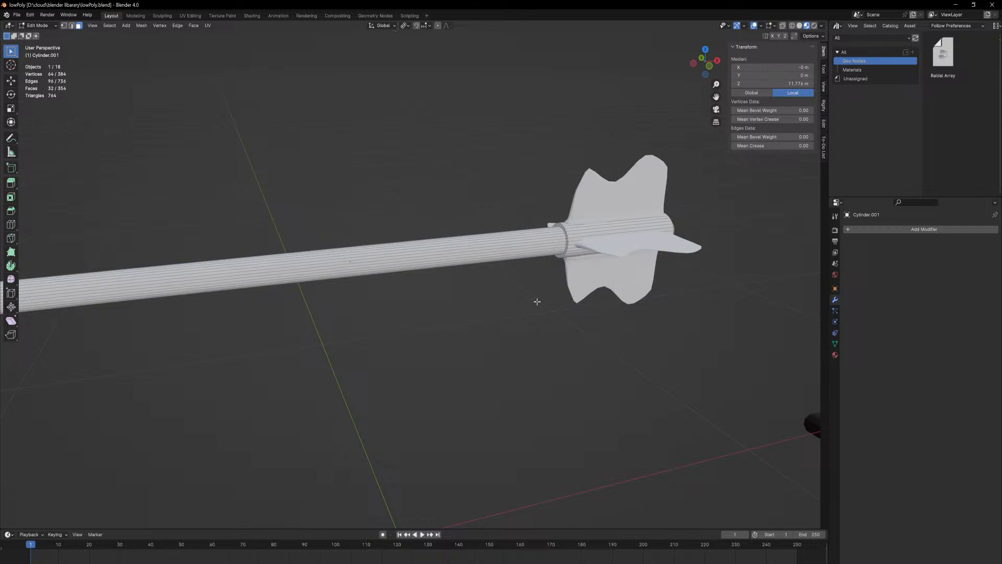
pyautogui.keyDown('alt'); pyautogui.keyDown('shift'); pyautogui.click(567, 236); pyautogui.keyUp('shift'); pyautogui.keyUp('alt')
pyautogui.hotkey('ctrl', 'b')
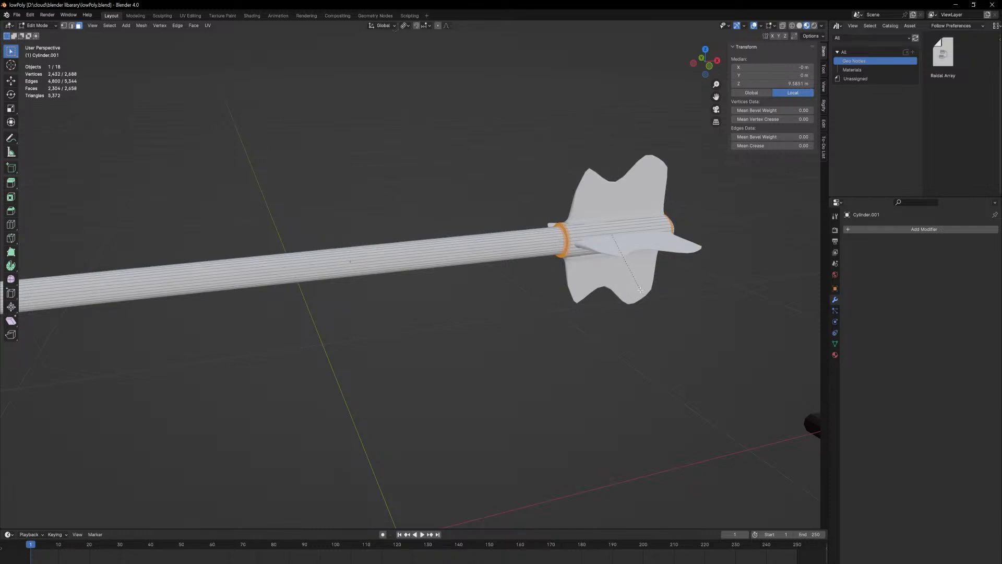
pyautogui.click(640, 289)
pyautogui.press('Tab')
pyautogui.moveTo(594, 381); pyautogui.dragTo(571, 380, button='middle')
pyautogui.scroll(5, 611, 336)
pyautogui.scroll(3, 574, 366)
pyautogui.press('Tab')
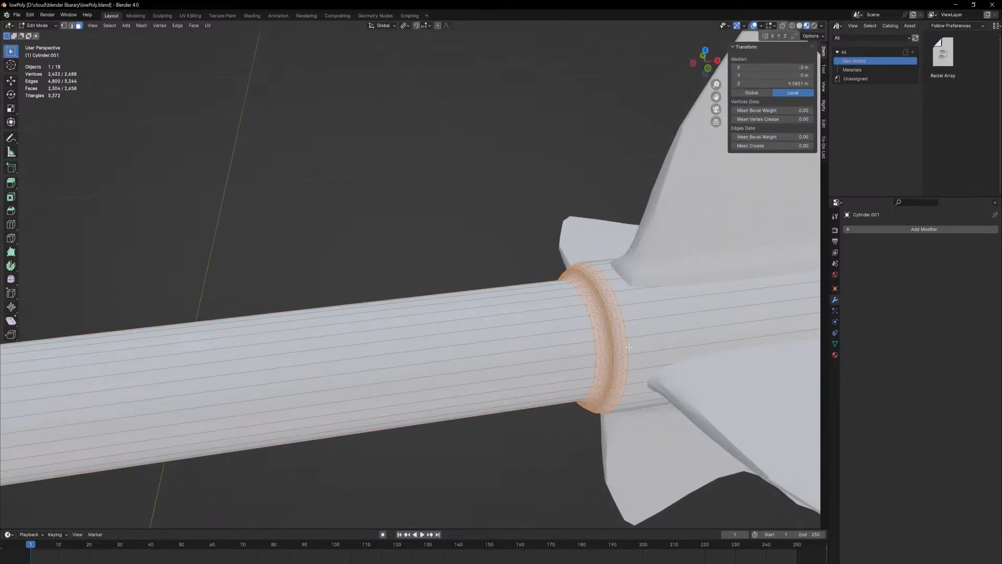
pyautogui.hotkey('ctrl', 'z')
# - Bevel the outer edge loops at both ends of the thickened blade section and leave mesh editing
pyautogui.press('2')
pyautogui.keyDown('alt'); pyautogui.click(613, 331); pyautogui.keyUp('alt')
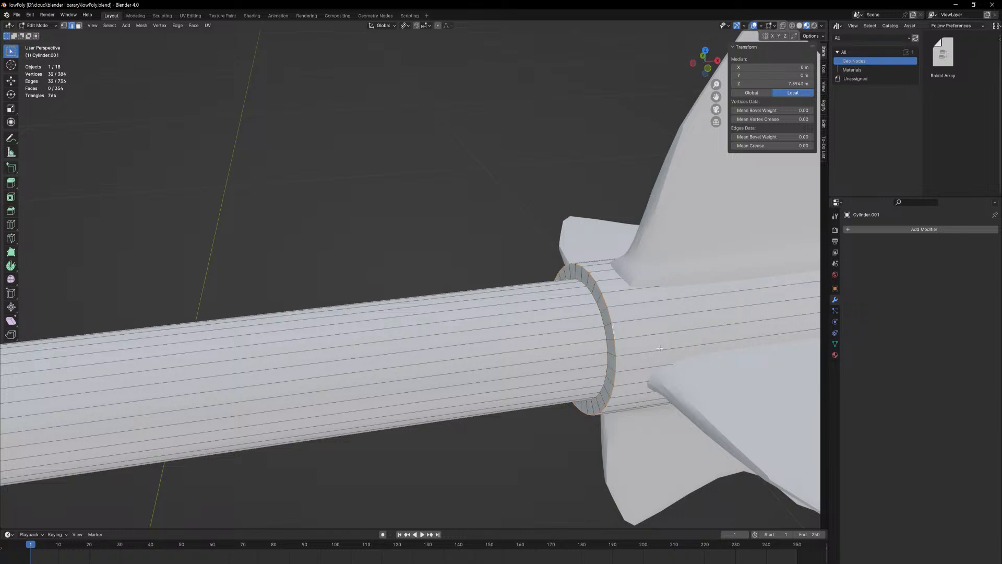
pyautogui.keyDown('shift'); pyautogui.moveTo(754, 309); pyautogui.dragTo(616, 328, button='middle'); pyautogui.keyUp('shift')
pyautogui.scroll(-3, 613, 345)
pyautogui.keyDown('alt'); pyautogui.keyDown('shift'); pyautogui.click(590, 294); pyautogui.keyUp('shift'); pyautogui.keyUp('alt')
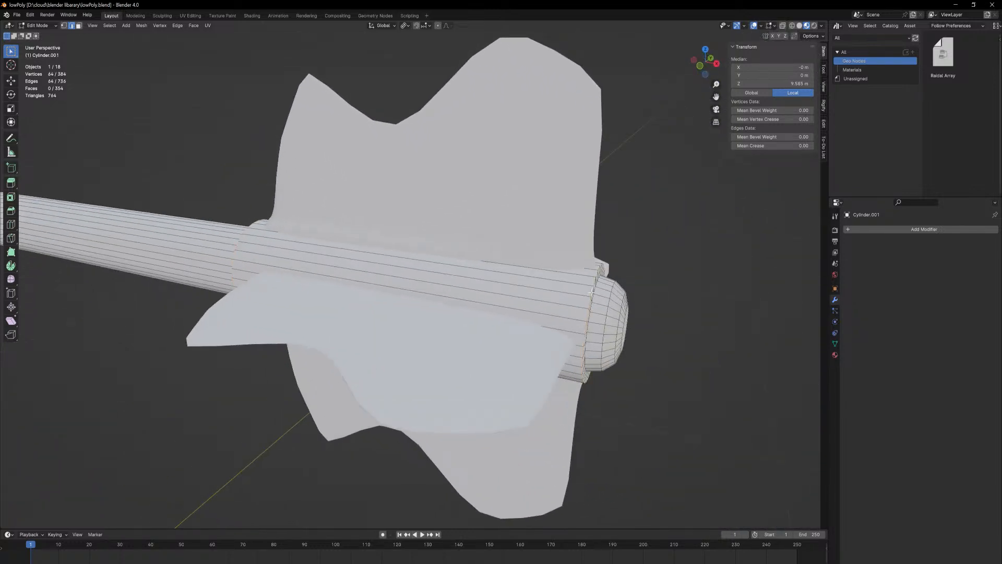
pyautogui.moveTo(589, 294); pyautogui.dragTo(516, 314, button='middle')
pyautogui.press('s')
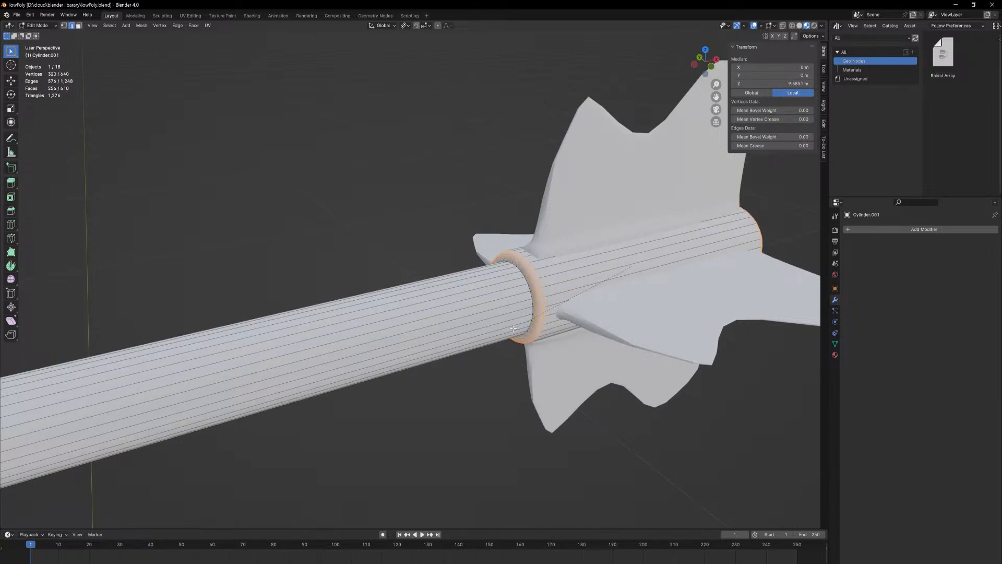
pyautogui.click(514, 327)
pyautogui.press('Tab')
pyautogui.scroll(-8, 512, 380)
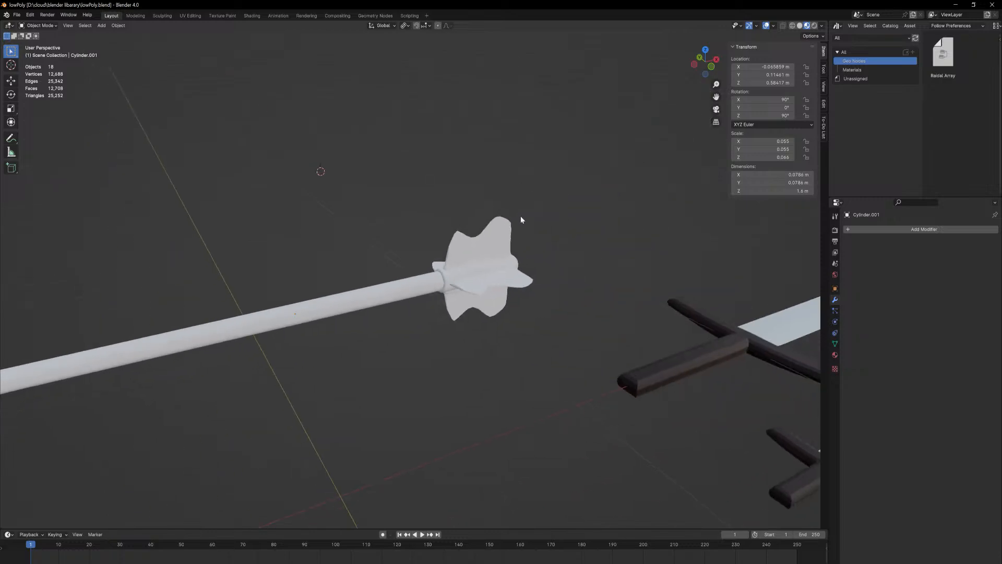
# - Move the vertical mirrored blade pair about 0.011 m outward along global Z
pyautogui.moveTo(441, 277); pyautogui.dragTo(453, 320, button='middle')
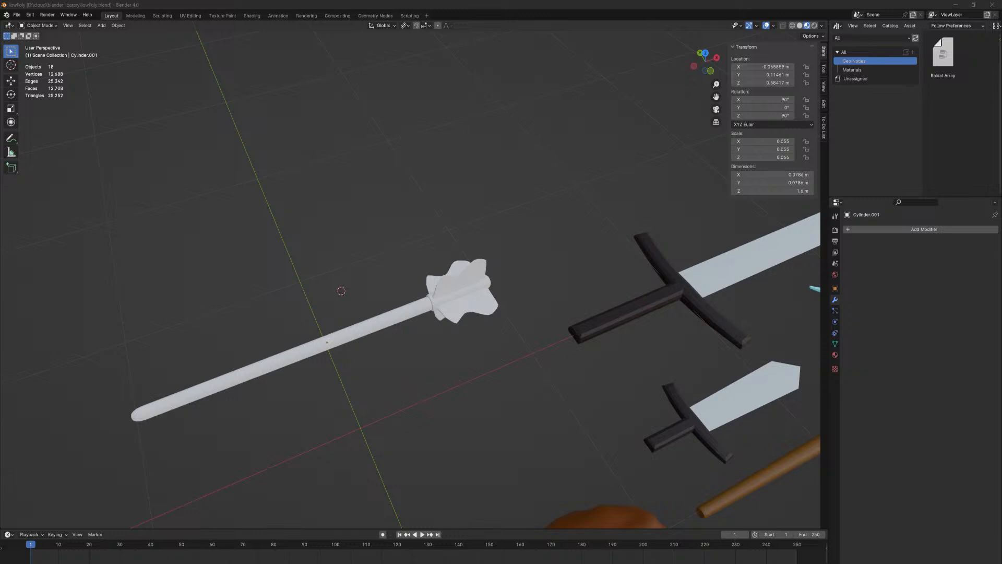
pyautogui.moveTo(433, 329); pyautogui.dragTo(497, 291, button='middle')
pyautogui.scroll(2, 500, 309)
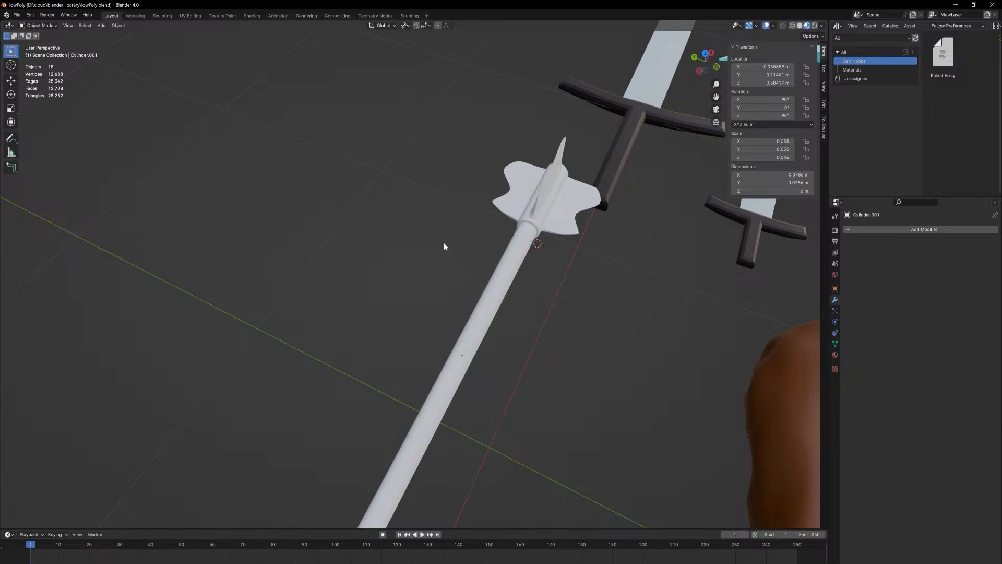
pyautogui.moveTo(535, 329); pyautogui.dragTo(522, 210, button='middle')
pyautogui.click(611, 175)
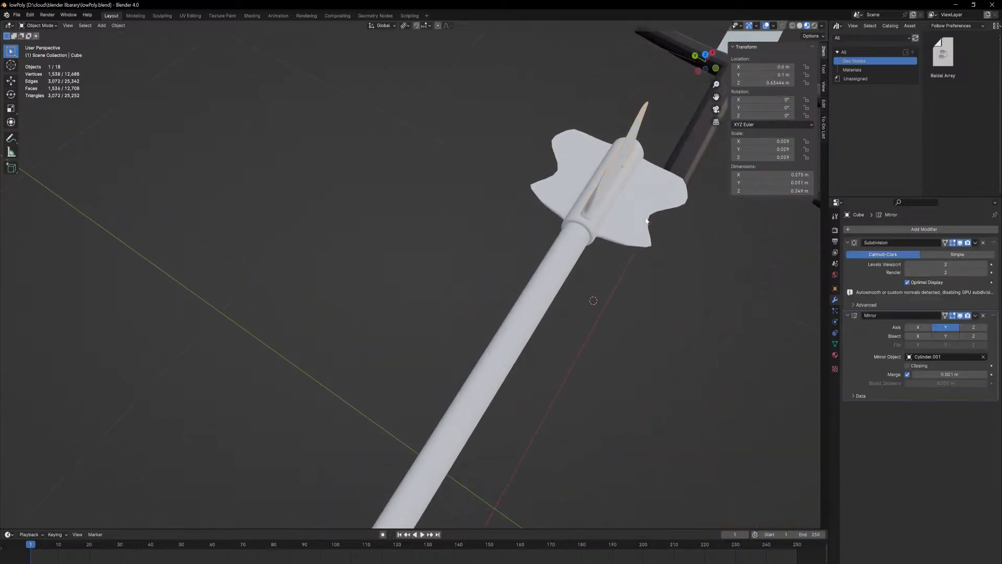
pyautogui.moveTo(612, 175); pyautogui.dragTo(605, 205, button='middle')
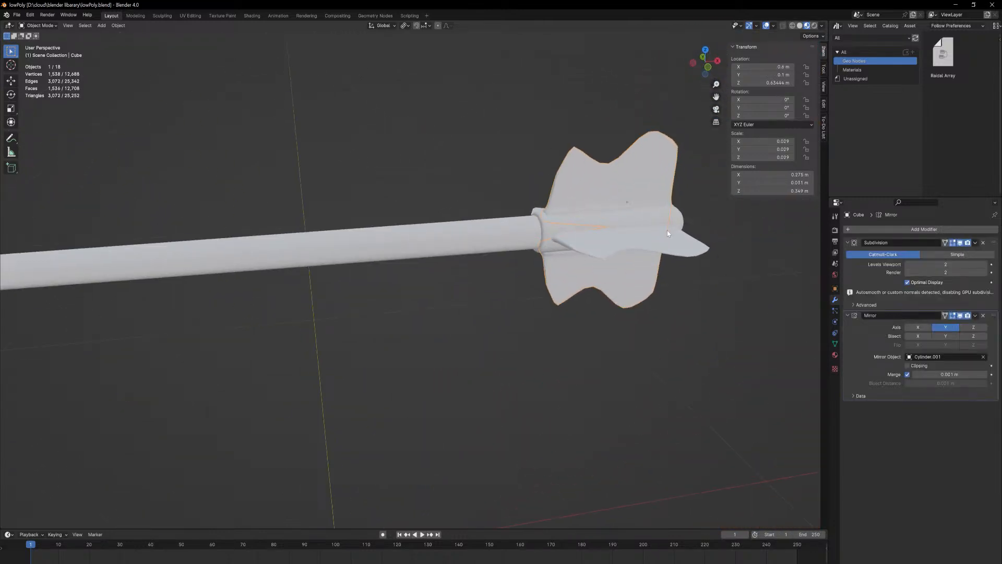
pyautogui.press('g')
pyautogui.press('x')
pyautogui.press('z')
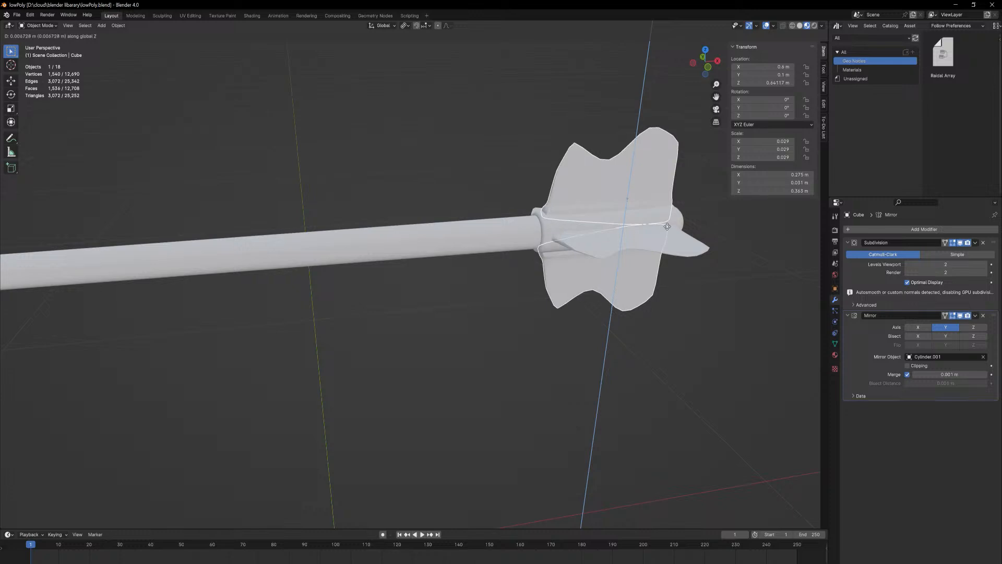
pyautogui.click(674, 227)
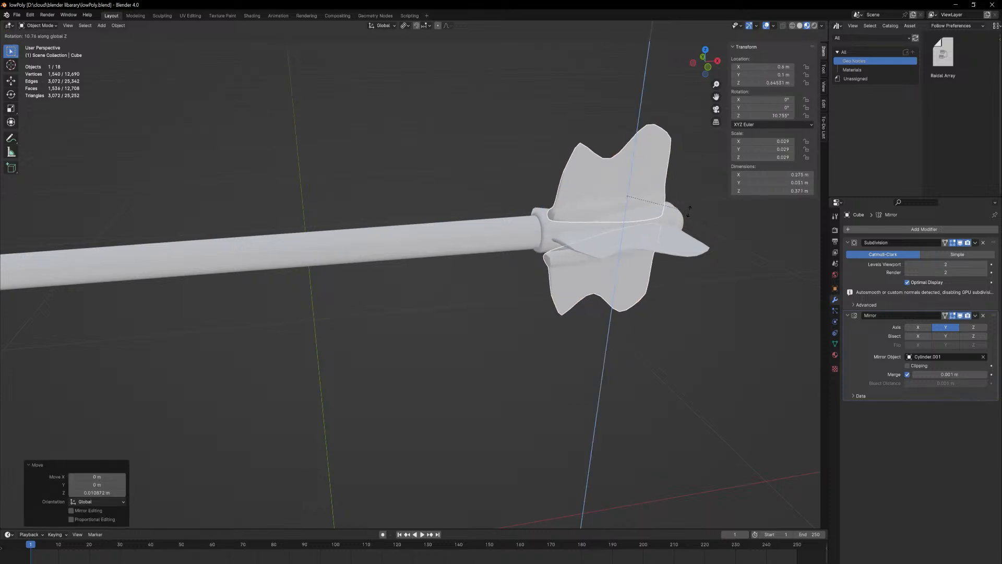
# - Rotate the vertical blade pair about -3.84° around the global Y axis
pyautogui.press('r')
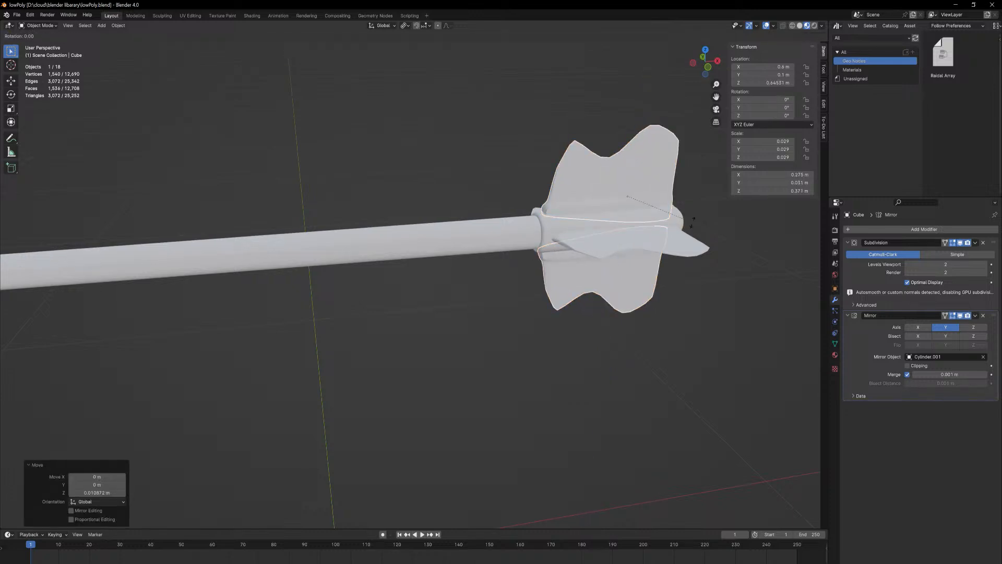
pyautogui.press('y')
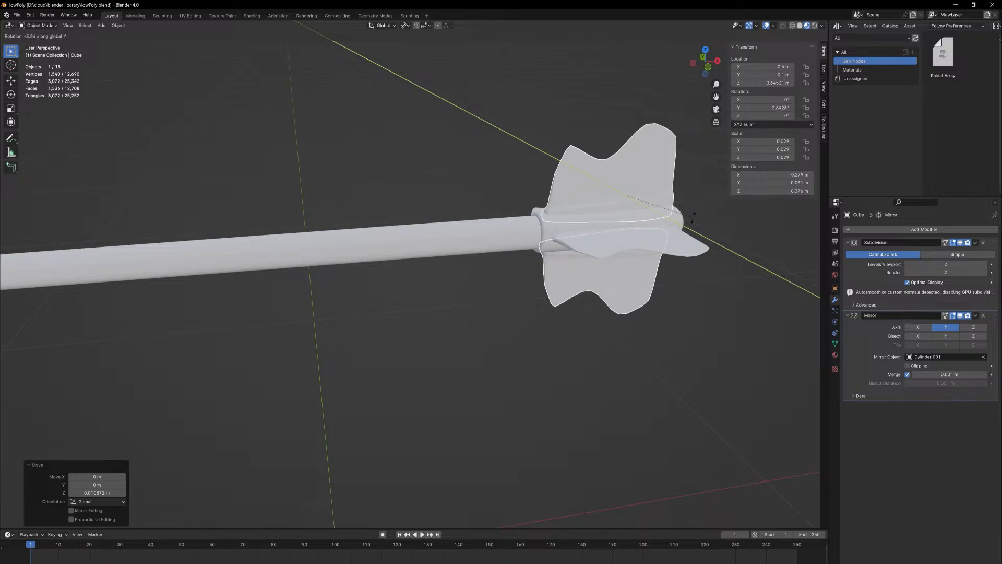
pyautogui.click(693, 218)
# - Move the horizontal mirrored blade pair about -0.011 m along the global Y axis
pyautogui.click(681, 245)
pyautogui.moveTo(680, 245); pyautogui.dragTo(690, 264, button='middle')
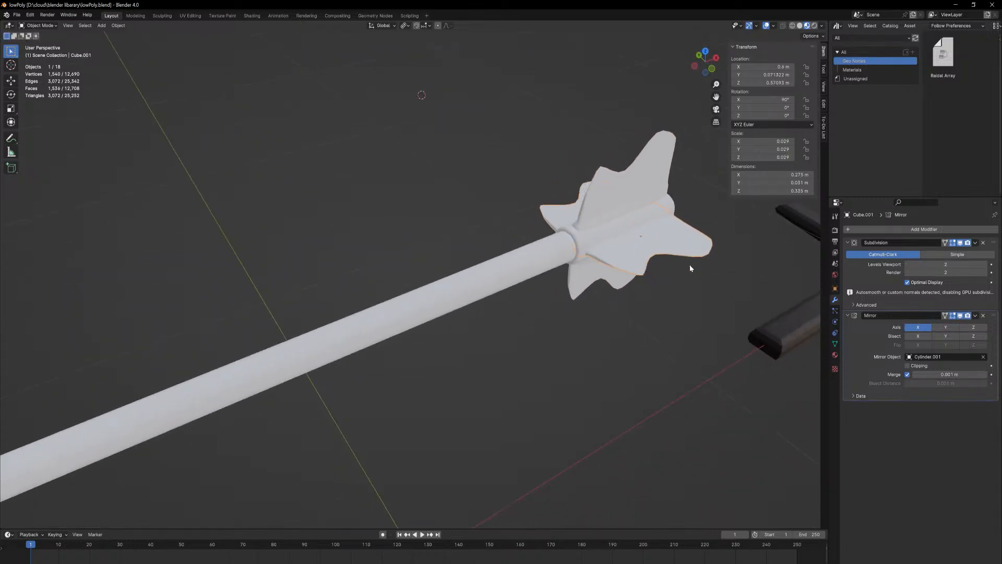
pyautogui.press('g')
pyautogui.press('y')
pyautogui.click(699, 264)
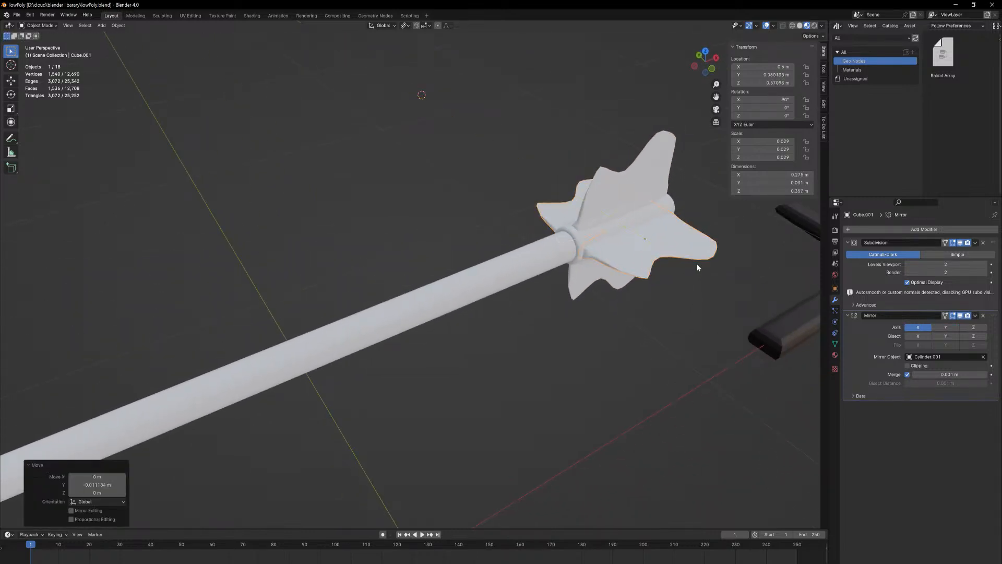
# - Rotate the horizontal blade pair about -3.98° around the global Z axis
pyautogui.press('r')
pyautogui.press('z')
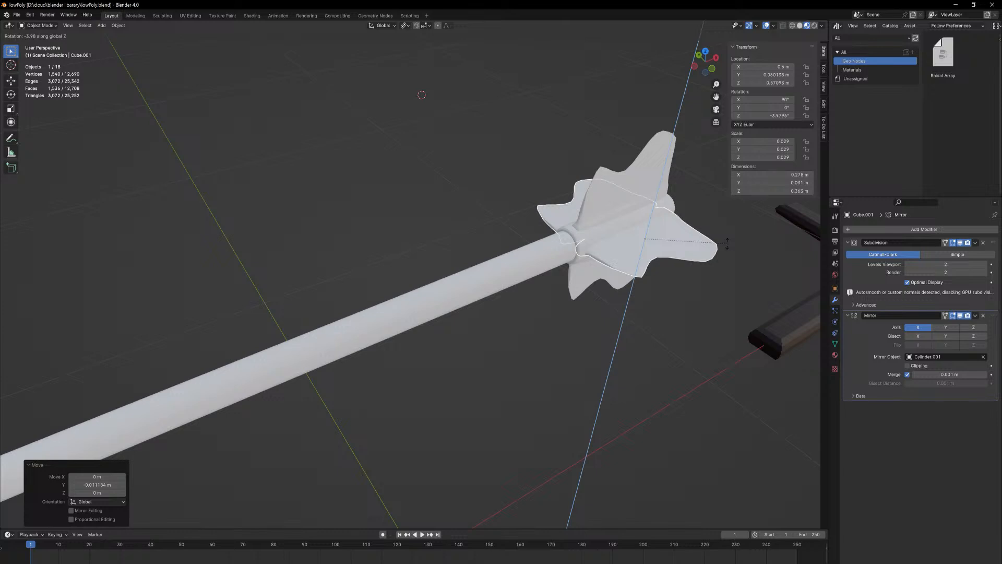
pyautogui.click(727, 244)
pyautogui.press('Tab')
pyautogui.press('Tab')
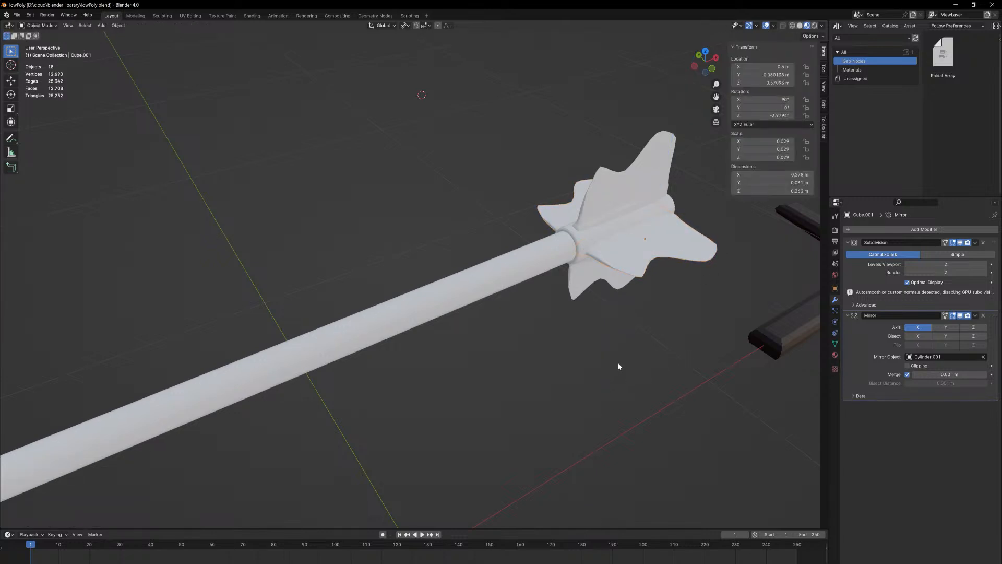
# - Apply the Subdivision and Mirror modifiers on both the horizontal and the vertical blade pairs
pyautogui.scroll(-4, 617, 367)
pyautogui.scroll(3, 588, 452)
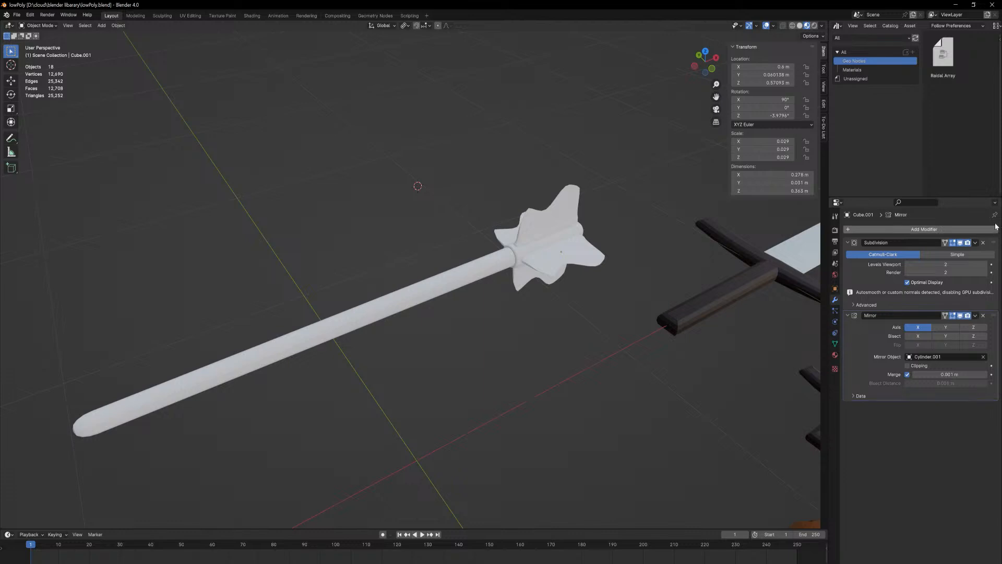
pyautogui.hotkey('ctrl', 'x')
pyautogui.hotkey('ctrl', 'x')
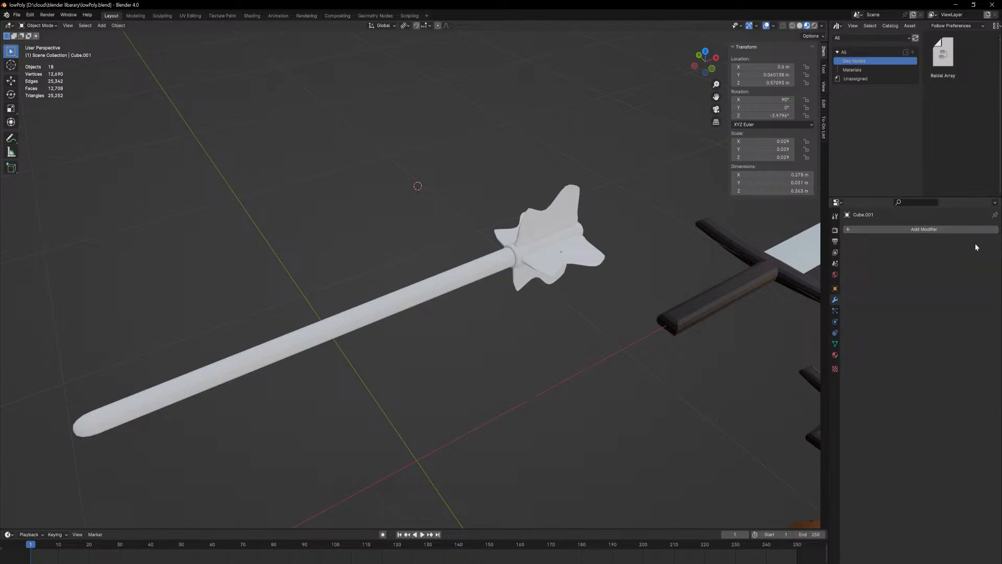
pyautogui.click(581, 259)
pyautogui.click(556, 219)
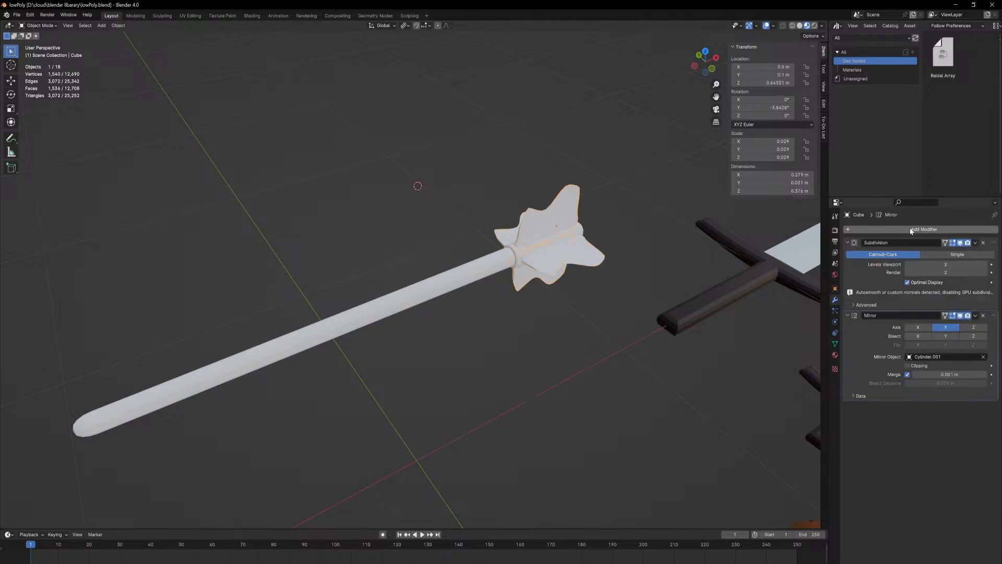
pyautogui.hotkey('ctrl', 'x')
pyautogui.hotkey('ctrl', 'x')
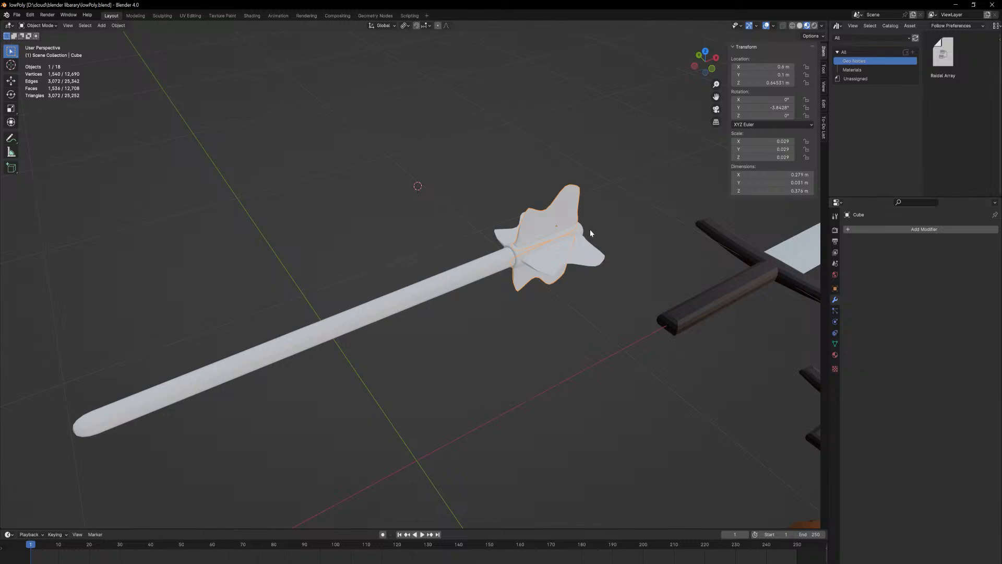
# - Join both blade pairs with the shaft into one object, keeping the shaft as the active object
pyautogui.click(575, 231)
pyautogui.moveTo(606, 327); pyautogui.dragTo(477, 143)
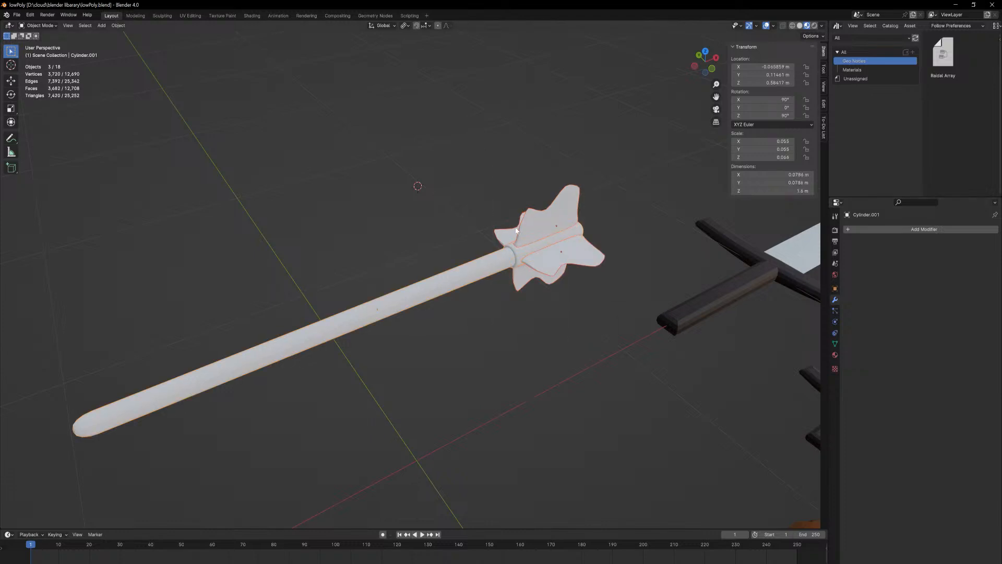
pyautogui.hotkey('ctrl', 'j')
# - Switch the asset browser area to the Outliner and rename the joined weapon object Mace
pyautogui.click(837, 25)
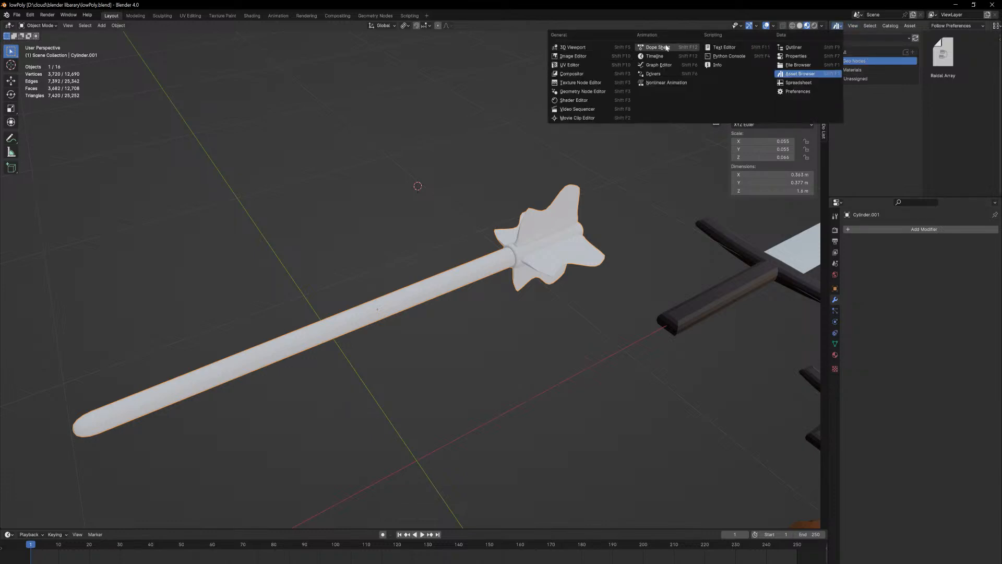
pyautogui.click(805, 48)
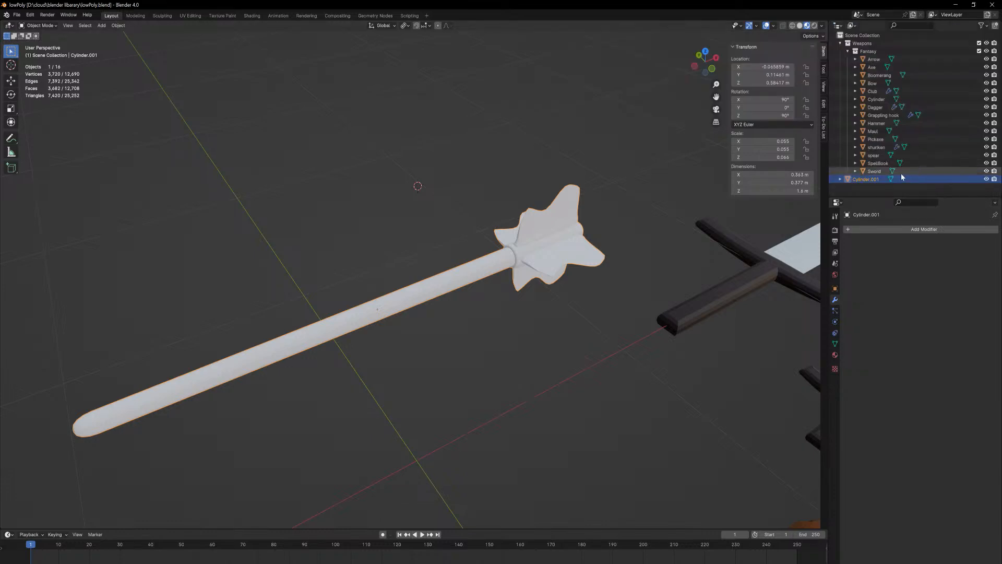
pyautogui.doubleClick(865, 179)
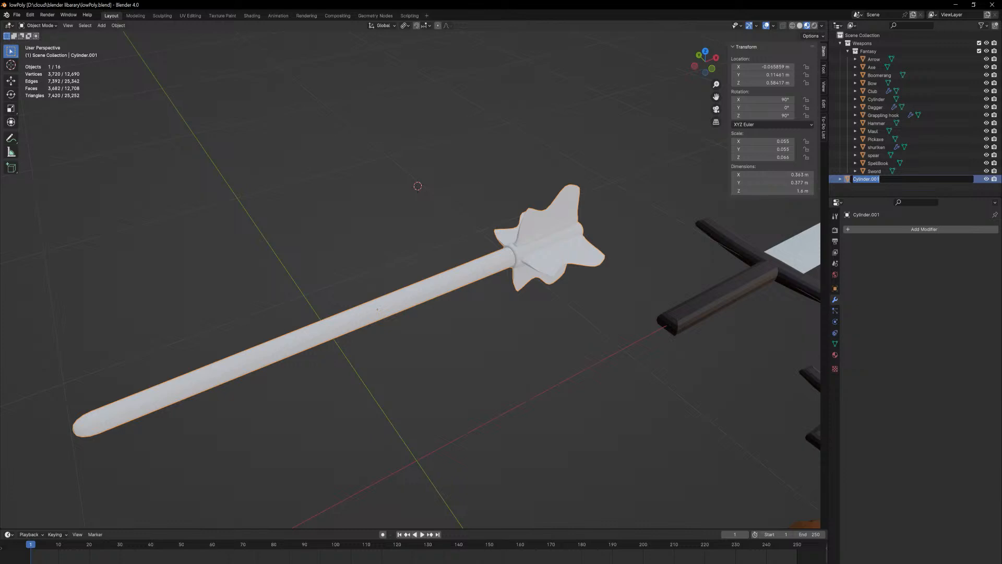
pyautogui.write('Mace')
pyautogui.press('Return')
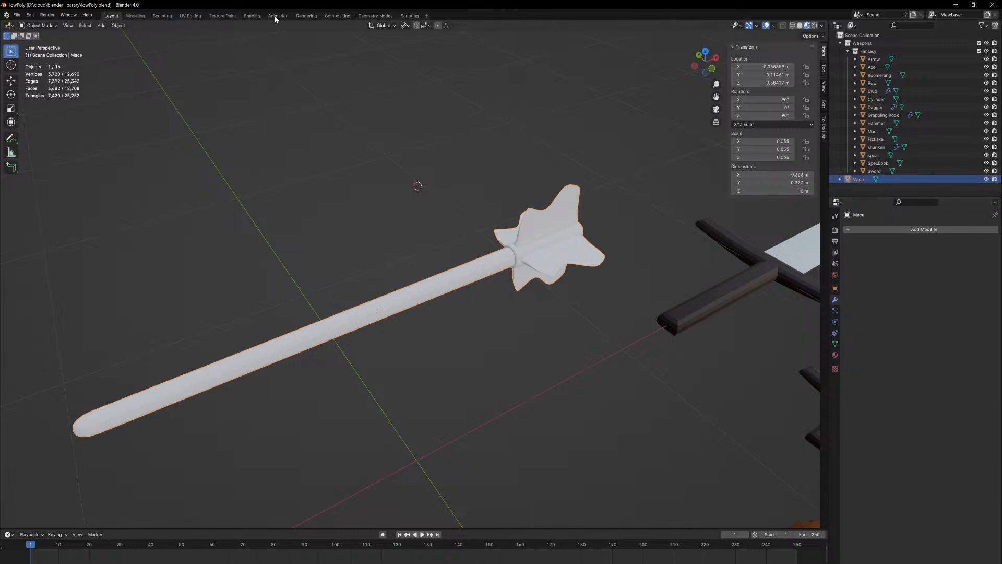
# - Switch to the UV Editing workspace, turn off X-ray display and clear the face selection on the mace's collar
pyautogui.click(191, 16)
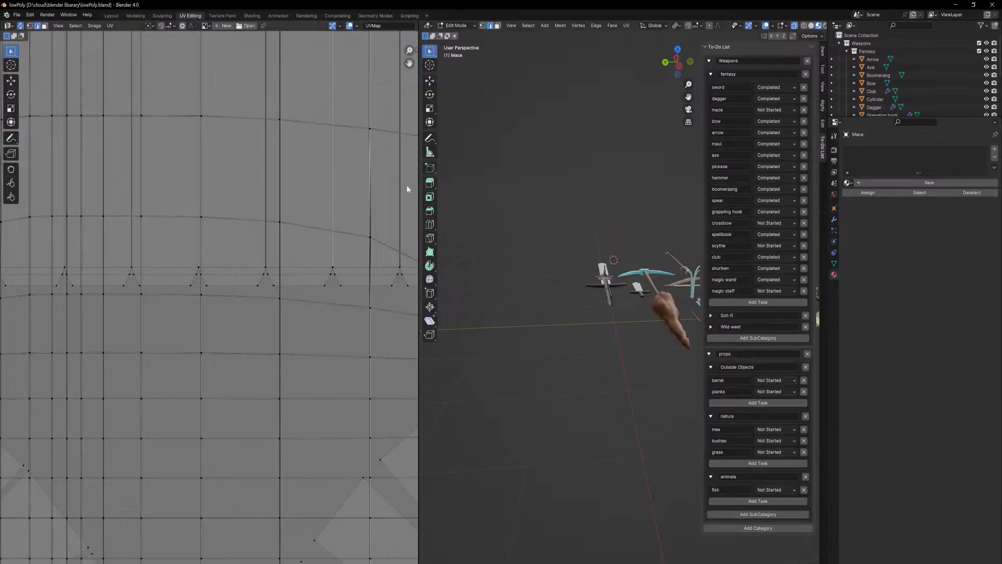
pyautogui.moveTo(657, 222); pyautogui.dragTo(663, 289, button='middle')
pyautogui.scroll(8, 664, 289)
pyautogui.moveTo(673, 194); pyautogui.dragTo(659, 297, button='middle')
pyautogui.scroll(6, 660, 250)
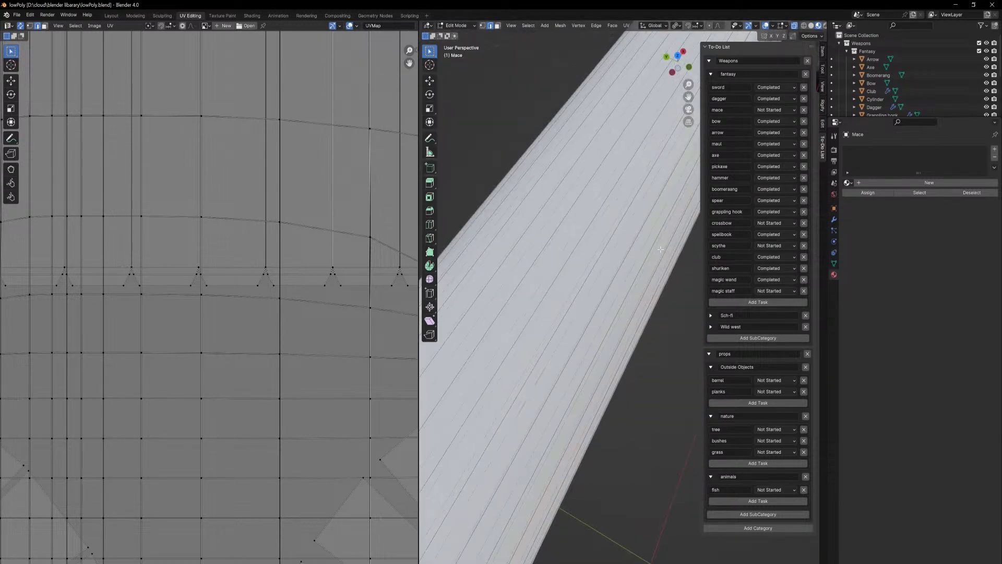
pyautogui.keyDown('shift'); pyautogui.moveTo(672, 203); pyautogui.dragTo(629, 275, button='middle'); pyautogui.keyUp('shift')
pyautogui.scroll(-6, 642, 232)
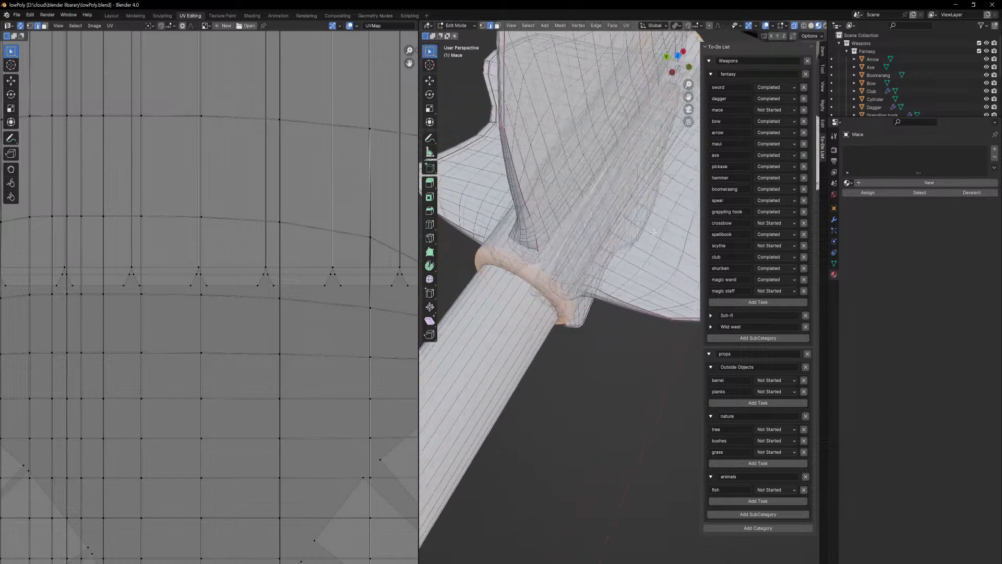
pyautogui.click(794, 26)
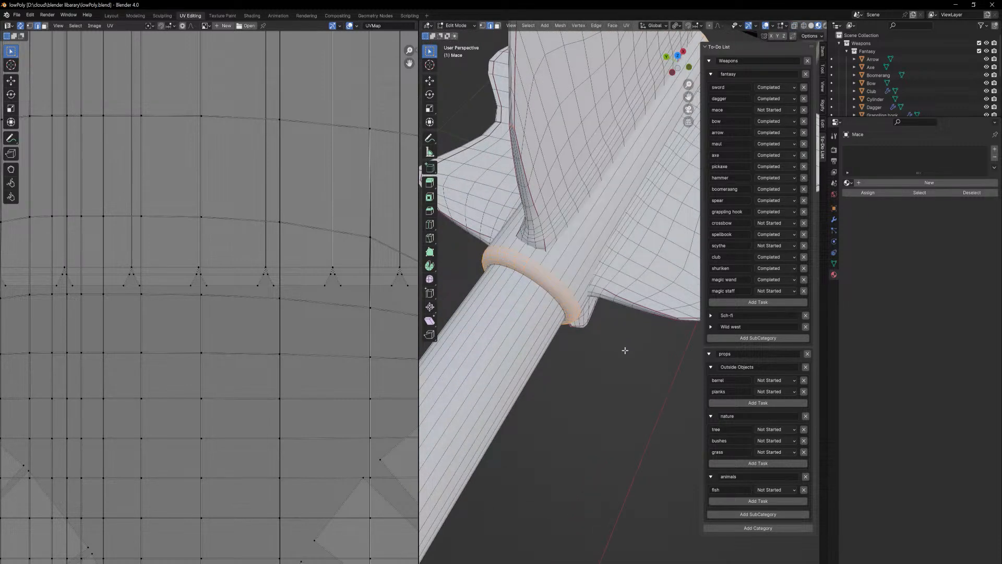
pyautogui.click(608, 338)
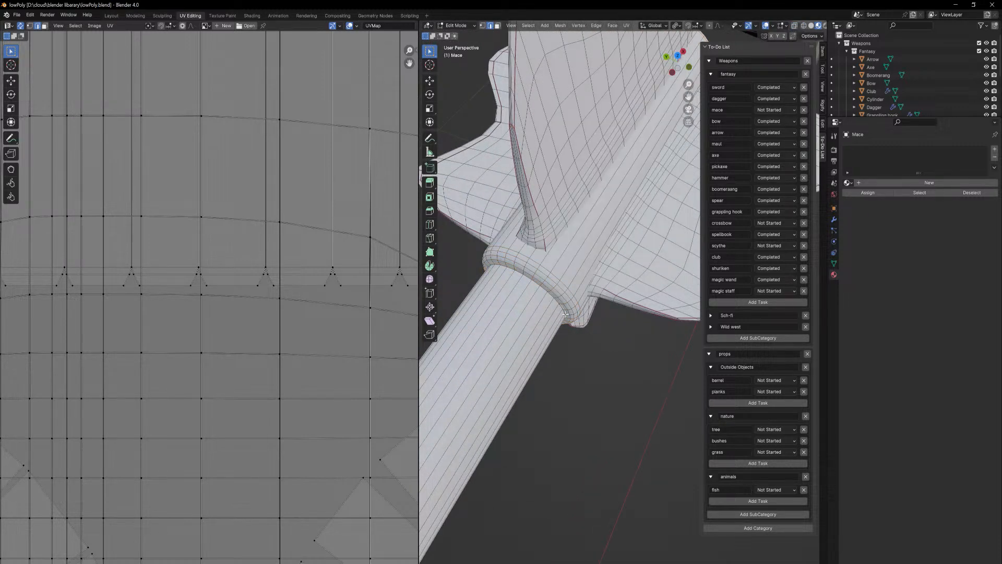
# - Mark a seam along the edge loop where the rounded tip meets the outer end of the blade section
pyautogui.moveTo(605, 273); pyautogui.dragTo(681, 249, button='middle')
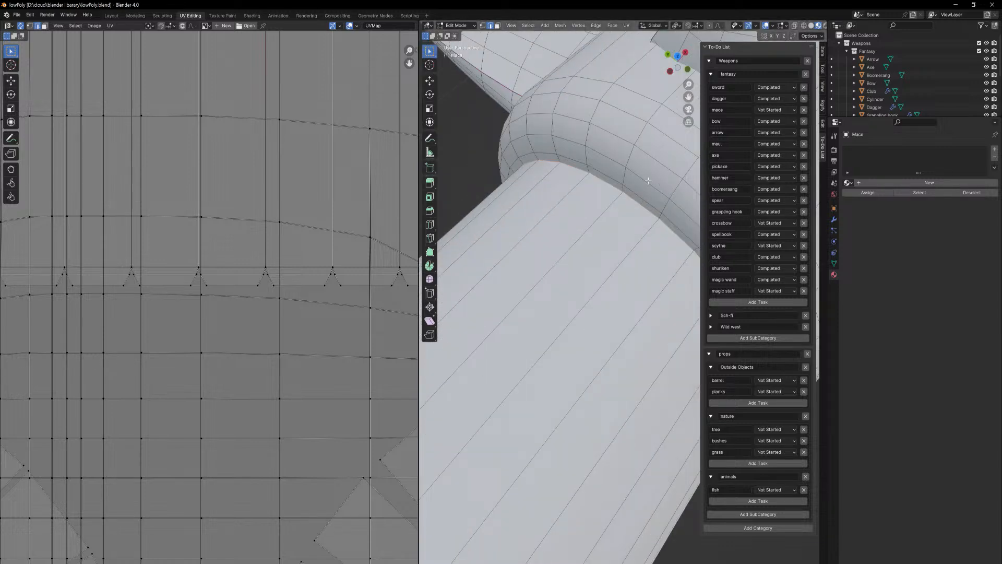
pyautogui.scroll(-6, 648, 180)
pyautogui.moveTo(606, 387); pyautogui.dragTo(569, 385, button='middle')
pyautogui.scroll(3, 657, 425)
pyautogui.keyDown('shift'); pyautogui.moveTo(696, 399); pyautogui.dragTo(621, 450, button='middle'); pyautogui.keyUp('shift')
pyautogui.moveTo(593, 317); pyautogui.dragTo(536, 268, button='middle')
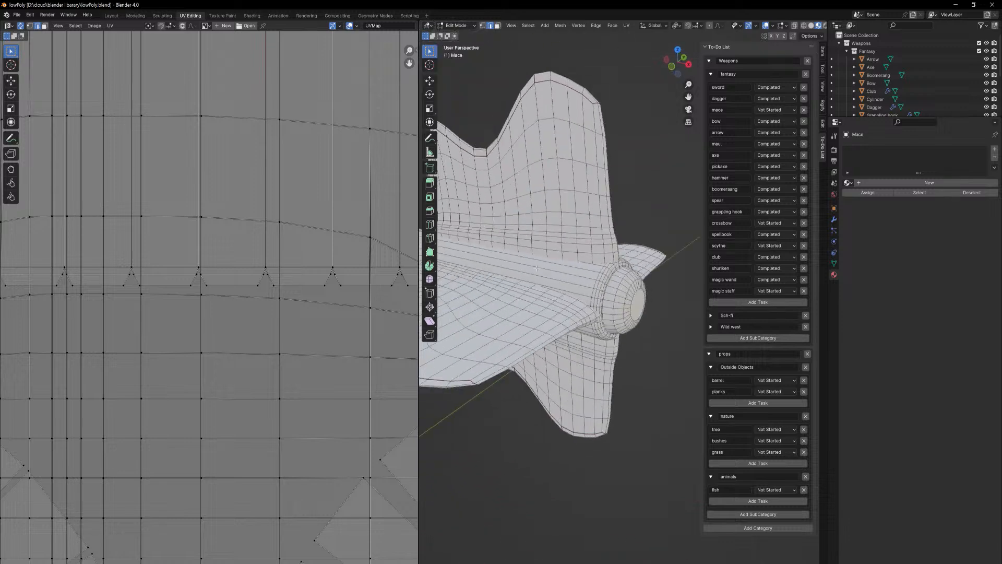
pyautogui.scroll(4, 613, 292)
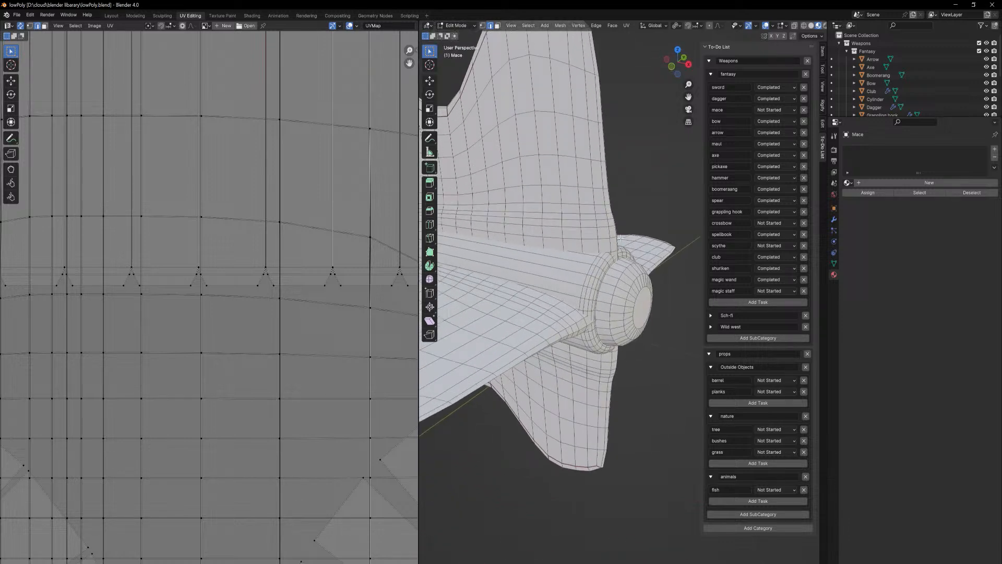
pyautogui.keyDown('alt'); pyautogui.click(604, 262); pyautogui.keyUp('alt')
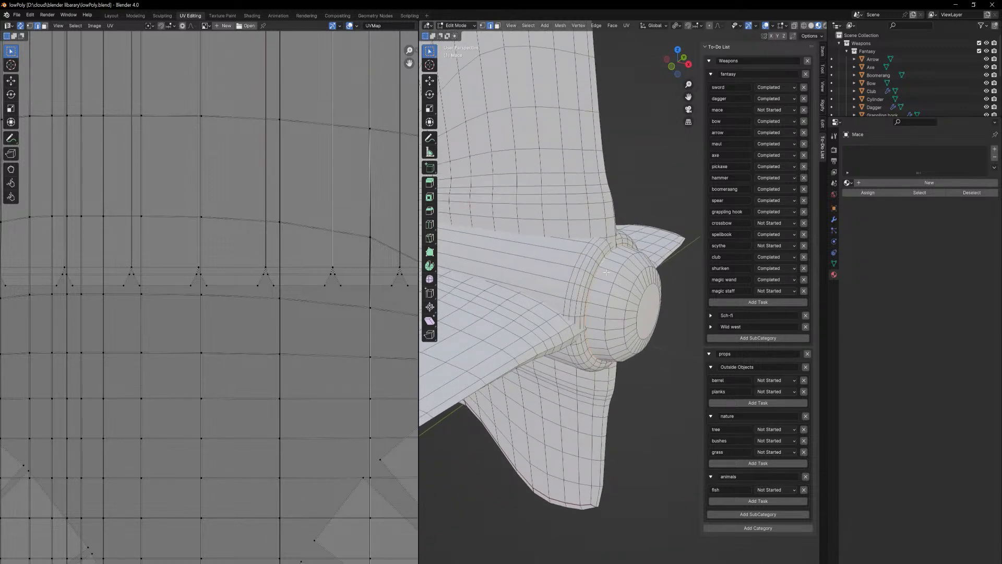
pyautogui.press('u')
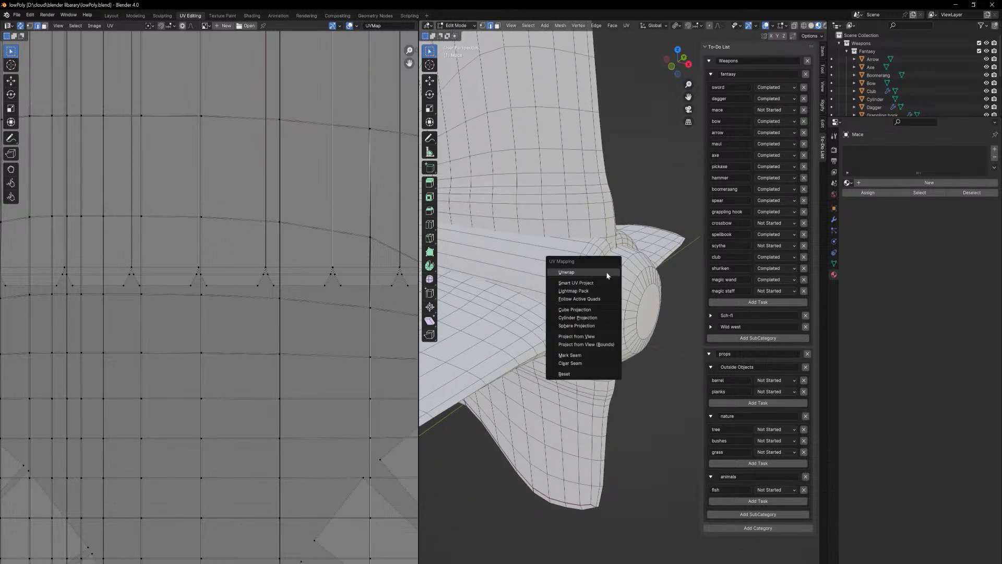
pyautogui.click(596, 354)
# - Unwrap the UVs of the entire mace mesh
pyautogui.press('u')
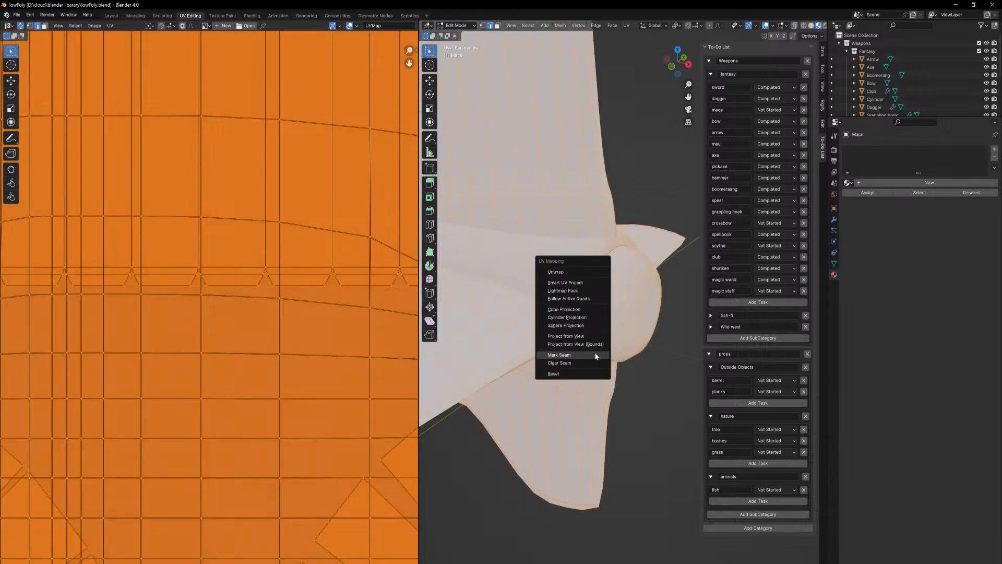
pyautogui.click(587, 272)
pyautogui.scroll(-5, 574, 282)
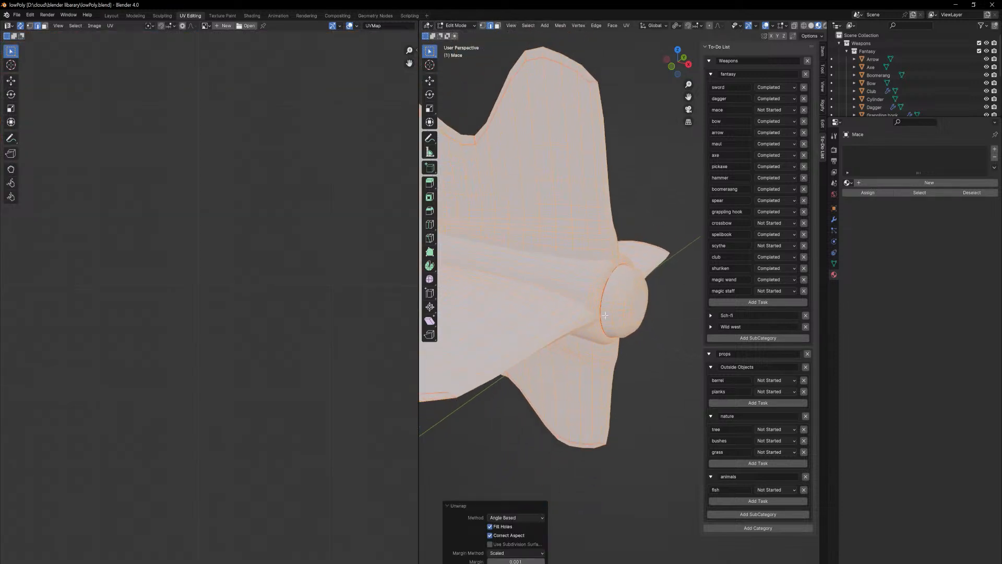
# - Assign the existing palette material named Material to the mace
pyautogui.click(848, 183)
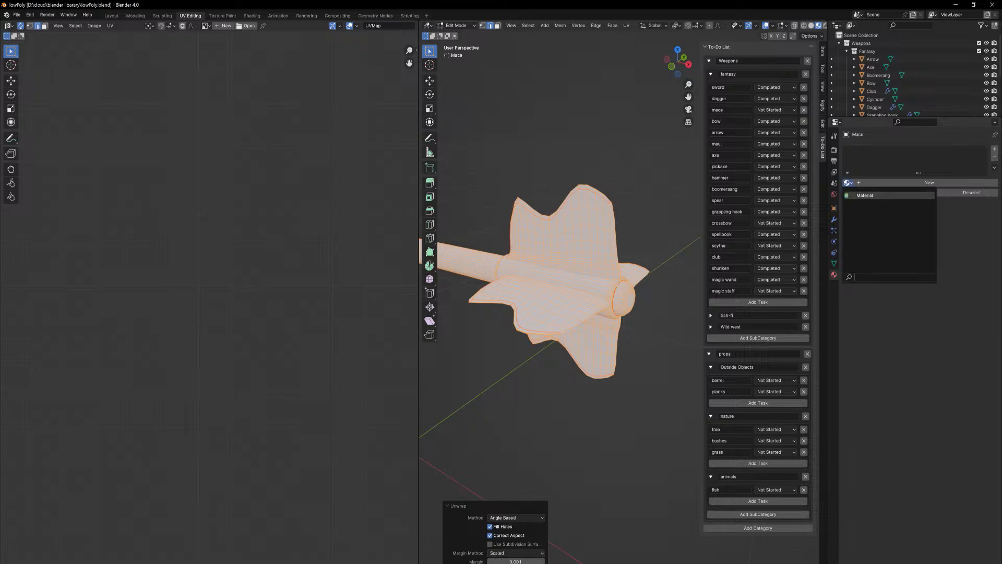
pyautogui.click(887, 195)
pyautogui.scroll(4, 584, 300)
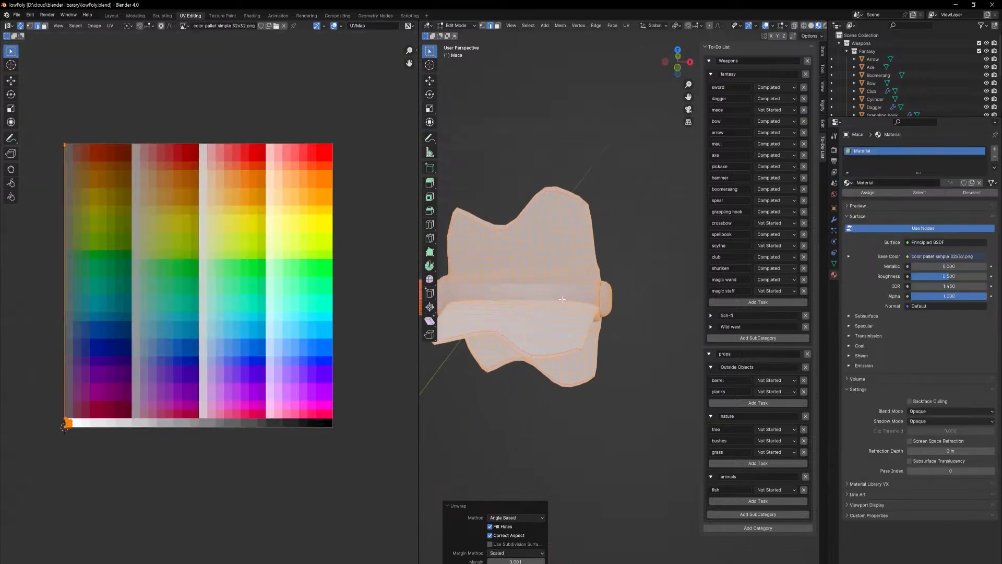
pyautogui.scroll(2, 600, 344)
pyautogui.scroll(-5, 615, 385)
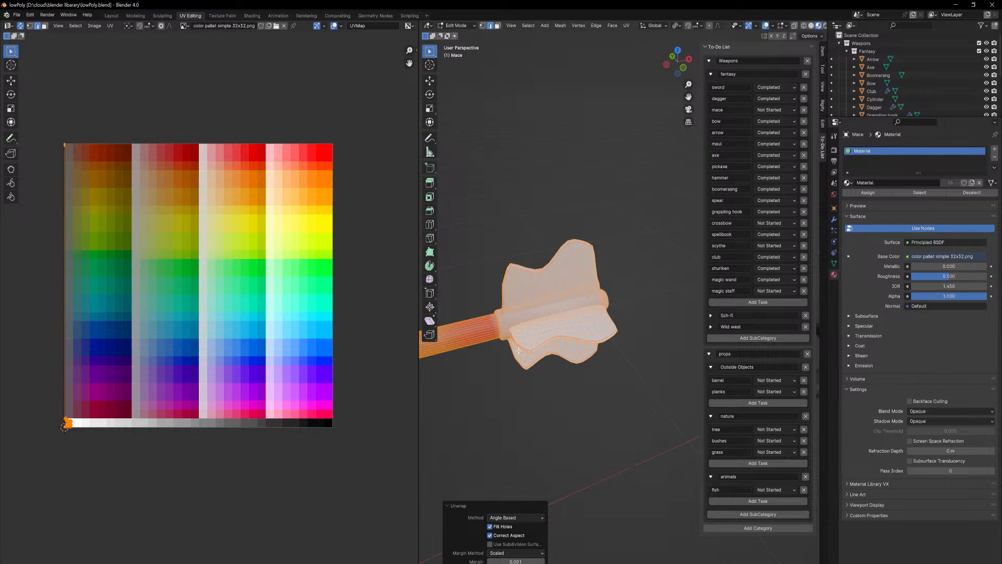
pyautogui.moveTo(522, 354); pyautogui.dragTo(629, 487, button='middle')
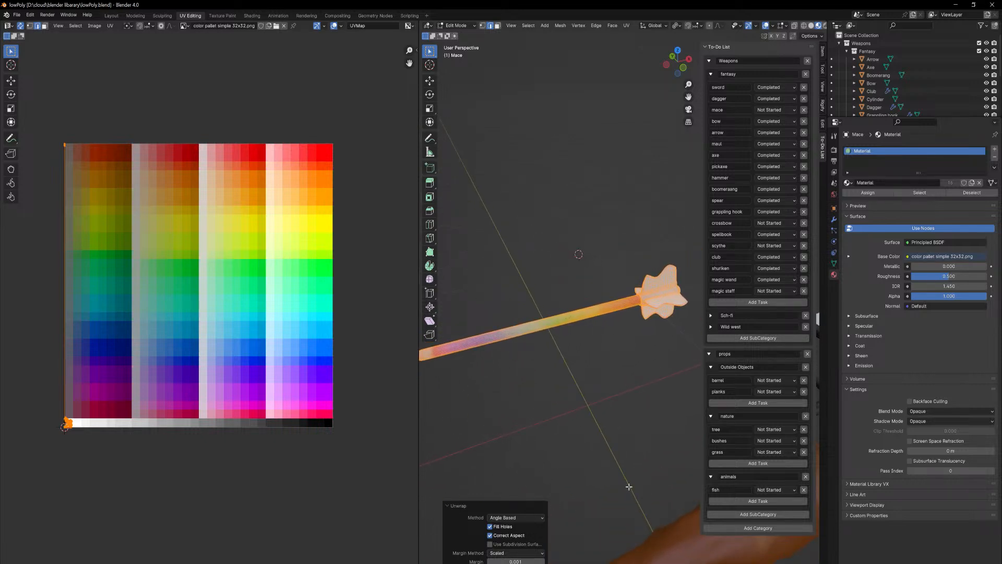
# - Clear the current selection and select only the mace handle's faces up to their seams in face select mode
pyautogui.hotkey('alt', 'a')
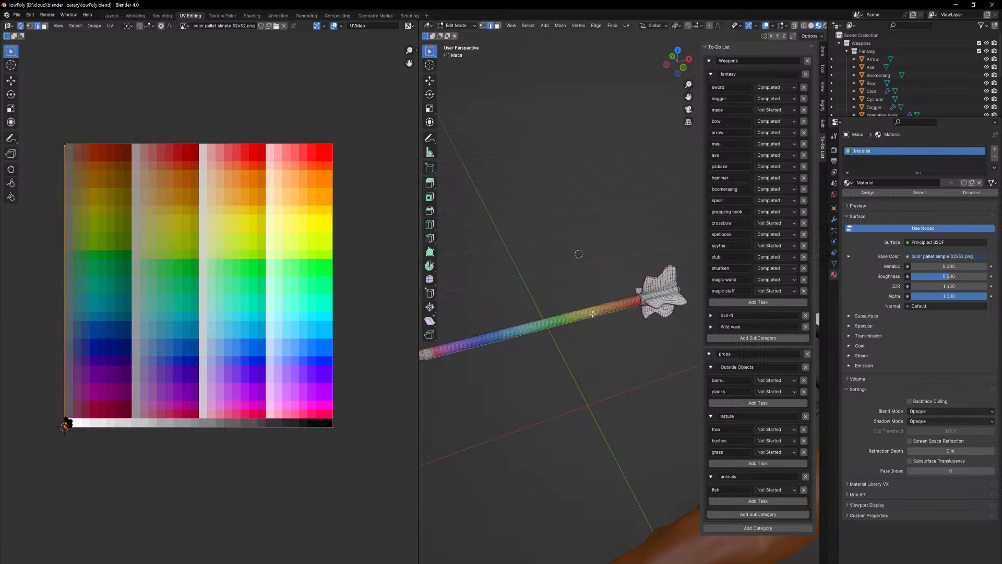
pyautogui.press('l')
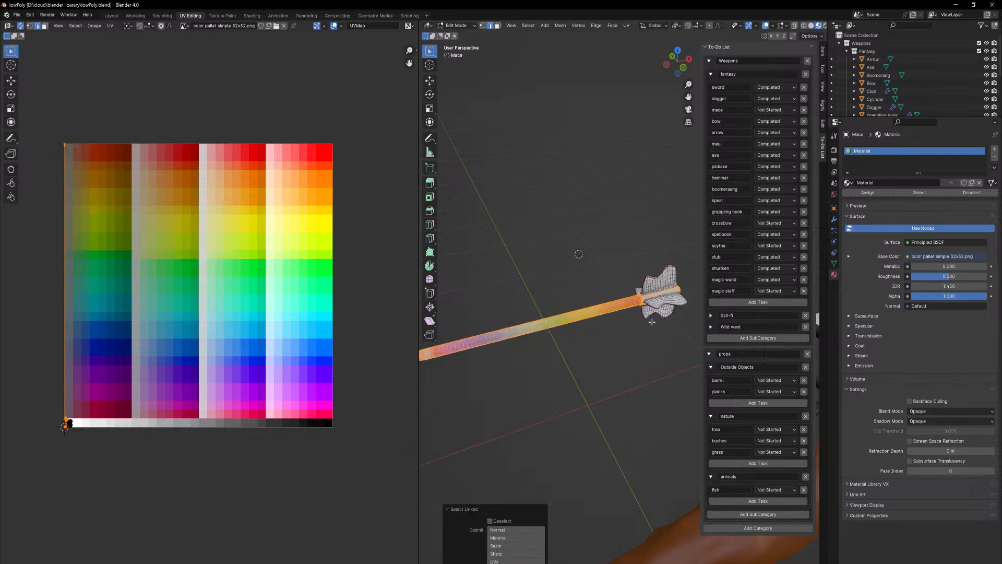
pyautogui.moveTo(651, 322); pyautogui.dragTo(618, 331, button='middle')
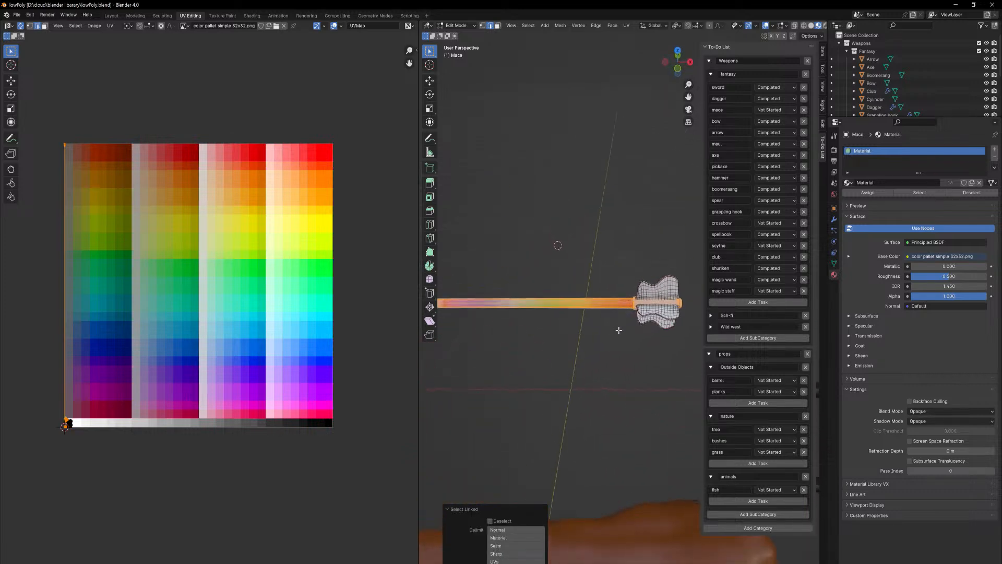
pyautogui.press('3')
pyautogui.hotkey('alt', 'a')
pyautogui.press('l')
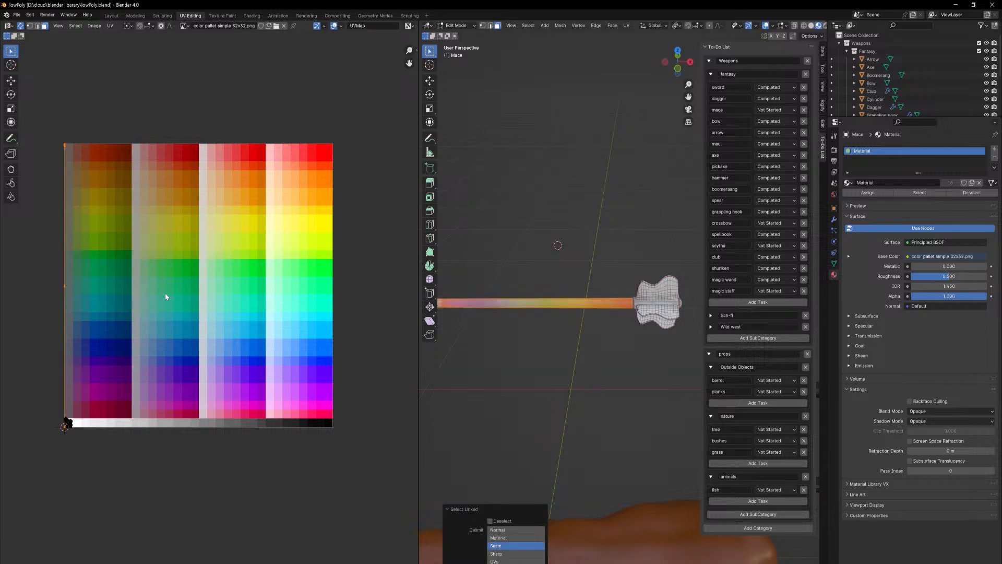
# - Scale the handle's UVs to 0 so they collapse to a point, and place them on a pale cyan palette swatch
pyautogui.press('s')
pyautogui.press('0')
pyautogui.press('Return')
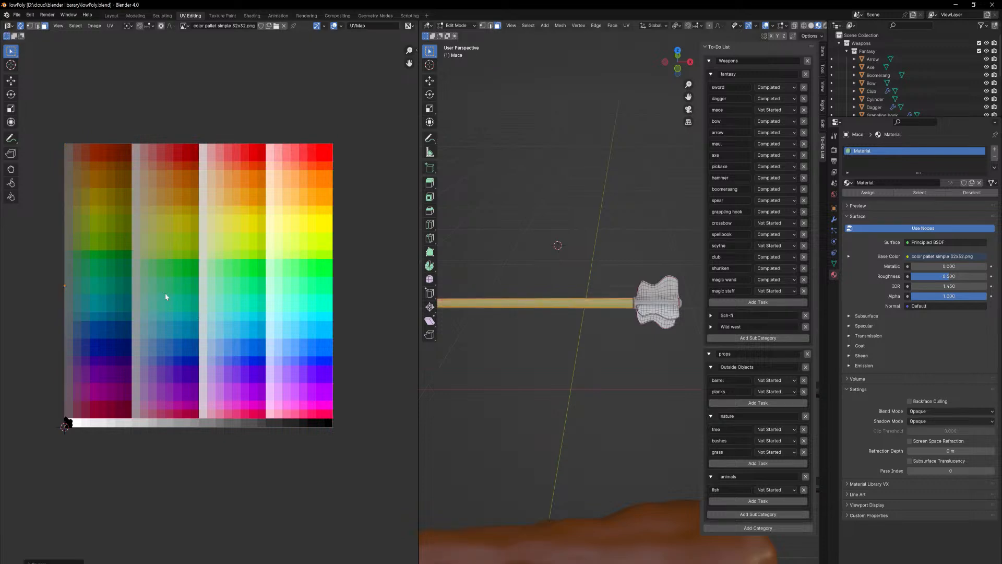
pyautogui.press('g')
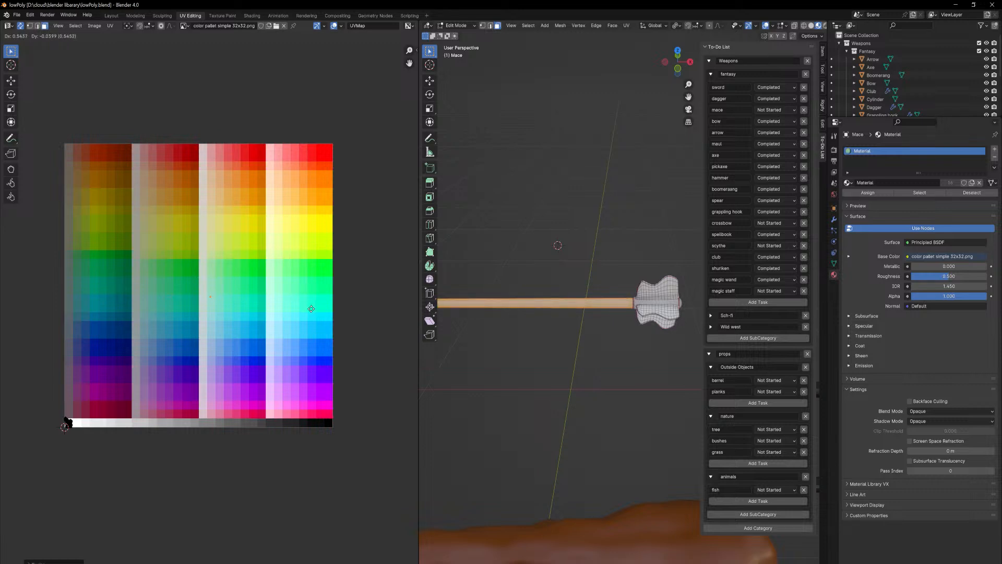
pyautogui.click(376, 323)
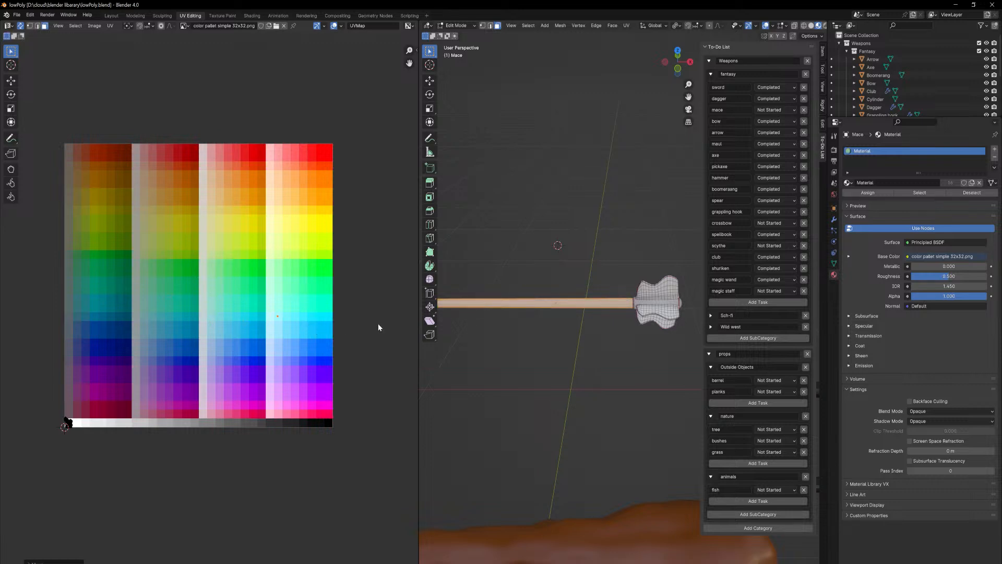
pyautogui.scroll(3, 377, 323)
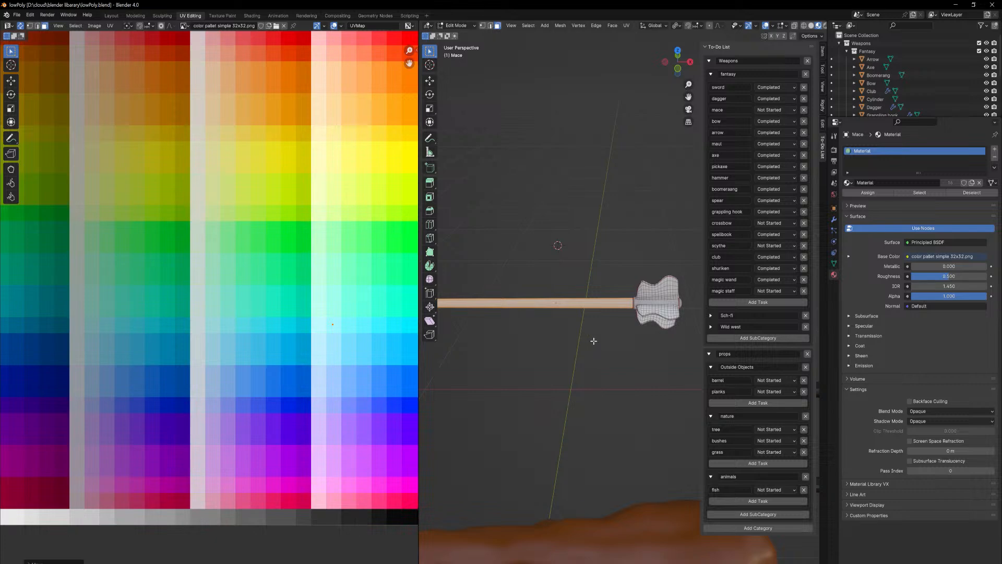
# - Move the handle's UV point to a pale blue swatch and check the colour in Object Mode
pyautogui.moveTo(593, 340); pyautogui.dragTo(598, 349, button='middle')
pyautogui.press('Tab')
pyautogui.press('Tab')
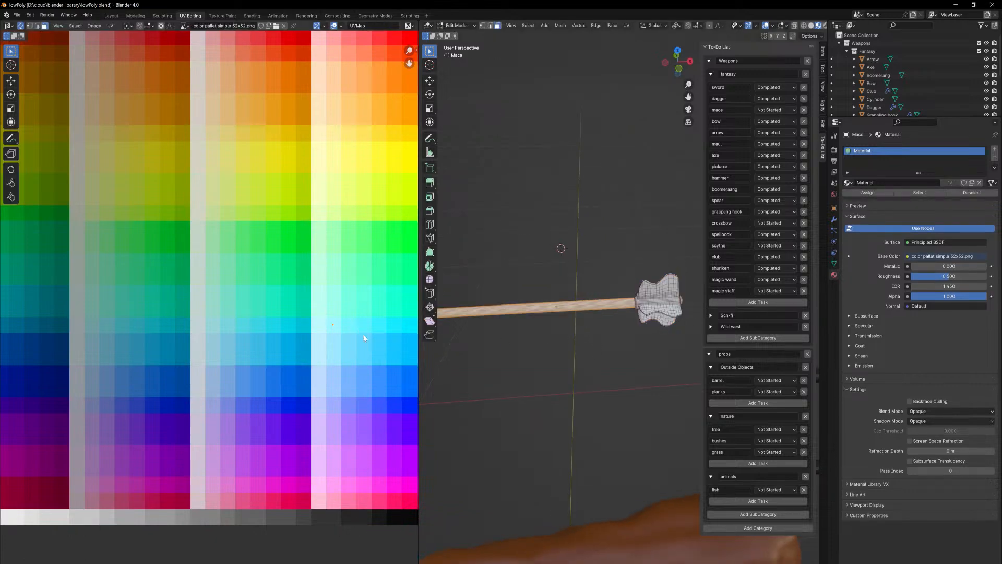
pyautogui.press('g')
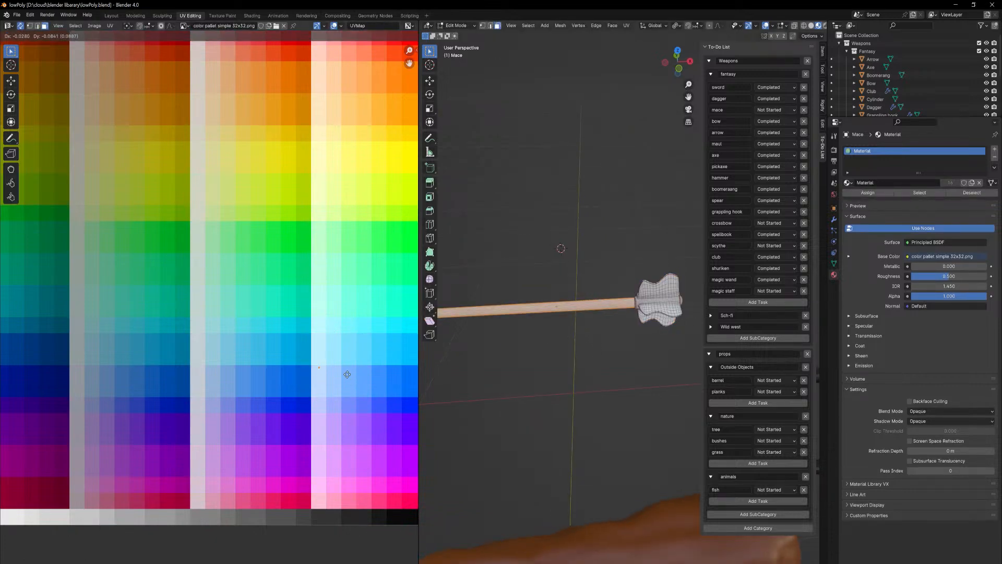
pyautogui.click(347, 374)
pyautogui.press('Tab')
pyautogui.moveTo(642, 346); pyautogui.dragTo(595, 368, button='middle')
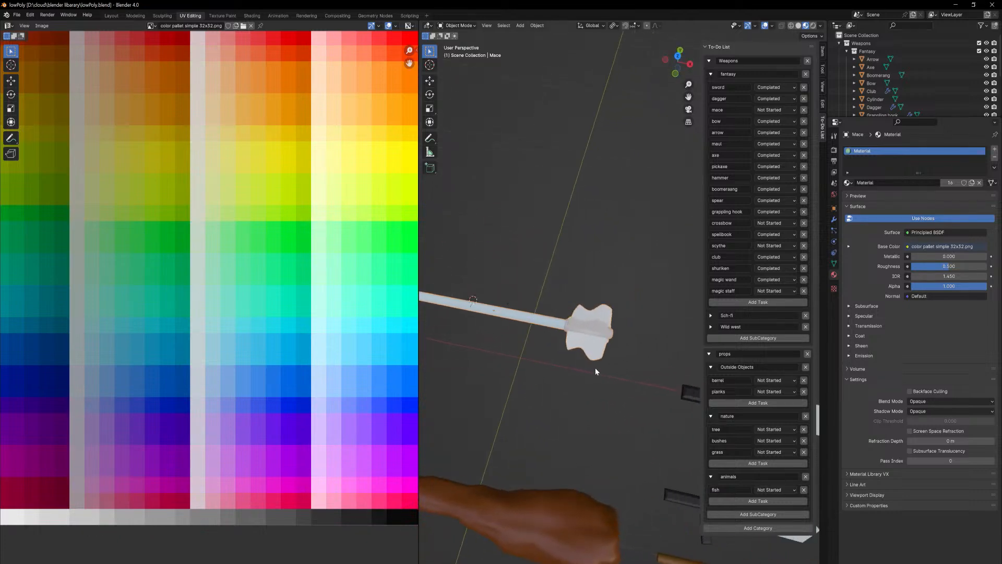
# - Select the faces of the mace's rounded tip up to its seam in Edit Mode
pyautogui.scroll(8, 632, 352)
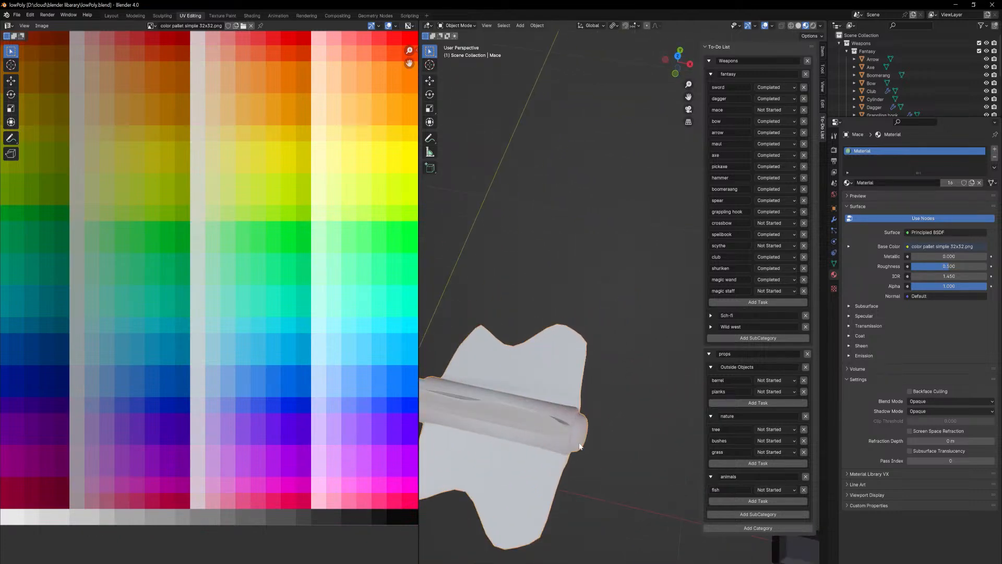
pyautogui.press('Tab')
pyautogui.press('l')
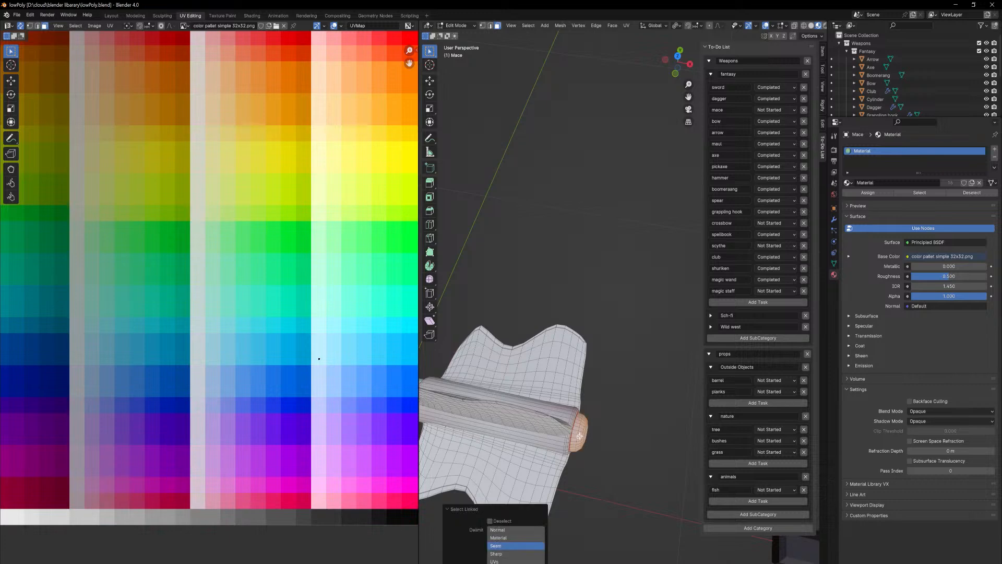
pyautogui.scroll(-4, 300, 214)
pyautogui.scroll(2, 300, 214)
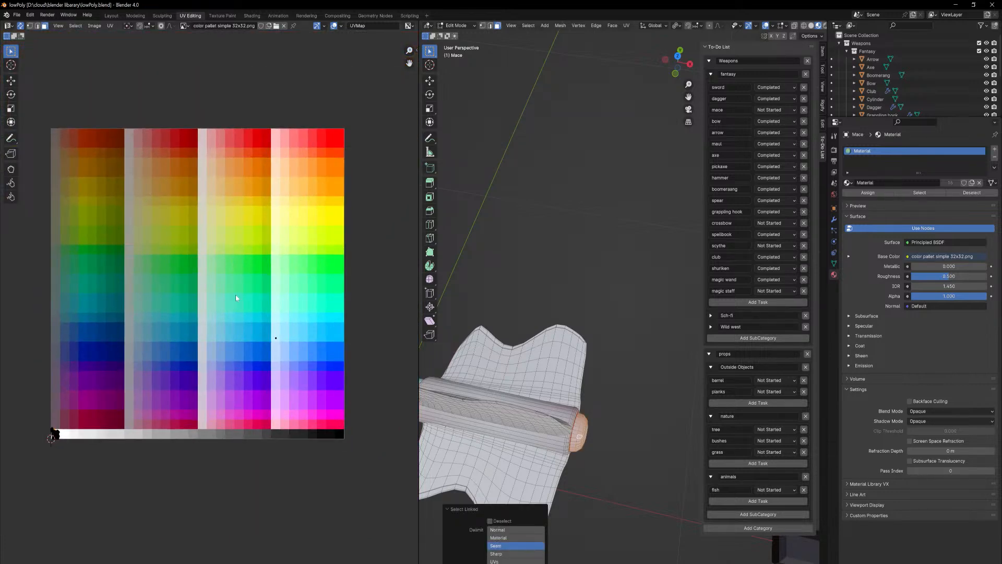
# - Scale the tip's UVs to 0 and move them onto the pale blue swatch used by the handle
pyautogui.press('s')
pyautogui.press('0')
pyautogui.press('Return')
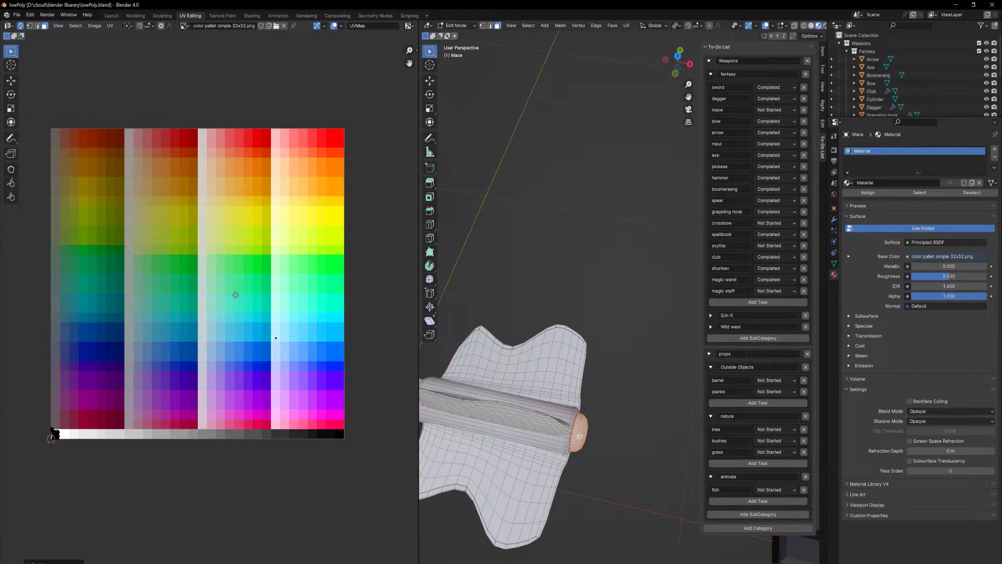
pyautogui.press('g')
pyautogui.click(39, 204)
pyautogui.press('Tab')
pyautogui.moveTo(668, 413); pyautogui.dragTo(597, 412, button='middle')
pyautogui.scroll(-5, 597, 412)
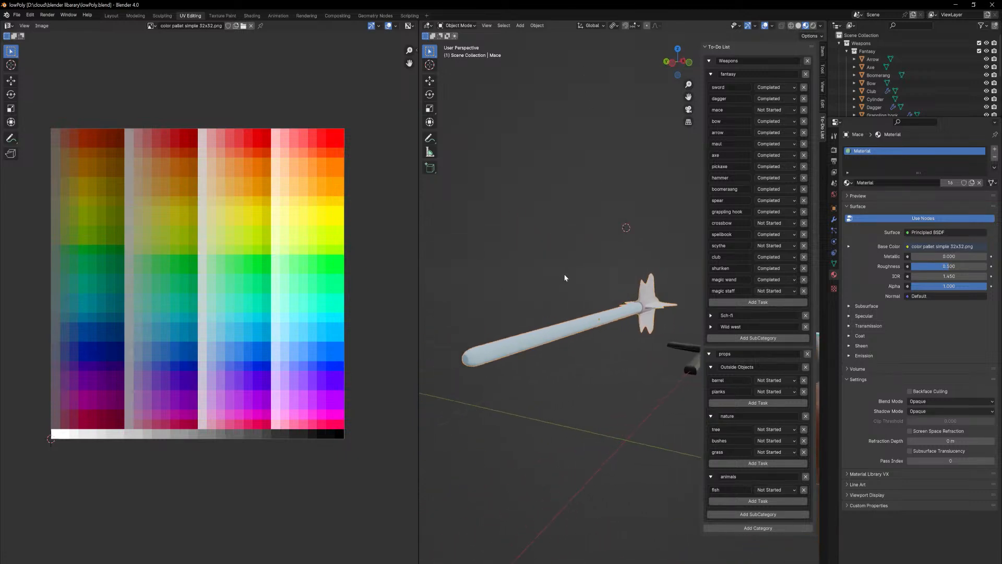
# - Select the linked faces of the mace's collar and blade section, including all four blades
pyautogui.scroll(-4, 563, 274)
pyautogui.scroll(6, 603, 400)
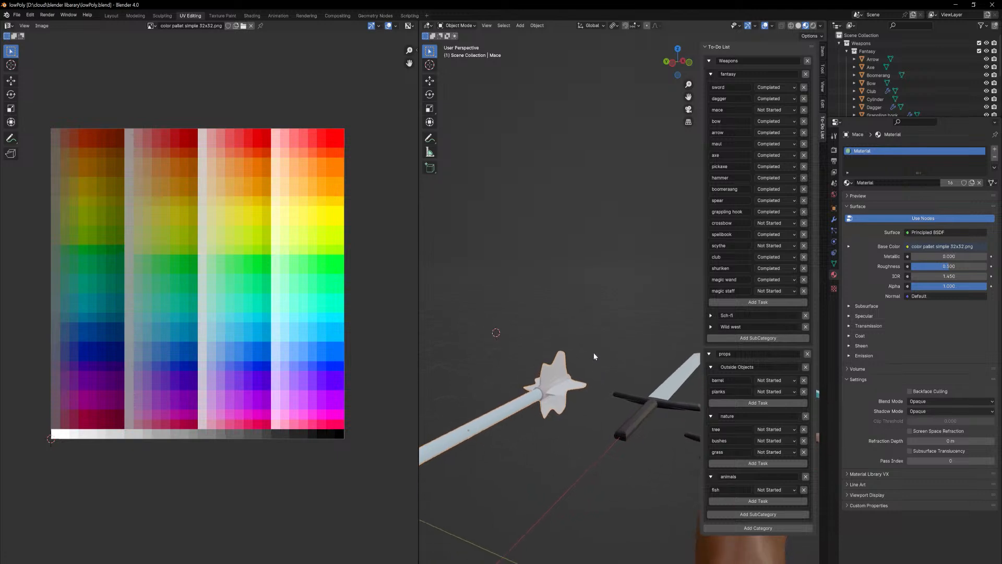
pyautogui.scroll(4, 583, 403)
pyautogui.keyDown('shift'); pyautogui.moveTo(564, 412); pyautogui.dragTo(615, 342, button='middle'); pyautogui.keyUp('shift')
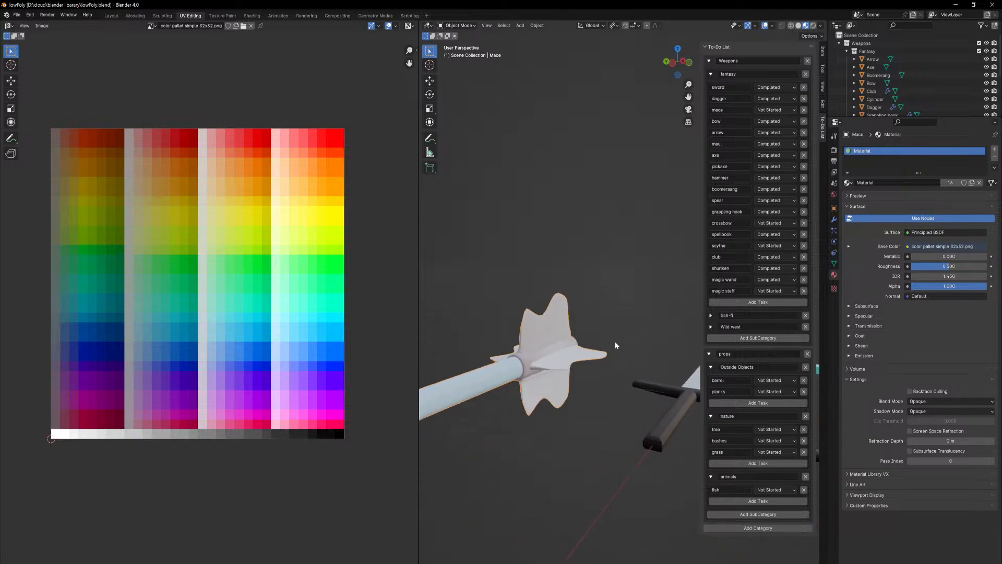
pyautogui.press('Tab')
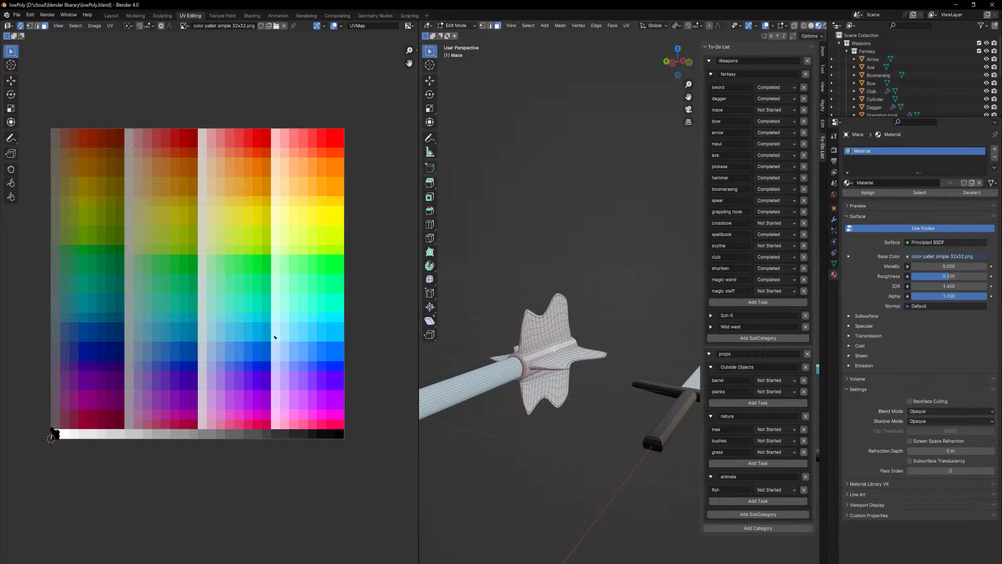
pyautogui.press('l')
pyautogui.press('l')
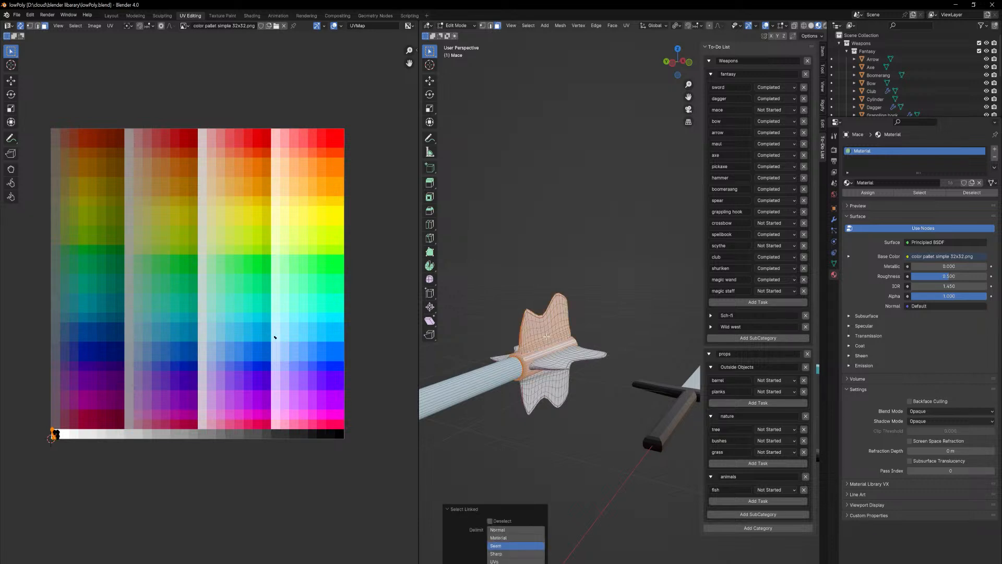
pyautogui.moveTo(546, 337); pyautogui.dragTo(610, 365, button='middle')
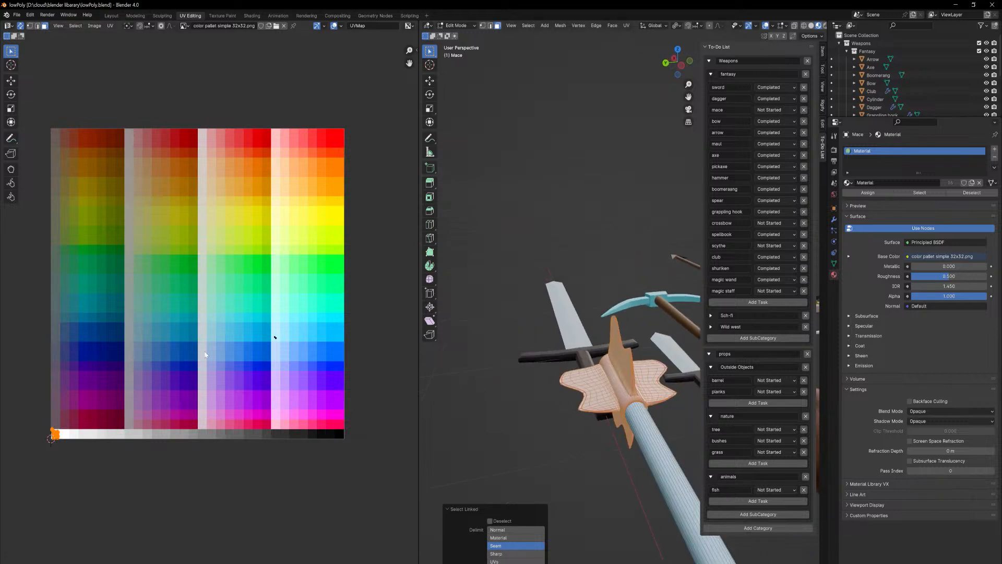
# - Scale the collar and blade section's UVs to 0, move them onto a pale orange swatch and check the result in Object Mode
pyautogui.moveTo(150, 375); pyautogui.dragTo(154, 373, button='middle')
pyautogui.press('s')
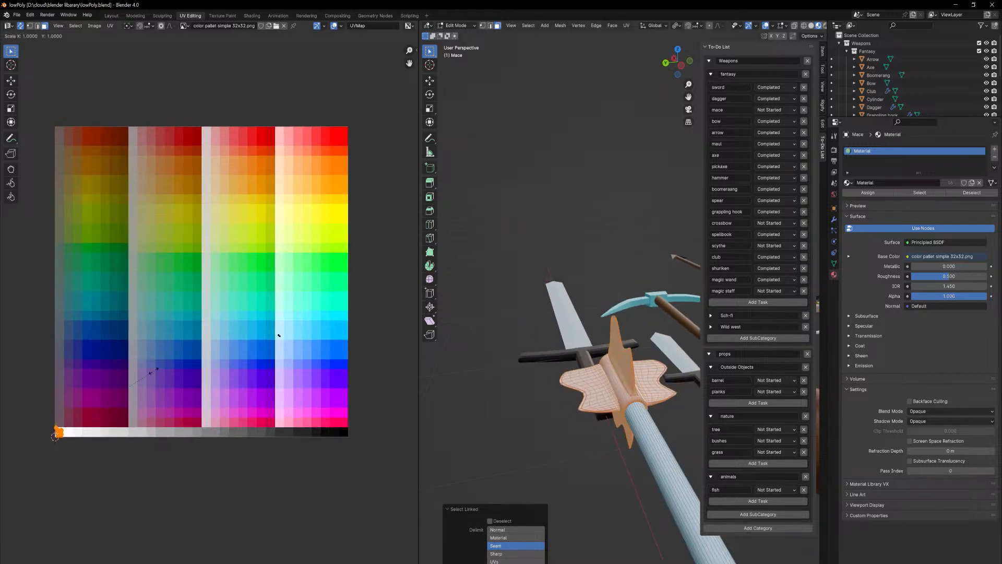
pyautogui.press('0')
pyautogui.press('Return')
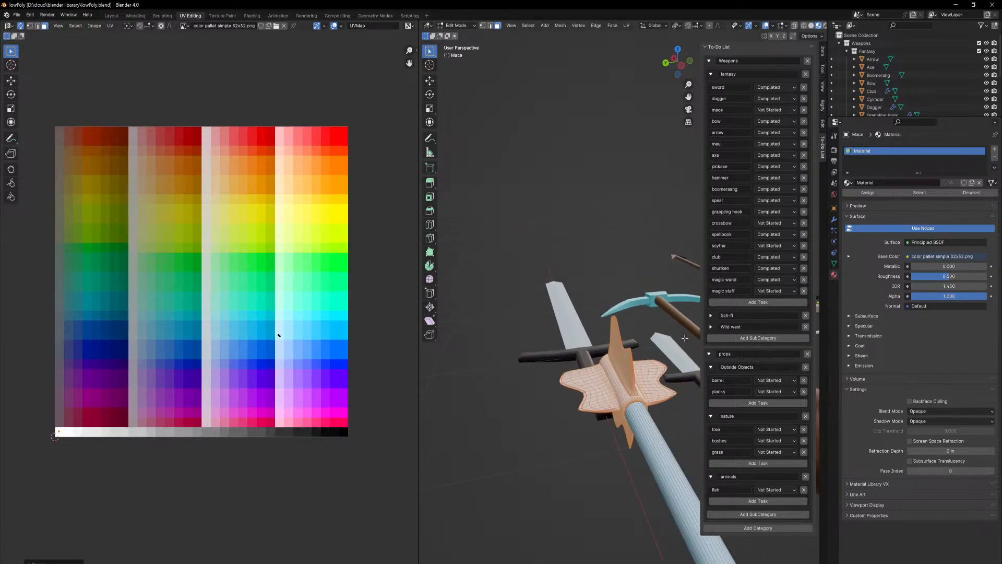
pyautogui.press('g')
pyautogui.click(415, 126)
pyautogui.press('Tab')
pyautogui.moveTo(673, 337); pyautogui.dragTo(622, 532, button='middle')
pyautogui.moveTo(604, 343); pyautogui.dragTo(603, 365, button='middle')
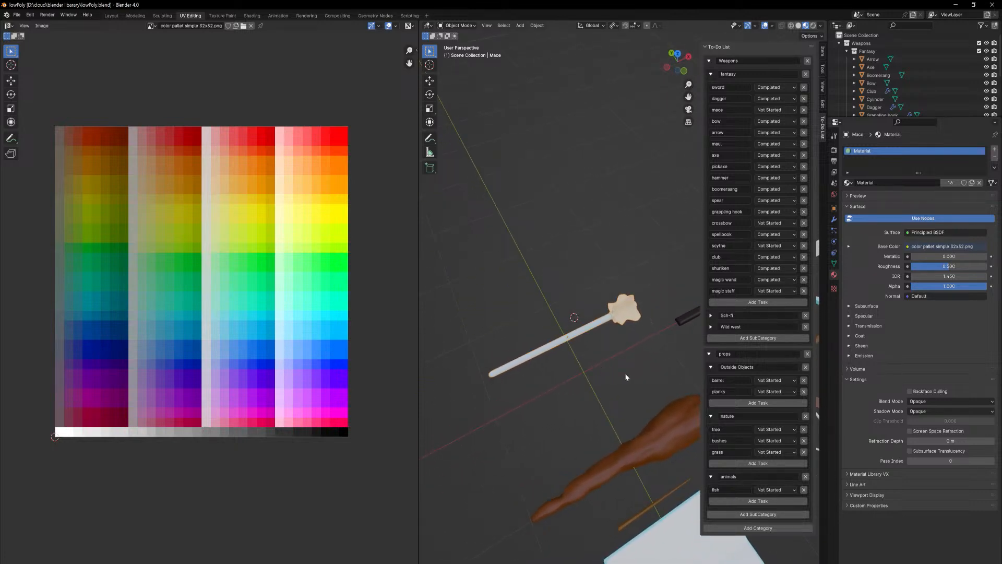
# - Select the UV points of the handle and tip and move them onto a pale cyan swatch
pyautogui.keyDown('ctrl'); pyautogui.moveTo(629, 374); pyautogui.dragTo(632, 272, button='middle'); pyautogui.keyUp('ctrl')
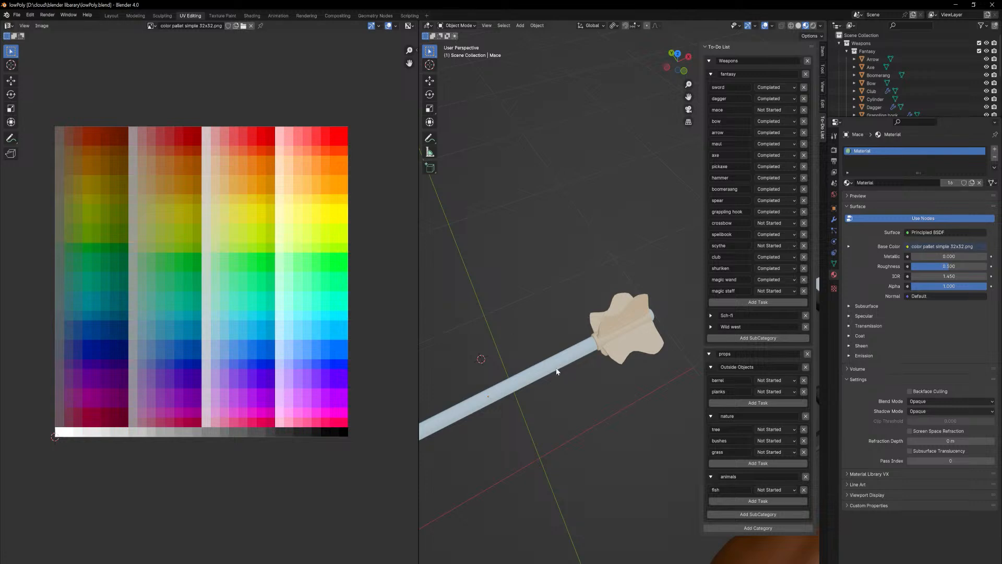
pyautogui.press('Tab')
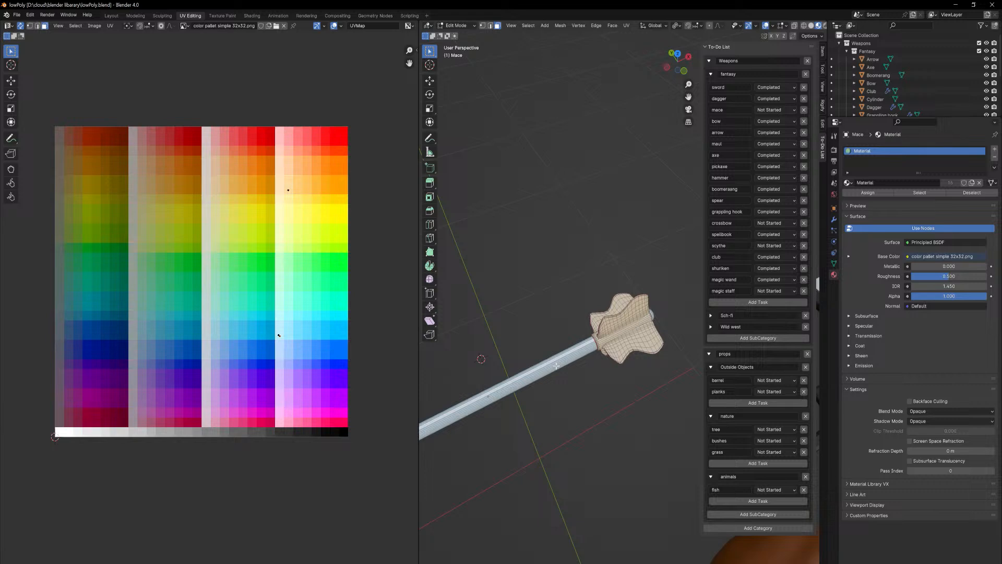
pyautogui.press('l')
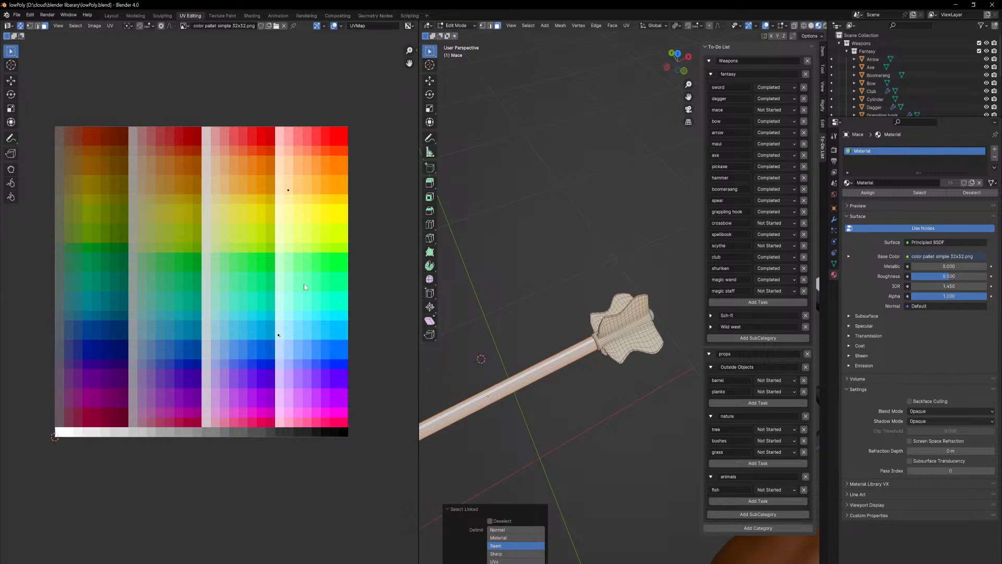
pyautogui.moveTo(297, 351); pyautogui.dragTo(298, 348)
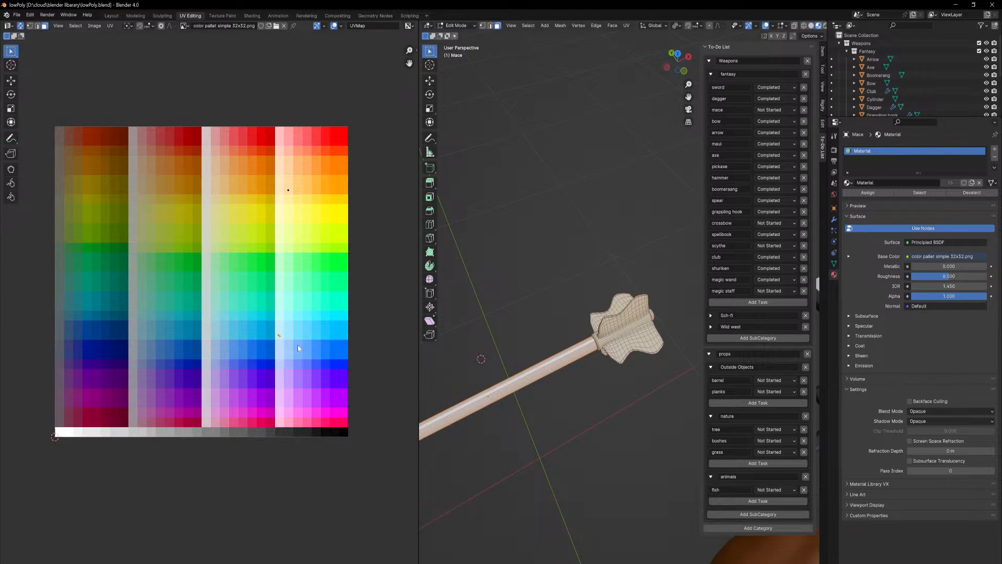
pyautogui.press('g')
pyautogui.click(299, 333)
pyautogui.press('g')
pyautogui.click(341, 332)
pyautogui.press('Tab')
# - Select the blade section's UV point and move it to a paler, pinkish swatch
pyautogui.moveTo(640, 426); pyautogui.dragTo(584, 365, button='middle')
pyautogui.press('Tab')
pyautogui.click(288, 190)
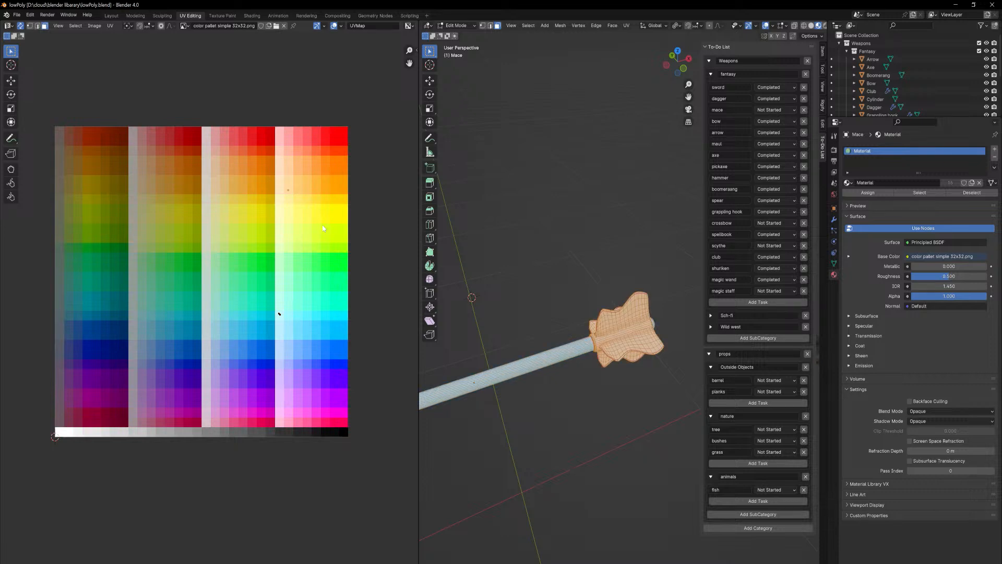
pyautogui.press('g')
pyautogui.click(313, 200)
pyautogui.press('Tab')
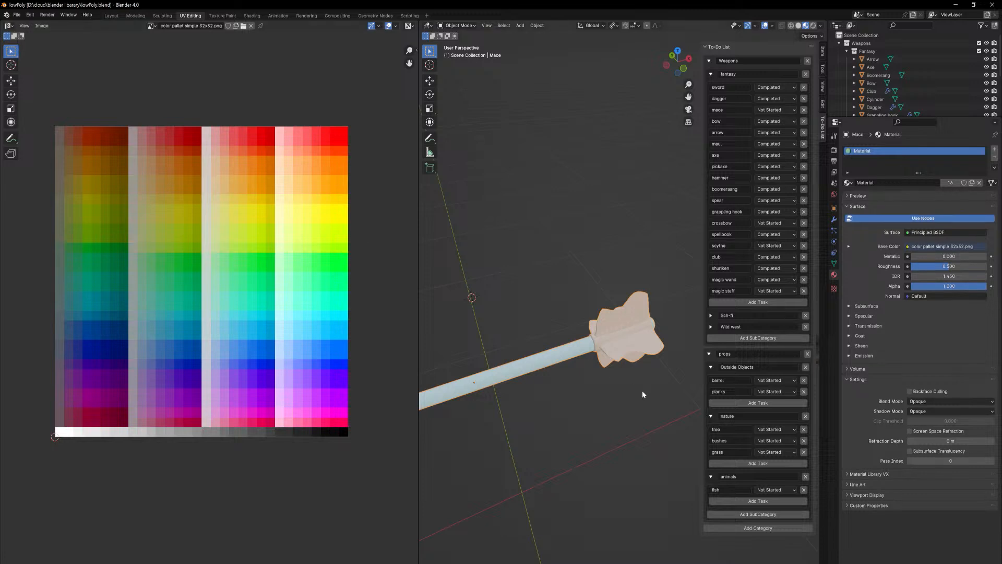
# - Move the blade section's UV point to a more saturated light orange swatch and preview the mace in Object Mode
pyautogui.press('Tab')
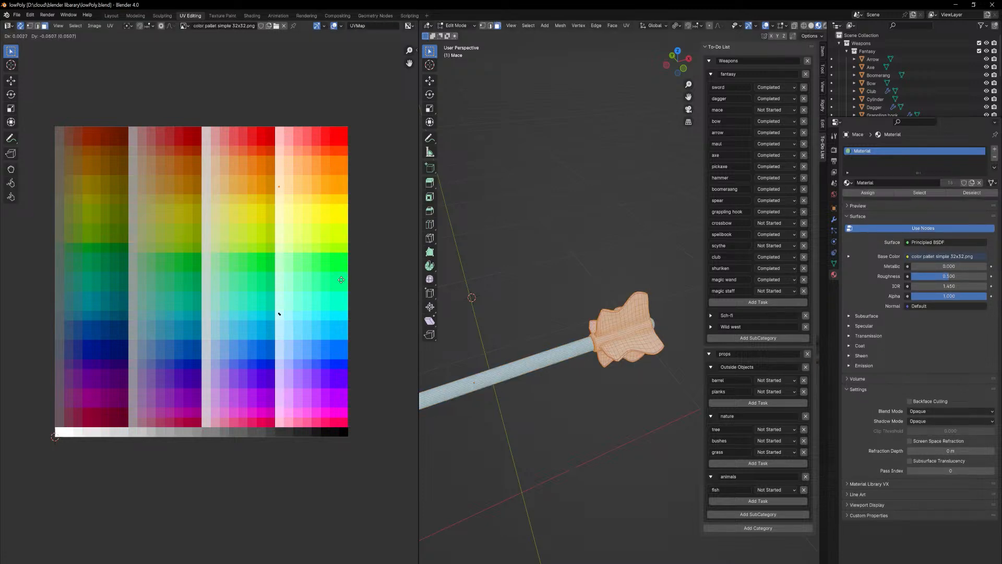
pyautogui.press('Tab')
pyautogui.press('Tab')
pyautogui.press('g')
pyautogui.click(392, 318)
pyautogui.press('Tab')
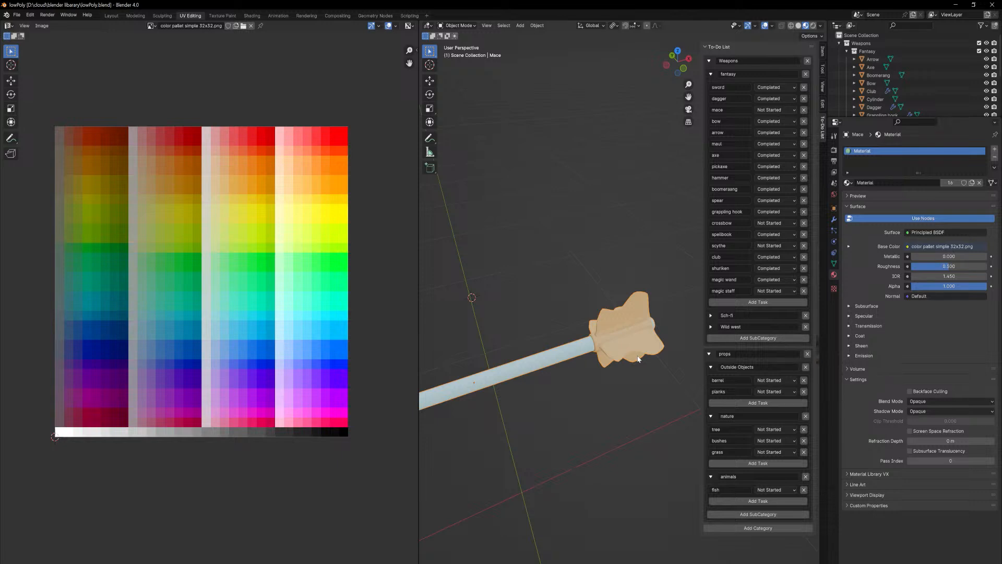
# - Shift the blade section's UV point to a different light orange swatch and check the mace in Object Mode
pyautogui.moveTo(614, 312)
pyautogui.mouseDown(button='middle')
pyautogui.moveTo(695, 322)
pyautogui.moveTo(741, 287)
pyautogui.moveTo(605, 316)
pyautogui.moveTo(624, 305)
pyautogui.moveTo(633, 313)
pyautogui.mouseUp(button='middle')
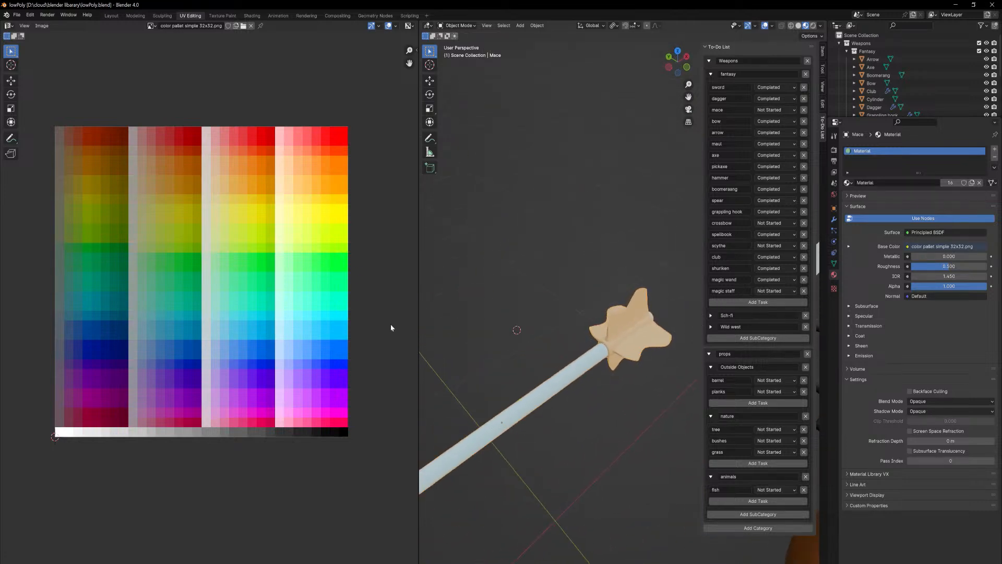
pyautogui.moveTo(614, 374); pyautogui.dragTo(488, 318, button='middle')
pyautogui.press('Tab')
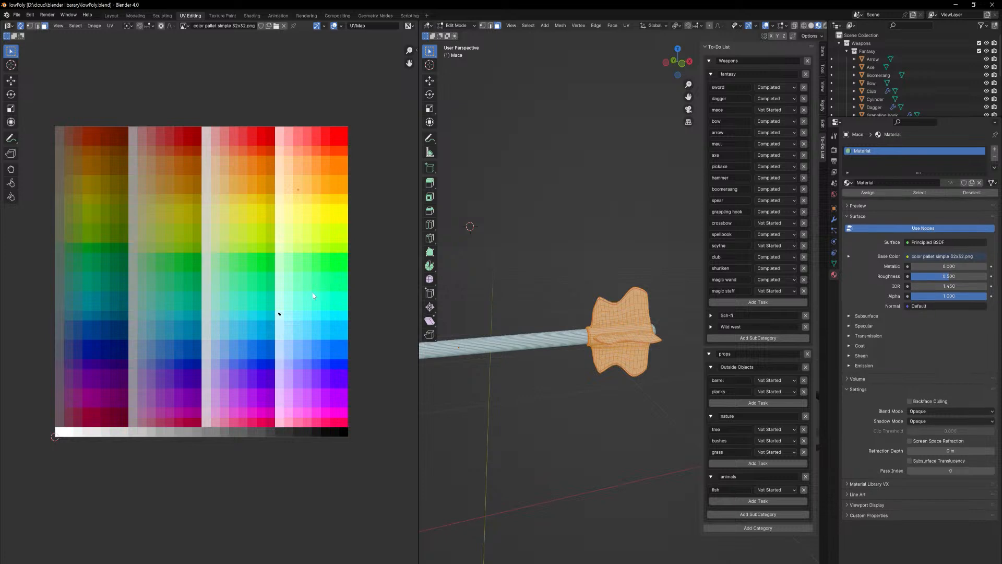
pyautogui.press('g')
pyautogui.click(228, 205)
pyautogui.press('Tab')
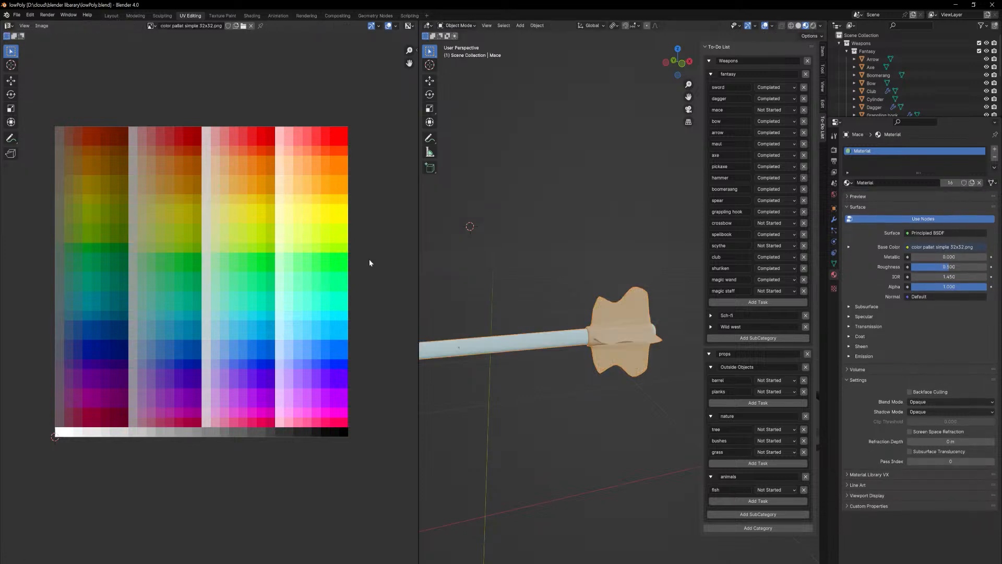
# - Shift the blade section's UV point to a slightly different pale orange swatch and preview the mace in Object Mode
pyautogui.press('Tab')
pyautogui.press('g')
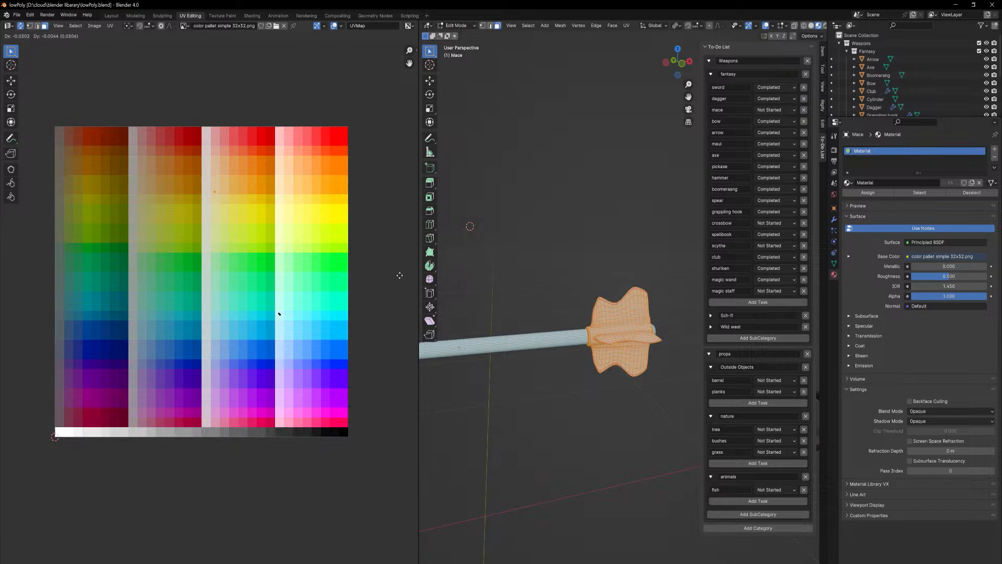
pyautogui.click(336, 276)
pyautogui.press('Tab')
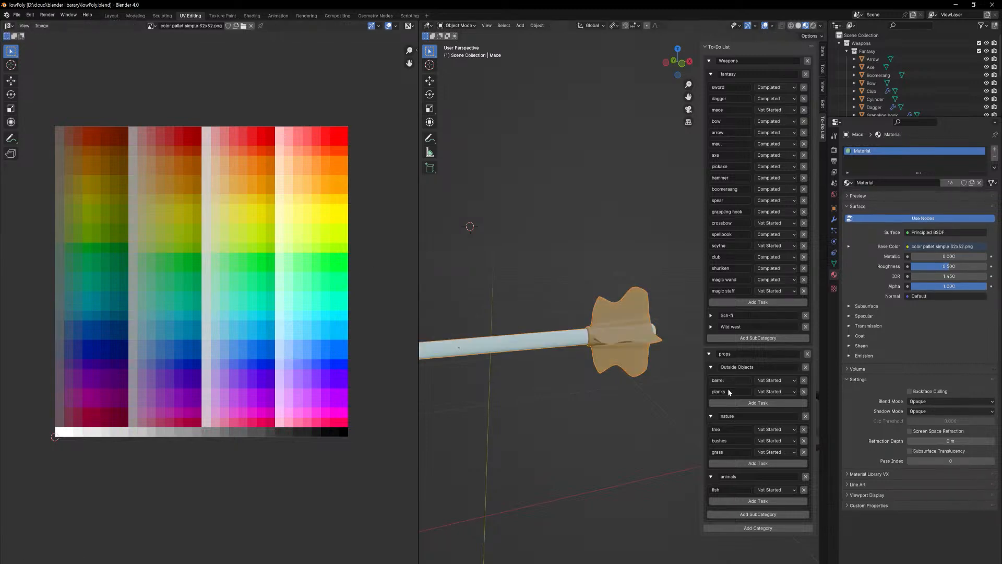
# - Move the blade section's UV point to a neighbouring yellowish orange swatch and check the mace in Object Mode from another angle
pyautogui.press('Tab')
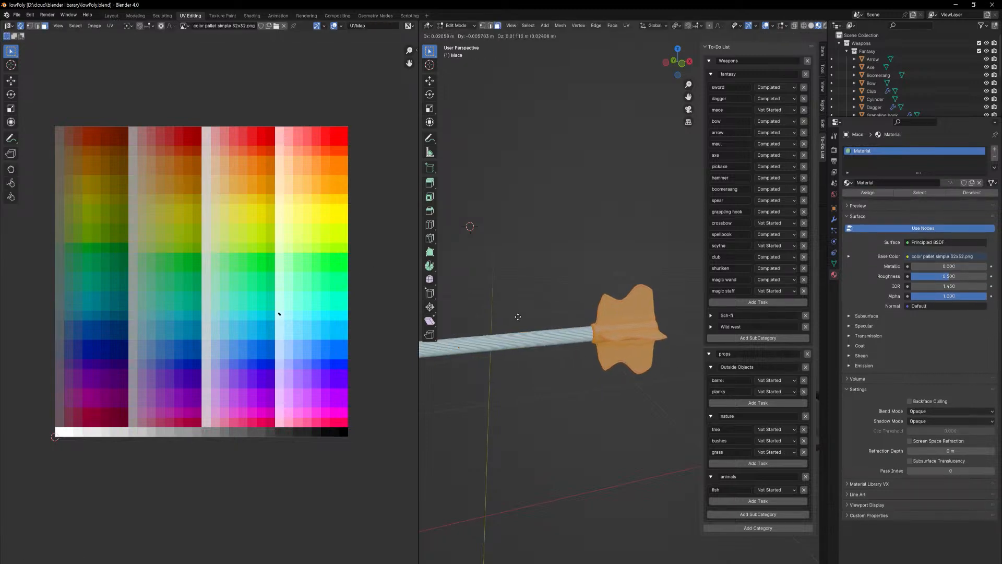
pyautogui.press('g')
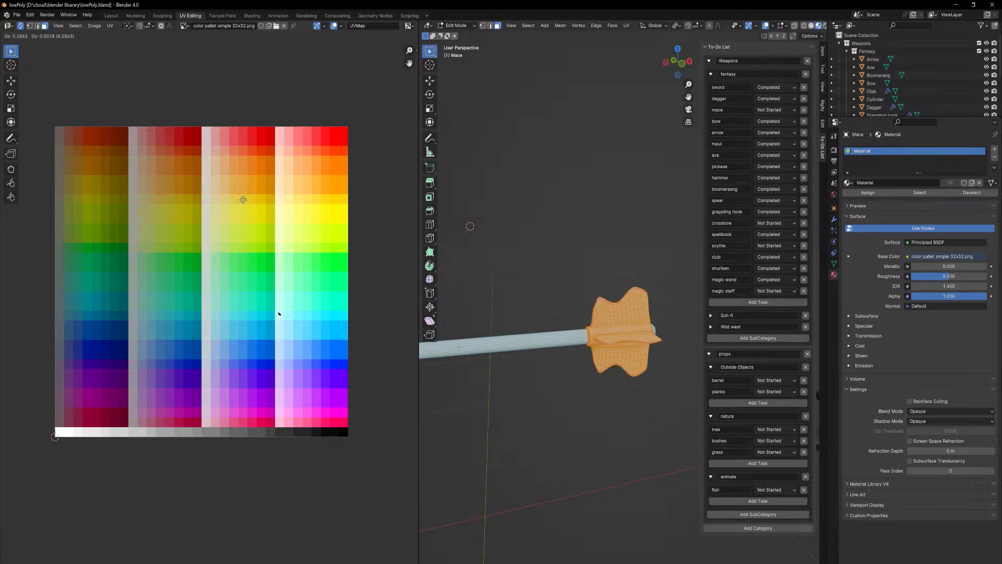
pyautogui.click(178, 198)
pyautogui.moveTo(528, 338); pyautogui.dragTo(610, 343, button='middle')
pyautogui.press('Tab')
pyautogui.scroll(3, 608, 336)
pyautogui.press('Tab')
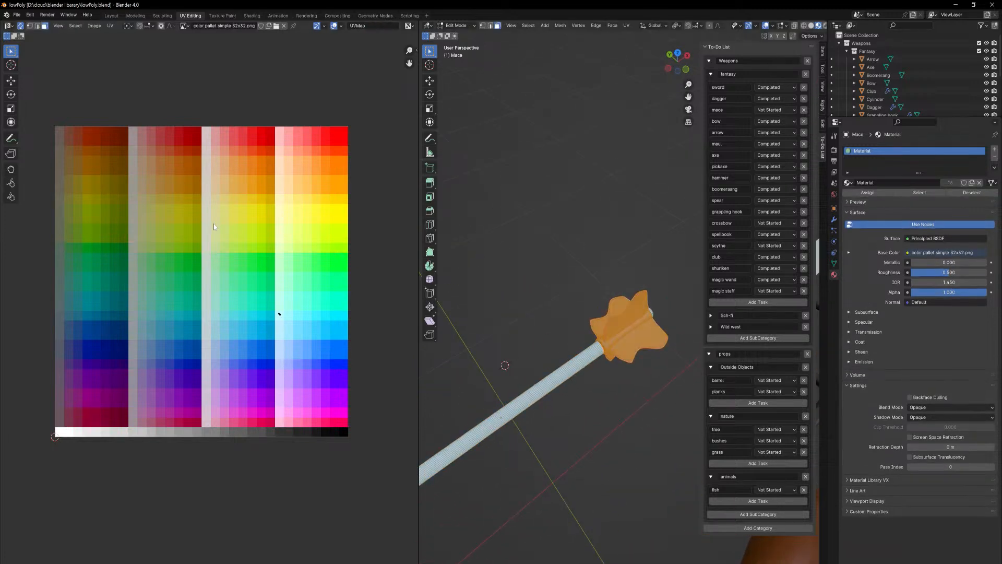
# - Move the blade section's UV point to a more saturated golden orange swatch and view the mace in Object Mode beside the other weapons
pyautogui.press('g')
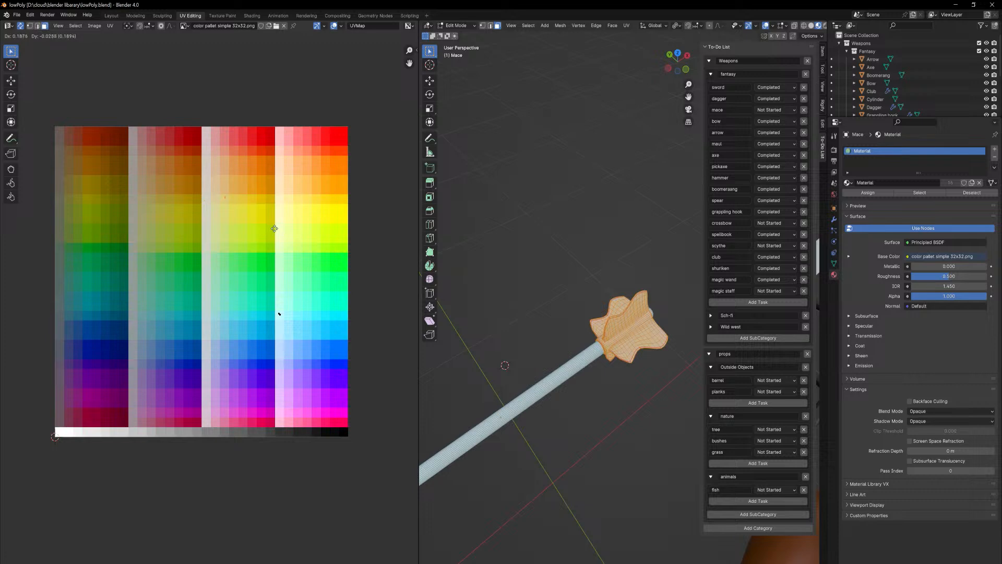
pyautogui.click(294, 222)
pyautogui.press('Tab')
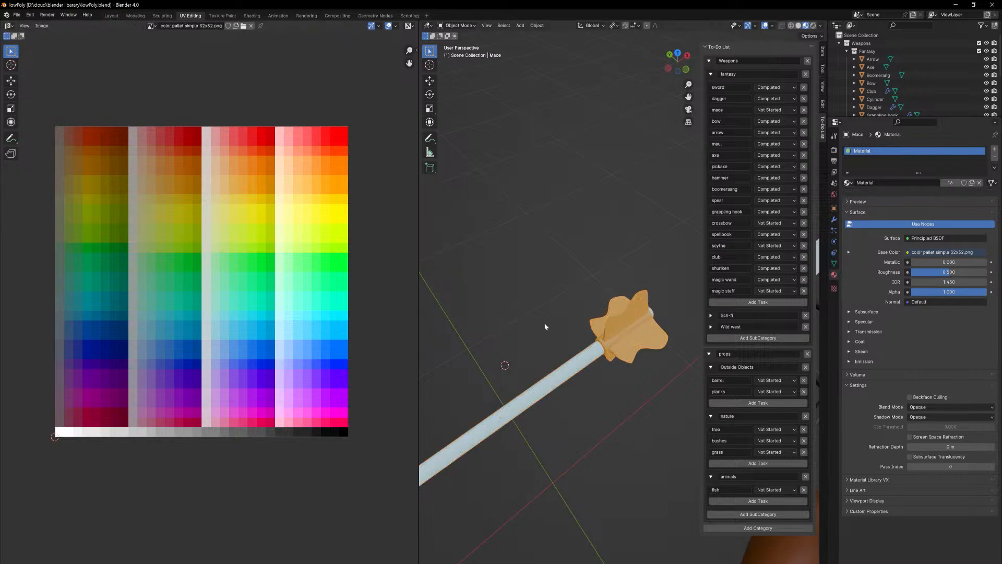
pyautogui.moveTo(631, 393); pyautogui.dragTo(668, 476, button='middle')
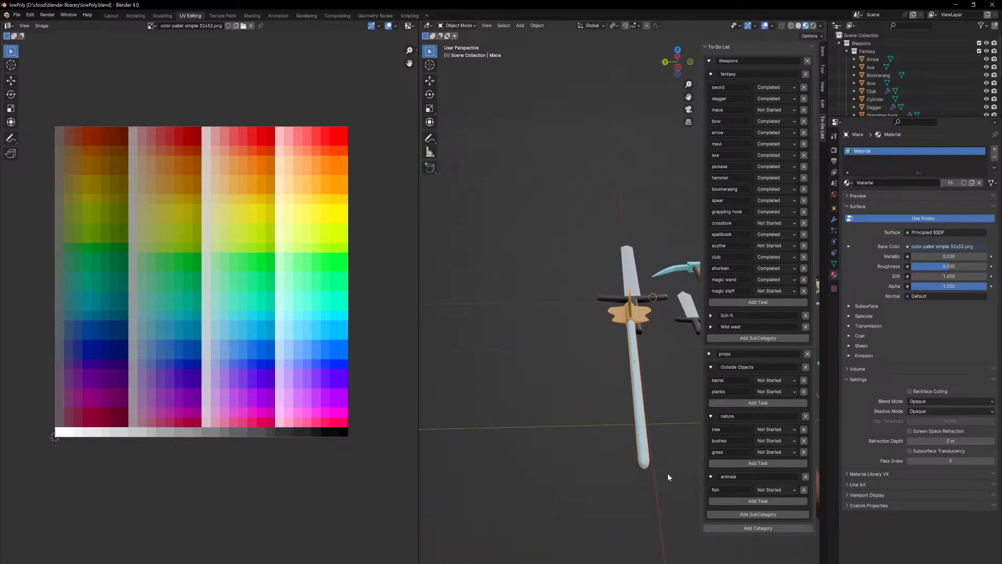
# - Set the mace's Z location to 0 m
pyautogui.click(823, 53)
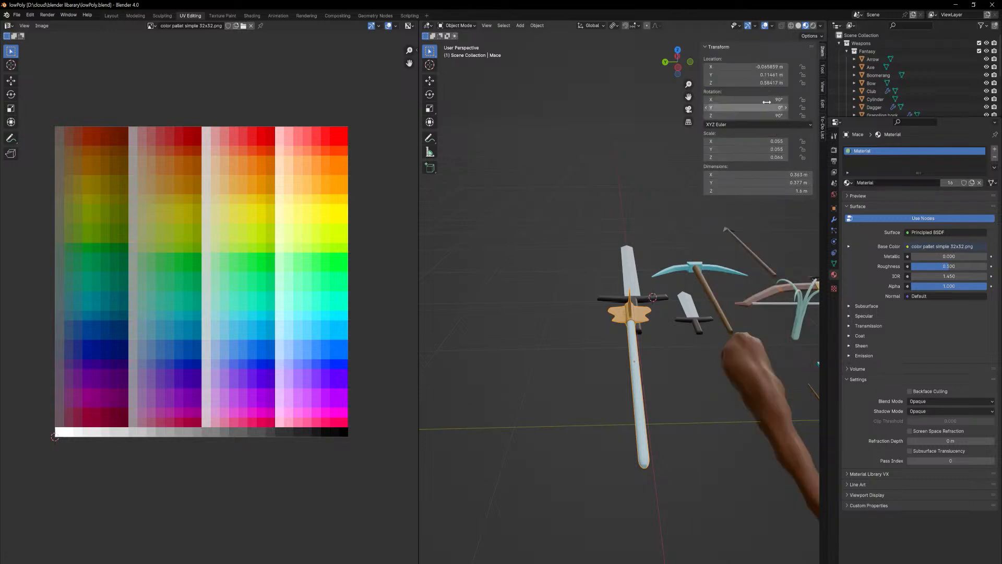
pyautogui.doubleClick(767, 82)
pyautogui.write('0')
pyautogui.press('Return')
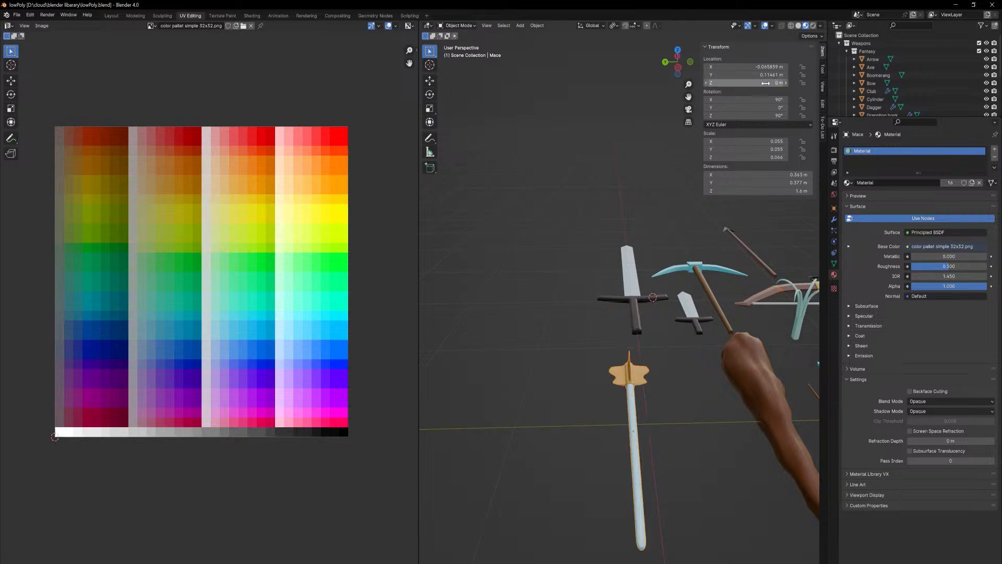
# - In top view, move the mace over the sword without changing its height and scale it up by 1.5
pyautogui.scroll(3, 571, 321)
pyautogui.press('KP_7')
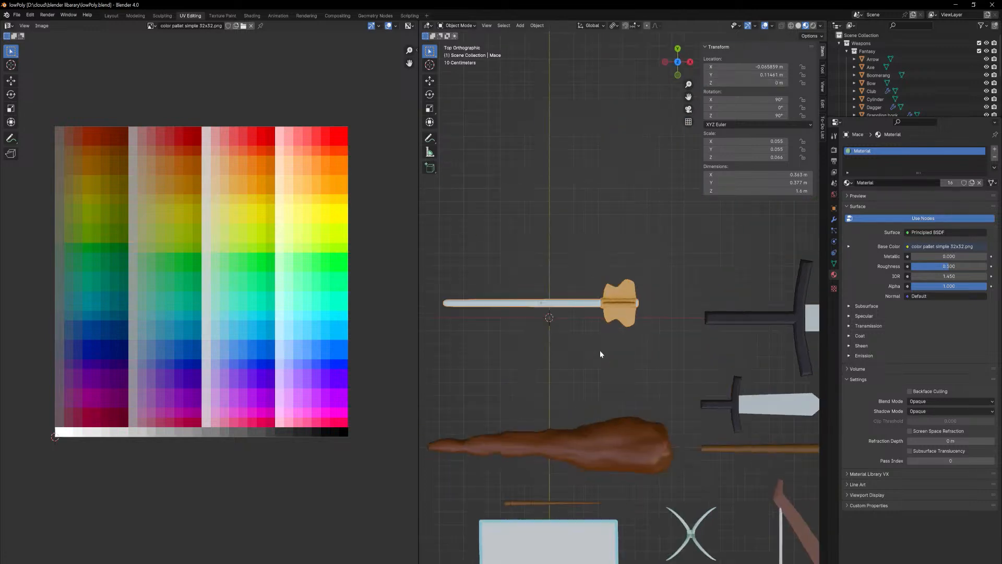
pyautogui.scroll(-6, 642, 313)
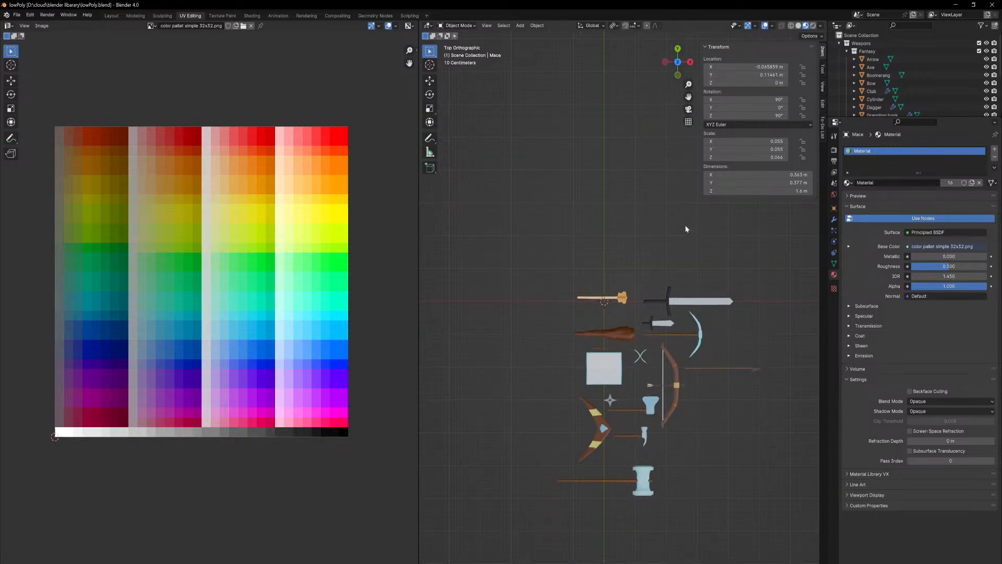
pyautogui.press('g')
pyautogui.hotkey('shift', 'z')
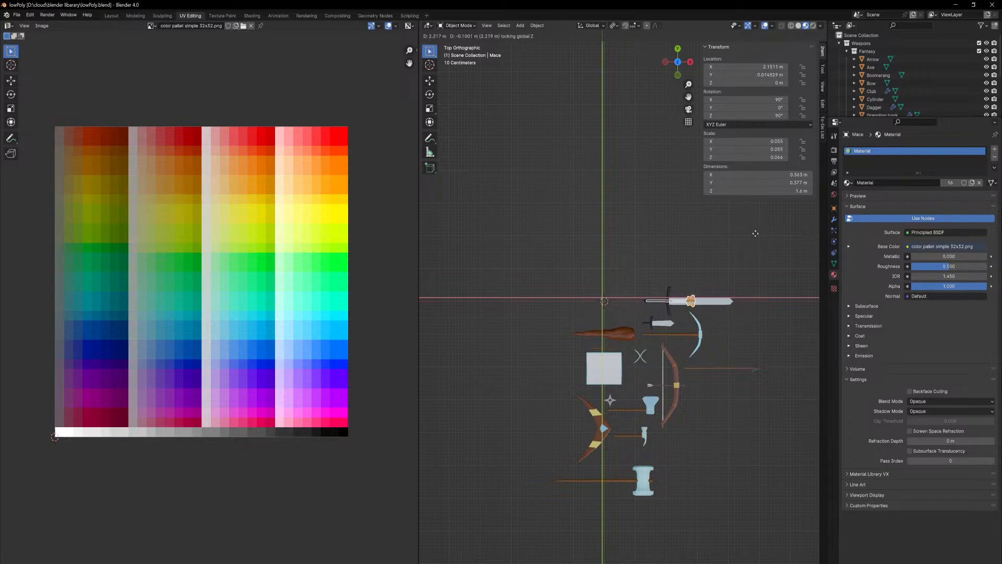
pyautogui.click(751, 258)
pyautogui.press('s')
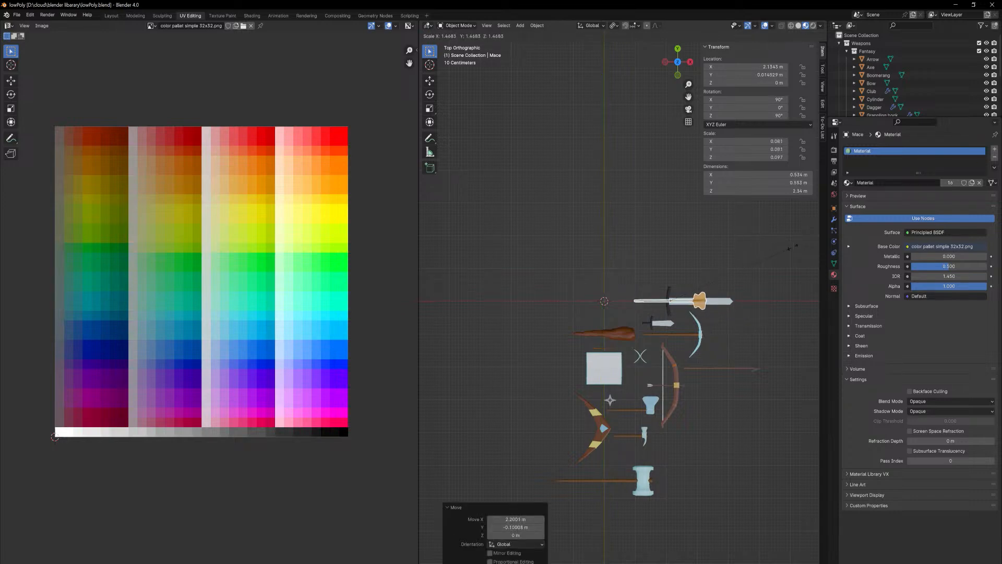
pyautogui.click(795, 245)
# - Move the enlarged mace along the ground plane to a free spot beside the sword's tip, above the spear
pyautogui.press('g')
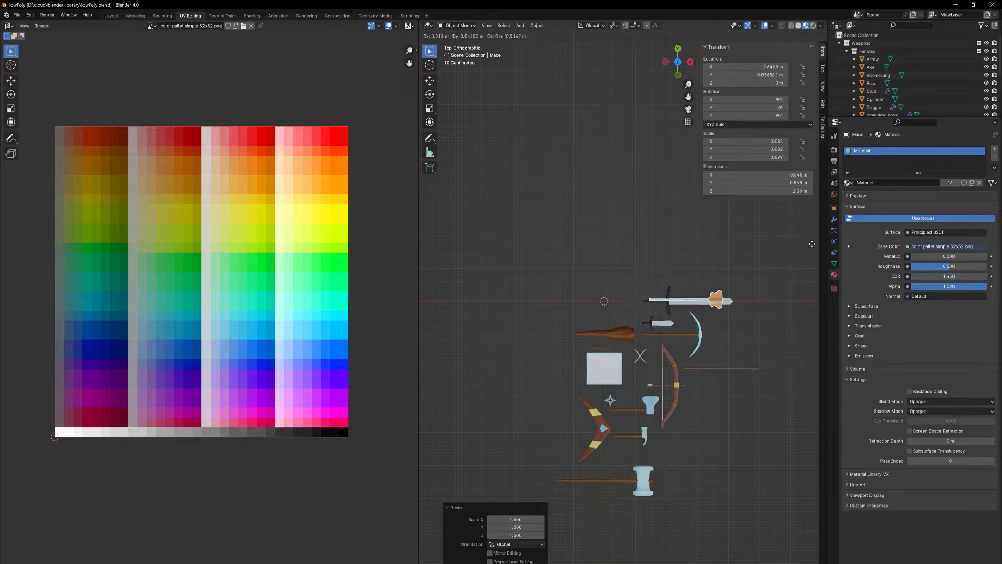
pyautogui.click(773, 249)
pyautogui.press('g')
pyautogui.hotkey('shift', 'z')
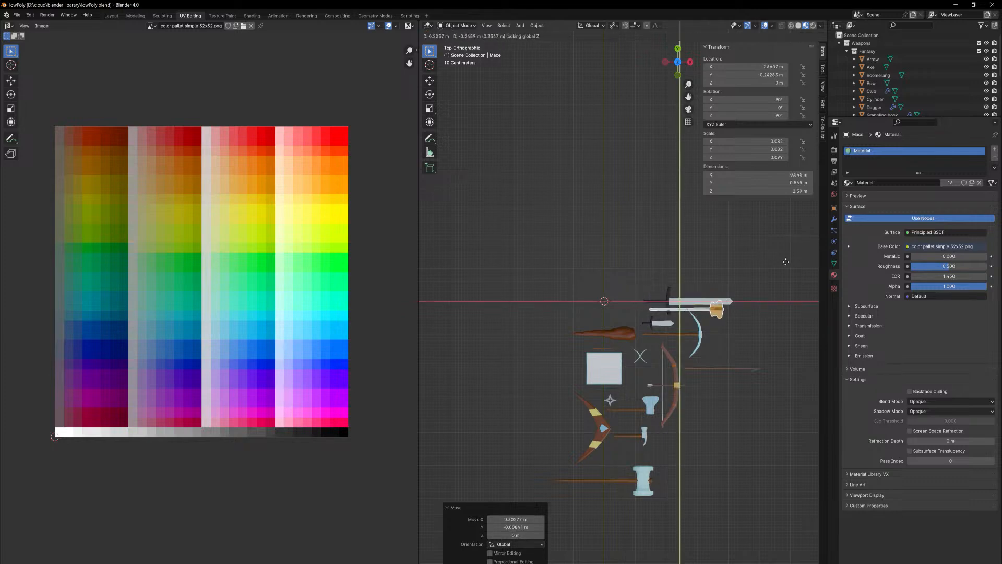
pyautogui.click(425, 271)
# - Scale the spear up by about 2.28 and move it about 0.22 m in X and 0.12 m in Y
pyautogui.keyDown('shift'); pyautogui.moveTo(759, 369); pyautogui.dragTo(662, 346, button='middle'); pyautogui.keyUp('shift')
pyautogui.click(659, 348)
pyautogui.press('s')
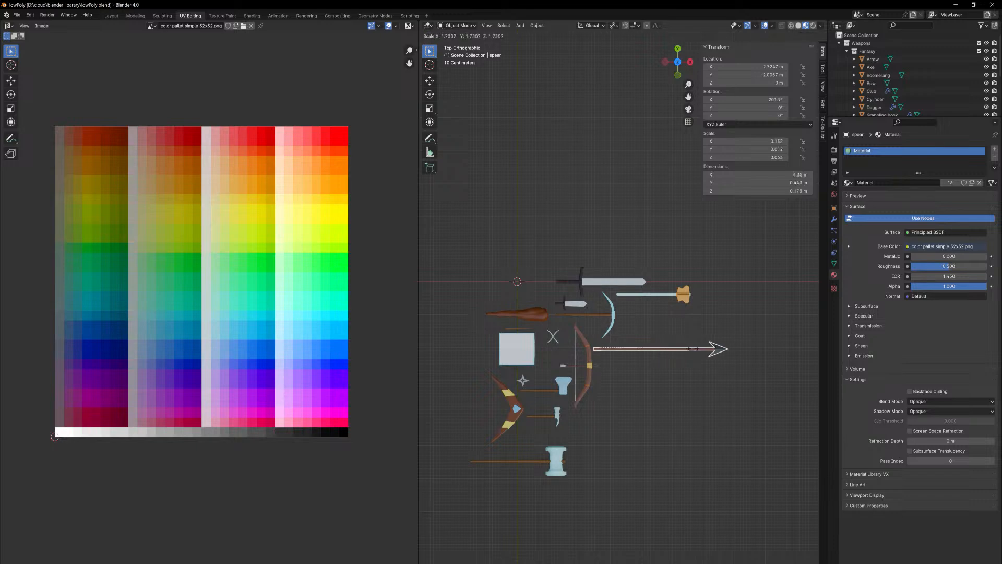
pyautogui.rightClick(722, 344)
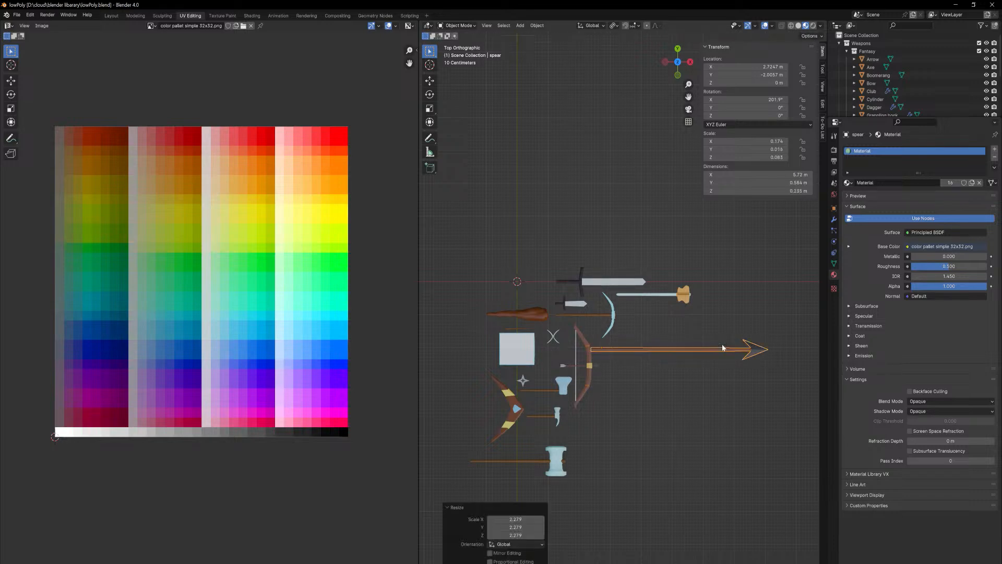
pyautogui.press('g')
pyautogui.click(729, 345)
pyautogui.moveTo(729, 346); pyautogui.dragTo(778, 343, button='middle')
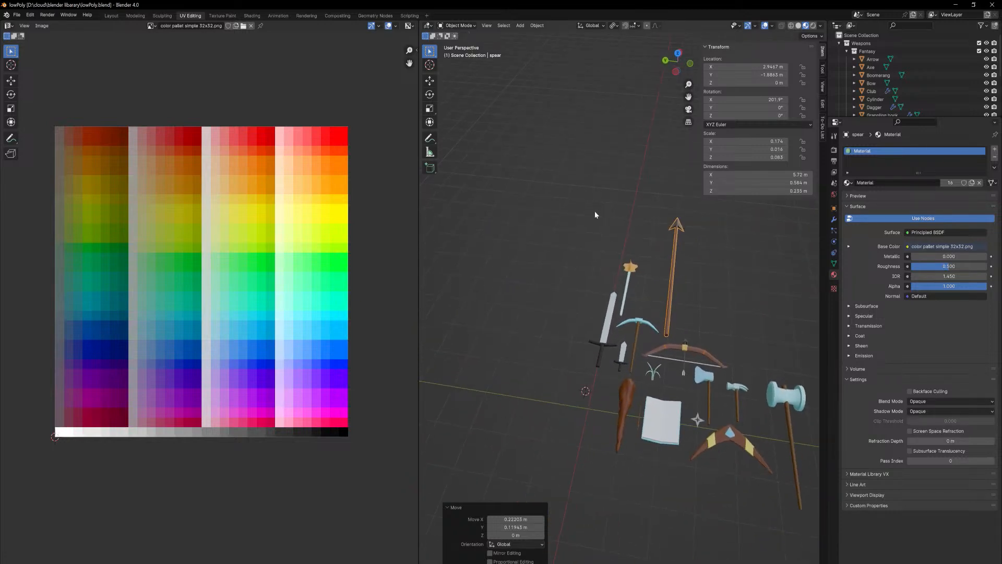
pyautogui.moveTo(681, 369)
pyautogui.mouseDown(button='middle')
pyautogui.moveTo(680, 343)
pyautogui.moveTo(664, 377)
pyautogui.moveTo(676, 352)
pyautogui.mouseUp(button='middle')
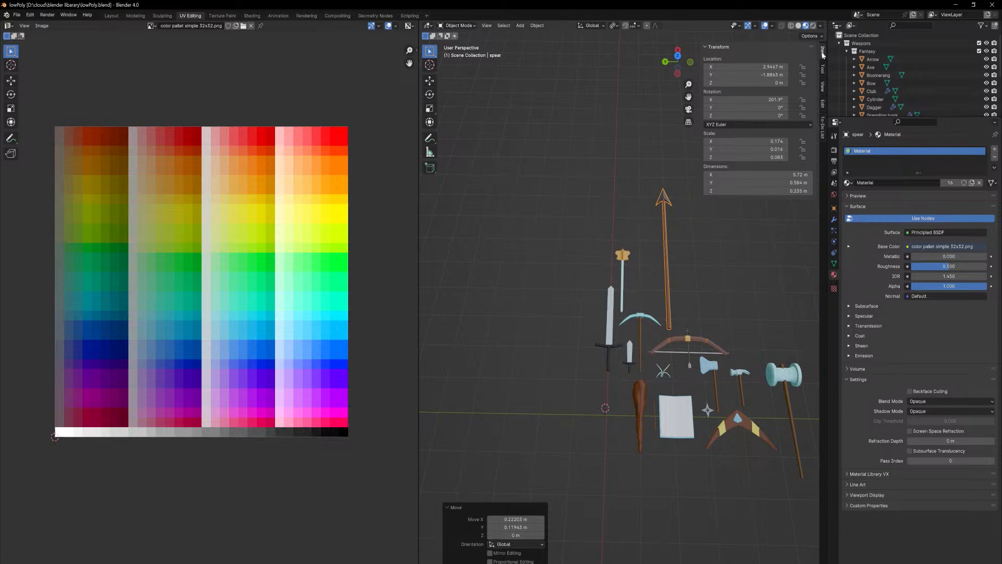
# - Set the mace task's status to Completed in the fantasy weapons to-do list
pyautogui.click(823, 132)
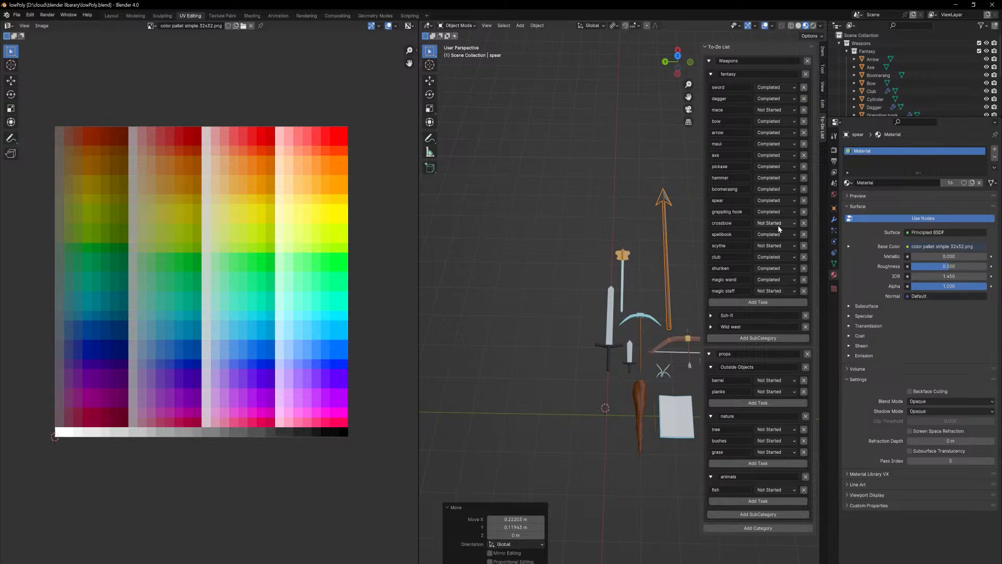
pyautogui.click(781, 110)
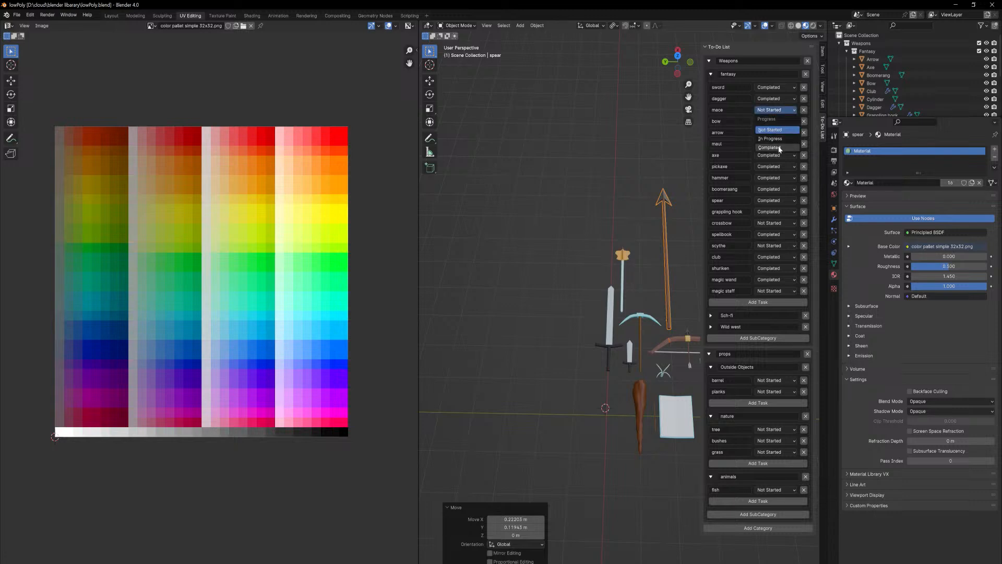
pyautogui.click(780, 148)
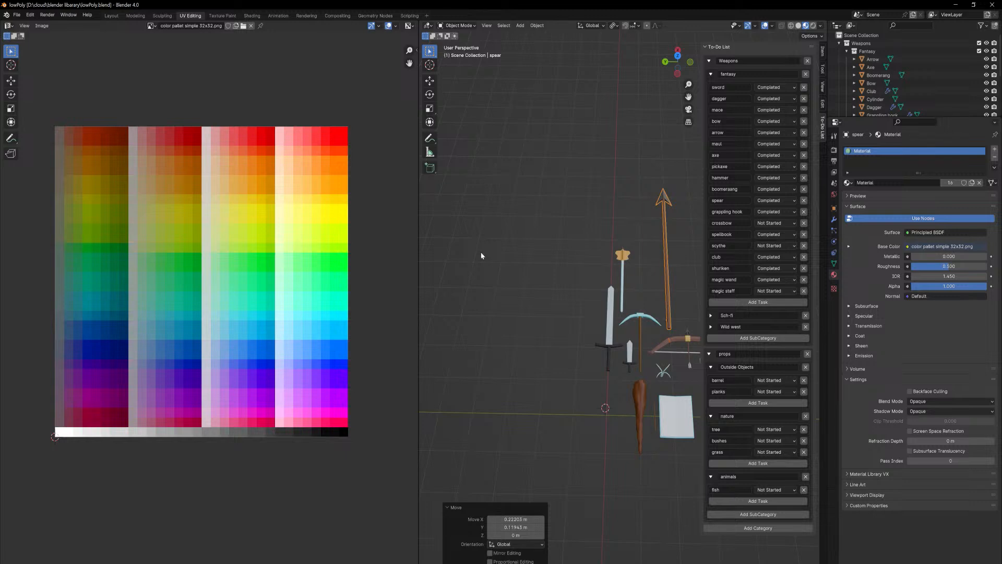
# - Add two loop cuts around the spear's shaft in Edit Mode and slide them towards the butt end with a factor of about -0.81
pyautogui.moveTo(556, 274); pyautogui.dragTo(520, 369, button='middle')
pyautogui.scroll(3, 570, 340)
pyautogui.scroll(-5, 553, 339)
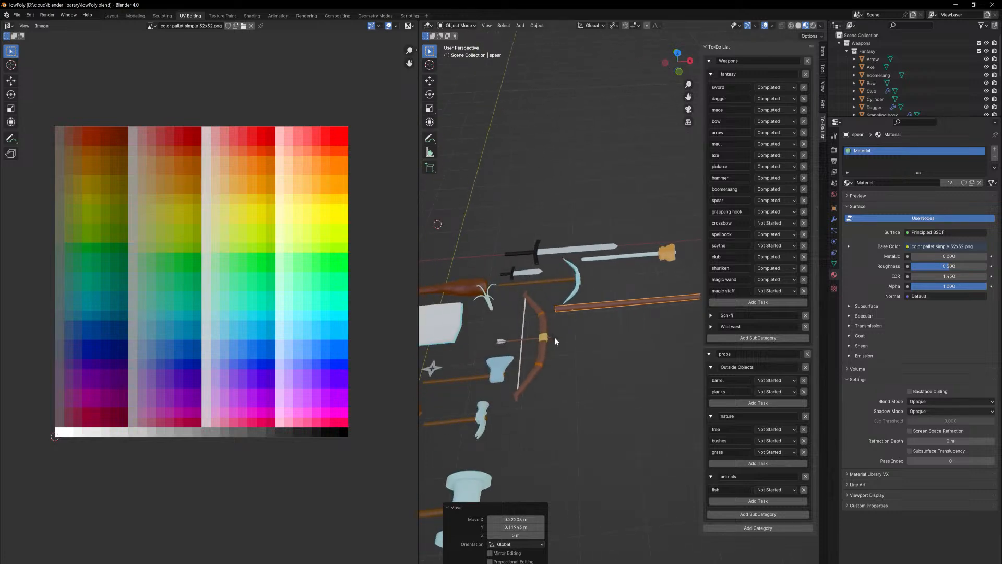
pyautogui.click(533, 342)
pyautogui.click(692, 294)
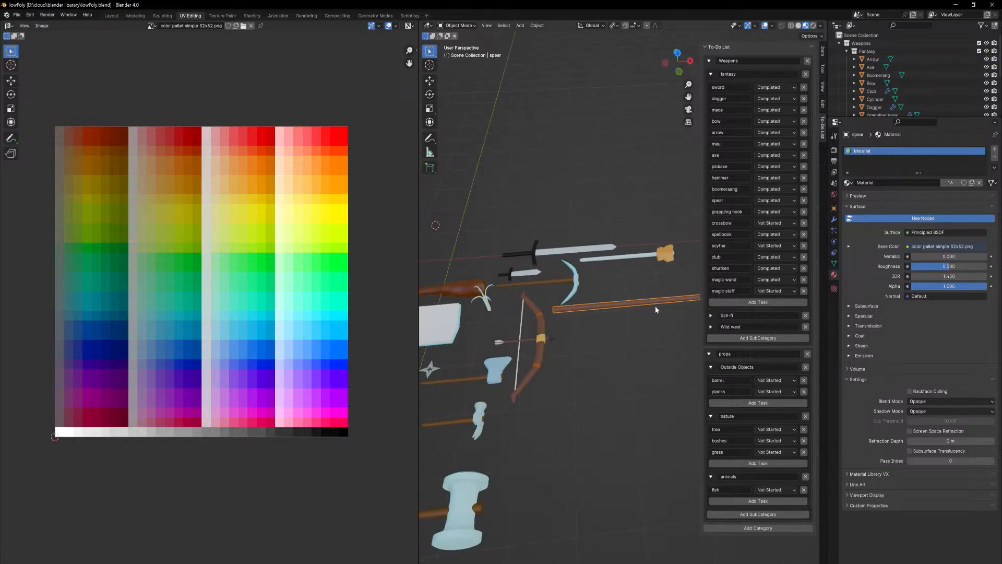
pyautogui.keyDown('shift'); pyautogui.moveTo(656, 305); pyautogui.dragTo(575, 352, button='middle'); pyautogui.keyUp('shift')
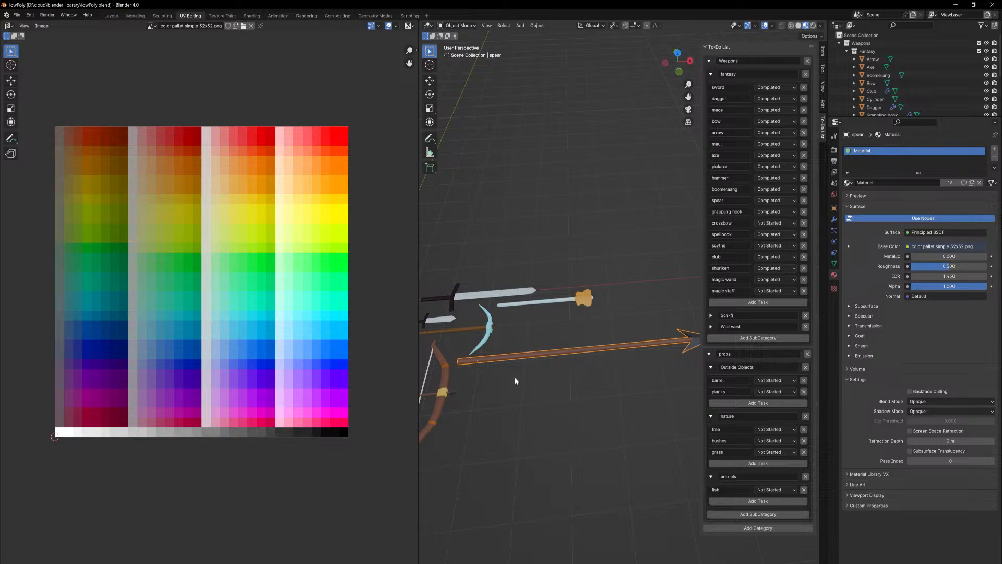
pyautogui.keyDown('shift'); pyautogui.moveTo(515, 377); pyautogui.dragTo(560, 366, button='middle'); pyautogui.keyUp('shift')
pyautogui.press('Tab')
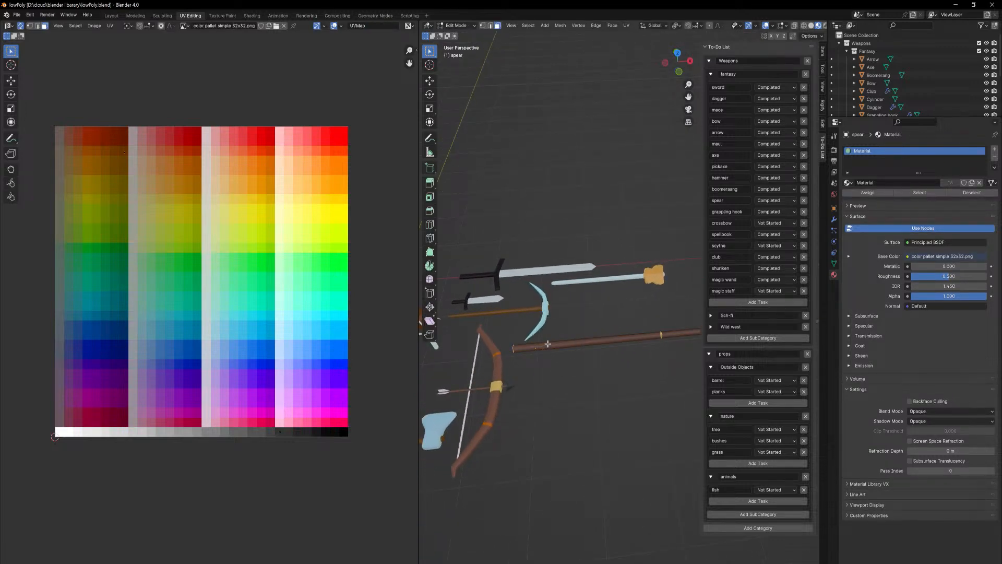
pyautogui.click(547, 343)
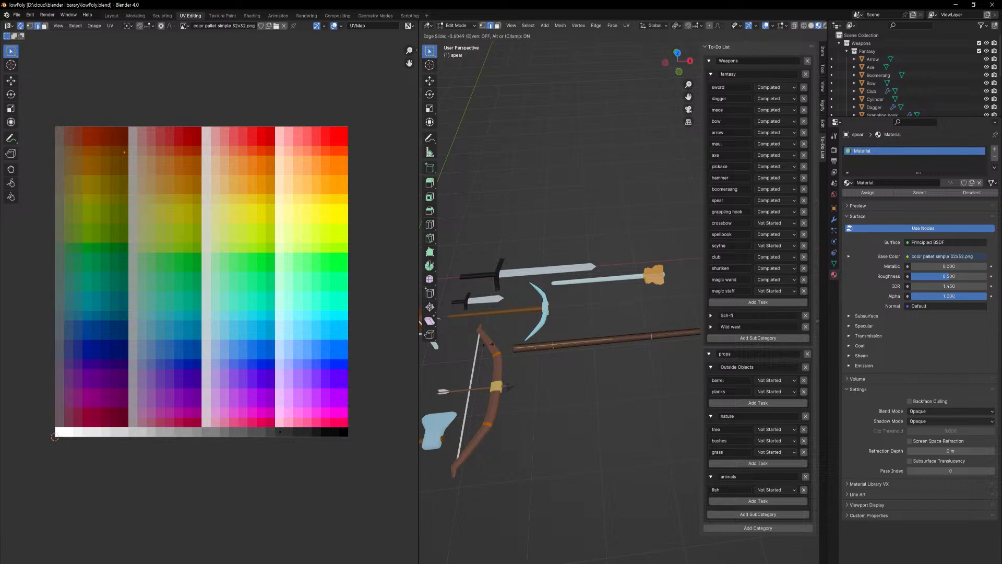
pyautogui.click(468, 349)
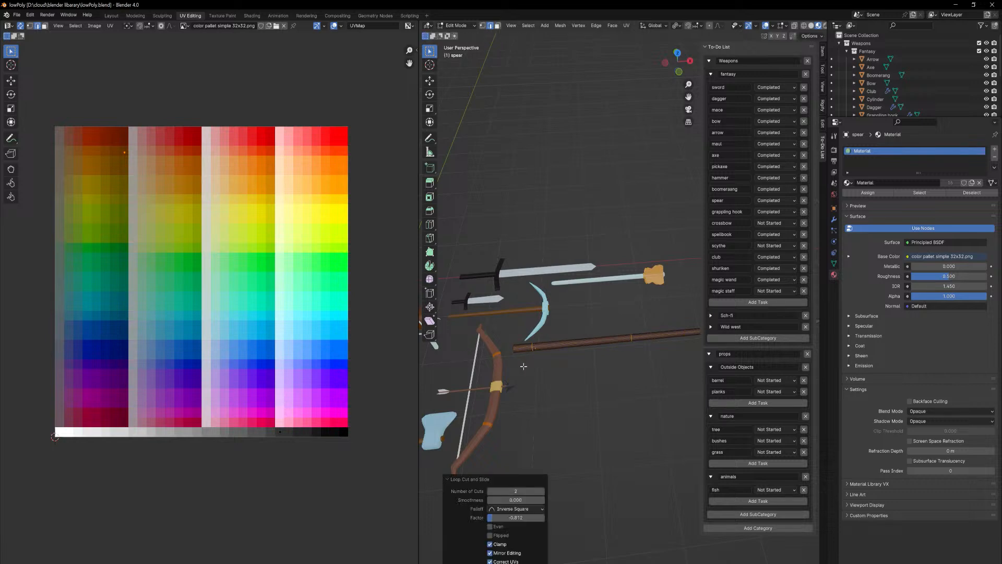
# - Select the ring of faces between the spear shaft's two new loop cuts and extrude it along its normals with a -0.25 m offset
pyautogui.scroll(4, 581, 316)
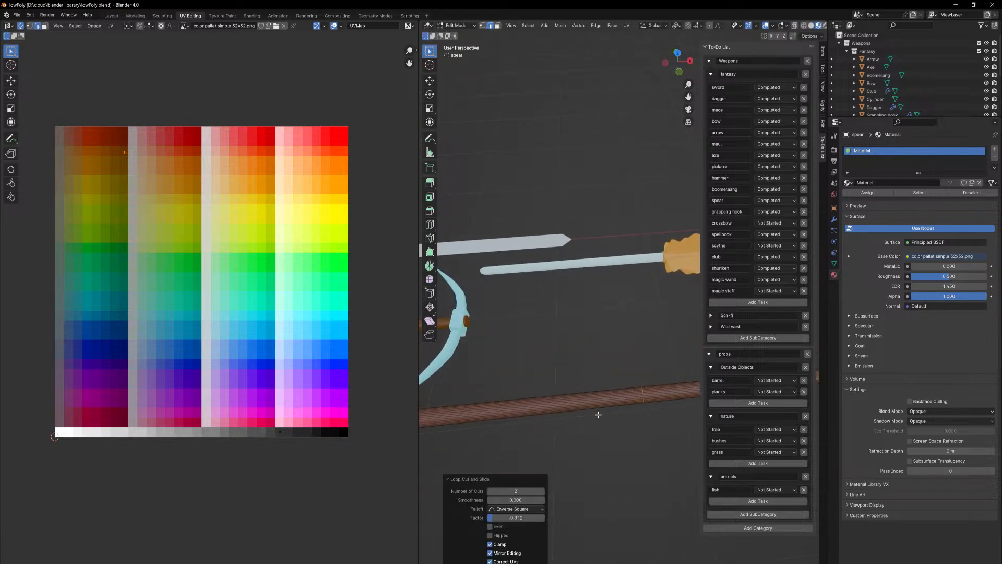
pyautogui.keyDown('shift'); pyautogui.moveTo(598, 414); pyautogui.dragTo(652, 337, button='middle'); pyautogui.keyUp('shift')
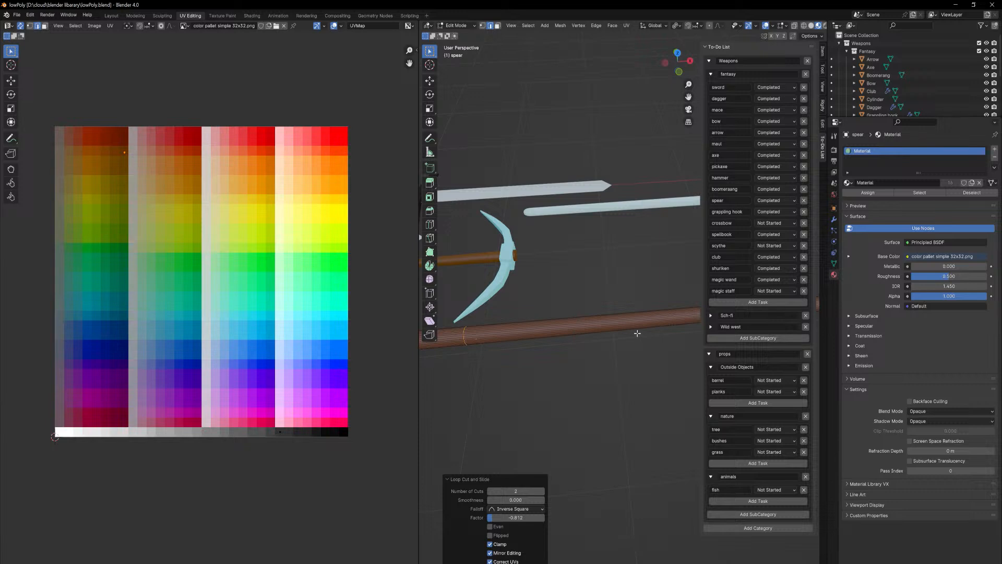
pyautogui.scroll(-2, 628, 340)
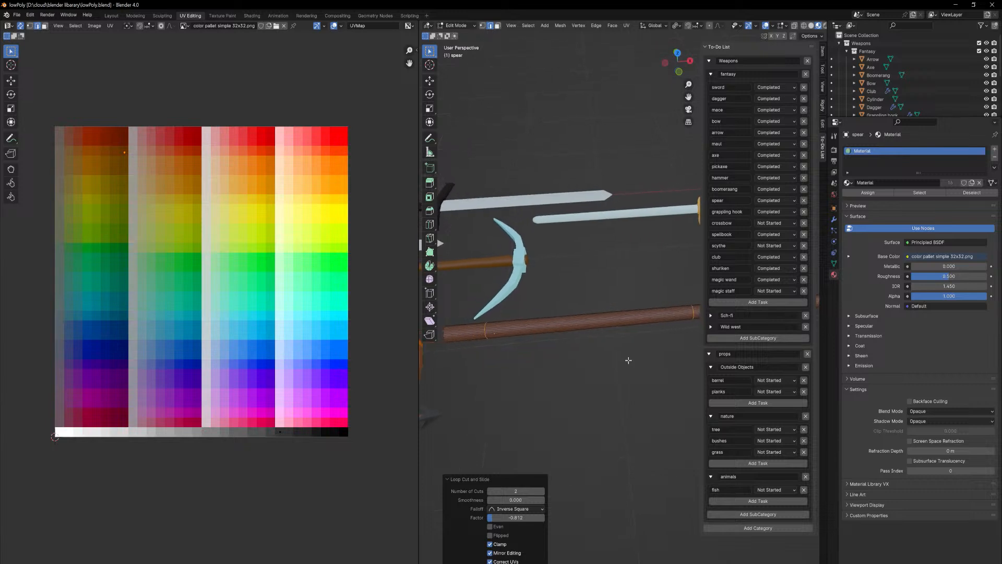
pyautogui.click(615, 315)
pyautogui.keyDown('ctrl'); pyautogui.keyDown('alt'); pyautogui.click(616, 313); pyautogui.keyUp('alt'); pyautogui.keyUp('ctrl')
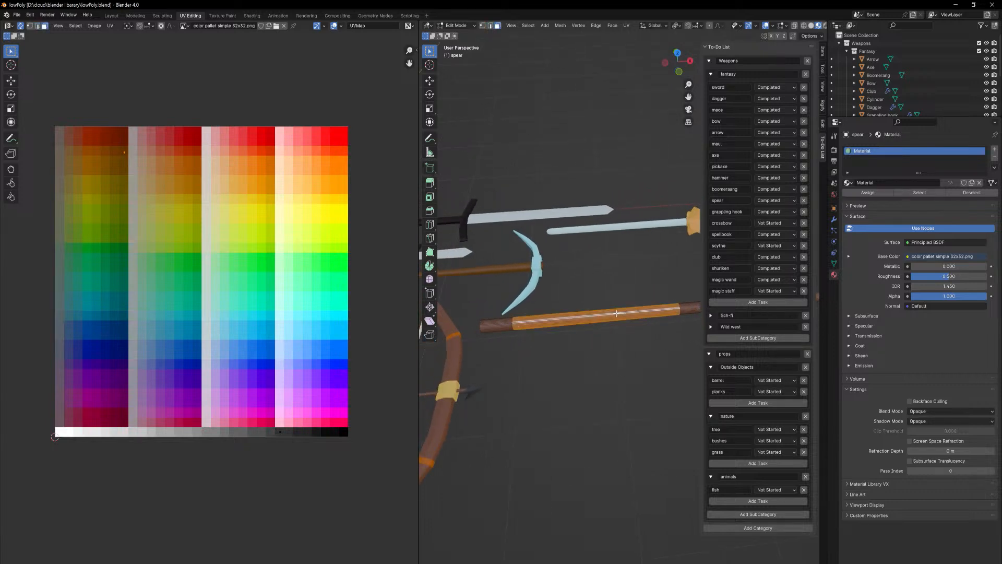
pyautogui.rightClick(633, 323)
pyautogui.click(633, 323)
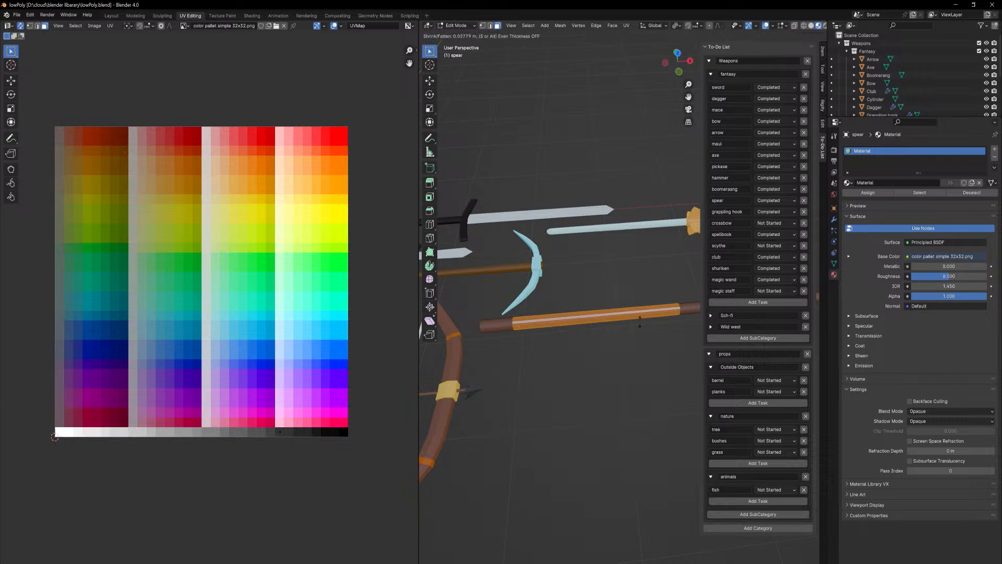
pyautogui.click(605, 335)
# - Add one loop cut near each end of the spear's raised grip section, with slide factors of about -0.98 and 0.97
pyautogui.moveTo(639, 342); pyautogui.dragTo(626, 311, button='middle')
pyautogui.hotkey('ctrl', 'r')
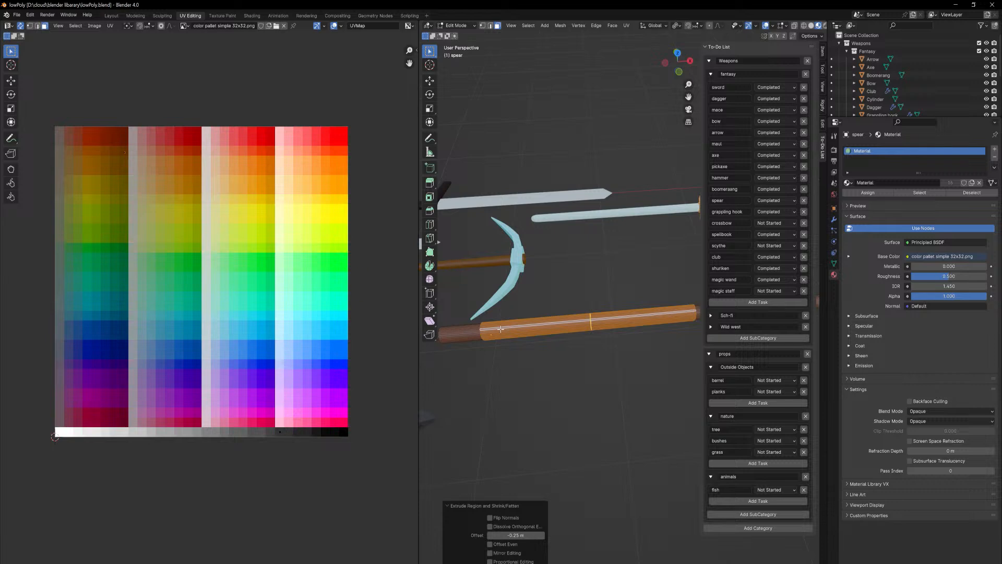
pyautogui.click(501, 329)
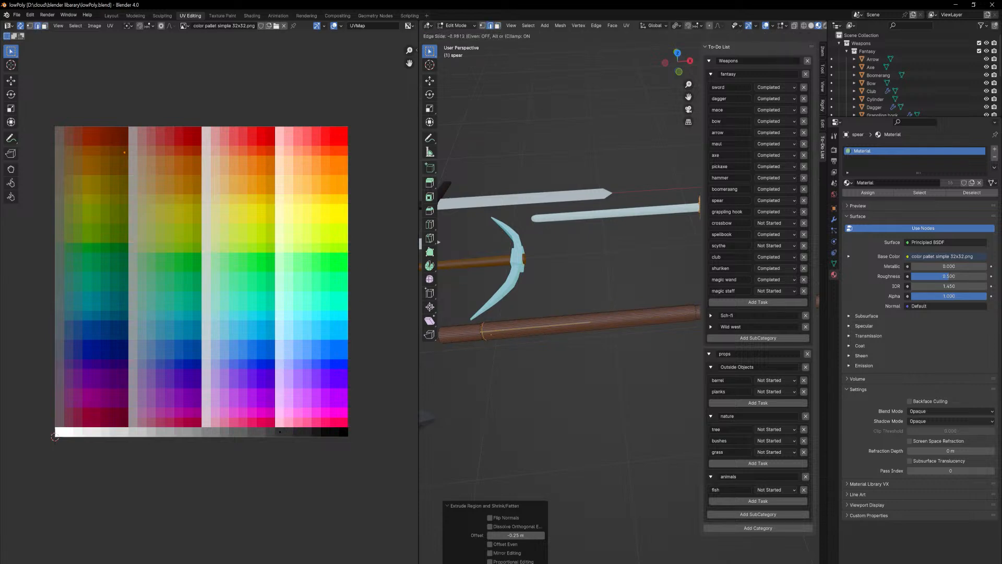
pyautogui.click(803, 345)
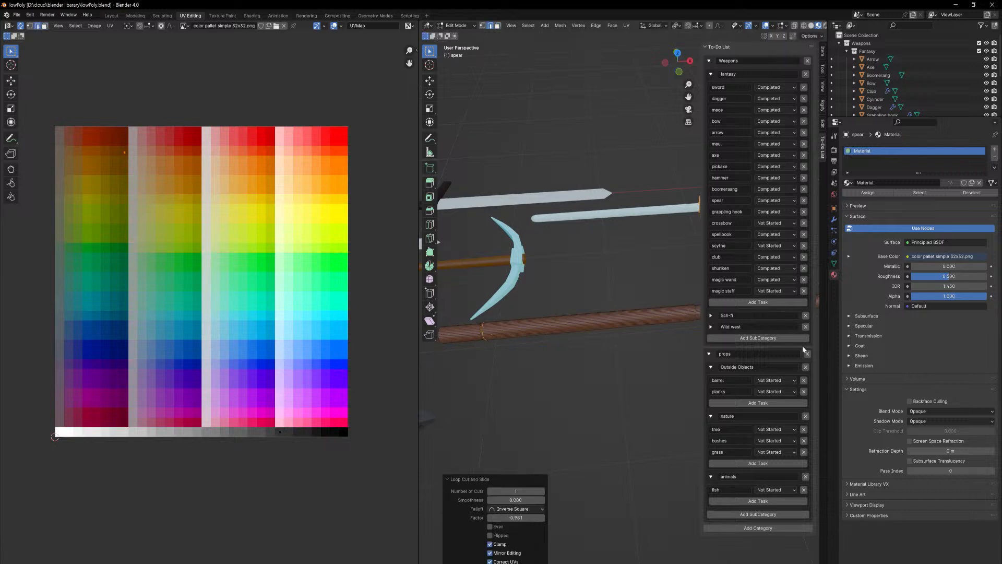
pyautogui.click(681, 314)
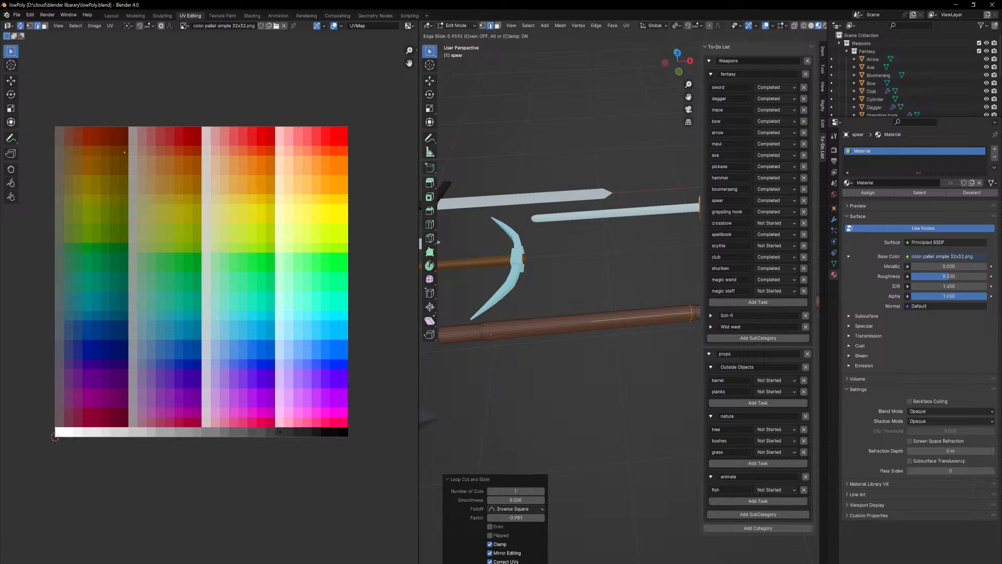
pyautogui.click(743, 324)
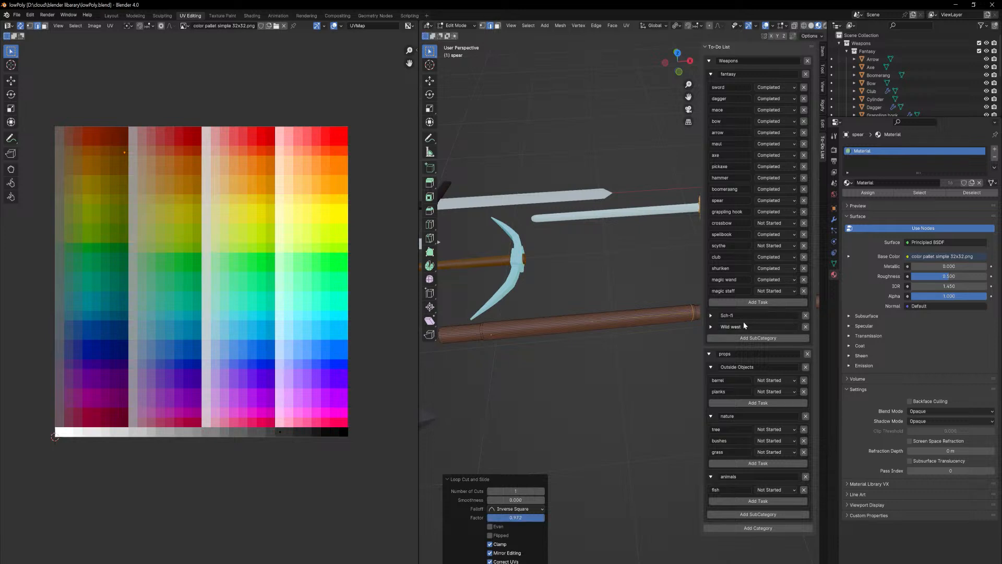
# - Select the narrow face rings at both ends of the spear's grip and extrude them along their normals with a -0.174 m offset
pyautogui.keyDown('alt'); pyautogui.click(694, 315); pyautogui.keyUp('alt')
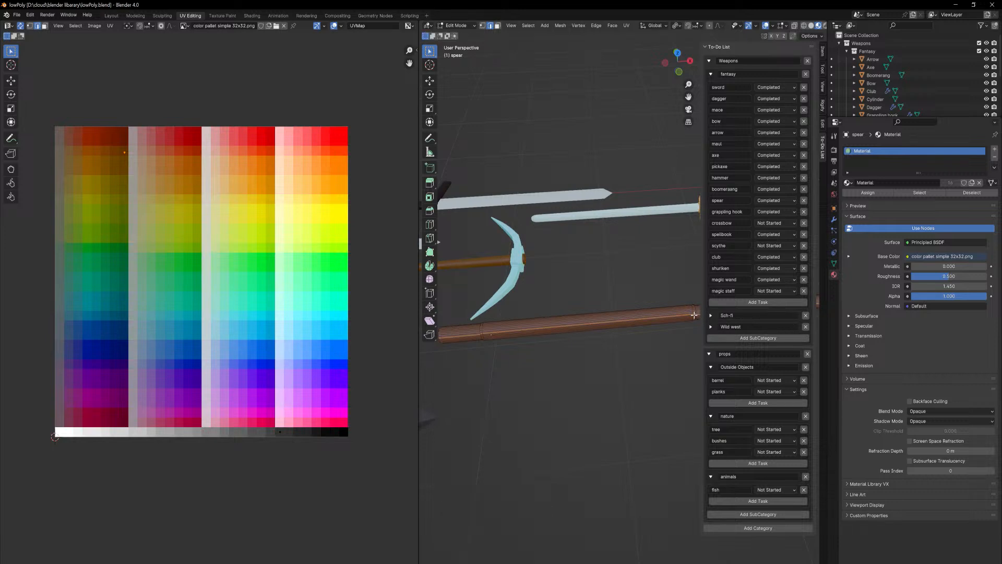
pyautogui.press('3')
pyautogui.keyDown('alt'); pyautogui.click(695, 312); pyautogui.keyUp('alt')
pyautogui.keyDown('alt'); pyautogui.keyDown('shift'); pyautogui.click(481, 331); pyautogui.keyUp('shift'); pyautogui.keyUp('alt')
pyautogui.hotkey('ctrl', 'f')
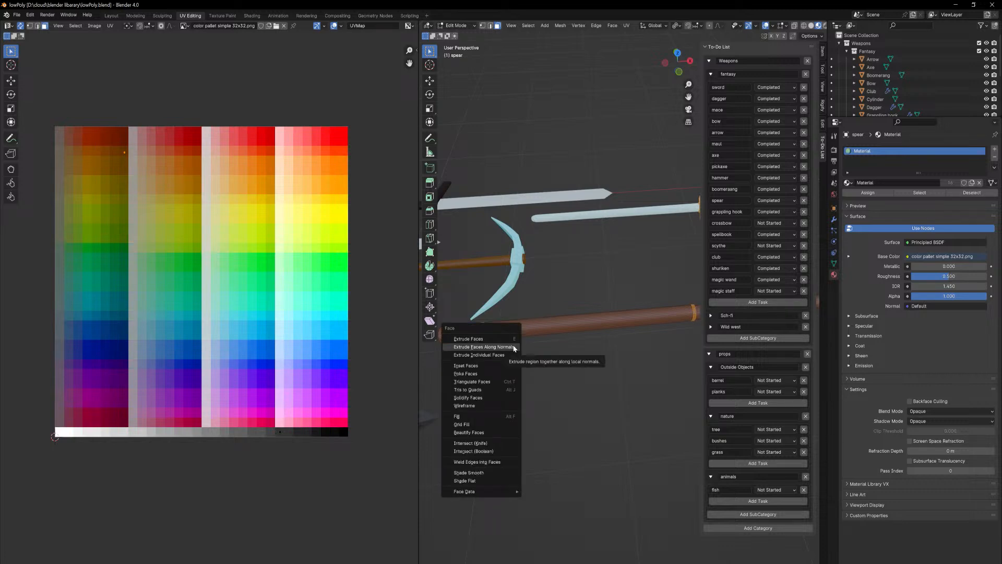
pyautogui.click(514, 347)
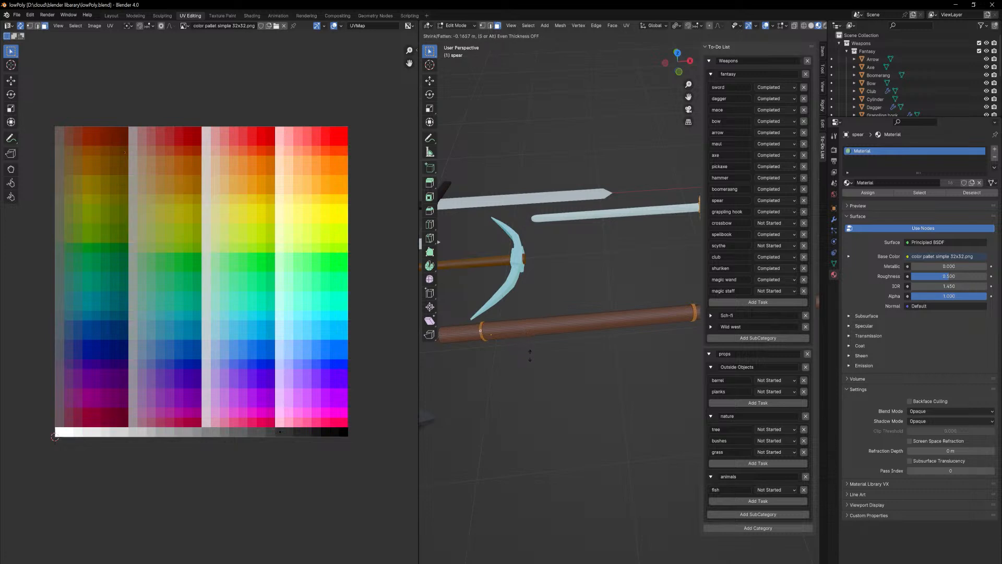
pyautogui.click(530, 359)
pyautogui.moveTo(555, 351); pyautogui.dragTo(616, 328, button='middle')
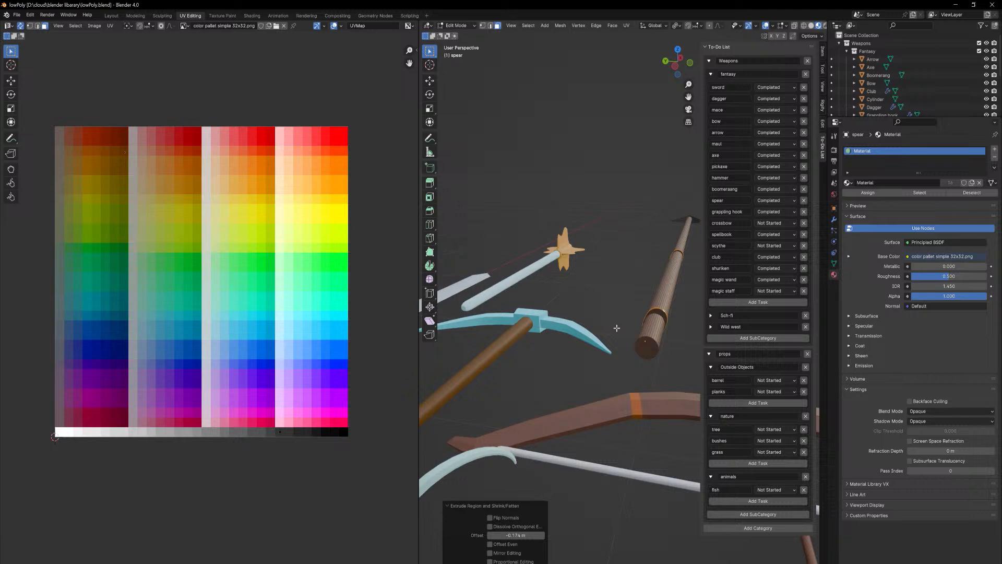
# - Undo the end ring extrusion, the two loop cuts and the grip section's extrusion on the spear
pyautogui.keyDown('alt'); pyautogui.click(644, 324); pyautogui.keyUp('alt')
pyautogui.press('2')
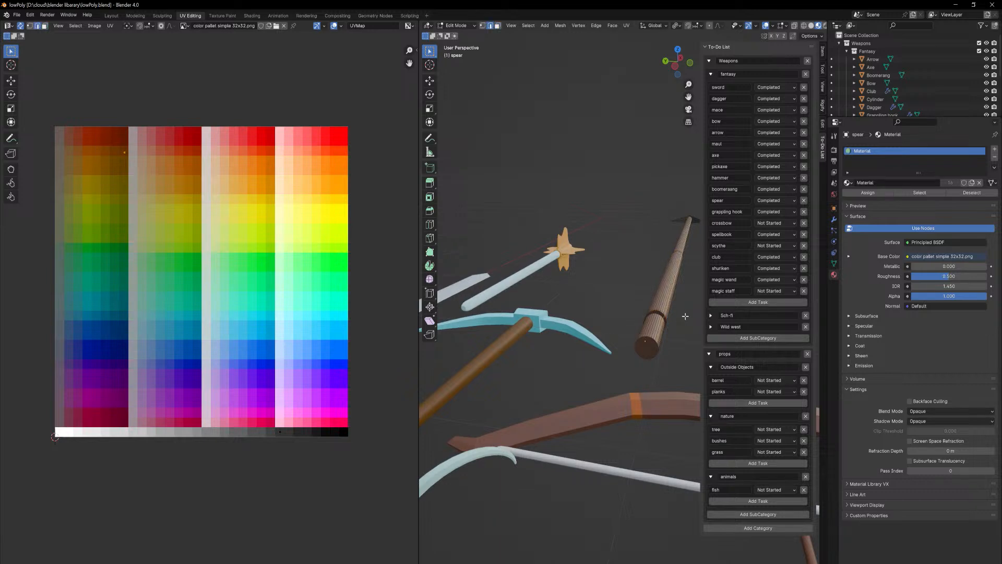
pyautogui.hotkey('ctrl', 'z')
pyautogui.hotkey('ctrl', 'z')
pyautogui.hotkey('ctrl', 'z')
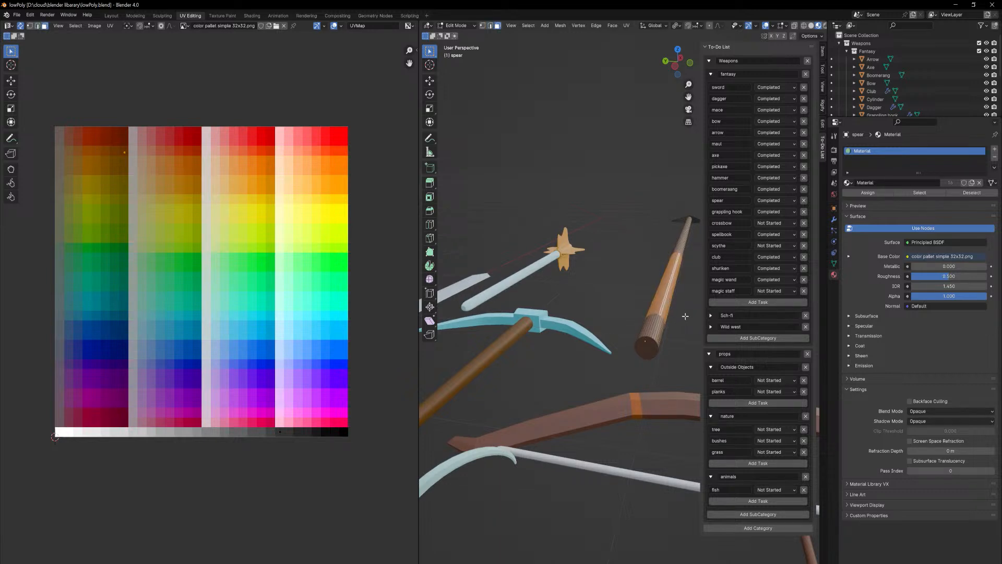
pyautogui.moveTo(685, 316); pyautogui.dragTo(619, 328, button='middle')
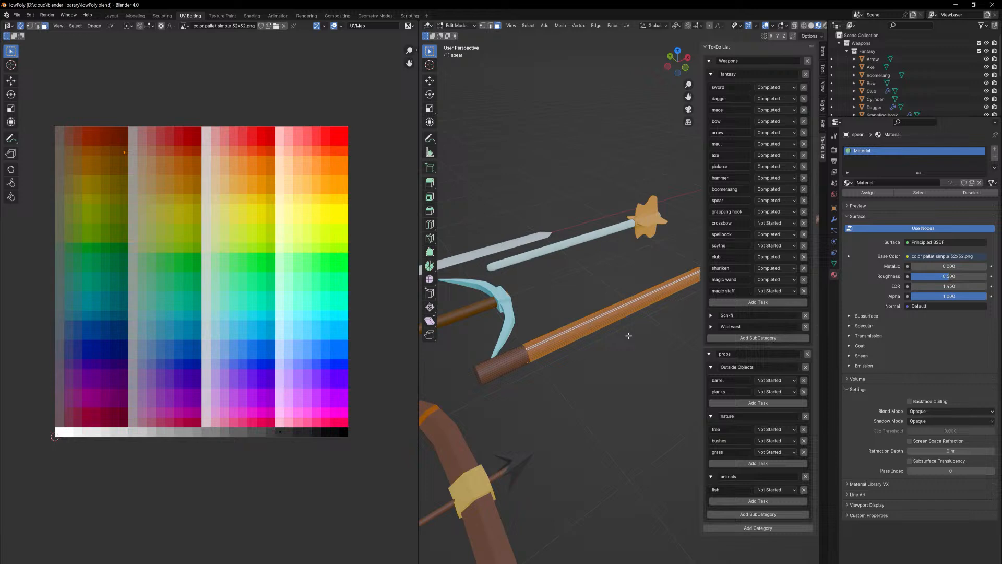
# - Apply the spear's scale in Object Mode and return to Edit Mode
pyautogui.press('Tab')
pyautogui.hotkey('ctrl', 'a')
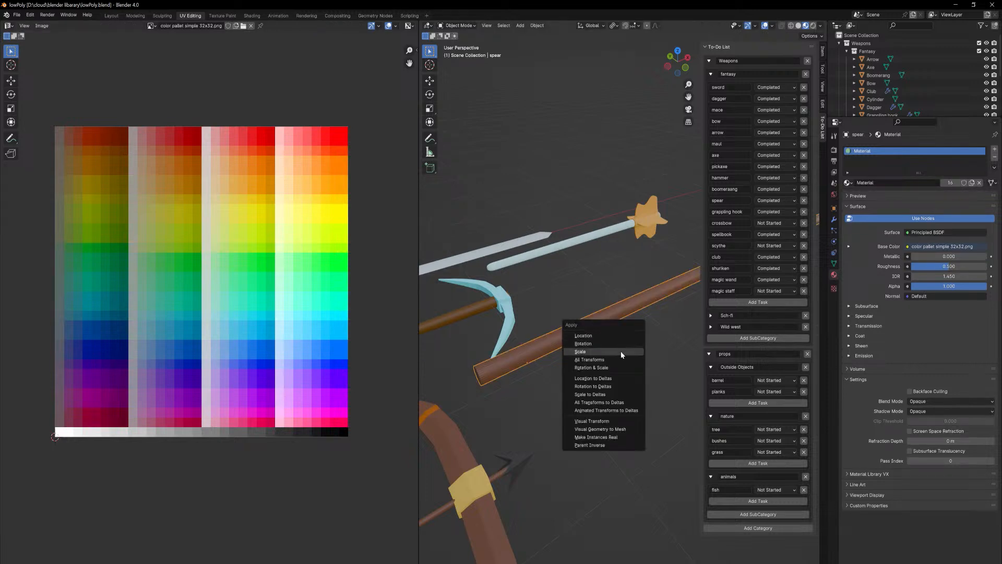
pyautogui.click(621, 351)
pyautogui.press('Tab')
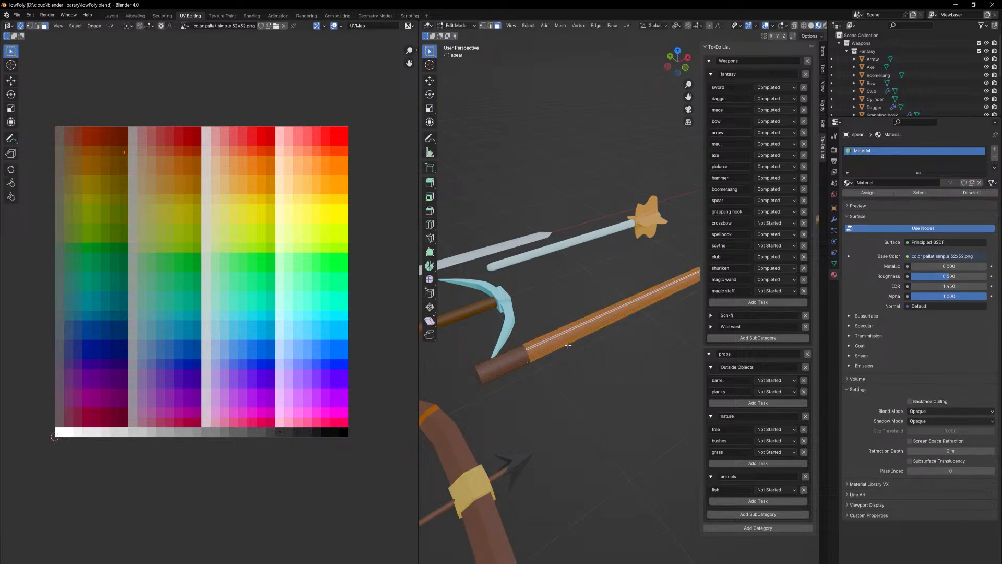
# - Try extruding the selected grip faces of the spear along their normals with an offset of about -0.017 m
pyautogui.hotkey('ctrl', 'f')
pyautogui.click(630, 346)
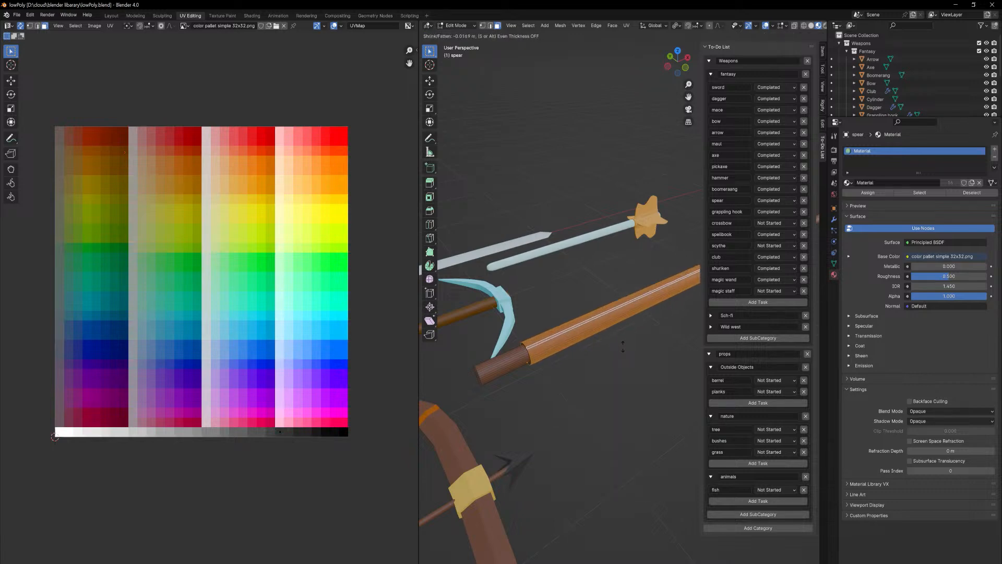
pyautogui.click(622, 346)
pyautogui.moveTo(623, 346); pyautogui.dragTo(662, 265, button='middle')
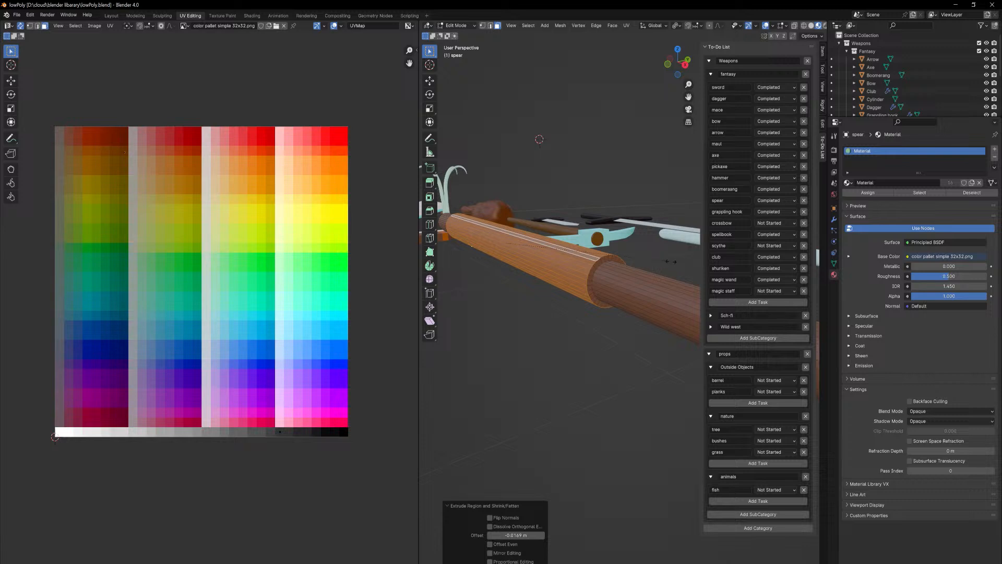
pyautogui.press('s')
pyautogui.click(665, 263)
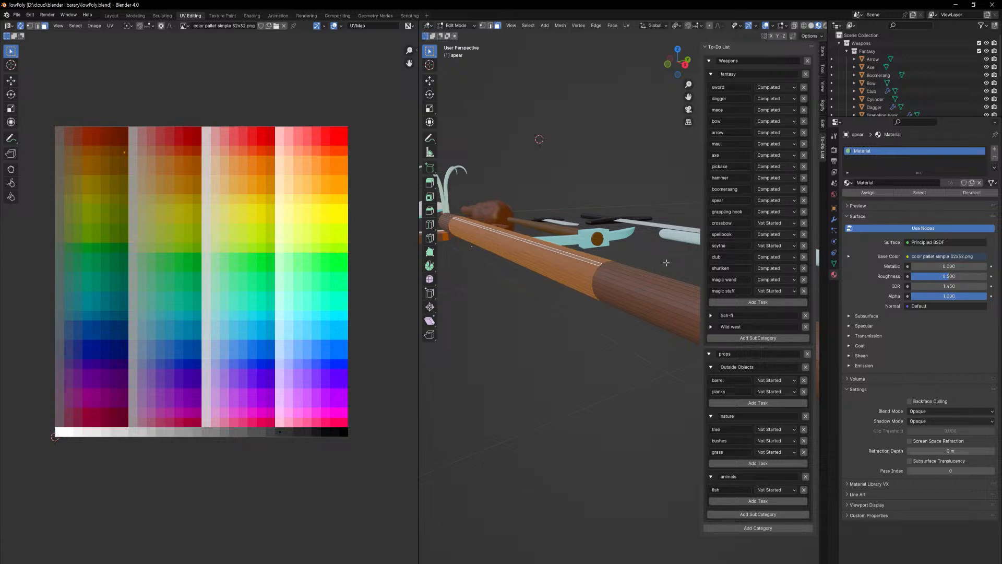
# - Extrude the selected grip faces of the spear along their normals with a -0.005 m offset
pyautogui.rightClick(664, 263)
pyautogui.click(663, 264)
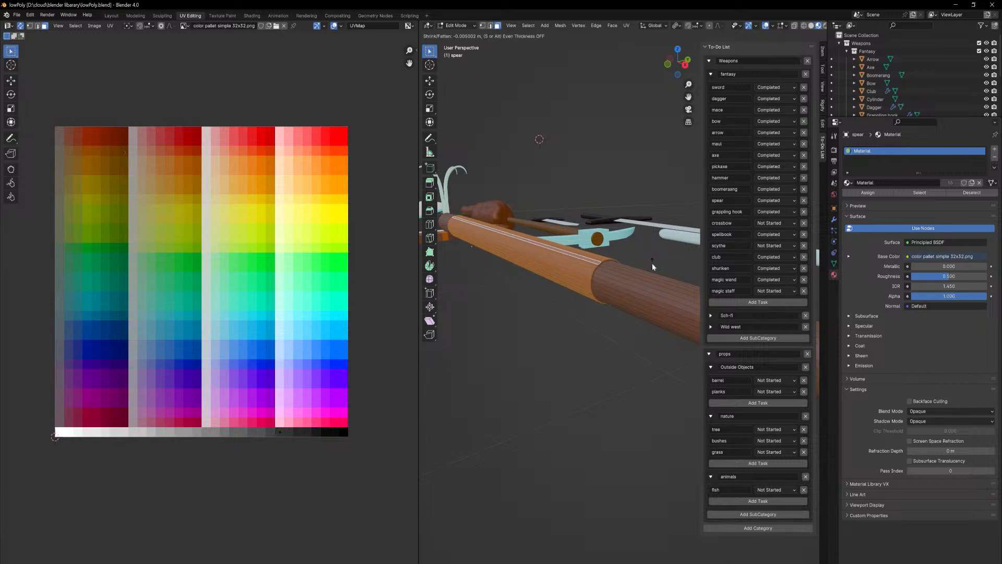
pyautogui.click(653, 263)
pyautogui.moveTo(652, 263); pyautogui.dragTo(603, 278, button='middle')
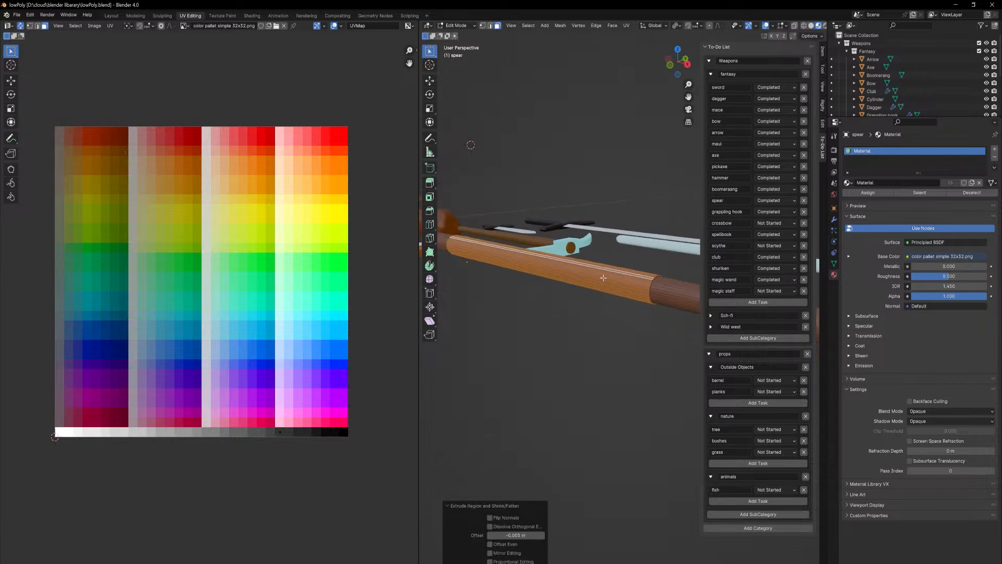
# - Cut one loop close to each end of the spear's raised grip, with slide factors of about 0.96 and -0.97
pyautogui.hotkey('ctrl', 'r')
pyautogui.click(605, 275)
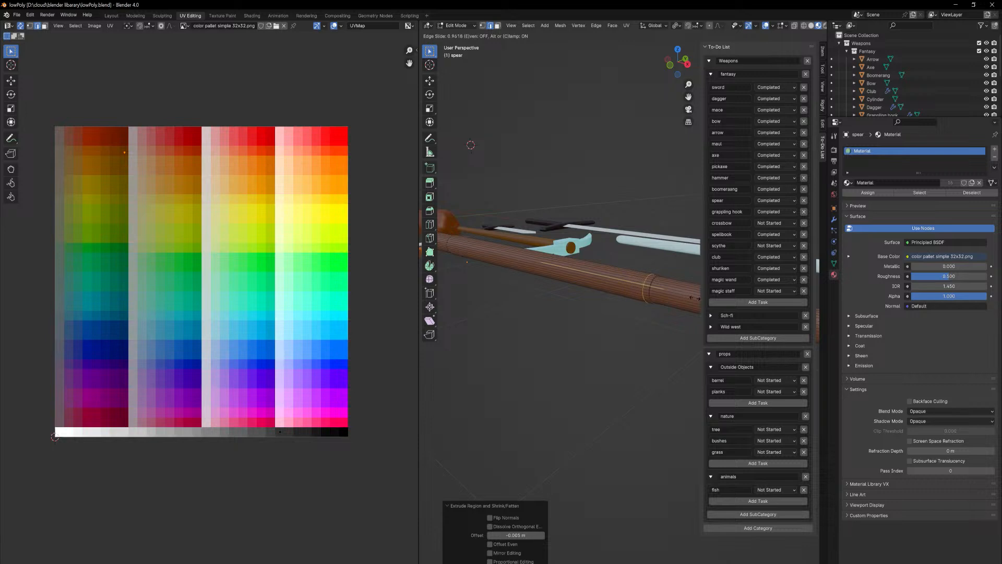
pyautogui.click(695, 298)
pyautogui.hotkey('ctrl', 'r')
pyautogui.click(494, 249)
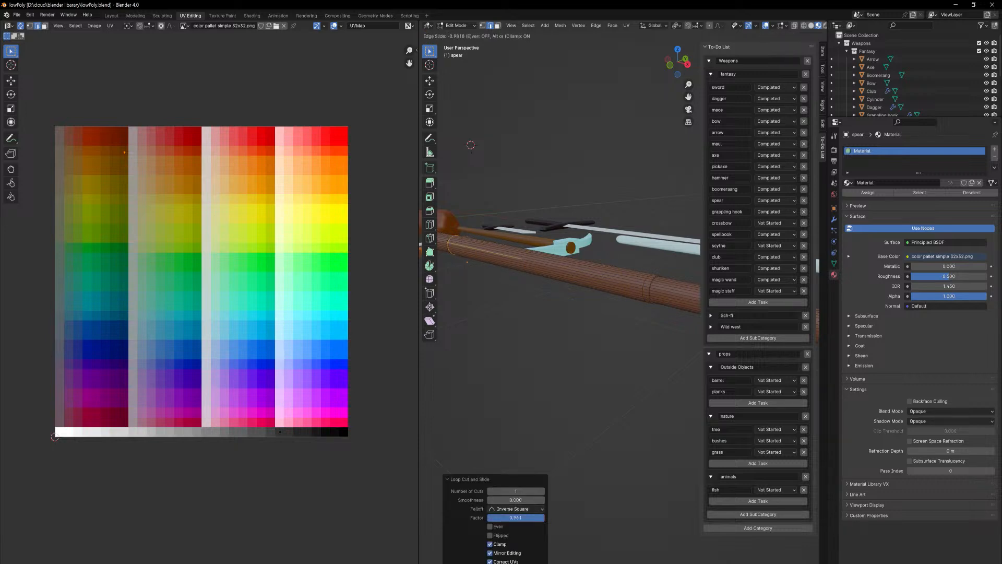
pyautogui.click(805, 225)
pyautogui.moveTo(645, 312); pyautogui.dragTo(681, 301, button='middle')
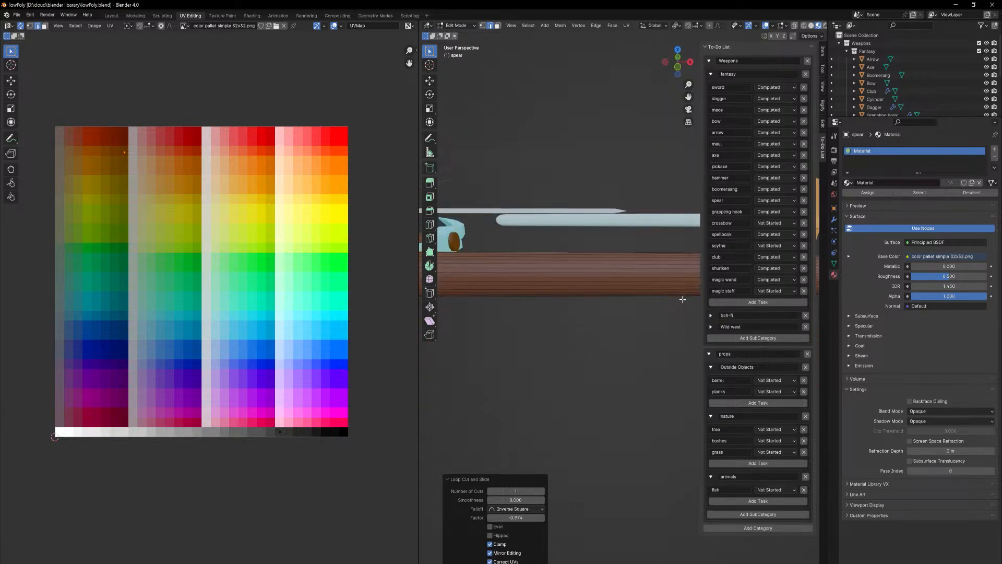
# - Edge-slide the newest loop cut at the end of the spear's grip slightly along the shaft, working in top view
pyautogui.press('KP_7')
pyautogui.scroll(-3, 684, 334)
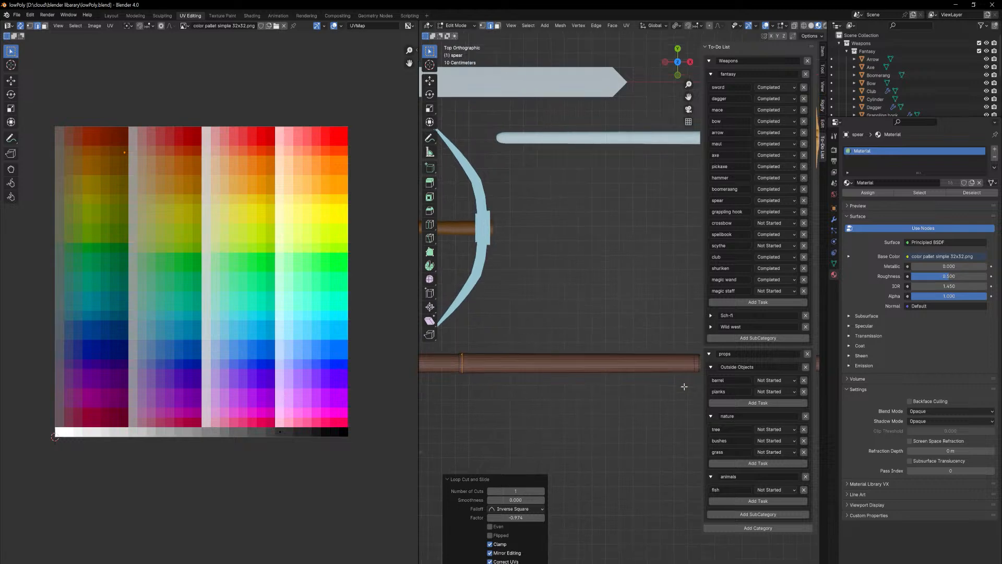
pyautogui.press('g')
pyautogui.press('g')
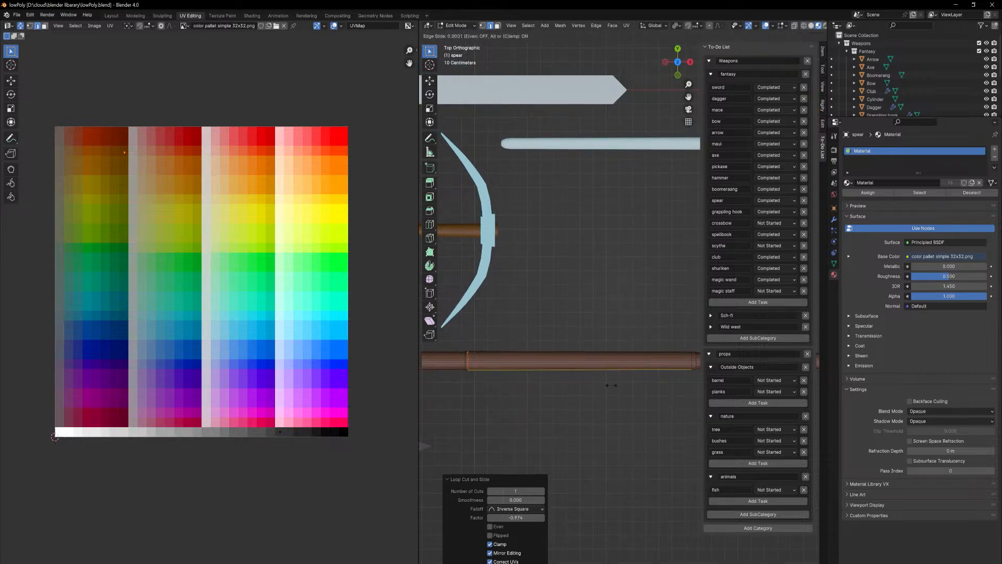
pyautogui.click(612, 385)
# - Try extruding the narrow face ring at one end of the spear's grip along its normals with an offset of about -0.008 m
pyautogui.keyDown('alt'); pyautogui.click(694, 361); pyautogui.keyUp('alt')
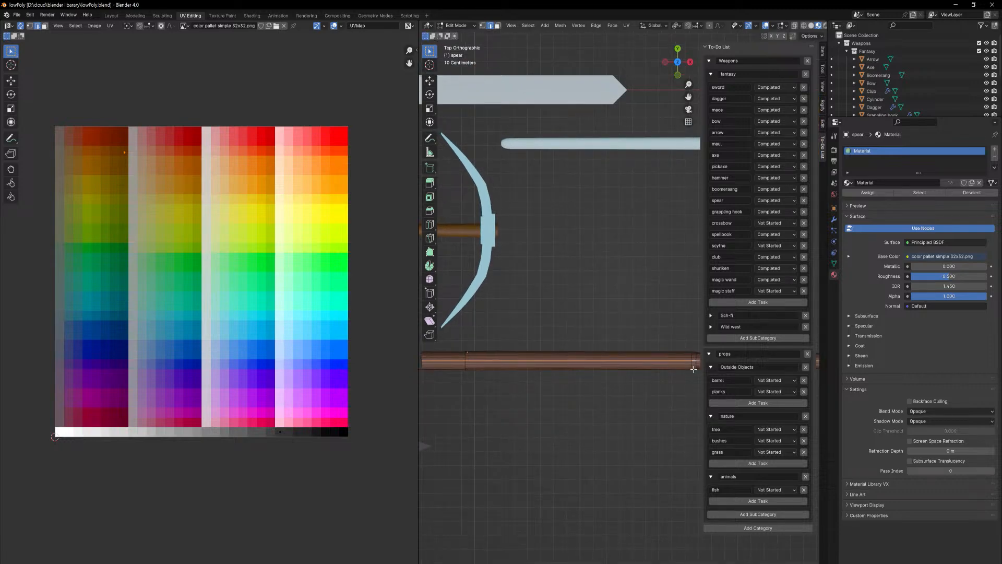
pyautogui.press('3')
pyautogui.keyDown('alt'); pyautogui.click(693, 359); pyautogui.keyUp('alt')
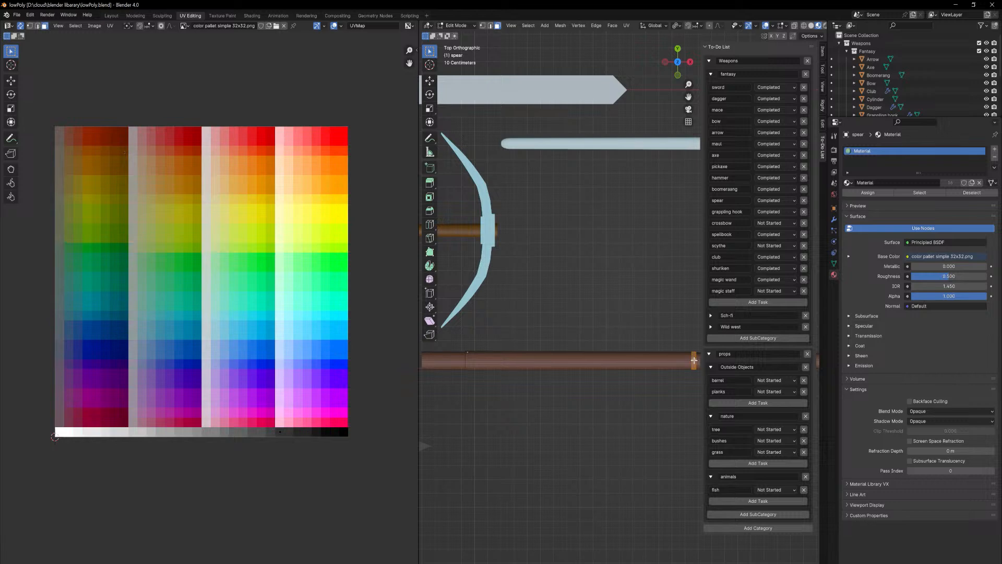
pyautogui.keyDown('alt'); pyautogui.click(466, 361); pyautogui.keyUp('alt')
pyautogui.moveTo(503, 396); pyautogui.dragTo(545, 369, button='middle')
pyautogui.rightClick(545, 369)
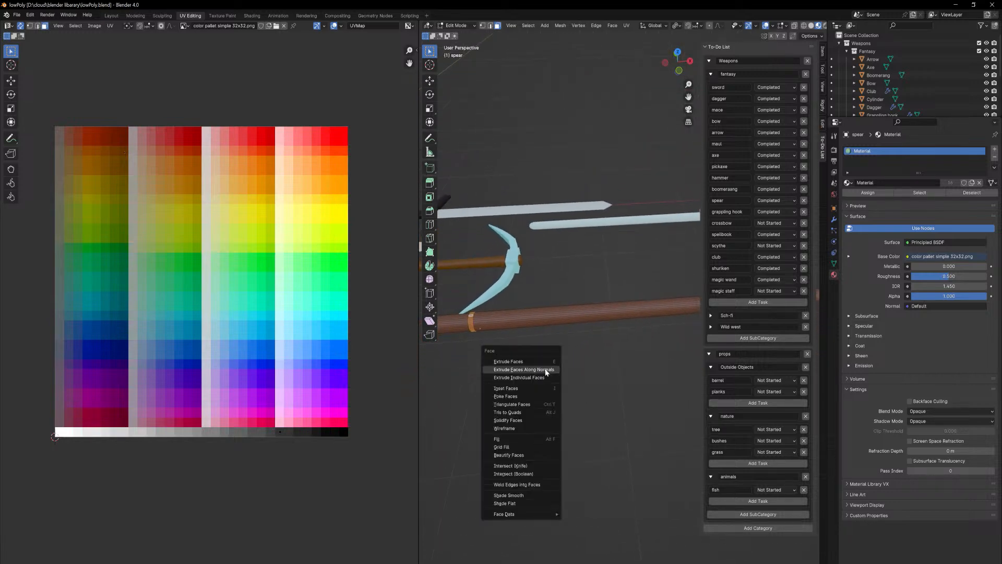
pyautogui.click(545, 369)
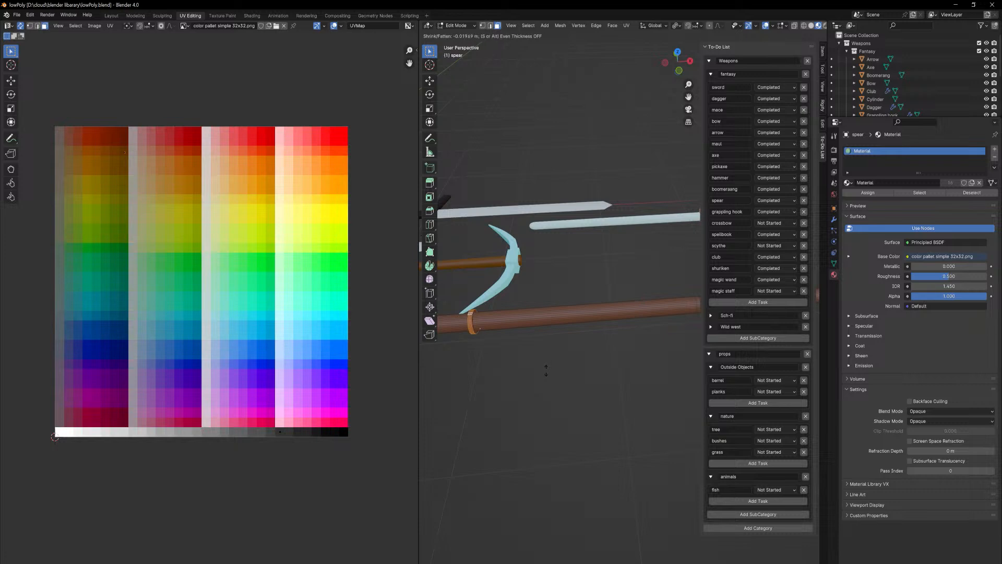
pyautogui.click(545, 369)
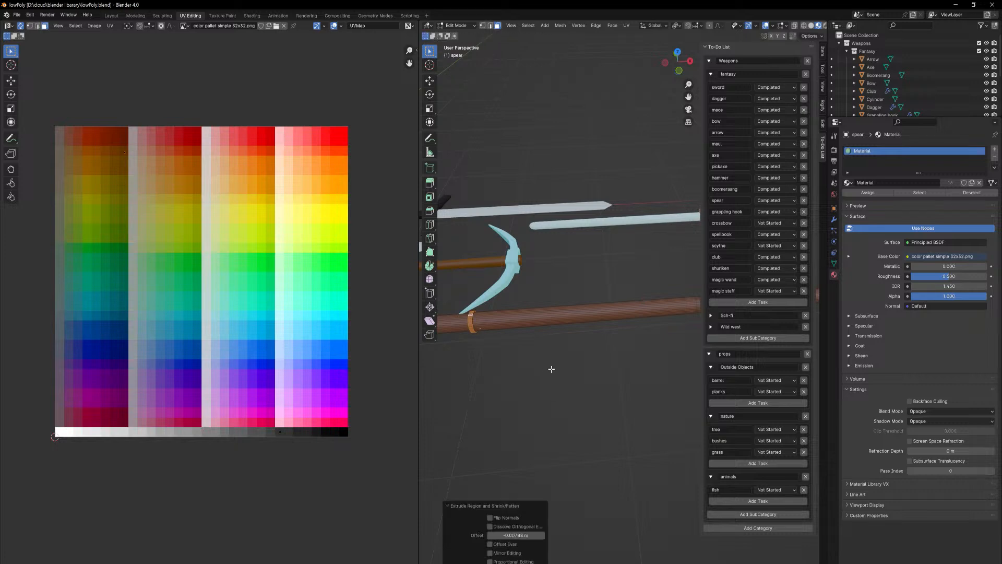
pyautogui.moveTo(546, 370); pyautogui.dragTo(559, 350, button='middle')
pyautogui.hotkey('ctrl', 'z')
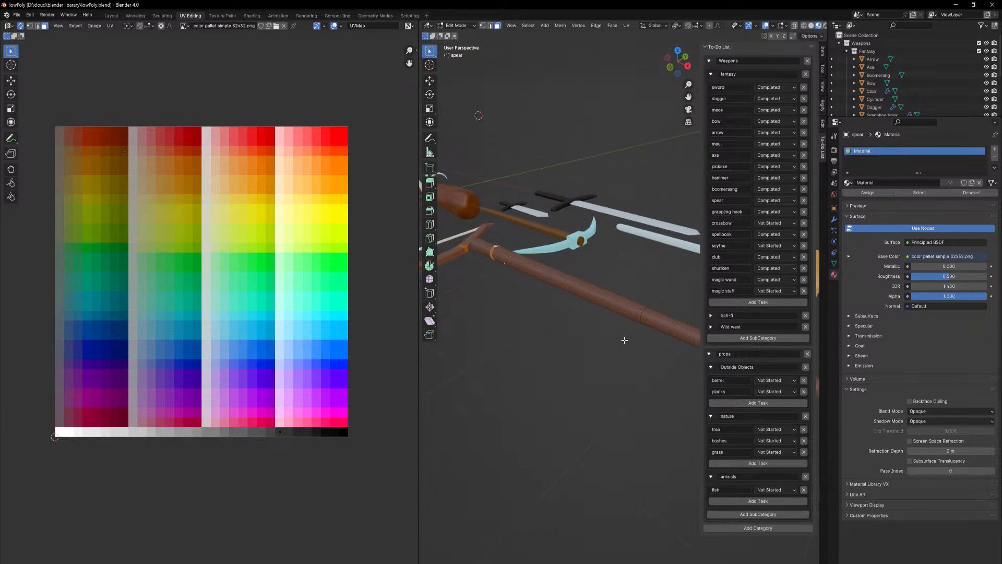
# - Add the other end ring to the face selection and extrude both grip bands along their normals with an offset of about -0.002 m
pyautogui.scroll(3, 649, 357)
pyautogui.keyDown('alt'); pyautogui.click(646, 339); pyautogui.keyUp('alt')
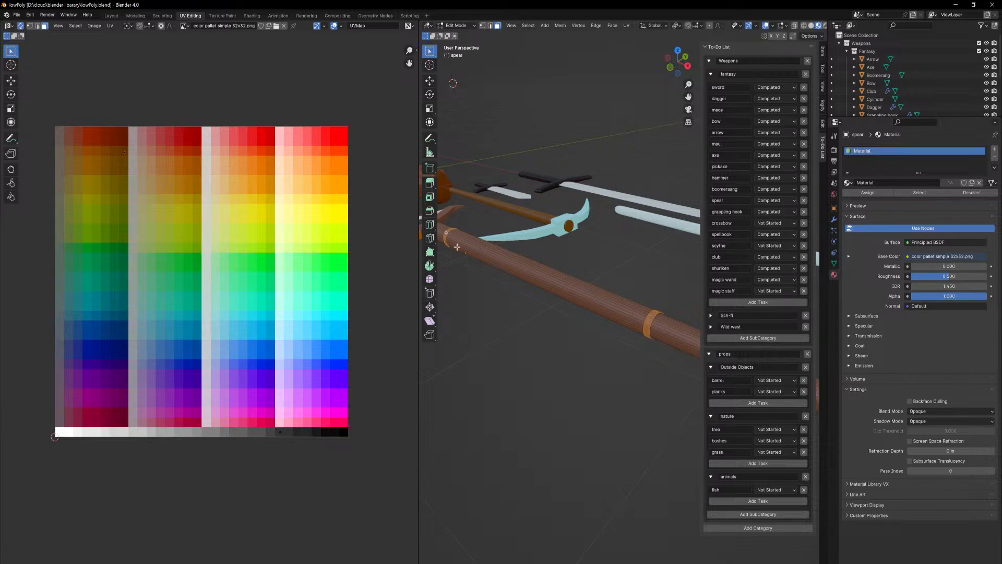
pyautogui.moveTo(615, 351); pyautogui.dragTo(619, 308, button='middle')
pyautogui.rightClick(619, 307)
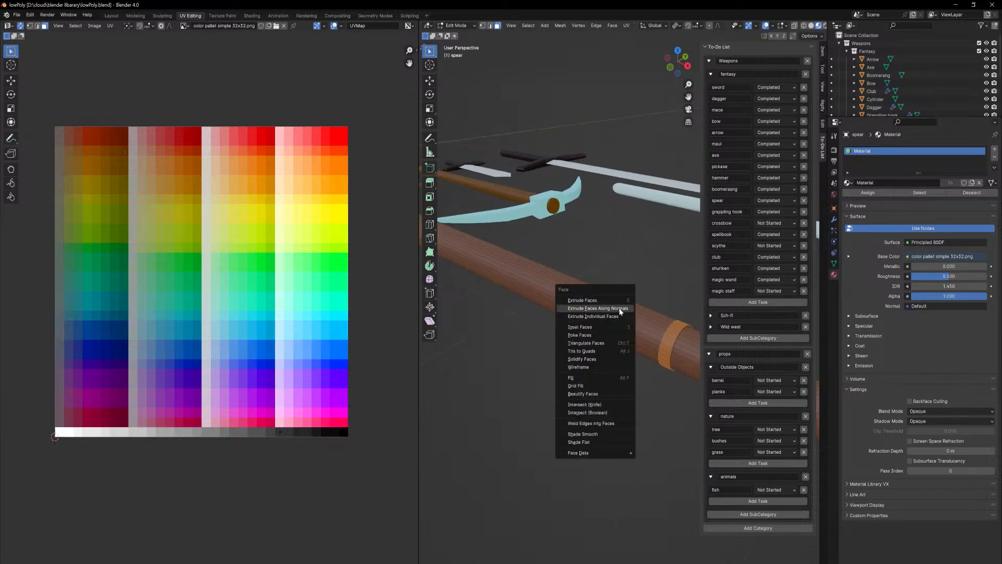
pyautogui.click(619, 308)
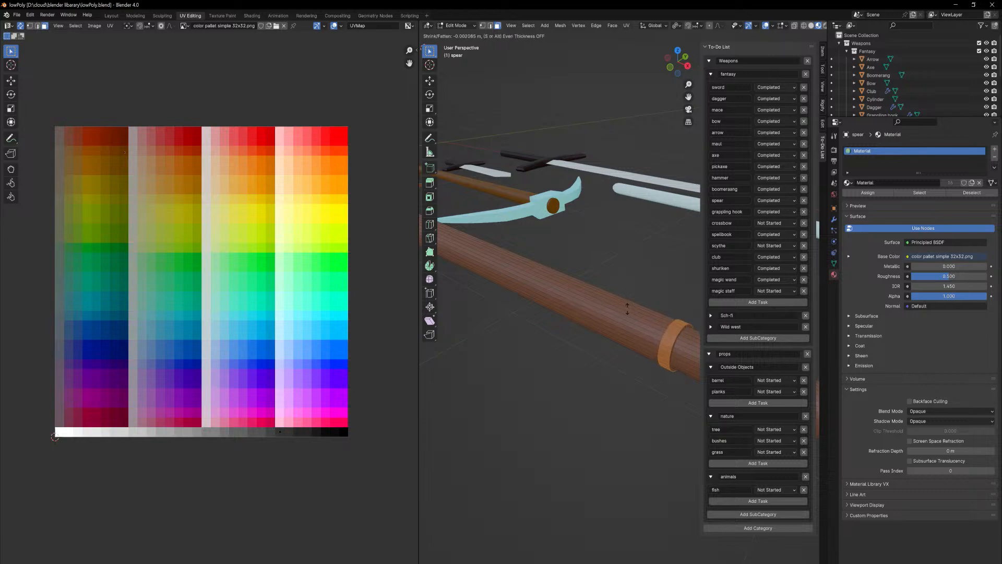
pyautogui.click(630, 315)
# - Select the edge loop along the inner side of one raised grip band and mark it as a seam
pyautogui.moveTo(636, 342); pyautogui.dragTo(623, 313, button='middle')
pyautogui.hotkey('alt', 'a')
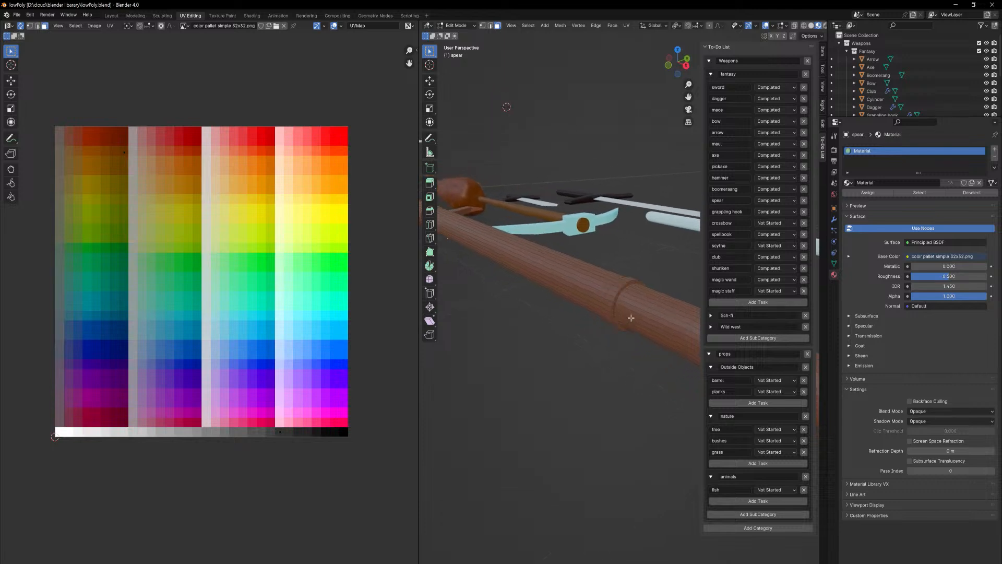
pyautogui.keyDown('alt'); pyautogui.click(626, 287); pyautogui.keyUp('alt')
pyautogui.press('2')
pyautogui.keyDown('alt'); pyautogui.click(625, 289); pyautogui.keyUp('alt')
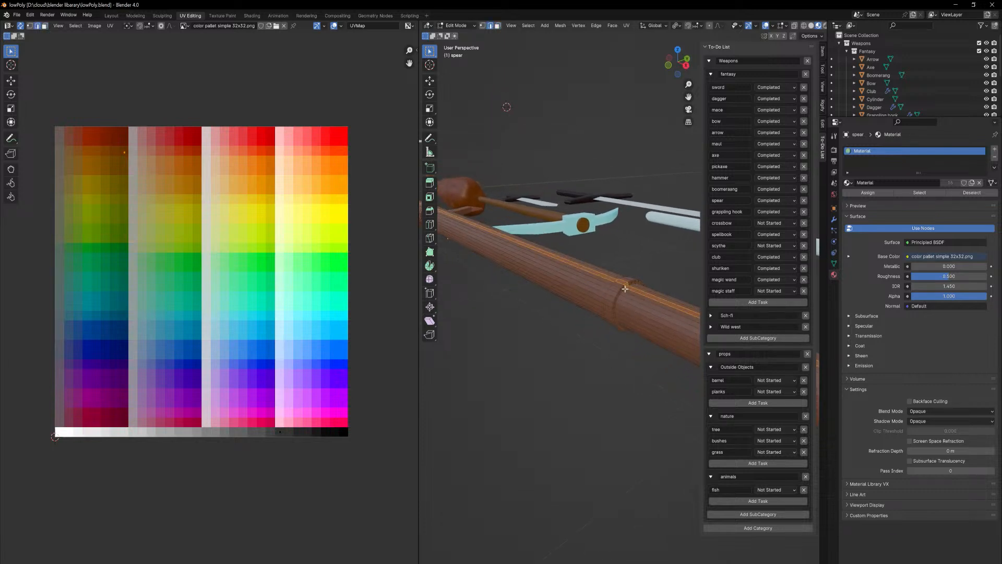
pyautogui.hotkey('alt', 'a')
pyautogui.moveTo(524, 304); pyautogui.dragTo(625, 302, button='middle')
pyautogui.keyDown('alt'); pyautogui.click(586, 336); pyautogui.keyUp('alt')
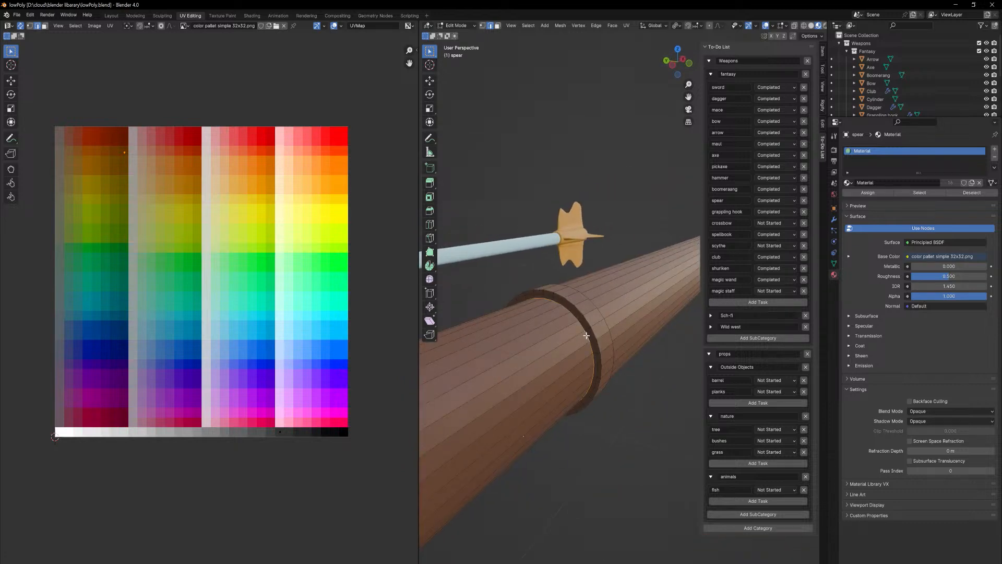
pyautogui.rightClick(587, 335)
pyautogui.click(585, 411)
# - Select the spear's linked grip faces, delimited by seams, and unwrap them with the standard Unwrap
pyautogui.moveTo(583, 416); pyautogui.dragTo(636, 365, button='middle')
pyautogui.scroll(-7, 628, 319)
pyautogui.scroll(-3, 594, 315)
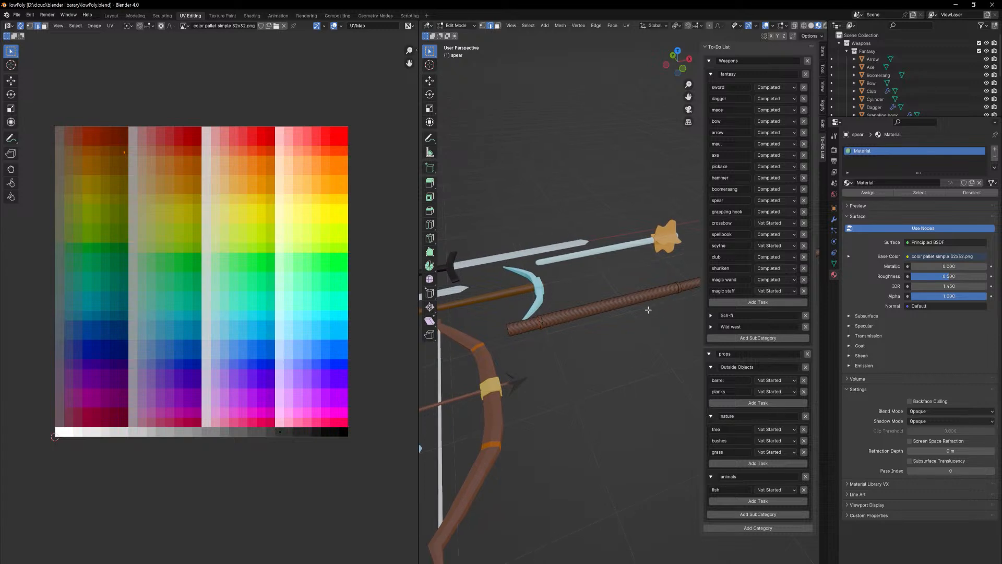
pyautogui.moveTo(648, 310); pyautogui.dragTo(572, 384, button='middle')
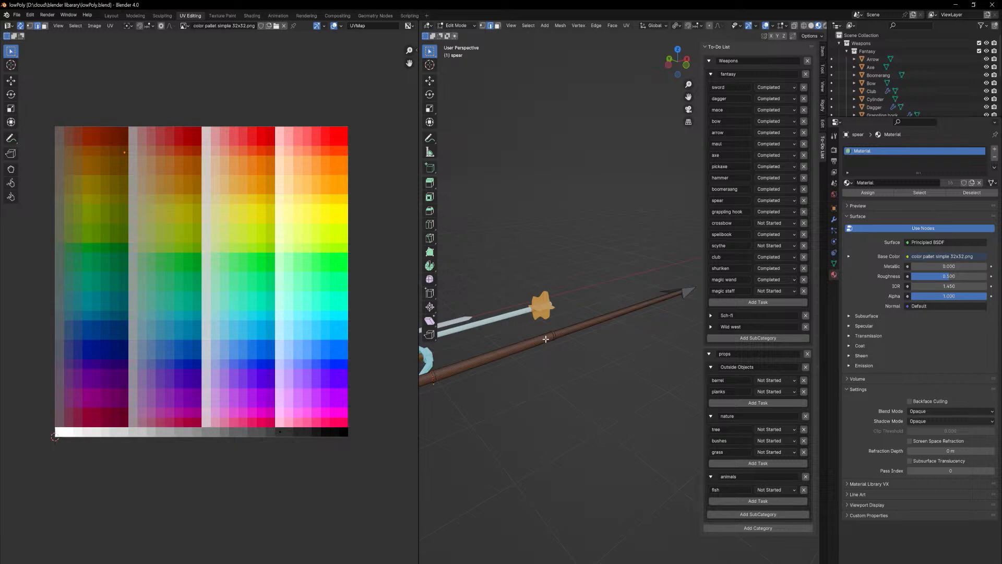
pyautogui.press('l')
pyautogui.click(561, 370)
pyautogui.press('3')
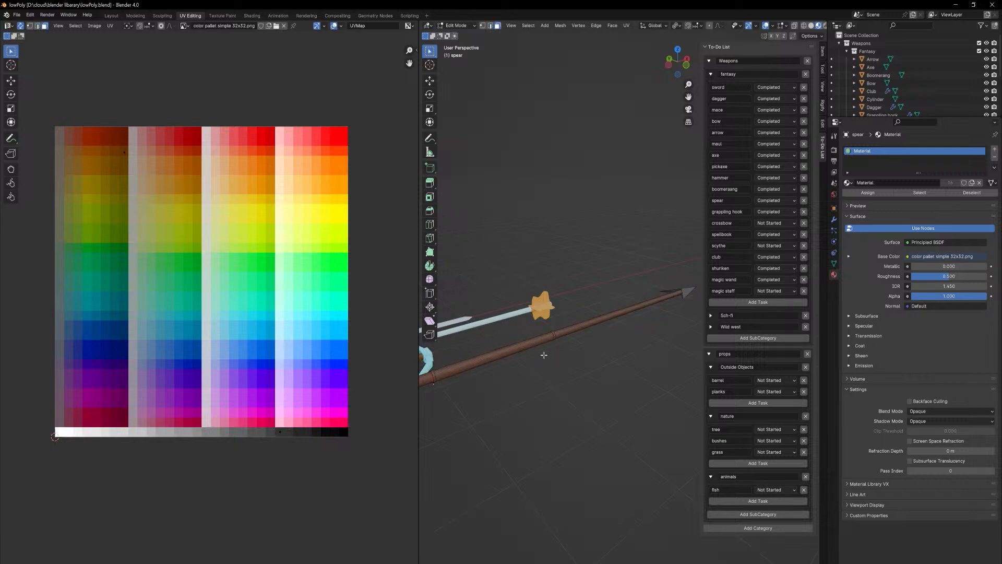
pyautogui.press('l')
pyautogui.press('u')
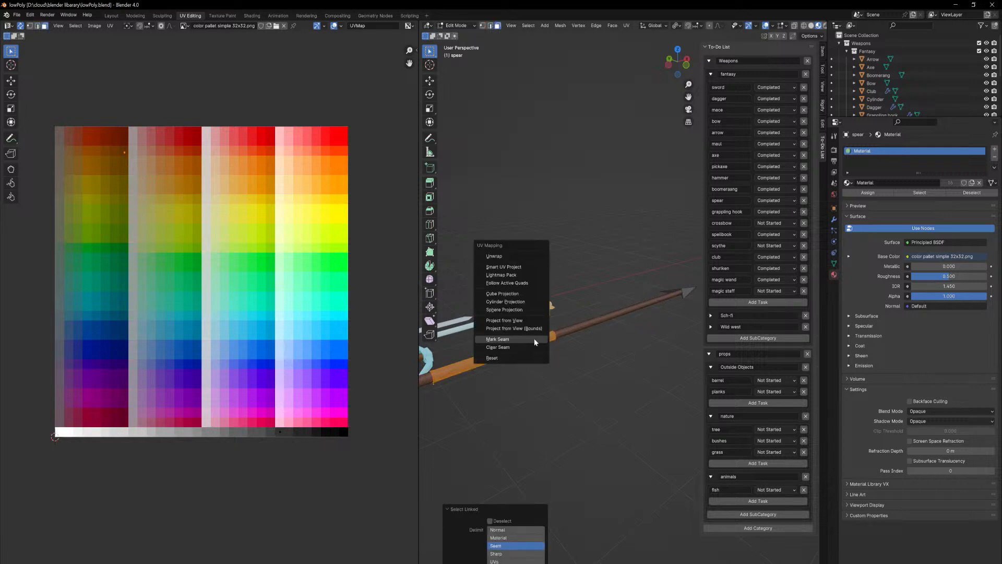
pyautogui.click(512, 255)
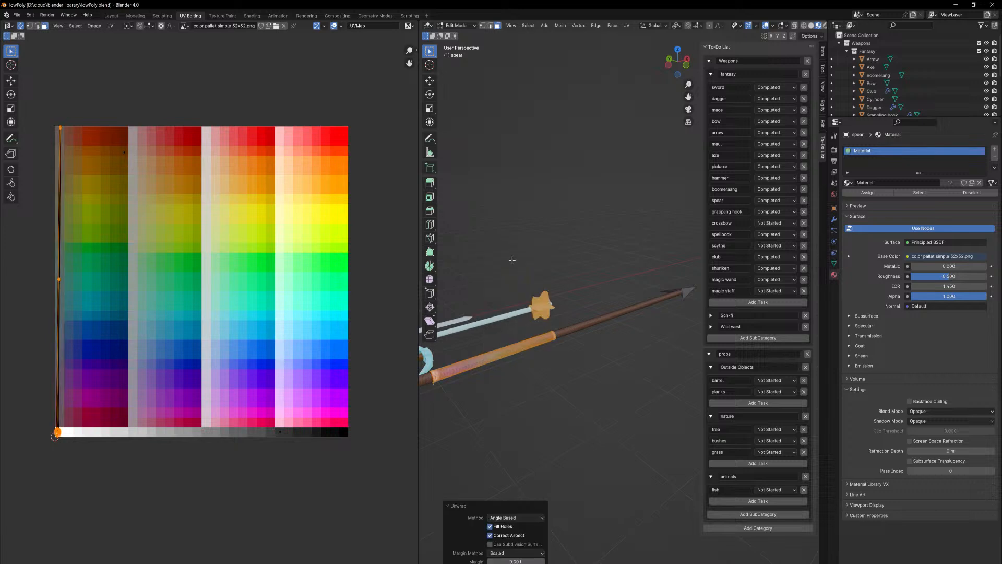
# - Scale the grip's UVs to 0, place them on a pale lavender swatch of the colour palette, and leave Edit Mode
pyautogui.moveTo(230, 324); pyautogui.dragTo(239, 325, button='middle')
pyautogui.press('s')
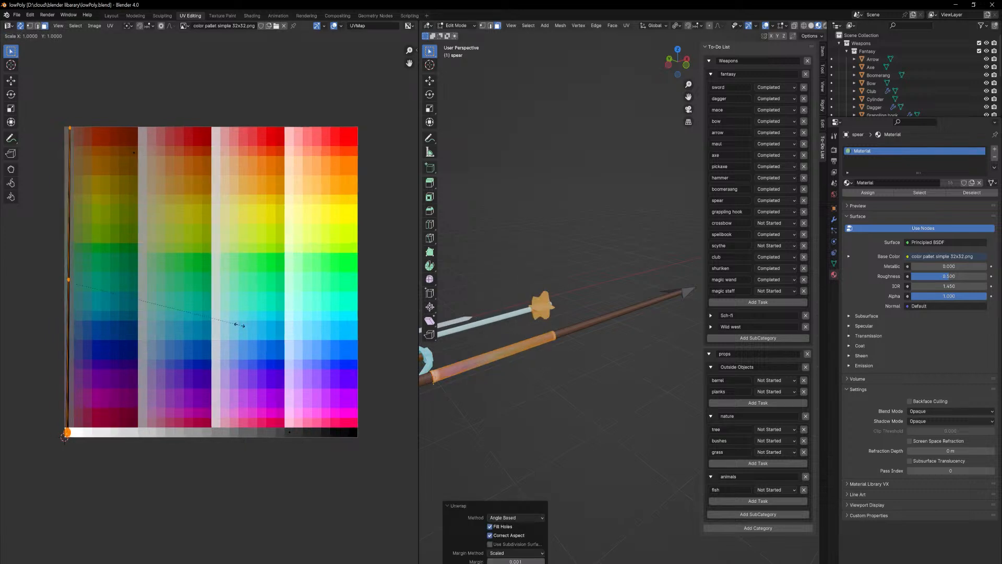
pyautogui.press('0')
pyautogui.press('Return')
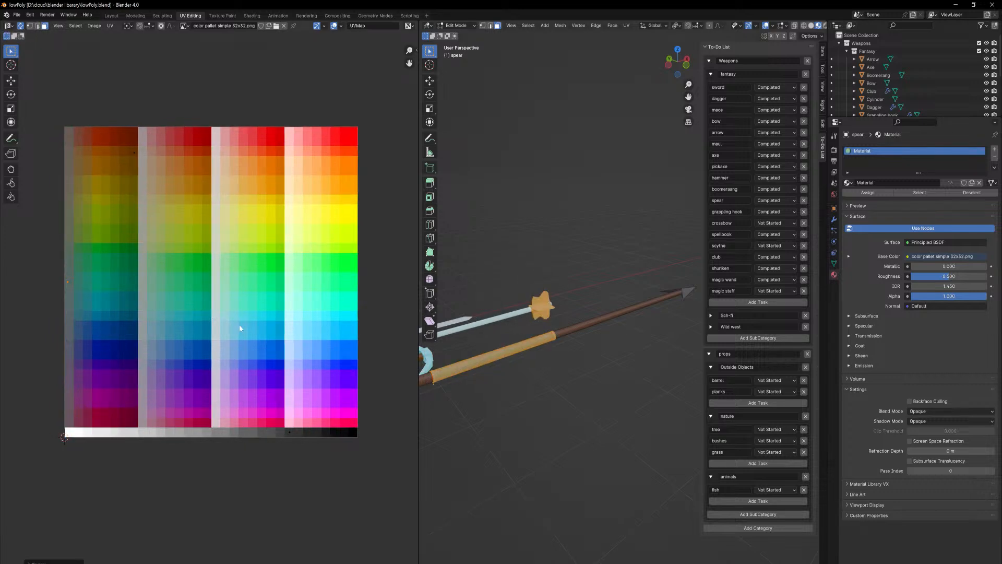
pyautogui.press('g')
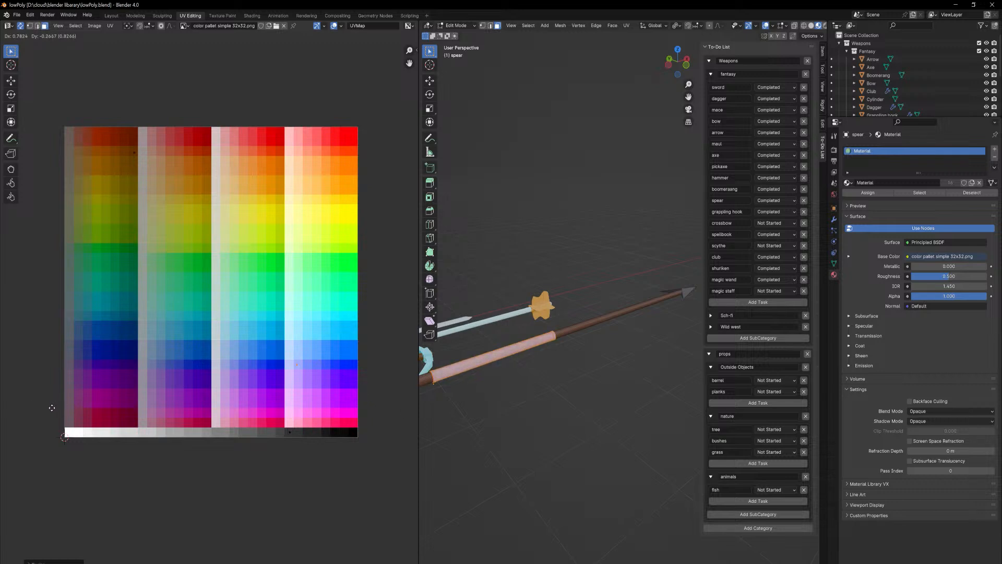
pyautogui.click(52, 407)
pyautogui.press('Tab')
# - Inspect the spear among the other weapons from several angles and switch to the Layout workspace
pyautogui.moveTo(593, 381); pyautogui.dragTo(553, 375, button='middle')
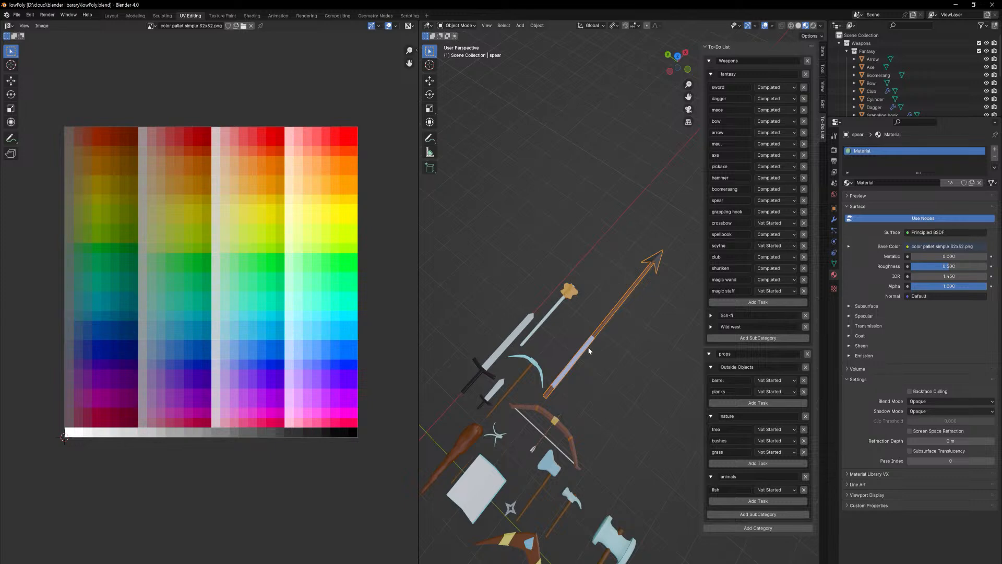
pyautogui.moveTo(644, 360); pyautogui.dragTo(614, 309, button='middle')
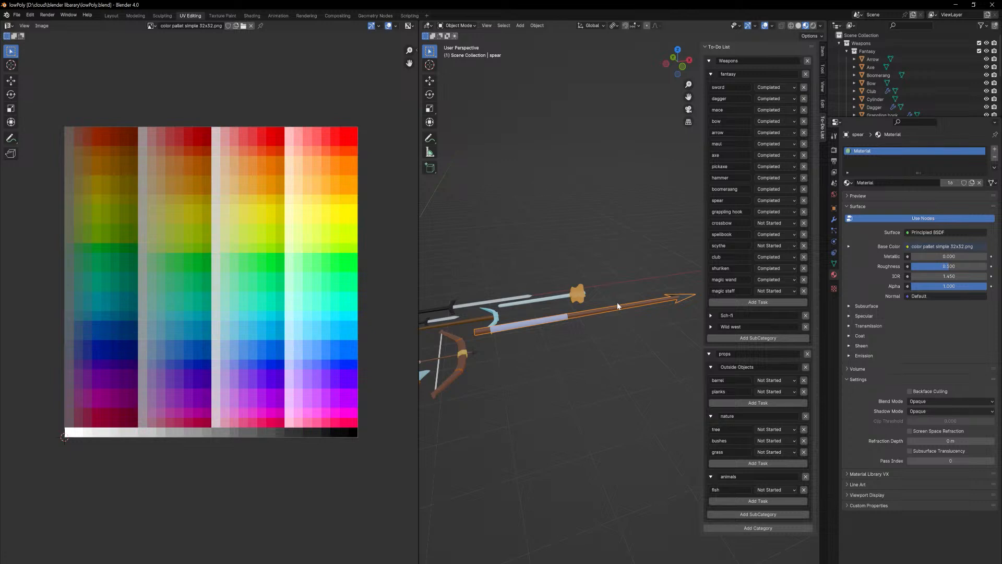
pyautogui.moveTo(617, 302); pyautogui.dragTo(666, 356, button='middle')
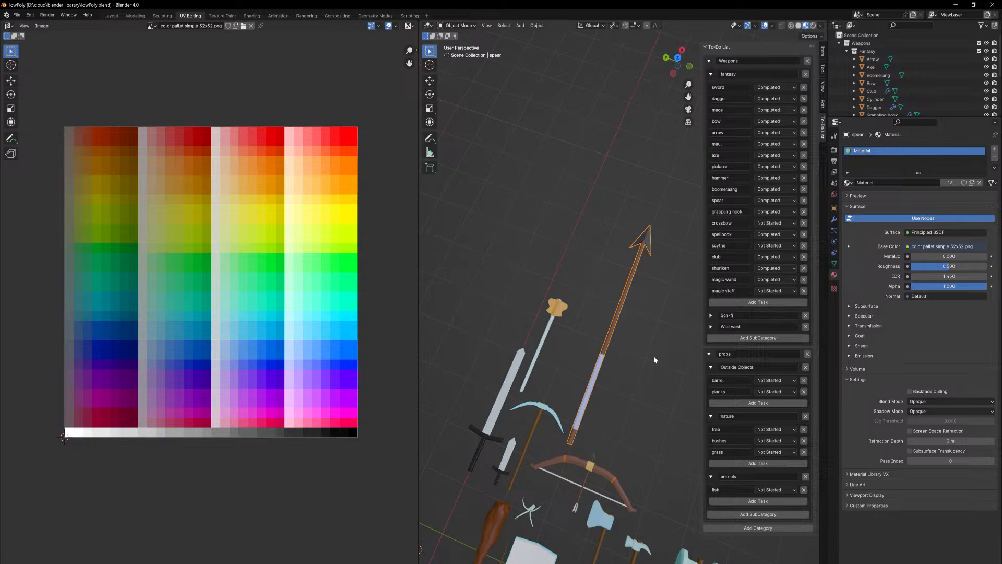
pyautogui.moveTo(679, 372); pyautogui.dragTo(659, 338, button='middle')
pyautogui.keyDown('shift'); pyautogui.moveTo(621, 371); pyautogui.dragTo(703, 304, button='middle'); pyautogui.keyUp('shift')
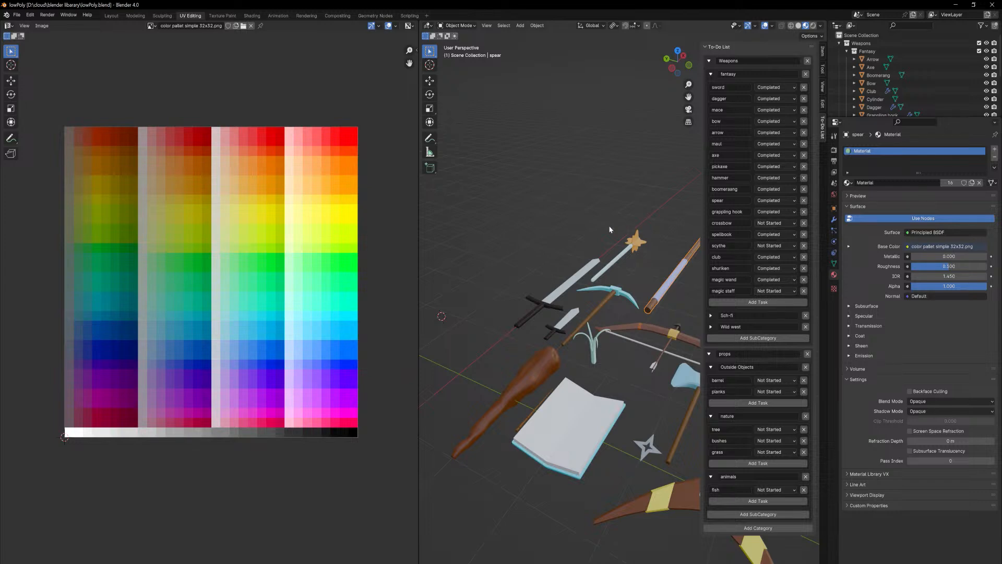
pyautogui.moveTo(563, 222); pyautogui.dragTo(595, 255, button='middle')
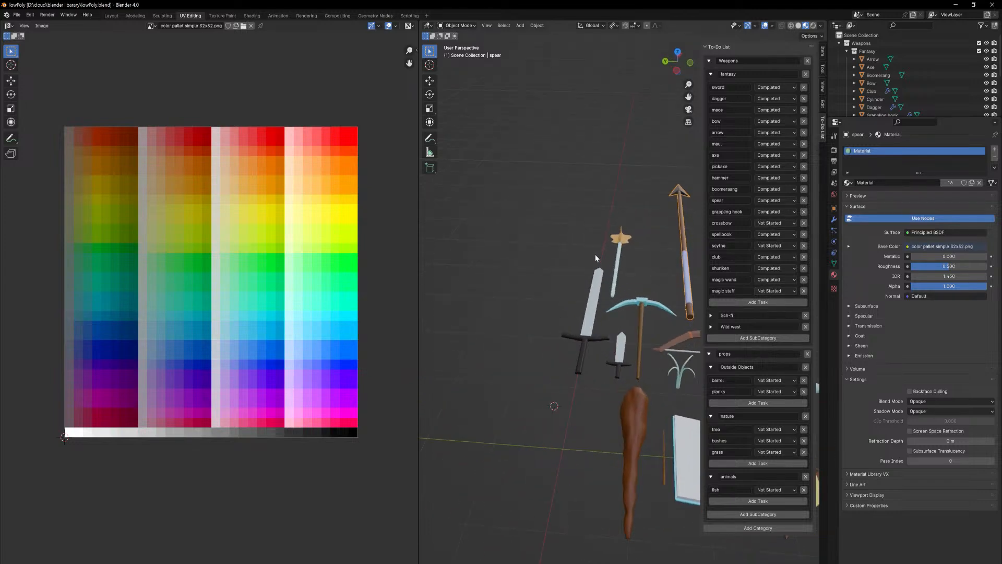
pyautogui.click(112, 16)
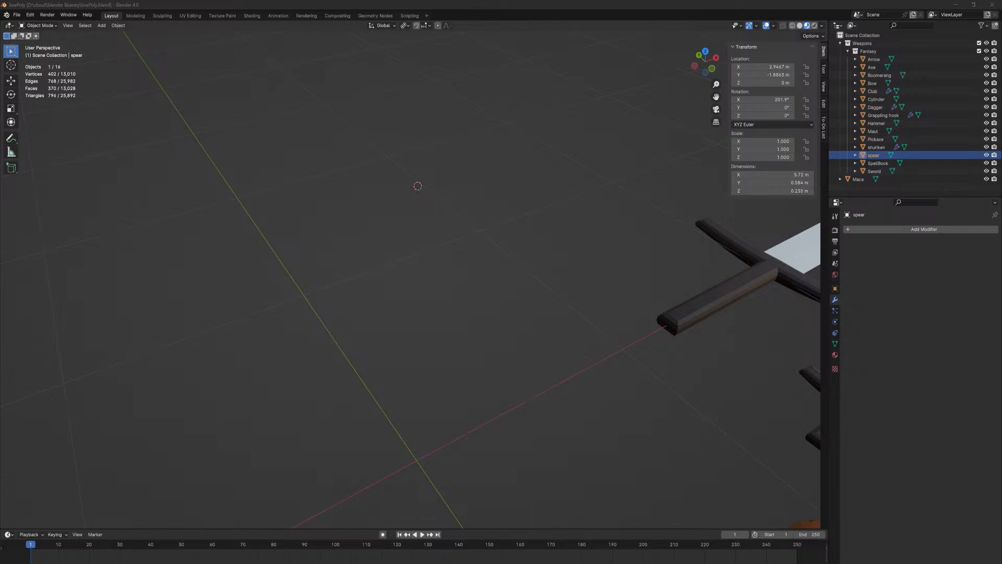
pyautogui.keyDown('shift'); pyautogui.moveTo(569, 307); pyautogui.dragTo(287, 402, button='middle'); pyautogui.keyUp('shift')
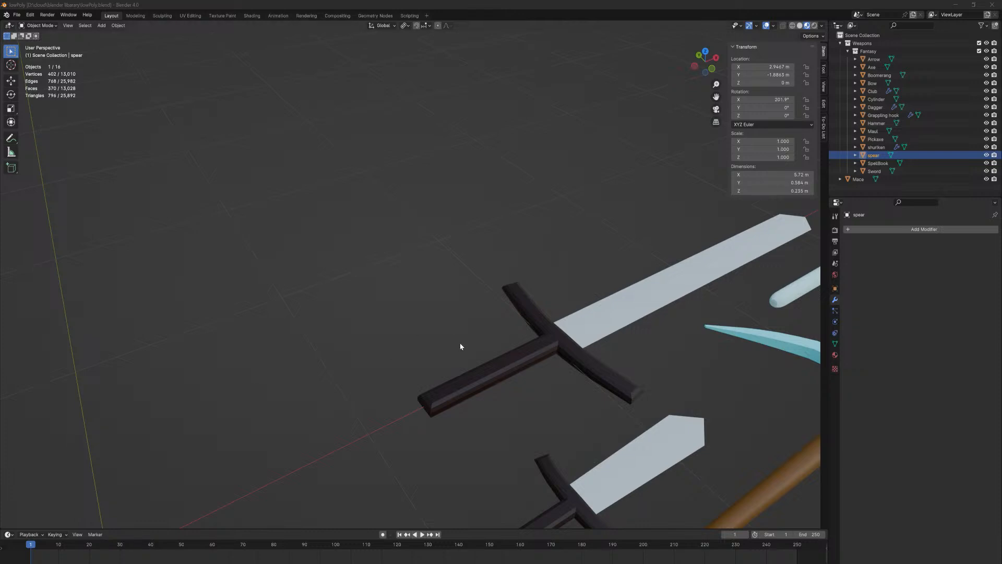
pyautogui.scroll(-10, 460, 346)
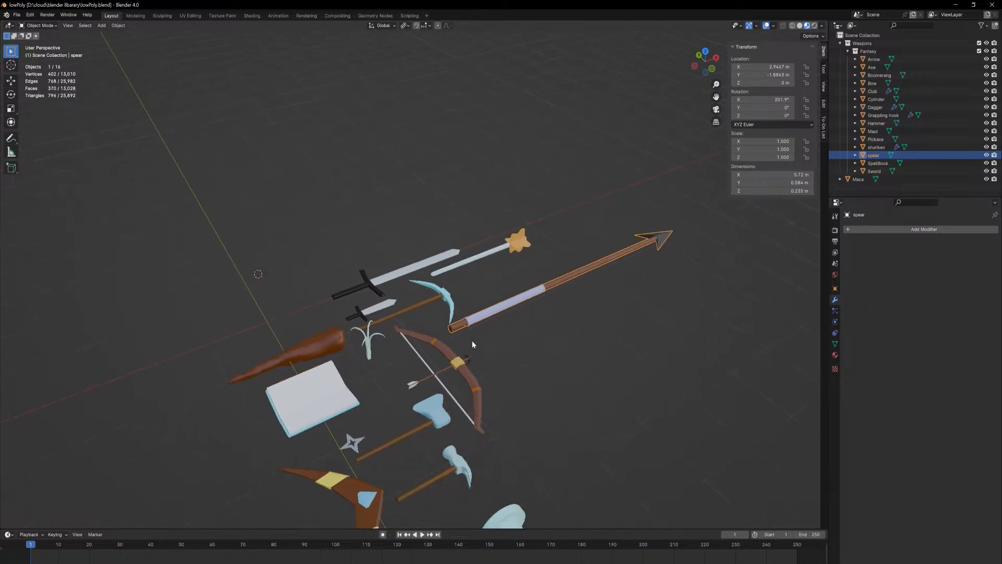
pyautogui.scroll(-2, 472, 344)
# - Try moving the spear across the ground plane by about -4.76 m in X and -0.67 m in Y, and undo it
pyautogui.press('g')
pyautogui.hotkey('shift', 'z')
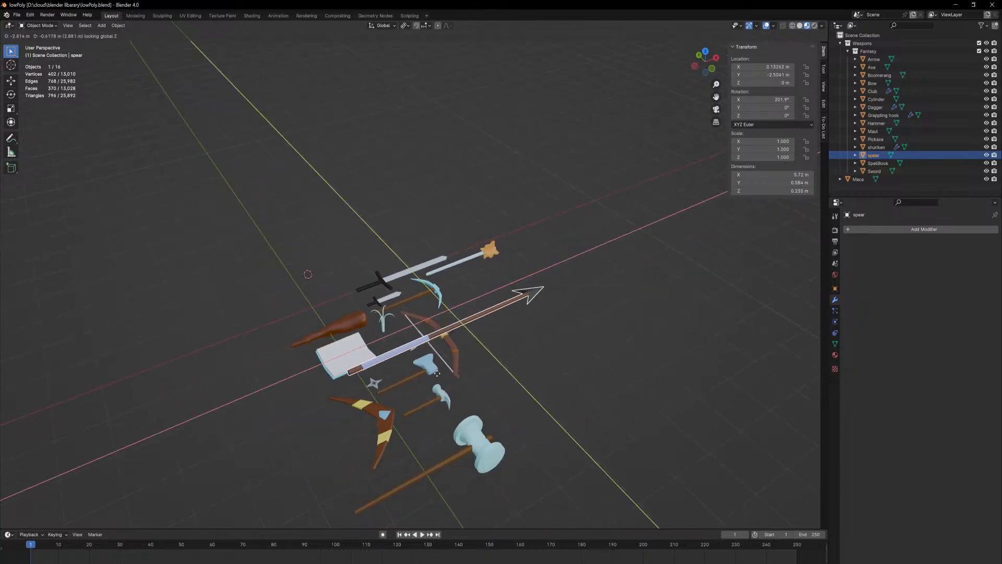
pyautogui.click(374, 403)
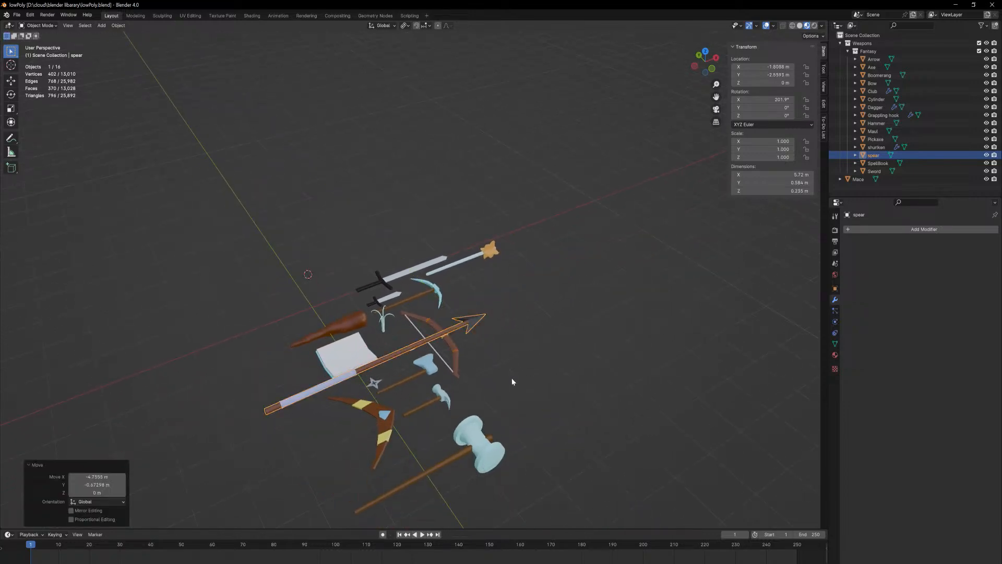
pyautogui.press('g')
pyautogui.press('z')
pyautogui.press('y')
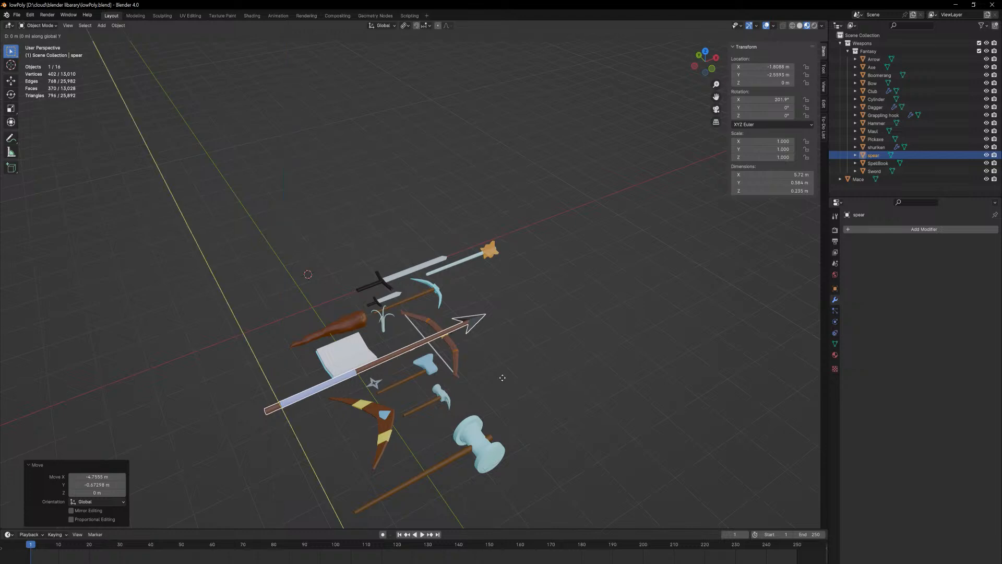
pyautogui.press('x')
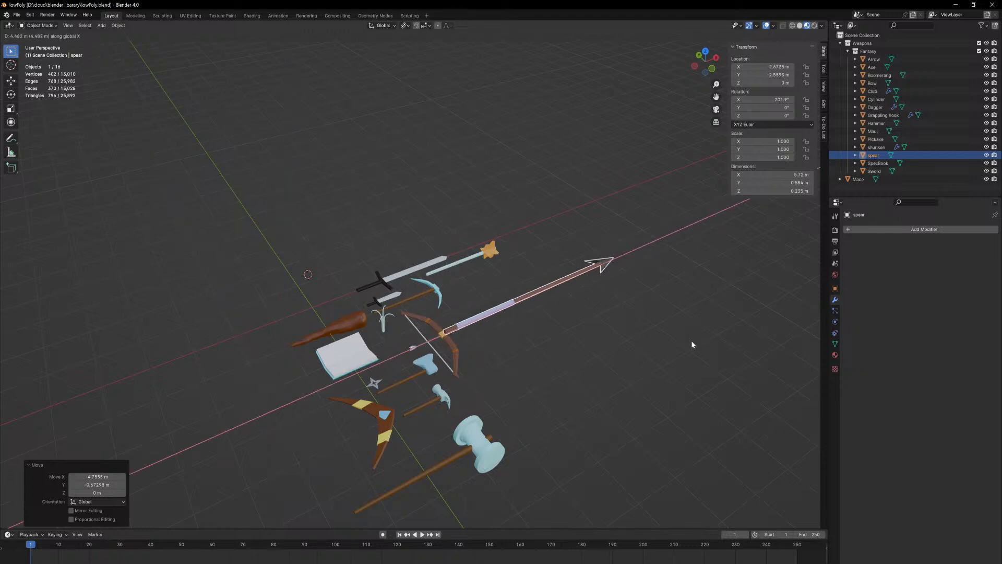
pyautogui.press('Escape')
pyautogui.hotkey('ctrl', 'z')
# - Try scaling the bow up by a factor of about 4.29, and undo it
pyautogui.moveTo(275, 363); pyautogui.dragTo(477, 362, button='middle')
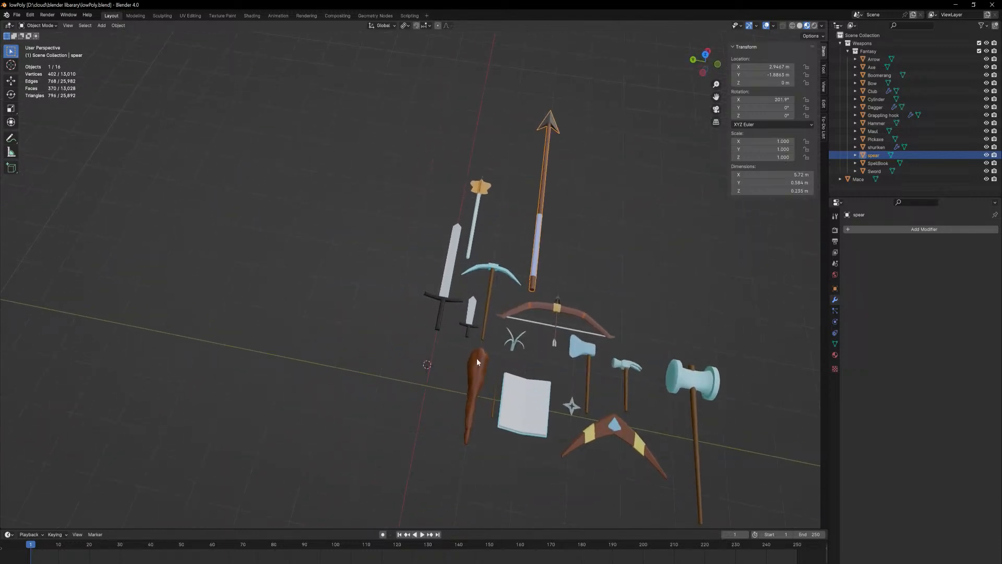
pyautogui.click(589, 317)
pyautogui.press('s')
pyautogui.click(697, 348)
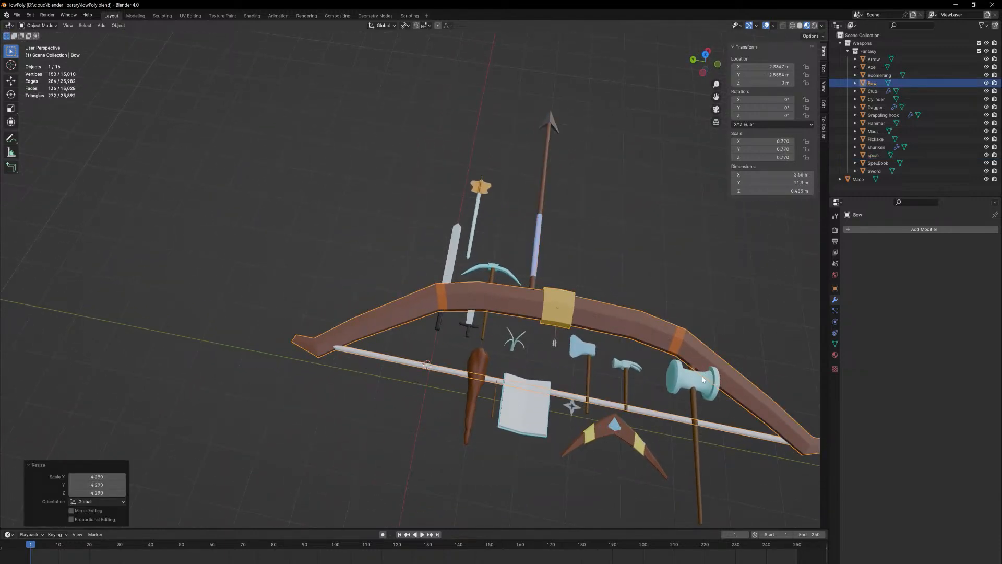
pyautogui.hotkey('ctrl', 'z')
# - Try enlarging the bow much further, by a factor of about 13.87, and undo the scaling
pyautogui.moveTo(703, 379); pyautogui.dragTo(556, 338, button='middle')
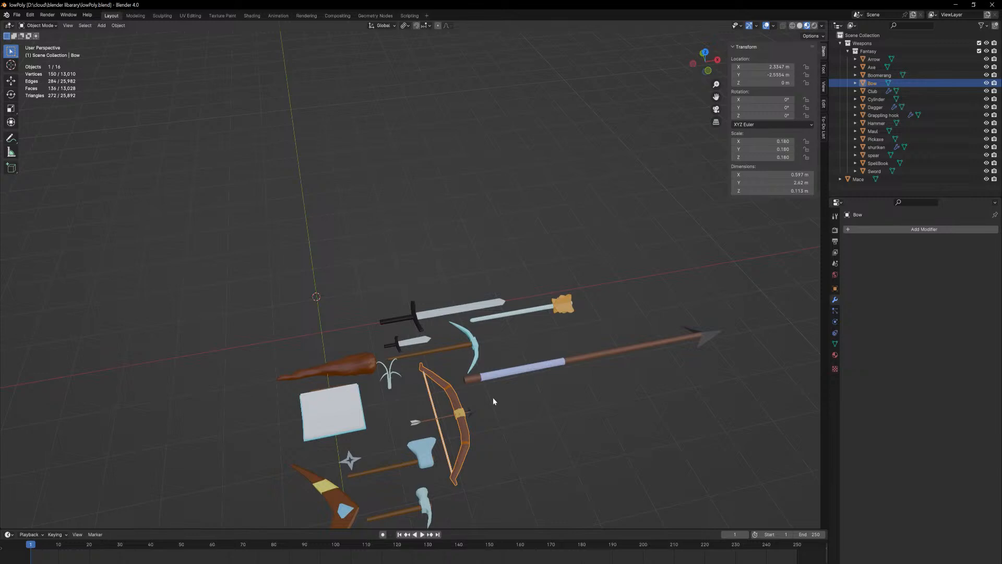
pyautogui.keyDown('shift'); pyautogui.moveTo(493, 401); pyautogui.dragTo(569, 398, button='middle'); pyautogui.keyUp('shift')
pyautogui.scroll(4, 552, 416)
pyautogui.scroll(-4, 554, 409)
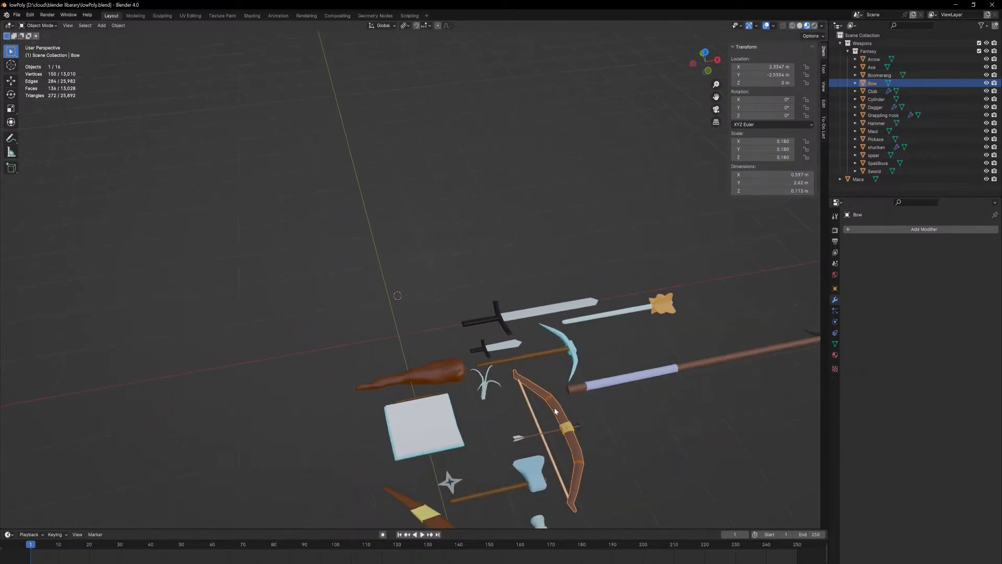
pyautogui.keyDown('shift'); pyautogui.moveTo(575, 458); pyautogui.dragTo(543, 394, button='middle'); pyautogui.keyUp('shift')
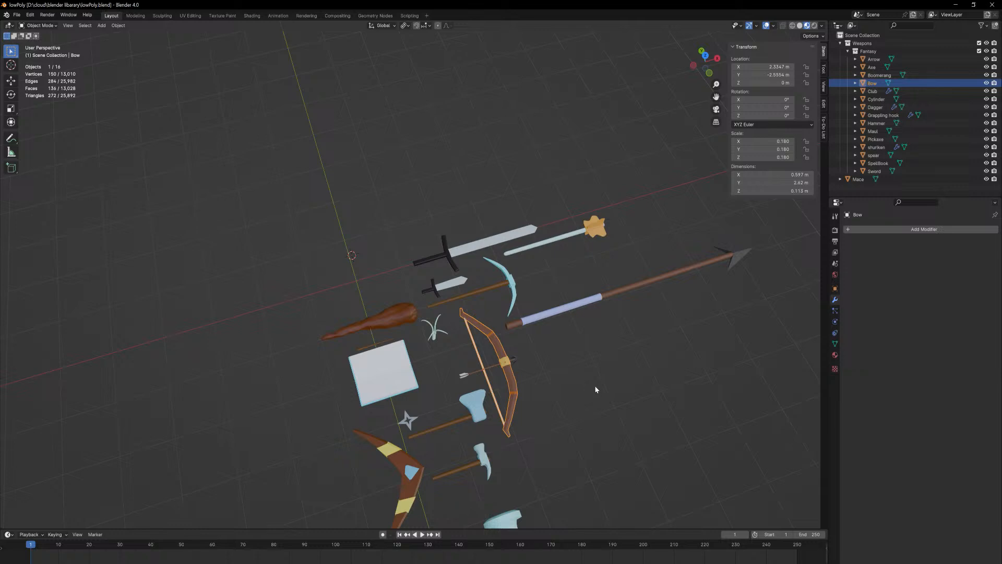
pyautogui.press('s')
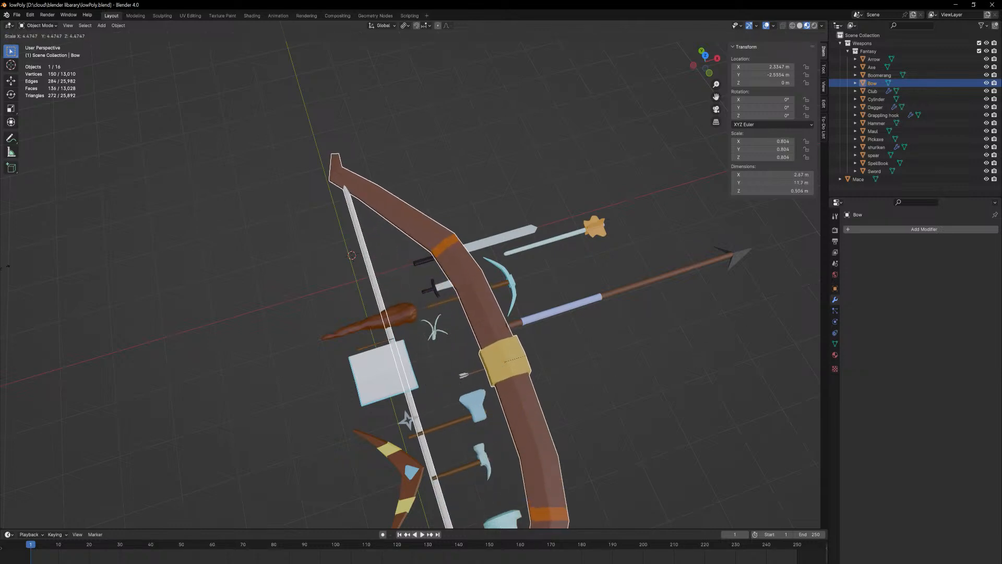
pyautogui.click(579, 333)
pyautogui.moveTo(387, 107); pyautogui.dragTo(154, 206, button='middle')
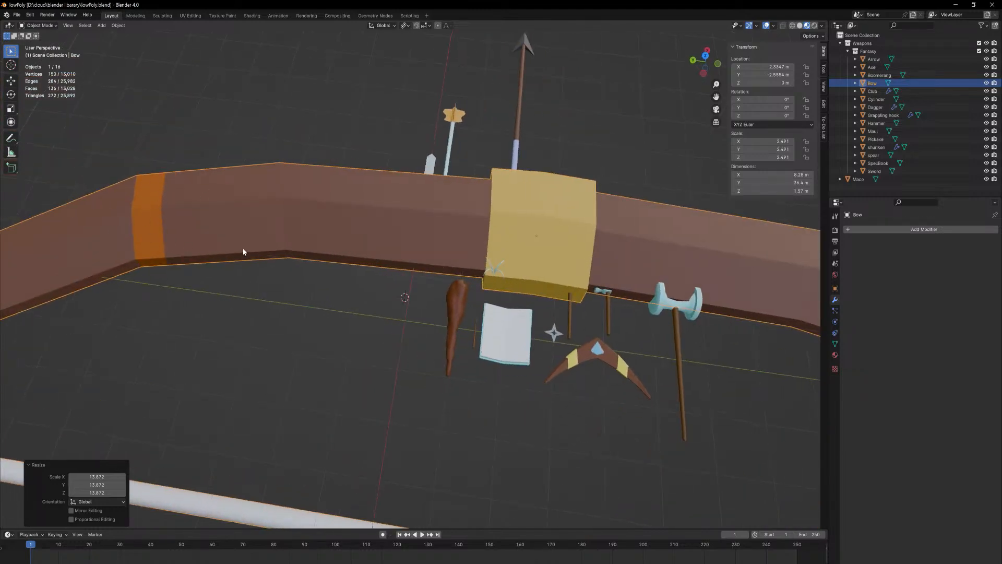
pyautogui.moveTo(241, 253); pyautogui.dragTo(177, 223, button='middle')
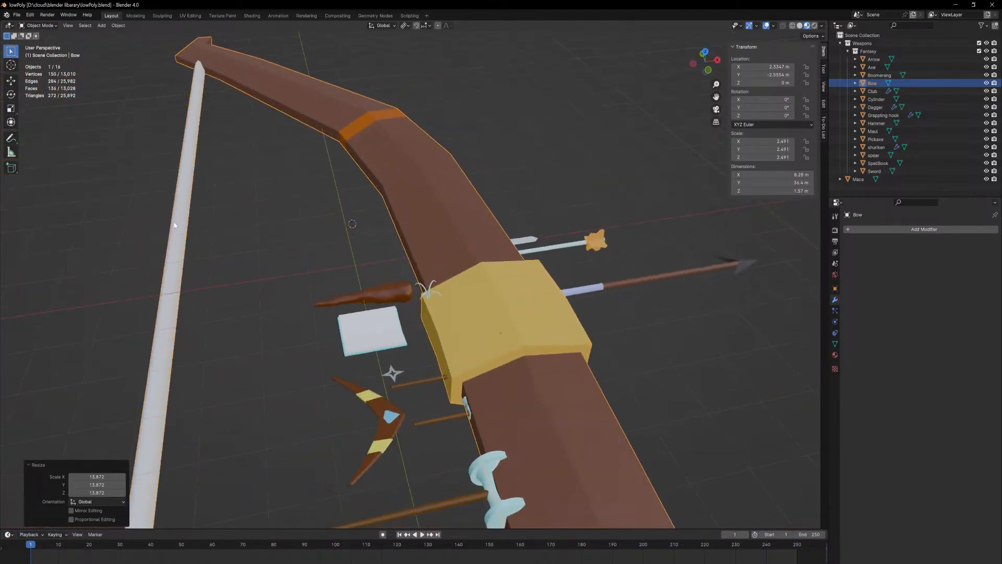
pyautogui.hotkey('ctrl', 'z')
# - Add a 2 m cube mesh at X 0, Y 0, Z 1 m
pyautogui.moveTo(441, 269); pyautogui.dragTo(437, 296, button='middle')
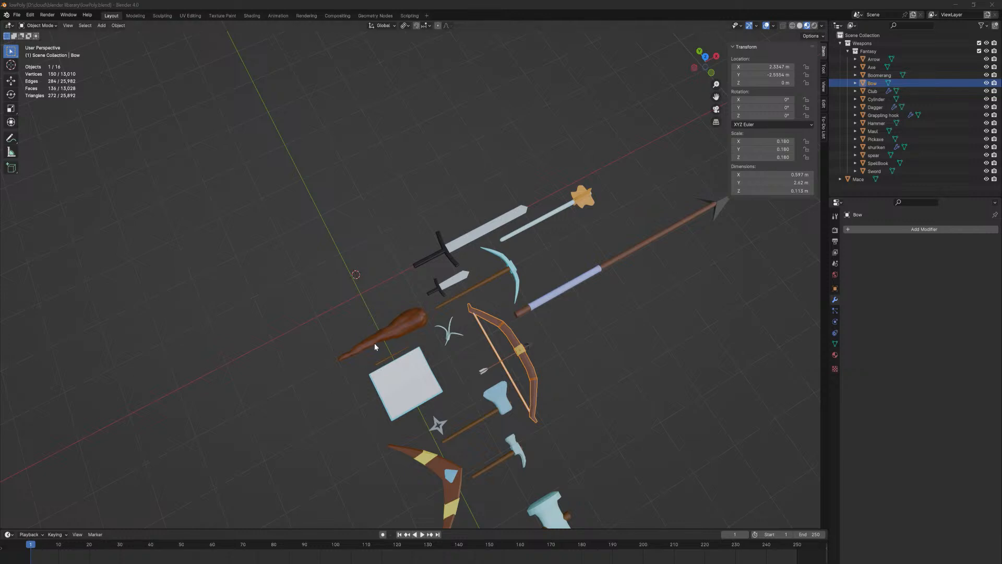
pyautogui.moveTo(374, 342); pyautogui.dragTo(444, 295, button='middle')
pyautogui.scroll(3, 439, 303)
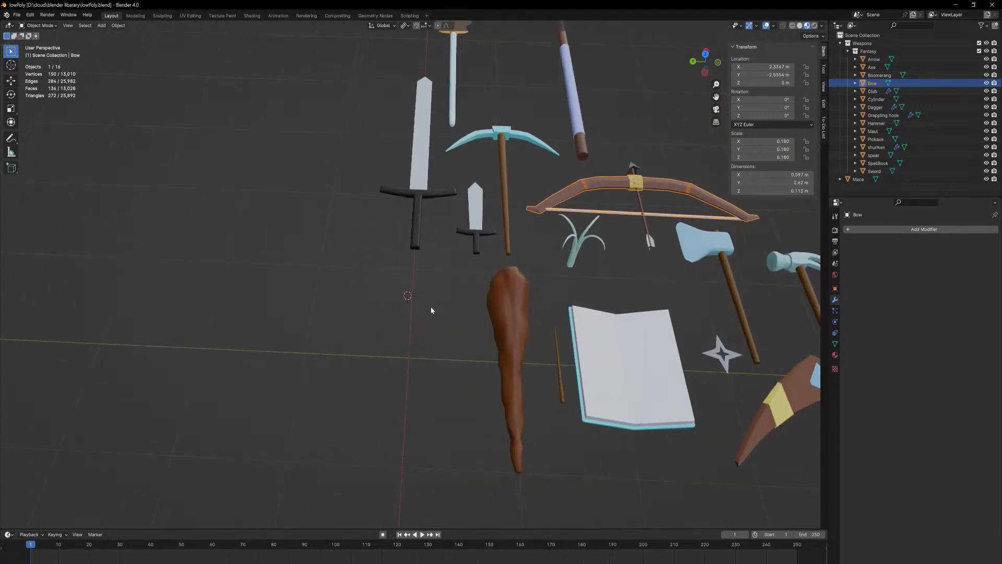
pyautogui.hotkey('shift', 'a')
pyautogui.moveTo(430, 307)
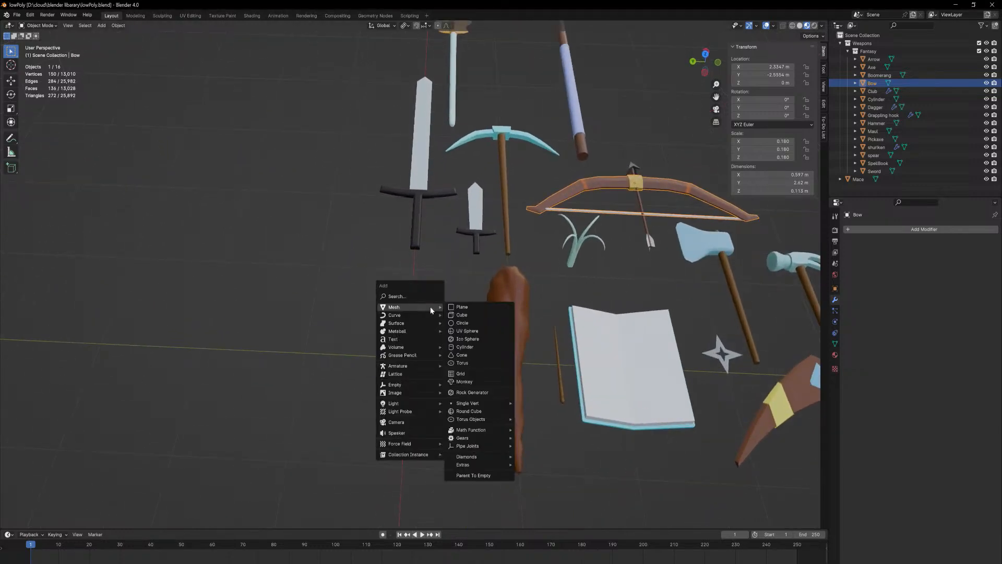
pyautogui.click(462, 315)
pyautogui.moveTo(562, 305); pyautogui.dragTo(507, 287, button='middle')
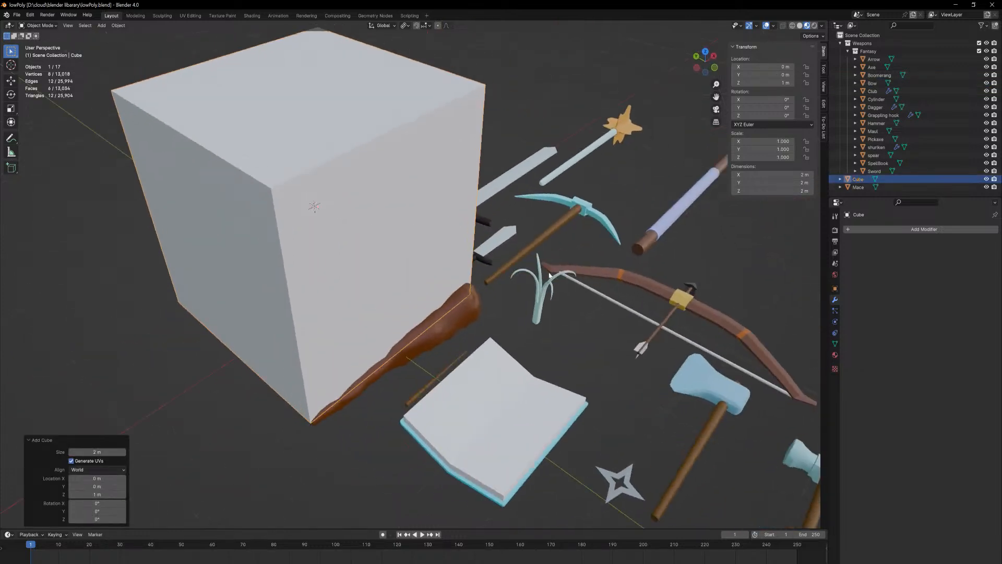
# - Scale the new cube down uniformly to about 0.145 m per side
pyautogui.press('s')
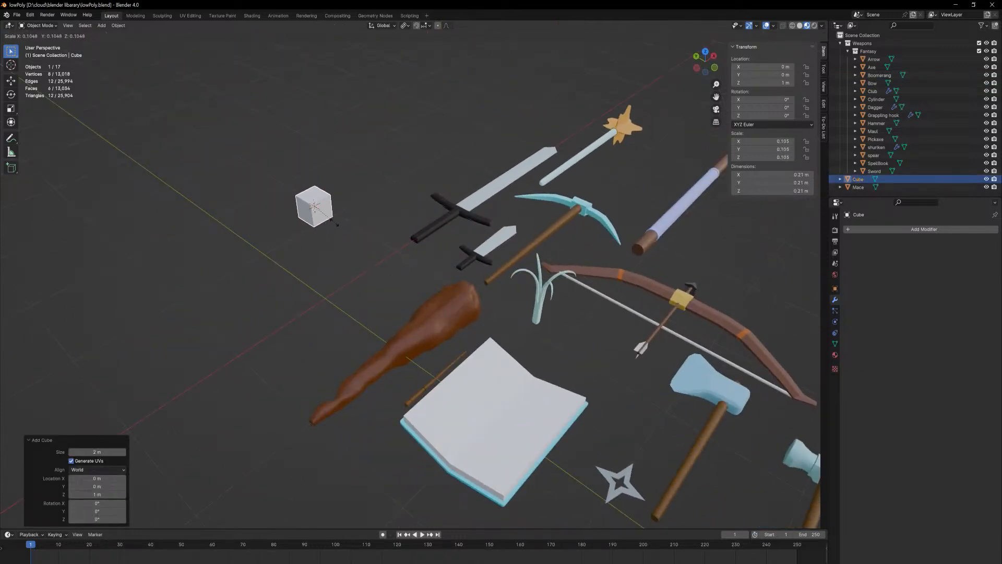
pyautogui.click(334, 223)
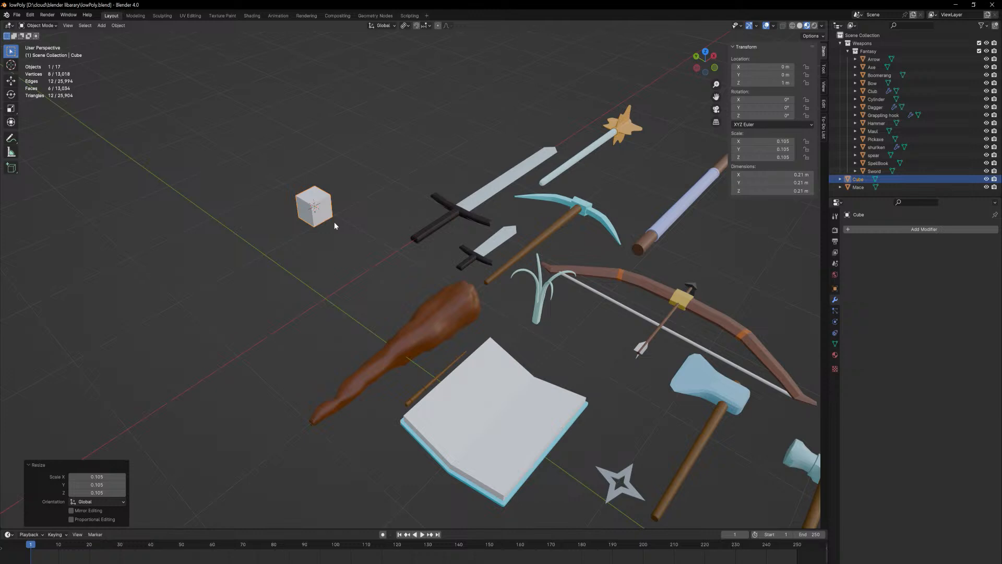
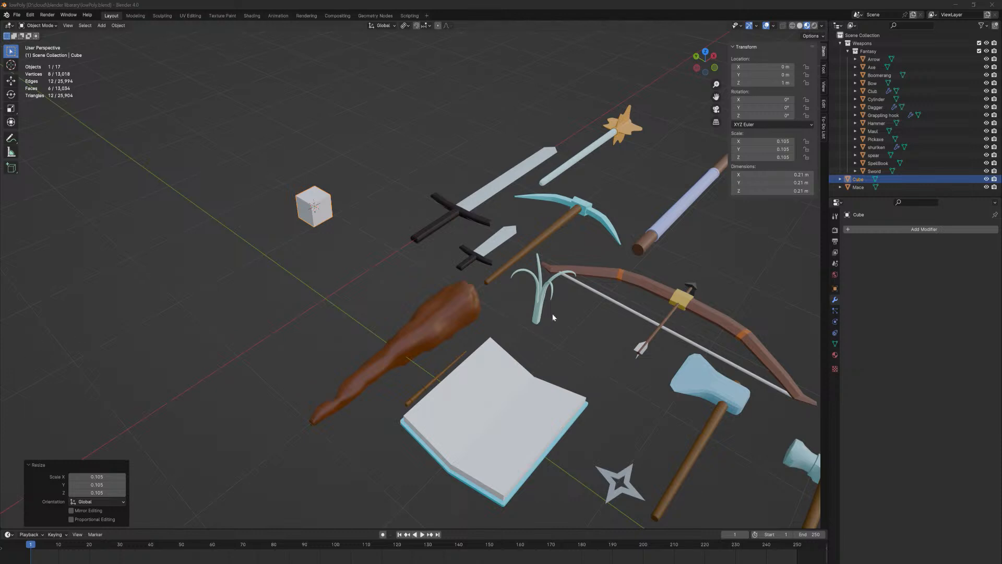
pyautogui.keyDown('shift'); pyautogui.moveTo(472, 284); pyautogui.dragTo(565, 366, button='middle'); pyautogui.keyUp('shift')
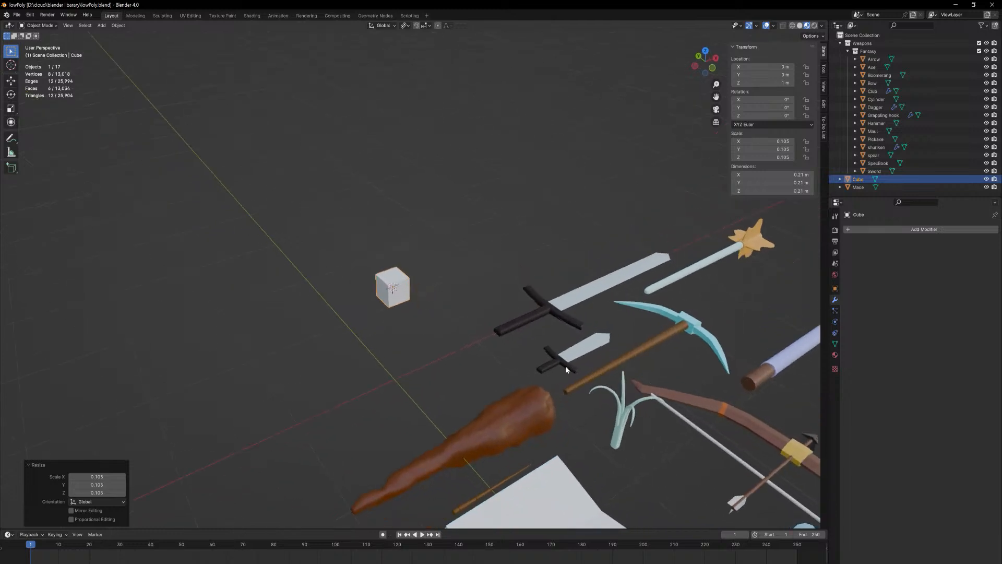
pyautogui.scroll(5, 534, 381)
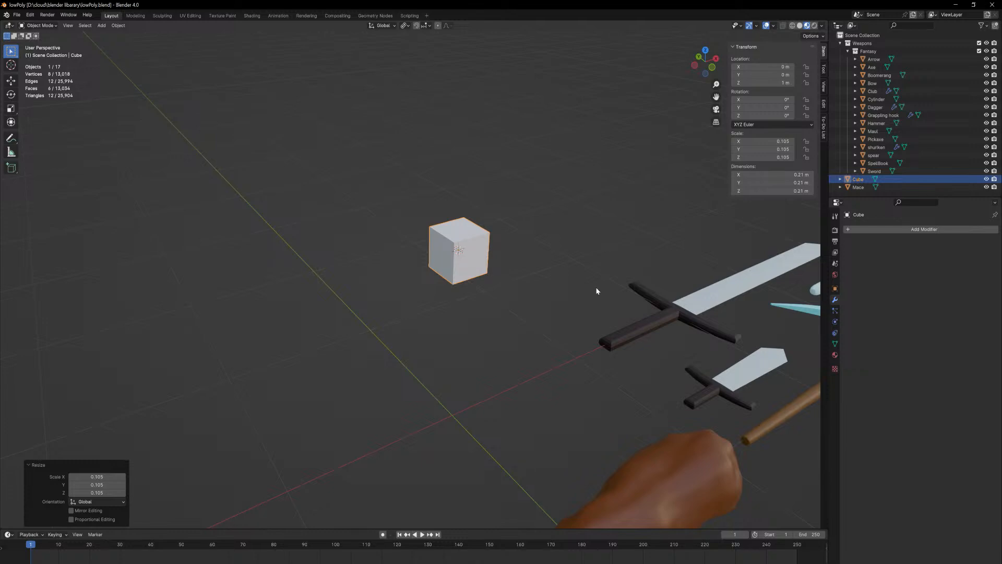
pyautogui.moveTo(591, 267); pyautogui.dragTo(590, 269, button='middle')
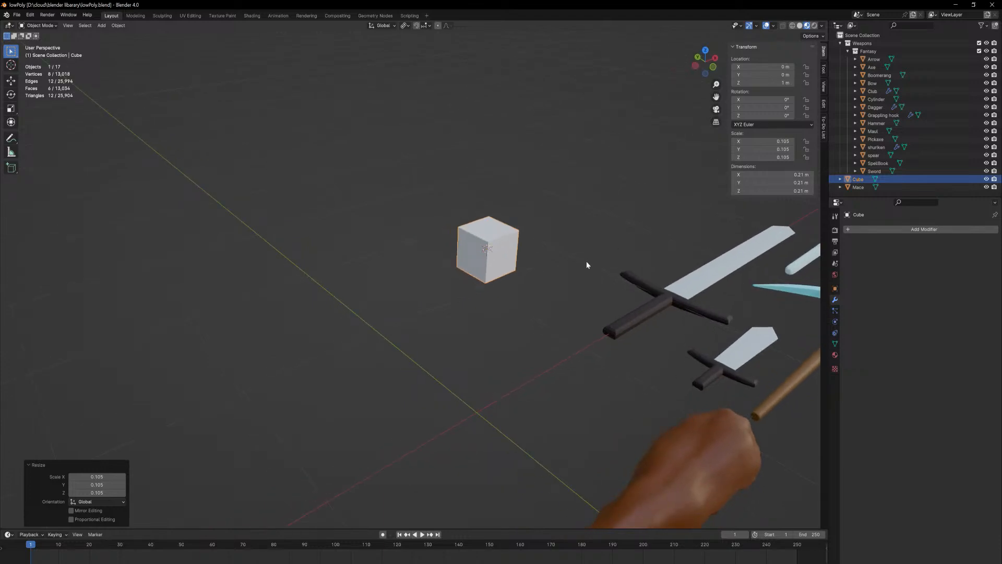
pyautogui.press('s')
pyautogui.click(585, 270)
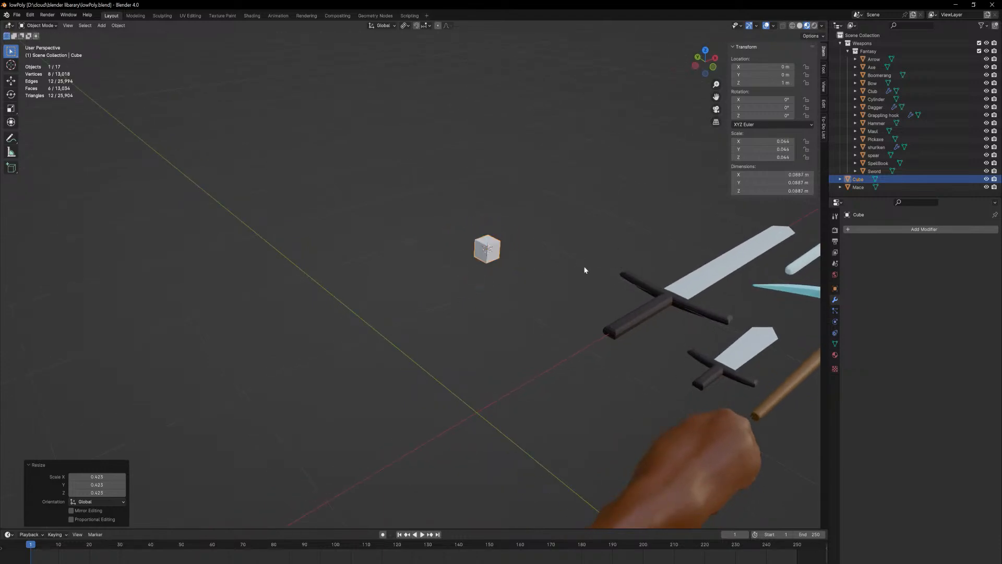
pyautogui.moveTo(556, 267); pyautogui.dragTo(543, 267, button='middle')
pyautogui.press('s')
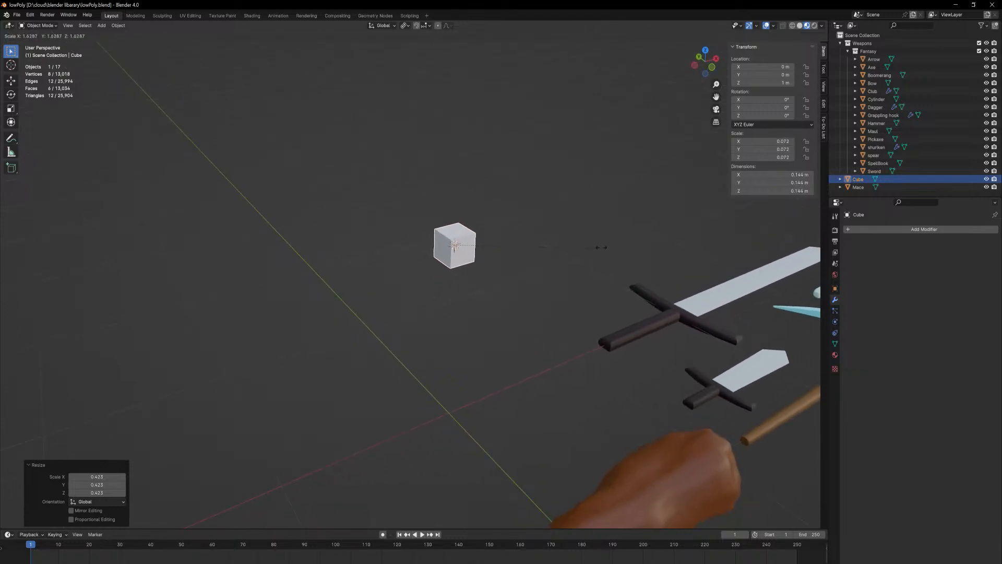
pyautogui.click(423, 292)
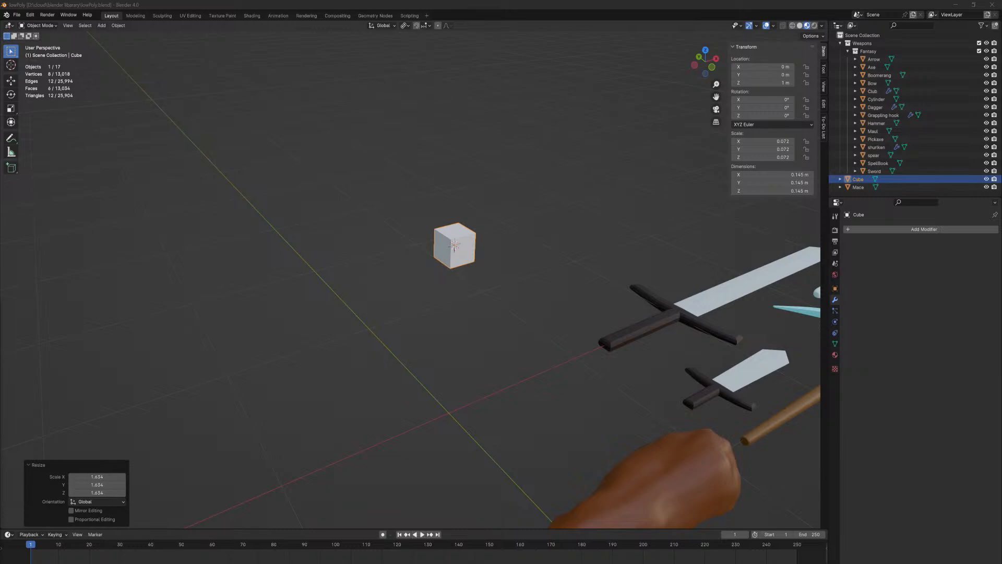
# - Switch to the browser's crossbow image results, view the Outfit4events historical crossbow as reference, and return to Blender
pyautogui.moveTo(386, 563); pyautogui.dragTo(189, 1)
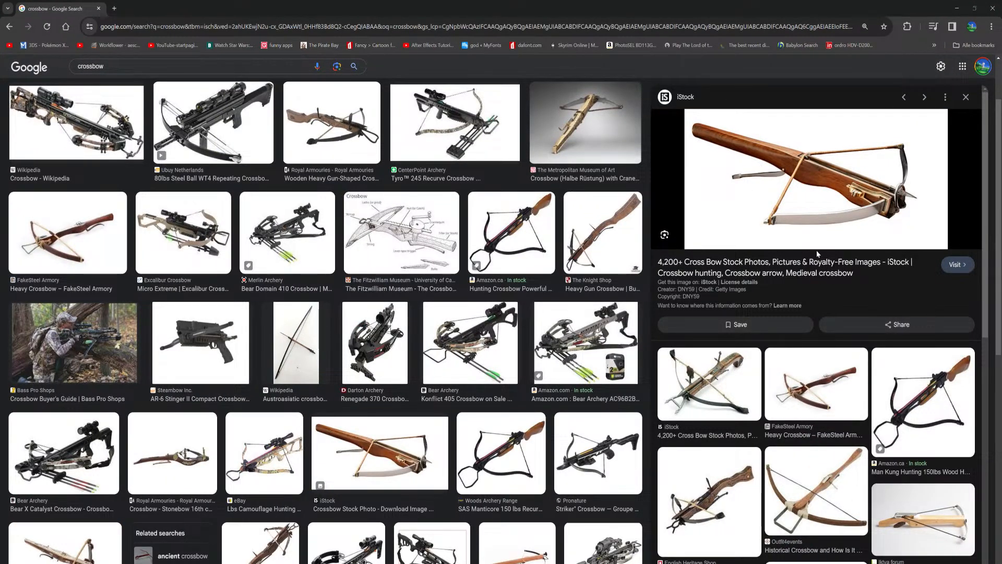
pyautogui.click(849, 467)
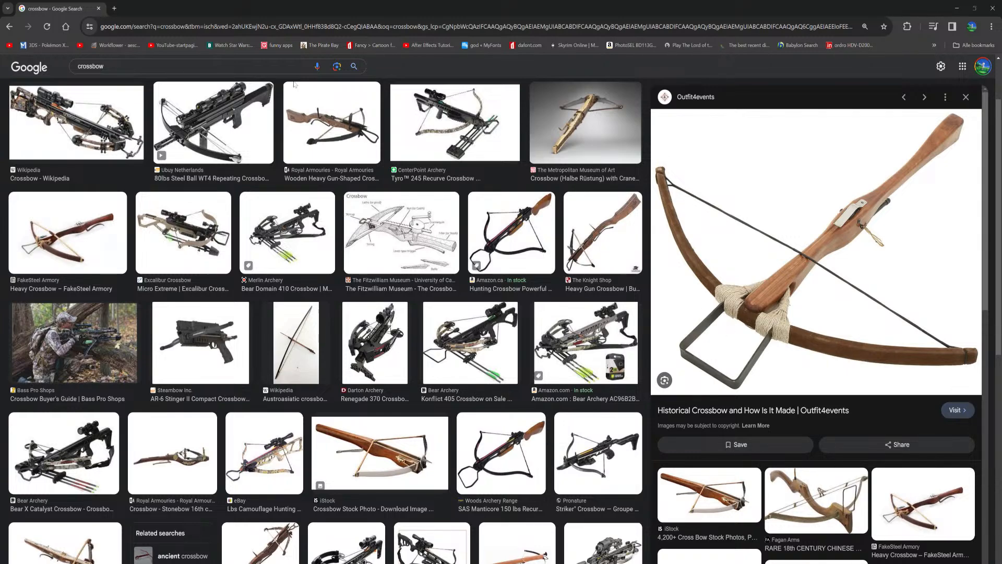
pyautogui.moveTo(56, 7); pyautogui.dragTo(0, 313)
# - Stretch the cube's mesh along X by a factor of about 11.26 into a long bar in Edit Mode, and return to Object Mode
pyautogui.moveTo(533, 277); pyautogui.dragTo(518, 241, button='middle')
pyautogui.press('Tab')
pyautogui.scroll(-5, 518, 241)
pyautogui.press('s')
pyautogui.press('x')
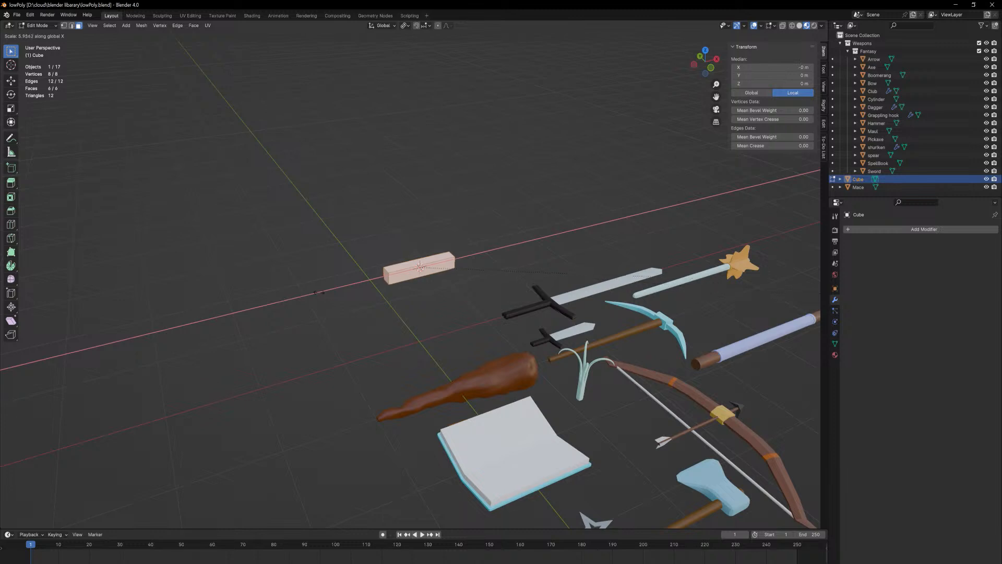
pyautogui.click(118, 278)
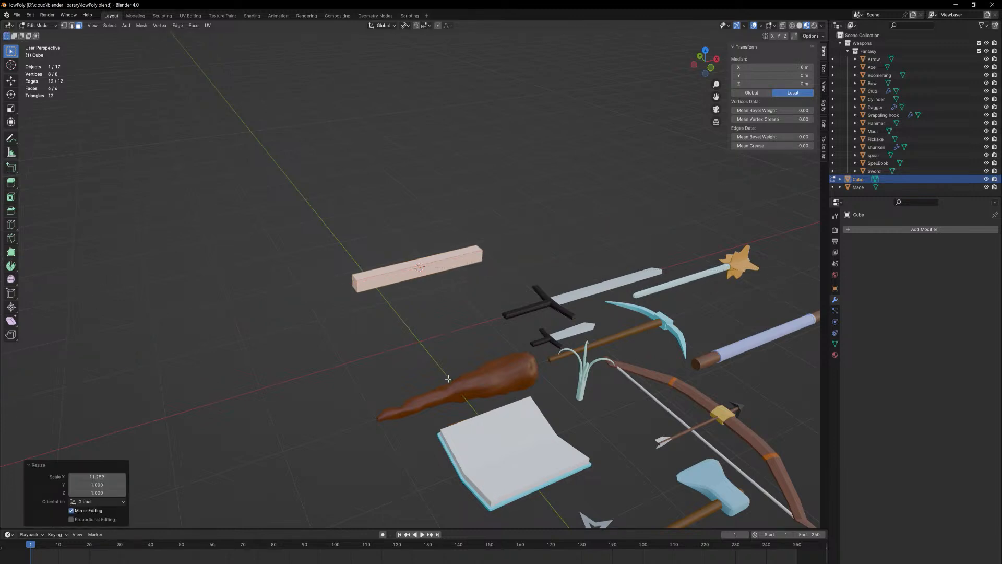
pyautogui.moveTo(405, 331); pyautogui.dragTo(425, 351, button='middle')
pyautogui.press('Tab')
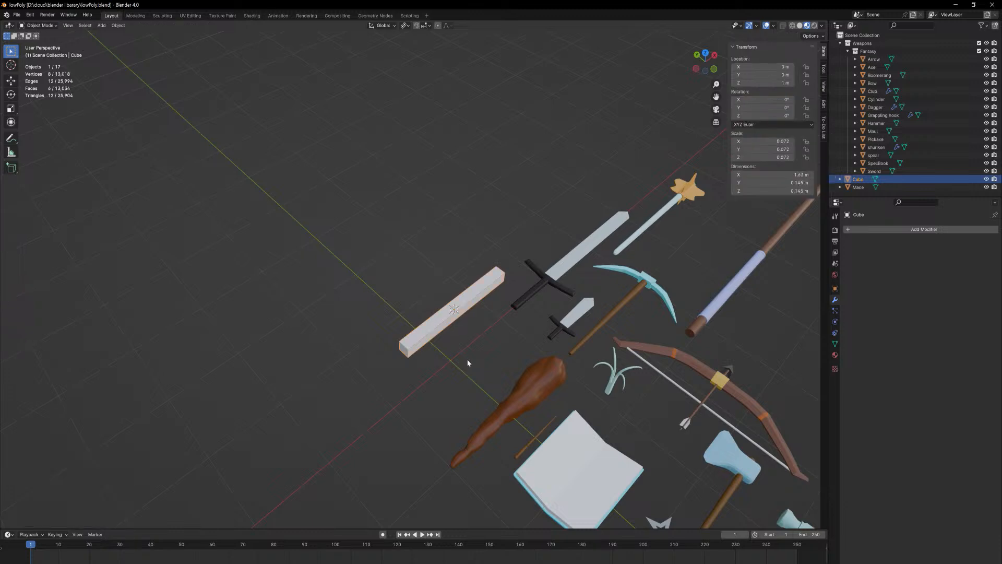
pyautogui.press('Tab')
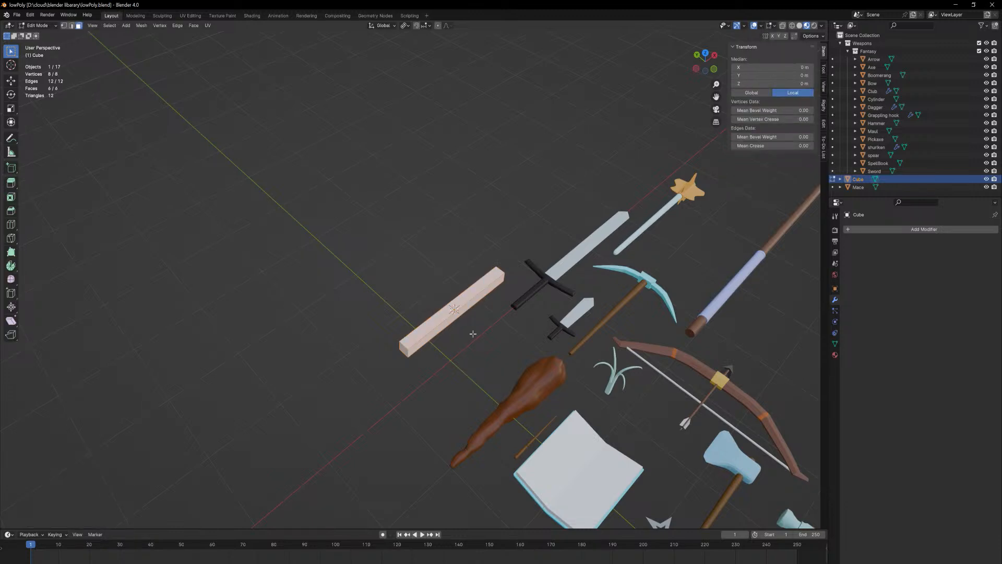
pyautogui.press('Tab')
# - Duplicate the bar in place and rotate the copy 90° around the Z axis
pyautogui.hotkey('shift', 'd')
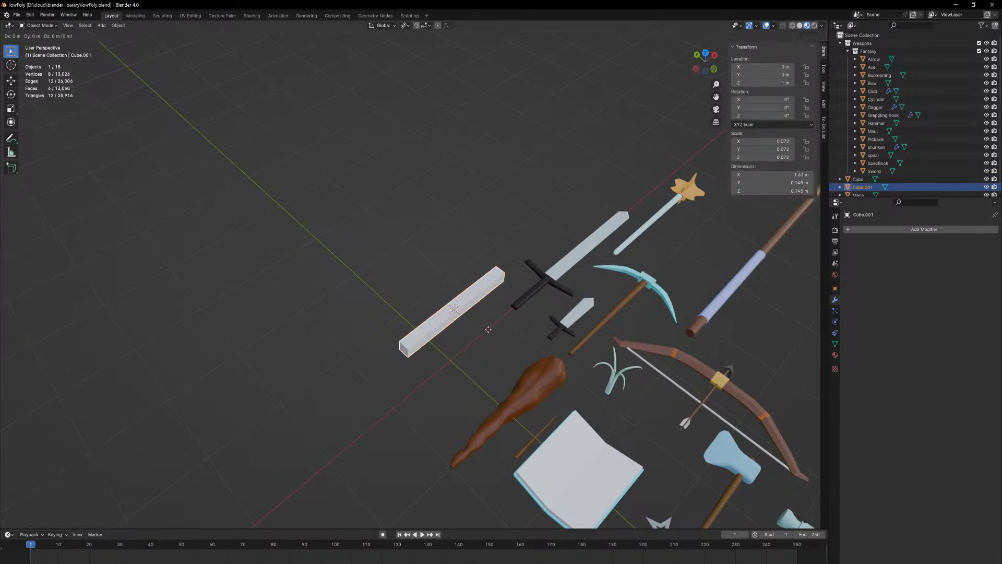
pyautogui.rightClick(488, 329)
pyautogui.write('rz')
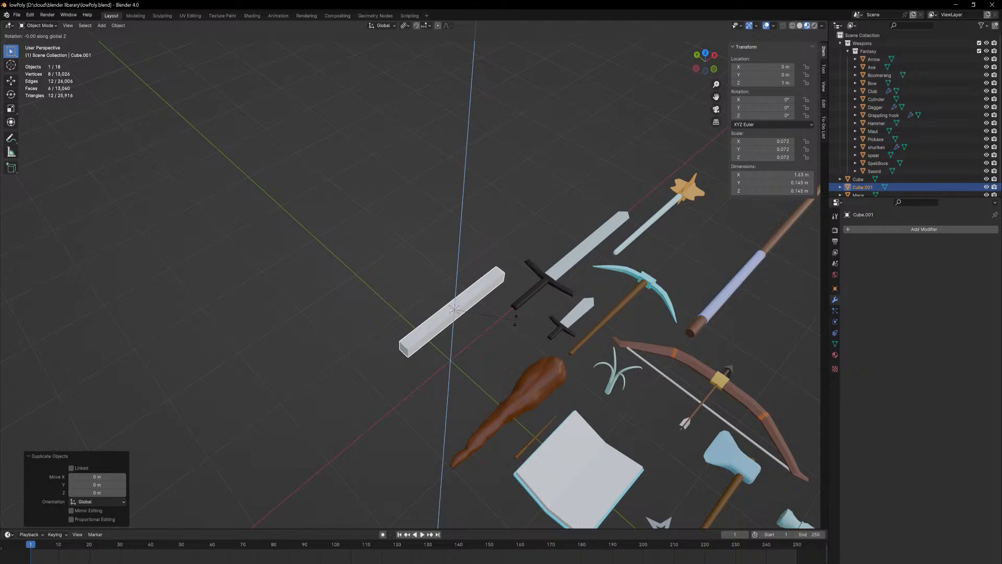
pyautogui.write('90')
pyautogui.press('Return')
# - Move the rotated bar along X to about 0.648 m so it crosses the first bar near its end, and deselect it
pyautogui.press('g')
pyautogui.press('x')
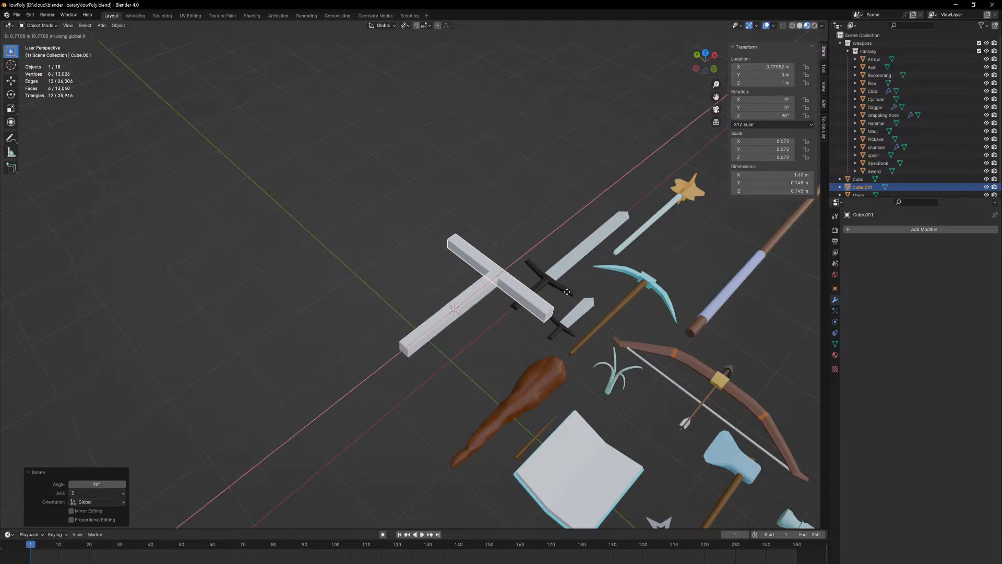
pyautogui.click(545, 337)
pyautogui.click(500, 218)
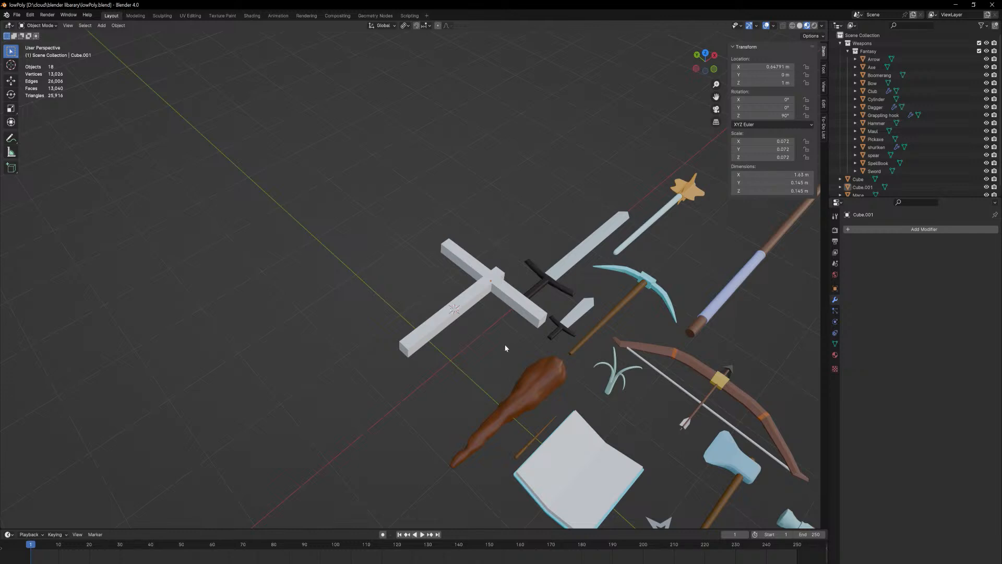
# - Add a Subdivision Surface modifier to the original lengthwise bar that forms the crossbow stock
pyautogui.moveTo(505, 348)
pyautogui.mouseDown(button='middle')
pyautogui.moveTo(499, 324)
pyautogui.moveTo(510, 317)
pyautogui.moveTo(515, 355)
pyautogui.mouseUp(button='middle')
pyautogui.scroll(2, 503, 303)
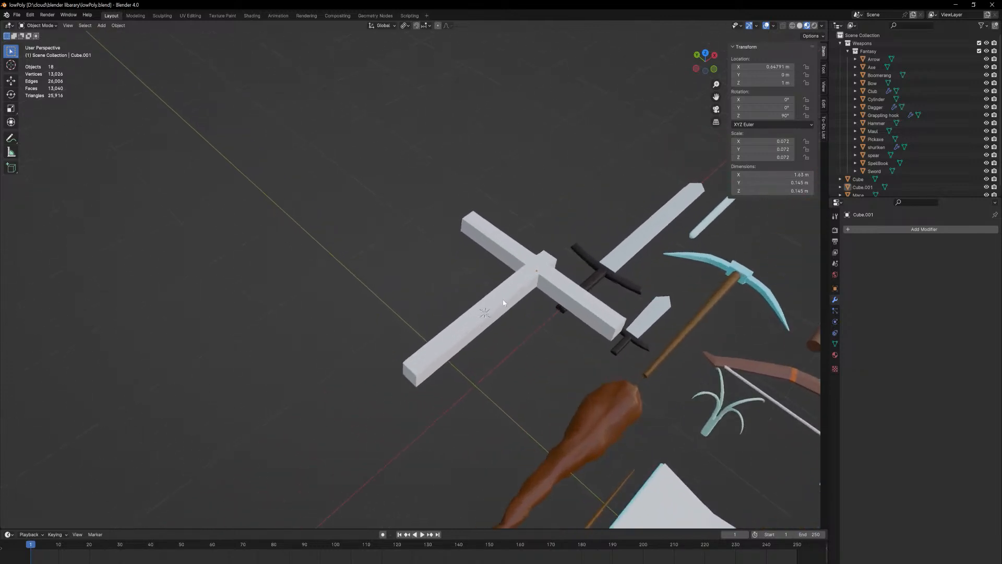
pyautogui.scroll(2, 504, 303)
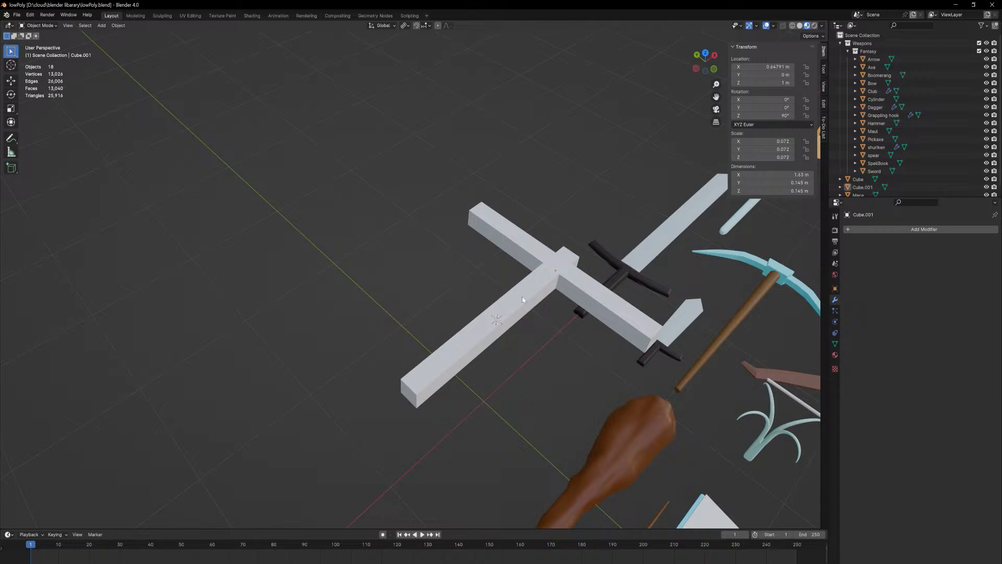
pyautogui.click(525, 293)
pyautogui.moveTo(531, 310); pyautogui.dragTo(524, 319, button='middle')
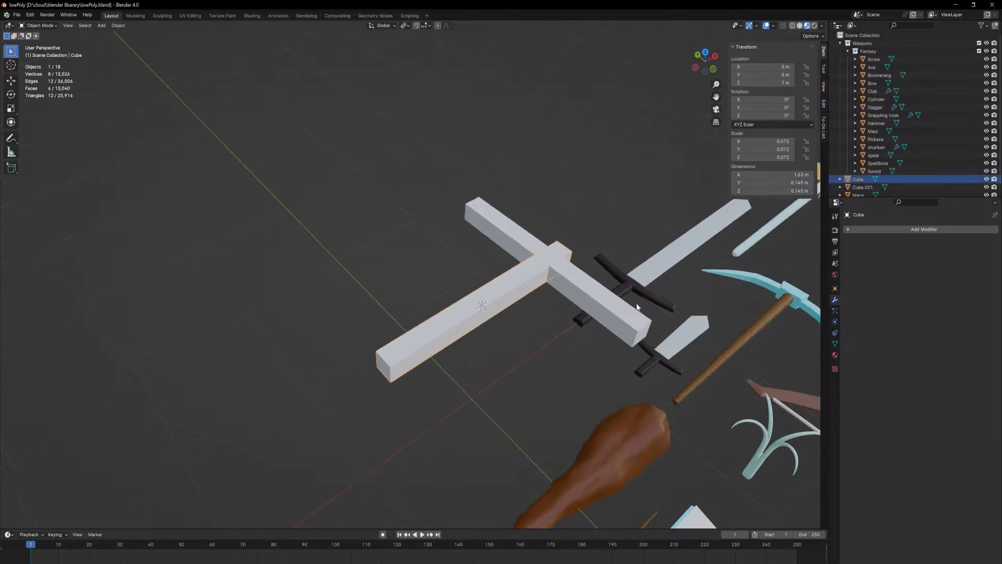
pyautogui.click(851, 232)
pyautogui.press('space')
pyautogui.write('sub')
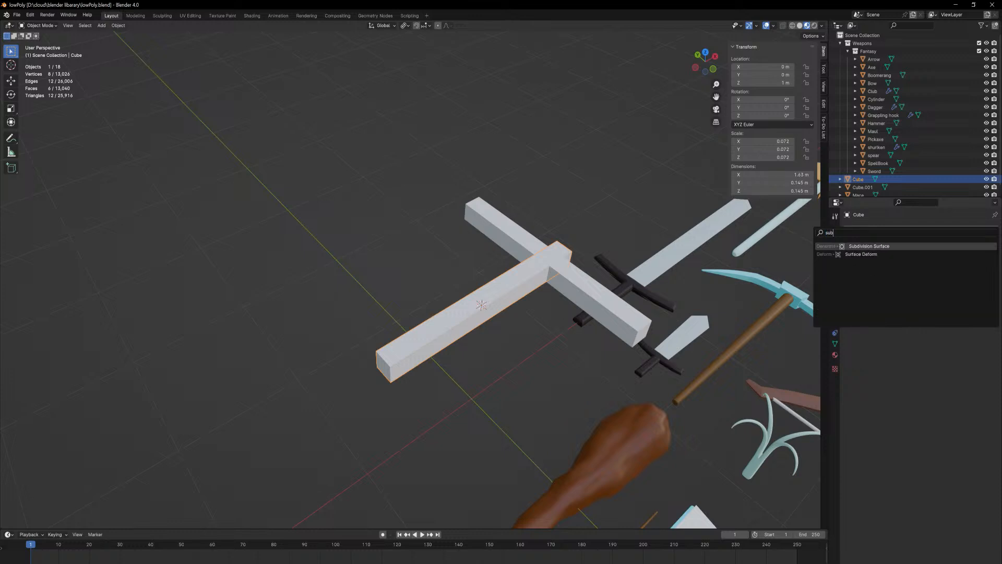
pyautogui.press('Return')
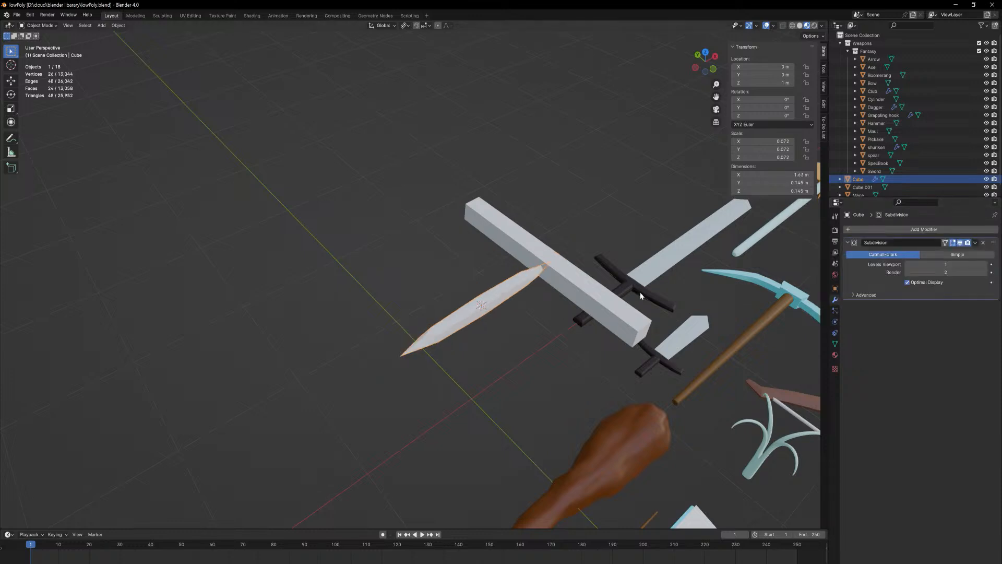
# - Add a loop cut close to each end of the stock, with slide factors of about -0.889 and 0.928
pyautogui.press('Tab')
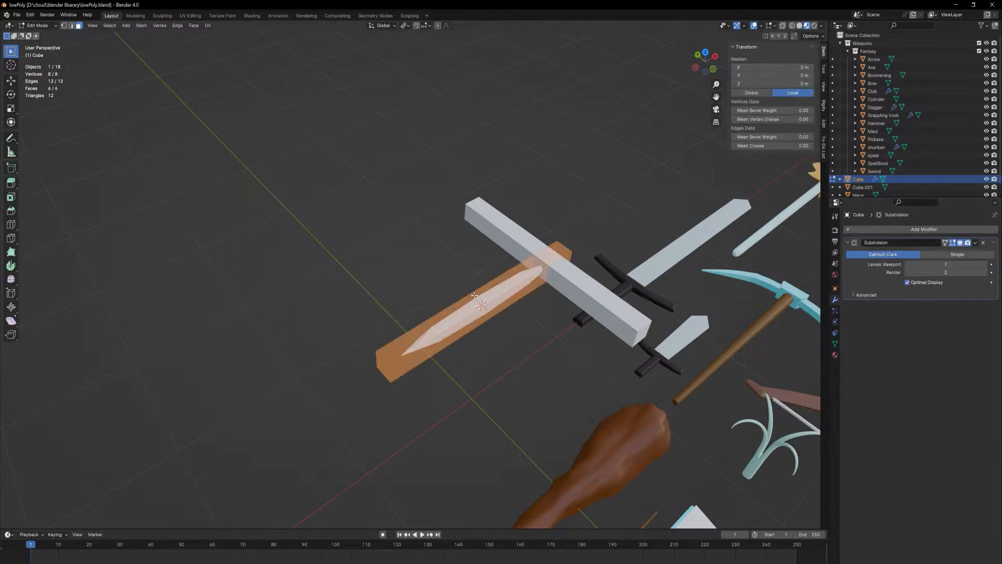
pyautogui.hotkey('ctrl', 'r')
pyautogui.click(493, 294)
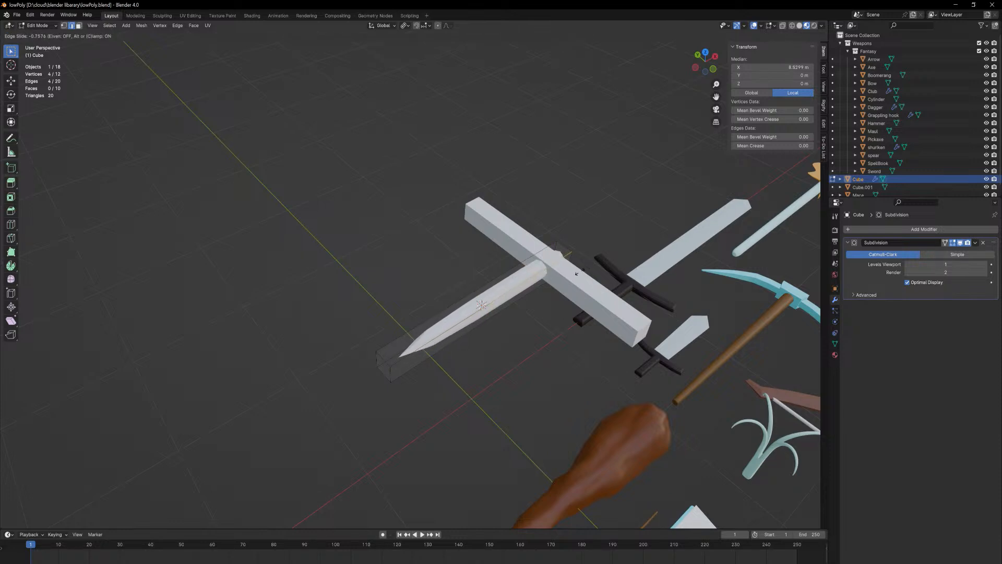
pyautogui.click(592, 266)
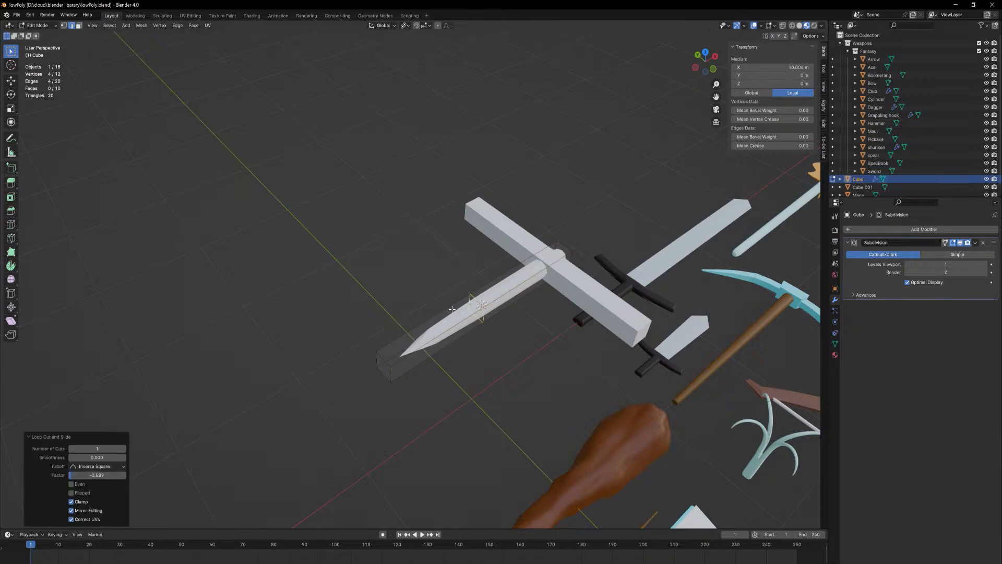
pyautogui.hotkey('ctrl', 'r')
pyautogui.click(443, 313)
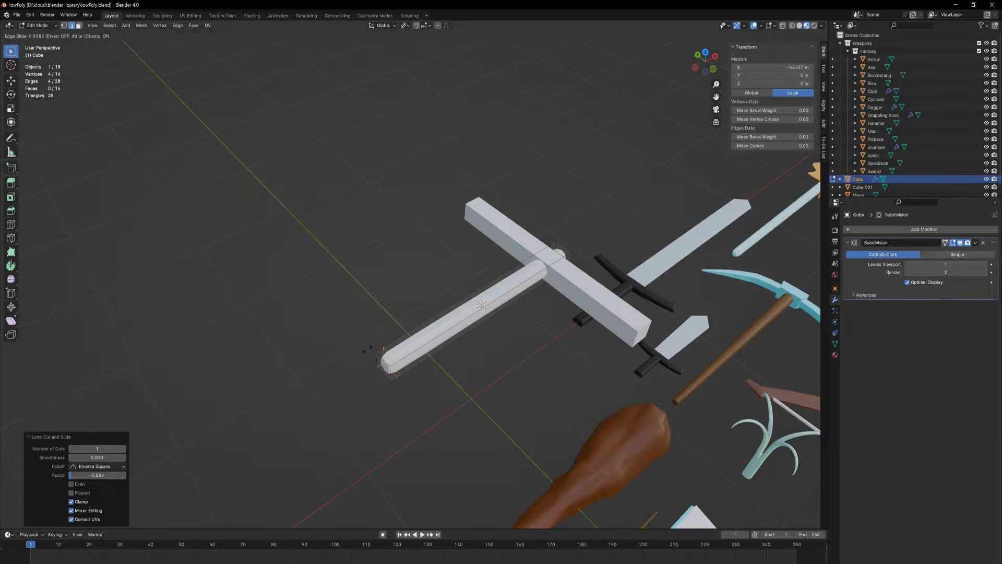
pyautogui.click(367, 349)
# - Add two loop cuts across the stock just behind the crossbar, enclosing a short section
pyautogui.hotkey('ctrl', 'r')
pyautogui.click(417, 333)
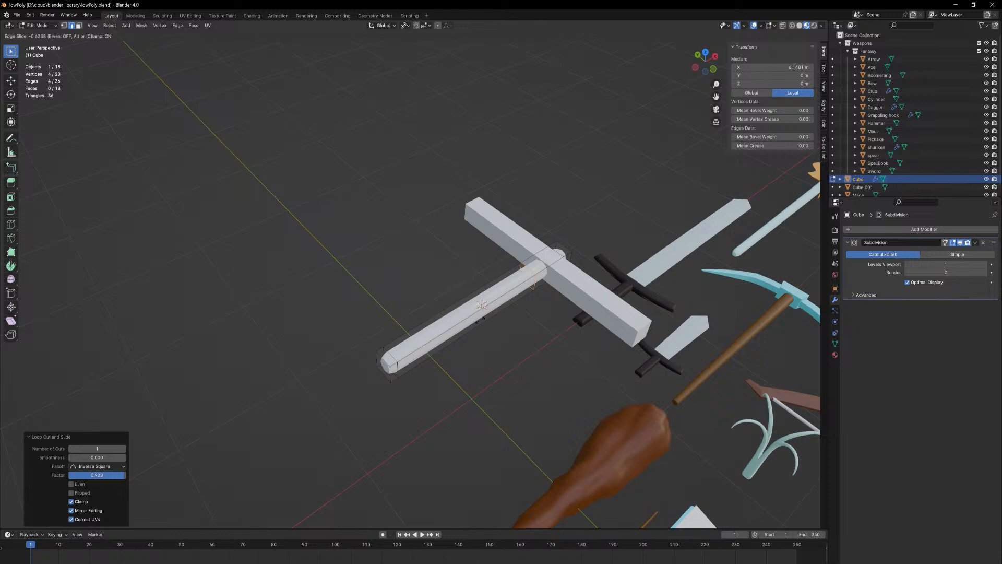
pyautogui.click(497, 294)
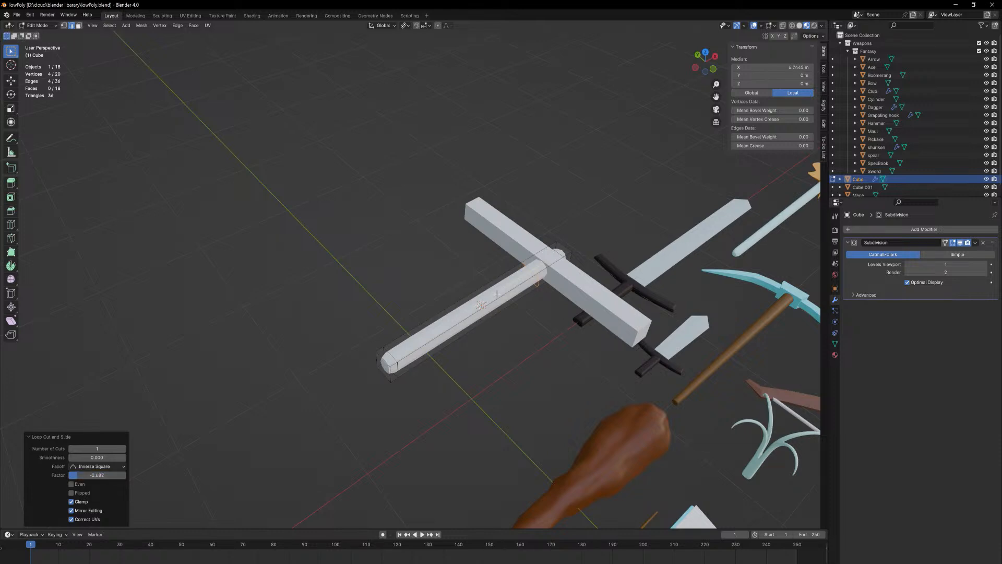
pyautogui.click(509, 286)
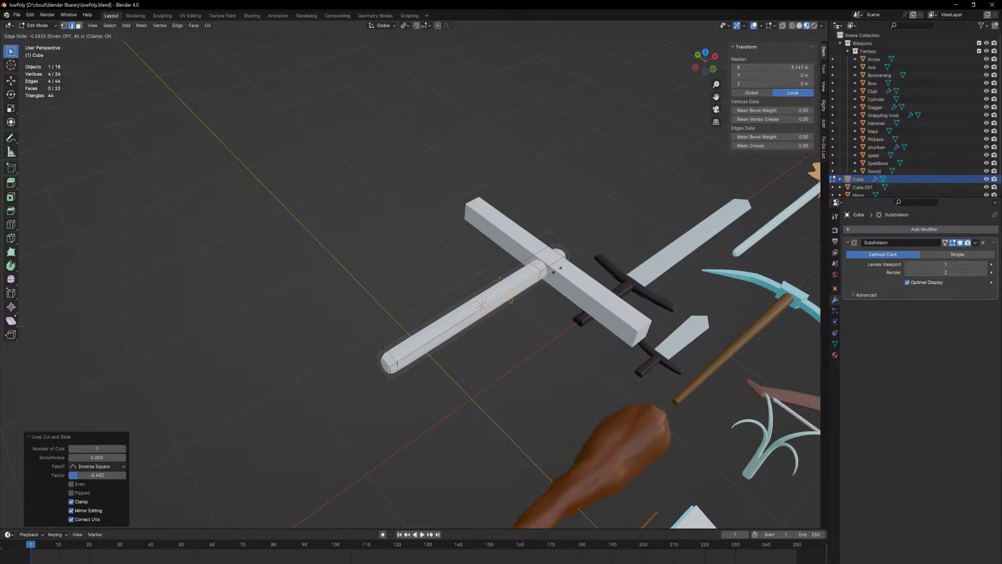
pyautogui.click(557, 269)
# - Select the ring of faces between the two new loop cuts and scale it by about 0.711
pyautogui.press('3')
pyautogui.keyDown('alt'); pyautogui.click(527, 283); pyautogui.keyUp('alt')
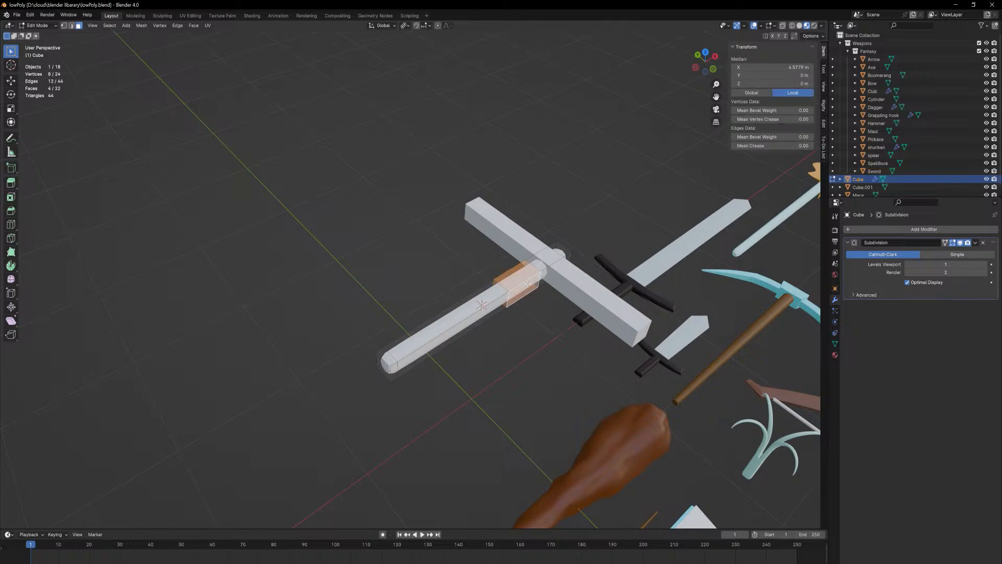
pyautogui.press('s')
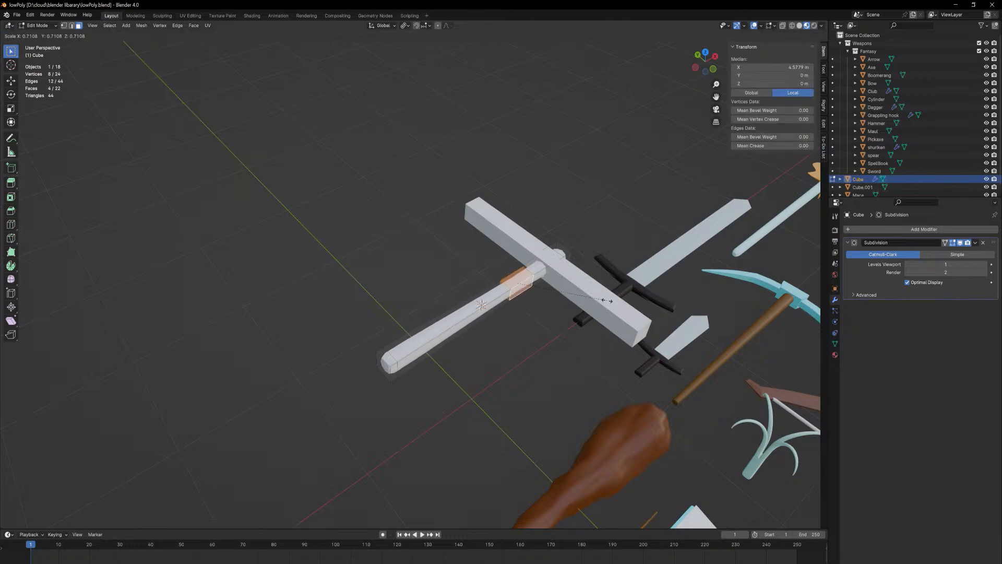
pyautogui.click(607, 300)
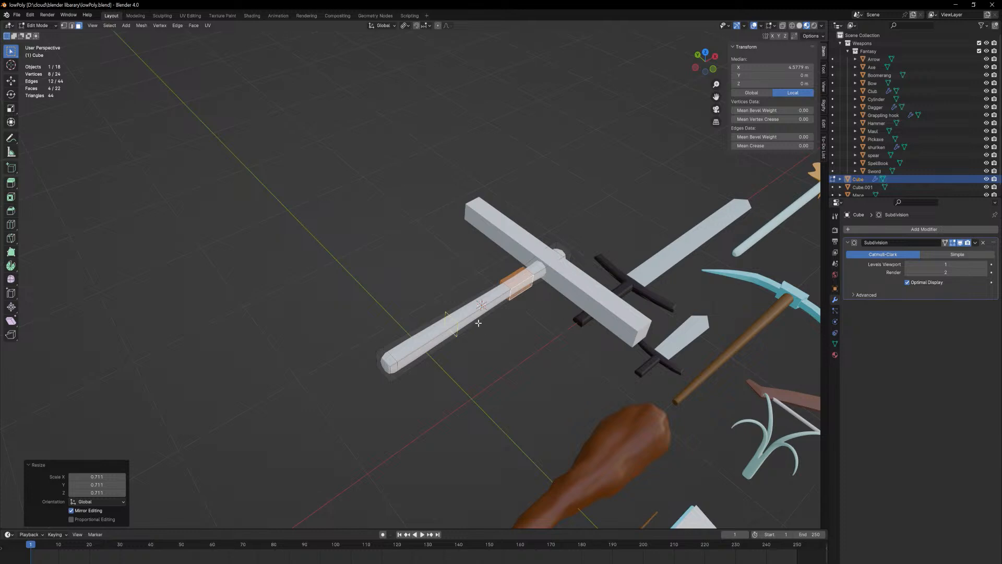
# - Add two loop cuts across the stock behind the narrowed section, with slide factors of about -0.795 and -0.33
pyautogui.hotkey('ctrl', 'r')
pyautogui.click(522, 290)
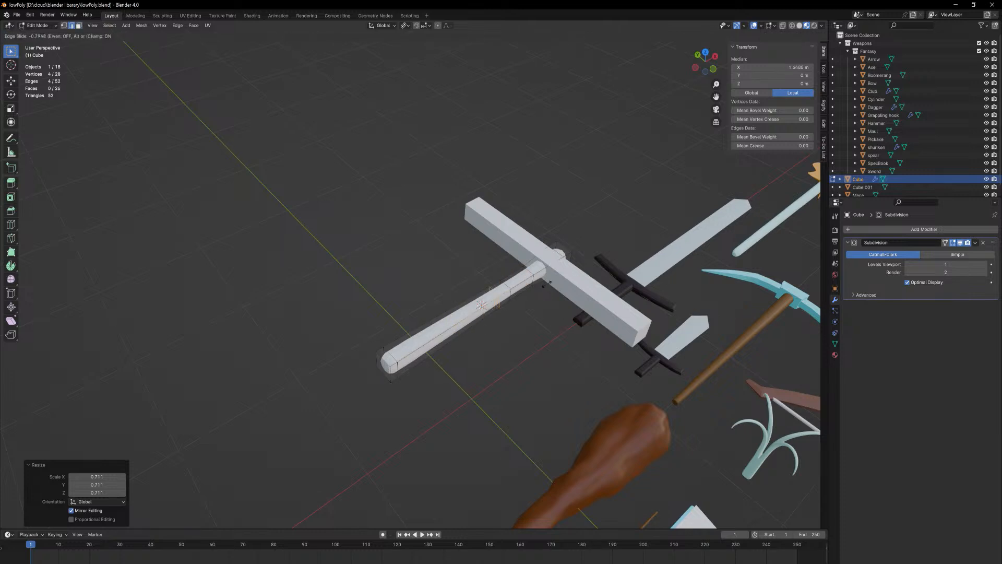
pyautogui.click(546, 284)
pyautogui.hotkey('ctrl', 'r')
pyautogui.click(463, 314)
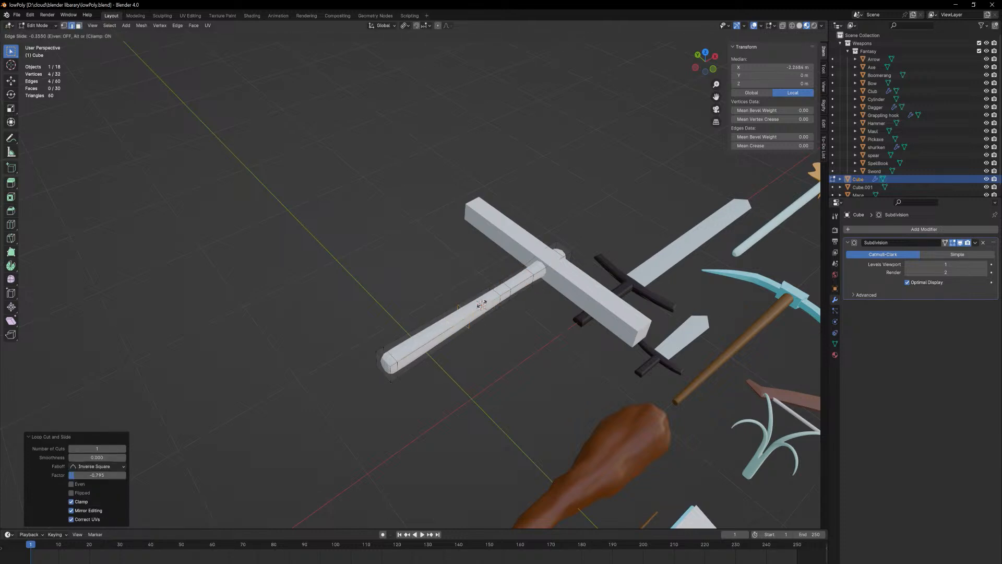
pyautogui.click(481, 304)
# - Select the ring of faces between the two new loop cuts at mid-stock and scale it by about 1.303
pyautogui.press('3')
pyautogui.keyDown('alt'); pyautogui.click(481, 303); pyautogui.keyUp('alt')
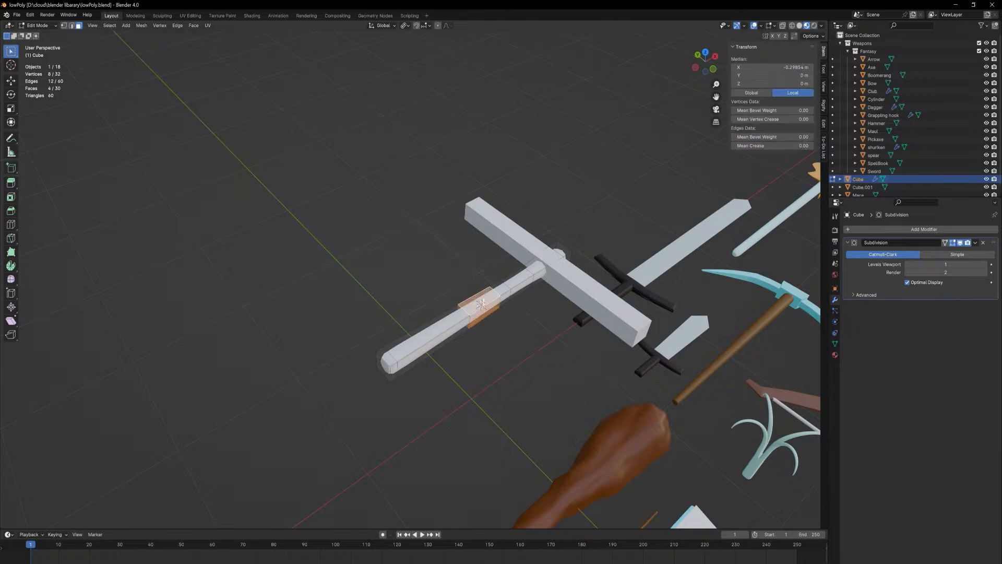
pyautogui.press('s')
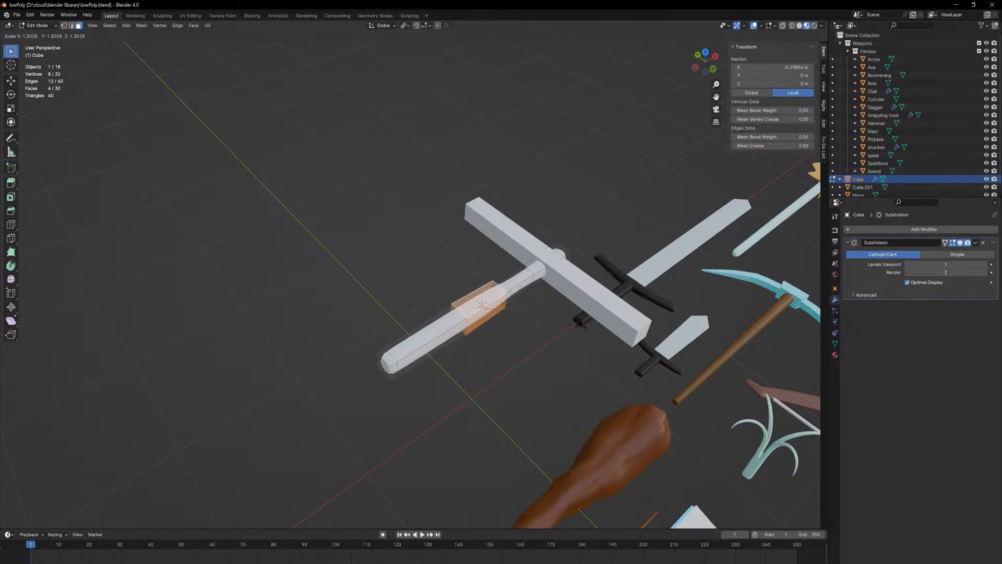
pyautogui.click(580, 324)
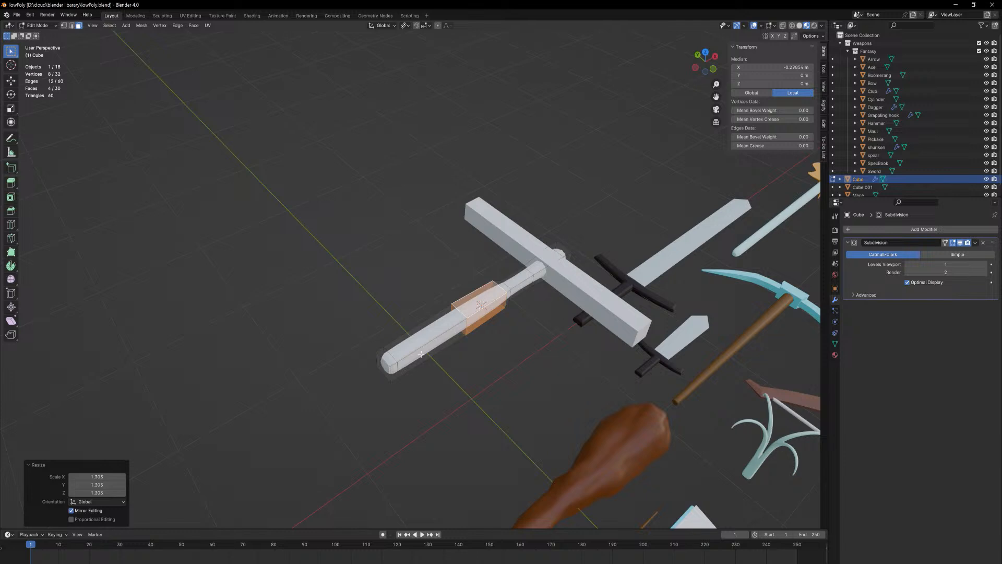
# - Select the long ring of faces at the rear of the stock and scale it down to about 0.73
pyautogui.keyDown('alt'); pyautogui.click(436, 339); pyautogui.keyUp('alt')
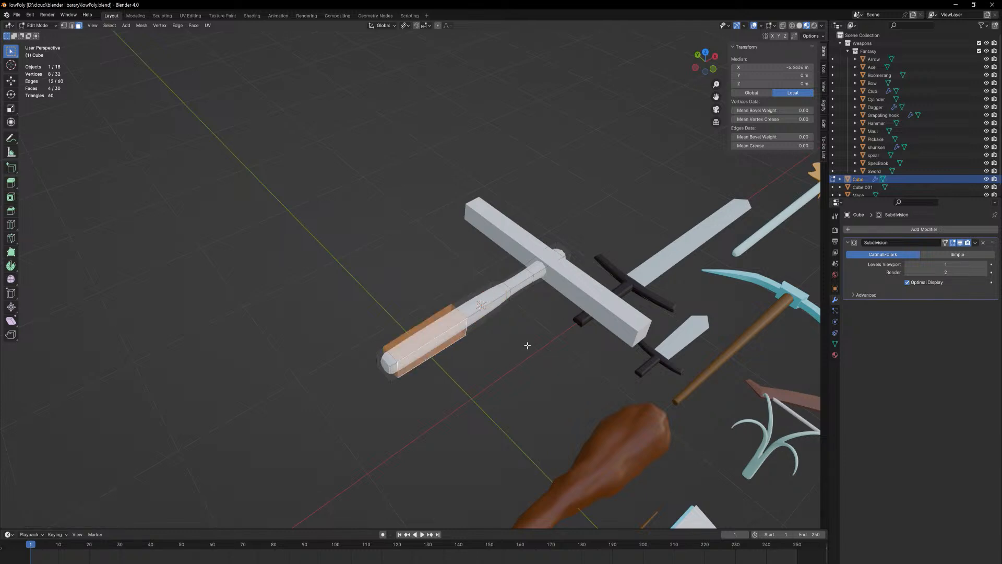
pyautogui.press('s')
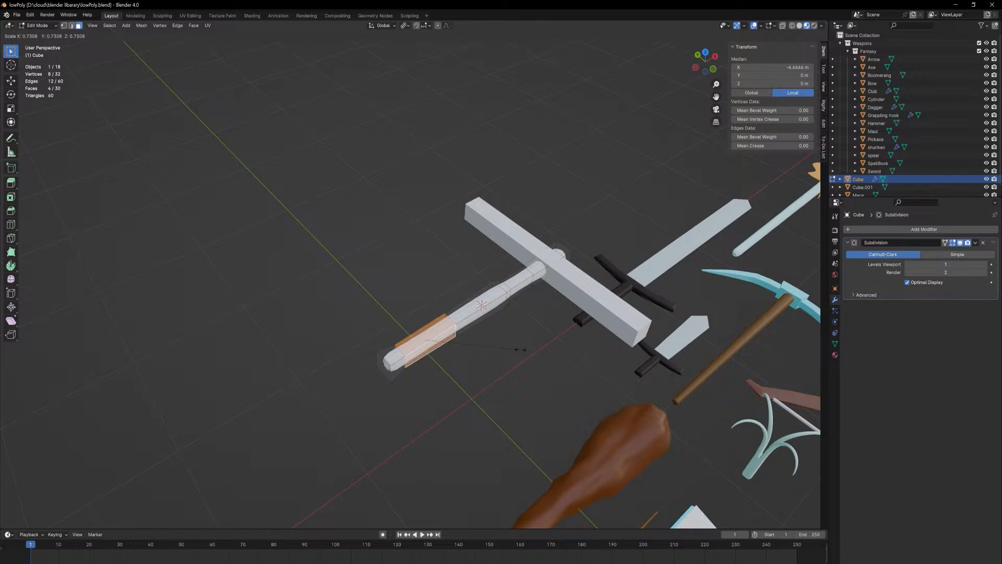
# - Scale the selected ring of faces at the handle's free end to about 0.715, and stretch it along X by about 1.67
pyautogui.click(518, 349)
pyautogui.press('s')
pyautogui.press('z')
pyautogui.press('z')
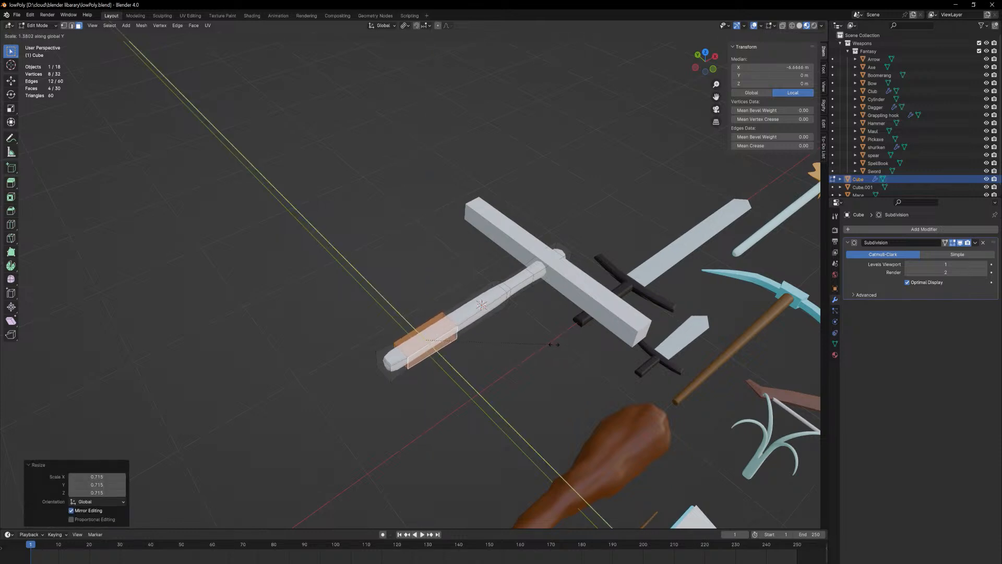
pyautogui.press('x')
pyautogui.click(581, 339)
# - Move the selected handle faces about 0.14 m along X toward the crossbar
pyautogui.press('g')
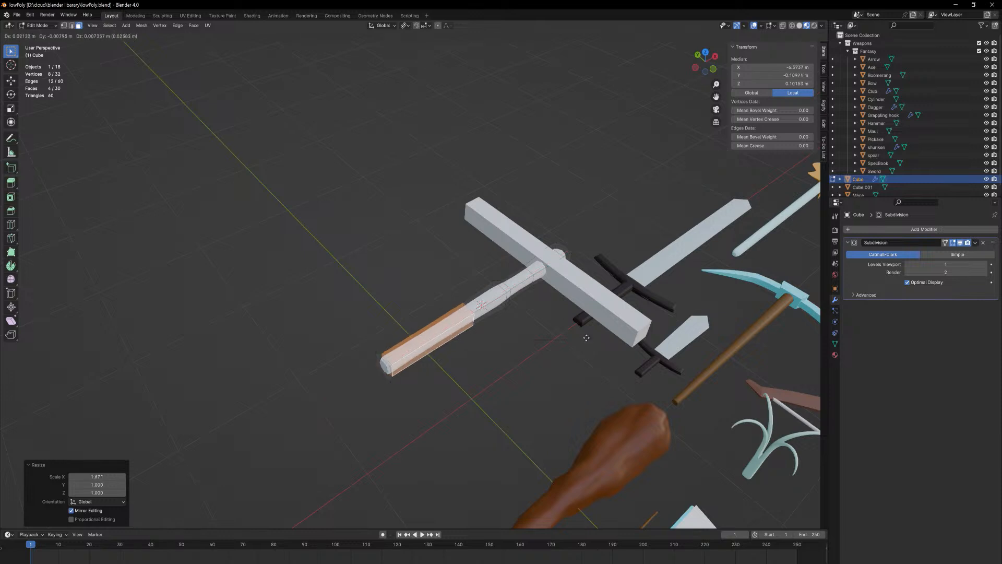
pyautogui.press('z')
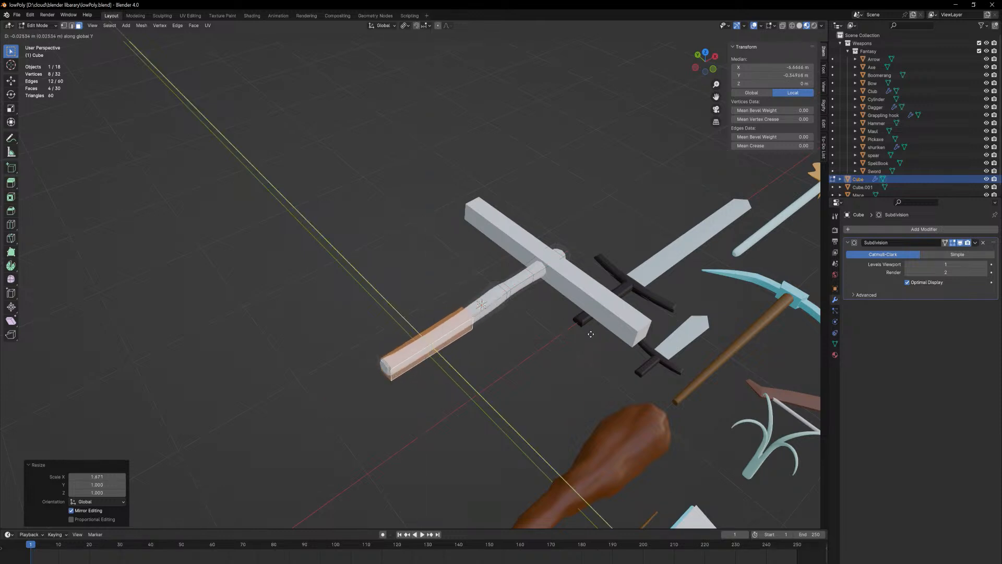
pyautogui.press('x')
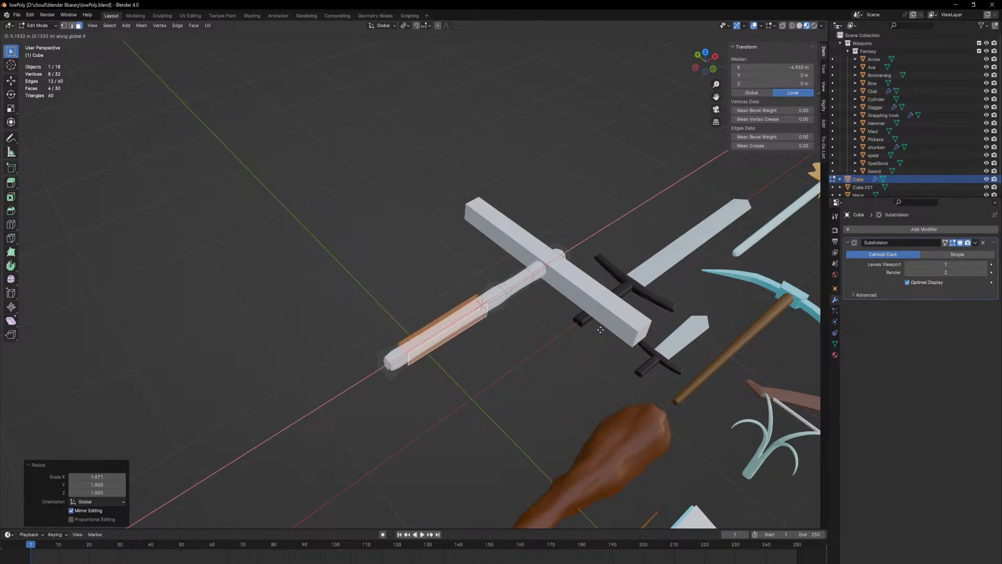
pyautogui.click(600, 330)
# - Add one centred loop cut around the handle's long lower section and scale it down to narrow the grip
pyautogui.hotkey('ctrl', 'r')
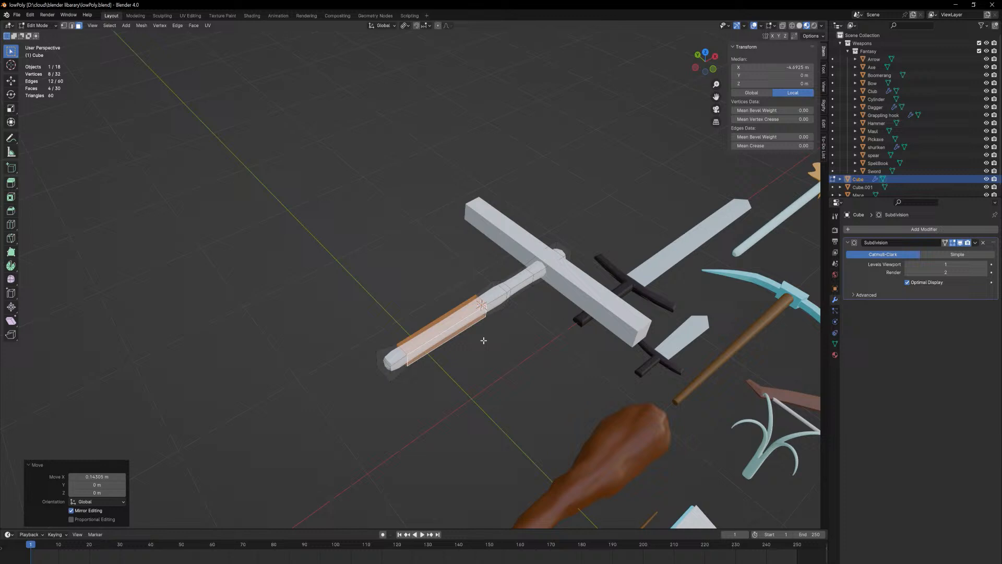
pyautogui.click(441, 334)
pyautogui.click(447, 340)
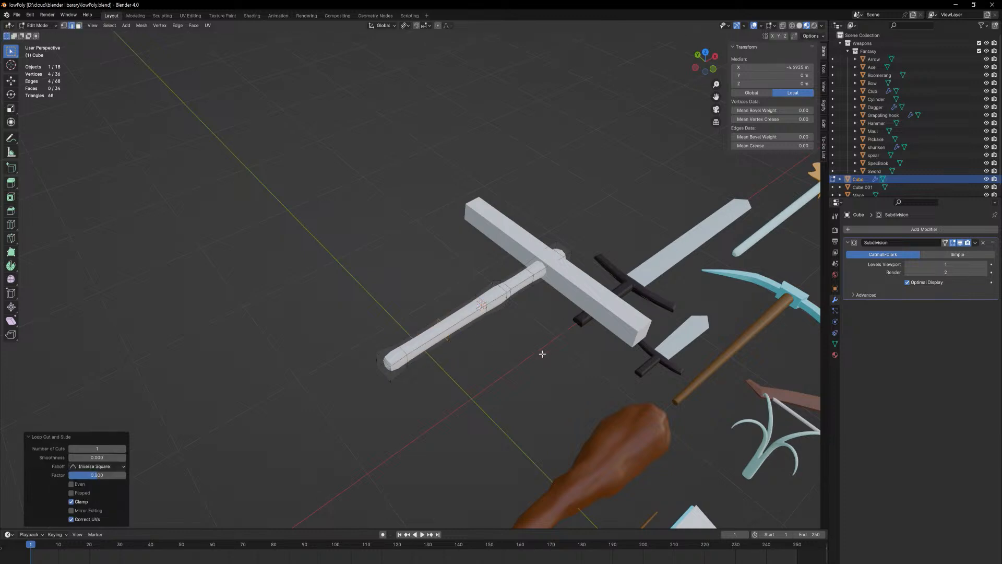
pyautogui.press('s')
pyautogui.click(523, 351)
pyautogui.press('Tab')
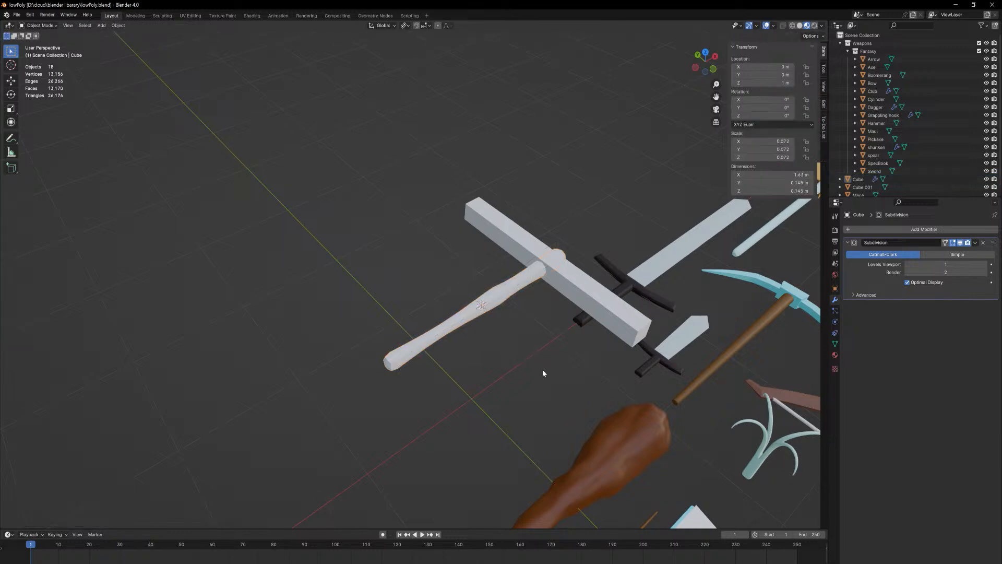
pyautogui.moveTo(543, 369); pyautogui.dragTo(519, 352, button='middle')
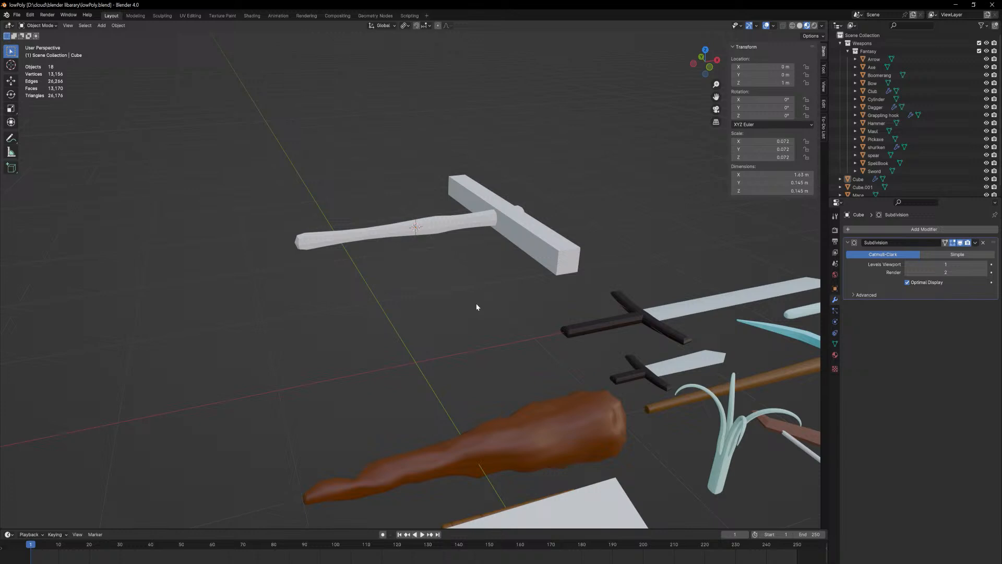
# - Apply Shade Auto Smooth to both the handle and the crossbar
pyautogui.click(466, 229)
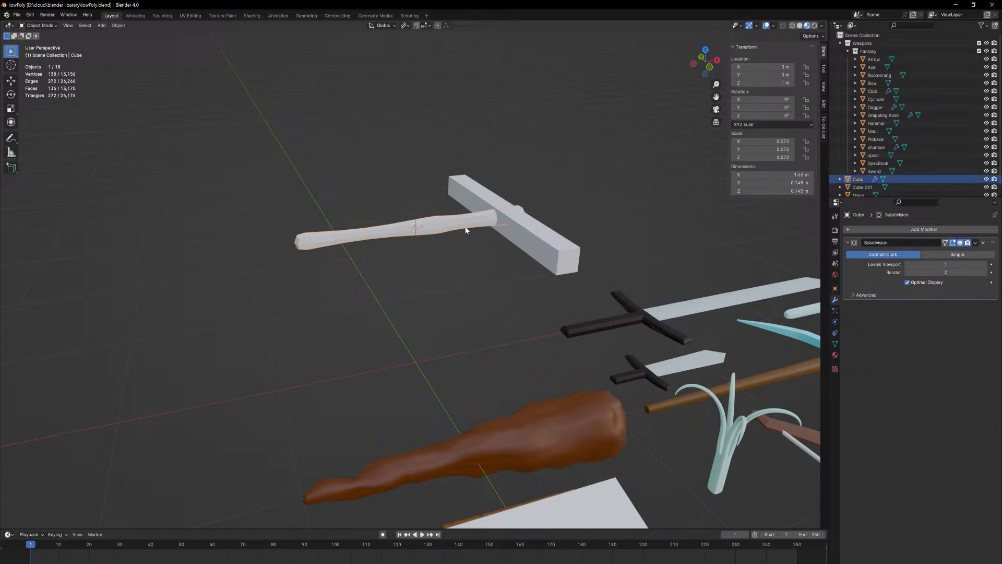
pyautogui.moveTo(468, 224); pyautogui.dragTo(495, 359, button='middle')
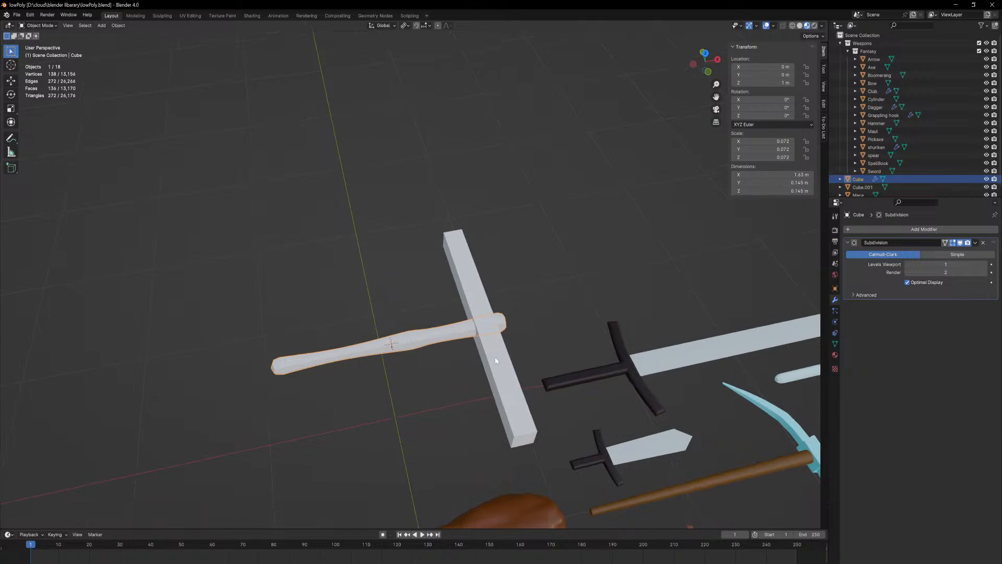
pyautogui.click(499, 363)
pyautogui.click(428, 332)
pyautogui.rightClick(428, 331)
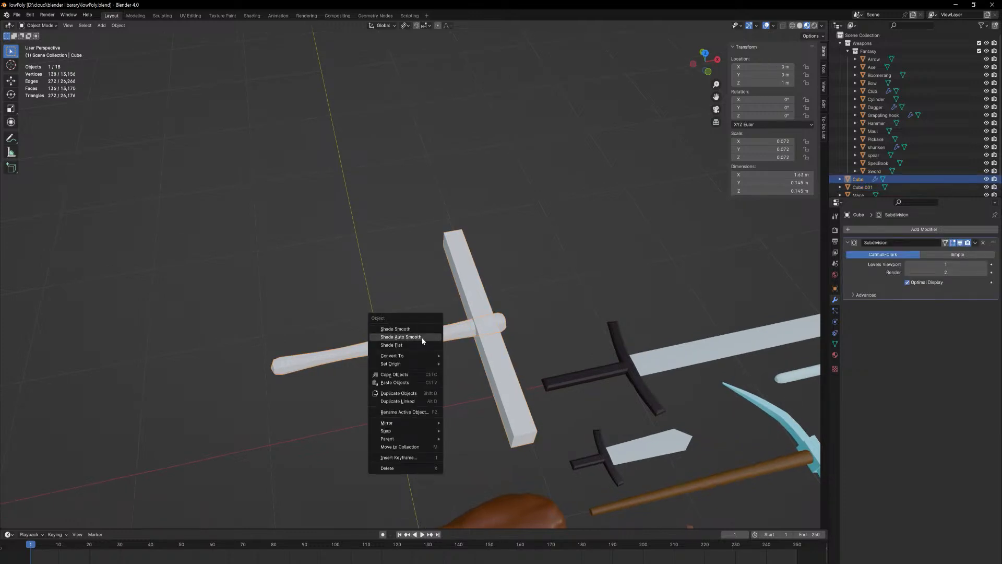
pyautogui.click(423, 334)
pyautogui.moveTo(482, 352); pyautogui.dragTo(541, 316, button='middle')
pyautogui.click(474, 343)
# - Add a Subdivision Surface modifier to the crossbar
pyautogui.scroll(-3, 480, 278)
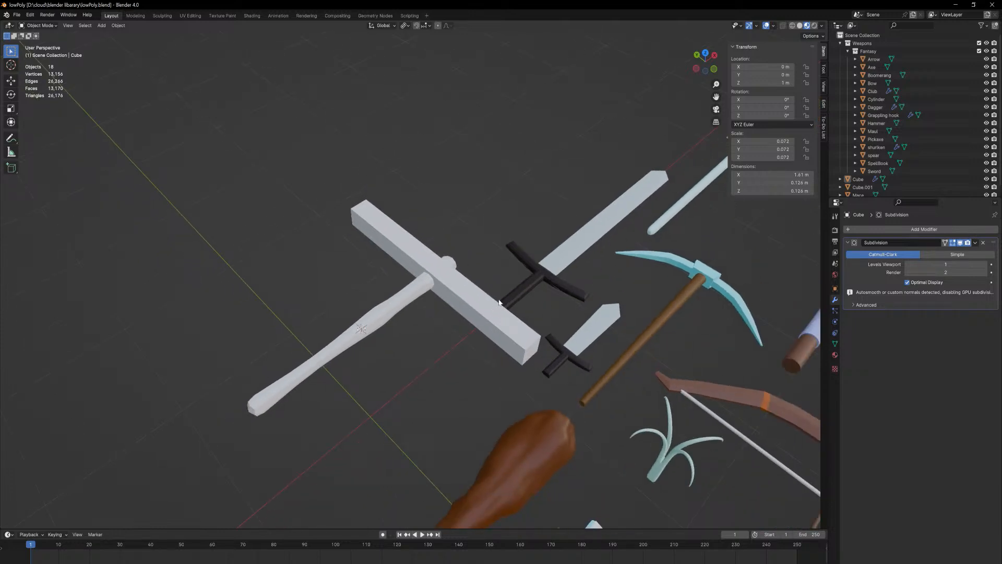
pyautogui.keyDown('shift'); pyautogui.moveTo(499, 301); pyautogui.dragTo(526, 294, button='middle'); pyautogui.keyUp('shift')
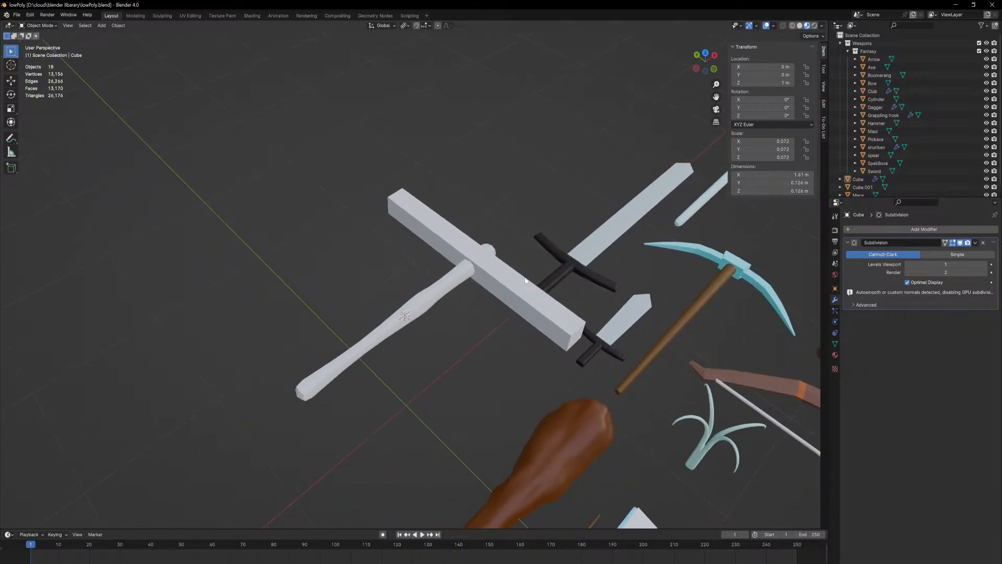
pyautogui.click(522, 283)
pyautogui.click(855, 230)
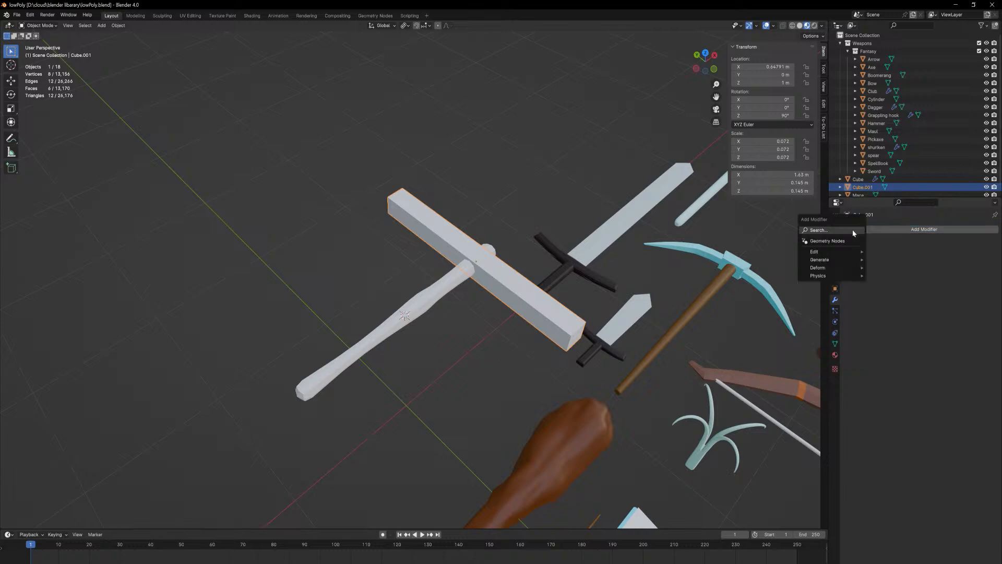
pyautogui.press('space')
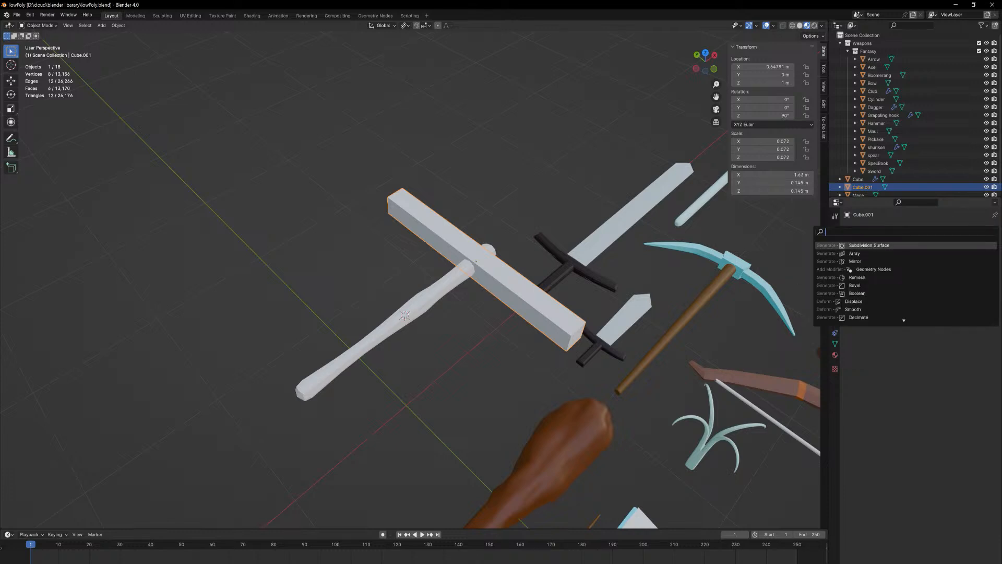
pyautogui.write('sub')
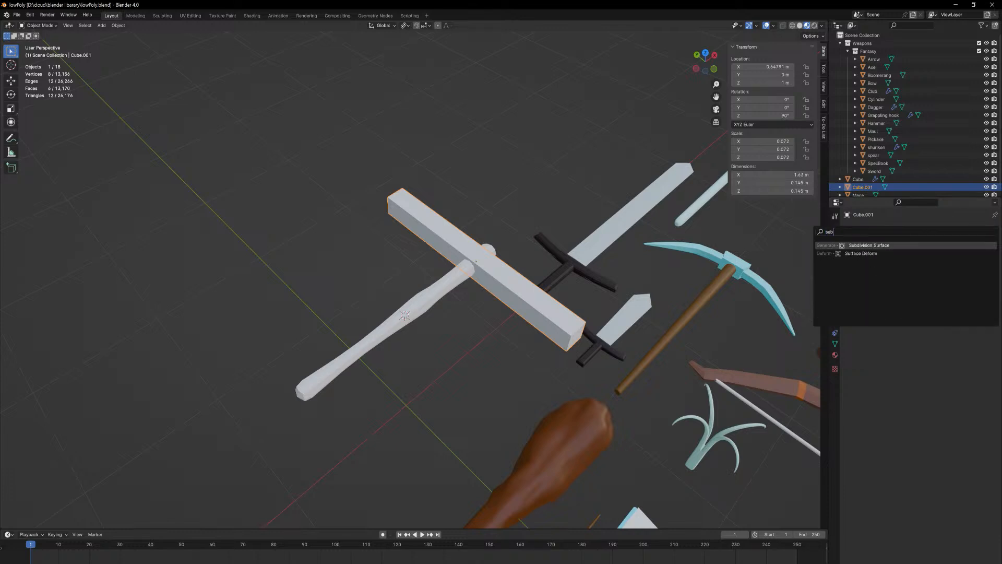
pyautogui.press('Return')
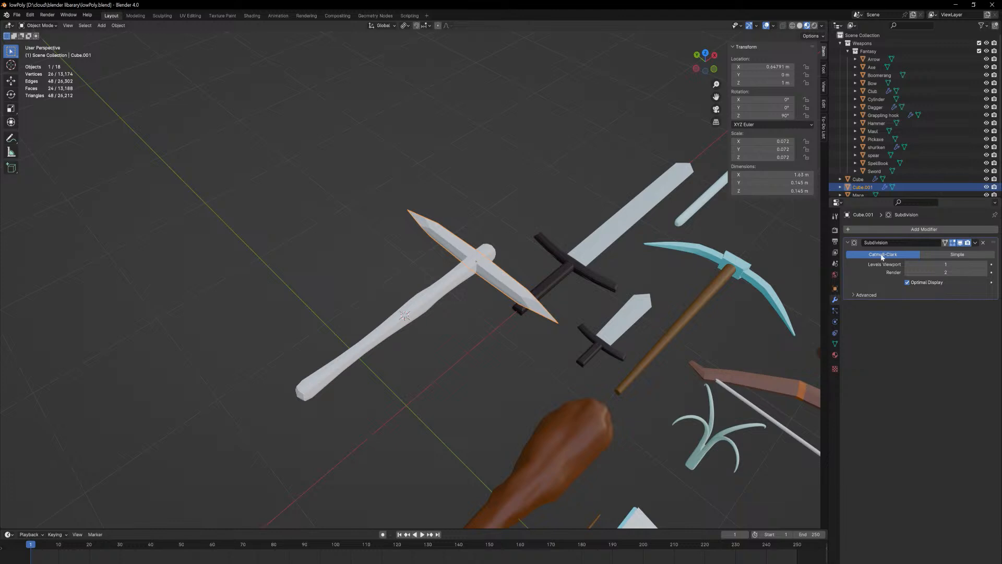
# - Add a single loop cut around the middle of the crossbar mesh
pyautogui.press('Tab')
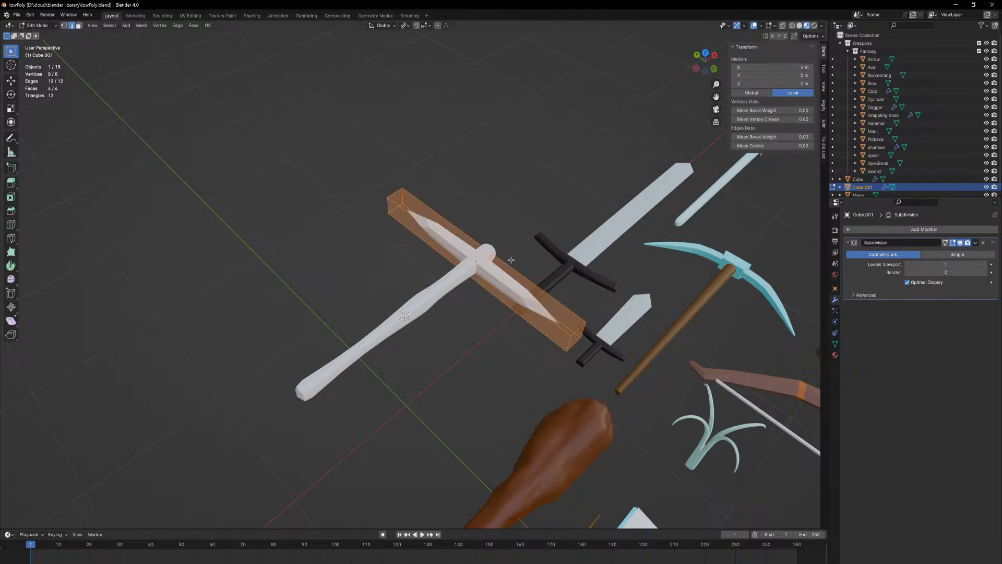
pyautogui.hotkey('ctrl', 'r')
pyautogui.click(497, 256)
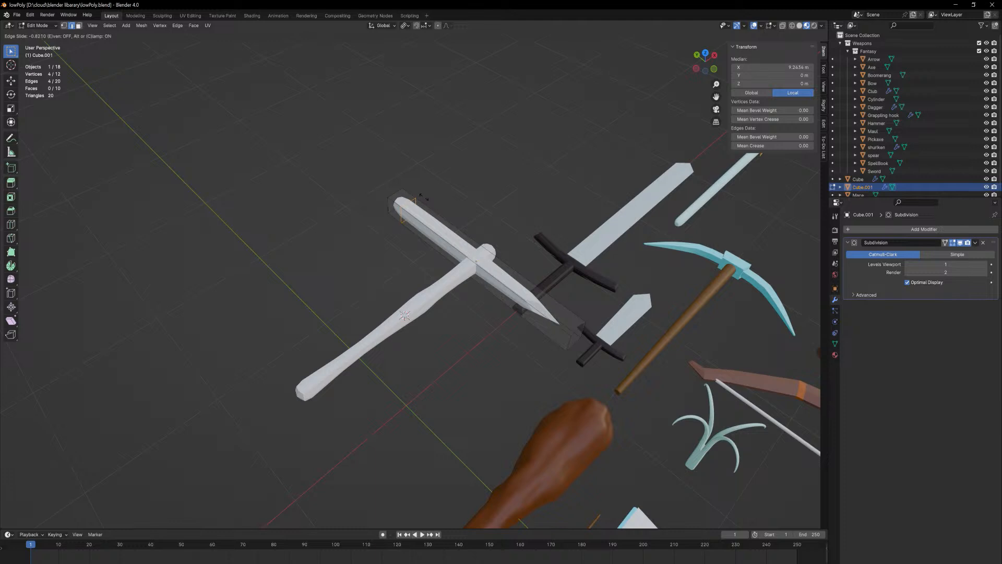
pyautogui.click(502, 250)
# - Set the mean crease of the crossbar's two end faces to about 0.36 and its subdivision viewport level to 2
pyautogui.click(566, 338)
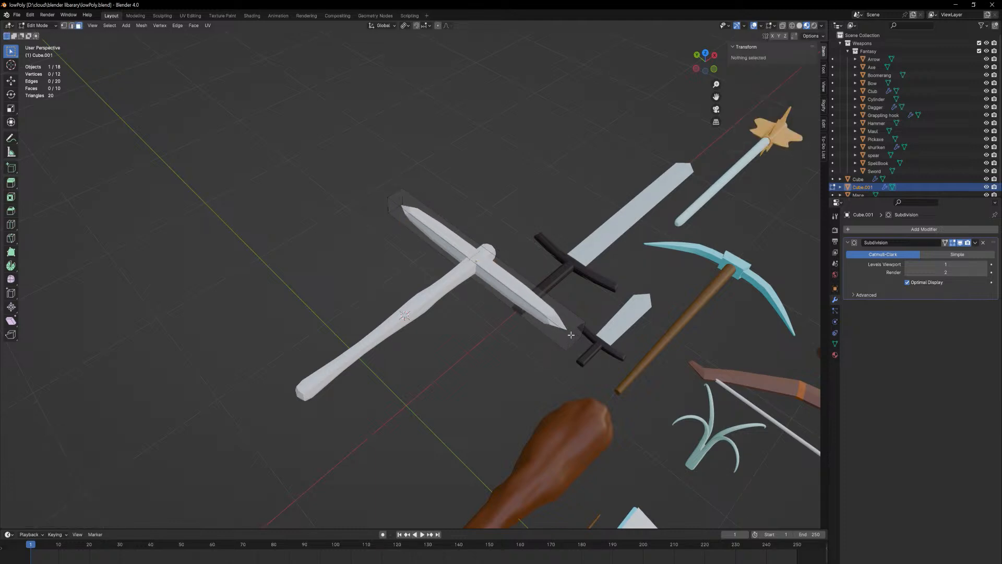
pyautogui.click(575, 337)
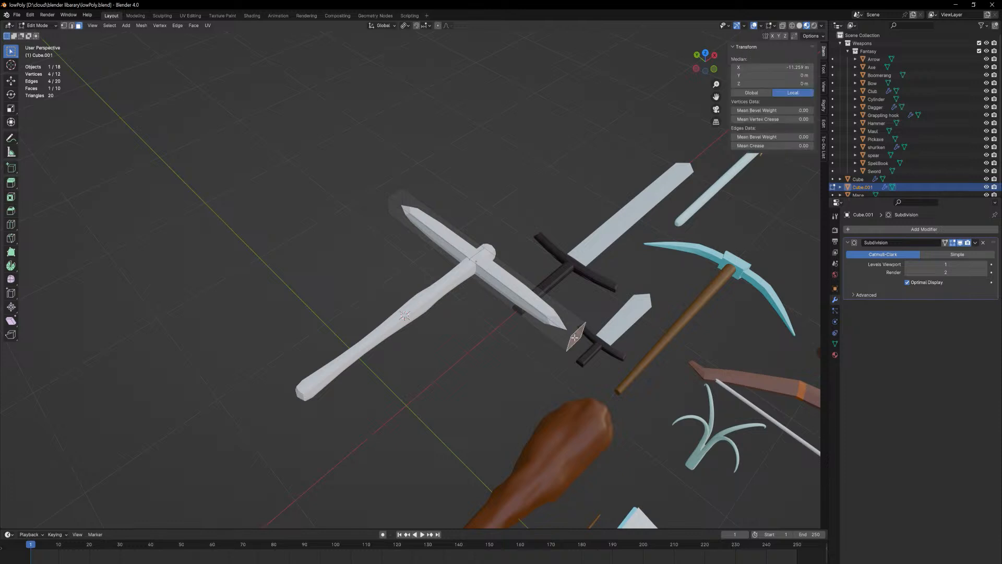
pyautogui.moveTo(388, 219)
pyautogui.mouseDown(button='middle')
pyautogui.moveTo(439, 197)
pyautogui.moveTo(454, 205)
pyautogui.moveTo(409, 244)
pyautogui.moveTo(401, 229)
pyautogui.mouseUp(button='middle')
pyautogui.keyDown('shift'); pyautogui.click(430, 195); pyautogui.keyUp('shift')
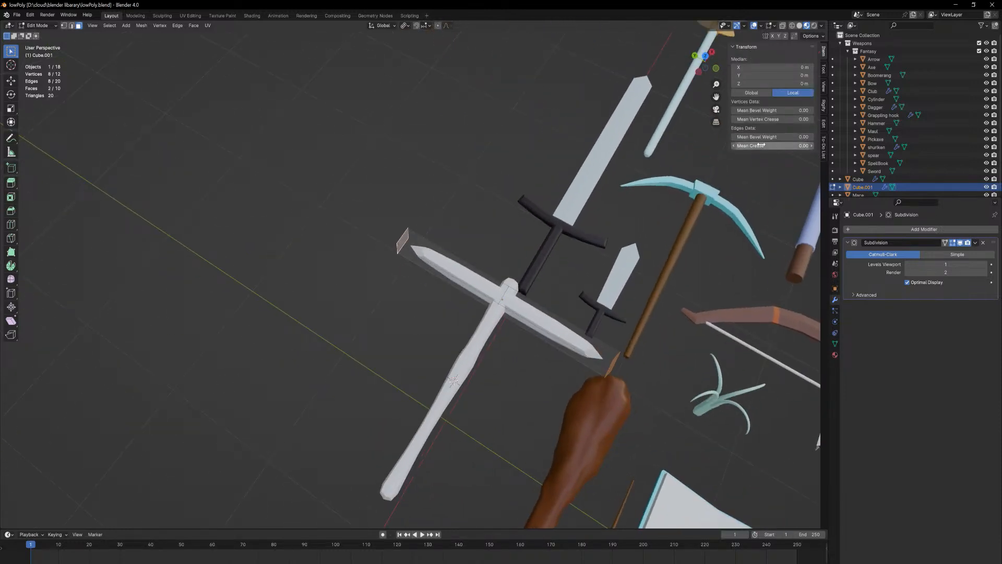
pyautogui.moveTo(760, 146); pyautogui.dragTo(818, 146)
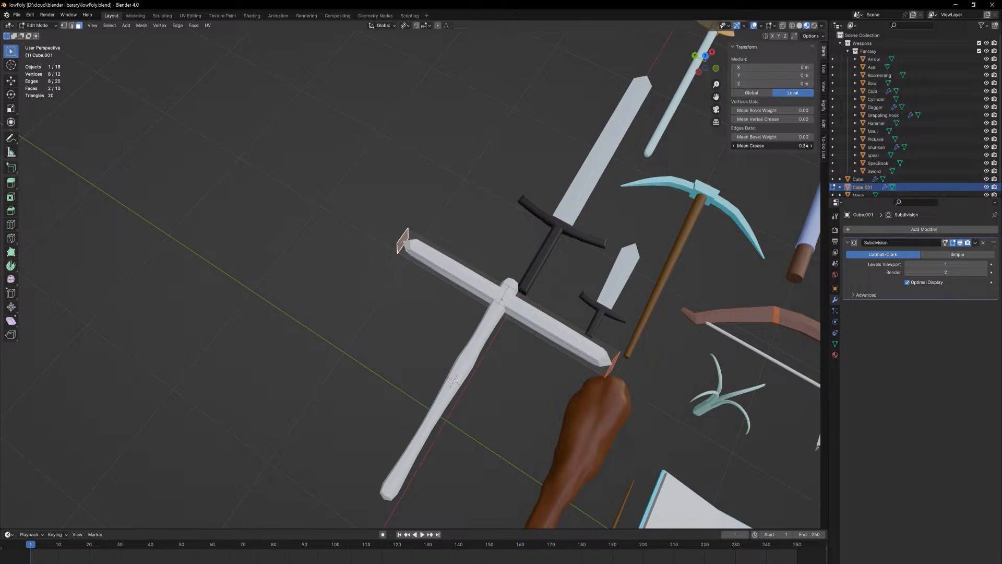
pyautogui.click(984, 265)
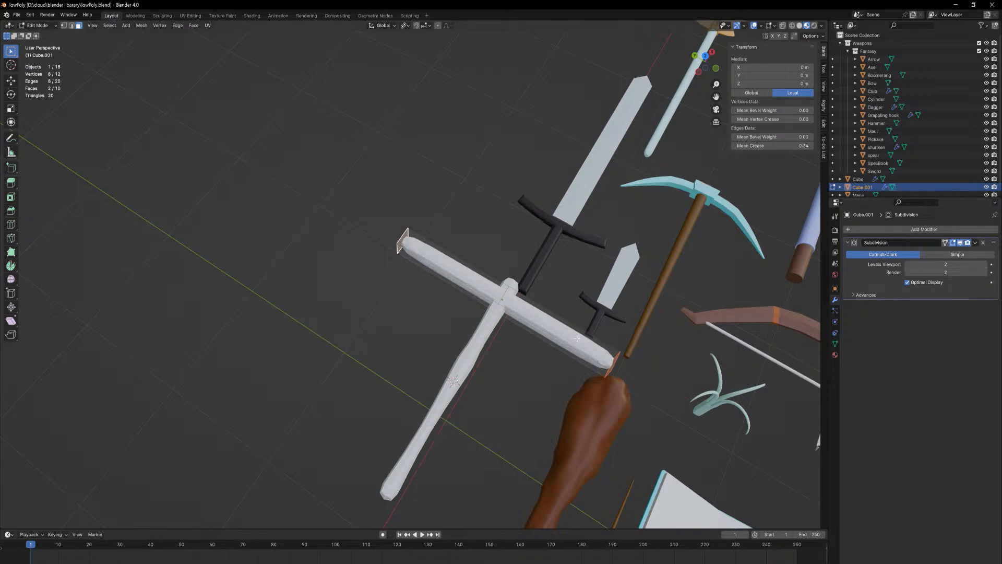
# - Bend the crossbar by moving its two end faces about -0.63 m along X, and scale them to about 0.68
pyautogui.press('g')
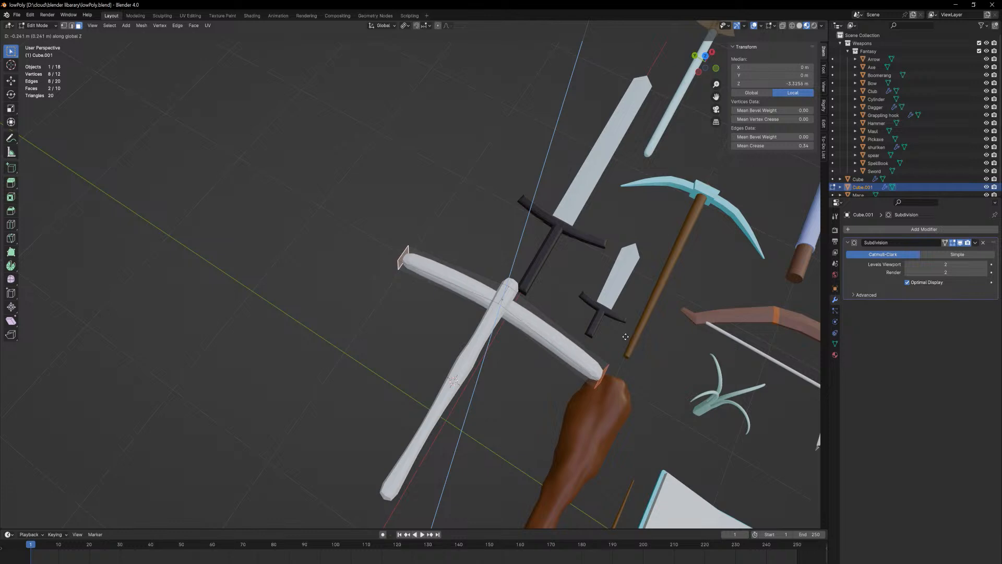
pyautogui.press('y')
pyautogui.press('x')
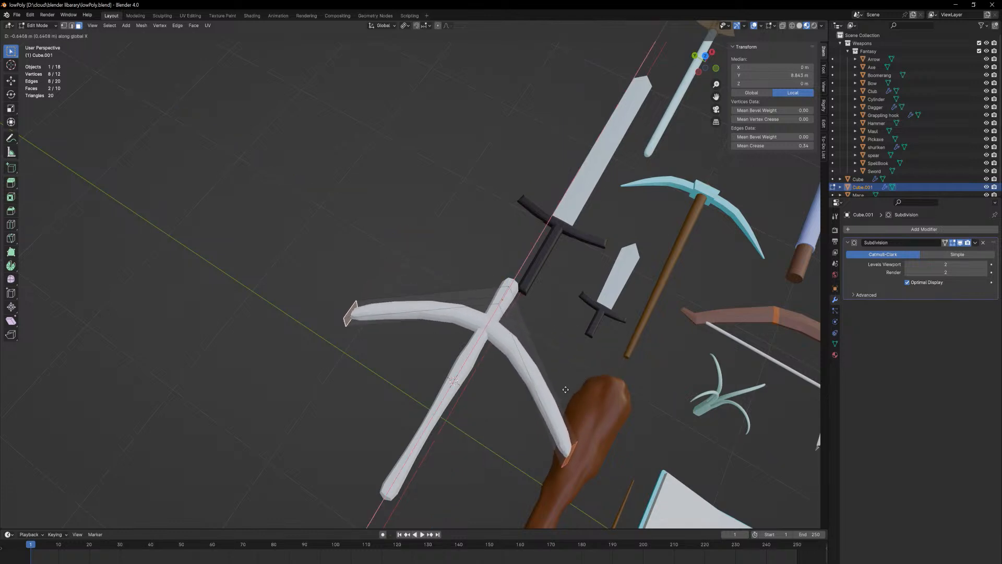
pyautogui.click(566, 391)
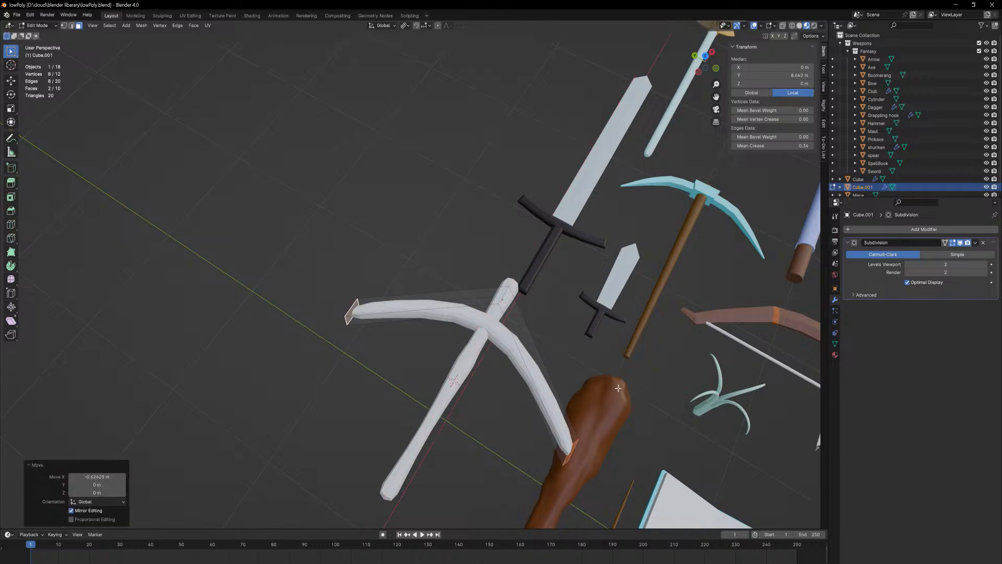
pyautogui.press('s')
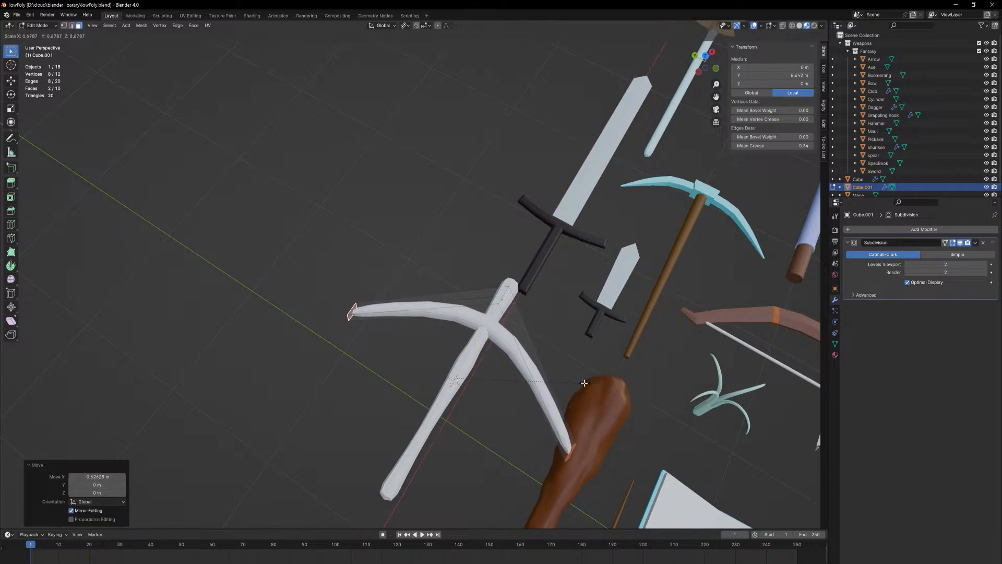
pyautogui.click(553, 366)
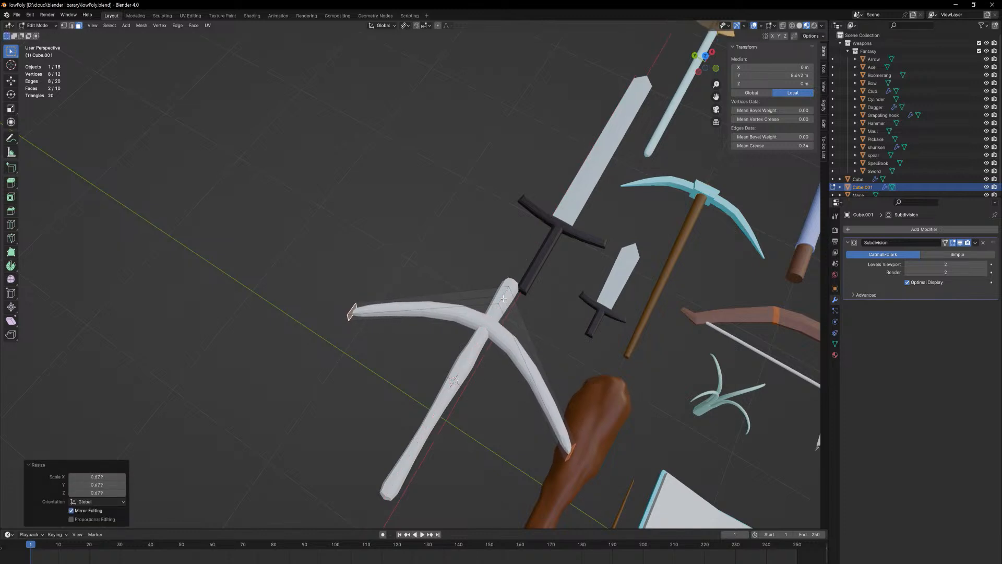
# - Increase the mean crease of the crossbar's middle edge loop to sharpen its bend, and return to Object Mode
pyautogui.moveTo(532, 349); pyautogui.dragTo(503, 321, button='middle')
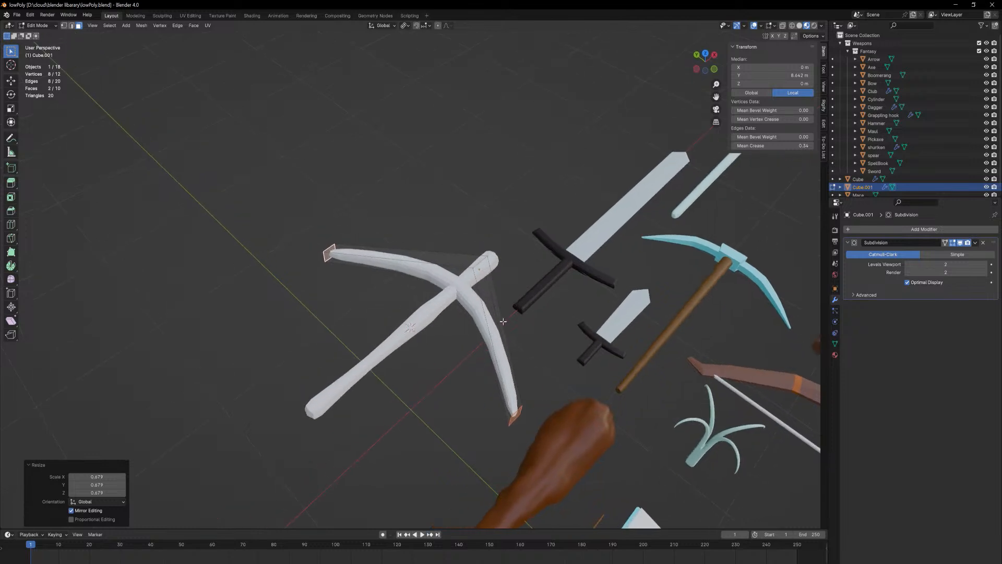
pyautogui.keyDown('alt'); pyautogui.click(480, 260); pyautogui.keyUp('alt')
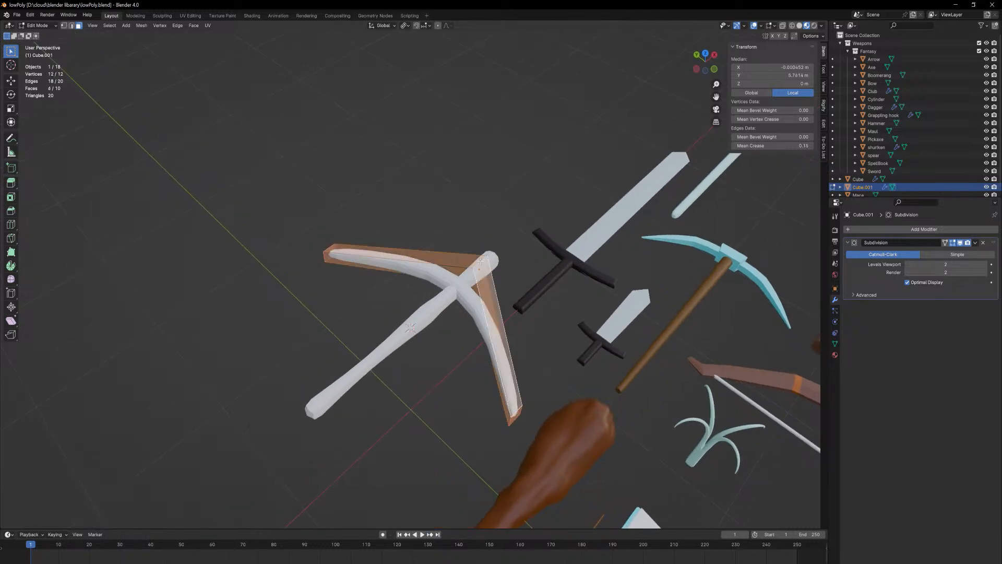
pyautogui.press('2')
pyautogui.keyDown('alt'); pyautogui.click(481, 260); pyautogui.keyUp('alt')
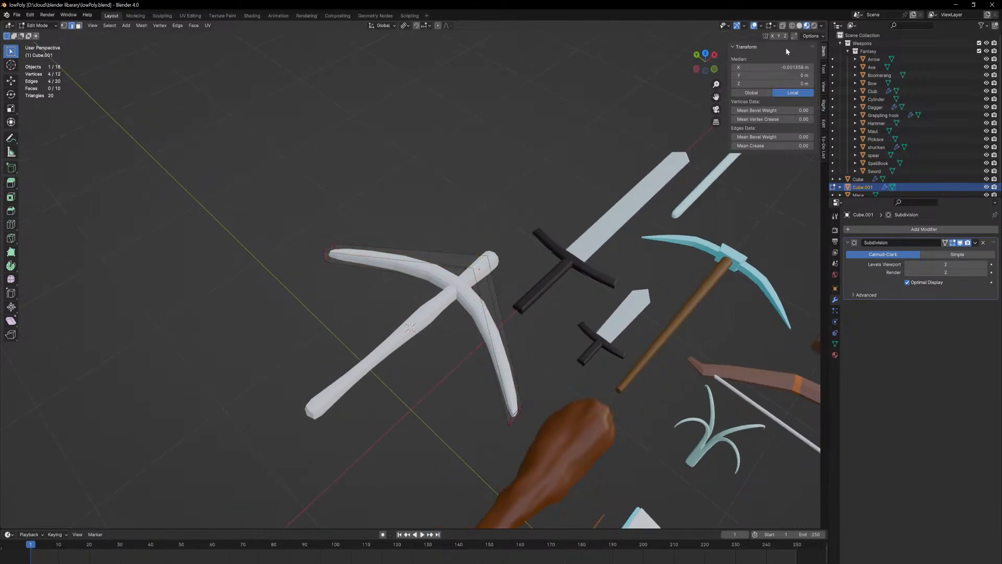
pyautogui.moveTo(767, 145); pyautogui.dragTo(804, 145)
pyautogui.press('Tab')
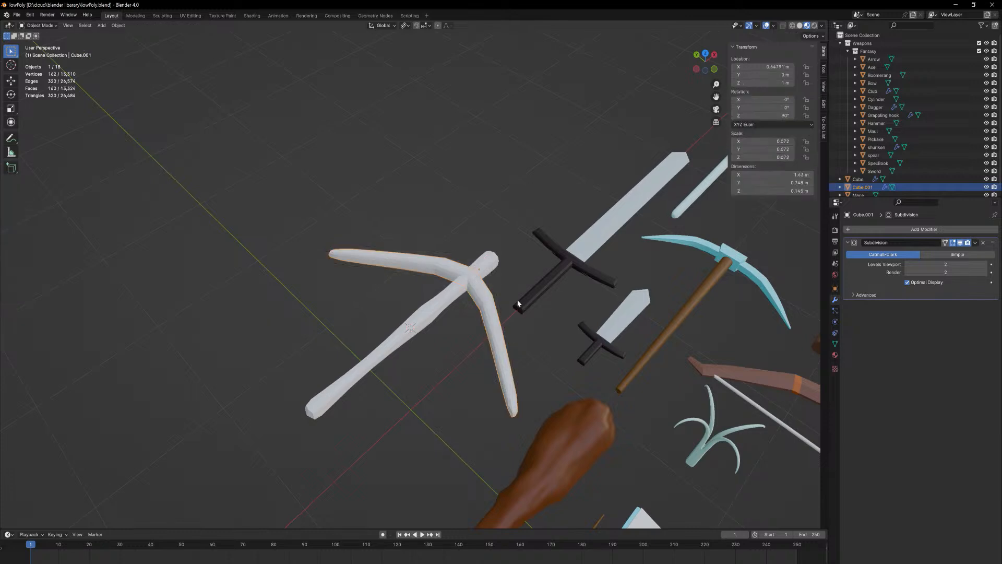
# - Move the curved crossbar about 0.147 m along X toward the rounded tip of the handle
pyautogui.press('g')
pyautogui.press('x')
pyautogui.click(536, 249)
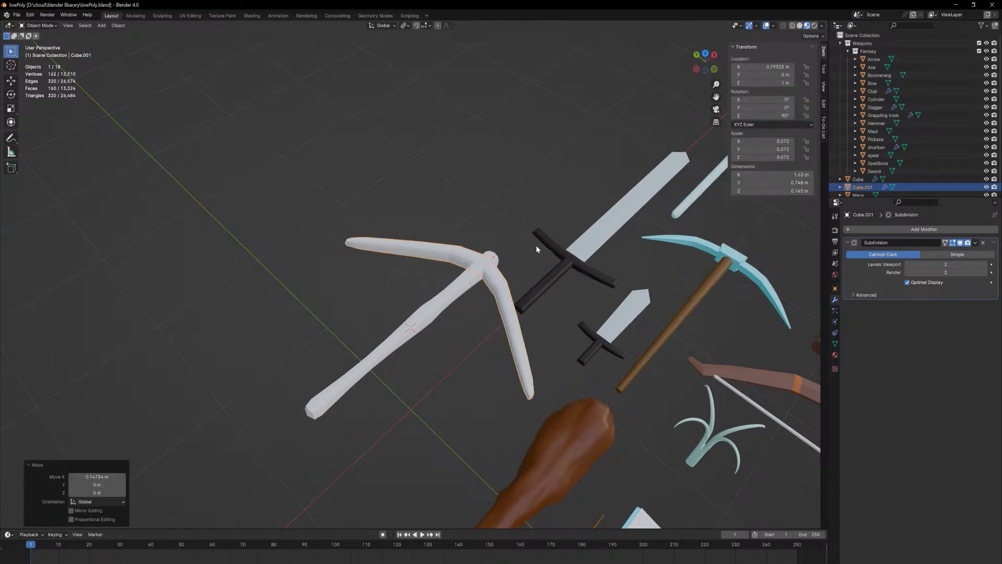
pyautogui.press('Tab')
pyautogui.click(545, 230)
pyautogui.moveTo(546, 210); pyautogui.dragTo(505, 221, button='middle')
pyautogui.press('Tab')
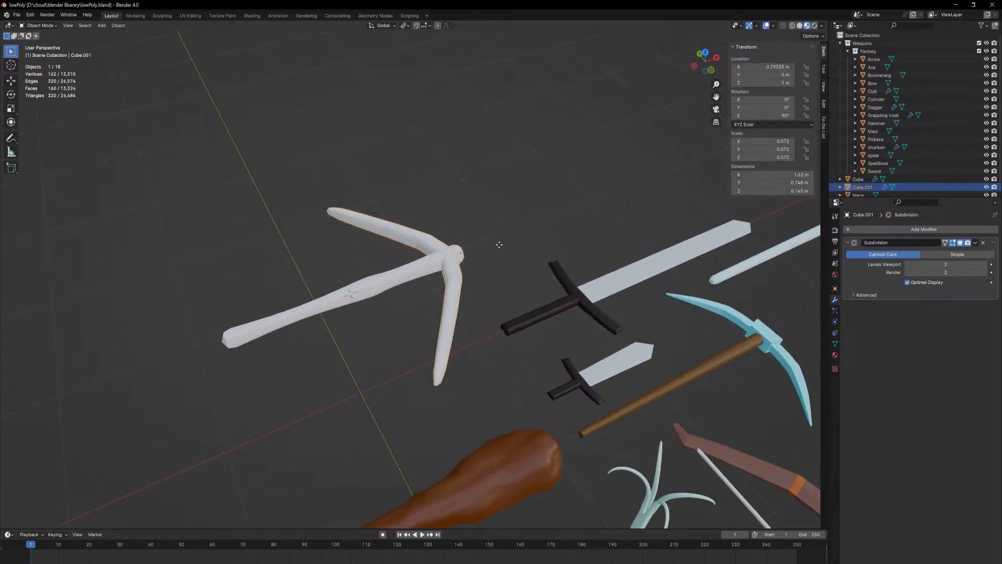
# - Move the curved crossbar about 0.014 m along X at the tip of the handle
pyautogui.press('g')
pyautogui.press('x')
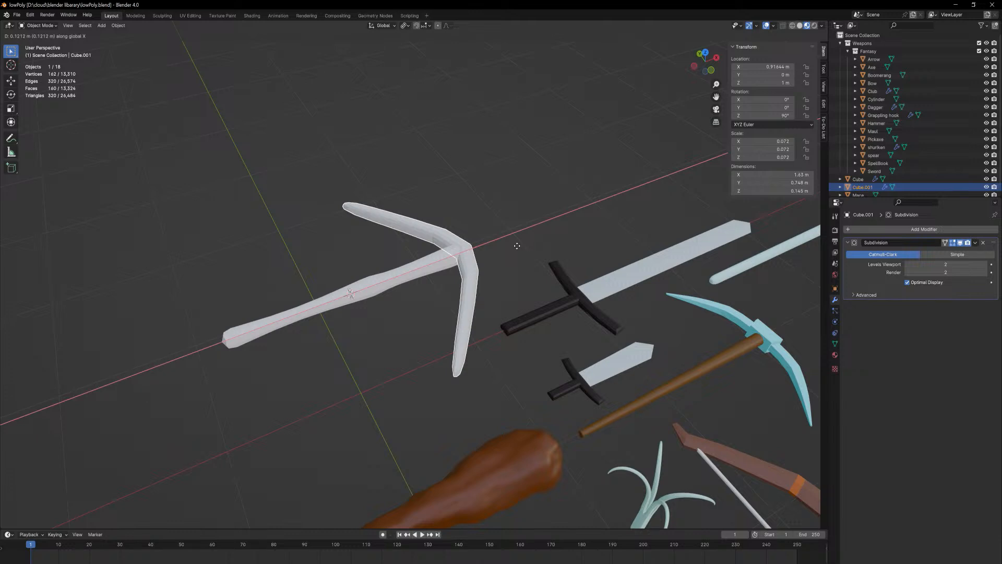
pyautogui.click(503, 251)
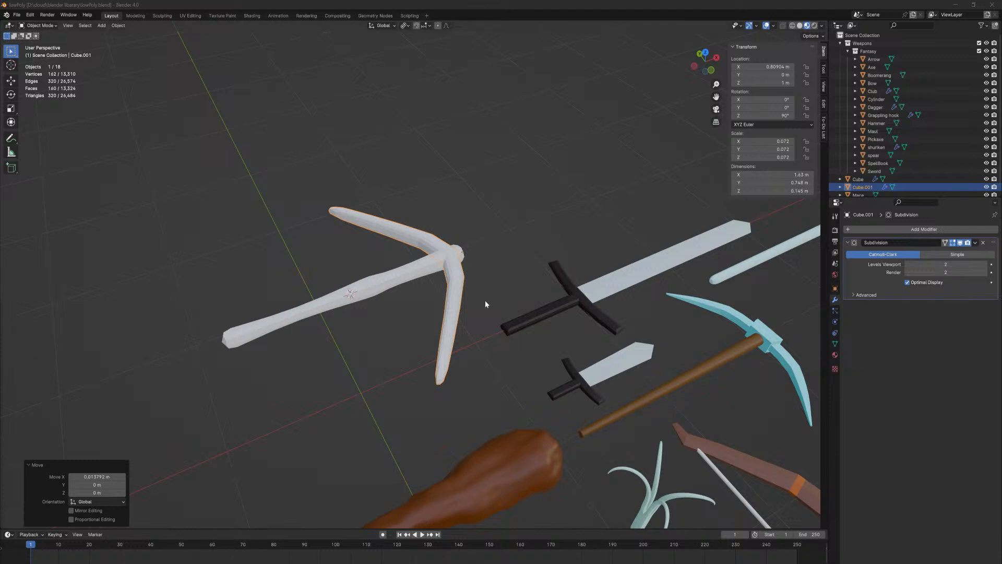
pyautogui.moveTo(474, 305); pyautogui.dragTo(471, 316, button='middle')
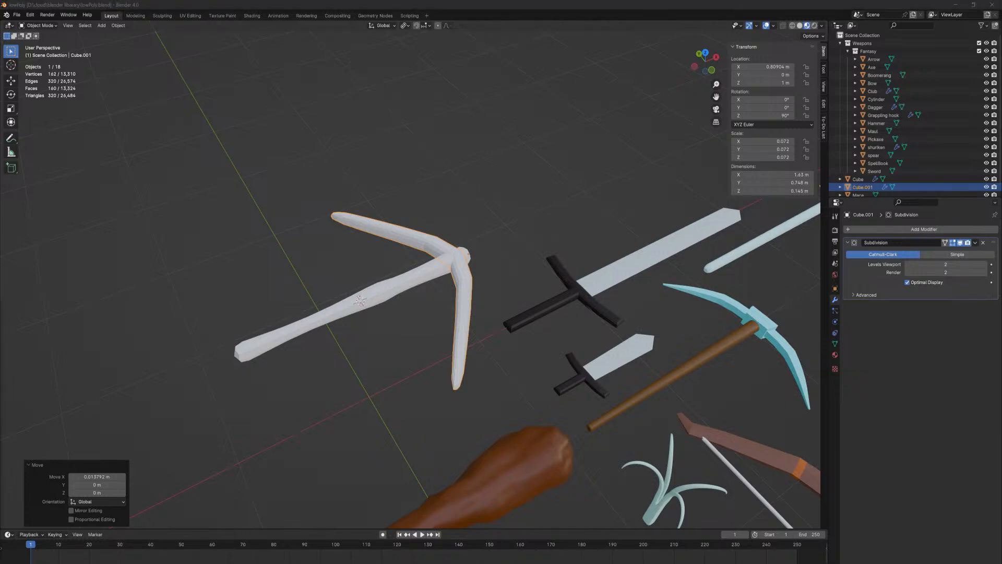
# - Switch to the browser's crossbow image results, view the iStock wooden crossbow photo, and return to Blender
pyautogui.moveTo(0, 363); pyautogui.dragTo(327, 1)
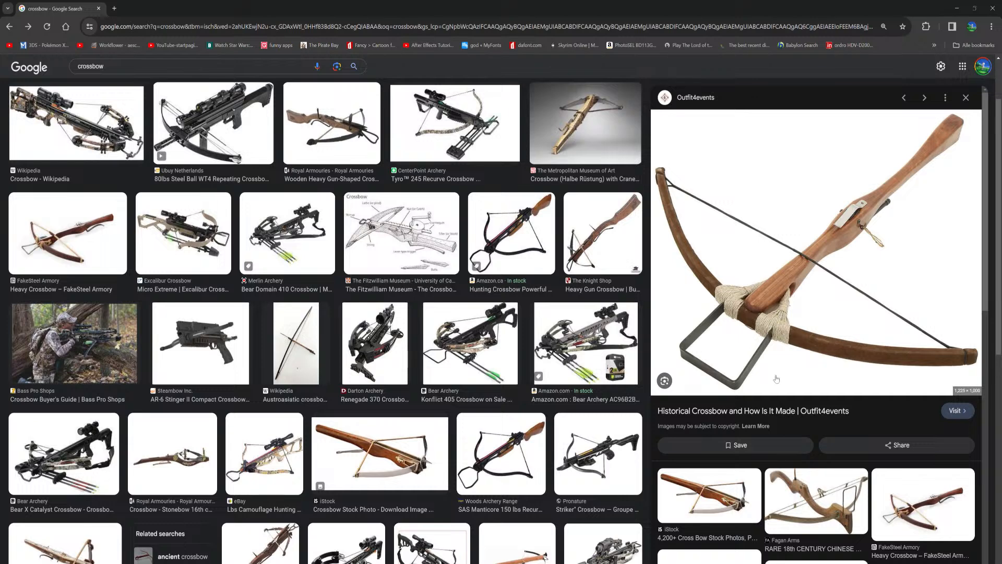
pyautogui.click(736, 505)
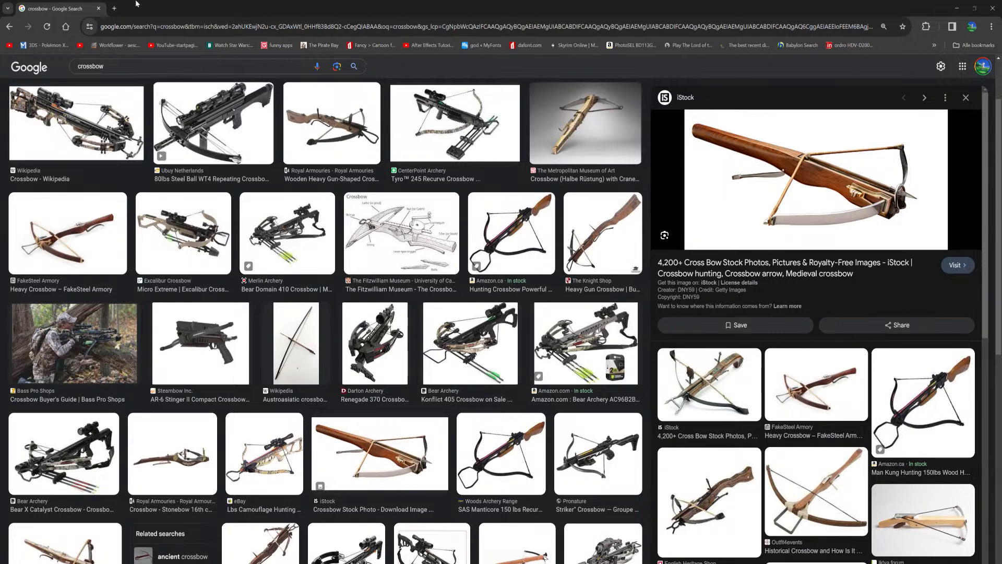
pyautogui.moveTo(293, 2); pyautogui.dragTo(0, 307)
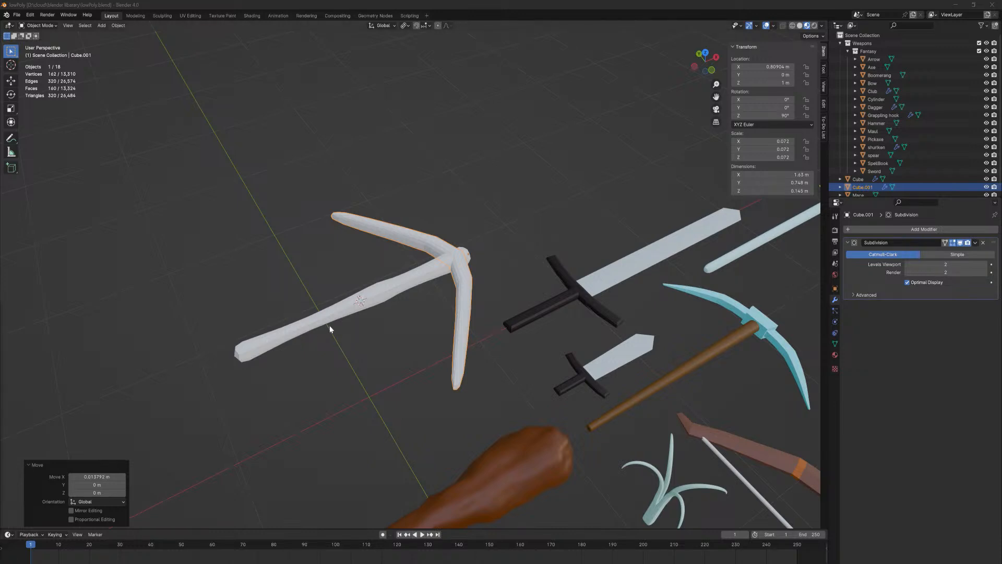
# - Thin the crossbar's two arms by moving their inner faces facing the handle about 0.067 m along X
pyautogui.moveTo(392, 324); pyautogui.dragTo(531, 363, button='middle')
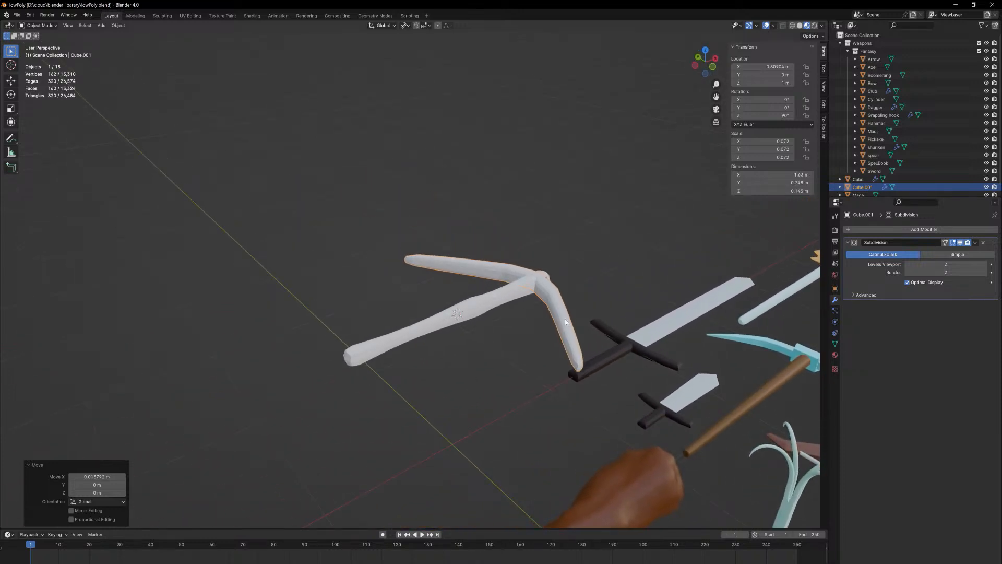
pyautogui.press('Tab')
pyautogui.moveTo(561, 299); pyautogui.dragTo(557, 318, button='middle')
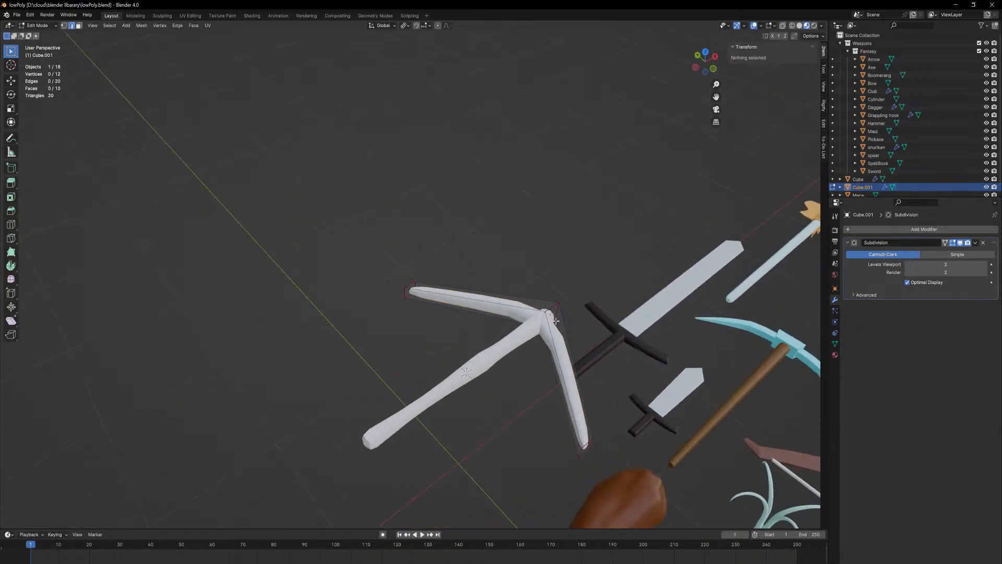
pyautogui.click(552, 353)
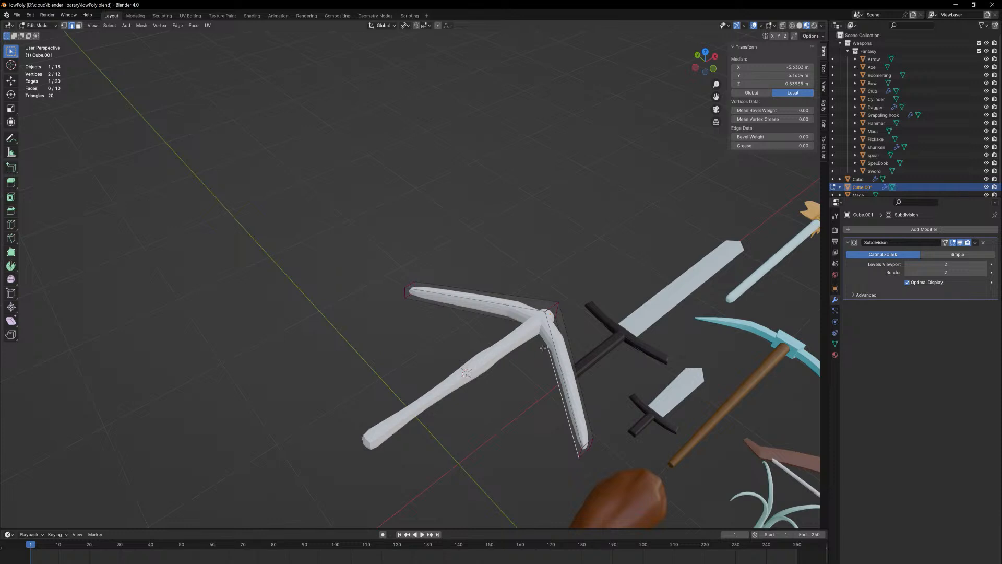
pyautogui.press('3')
pyautogui.click(552, 350)
pyautogui.keyDown('shift'); pyautogui.click(490, 314); pyautogui.keyUp('shift')
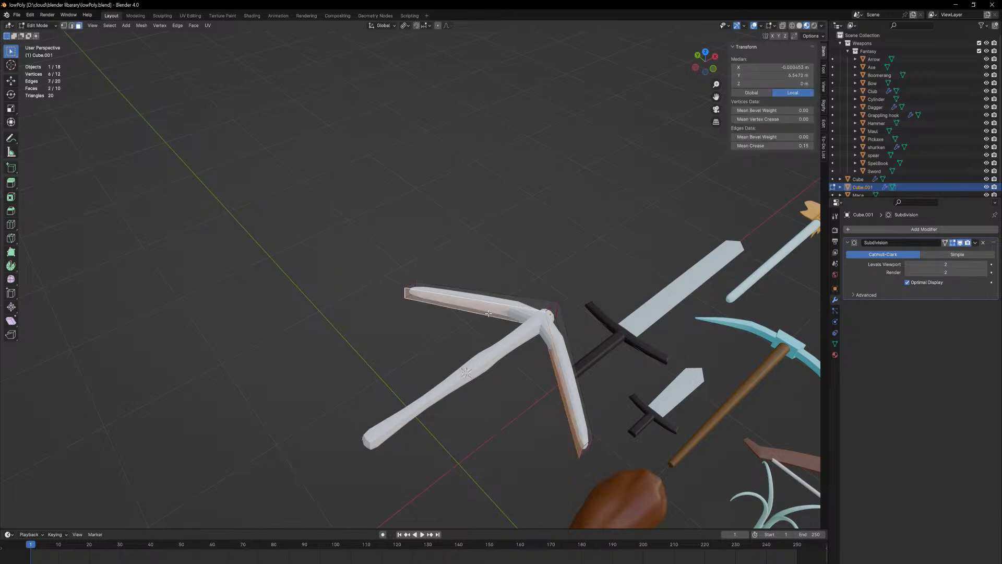
pyautogui.moveTo(495, 315); pyautogui.dragTo(477, 323, button='middle')
pyautogui.press('g')
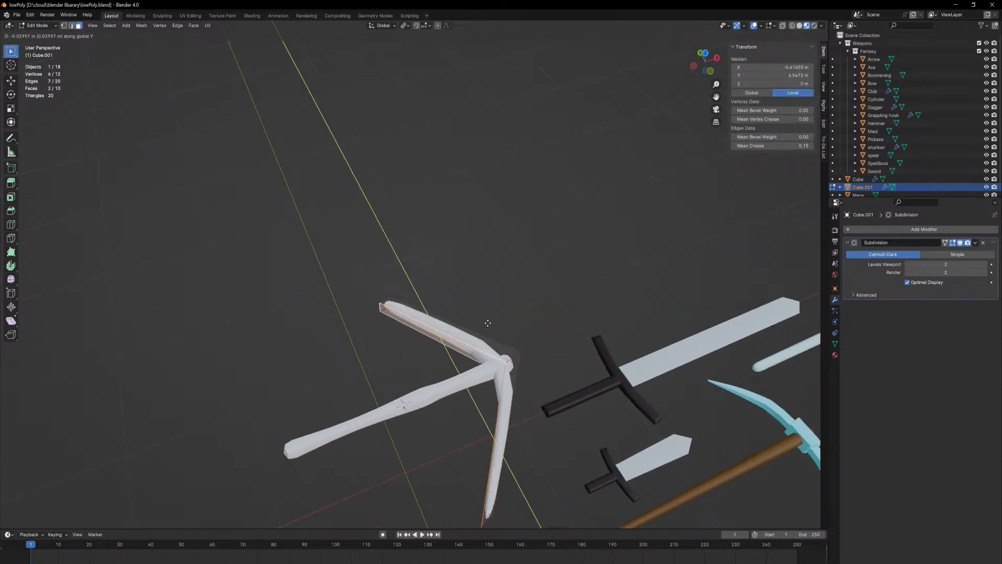
pyautogui.press('x')
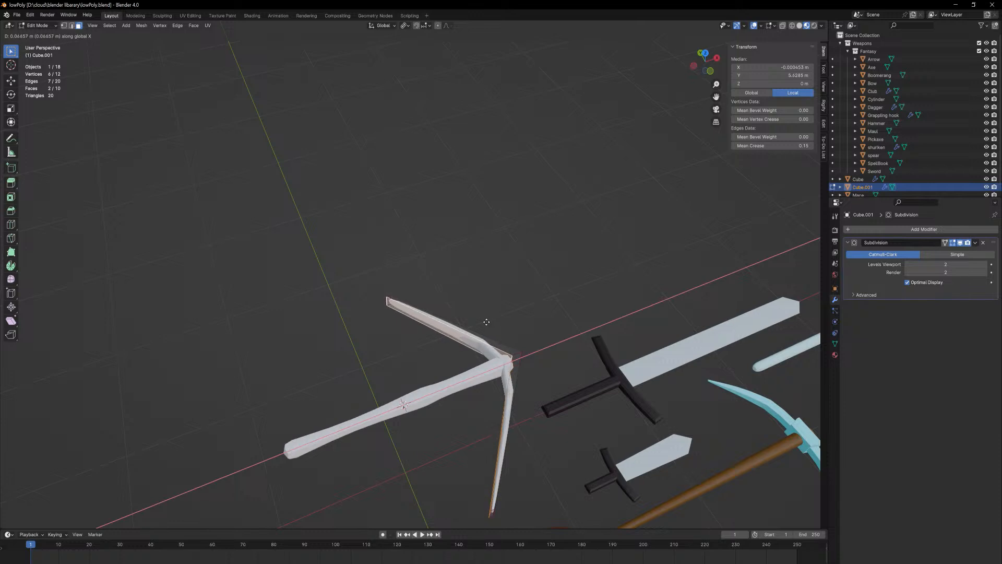
pyautogui.click(486, 321)
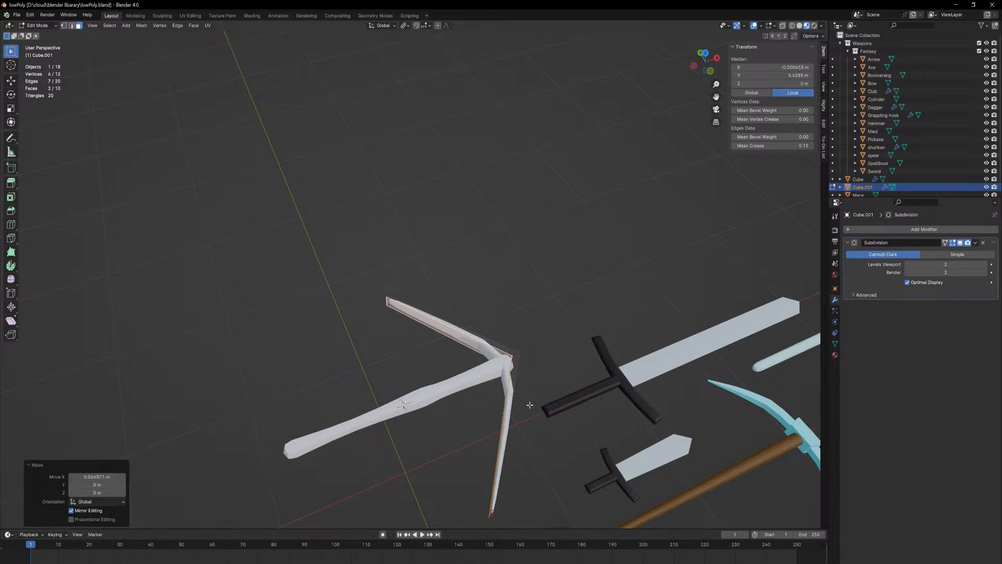
# - Examine the shape of the crossbar's arms and their joint with the handle, and clear the face selection
pyautogui.moveTo(529, 405); pyautogui.dragTo(540, 381, button='middle')
pyautogui.scroll(-3, 551, 438)
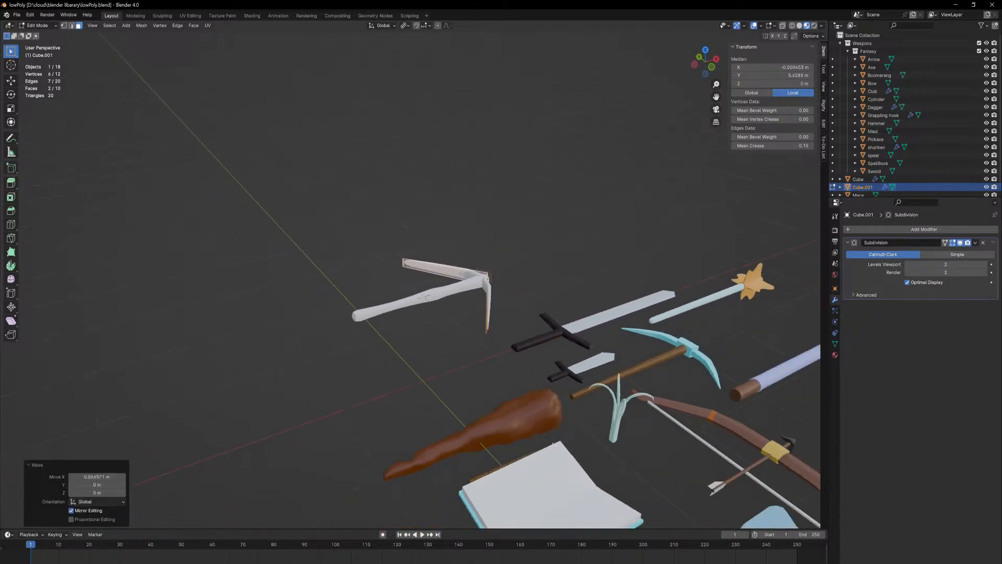
pyautogui.scroll(-1, 552, 446)
pyautogui.scroll(6, 536, 311)
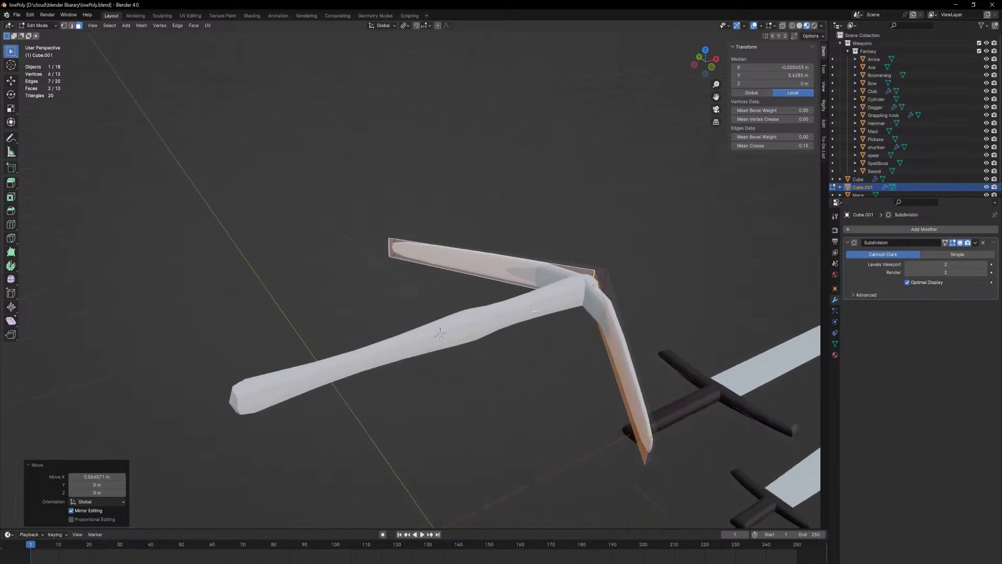
pyautogui.scroll(1, 535, 311)
pyautogui.moveTo(547, 333); pyautogui.dragTo(514, 315, button='middle')
pyautogui.click(539, 306)
pyautogui.scroll(3, 515, 315)
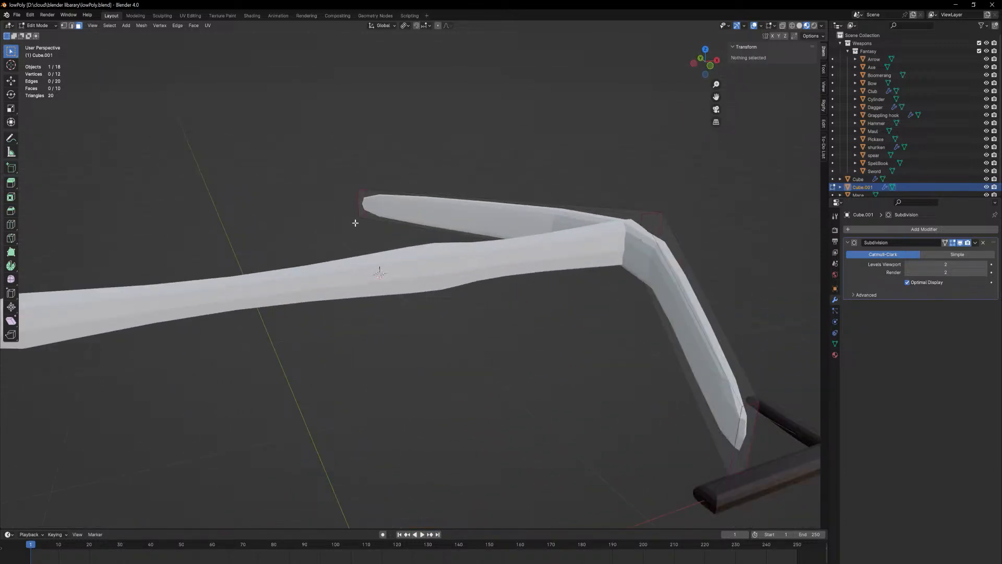
# - Switch to editing the handle and move the underside edge at its middle about -0.074 m along Z
pyautogui.press('Tab')
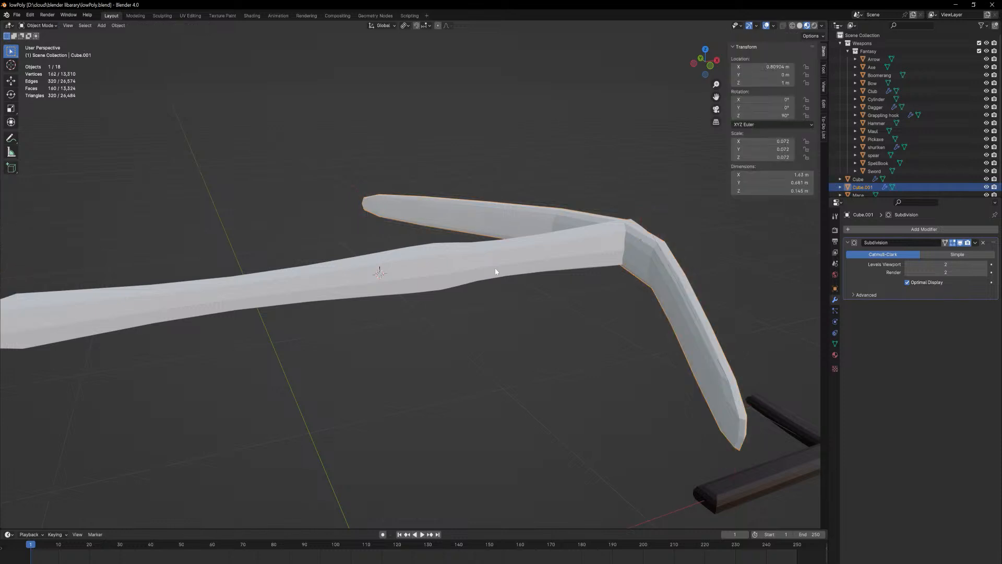
pyautogui.click(479, 265)
pyautogui.press('Tab')
pyautogui.moveTo(479, 265); pyautogui.dragTo(454, 277, button='middle')
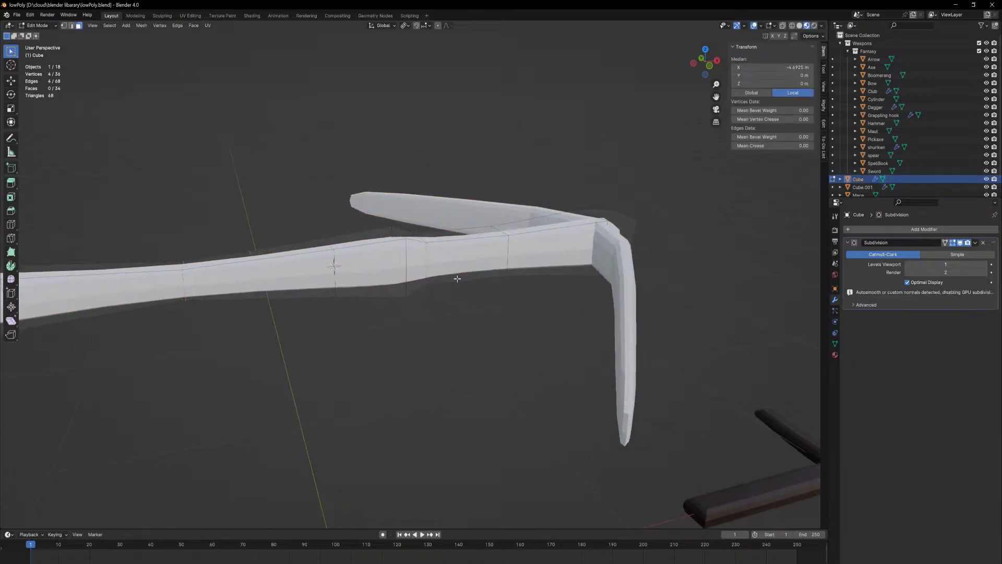
pyautogui.click(333, 294)
pyautogui.press('2')
pyautogui.click(343, 309)
pyautogui.moveTo(336, 307); pyautogui.dragTo(441, 199, button='middle')
pyautogui.click(412, 91)
pyautogui.scroll(-7, 430, 135)
pyautogui.scroll(7, 443, 201)
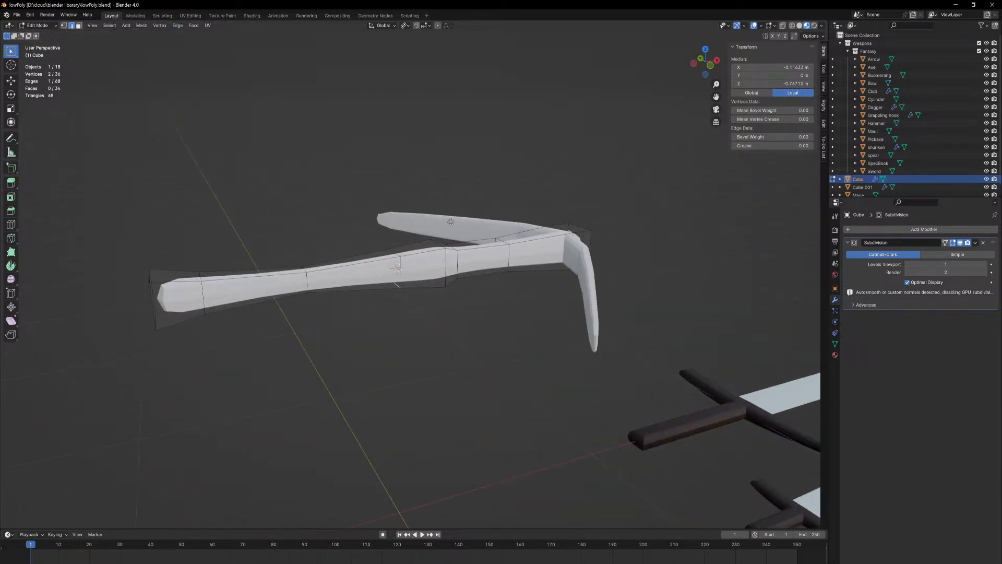
pyautogui.press('g')
pyautogui.press('z')
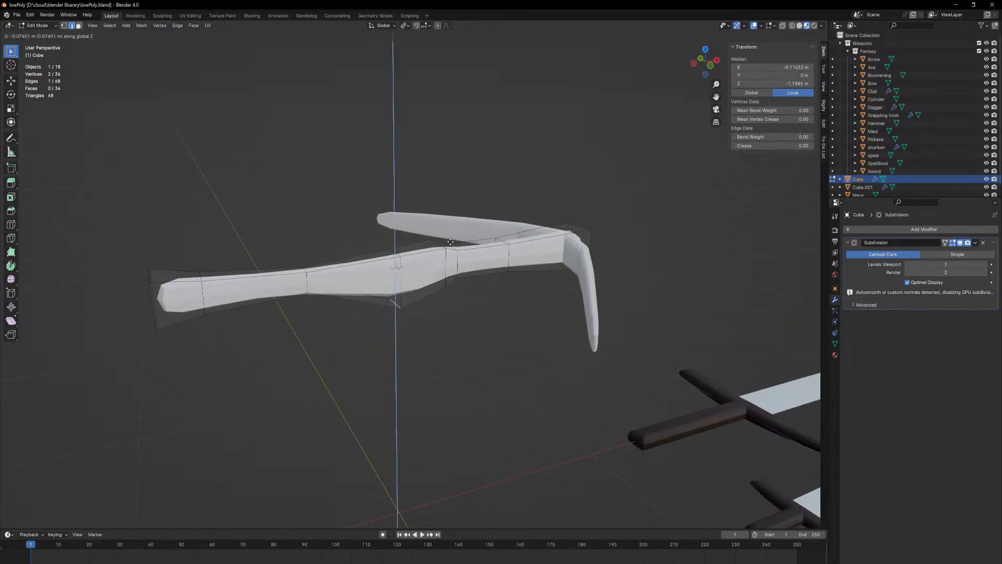
pyautogui.click(451, 242)
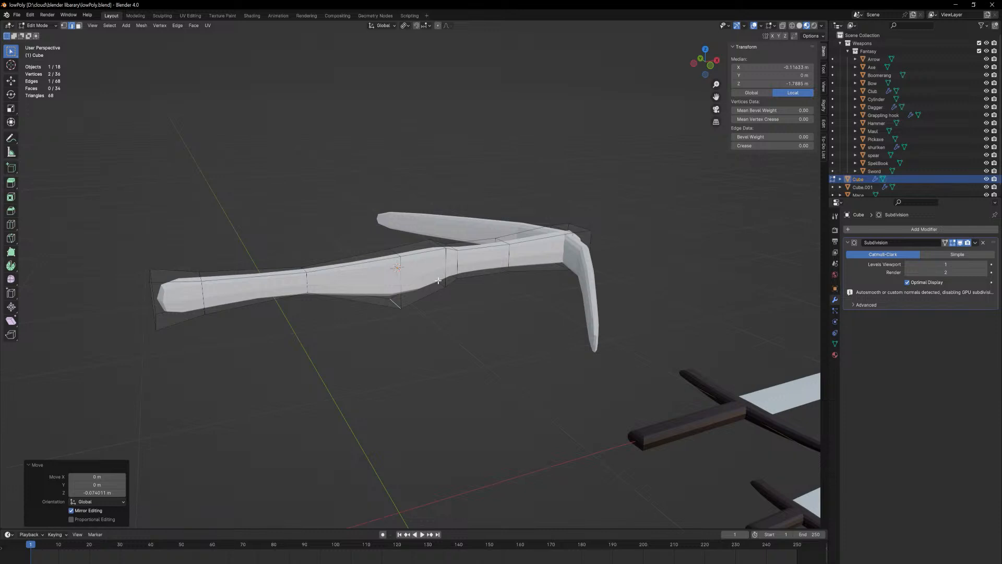
# - With X-ray display on, raise the handle's underside edge just in front of the bulge about 0.017 m along Z
pyautogui.click(438, 282)
pyautogui.moveTo(439, 284); pyautogui.dragTo(451, 304, button='middle')
pyautogui.click(783, 26)
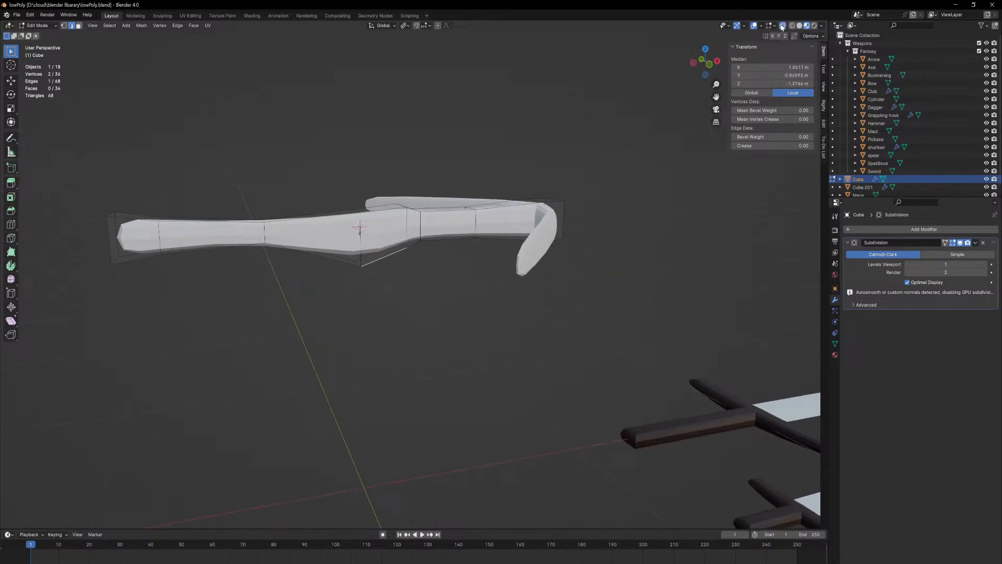
pyautogui.click(416, 262)
pyautogui.moveTo(416, 263); pyautogui.dragTo(422, 263, button='middle')
pyautogui.press('g')
pyautogui.press('z')
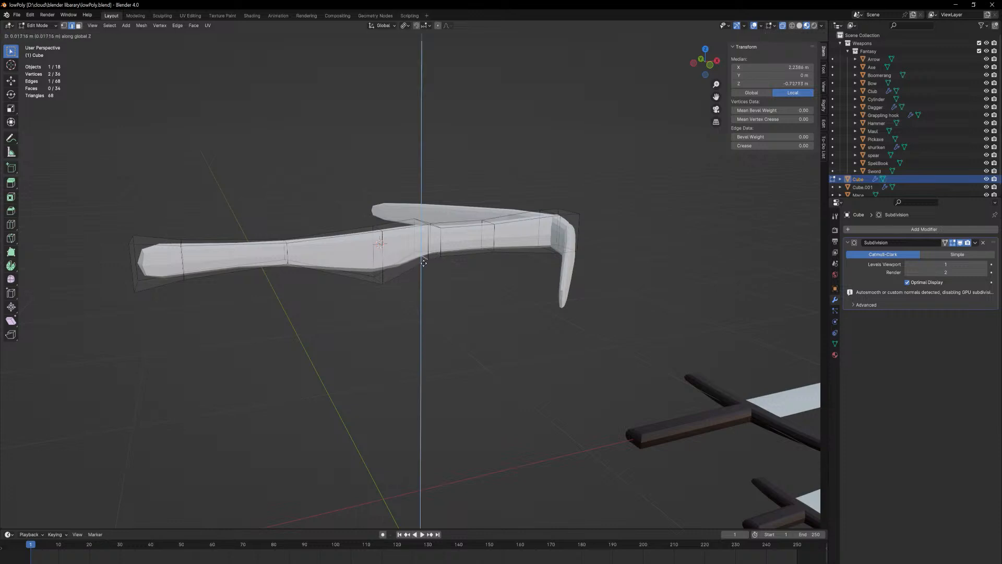
pyautogui.click(395, 268)
# - Move the handle's lowest underside edge about 0.014 m along X and set its crease to about 0.45
pyautogui.click(377, 280)
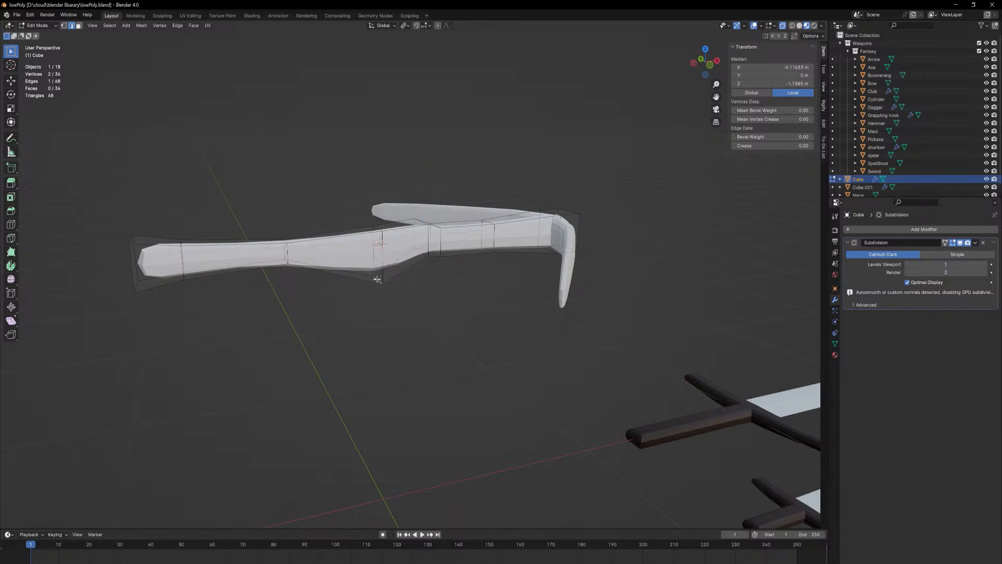
pyautogui.press('g')
pyautogui.press('y')
pyautogui.press('x')
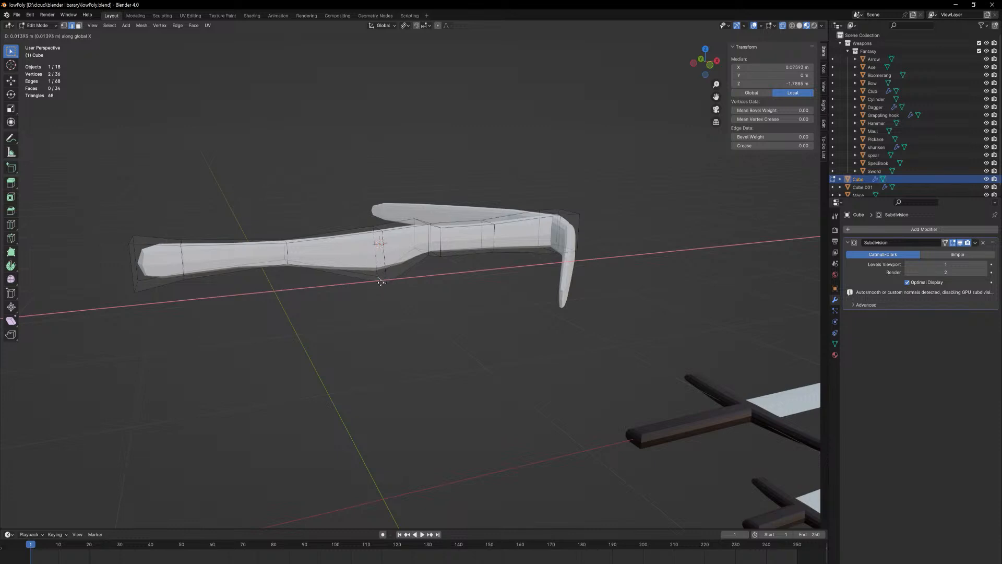
pyautogui.click(381, 282)
pyautogui.moveTo(767, 146); pyautogui.dragTo(825, 146)
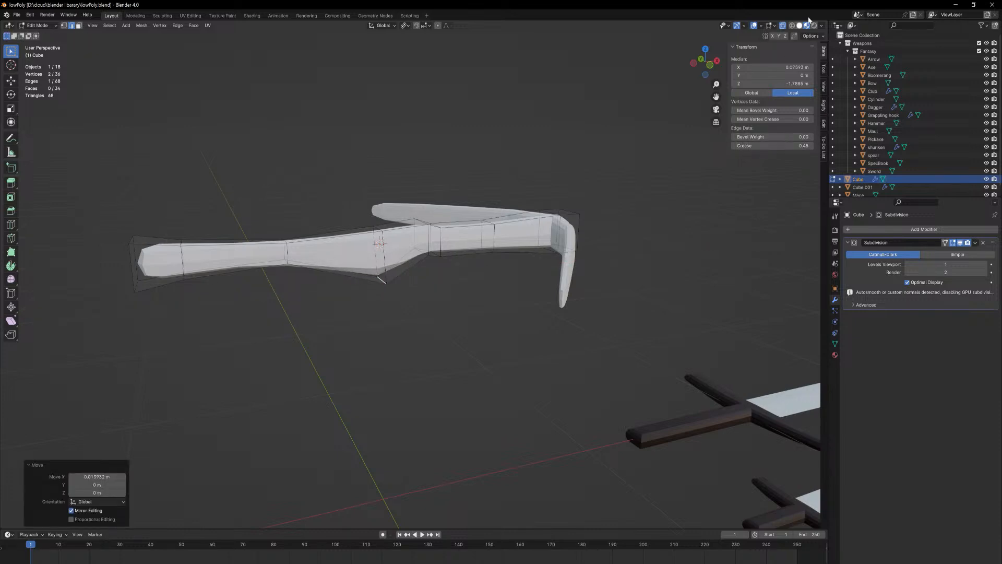
# - Turn off the X-ray display, restore the material preview shading, and return to Object Mode
pyautogui.click(782, 26)
pyautogui.click(792, 26)
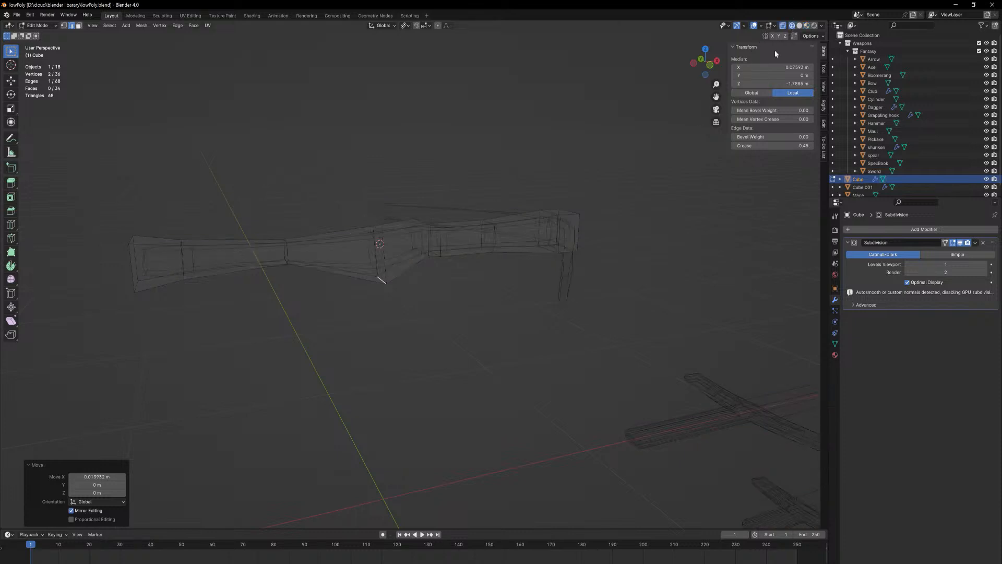
pyautogui.click(807, 25)
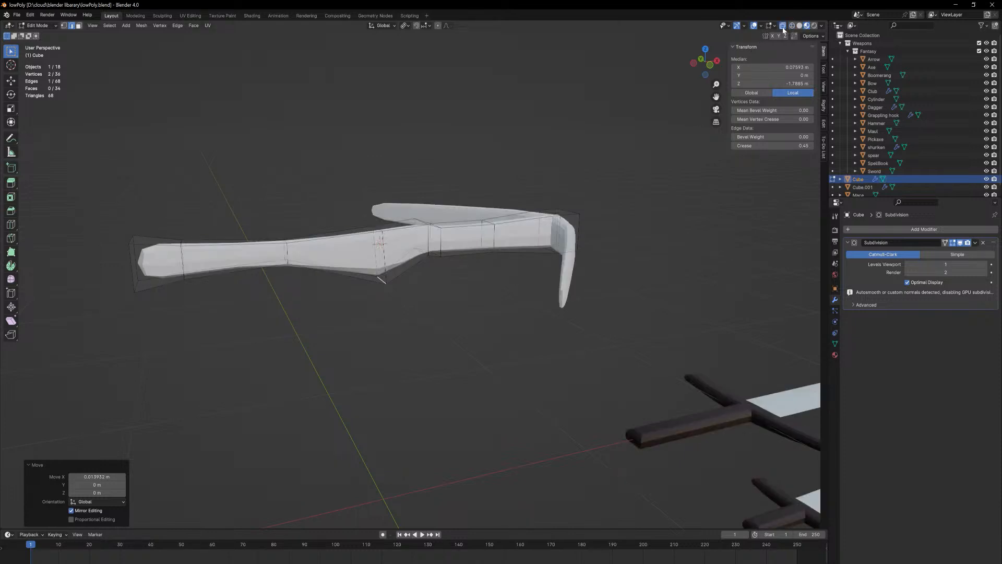
pyautogui.press('Tab')
pyautogui.moveTo(471, 278); pyautogui.dragTo(481, 295, button='middle')
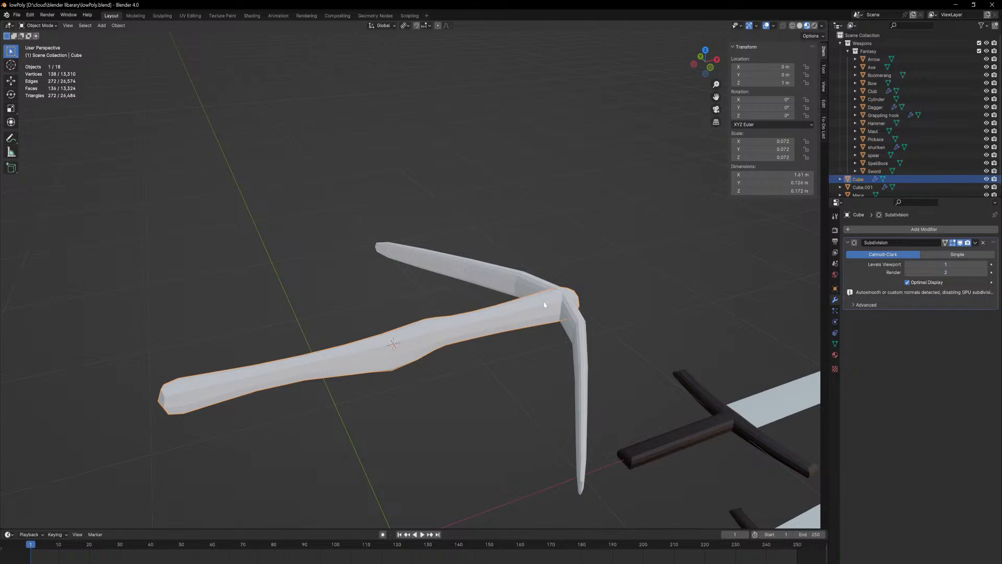
# - Scale the crossbar to about 0.814 and move it about -0.005 m along Z
pyautogui.click(574, 312)
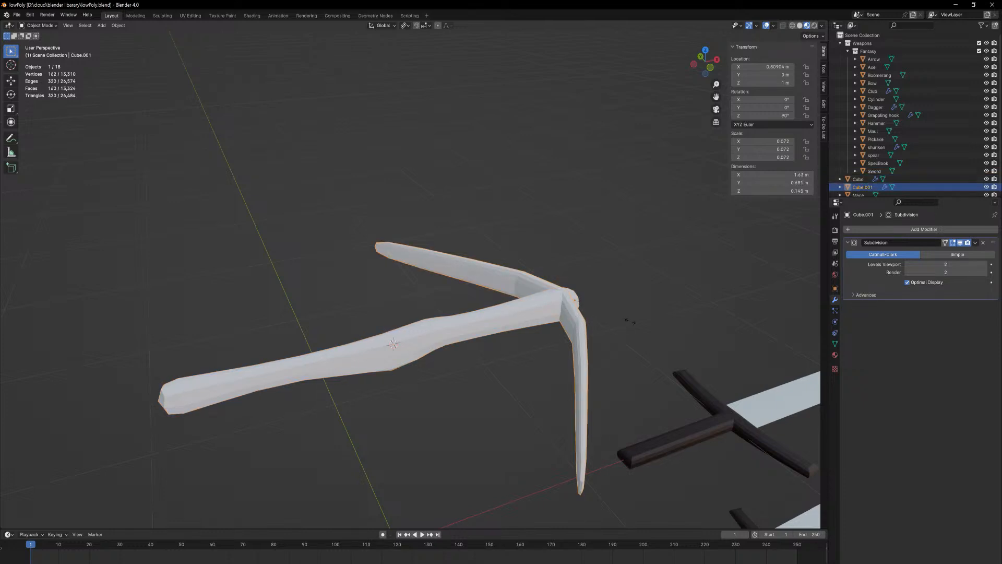
pyautogui.press('s')
pyautogui.click(587, 327)
pyautogui.press('g')
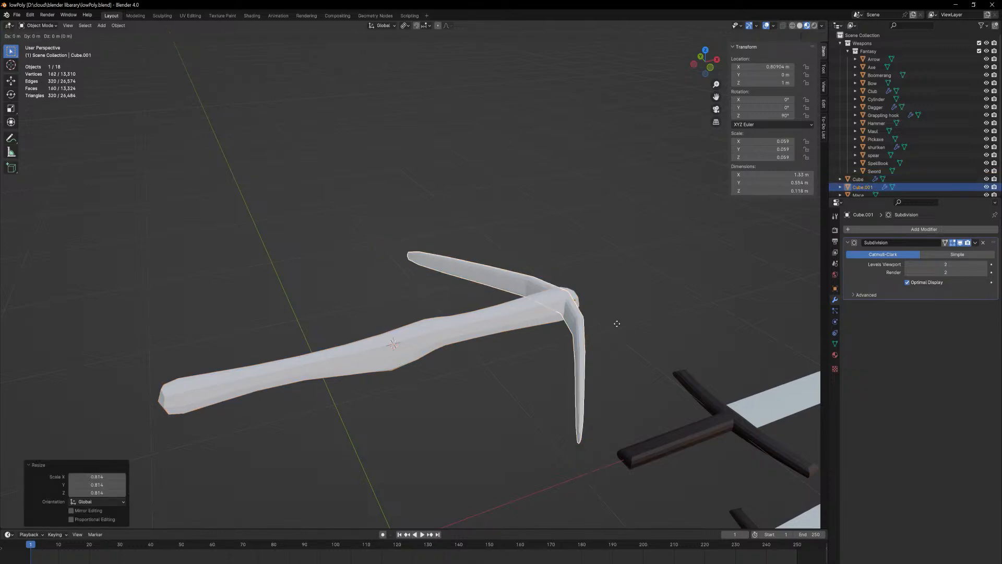
pyautogui.press('z')
pyautogui.click(604, 298)
pyautogui.click(603, 299)
pyautogui.moveTo(603, 299)
pyautogui.mouseDown(button='middle')
pyautogui.moveTo(599, 326)
pyautogui.moveTo(598, 303)
pyautogui.mouseUp(button='middle')
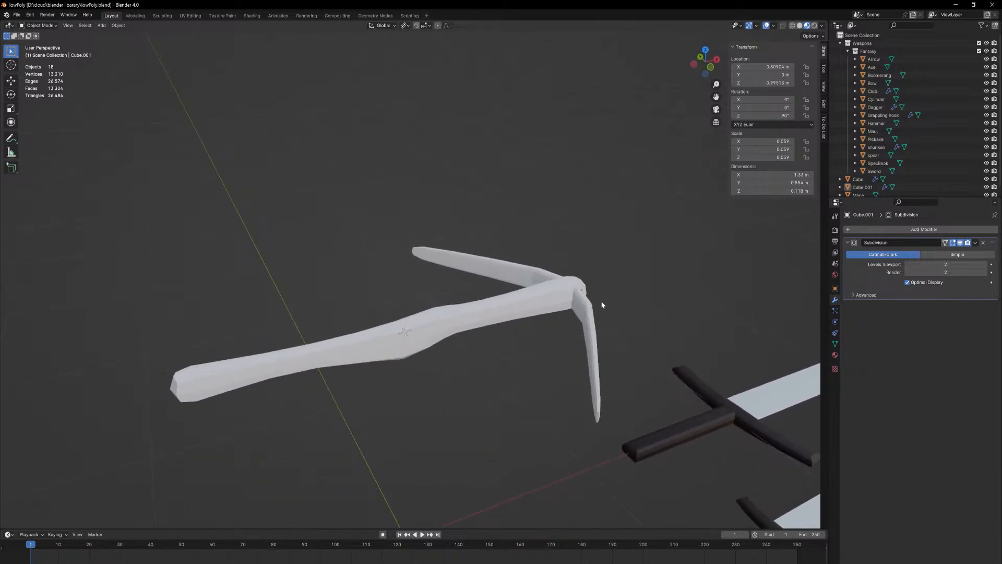
# - Add a default cylinder mesh object at the 3D cursor on the crossbow stock
pyautogui.click(591, 348)
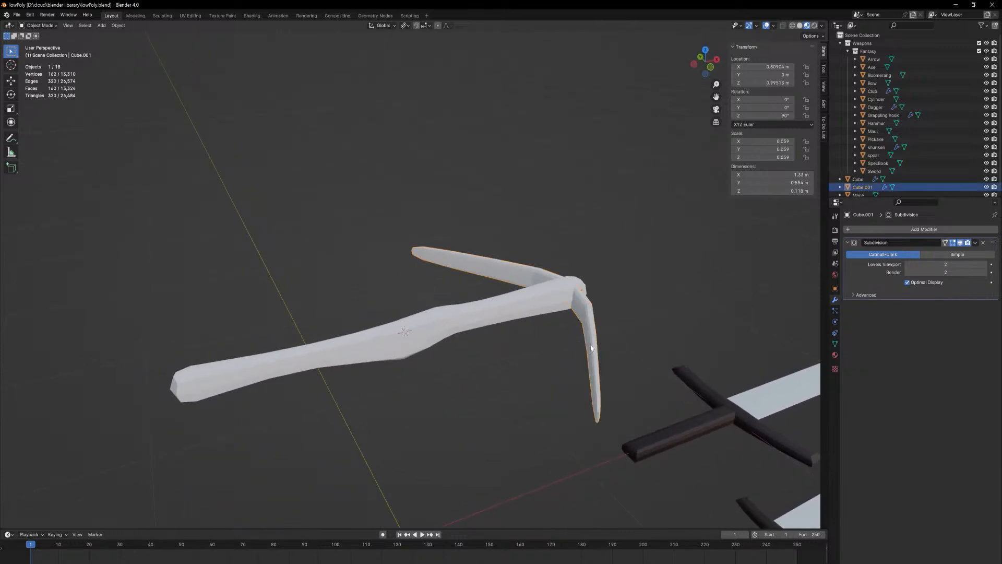
pyautogui.hotkey('shift', 'a')
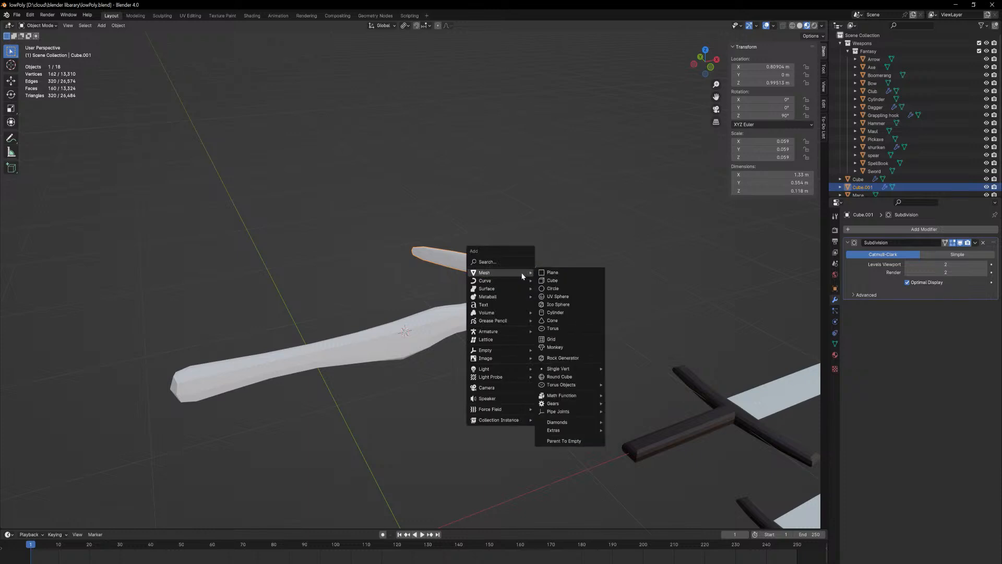
pyautogui.moveTo(521, 274)
pyautogui.click(555, 313)
pyautogui.scroll(-8, 547, 240)
pyautogui.write('rx')
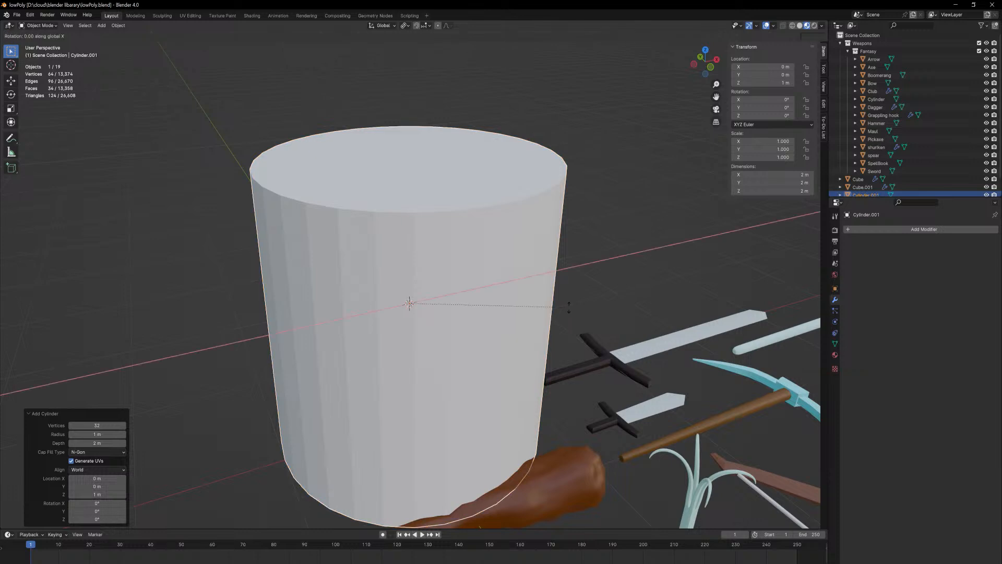
pyautogui.write('90')
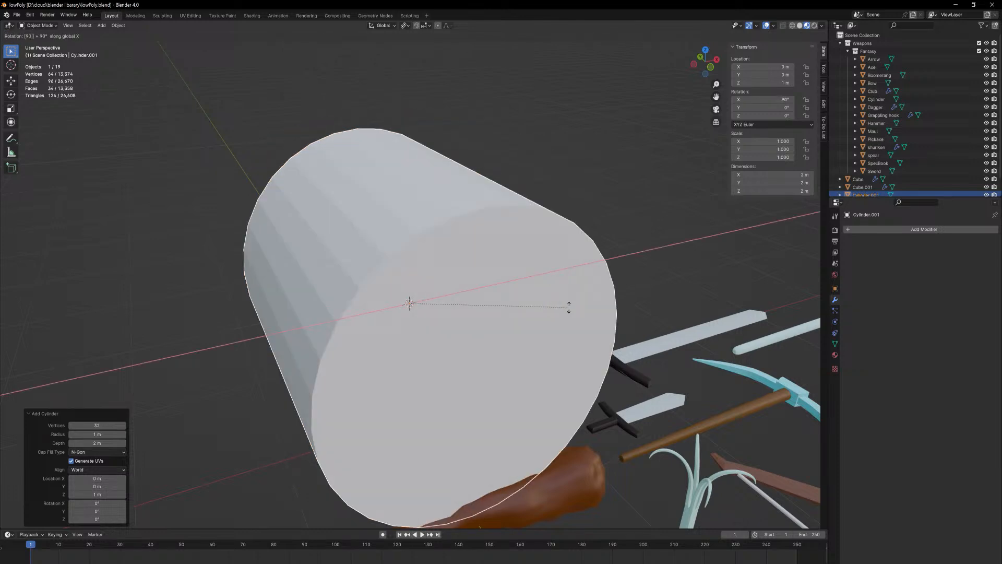
pyautogui.press('Escape')
# - In Edit Mode, rotate the whole cylinder mesh 90° about the X axis
pyautogui.press('Tab')
pyautogui.press('s')
pyautogui.press('z')
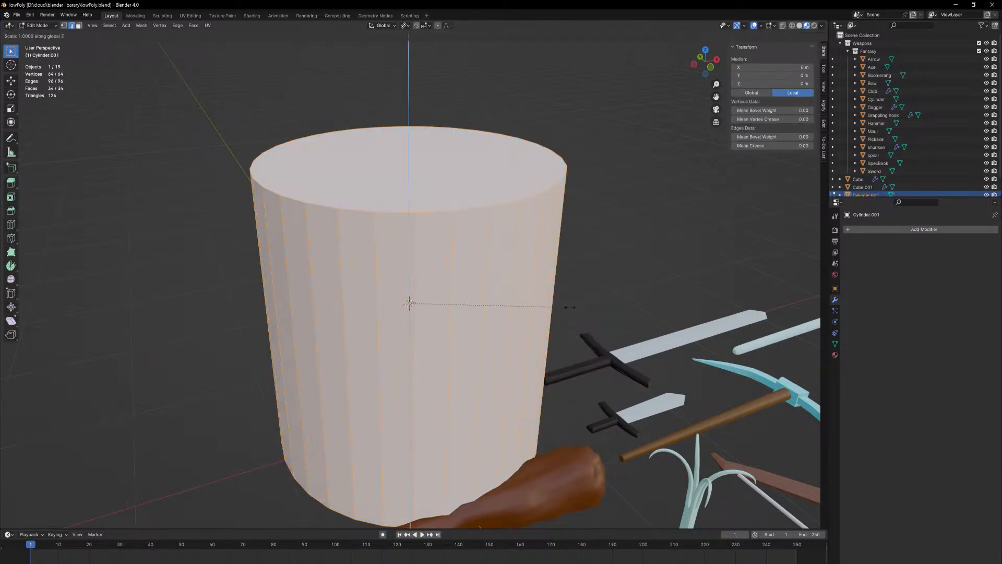
pyautogui.press('Escape')
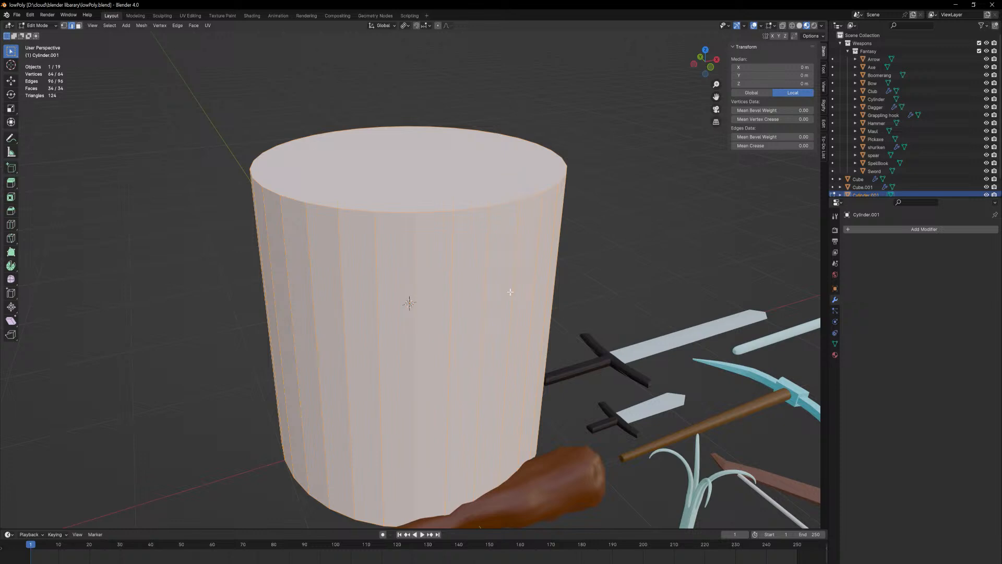
pyautogui.write('rx90')
pyautogui.press('Return')
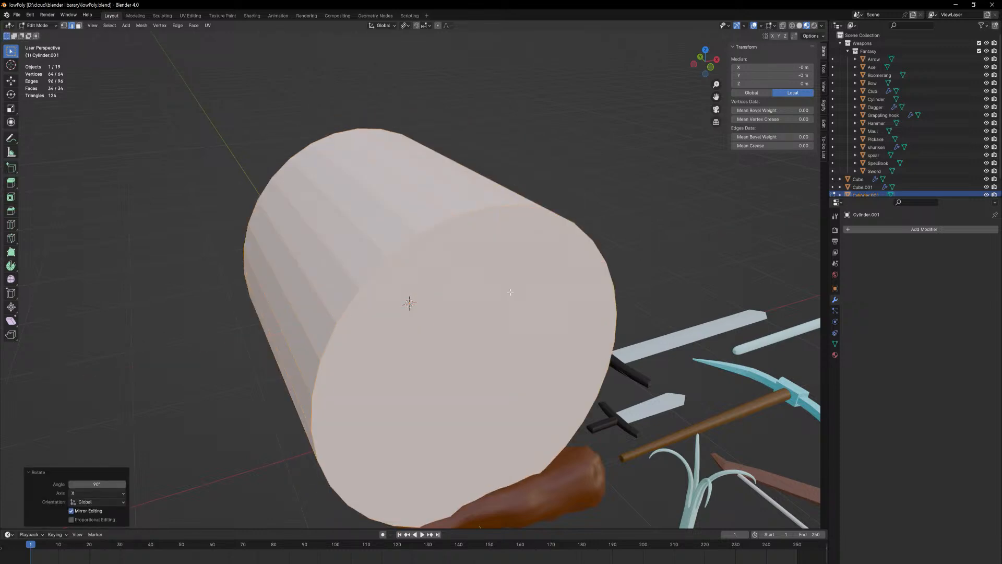
# - Scale the cylinder mesh uniformly to 0.05
pyautogui.write('s0')
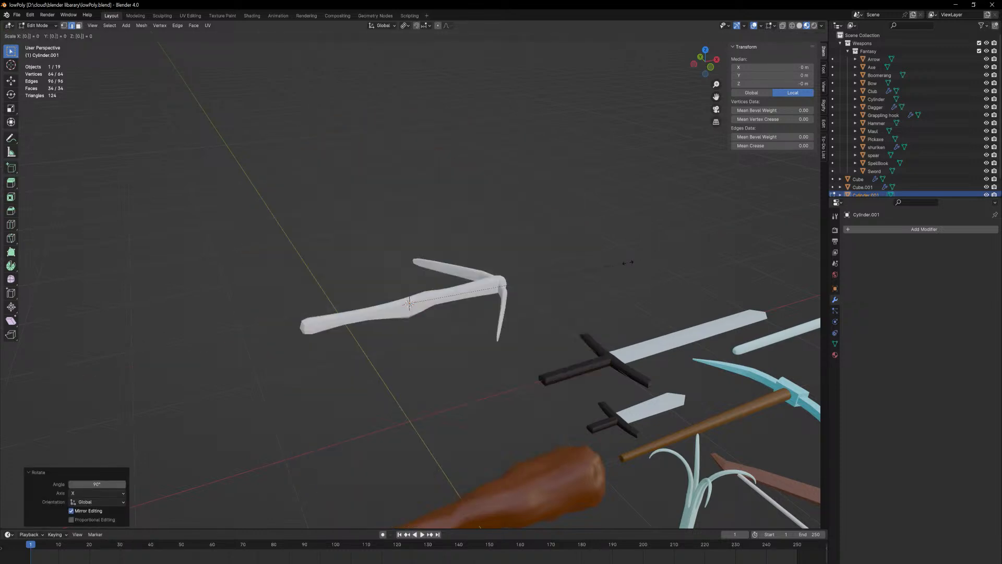
pyautogui.write('.05.')
pyautogui.press('Return')
# - Move the cylinder mesh about 0.082 m up along Z and about 0.134 m along X toward the bow arms
pyautogui.press('g')
pyautogui.press('x')
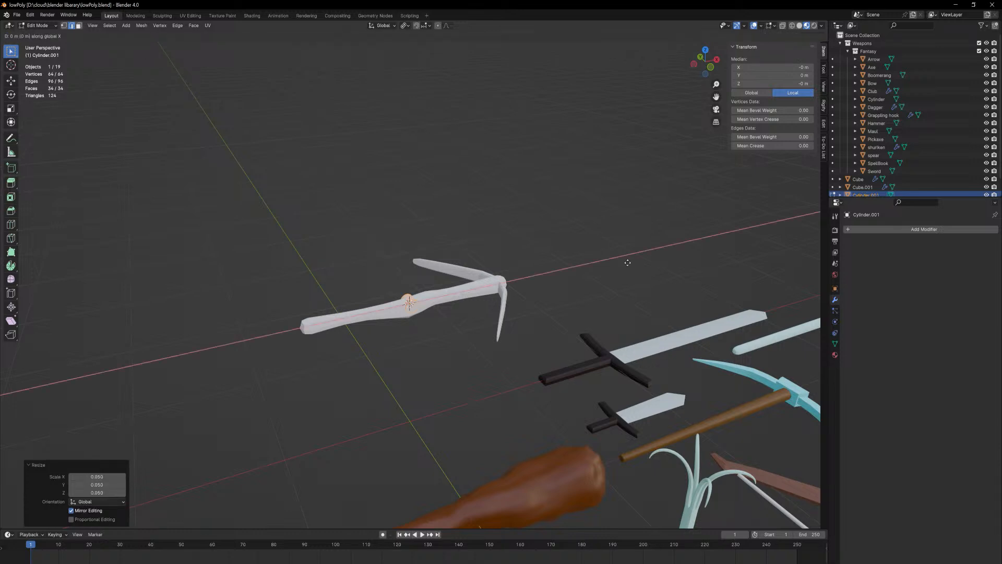
pyautogui.press('z')
pyautogui.click(625, 252)
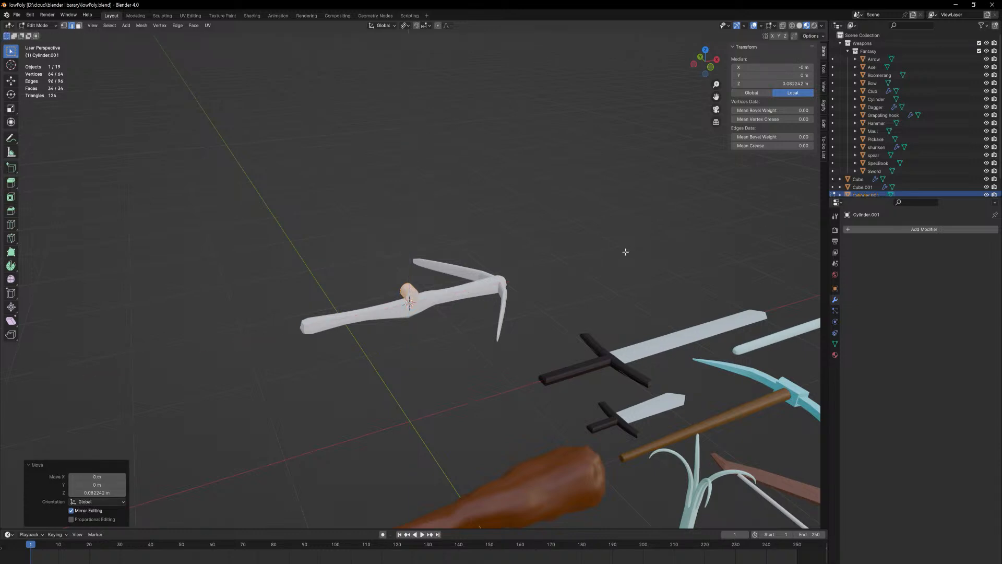
pyautogui.press('g')
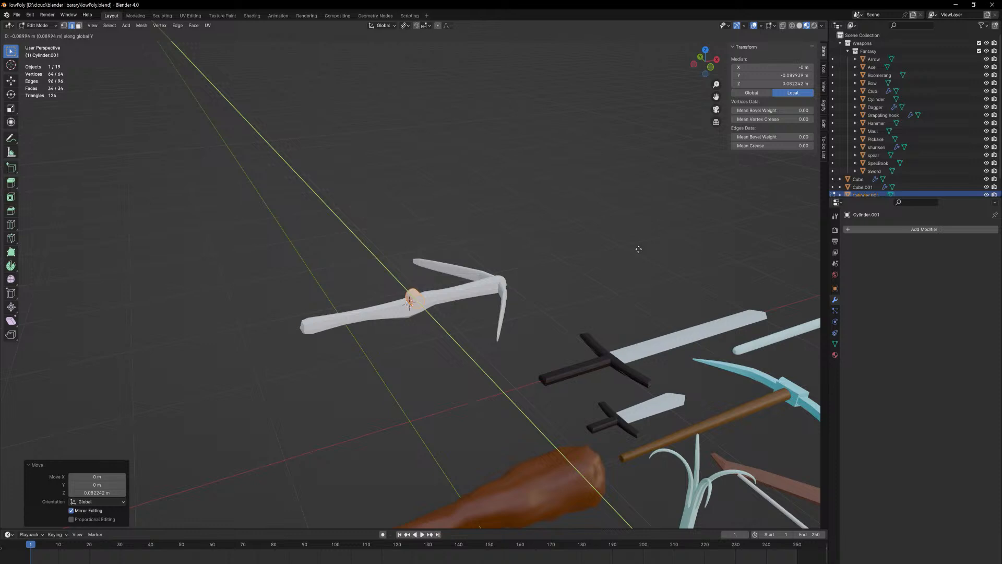
pyautogui.press('x')
pyautogui.click(642, 247)
pyautogui.moveTo(641, 248); pyautogui.dragTo(583, 266, button='middle')
pyautogui.scroll(6, 583, 266)
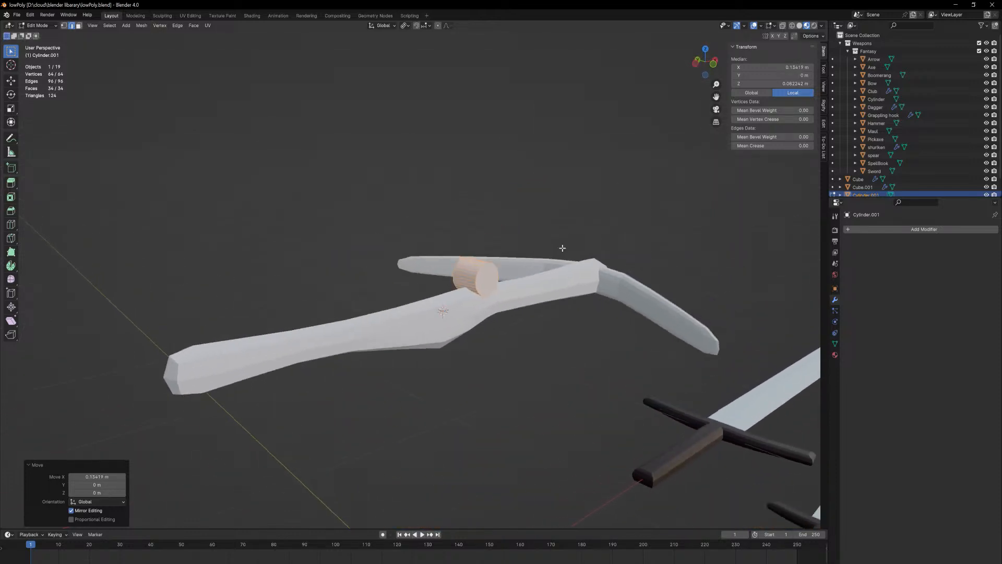
# - Thin the cylinder to about 0.106 in X and Z, keeping its Y length, and lower it about 0.024 m onto the stock
pyautogui.press('s')
pyautogui.hotkey('shift', 'z')
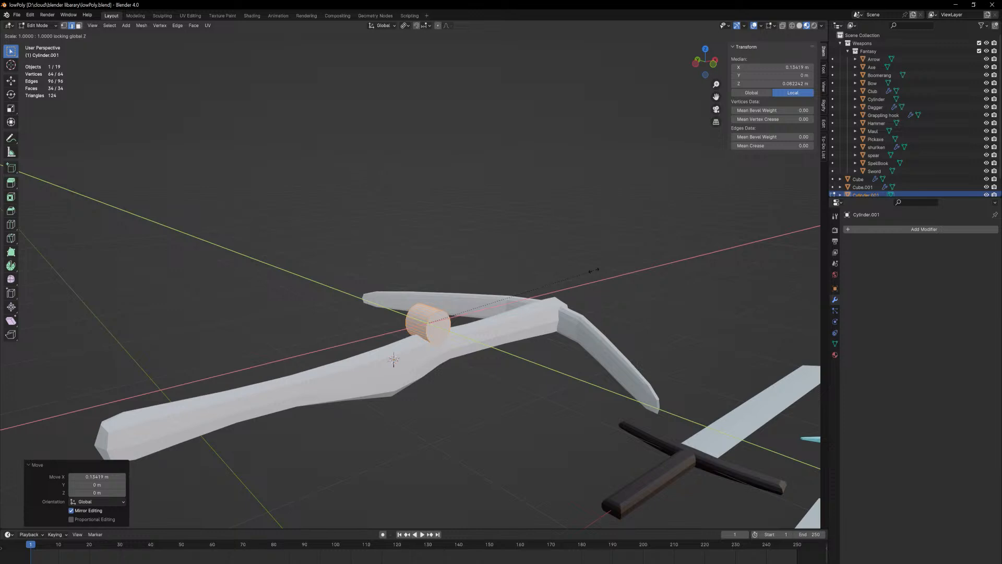
pyautogui.hotkey('shift', 'y')
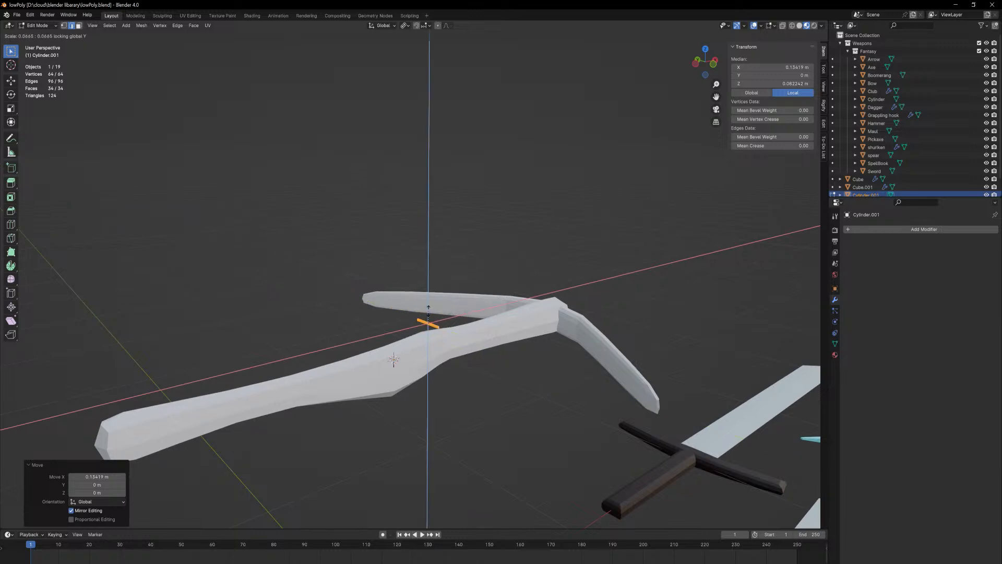
pyautogui.click(441, 308)
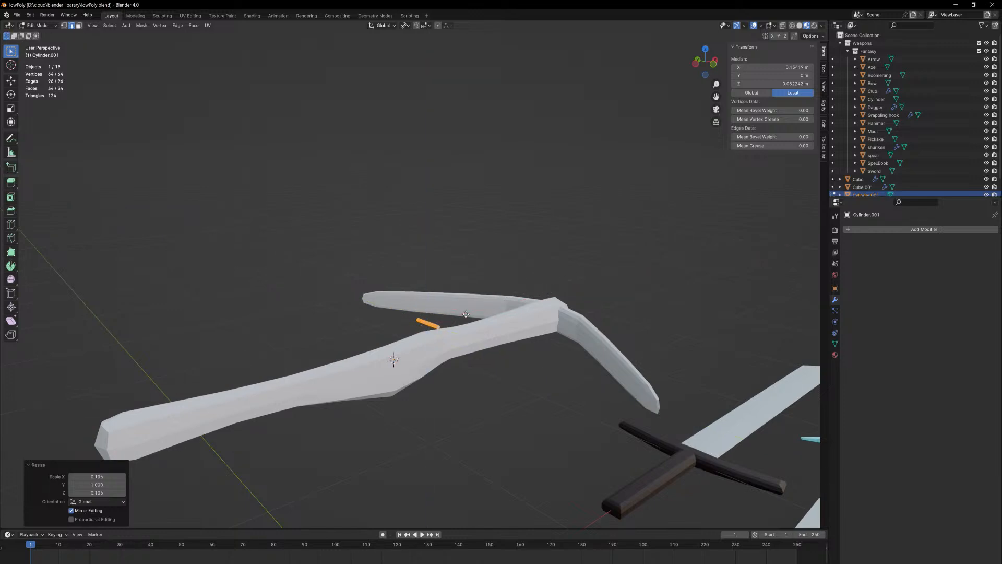
pyautogui.press('g')
pyautogui.press('z')
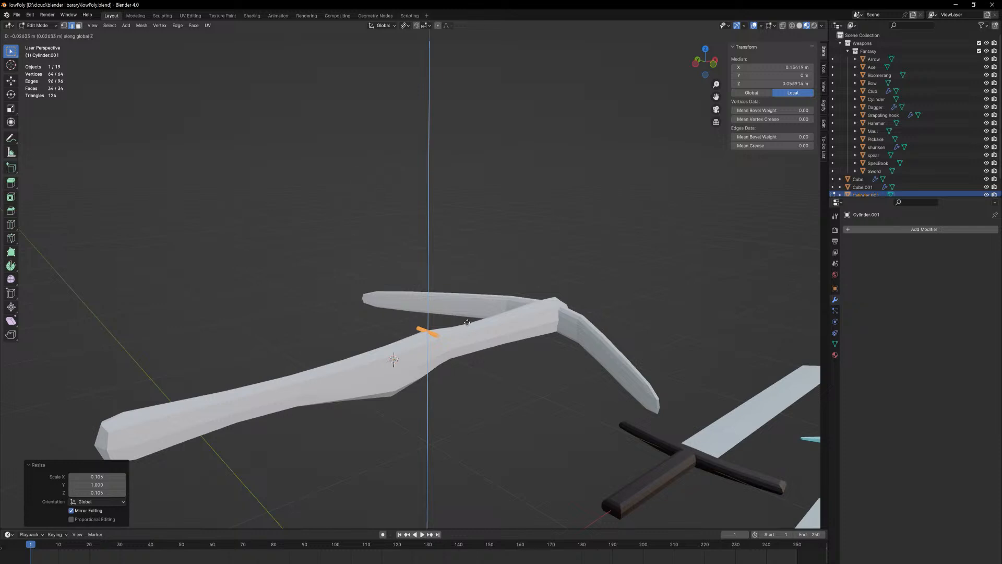
pyautogui.click(467, 322)
pyautogui.moveTo(467, 322); pyautogui.dragTo(446, 373, button='middle')
# - Stretch the cylinder into a bowstring by moving its near end face about 0.170 m along X and -0.568 m along Y
pyautogui.hotkey('alt', 'a')
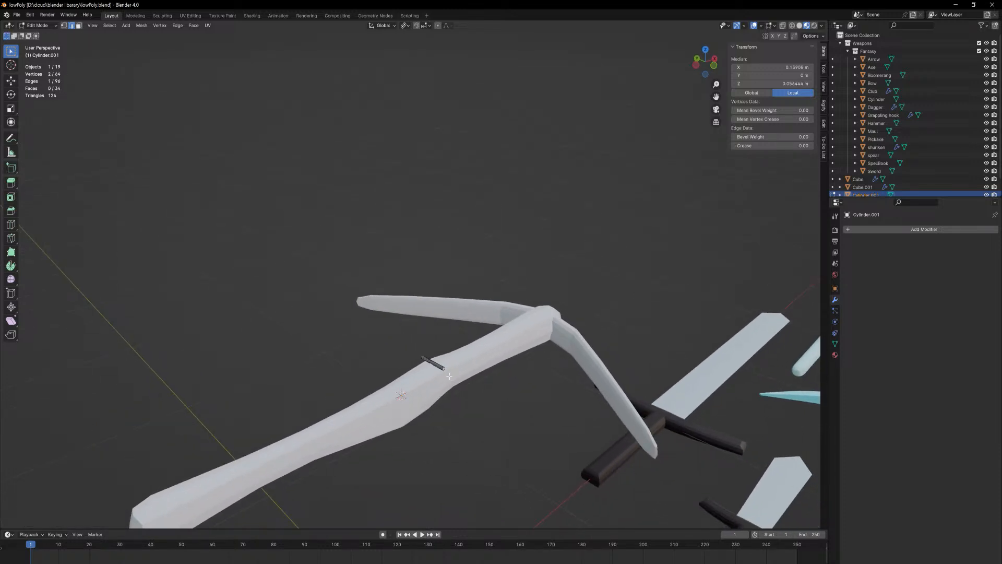
pyautogui.click(443, 368)
pyautogui.moveTo(468, 389)
pyautogui.keyDown('ctrl'); pyautogui.mouseDown(button='middle')
pyautogui.moveTo(463, 349)
pyautogui.moveTo(479, 402)
pyautogui.mouseUp(button='middle'); pyautogui.keyUp('ctrl')
pyautogui.press('g')
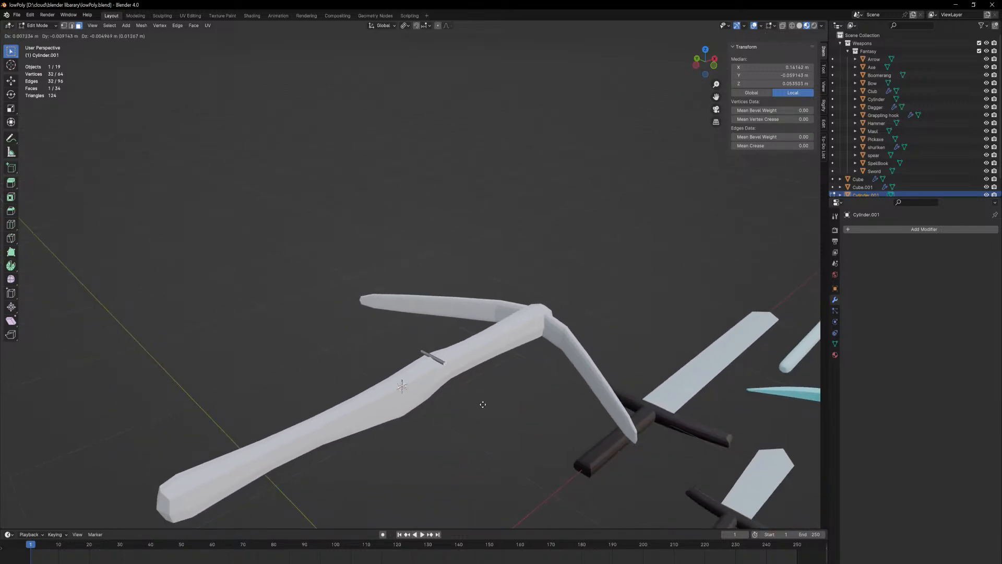
pyautogui.hotkey('shift', 'z')
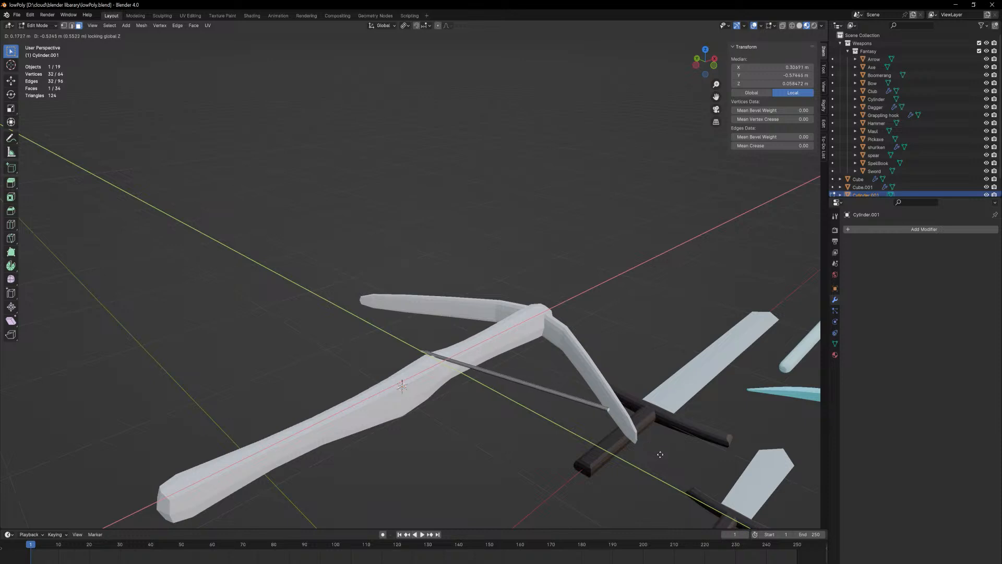
pyautogui.click(672, 459)
pyautogui.moveTo(672, 458); pyautogui.dragTo(627, 412, button='middle')
# - From the top view, move the string's end face about 0.054 m in X and -0.005 m in Y, and rotate it about 29.2° around Z
pyautogui.press('KP_7')
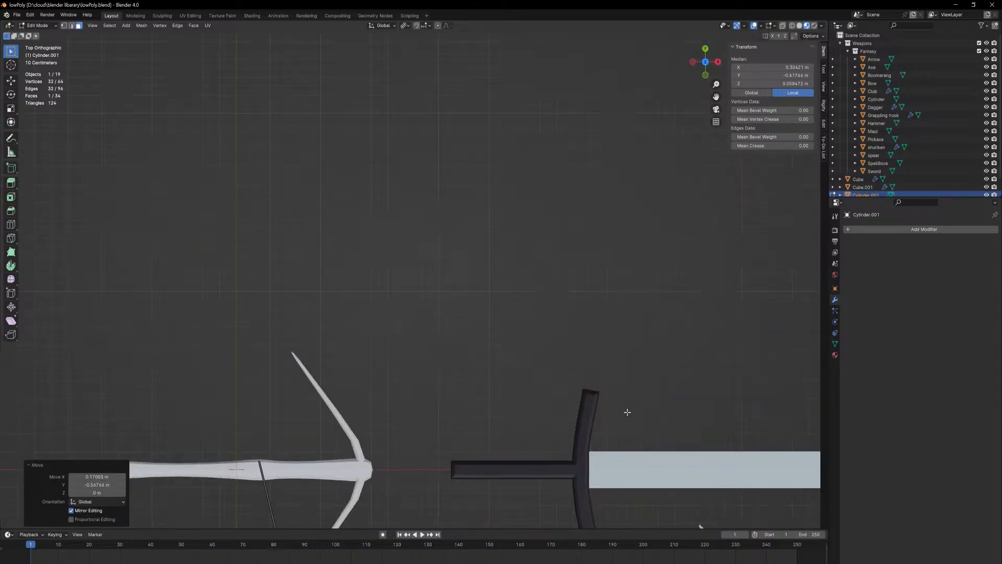
pyautogui.keyDown('shift'); pyautogui.moveTo(525, 359); pyautogui.dragTo(657, 160, button='middle'); pyautogui.keyUp('shift')
pyautogui.scroll(5, 507, 397)
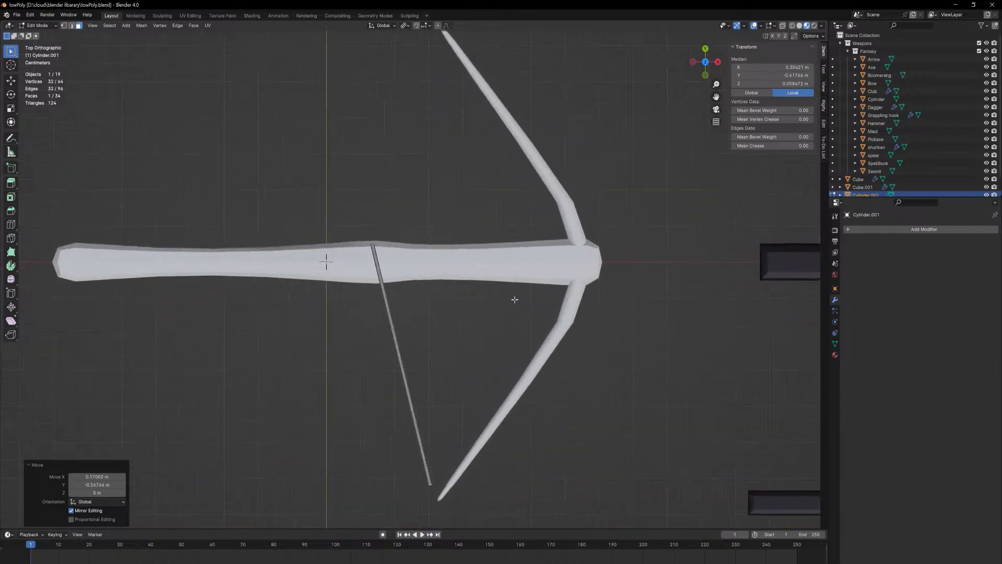
pyautogui.press('g')
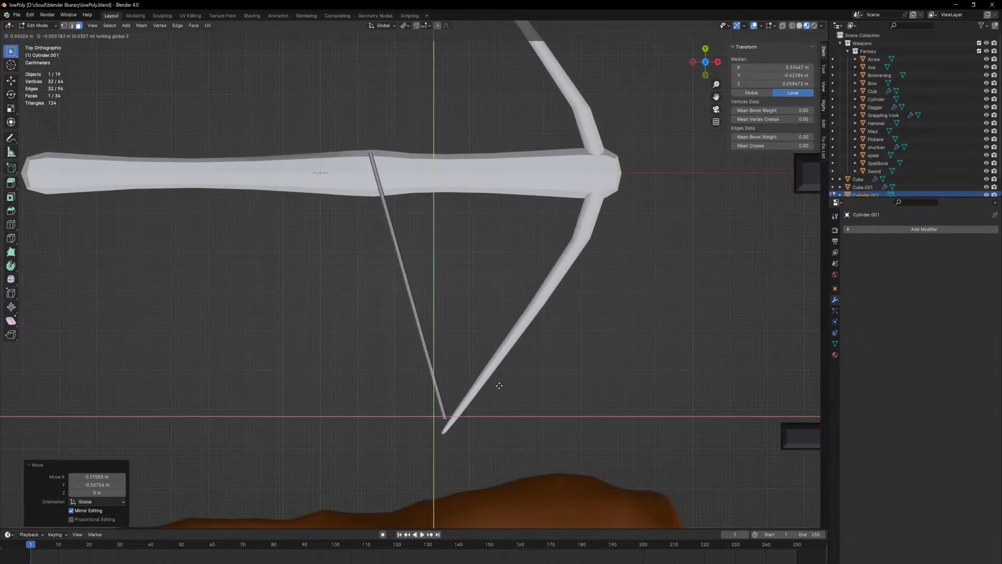
pyautogui.click(510, 384)
pyautogui.press('r')
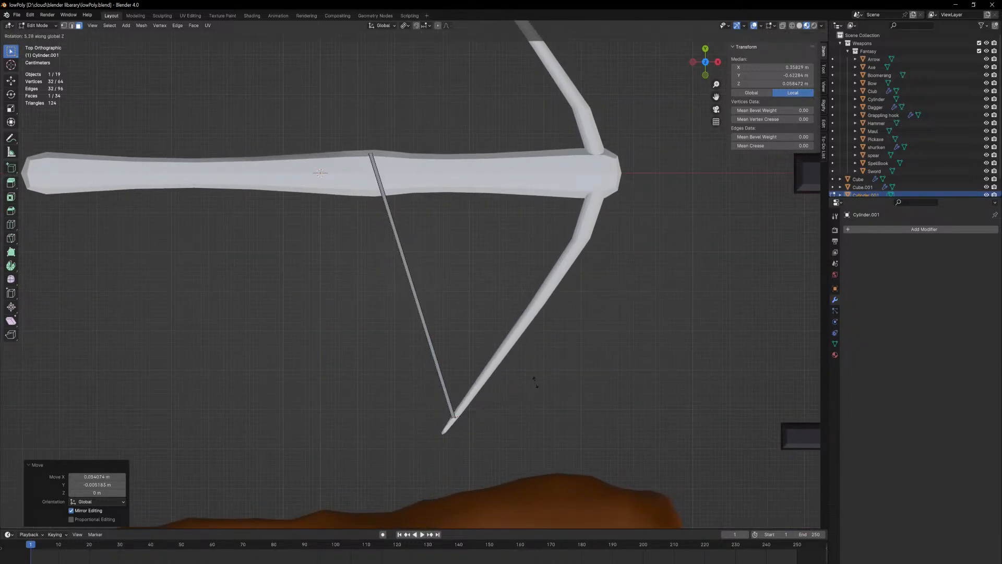
pyautogui.click(524, 304)
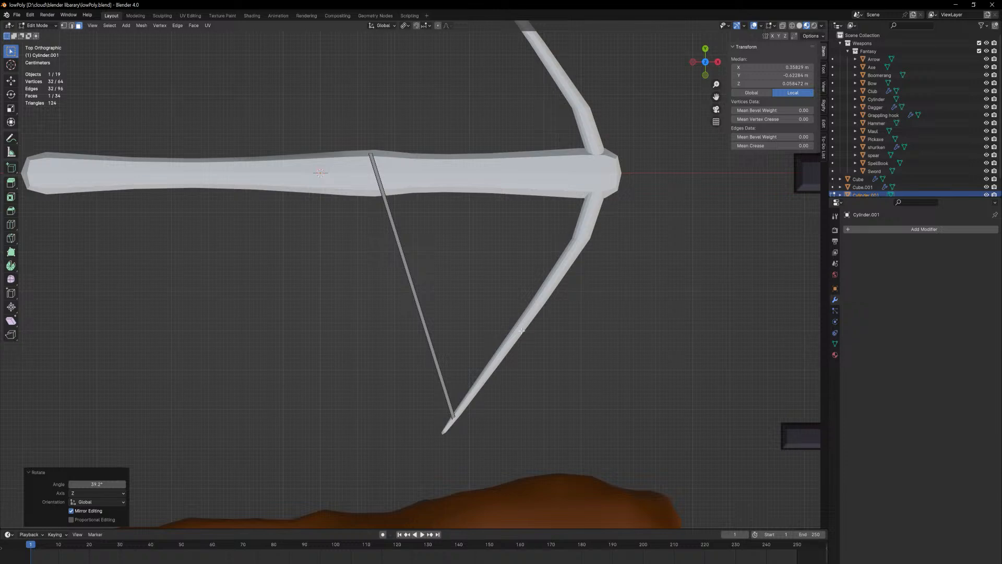
# - Lower the string's end face about 0.065 m along Z to meet the bow arm near its tip
pyautogui.moveTo(521, 330); pyautogui.dragTo(604, 189, button='middle')
pyautogui.press('g')
pyautogui.press('z')
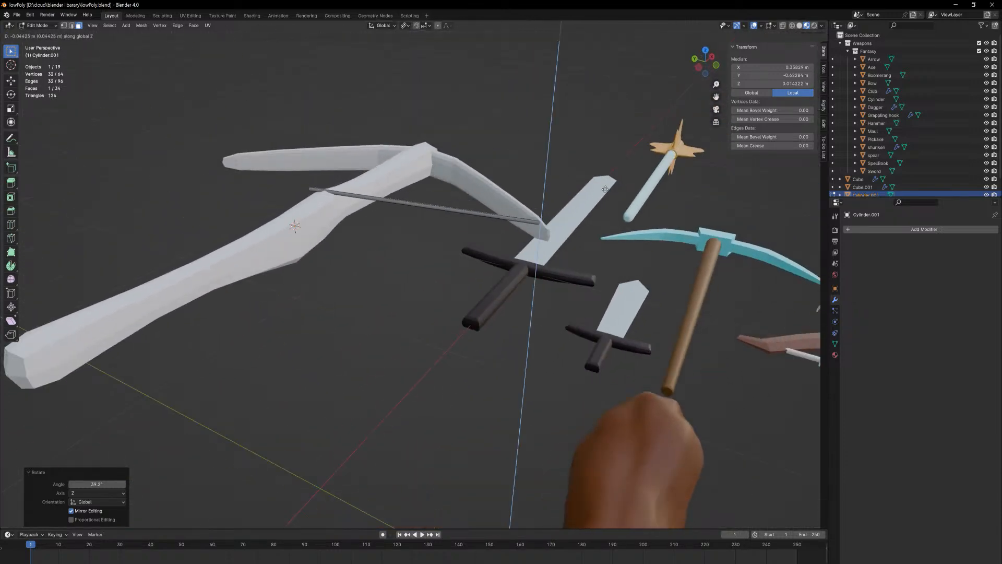
pyautogui.click(607, 175)
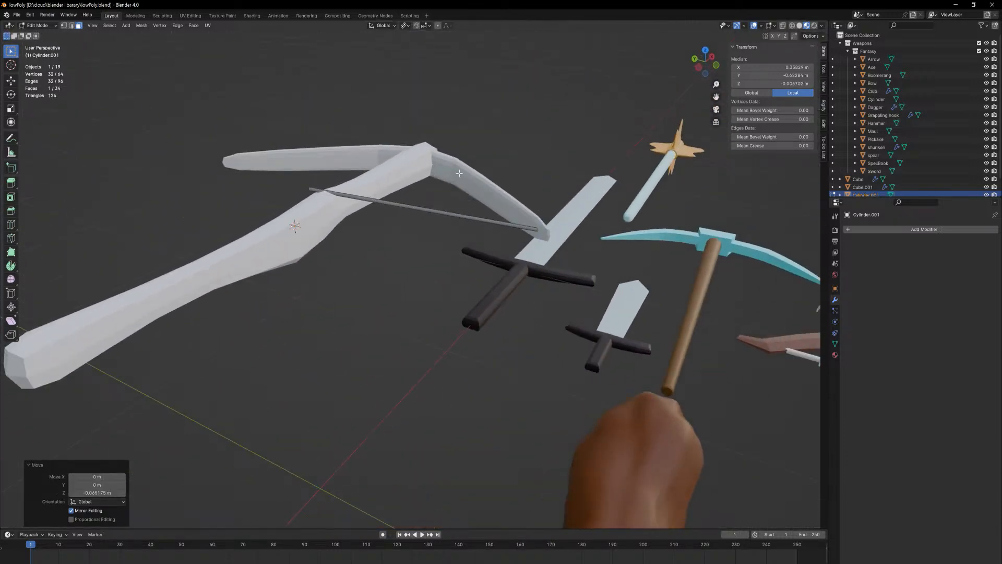
pyautogui.moveTo(374, 179); pyautogui.dragTo(389, 206, button='middle')
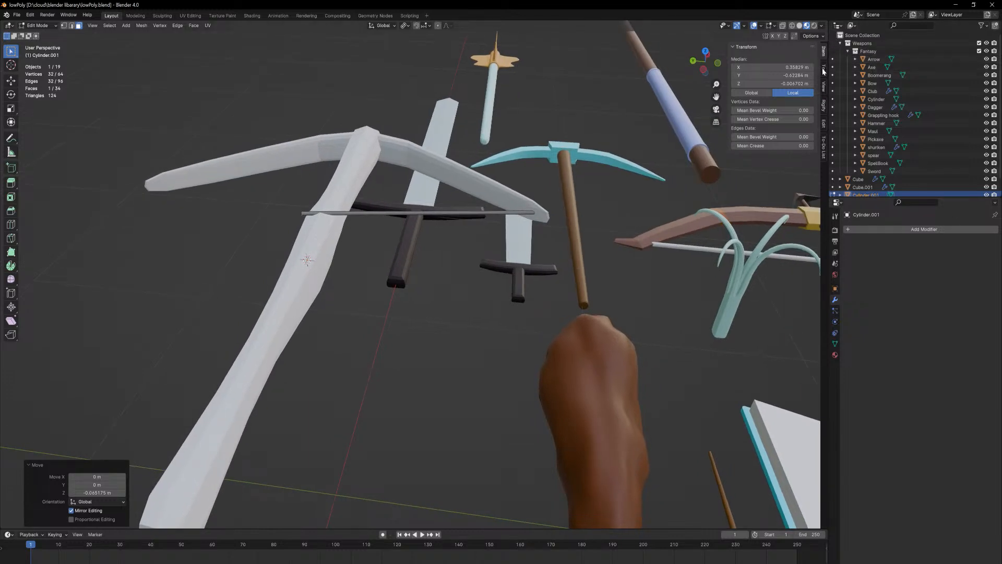
# - Auto-mirror the bowstring across the Y axis with Positive orientation, and undo the cut made to its mesh
pyautogui.press('Tab')
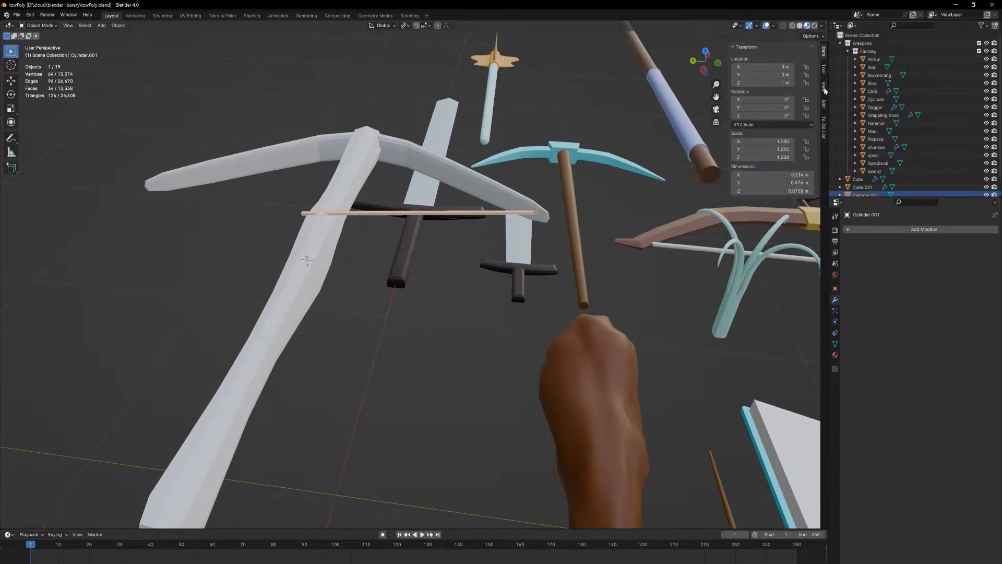
pyautogui.click(824, 103)
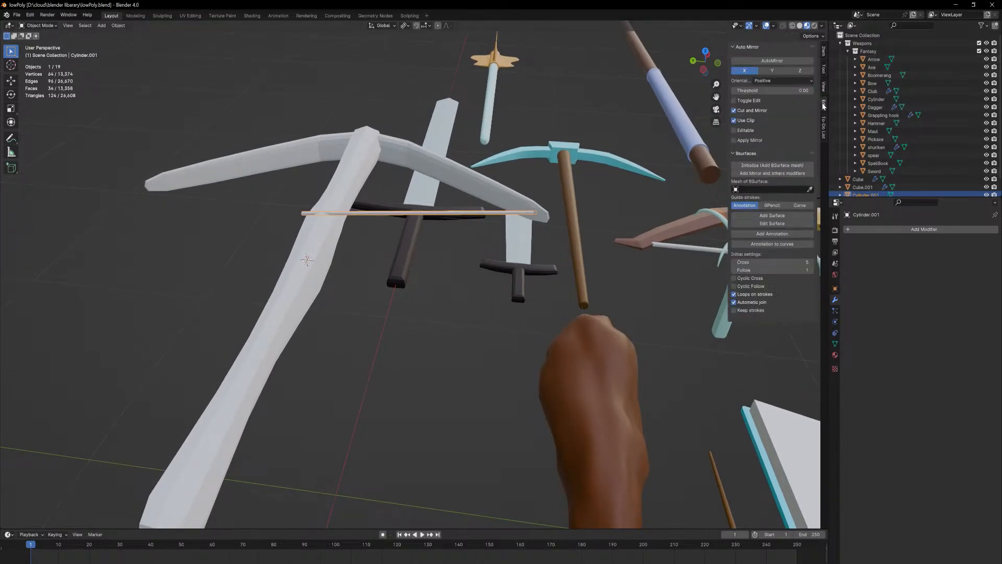
pyautogui.click(772, 61)
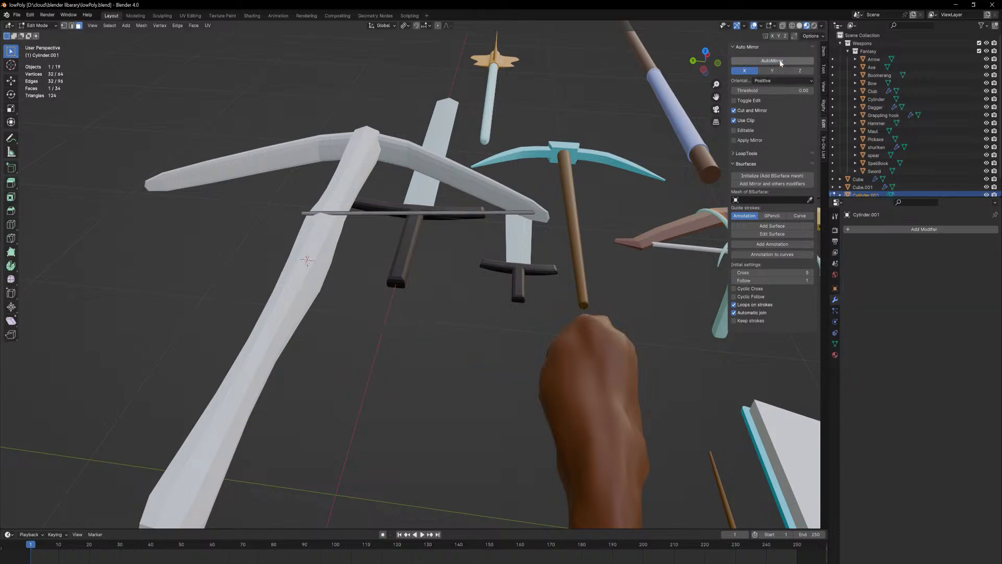
pyautogui.click(780, 71)
pyautogui.click(777, 62)
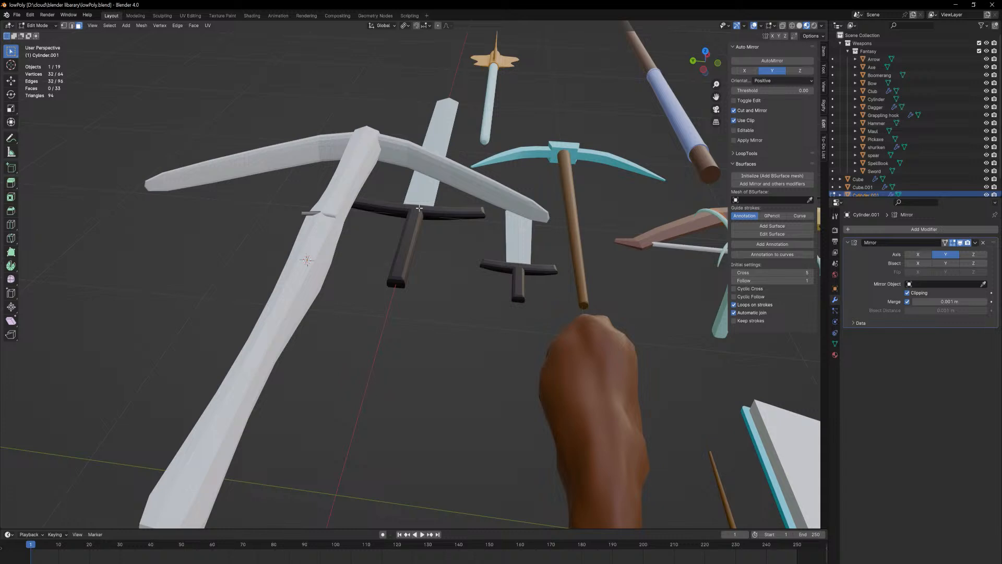
pyautogui.press('f')
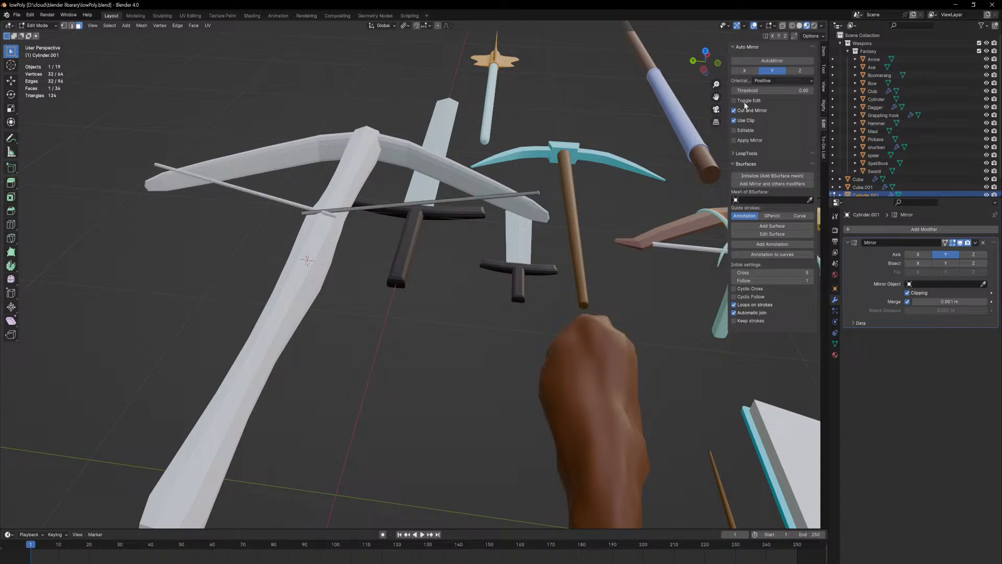
# - Auto-mirror the bowstring across the Y axis with Negative orientation, and reopen its mesh in Edit Mode
pyautogui.click(782, 81)
pyautogui.click(778, 98)
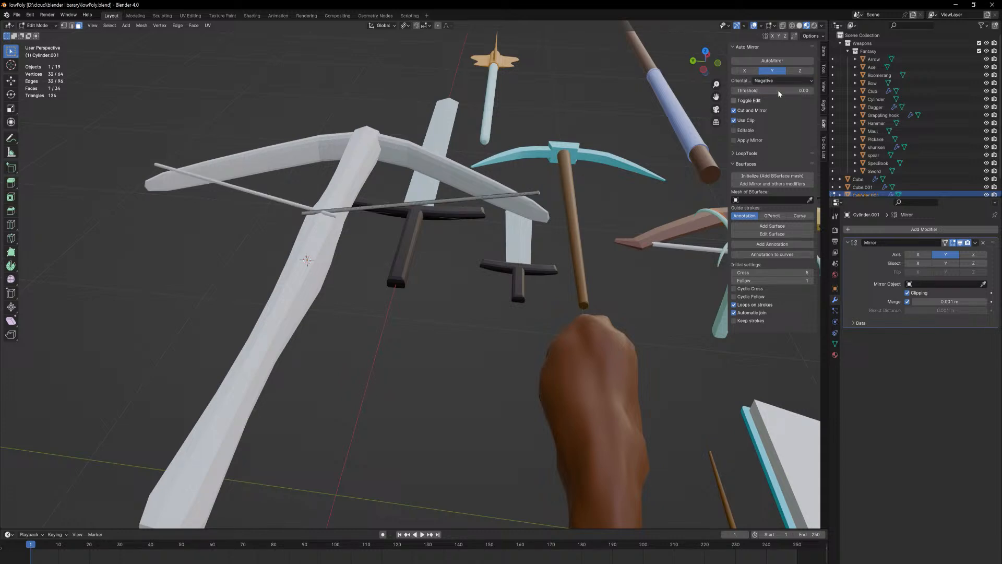
pyautogui.click(781, 62)
pyautogui.moveTo(582, 189); pyautogui.dragTo(493, 210, button='middle')
pyautogui.press('Tab')
pyautogui.moveTo(538, 245); pyautogui.dragTo(505, 262, button='middle')
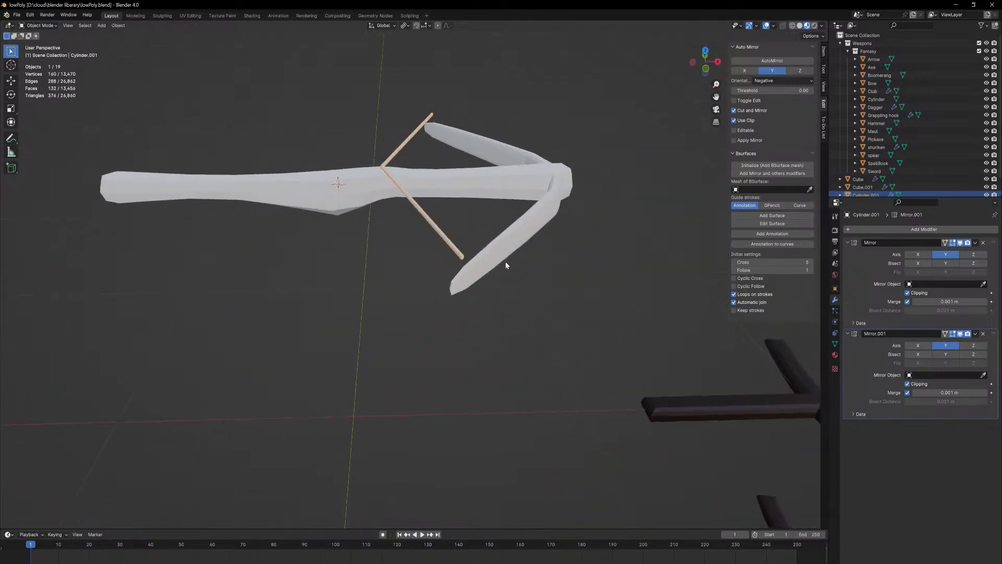
pyautogui.scroll(5, 504, 251)
pyautogui.press('Tab')
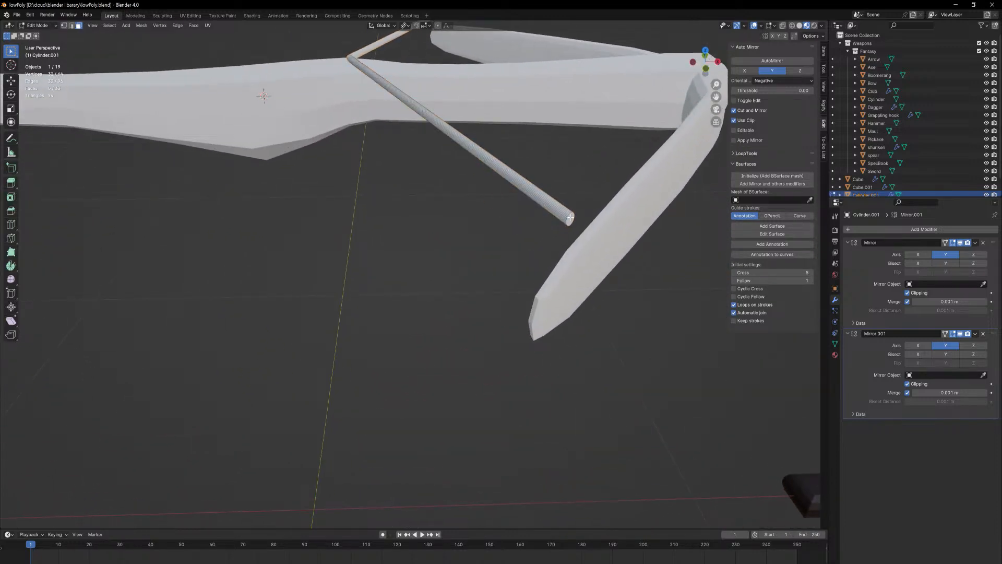
# - Lower the bowstring's end face about 0.055 m along Z to meet the bow arm near its tip
pyautogui.press('g')
pyautogui.press('z')
pyautogui.click(574, 269)
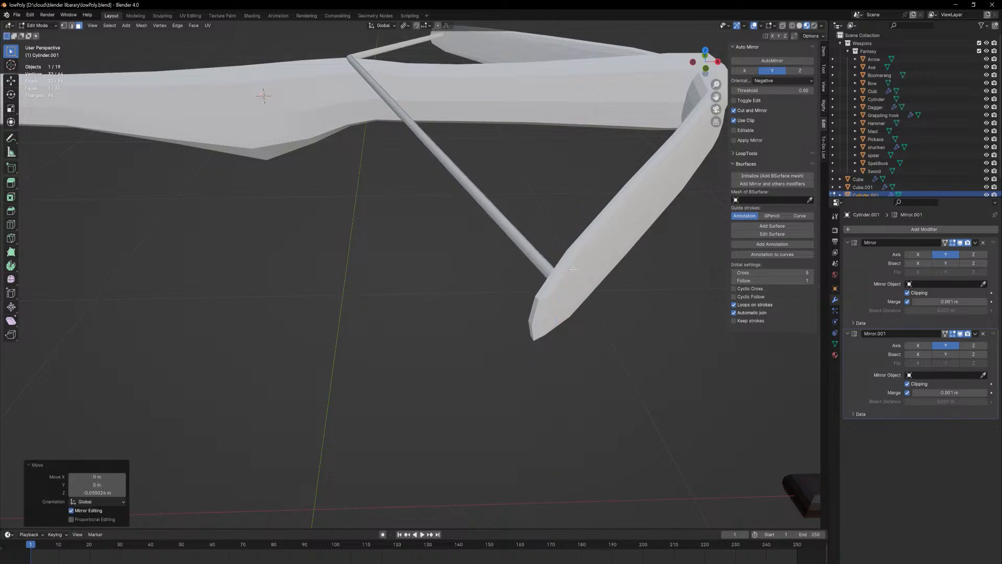
# - Add eight evenly spaced loop cuts along the length of the bowstring
pyautogui.moveTo(574, 268); pyautogui.dragTo(334, 163, button='middle')
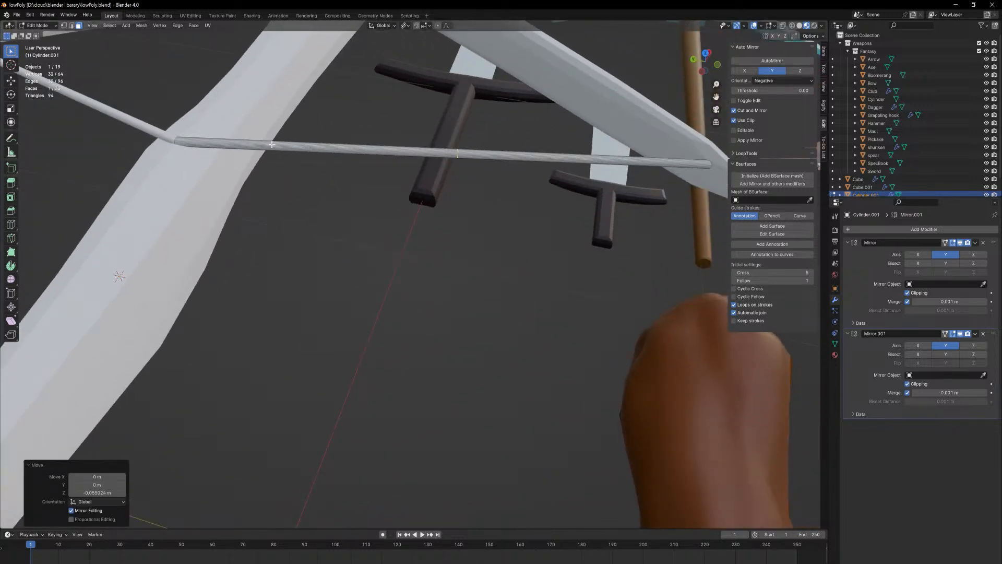
pyautogui.scroll(7, 287, 147)
pyautogui.click(299, 152)
pyautogui.rightClick(299, 152)
pyautogui.moveTo(296, 151); pyautogui.dragTo(252, 110, button='middle')
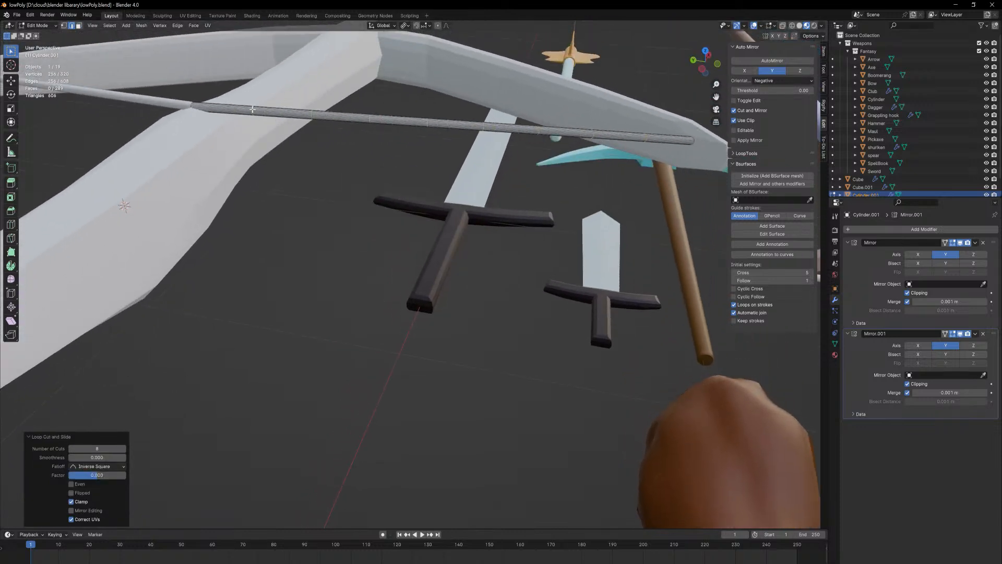
# - Enable proportional editing and try raising the string's centre-end loop about 0.01 m along Z with Smooth falloff
pyautogui.click(190, 102)
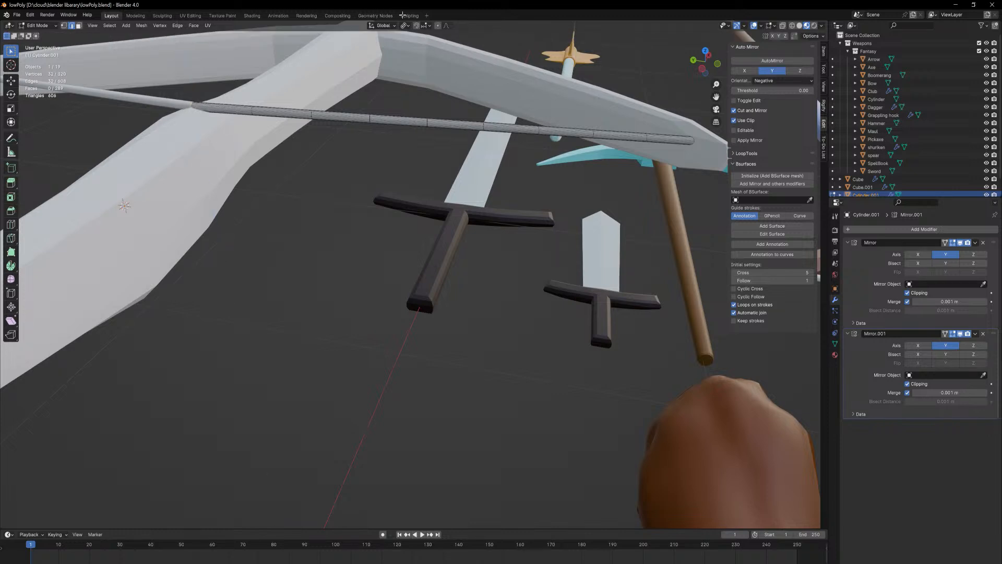
pyautogui.click(437, 26)
pyautogui.scroll(-6, 409, 107)
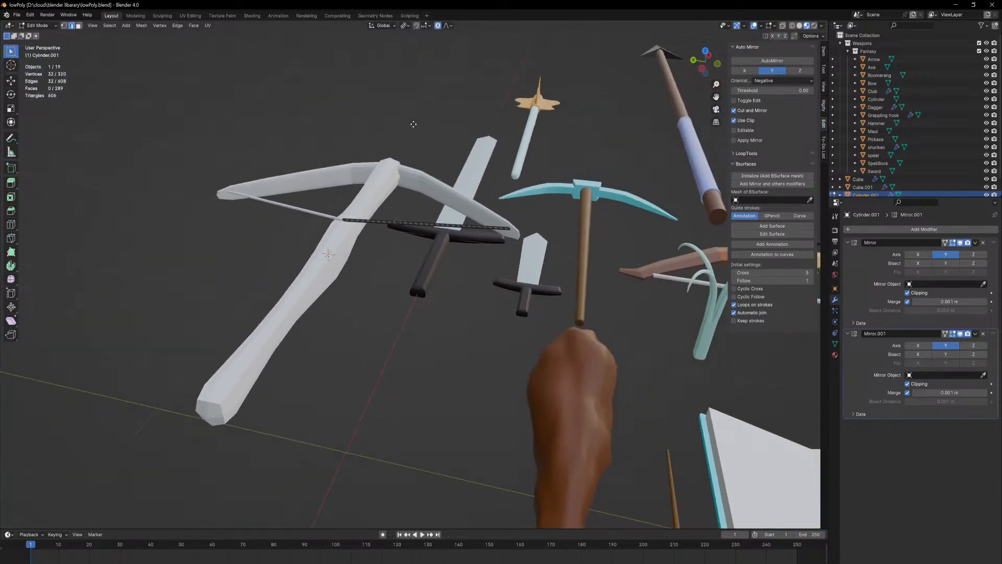
pyautogui.press('g')
pyautogui.press('z')
pyautogui.click(415, 127)
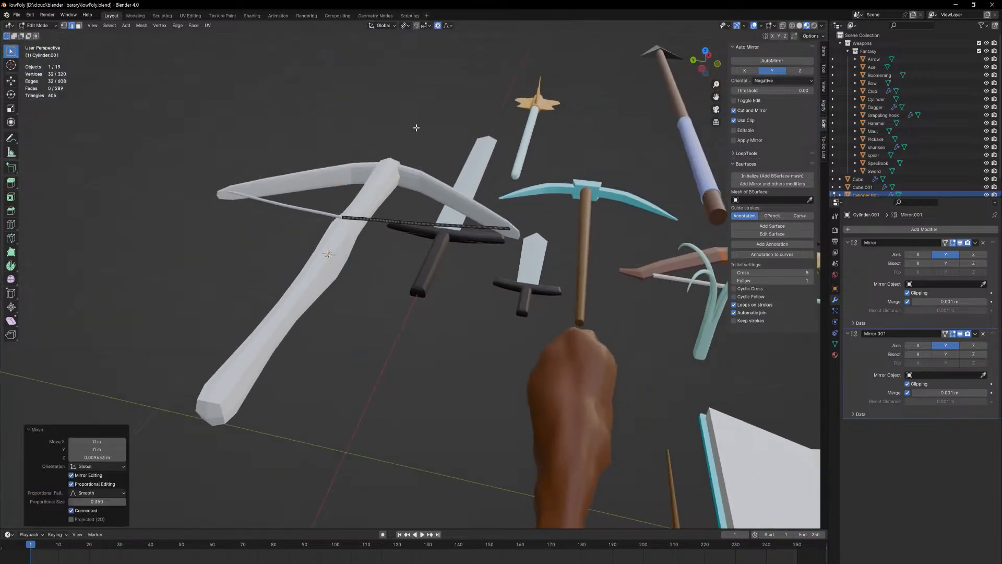
# - Try to sag the bowstring by lowering an edge at its middle about 0.12 m along Z with proportional editing
pyautogui.click(421, 224)
pyautogui.moveTo(424, 207); pyautogui.dragTo(425, 245, button='middle')
pyautogui.press('g')
pyautogui.press('z')
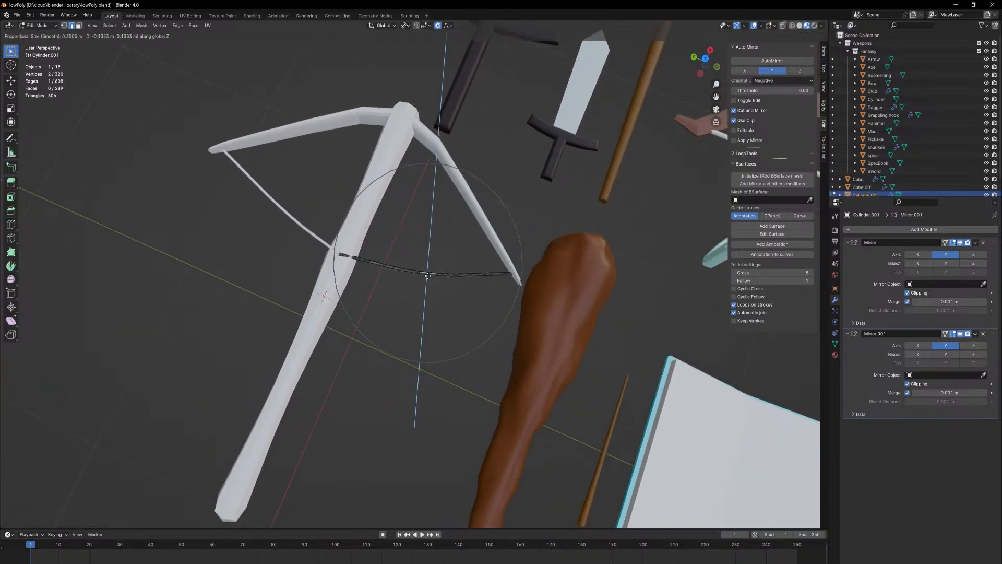
pyautogui.click(428, 274)
pyautogui.moveTo(427, 274); pyautogui.dragTo(450, 232, button='middle')
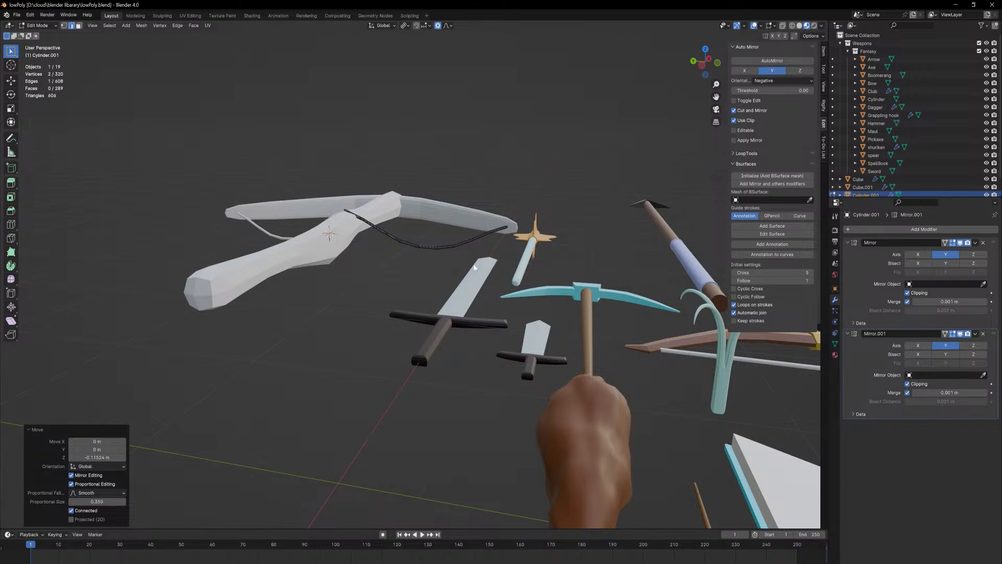
# - Try bowing the string by moving its middle edge about -0.034 m along X with proportional editing, and undo the change
pyautogui.moveTo(418, 253); pyautogui.dragTo(483, 351, button='middle')
pyautogui.press('g')
pyautogui.press('y')
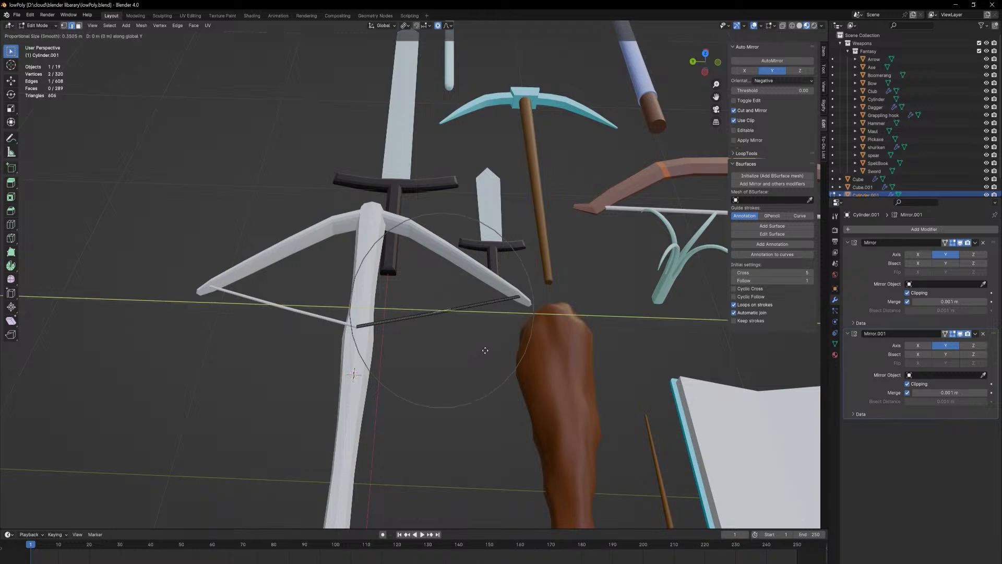
pyautogui.press('x')
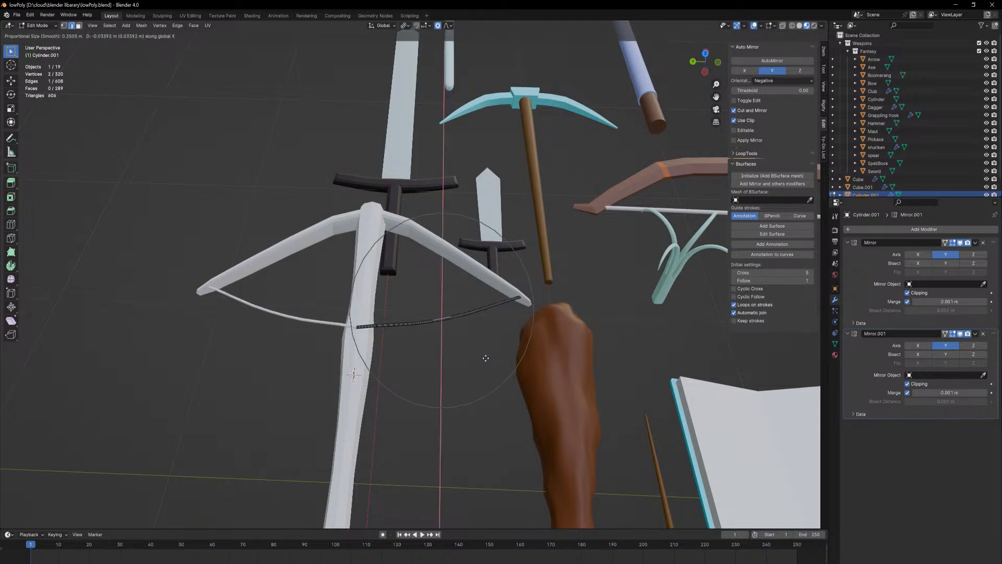
pyautogui.click(485, 357)
pyautogui.press('Tab')
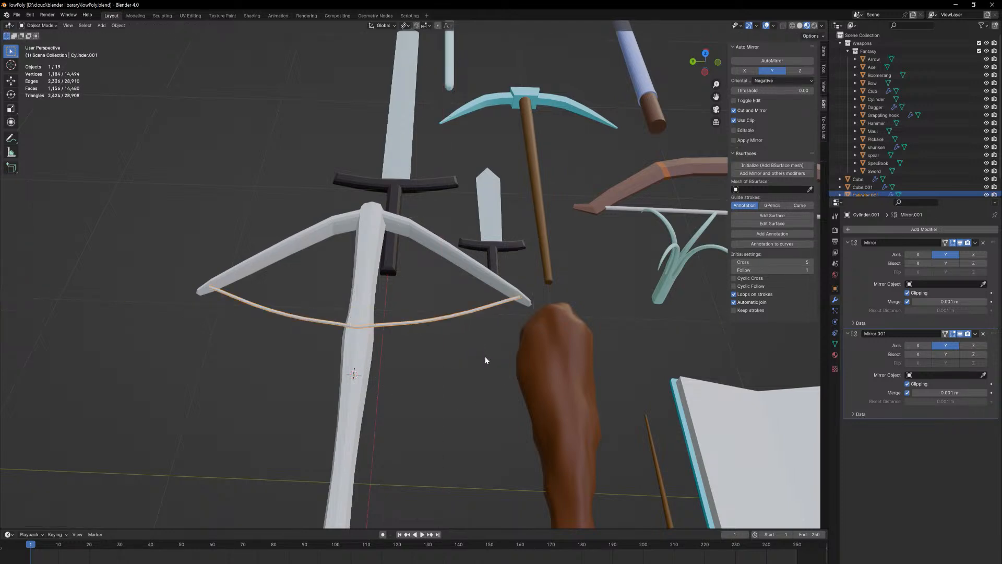
pyautogui.moveTo(480, 361); pyautogui.dragTo(404, 356, button='middle')
pyautogui.press('Tab')
pyautogui.hotkey('ctrl', 'z')
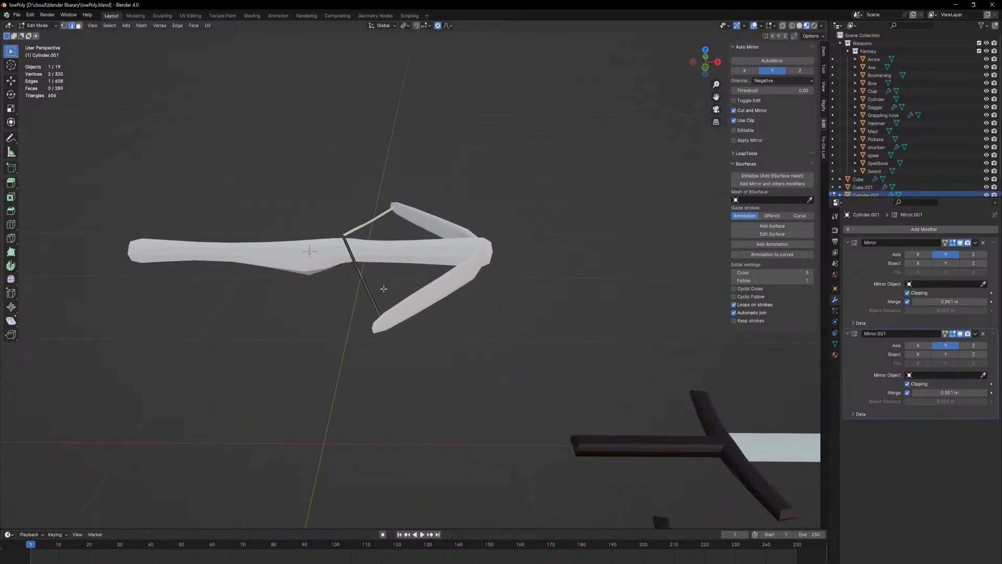
# - Select the edge ring around the bowstring nearest to its centre end over the stock
pyautogui.moveTo(368, 228); pyautogui.dragTo(401, 261, button='middle')
pyautogui.scroll(5, 415, 273)
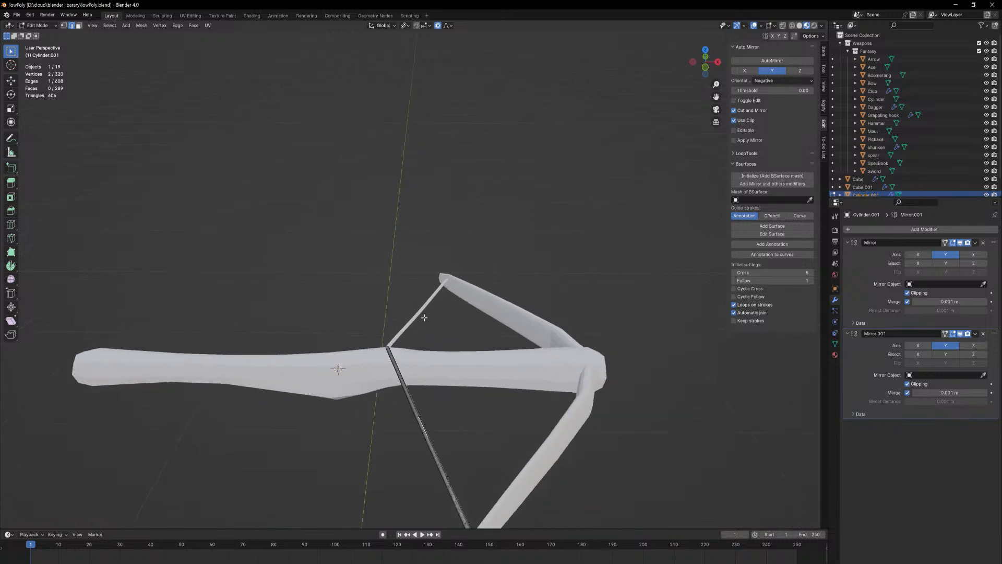
pyautogui.moveTo(385, 372); pyautogui.dragTo(436, 426, button='middle')
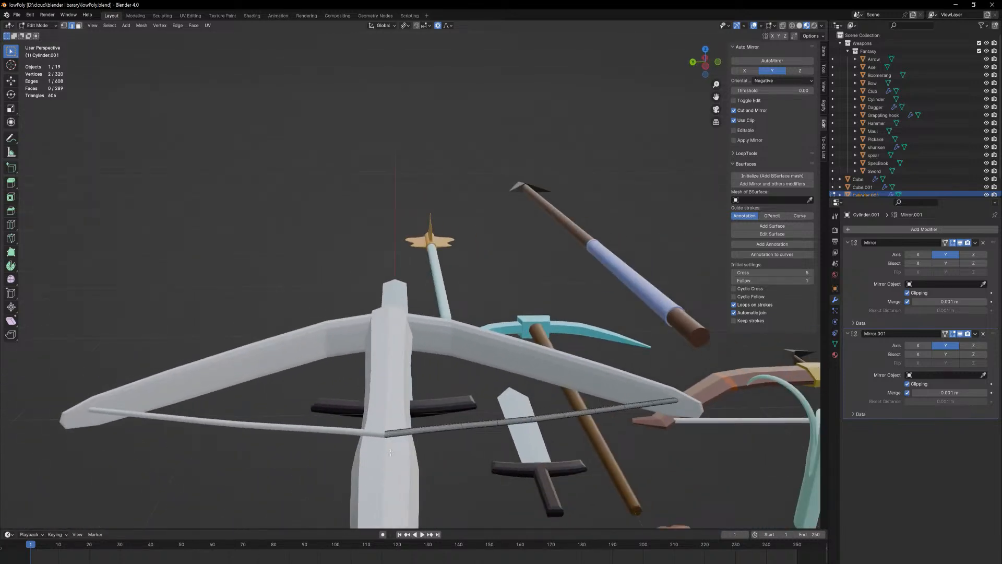
pyautogui.keyDown('alt'); pyautogui.click(424, 429); pyautogui.keyUp('alt')
pyautogui.scroll(3, 437, 465)
pyautogui.moveTo(456, 456); pyautogui.dragTo(449, 270, button='middle')
pyautogui.scroll(2, 487, 206)
pyautogui.scroll(4, 487, 205)
pyautogui.scroll(-4, 488, 206)
pyautogui.scroll(2, 448, 270)
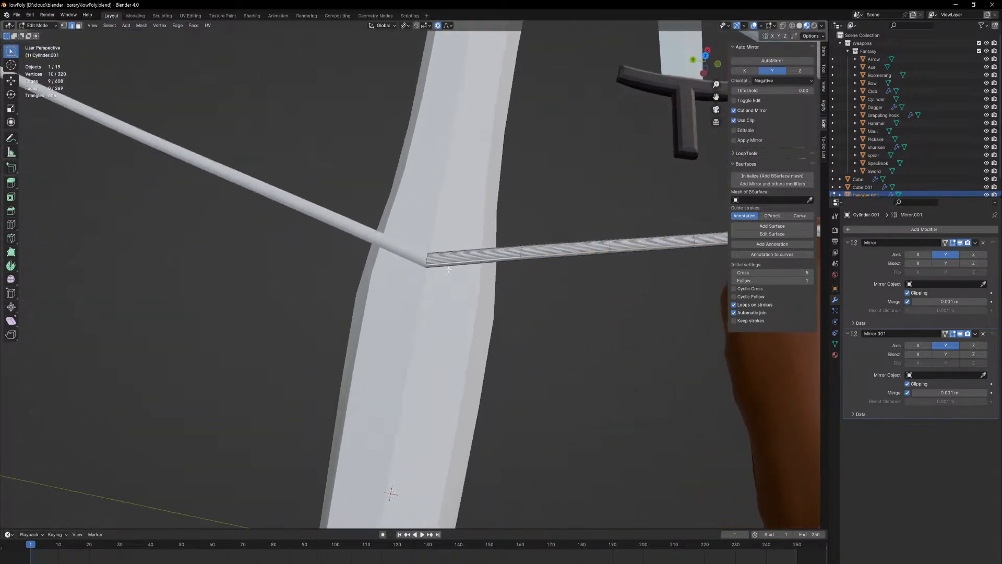
pyautogui.keyDown('alt'); pyautogui.click(519, 252); pyautogui.keyUp('alt')
pyautogui.keyDown('alt'); pyautogui.click(521, 252); pyautogui.keyUp('alt')
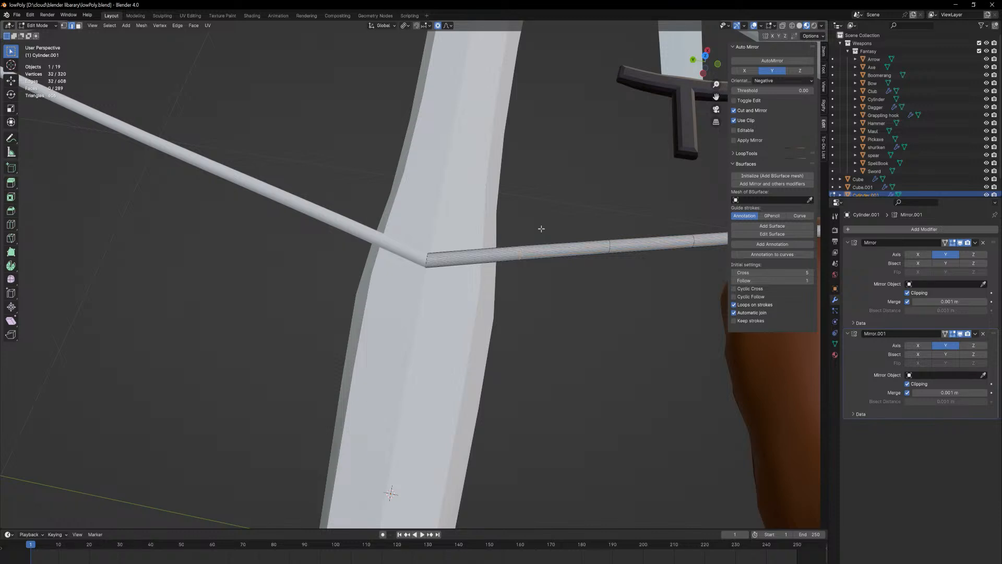
pyautogui.scroll(-5, 577, 493)
pyautogui.keyDown('ctrl'); pyautogui.moveTo(577, 493); pyautogui.dragTo(569, 466, button='middle'); pyautogui.keyUp('ctrl')
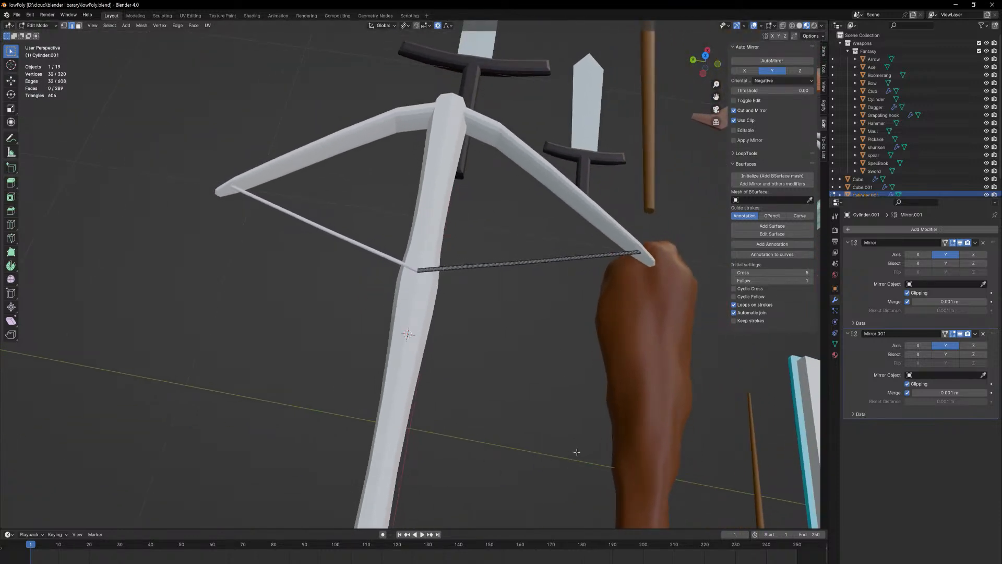
pyautogui.press('g')
pyautogui.hotkey('shift', 'z')
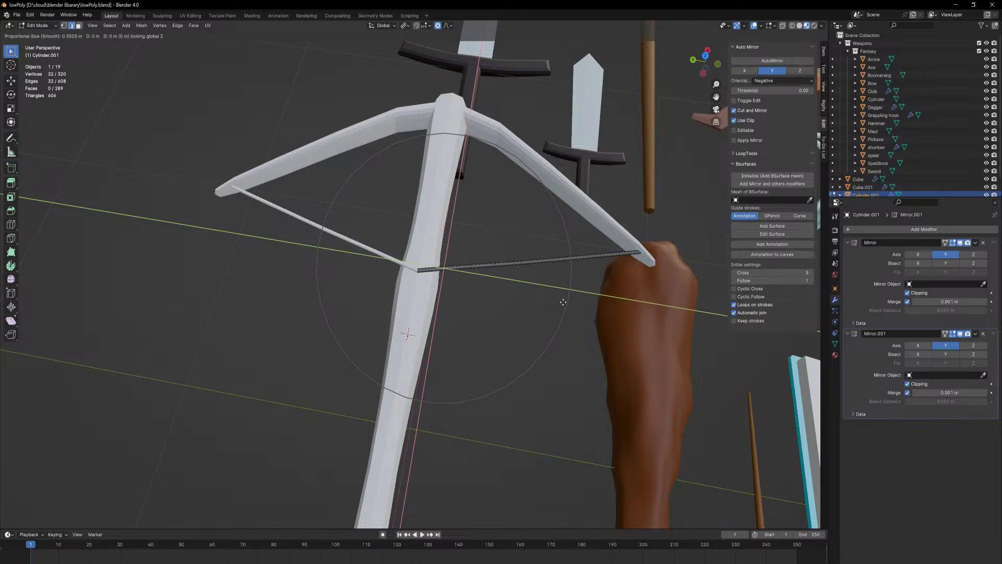
pyautogui.press('Escape')
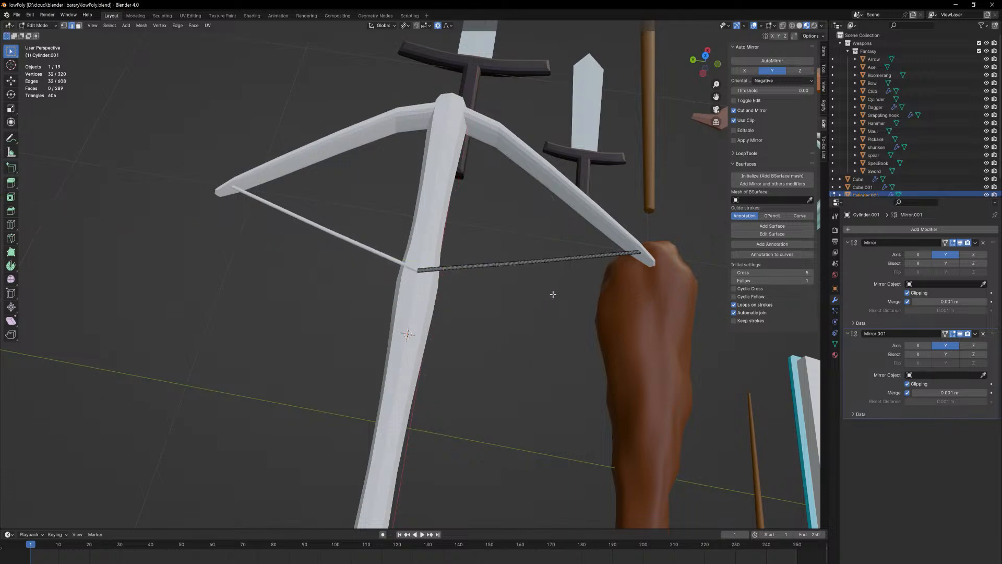
# - Turn off proportional editing and move the ring nearest the centre about -0.005 m in X and -0.003 m in Y
pyautogui.click(438, 26)
pyautogui.keyDown('ctrl'); pyautogui.moveTo(508, 309); pyautogui.dragTo(512, 225, button='middle'); pyautogui.keyUp('ctrl')
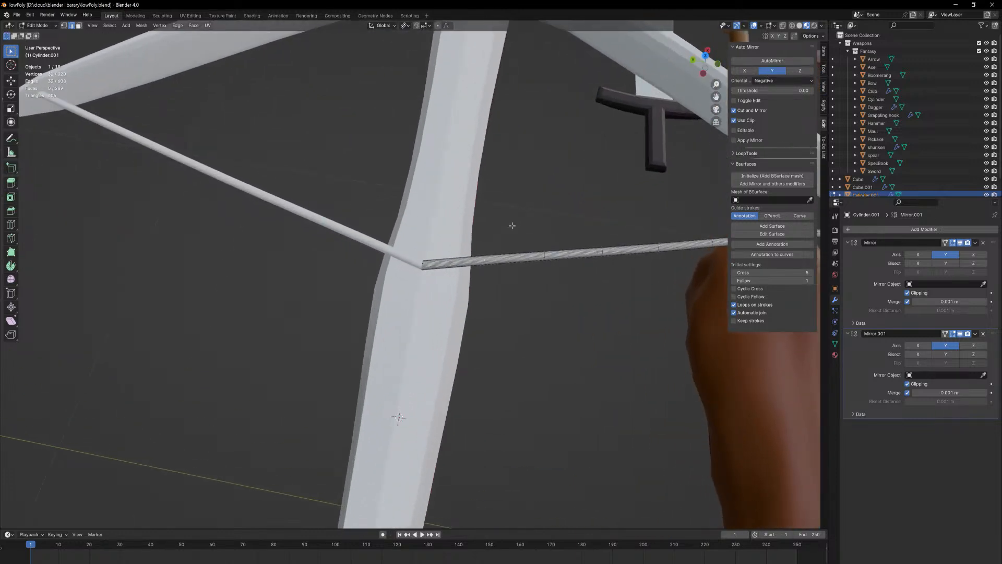
pyautogui.press('g')
pyautogui.hotkey('shift', 'z')
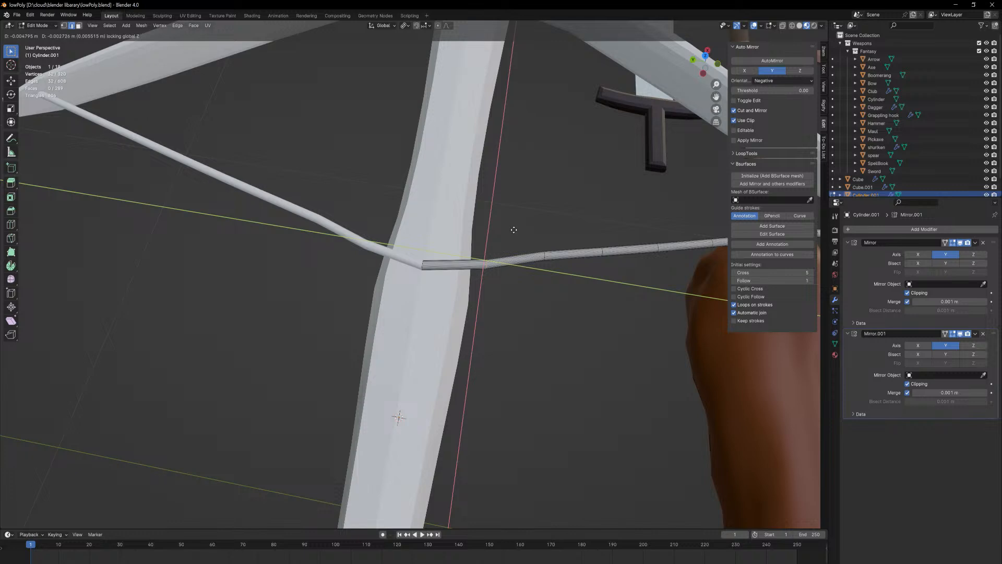
pyautogui.click(513, 229)
# - Move the second ring from the string's centre about -0.0017 m in X and -0.0015 m in Y, locking Z
pyautogui.keyDown('alt'); pyautogui.click(545, 255); pyautogui.keyUp('alt')
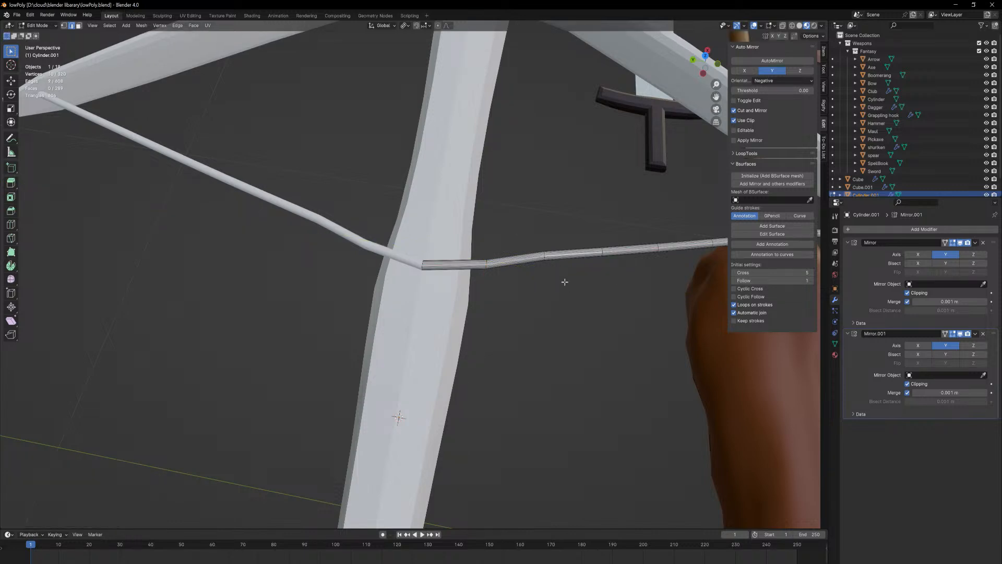
pyautogui.keyDown('alt'); pyautogui.click(544, 254); pyautogui.keyUp('alt')
pyautogui.keyDown('alt'); pyautogui.click(545, 255); pyautogui.keyUp('alt')
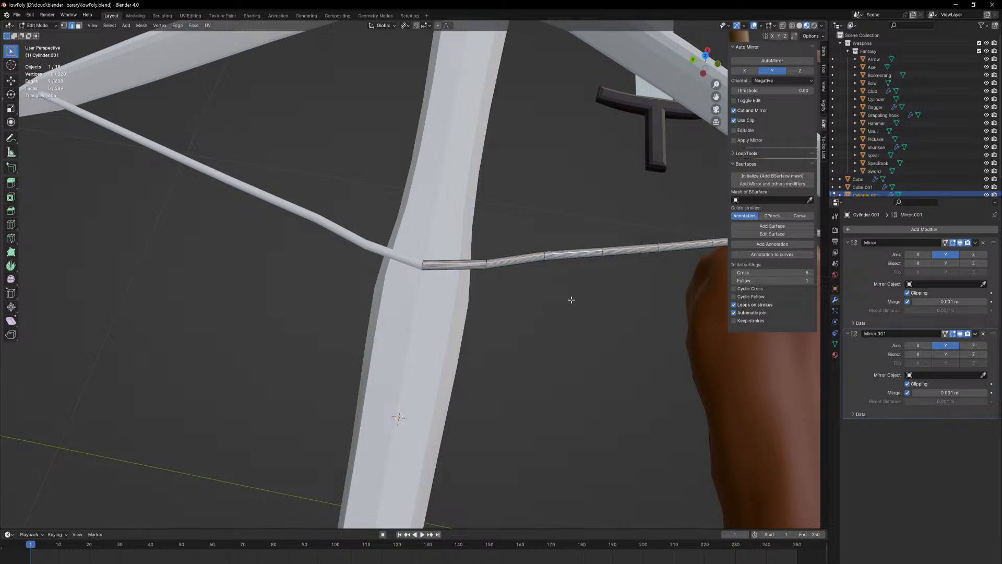
pyautogui.moveTo(571, 277); pyautogui.dragTo(629, 259, button='middle')
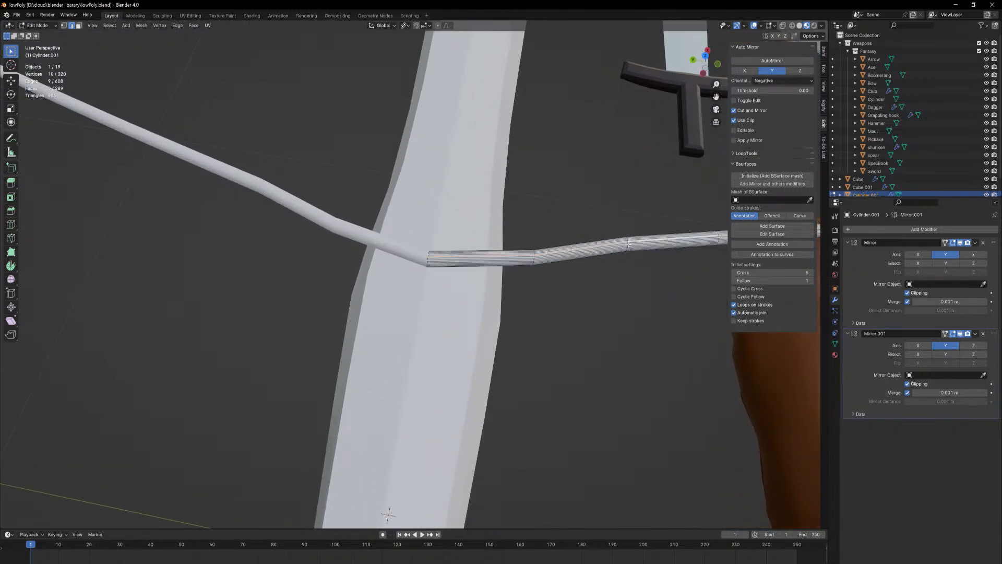
pyautogui.keyDown('alt'); pyautogui.click(628, 244); pyautogui.keyUp('alt')
pyautogui.keyDown('alt'); pyautogui.click(629, 243); pyautogui.keyUp('alt')
pyautogui.press('g')
pyautogui.hotkey('shift', 'z')
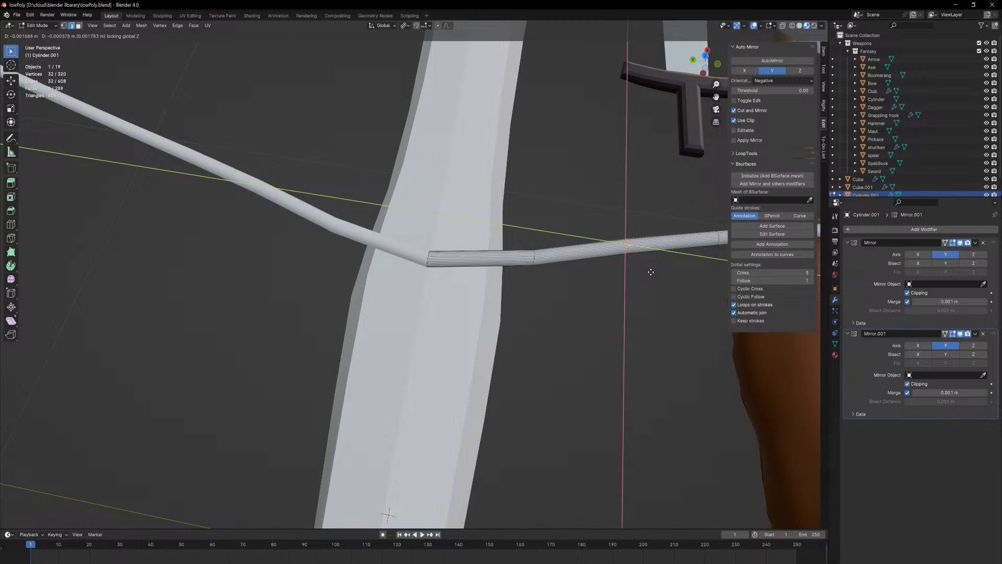
pyautogui.click(652, 272)
pyautogui.scroll(-6, 647, 369)
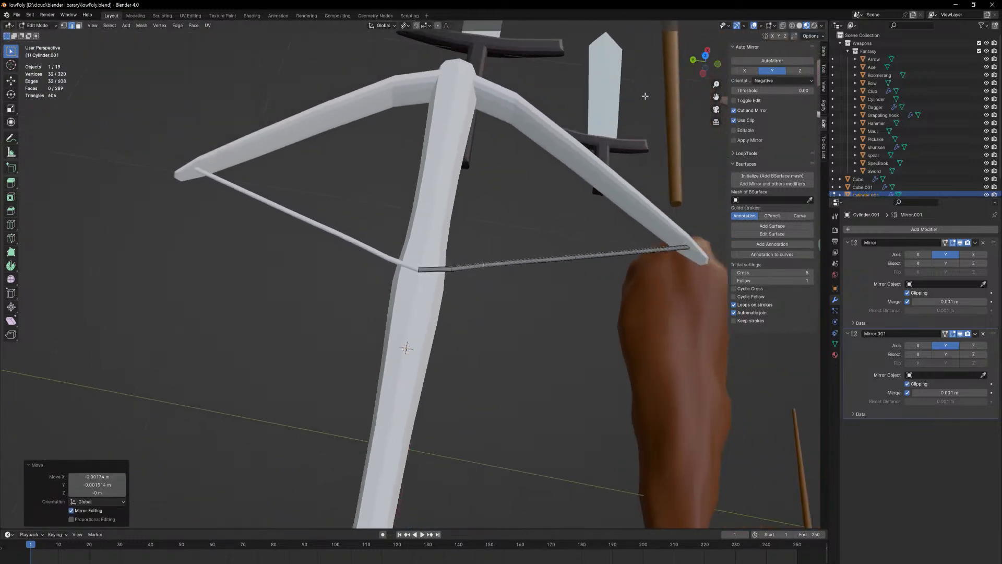
# - Leave Edit Mode and deselect the bowstring
pyautogui.press('Tab')
pyautogui.moveTo(523, 330); pyautogui.dragTo(433, 283, button='middle')
pyautogui.click(456, 221)
pyautogui.moveTo(457, 235); pyautogui.dragTo(529, 248, button='middle')
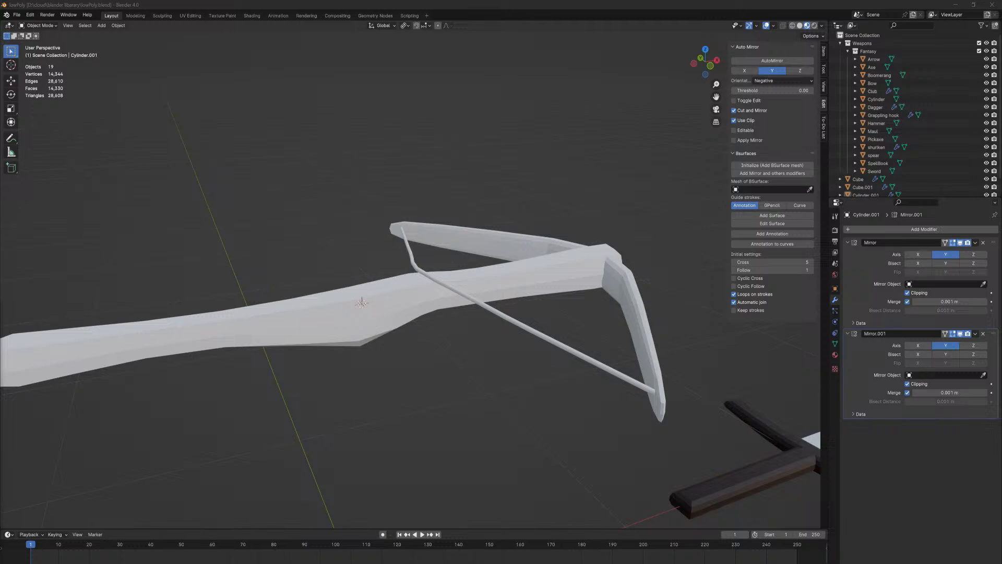
# - Switch to the browser and examine the crossbow bolt image results, enlarging the DNA Leisure and Quora pictures for reference
pyautogui.moveTo(1, 412); pyautogui.dragTo(314, 1)
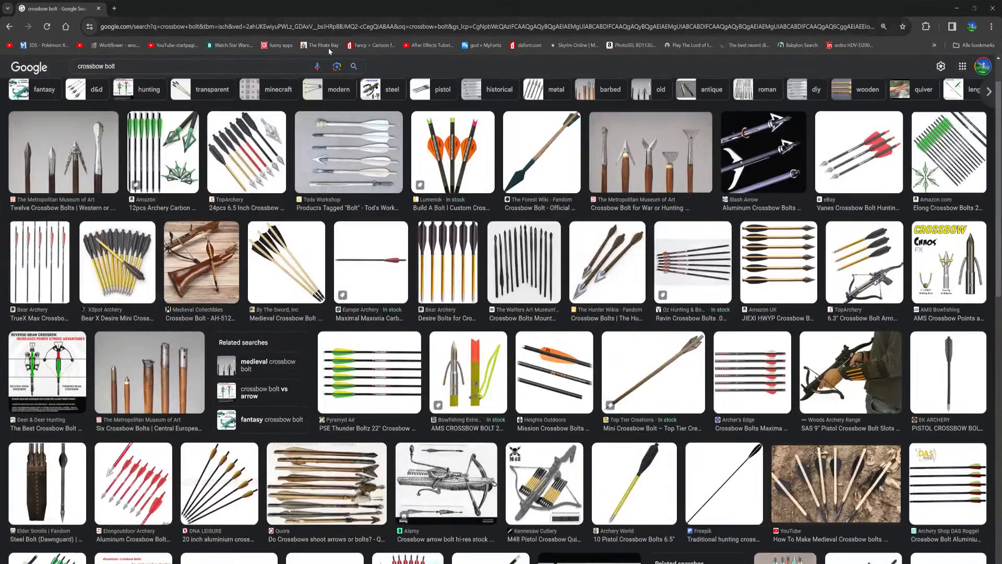
pyautogui.scroll(1, 991, 77)
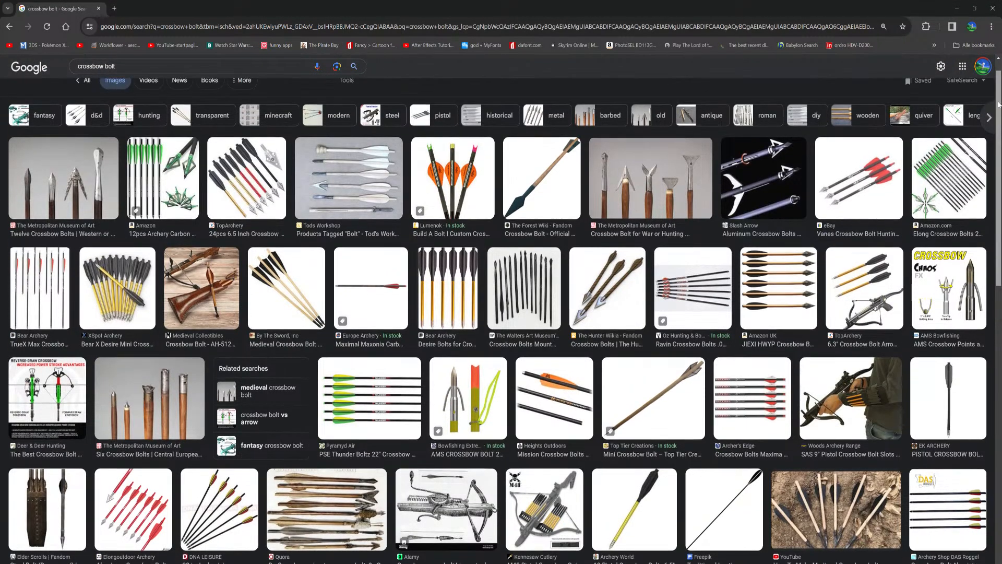
pyautogui.rightClick(990, 78)
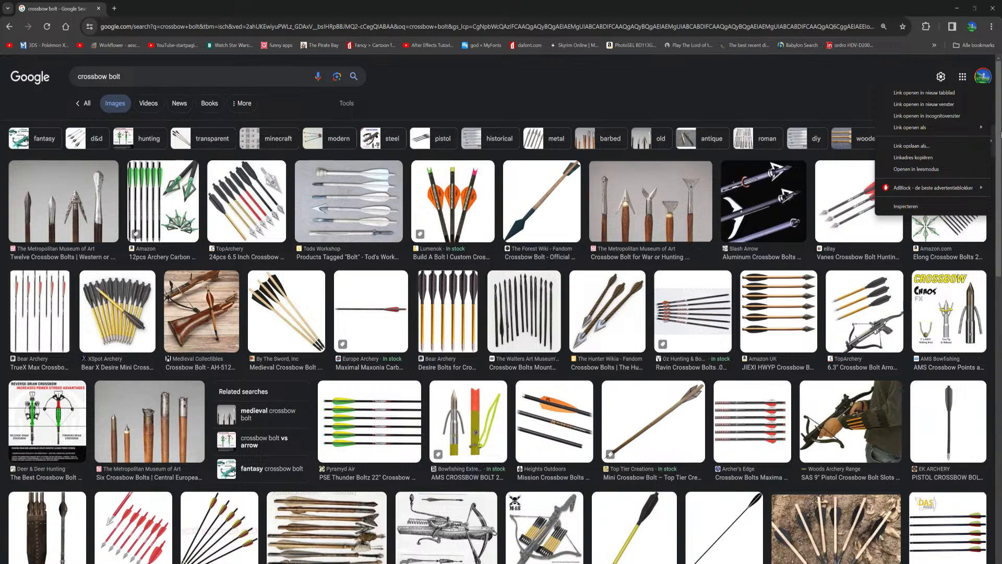
pyautogui.moveTo(998, 133); pyautogui.dragTo(998, 231)
pyautogui.click(210, 285)
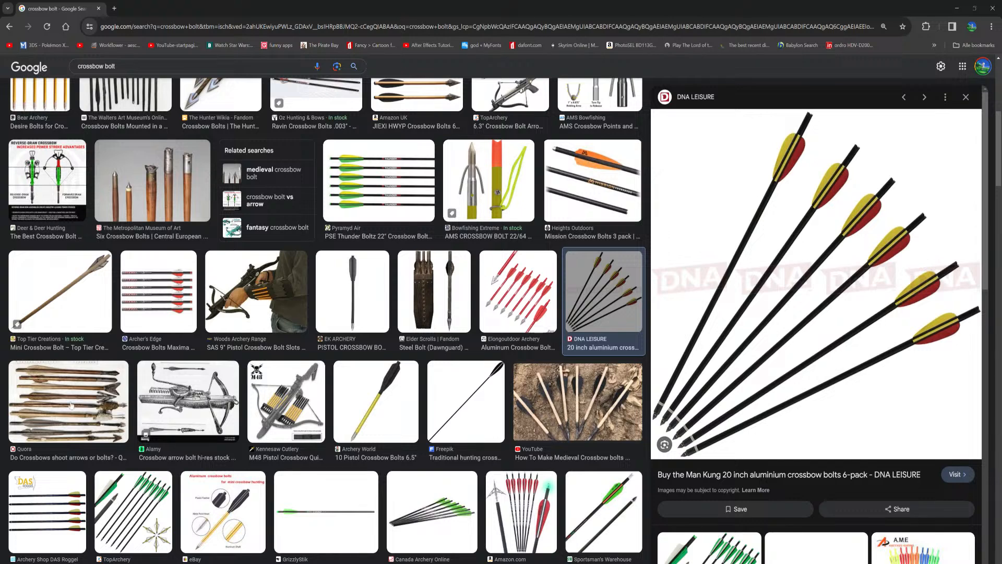
pyautogui.click(87, 398)
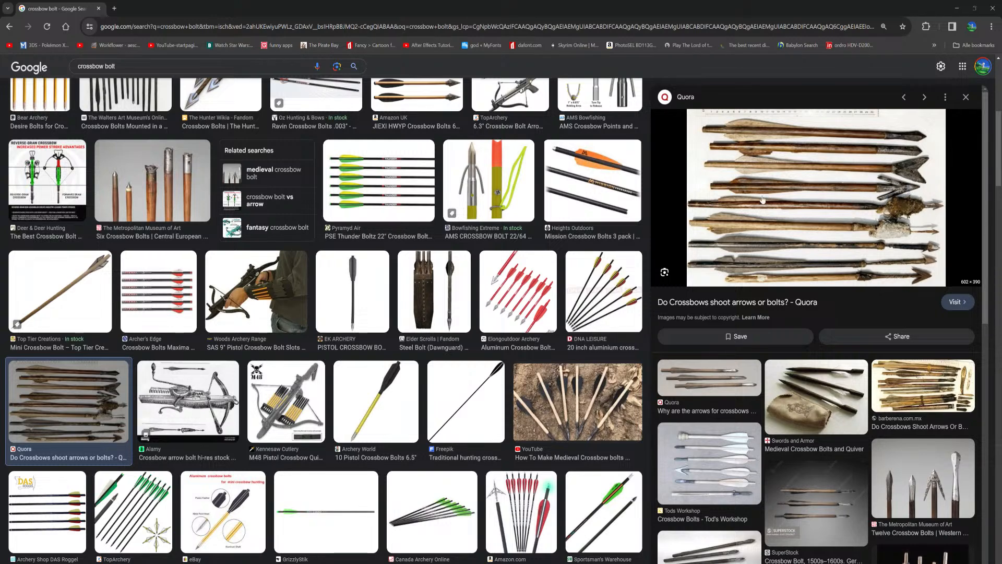
# - Switch back to Blender and try to join the crossbow's stock, bow arms and bowstring with the stock as the active object
pyautogui.click(956, 13)
pyautogui.moveTo(641, 295); pyautogui.dragTo(654, 317, button='middle')
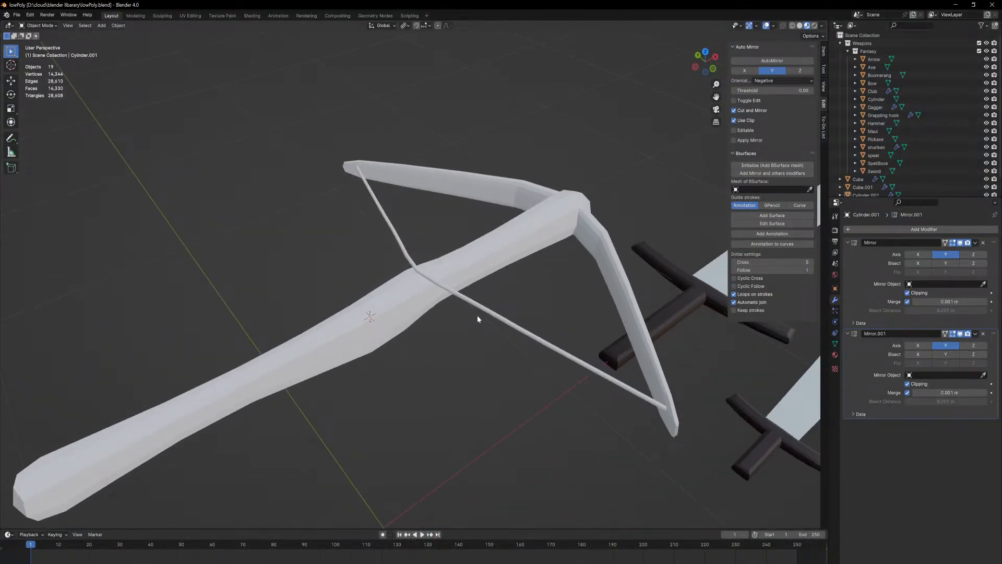
pyautogui.click(558, 238)
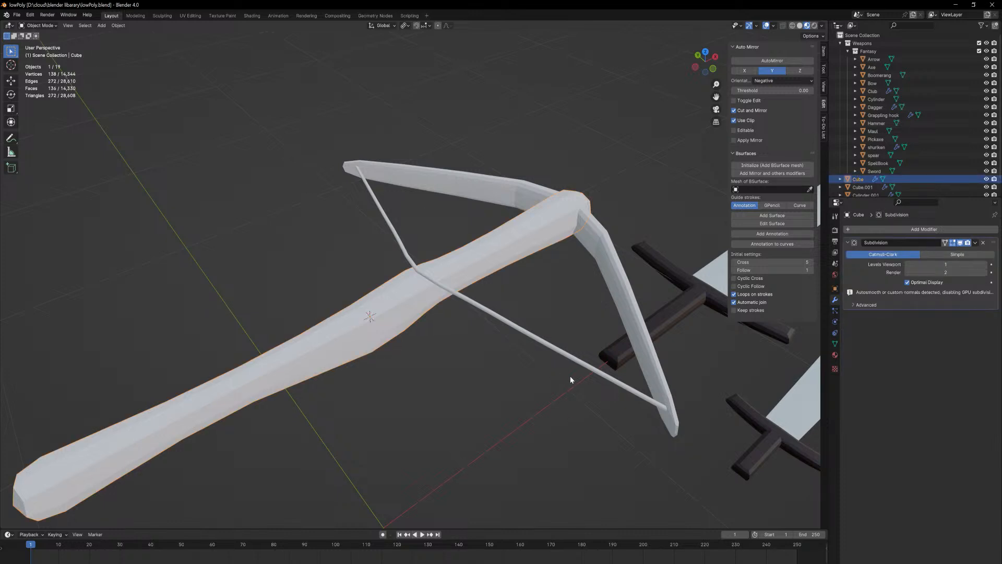
pyautogui.moveTo(577, 377); pyautogui.dragTo(464, 167)
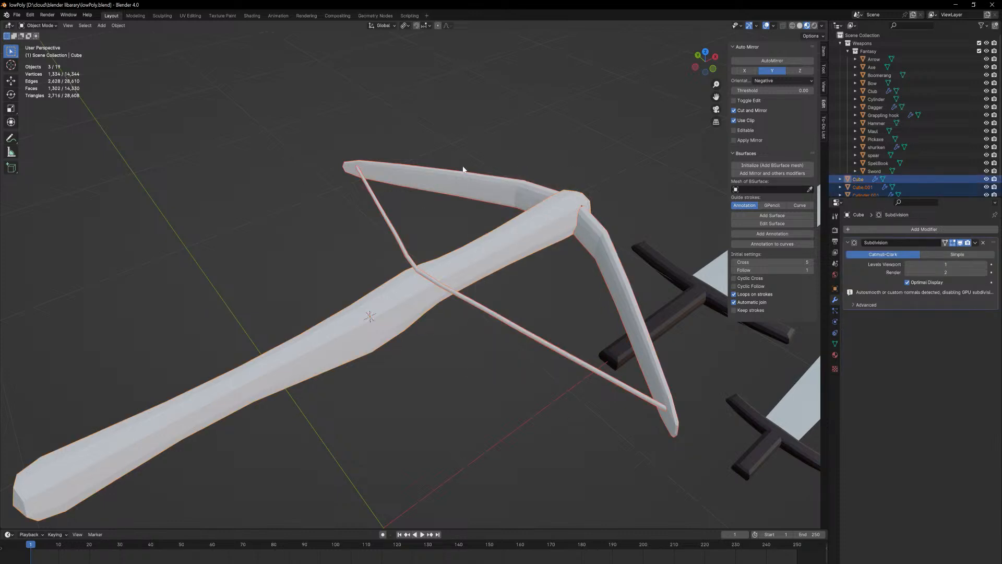
pyautogui.hotkey('ctrl', 'j')
pyautogui.hotkey('ctrl', 'z')
# - Apply the bowstring's two Mirror modifiers and the bow arms' Subdivision modifier
pyautogui.click(525, 333)
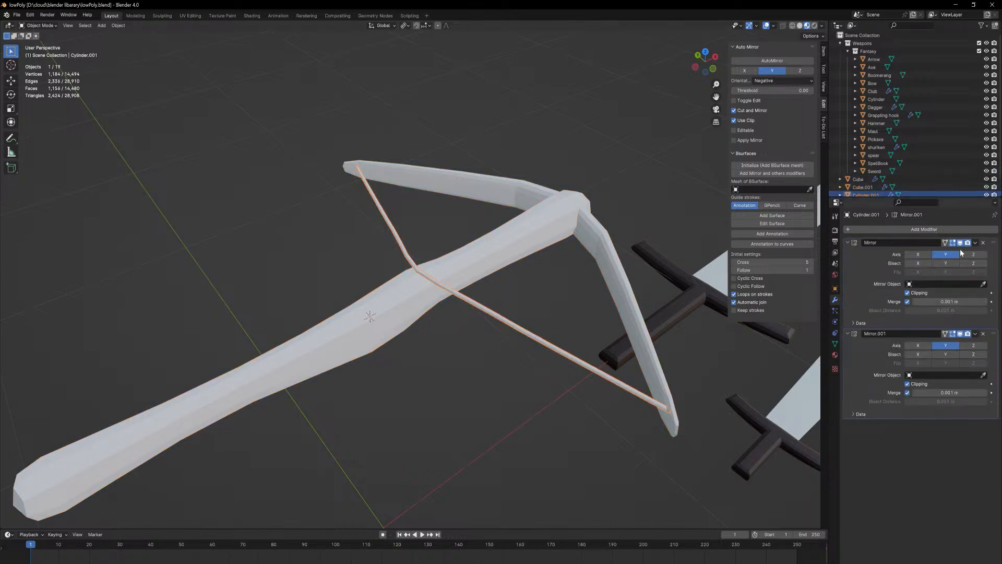
pyautogui.hotkey('ctrl', 'a')
pyautogui.click(601, 245)
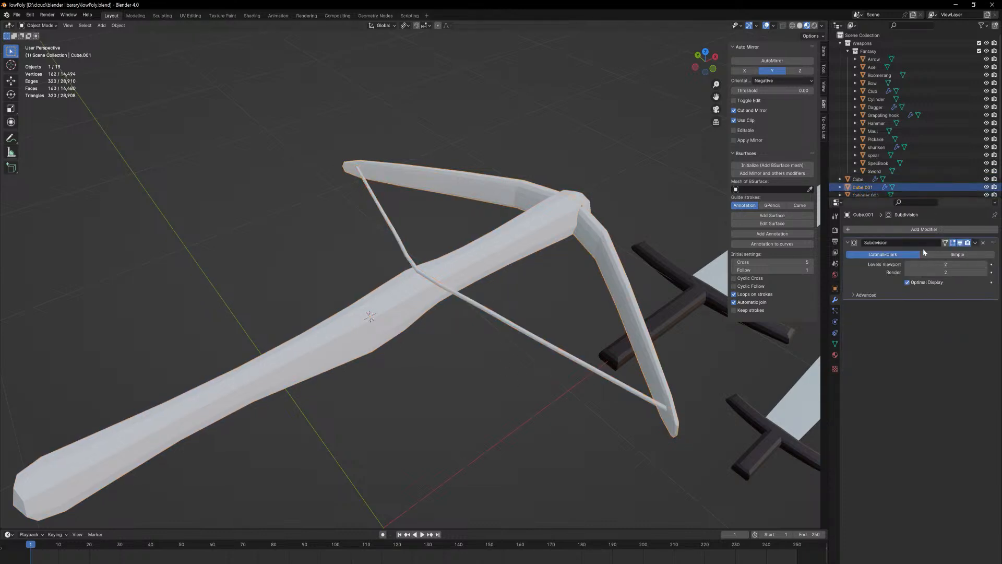
# - Try to join the three crossbow parts with the bow arms as the active object
pyautogui.moveTo(576, 388); pyautogui.dragTo(383, 171)
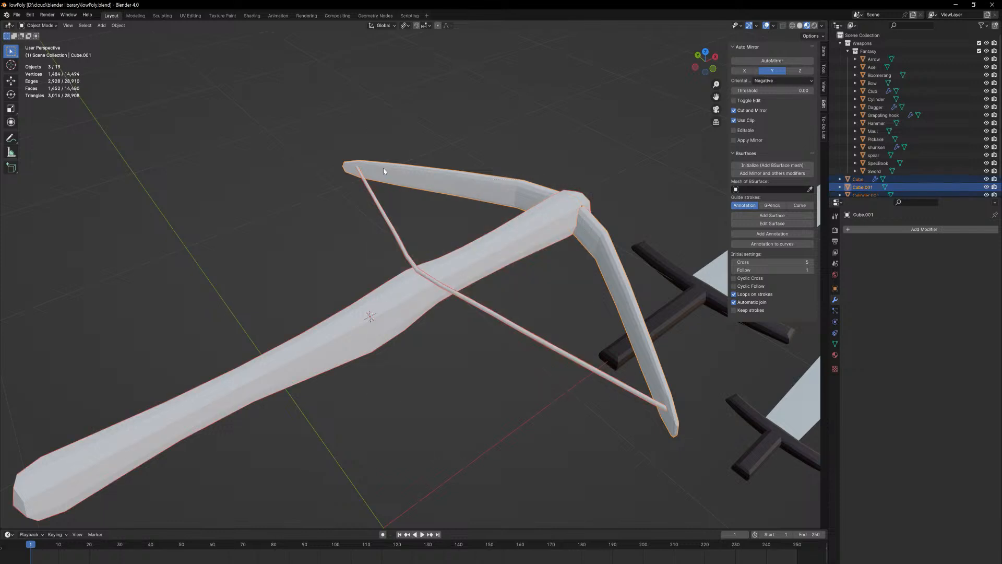
pyautogui.hotkey('ctrl', 'j')
pyautogui.hotkey('ctrl', 'z')
# - Apply the stock's Subdivision modifier and join the stock, bow arms and bowstring into one object
pyautogui.click(533, 236)
pyautogui.hotkey('ctrl', 'x')
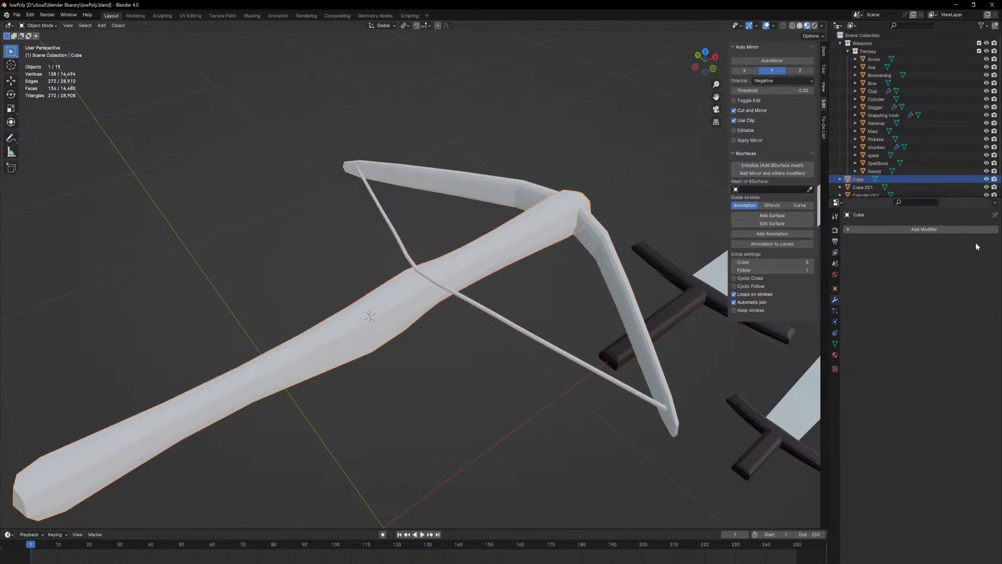
pyautogui.moveTo(492, 406); pyautogui.dragTo(377, 131)
pyautogui.hotkey('ctrl', 'j')
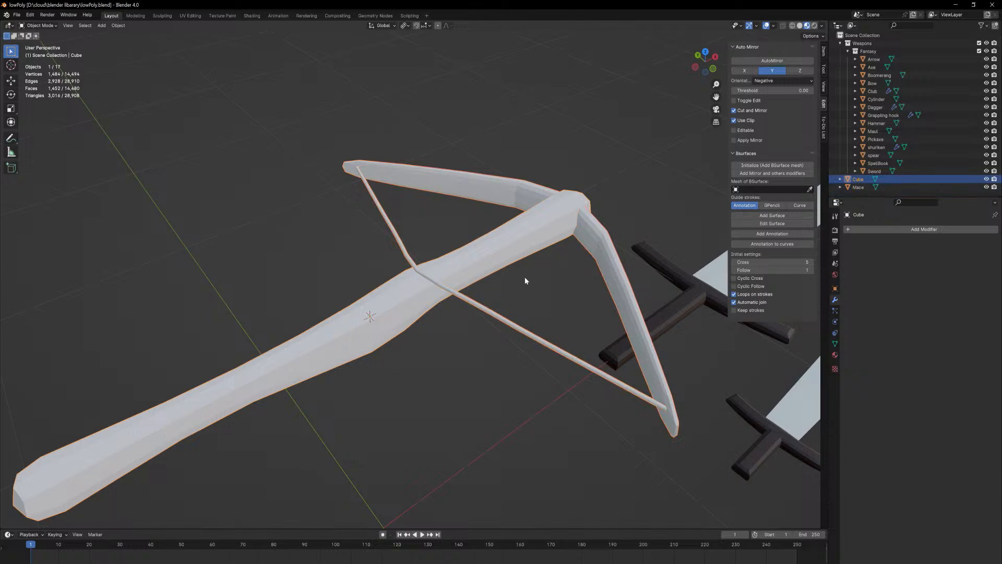
# - Open the UV Editing workspace, select the linked stock geometry and assign the existing Material to the crossbow
pyautogui.click(252, 16)
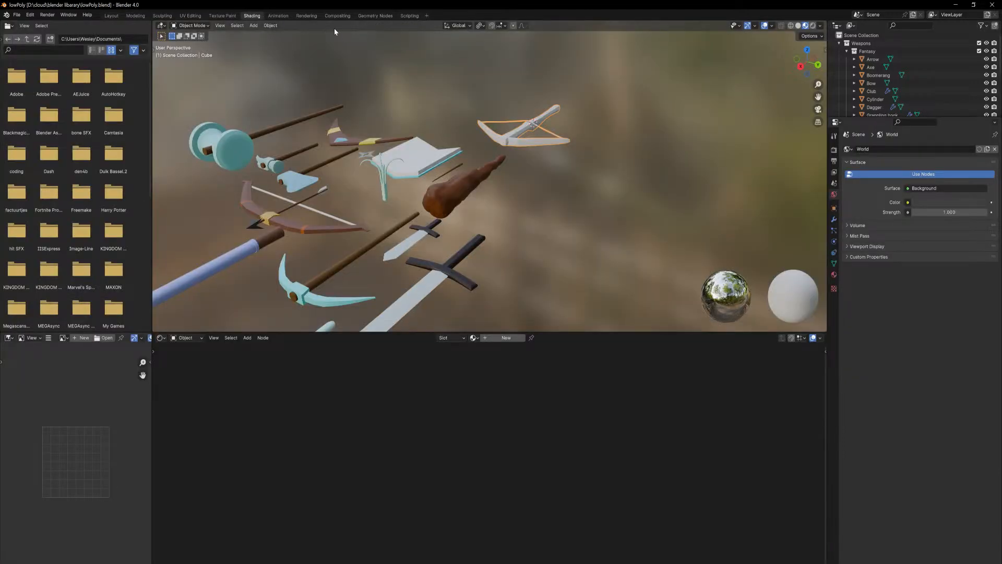
pyautogui.click(191, 15)
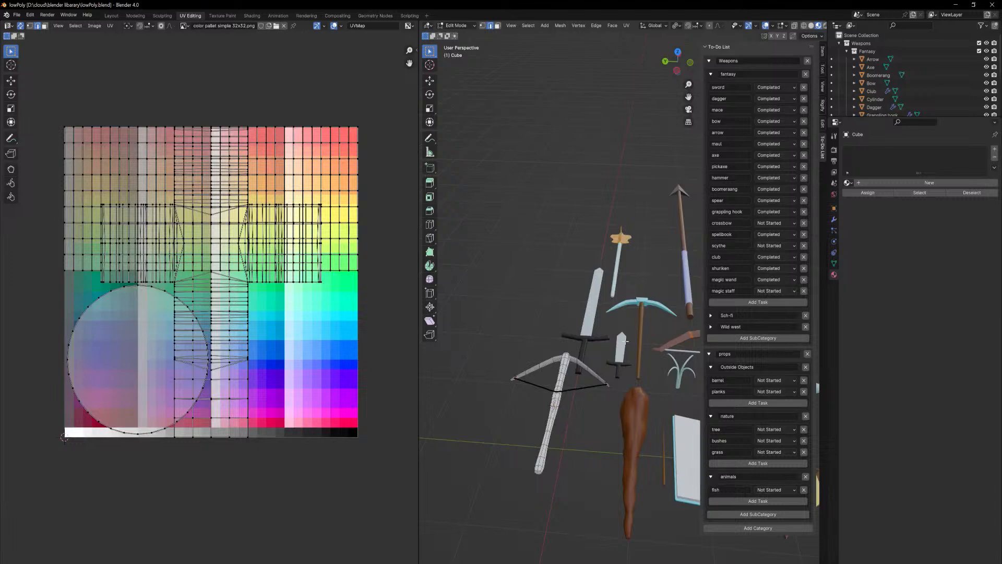
pyautogui.press('l')
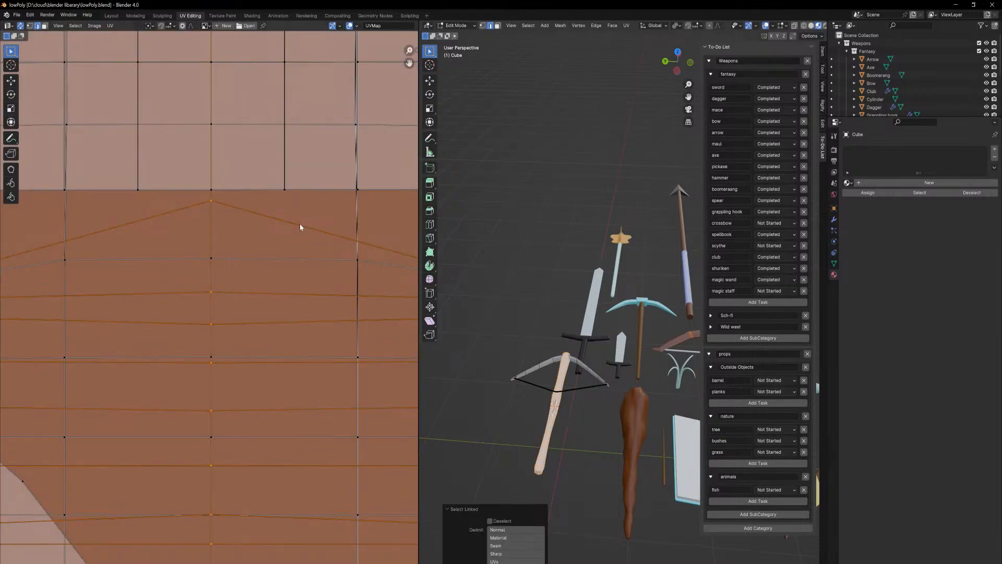
pyautogui.scroll(-18, 313, 251)
pyautogui.press('KP_Decimal')
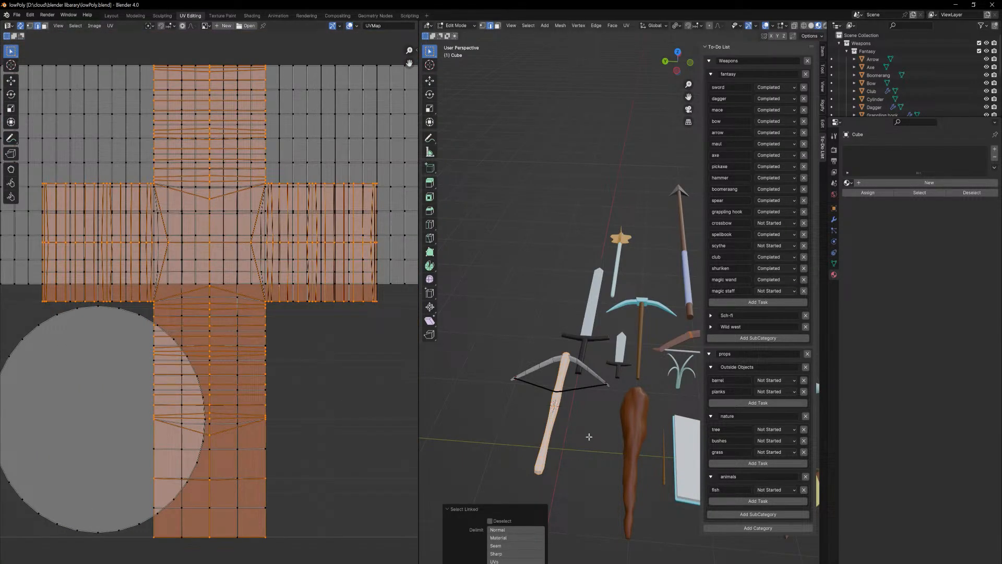
pyautogui.click(846, 182)
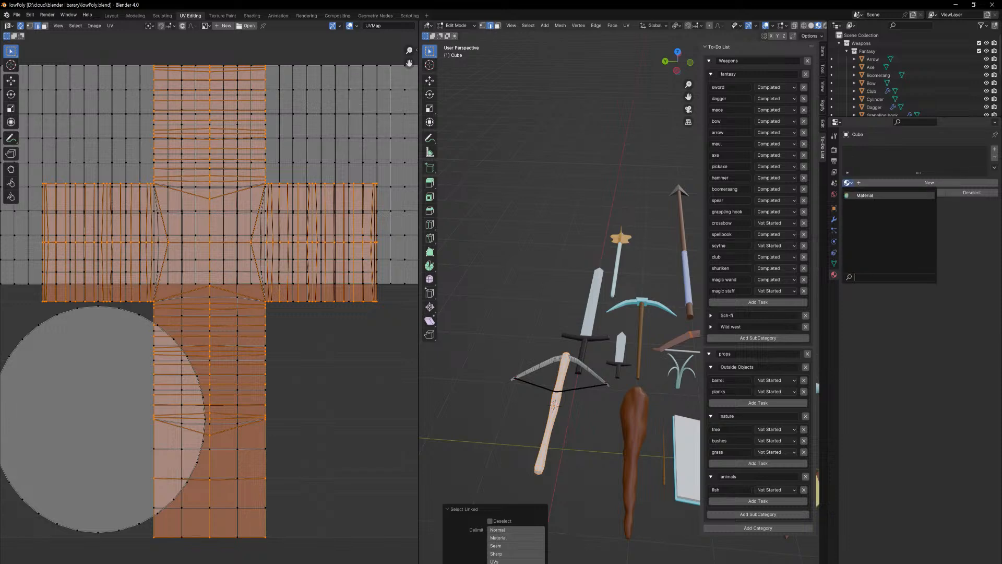
pyautogui.click(865, 195)
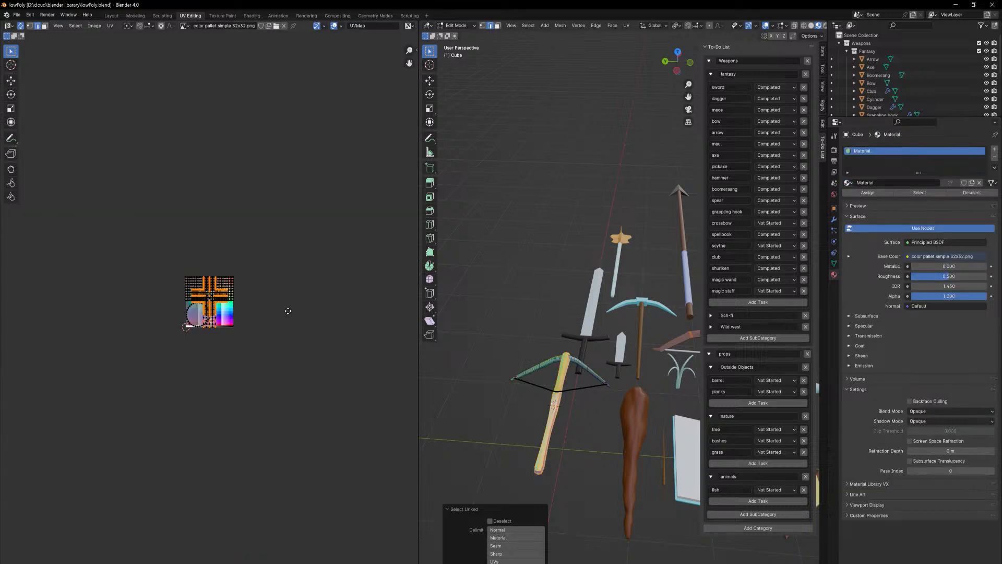
# - Collapse the stock's UVs to a single point and place it on a light orange swatch of the colour palette
pyautogui.keyDown('ctrl'); pyautogui.moveTo(288, 311); pyautogui.dragTo(304, 105, button='middle'); pyautogui.keyUp('ctrl')
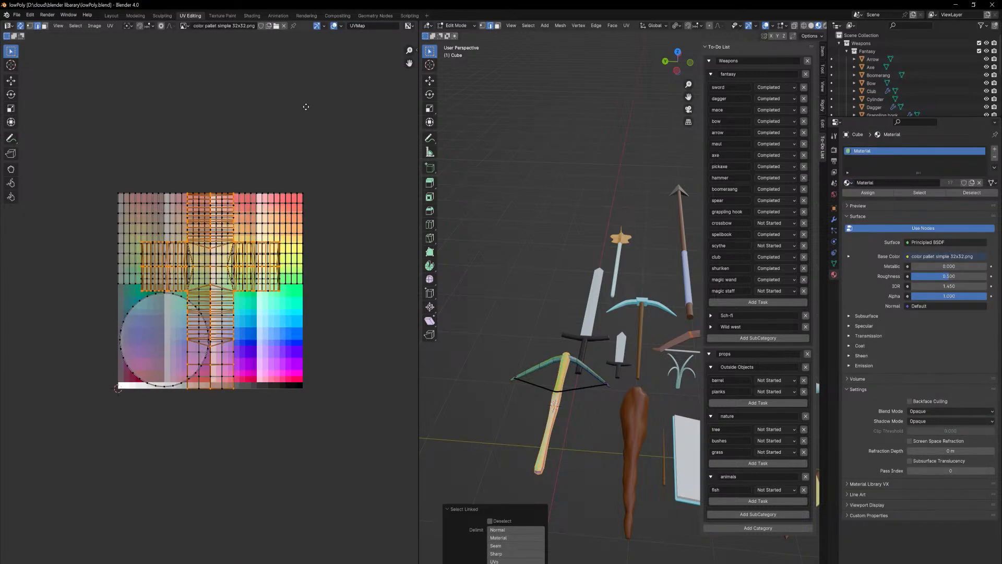
pyautogui.click(307, 108)
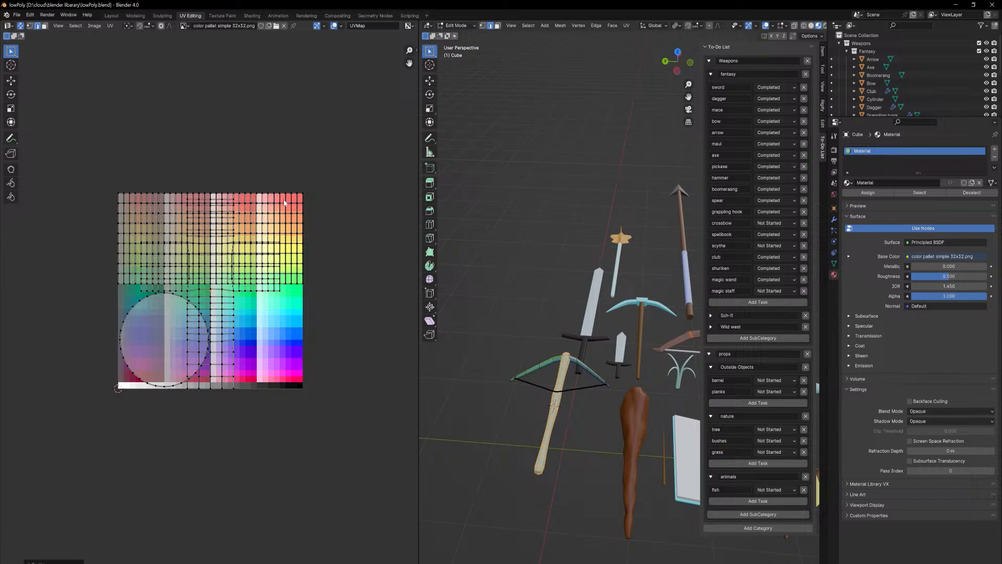
pyautogui.scroll(2, 290, 210)
pyautogui.press('g')
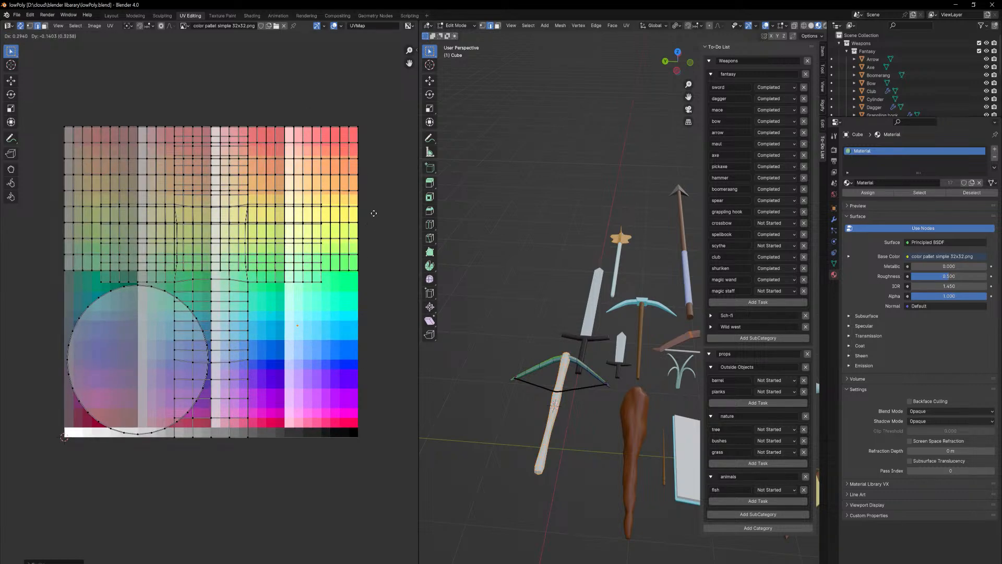
pyautogui.click(374, 50)
# - Select the linked bow arms, scale their UVs to 0 and place the point on a light cyan palette swatch
pyautogui.click(587, 408)
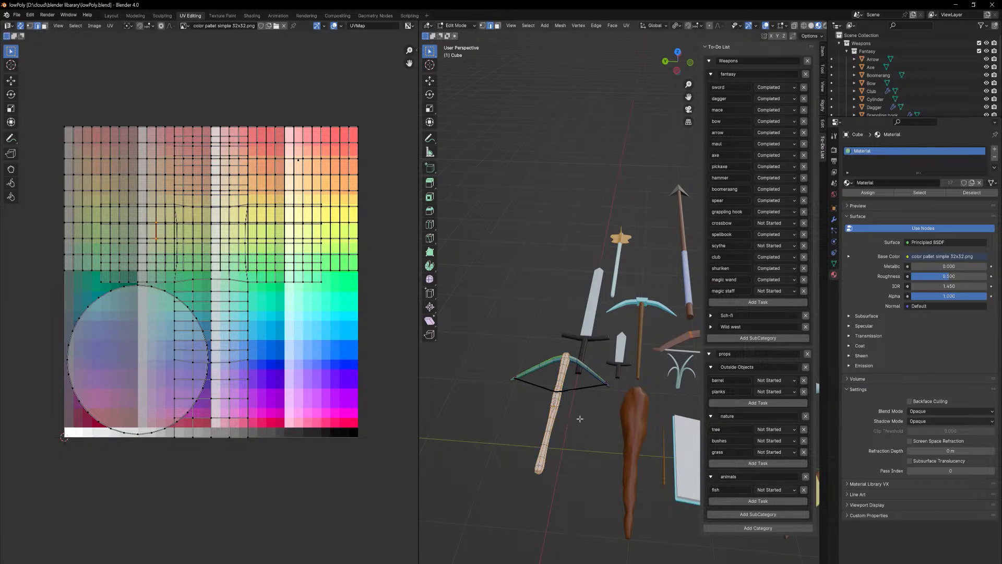
pyautogui.scroll(8, 578, 431)
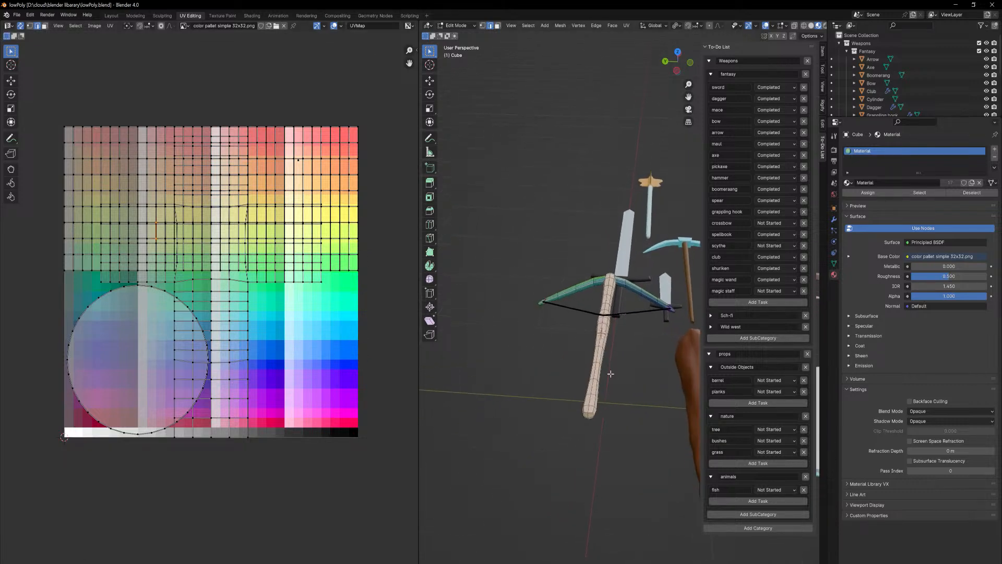
pyautogui.scroll(-5, 618, 328)
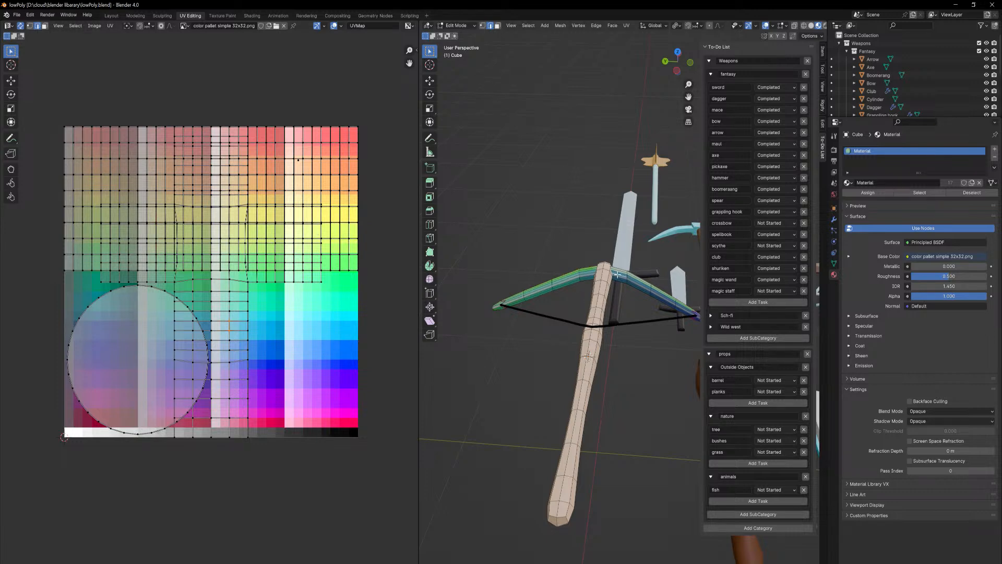
pyautogui.press('l')
pyautogui.moveTo(326, 323); pyautogui.dragTo(329, 325, button='middle')
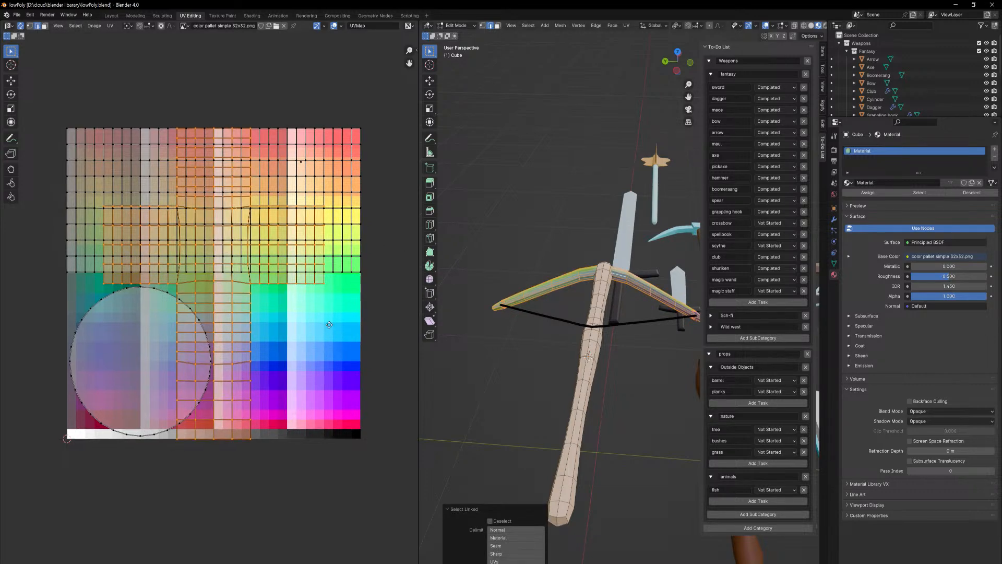
pyautogui.press('s')
pyautogui.press('0')
pyautogui.press('Return')
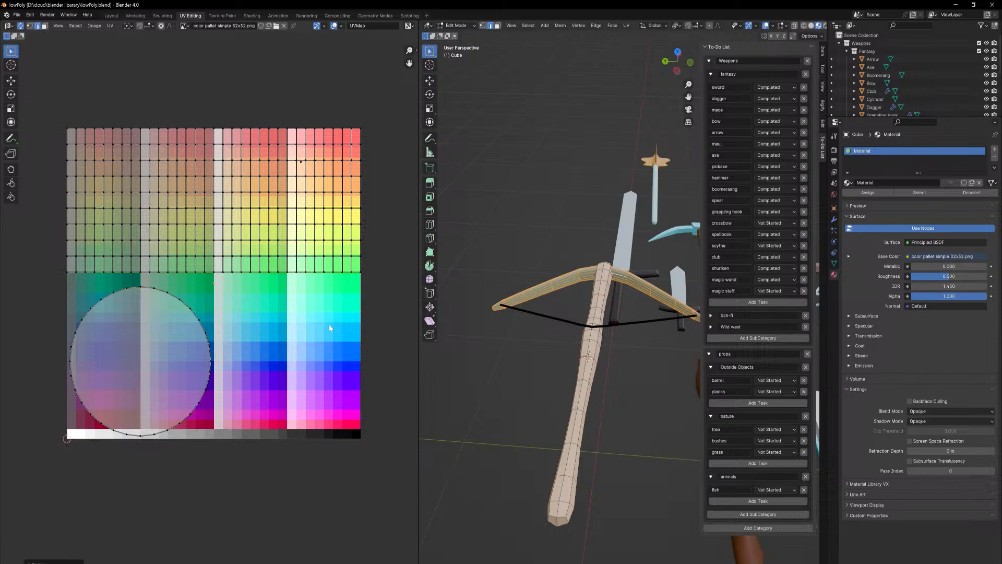
pyautogui.press('g')
pyautogui.click(370, 320)
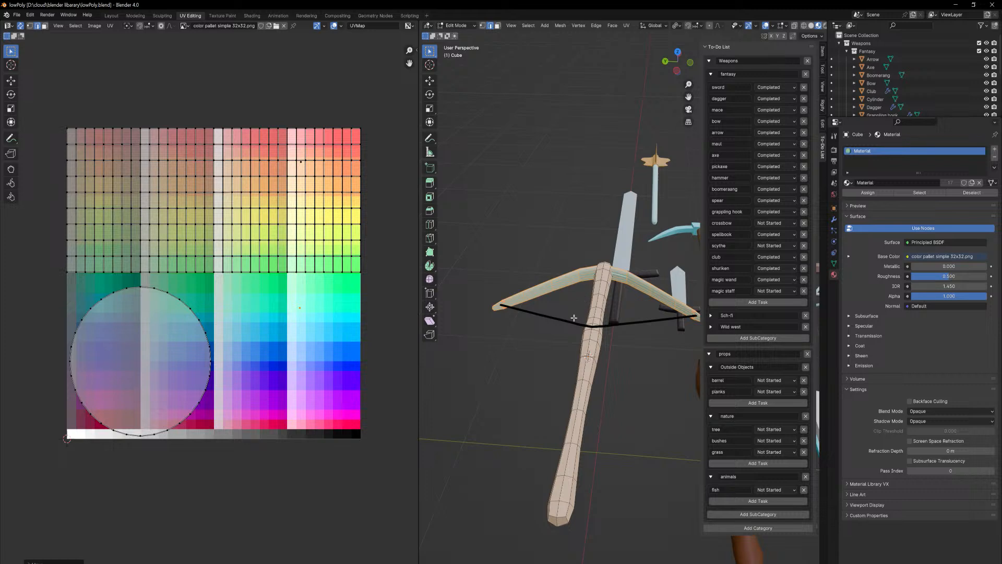
# - Scale the linked bowstring's UVs to 0, place them on a near-white swatch of the greyscale row and leave Edit Mode
pyautogui.click(563, 332)
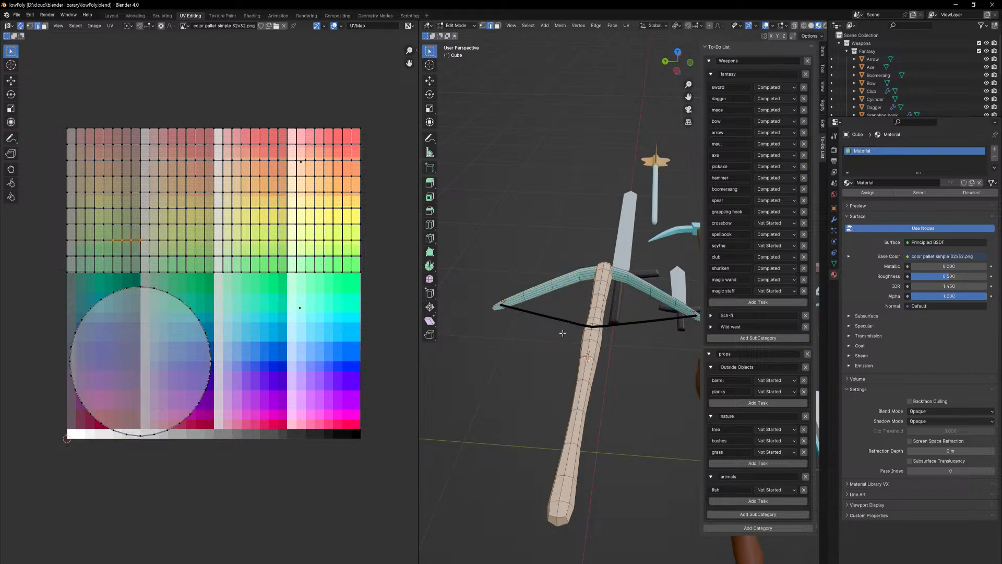
pyautogui.hotkey('ctrl', 'l')
pyautogui.press('s')
pyautogui.press('0')
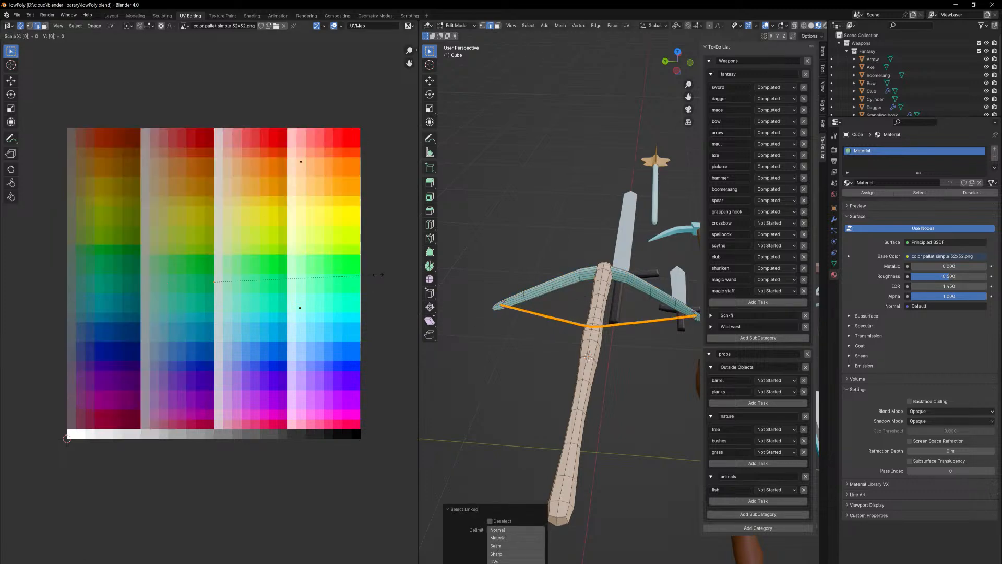
pyautogui.press('Return')
pyautogui.press('g')
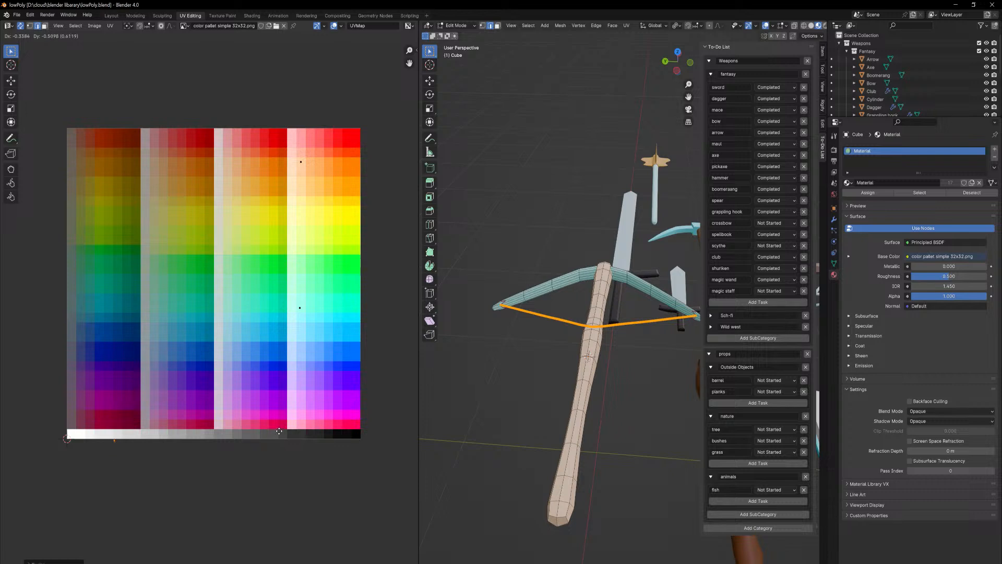
pyautogui.click(283, 431)
pyautogui.moveTo(559, 352); pyautogui.dragTo(553, 376, button='middle')
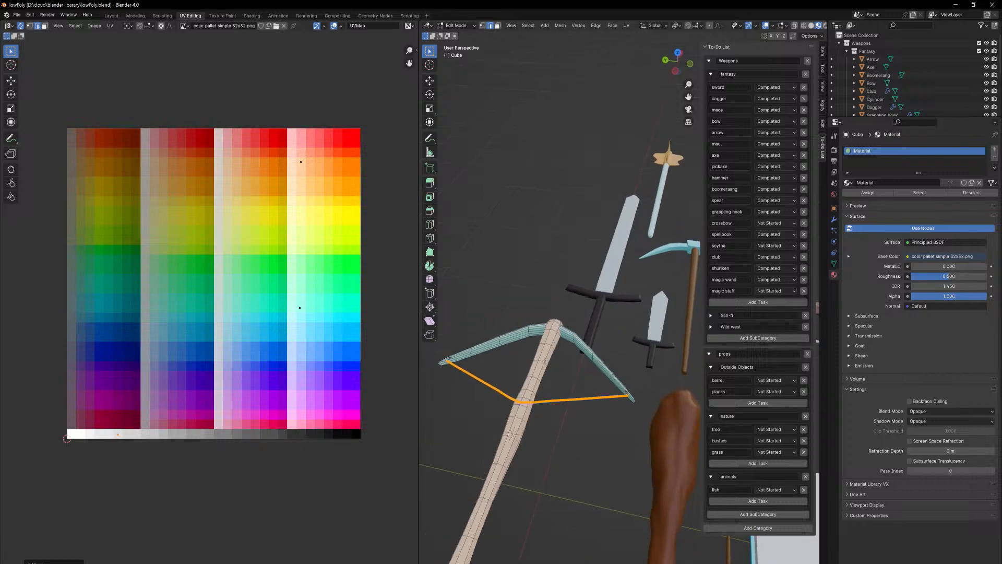
pyautogui.moveTo(580, 449); pyautogui.dragTo(647, 451, button='middle')
pyautogui.scroll(2, 647, 451)
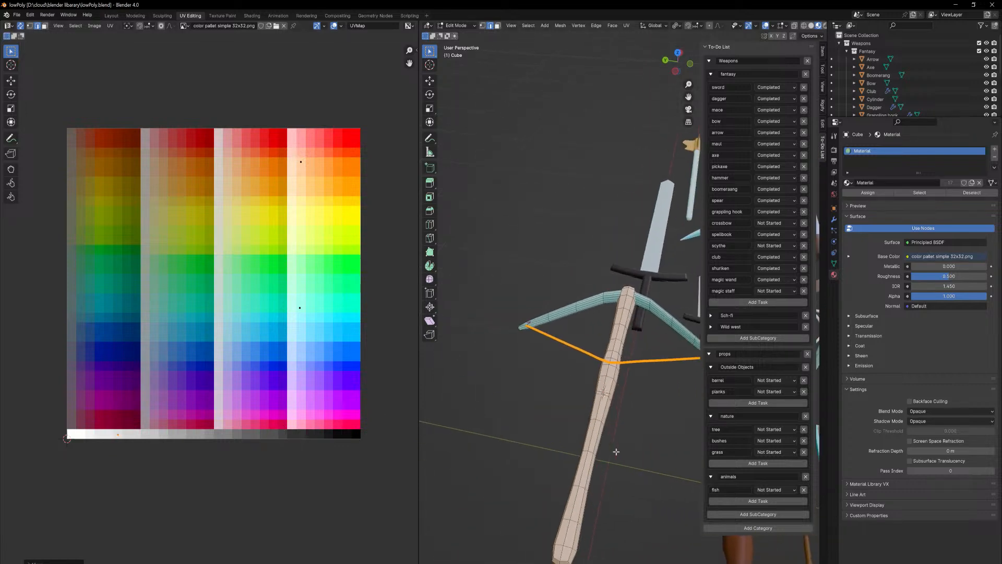
pyautogui.press('Tab')
pyautogui.click(646, 446)
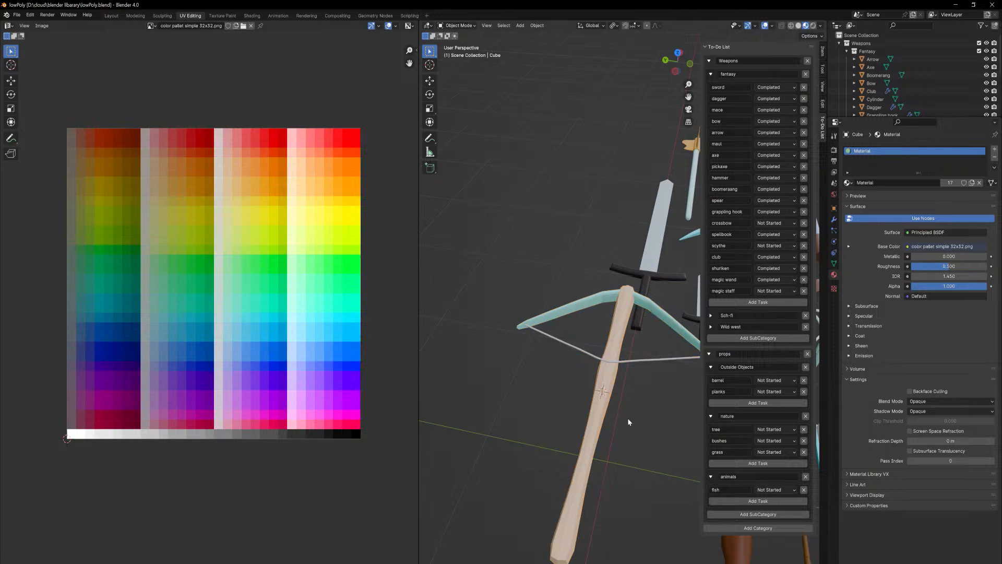
# - Recolour the crossbow's stock by moving its UV point to a darker brown-orange palette swatch, and return to Object Mode
pyautogui.click(609, 394)
pyautogui.press('Tab')
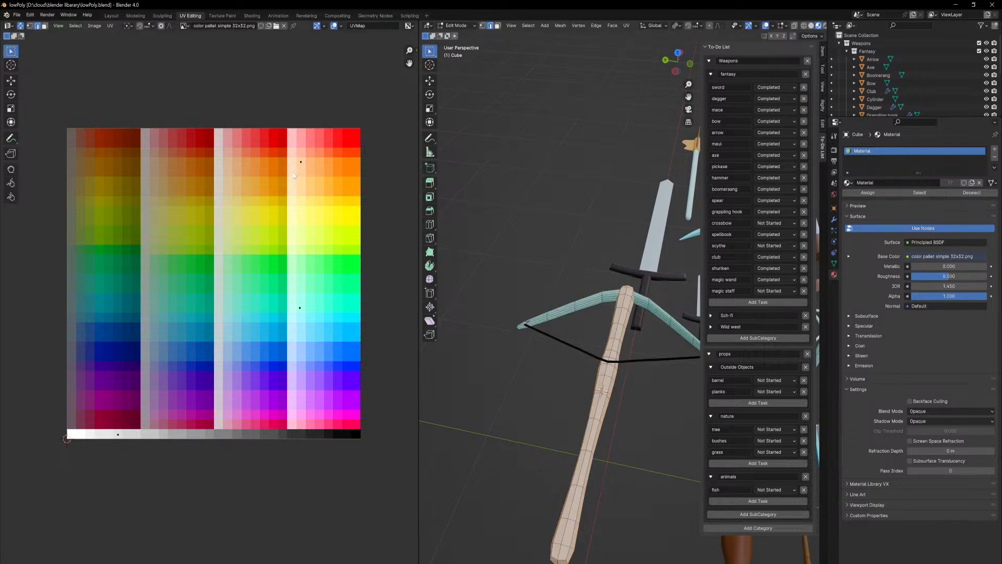
pyautogui.press('g')
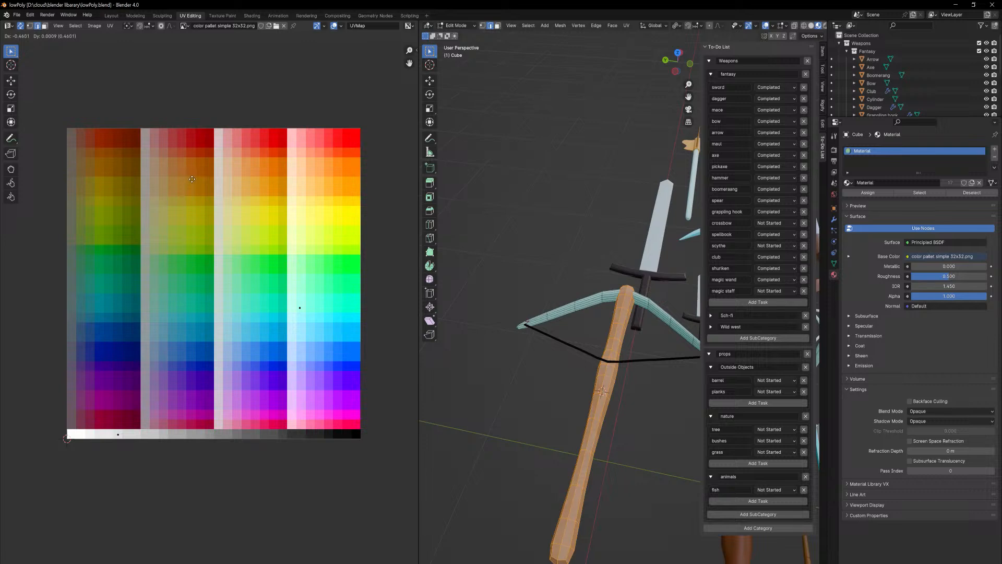
pyautogui.click(200, 183)
pyautogui.click(672, 431)
pyautogui.press('Tab')
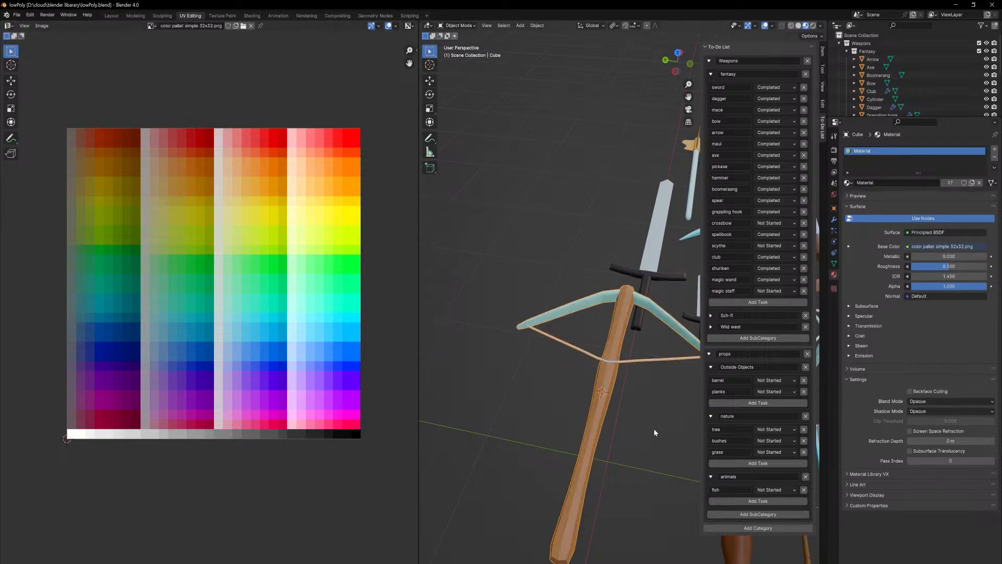
# - Examine the coloured crossbow from several angles and switch to the top view
pyautogui.moveTo(655, 431); pyautogui.dragTo(638, 412, button='middle')
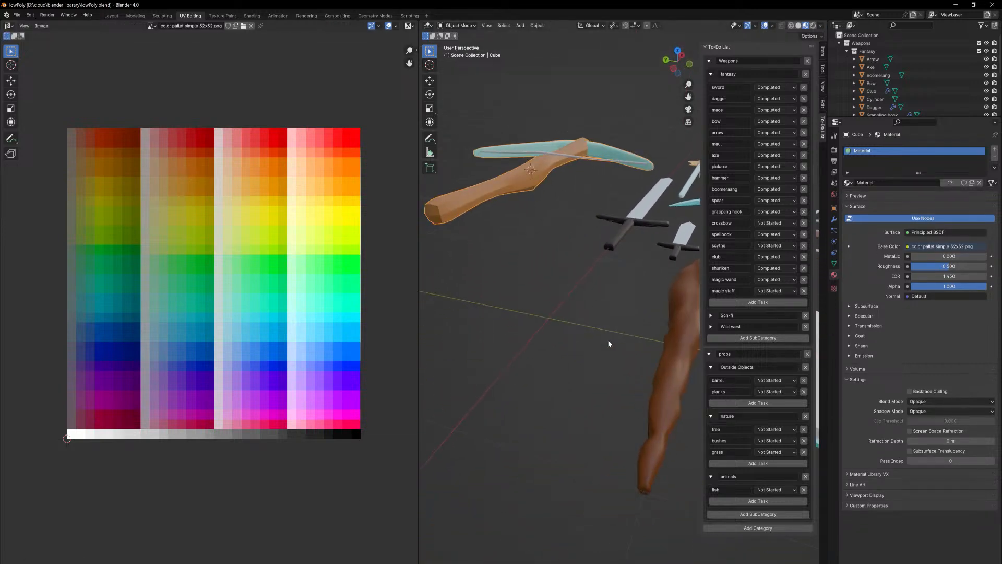
pyautogui.moveTo(609, 343); pyautogui.dragTo(560, 400, button='middle')
pyautogui.scroll(5, 632, 368)
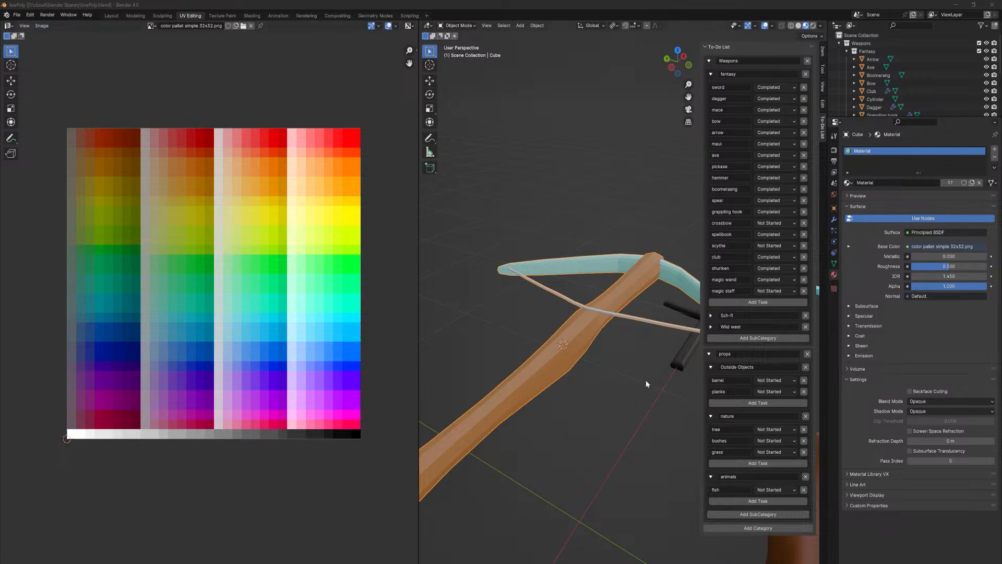
pyautogui.moveTo(646, 380); pyautogui.dragTo(625, 356, button='middle')
pyautogui.press('KP_7')
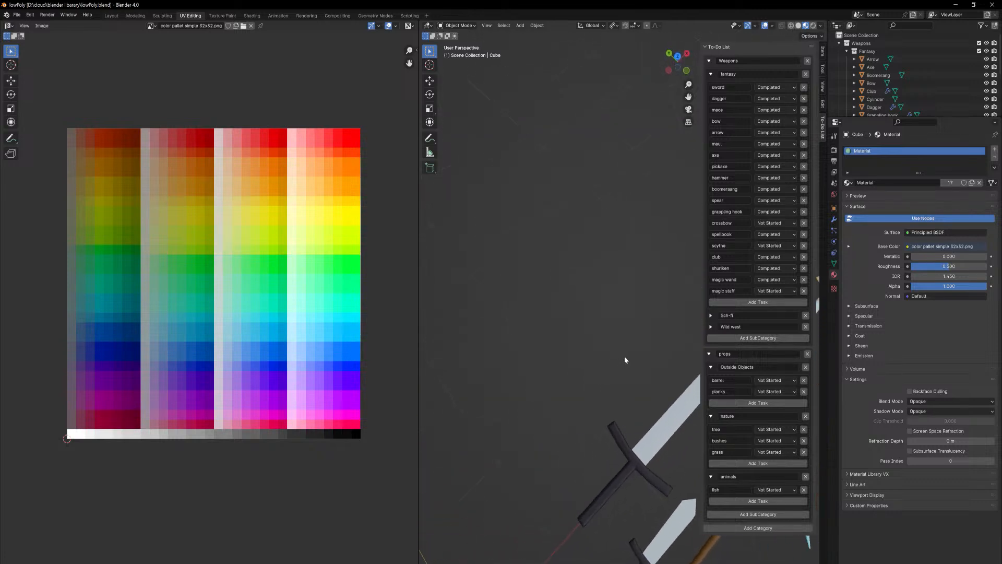
# - Enter Edit Mode on the crossbow and select the strip of faces along the top of its stock in face mode
pyautogui.keyDown('shift'); pyautogui.moveTo(623, 428); pyautogui.dragTo(706, 290, button='middle'); pyautogui.keyUp('shift')
pyautogui.keyDown('shift'); pyautogui.moveTo(584, 454); pyautogui.dragTo(640, 304, button='middle'); pyautogui.keyUp('shift')
pyautogui.press('Tab')
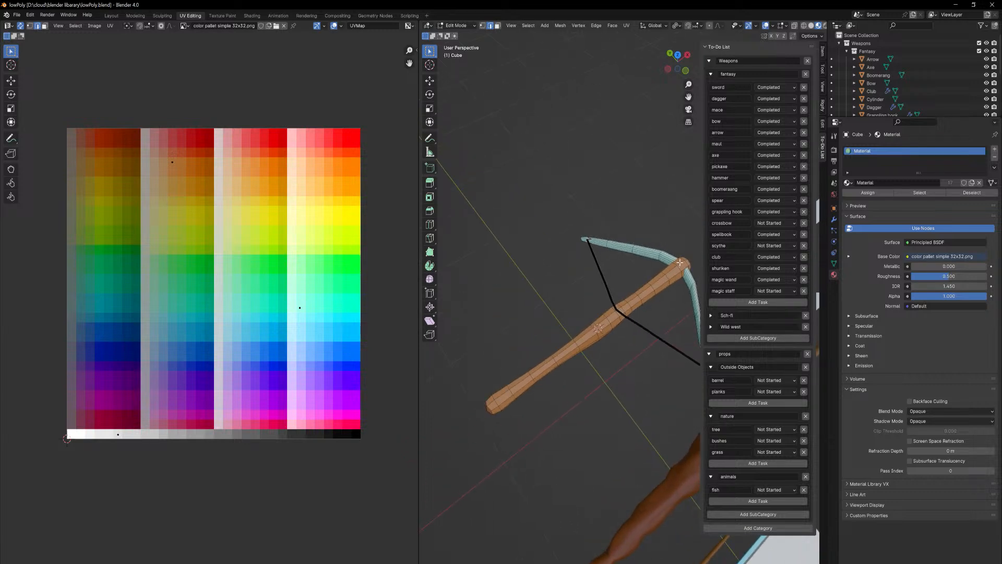
pyautogui.press('KP_7')
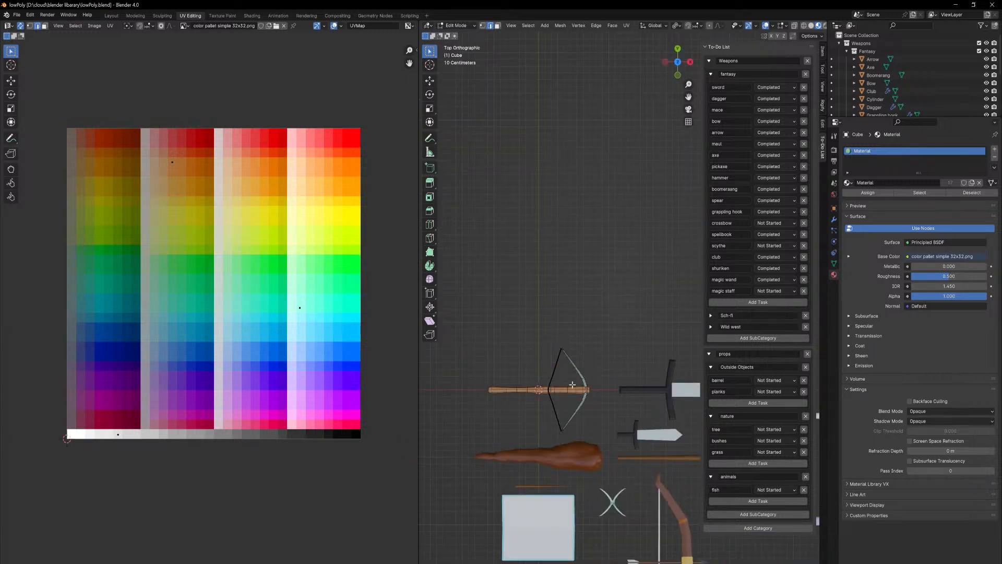
pyautogui.keyDown('shift'); pyautogui.moveTo(597, 410); pyautogui.dragTo(596, 371, button='middle'); pyautogui.keyUp('shift')
pyautogui.keyDown('ctrl'); pyautogui.moveTo(596, 265); pyautogui.dragTo(596, 249, button='middle'); pyautogui.keyUp('ctrl')
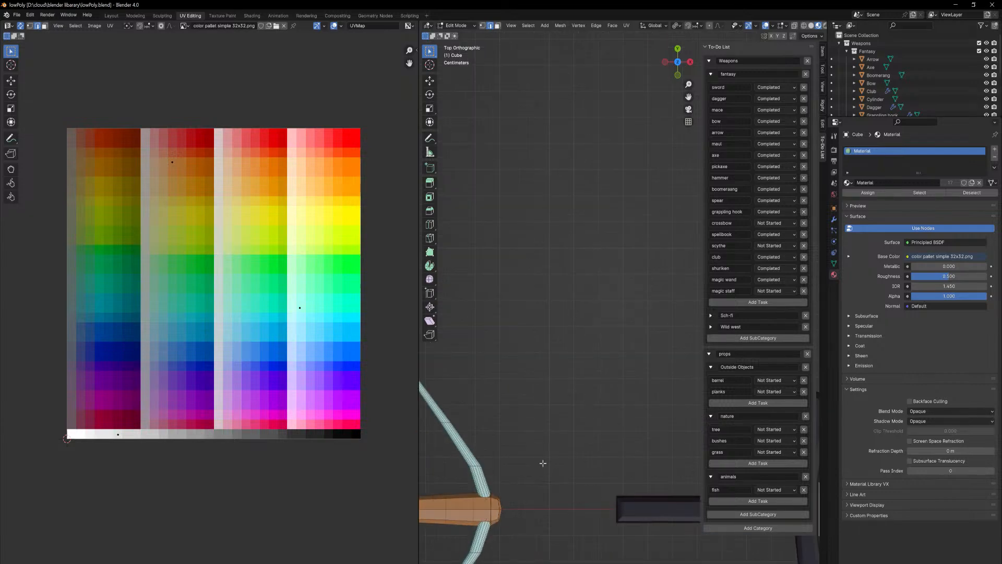
pyautogui.keyDown('shift'); pyautogui.moveTo(563, 447); pyautogui.dragTo(757, 255, button='middle'); pyautogui.keyUp('shift')
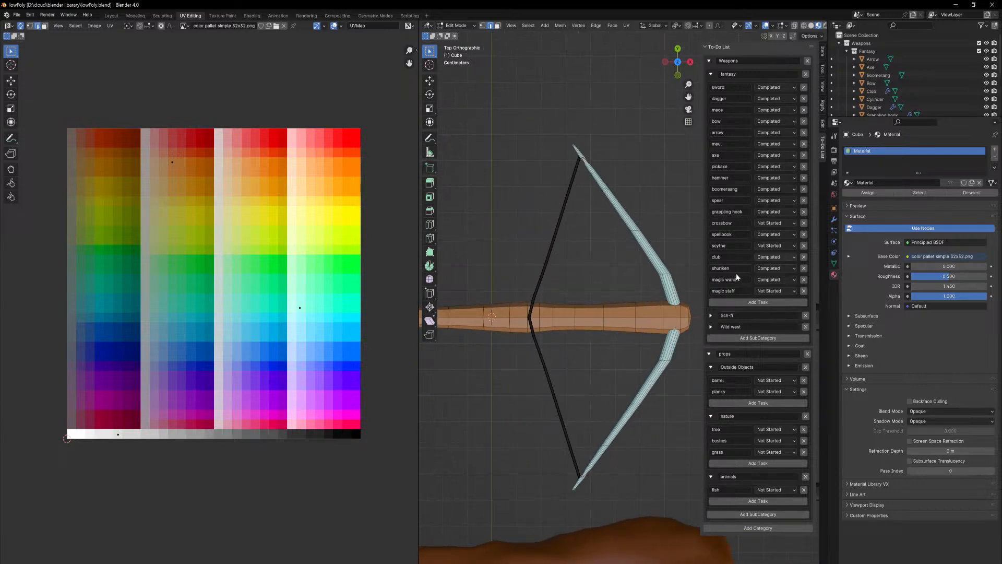
pyautogui.keyDown('alt'); pyautogui.click(500, 319); pyautogui.keyUp('alt')
pyautogui.keyDown('shift'); pyautogui.moveTo(501, 319); pyautogui.dragTo(521, 319, button='middle'); pyautogui.keyUp('shift')
pyautogui.press('3')
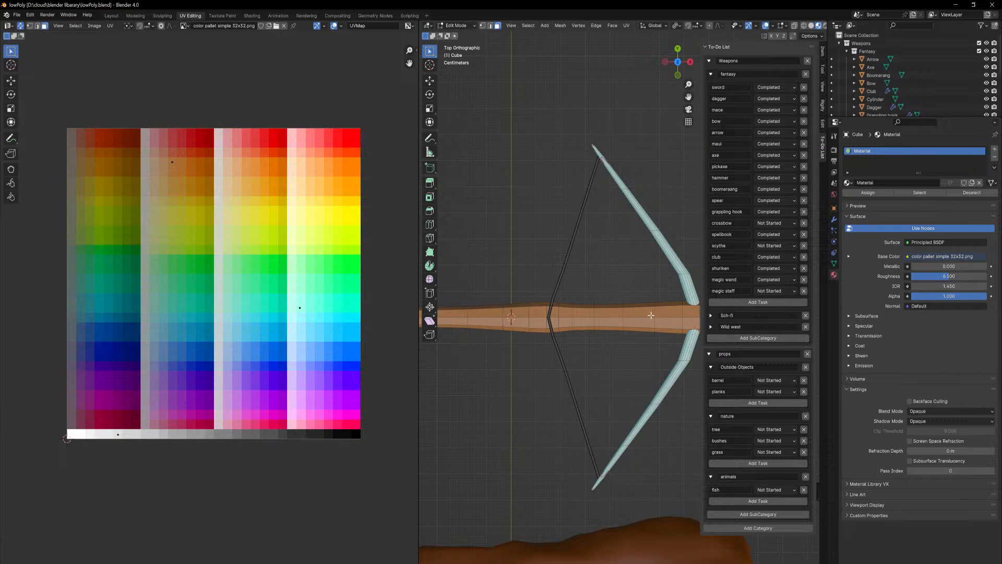
pyautogui.keyDown('shift'); pyautogui.moveTo(641, 316); pyautogui.dragTo(612, 314, button='middle'); pyautogui.keyUp('shift')
pyautogui.moveTo(672, 309); pyautogui.dragTo(528, 323)
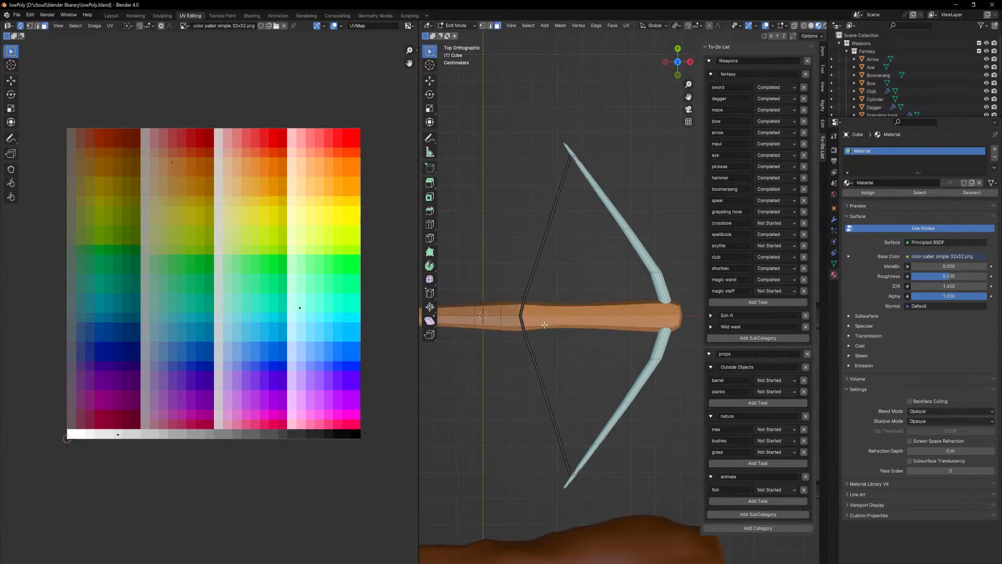
pyautogui.keyDown('shift'); pyautogui.moveTo(545, 325); pyautogui.dragTo(630, 328, button='middle'); pyautogui.keyUp('shift')
pyautogui.moveTo(599, 315); pyautogui.dragTo(458, 324)
pyautogui.keyDown('shift'); pyautogui.moveTo(489, 353); pyautogui.dragTo(612, 383, button='middle'); pyautogui.keyUp('shift')
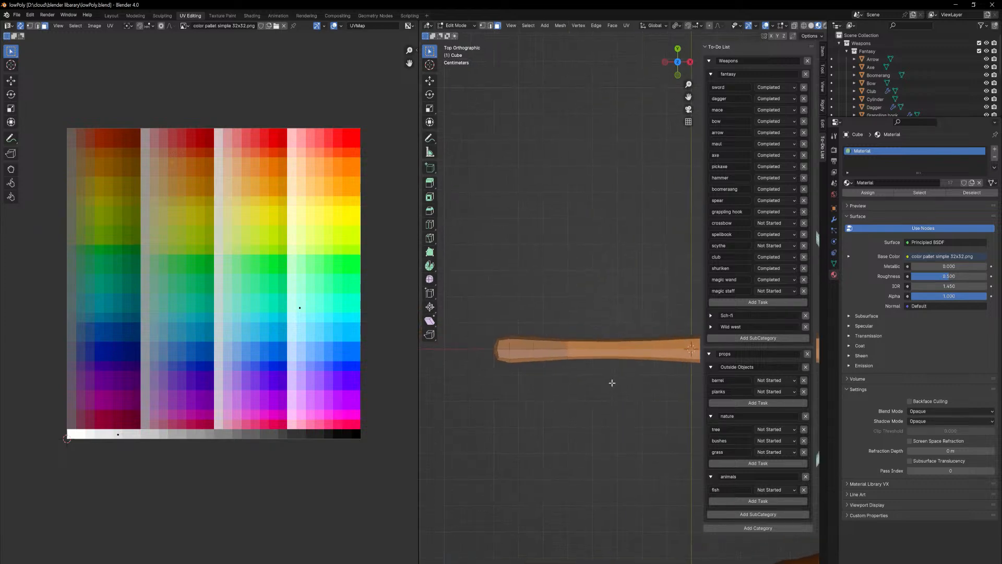
pyautogui.moveTo(565, 344); pyautogui.dragTo(504, 355)
# - Try to extrude the selected top faces of the stock in place and scale them along Z
pyautogui.moveTo(658, 434); pyautogui.dragTo(660, 342, button='middle')
pyautogui.press('e')
pyautogui.rightClick(679, 339)
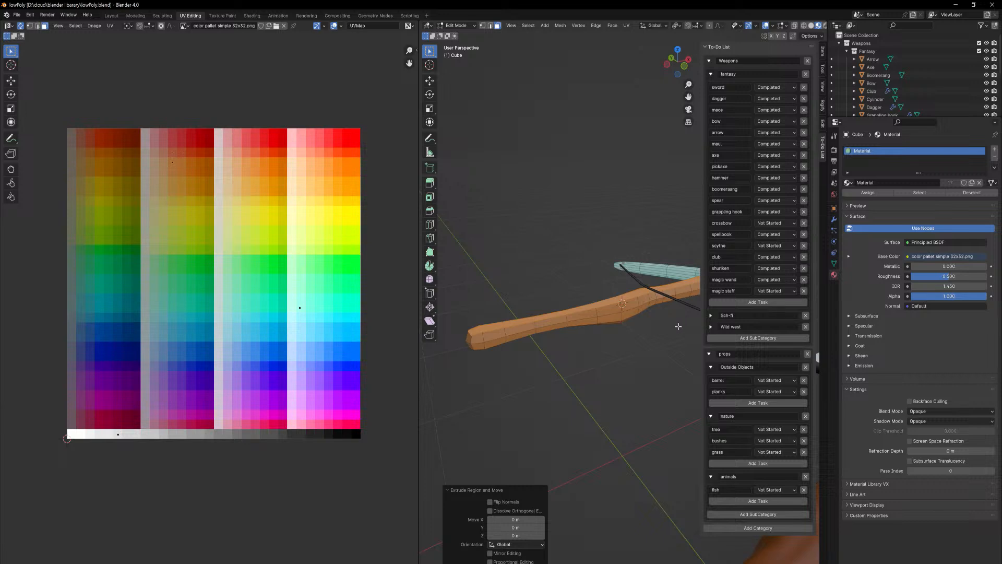
pyautogui.rightClick(651, 301)
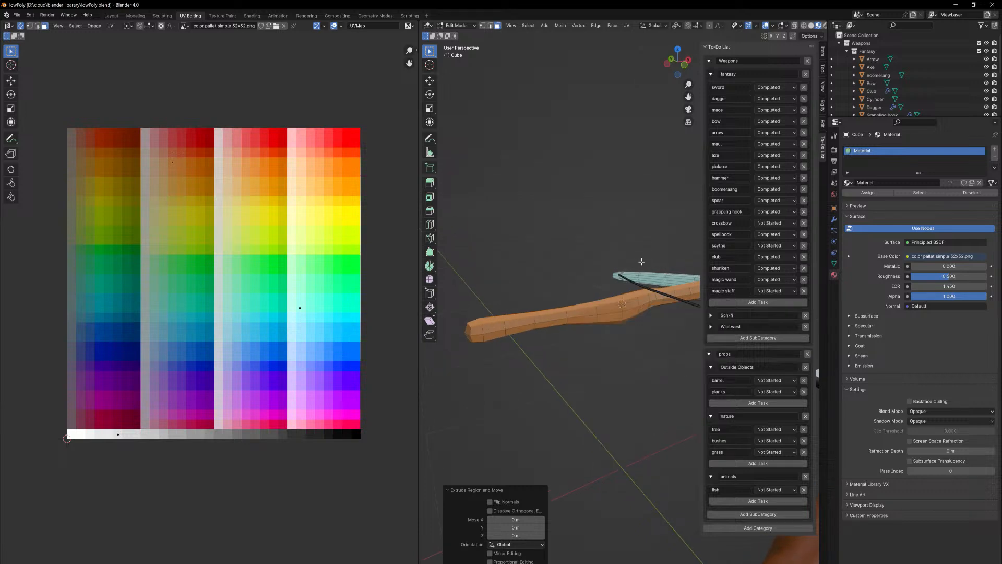
pyautogui.moveTo(643, 354); pyautogui.dragTo(652, 396, button='middle')
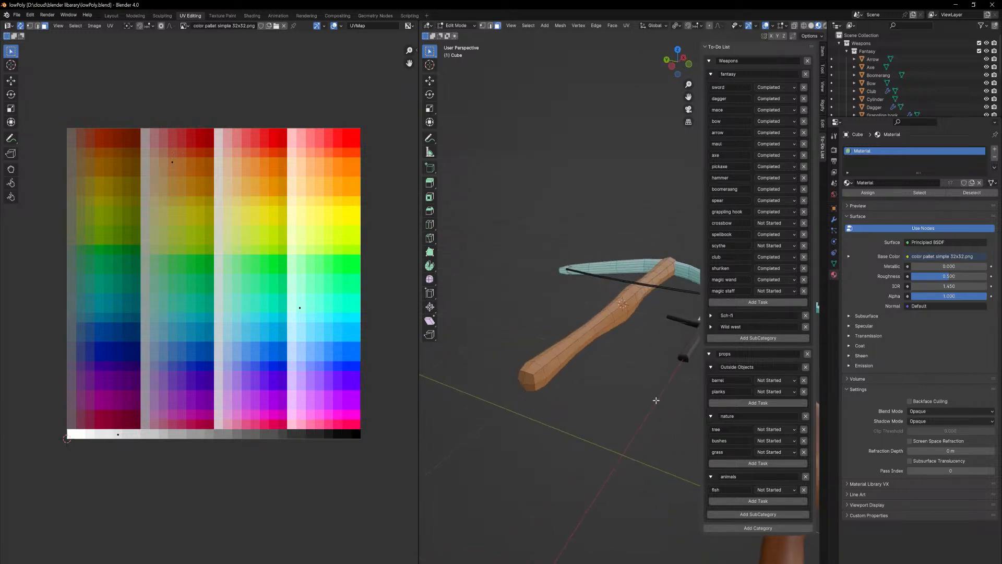
pyautogui.press('s')
pyautogui.press('z')
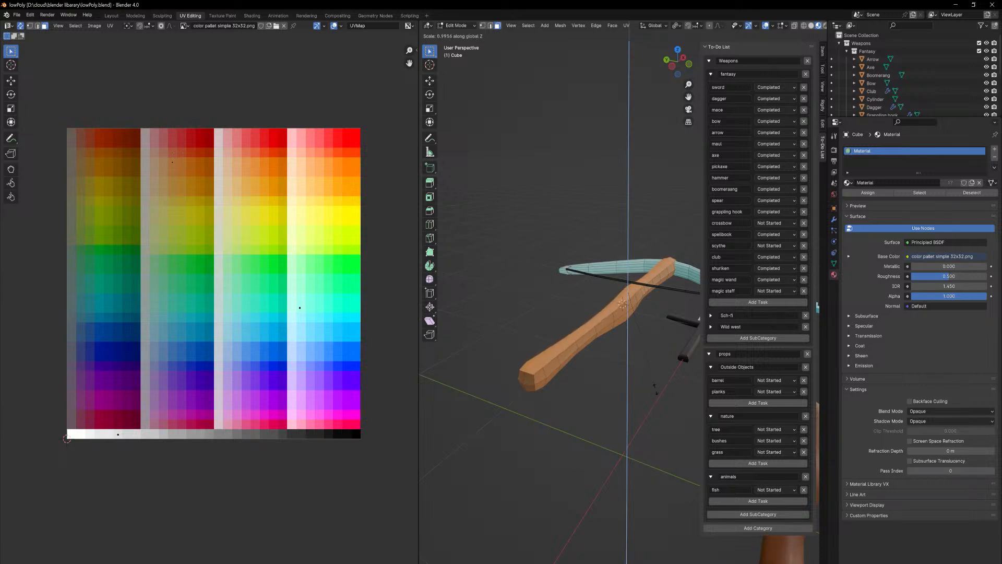
pyautogui.click(645, 366)
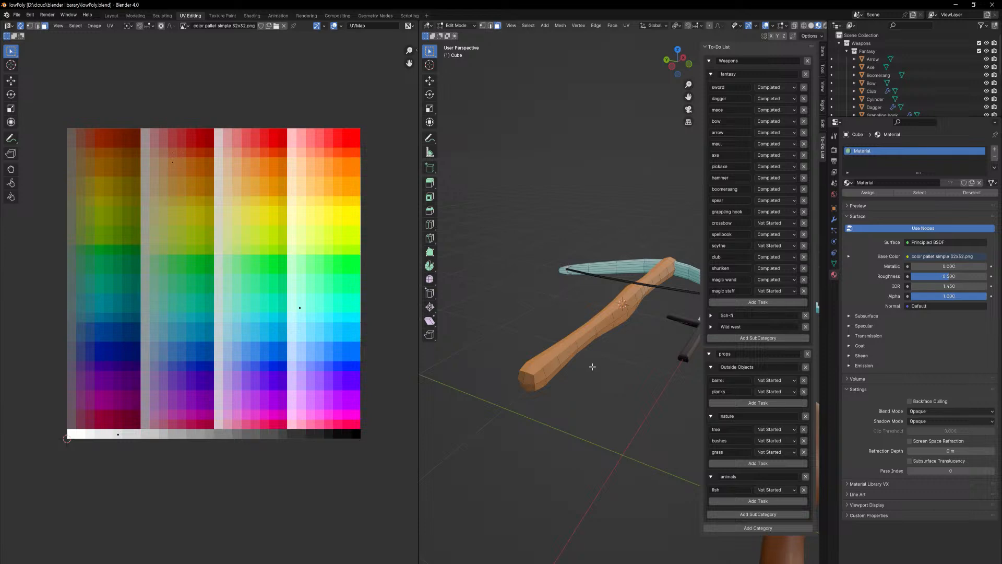
# - Select the whole linked stock and merge its vertices by distance
pyautogui.press('l')
pyautogui.press('F3')
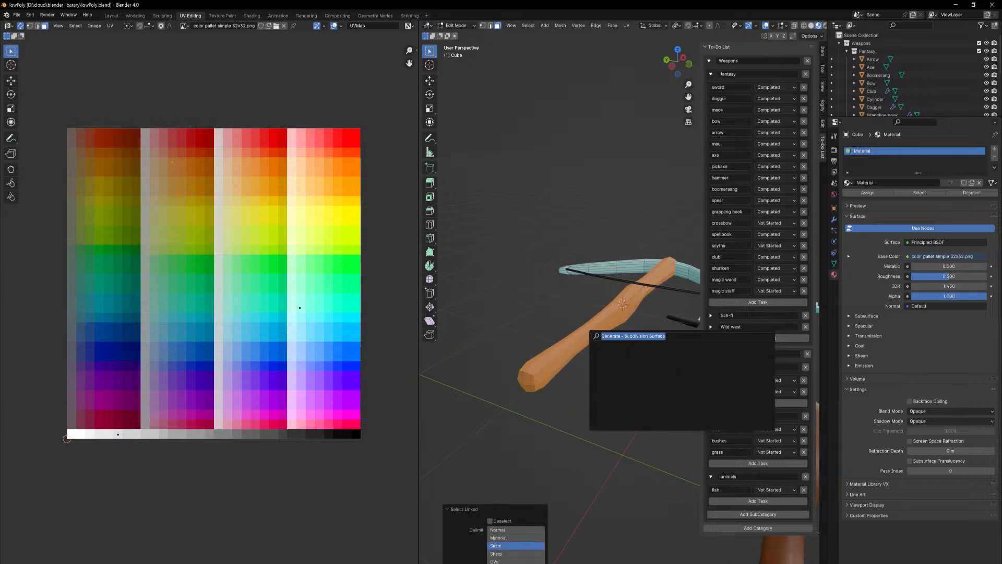
pyautogui.write('merge')
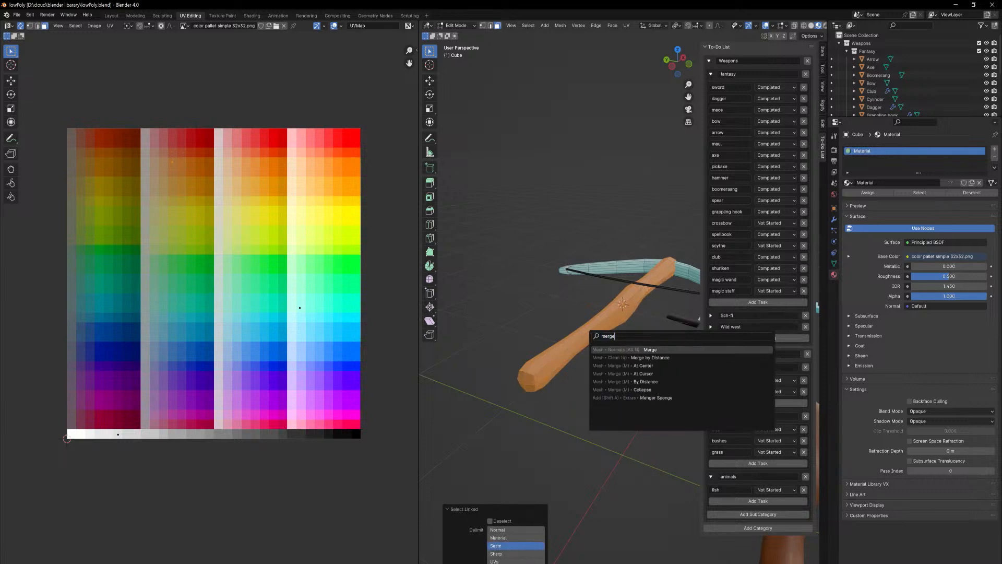
pyautogui.press('Down')
pyautogui.press('Return')
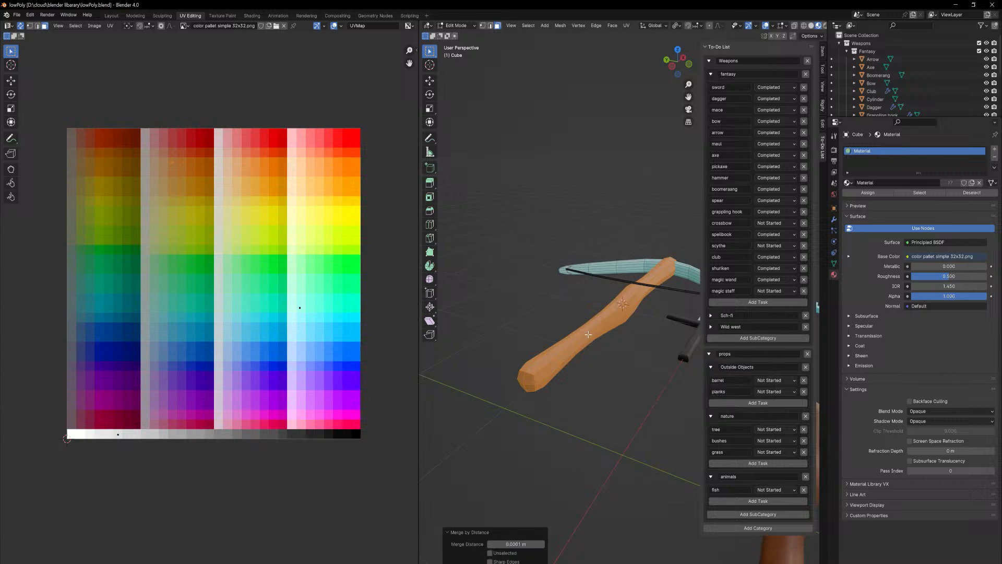
# - Select the face strip along the stock's top from butt to front end and scale it down along Z to flatten it
pyautogui.moveTo(581, 333); pyautogui.dragTo(525, 354, button='middle')
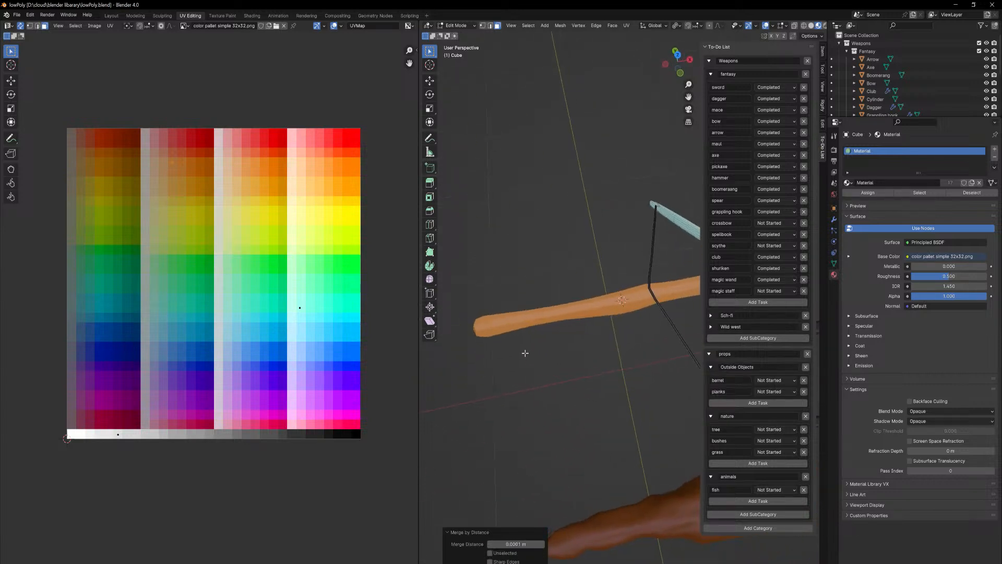
pyautogui.press('KP_7')
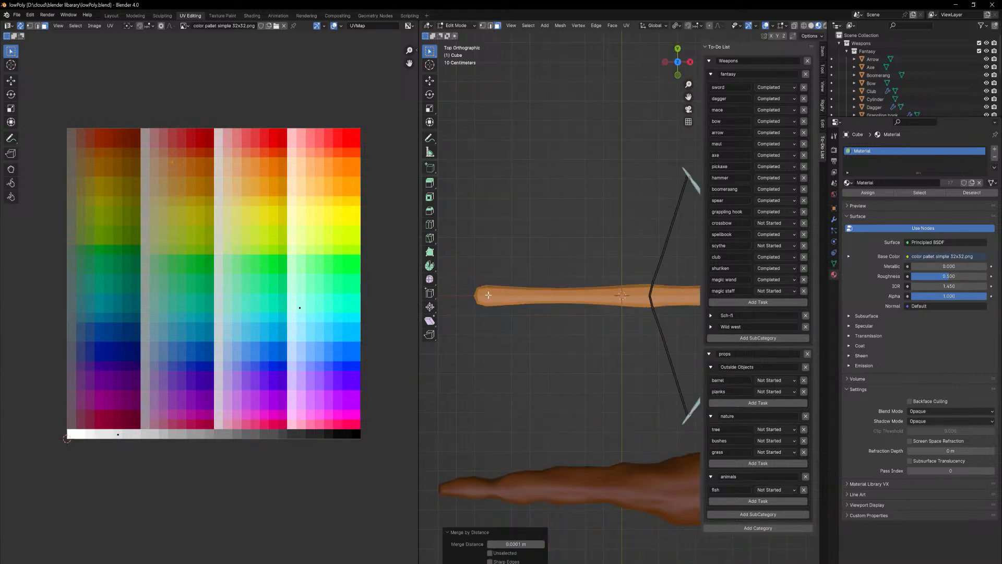
pyautogui.press('l')
pyautogui.press('3')
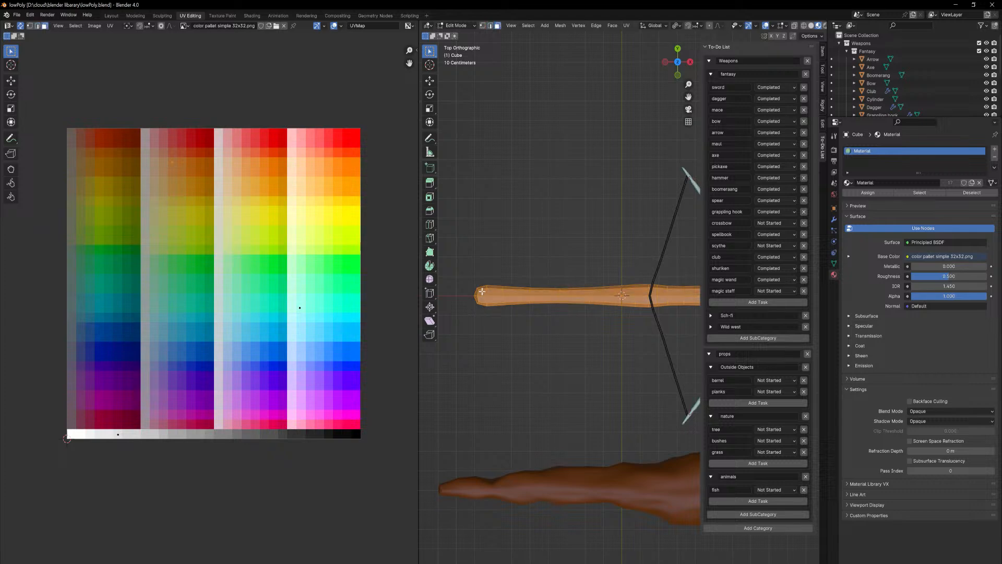
pyautogui.click(485, 295)
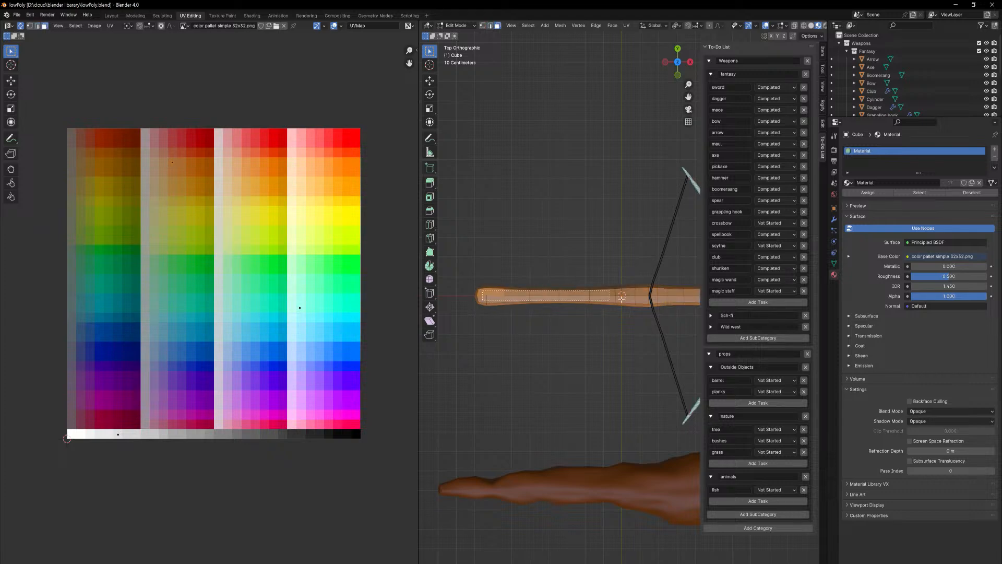
pyautogui.keyDown('ctrl'); pyautogui.click(645, 302); pyautogui.keyUp('ctrl')
pyautogui.keyDown('shift'); pyautogui.moveTo(645, 303); pyautogui.dragTo(539, 316, button='middle'); pyautogui.keyUp('shift')
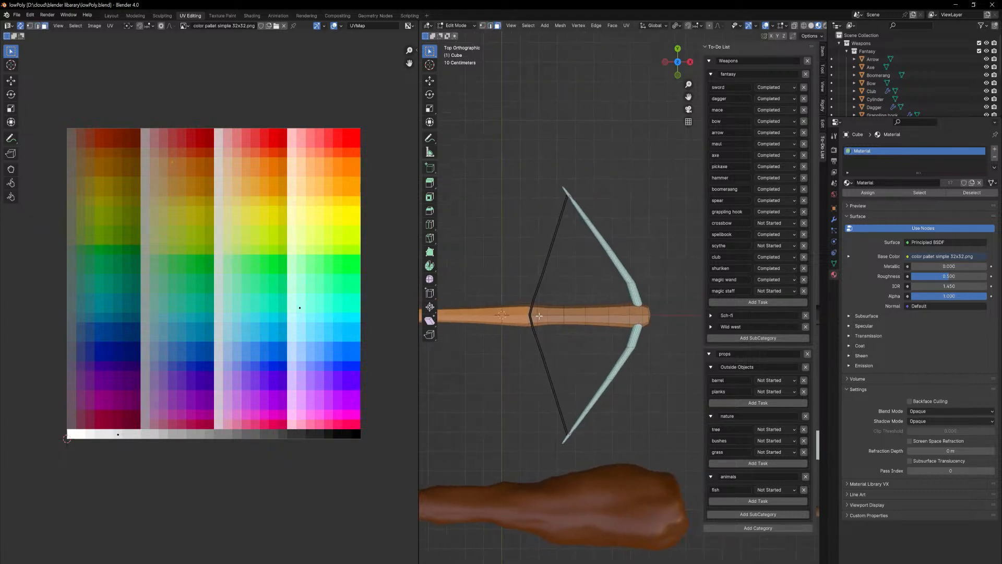
pyautogui.keyDown('ctrl'); pyautogui.click(645, 317); pyautogui.keyUp('ctrl')
pyautogui.moveTo(645, 317); pyautogui.dragTo(618, 345, button='middle')
pyautogui.press('s')
pyautogui.press('z')
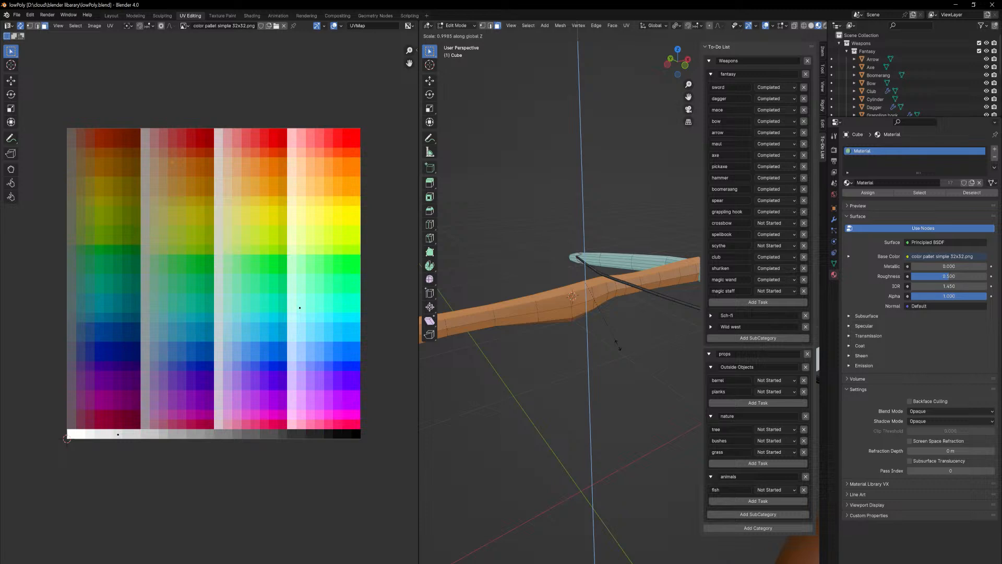
pyautogui.click(605, 317)
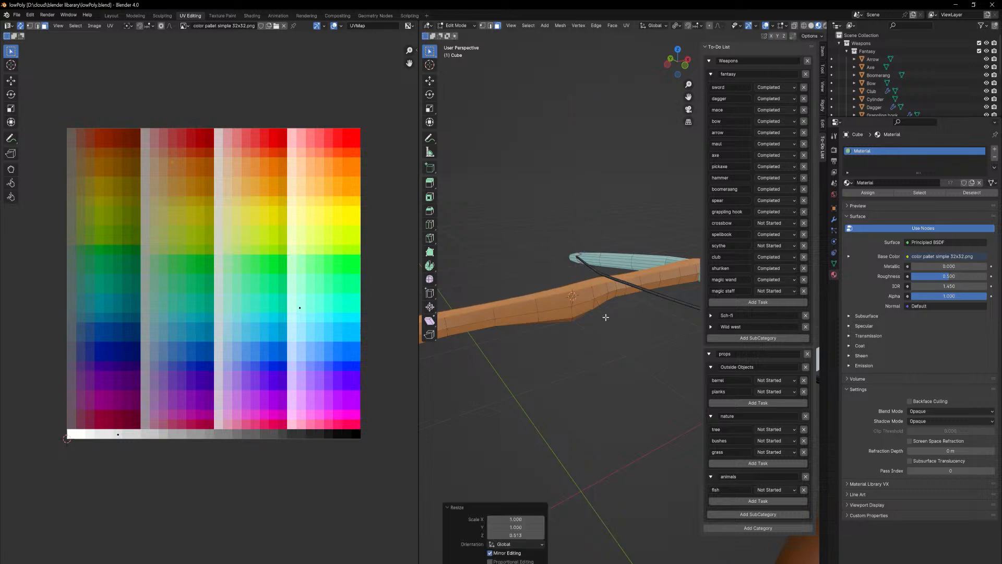
# - Select the strip of faces along the underside of the stock and scale it down along Z
pyautogui.moveTo(590, 360); pyautogui.dragTo(634, 328, button='middle')
pyautogui.moveTo(661, 265); pyautogui.dragTo(661, 183)
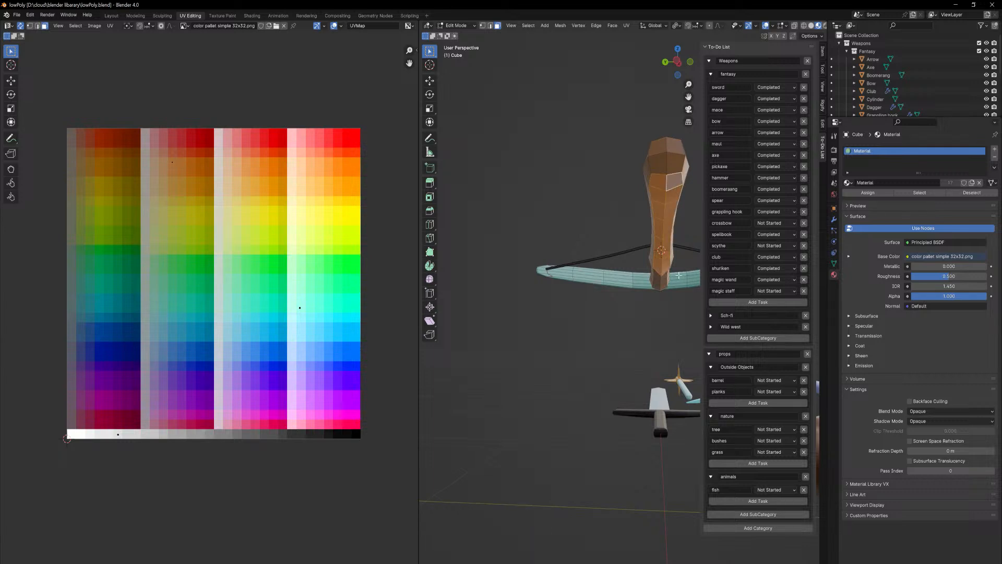
pyautogui.moveTo(674, 201); pyautogui.dragTo(643, 215, button='middle')
pyautogui.moveTo(643, 214); pyautogui.dragTo(654, 258)
pyautogui.keyDown('ctrl'); pyautogui.keyDown('shift'); pyautogui.click(652, 259); pyautogui.keyUp('shift'); pyautogui.keyUp('ctrl')
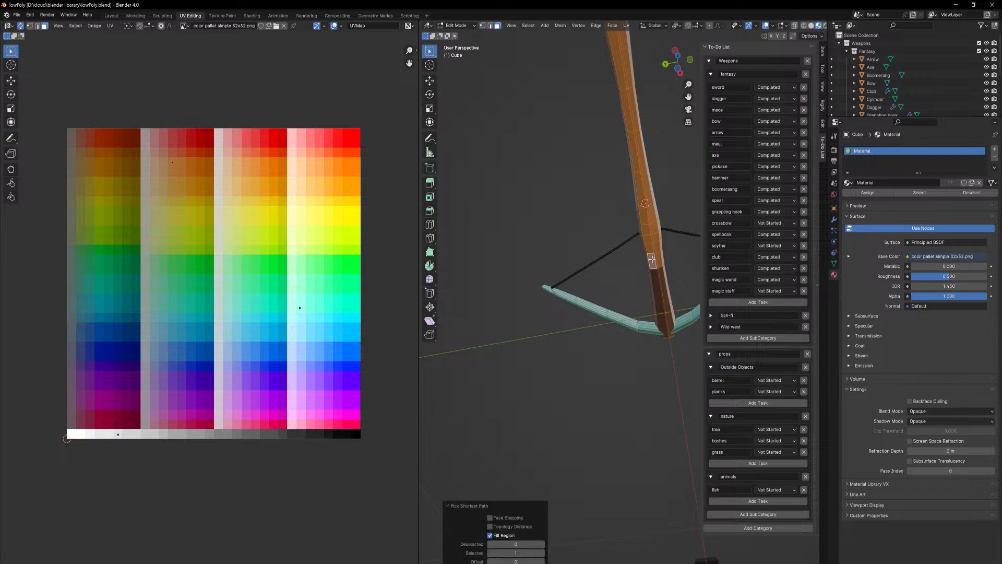
pyautogui.keyDown('ctrl'); pyautogui.keyDown('shift'); pyautogui.click(664, 333); pyautogui.keyUp('shift'); pyautogui.keyUp('ctrl')
pyautogui.keyDown('ctrl'); pyautogui.keyDown('shift'); pyautogui.click(671, 332); pyautogui.keyUp('shift'); pyautogui.keyUp('ctrl')
pyautogui.keyDown('ctrl'); pyautogui.keyDown('shift'); pyautogui.click(661, 276); pyautogui.keyUp('shift'); pyautogui.keyUp('ctrl')
pyautogui.moveTo(693, 305); pyautogui.dragTo(654, 349, button='middle')
pyautogui.press('s')
pyautogui.press('z')
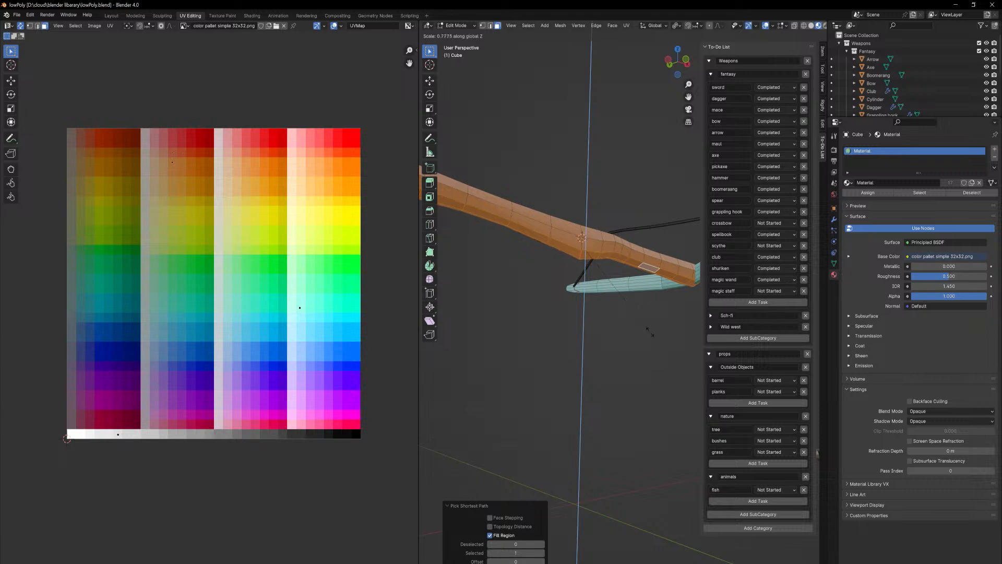
pyautogui.click(614, 310)
# - Lower the edge at the lowest point of the stock's underside about 0.025 m along Z and bevel it
pyautogui.moveTo(537, 250); pyautogui.dragTo(545, 249, button='middle')
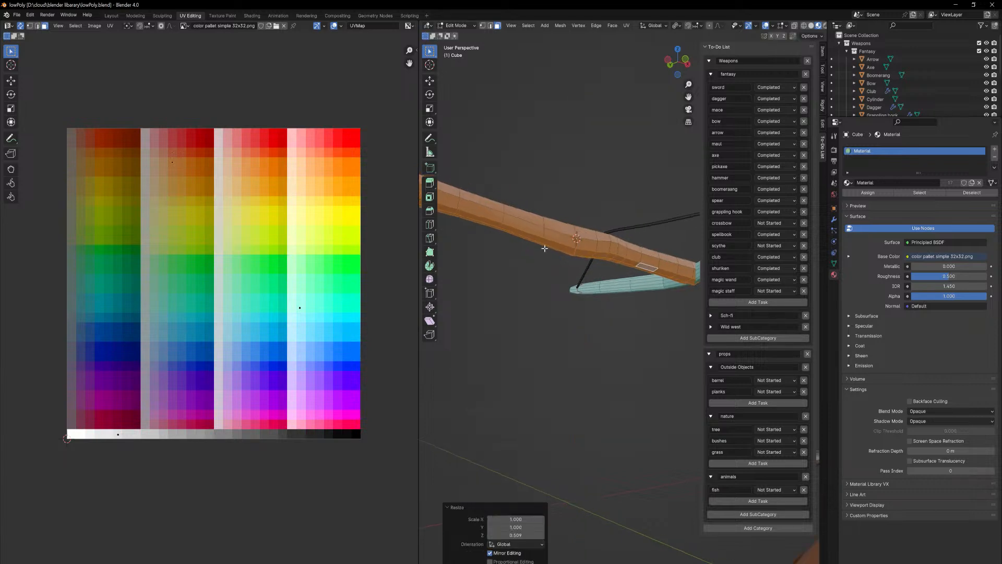
pyautogui.press('2')
pyautogui.click(572, 253)
pyautogui.click(574, 253)
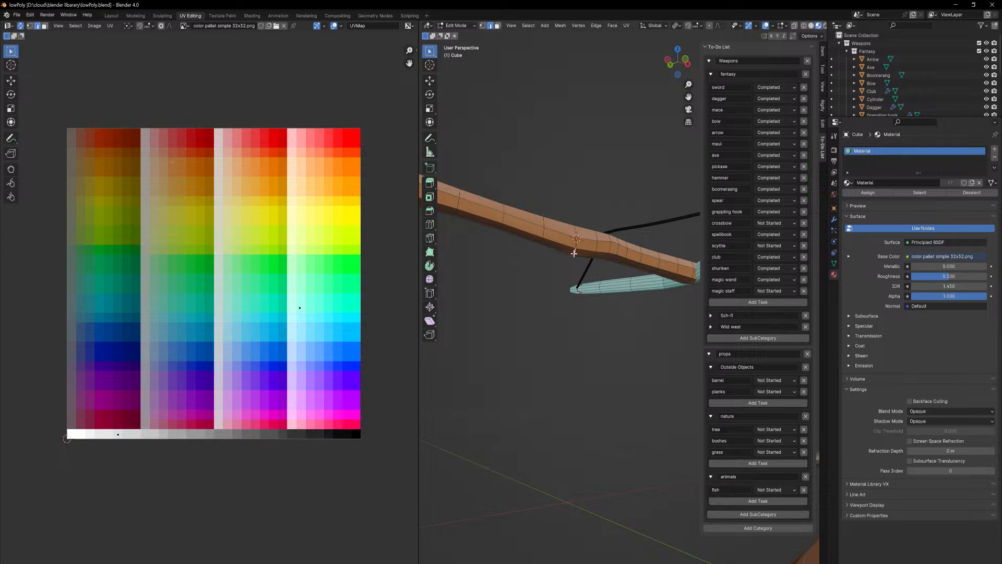
pyautogui.moveTo(574, 254); pyautogui.dragTo(621, 240, button='middle')
pyautogui.press('g')
pyautogui.press('z')
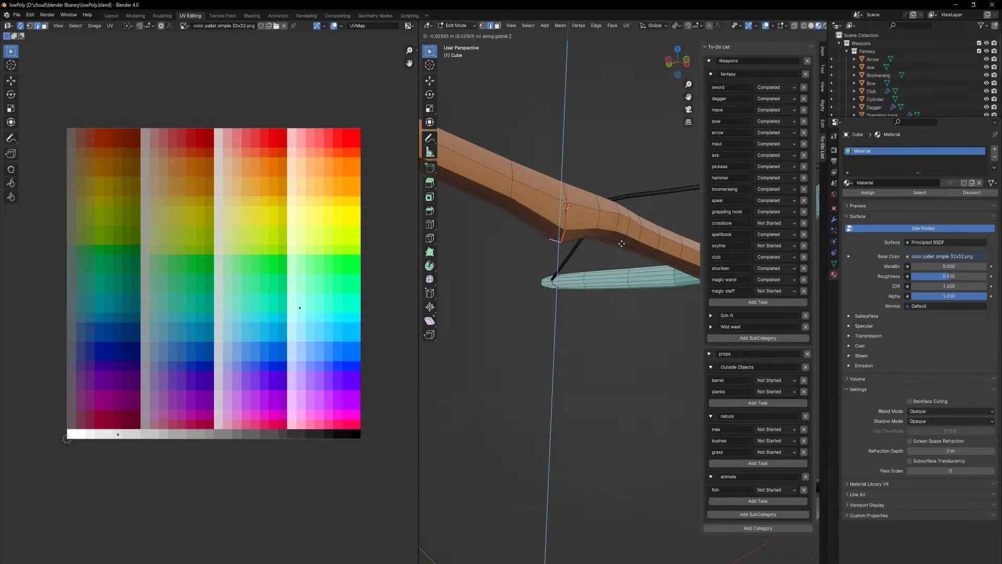
pyautogui.click(621, 243)
pyautogui.hotkey('ctrl', 'b')
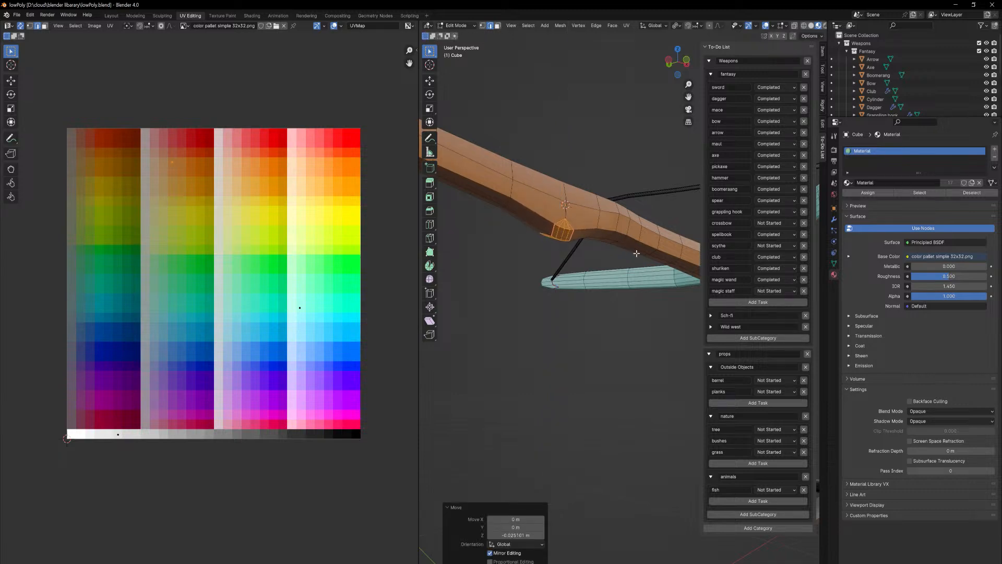
pyautogui.click(639, 256)
# - In wireframe shading, scale the bow arm's inner edge loop inside the stock's front end to 0.712, and return to solid shading
pyautogui.press('Tab')
pyautogui.moveTo(633, 287)
pyautogui.mouseDown(button='middle')
pyautogui.moveTo(610, 309)
pyautogui.moveTo(605, 365)
pyautogui.moveTo(592, 363)
pyautogui.moveTo(624, 401)
pyautogui.moveTo(680, 394)
pyautogui.moveTo(577, 396)
pyautogui.moveTo(499, 364)
pyautogui.moveTo(549, 369)
pyautogui.moveTo(591, 345)
pyautogui.moveTo(633, 342)
pyautogui.moveTo(630, 287)
pyautogui.mouseUp(button='middle')
pyautogui.press('Tab')
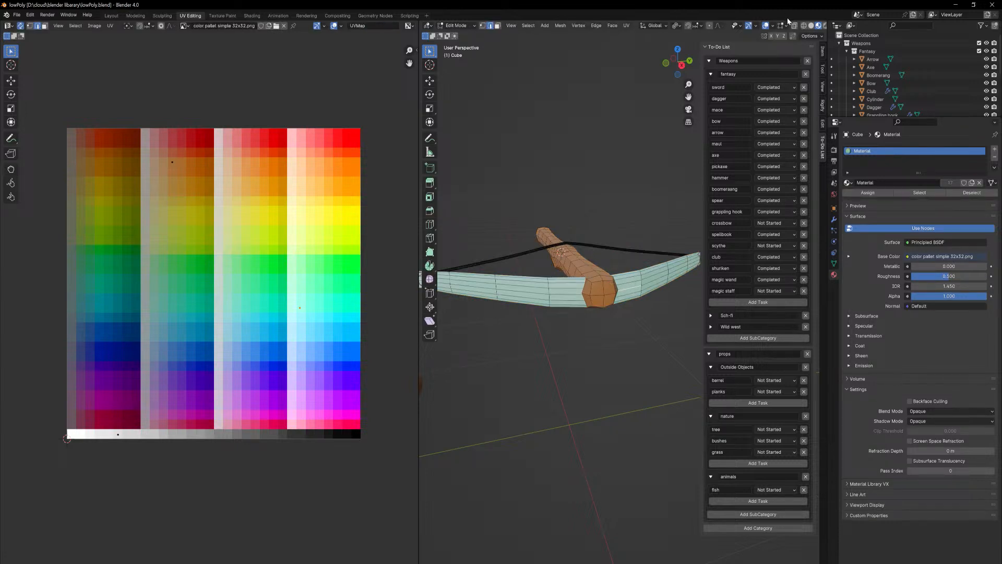
pyautogui.click(803, 26)
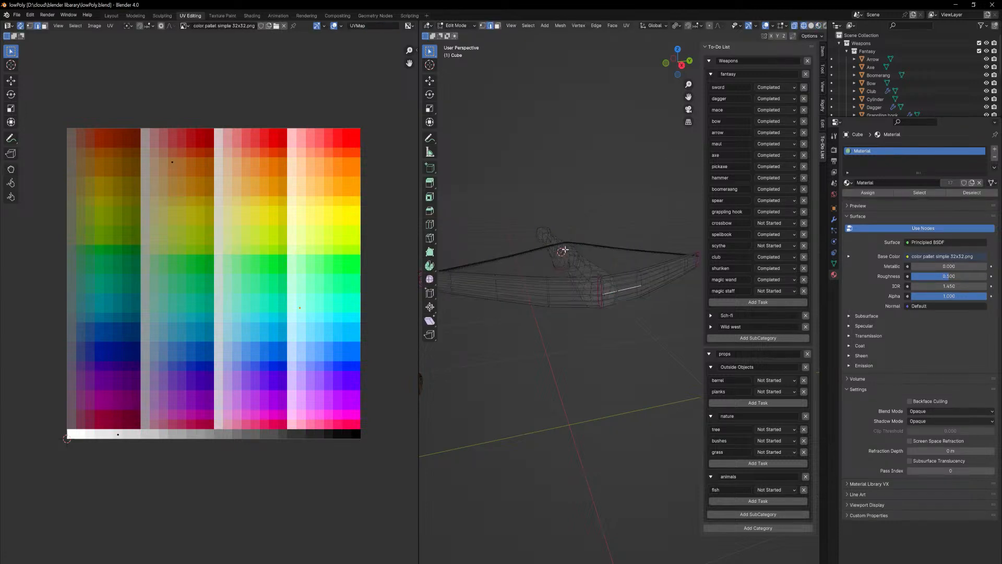
pyautogui.keyDown('alt'); pyautogui.click(602, 289); pyautogui.keyUp('alt')
pyautogui.press('s')
pyautogui.click(642, 304)
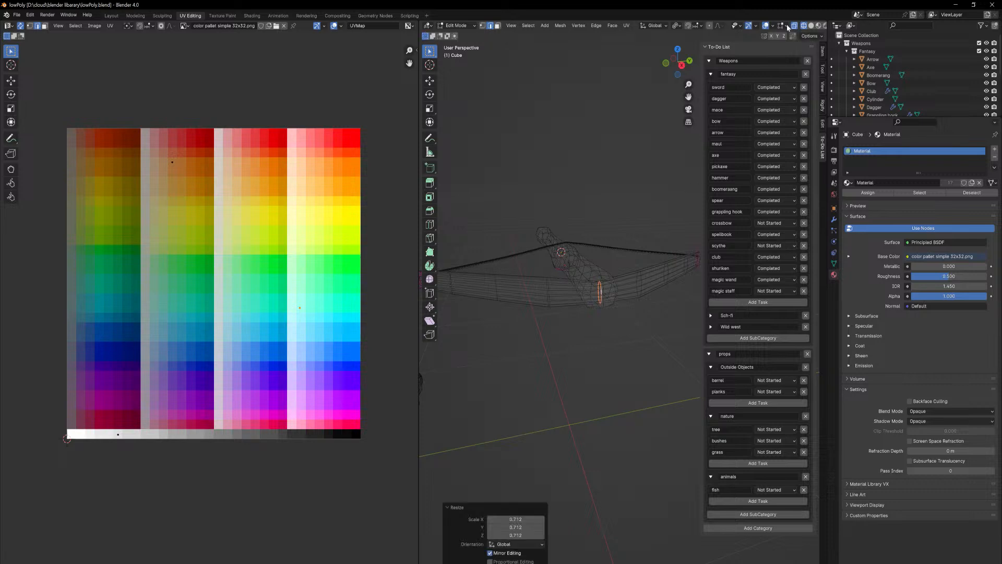
pyautogui.click(811, 25)
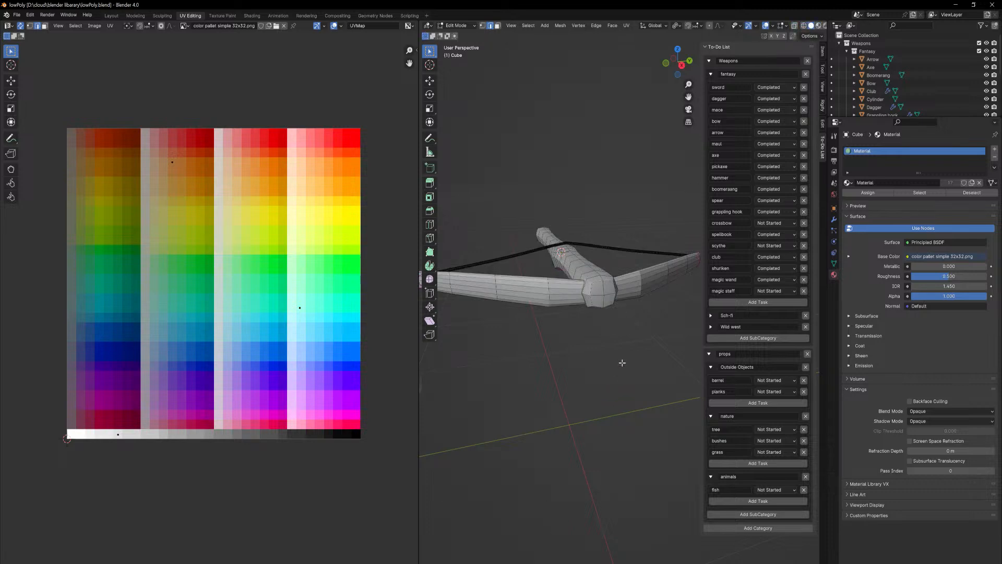
# - Return to Object Mode, switch to Material Preview shading and inspect the coloured crossbow beside the other weapons
pyautogui.press('Tab')
pyautogui.moveTo(571, 352); pyautogui.dragTo(733, 258, button='middle')
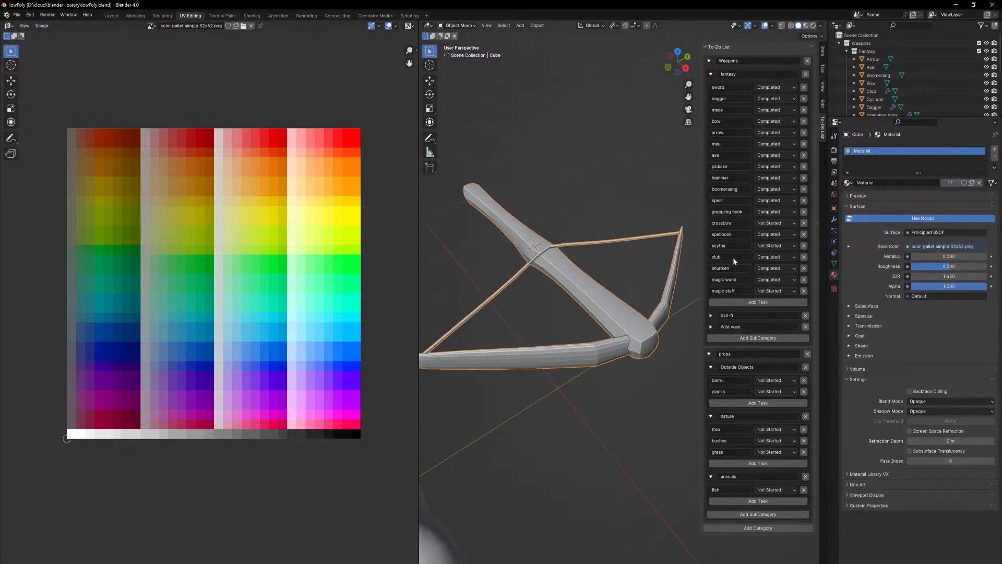
pyautogui.click(806, 26)
pyautogui.moveTo(590, 147); pyautogui.dragTo(677, 258, button='middle')
pyautogui.scroll(-6, 673, 277)
pyautogui.moveTo(644, 438); pyautogui.dragTo(660, 382, button='middle')
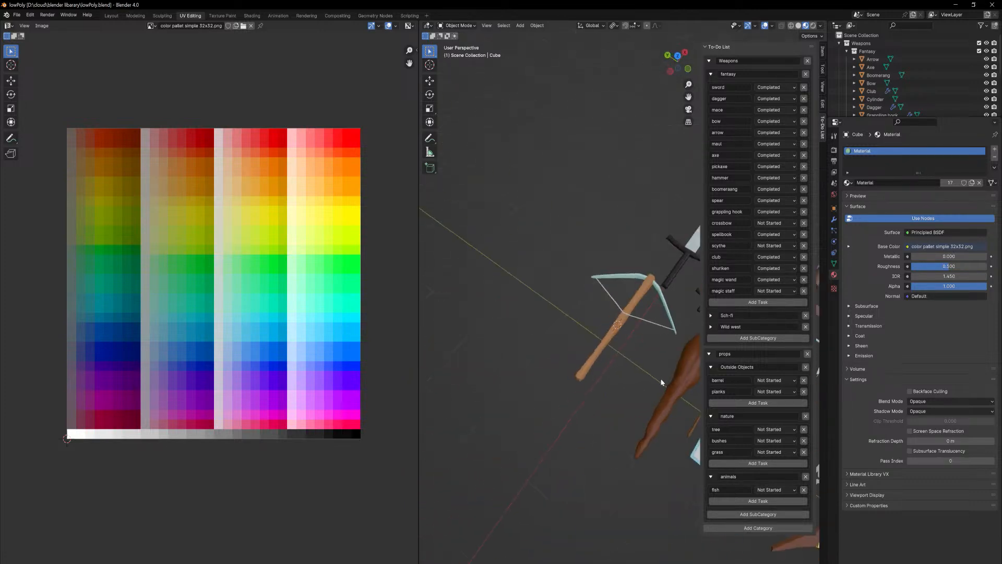
# - Rename the crossbow object from Cube to Crossbow and move it together with Mace into the Fantasy collection
pyautogui.click(633, 290)
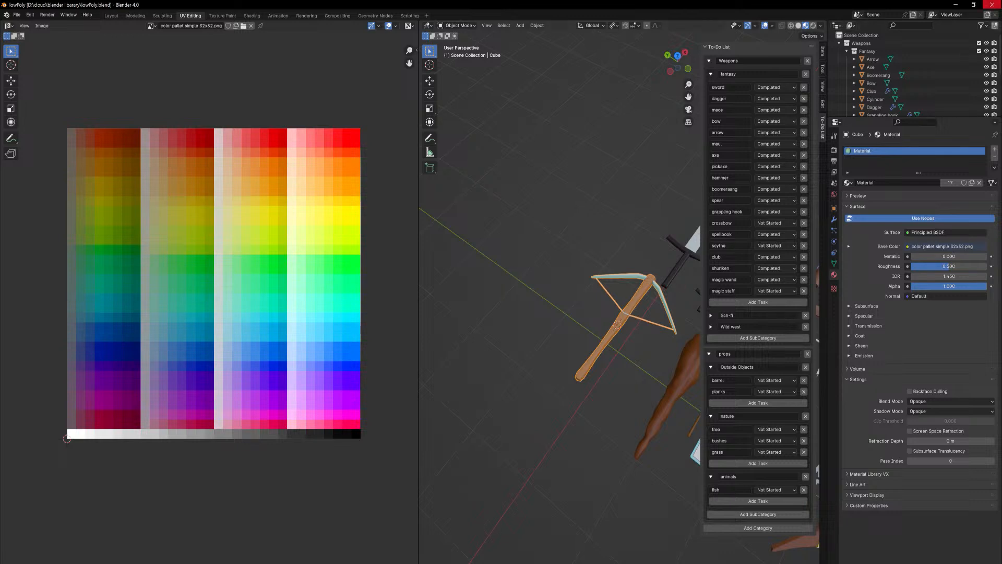
pyautogui.moveTo(958, 117); pyautogui.dragTo(959, 220)
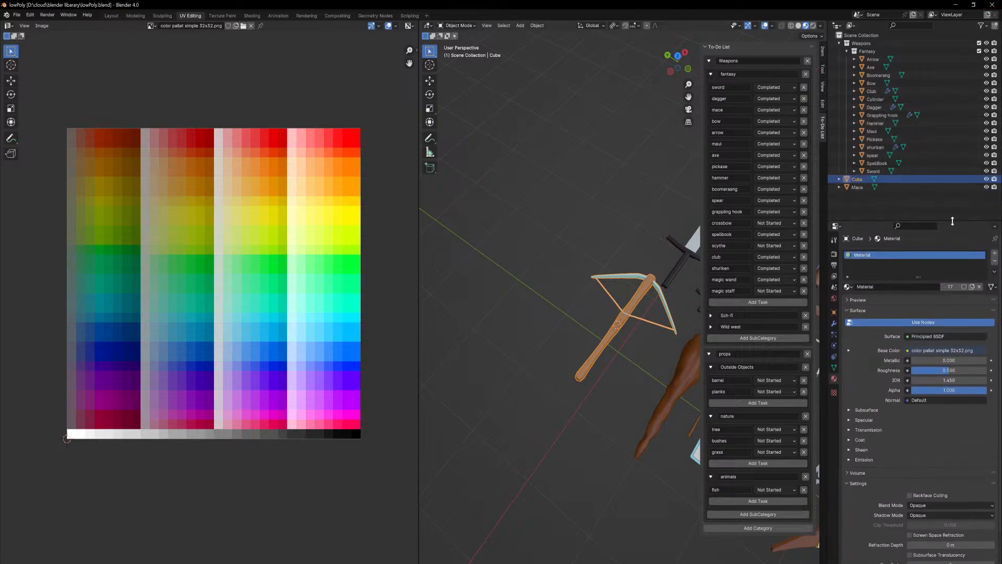
pyautogui.doubleClick(855, 180)
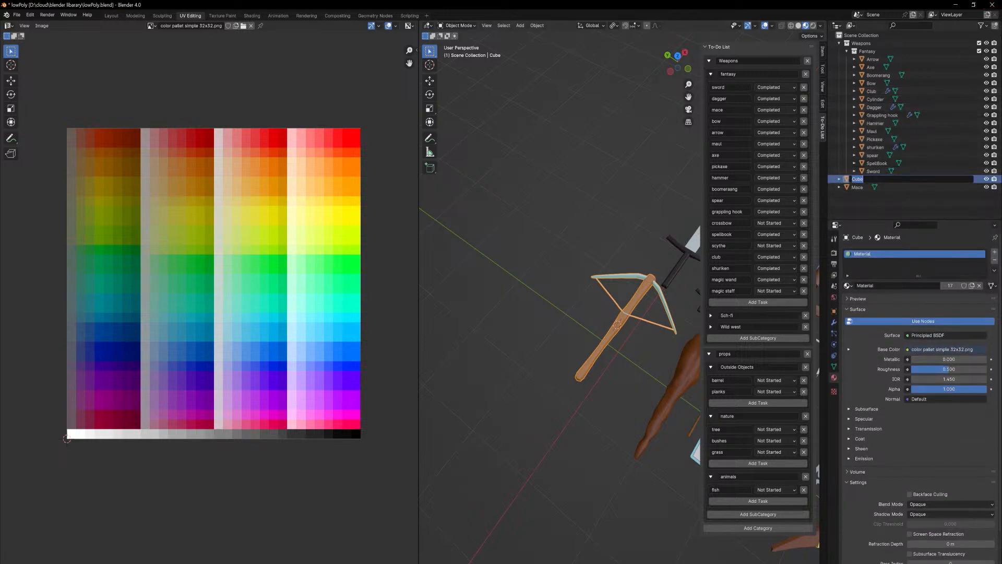
pyautogui.write('Crossbow')
pyautogui.press('Return')
pyautogui.keyDown('shift'); pyautogui.click(854, 188); pyautogui.keyUp('shift')
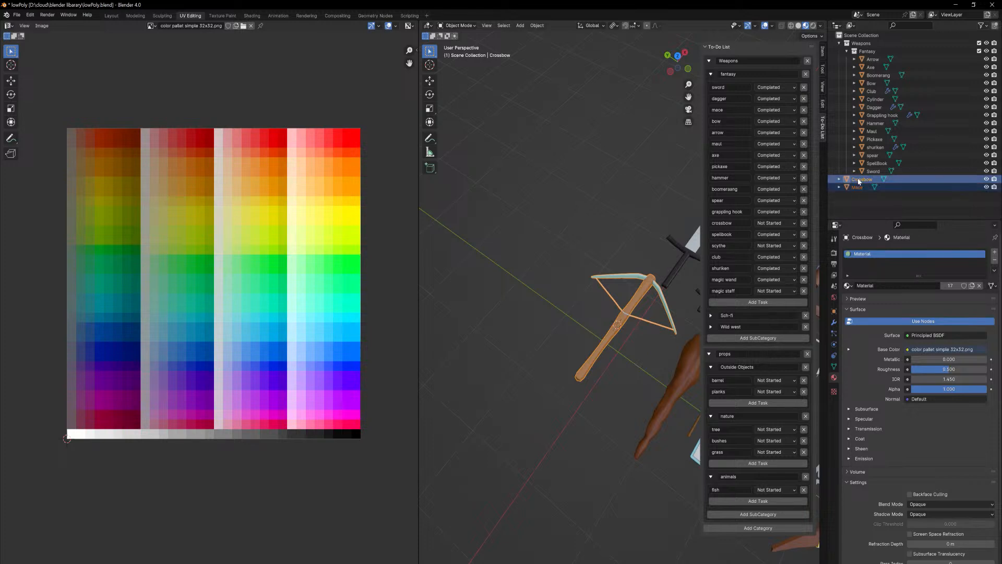
pyautogui.moveTo(858, 182); pyautogui.dragTo(869, 51)
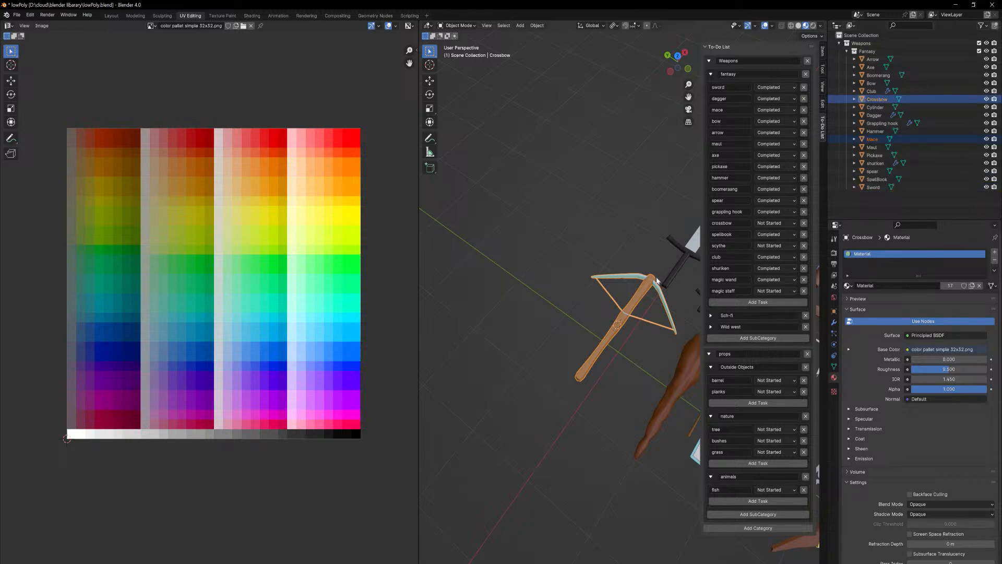
# - Duplicate the bow's arrow by copying and pasting it, and move the copy within the XY plane to beside the crossbow
pyautogui.keyDown('shift'); pyautogui.moveTo(657, 281); pyautogui.dragTo(767, 213, button='middle'); pyautogui.keyUp('shift')
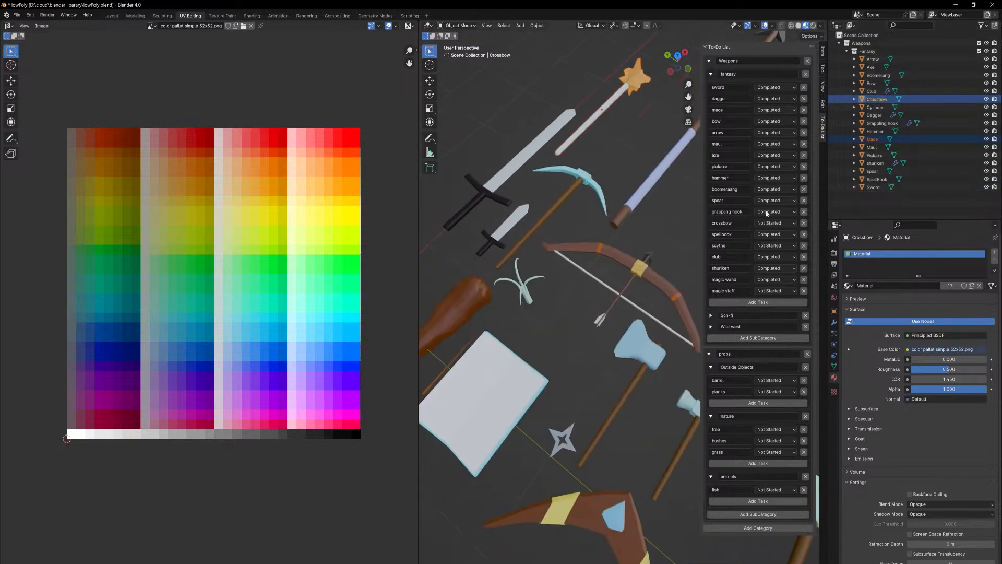
pyautogui.click(633, 285)
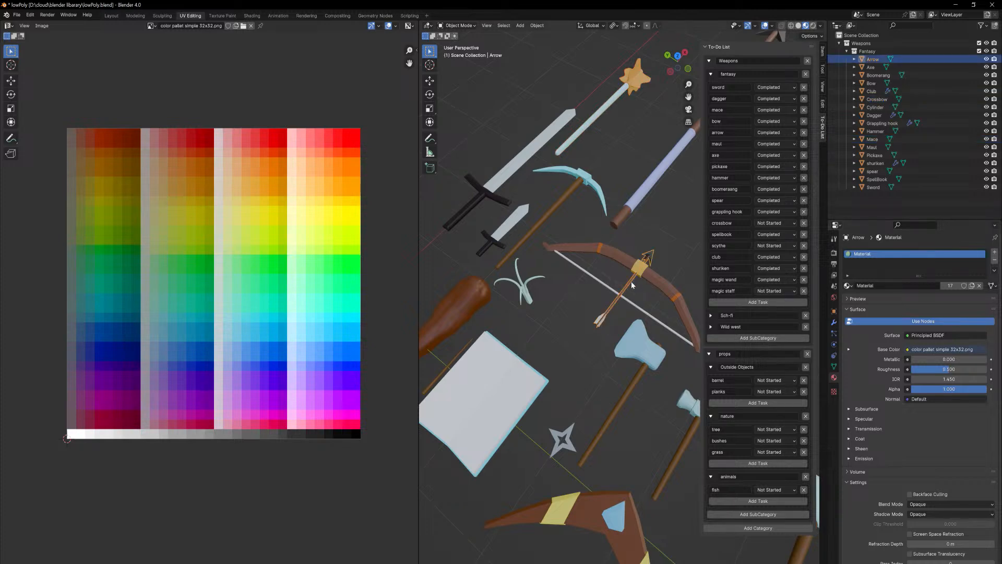
pyautogui.hotkey('ctrl', 'c')
pyautogui.hotkey('ctrl', 'v')
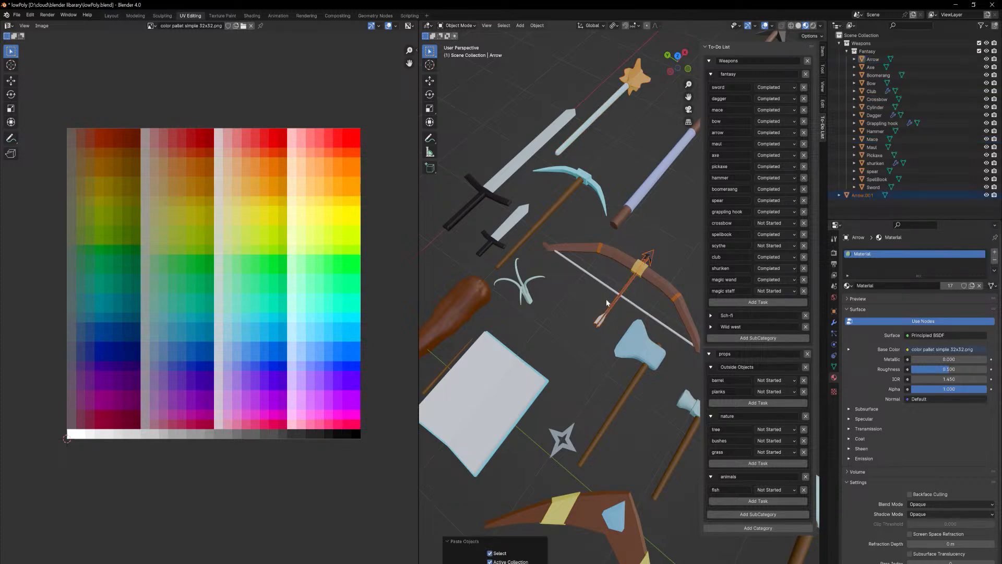
pyautogui.keyDown('shift'); pyautogui.moveTo(629, 294); pyautogui.dragTo(795, 292, button='middle'); pyautogui.keyUp('shift')
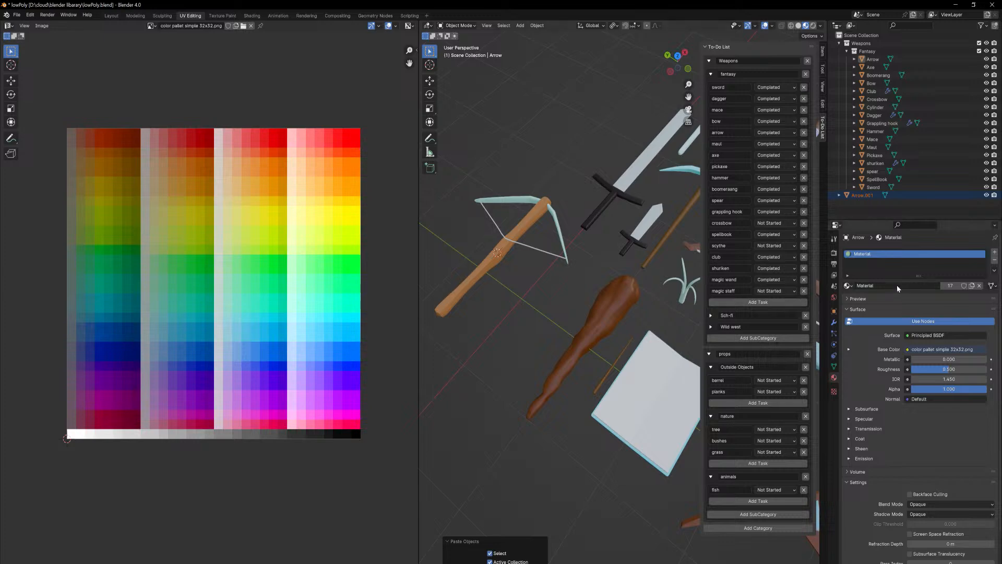
pyautogui.scroll(-2, 876, 323)
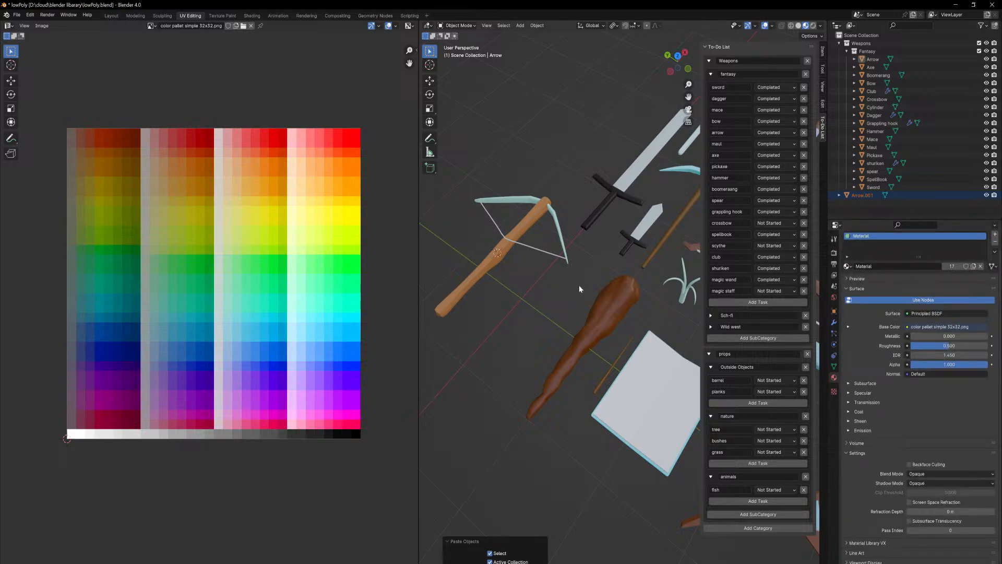
pyautogui.scroll(-5, 580, 288)
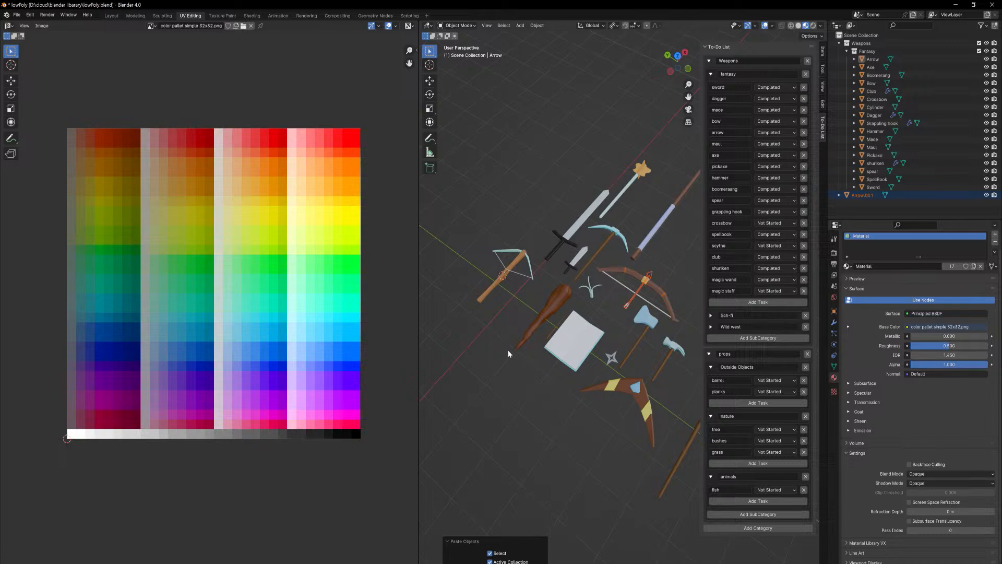
pyautogui.press('g')
pyautogui.hotkey('shift', 'z')
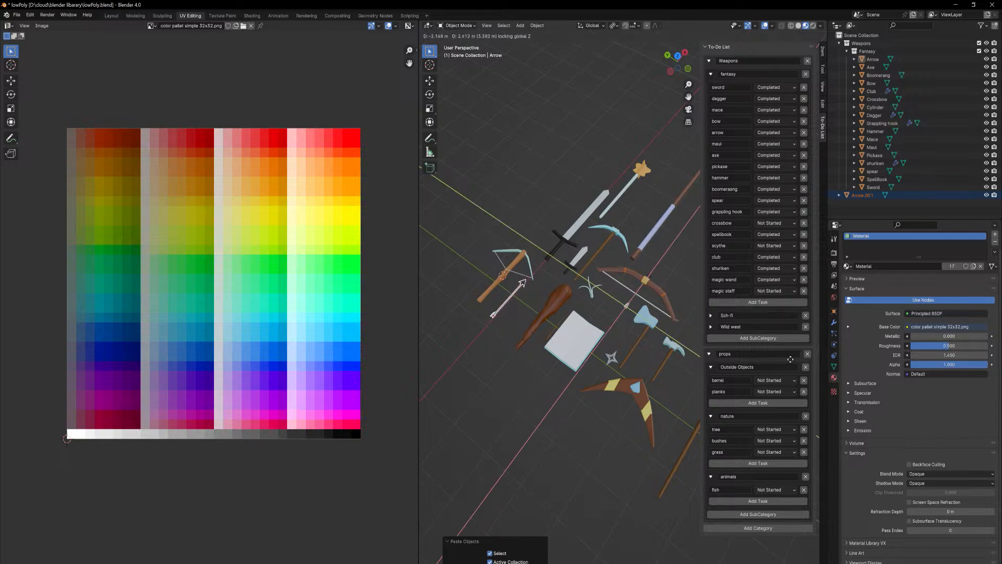
pyautogui.click(757, 351)
# - In Edit Mode with X-ray on, select the copied arrow's shaft and fletching and scale them to 0.533 along X
pyautogui.moveTo(585, 319); pyautogui.dragTo(626, 350, button='middle')
pyautogui.scroll(10, 624, 348)
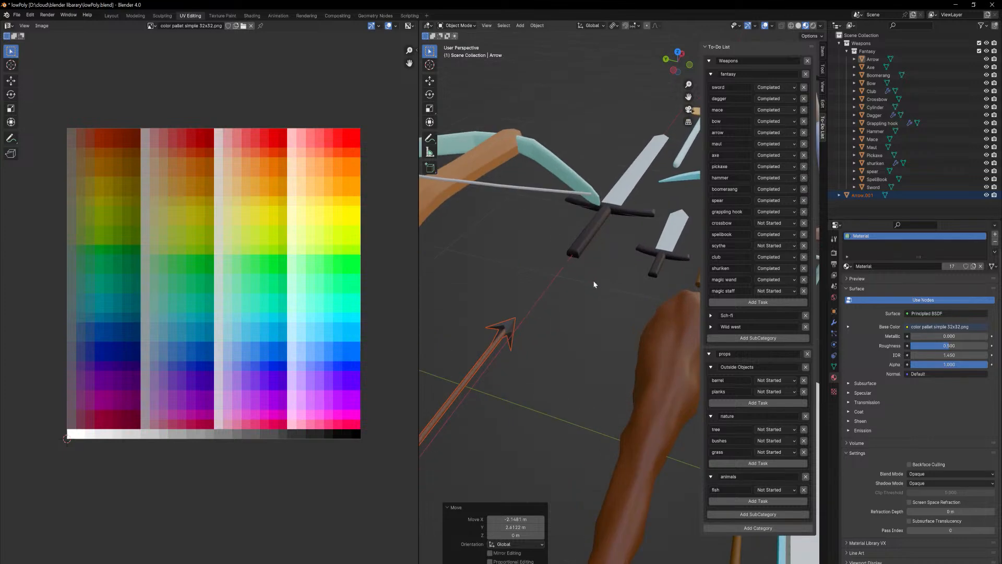
pyautogui.press('Tab')
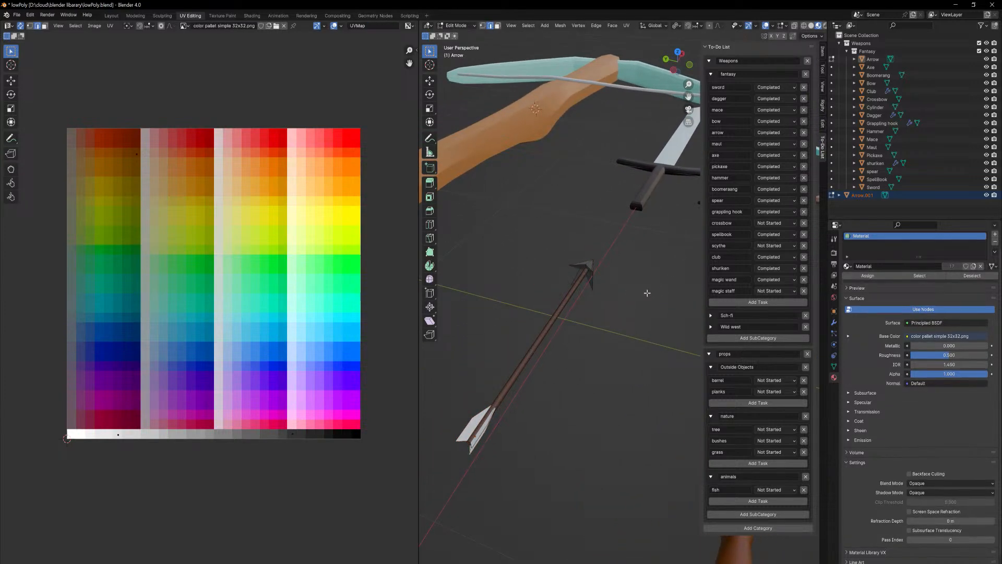
pyautogui.moveTo(646, 288); pyautogui.dragTo(736, 272, button='middle')
pyautogui.moveTo(599, 349); pyautogui.dragTo(583, 375, button='middle')
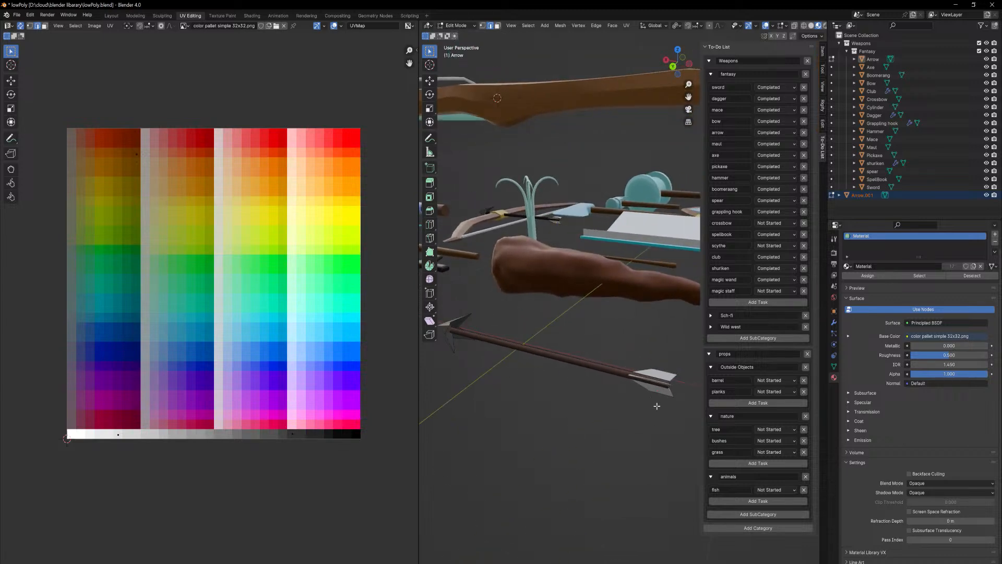
pyautogui.moveTo(656, 406); pyautogui.dragTo(639, 400, button='middle')
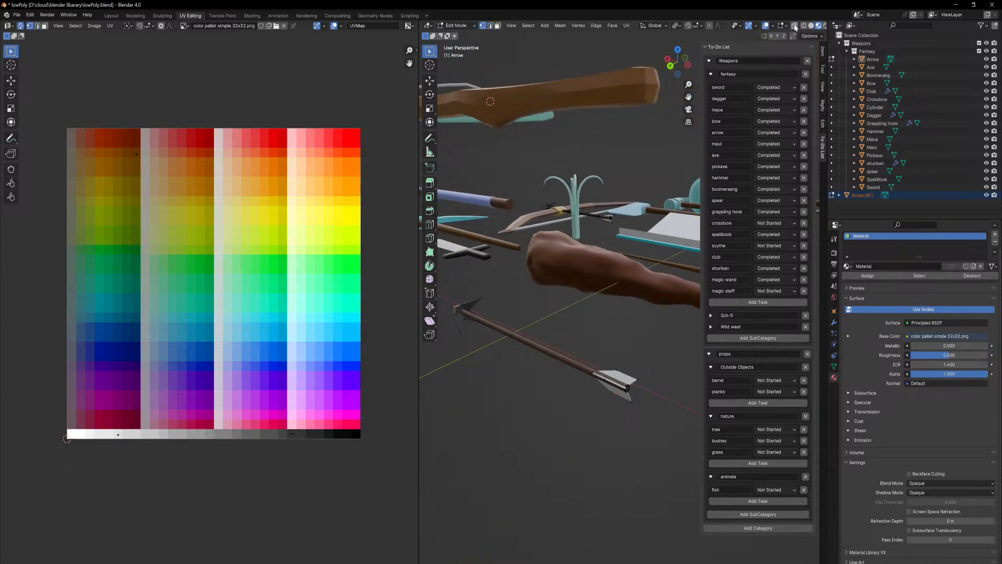
pyautogui.click(794, 26)
pyautogui.moveTo(560, 346); pyautogui.dragTo(657, 449)
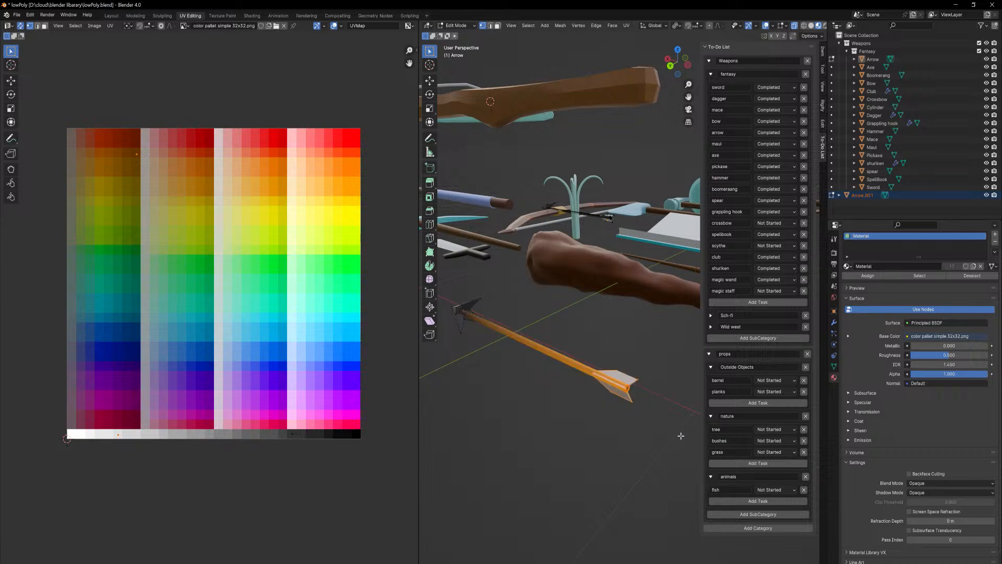
pyautogui.press('s')
pyautogui.press('z')
pyautogui.press('x')
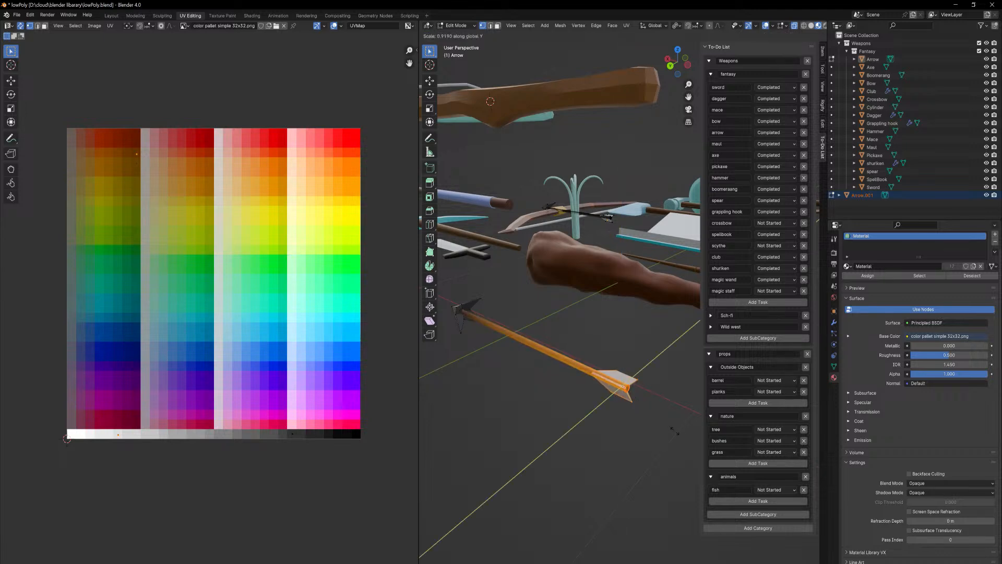
pyautogui.click(650, 410)
# - Move the shortened shaft and fletching along X toward the arrowhead so they meet it
pyautogui.moveTo(650, 410); pyautogui.dragTo(598, 387, button='middle')
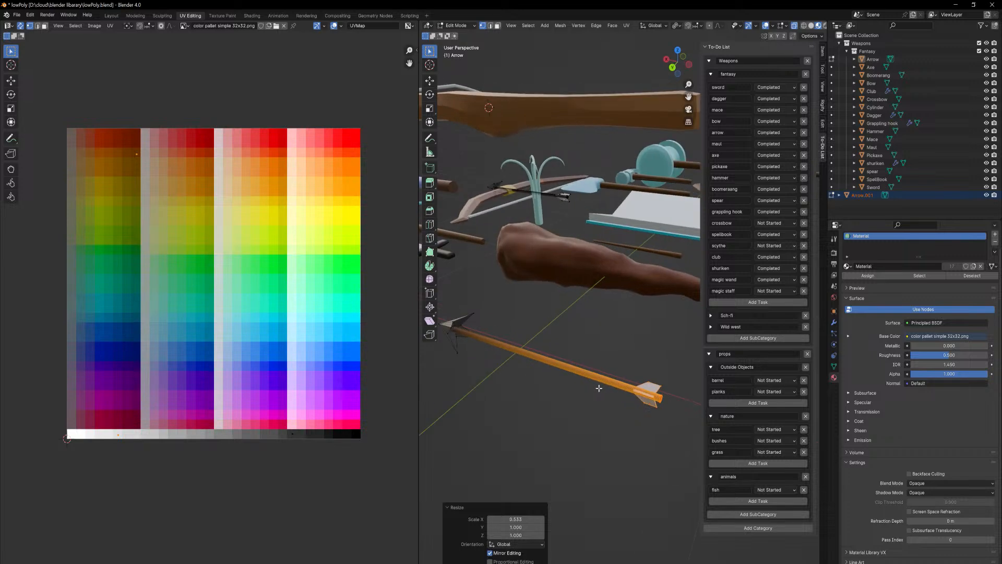
pyautogui.press('g')
pyautogui.press('x')
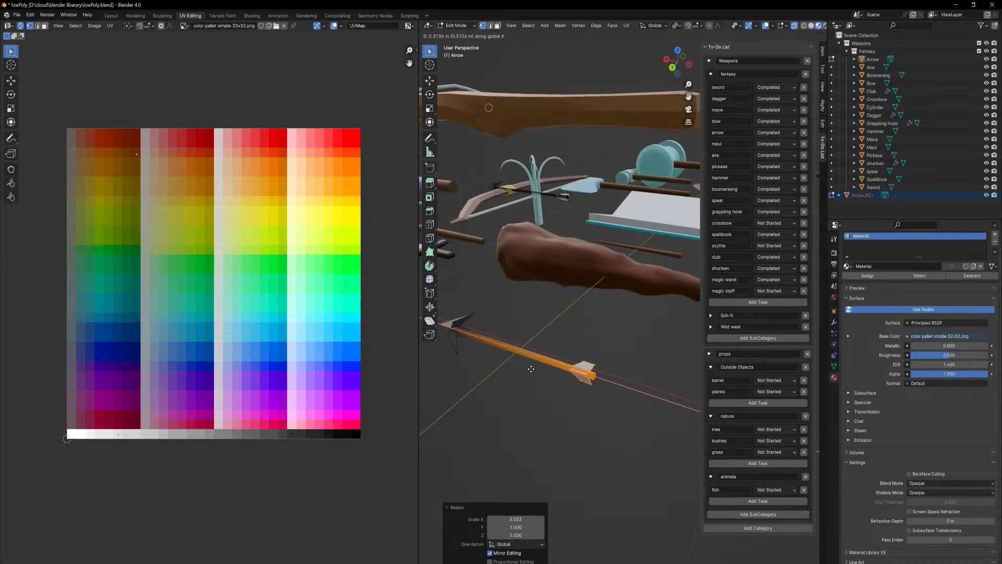
pyautogui.click(500, 360)
# - Return to Object Mode and scale the whole copied arrow uniformly down to about 0.6
pyautogui.moveTo(500, 360); pyautogui.dragTo(600, 371, button='middle')
pyautogui.press('Tab')
pyautogui.press('s')
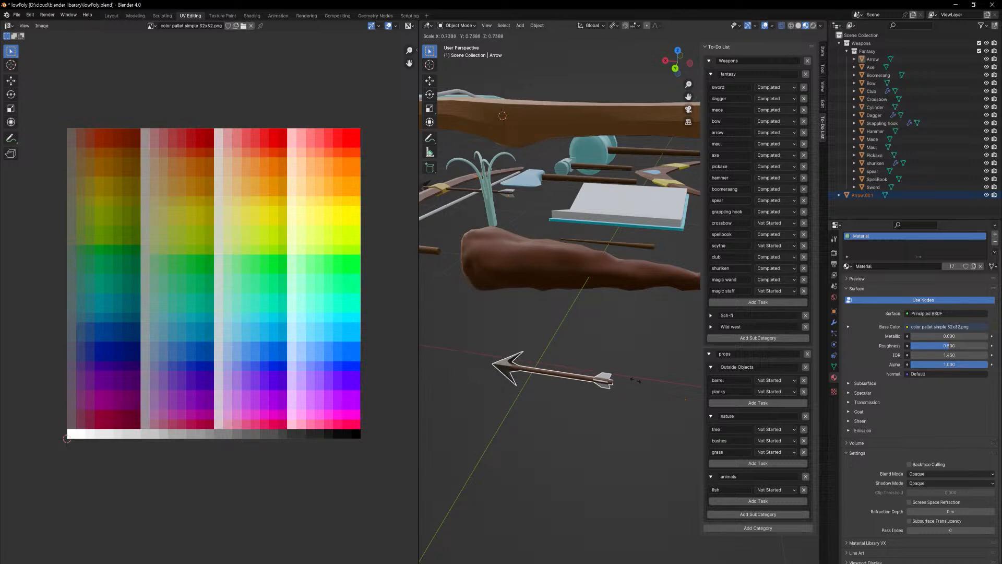
pyautogui.click(641, 386)
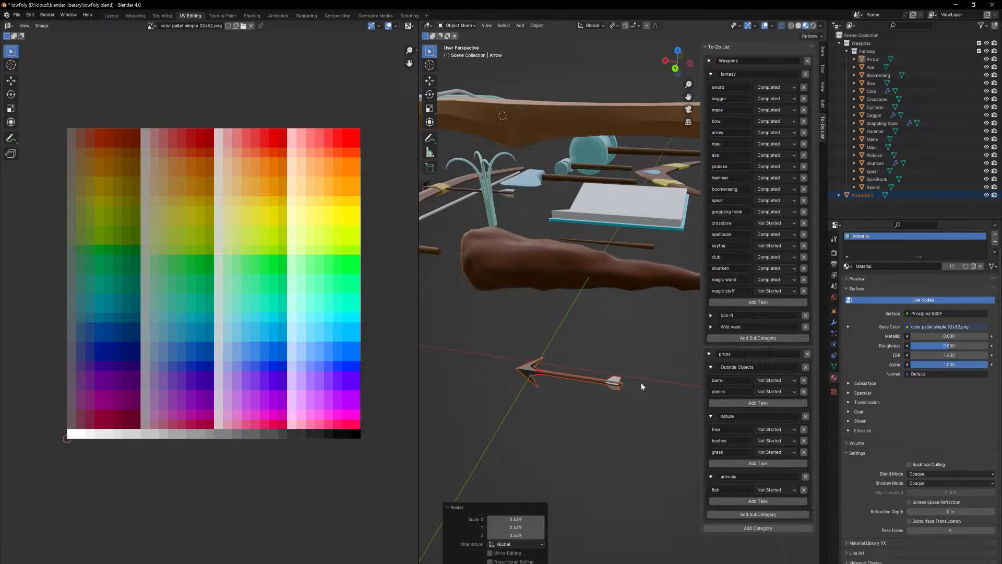
# - Select only the copied arrow, making it the active object, and enter Edit Mode on its mesh
pyautogui.press('Tab')
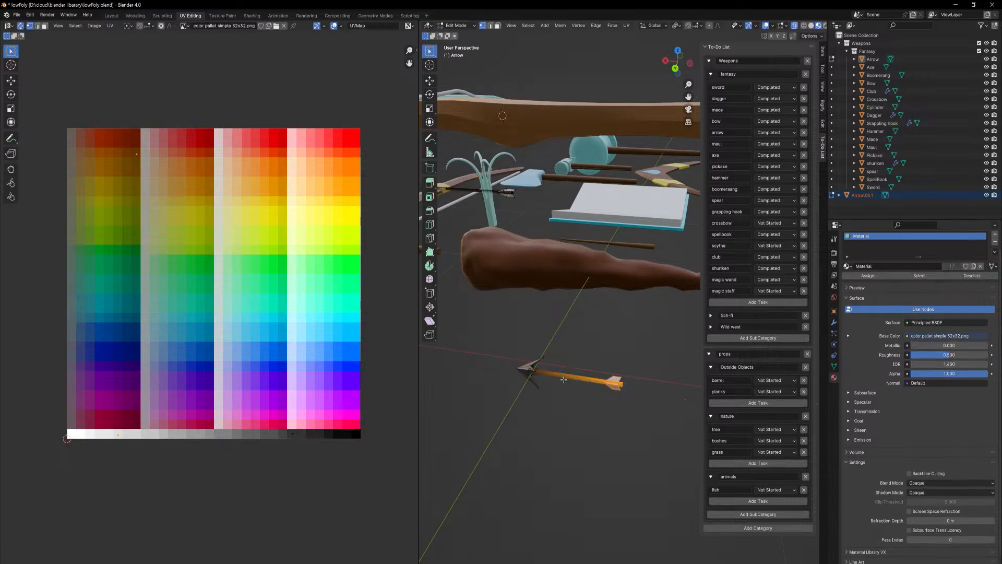
pyautogui.press('a')
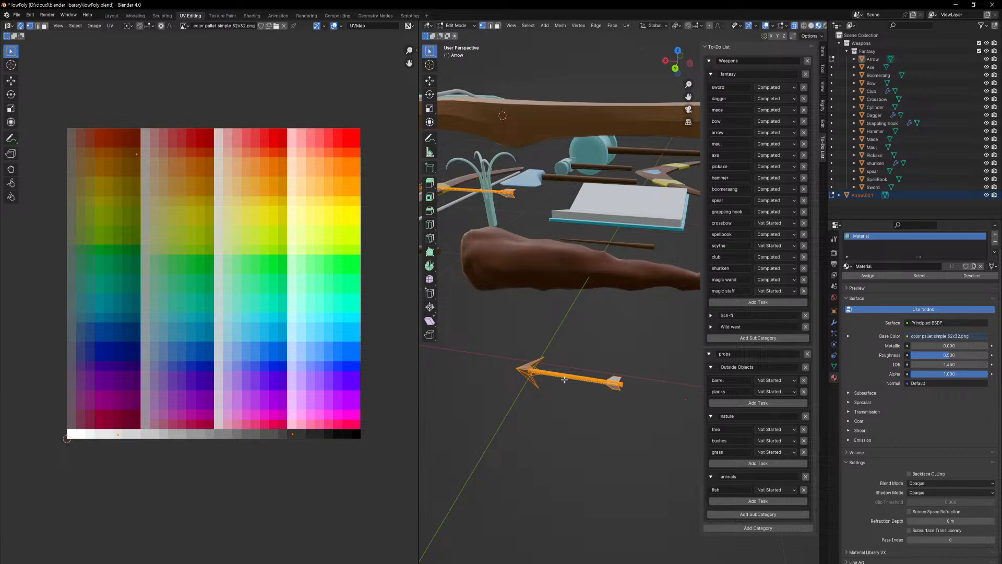
pyautogui.press('Tab')
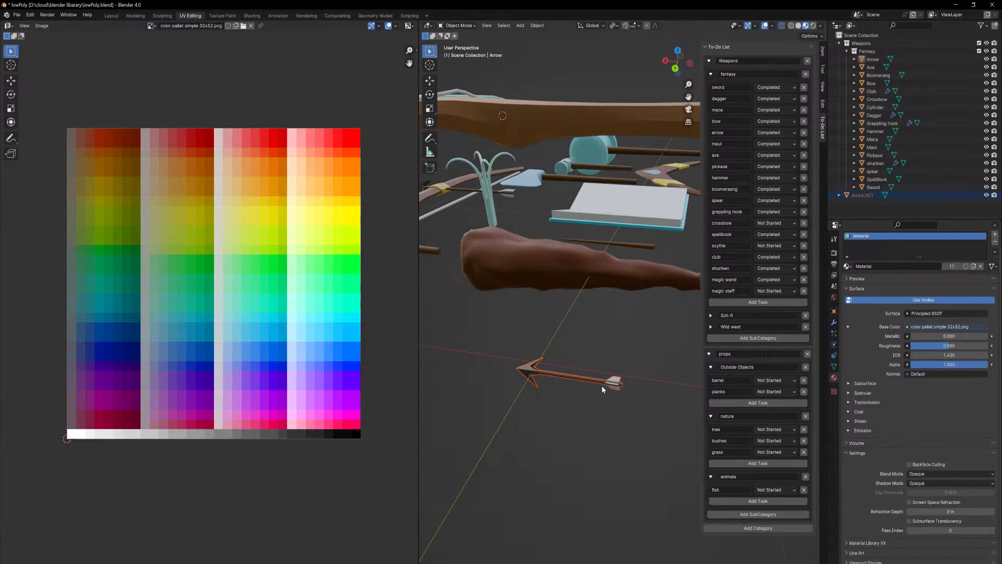
pyautogui.click(603, 385)
pyautogui.click(505, 354)
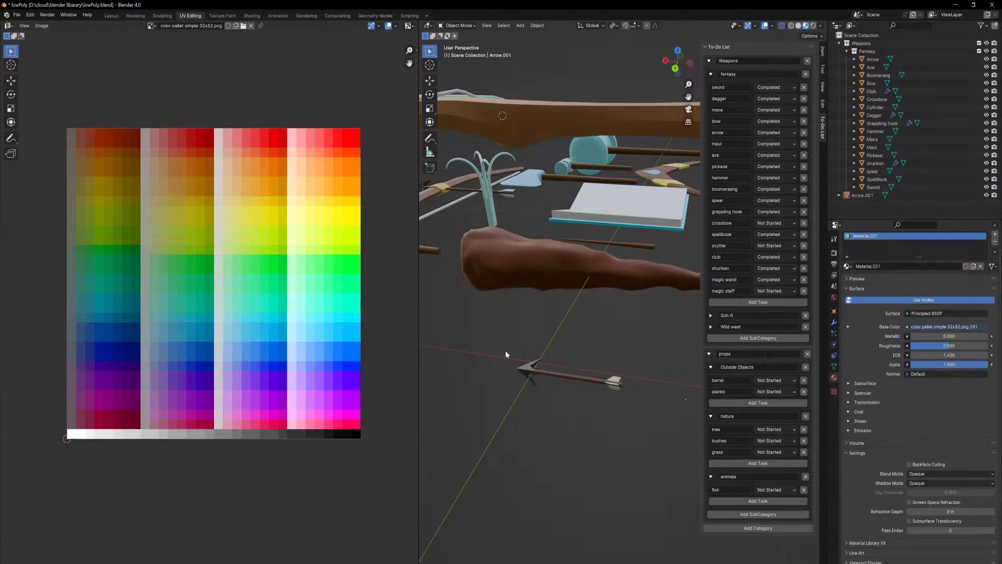
pyautogui.click(534, 369)
pyautogui.press('Tab')
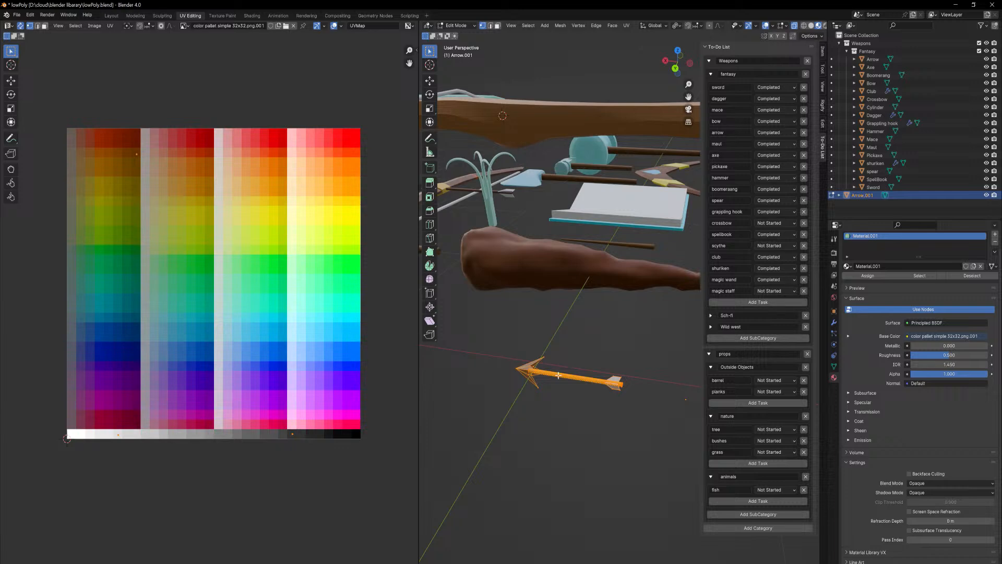
# - Vertex-slide the inner vertex of the arrowhead's lower barb outward with clamping off, using a factor of -1.357
pyautogui.keyDown('shift'); pyautogui.moveTo(555, 395); pyautogui.dragTo(576, 371, button='middle'); pyautogui.keyUp('shift')
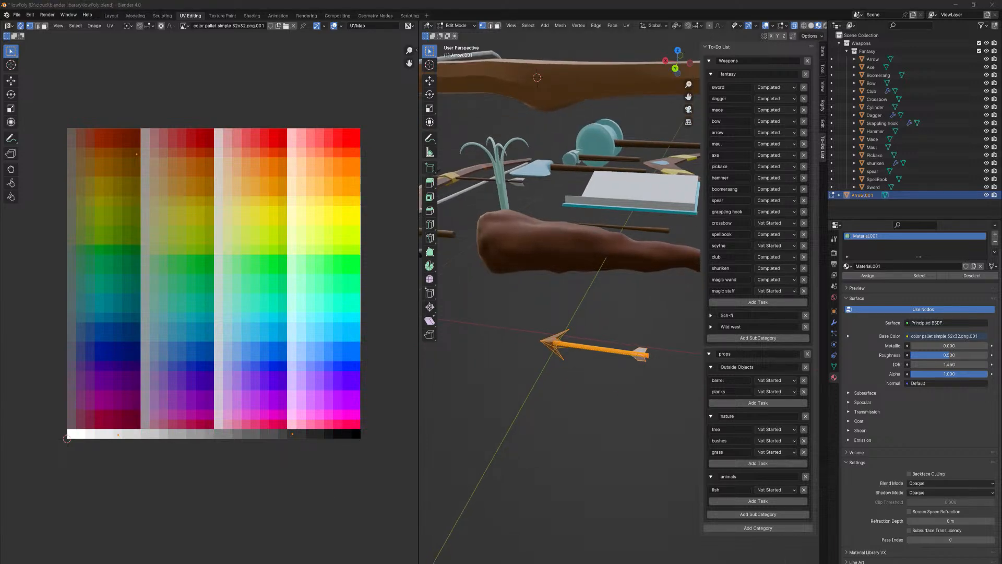
pyautogui.click(584, 377)
pyautogui.moveTo(574, 402); pyautogui.dragTo(581, 345, button='middle')
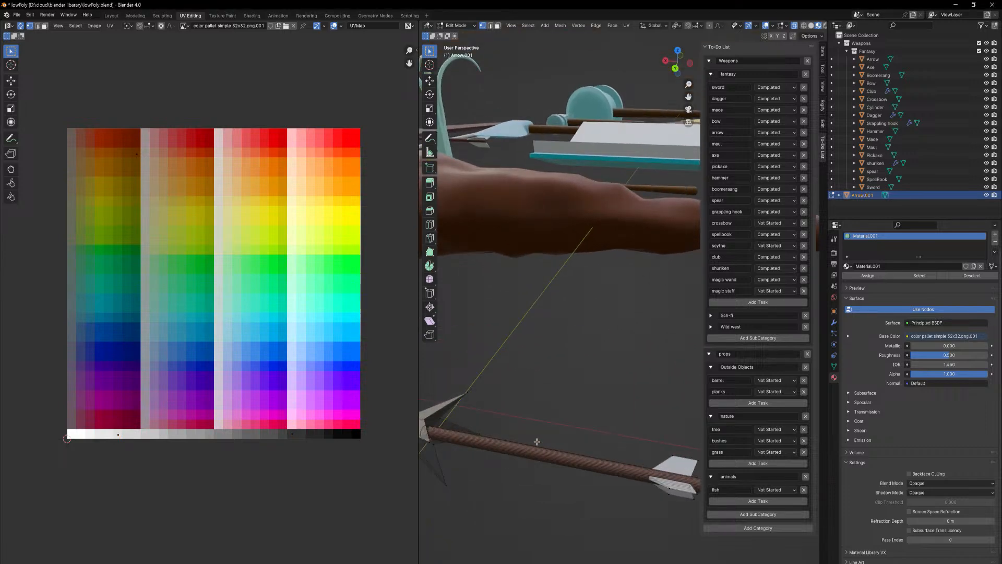
pyautogui.keyDown('shift'); pyautogui.moveTo(537, 442); pyautogui.dragTo(600, 406, button='middle'); pyautogui.keyUp('shift')
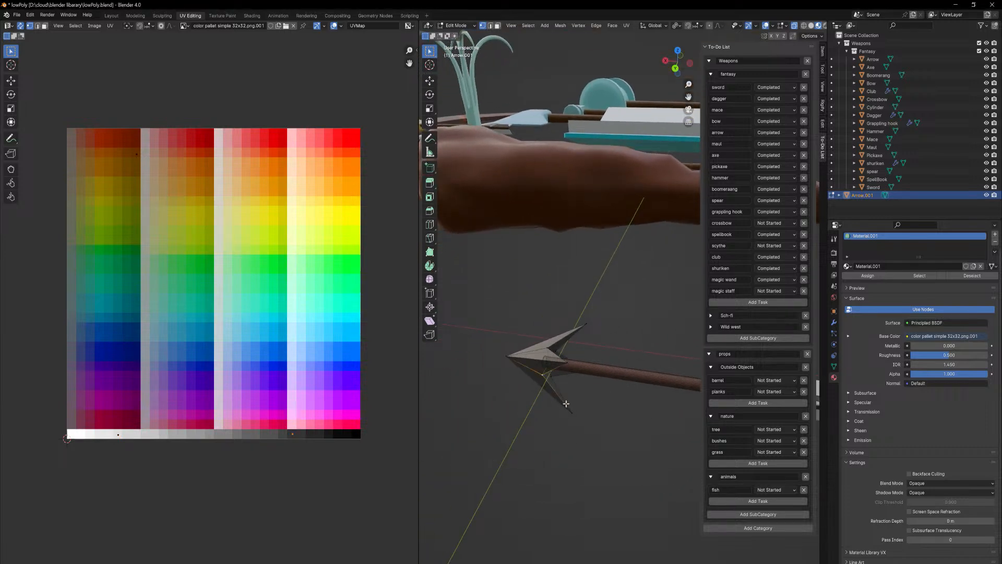
pyautogui.keyDown('ctrl'); pyautogui.moveTo(595, 323); pyautogui.dragTo(619, 325, button='middle'); pyautogui.keyUp('ctrl')
pyautogui.hotkey('shift', 'v')
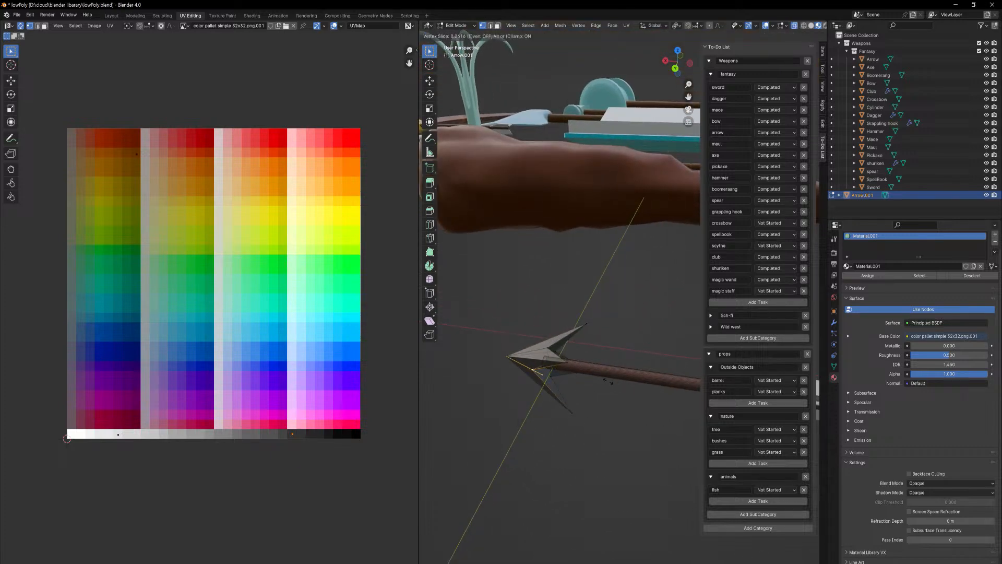
pyautogui.press('c')
pyautogui.press('c')
pyautogui.press('c')
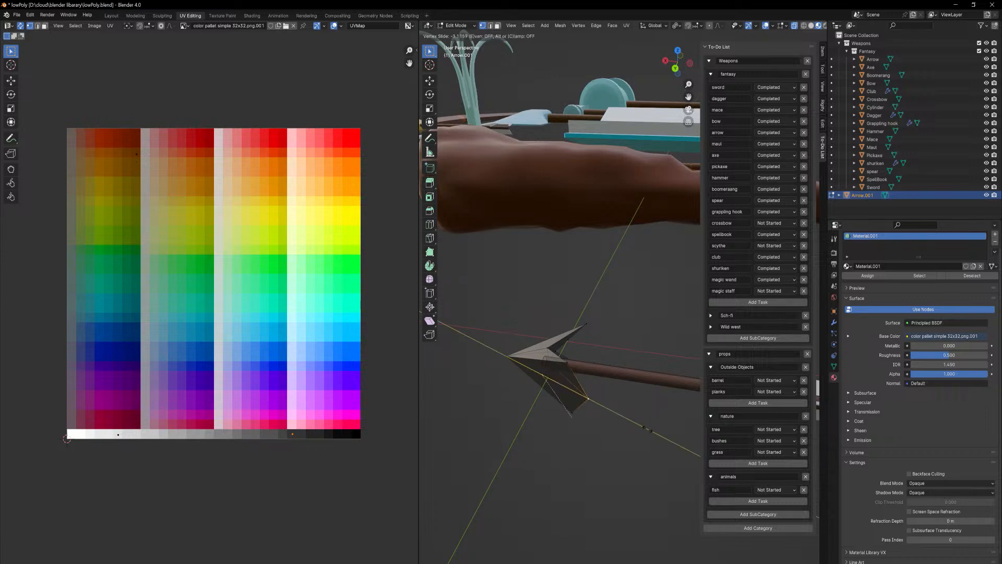
pyautogui.click(624, 383)
# - Vertex-slide the inner vertex of the arrowhead's other barb outward with clamping off, using a factor of -0.991
pyautogui.moveTo(624, 383); pyautogui.dragTo(562, 387, button='middle')
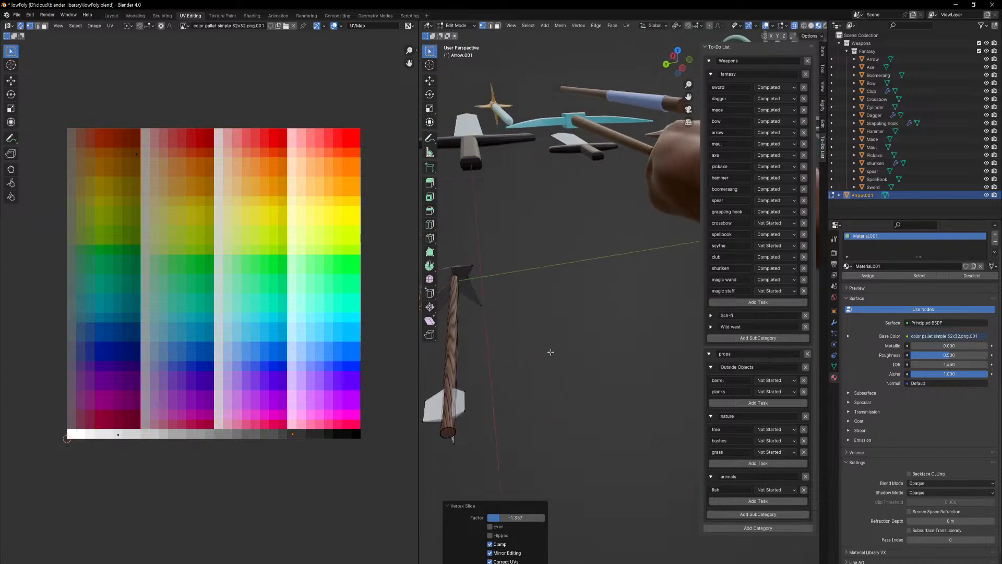
pyautogui.keyDown('shift'); pyautogui.moveTo(550, 351); pyautogui.dragTo(642, 398, button='middle'); pyautogui.keyUp('shift')
pyautogui.press('KP_Decimal')
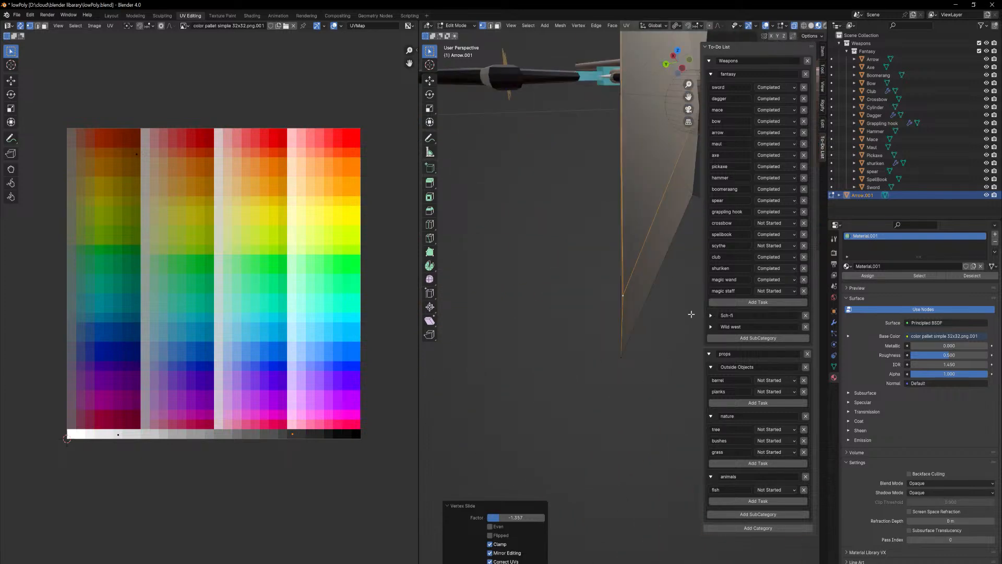
pyautogui.scroll(-4, 691, 314)
pyautogui.moveTo(590, 252); pyautogui.dragTo(675, 290, button='middle')
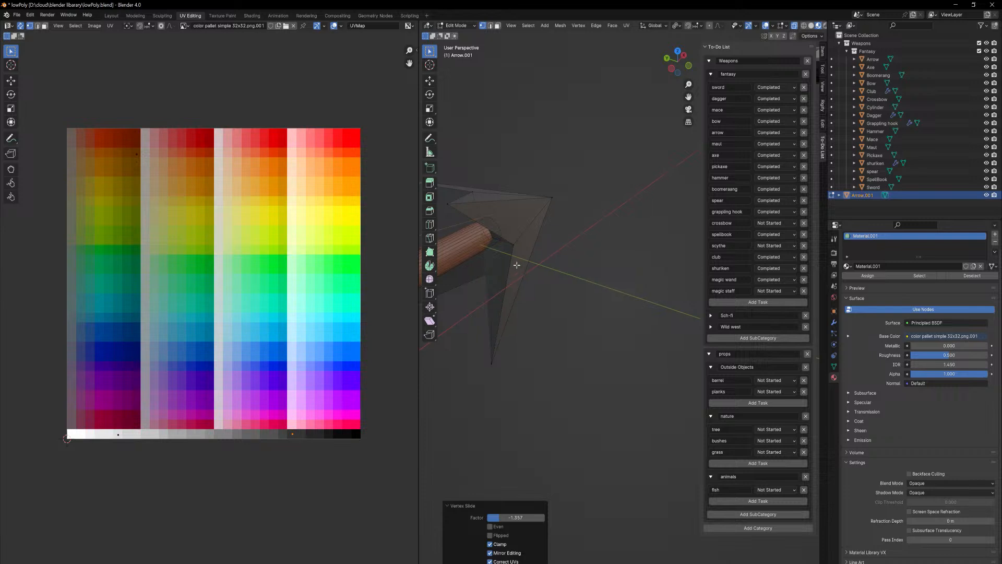
pyautogui.click(512, 244)
pyautogui.hotkey('shift', 'v')
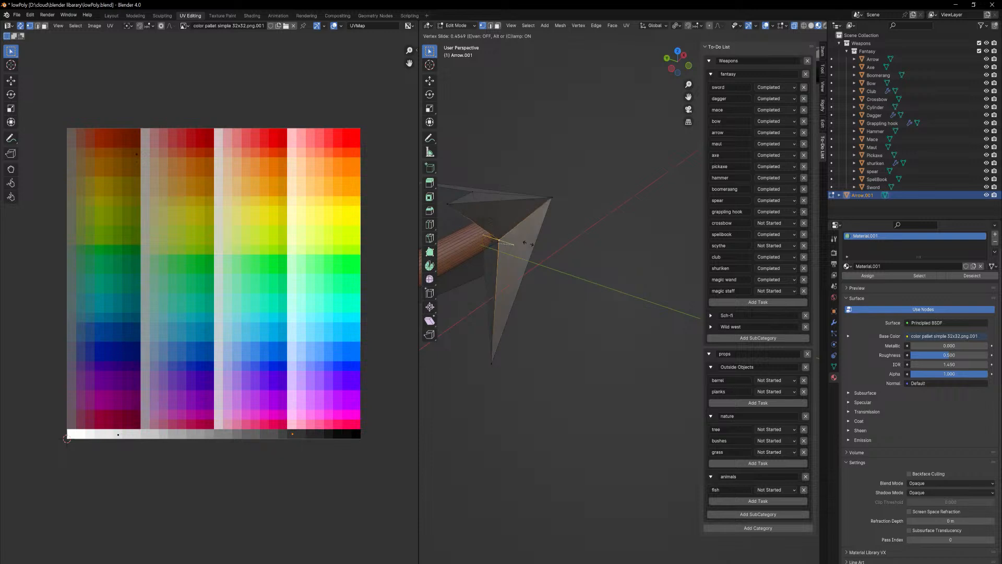
pyautogui.rightClick(529, 242)
pyautogui.press('g')
pyautogui.press('g')
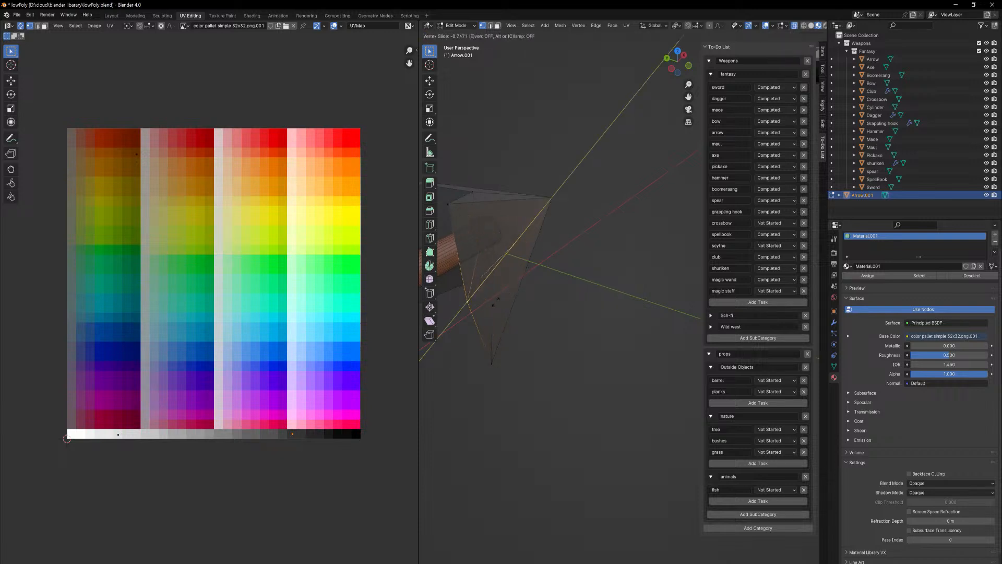
pyautogui.click(502, 258)
pyautogui.moveTo(502, 258); pyautogui.dragTo(592, 381, button='middle')
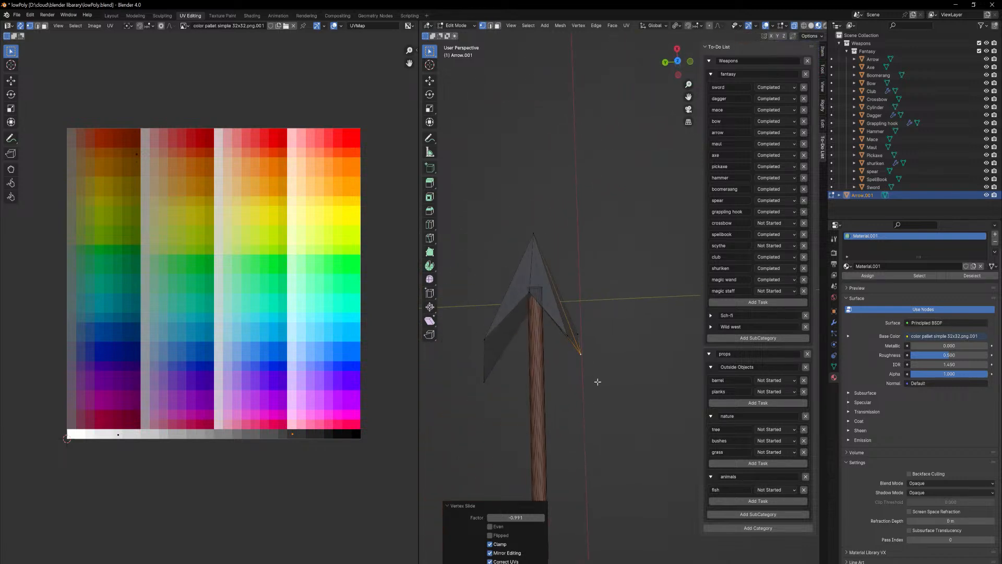
pyautogui.press('KP_7')
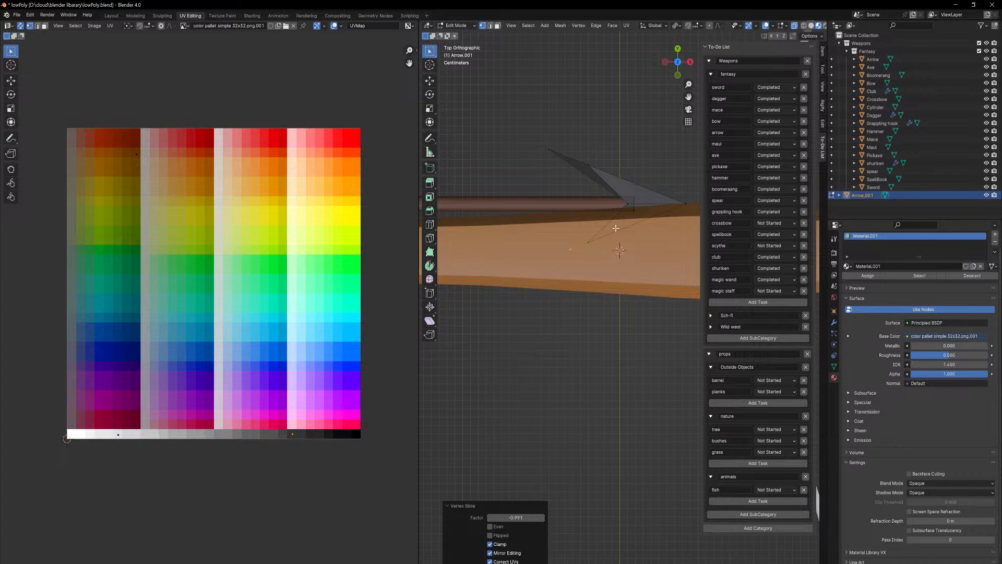
pyautogui.moveTo(616, 228); pyautogui.dragTo(711, 273, button='middle')
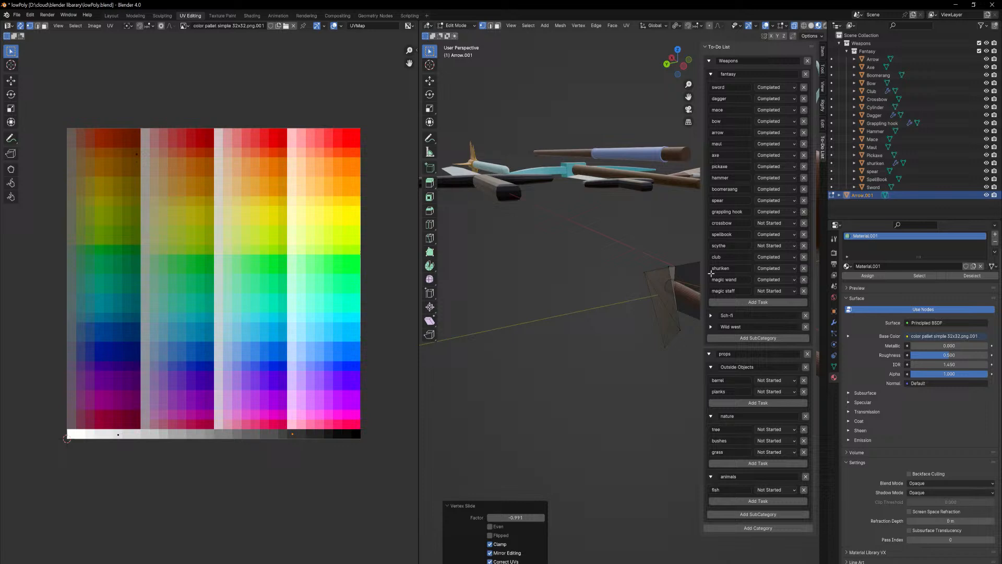
# - Vertex-slide the upper and lower corner vertices at one barb's blunt end together to collapse it into a point
pyautogui.click(665, 268)
pyautogui.hotkey('shift', 'v')
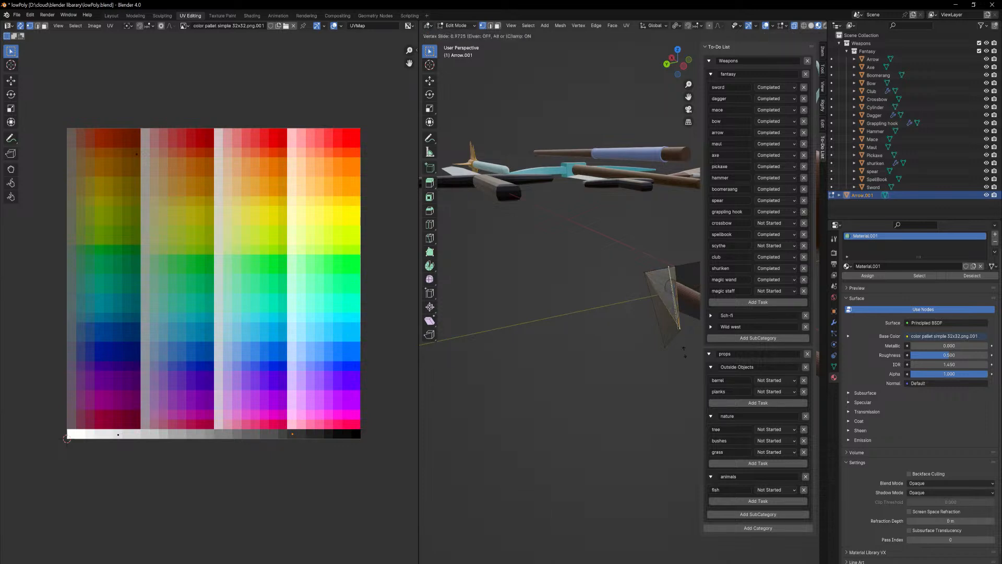
pyautogui.click(680, 371)
pyautogui.click(666, 350)
pyautogui.press('g')
pyautogui.press('g')
pyautogui.click(703, 315)
pyautogui.moveTo(661, 340); pyautogui.dragTo(743, 273, button='middle')
# - Vertex-slide the upper and lower end vertices of the opposite barb to a shared point, using factor 1.000 for the lower one
pyautogui.moveTo(668, 292); pyautogui.dragTo(537, 321, button='middle')
pyautogui.click(581, 316)
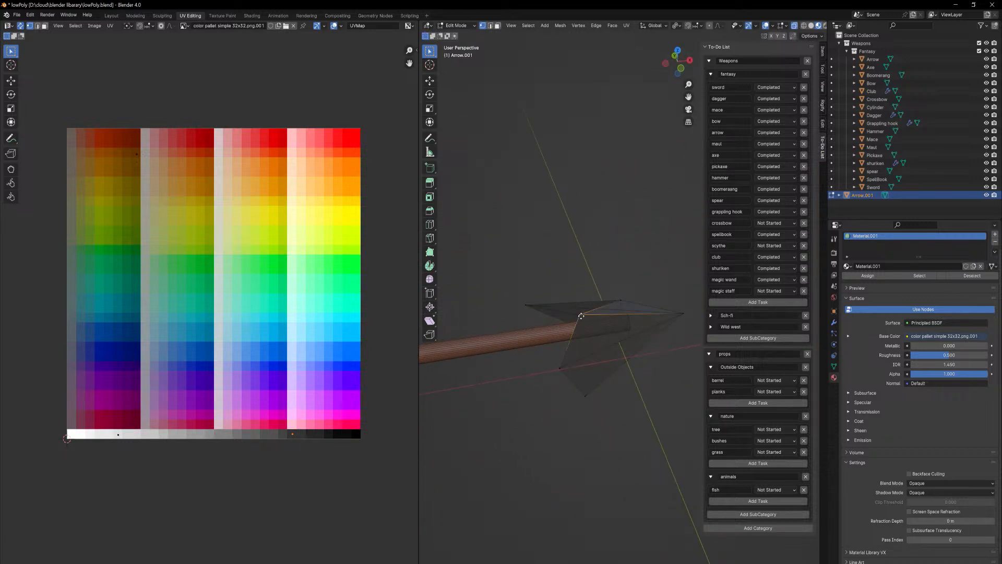
pyautogui.press('g')
pyautogui.press('g')
pyautogui.click(570, 388)
pyautogui.click(584, 394)
pyautogui.press('g')
pyautogui.press('g')
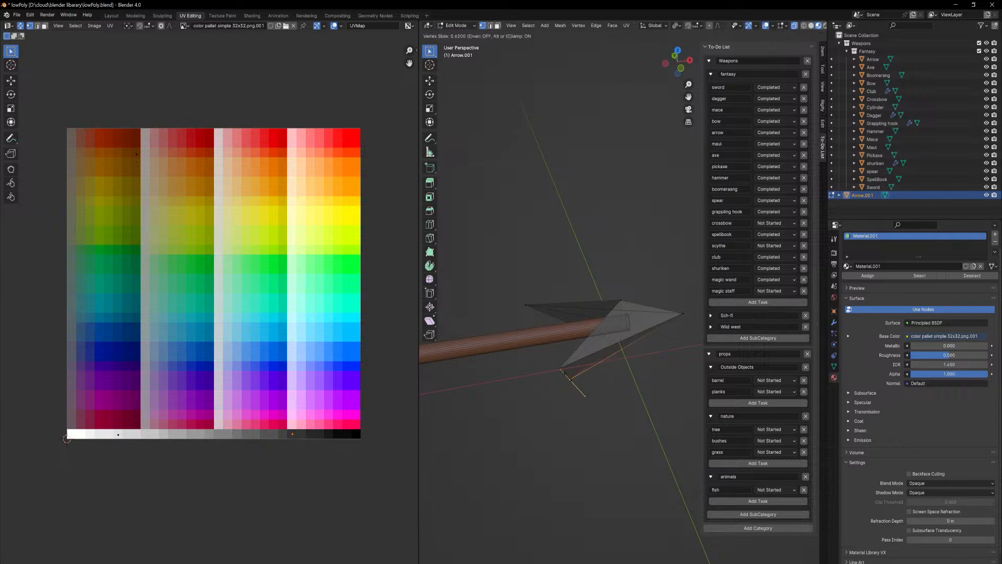
pyautogui.click(559, 368)
# - Select the whole arrow mesh and merge its overlapping vertices by distance
pyautogui.moveTo(559, 368); pyautogui.dragTo(617, 336, button='middle')
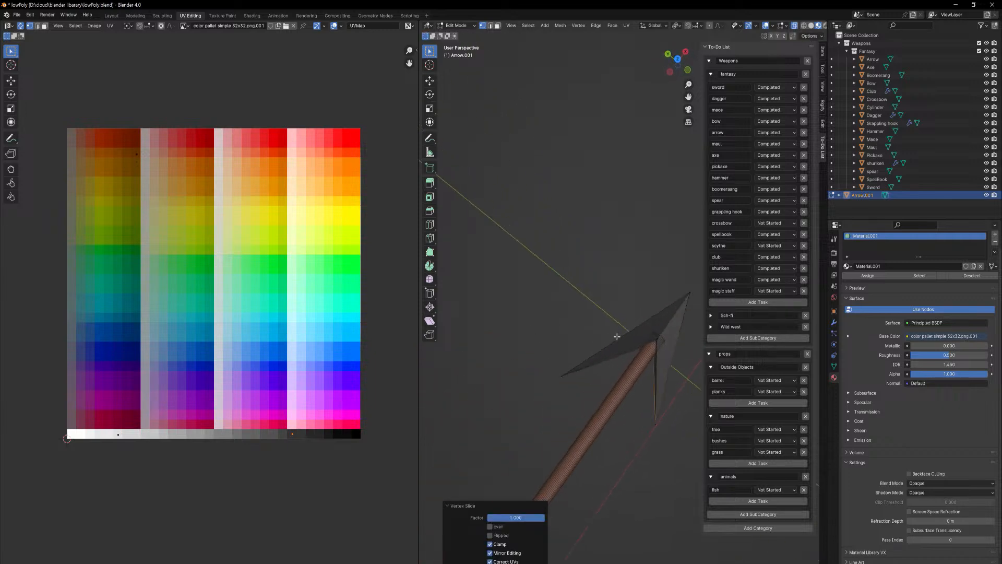
pyautogui.press('a')
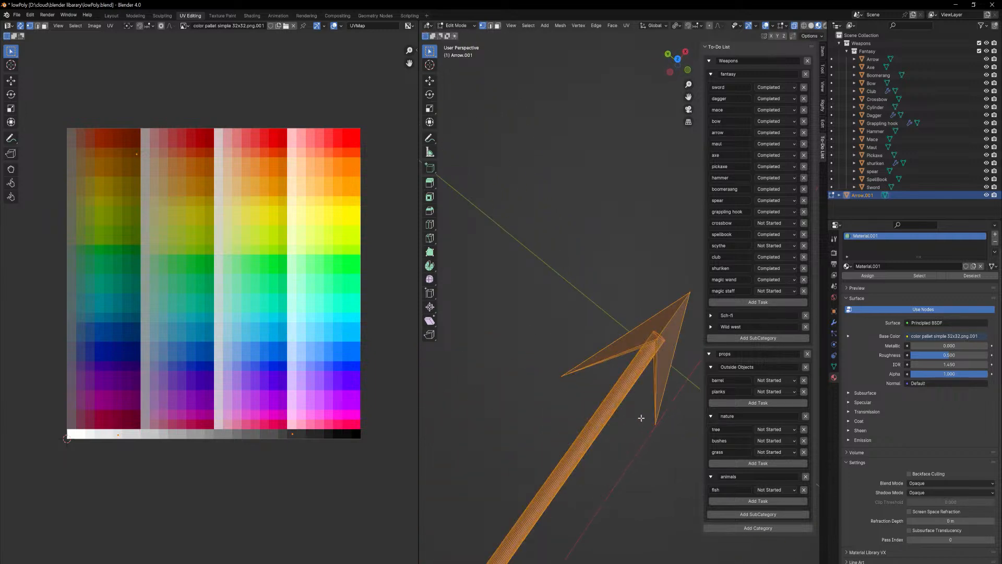
pyautogui.press('F3')
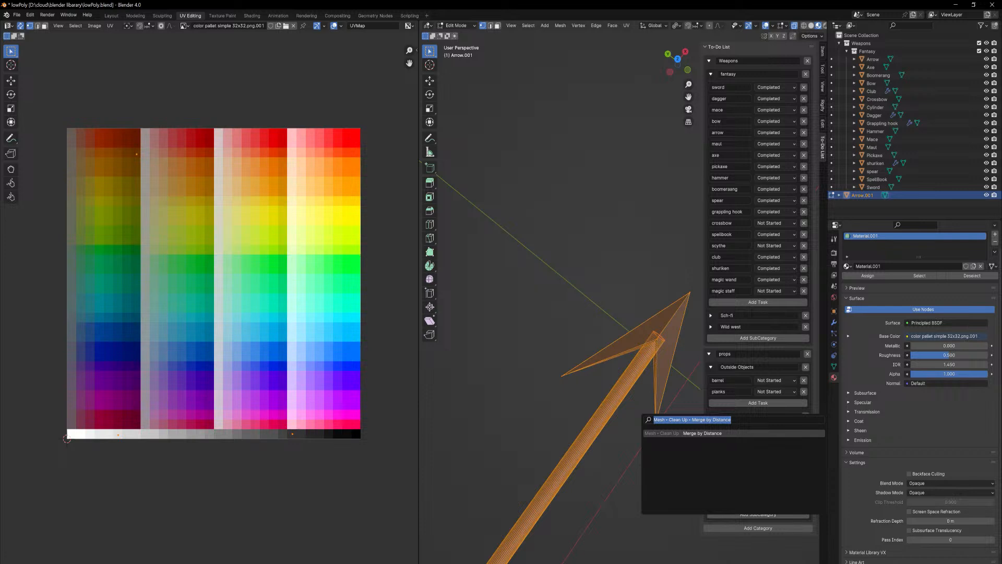
pyautogui.press('Return')
# - In top view, move each of the two barb tips with Z locked to even out the arrowhead
pyautogui.click(566, 368)
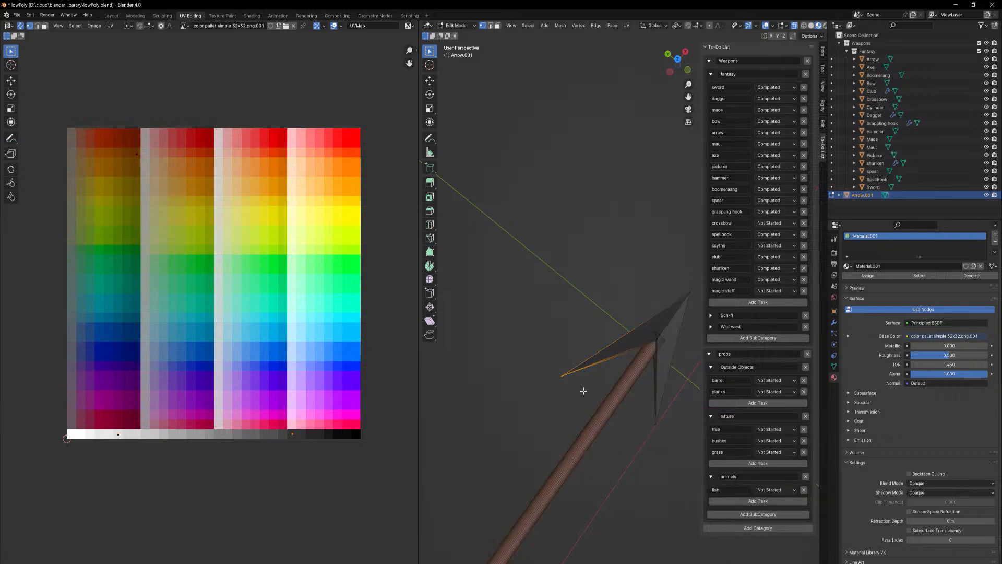
pyautogui.press('KP_7')
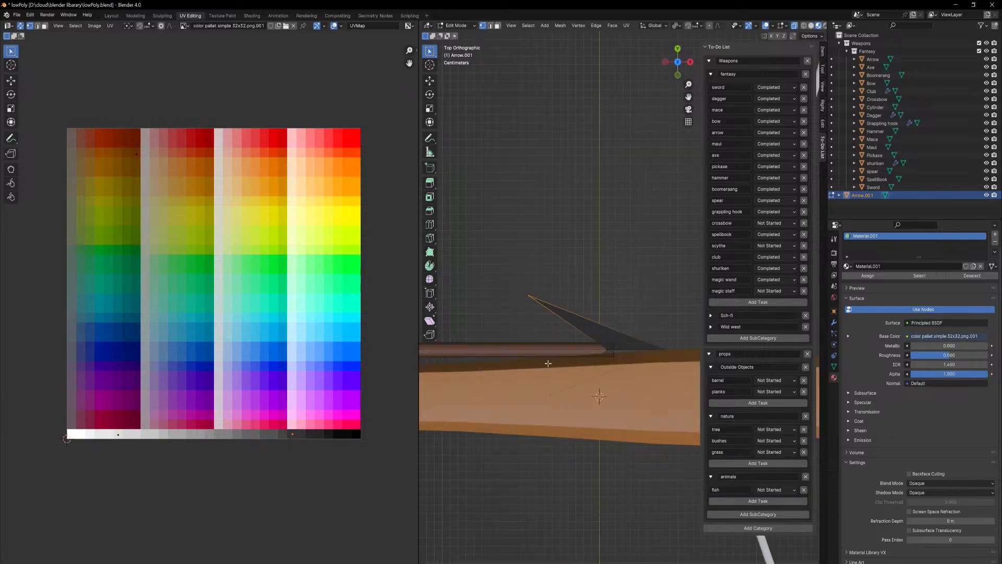
pyautogui.press('g')
pyautogui.hotkey('shift', 'z')
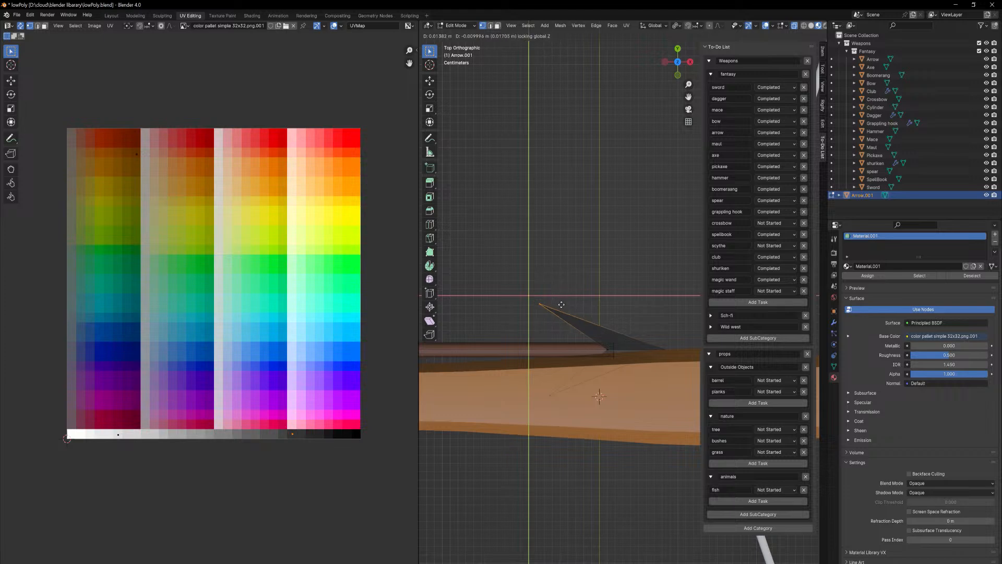
pyautogui.click(558, 307)
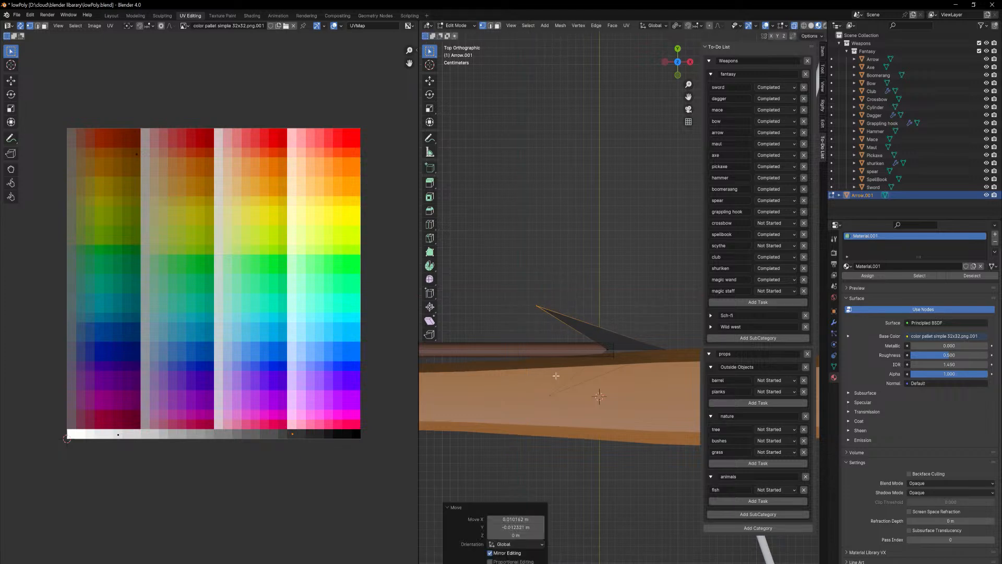
pyautogui.click(549, 395)
pyautogui.press('g')
pyautogui.hotkey('shift', 'z')
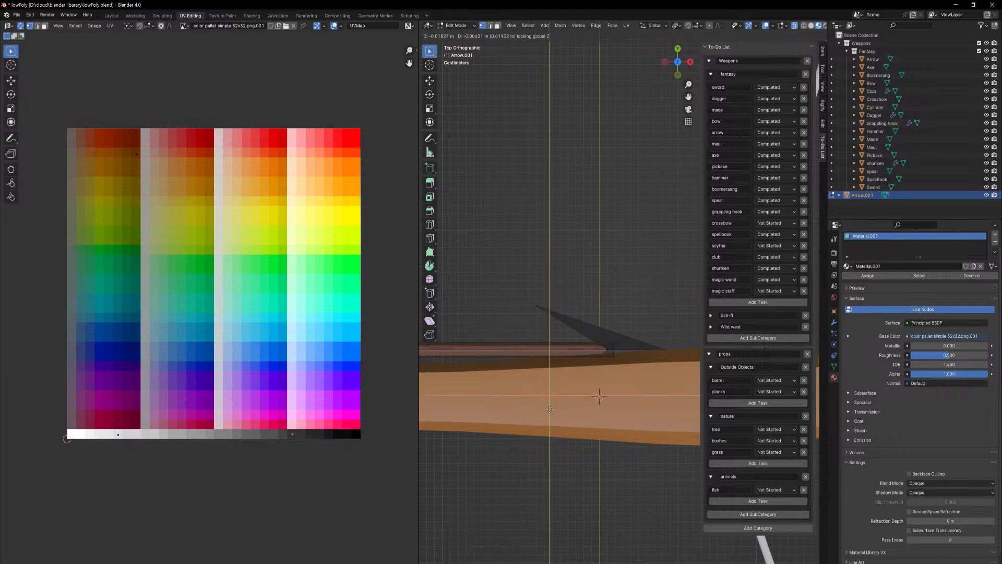
pyautogui.click(543, 415)
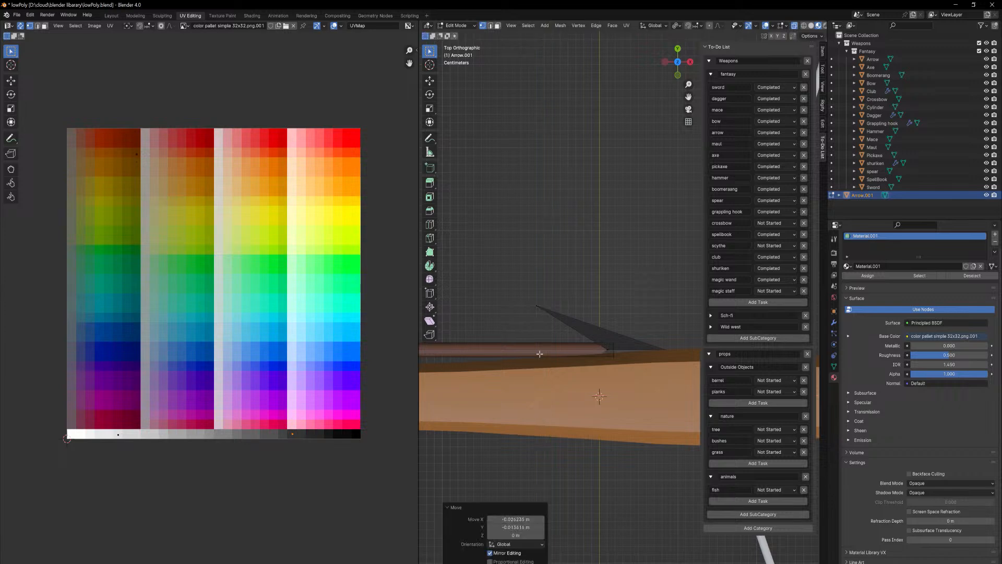
pyautogui.moveTo(544, 286); pyautogui.dragTo(643, 288, button='middle')
# - Return to Object Mode and move the copied arrow about 0.1 m along Y, clear of the brown object beneath it
pyautogui.press('Tab')
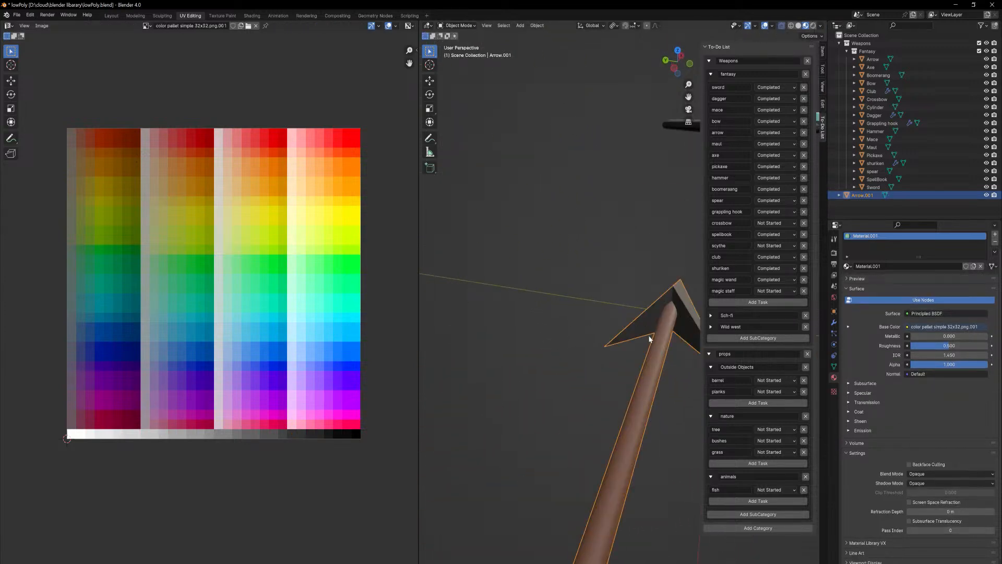
pyautogui.scroll(-3, 650, 338)
pyautogui.scroll(3, 642, 385)
pyautogui.moveTo(641, 381)
pyautogui.mouseDown(button='middle')
pyautogui.moveTo(634, 357)
pyautogui.moveTo(634, 378)
pyautogui.moveTo(639, 365)
pyautogui.moveTo(671, 402)
pyautogui.moveTo(650, 336)
pyautogui.moveTo(643, 372)
pyautogui.moveTo(653, 382)
pyautogui.mouseUp(button='middle')
pyautogui.press('KP_7')
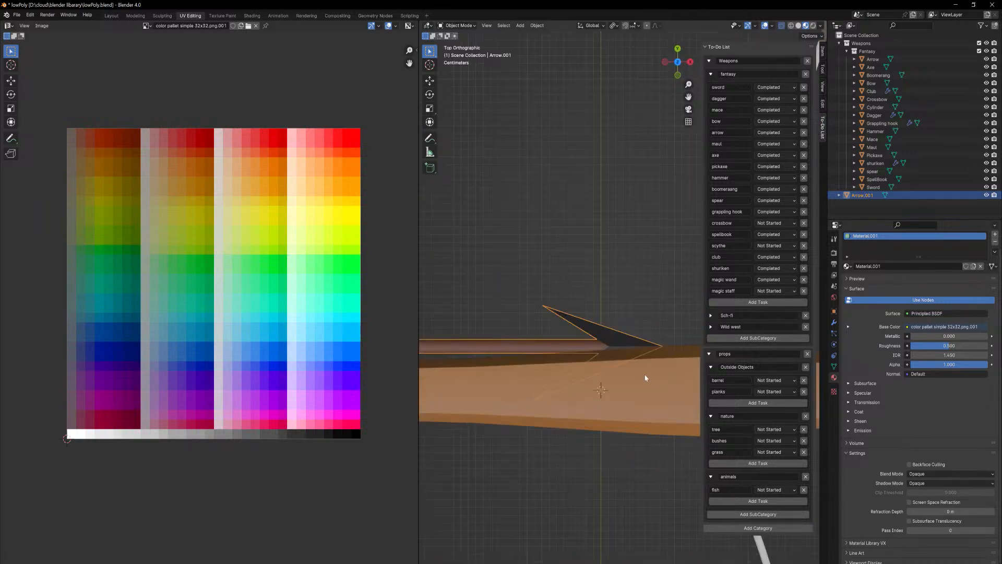
pyautogui.press('g')
pyautogui.press('x')
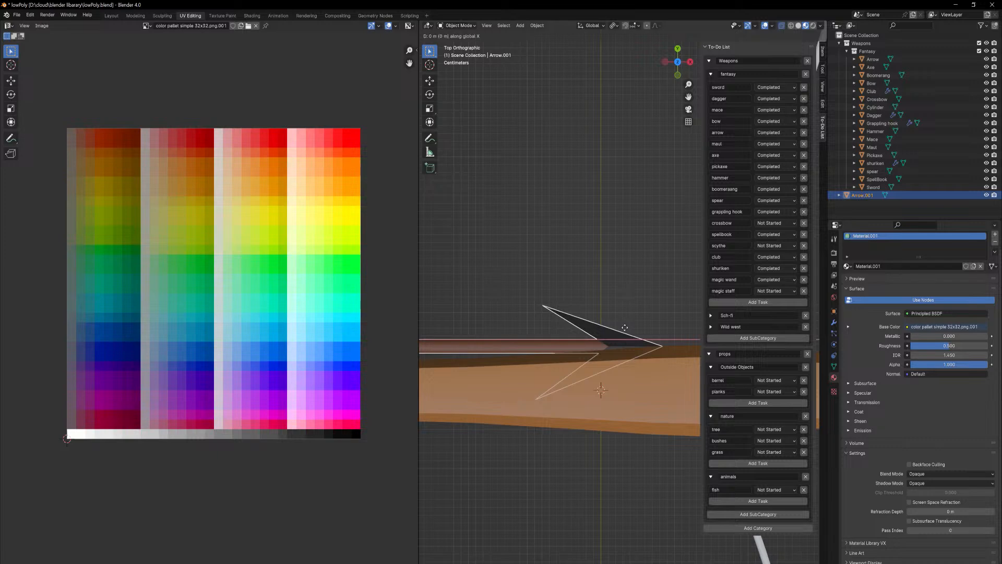
pyautogui.press('y')
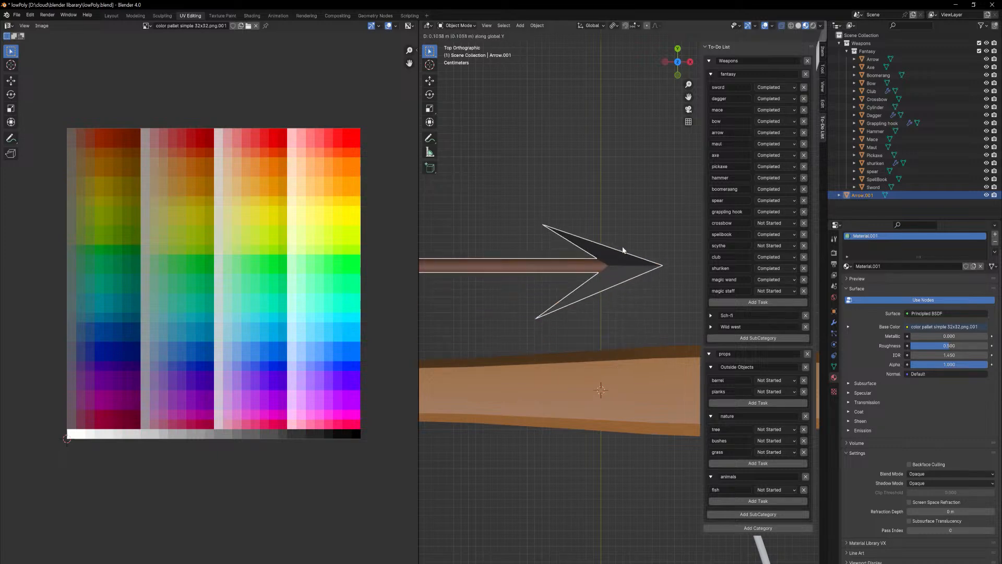
pyautogui.click(599, 267)
# - In Edit Mode, nudge both barb tips with Z locked until they sit symmetrically about the shaft, the second by about 0.0096 m X, 0.0043 m Y
pyautogui.press('Tab')
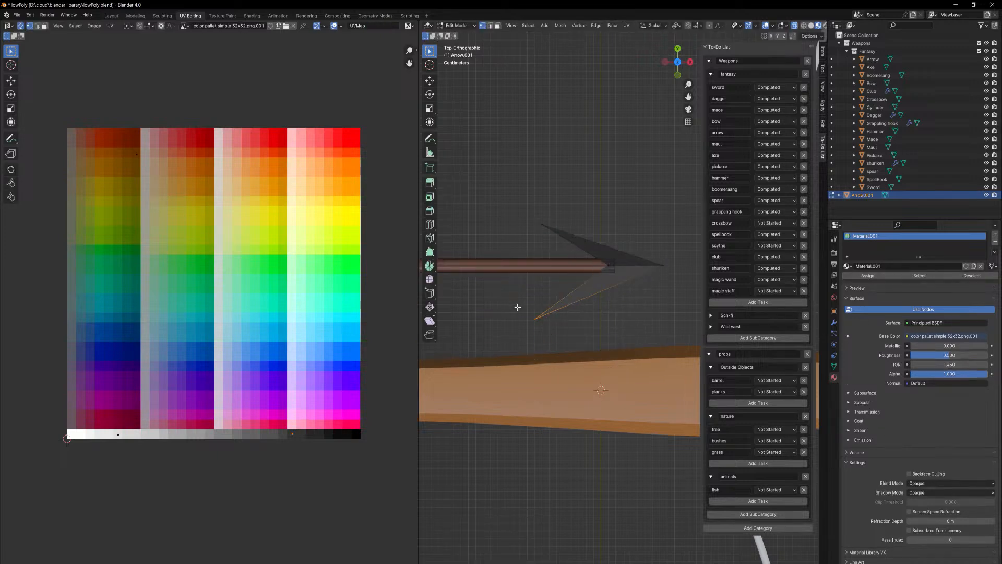
pyautogui.click(549, 232)
pyautogui.press('g')
pyautogui.hotkey('shift', 'z')
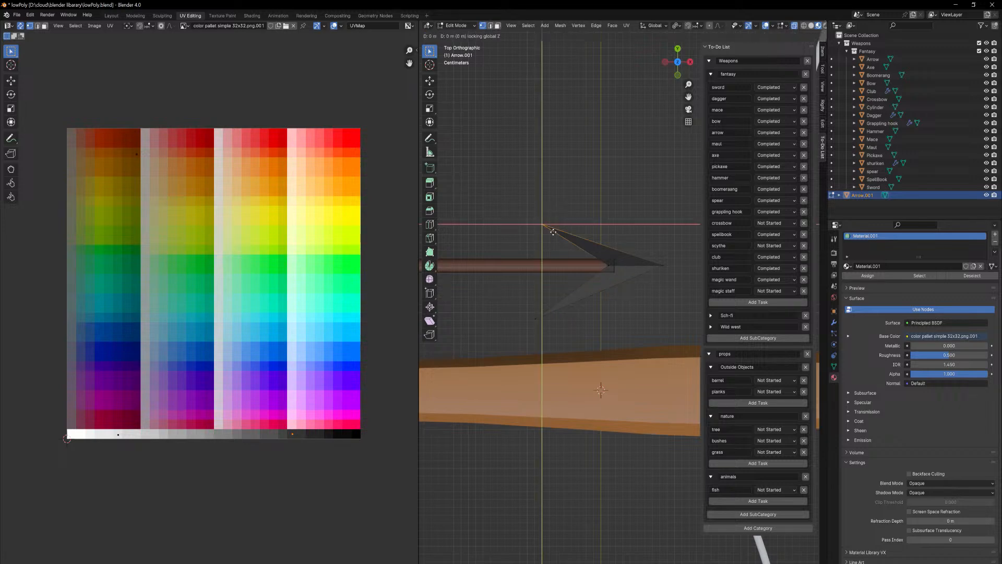
pyautogui.click(553, 226)
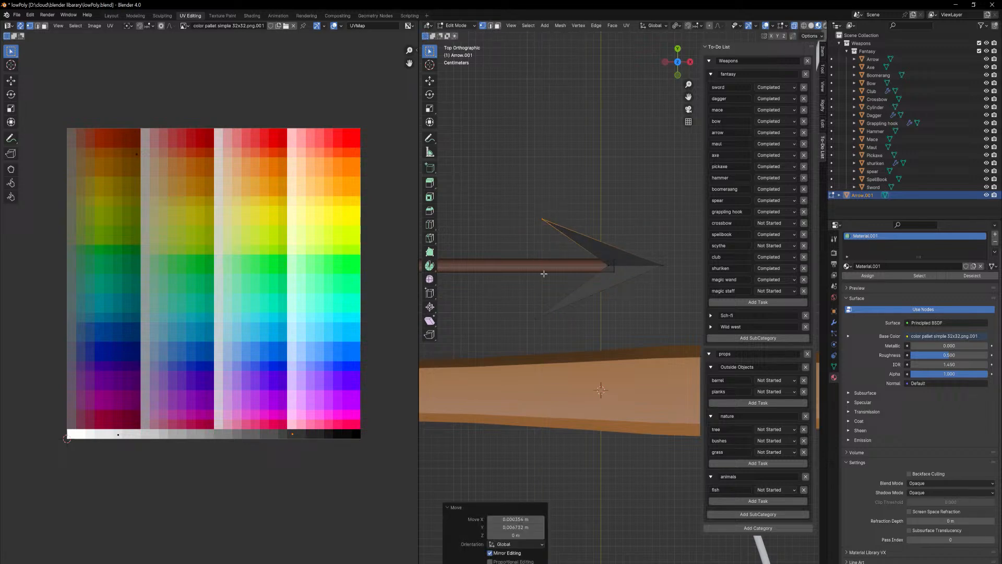
pyautogui.click(529, 318)
pyautogui.press('g')
pyautogui.hotkey('shift', 'z')
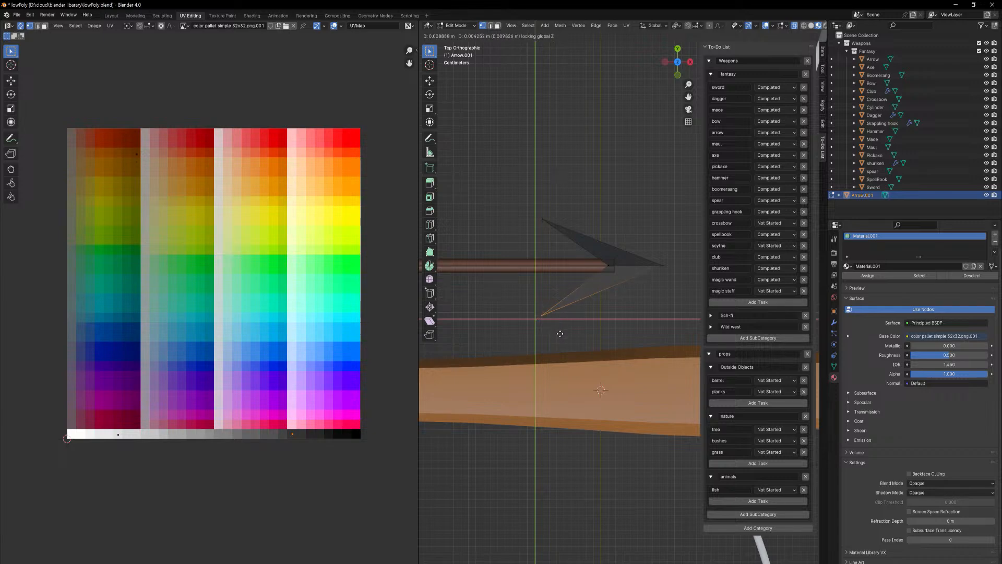
pyautogui.click(561, 333)
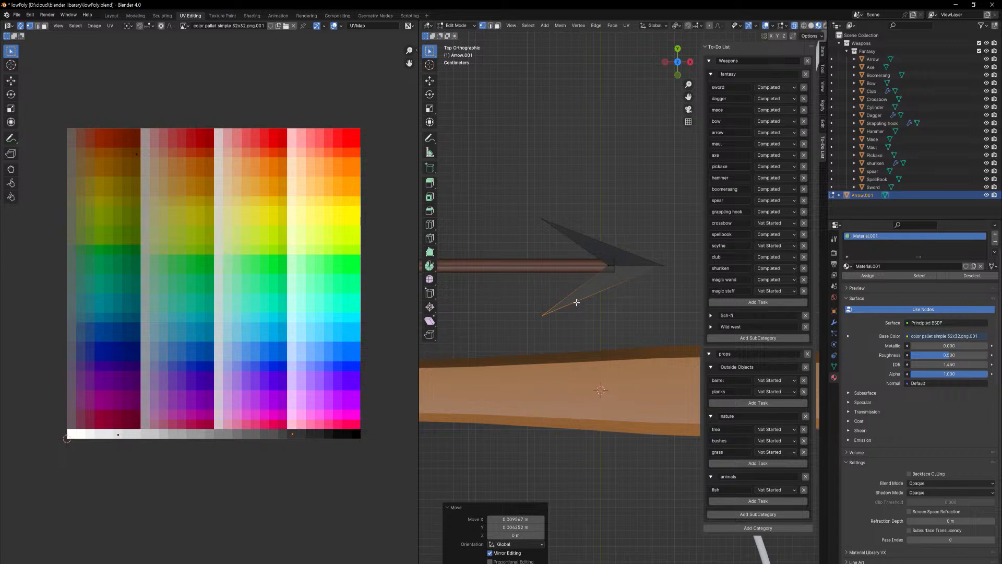
# - Inspect the reshaped arrow in Object Mode, and reselect it to reopen its mesh in Edit Mode
pyautogui.press('Tab')
pyautogui.moveTo(577, 305); pyautogui.dragTo(637, 497, button='middle')
pyautogui.moveTo(644, 303); pyautogui.dragTo(581, 311, button='middle')
pyautogui.scroll(4, 590, 377)
pyautogui.keyDown('shift'); pyautogui.moveTo(574, 443); pyautogui.dragTo(606, 370, button='middle'); pyautogui.keyUp('shift')
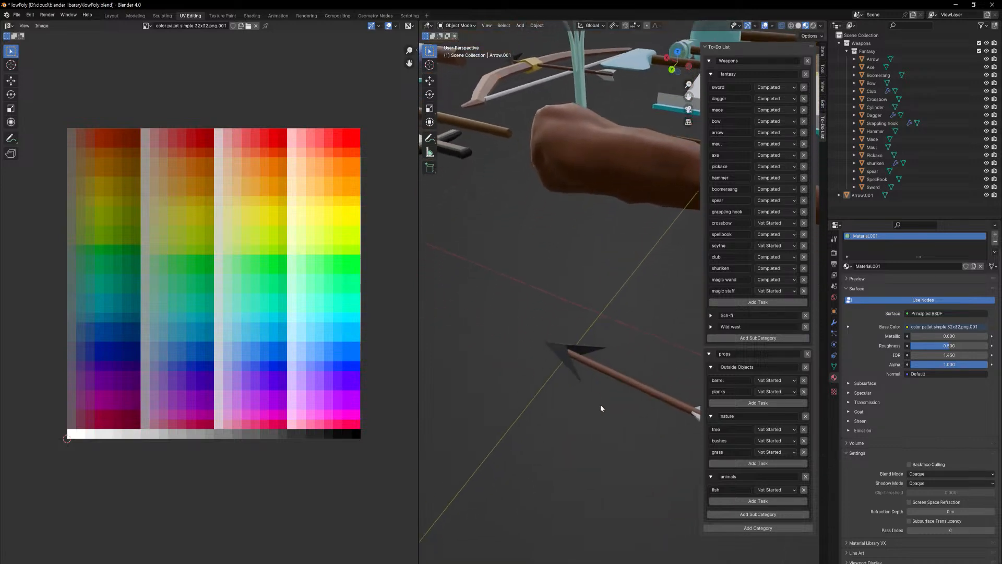
pyautogui.keyDown('ctrl'); pyautogui.moveTo(600, 405); pyautogui.dragTo(554, 371, button='middle'); pyautogui.keyUp('ctrl')
pyautogui.click(548, 376)
pyautogui.press('Tab')
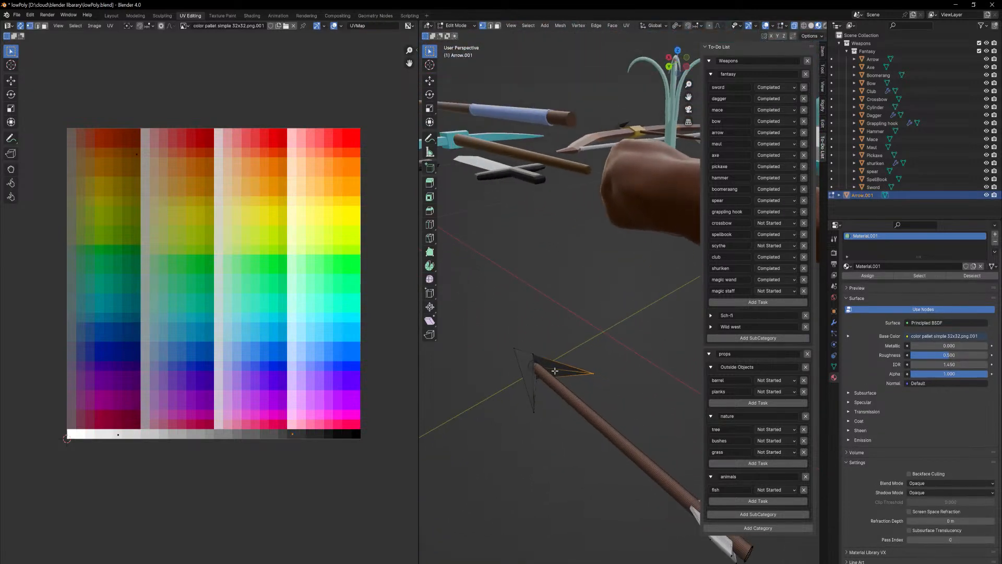
pyautogui.click(537, 355)
pyautogui.press('s')
pyautogui.press('z')
pyautogui.rightClick(572, 373)
pyautogui.moveTo(624, 380); pyautogui.dragTo(604, 373, button='middle')
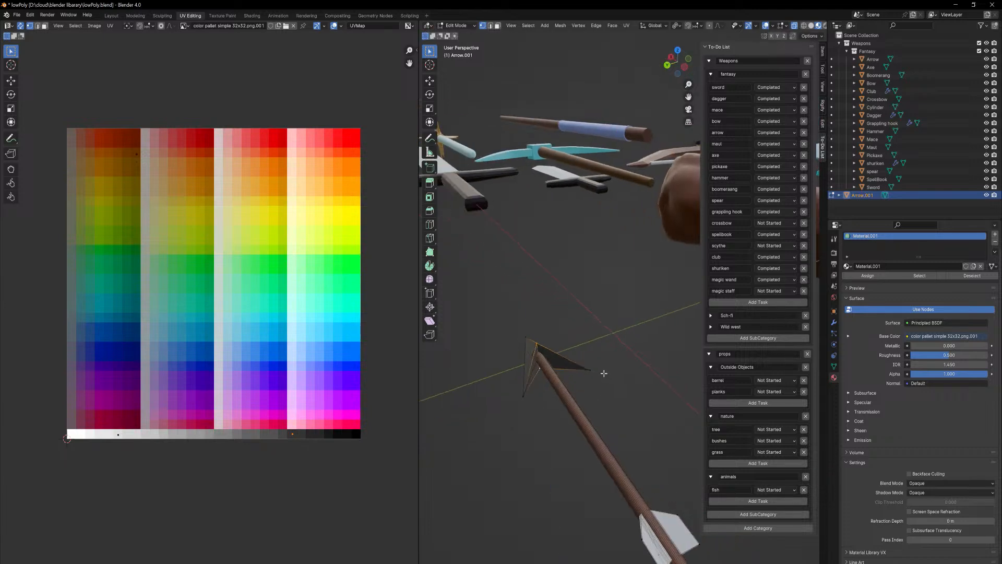
# - In edge select mode, scale the arrowhead's middle edge down along Z to flatten the head, and return to Object Mode
pyautogui.press('2')
pyautogui.moveTo(538, 346); pyautogui.dragTo(522, 399, button='middle')
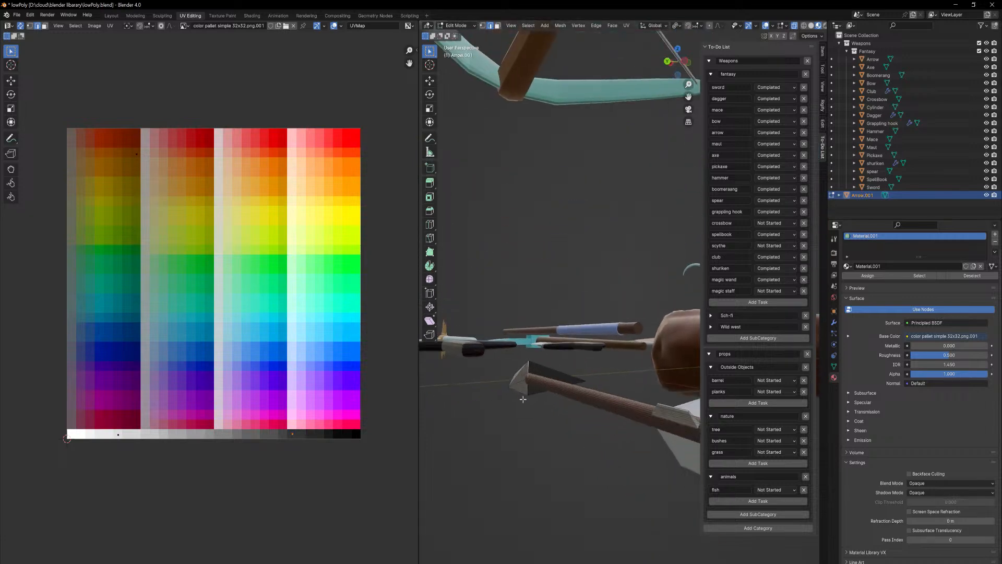
pyautogui.press('s')
pyautogui.press('z')
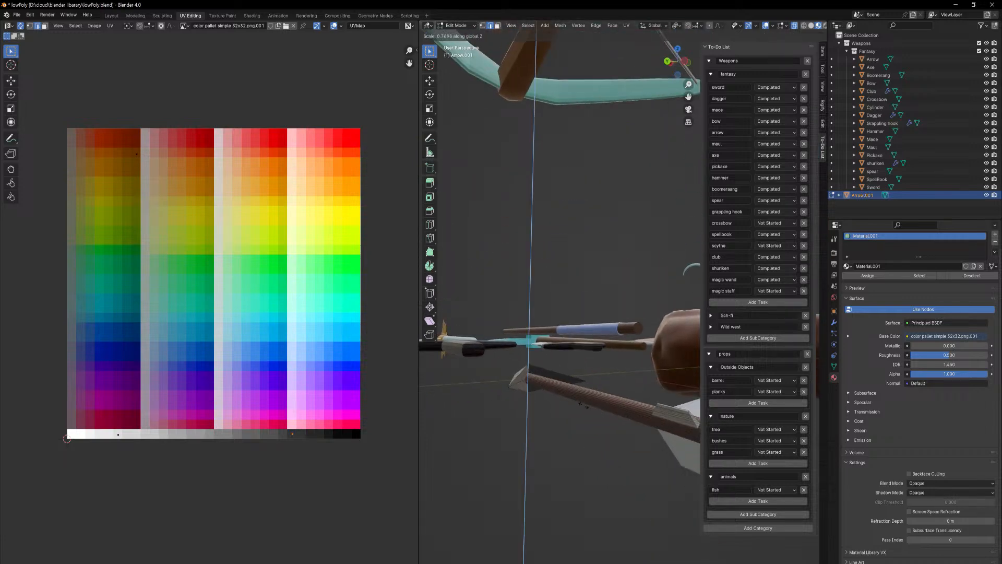
pyautogui.click(553, 412)
pyautogui.press('Tab')
pyautogui.moveTo(552, 413); pyautogui.dragTo(608, 443, button='middle')
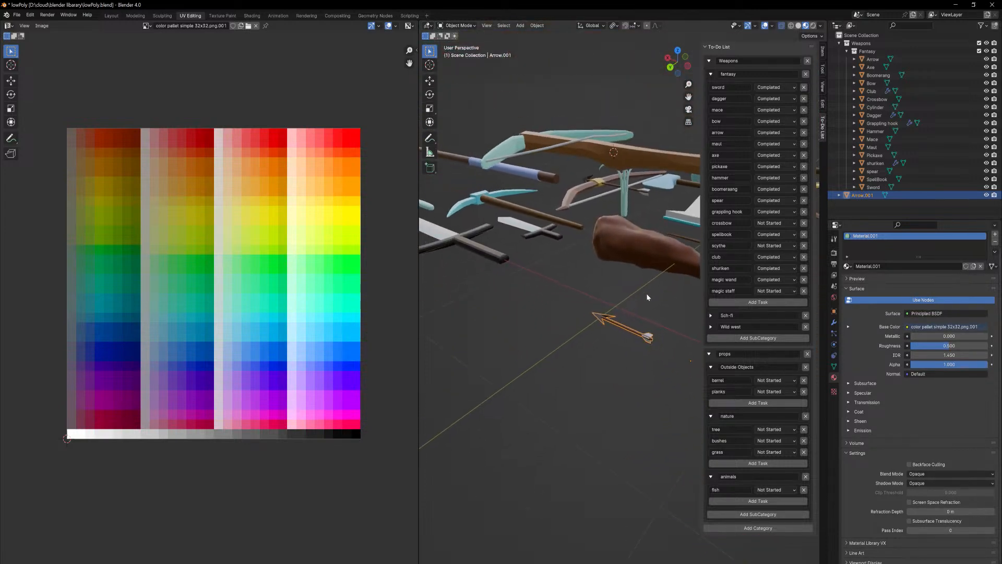
# - Raise the copied arrow about 1.11 m along Z and, with Z locked, position it over the front of the crossbow's stock
pyautogui.press('g')
pyautogui.press('z')
pyautogui.click(598, 91)
pyautogui.moveTo(609, 90); pyautogui.dragTo(634, 135, button='middle')
pyautogui.press('KP_7')
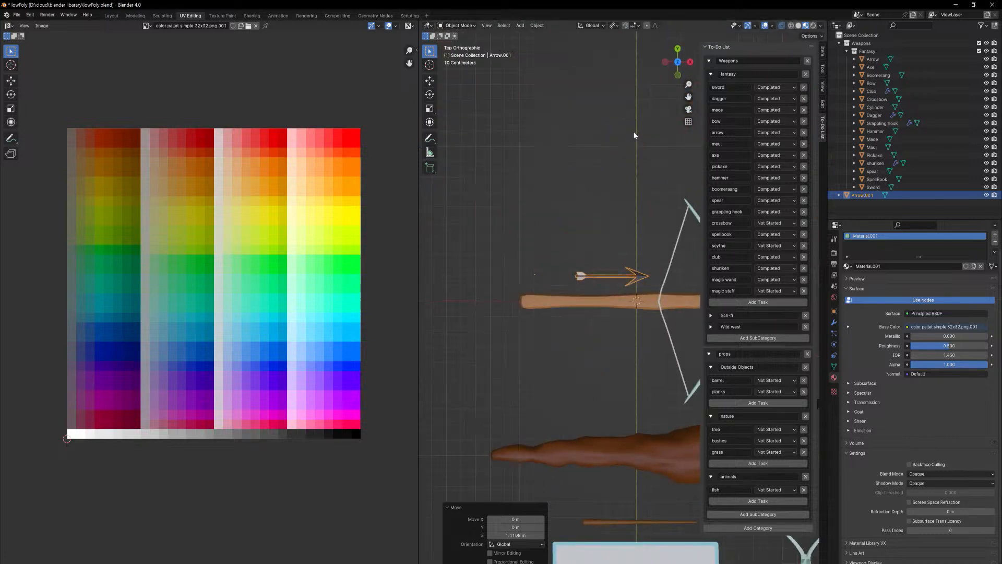
pyautogui.keyDown('shift'); pyautogui.moveTo(652, 267); pyautogui.dragTo(548, 246, button='middle'); pyautogui.keyUp('shift')
pyautogui.press('g')
pyautogui.hotkey('shift', 'z')
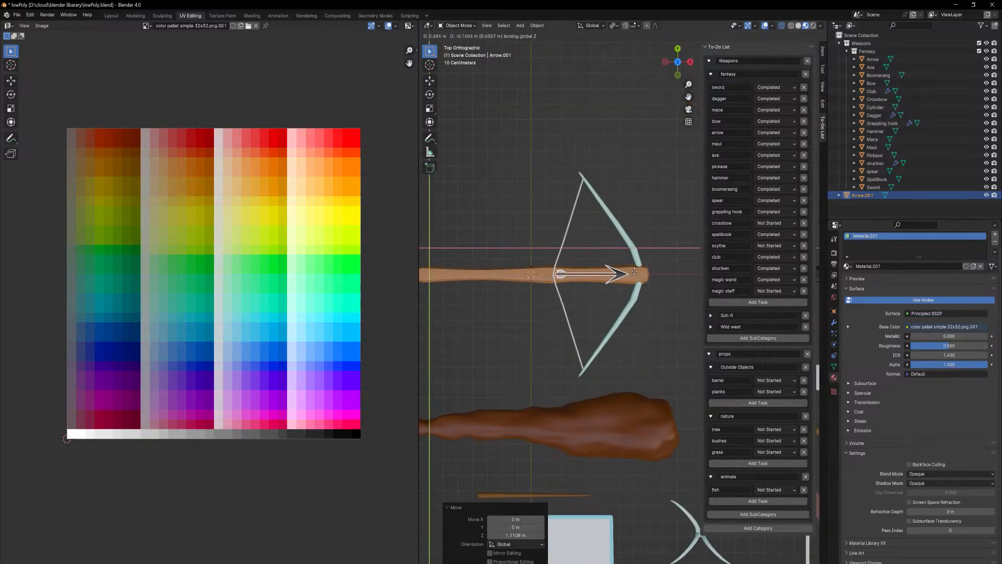
pyautogui.click(649, 271)
# - Scale the arrow up by about 1.425 and shift it back about 0.124 m along X so its tail meets the bowstring
pyautogui.press('s')
pyautogui.click(686, 273)
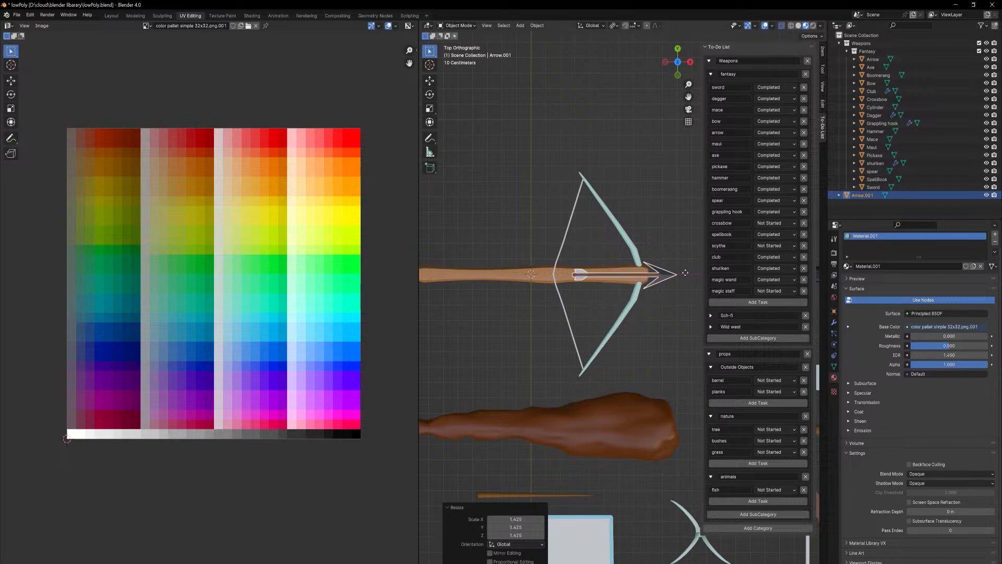
pyautogui.press('g')
pyautogui.hotkey('shift', 'z')
pyautogui.click(661, 272)
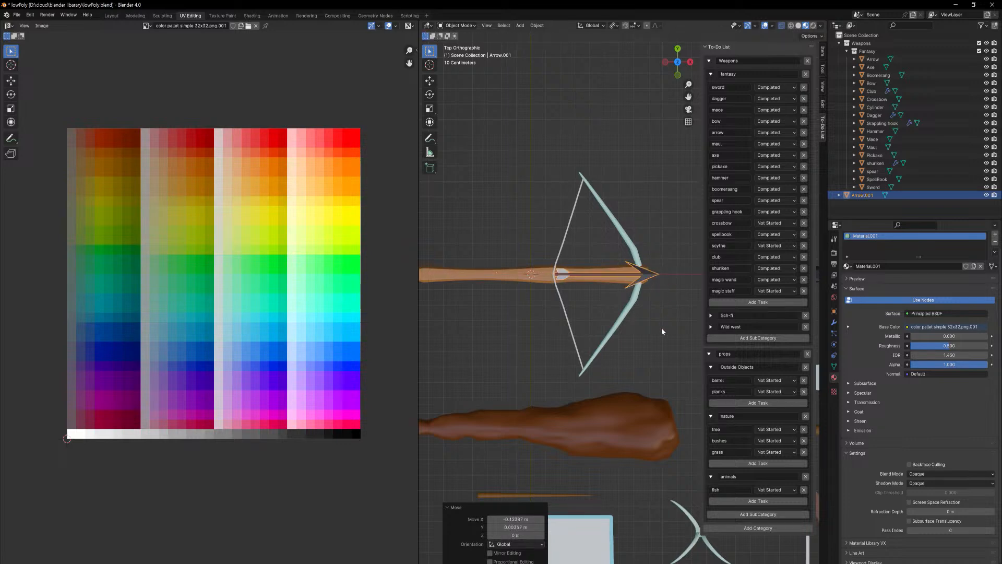
pyautogui.click(657, 344)
pyautogui.moveTo(656, 343); pyautogui.dragTo(650, 273, button='middle')
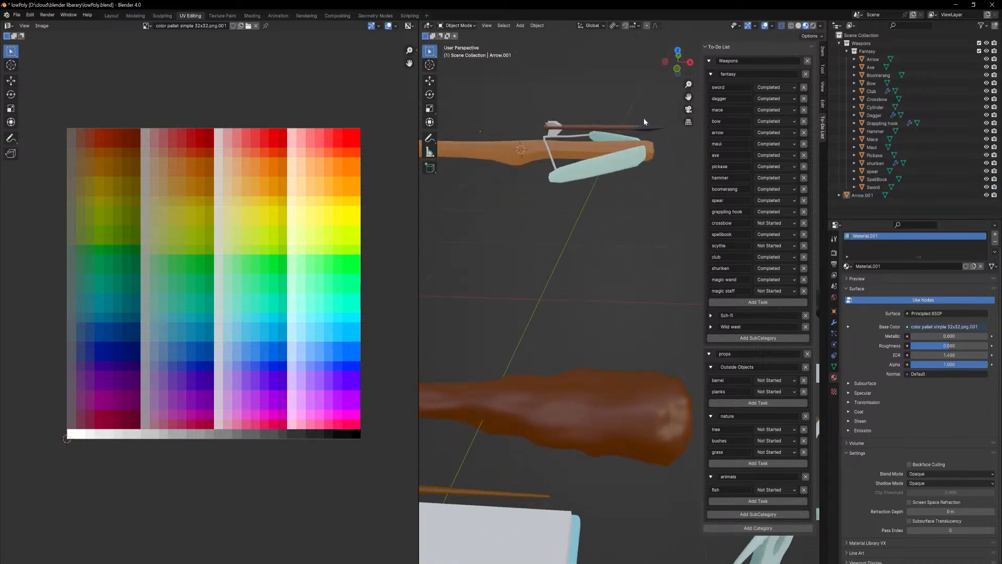
pyautogui.click(650, 131)
pyautogui.press('Tab')
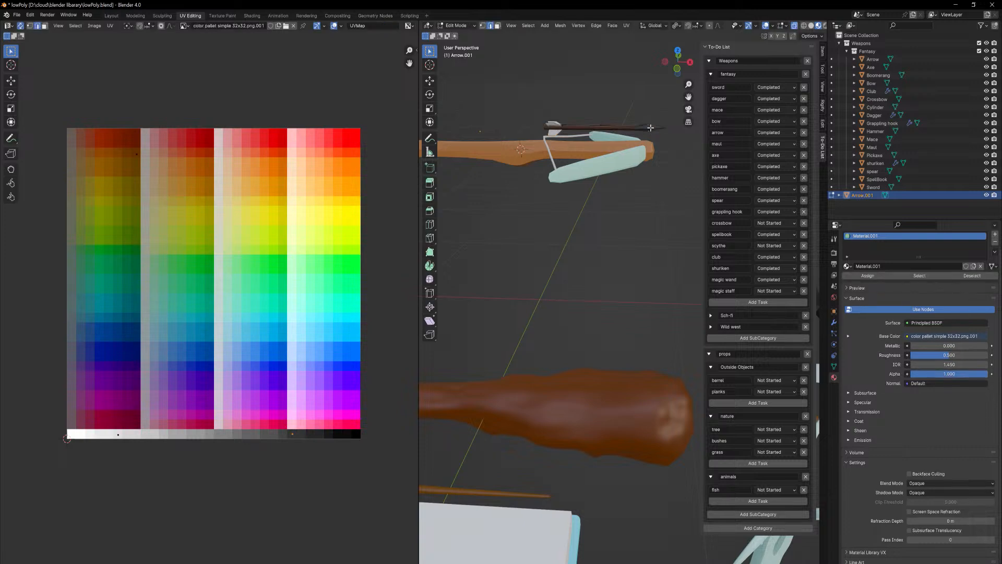
pyautogui.press('F3')
pyautogui.write('ir')
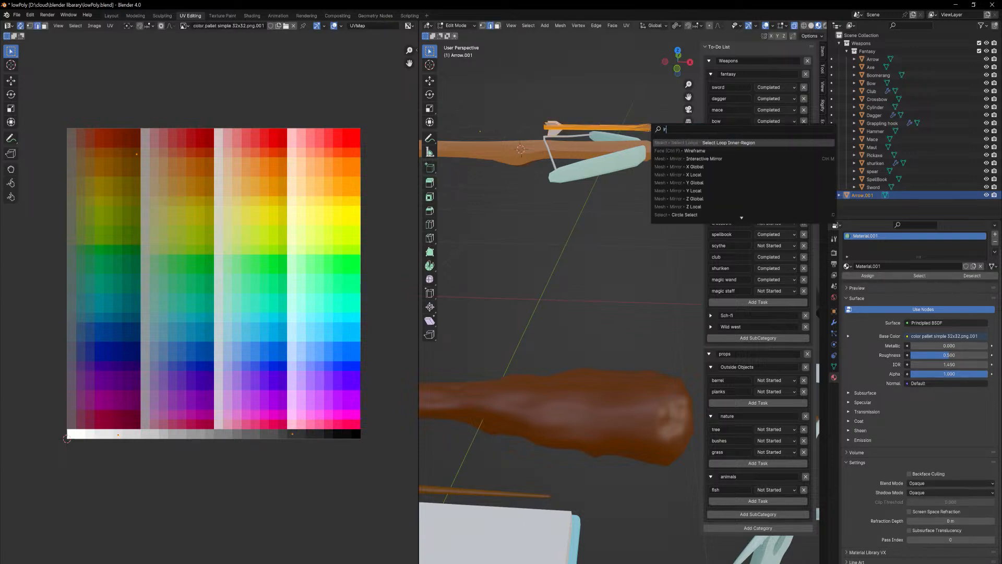
pyautogui.press('BackSpace')
pyautogui.press('BackSpace')
pyautogui.write('r')
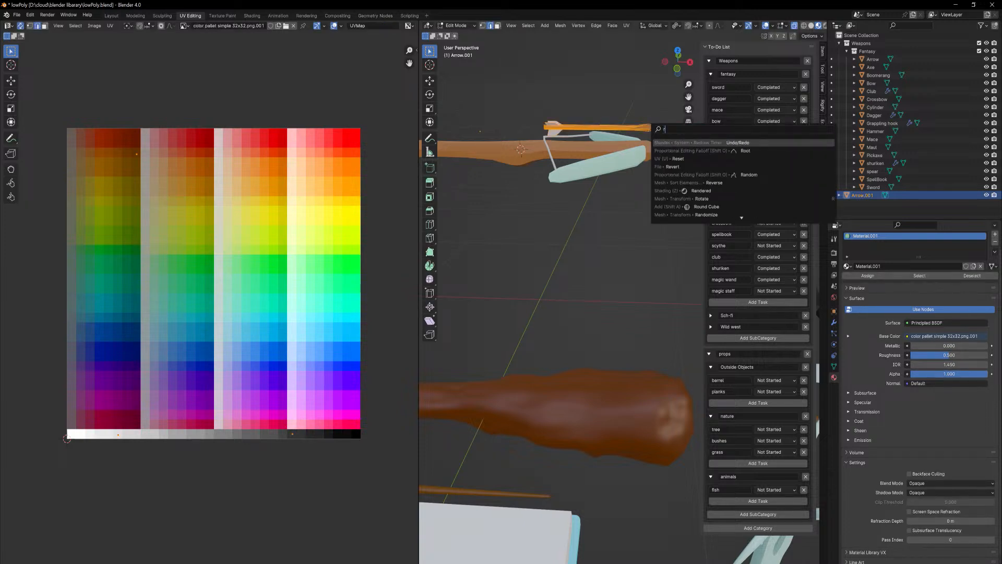
pyautogui.press('BackSpace')
pyautogui.write('origin t')
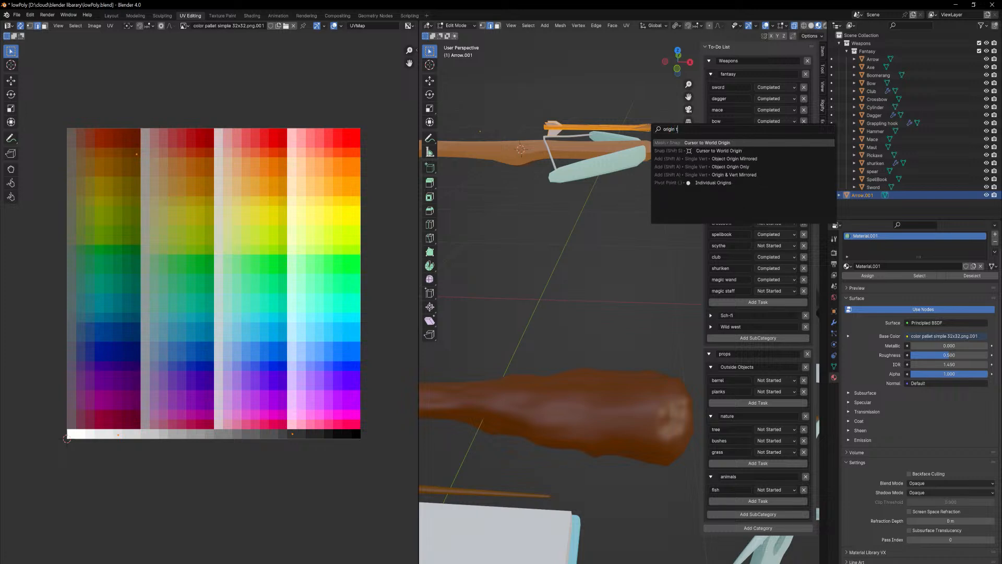
pyautogui.write('o')
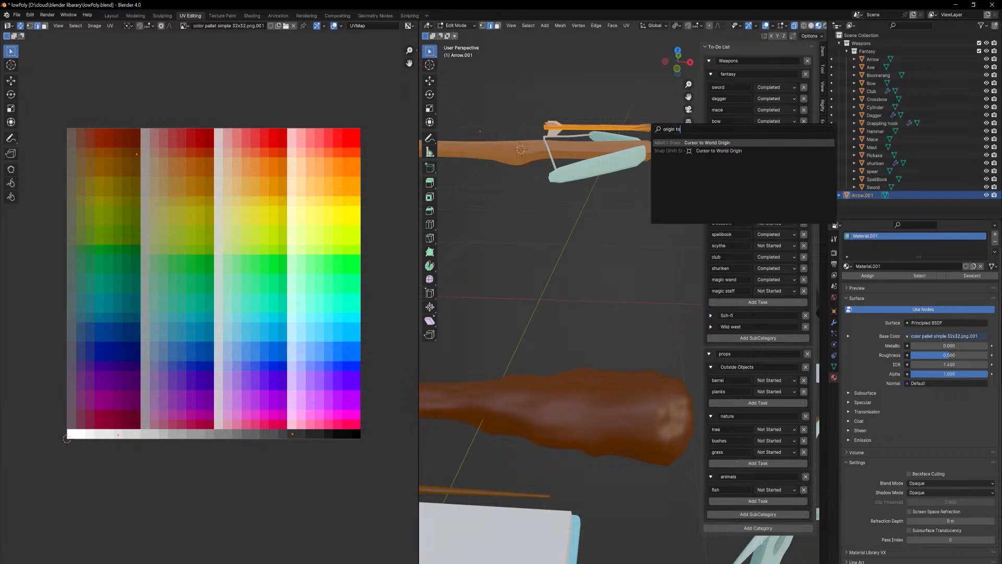
pyautogui.press('Escape')
pyautogui.press('Tab')
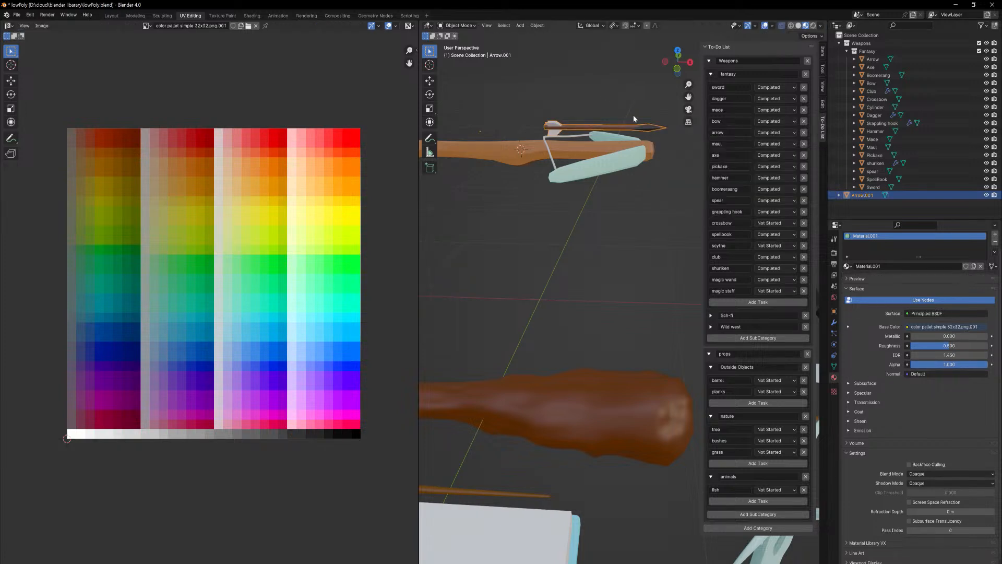
# - Set the copied arrow's origin to its geometry
pyautogui.rightClick(644, 129)
pyautogui.rightClick(636, 127)
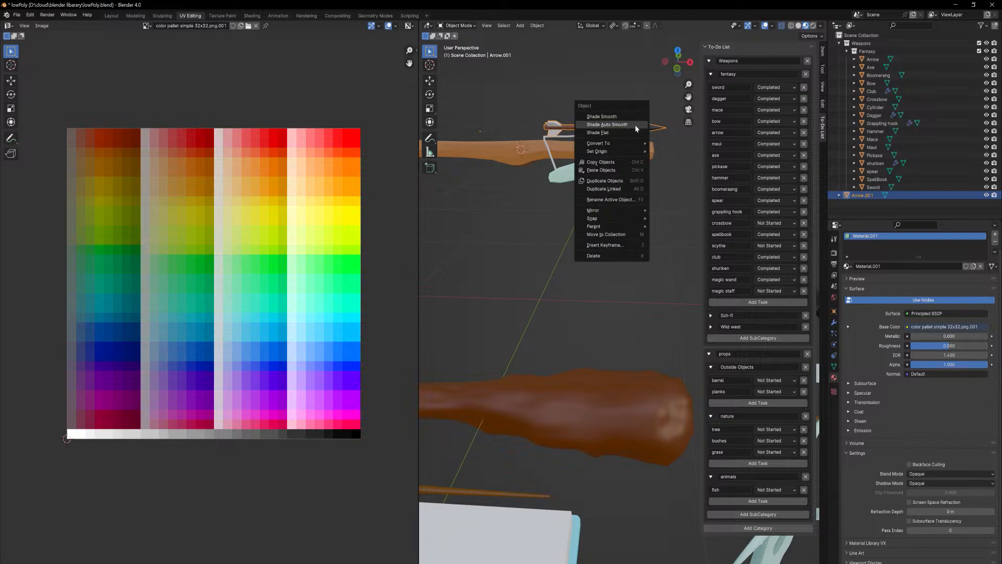
pyautogui.moveTo(638, 152)
pyautogui.click(678, 159)
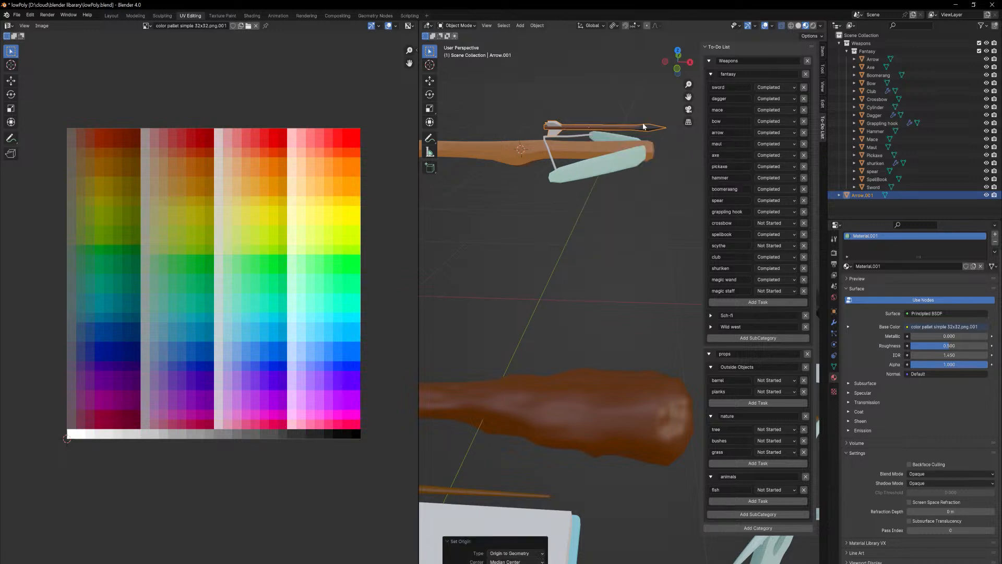
# - Lower the arrow about 0.06 m along Z so it rests on the crossbow's stock
pyautogui.click(638, 93)
pyautogui.click(642, 127)
pyautogui.press('g')
pyautogui.press('z')
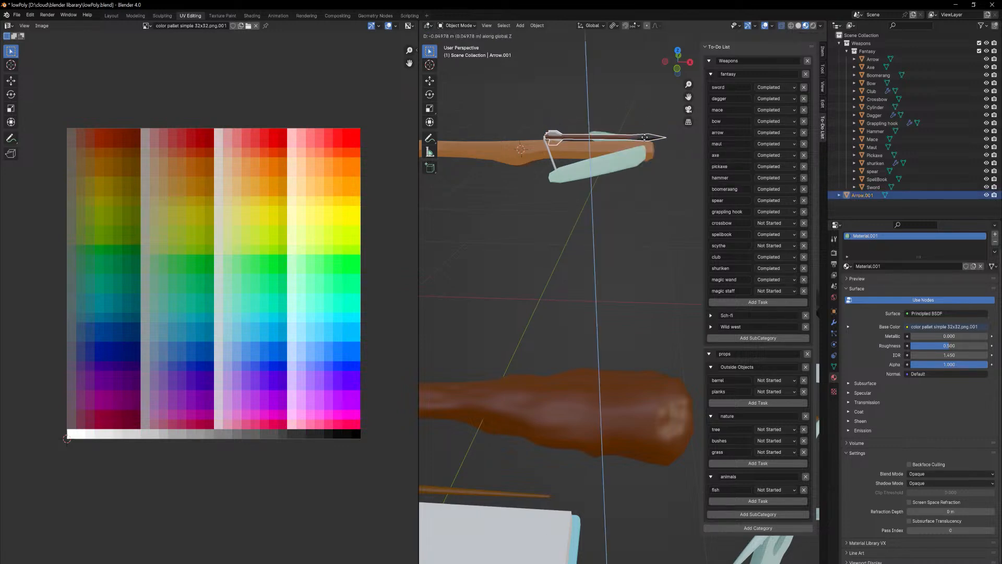
pyautogui.click(644, 139)
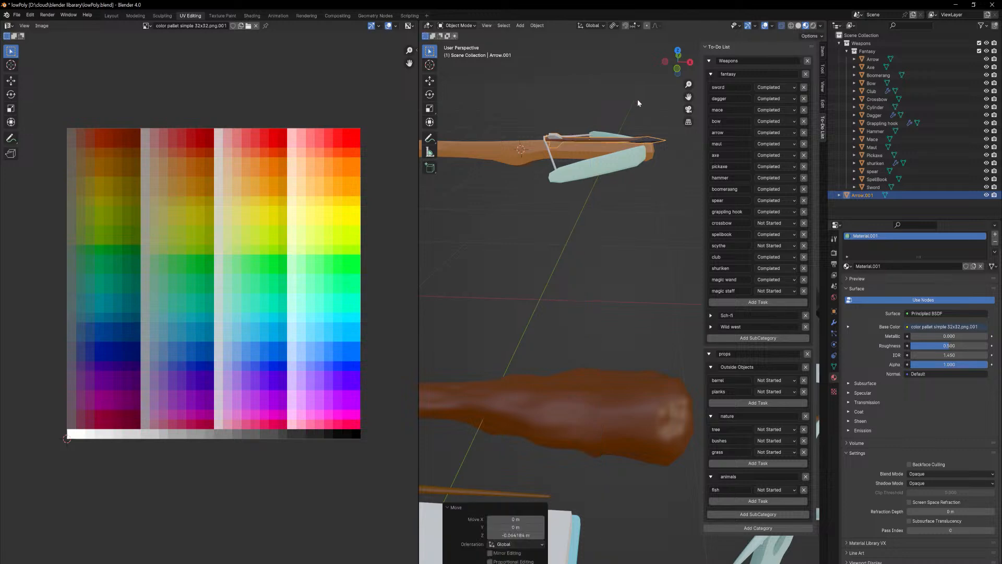
# - Rename the Arrow.001 object as CrossbowBolt
pyautogui.click(637, 99)
pyautogui.moveTo(637, 99); pyautogui.dragTo(689, 162, button='middle')
pyautogui.doubleClick(862, 196)
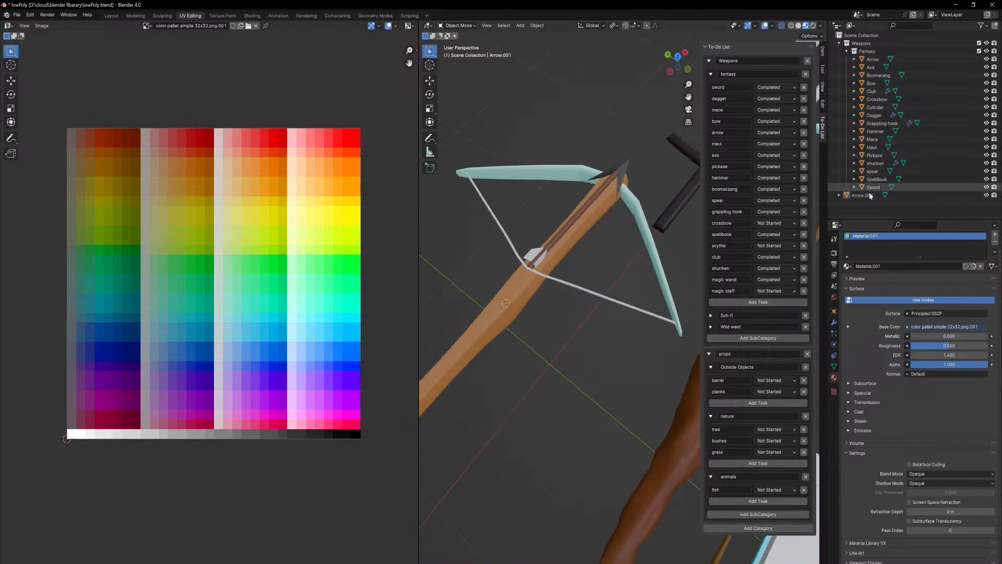
pyautogui.write('CrossbowBolt')
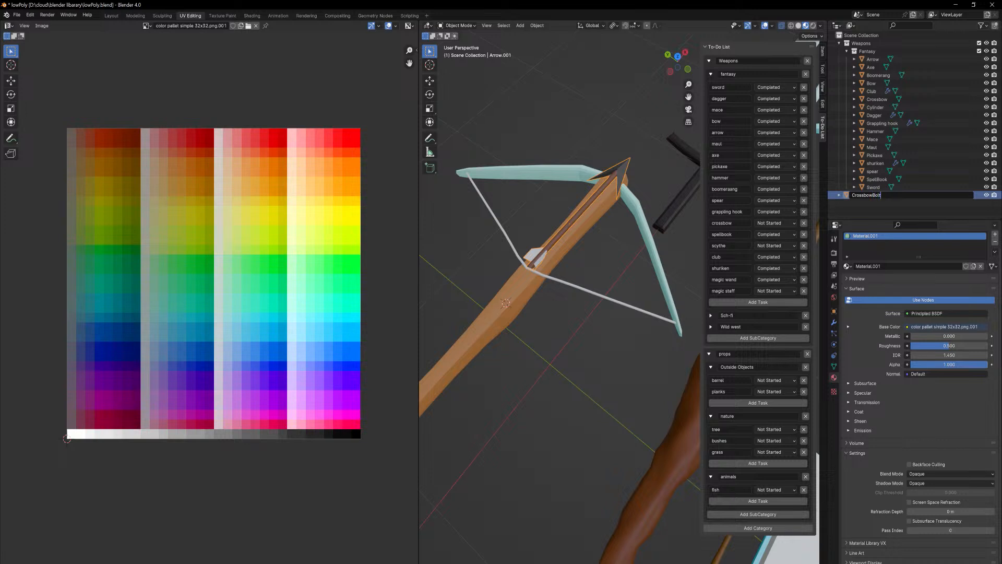
pyautogui.press('Return')
pyautogui.keyDown('ctrl'); pyautogui.moveTo(604, 198); pyautogui.dragTo(603, 175, button='middle'); pyautogui.keyUp('ctrl')
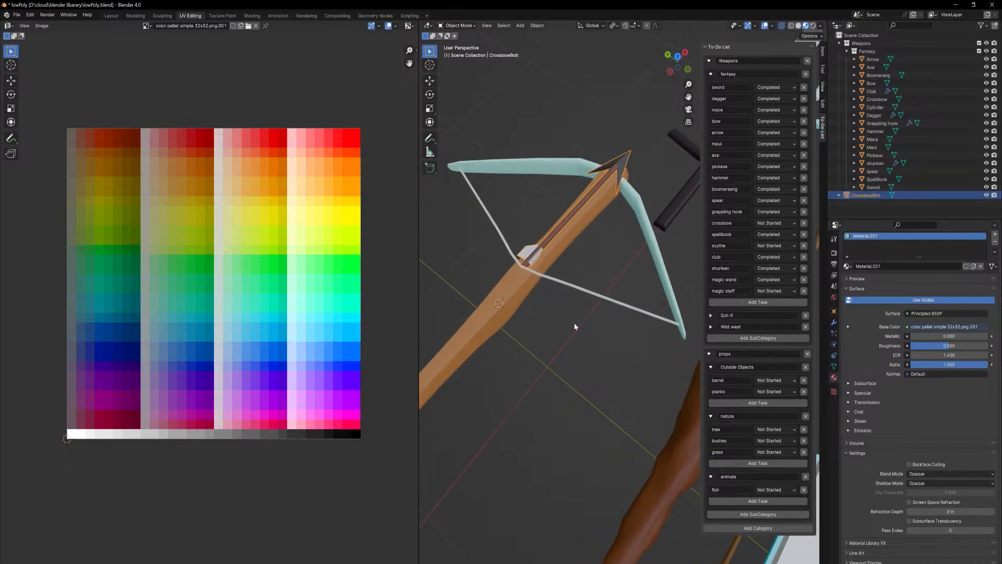
# - Select the crossbow and set its Z location to 0 m
pyautogui.moveTo(574, 326); pyautogui.dragTo(570, 272, button='middle')
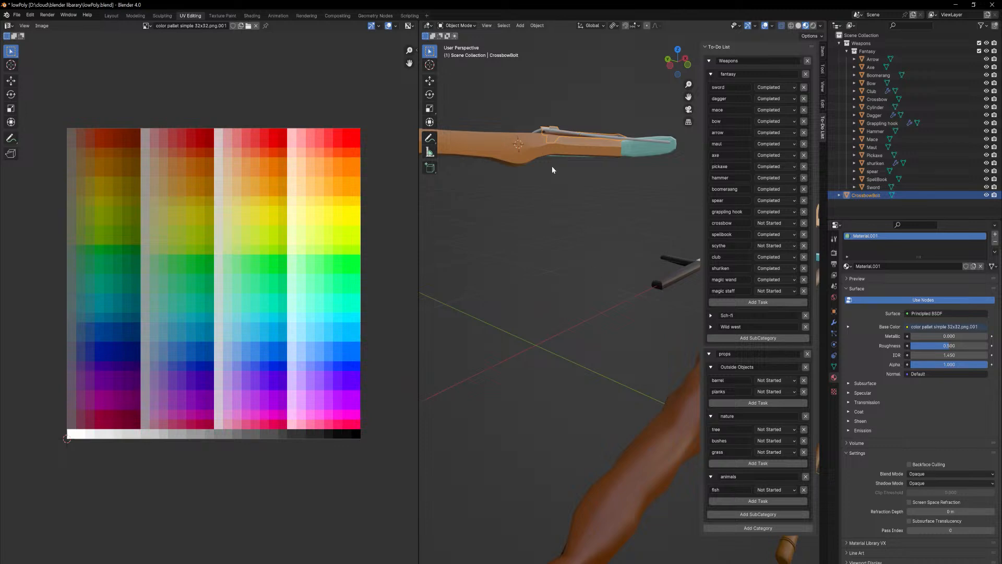
pyautogui.click(538, 148)
pyautogui.click(822, 56)
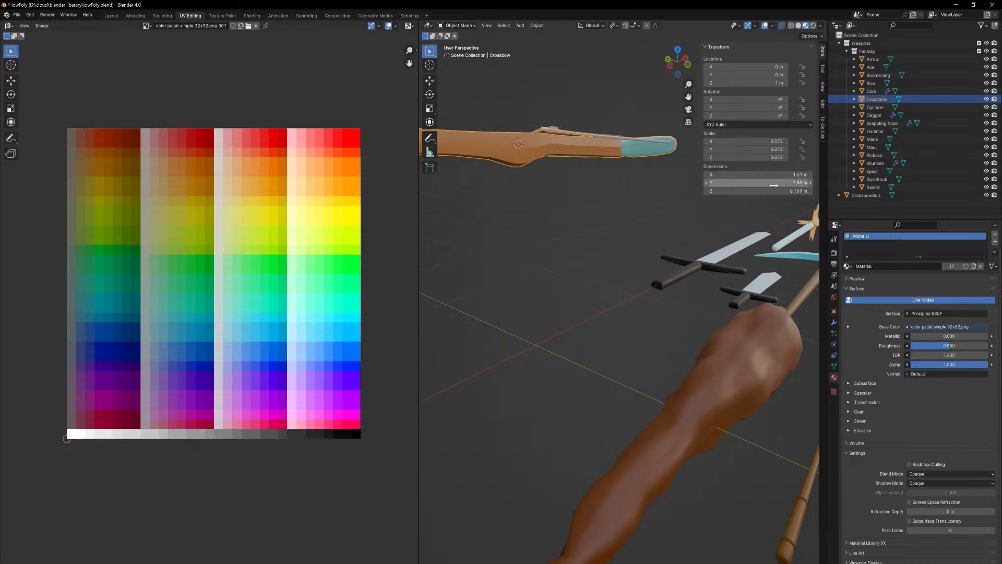
pyautogui.click(769, 83)
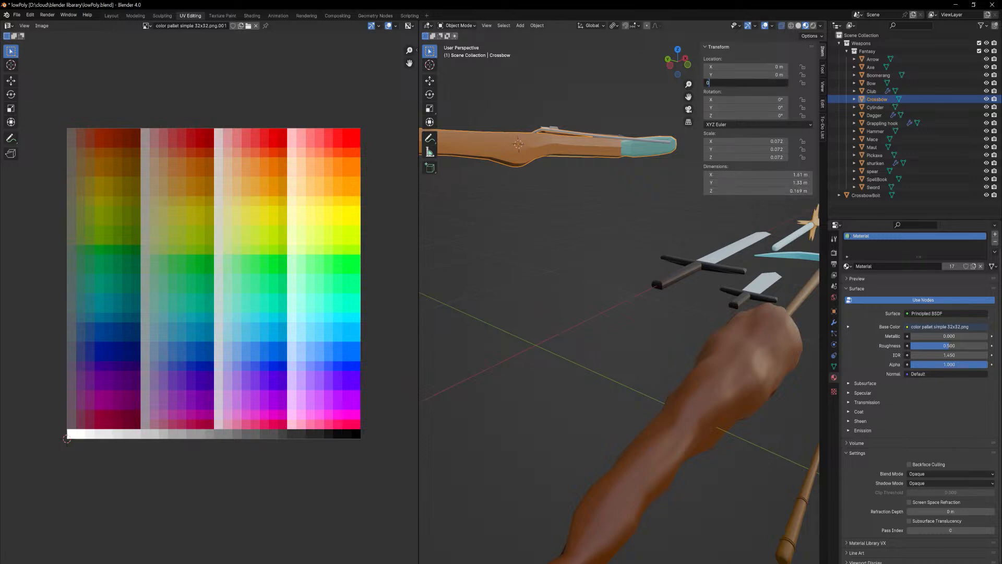
pyautogui.press('Return')
# - Move the bolt down about 1 m along Z to seat it on the lowered crossbow
pyautogui.click(616, 140)
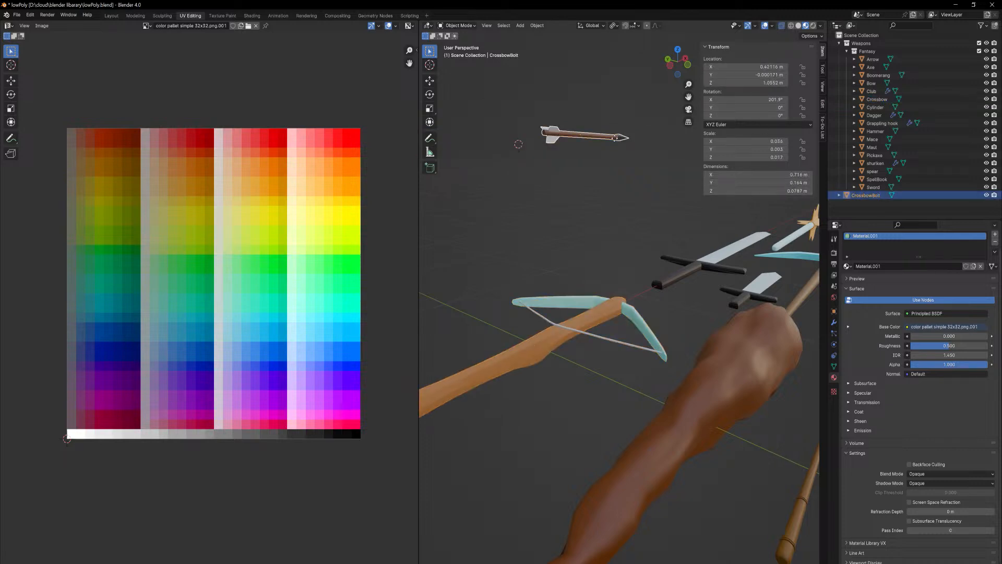
pyautogui.press('g')
pyautogui.press('z')
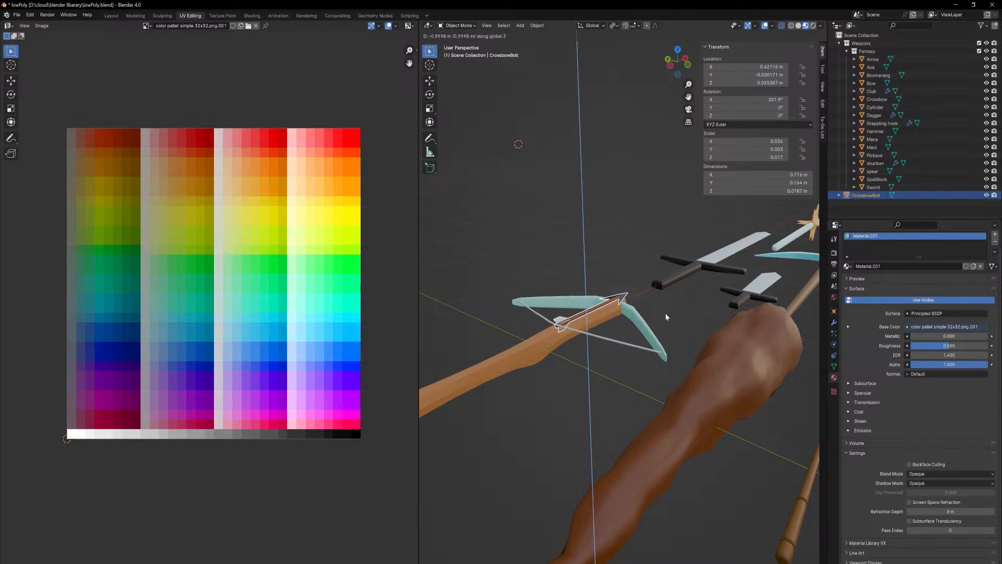
pyautogui.click(665, 313)
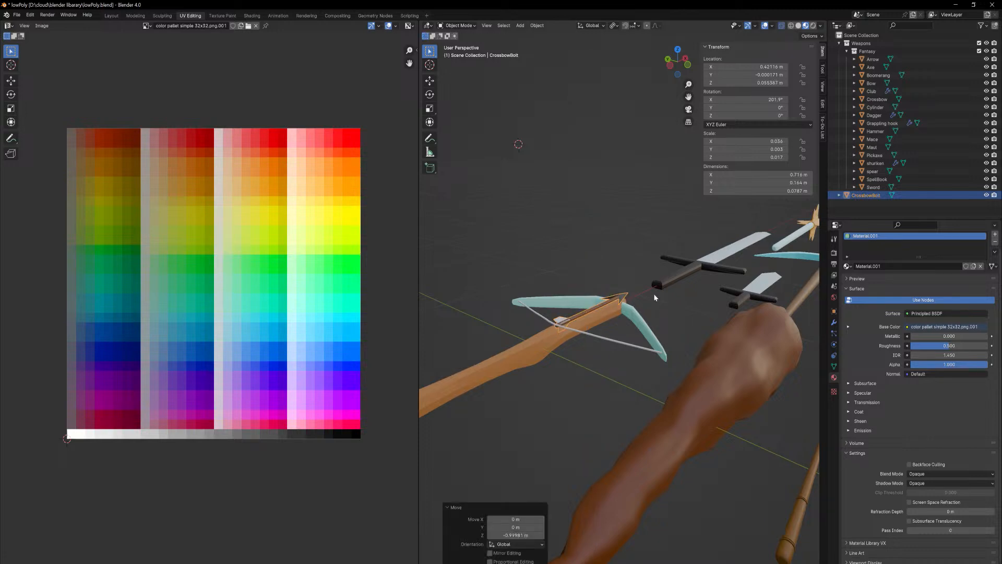
# - Examine the loaded crossbow from several angles and distances among the other weapons, including the underside of its stock
pyautogui.scroll(-4, 654, 293)
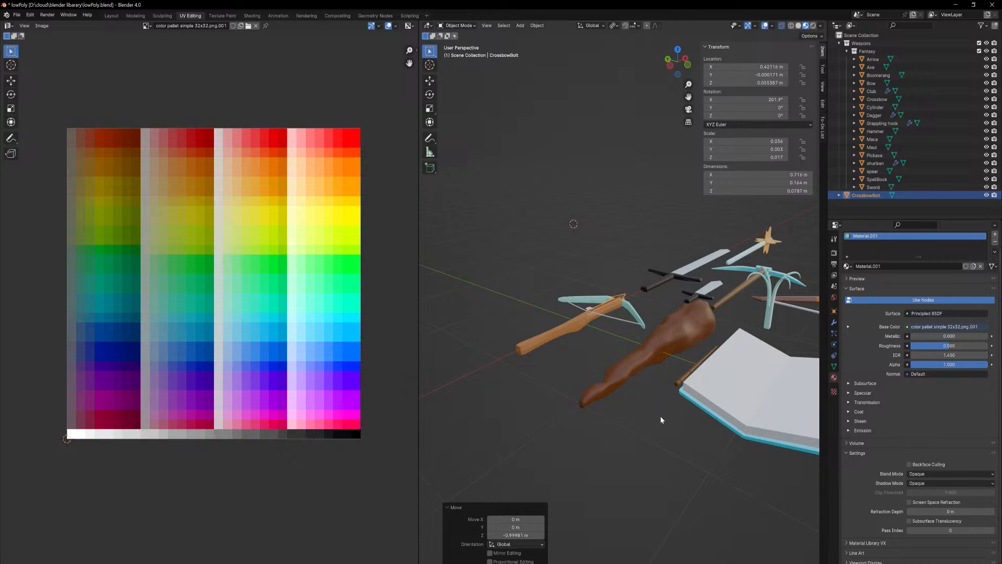
pyautogui.moveTo(666, 328); pyautogui.dragTo(607, 312, button='middle')
pyautogui.scroll(-3, 631, 415)
pyautogui.moveTo(617, 389); pyautogui.dragTo(606, 344, button='middle')
pyautogui.scroll(5, 618, 288)
pyautogui.scroll(-2, 618, 292)
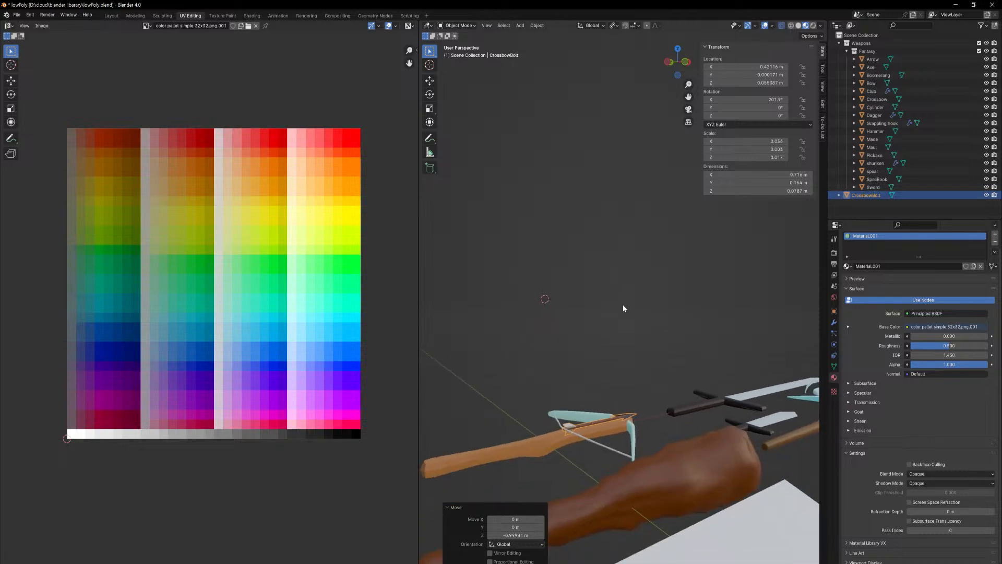
pyautogui.moveTo(625, 400); pyautogui.dragTo(624, 370, button='middle')
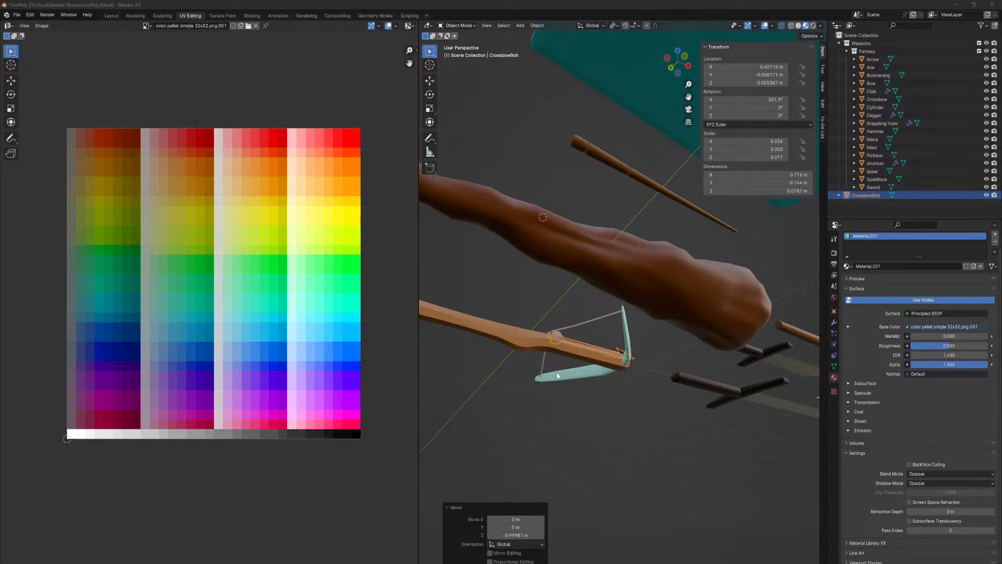
pyautogui.moveTo(530, 370); pyautogui.dragTo(604, 380, button='middle')
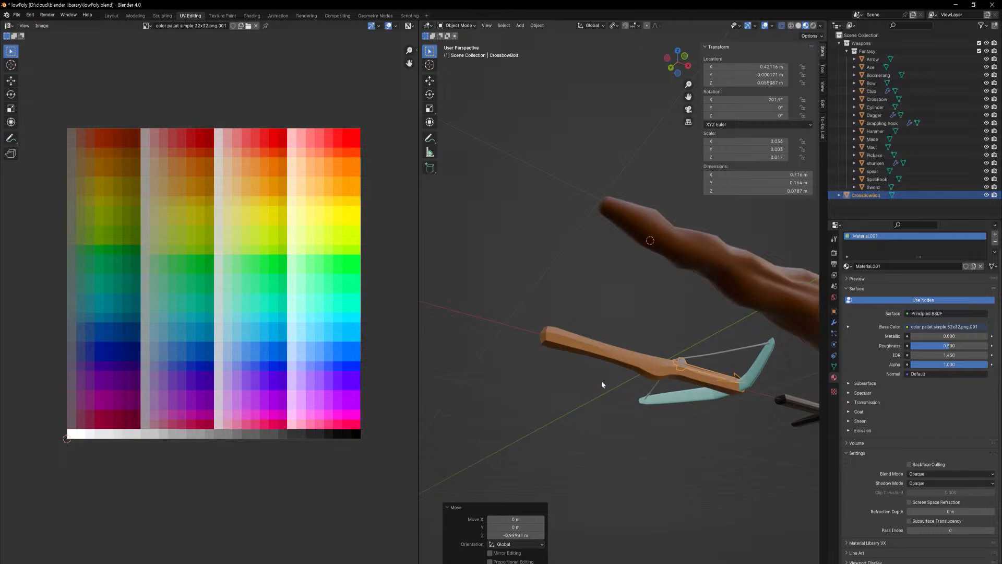
pyautogui.click(626, 369)
pyautogui.scroll(3, 622, 434)
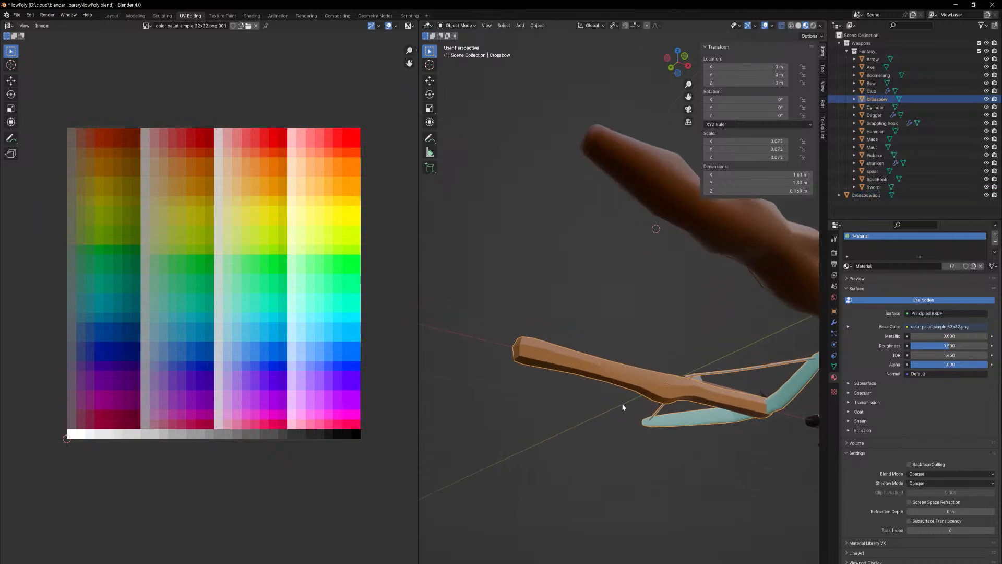
pyautogui.click(633, 441)
# - Add a cube mesh and scale it down uniformly to about 0.033
pyautogui.hotkey('shift', 'a')
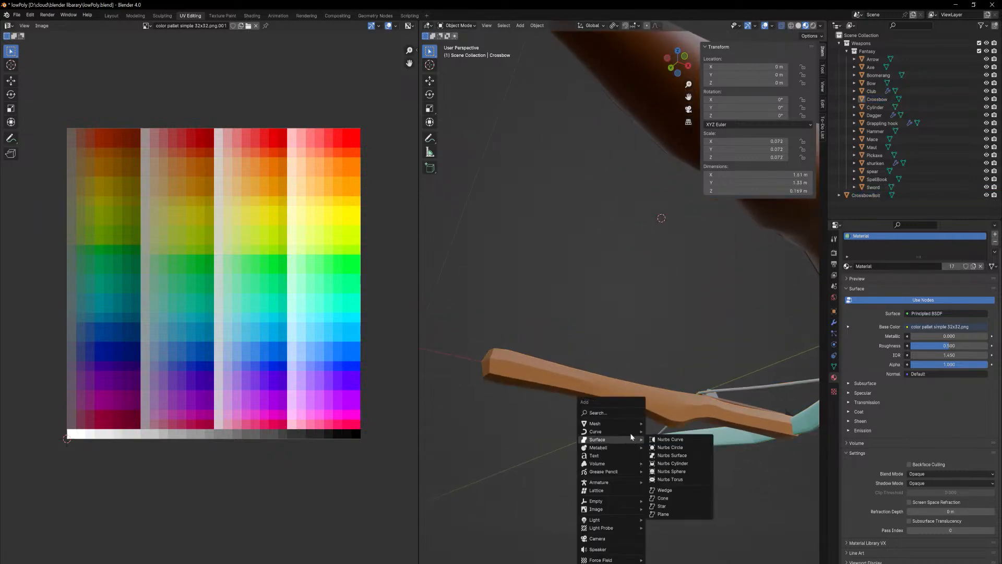
pyautogui.moveTo(621, 427)
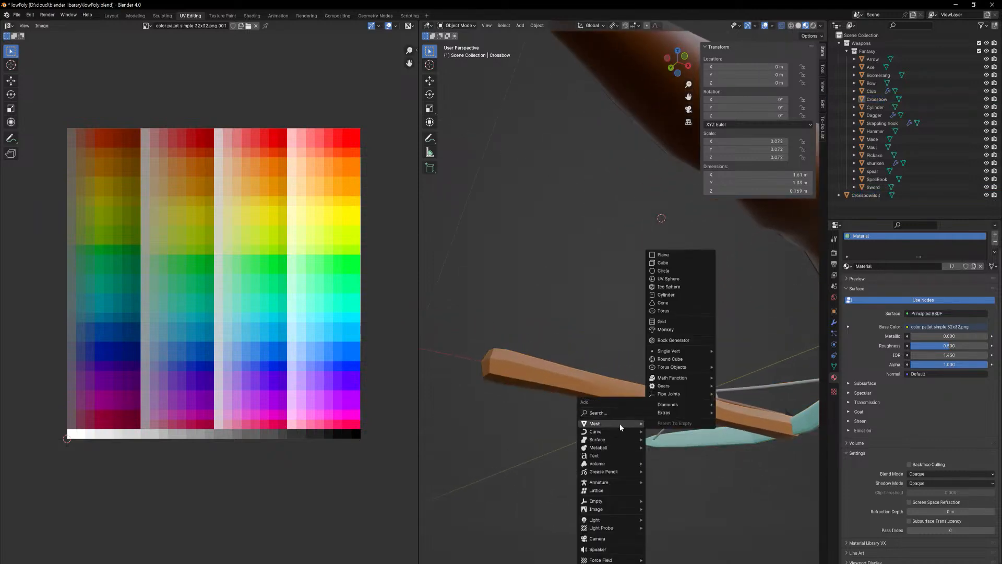
pyautogui.click(676, 263)
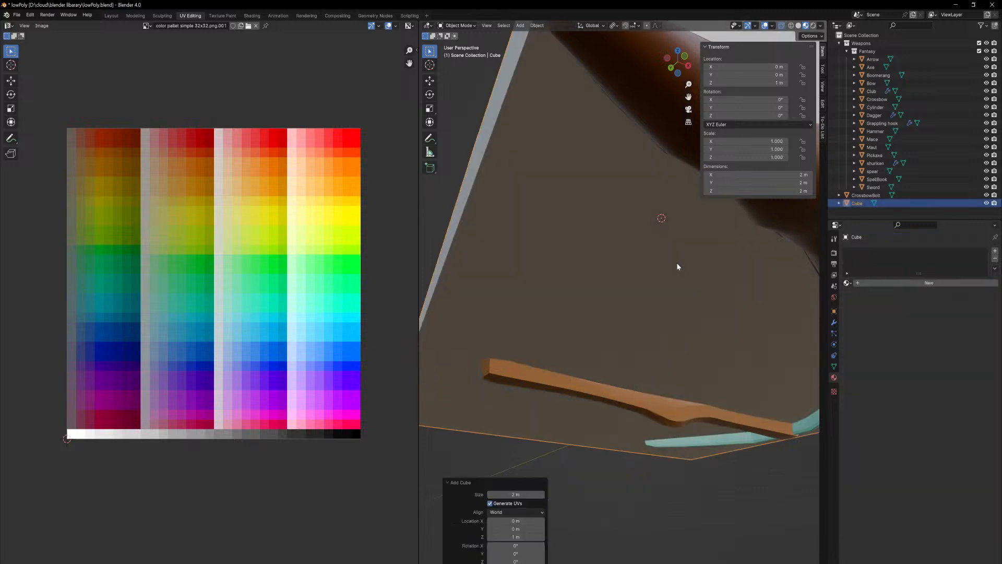
pyautogui.press('s')
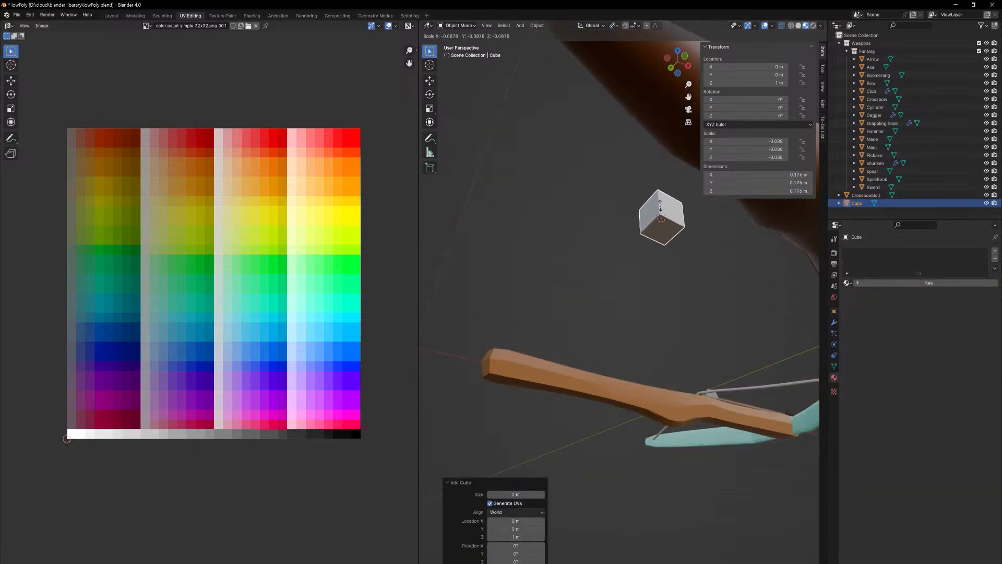
pyautogui.click(664, 215)
# - Move the small cube down about 1.08 m along Z and about -0.13 m along X to sit beneath the stock
pyautogui.press('g')
pyautogui.press('z')
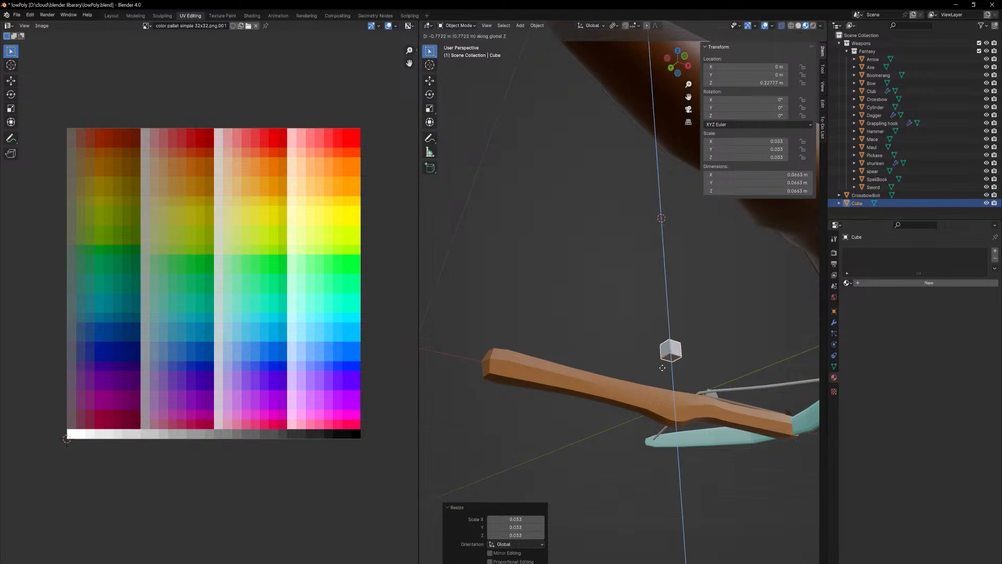
pyautogui.click(657, 430)
pyautogui.press('g')
pyautogui.press('y')
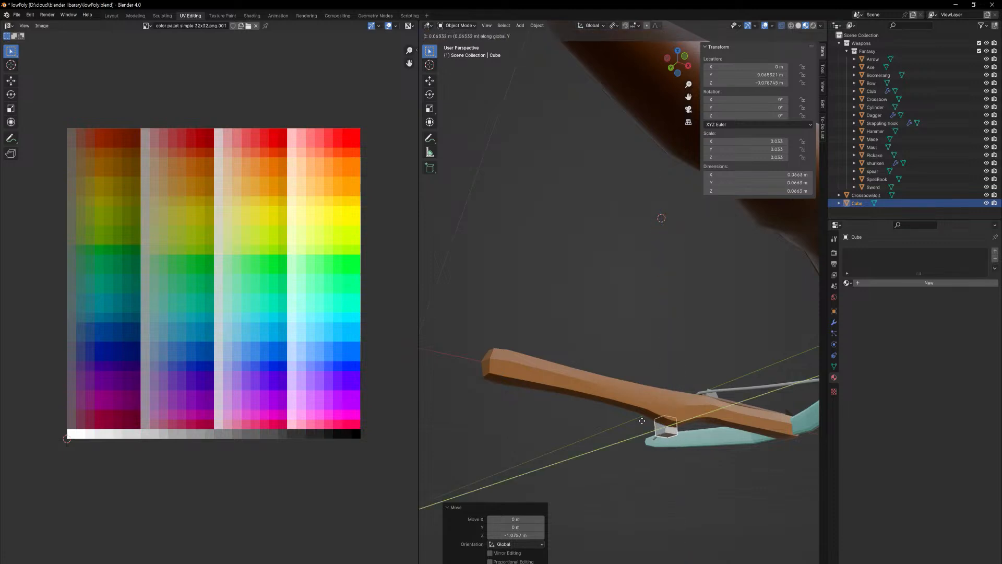
pyautogui.press('x')
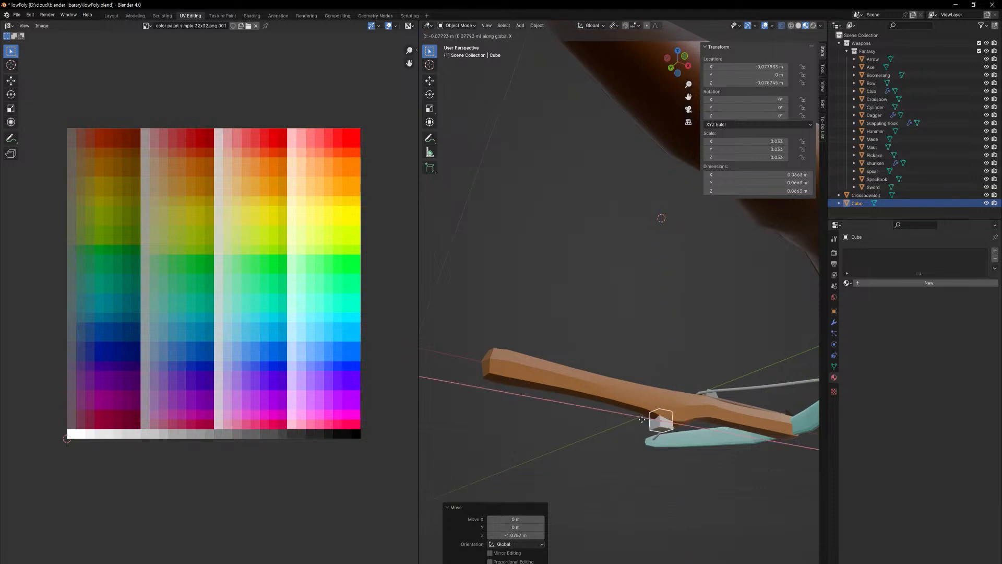
pyautogui.click(634, 417)
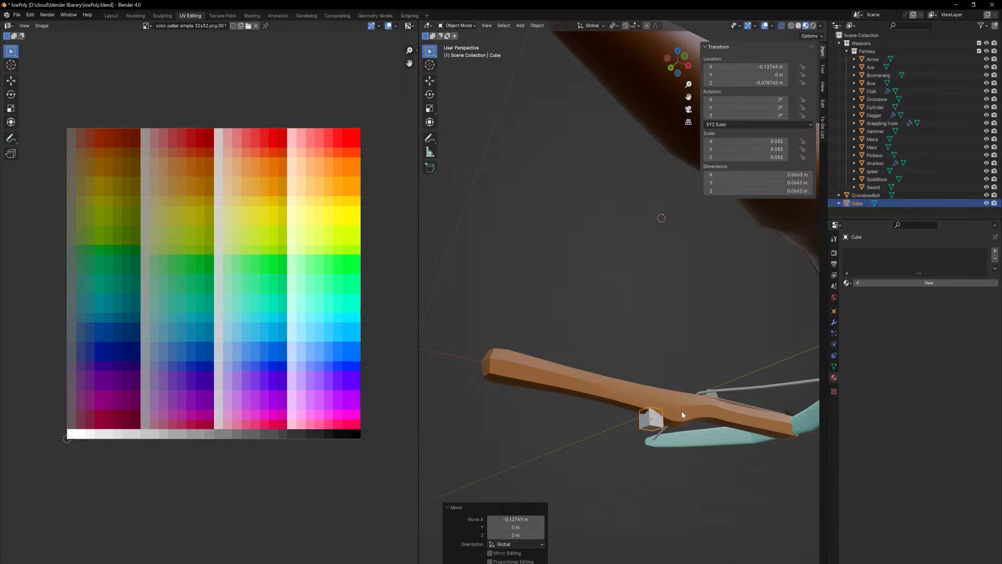
# - Shift the cube's bottom face about -0.04 m along X and tilt it about 31° around the Y axis
pyautogui.press('Tab')
pyautogui.click(647, 429)
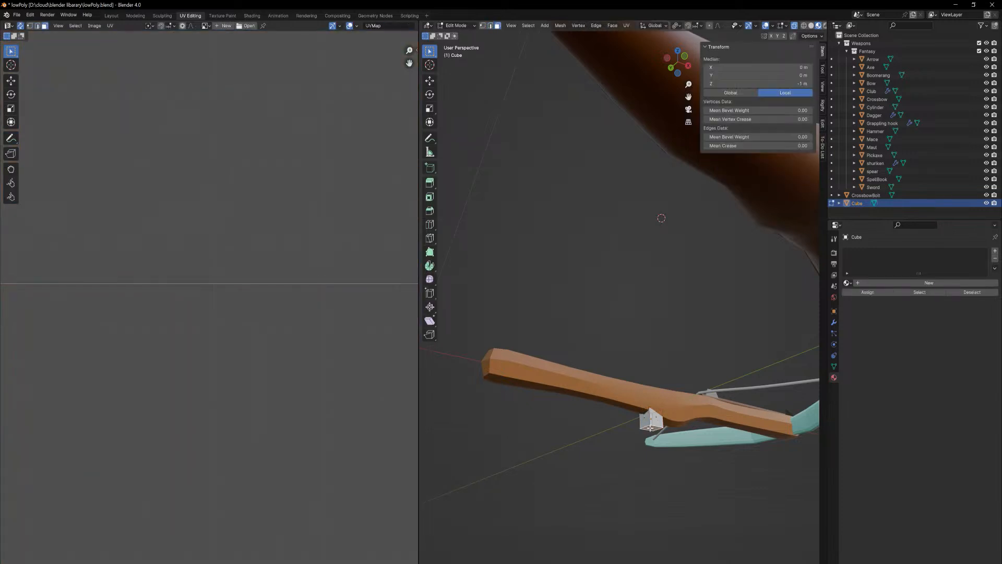
pyautogui.press('g')
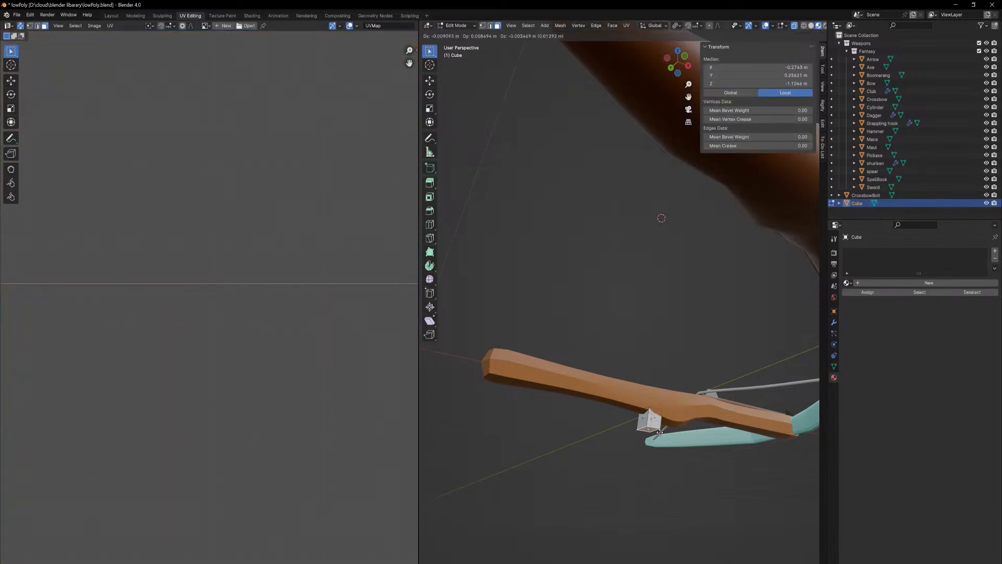
pyautogui.press('x')
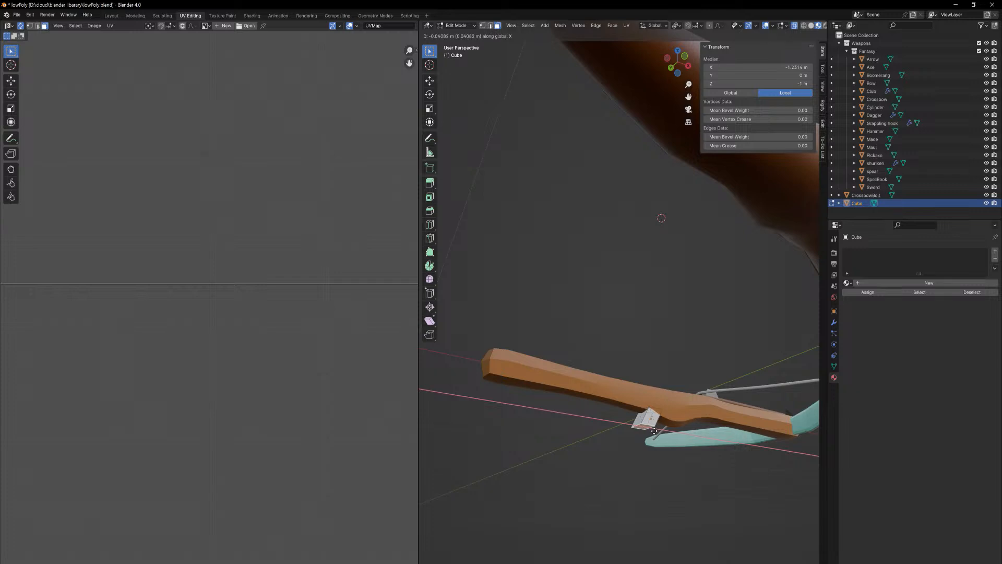
pyautogui.click(673, 422)
pyautogui.press('r')
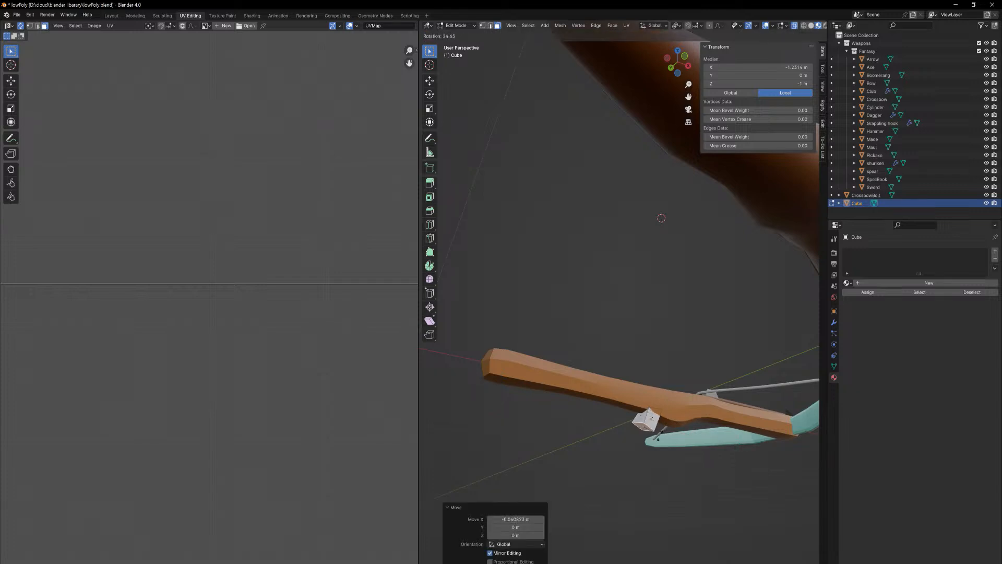
pyautogui.rightClick(662, 433)
pyautogui.press('r')
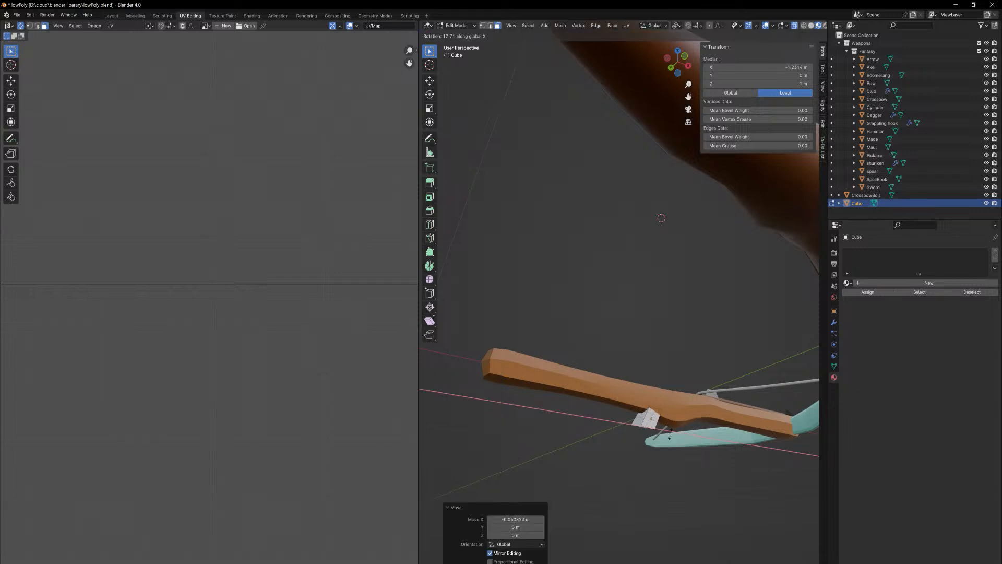
pyautogui.press('y')
pyautogui.click(667, 438)
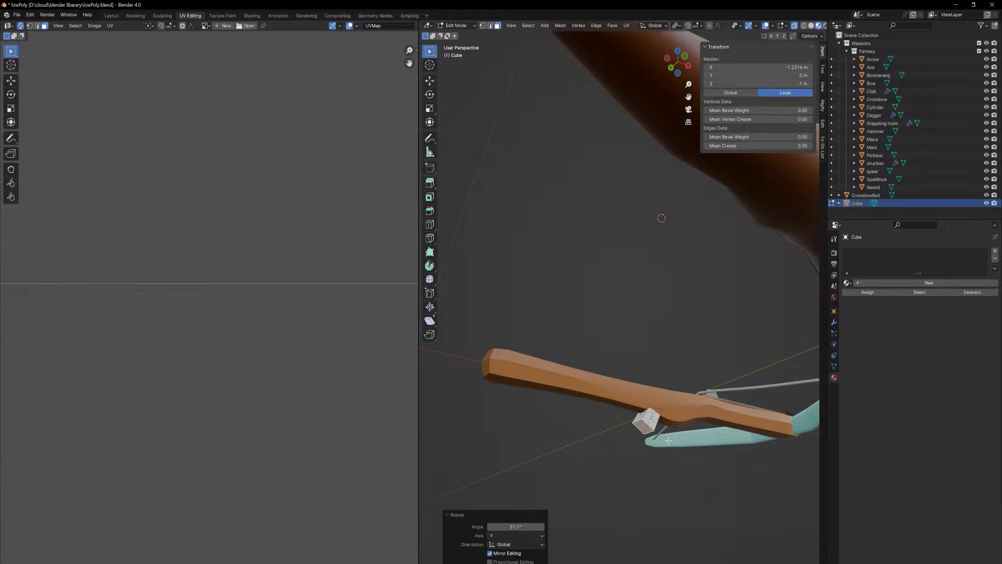
# - Extrude the tilted bottom face about 0.054 m and rotate the new end face around the Y axis
pyautogui.press('e')
pyautogui.click(653, 447)
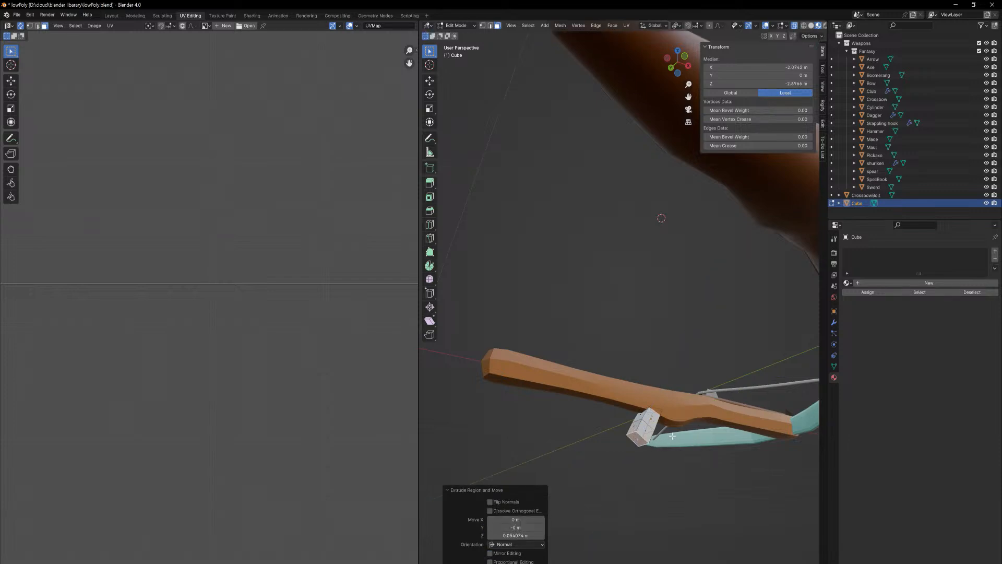
pyautogui.press('r')
pyautogui.press('y')
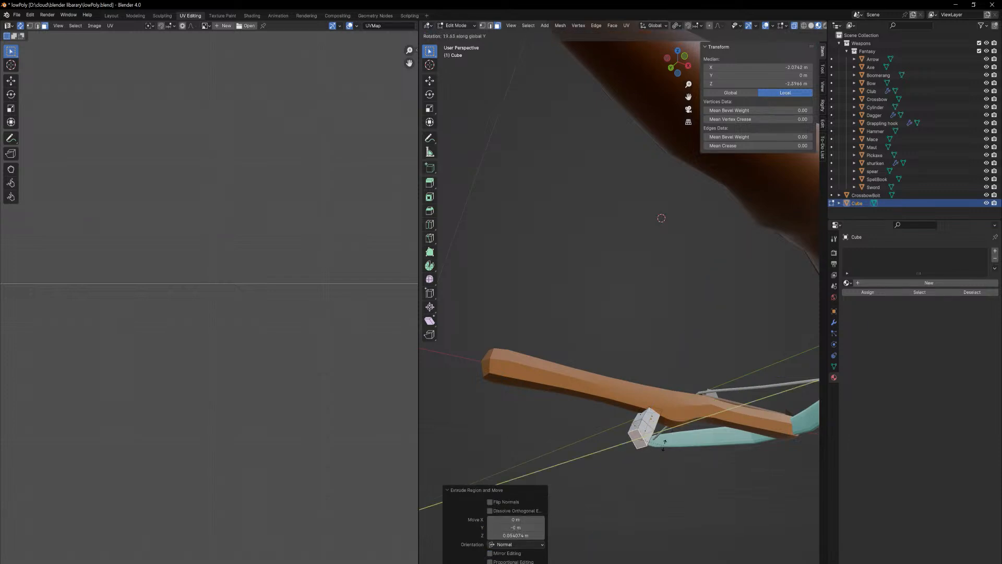
pyautogui.click(662, 462)
# - Adjust the end face's position along X and Z toward the rear of the stock, and extrude it about 0.063 m
pyautogui.press('g')
pyautogui.press('x')
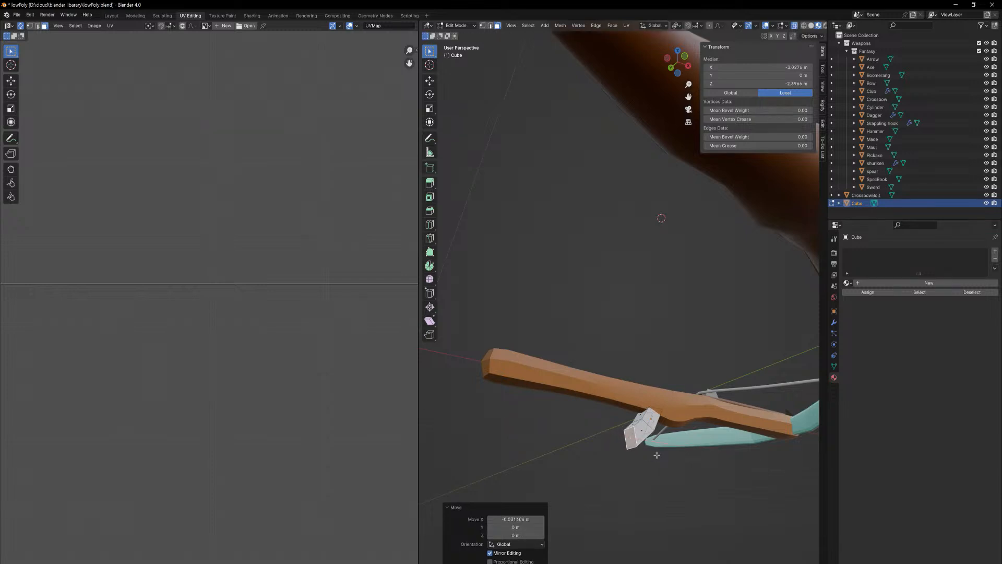
pyautogui.press('z')
pyautogui.click(658, 444)
pyautogui.press('e')
pyautogui.click(653, 443)
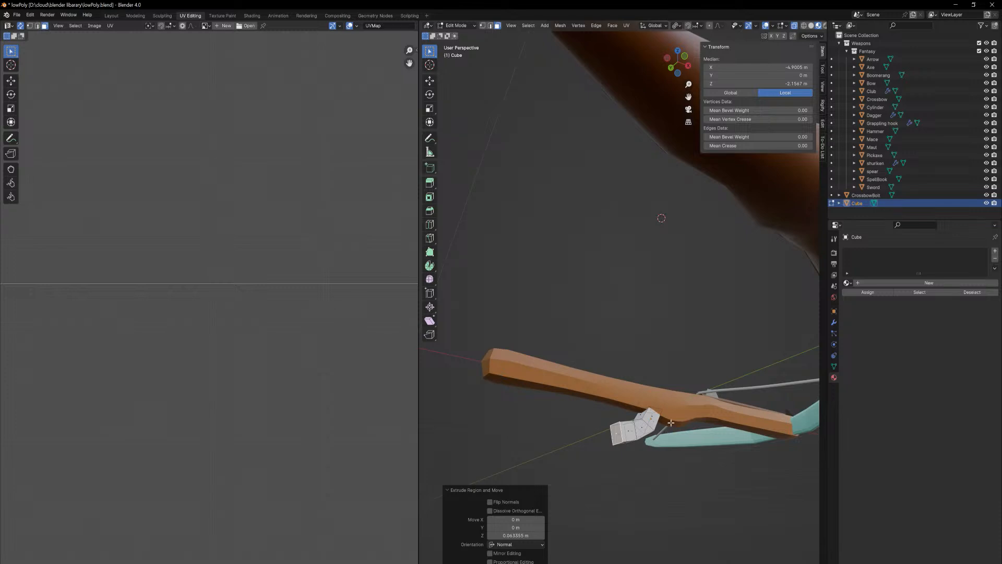
pyautogui.press('r')
pyautogui.press('z')
pyautogui.press('z')
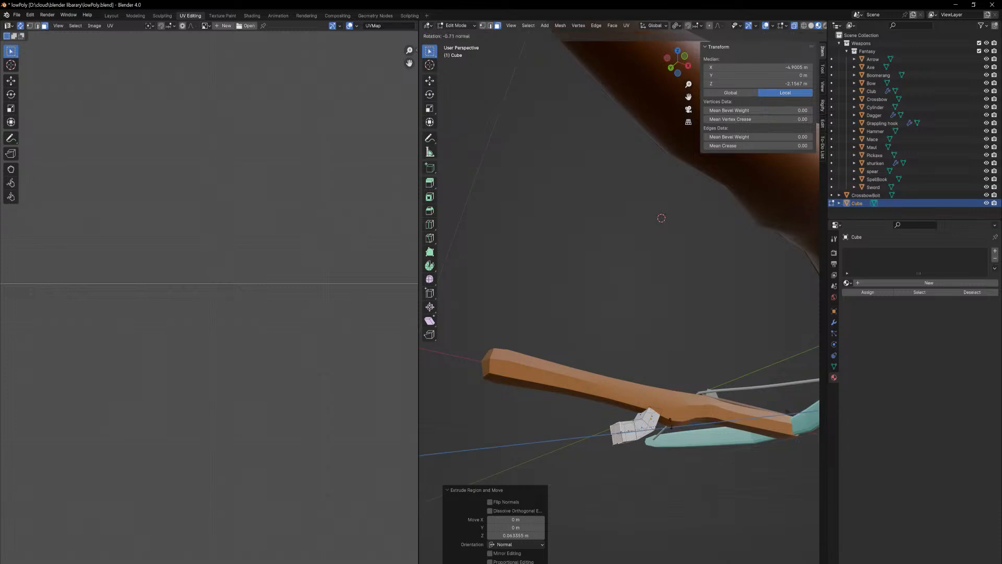
pyautogui.press('Escape')
pyautogui.hotkey('ctrl', 'z')
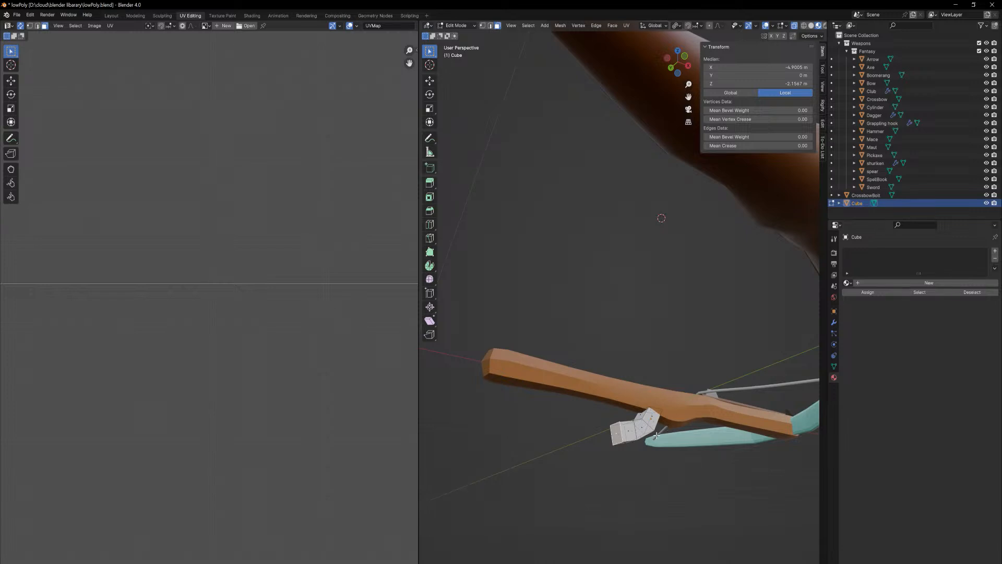
# - Rotate the end face 17.9° around Y and extrude it about 0.25 m into a long trigger lever under the stock
pyautogui.press('r')
pyautogui.press('y')
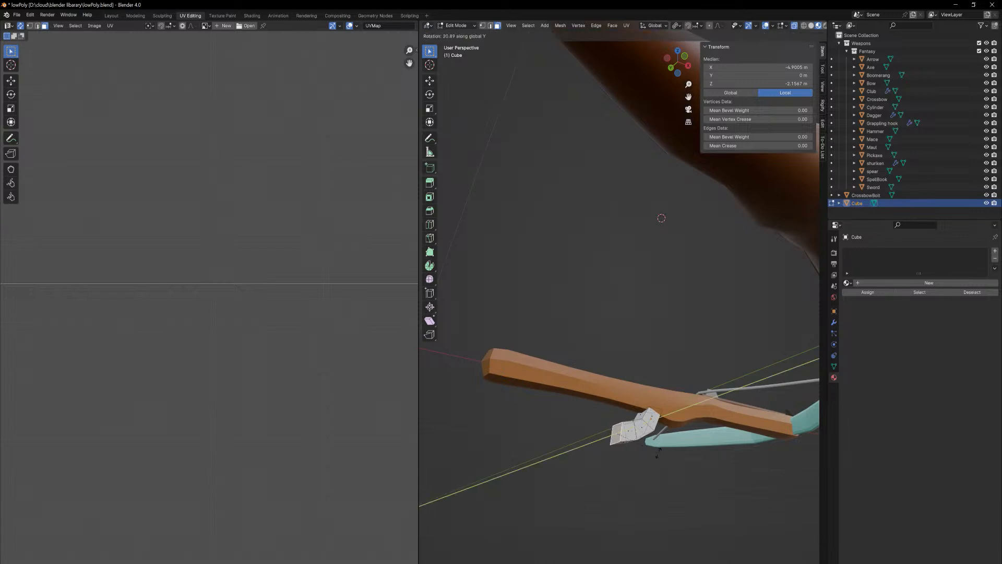
pyautogui.click(658, 447)
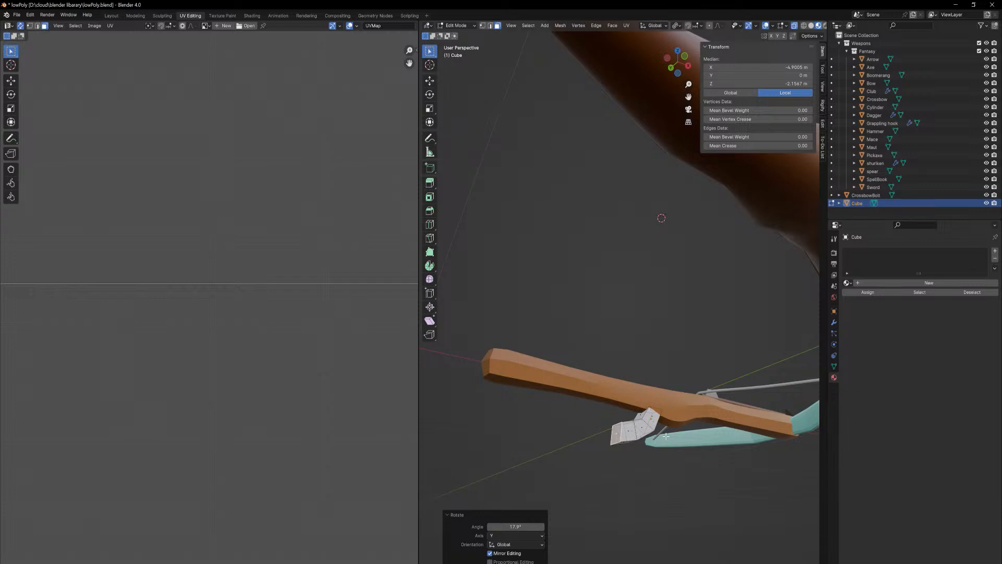
pyautogui.press('s')
pyautogui.rightClick(651, 444)
pyautogui.press('e')
pyautogui.click(605, 437)
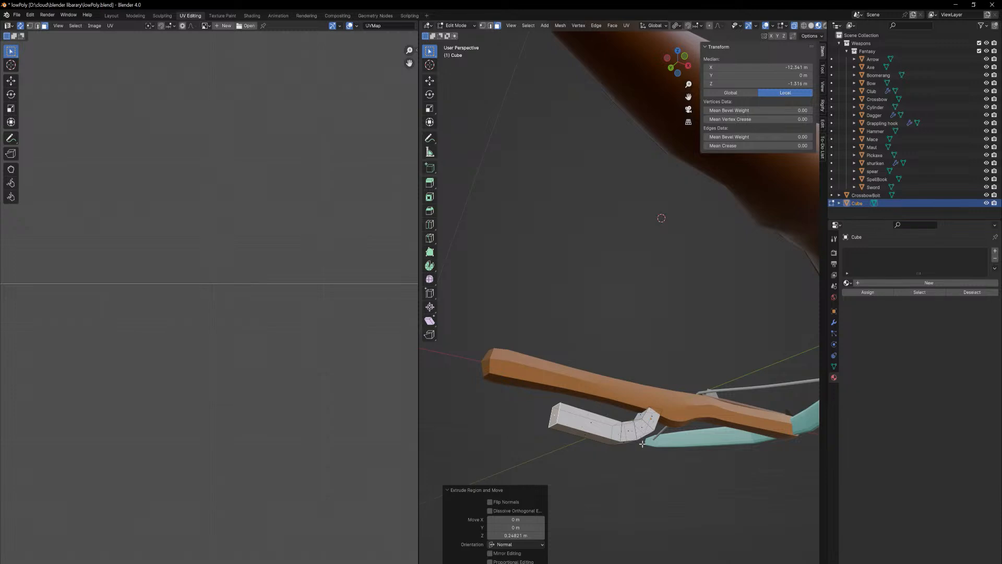
pyautogui.press('Tab')
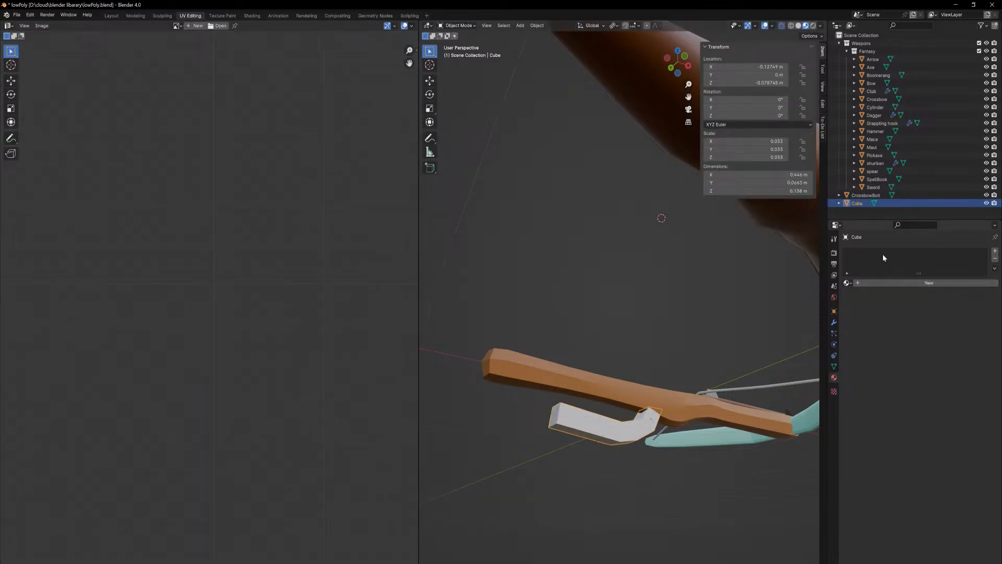
pyautogui.click(847, 283)
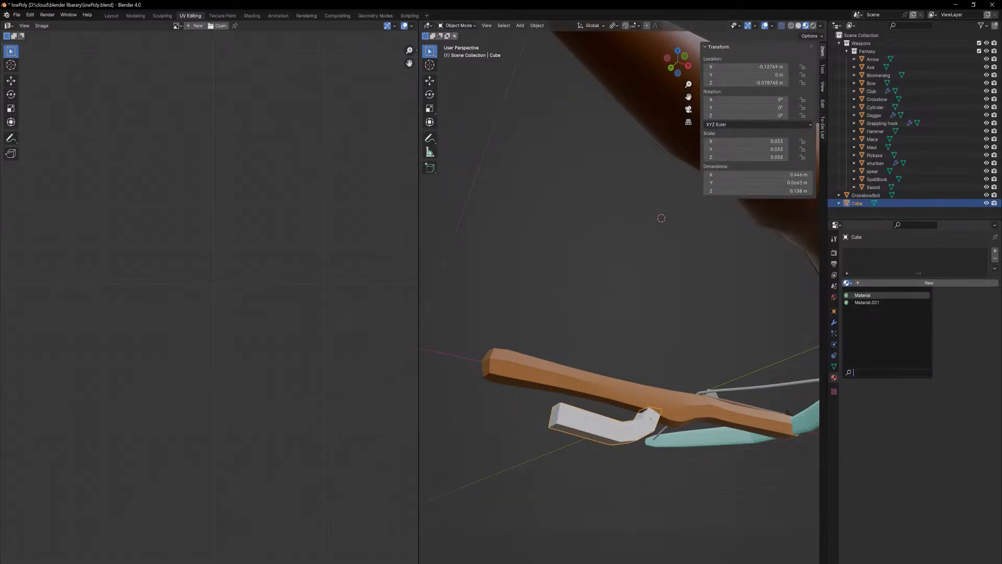
pyautogui.click(865, 295)
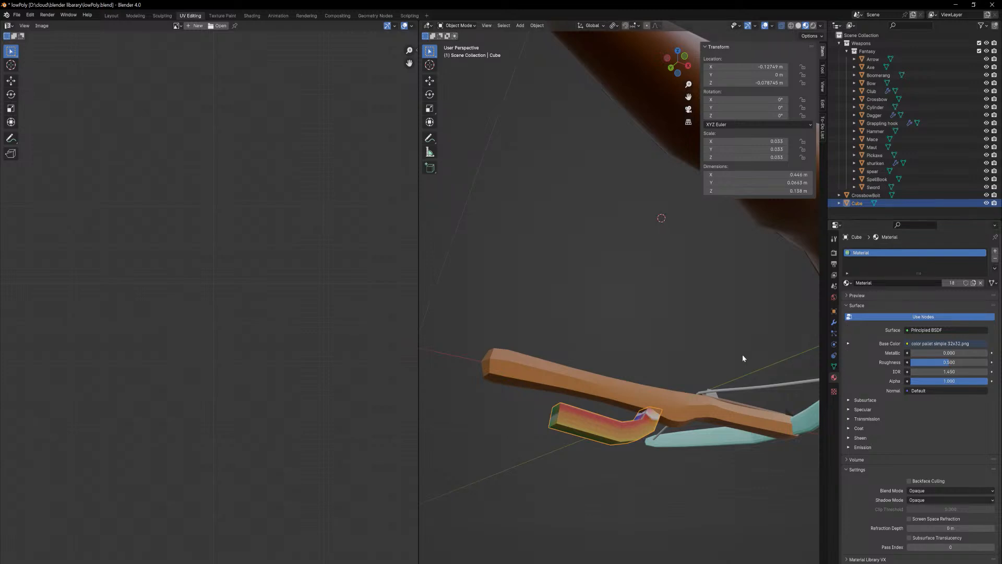
pyautogui.hotkey('ctrl', 'z')
# - Add a Subdivision Surface modifier to the lever and raise the mean crease of its end-face edges
pyautogui.click(833, 322)
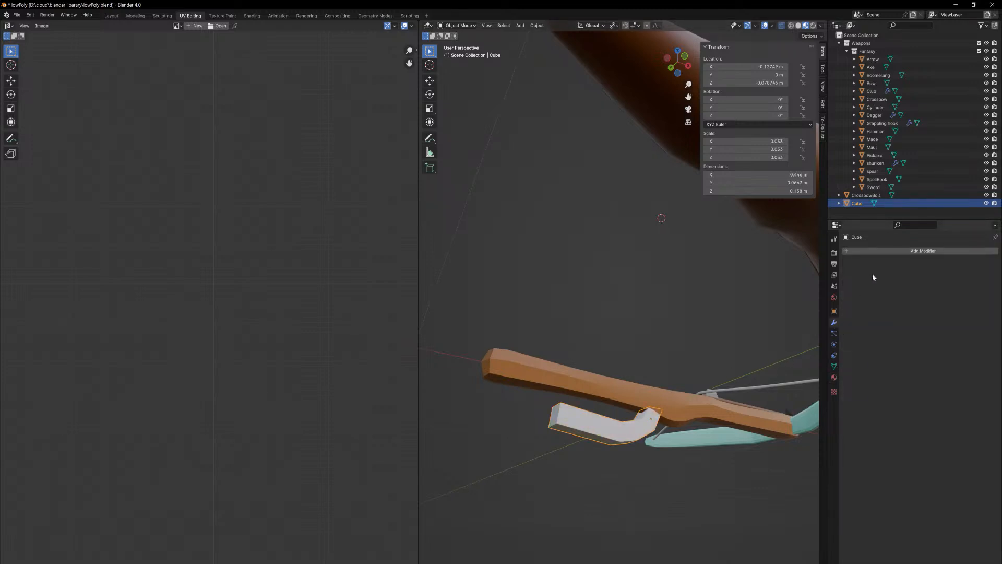
pyautogui.click(845, 247)
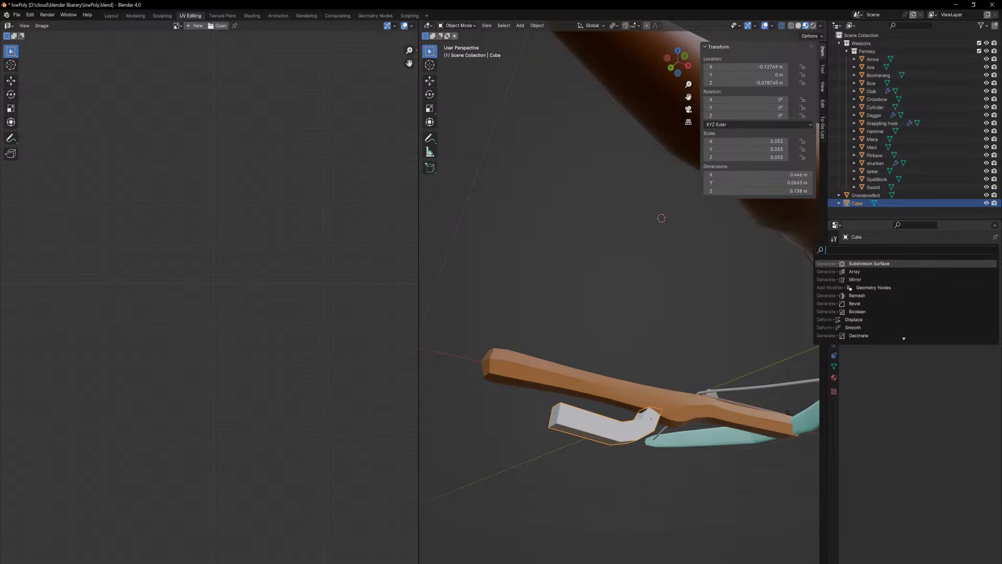
pyautogui.click(822, 264)
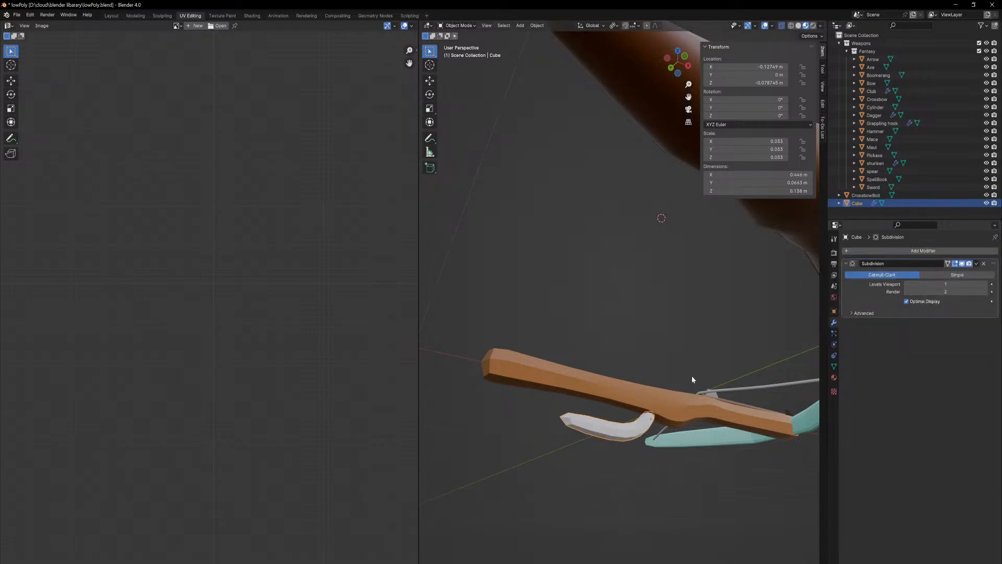
pyautogui.press('Tab')
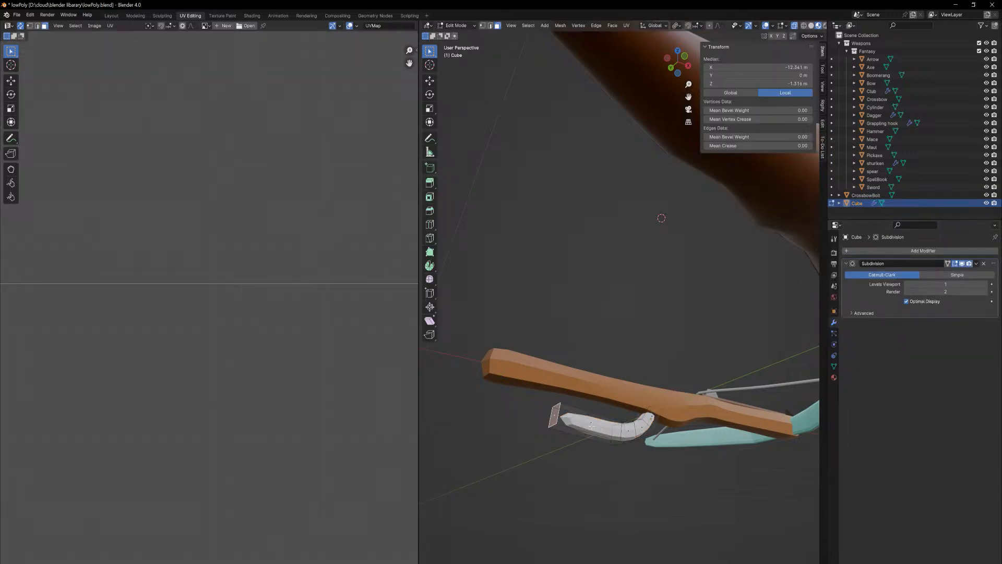
pyautogui.moveTo(762, 146); pyautogui.dragTo(808, 146)
# - Scale the whole lever mesh uniformly to 0.596 and stretch it by about 1.65 along X
pyautogui.press('a')
pyautogui.press('s')
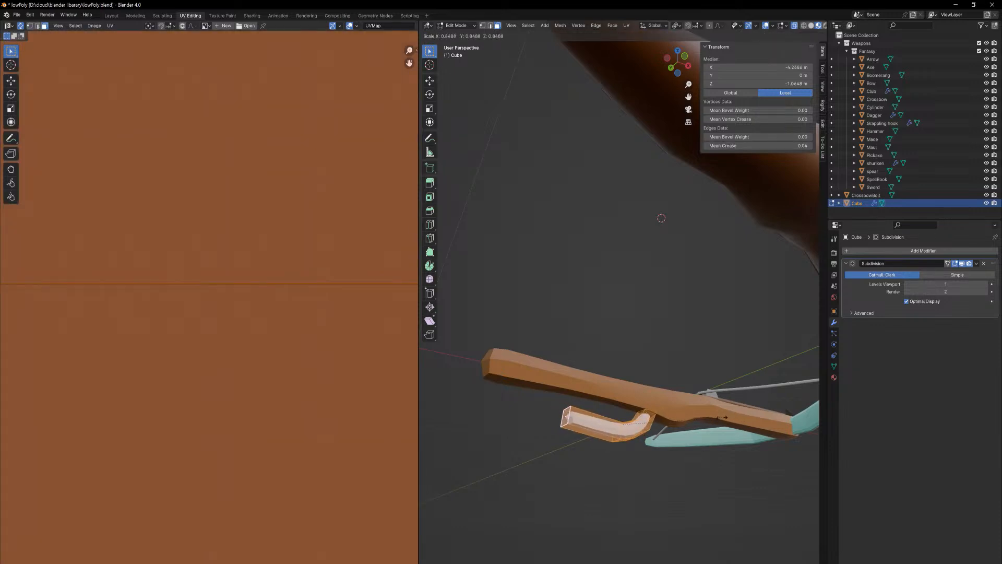
pyautogui.click(698, 420)
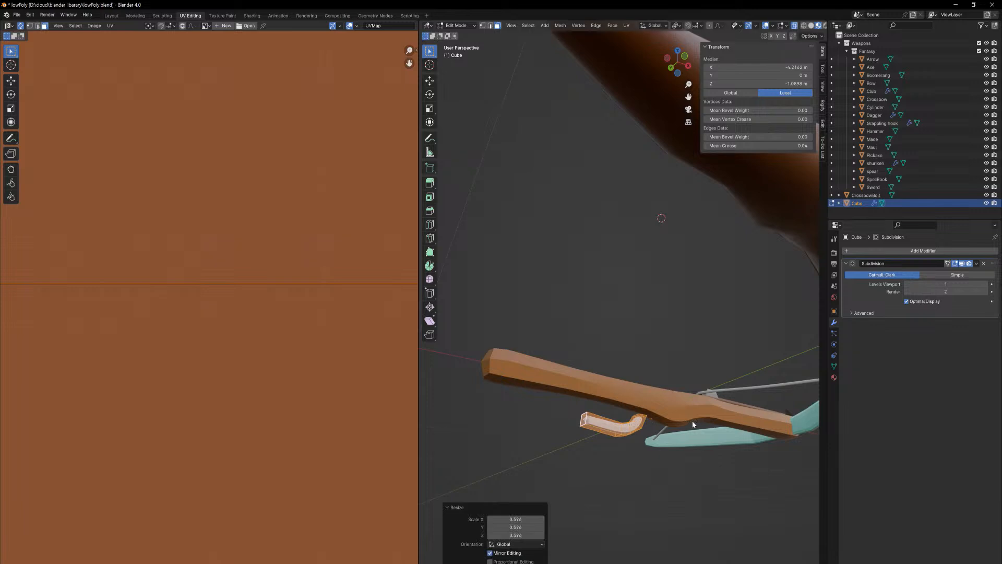
pyautogui.press('s')
pyautogui.press('z')
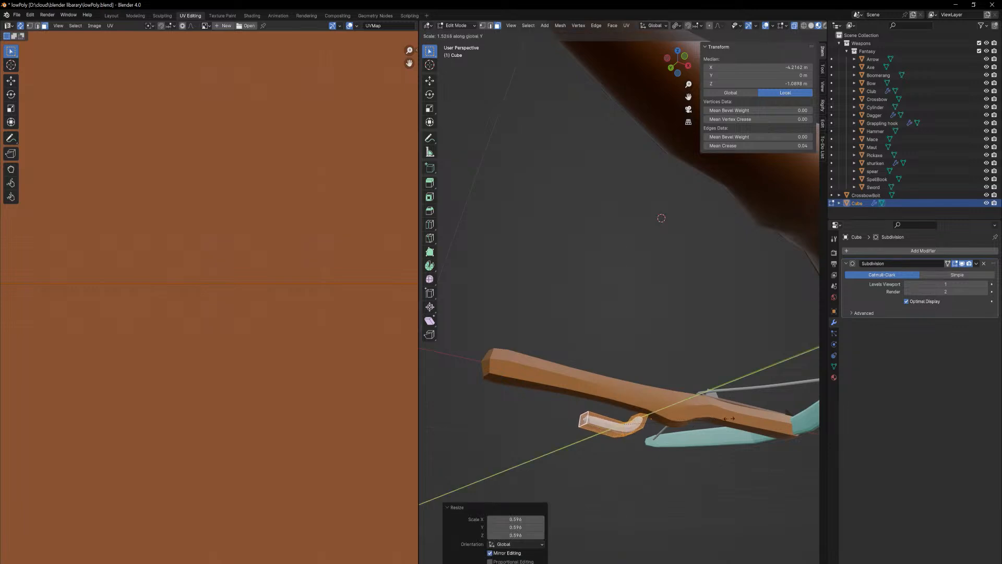
pyautogui.press('x')
pyautogui.click(738, 418)
# - Raise the lever mesh about 0.029 m along Z so it meets the stock's underside, and finish editing it
pyautogui.press('g')
pyautogui.press('z')
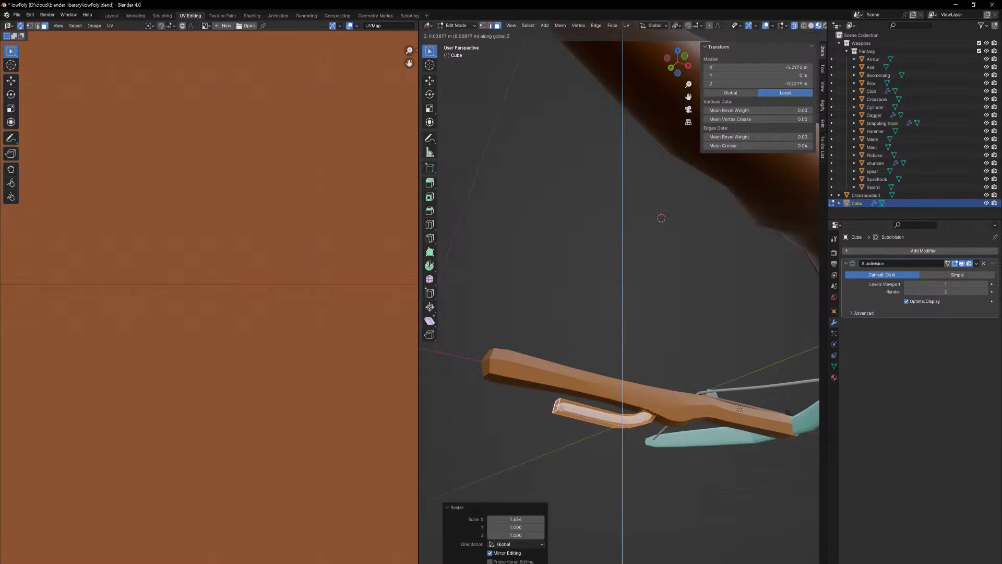
pyautogui.click(733, 409)
pyautogui.press('Tab')
# - Join the crossbow and the lever into one object
pyautogui.click(661, 428)
pyautogui.moveTo(661, 427)
pyautogui.mouseDown(button='middle')
pyautogui.moveTo(652, 423)
pyautogui.moveTo(666, 431)
pyautogui.mouseUp(button='middle')
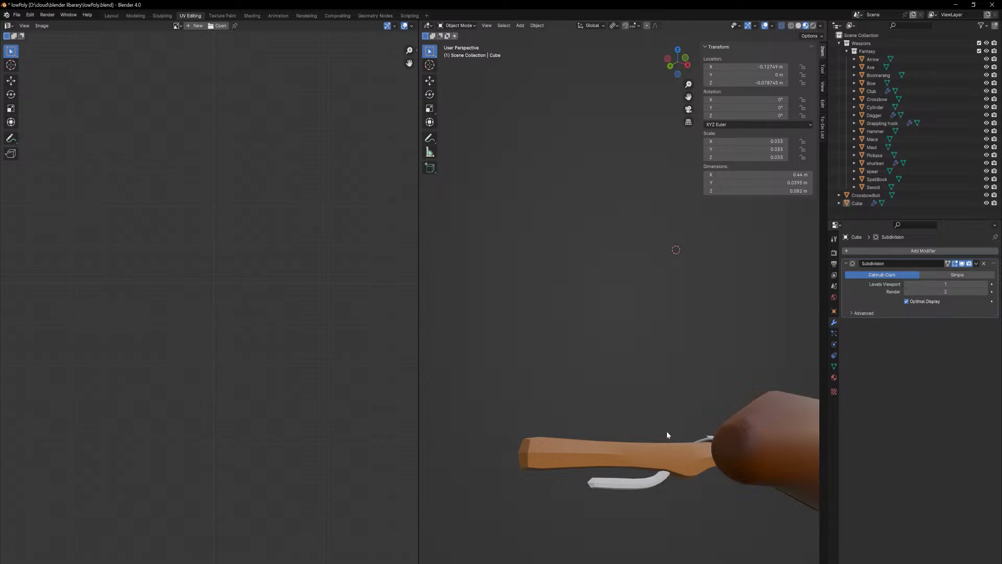
pyautogui.click(637, 455)
pyautogui.hotkey('ctrl', 'j')
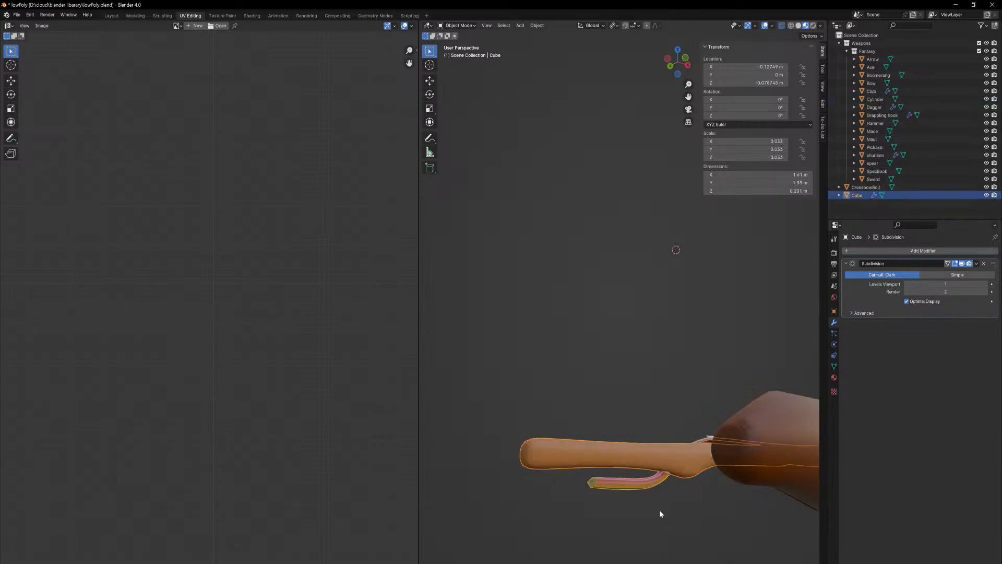
# - Inspect the joined lever's mesh and UVs, and undo the join so lever and crossbow are separate objects
pyautogui.moveTo(629, 418)
pyautogui.mouseDown(button='middle')
pyautogui.moveTo(646, 438)
pyautogui.moveTo(628, 420)
pyautogui.moveTo(626, 448)
pyautogui.moveTo(617, 435)
pyautogui.moveTo(631, 427)
pyautogui.mouseUp(button='middle')
pyautogui.click(617, 435)
pyautogui.click(636, 379)
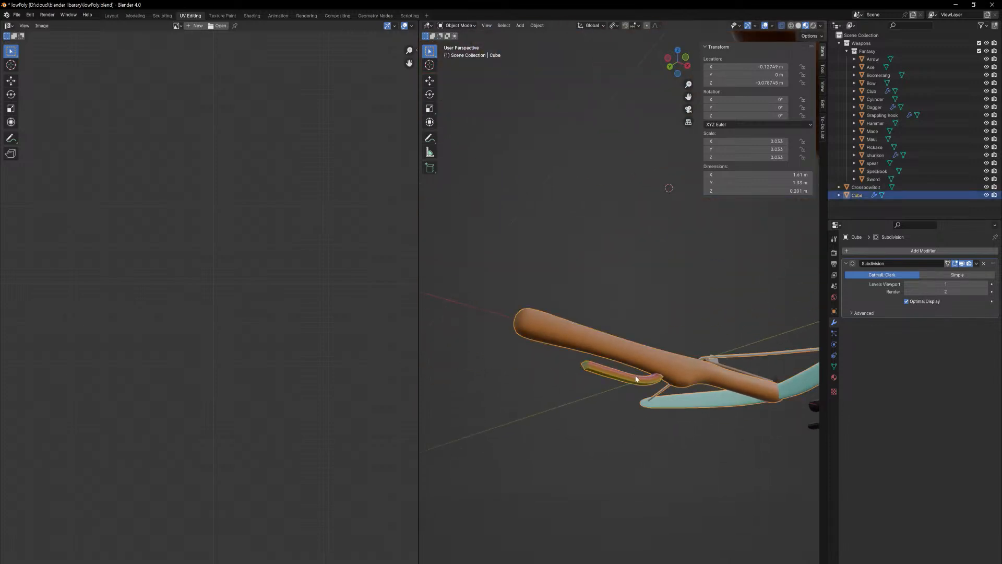
pyautogui.press('Tab')
pyautogui.moveTo(590, 367); pyautogui.dragTo(603, 377, button='middle')
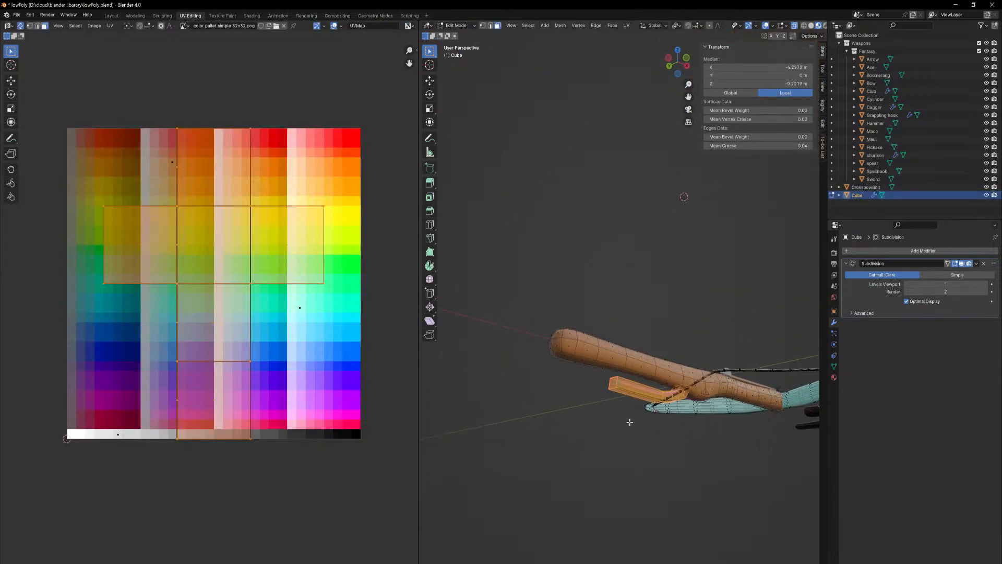
pyautogui.keyDown('ctrl'); pyautogui.moveTo(629, 420); pyautogui.dragTo(629, 386, button='middle'); pyautogui.keyUp('ctrl')
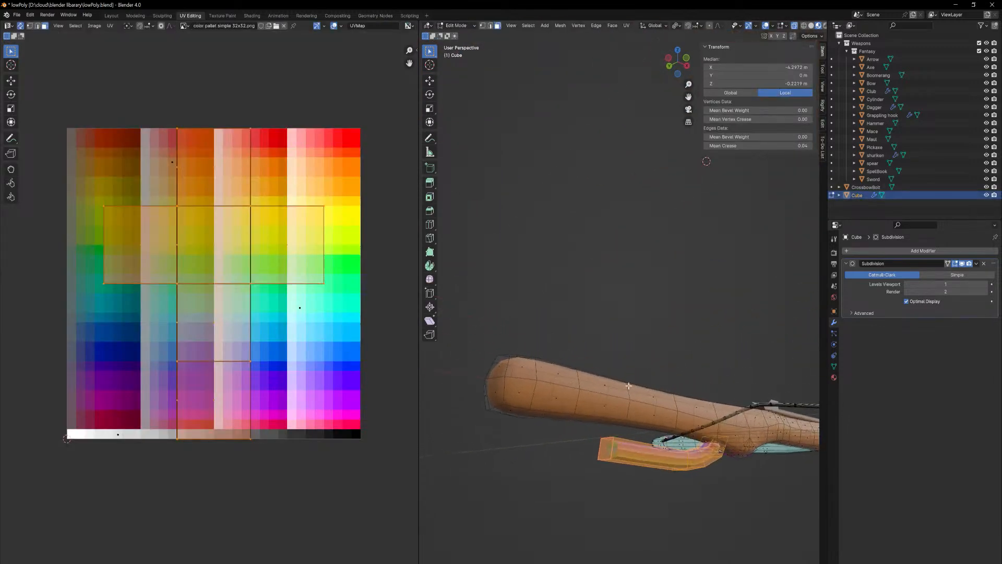
pyautogui.click(605, 447)
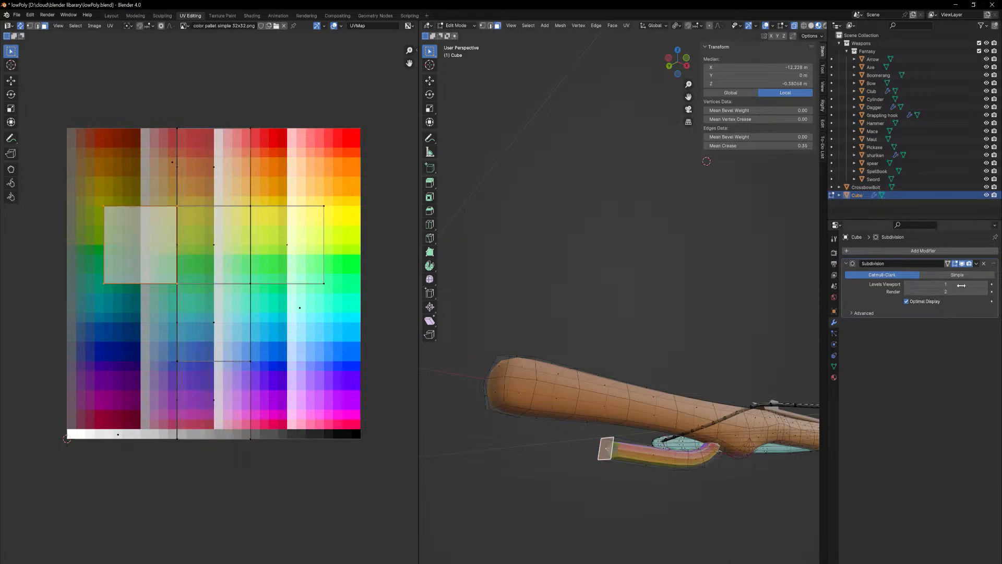
pyautogui.hotkey('ctrl', 'l')
pyautogui.press('Tab')
pyautogui.click(697, 361)
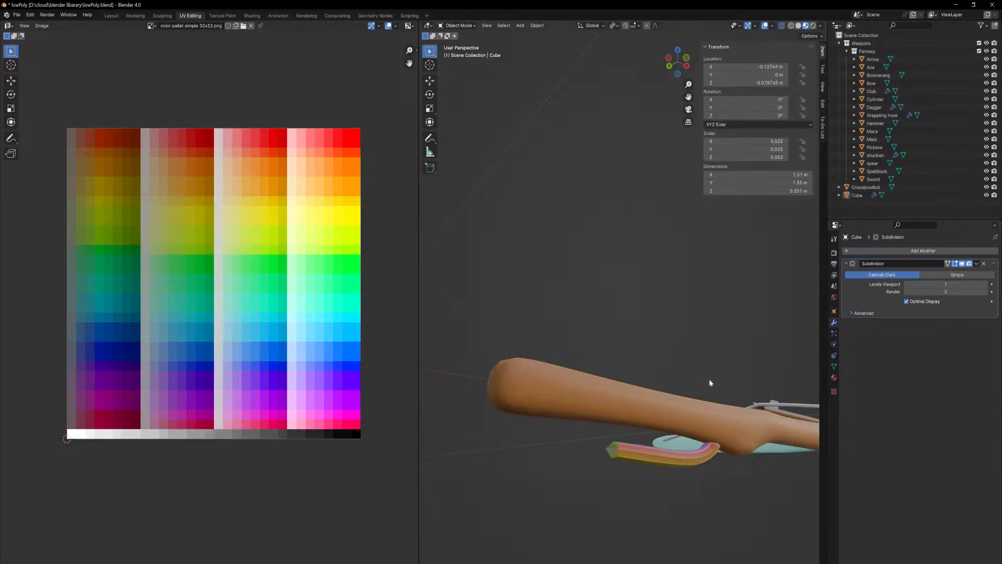
pyautogui.click(729, 397)
pyautogui.hotkey('ctrl', 'z')
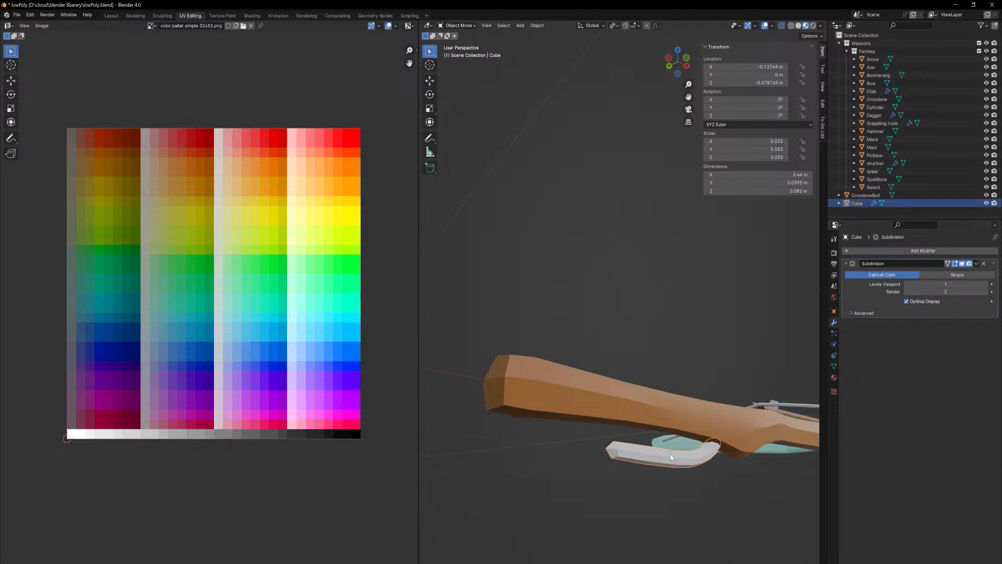
# - Set the mean crease of the lever's end-face edges to 0.36 and its Subdivision viewport level to 2
pyautogui.press('Tab')
pyautogui.moveTo(756, 148)
pyautogui.mouseDown()
pyautogui.moveTo(785, 148)
pyautogui.moveTo(767, 147)
pyautogui.mouseUp()
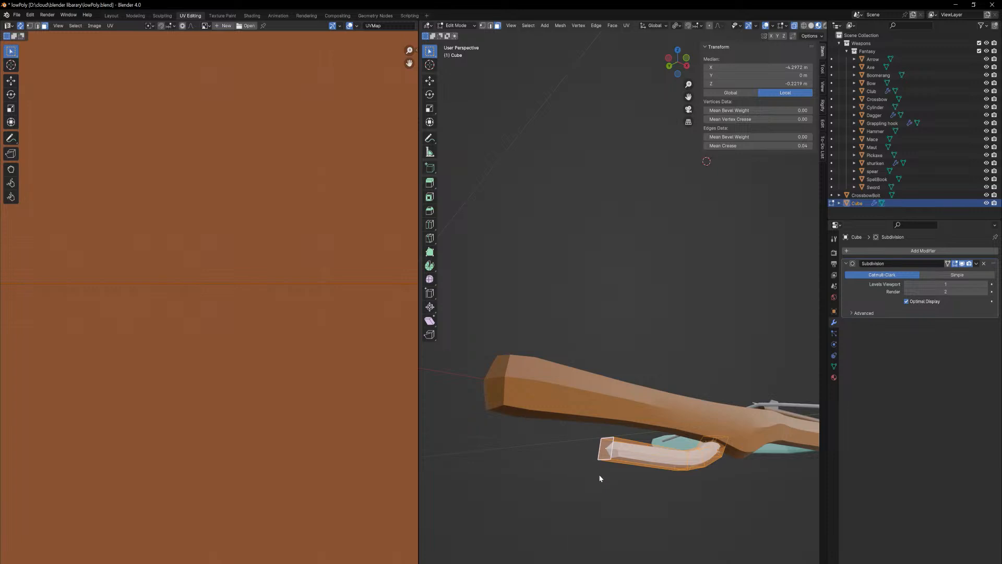
pyautogui.click(606, 450)
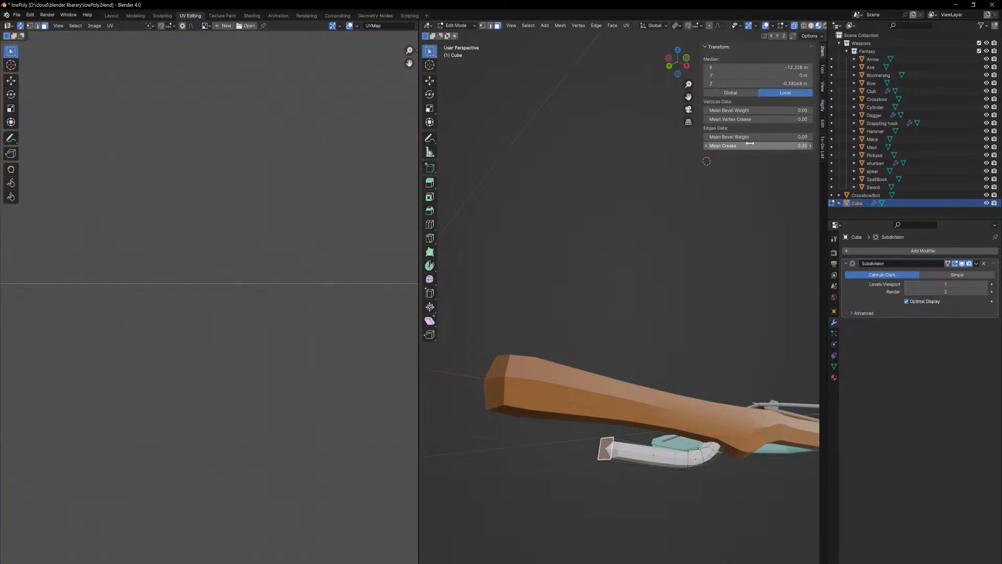
pyautogui.moveTo(731, 146); pyautogui.dragTo(731, 146)
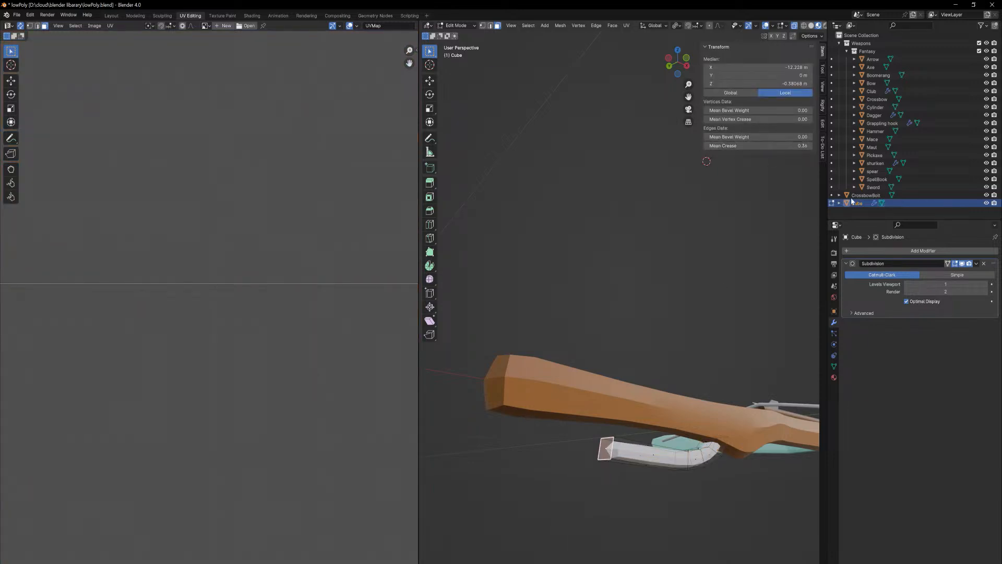
pyautogui.click(986, 285)
pyautogui.moveTo(681, 435); pyautogui.dragTo(671, 441, button='middle')
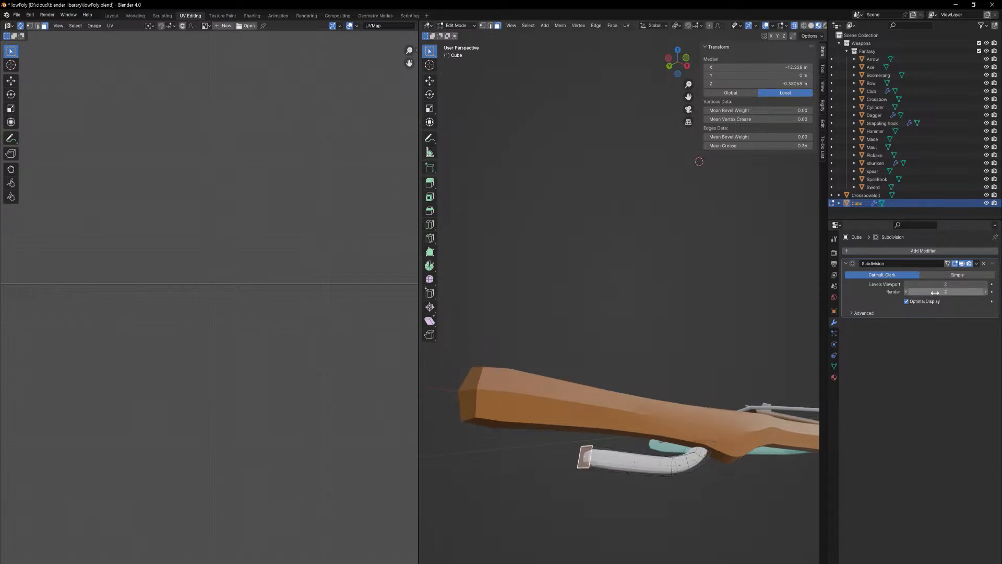
pyautogui.press('Tab')
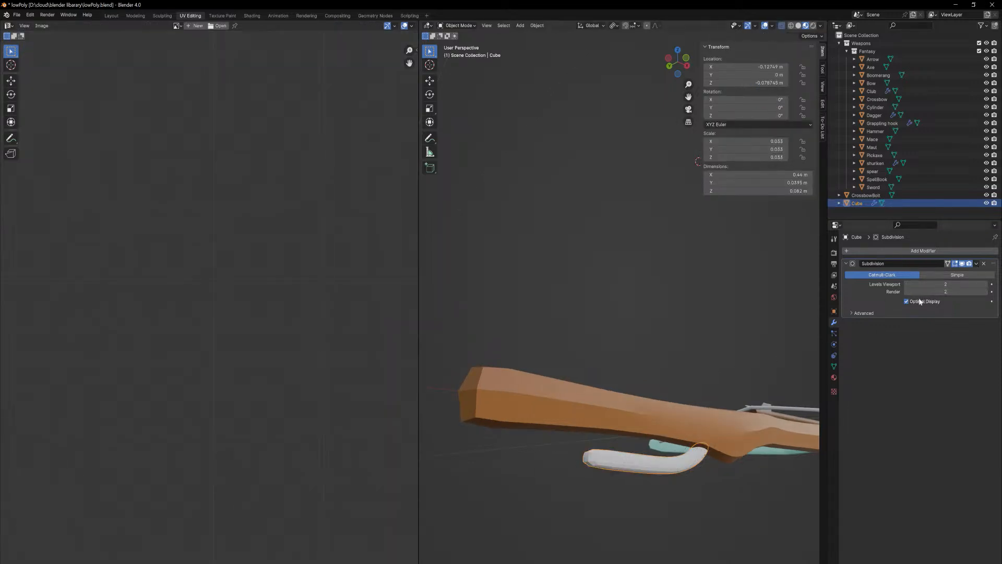
# - Apply the lever's Subdivision modifier and set both the lever and the crossbow to Shade Auto Smooth
pyautogui.click(983, 263)
pyautogui.rightClick(634, 476)
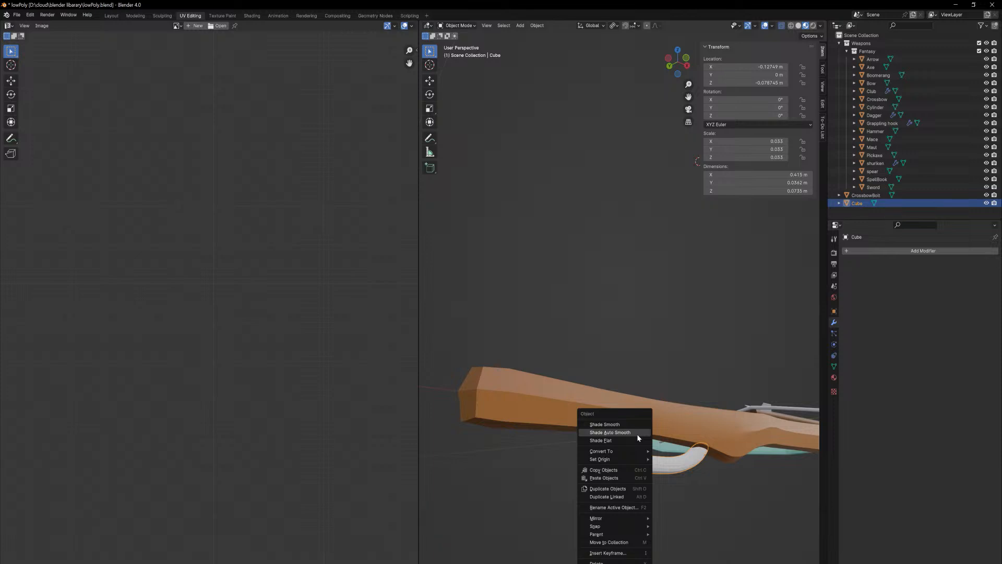
pyautogui.click(637, 434)
pyautogui.moveTo(634, 398); pyautogui.dragTo(683, 407, button='middle')
pyautogui.click(690, 406)
pyautogui.rightClick(690, 406)
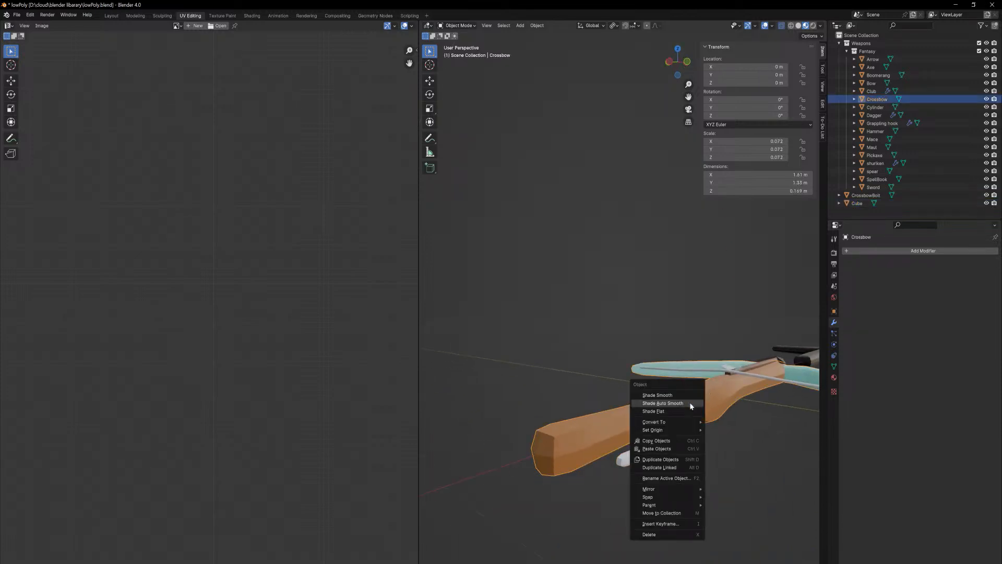
pyautogui.click(690, 405)
# - Join the lever into the crossbow, keeping the crossbow as the active object
pyautogui.click(663, 444)
pyautogui.keyDown('shift'); pyautogui.click(641, 405); pyautogui.keyUp('shift')
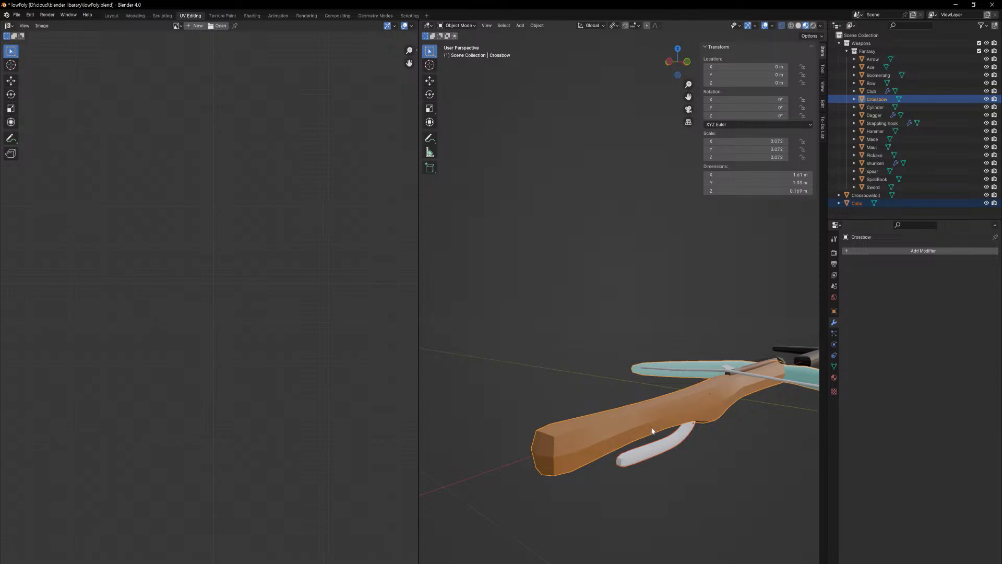
pyautogui.hotkey('ctrl', 'j')
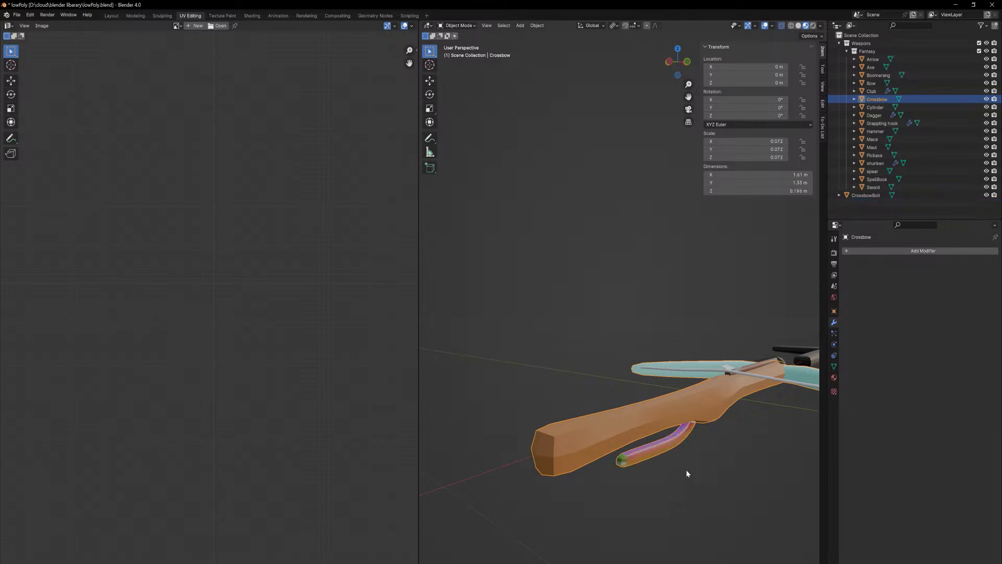
# - Scale all of the lever's UVs to 0 and move them onto the palette's light cyan swatch beside the bow's colour point
pyautogui.press('Tab')
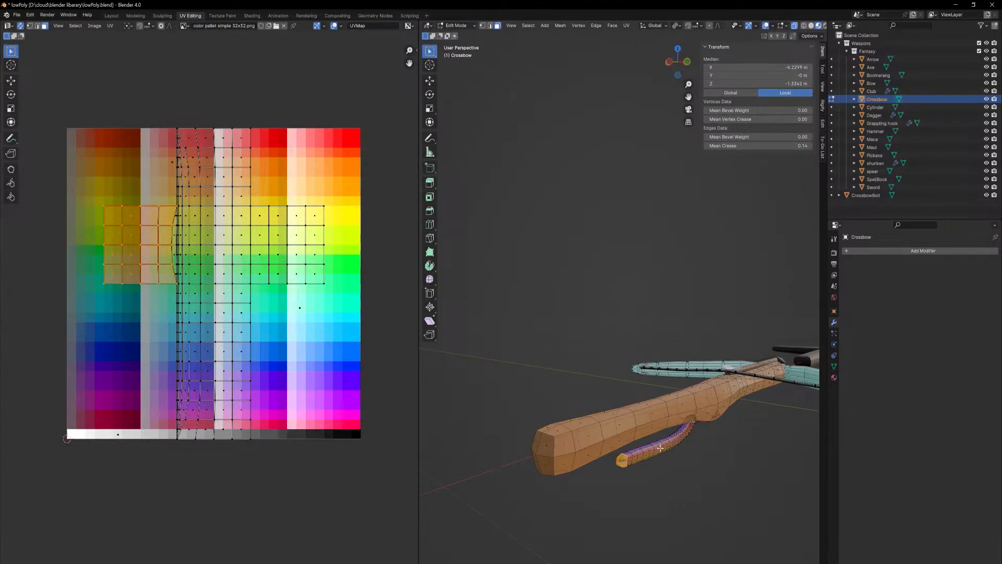
pyautogui.press('l')
pyautogui.press('a')
pyautogui.press('s')
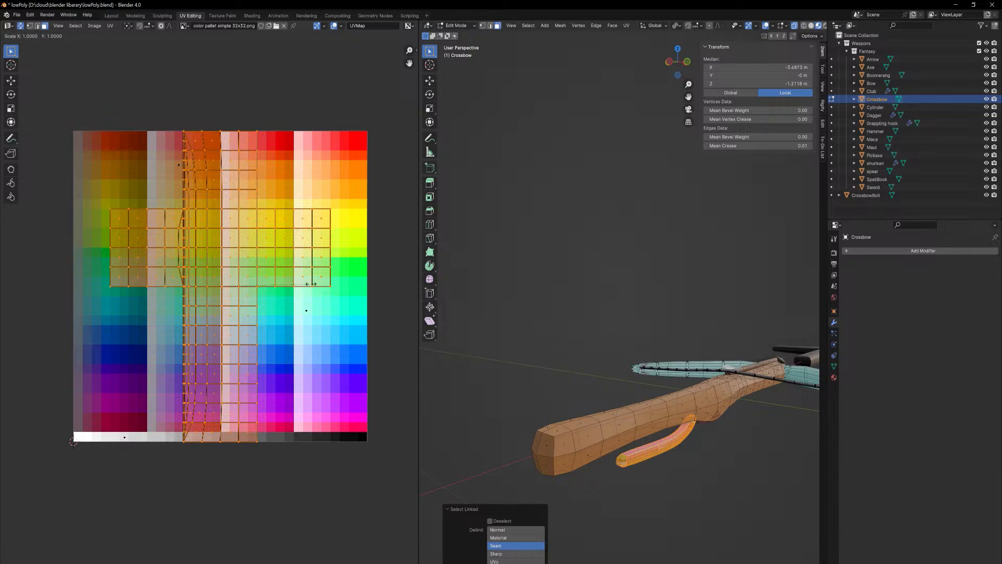
pyautogui.press('0')
pyautogui.press('Return')
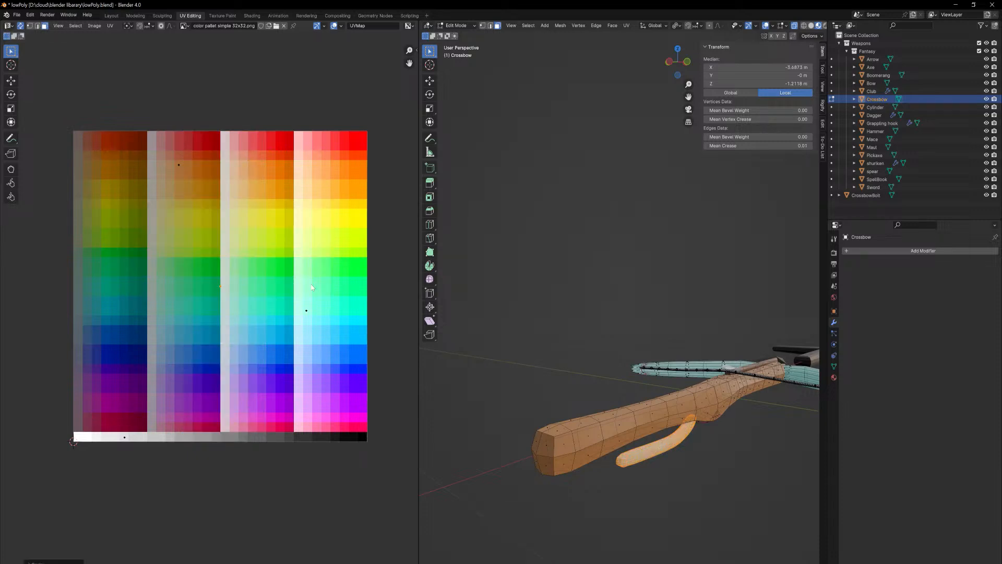
pyautogui.press('g')
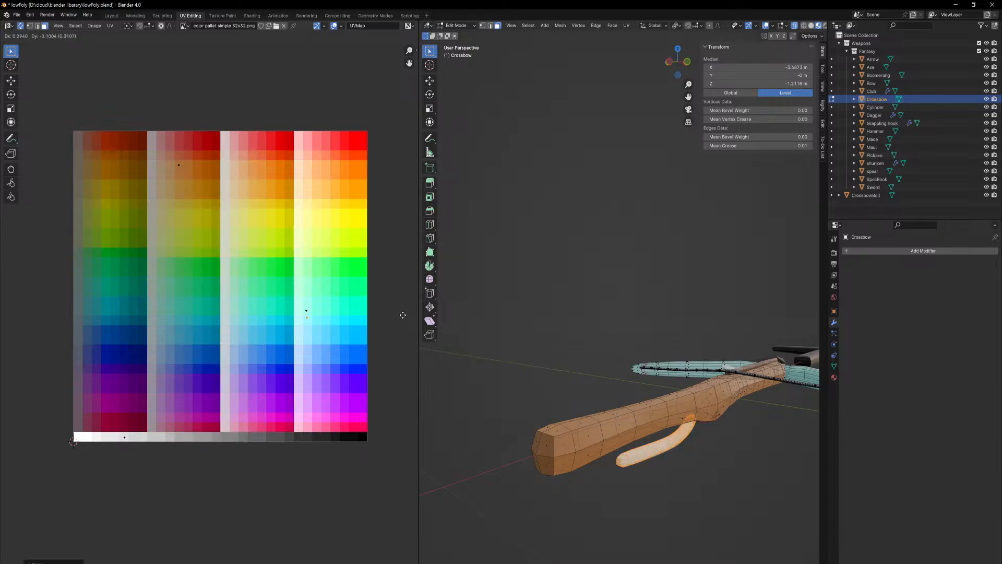
pyautogui.click(402, 314)
pyautogui.press('Tab')
# - Move the CrossbowBolt object into the Fantasy collection
pyautogui.moveTo(742, 469); pyautogui.dragTo(729, 78, button='middle')
pyautogui.click(728, 471)
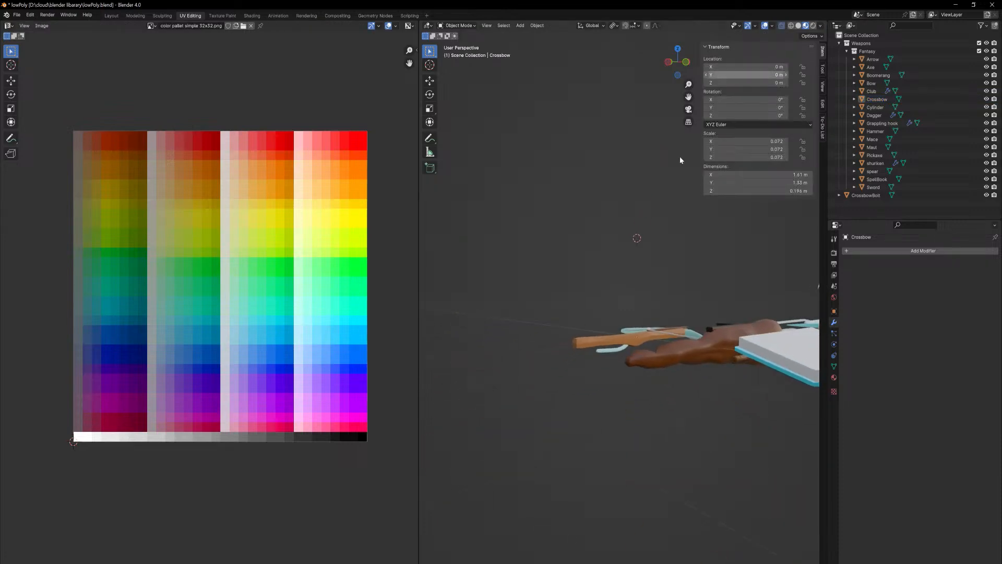
pyautogui.moveTo(679, 155); pyautogui.dragTo(681, 305, button='middle')
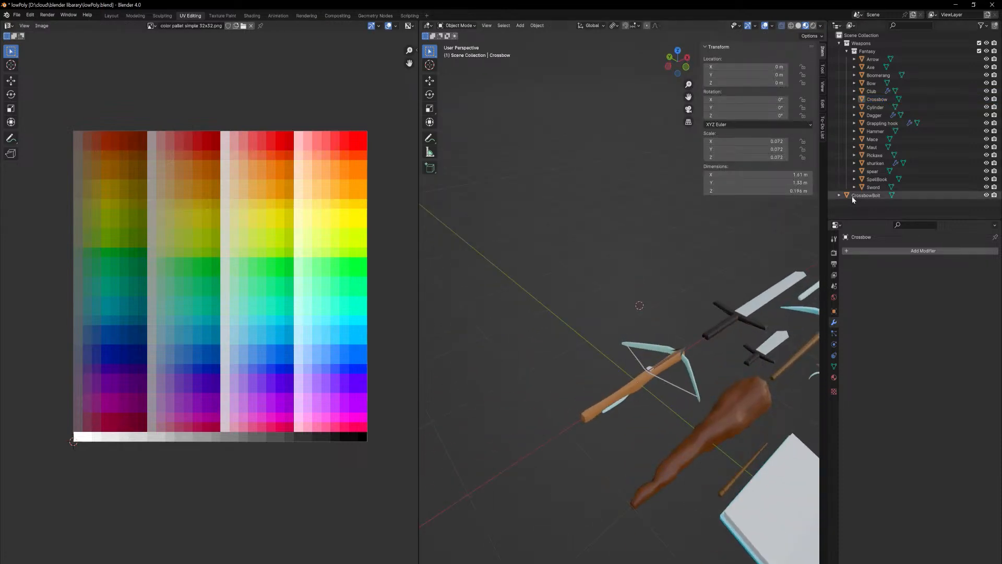
pyautogui.moveTo(868, 197); pyautogui.dragTo(866, 51)
# - Move the crossbow and its bolt 3.402 m along X and -2.9117 m along Y, in among the finished weapons
pyautogui.click(641, 377)
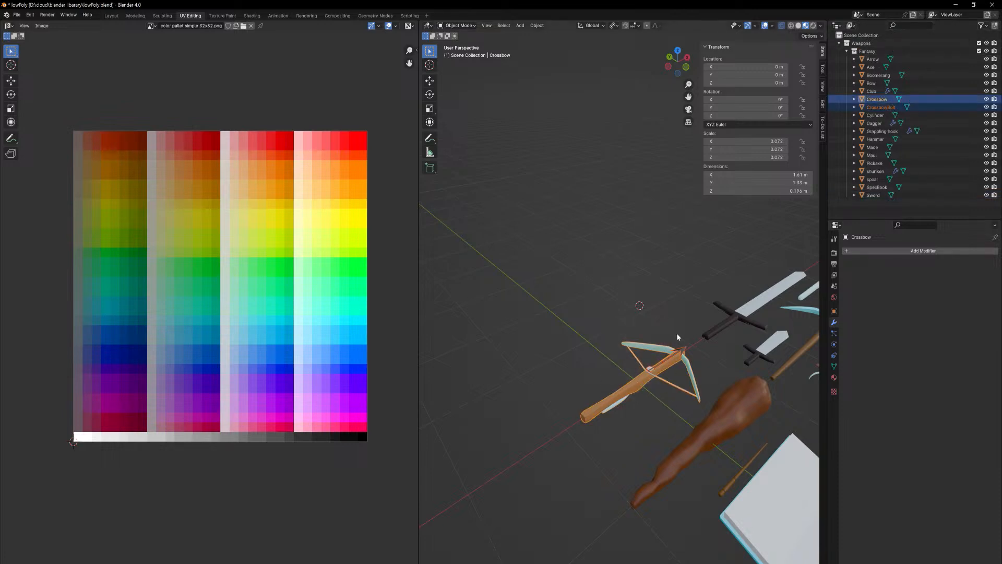
pyautogui.scroll(-4, 697, 465)
pyautogui.scroll(2, 697, 454)
pyautogui.press('g')
pyautogui.hotkey('shift', 'z')
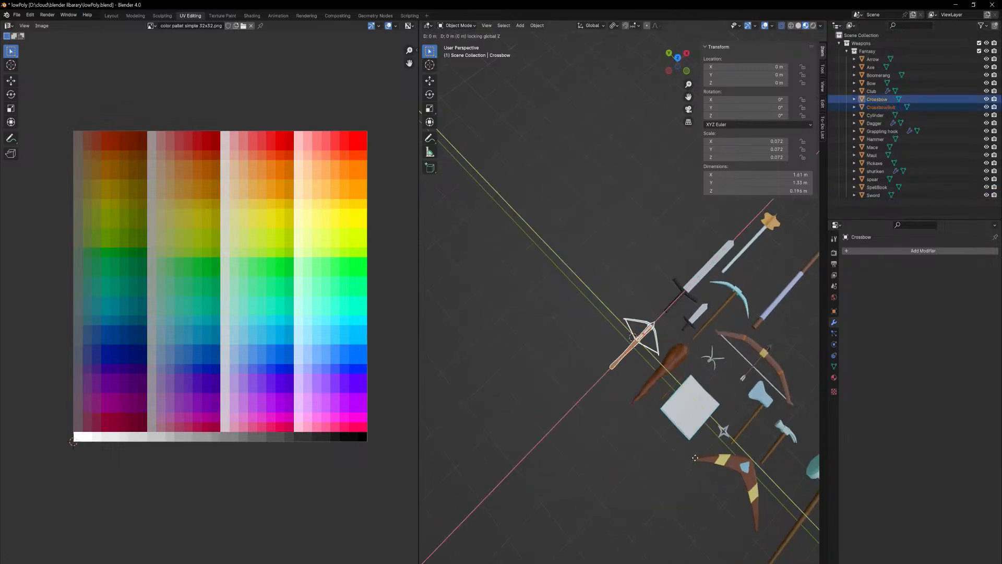
pyautogui.click(458, 446)
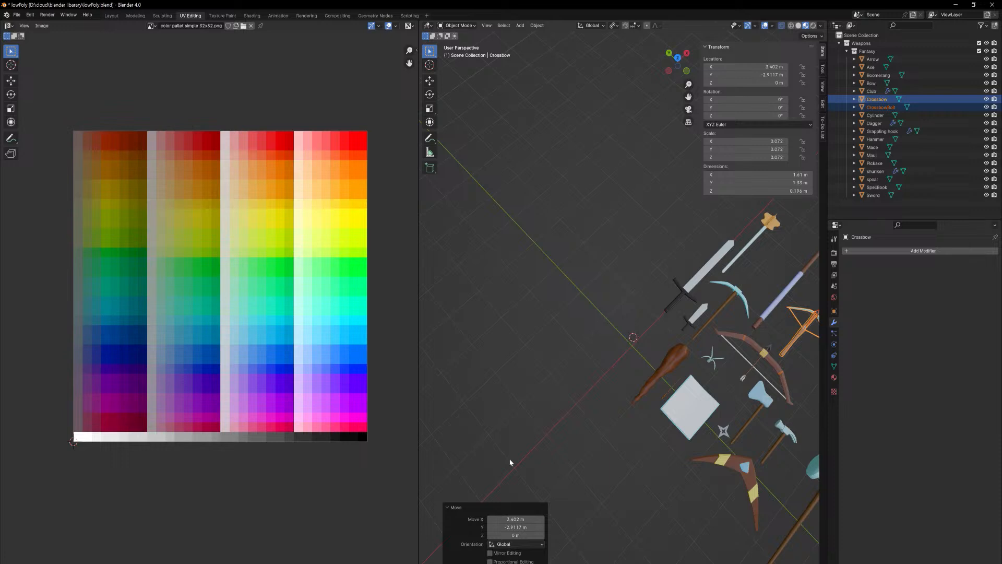
pyautogui.keyDown('shift'); pyautogui.moveTo(552, 396); pyautogui.dragTo(464, 404, button='middle'); pyautogui.keyUp('shift')
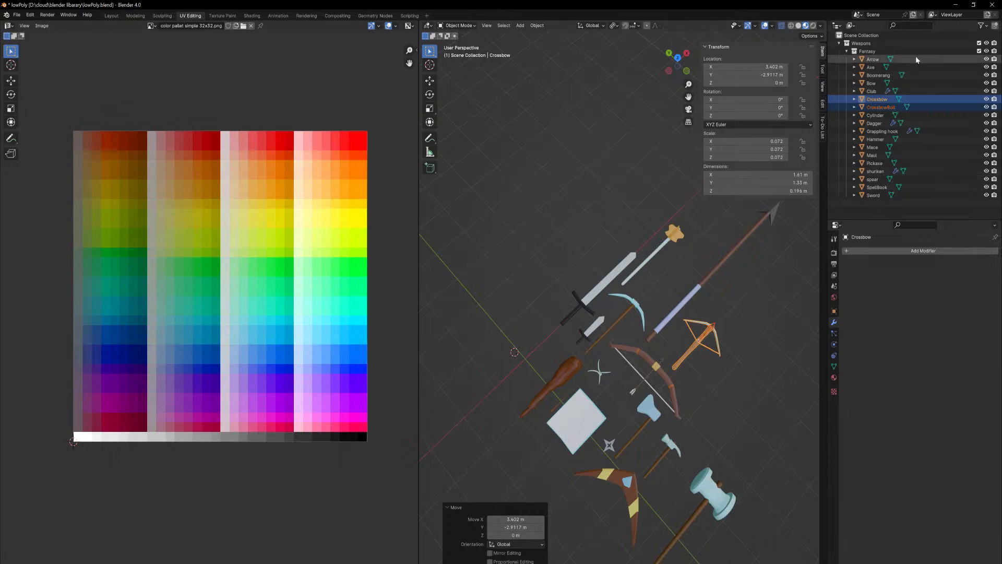
# - Mark the crossbow task in the fantasy to-do list as Completed
pyautogui.click(823, 128)
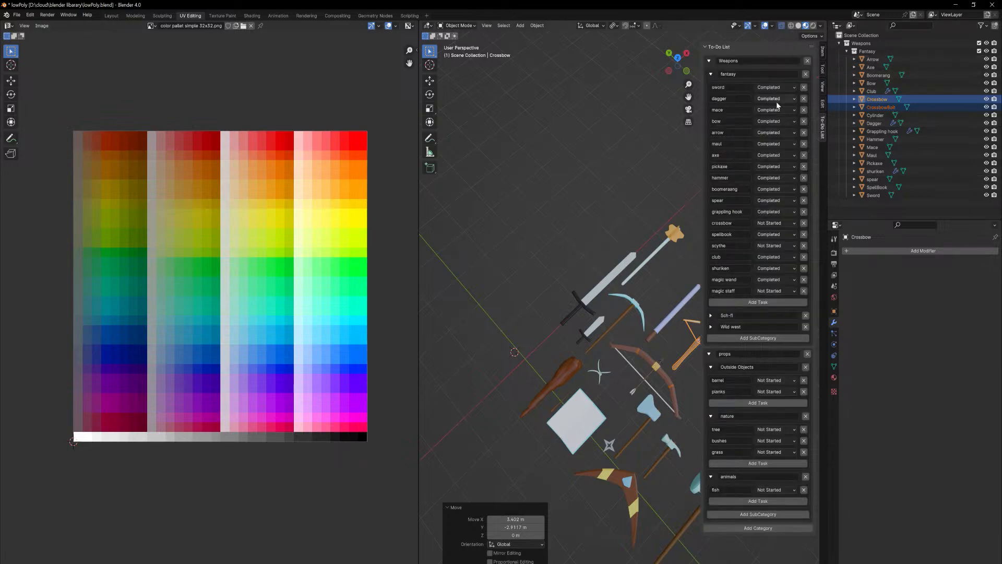
pyautogui.click(774, 223)
pyautogui.click(777, 260)
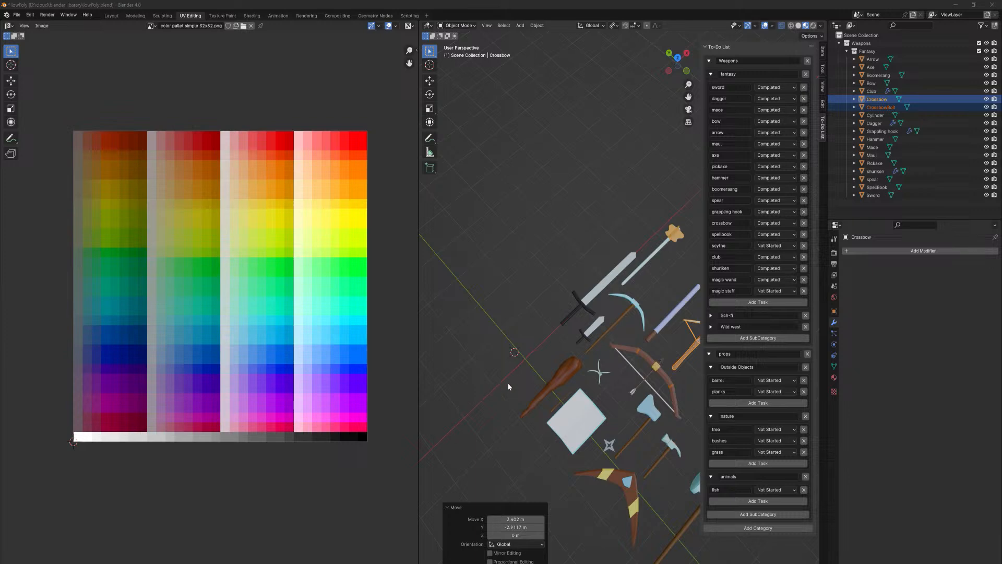
# - Add a cylinder mesh at the 3D cursor and open it for editing in the Layout workspace
pyautogui.moveTo(543, 363); pyautogui.dragTo(588, 334, button='middle')
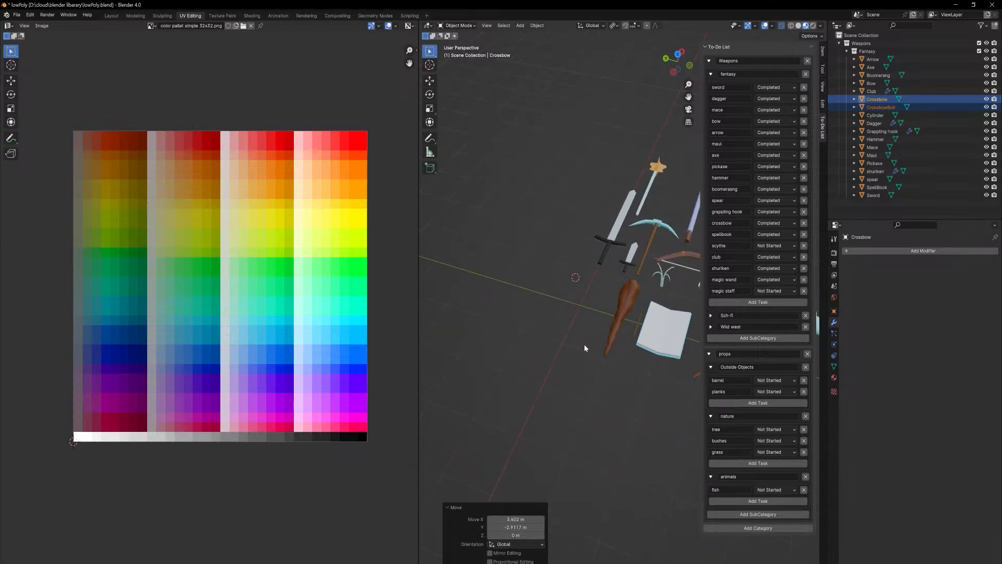
pyautogui.hotkey('shift', 'a')
pyautogui.moveTo(584, 345)
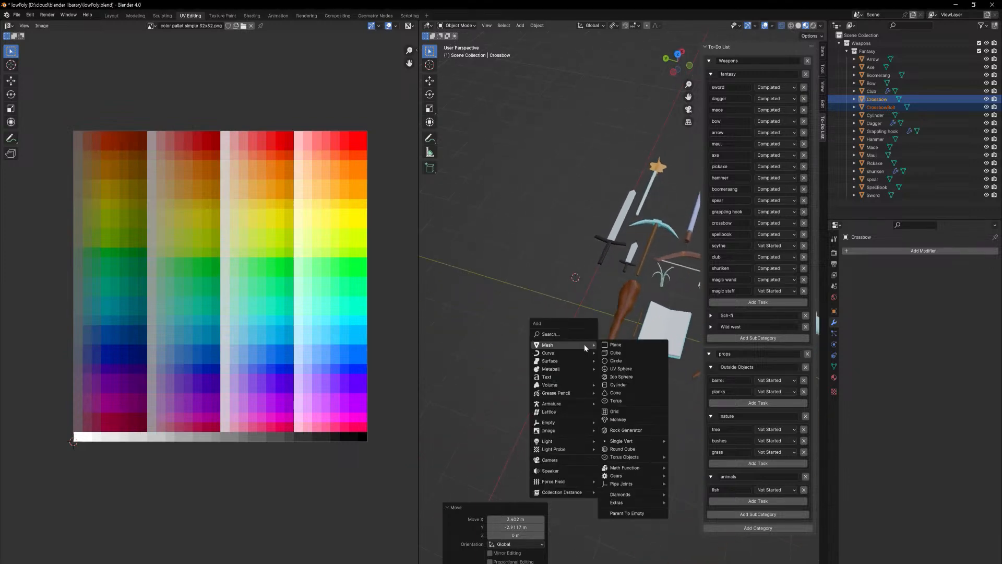
pyautogui.click(633, 384)
pyautogui.press('Tab')
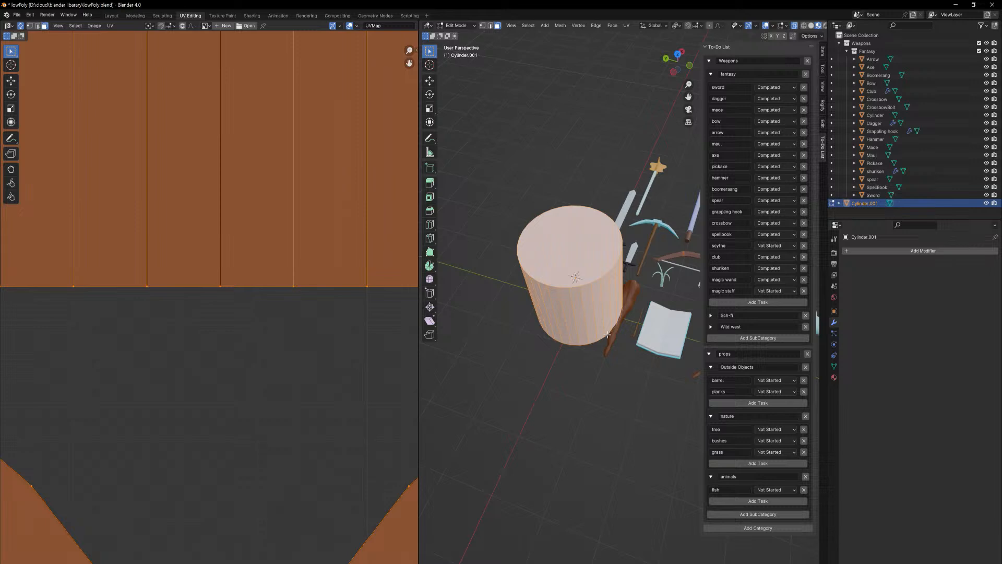
pyautogui.click(111, 16)
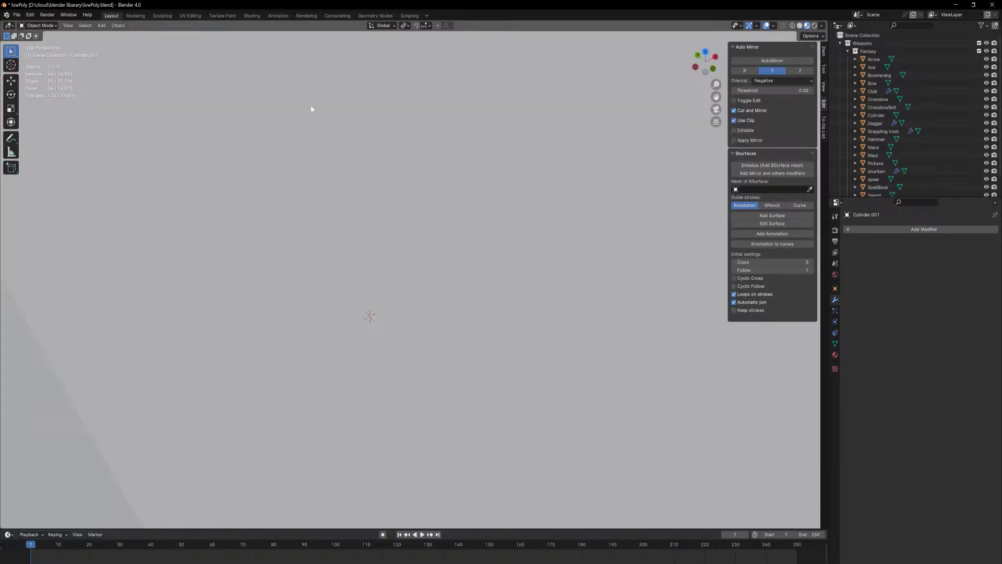
pyautogui.scroll(-10, 551, 399)
pyautogui.press('Tab')
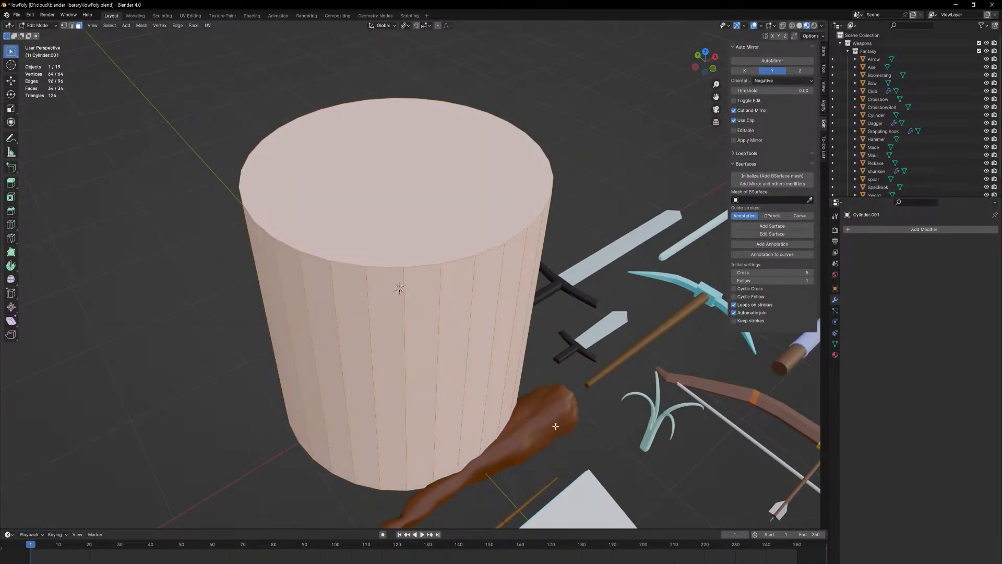
# - Rotate the cylinder's mesh 90° about X and 90° about Z
pyautogui.write('rx')
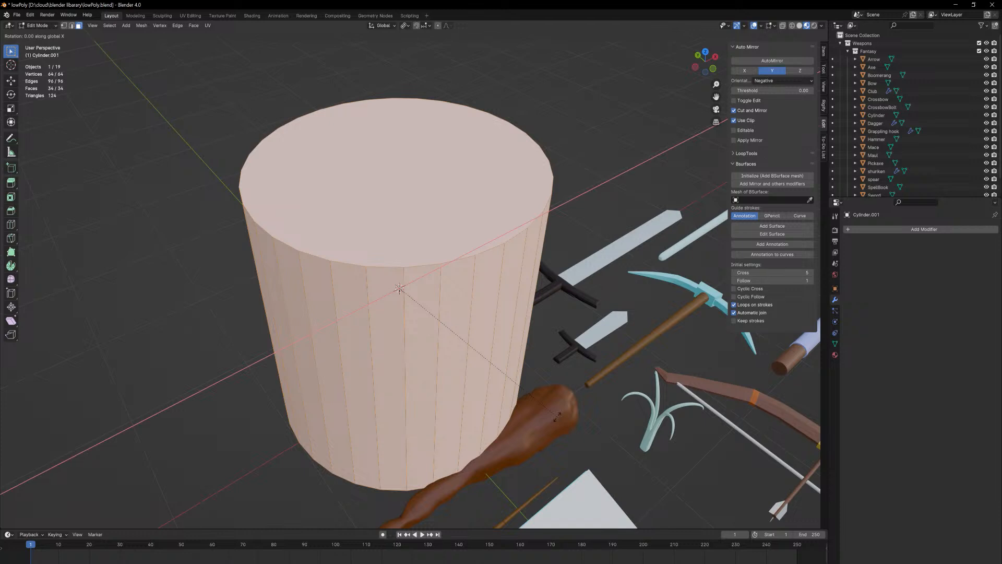
pyautogui.write('90')
pyautogui.press('Return')
pyautogui.write('rz90')
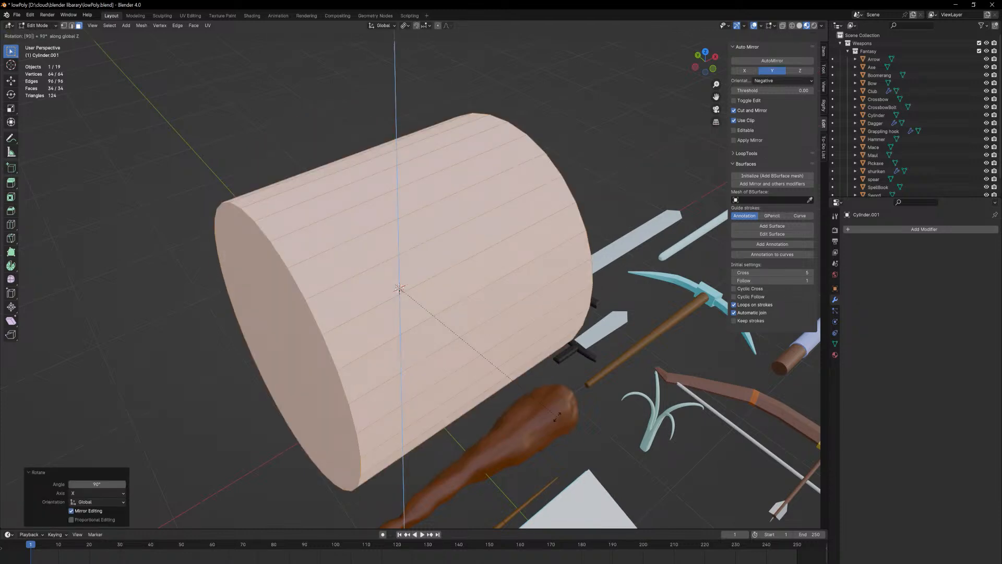
pyautogui.press('Return')
pyautogui.scroll(-4, 574, 459)
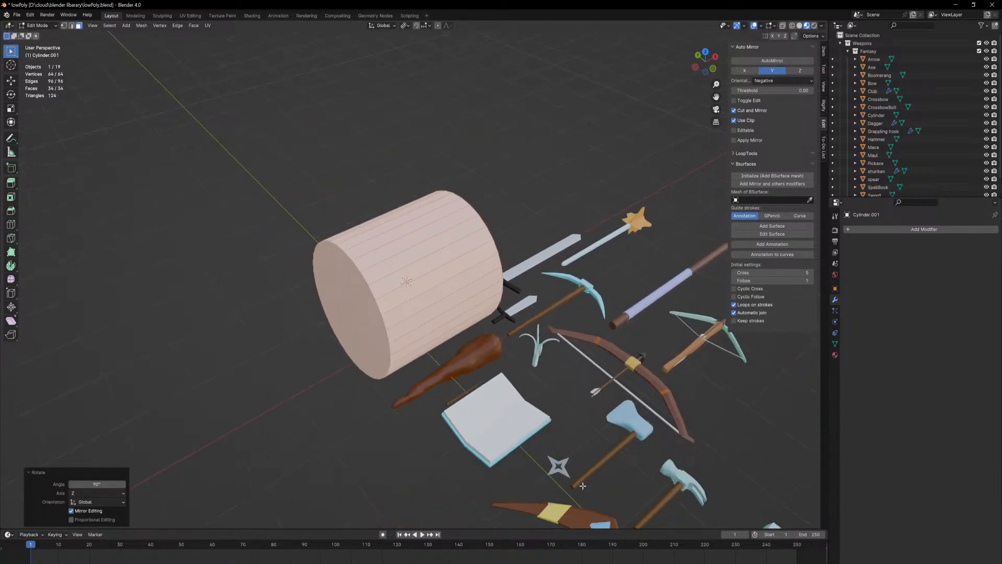
# - Scale the cylinder's mesh to 0.050 in Y and Z, leaving X unchanged, to make a long thin rod
pyautogui.keyDown('shift'); pyautogui.moveTo(656, 415); pyautogui.dragTo(596, 395, button='middle'); pyautogui.keyUp('shift')
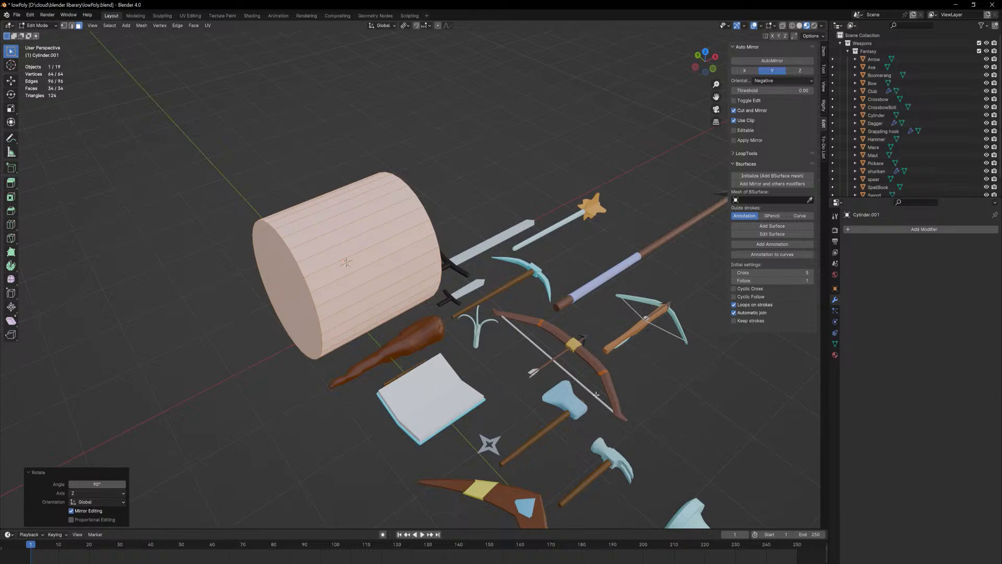
pyautogui.keyDown('shift'); pyautogui.moveTo(528, 261); pyautogui.dragTo(582, 289, button='middle'); pyautogui.keyUp('shift')
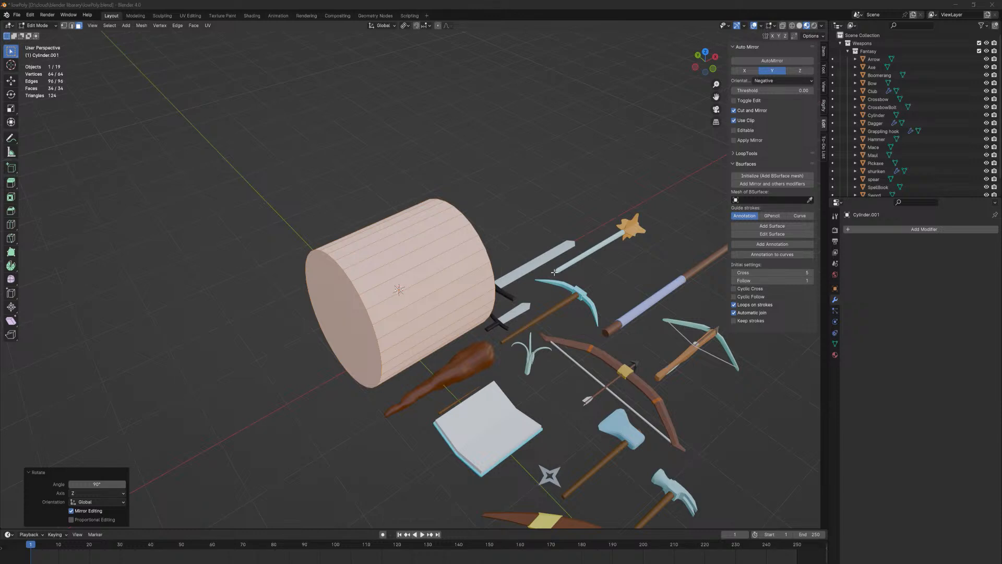
pyautogui.moveTo(548, 272); pyautogui.dragTo(505, 268, button='middle')
pyautogui.press('s')
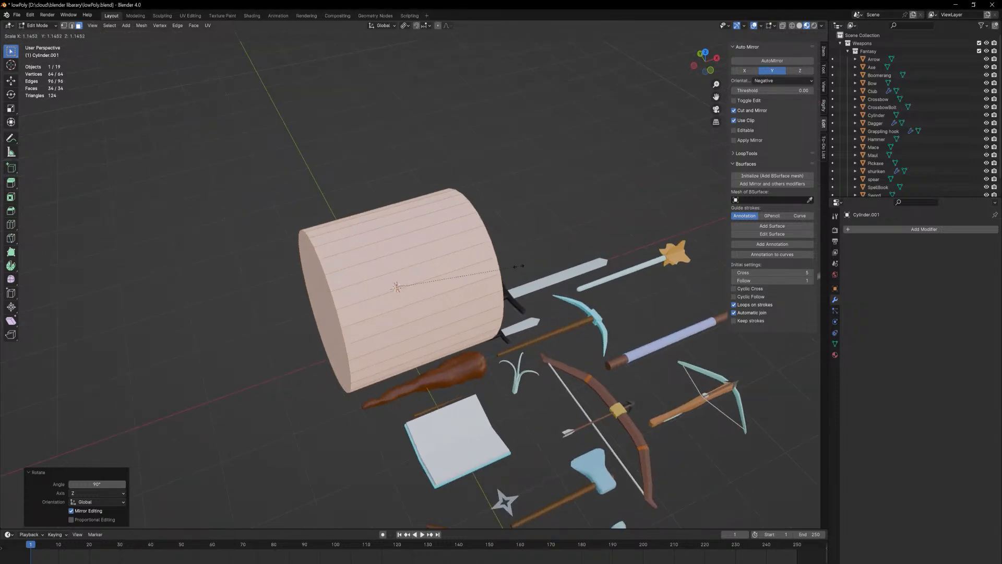
pyautogui.hotkey('shift', 'y')
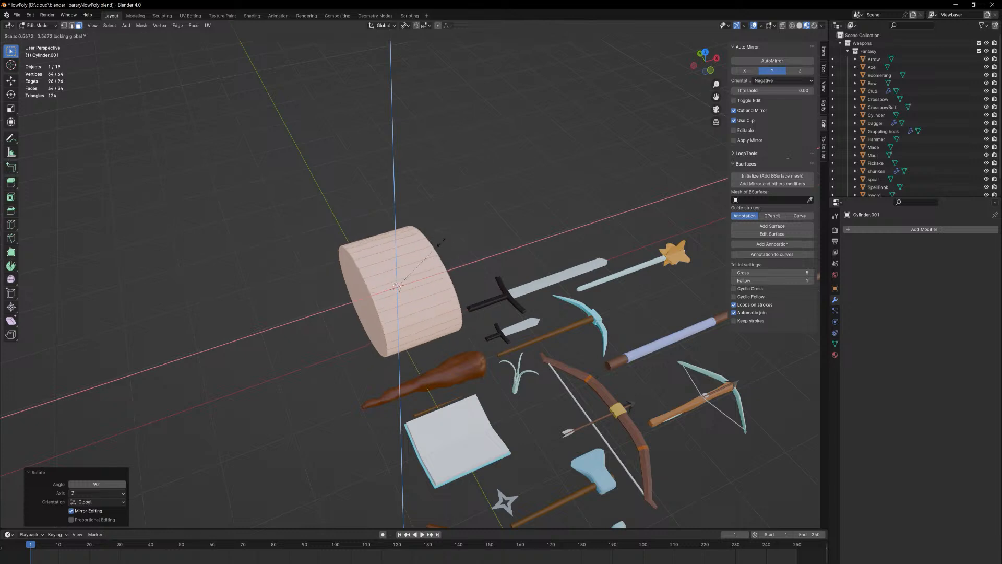
pyautogui.hotkey('shift', 'x')
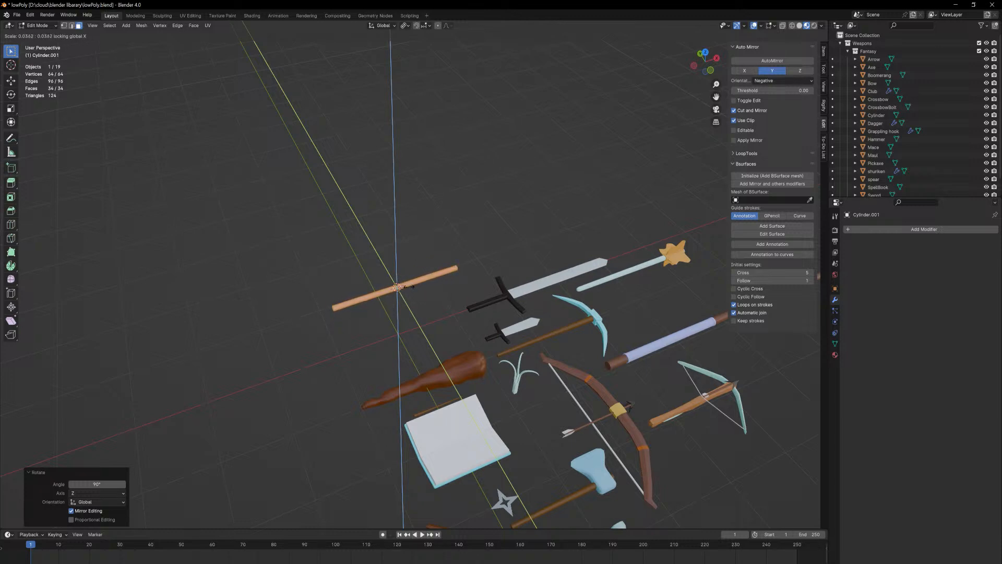
pyautogui.click(415, 290)
pyautogui.scroll(1, 446, 306)
pyautogui.scroll(3, 446, 304)
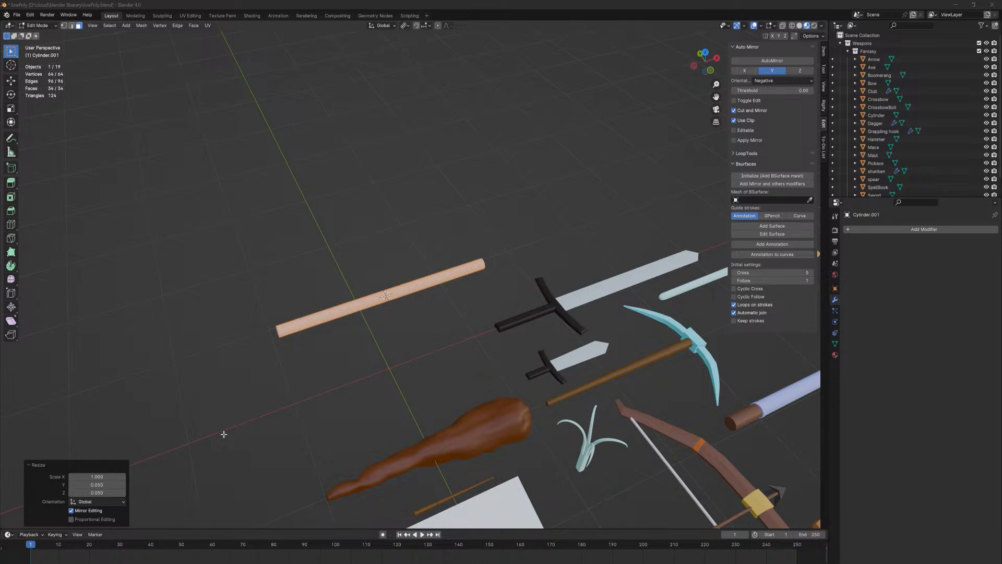
# - Thin the rod further by scaling it to 0.362 in Y and Z with its X length locked, and view it from above
pyautogui.moveTo(436, 351); pyautogui.dragTo(452, 338, button='middle')
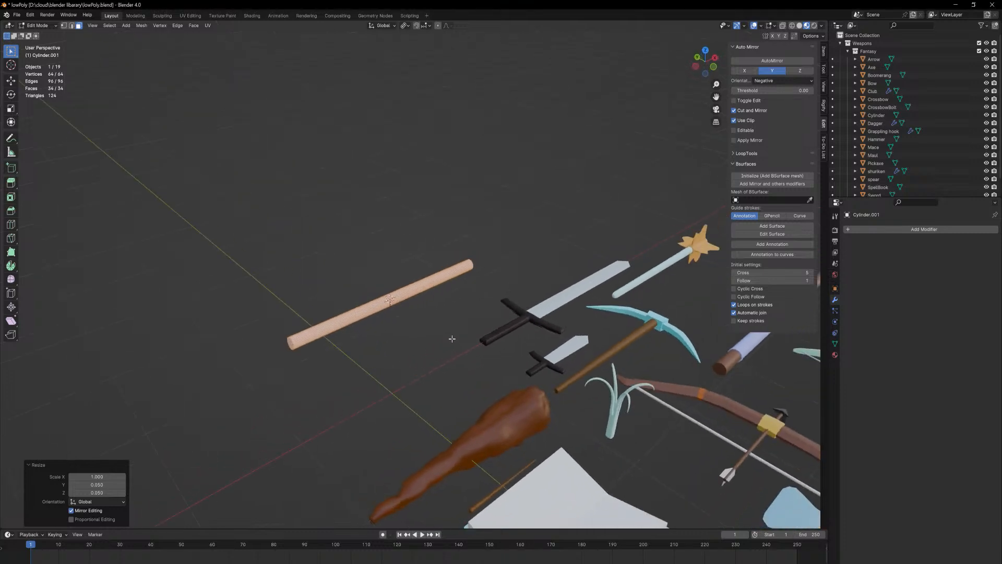
pyautogui.press('g')
pyautogui.hotkey('shift', 'x')
pyautogui.rightClick(529, 339)
pyautogui.press('s')
pyautogui.hotkey('shift', 'x')
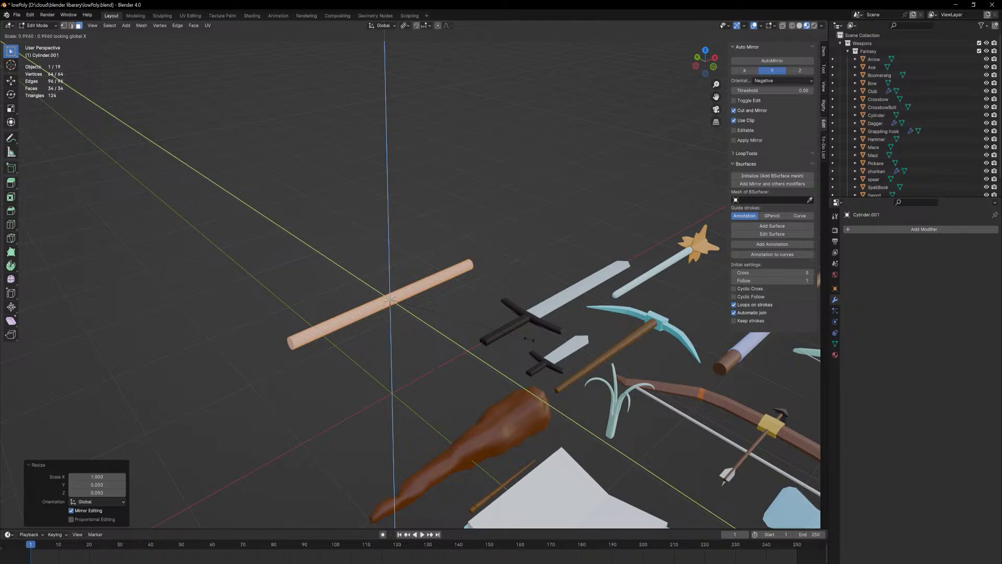
pyautogui.click(475, 311)
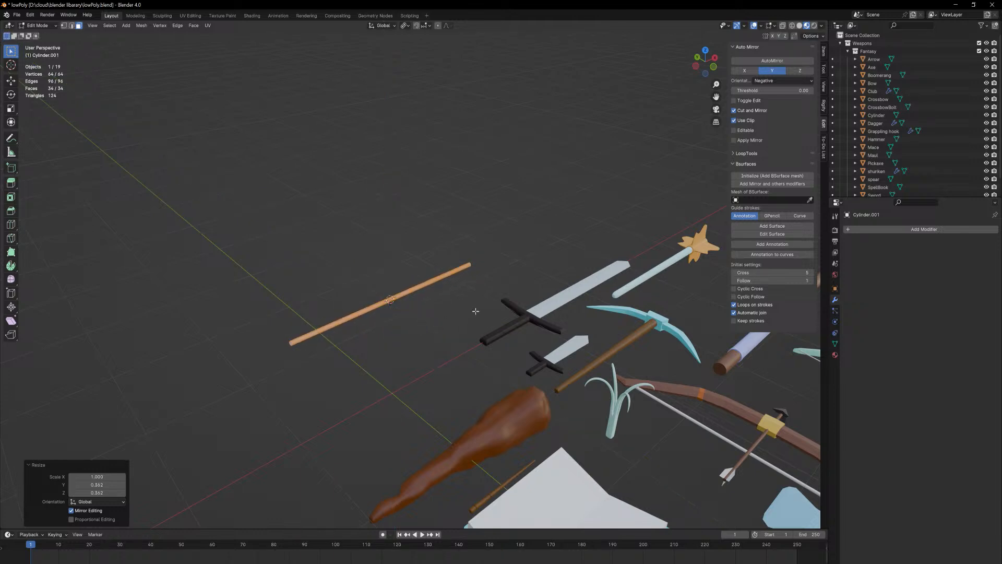
pyautogui.press('KP_7')
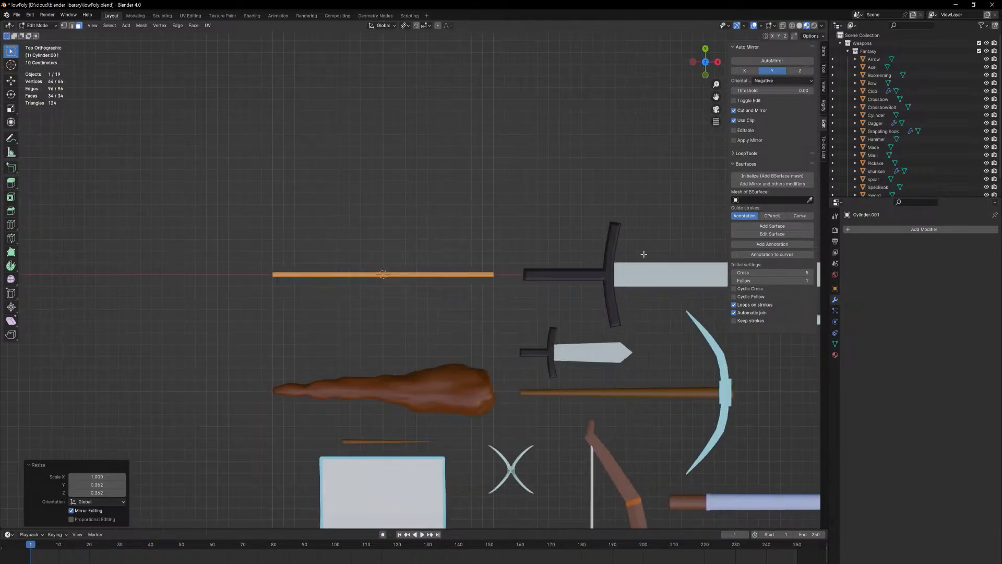
# - Move the rod about 2.8 m along X over the large sword and scale it up by about 2.05
pyautogui.scroll(-4, 578, 237)
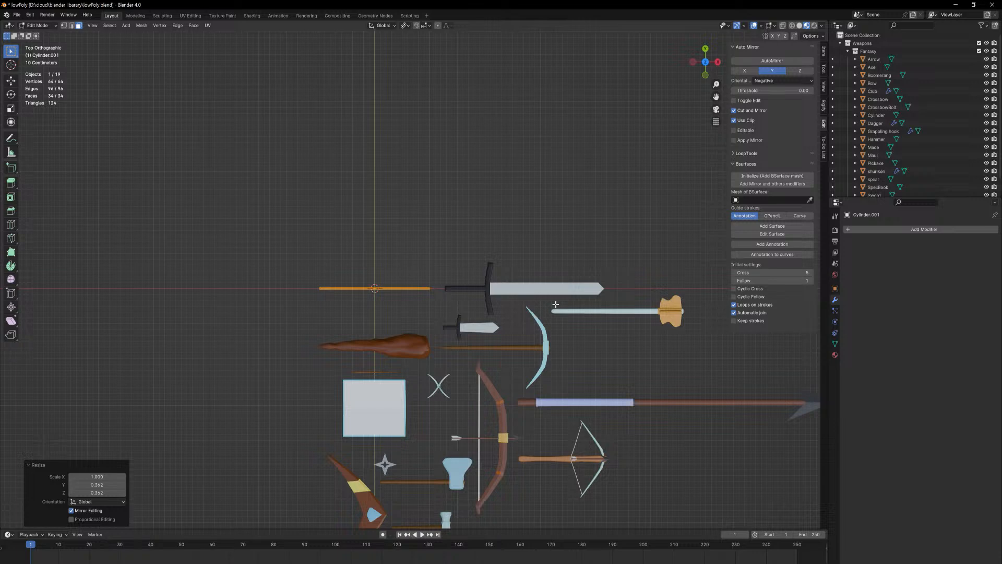
pyautogui.press('g')
pyautogui.hotkey('shift', 'z')
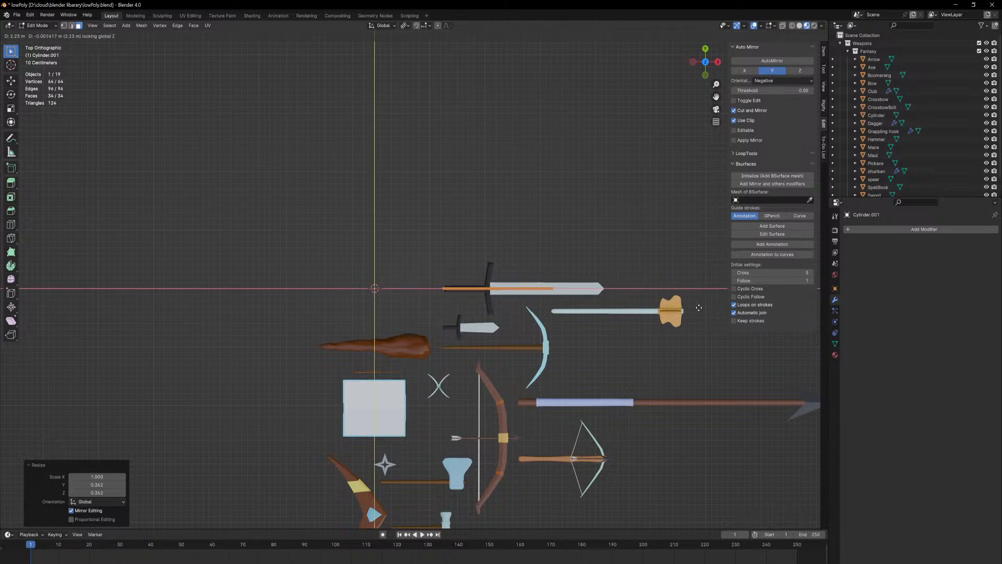
pyautogui.click(731, 306)
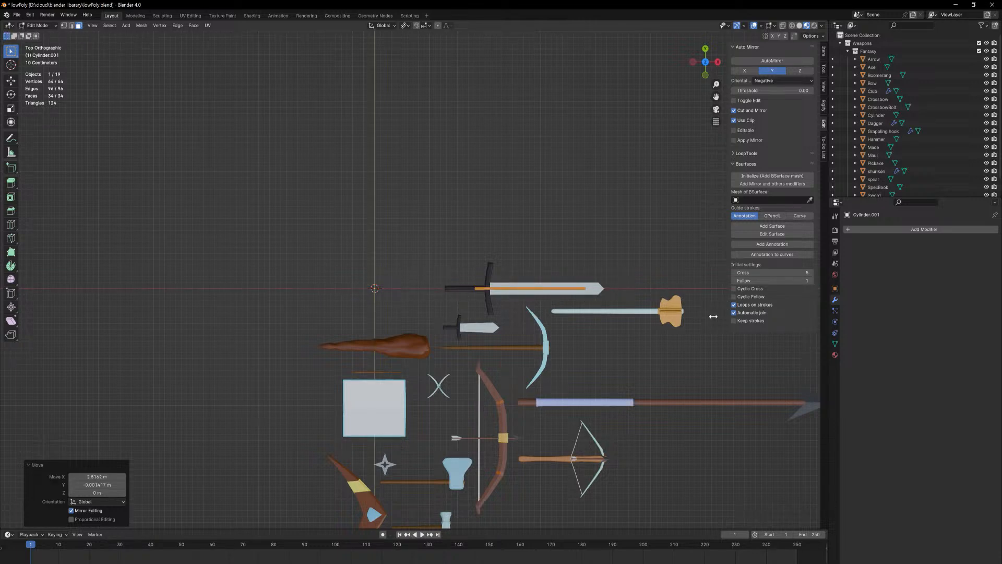
pyautogui.moveTo(637, 304)
pyautogui.mouseDown(button='middle')
pyautogui.moveTo(641, 295)
pyautogui.moveTo(638, 304)
pyautogui.mouseUp(button='middle')
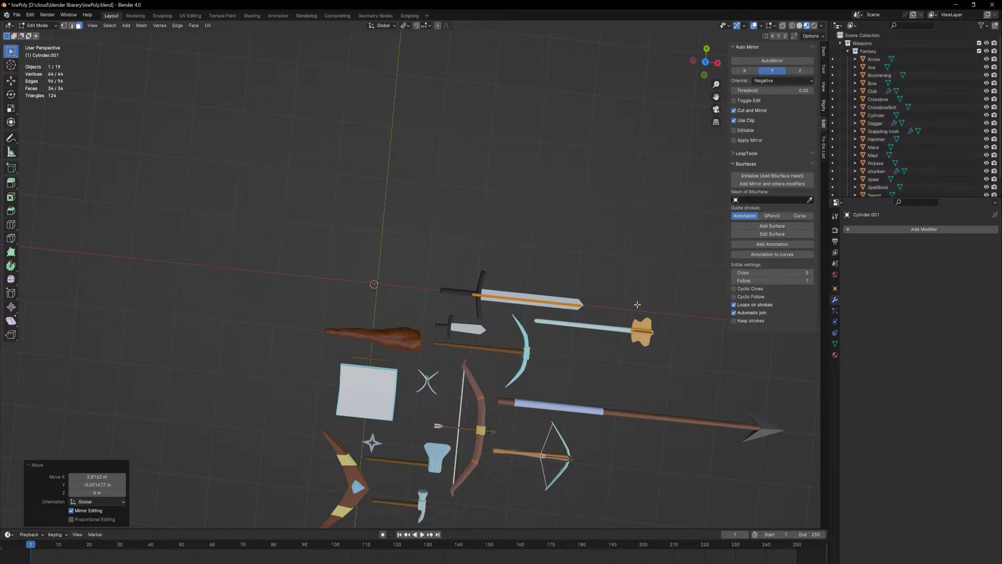
pyautogui.press('KP_7')
pyautogui.press('s')
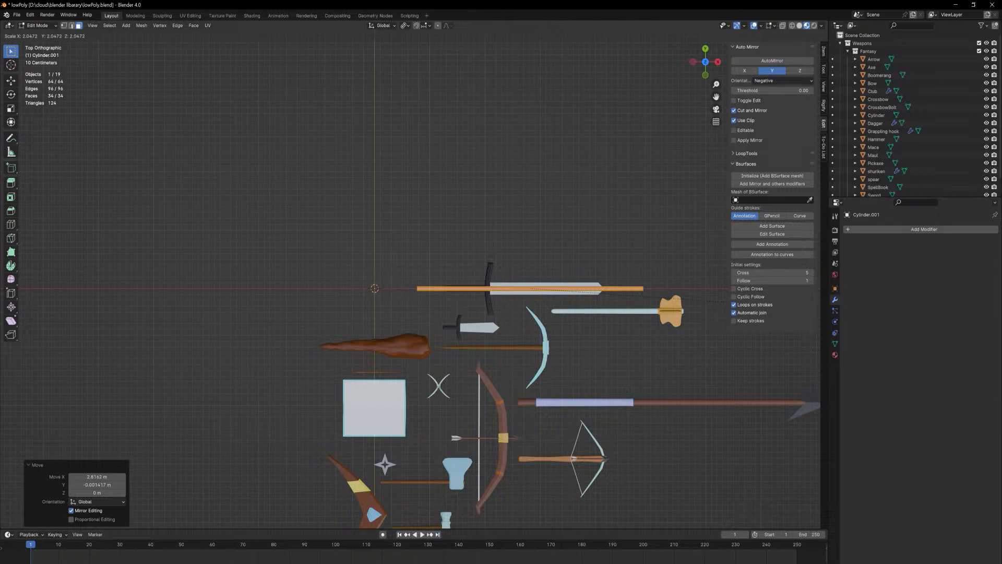
pyautogui.click(751, 305)
# - Move the rod onto the spear in the horizontal plane and scale it by about 1.3 to match the spear's length
pyautogui.keyDown('shift'); pyautogui.moveTo(673, 373); pyautogui.dragTo(546, 367, button='middle'); pyautogui.keyUp('shift')
pyautogui.keyDown('ctrl'); pyautogui.moveTo(575, 322); pyautogui.dragTo(573, 365, button='middle'); pyautogui.keyUp('ctrl')
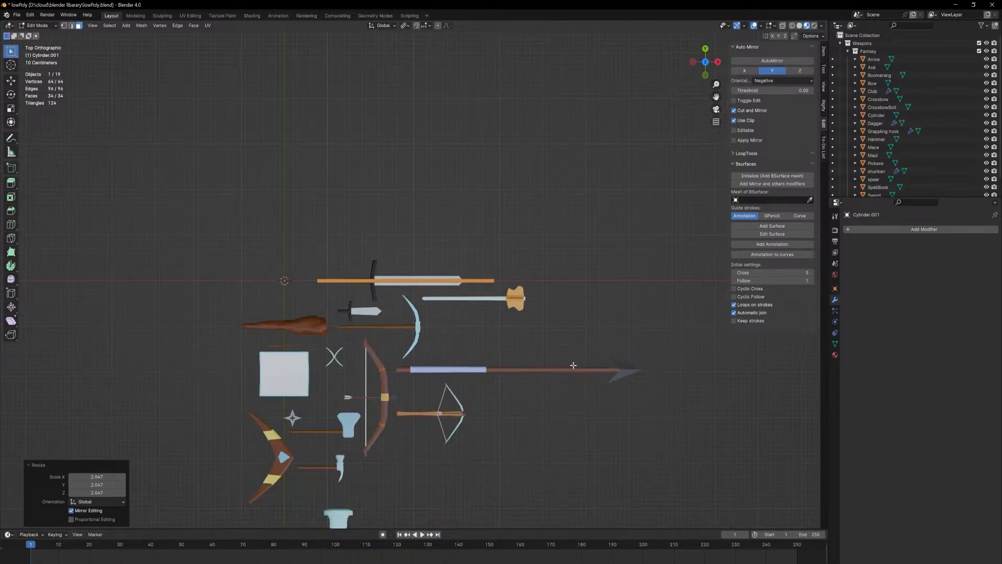
pyautogui.press('g')
pyautogui.hotkey('shift', 'z')
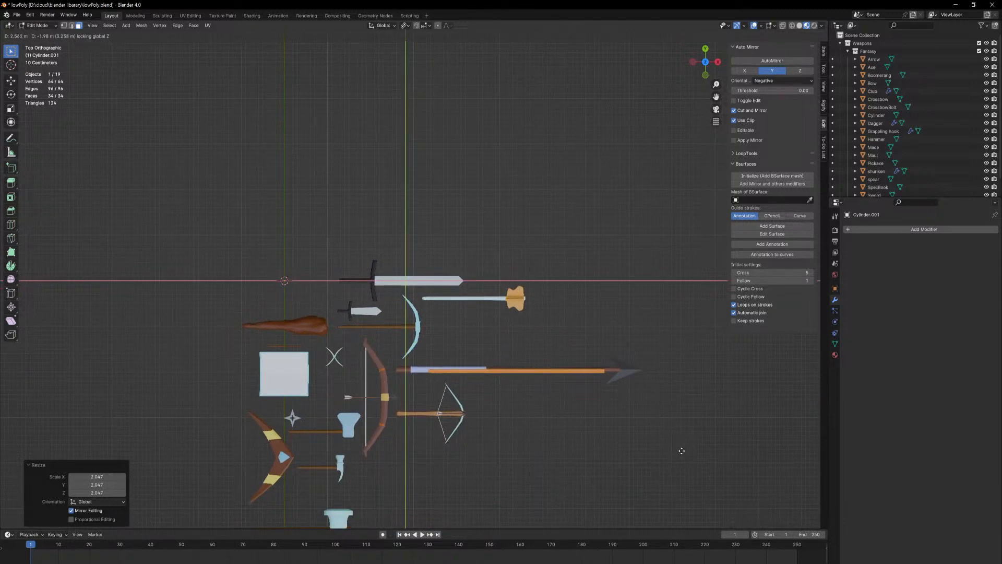
pyautogui.click(681, 451)
pyautogui.press('s')
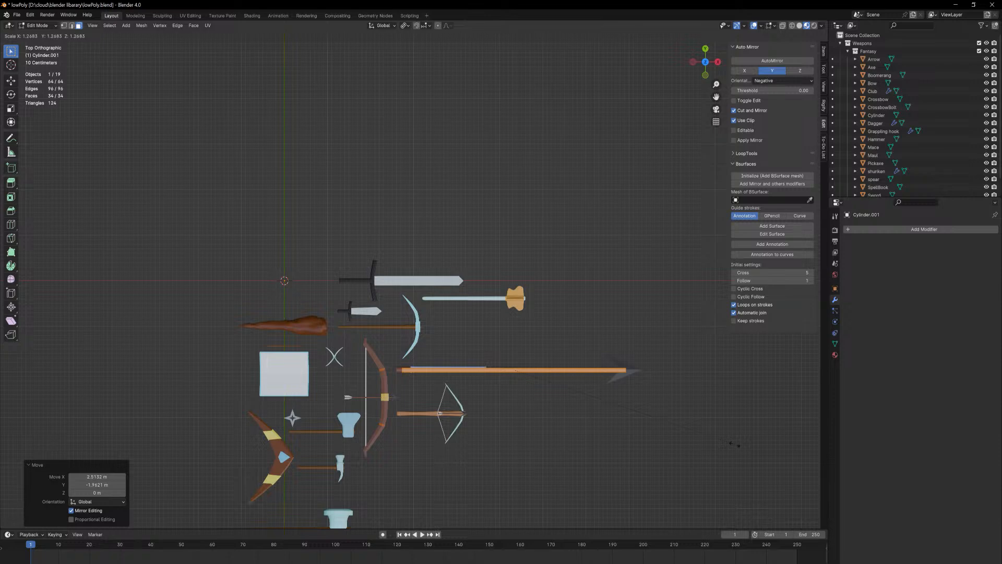
pyautogui.click(741, 445)
# - Move the rod in the horizontal plane to the empty space beyond the large sword and leave Edit Mode
pyautogui.press('g')
pyautogui.hotkey('shift', 'z')
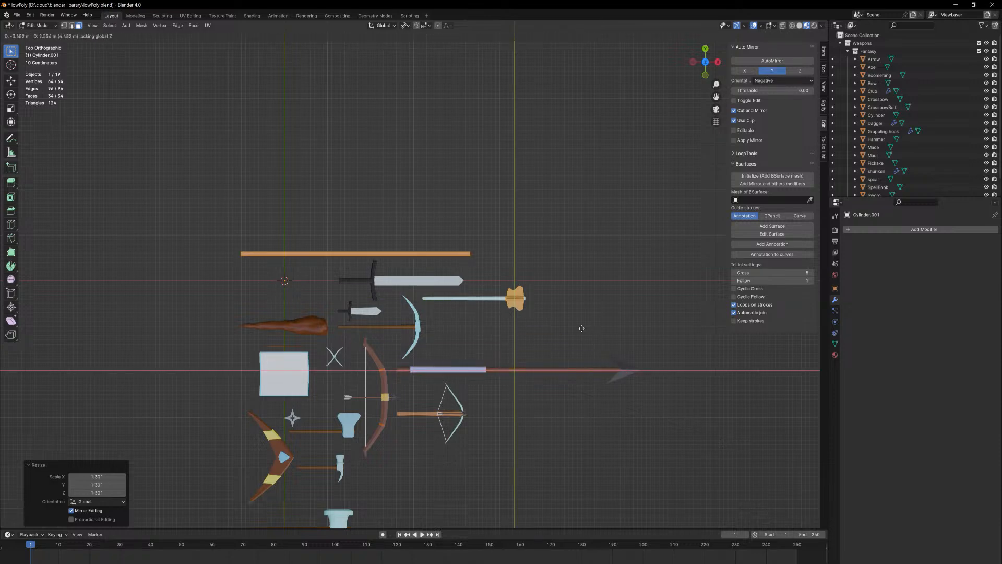
pyautogui.click(612, 318)
pyautogui.moveTo(489, 292); pyautogui.dragTo(533, 286, button='middle')
pyautogui.press('Tab')
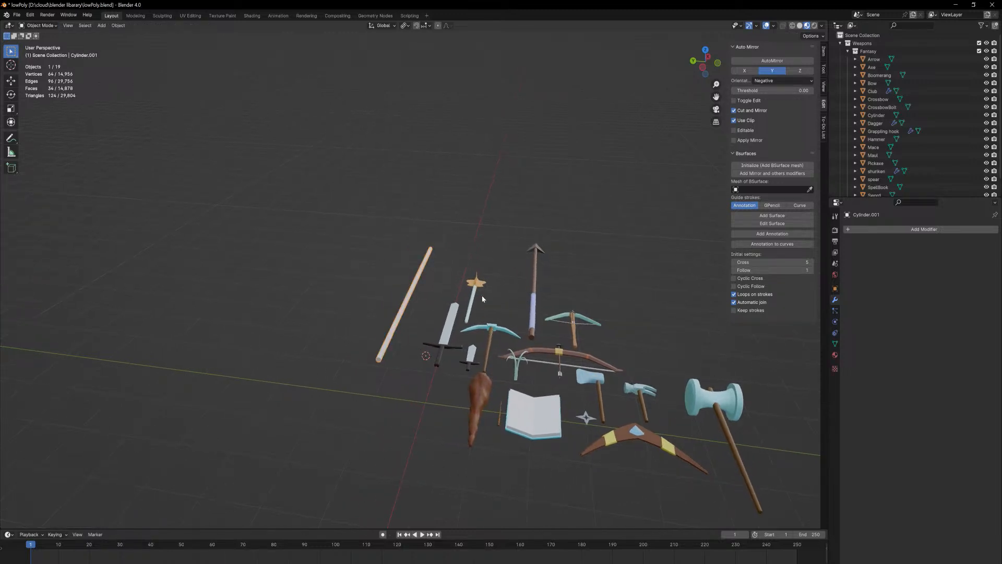
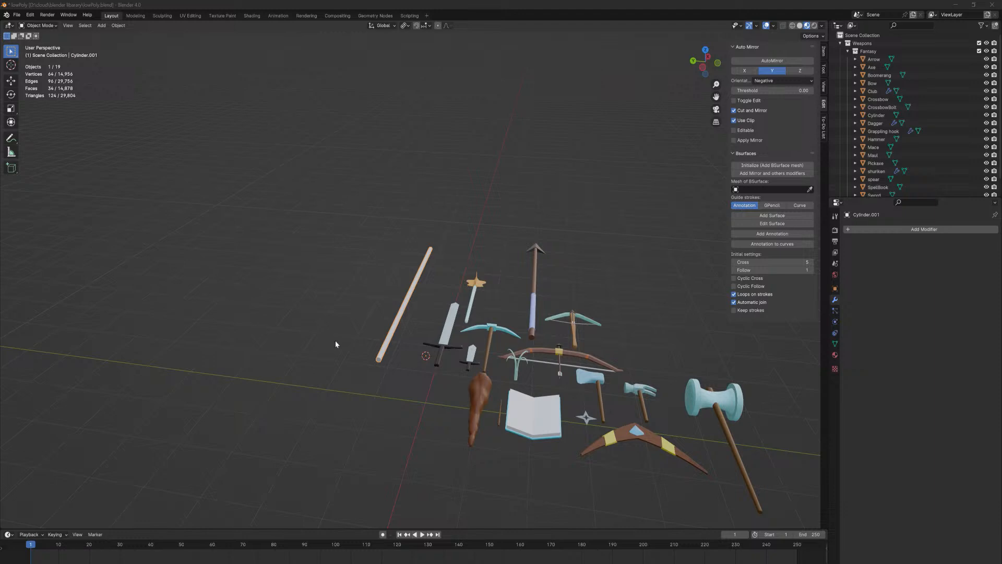
# - Add a cube mesh and move it about 4.97 m in X and 1.25 m in Y to the far end of the rod
pyautogui.moveTo(422, 255); pyautogui.dragTo(430, 311, button='middle')
pyautogui.keyDown('shift'); pyautogui.moveTo(430, 311); pyautogui.dragTo(467, 384, button='middle'); pyautogui.keyUp('shift')
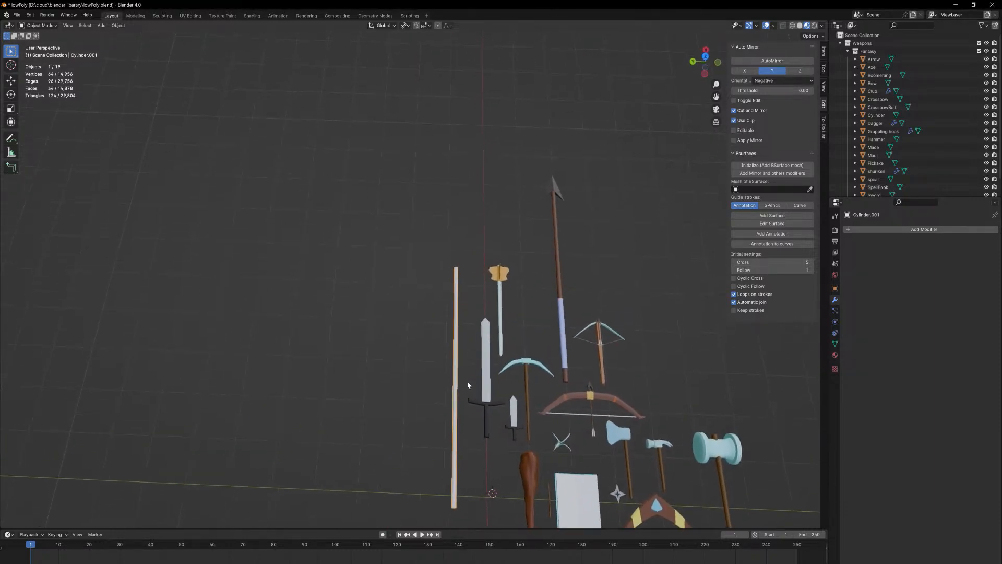
pyautogui.scroll(3, 461, 313)
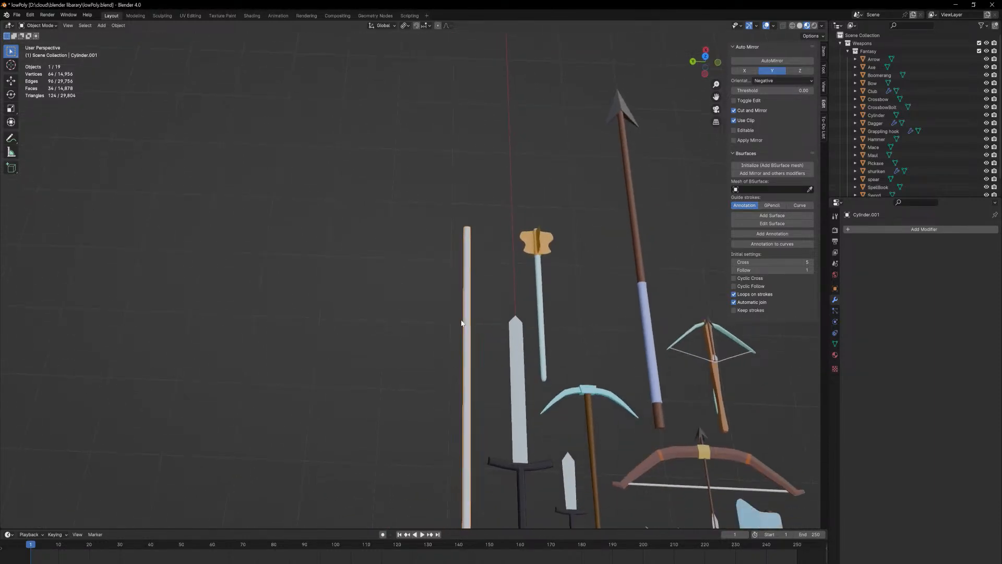
pyautogui.hotkey('shift', 'a')
pyautogui.moveTo(461, 320)
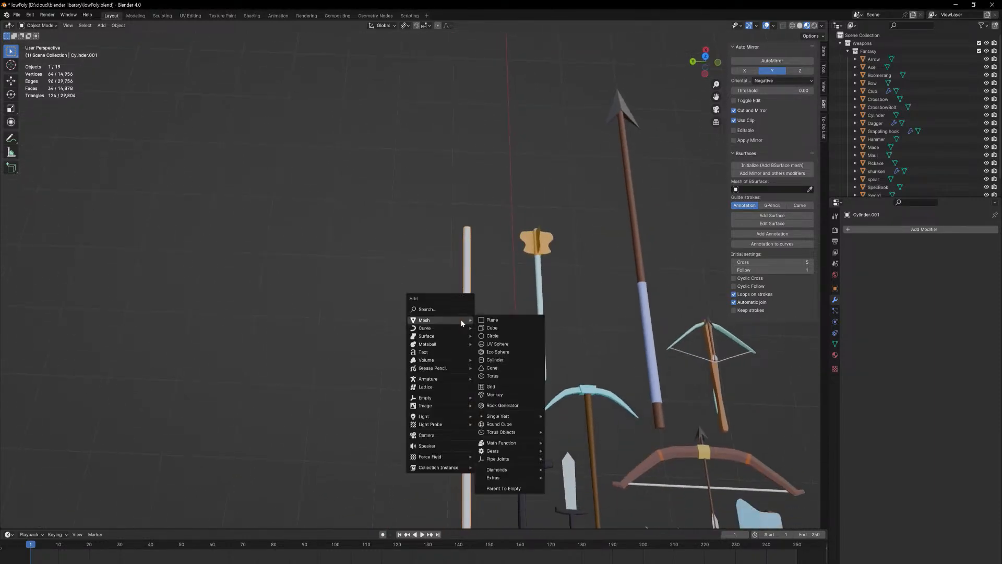
pyautogui.click(502, 328)
pyautogui.scroll(-6, 525, 361)
pyautogui.scroll(1, 538, 407)
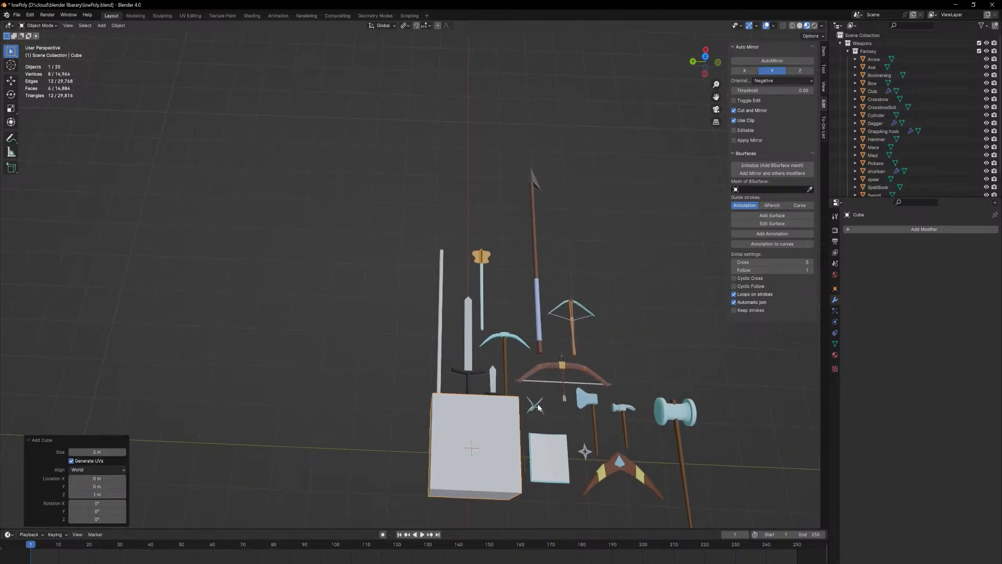
pyautogui.press('g')
pyautogui.hotkey('shift', 'z')
pyautogui.click(539, 286)
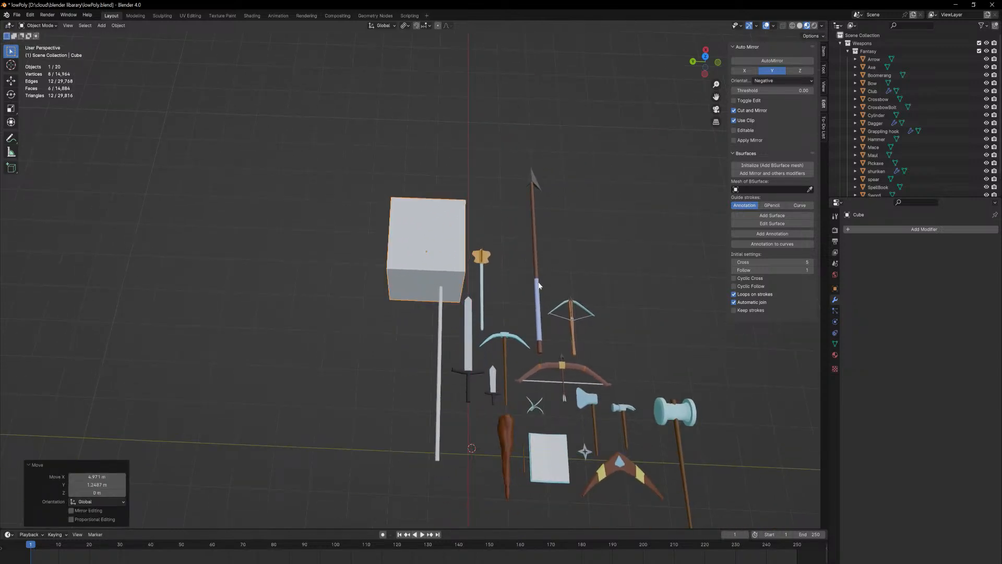
# - Scale the cube's mesh down to about 0.2 and flatten it along Z to about 0.04 in Edit Mode
pyautogui.press('KP_Decimal')
pyautogui.scroll(-3, 537, 192)
pyautogui.press('Tab')
pyautogui.scroll(1, 575, 215)
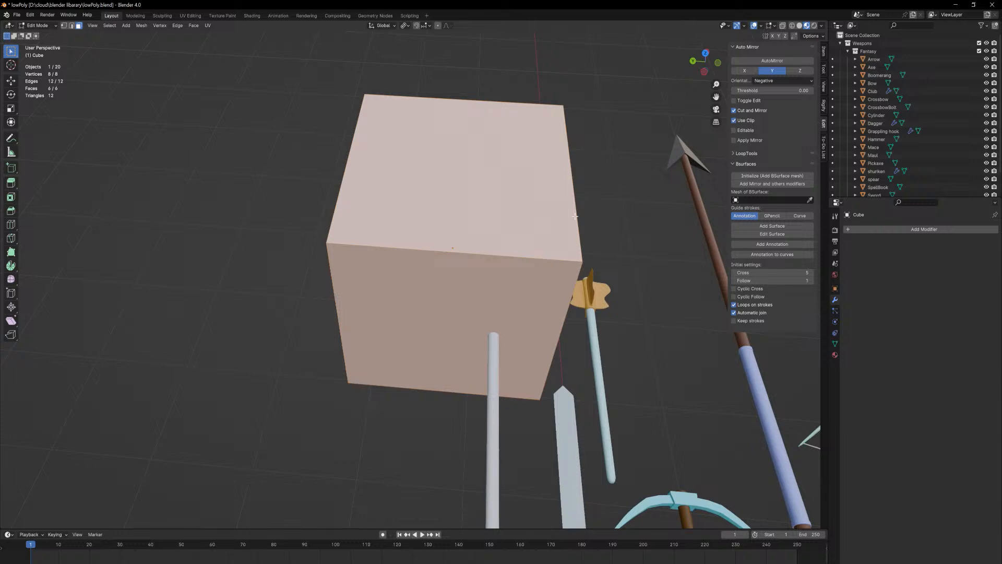
pyautogui.press('s')
pyautogui.click(519, 224)
pyautogui.press('s')
pyautogui.press('z')
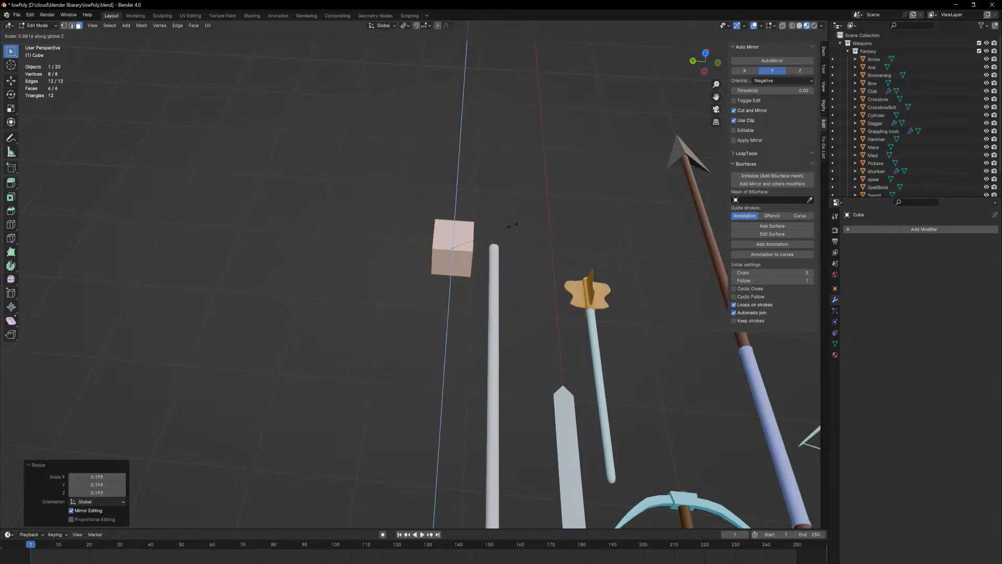
pyautogui.click(455, 245)
# - From top view, move the flattened block in the horizontal plane so it sits against the side of the rod's far end
pyautogui.press('KP_7')
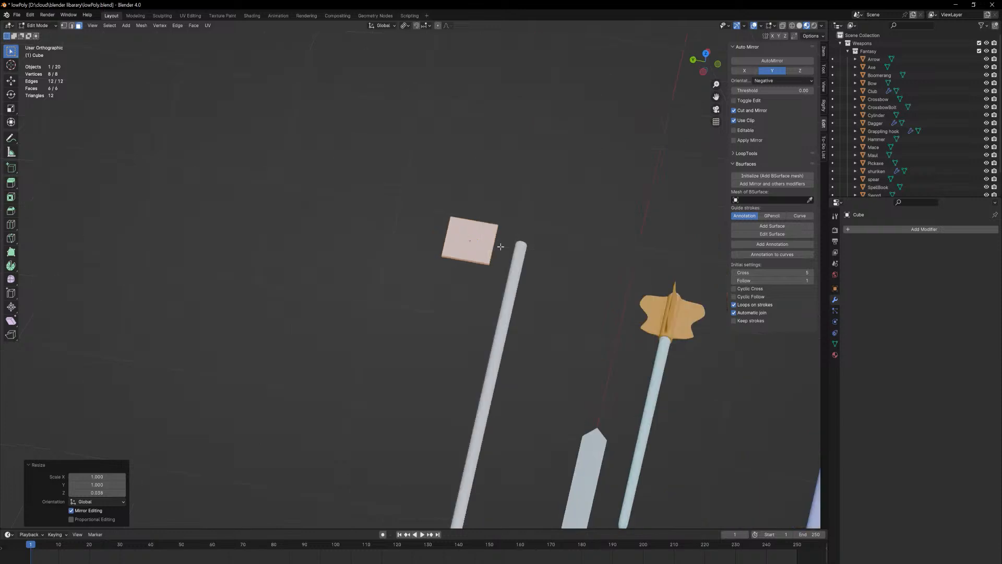
pyautogui.press('g')
pyautogui.hotkey('shift', 'z')
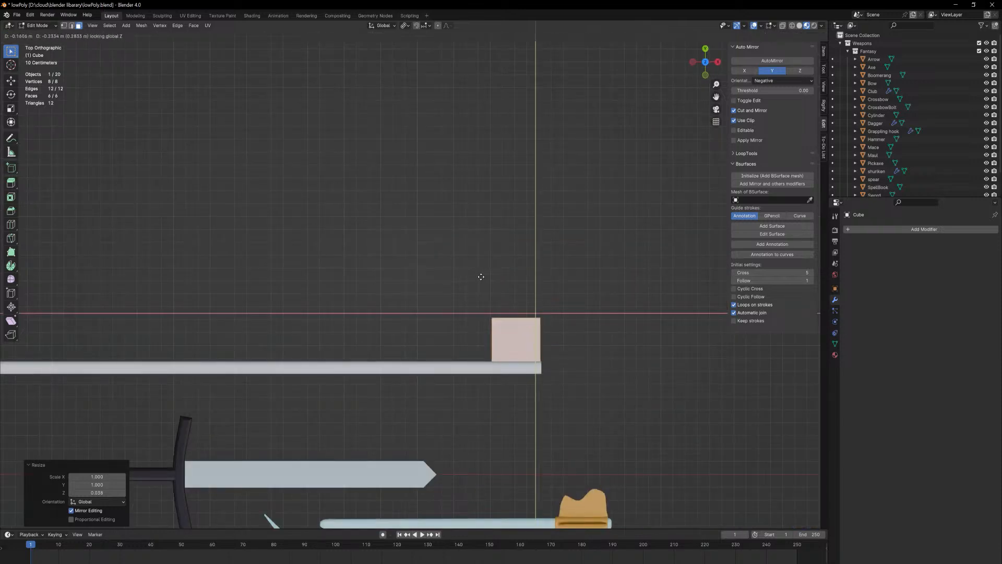
pyautogui.click(480, 276)
# - Pull the block's outer side face about 1.16 m along Y, slanting back toward the handle, and scale it to about 0.03 as a blade tip
pyautogui.moveTo(481, 276); pyautogui.dragTo(529, 295, button='middle')
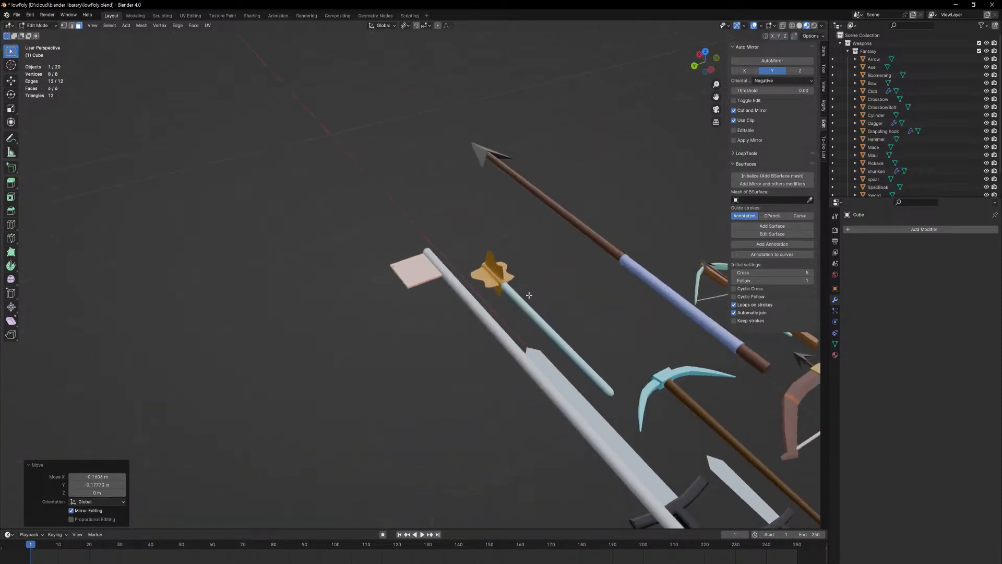
pyautogui.click(410, 287)
pyautogui.press('KP_7')
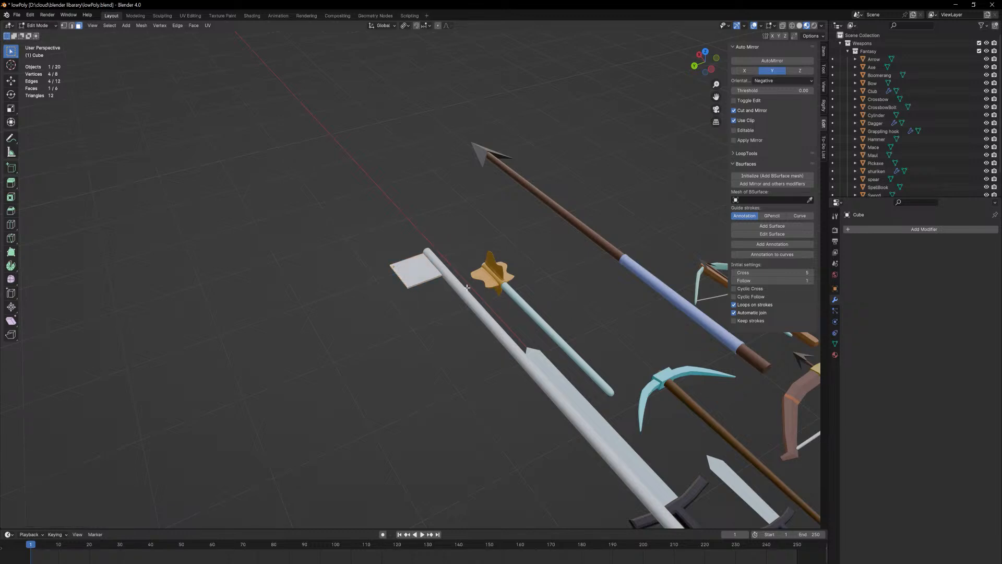
pyautogui.scroll(-3, 569, 318)
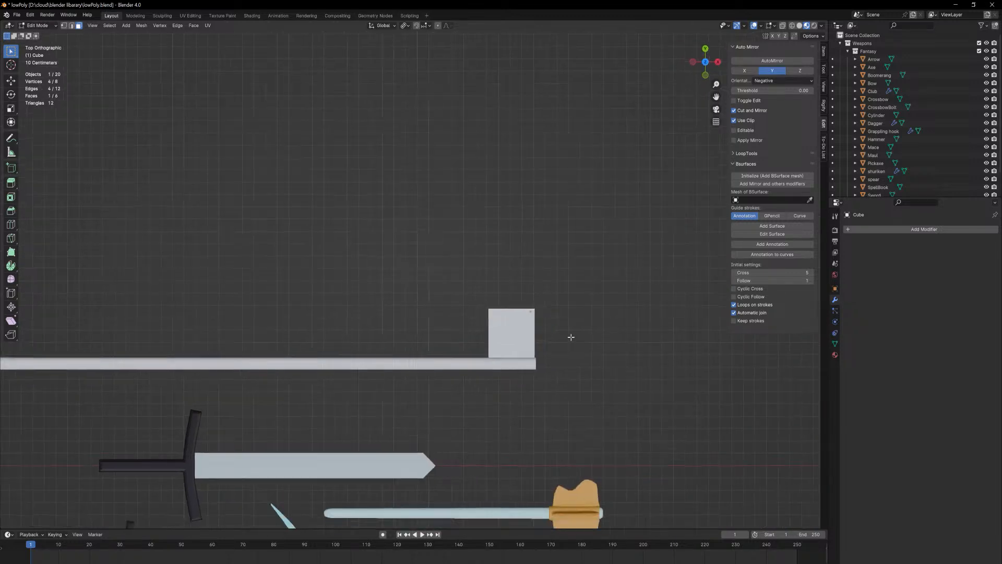
pyautogui.press('g')
pyautogui.hotkey('shift', 'z')
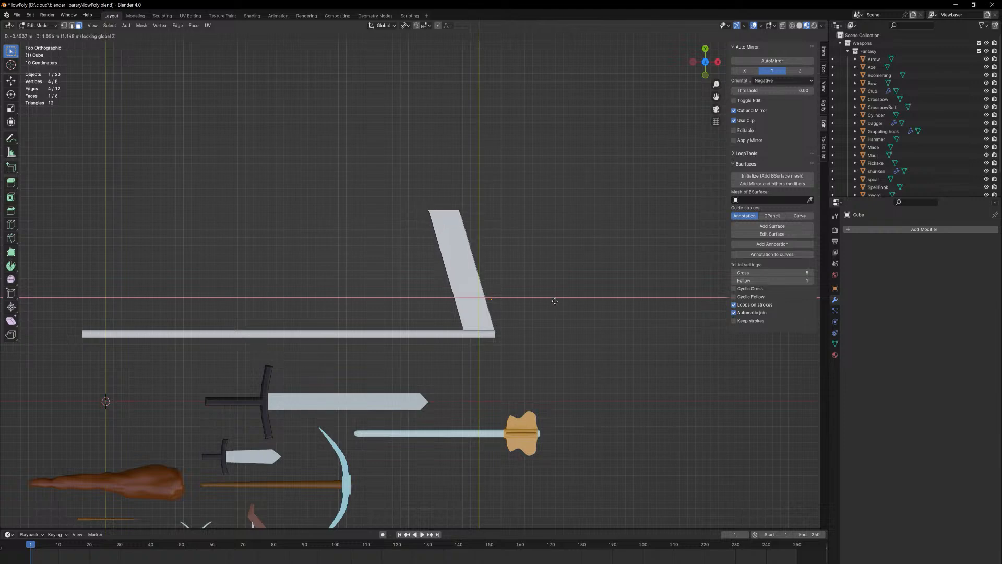
pyautogui.click(549, 293)
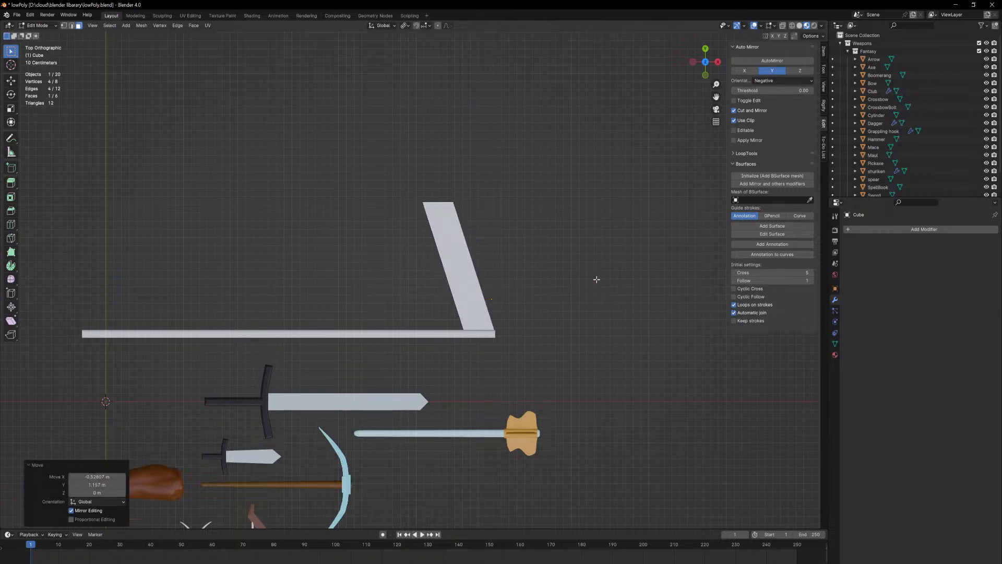
pyautogui.press('s')
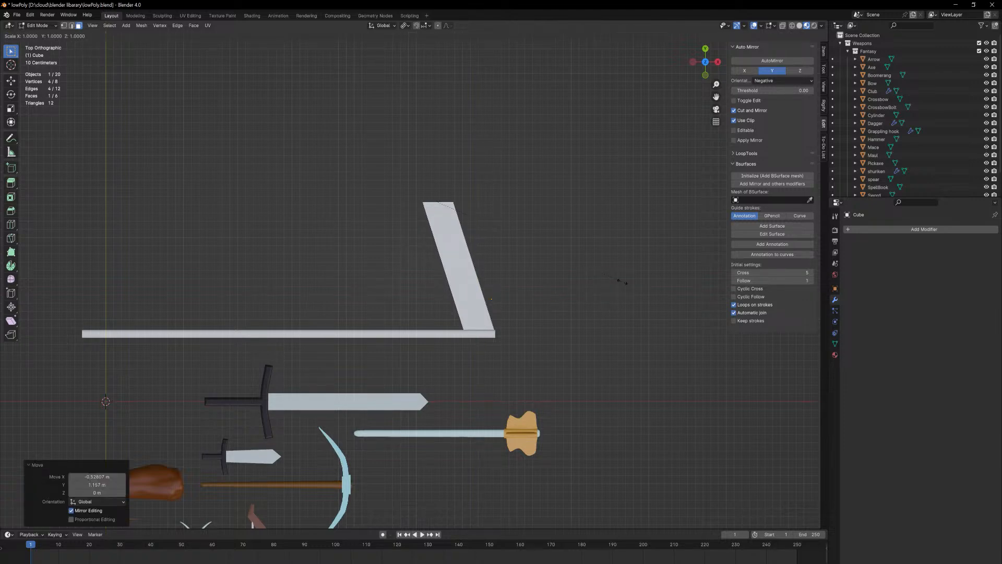
pyautogui.click(439, 206)
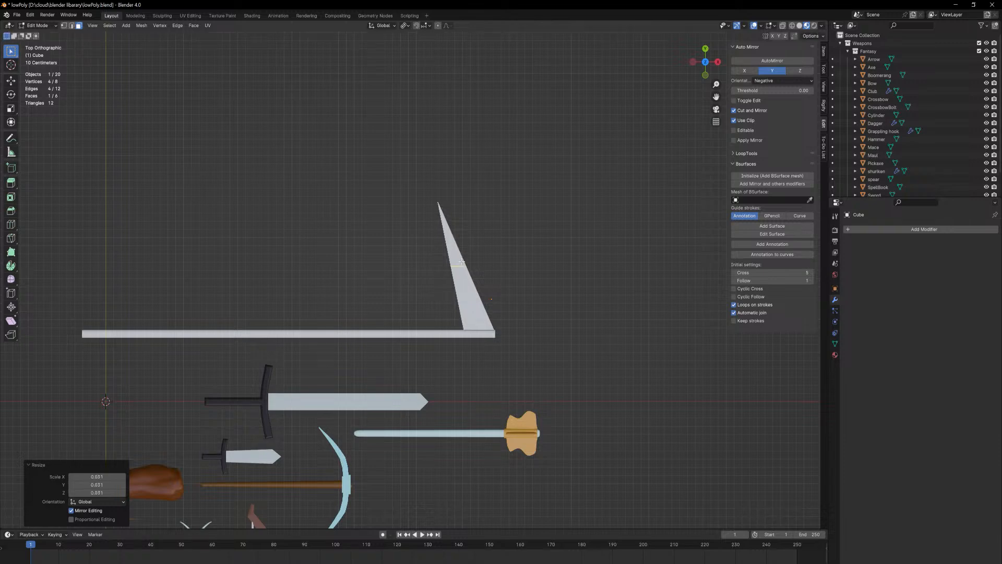
# - Add one centred loop cut across the middle of the blade
pyautogui.hotkey('ctrl', 'r')
pyautogui.click(461, 261)
pyautogui.rightClick(460, 261)
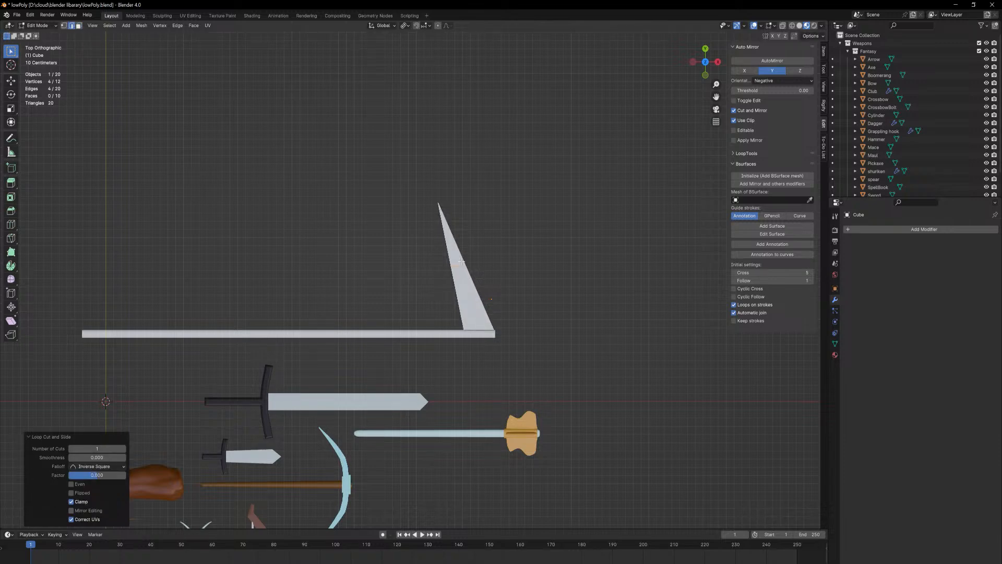
# - Shift the blade's middle loop about 0.19 m along X and 0.04 m along Y, and bevel it into a smooth curve
pyautogui.press('b')
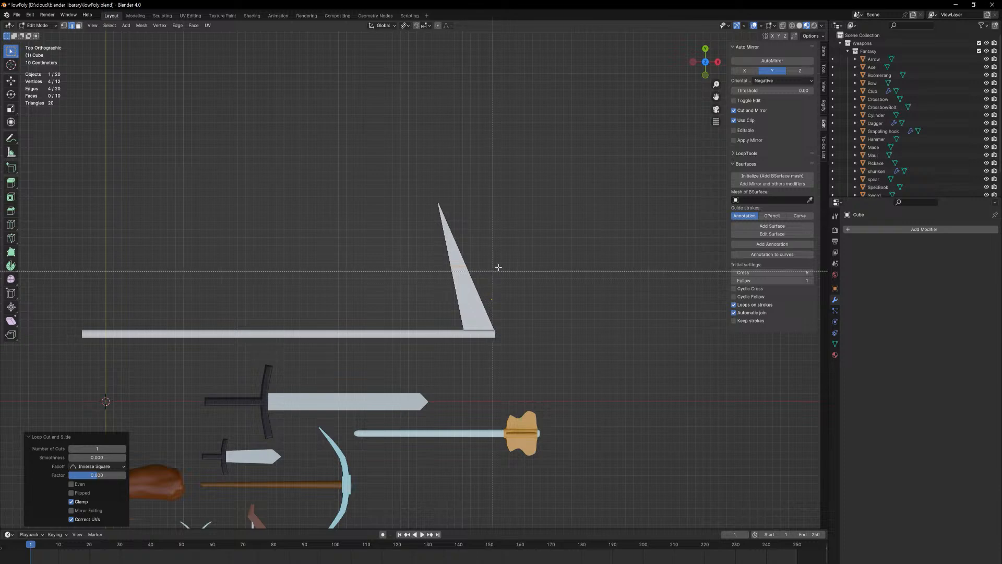
pyautogui.rightClick(471, 257)
pyautogui.press('g')
pyautogui.hotkey('shift', 'z')
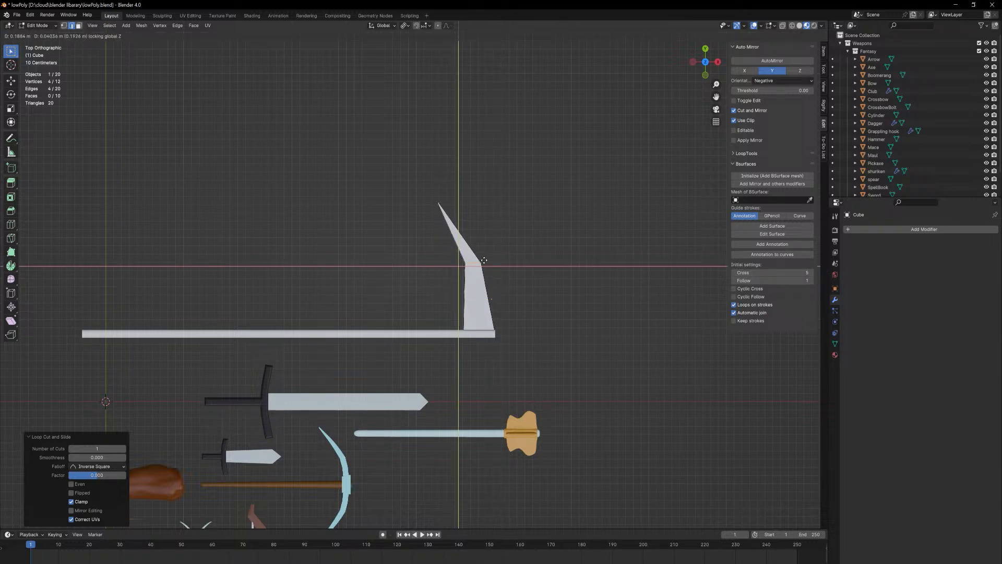
pyautogui.click(484, 260)
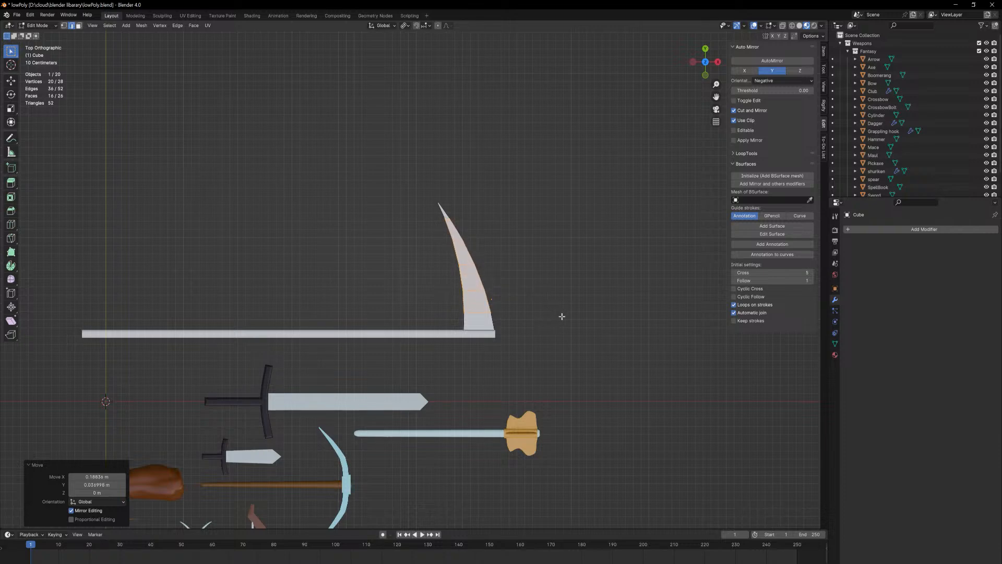
# - Rotate the blade's tip end about 24.7° around Z with smooth proportional editing at a size of about 1.61, curling the blade more
pyautogui.press('Tab')
pyautogui.moveTo(487, 349); pyautogui.dragTo(401, 284, button='middle')
pyautogui.click(511, 272)
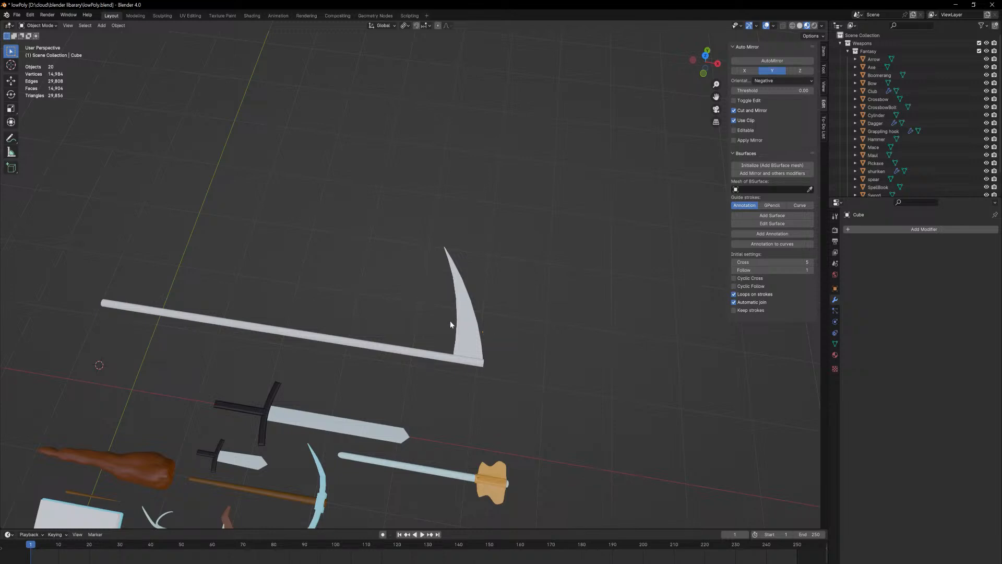
pyautogui.moveTo(484, 309); pyautogui.dragTo(398, 233, button='middle')
pyautogui.press('Tab')
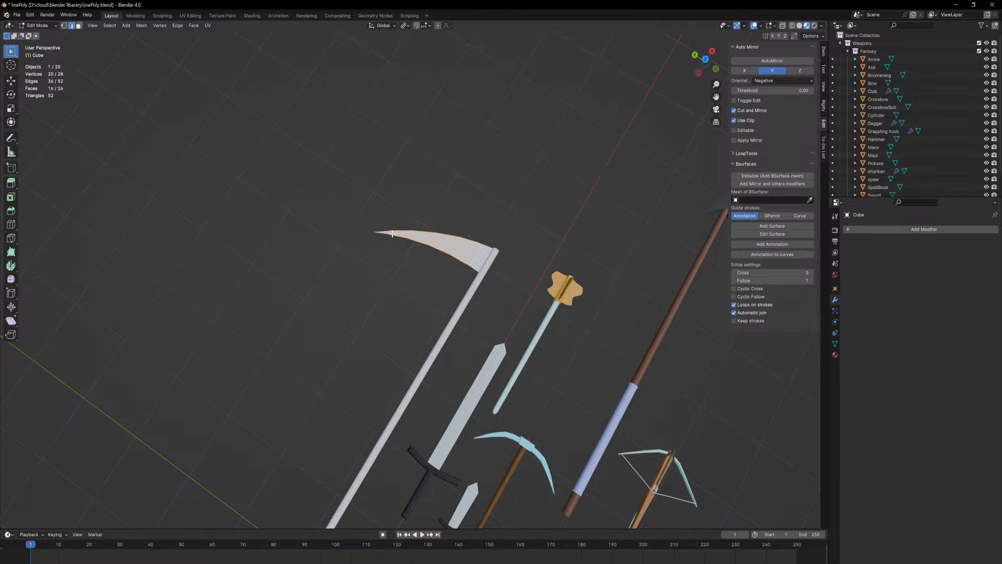
pyautogui.keyDown('alt'); pyautogui.click(390, 233); pyautogui.keyUp('alt')
pyautogui.press('o')
pyautogui.press('r')
pyautogui.press('z')
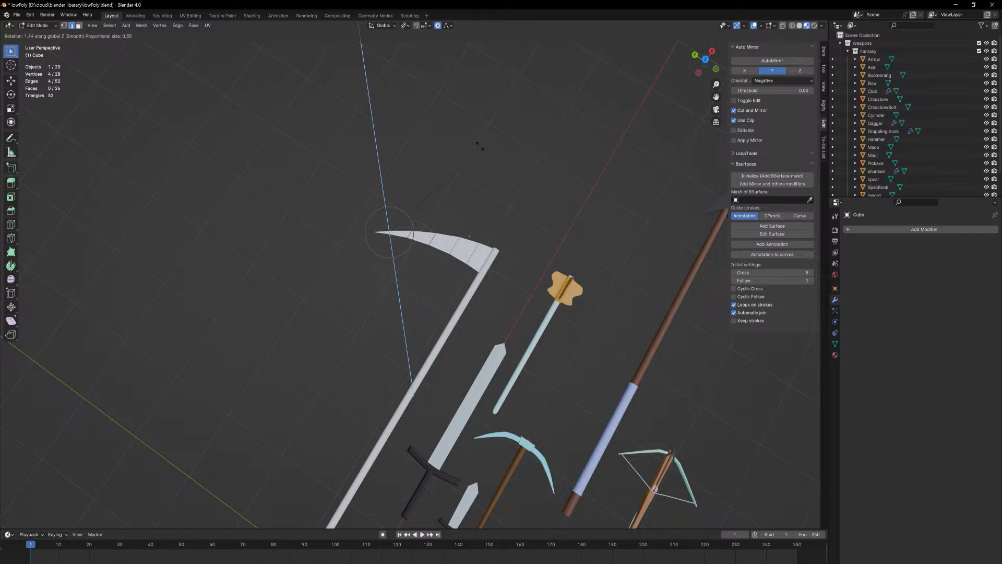
pyautogui.scroll(-13, 478, 141)
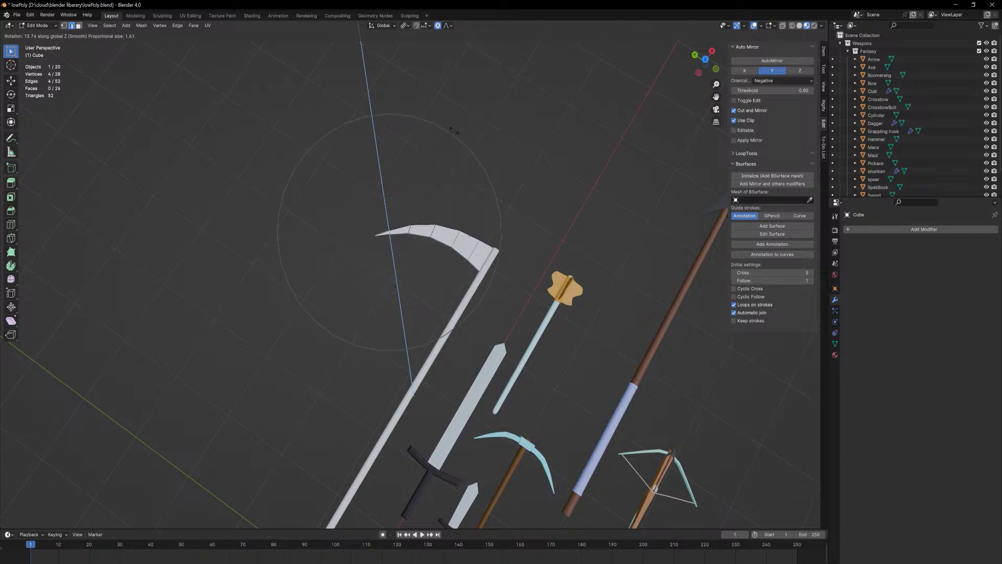
pyautogui.click(445, 88)
pyautogui.moveTo(447, 94); pyautogui.dragTo(588, 173, button='middle')
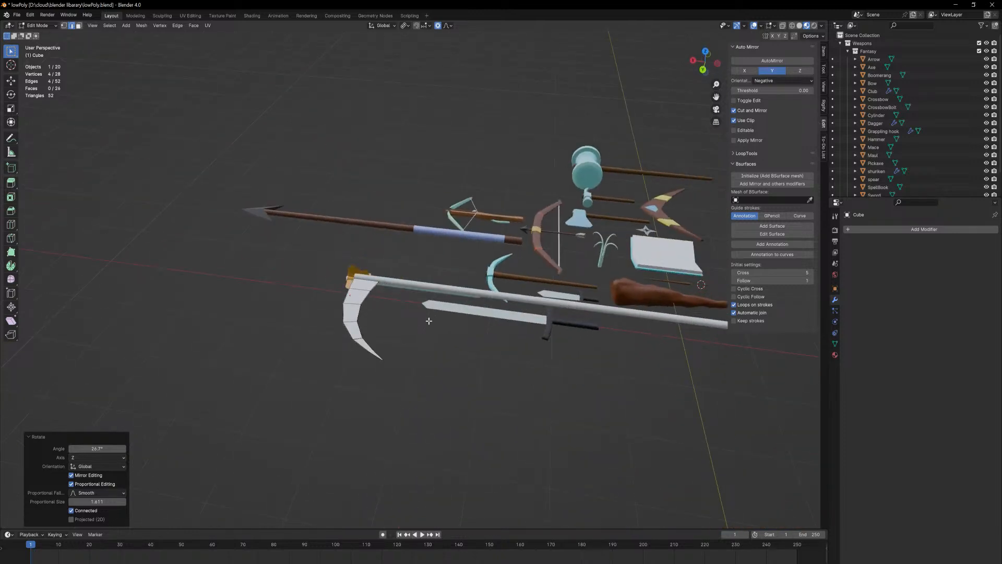
# - Select the full strip of six narrow side faces along the blade's outer, convex edge
pyautogui.scroll(4, 418, 271)
pyautogui.moveTo(403, 306); pyautogui.dragTo(277, 500, button='middle')
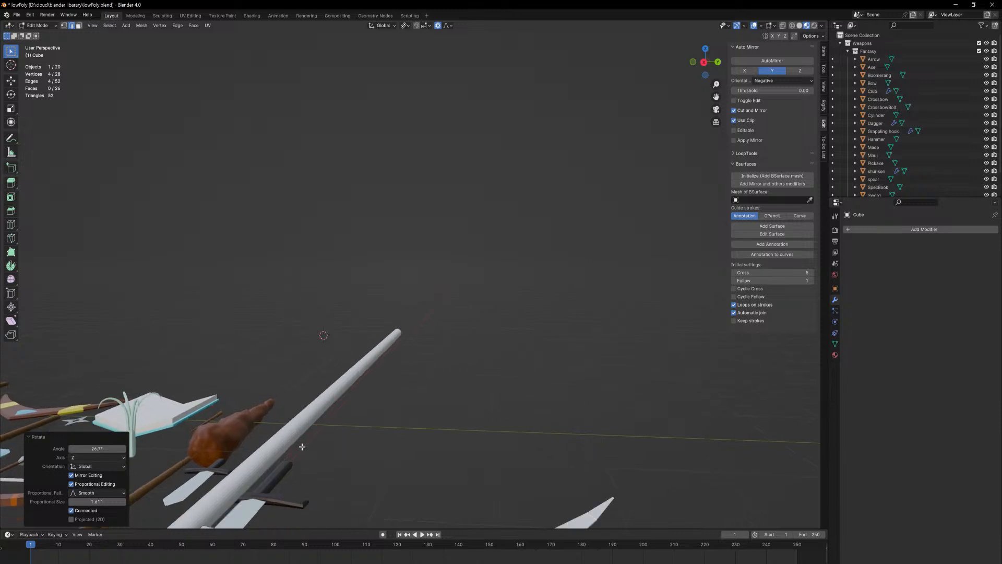
pyautogui.keyDown('shift'); pyautogui.moveTo(295, 459); pyautogui.dragTo(315, 391, button='middle'); pyautogui.keyUp('shift')
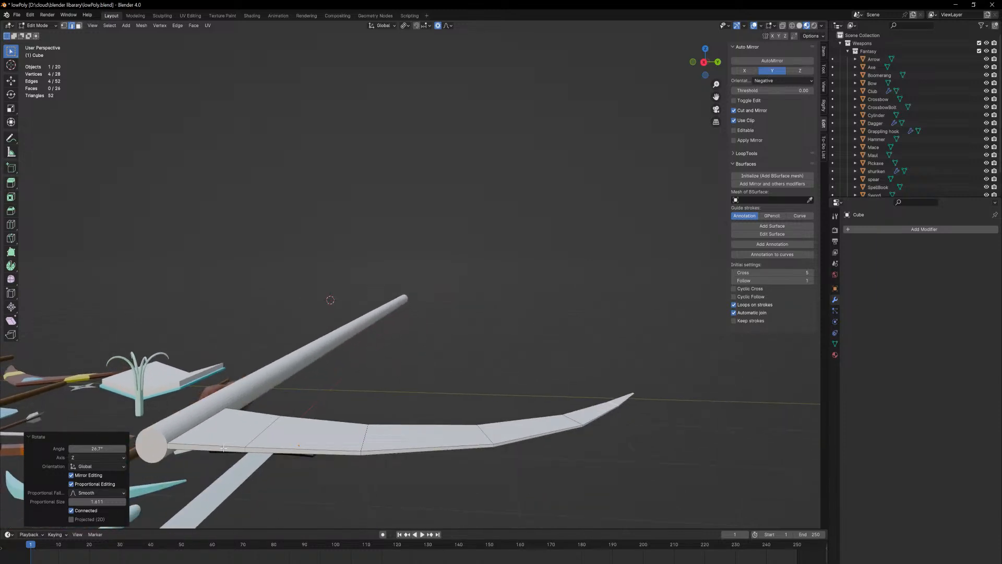
pyautogui.press('3')
pyautogui.moveTo(223, 448); pyautogui.dragTo(389, 449, button='middle')
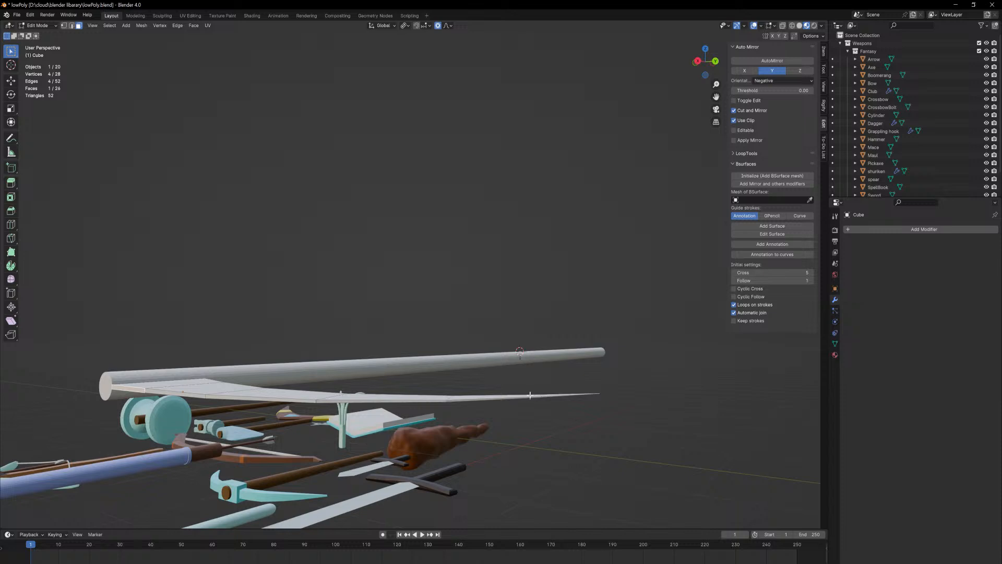
pyautogui.keyDown('shift'); pyautogui.click(461, 401); pyautogui.keyUp('shift')
pyautogui.keyDown('ctrl'); pyautogui.click(452, 399); pyautogui.keyUp('ctrl')
pyautogui.scroll(4, 523, 407)
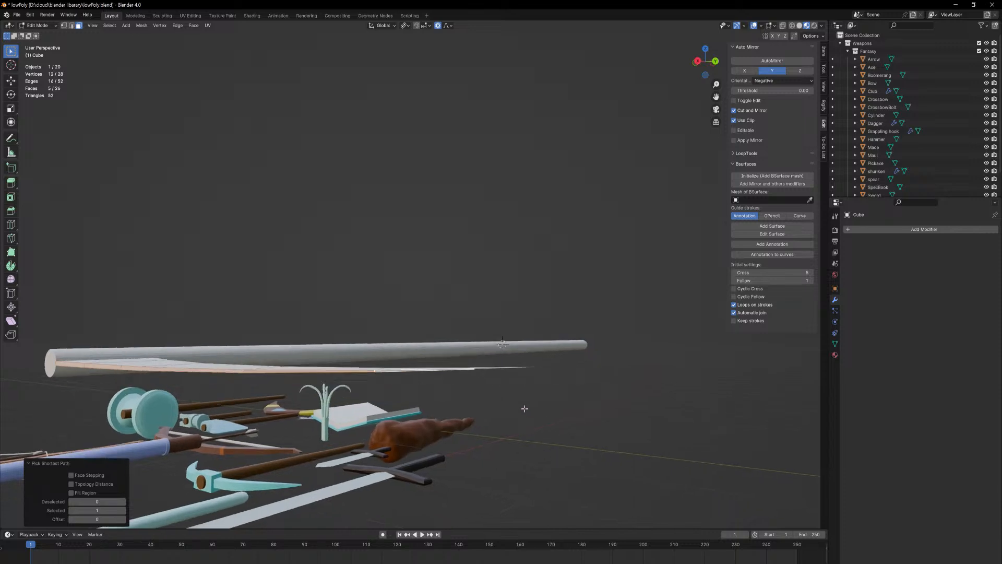
pyautogui.scroll(1, 511, 368)
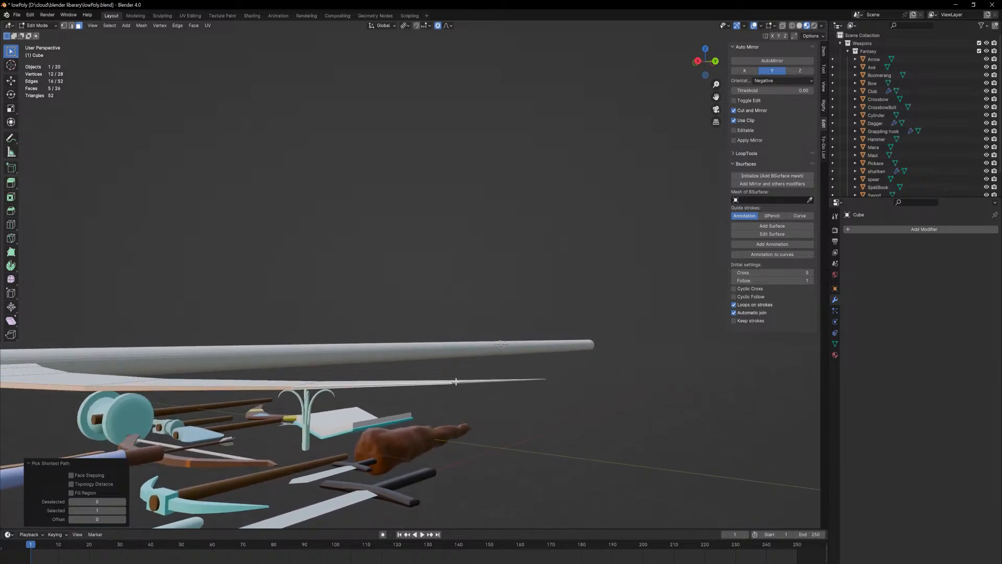
pyautogui.keyDown('ctrl'); pyautogui.click(475, 387); pyautogui.keyUp('ctrl')
pyautogui.scroll(-2, 477, 399)
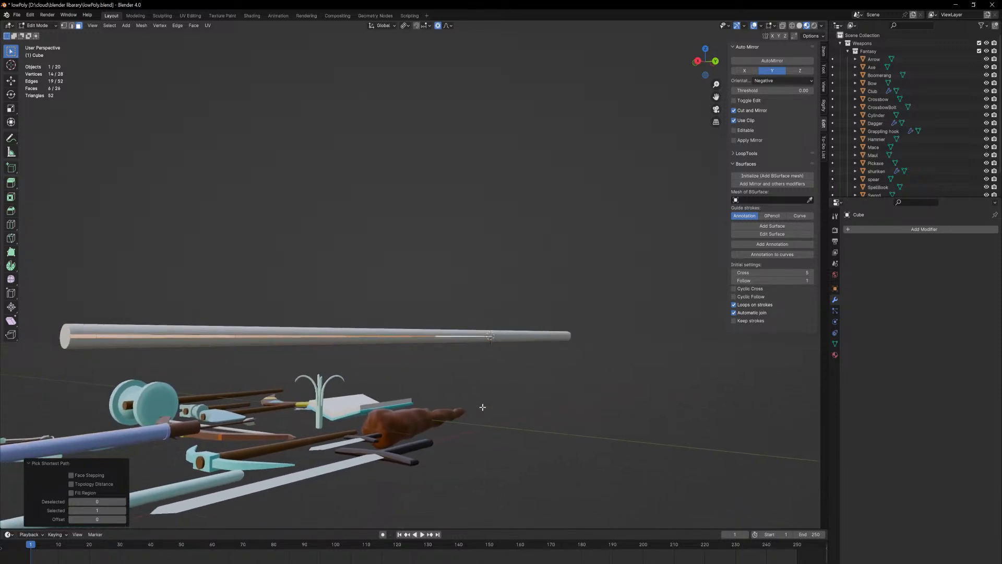
pyautogui.moveTo(463, 327); pyautogui.dragTo(465, 340, button='middle')
pyautogui.press('s')
pyautogui.press('z')
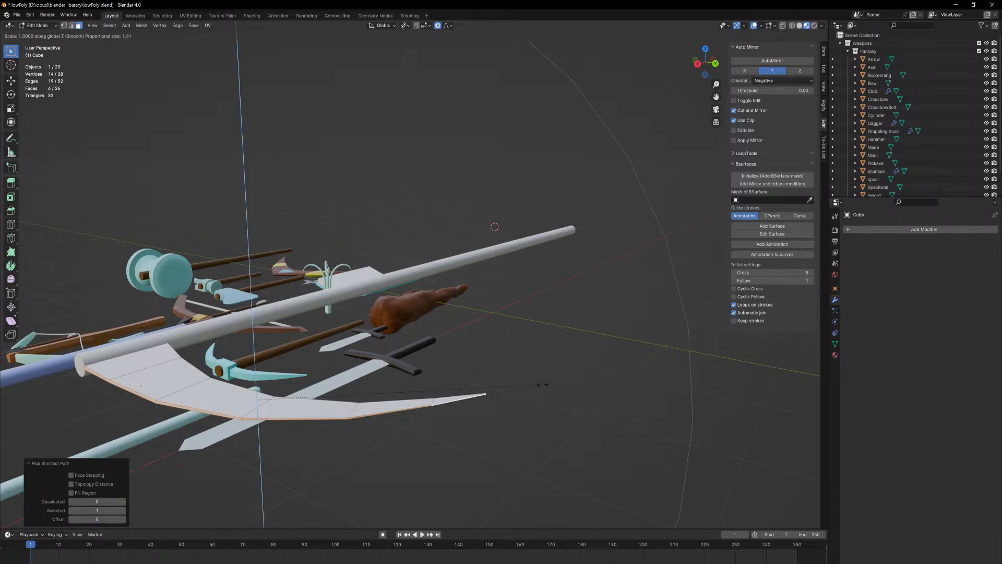
pyautogui.rightClick(556, 378)
# - Turn off proportional editing and scale the blade's outer edge faces about 2.89 along Z to thicken the back of the blade
pyautogui.click(437, 27)
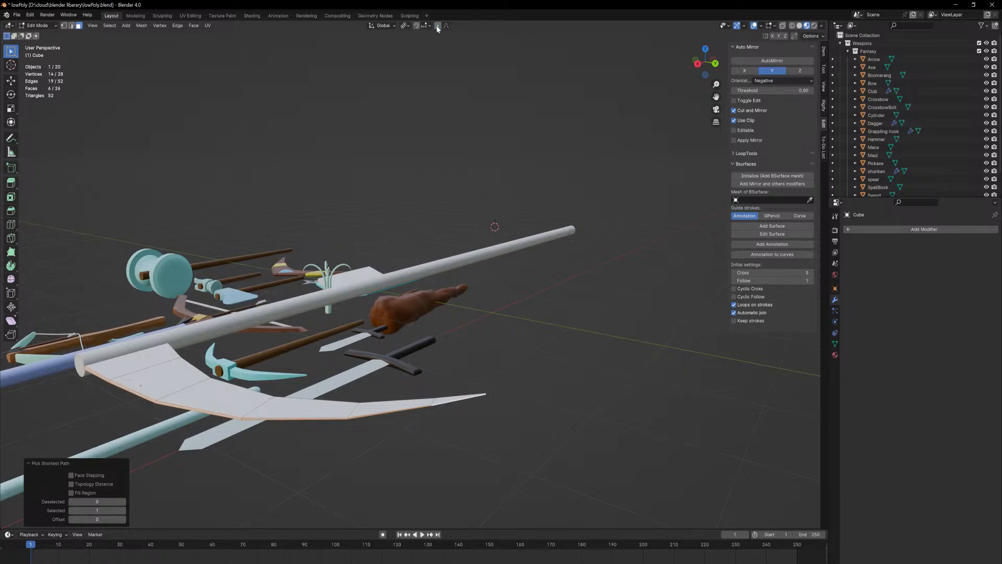
pyautogui.press('s')
pyautogui.press('z')
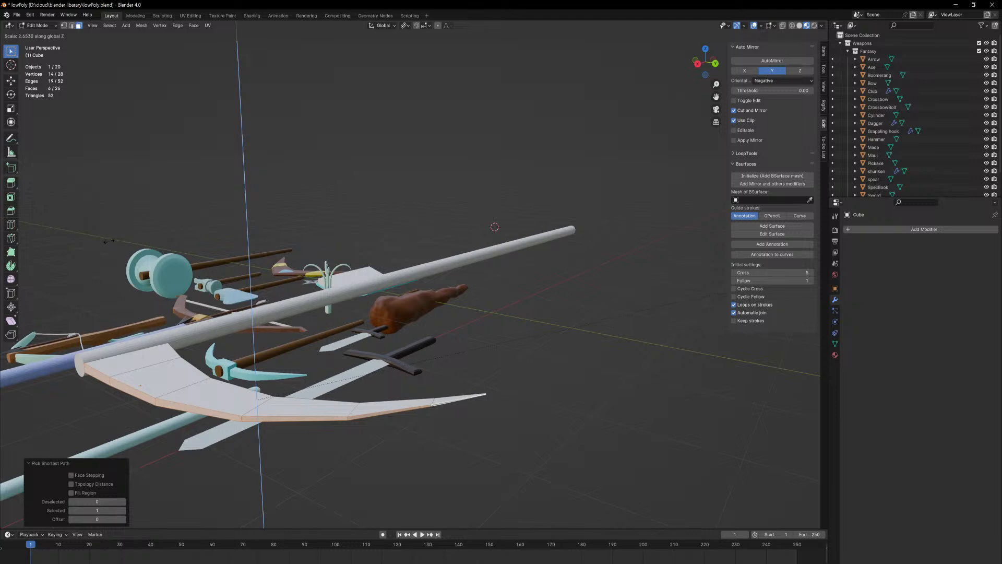
pyautogui.click(169, 227)
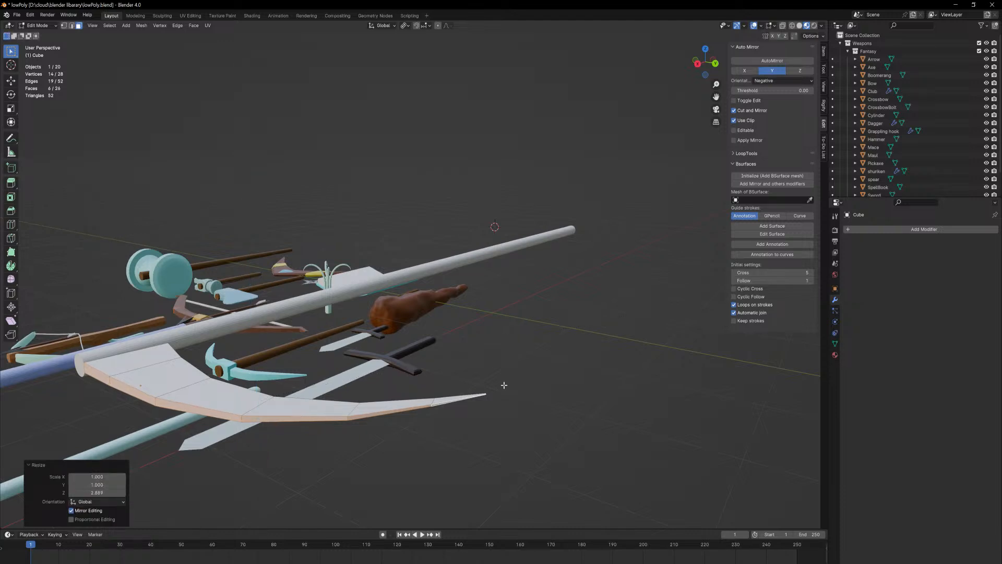
# - Select the six side faces along the blade's inner, concave edge and scale them to about 0.111 along Z as a cutting edge
pyautogui.moveTo(503, 385); pyautogui.dragTo(358, 317, button='middle')
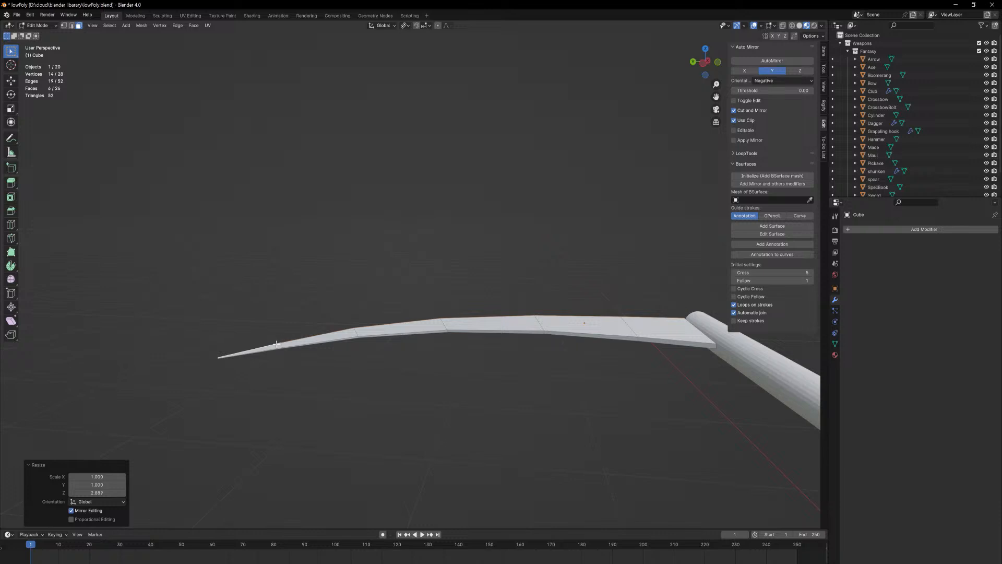
pyautogui.click(277, 348)
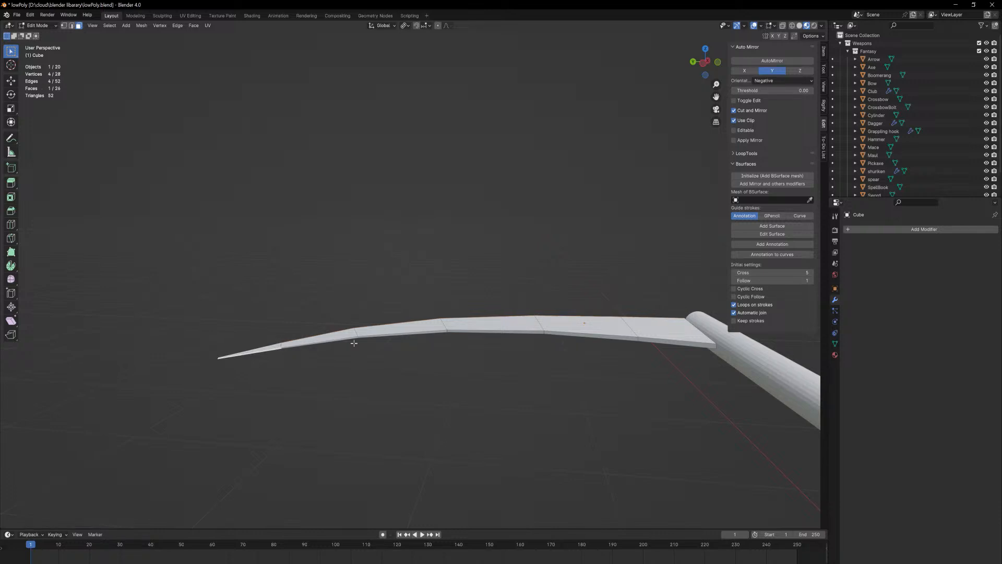
pyautogui.keyDown('ctrl'); pyautogui.click(680, 343); pyautogui.keyUp('ctrl')
pyautogui.press('s')
pyautogui.press('z')
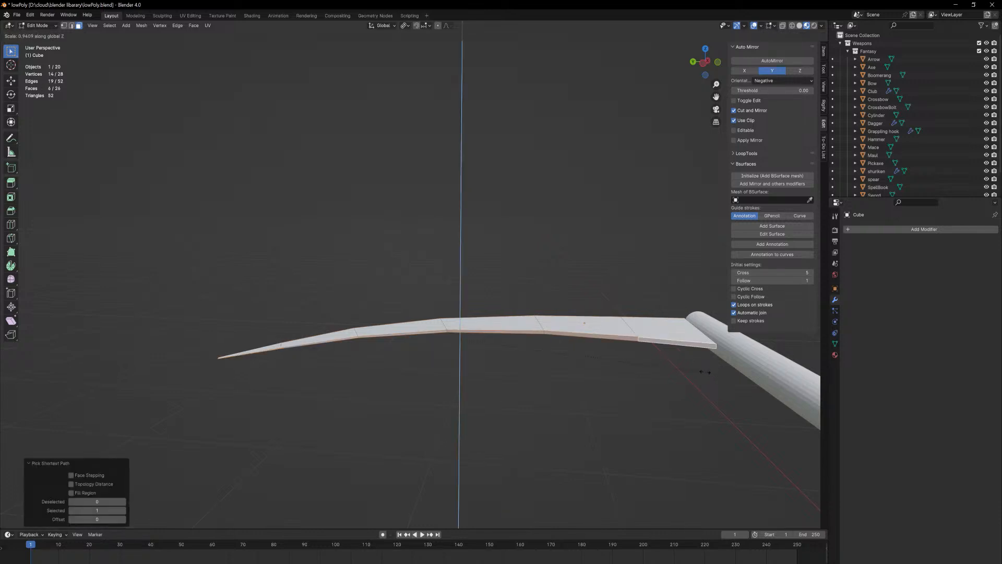
pyautogui.click(489, 336)
# - Add one loop cut running lengthwise along the whole blade, slid by a factor of about 0.323
pyautogui.moveTo(554, 353); pyautogui.dragTo(553, 371, button='middle')
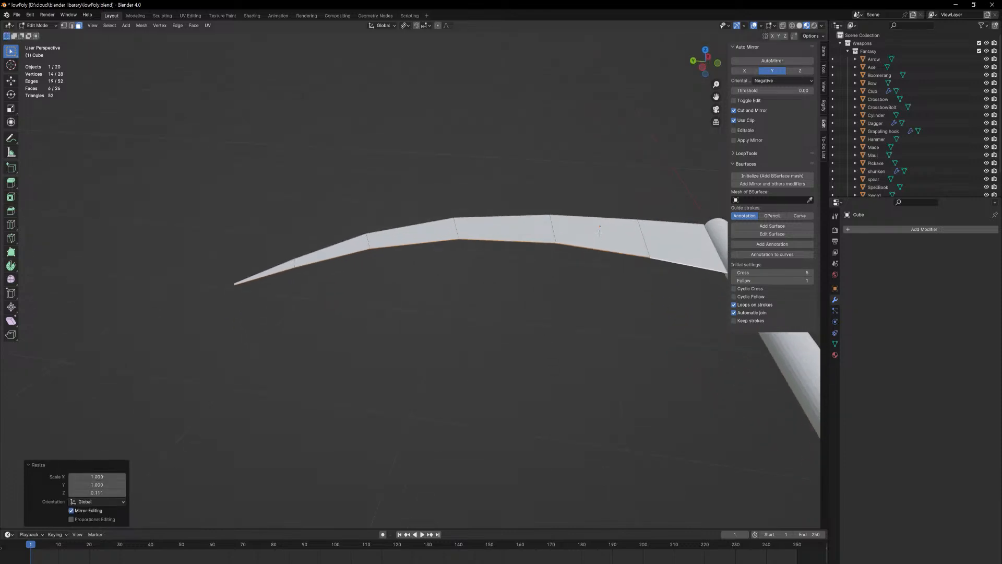
pyautogui.click(541, 226)
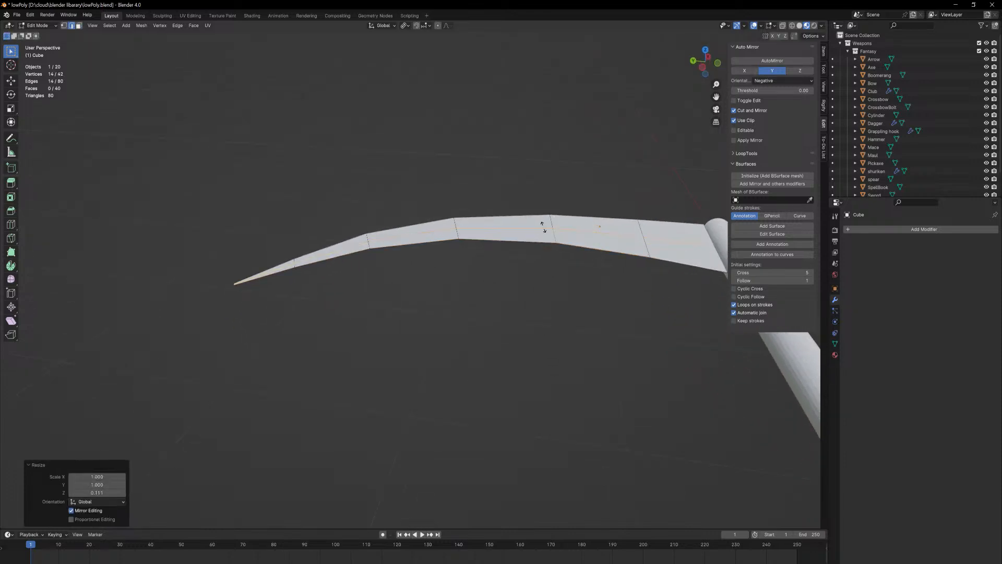
pyautogui.click(543, 224)
pyautogui.moveTo(543, 224); pyautogui.dragTo(588, 273, button='middle')
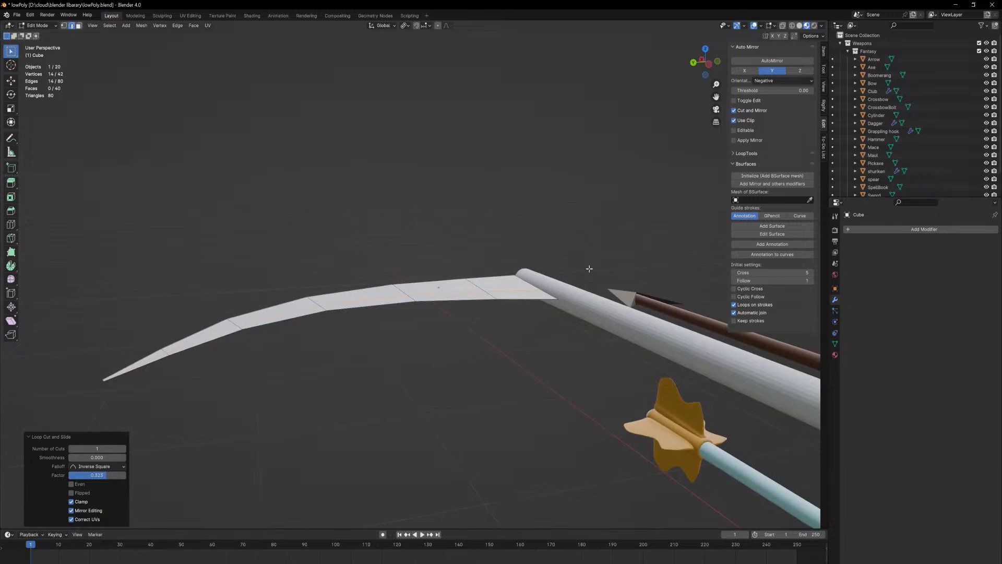
pyautogui.press('s')
pyautogui.press('z')
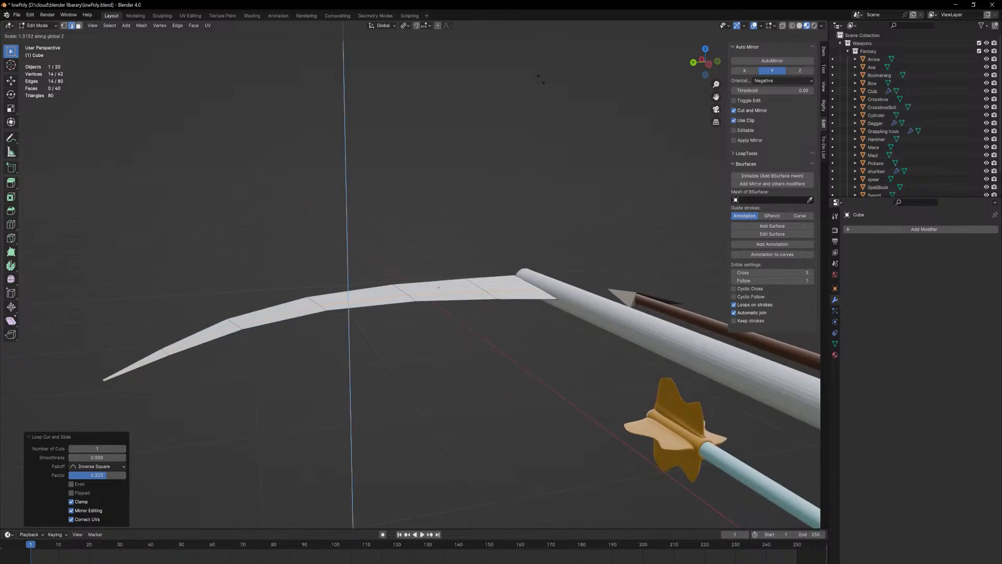
pyautogui.press('Escape')
# - Scale the blade's lengthwise loop about 4.53 along Z to raise a ridge on both faces
pyautogui.moveTo(522, 286); pyautogui.dragTo(552, 289, button='middle')
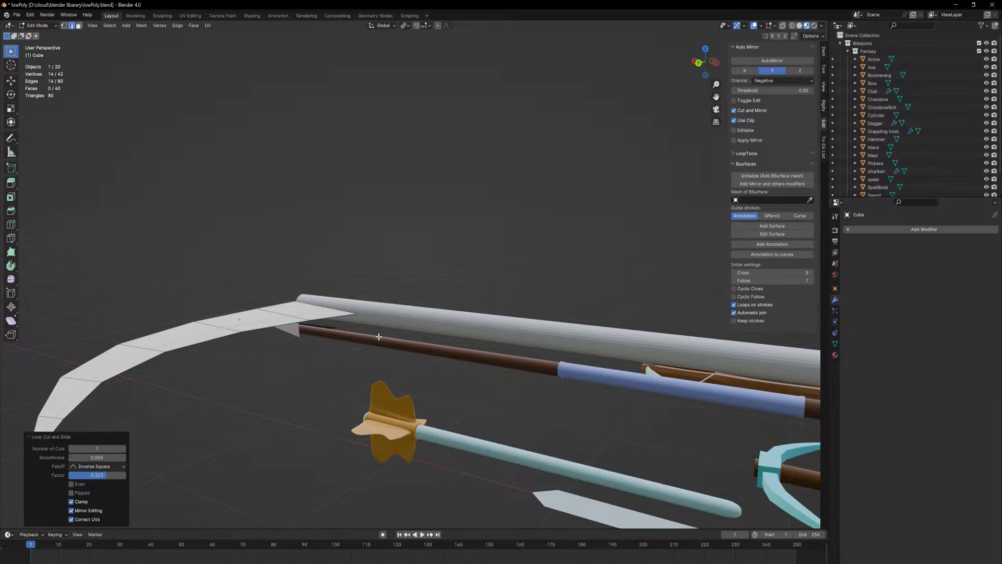
pyautogui.moveTo(376, 336); pyautogui.dragTo(372, 360, button='middle')
pyautogui.press('s')
pyautogui.press('z')
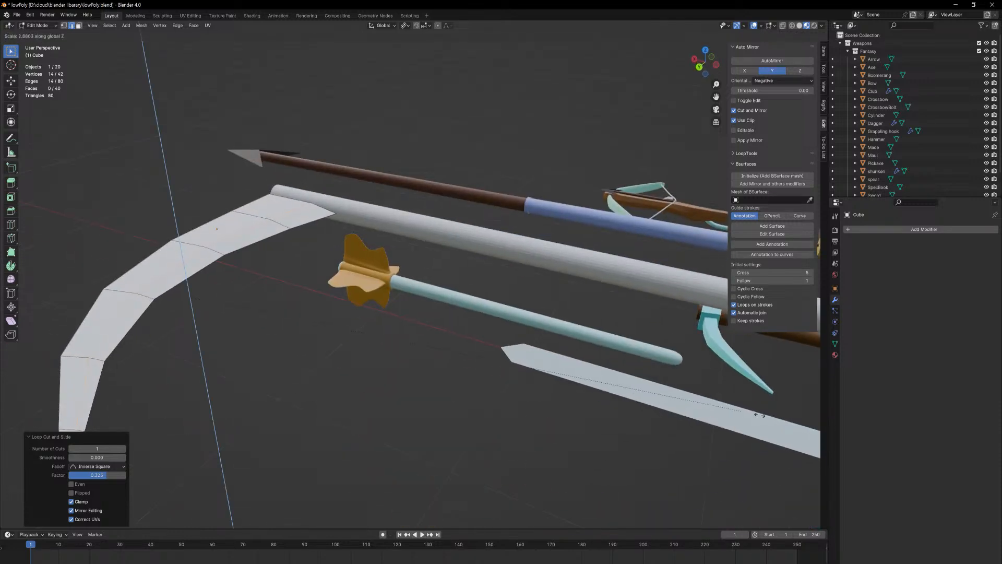
pyautogui.click(226, 493)
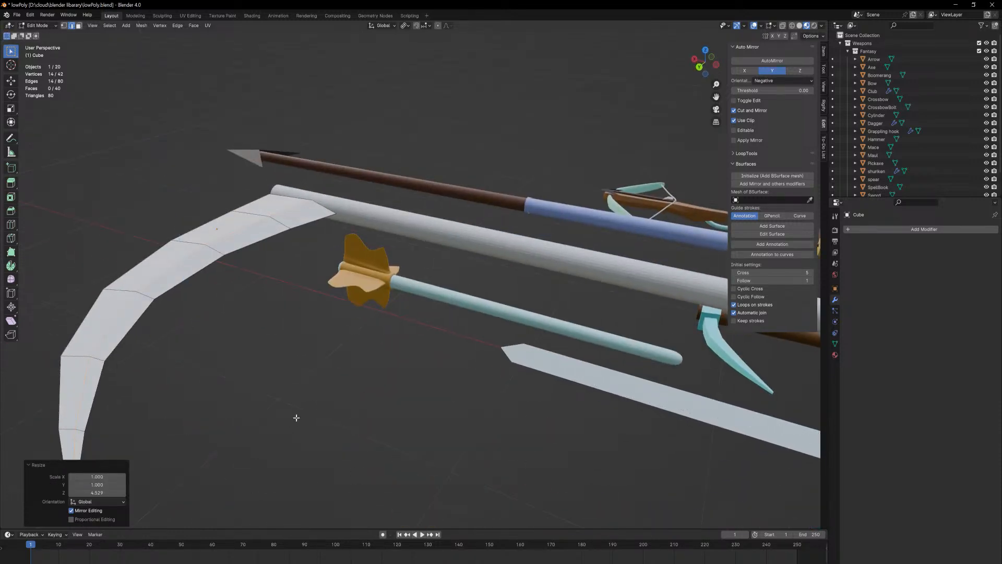
pyautogui.moveTo(297, 417); pyautogui.dragTo(266, 410, button='middle')
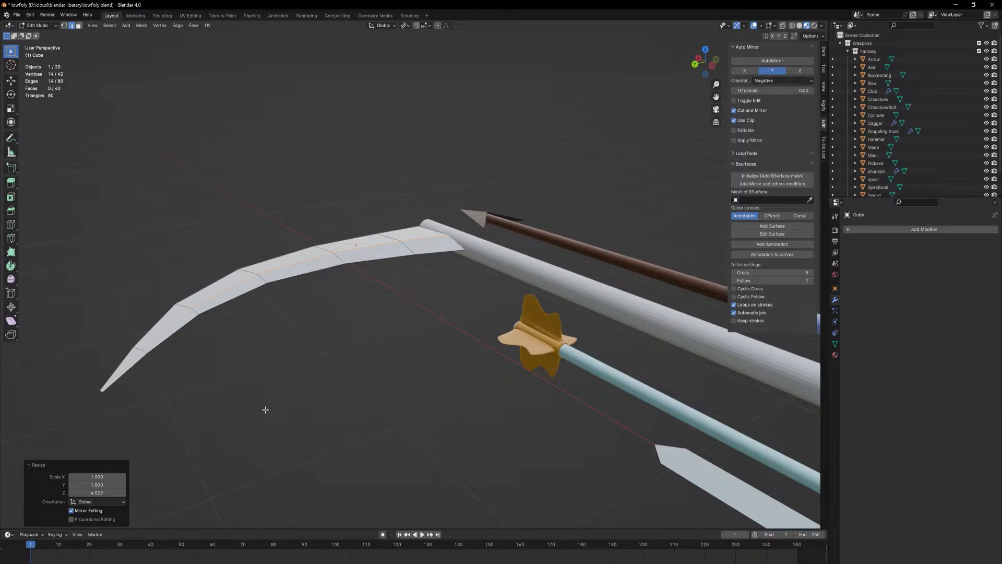
# - Leave mesh editing, switch the viewport shading to solid, and examine the ridge along the blade
pyautogui.press('Tab')
pyautogui.moveTo(393, 290); pyautogui.dragTo(402, 307, button='middle')
pyautogui.click(793, 26)
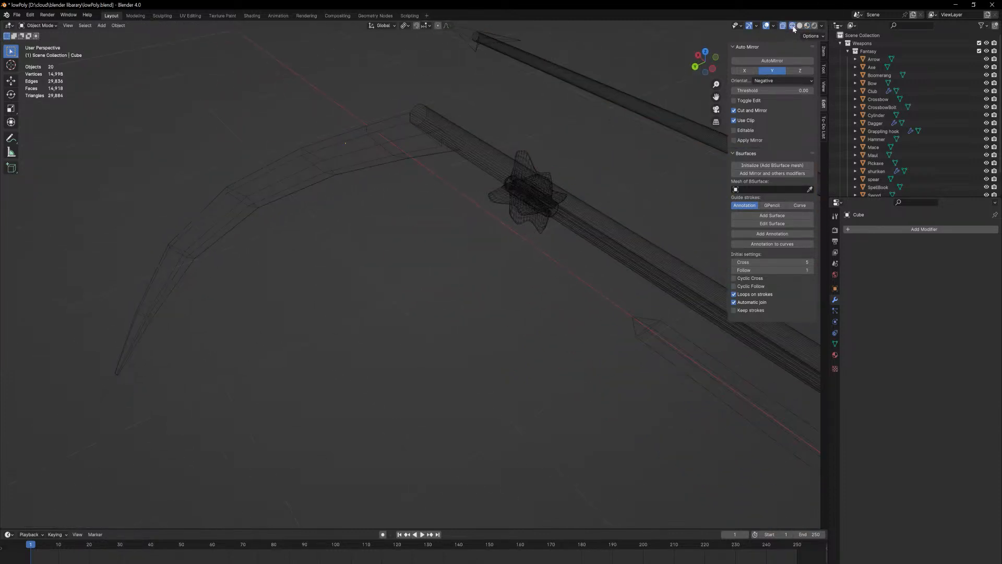
pyautogui.click(800, 26)
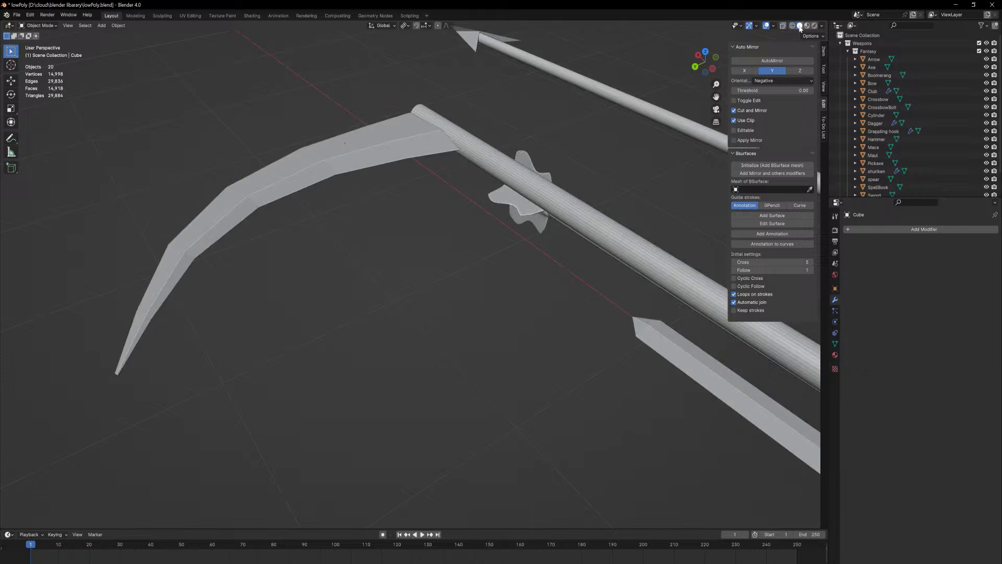
pyautogui.moveTo(499, 226)
pyautogui.mouseDown(button='middle')
pyautogui.moveTo(462, 214)
pyautogui.moveTo(487, 216)
pyautogui.mouseUp(button='middle')
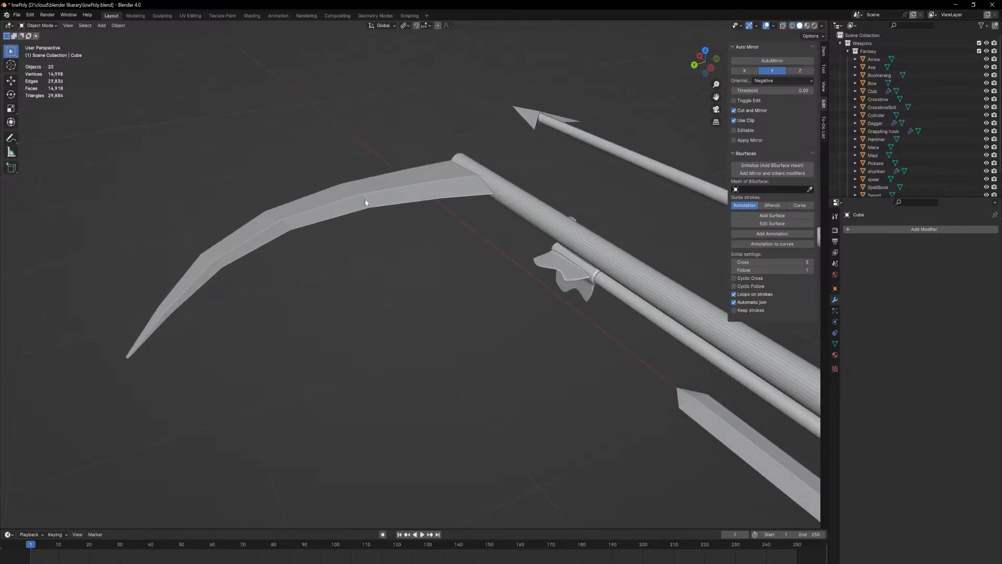
pyautogui.moveTo(364, 199); pyautogui.dragTo(471, 369, button='middle')
# - Fine-tune the height of the blade's lengthwise ridge loop by scaling it slightly along Z
pyautogui.press('Tab')
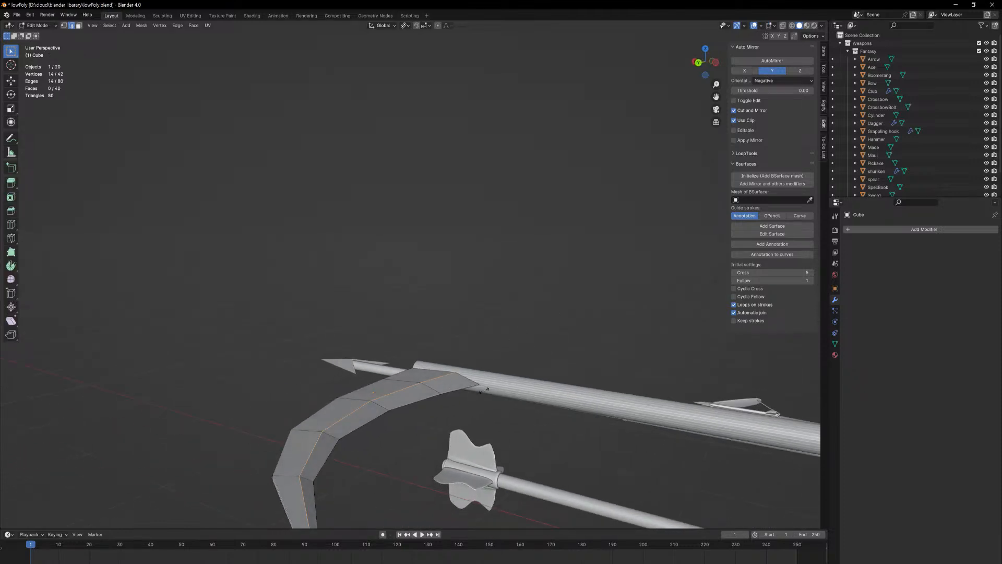
pyautogui.press('s')
pyautogui.press('z')
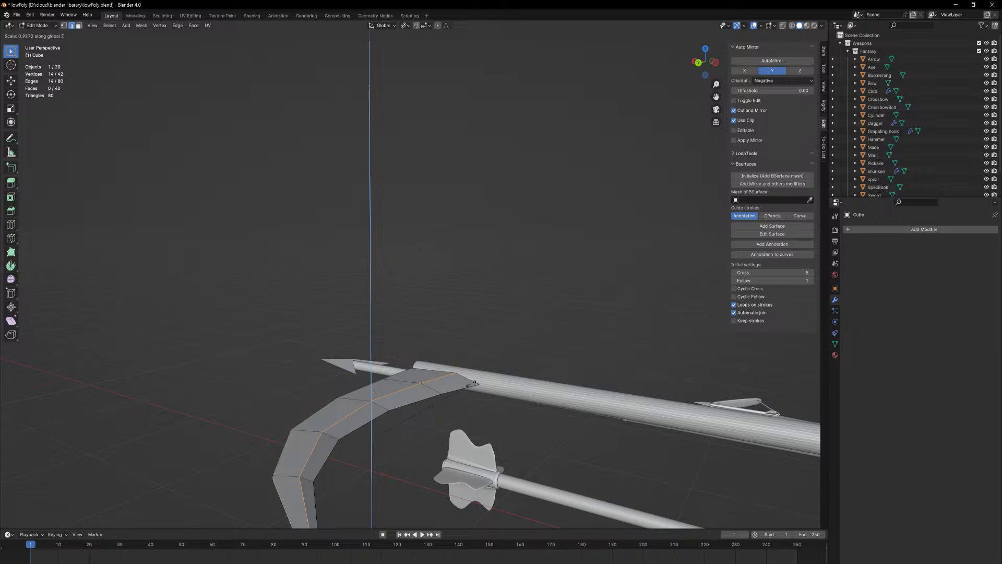
pyautogui.click(491, 391)
pyautogui.press('Tab')
pyautogui.moveTo(518, 414); pyautogui.dragTo(476, 412, button='middle')
# - Merge all of the blade's vertices by distance, with the merge distance set to 0.0101 m
pyautogui.press('Tab')
pyautogui.press('a')
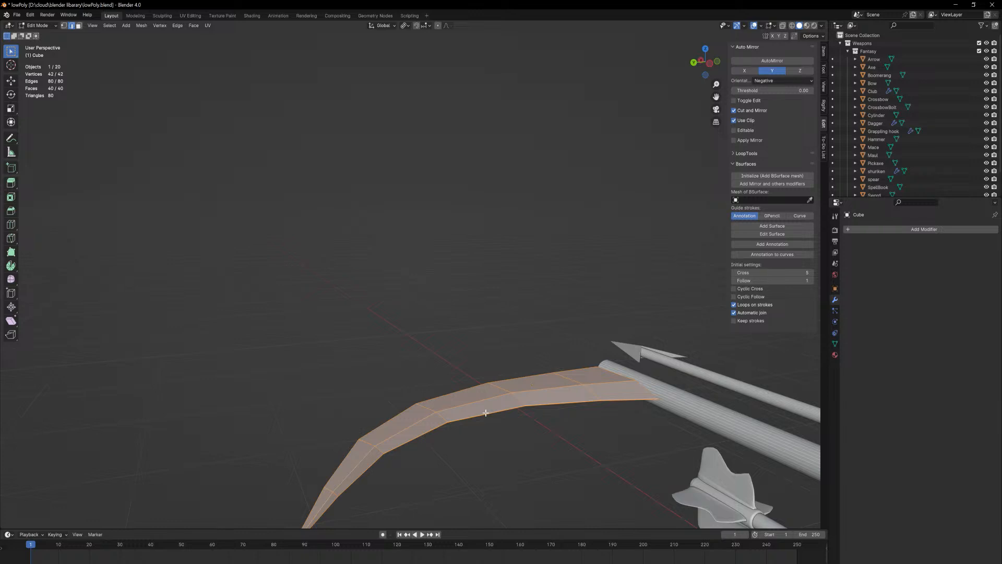
pyautogui.press('F3')
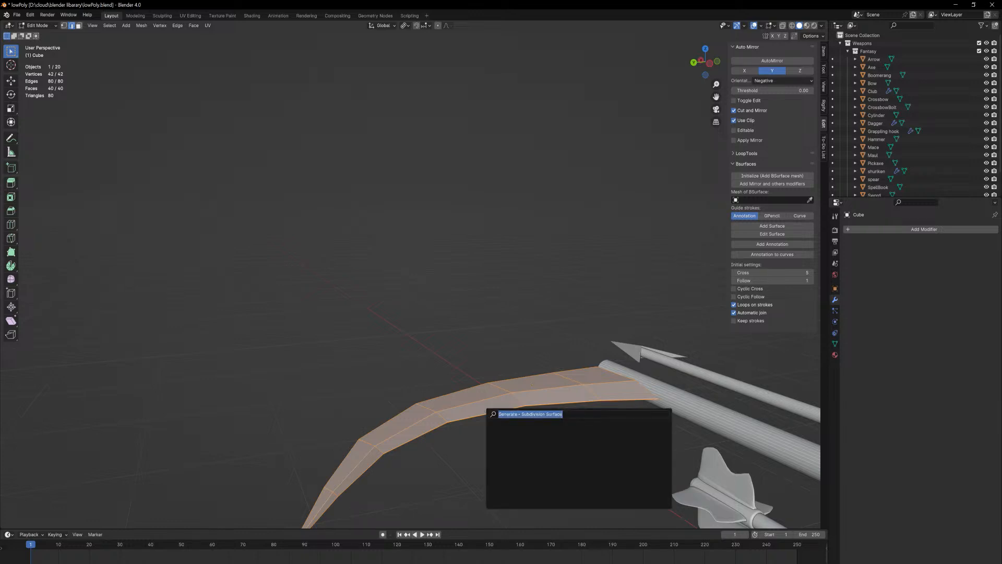
pyautogui.press('Escape')
pyautogui.press('F3')
pyautogui.write('merge')
pyautogui.press('Return')
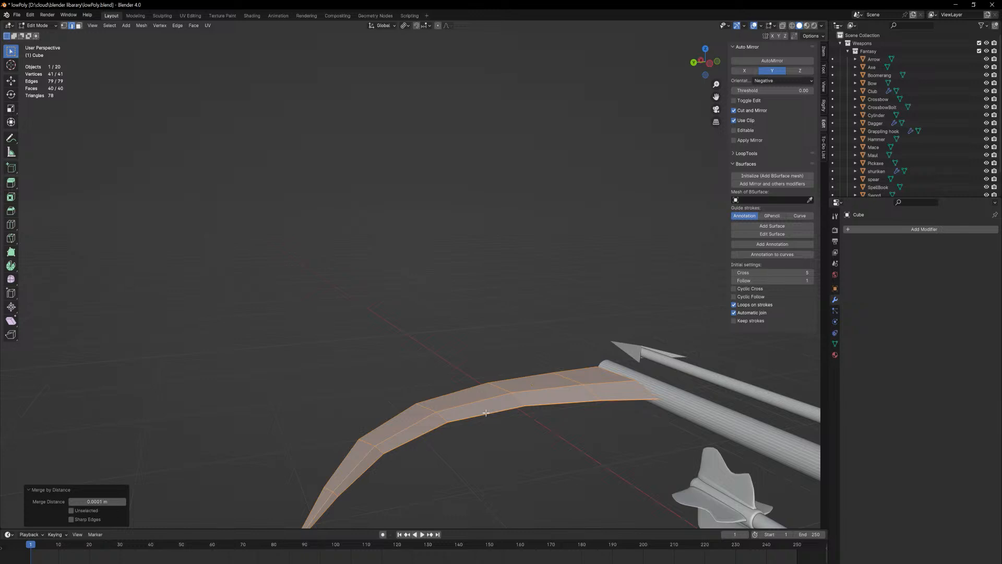
pyautogui.click(123, 501)
pyautogui.moveTo(564, 409); pyautogui.dragTo(555, 386, button='middle')
pyautogui.keyDown('shift'); pyautogui.moveTo(651, 492); pyautogui.dragTo(339, 284, button='middle'); pyautogui.keyUp('shift')
pyautogui.keyDown('ctrl'); pyautogui.moveTo(509, 429); pyautogui.dragTo(503, 320, button='middle'); pyautogui.keyUp('ctrl')
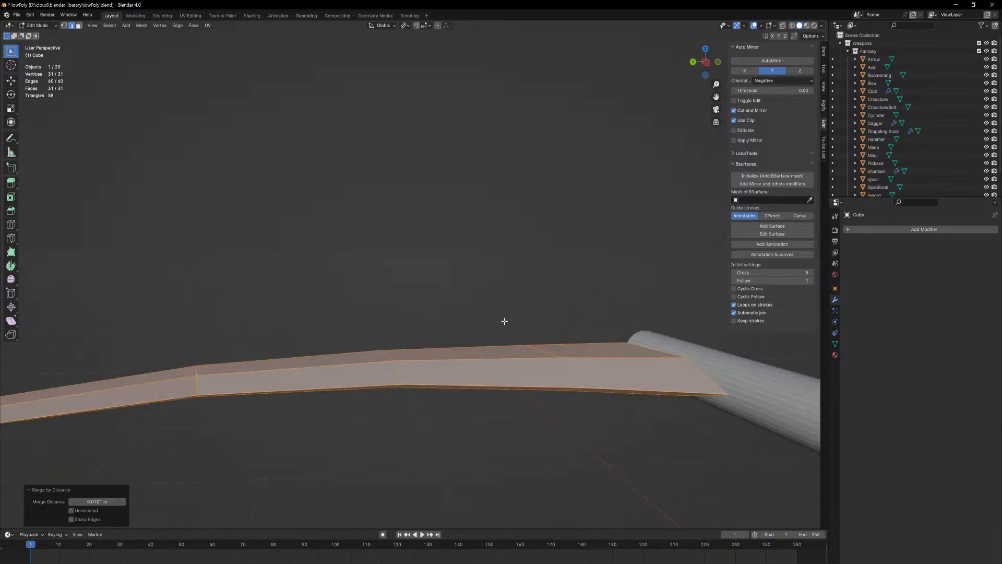
# - Check the merged blade mesh by test-moving one vertex on its edge, and leave mesh editing
pyautogui.press('1')
pyautogui.click(403, 385)
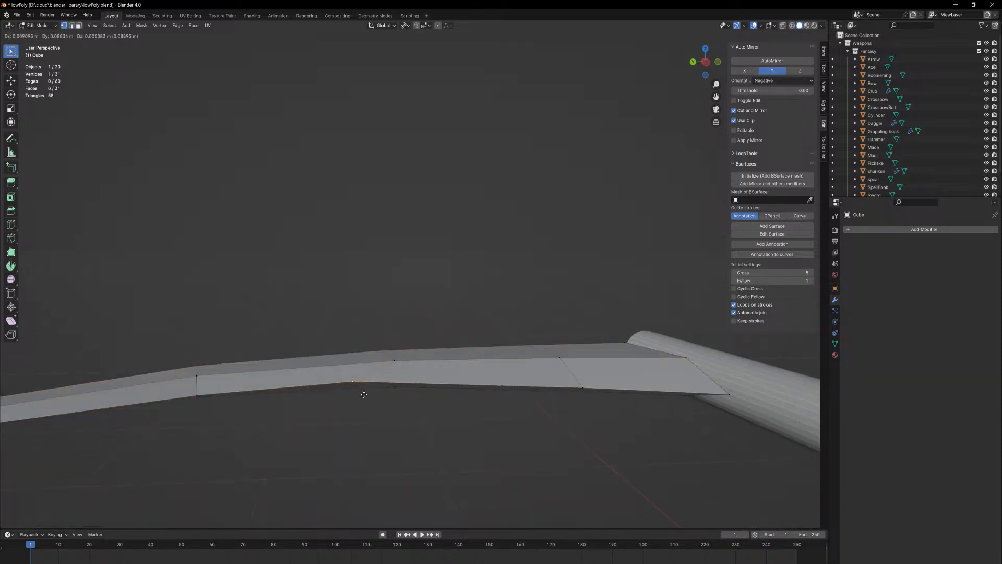
pyautogui.moveTo(438, 336); pyautogui.dragTo(428, 240, button='middle')
pyautogui.press('Tab')
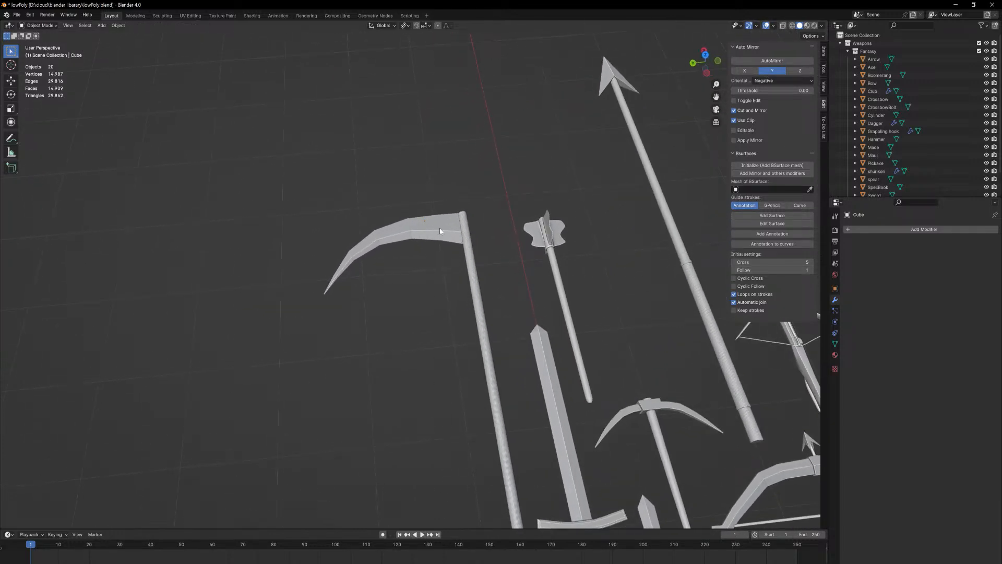
# - Move the blade about -0.067 m along X to place it just below the rod's upper end
pyautogui.click(440, 230)
pyautogui.press('g')
pyautogui.press('z')
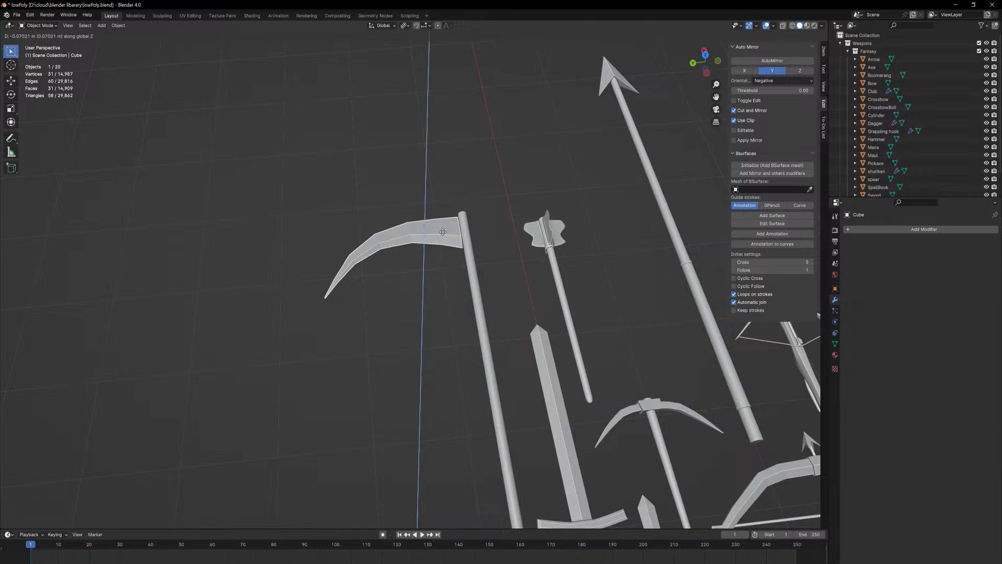
pyautogui.press('y')
pyautogui.press('x')
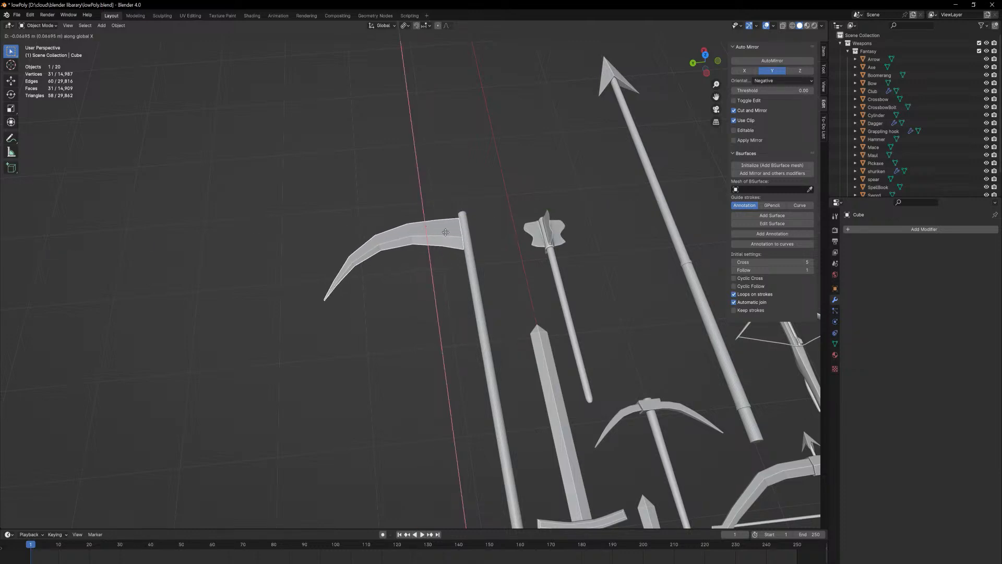
pyautogui.click(445, 234)
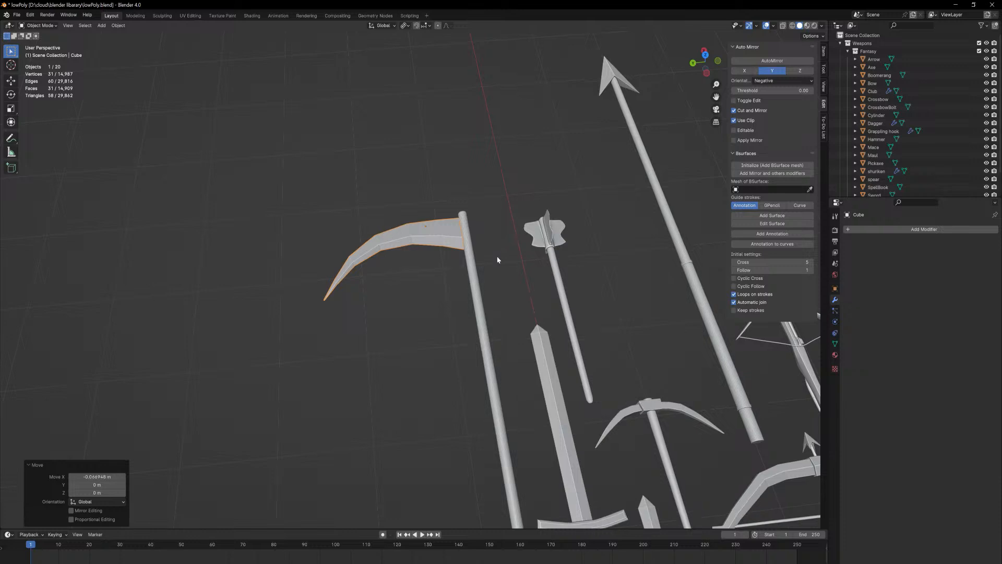
# - Add two loop cuts around the rod handle and slide them toward the blade end with a factor of about 0.96
pyautogui.scroll(5, 505, 180)
pyautogui.click(576, 210)
pyautogui.moveTo(599, 221); pyautogui.dragTo(588, 213, button='middle')
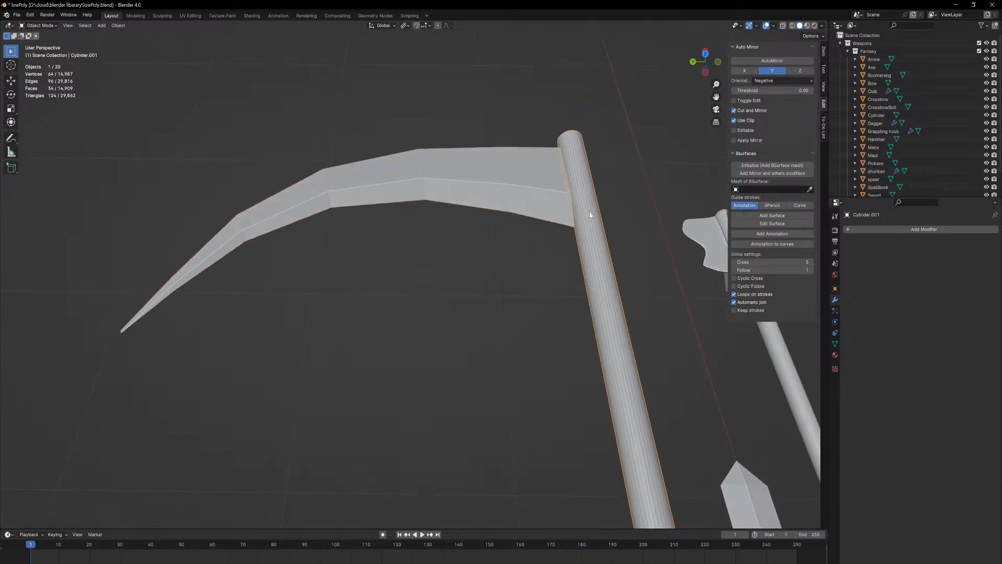
pyautogui.press('Tab')
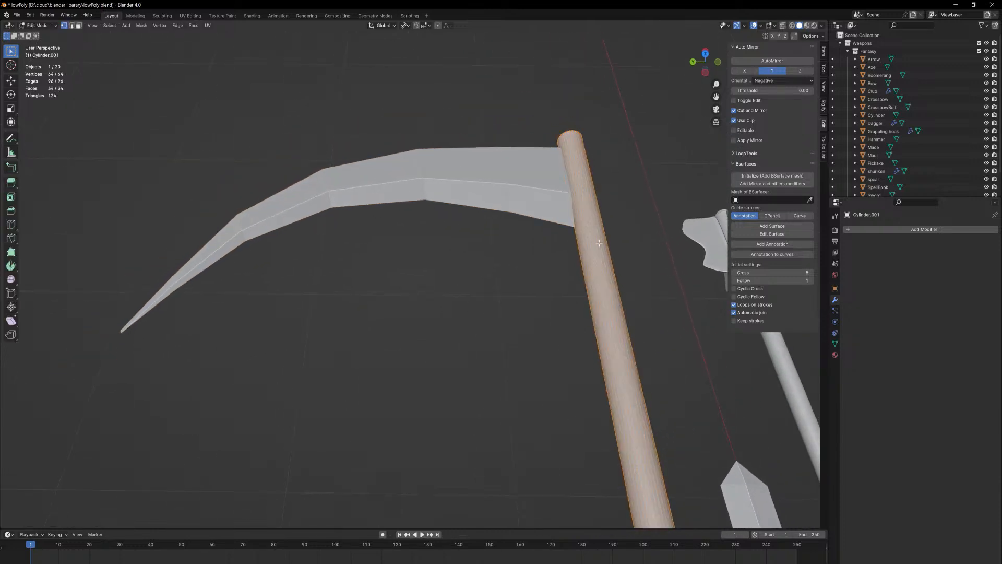
pyautogui.hotkey('ctrl', 'r')
pyautogui.click(583, 184)
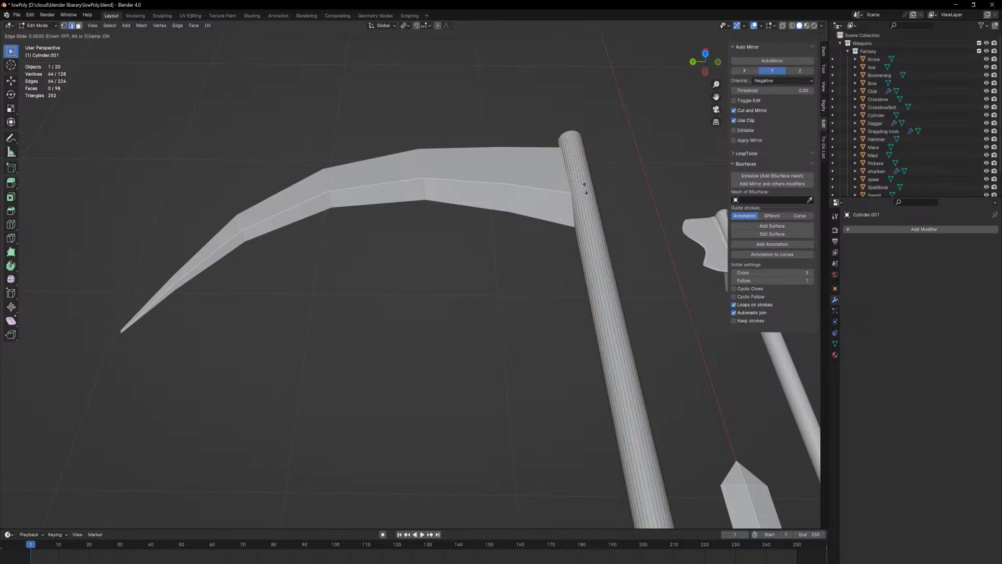
pyautogui.rightClick(589, 235)
pyautogui.scroll(-4, 577, 390)
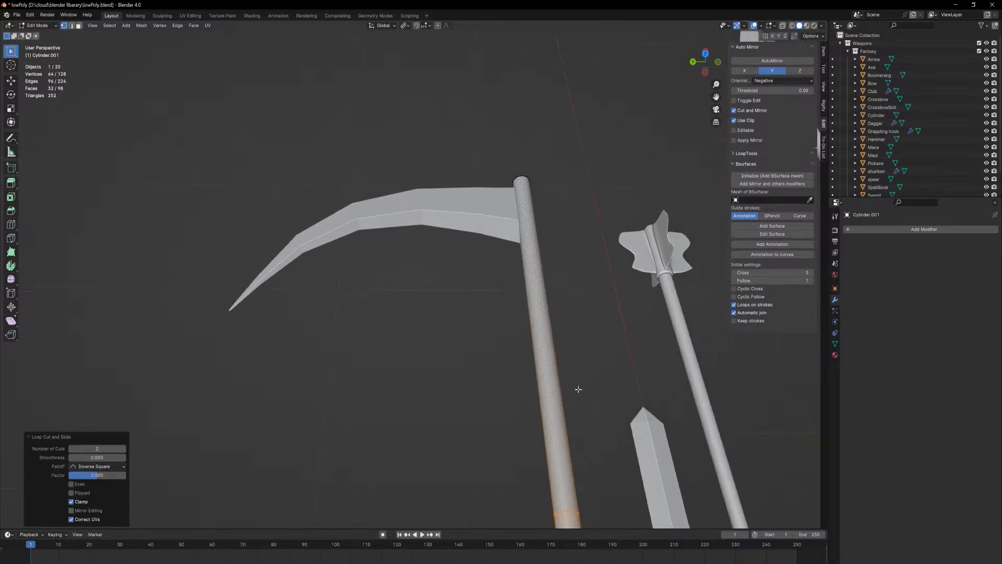
pyautogui.hotkey('shift', 'v')
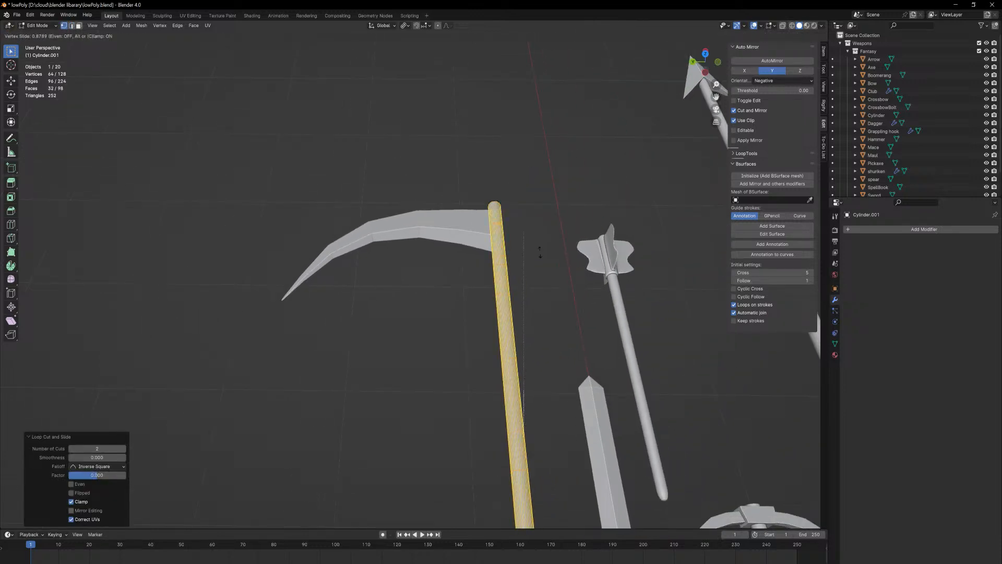
pyautogui.click(529, 242)
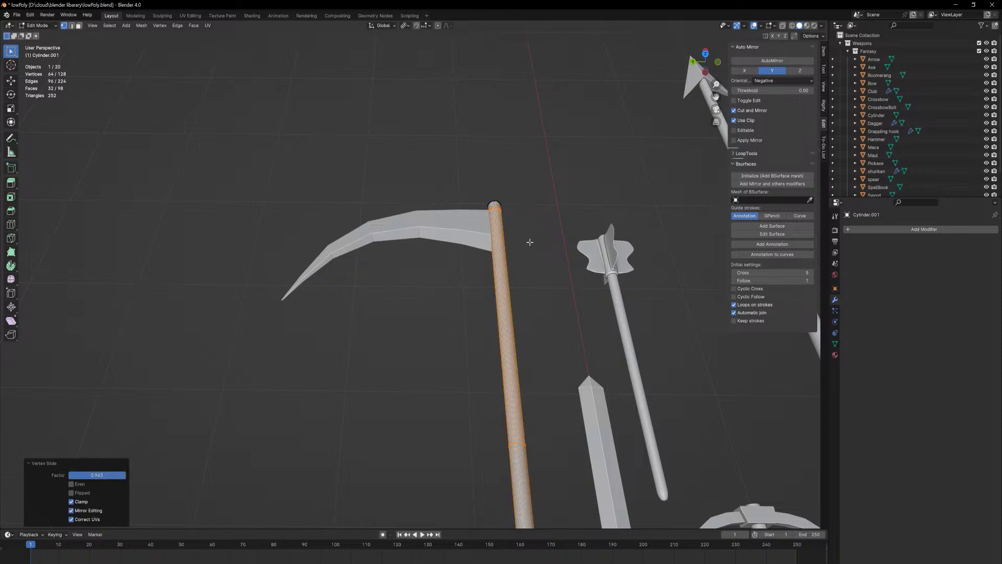
# - Add one loop cut around the rod and slide it to just below the blade's lower corner, with a factor of about -0.54
pyautogui.hotkey('ctrl', 'r')
pyautogui.click(497, 228)
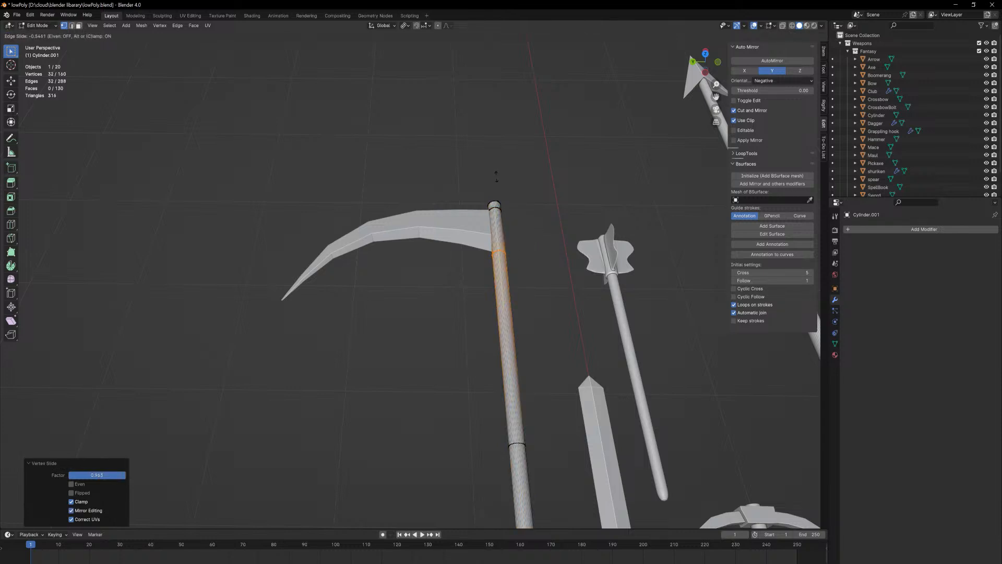
pyautogui.click(495, 175)
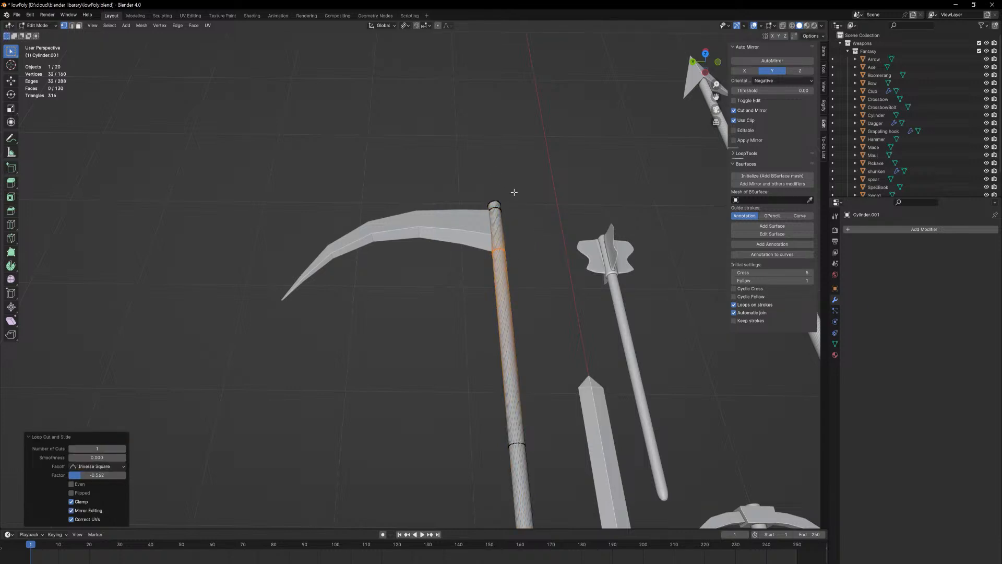
# - Slide the edge loop near the rod's tip with a factor of about -0.165 to line it up with the blade's outer corner
pyautogui.moveTo(515, 193); pyautogui.dragTo(403, 220, button='middle')
pyautogui.press('2')
pyautogui.keyDown('ctrl'); pyautogui.moveTo(469, 432); pyautogui.dragTo(469, 330, button='middle'); pyautogui.keyUp('ctrl')
pyautogui.keyDown('shift'); pyautogui.moveTo(519, 429); pyautogui.dragTo(491, 274, button='middle'); pyautogui.keyUp('shift')
pyautogui.keyDown('ctrl'); pyautogui.moveTo(542, 405); pyautogui.dragTo(533, 338, button='middle'); pyautogui.keyUp('ctrl')
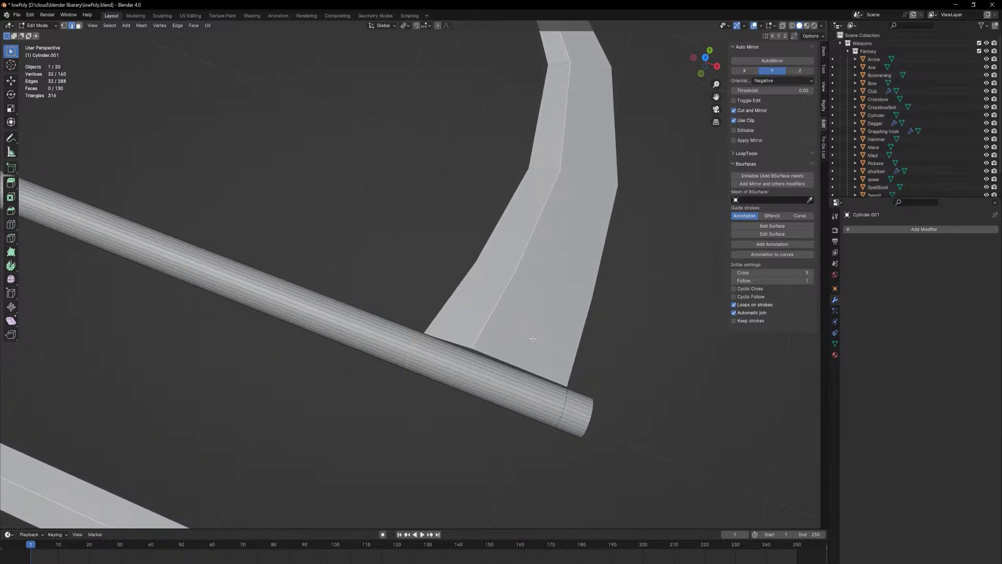
pyautogui.keyDown('alt'); pyautogui.click(566, 405); pyautogui.keyUp('alt')
pyautogui.press('g')
pyautogui.press('g')
pyautogui.click(586, 415)
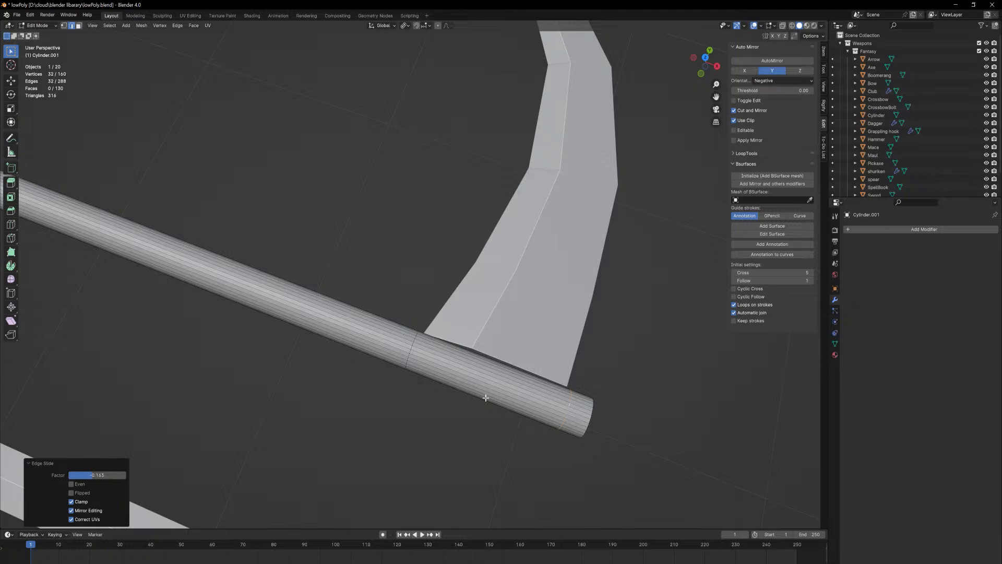
# - Extrude the ring of rod faces beside the blade outward along their normals by 0.0199 m to form a collar
pyautogui.press('3')
pyautogui.keyDown('alt'); pyautogui.click(491, 382); pyautogui.keyUp('alt')
pyautogui.moveTo(491, 381); pyautogui.dragTo(497, 370, button='middle')
pyautogui.rightClick(497, 371)
pyautogui.click(497, 367)
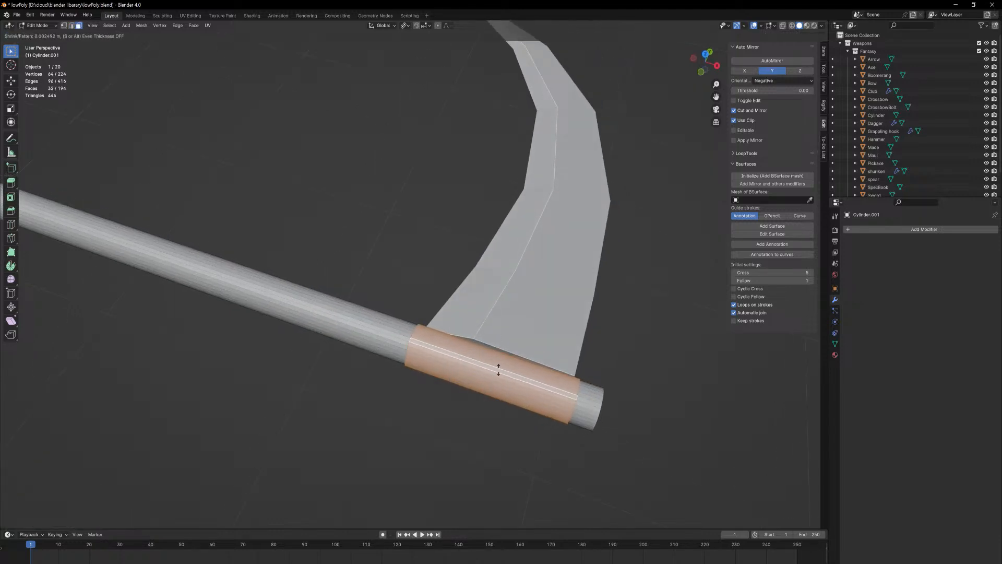
pyautogui.click(505, 365)
pyautogui.moveTo(504, 366)
pyautogui.mouseDown(button='middle')
pyautogui.moveTo(501, 353)
pyautogui.moveTo(545, 345)
pyautogui.moveTo(590, 352)
pyautogui.moveTo(505, 355)
pyautogui.mouseUp(button='middle')
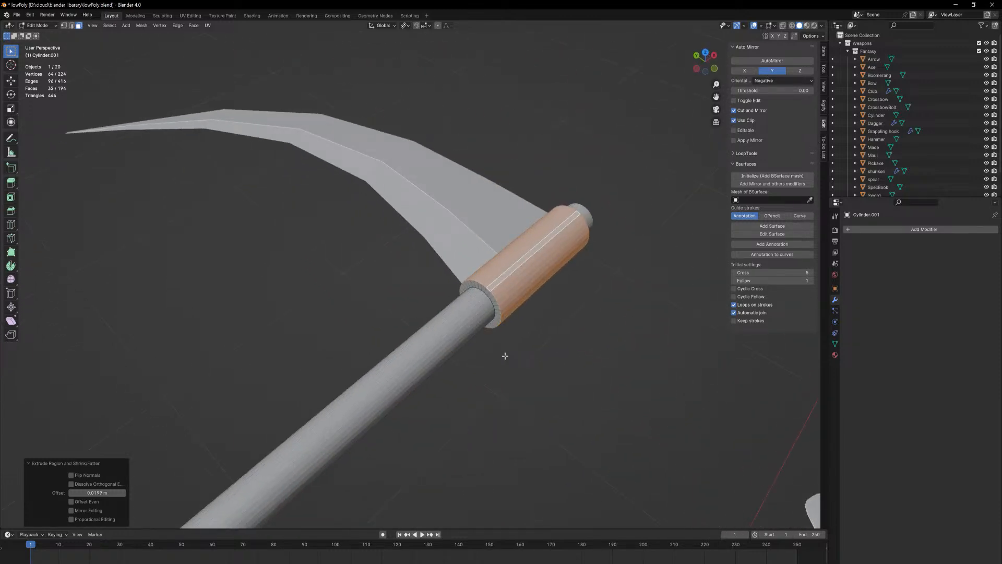
# - Bevel the outer edge loops at both ends of the collar with four segments to round them
pyautogui.press('2')
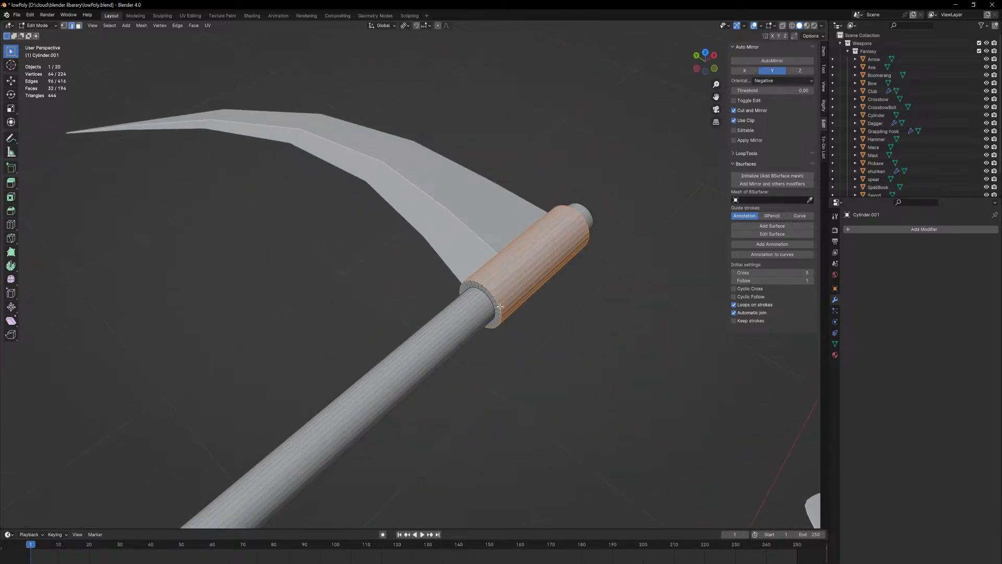
pyautogui.click(500, 308)
pyautogui.keyDown('alt'); pyautogui.click(498, 303); pyautogui.keyUp('alt')
pyautogui.moveTo(538, 322); pyautogui.dragTo(494, 350, button='middle')
pyautogui.hotkey('ctrl', 'b')
pyautogui.click(533, 318)
pyautogui.keyDown('alt'); pyautogui.click(503, 350); pyautogui.keyUp('alt')
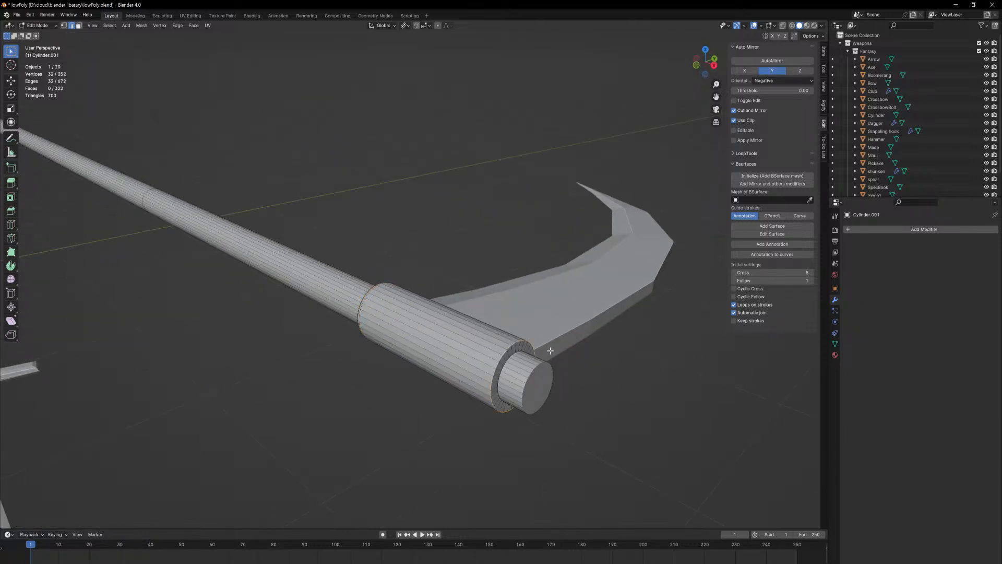
pyautogui.hotkey('ctrl', 'b')
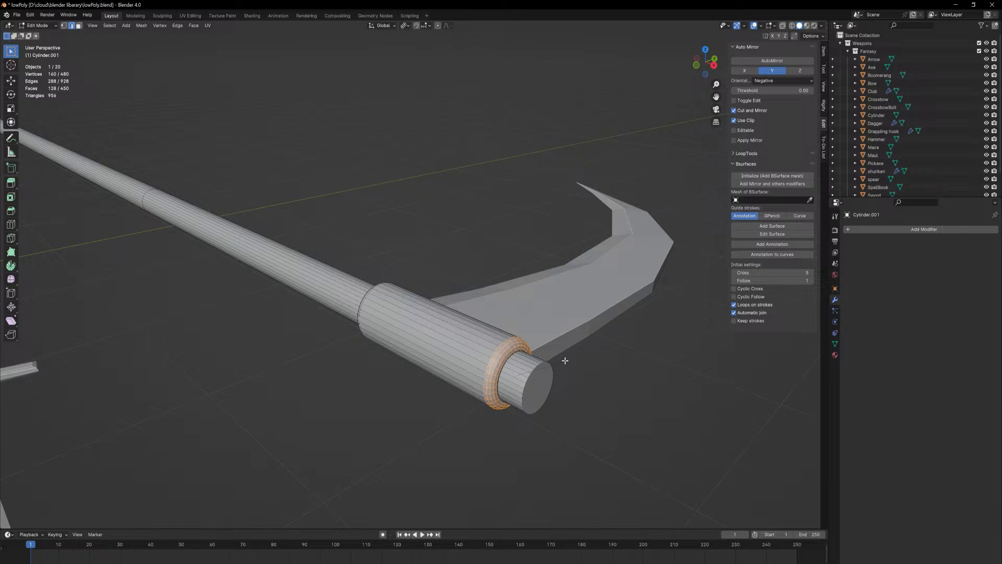
pyautogui.click(561, 360)
# - Leave mesh editing and apply Shade Auto Smooth to the scythe's rod handle
pyautogui.press('Tab')
pyautogui.click(353, 416)
pyautogui.moveTo(353, 416); pyautogui.dragTo(463, 380, button='middle')
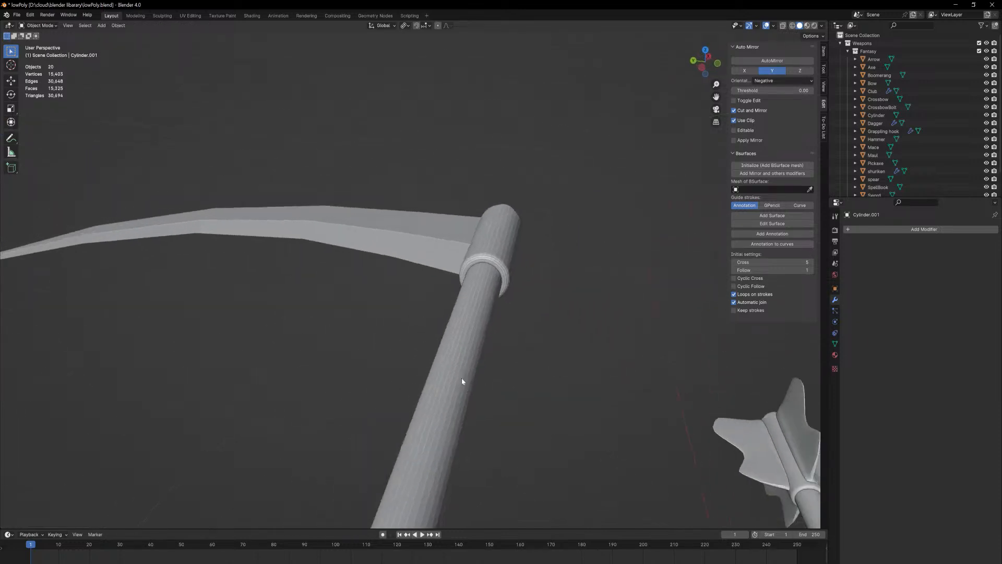
pyautogui.scroll(-4, 472, 401)
pyautogui.click(421, 356)
pyautogui.rightClick(427, 355)
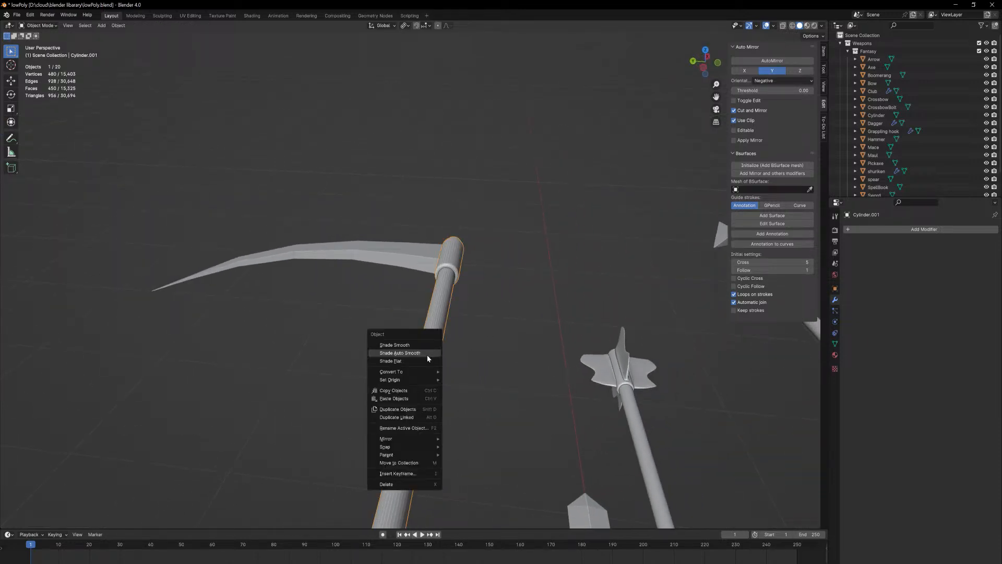
pyautogui.click(427, 353)
pyautogui.click(505, 315)
pyautogui.moveTo(505, 315); pyautogui.dragTo(514, 348, button='middle')
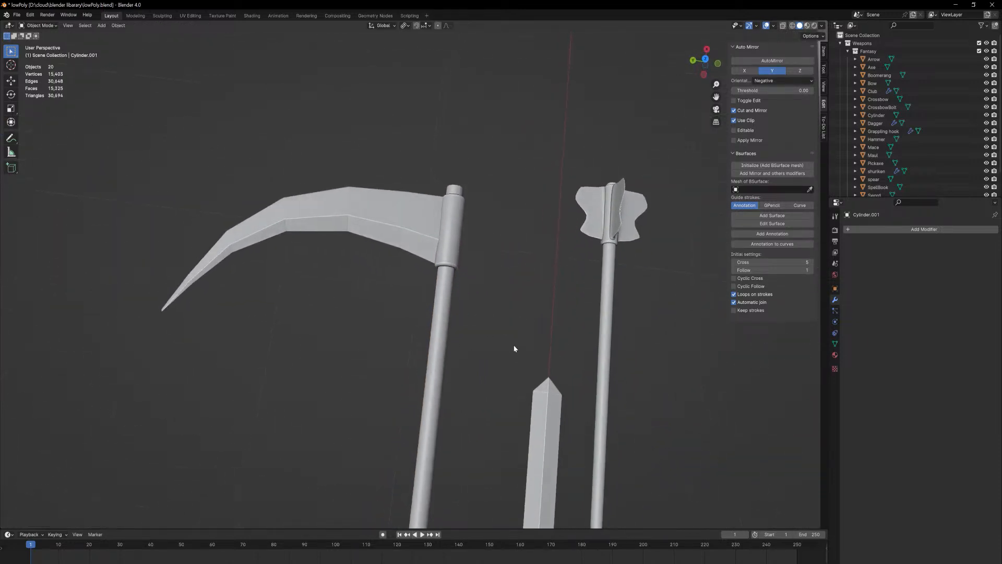
# - Try Shade Smooth on the blade and settle on Shade Auto Smooth with a 30° angle
pyautogui.click(436, 239)
pyautogui.rightClick(427, 231)
pyautogui.click(427, 230)
pyautogui.rightClick(427, 236)
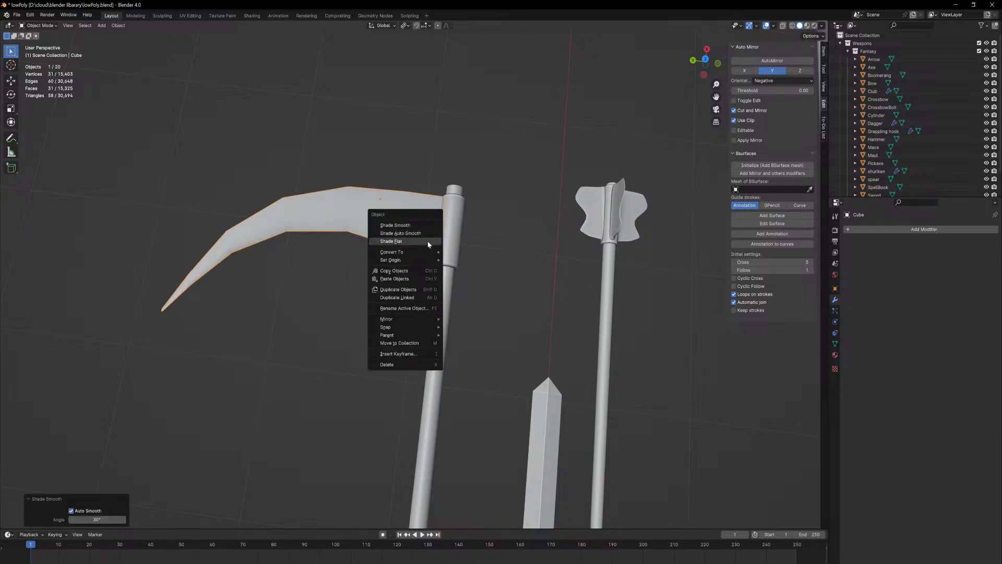
pyautogui.click(418, 227)
pyautogui.rightClick(420, 232)
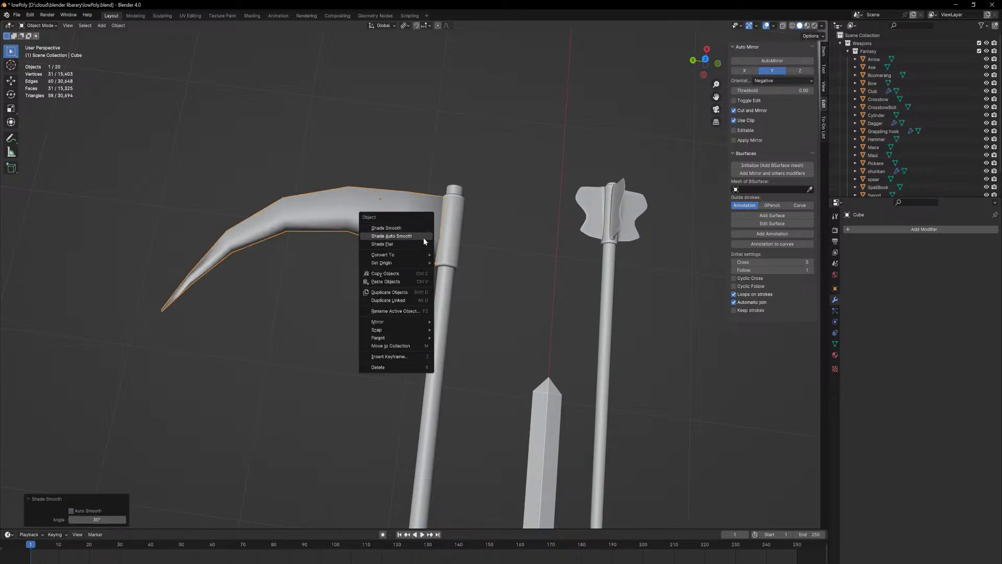
pyautogui.click(424, 238)
pyautogui.moveTo(424, 242); pyautogui.dragTo(401, 46, button='middle')
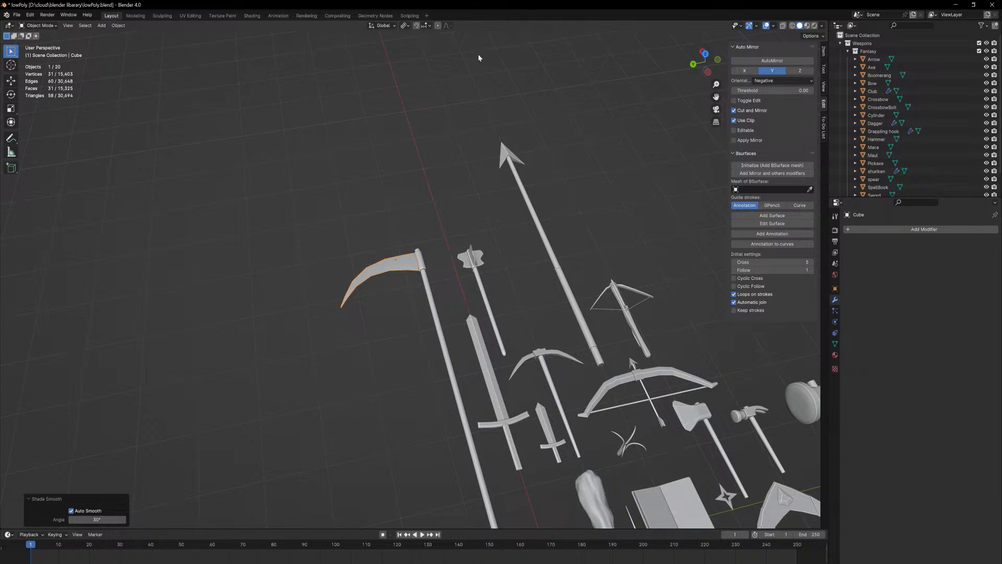
# - Edit the rod handle's mesh and add a loop cut around its shaft, slid toward the butt end
pyautogui.moveTo(447, 233); pyautogui.dragTo(445, 220, button='middle')
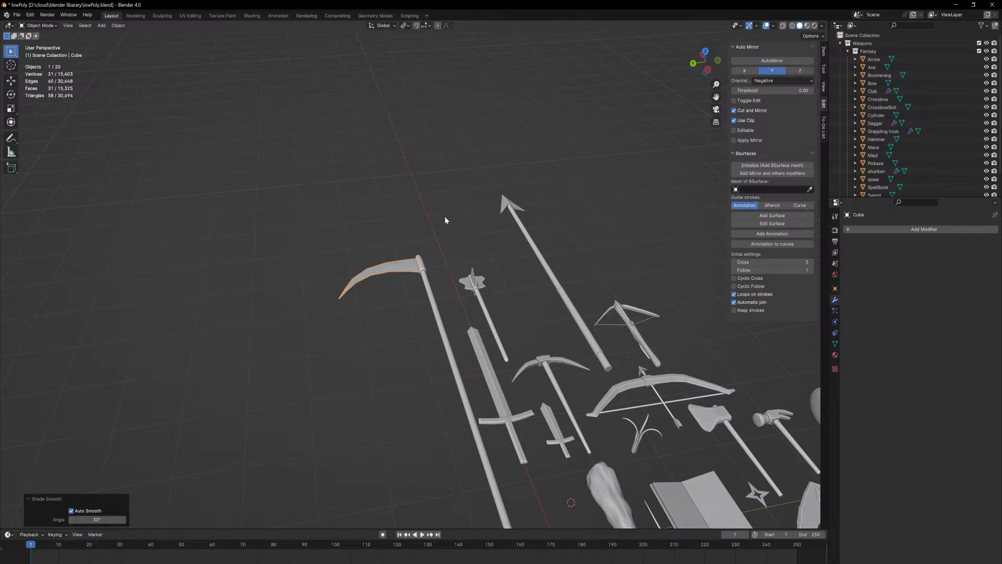
pyautogui.scroll(-3, 536, 301)
pyautogui.scroll(2, 495, 287)
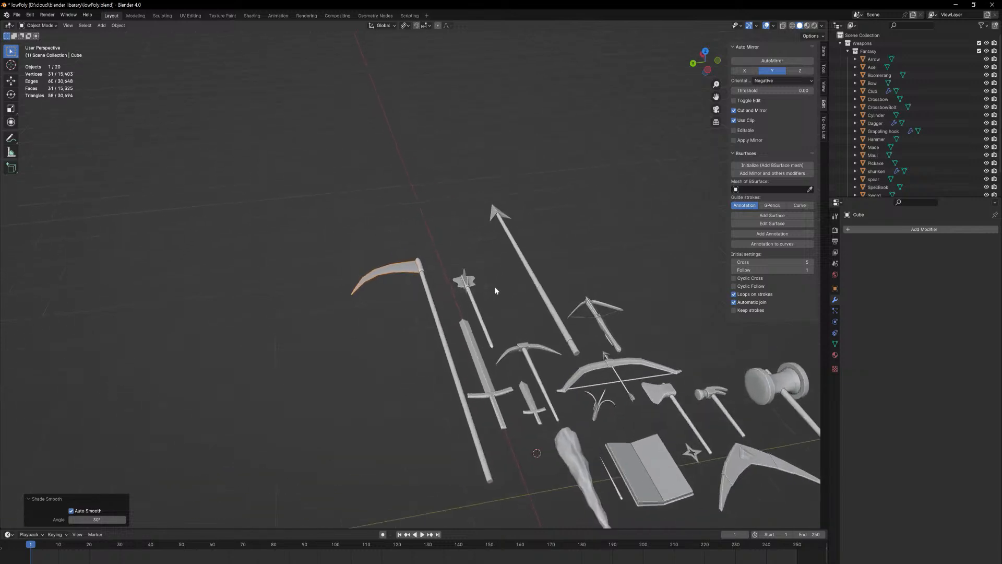
pyautogui.click(464, 422)
pyautogui.press('Tab')
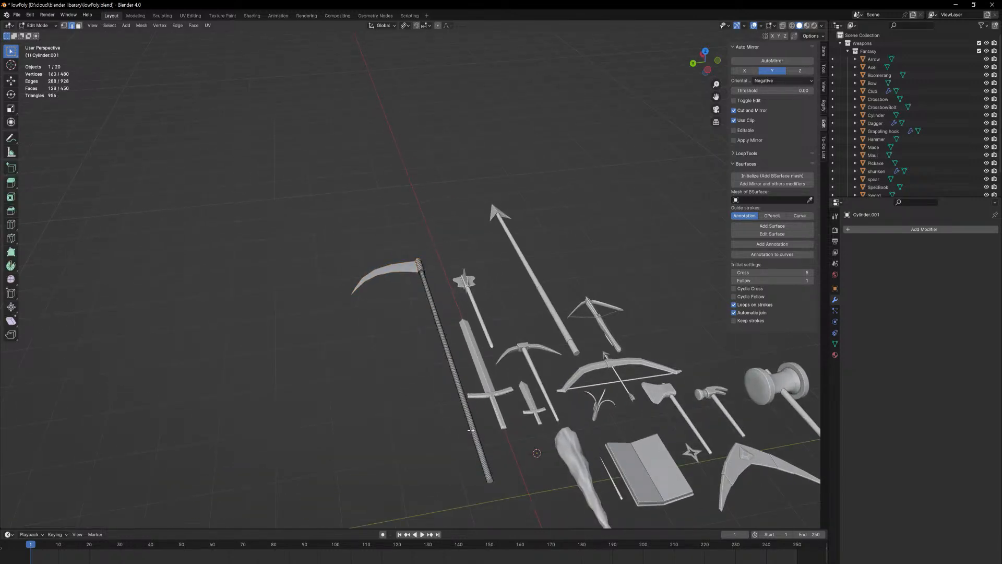
pyautogui.moveTo(471, 430); pyautogui.dragTo(454, 366, button='middle')
pyautogui.scroll(3, 481, 345)
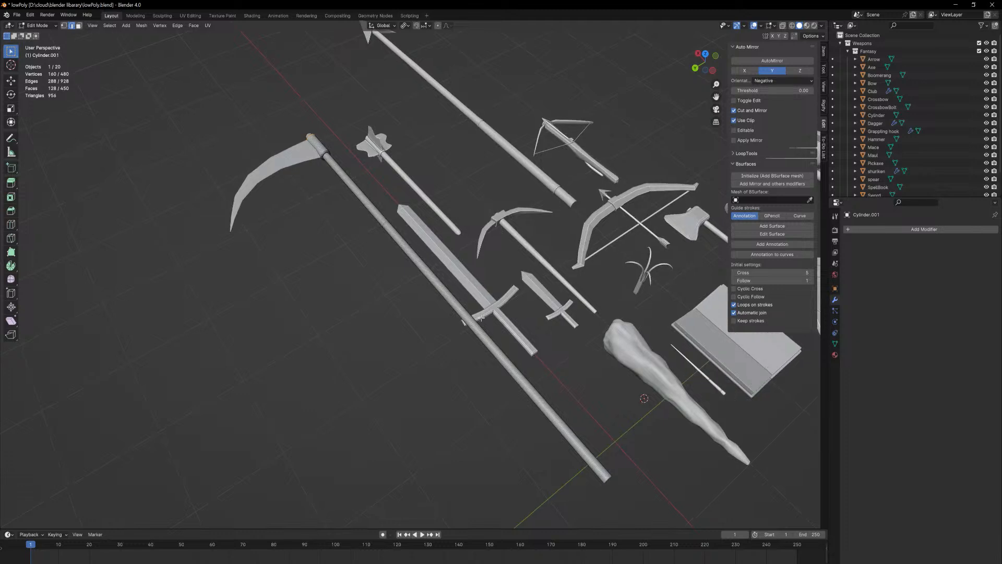
pyautogui.scroll(3, 481, 317)
pyautogui.hotkey('ctrl', 'r')
pyautogui.click(482, 318)
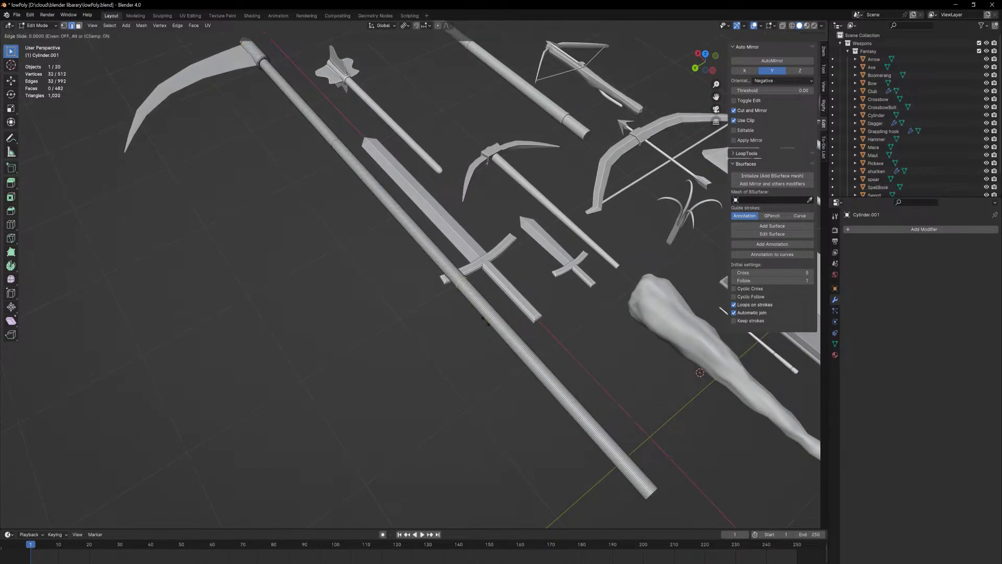
pyautogui.click(630, 471)
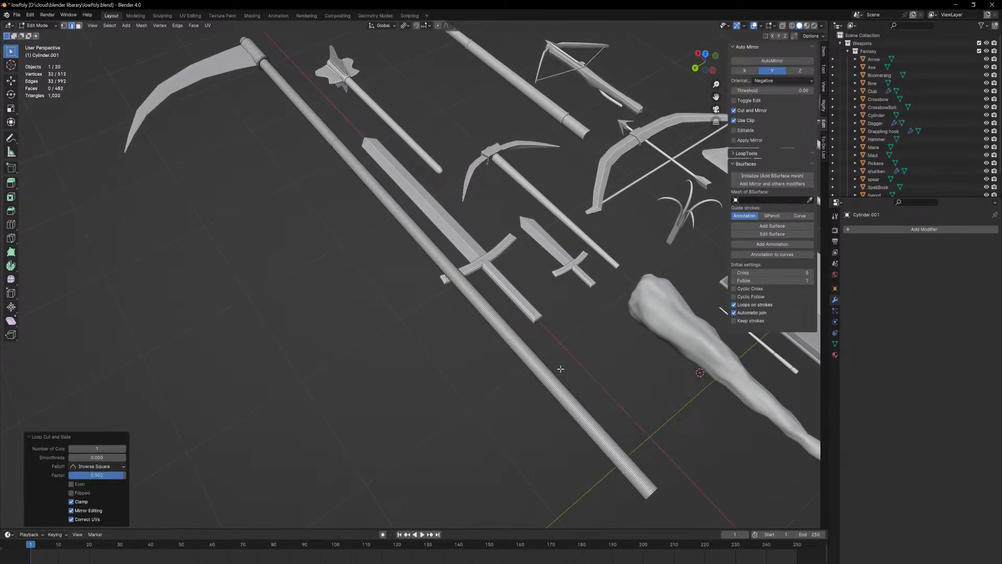
# - Add another loop cut around the shaft, slid partway down the handle's lower half, and switch to face selection
pyautogui.hotkey('ctrl', 'r')
pyautogui.click(470, 301)
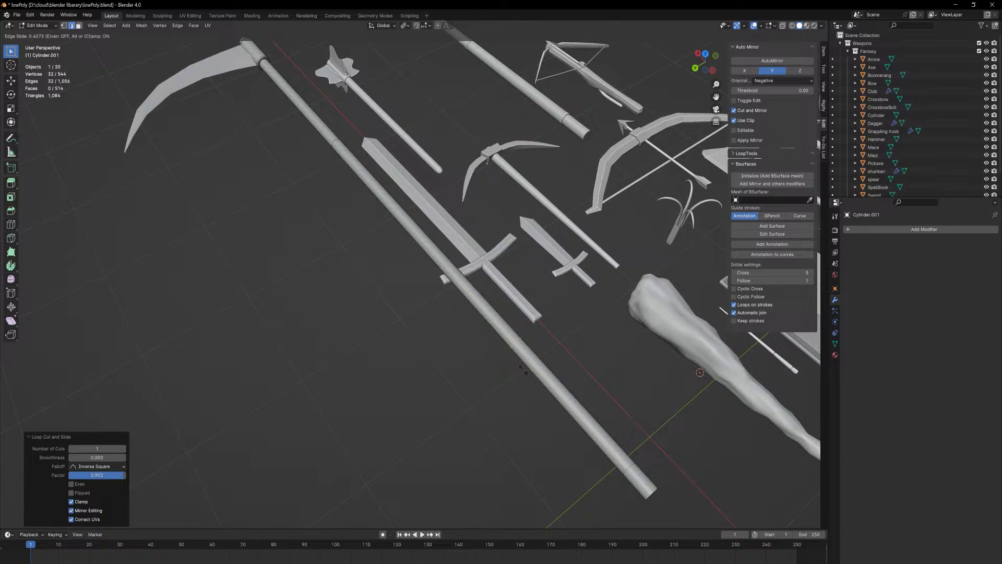
pyautogui.click(519, 361)
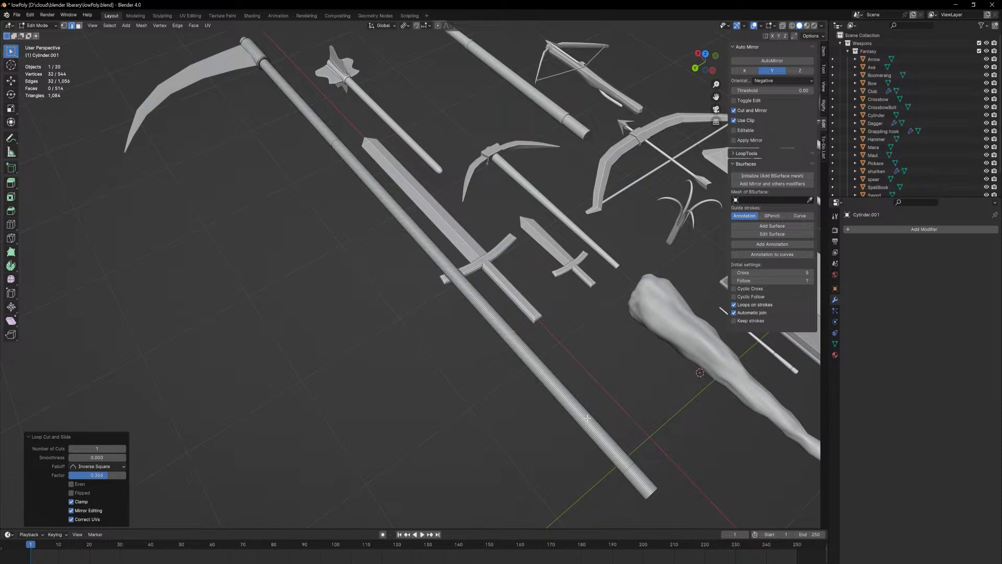
pyautogui.press('3')
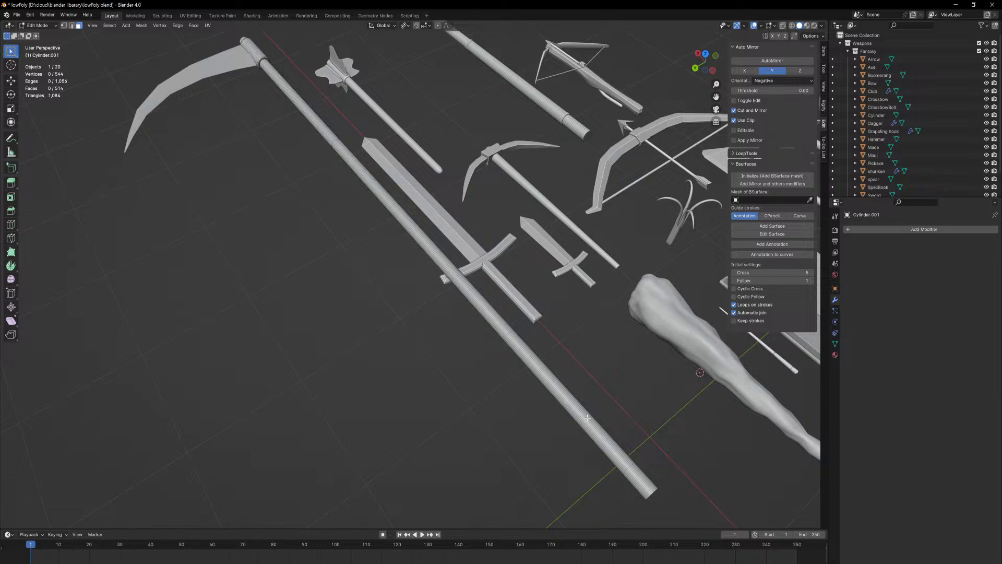
# - Extrude the face ring between the two loop cuts on the handle's lower half along its normals by about 0.0073 m
pyautogui.keyDown('alt'); pyautogui.click(587, 417); pyautogui.keyUp('alt')
pyautogui.moveTo(590, 406); pyautogui.dragTo(550, 363, button='middle')
pyautogui.hotkey('ctrl', 'f')
pyautogui.click(550, 360)
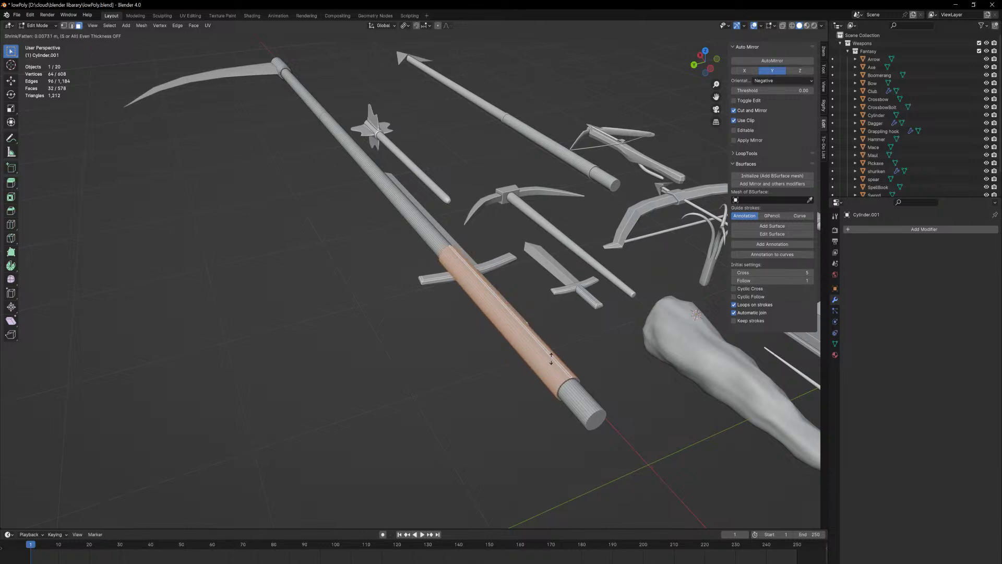
pyautogui.click(567, 381)
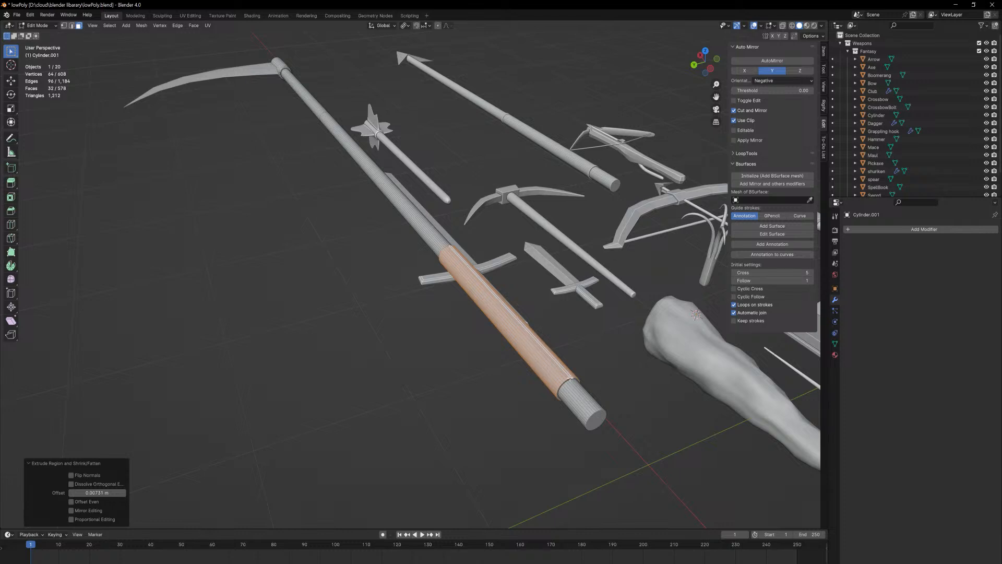
# - Add two loop cuts around the raised grip, one slid close to each end of it
pyautogui.hotkey('ctrl', 'r')
pyautogui.click(527, 337)
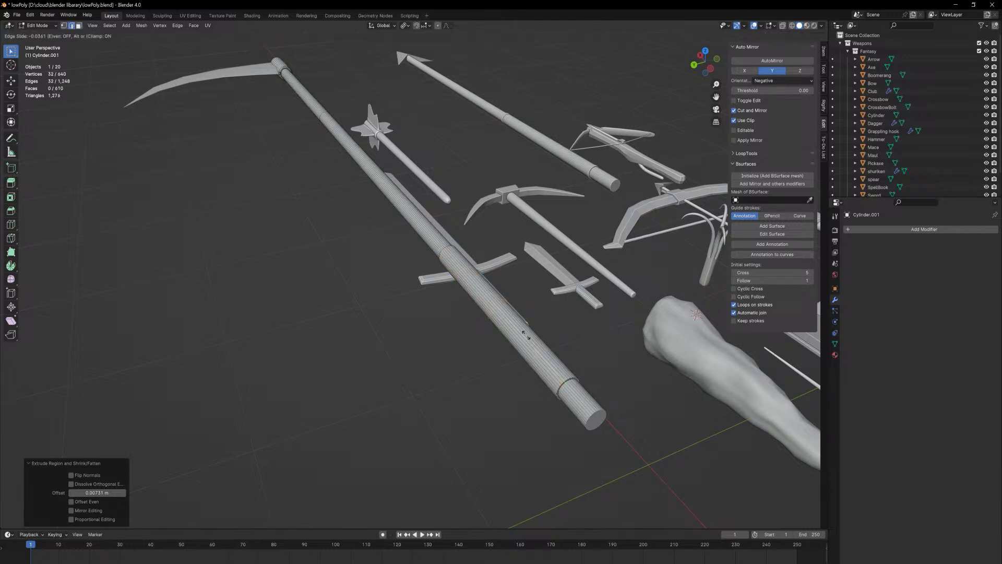
pyautogui.click(472, 269)
pyautogui.hotkey('ctrl', 'r')
pyautogui.click(525, 359)
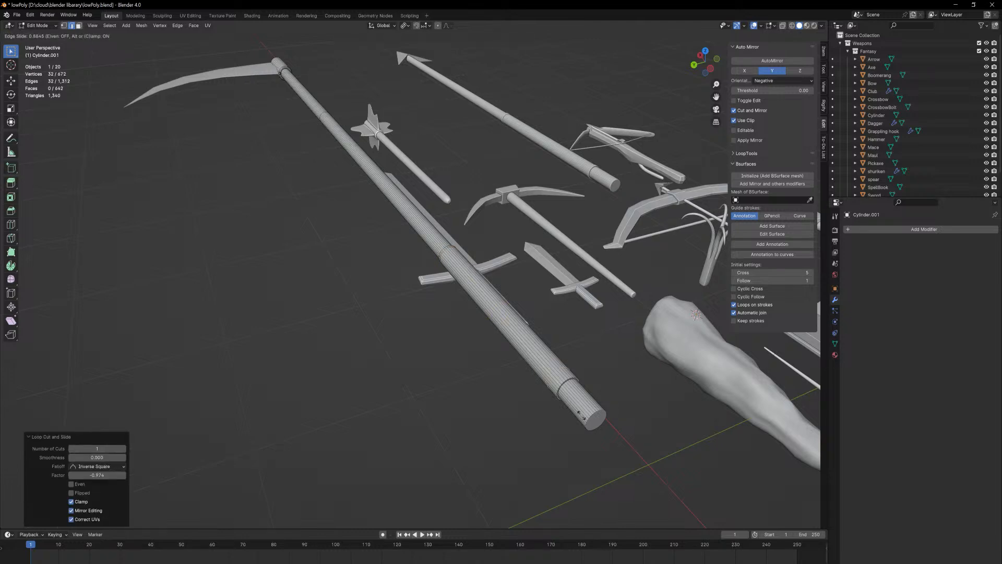
pyautogui.click(585, 420)
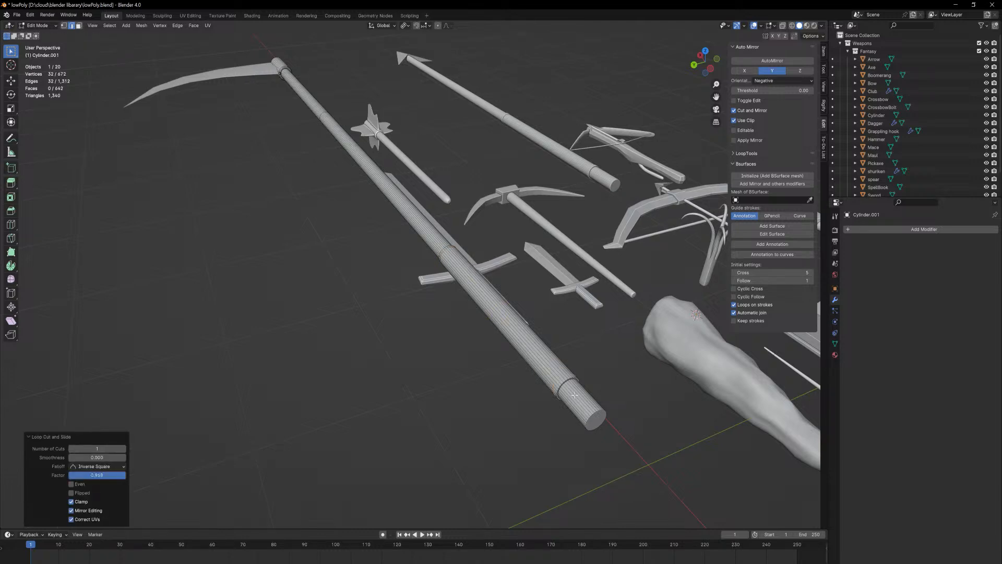
# - Select the narrow face ring at the grip's butt end and, in top view, try to scale it along Z
pyautogui.press('3')
pyautogui.keyDown('alt'); pyautogui.click(567, 377); pyautogui.keyUp('alt')
pyautogui.moveTo(567, 377); pyautogui.dragTo(514, 326, button='middle')
pyautogui.keyDown('shift'); pyautogui.moveTo(575, 323); pyautogui.dragTo(481, 335, button='middle'); pyautogui.keyUp('shift')
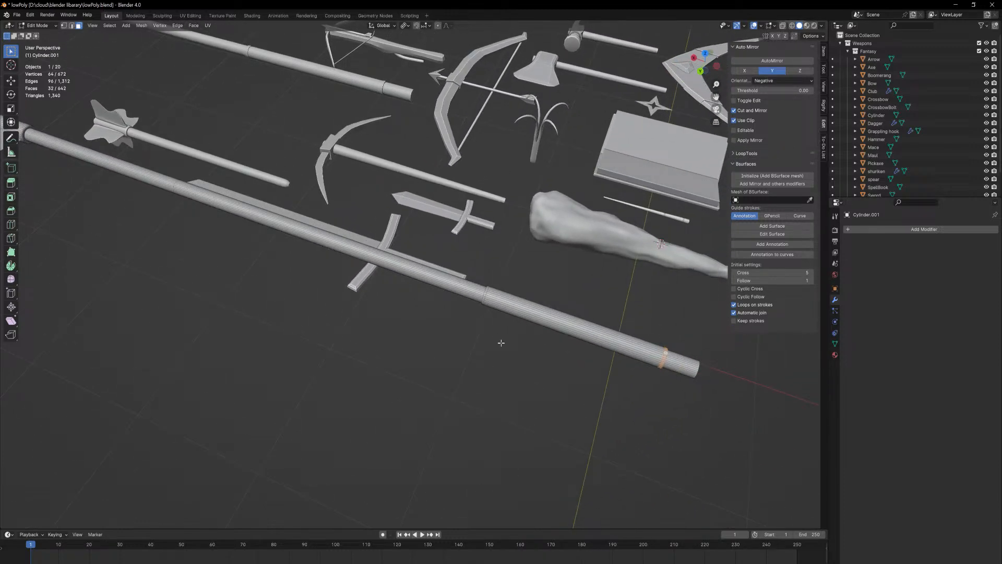
pyautogui.press('KP_7')
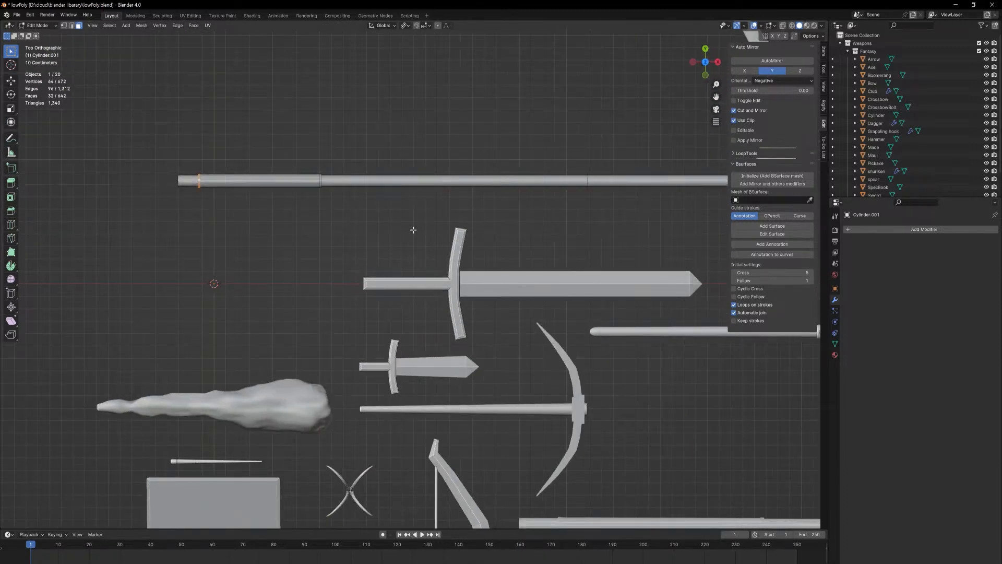
pyautogui.keyDown('shift'); pyautogui.moveTo(348, 228); pyautogui.dragTo(462, 262, button='middle'); pyautogui.keyUp('shift')
pyautogui.keyDown('ctrl'); pyautogui.moveTo(447, 298); pyautogui.dragTo(446, 192, button='middle'); pyautogui.keyUp('ctrl')
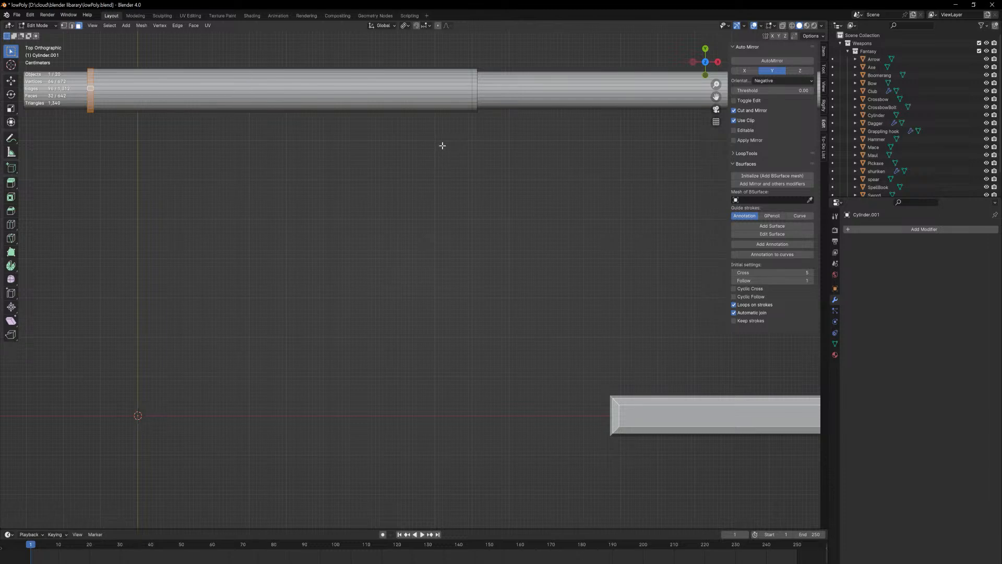
pyautogui.keyDown('shift'); pyautogui.moveTo(442, 145); pyautogui.dragTo(564, 297, button='middle'); pyautogui.keyUp('shift')
pyautogui.press('s')
pyautogui.press('z')
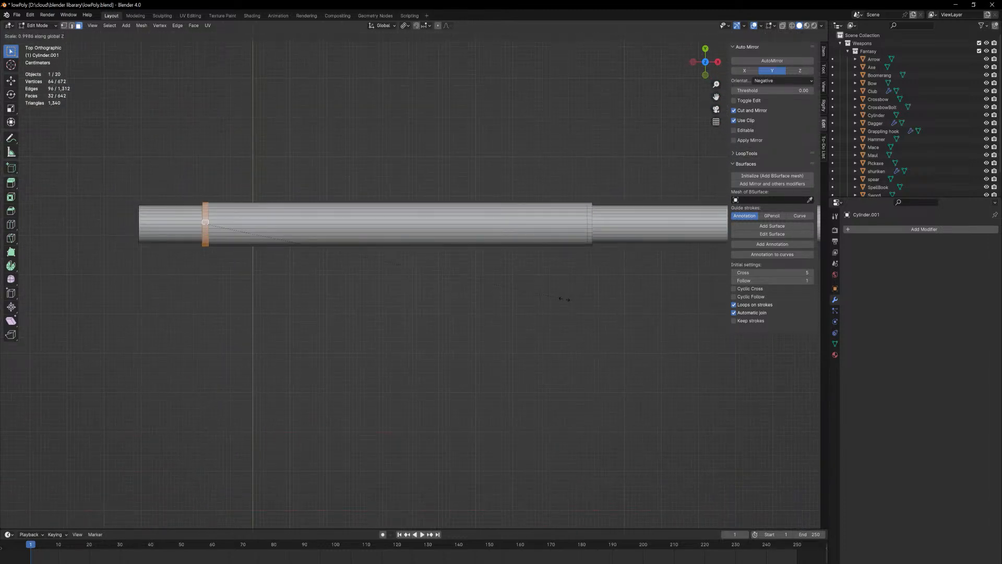
pyautogui.rightClick(557, 297)
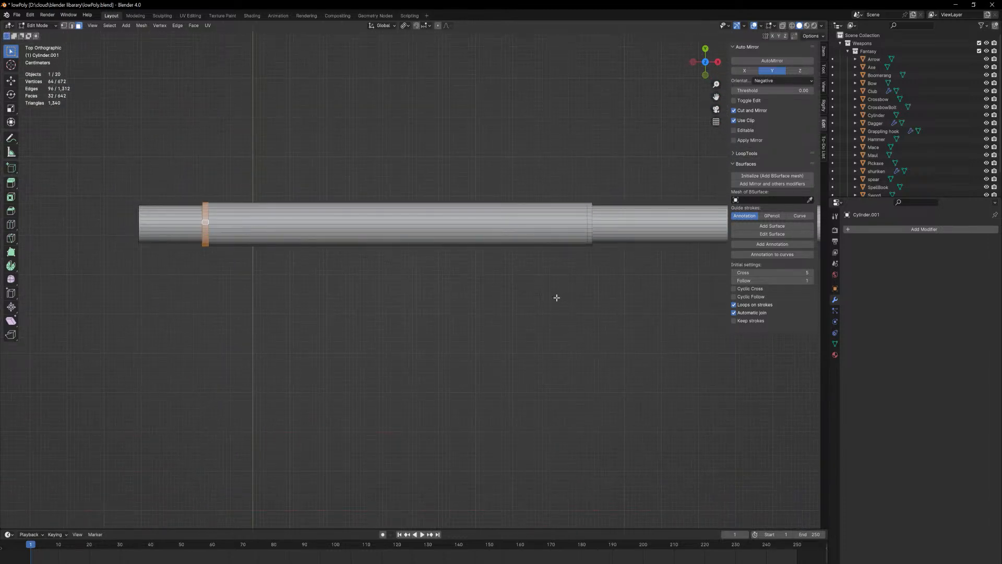
# - Try to slide the edge loop near the grip's blade-side end
pyautogui.click(587, 228)
pyautogui.press('2')
pyautogui.keyDown('alt'); pyautogui.click(587, 227); pyautogui.keyUp('alt')
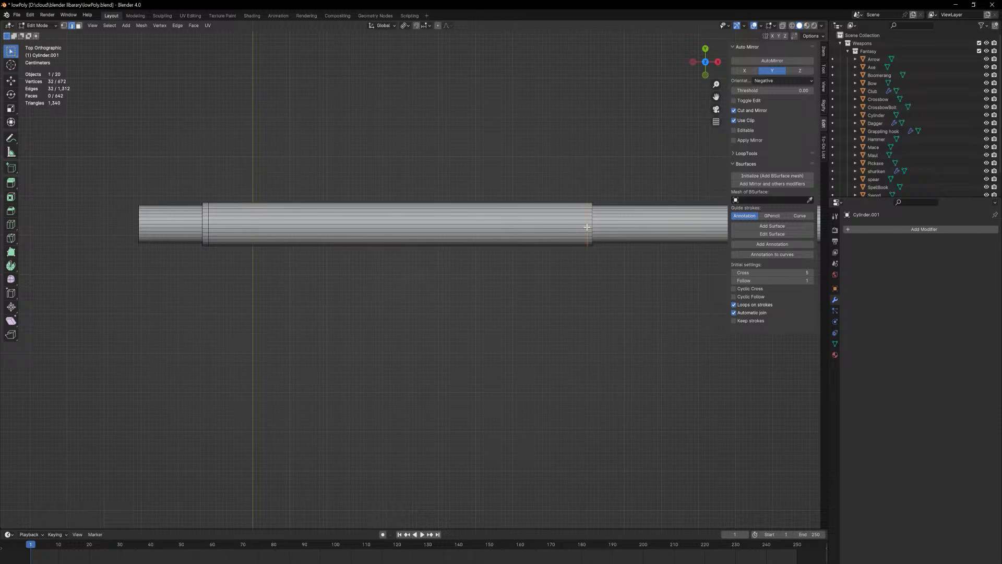
pyautogui.press('g')
pyautogui.press('g')
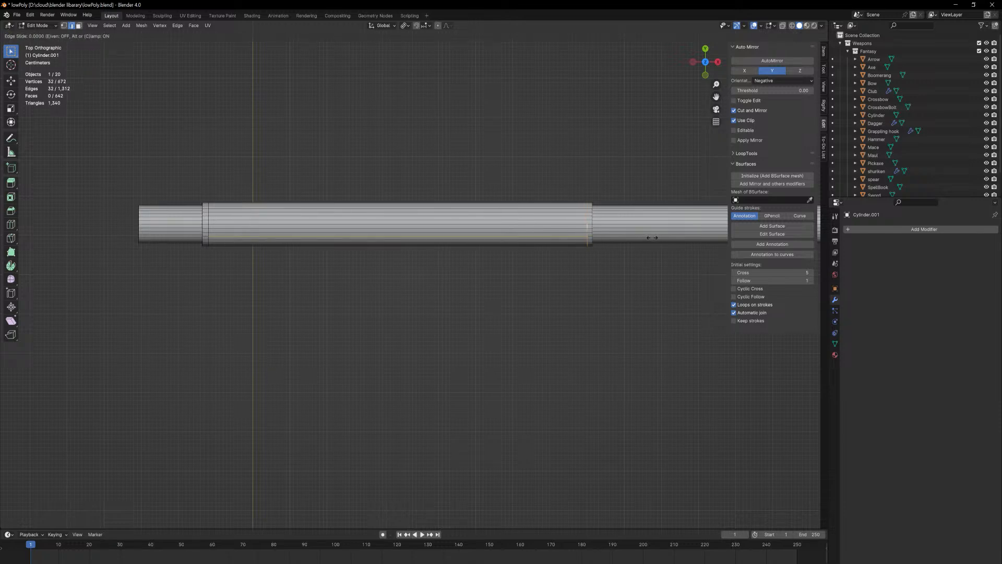
pyautogui.click(651, 237)
# - Extrude the narrow face rings at both ends of the grip along their normals by about 0.007 m and leave mesh editing
pyautogui.click(597, 224)
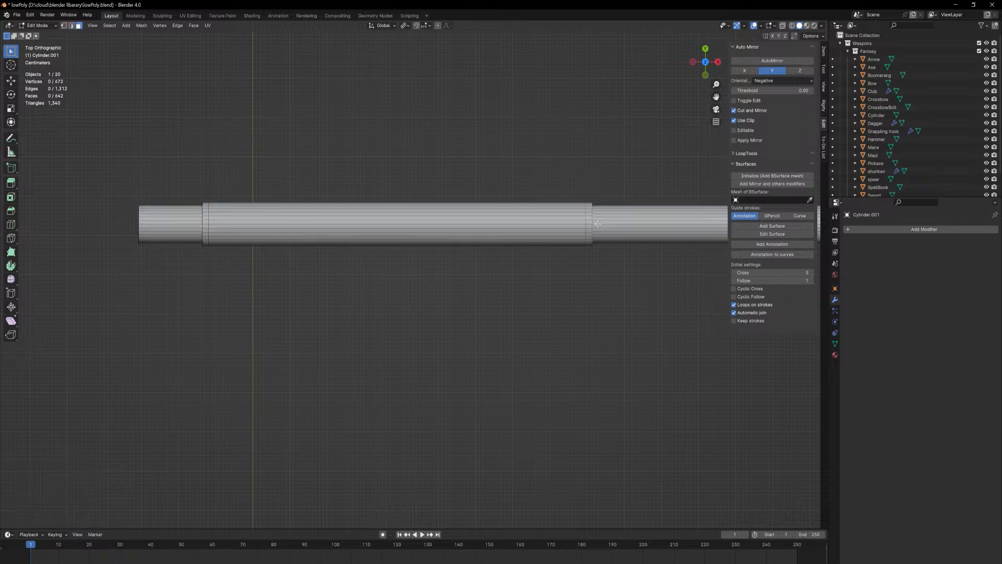
pyautogui.keyDown('alt'); pyautogui.click(590, 214); pyautogui.keyUp('alt')
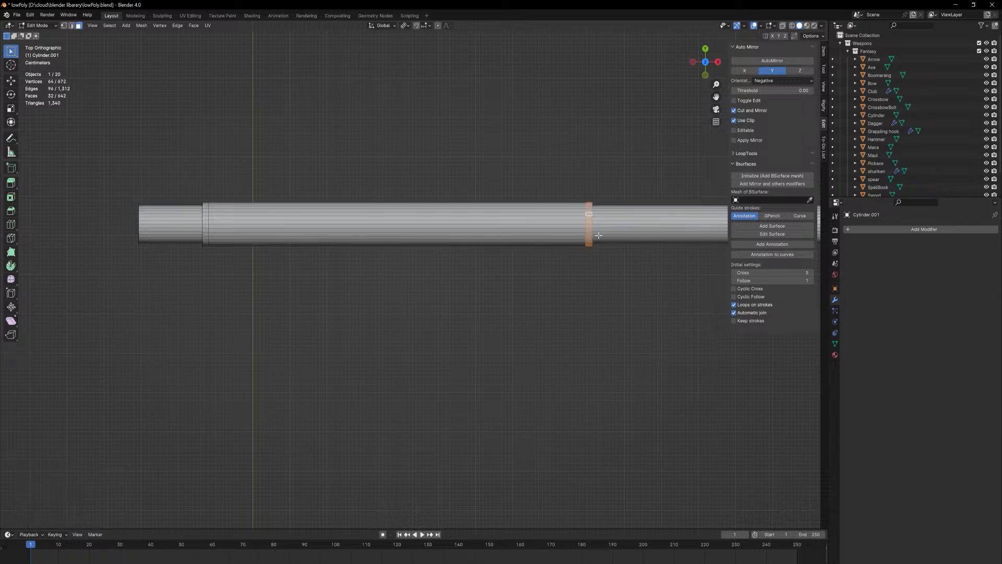
pyautogui.keyDown('alt'); pyautogui.keyDown('shift'); pyautogui.click(204, 219); pyautogui.keyUp('shift'); pyautogui.keyUp('alt')
pyautogui.hotkey('ctrl', 'f')
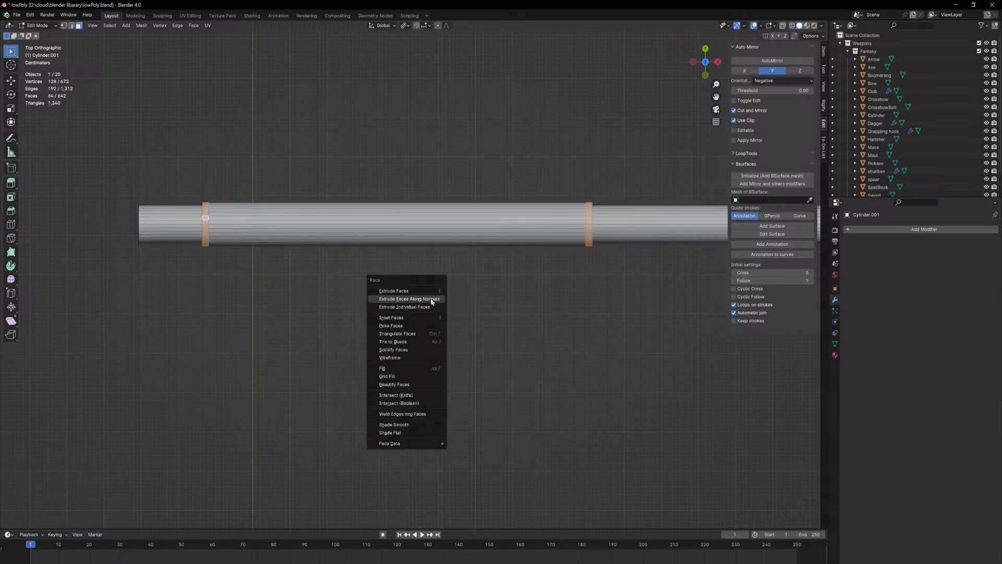
pyautogui.click(431, 299)
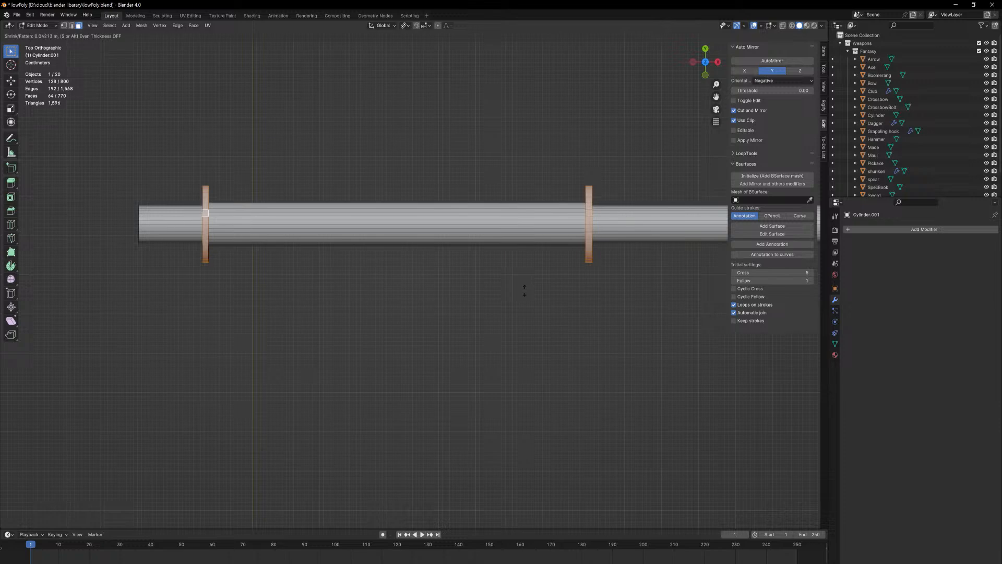
pyautogui.click(539, 298)
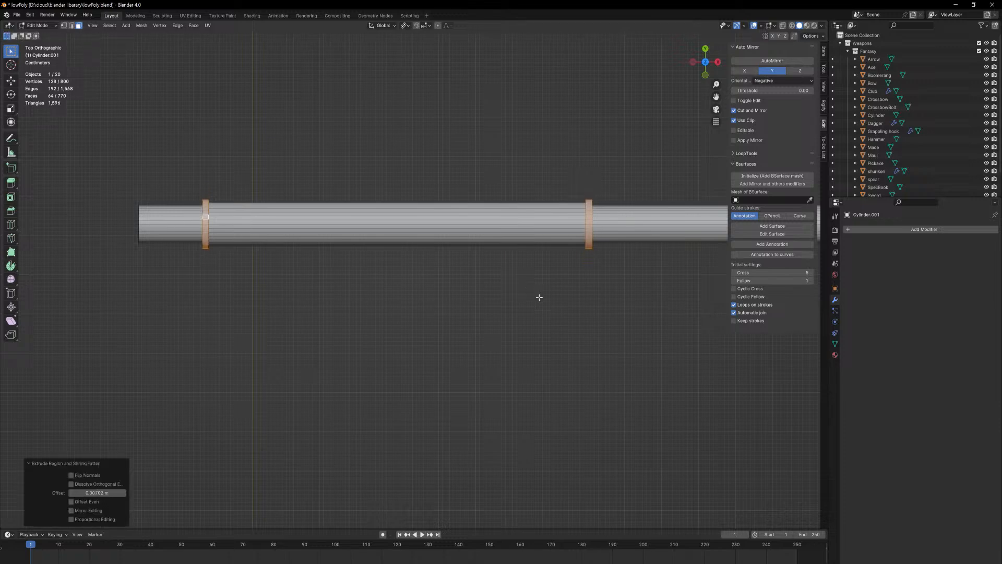
pyautogui.moveTo(514, 315); pyautogui.dragTo(496, 193, button='middle')
pyautogui.press('Tab')
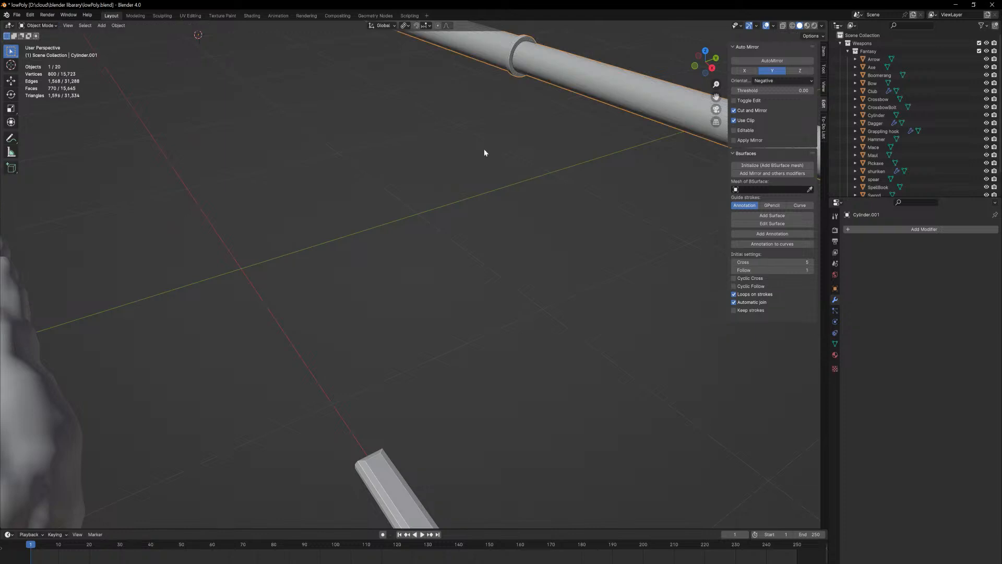
# - Using X-ray in vertex selection, move the grip's blade-side ring along X about 0.3 m toward the blade, then leave mesh editing and X-ray
pyautogui.moveTo(484, 149); pyautogui.dragTo(463, 284, button='middle')
pyautogui.press('Tab')
pyautogui.press('1')
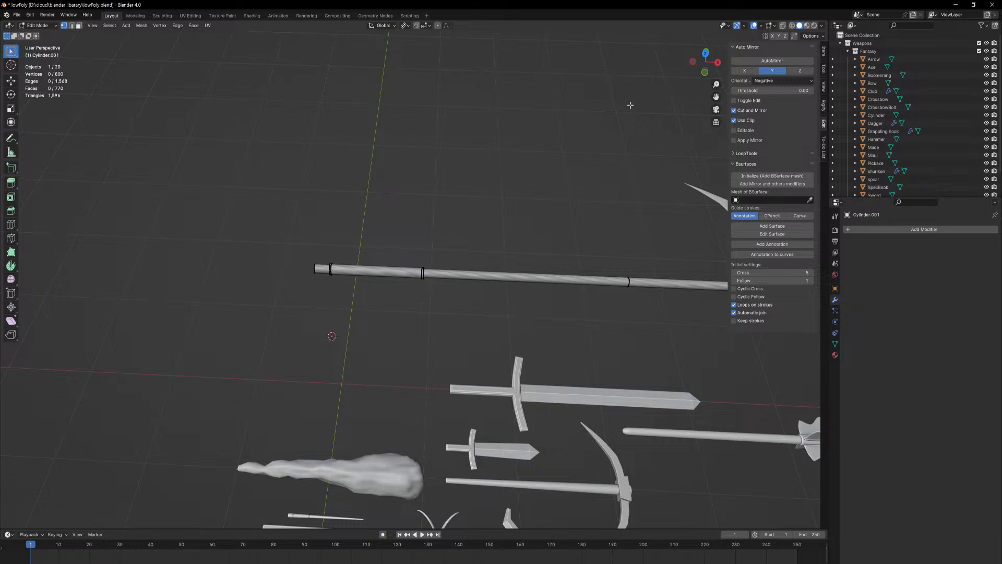
pyautogui.click(782, 25)
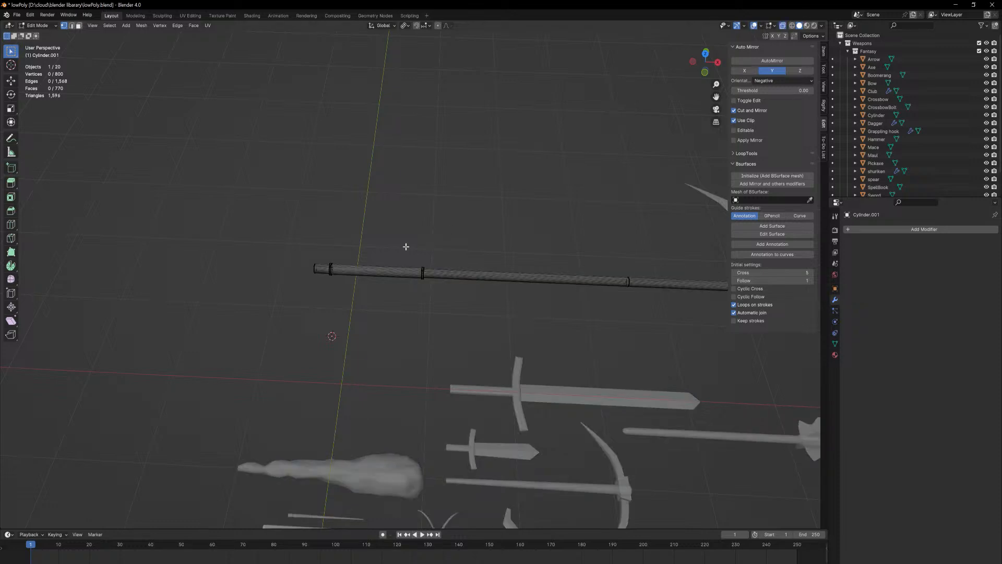
pyautogui.press('l')
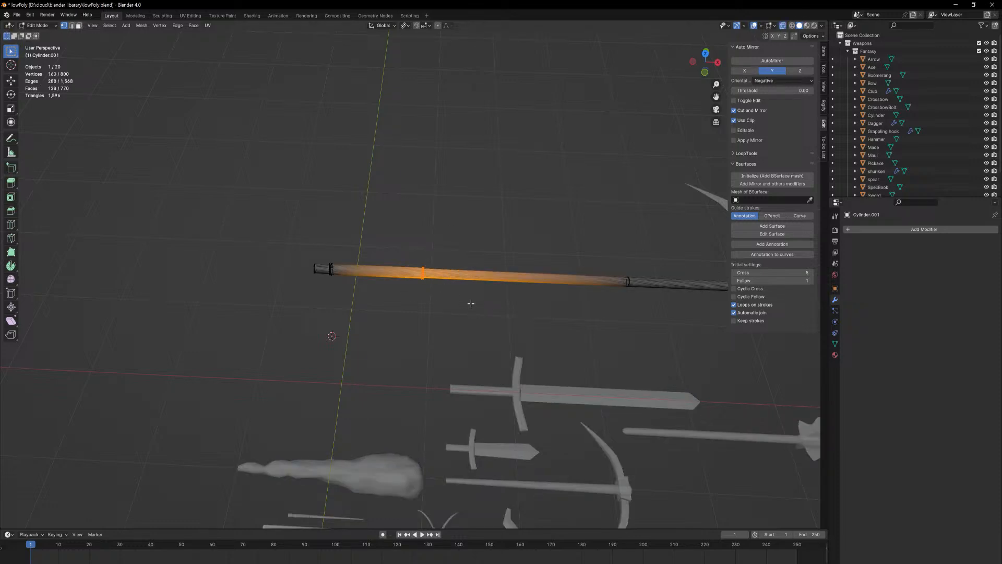
pyautogui.press('g')
pyautogui.press('x')
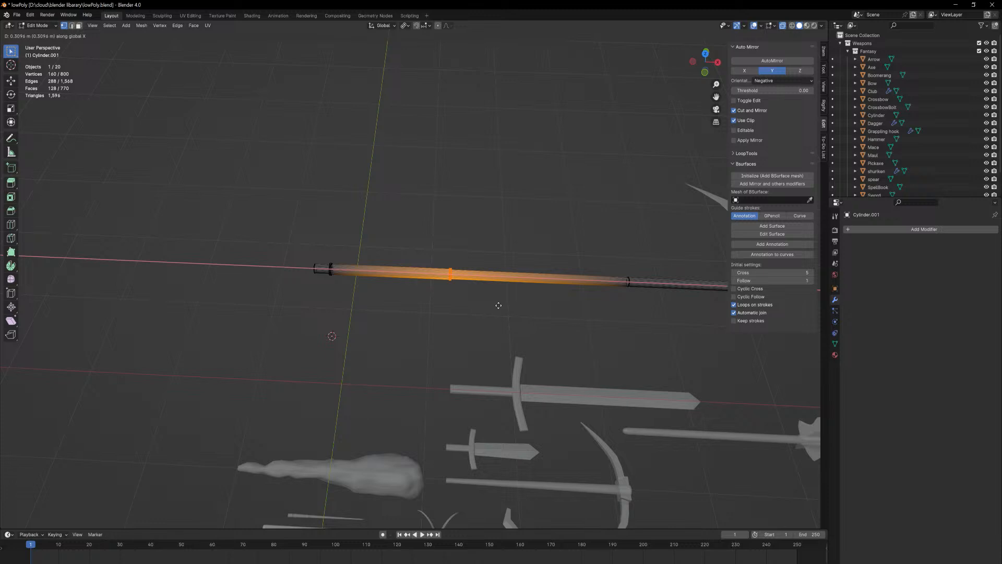
pyautogui.click(481, 307)
pyautogui.press('Tab')
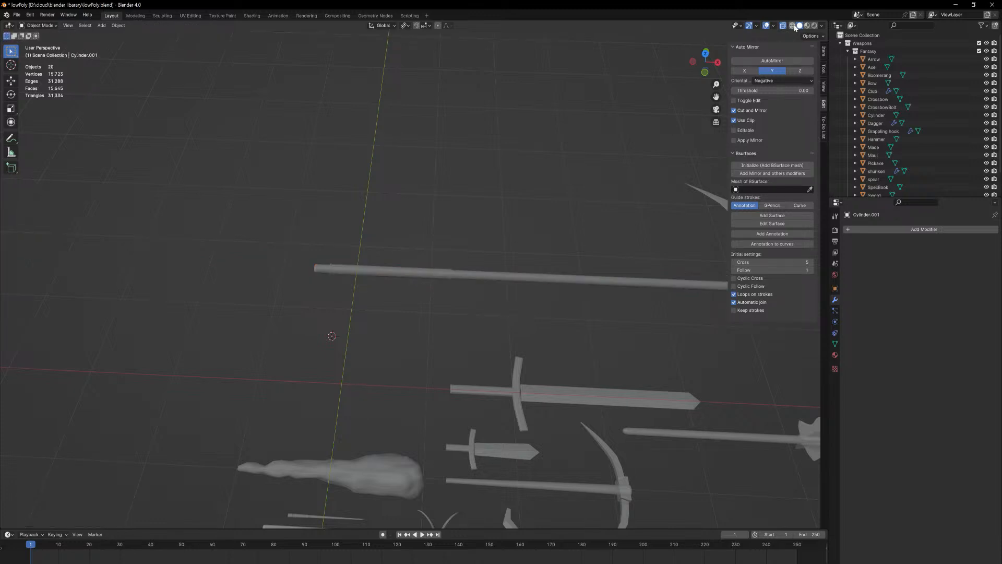
pyautogui.click(785, 27)
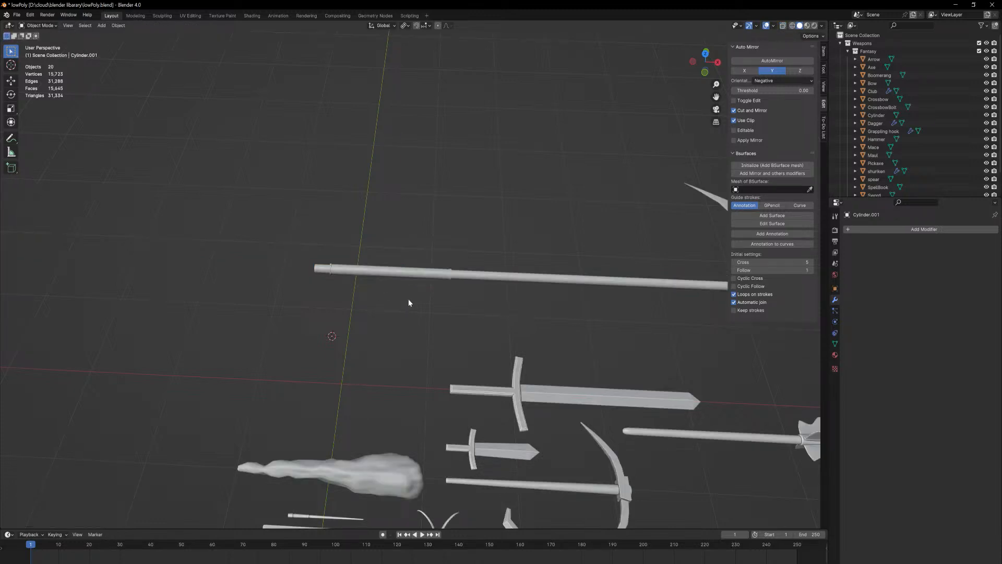
# - Display the scene with Material Preview shading and switch to the UV Editing workspace
pyautogui.moveTo(409, 299); pyautogui.dragTo(506, 339, button='middle')
pyautogui.click(807, 26)
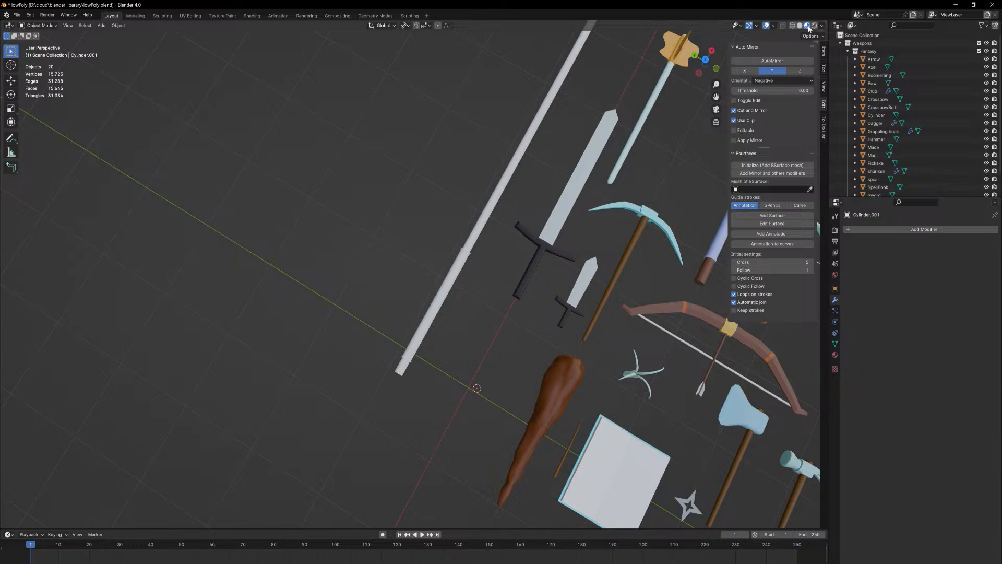
pyautogui.click(192, 16)
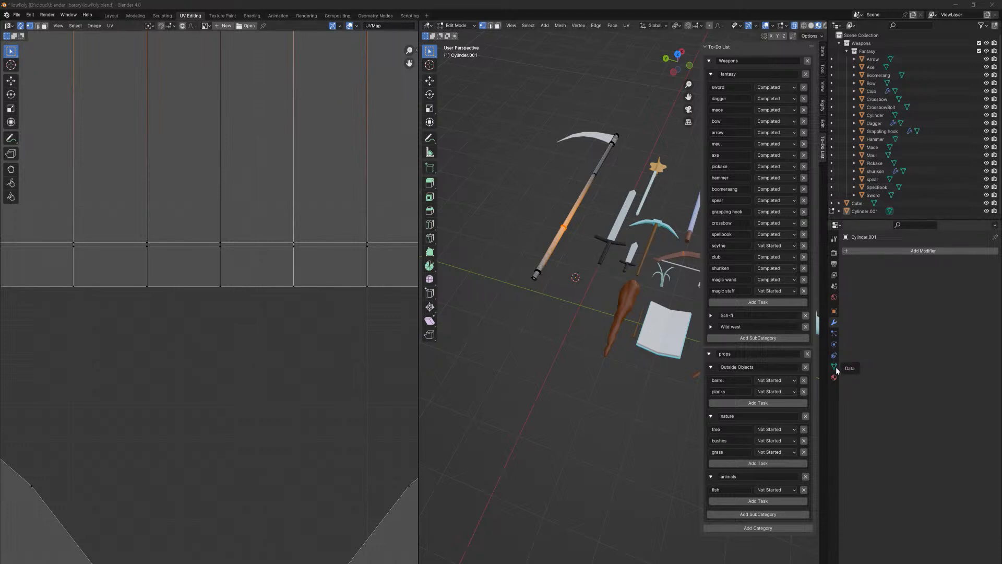
# - Join the scythe's blade and rod handle into a single object and select it
pyautogui.click(537, 138)
pyautogui.press('Tab')
pyautogui.moveTo(542, 119); pyautogui.dragTo(606, 163)
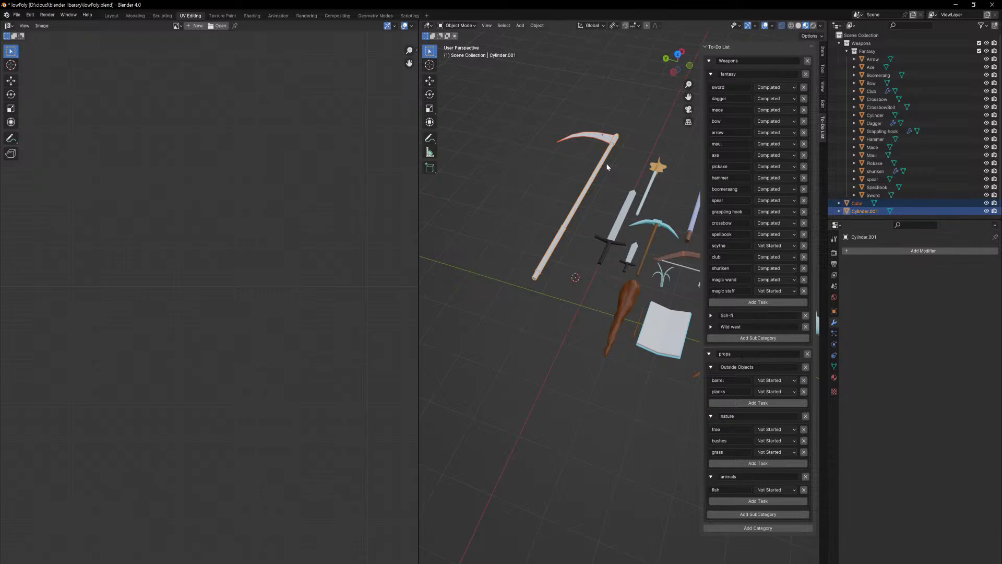
pyautogui.click(551, 157)
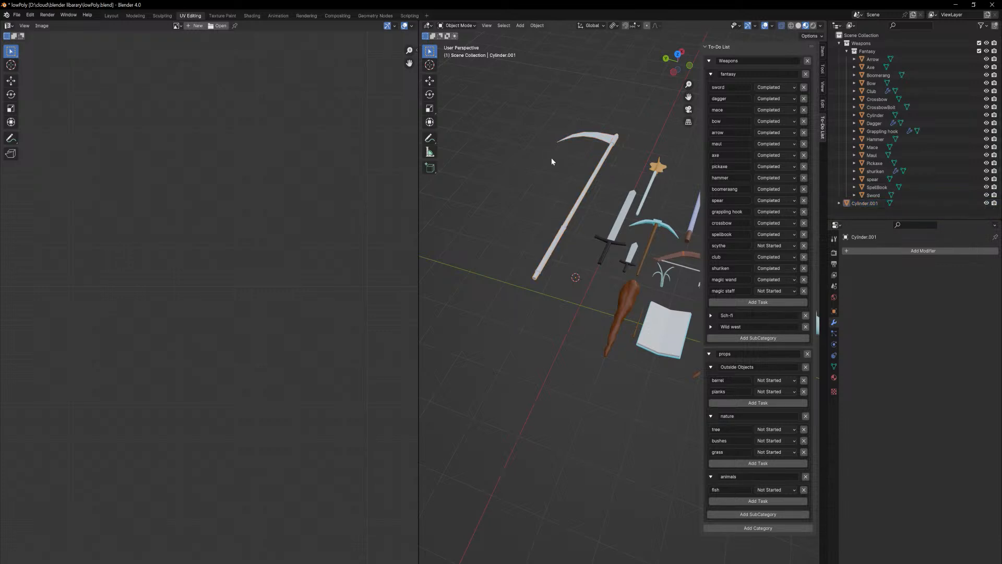
pyautogui.click(562, 243)
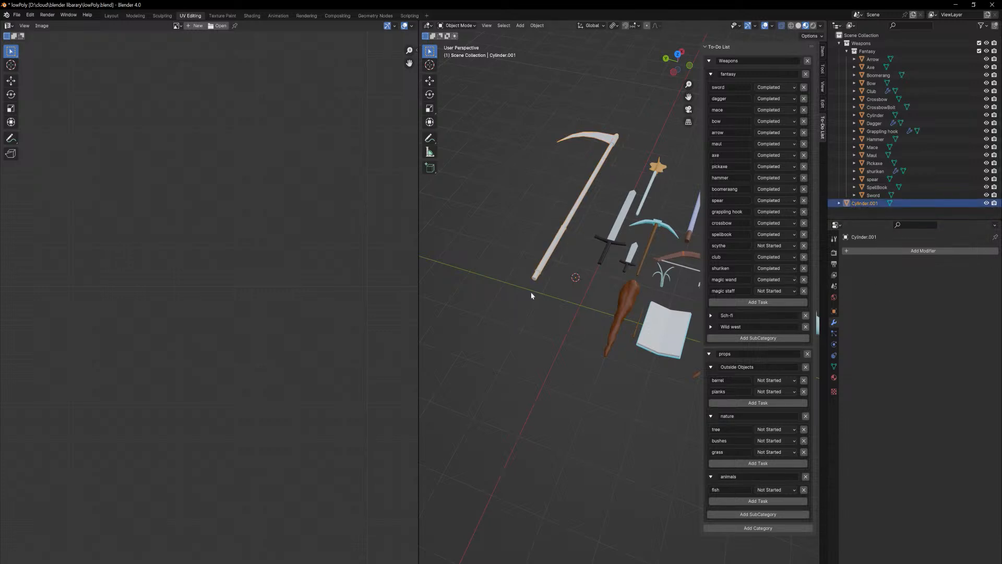
# - Bevel the rim of the end face at the handle's butt and leave mesh editing
pyautogui.press('Tab')
pyautogui.scroll(6, 580, 297)
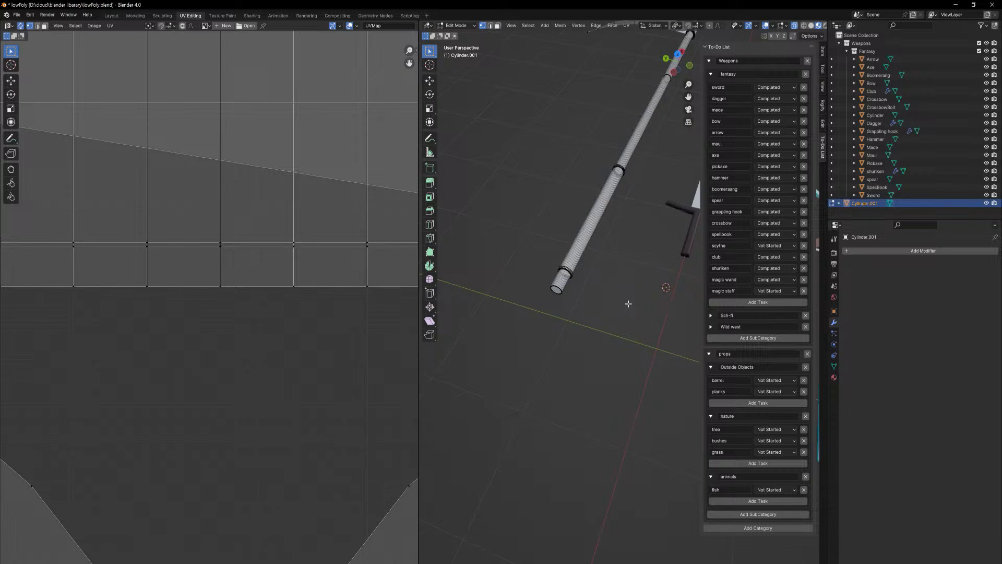
pyautogui.scroll(3, 597, 277)
pyautogui.press('3')
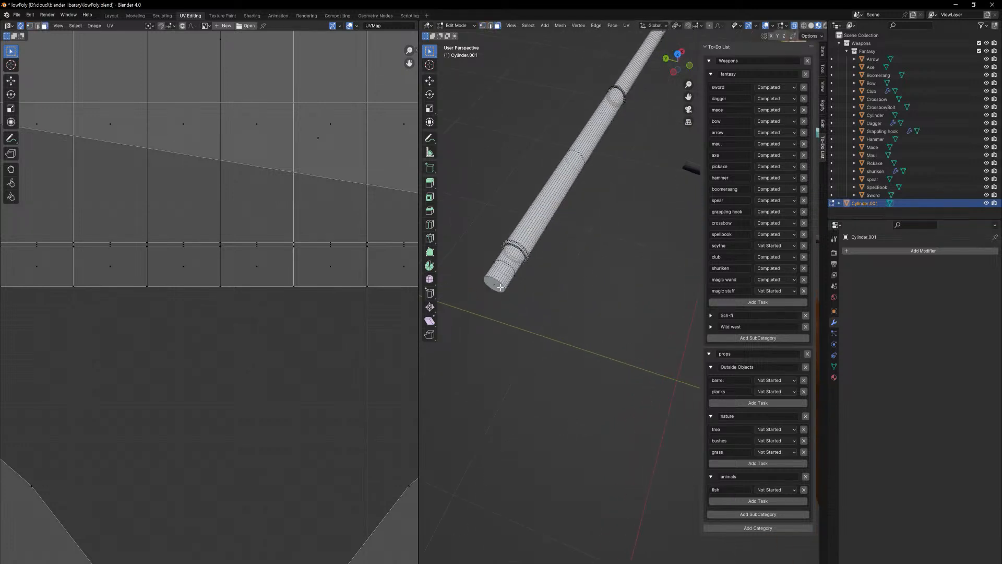
pyautogui.click(498, 285)
pyautogui.hotkey('ctrl', 'b')
pyautogui.click(583, 308)
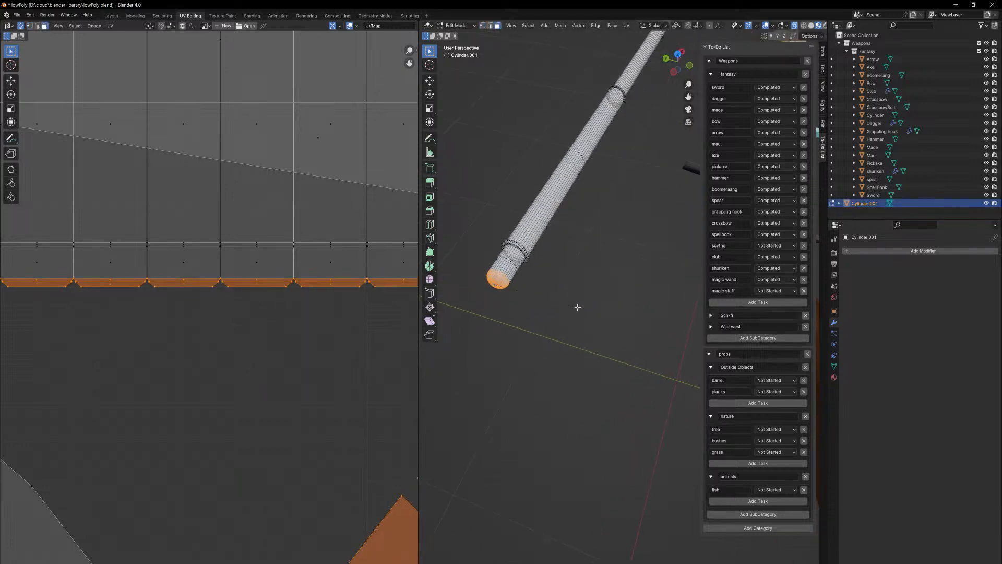
pyautogui.press('Tab')
# - Bevel the rim of the handle's end face beside the blade collar, then leave mesh editing and deselect the scythe
pyautogui.moveTo(650, 196); pyautogui.dragTo(517, 233, button='middle')
pyautogui.keyDown('shift'); pyautogui.moveTo(517, 233); pyautogui.dragTo(638, 263, button='middle'); pyautogui.keyUp('shift')
pyautogui.press('Tab')
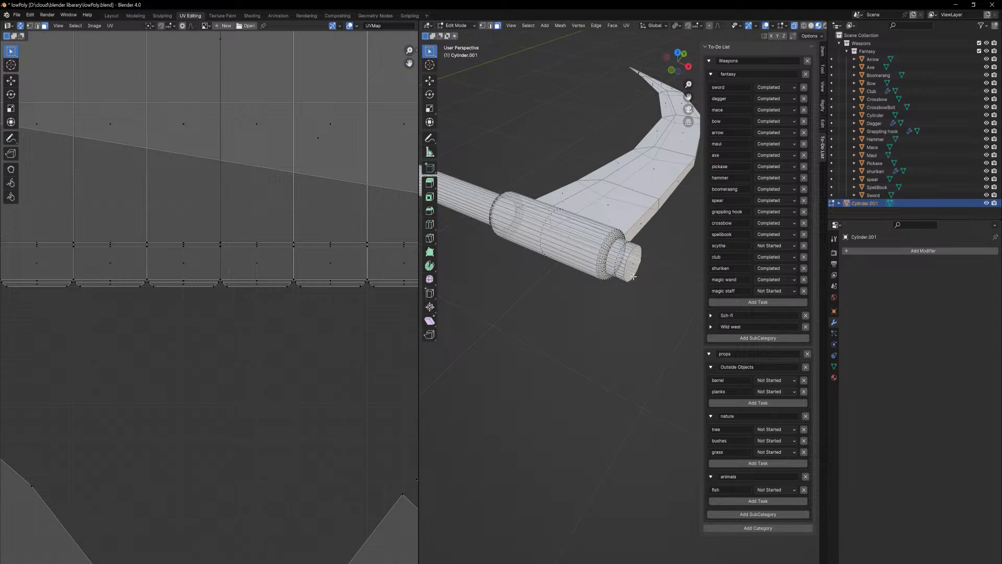
pyautogui.click(632, 268)
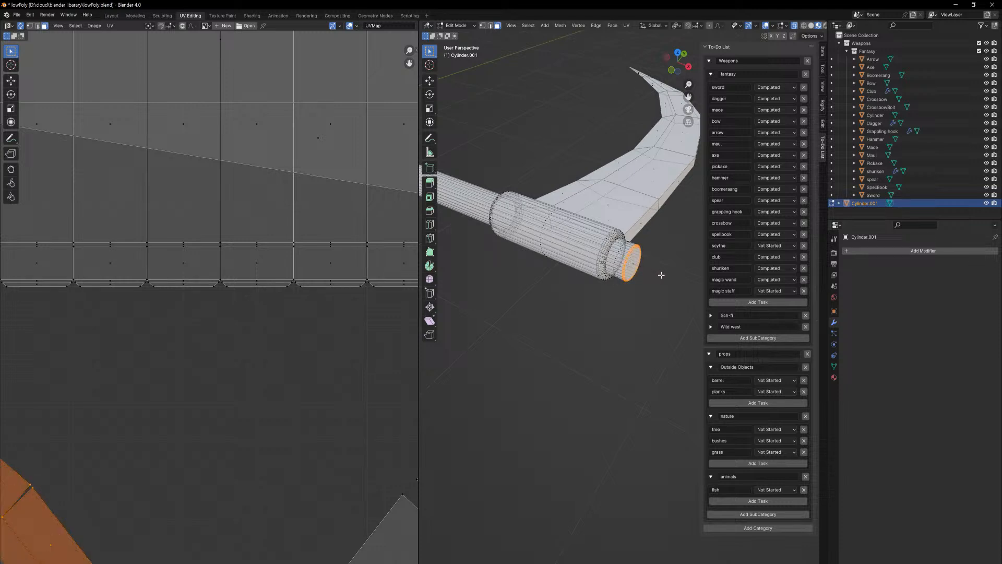
pyautogui.press('Tab')
pyautogui.click(610, 358)
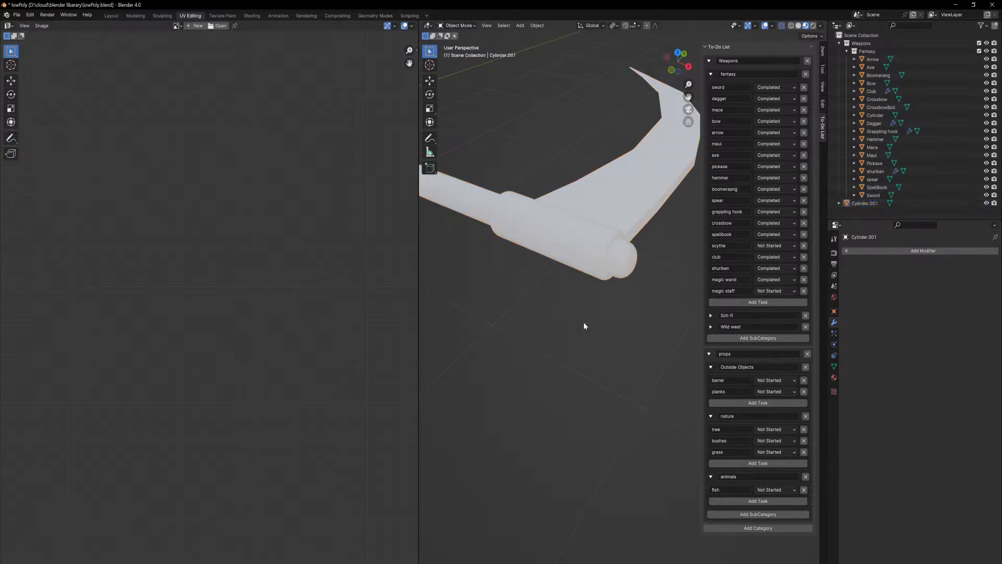
# - Select the scythe object and rename it as Scythe
pyautogui.scroll(5, 583, 328)
pyautogui.scroll(-7, 640, 333)
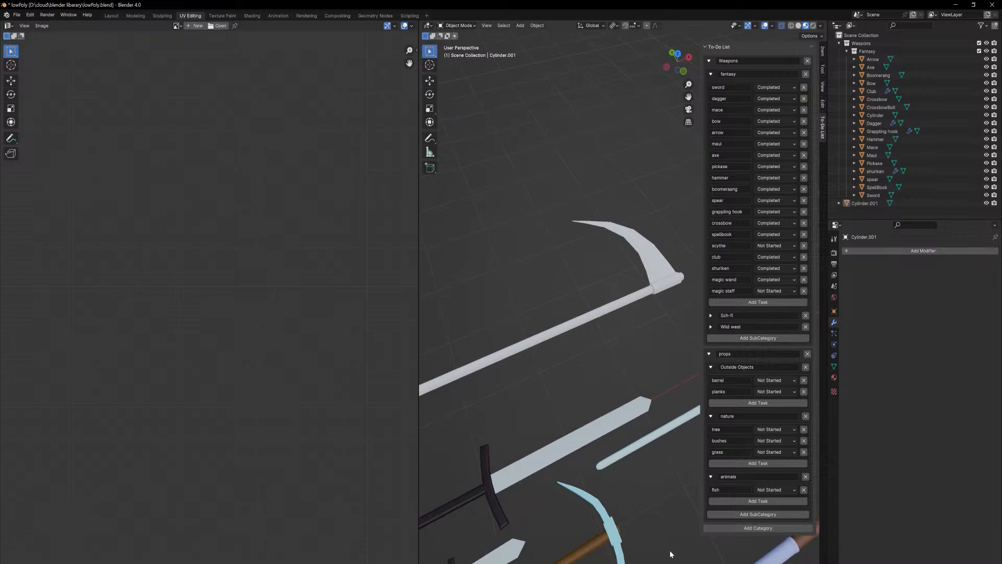
pyautogui.moveTo(657, 339); pyautogui.dragTo(621, 243)
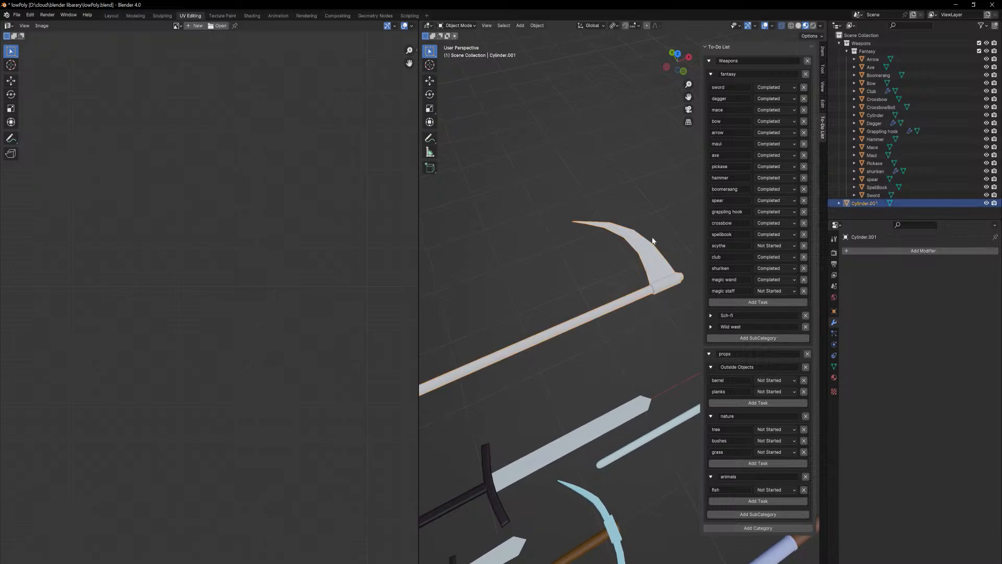
pyautogui.doubleClick(865, 203)
pyautogui.write('Scythe')
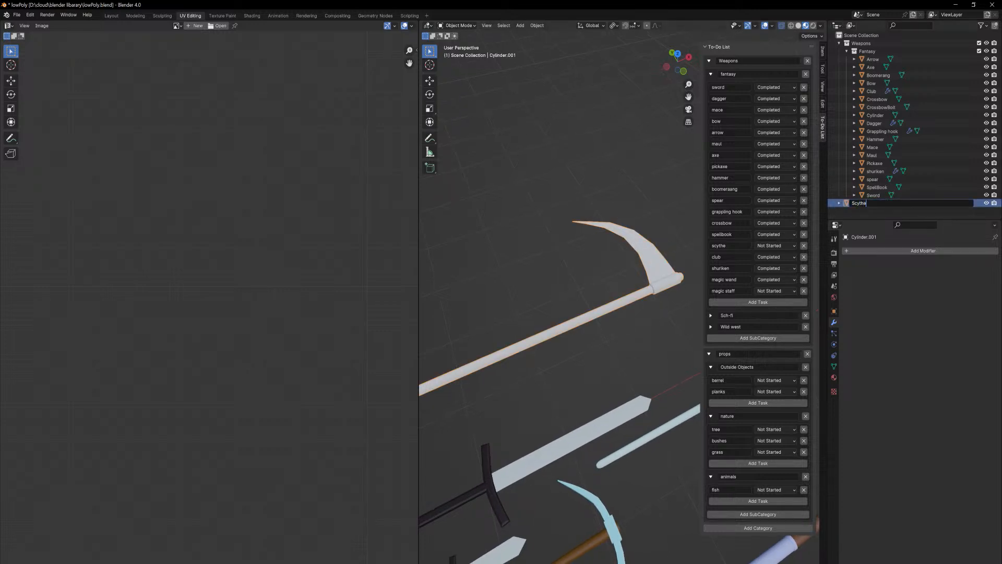
pyautogui.press('Return')
# - Assign the existing Material, which uses the colour palette texture, to the scythe
pyautogui.keyDown('shift'); pyautogui.moveTo(577, 323); pyautogui.dragTo(684, 273, button='middle'); pyautogui.keyUp('shift')
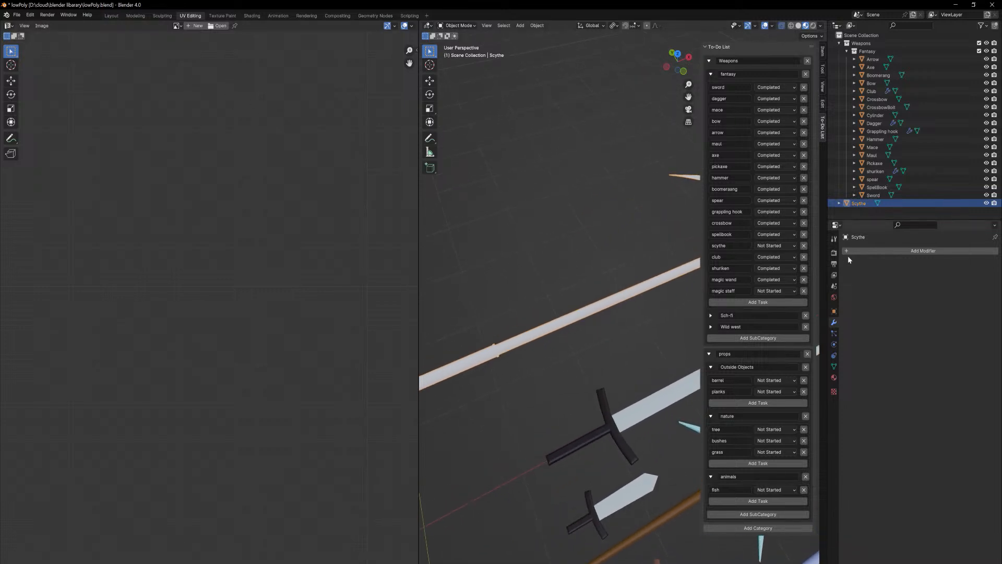
pyautogui.click(834, 378)
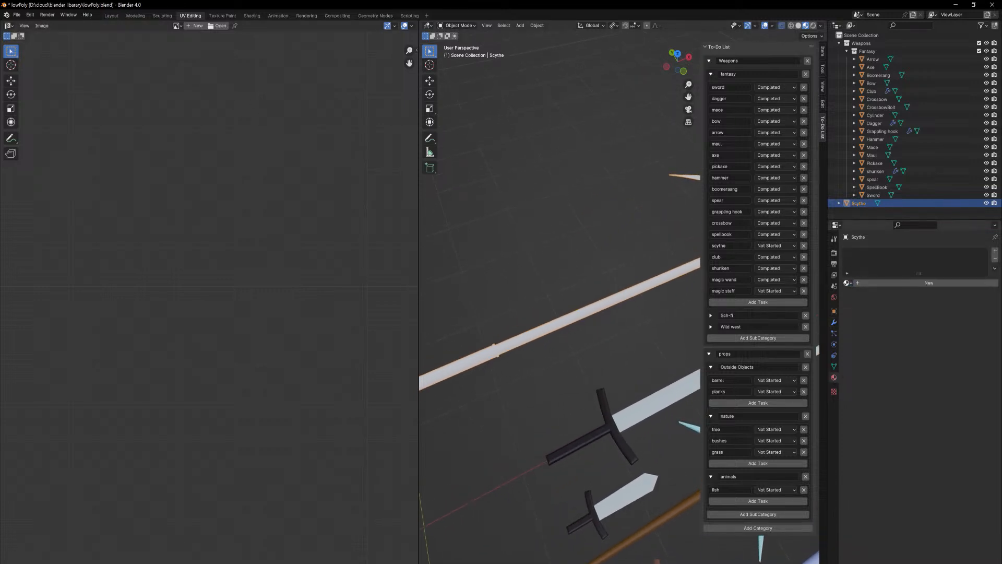
pyautogui.click(847, 282)
pyautogui.click(861, 297)
pyautogui.scroll(-4, 564, 240)
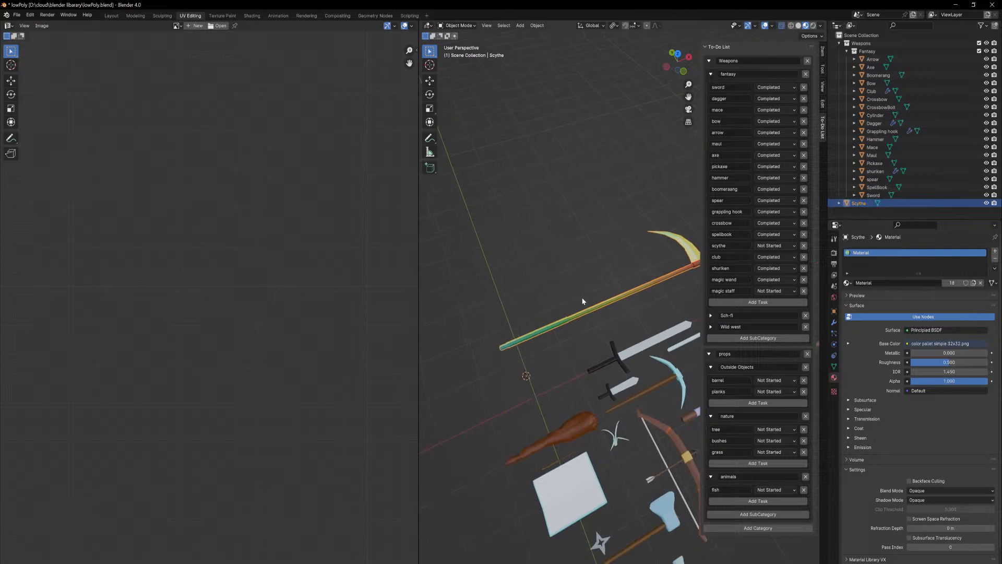
# - Open the scythe for mesh editing and select the edge loop beside the ring at the handle's butt
pyautogui.press('Tab')
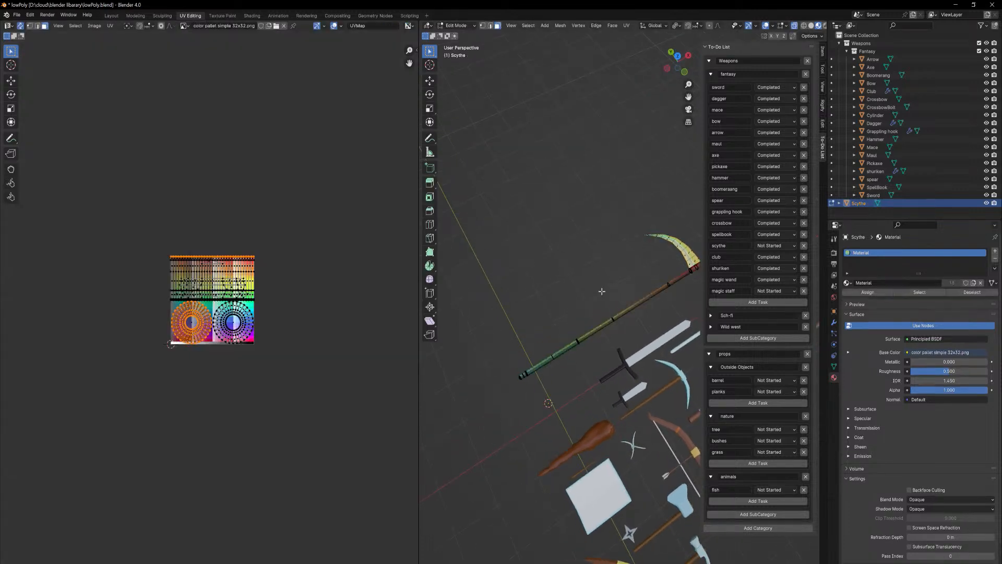
pyautogui.scroll(5, 543, 309)
pyautogui.moveTo(559, 260); pyautogui.dragTo(549, 399, button='middle')
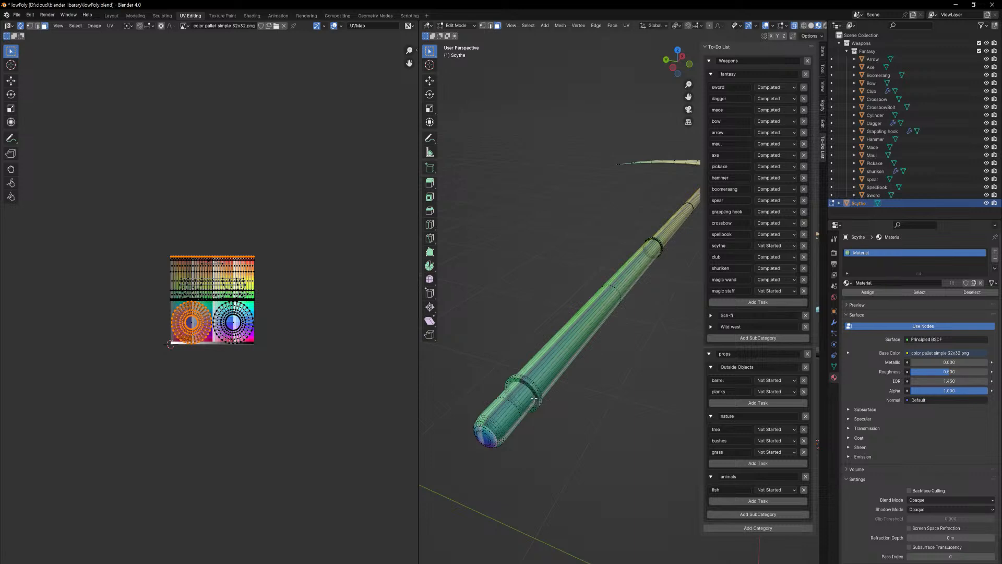
pyautogui.press('2')
pyautogui.keyDown('alt'); pyautogui.click(534, 397); pyautogui.keyUp('alt')
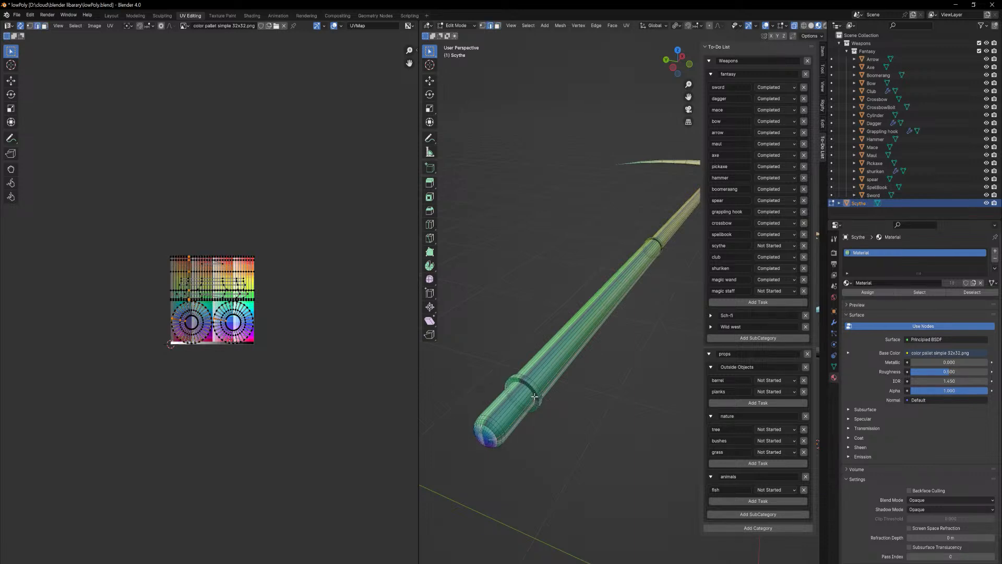
pyautogui.keyDown('alt'); pyautogui.click(534, 397); pyautogui.keyUp('alt')
# - Add the edge loop at the handle's next ring to the selection and mark the selected loops as seams
pyautogui.moveTo(597, 360); pyautogui.dragTo(554, 364, button='middle')
pyautogui.moveTo(521, 325); pyautogui.dragTo(691, 343, button='middle')
pyautogui.scroll(7, 680, 299)
pyautogui.scroll(2, 679, 300)
pyautogui.scroll(-4, 679, 299)
pyautogui.moveTo(680, 299); pyautogui.dragTo(655, 313, button='middle')
pyautogui.scroll(1, 591, 313)
pyautogui.moveTo(591, 314); pyautogui.dragTo(588, 300, button='middle')
pyautogui.scroll(4, 588, 299)
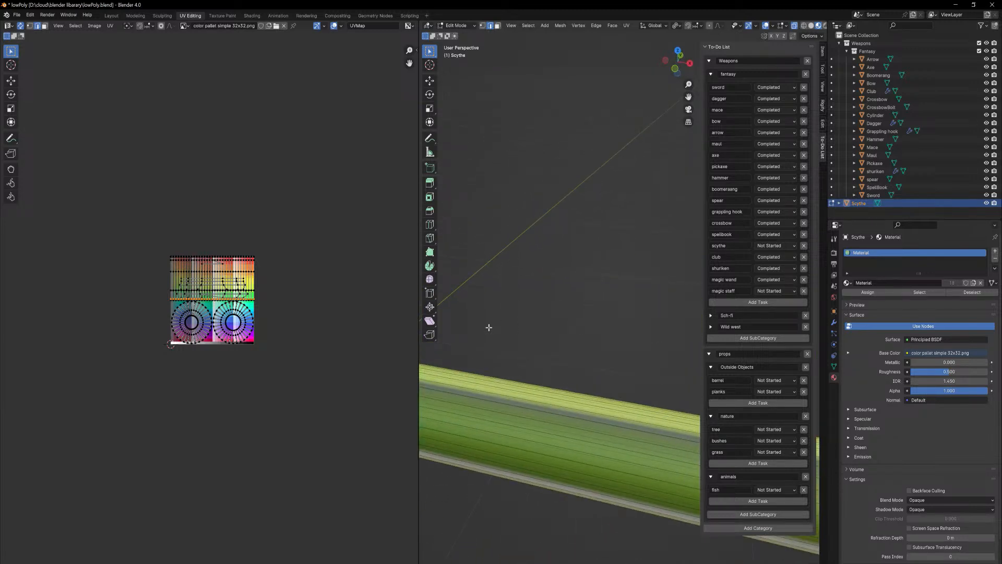
pyautogui.keyDown('shift'); pyautogui.moveTo(489, 327); pyautogui.dragTo(604, 373, button='middle'); pyautogui.keyUp('shift')
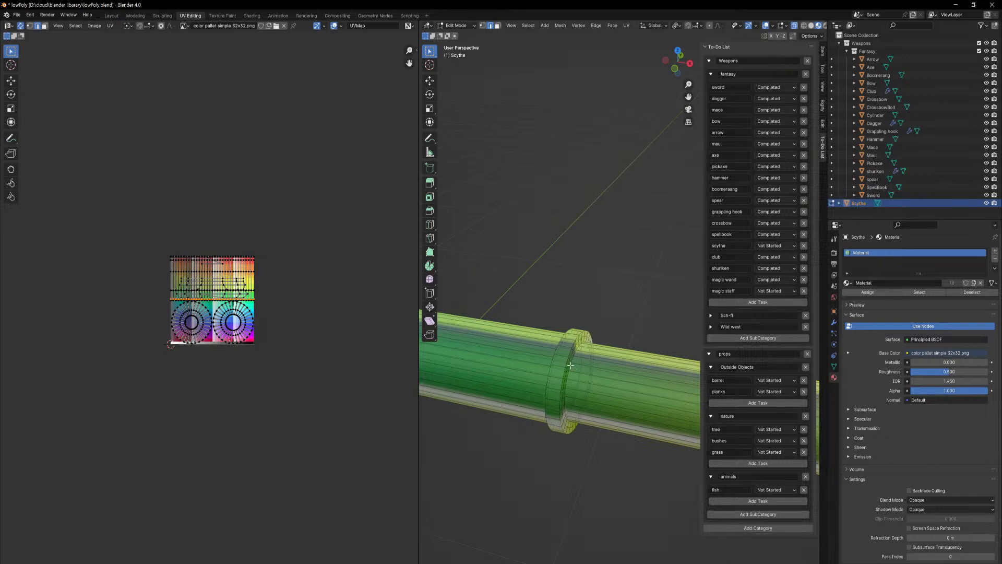
pyautogui.keyDown('ctrl'); pyautogui.keyDown('shift'); pyautogui.click(570, 365); pyautogui.keyUp('shift'); pyautogui.keyUp('ctrl')
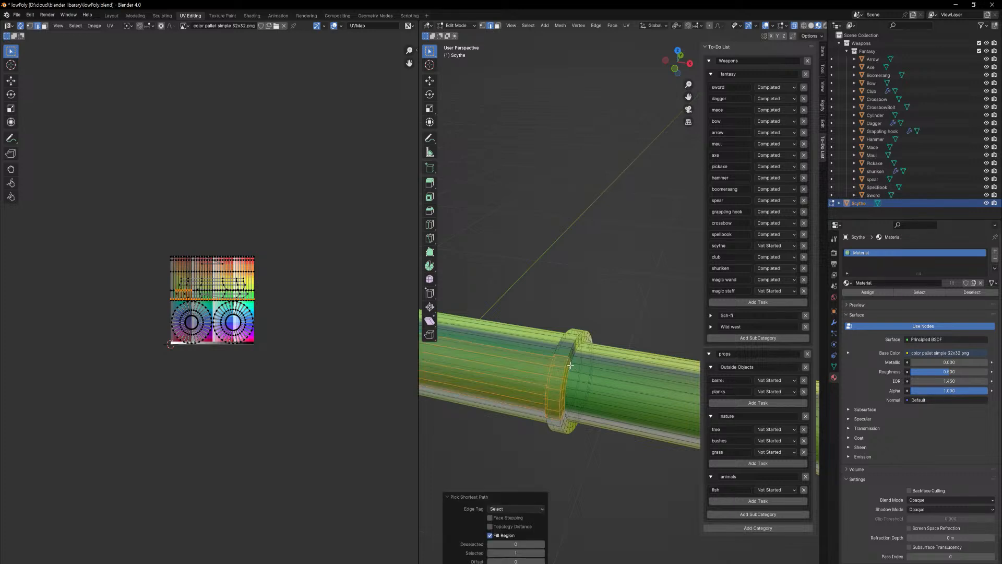
pyautogui.hotkey('ctrl', 'z')
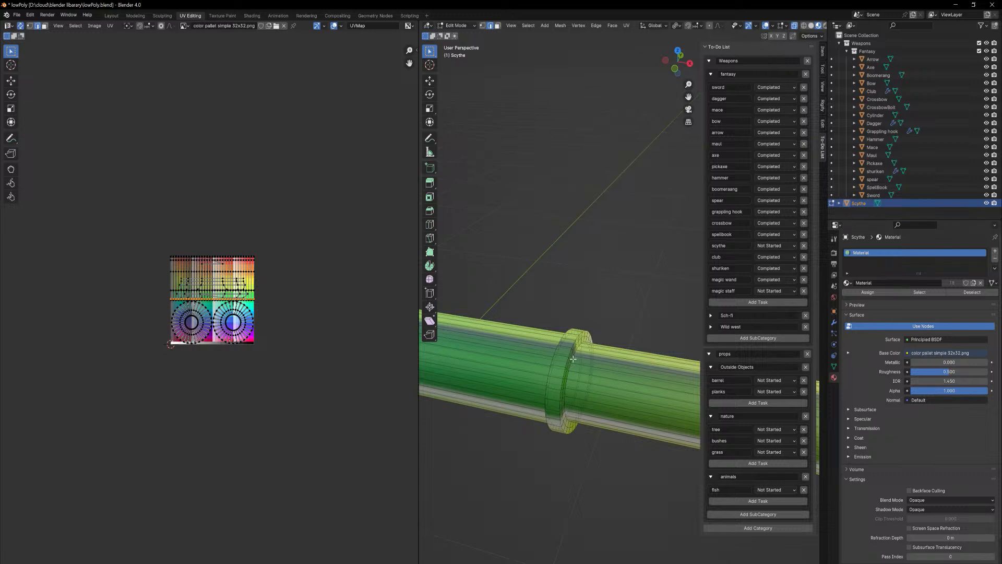
pyautogui.scroll(-8, 605, 365)
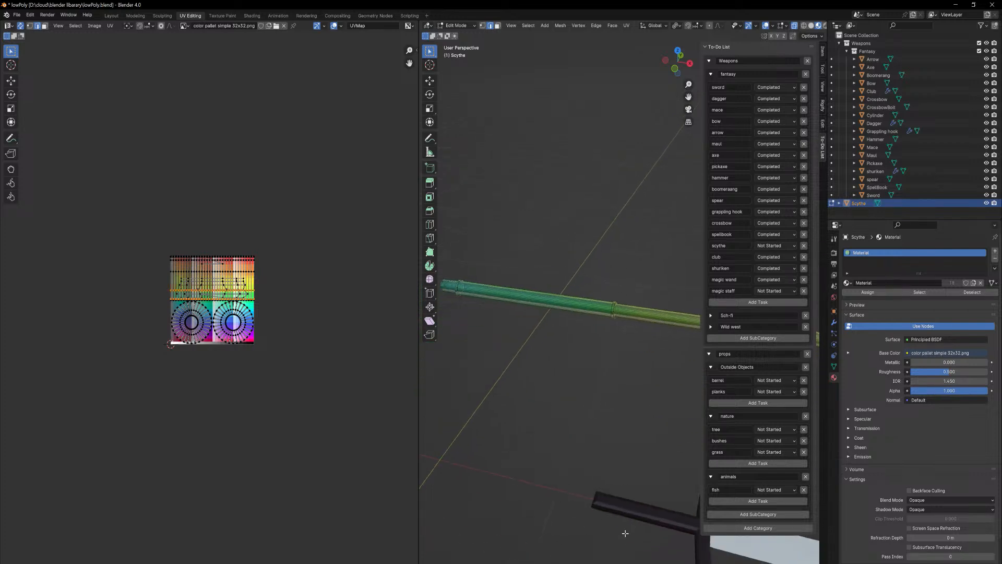
pyautogui.press('u')
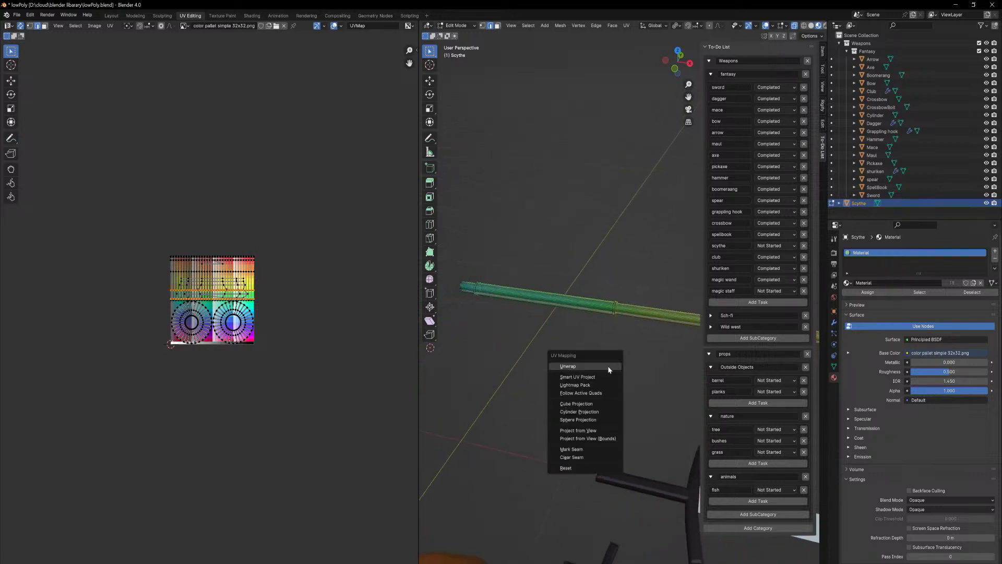
pyautogui.click(604, 449)
# - Mark seams on the rod's edge loops at both ends of the blade collar
pyautogui.moveTo(605, 449); pyautogui.dragTo(496, 445, button='middle')
pyautogui.keyDown('shift'); pyautogui.moveTo(678, 325); pyautogui.dragTo(517, 382, button='middle'); pyautogui.keyUp('shift')
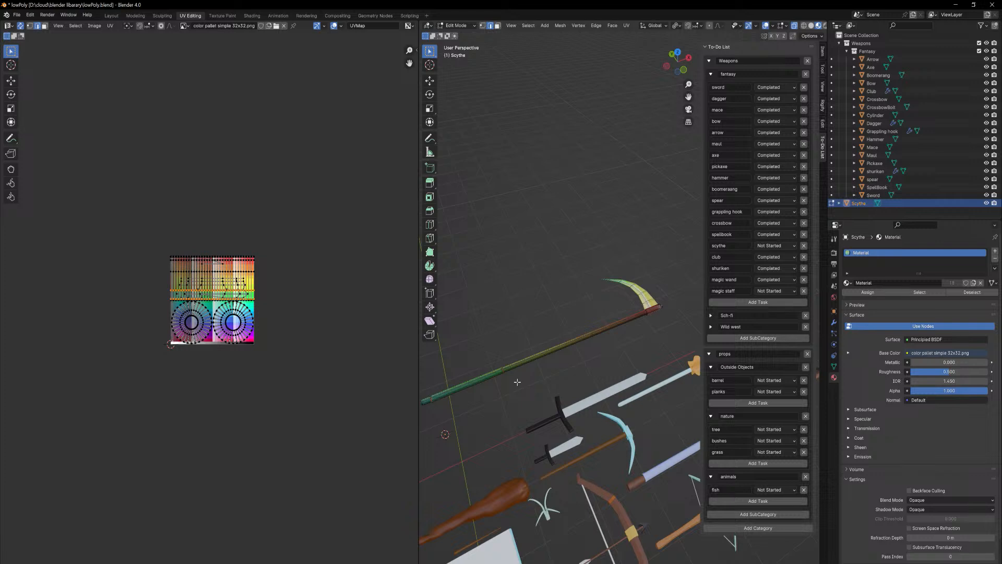
pyautogui.scroll(6, 577, 354)
pyautogui.scroll(9, 618, 274)
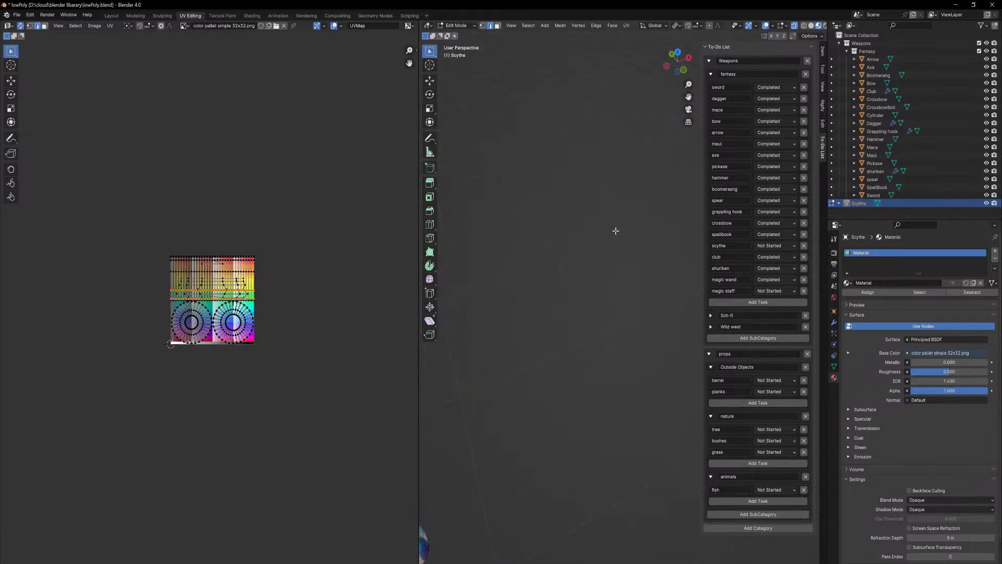
pyautogui.keyDown('shift'); pyautogui.moveTo(481, 465); pyautogui.dragTo(741, 240, button='middle'); pyautogui.keyUp('shift')
pyautogui.moveTo(574, 383); pyautogui.dragTo(623, 313, button='middle')
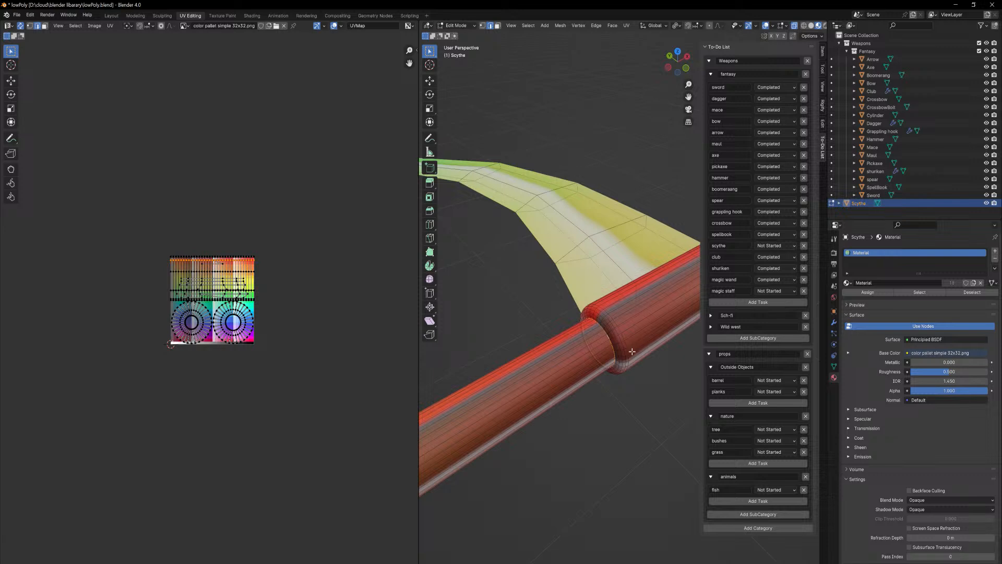
pyautogui.moveTo(629, 349); pyautogui.dragTo(596, 304, button='middle')
pyautogui.keyDown('alt'); pyautogui.click(602, 287); pyautogui.keyUp('alt')
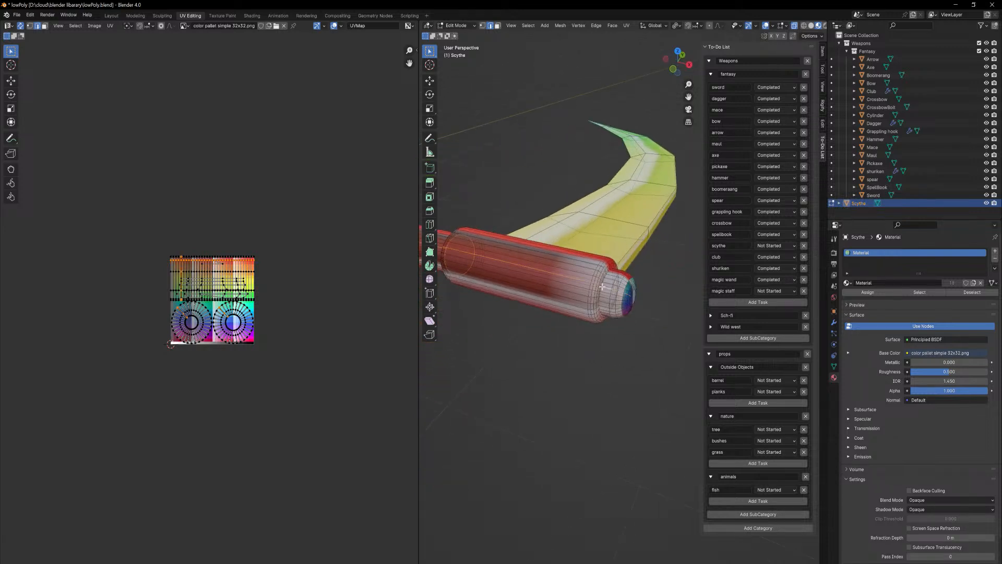
pyautogui.hotkey('ctrl', 'z')
pyautogui.keyDown('alt'); pyautogui.keyDown('shift'); pyautogui.click(602, 288); pyautogui.keyUp('shift'); pyautogui.keyUp('alt')
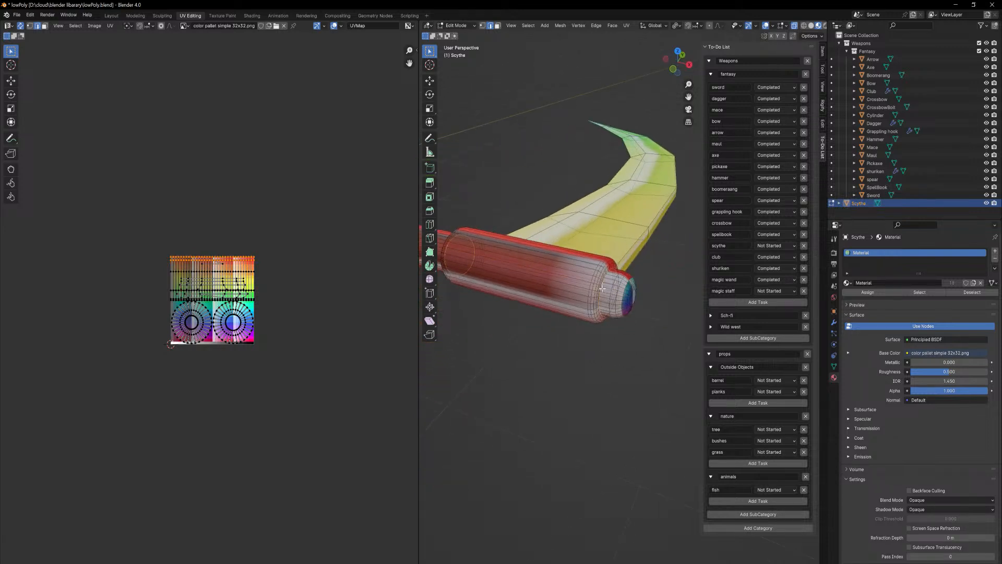
pyautogui.press('u')
pyautogui.click(609, 330)
# - Select the whole scythe mesh and unwrap it
pyautogui.press('a')
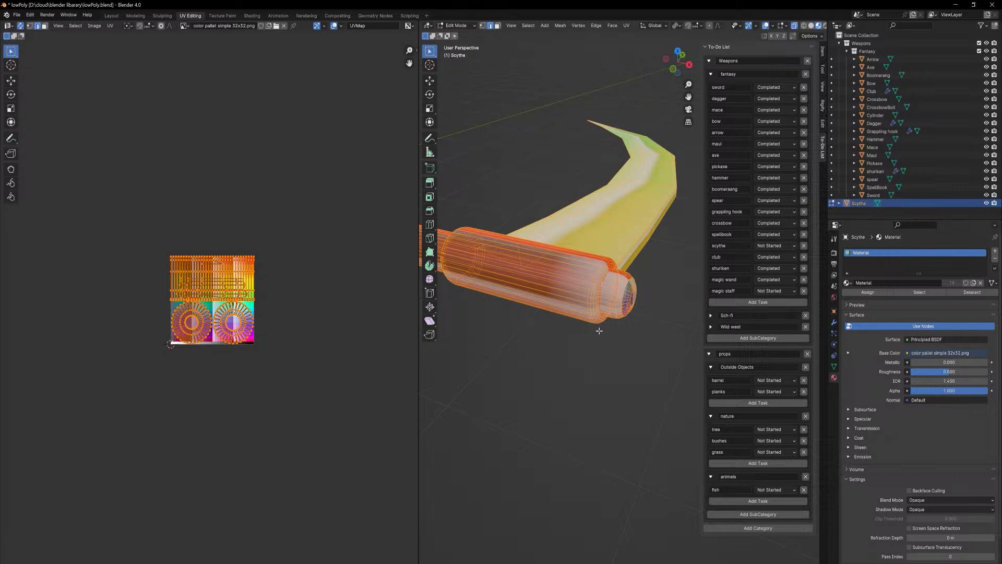
pyautogui.press('u')
pyautogui.click(595, 246)
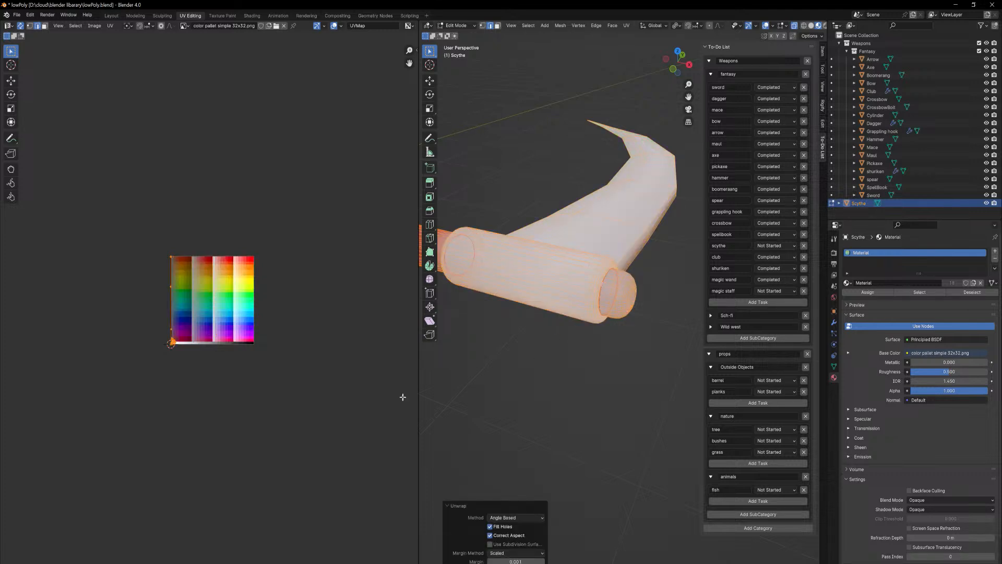
# - Select only the linked faces of the blade and its collar, in face mode with the linked selection delimited by seams
pyautogui.click(585, 337)
pyautogui.press('l')
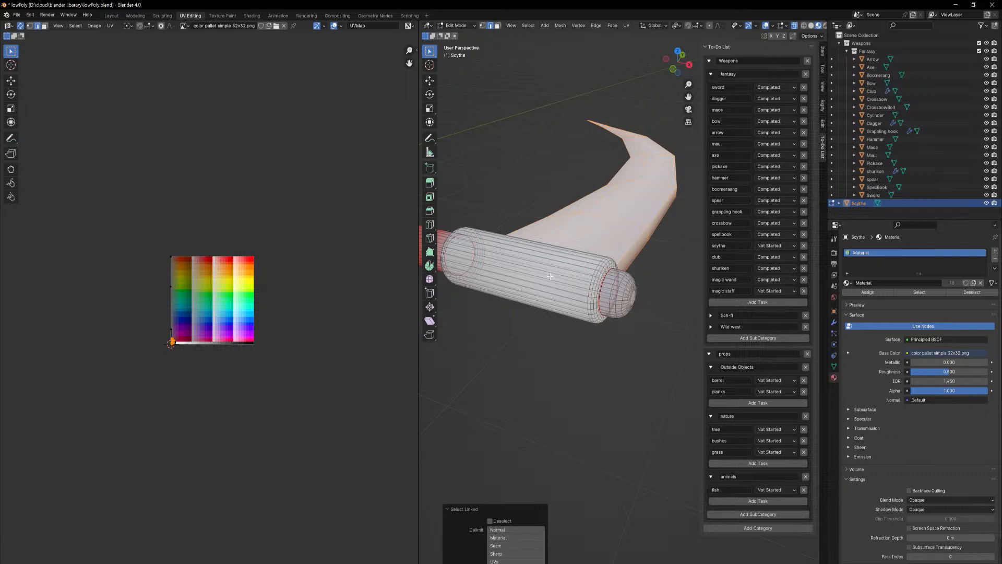
pyautogui.hotkey('shift', 'l')
pyautogui.press('3')
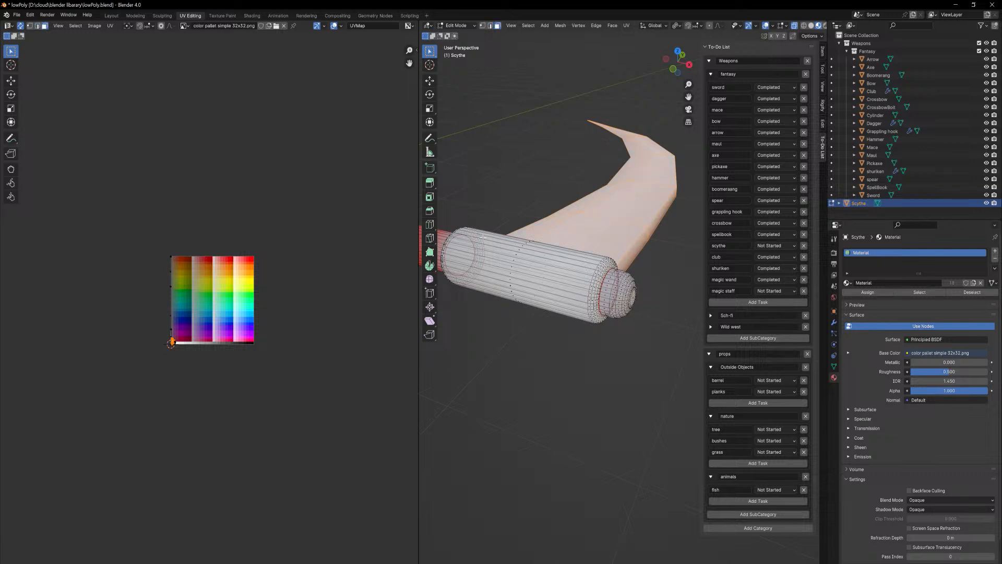
pyautogui.hotkey('shift', 'l')
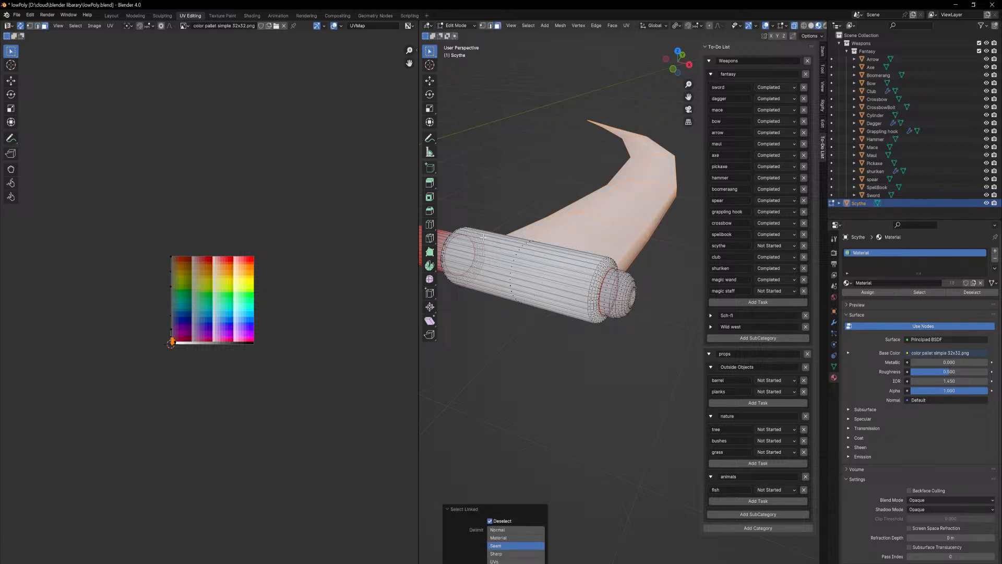
pyautogui.press('l')
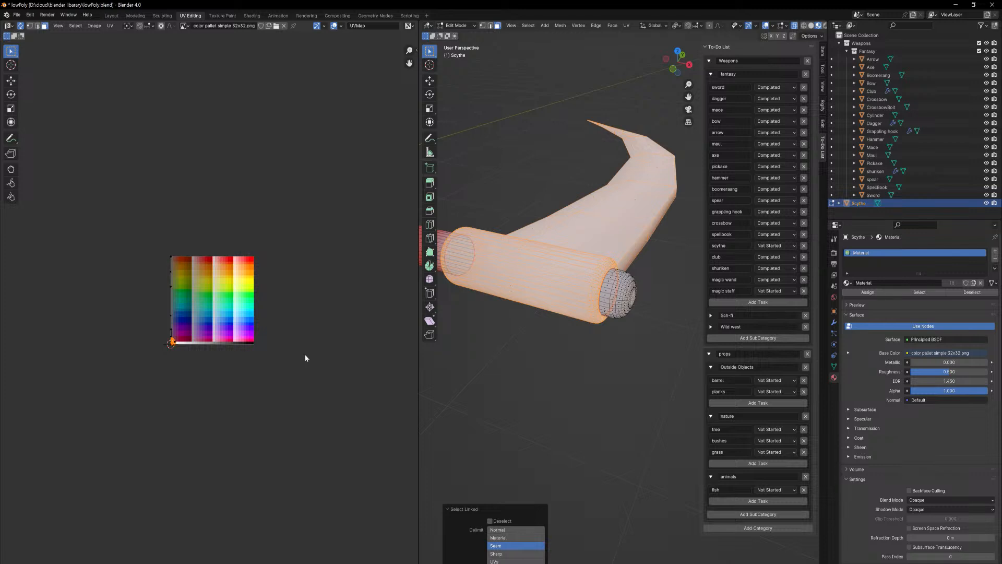
# - Scale the UVs of the blade and collar to 0, move them onto a pale blue palette swatch, and leave mesh editing
pyautogui.moveTo(307, 358); pyautogui.dragTo(334, 349, button='middle')
pyautogui.keyDown('ctrl'); pyautogui.moveTo(288, 438); pyautogui.dragTo(326, 273, button='middle'); pyautogui.keyUp('ctrl')
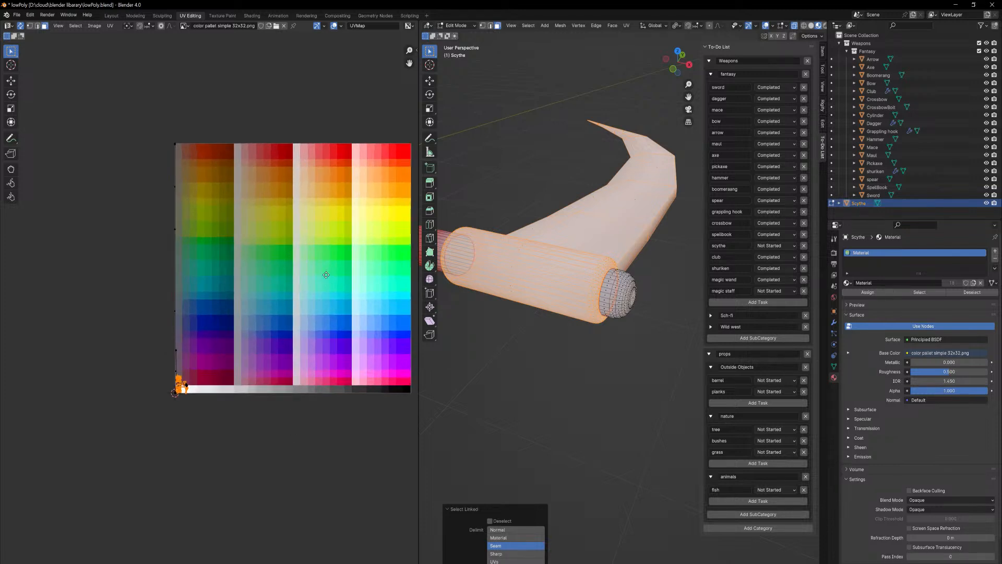
pyautogui.press('s')
pyautogui.press('0')
pyautogui.press('Return')
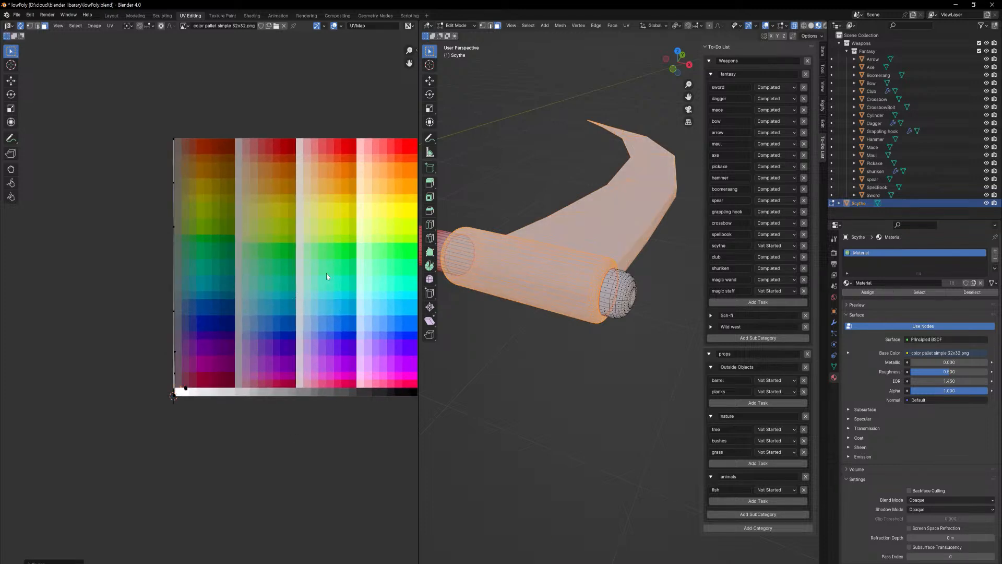
pyautogui.press('g')
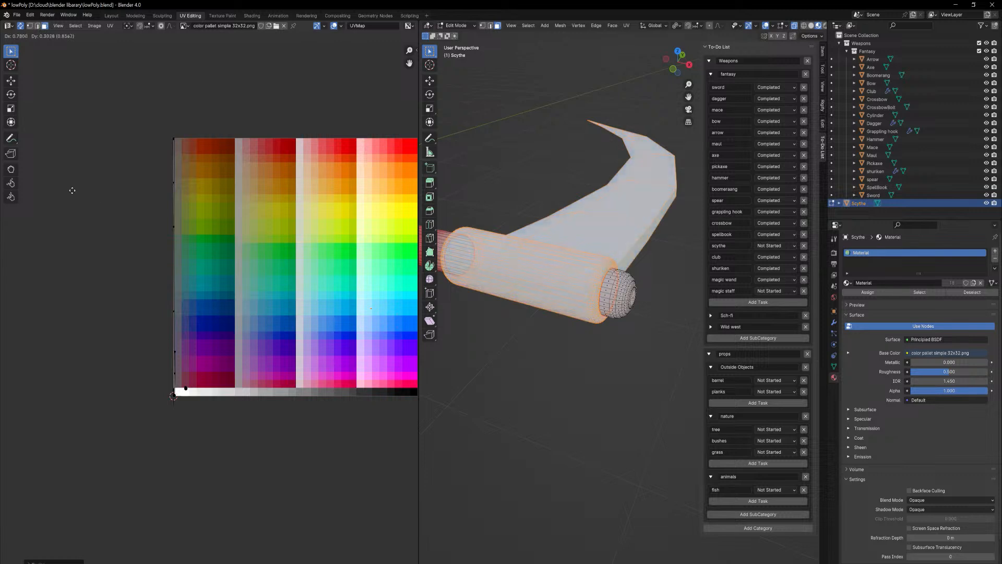
pyautogui.click(84, 183)
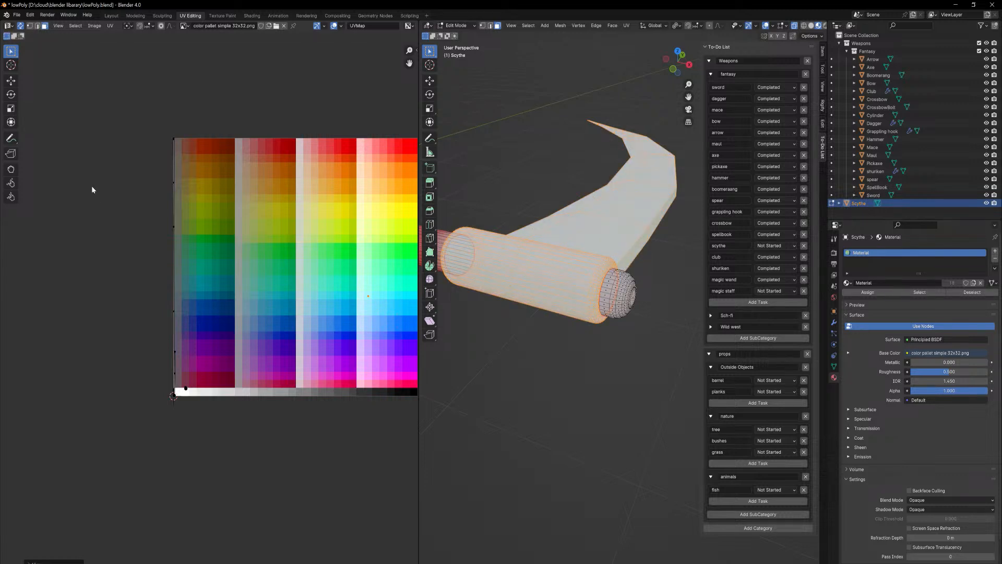
pyautogui.press('Tab')
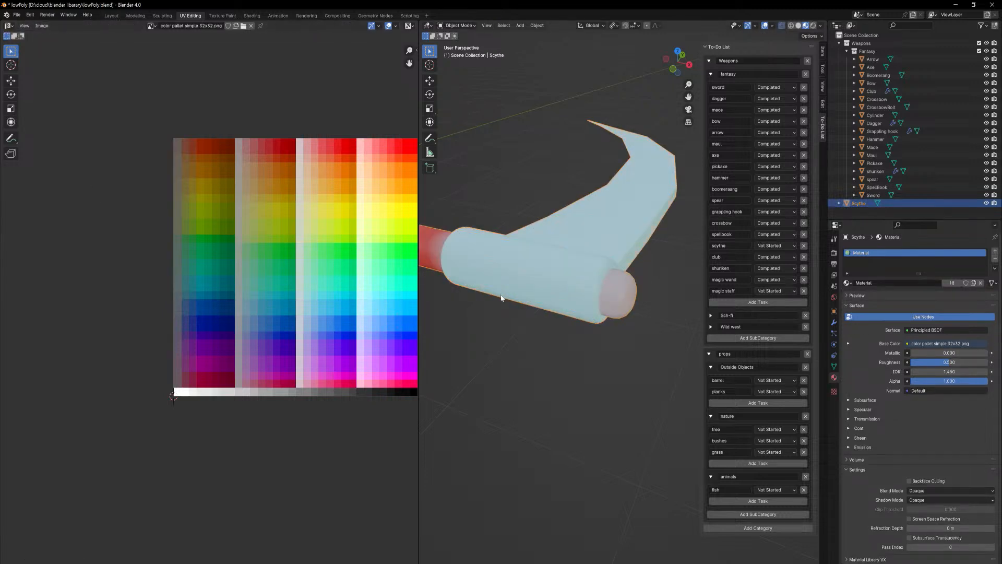
pyautogui.scroll(-4, 501, 297)
# - Select the linked faces of the rod's main shaft, its tip beyond the blade collar, and its butt end
pyautogui.press('Tab')
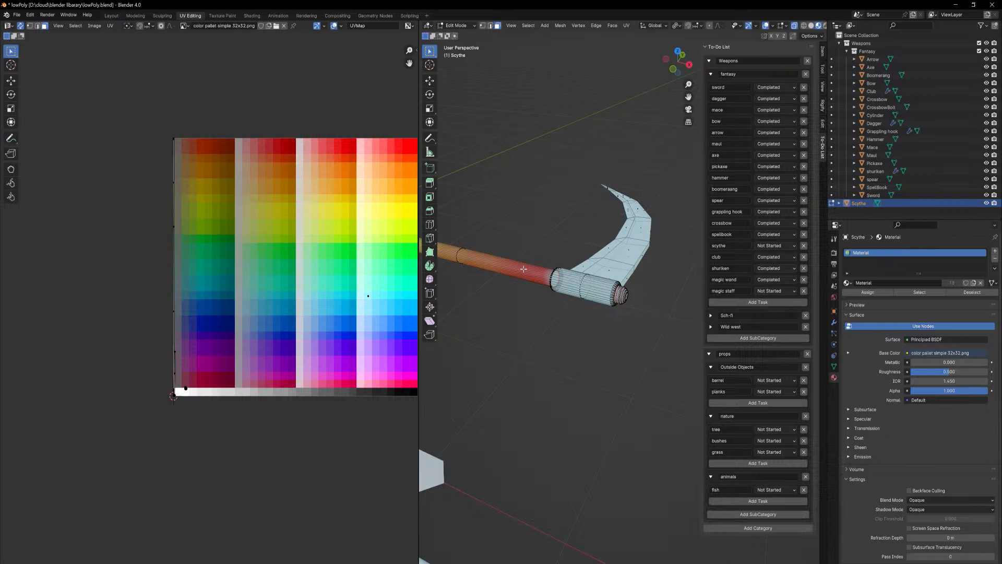
pyautogui.press('l')
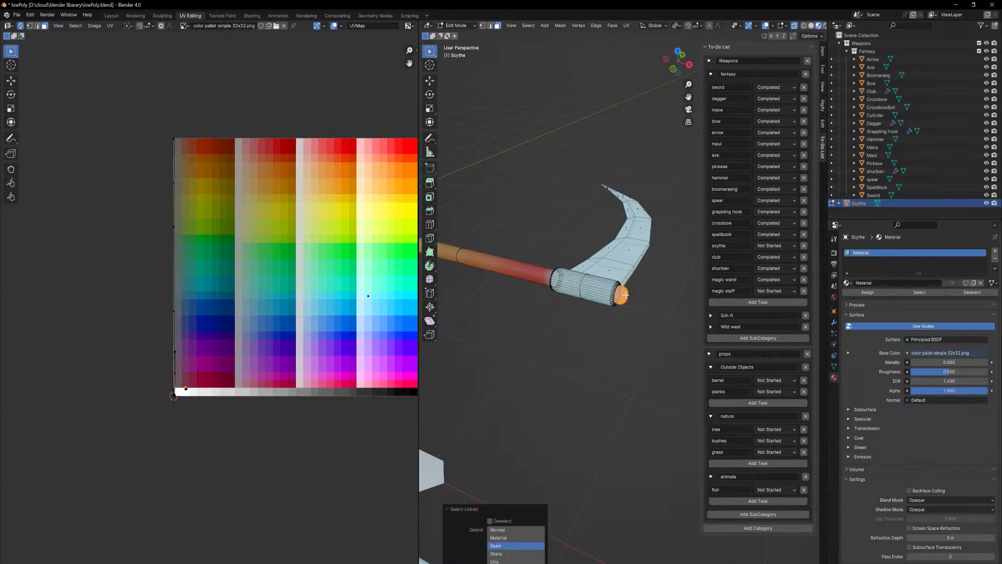
pyautogui.press('l')
pyautogui.keyDown('shift'); pyautogui.moveTo(470, 308); pyautogui.dragTo(761, 397, button='middle'); pyautogui.keyUp('shift')
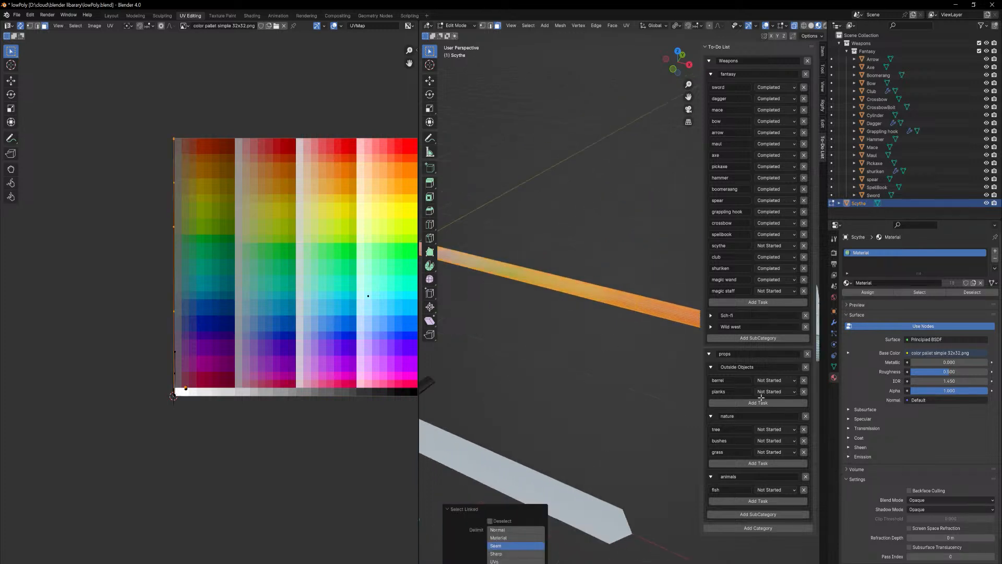
pyautogui.keyDown('shift'); pyautogui.moveTo(522, 329); pyautogui.dragTo(772, 390, button='middle'); pyautogui.keyUp('shift')
pyautogui.keyDown('shift'); pyautogui.moveTo(568, 331); pyautogui.dragTo(710, 343, button='middle'); pyautogui.keyUp('shift')
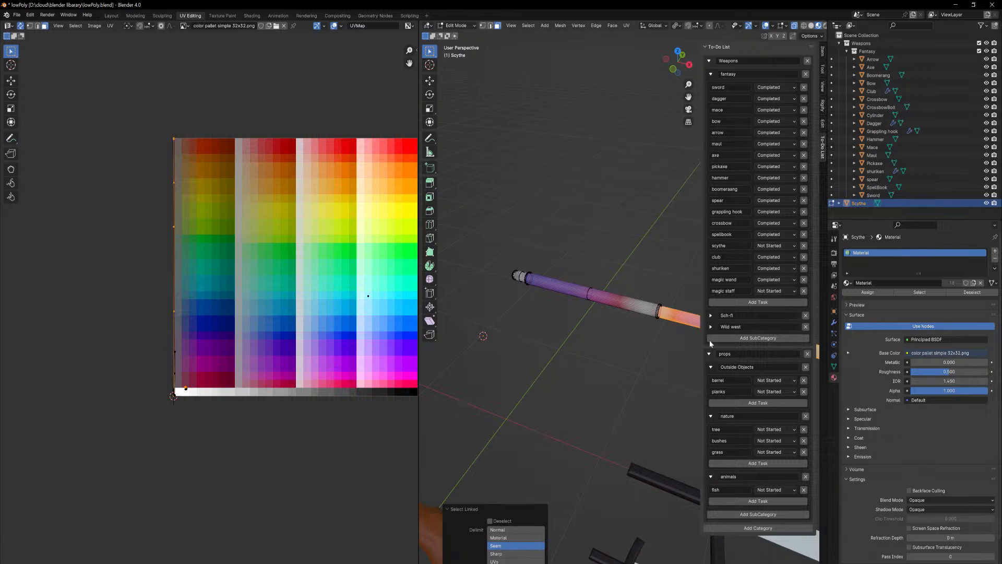
pyautogui.press('l')
# - Scale the UVs of the selected rod sections to 0, move them onto a light orange-yellow swatch, and leave mesh editing
pyautogui.moveTo(301, 308); pyautogui.dragTo(295, 309, button='middle')
pyautogui.press('s')
pyautogui.press('0')
pyautogui.press('Return')
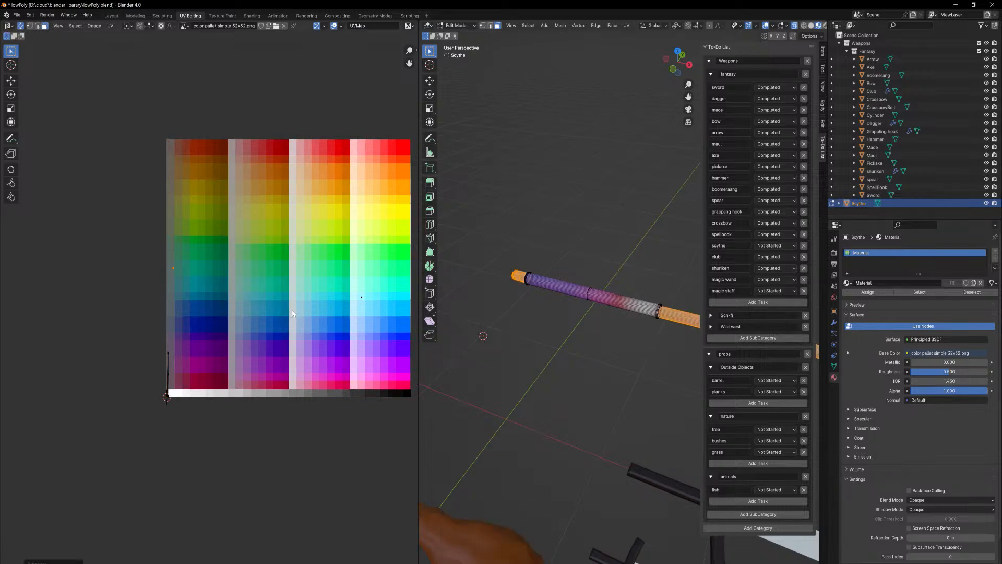
pyautogui.press('g')
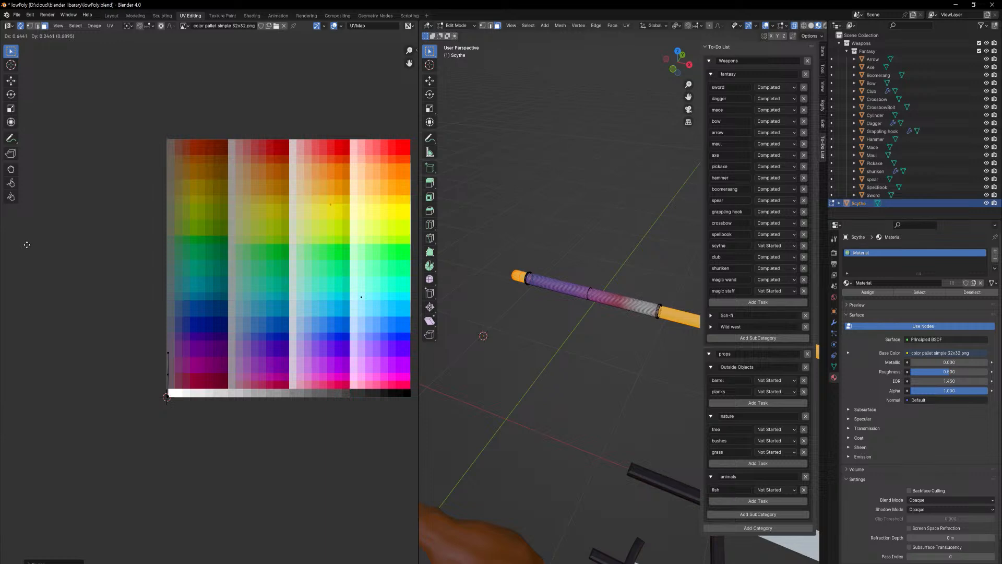
pyautogui.click(16, 235)
pyautogui.press('Tab')
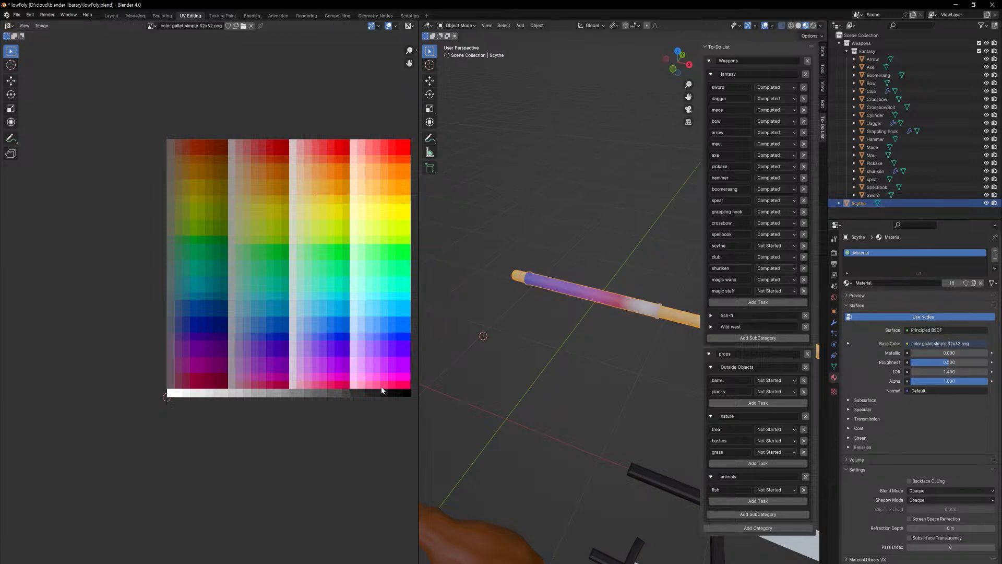
# - Shift the rod sections' UVs onto a paler, less saturated yellow swatch and leave mesh editing
pyautogui.moveTo(630, 298); pyautogui.dragTo(677, 72, button='middle')
pyautogui.keyDown('shift'); pyautogui.moveTo(664, 239); pyautogui.dragTo(525, 259, button='middle'); pyautogui.keyUp('shift')
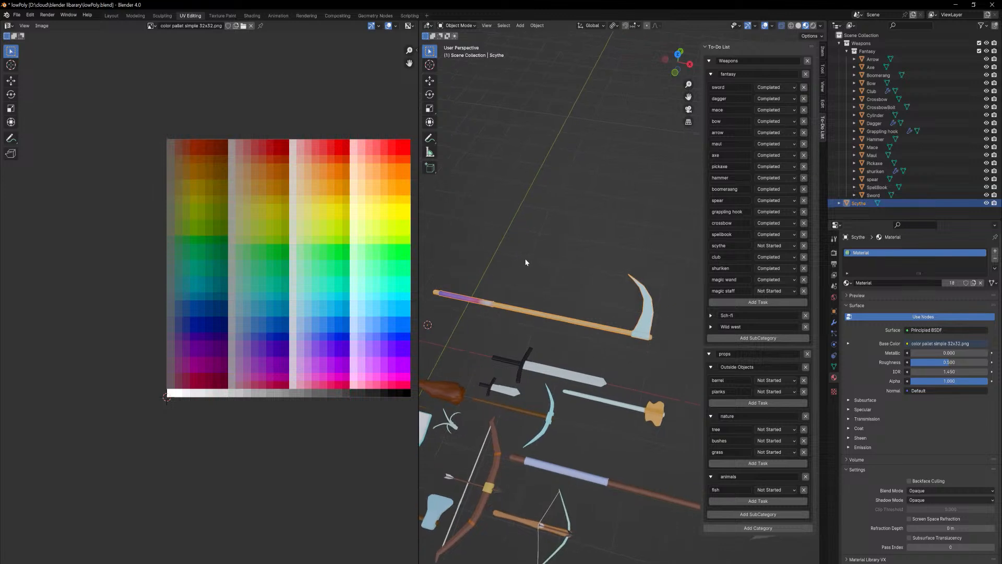
pyautogui.scroll(2, 518, 274)
pyautogui.press('Tab')
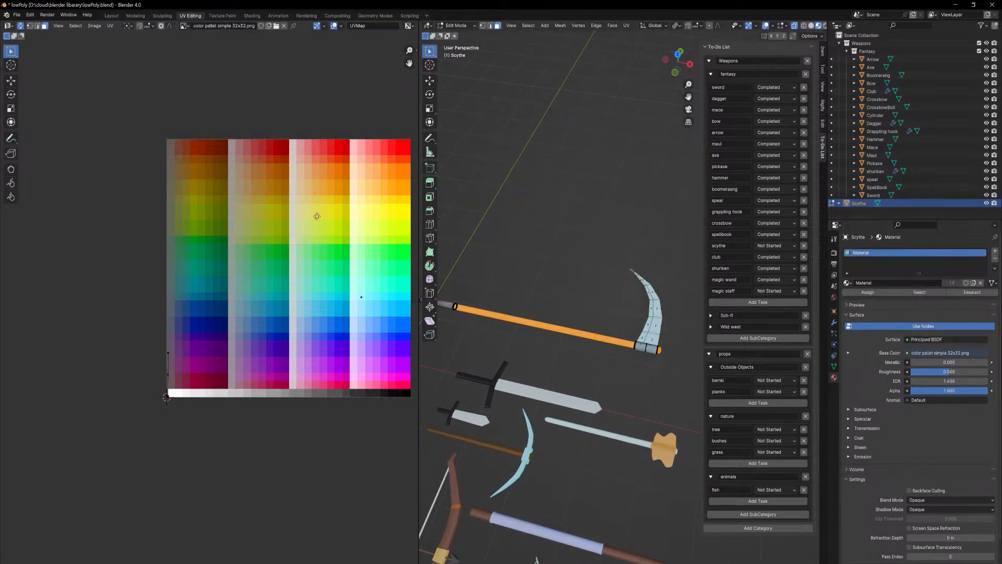
pyautogui.press('g')
pyautogui.click(313, 220)
pyautogui.press('Tab')
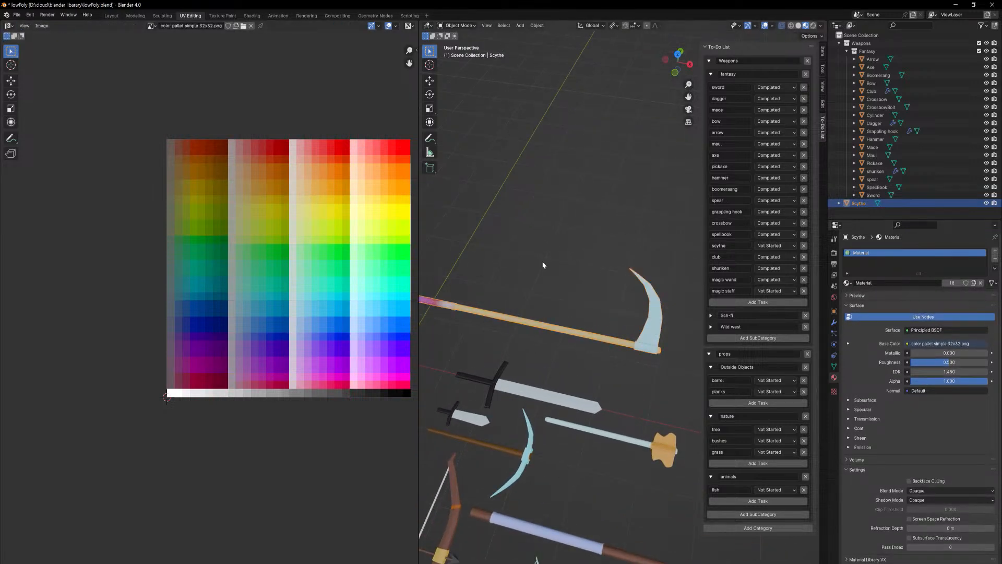
# - Select the grip section's linked faces, scale their UVs to 0, and move them onto a dark grey palette swatch
pyautogui.moveTo(465, 327); pyautogui.dragTo(621, 370, button='middle')
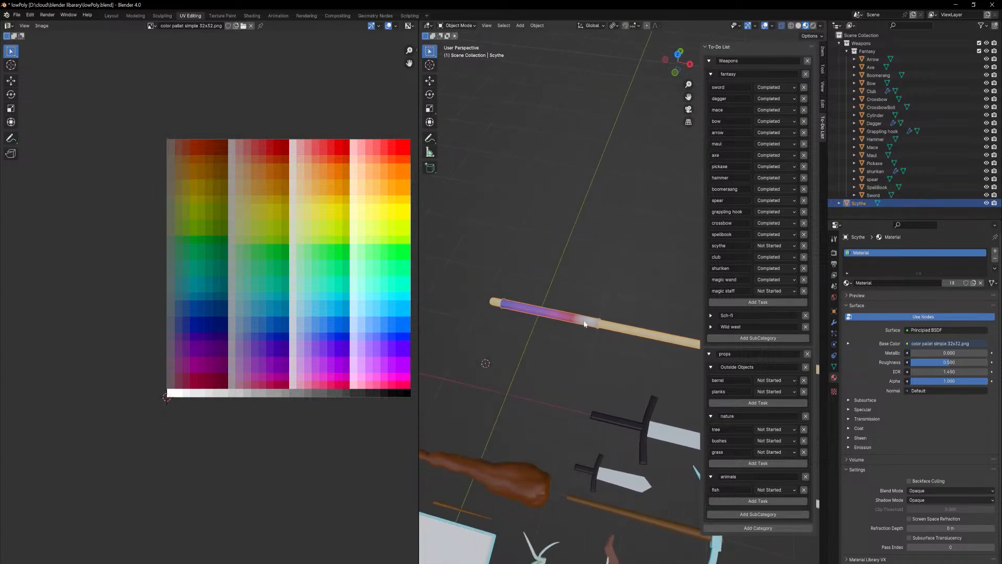
pyautogui.press('Tab')
pyautogui.hotkey('ctrl', 'l')
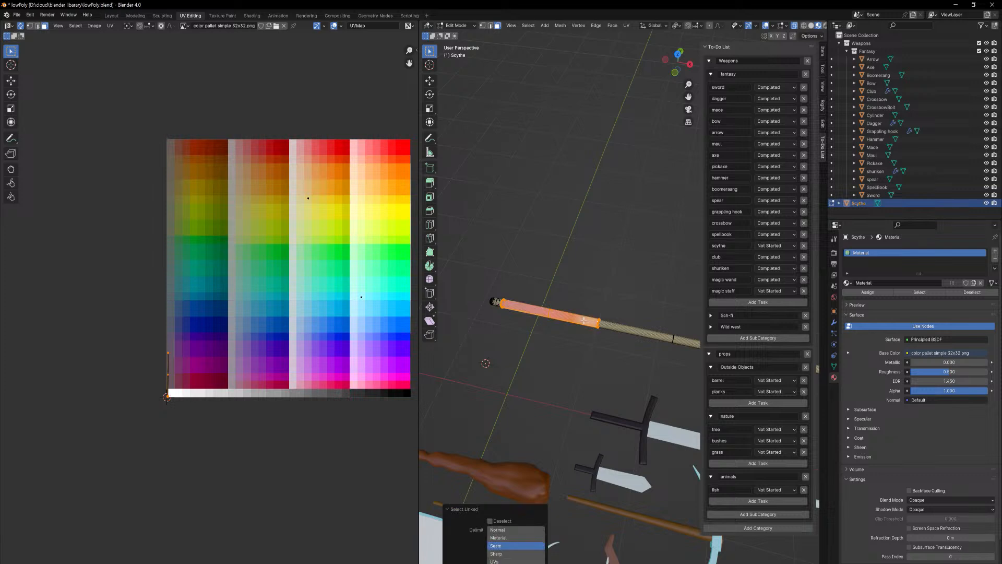
pyautogui.scroll(3, 211, 304)
pyautogui.press('s')
pyautogui.press('0')
pyautogui.press('Return')
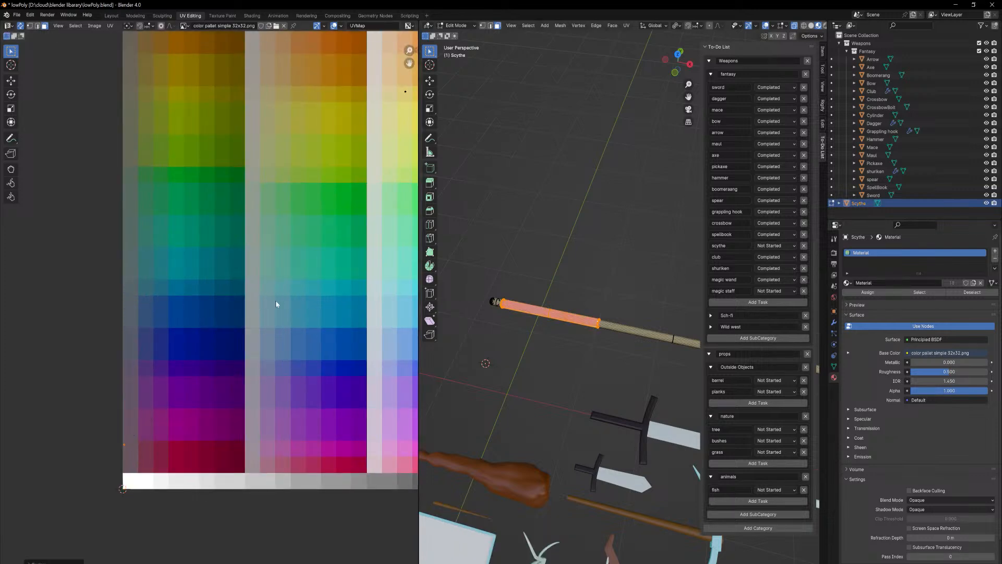
pyautogui.keyDown('ctrl'); pyautogui.moveTo(266, 311); pyautogui.dragTo(275, 412, button='middle'); pyautogui.keyUp('ctrl')
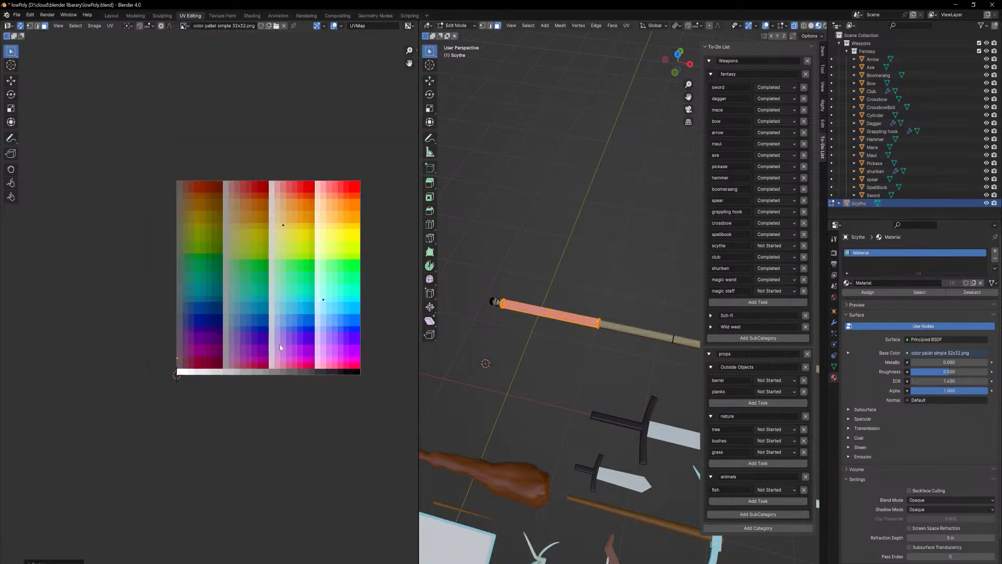
pyautogui.press('g')
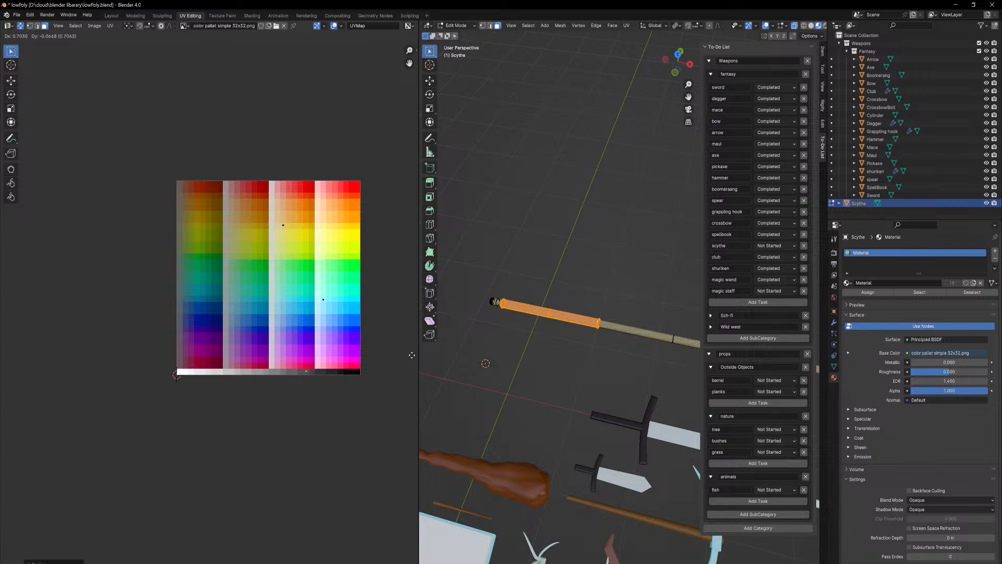
pyautogui.click(415, 355)
pyautogui.press('Tab')
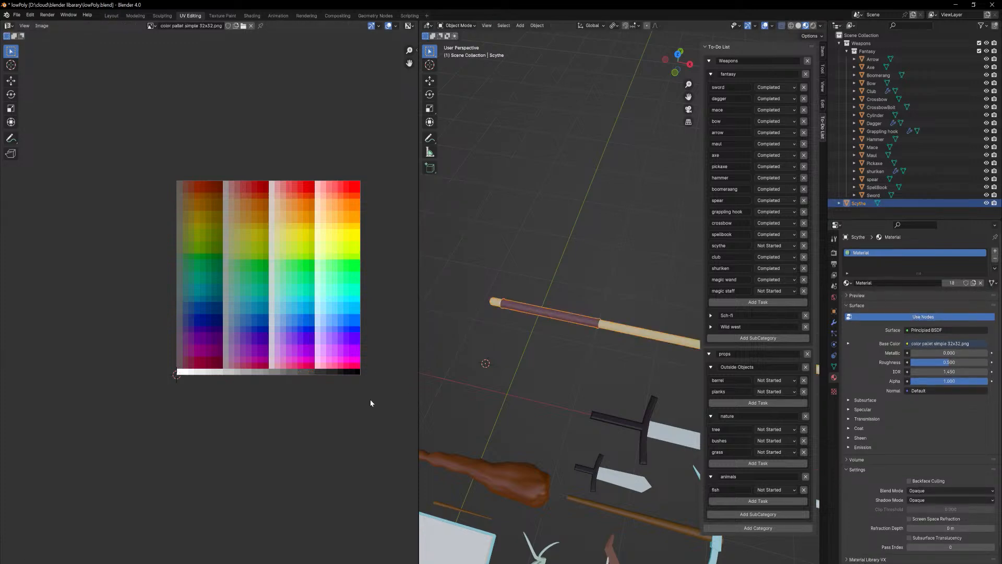
# - Move the grip section's UVs onto a darker grey swatch in the palette's greyscale row and leave mesh editing
pyautogui.press('Tab')
pyautogui.keyDown('ctrl'); pyautogui.moveTo(333, 380); pyautogui.dragTo(339, 293, button='middle'); pyautogui.keyUp('ctrl')
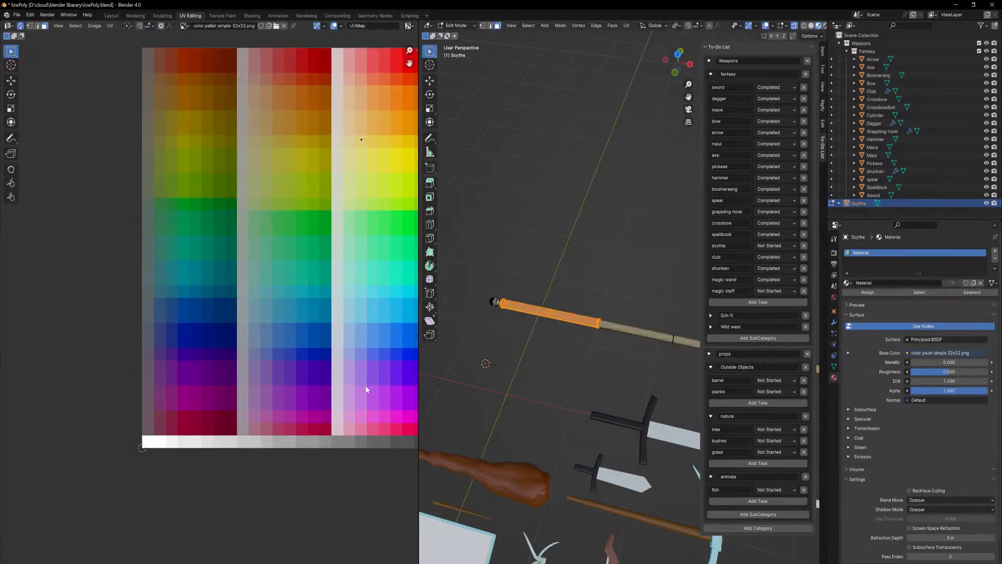
pyautogui.moveTo(365, 387); pyautogui.dragTo(267, 317, button='middle')
pyautogui.keyDown('ctrl'); pyautogui.moveTo(318, 402); pyautogui.dragTo(333, 327, button='middle'); pyautogui.keyUp('ctrl')
pyautogui.moveTo(411, 413); pyautogui.dragTo(263, 335, button='middle')
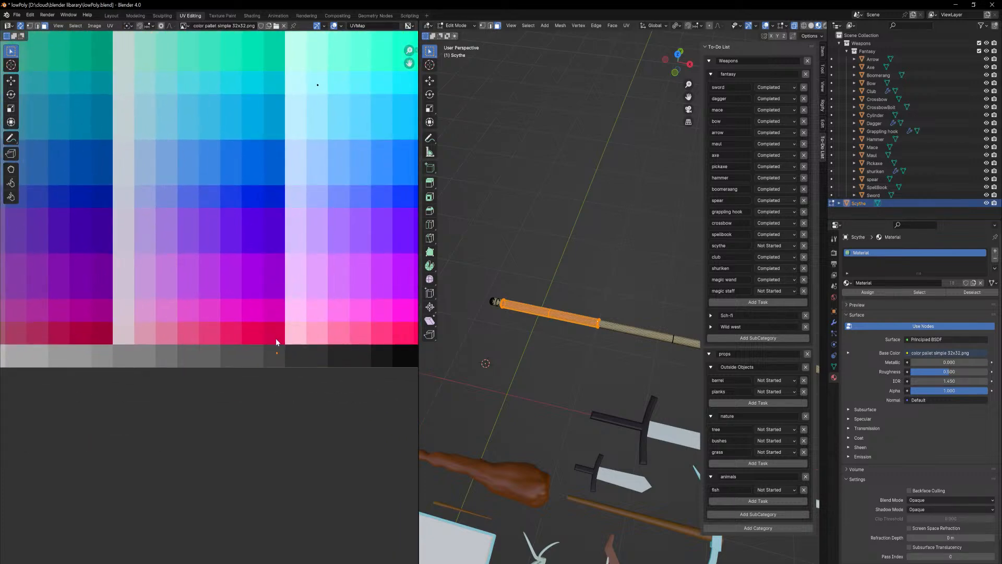
pyautogui.press('g')
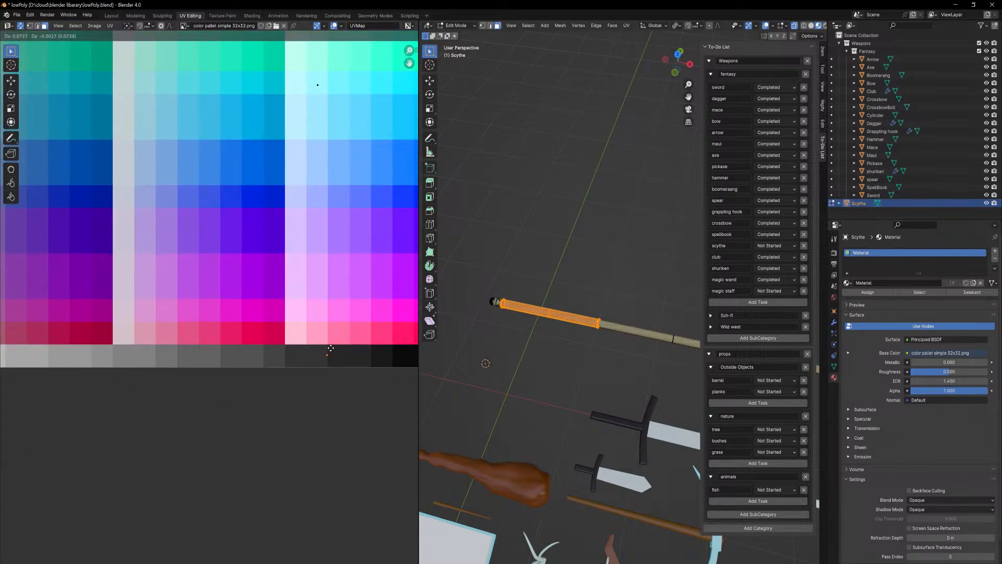
pyautogui.click(325, 351)
pyautogui.press('Tab')
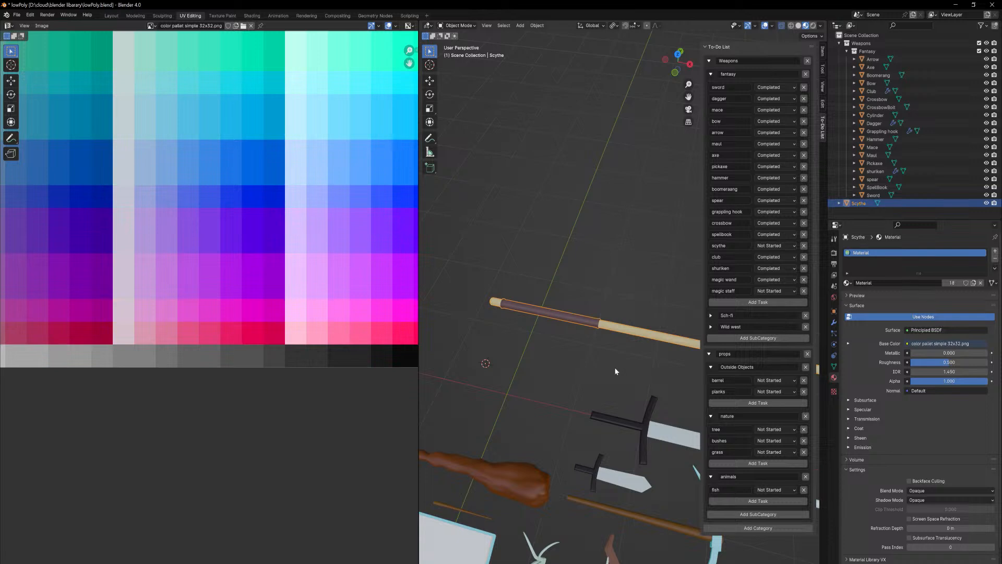
# - Select the scythe and set its Z location to 0 m
pyautogui.keyDown('ctrl'); pyautogui.moveTo(567, 338); pyautogui.dragTo(610, 27, button='middle'); pyautogui.keyUp('ctrl')
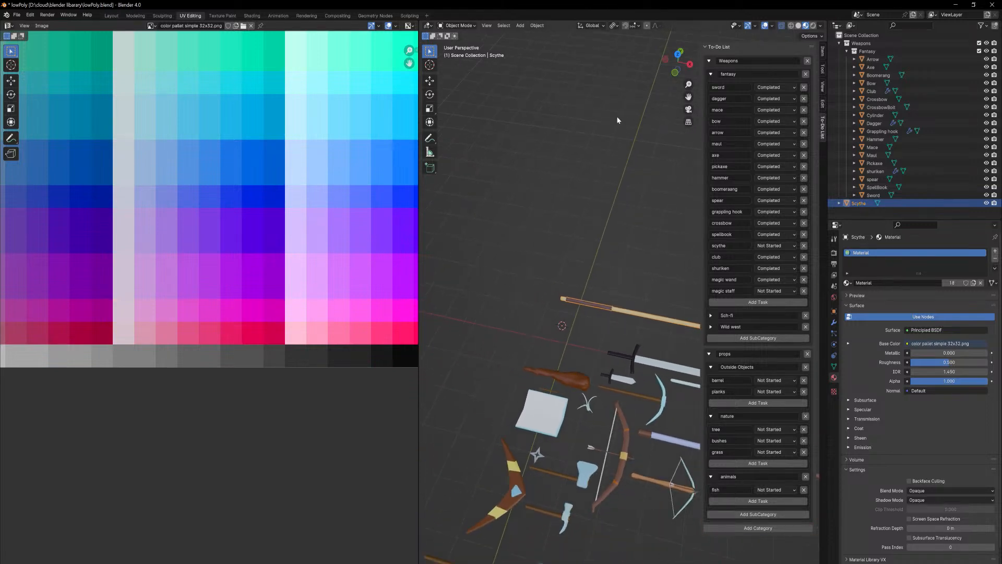
pyautogui.moveTo(606, 194); pyautogui.dragTo(669, 228, button='middle')
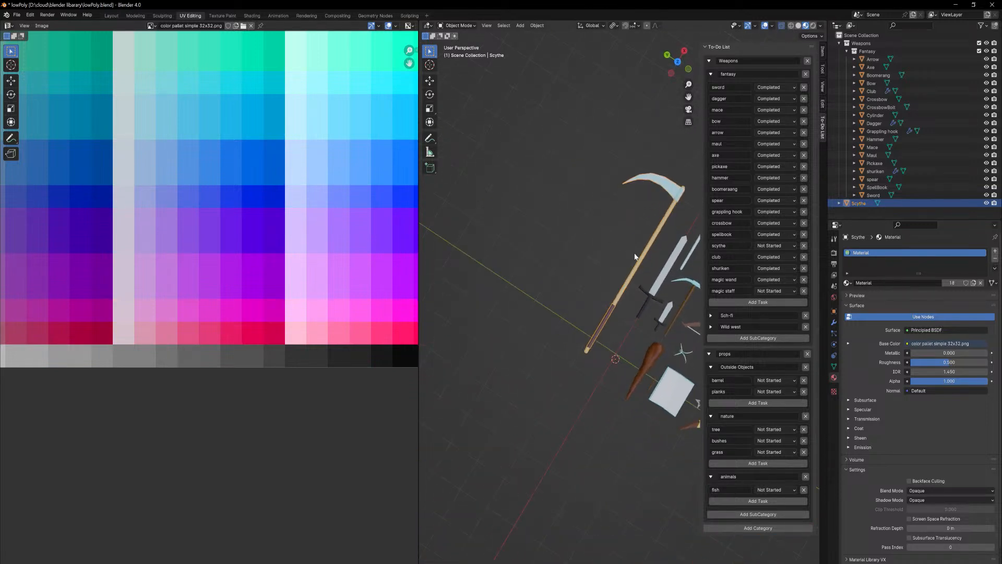
pyautogui.keyDown('shift'); pyautogui.moveTo(635, 256); pyautogui.dragTo(551, 280, button='middle'); pyautogui.keyUp('shift')
pyautogui.click(550, 245)
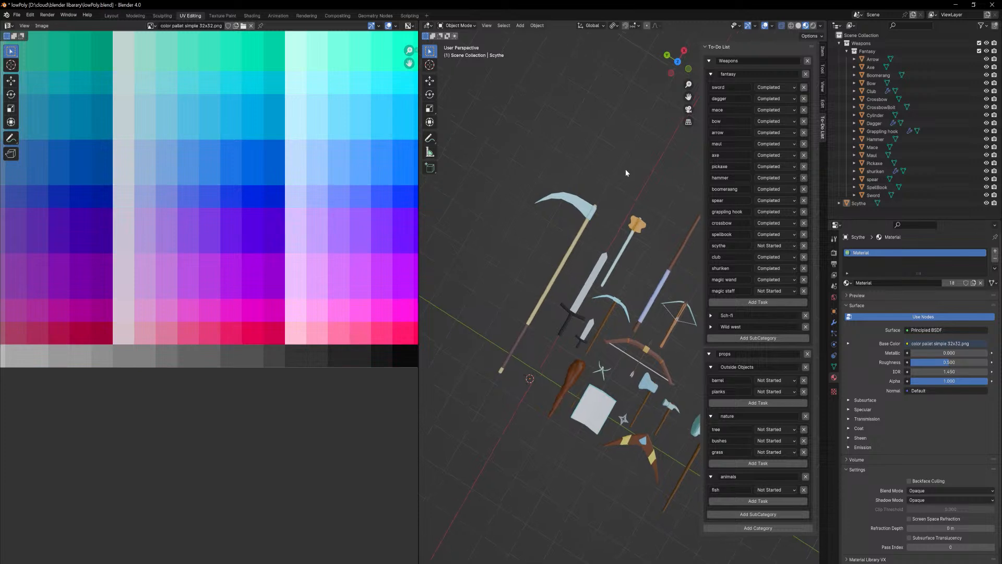
pyautogui.moveTo(626, 172); pyautogui.dragTo(594, 278, button='middle')
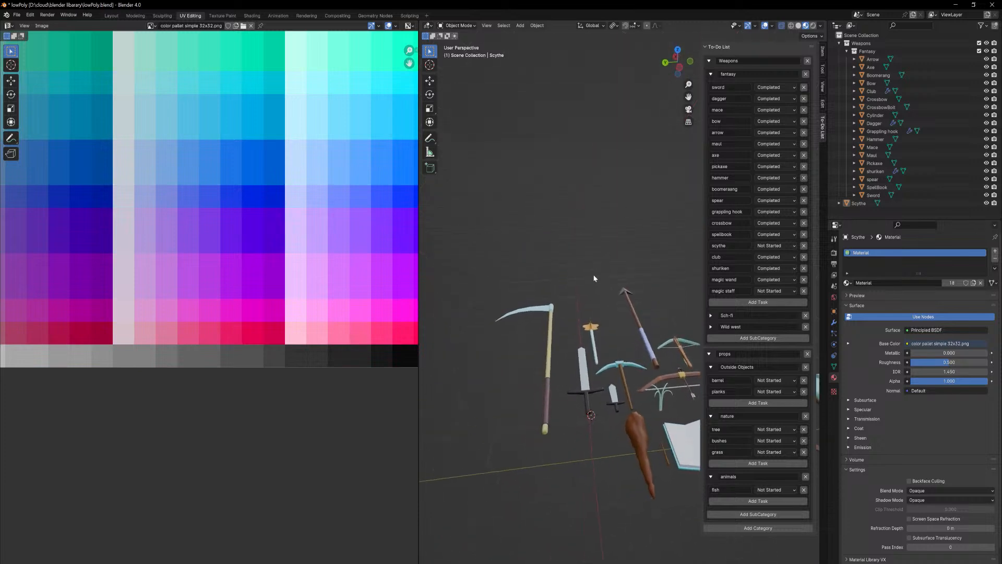
pyautogui.click(552, 337)
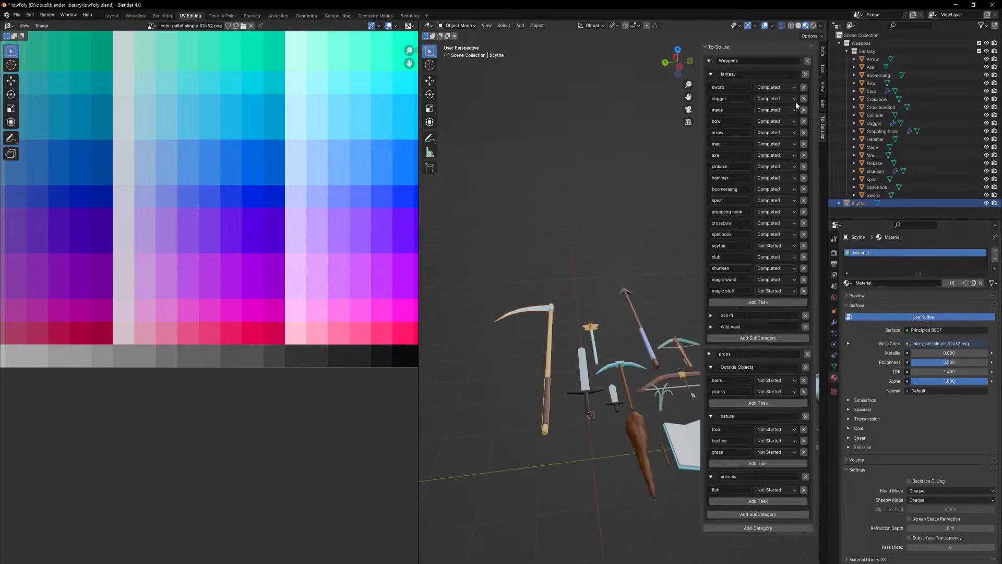
pyautogui.click(823, 51)
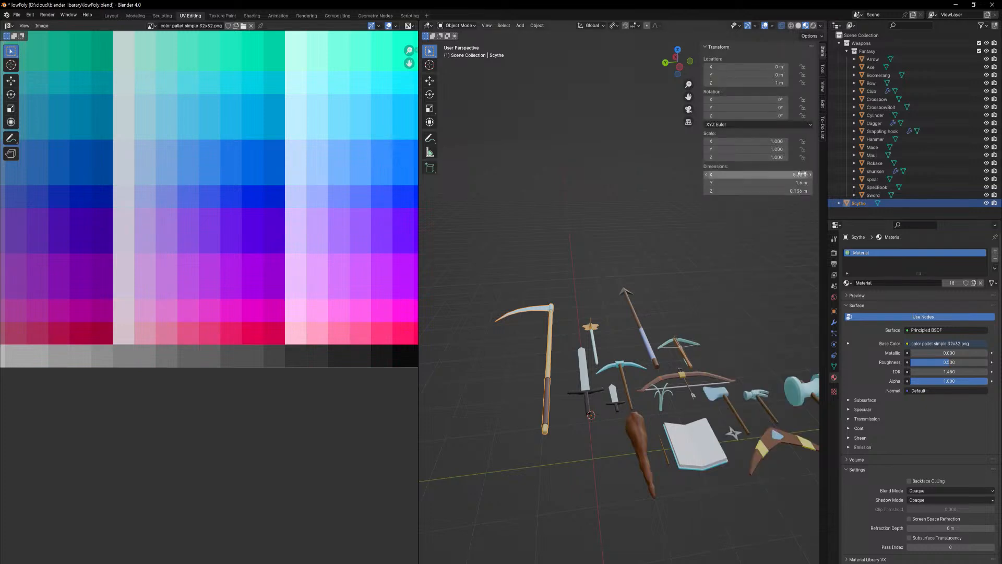
pyautogui.click(767, 83)
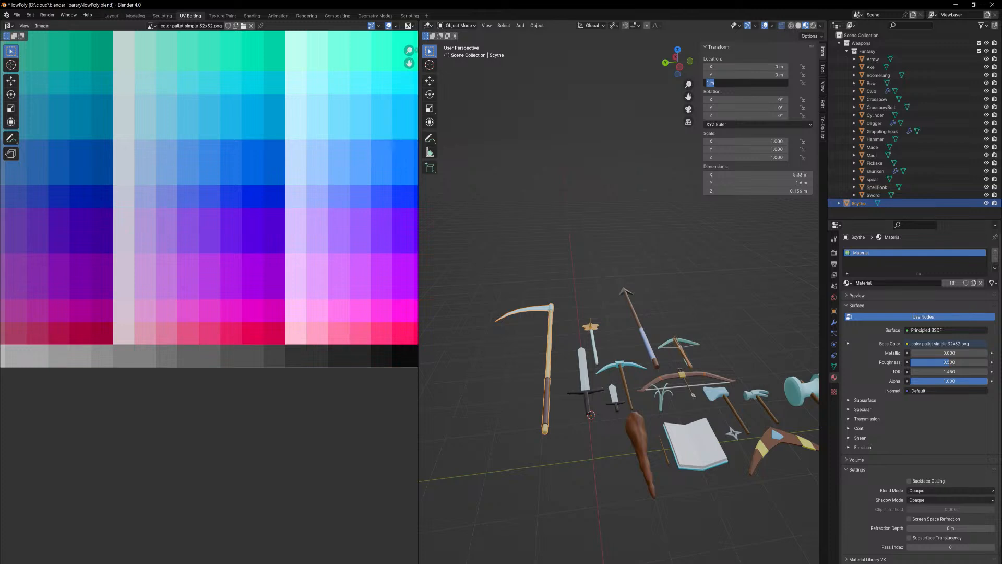
pyautogui.write('0')
pyautogui.press('Return')
# - In top view, move the scythe within the XY plane to the free space between the crossbow and the maul
pyautogui.press('KP_7')
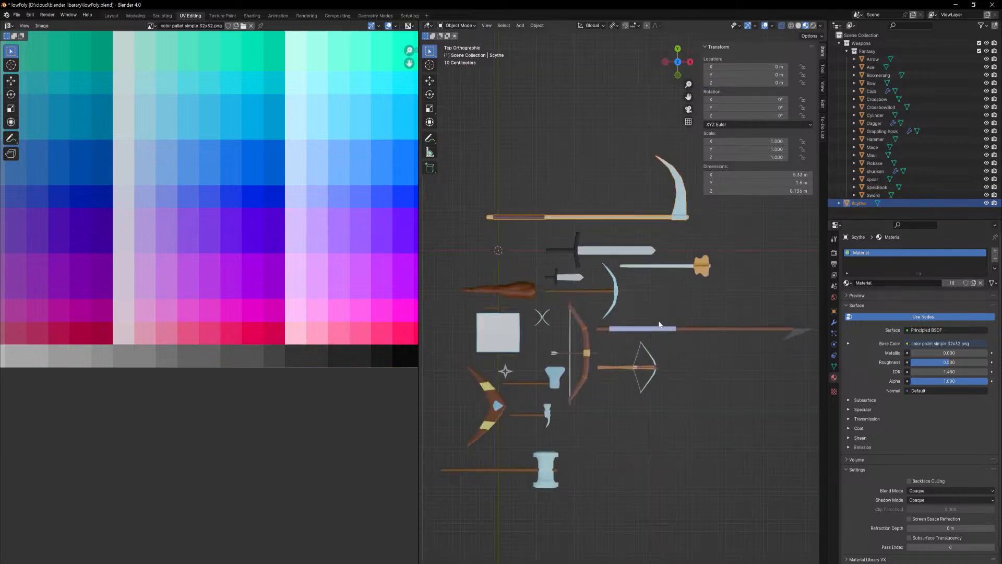
pyautogui.scroll(-2, 676, 299)
pyautogui.press('g')
pyautogui.hotkey('shift', 'z')
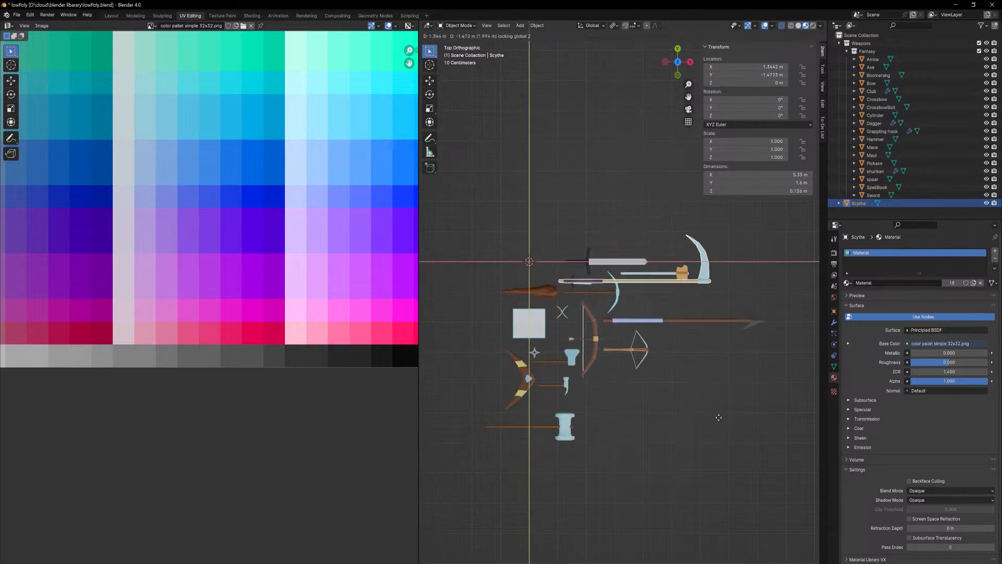
pyautogui.click(730, 518)
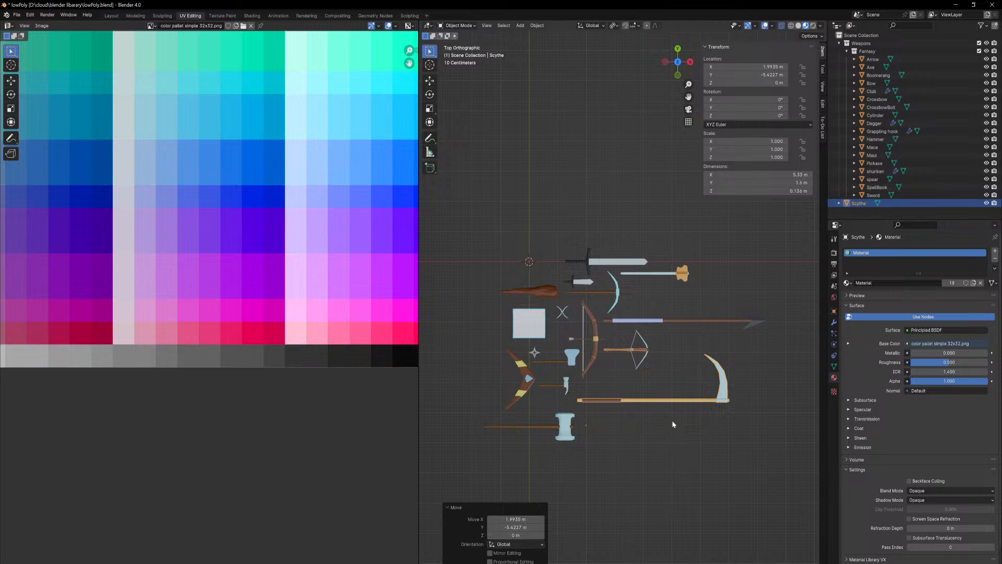
# - Set the scythe's origin to its geometry
pyautogui.rightClick(662, 413)
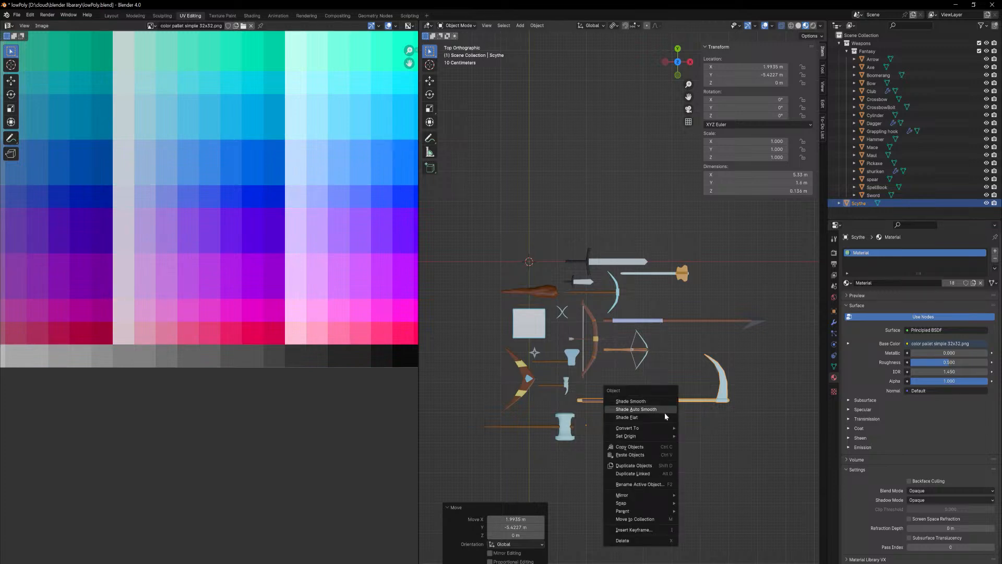
pyautogui.moveTo(668, 436)
pyautogui.click(701, 444)
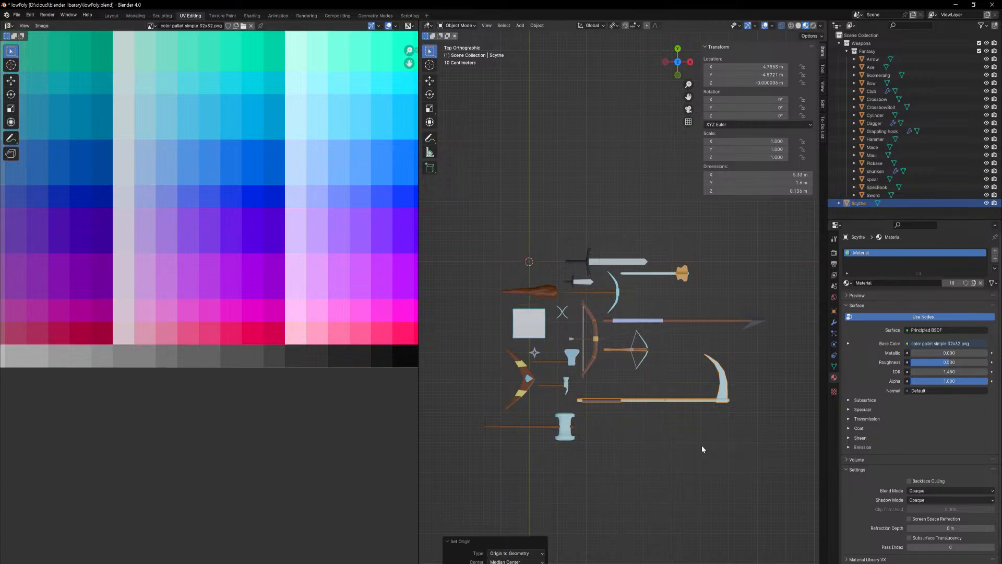
# - Shift the scythe's whole mesh about 2.2 m along X relative to its origin and leave mesh editing
pyautogui.press('Tab')
pyautogui.press('g')
pyautogui.press('x')
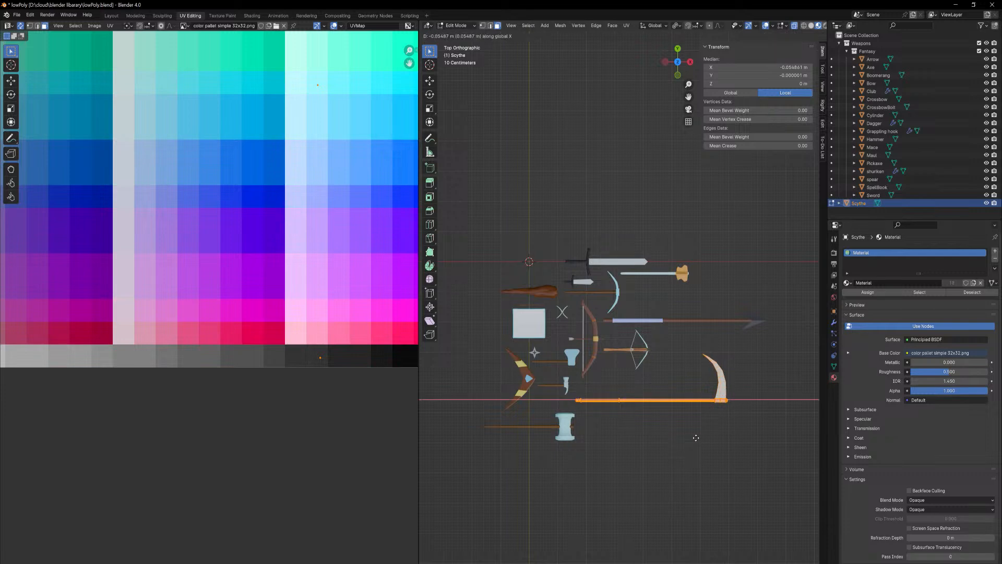
pyautogui.click(760, 435)
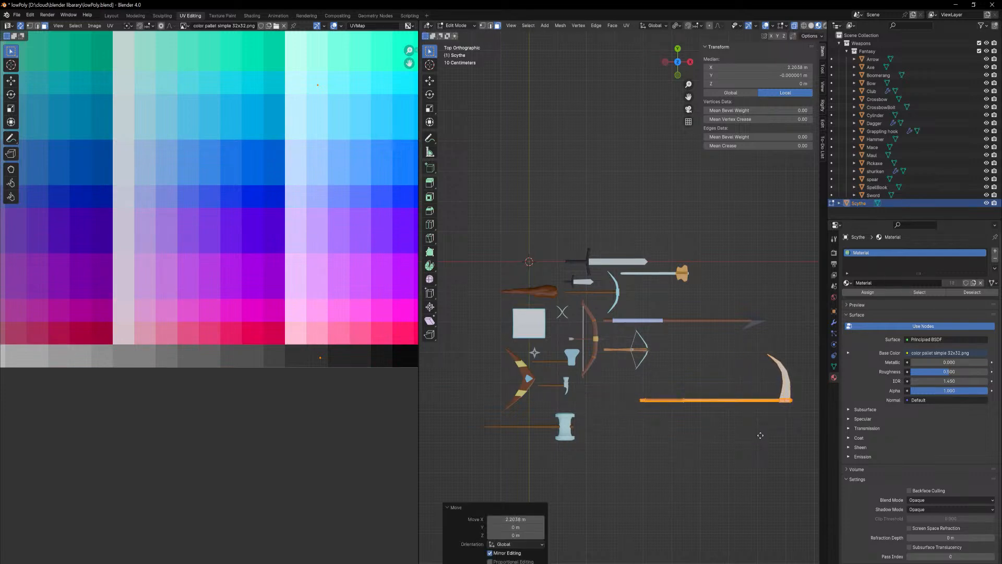
pyautogui.press('g')
pyautogui.press('y')
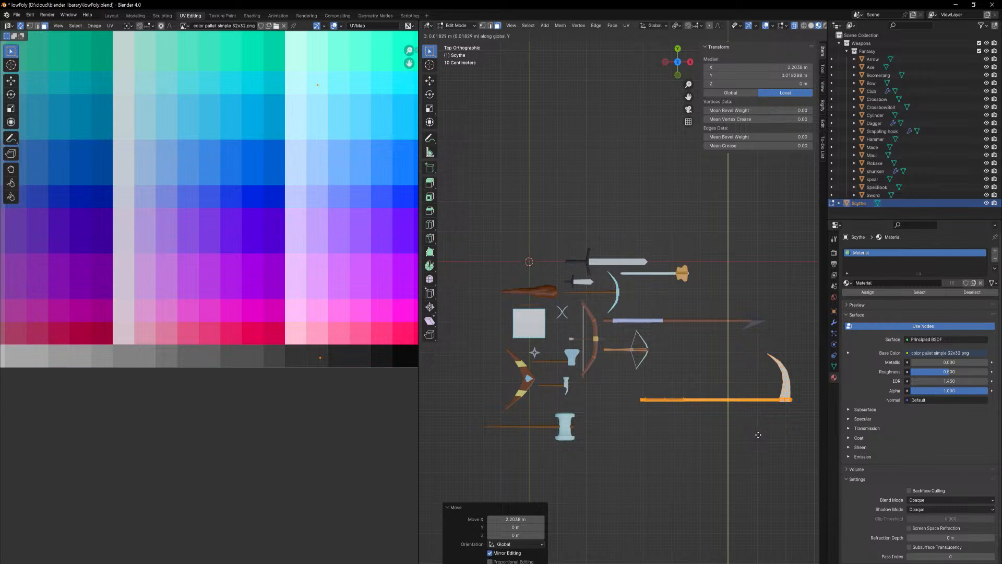
pyautogui.rightClick(757, 435)
pyautogui.press('Tab')
# - Move the scythe within the XY plane back into the free space beside the crossbow and hammer, and deselect it
pyautogui.press('g')
pyautogui.hotkey('shift', 'z')
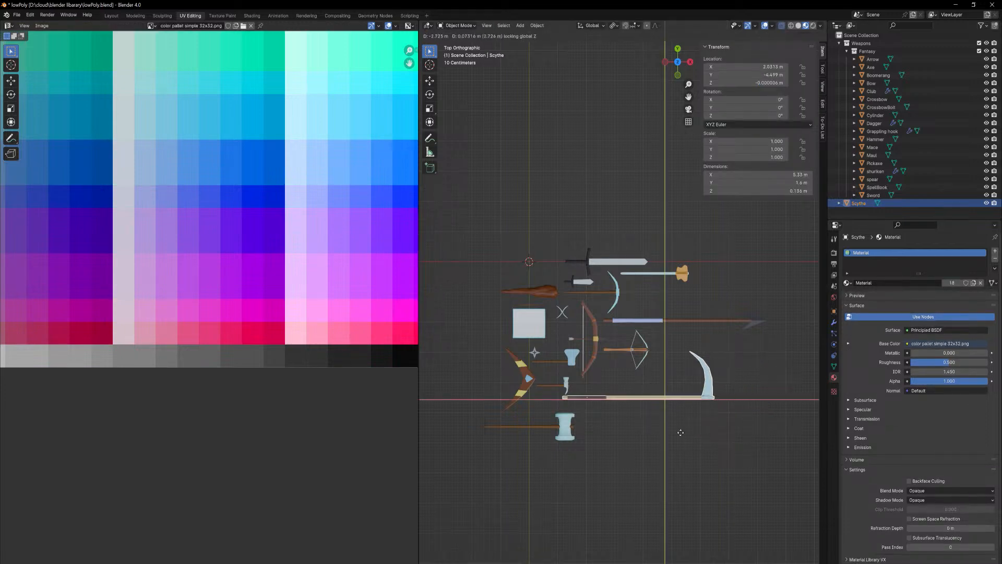
pyautogui.click(693, 422)
pyautogui.moveTo(692, 421); pyautogui.dragTo(738, 419, button='middle')
pyautogui.click(739, 419)
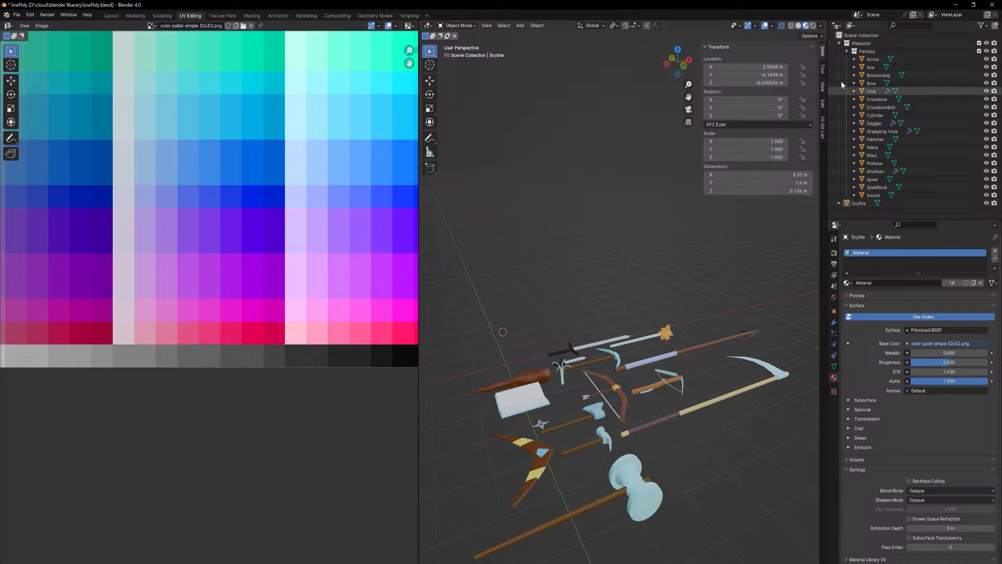
# - Mark the scythe task as Completed in the fantasy to-do list
pyautogui.click(823, 128)
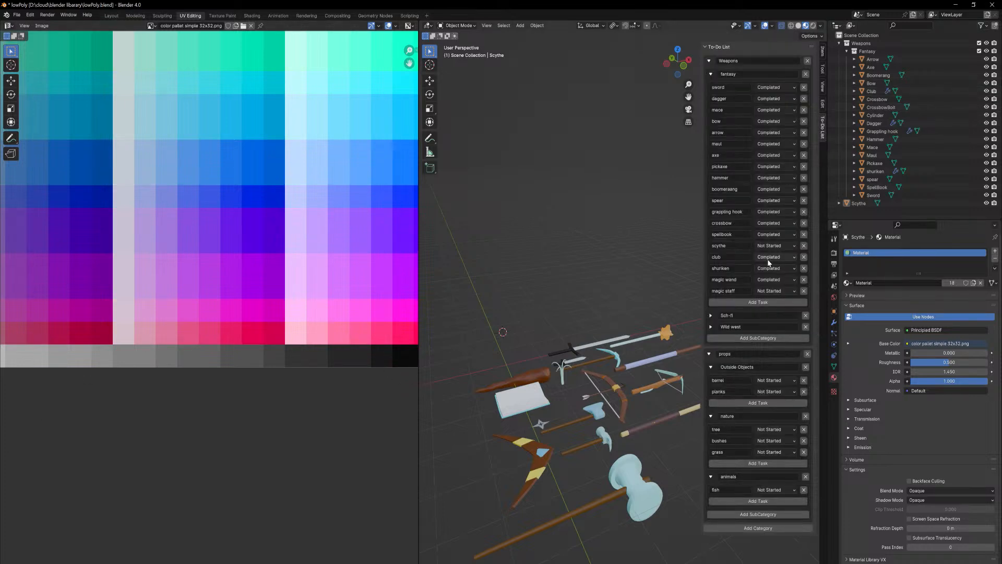
pyautogui.click(777, 247)
pyautogui.click(778, 285)
# - Select all weapons, switch to the Layout workspace to view the collection, and clear the selection
pyautogui.moveTo(497, 236); pyautogui.dragTo(529, 245, button='middle')
pyautogui.hotkey('ctrl', 'a')
pyautogui.press('a')
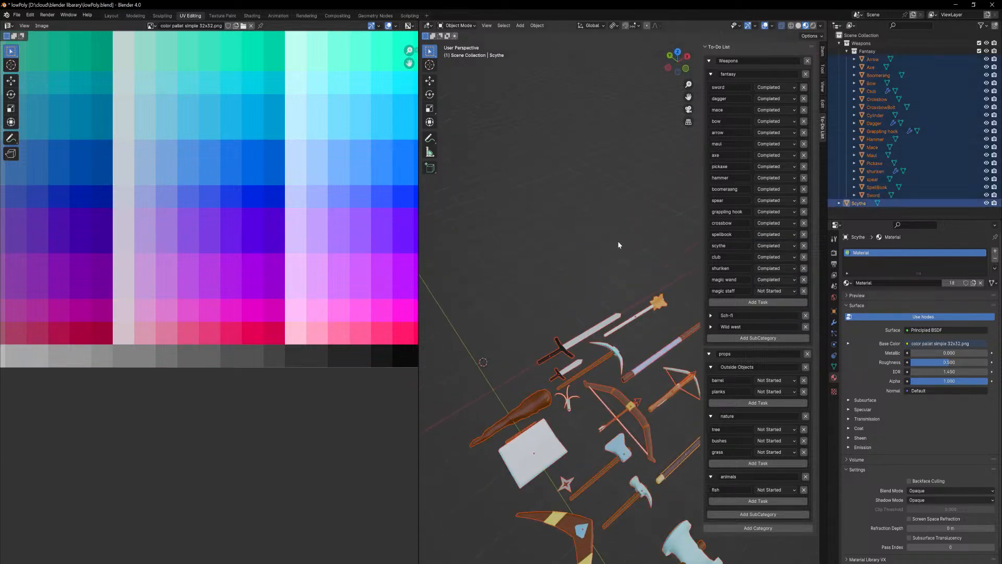
pyautogui.click(111, 15)
pyautogui.keyDown('ctrl'); pyautogui.moveTo(429, 274); pyautogui.dragTo(464, 500, button='middle'); pyautogui.keyUp('ctrl')
pyautogui.moveTo(646, 399); pyautogui.dragTo(618, 375, button='middle')
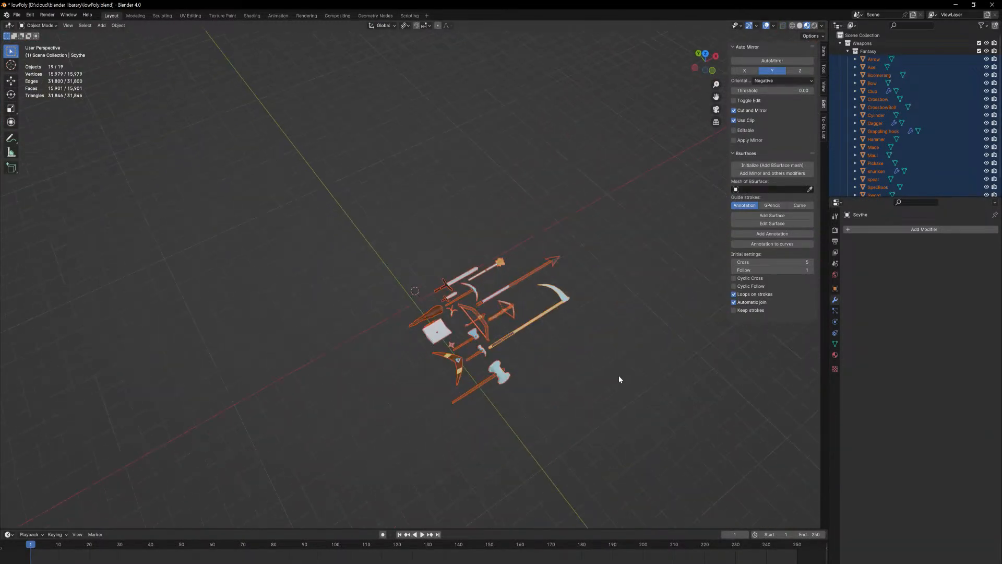
pyautogui.click(619, 374)
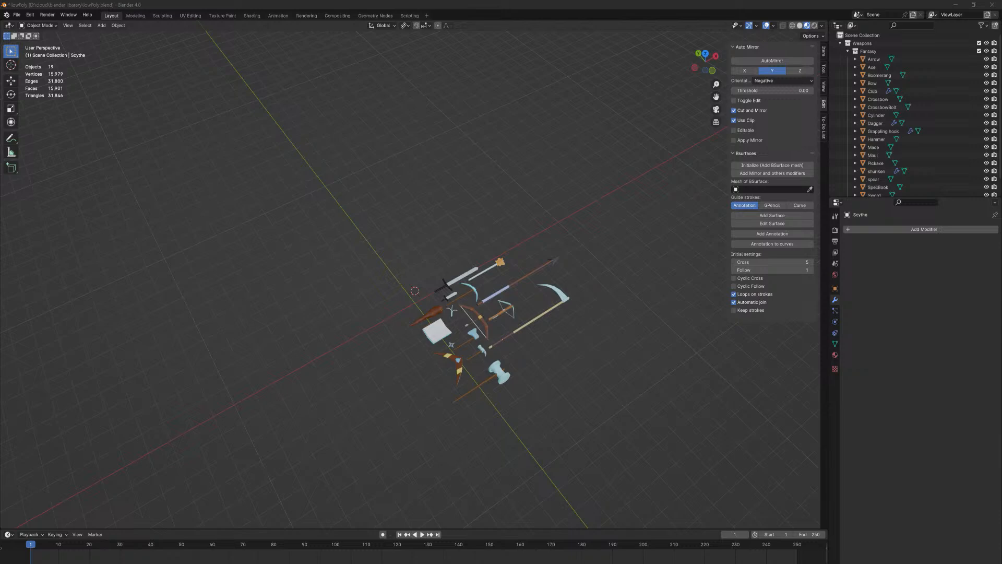
# - Switch to the browser and examine magic staff reference images, including the CGTrader Magic Staff Bundle, and return to Blender
pyautogui.moveTo(554, 563); pyautogui.dragTo(493, 1)
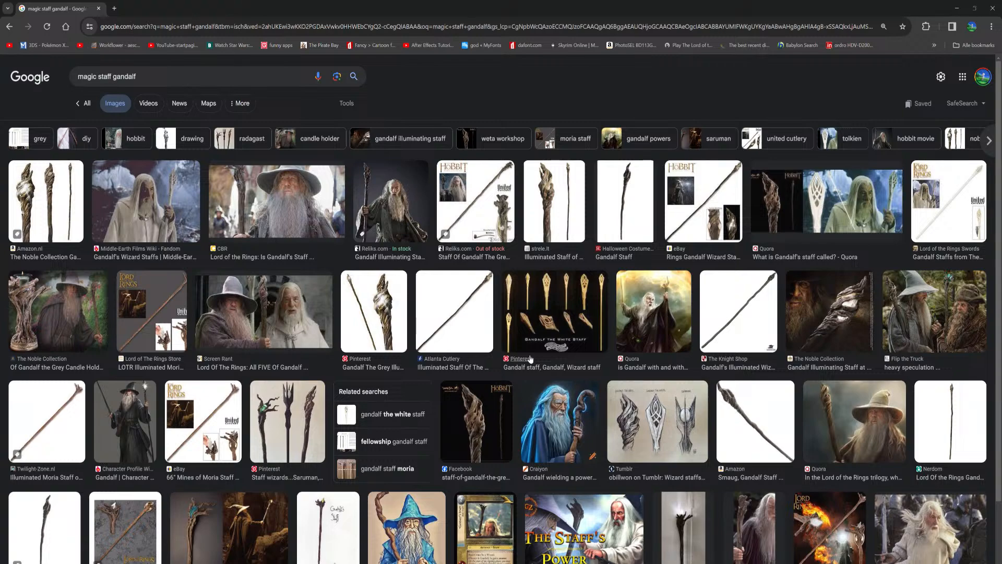
pyautogui.click(587, 436)
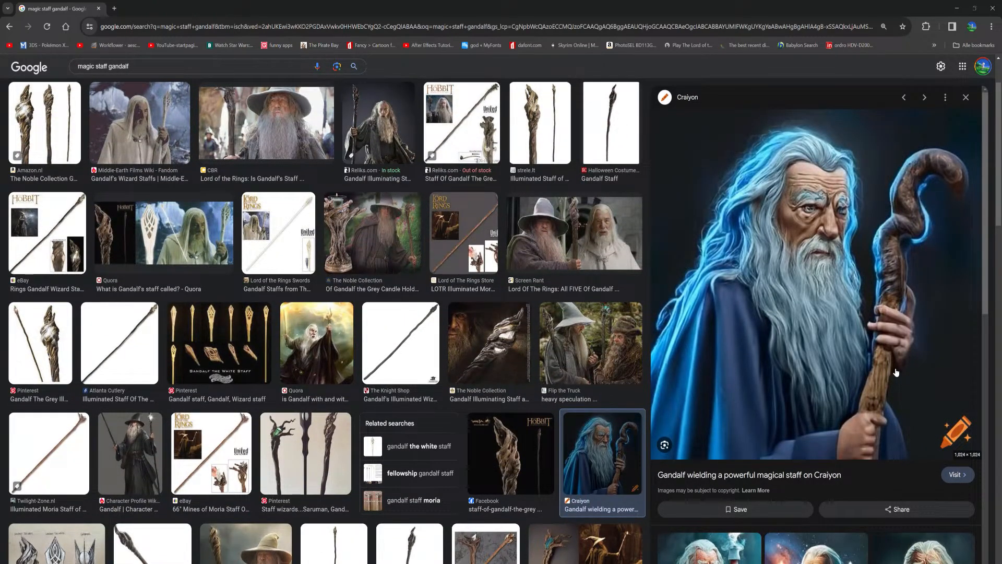
pyautogui.hotkey('alt', 'Left')
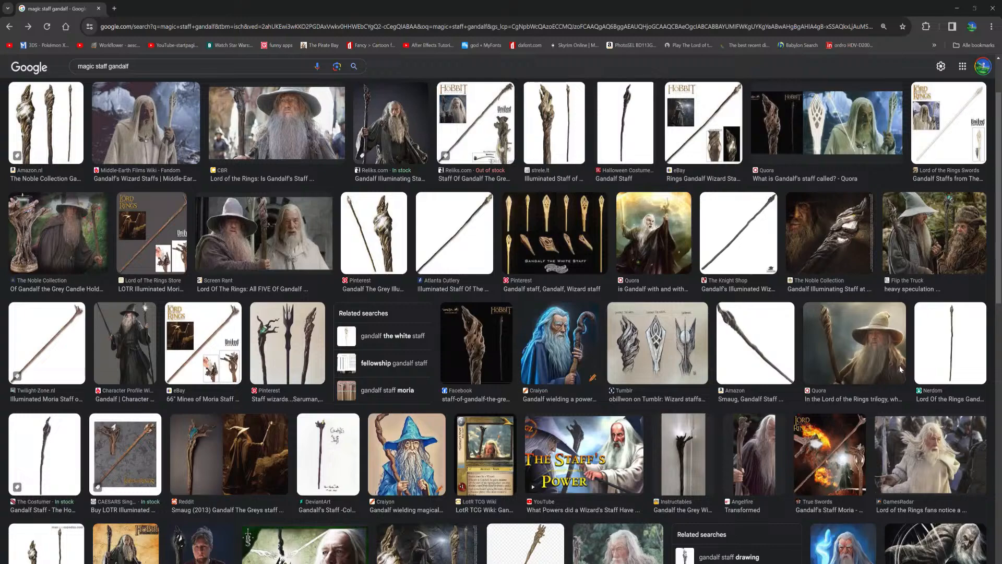
pyautogui.hotkey('alt', 'Left')
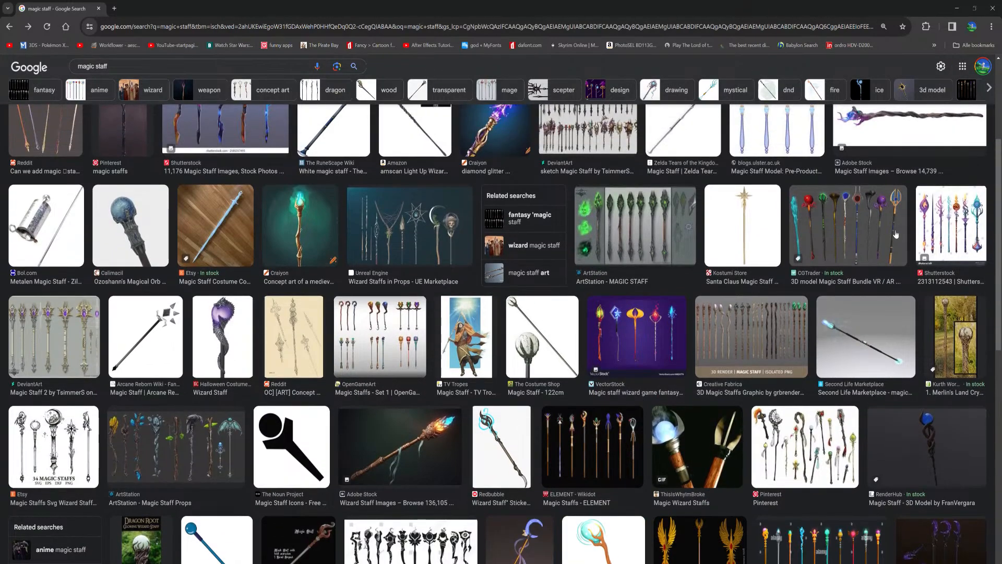
pyautogui.click(884, 234)
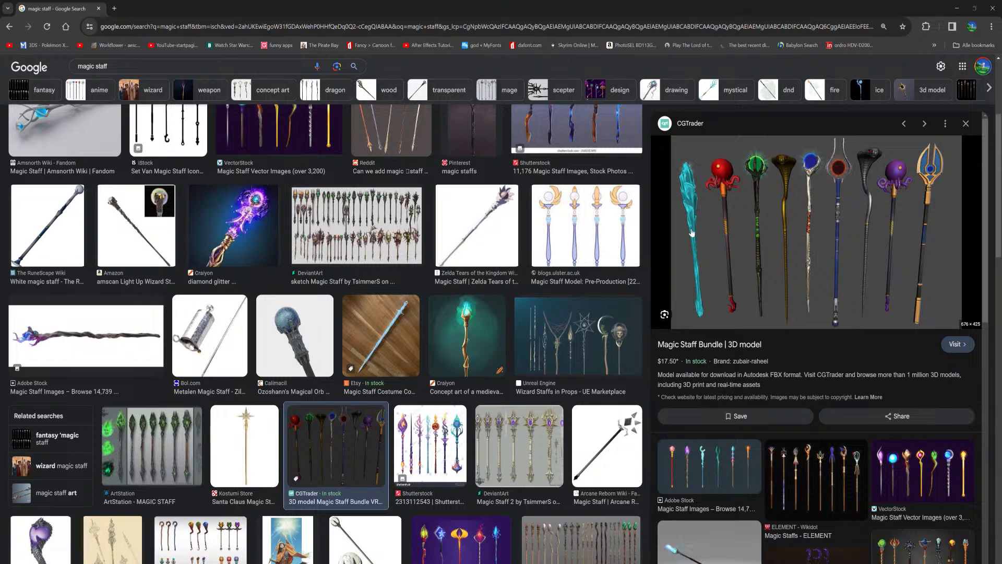
pyautogui.click(956, 9)
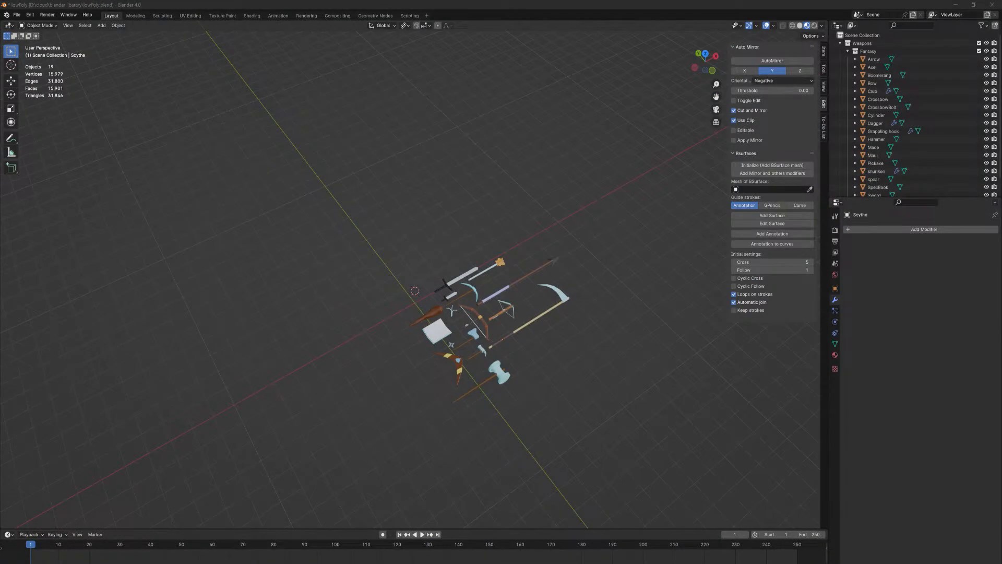
# - Add a task named "ice staff" to the fantasy weapons to-do list
pyautogui.click(824, 128)
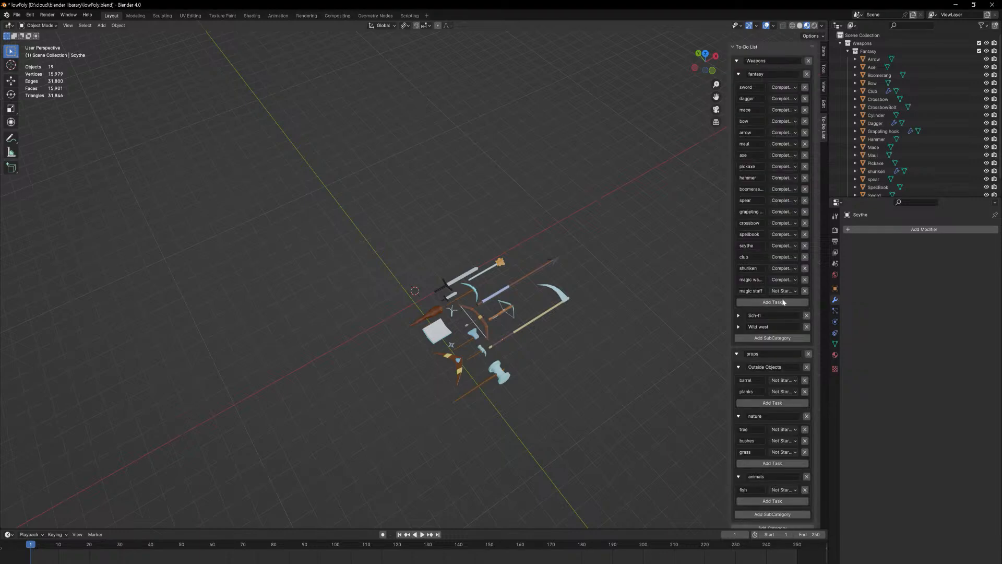
pyautogui.click(755, 302)
pyautogui.click(755, 303)
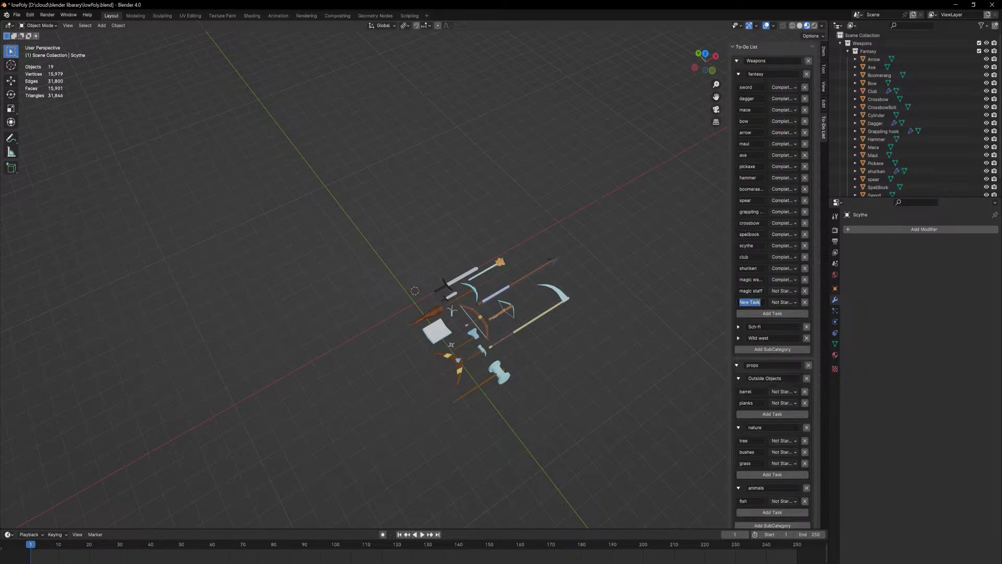
pyautogui.write('ice staff')
# - Add a task named "fire staff" below the ice staff task
pyautogui.click(760, 314)
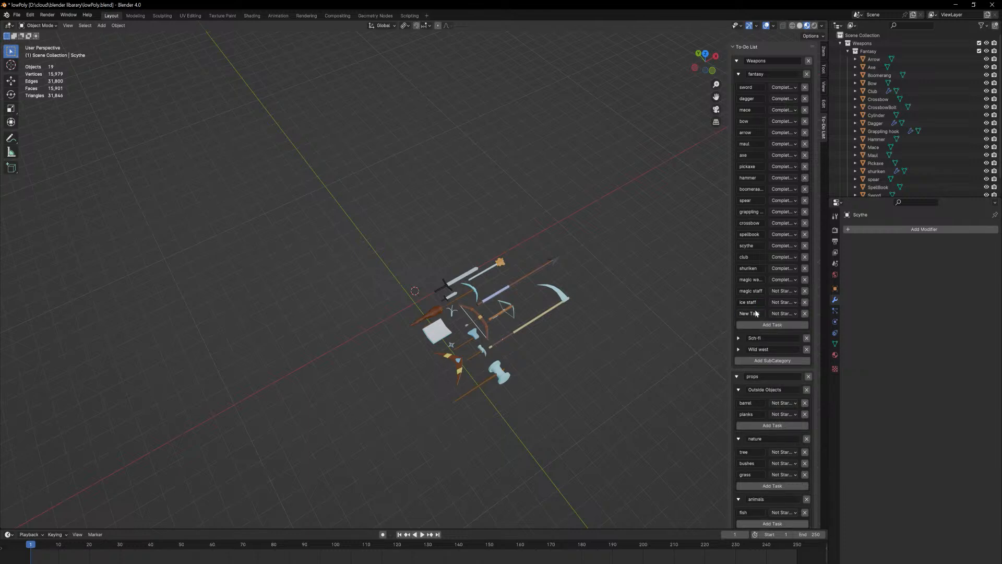
pyautogui.click(752, 313)
pyautogui.write('fire staff')
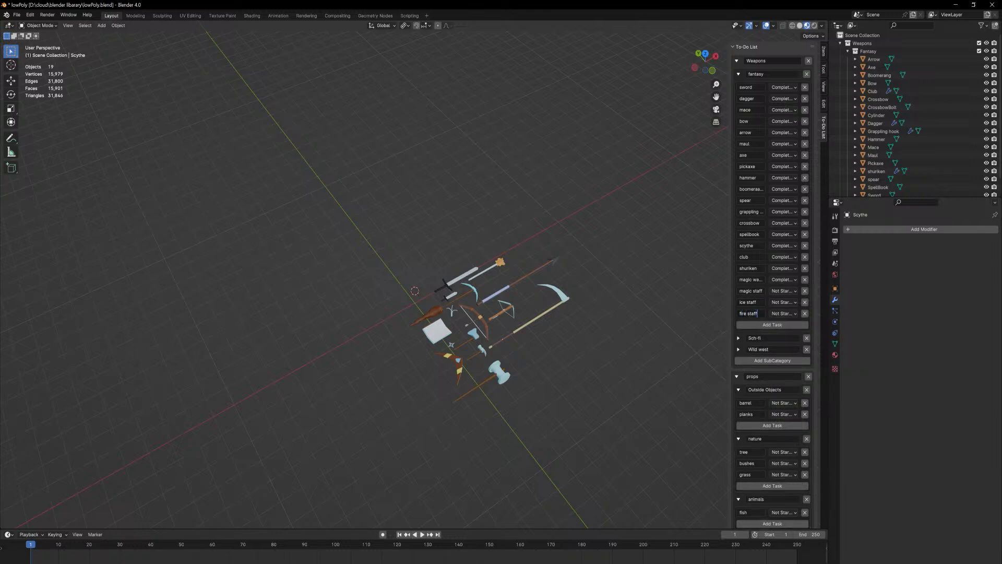
# - Add a task named "nature staff" to the fantasy list and remove the extra blank task after it
pyautogui.click(772, 325)
pyautogui.click(749, 324)
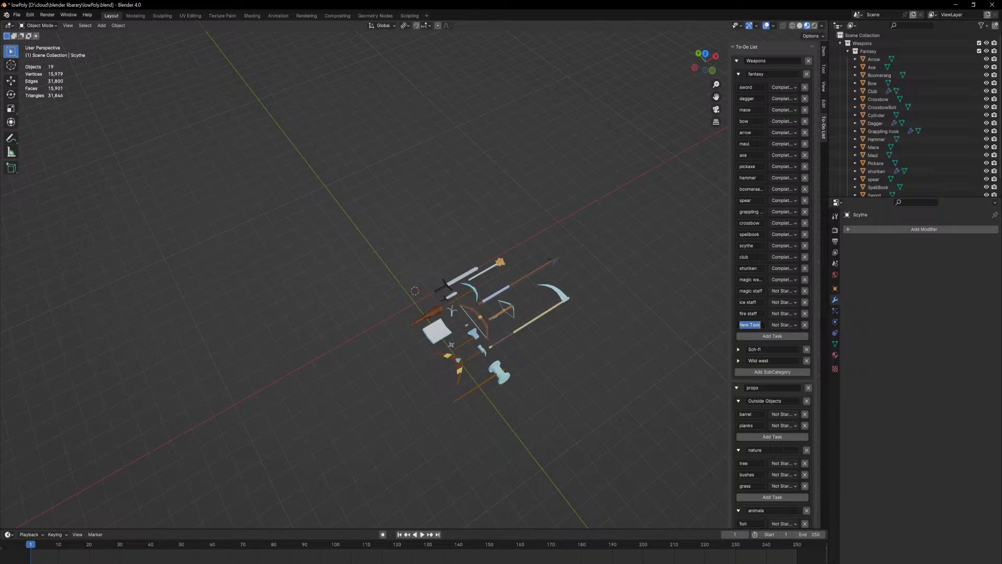
pyautogui.write('nature staff')
pyautogui.click(754, 336)
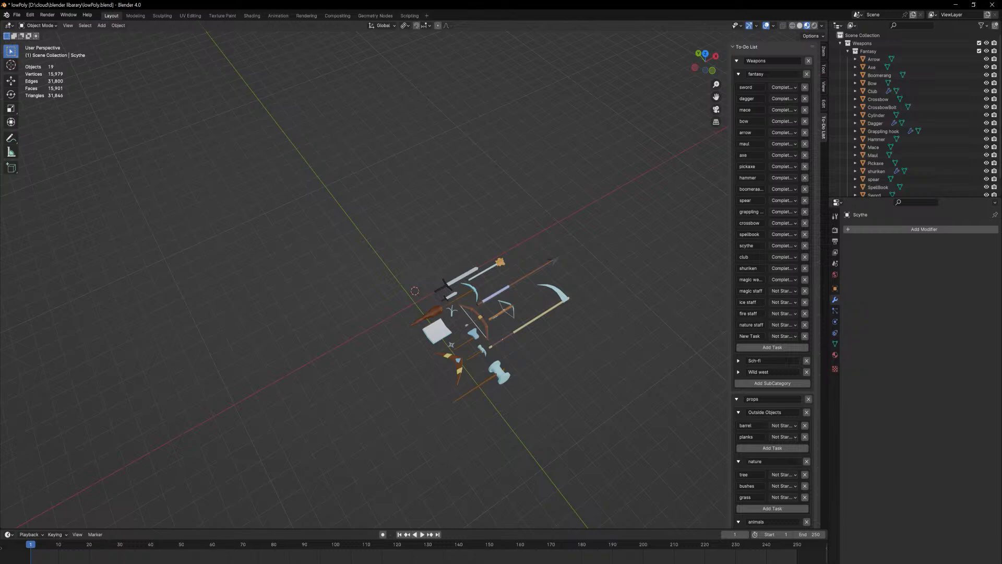
pyautogui.click(805, 336)
# - Save the Blender file with the updated to-do list
pyautogui.moveTo(542, 320); pyautogui.dragTo(569, 319, button='middle')
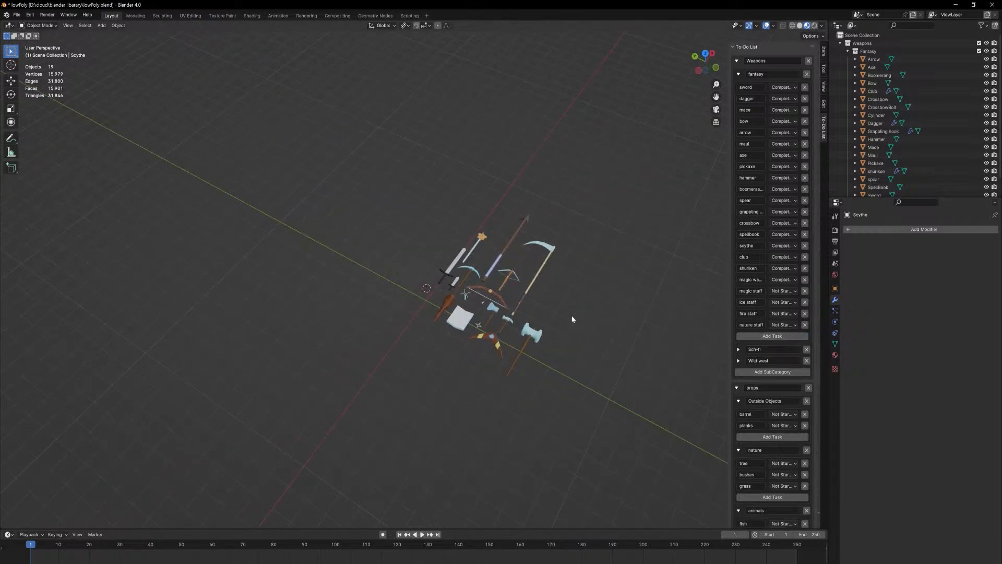
pyautogui.hotkey('ctrl', 's')
pyautogui.moveTo(559, 291); pyautogui.dragTo(584, 292, button='middle')
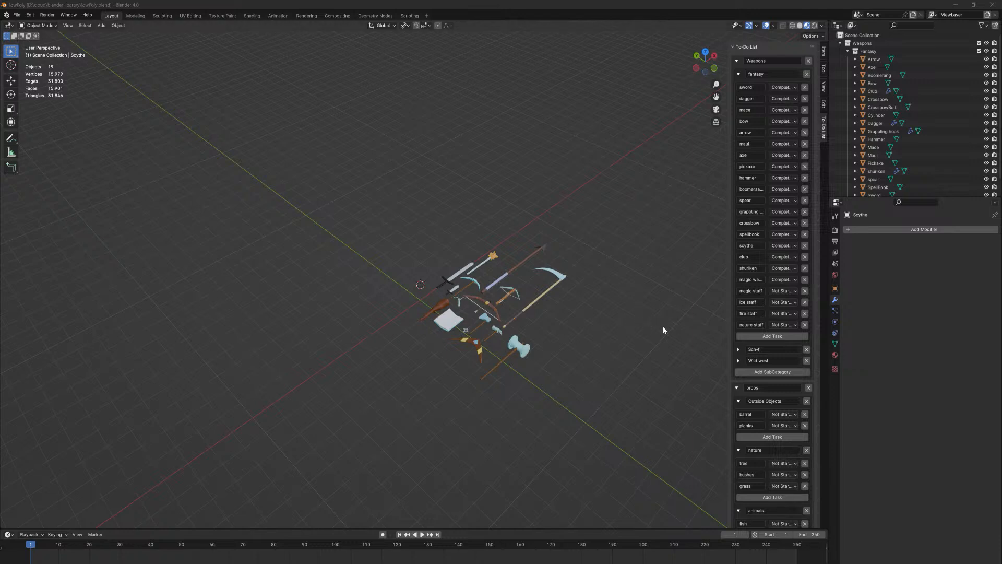
pyautogui.moveTo(592, 330); pyautogui.dragTo(620, 346, button='middle')
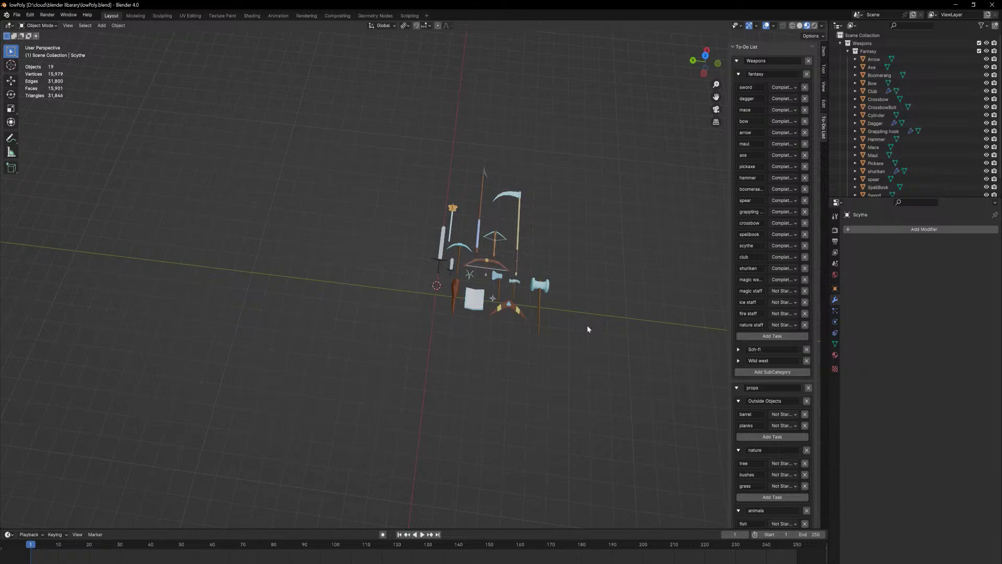
pyautogui.keyDown('shift'); pyautogui.moveTo(588, 329); pyautogui.dragTo(538, 397, button='middle'); pyautogui.keyUp('shift')
pyautogui.scroll(4, 536, 315)
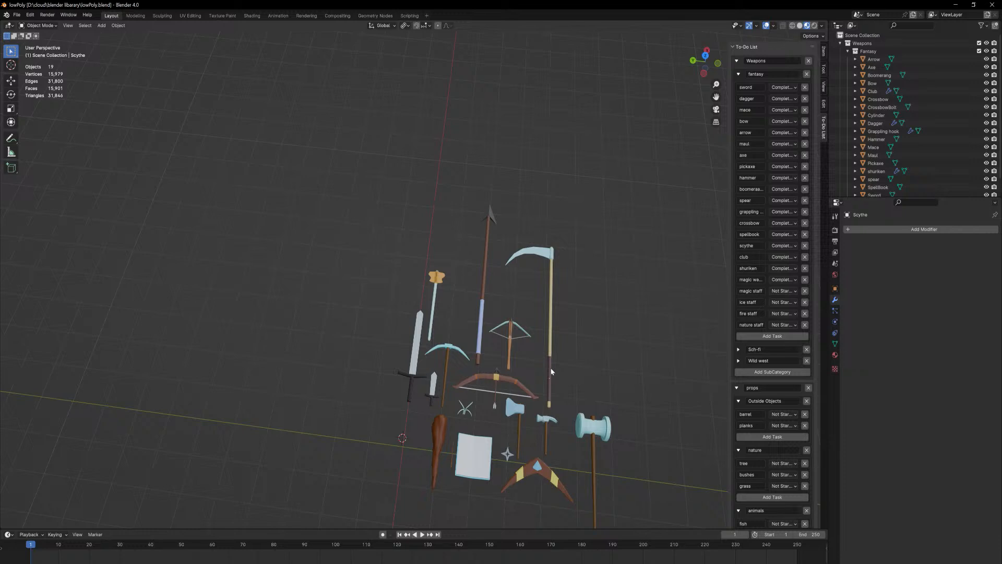
pyautogui.keyDown('shift'); pyautogui.moveTo(477, 400); pyautogui.dragTo(472, 301, button='middle'); pyautogui.keyUp('shift')
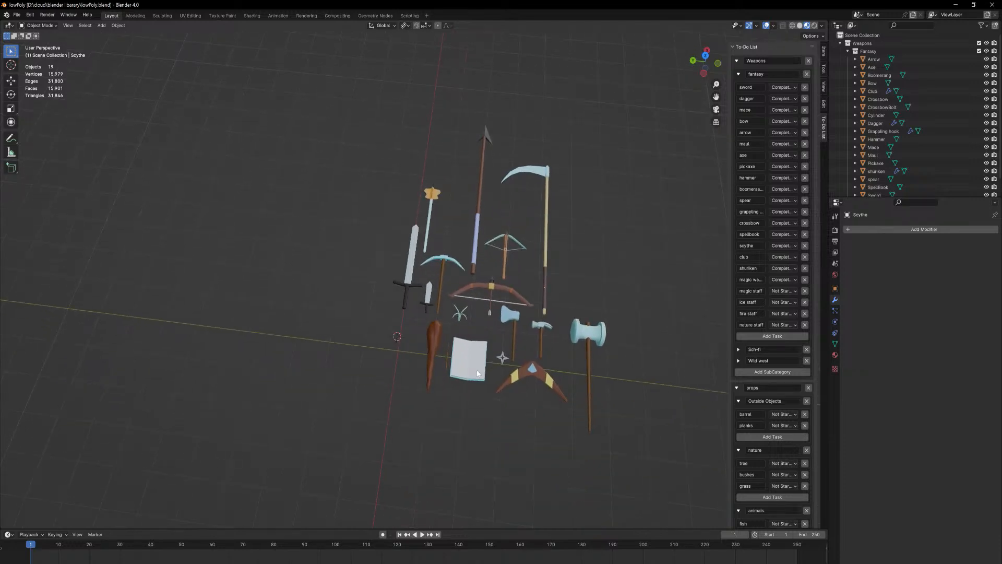
pyautogui.scroll(3, 471, 301)
pyautogui.scroll(1, 483, 299)
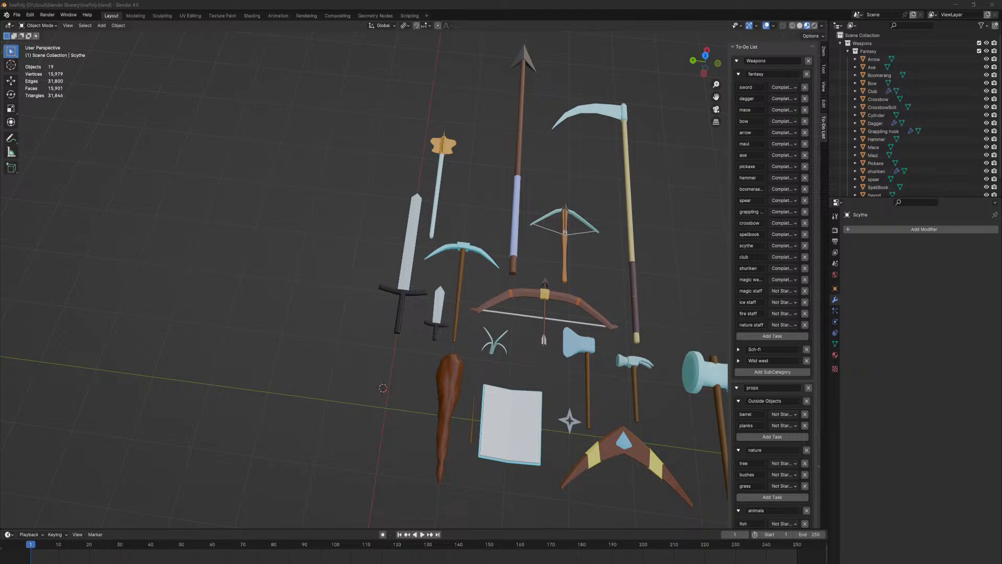
# - Add a task named "kite shield" to the fantasy weapons list
pyautogui.click(760, 335)
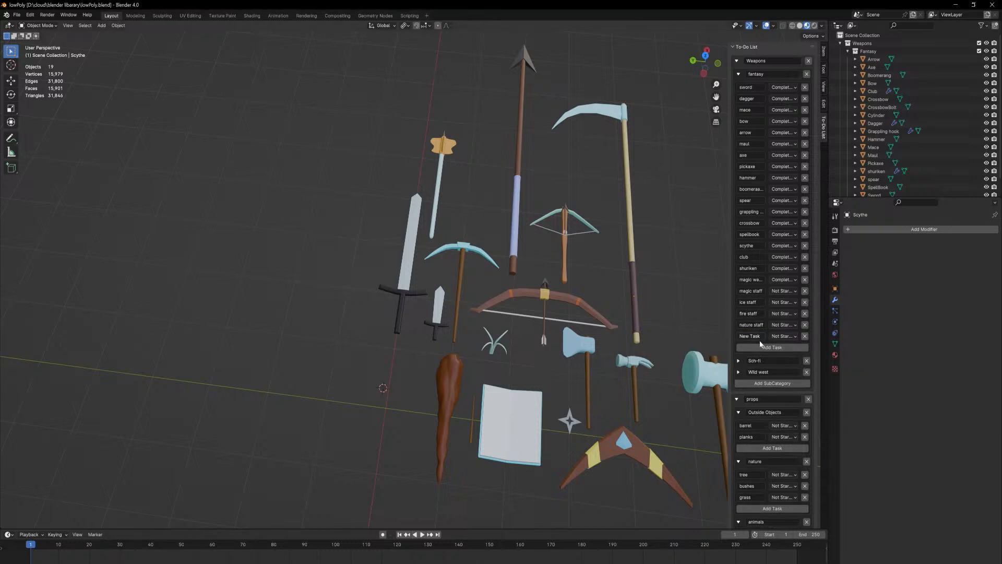
pyautogui.write('shield')
pyautogui.press('Return')
pyautogui.click(752, 336)
pyautogui.write('kite')
# - Add a task named "sq shield" below the kite shield task
pyautogui.click(753, 348)
pyautogui.click(753, 347)
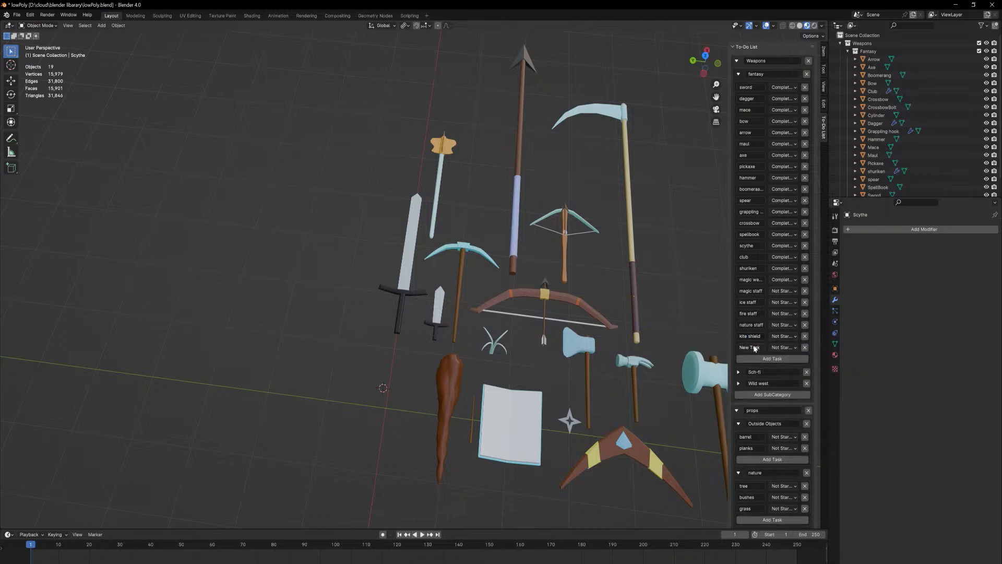
pyautogui.click(751, 347)
pyautogui.write('sc')
pyautogui.write(' shield')
pyautogui.press('Return')
# - Add a task named "warhammer" to the fantasy list and remove it again
pyautogui.click(766, 359)
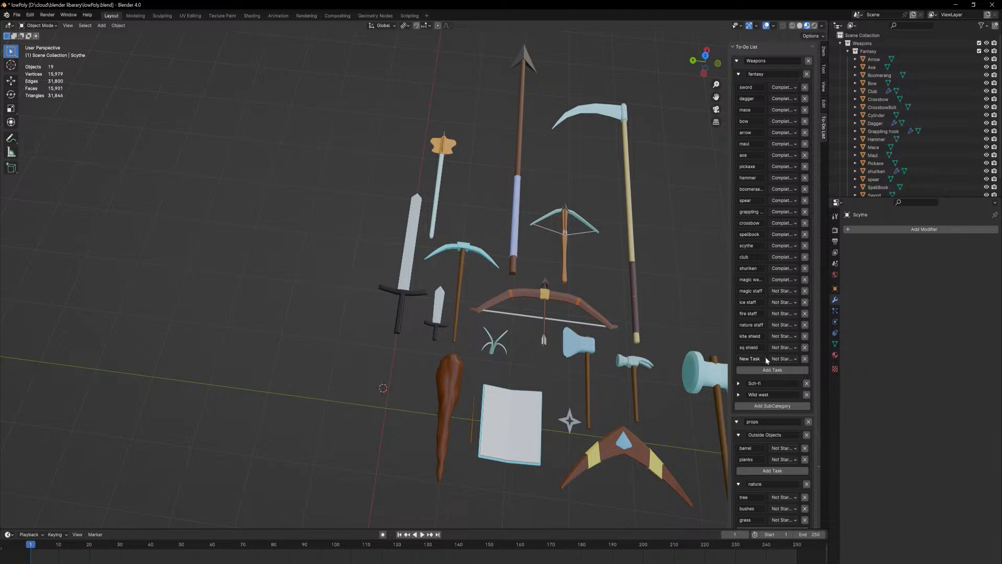
pyautogui.doubleClick(762, 359)
pyautogui.write('warhammer')
pyautogui.keyDown('shift'); pyautogui.moveTo(625, 411); pyautogui.dragTo(617, 361, button='middle'); pyautogui.keyUp('shift')
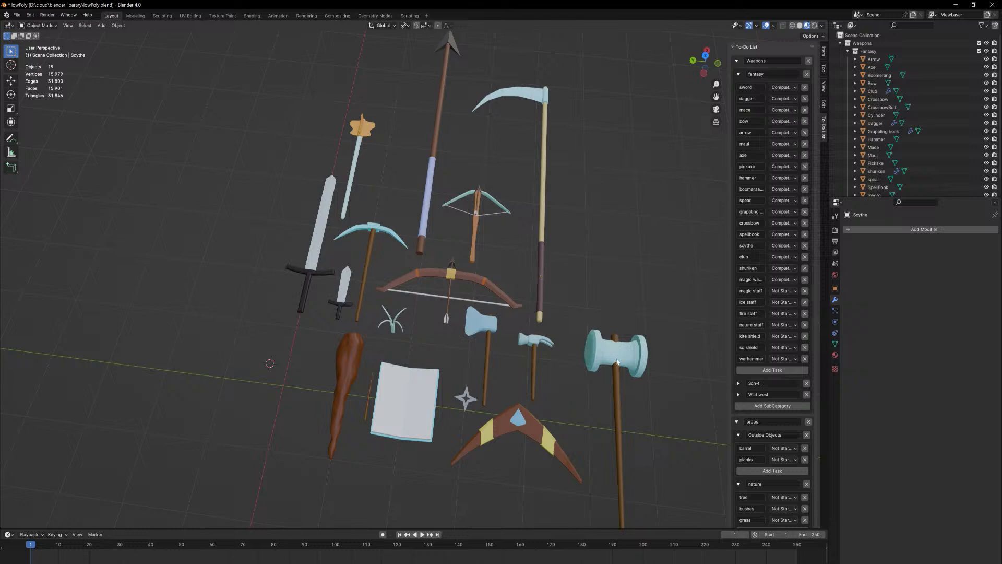
pyautogui.click(804, 359)
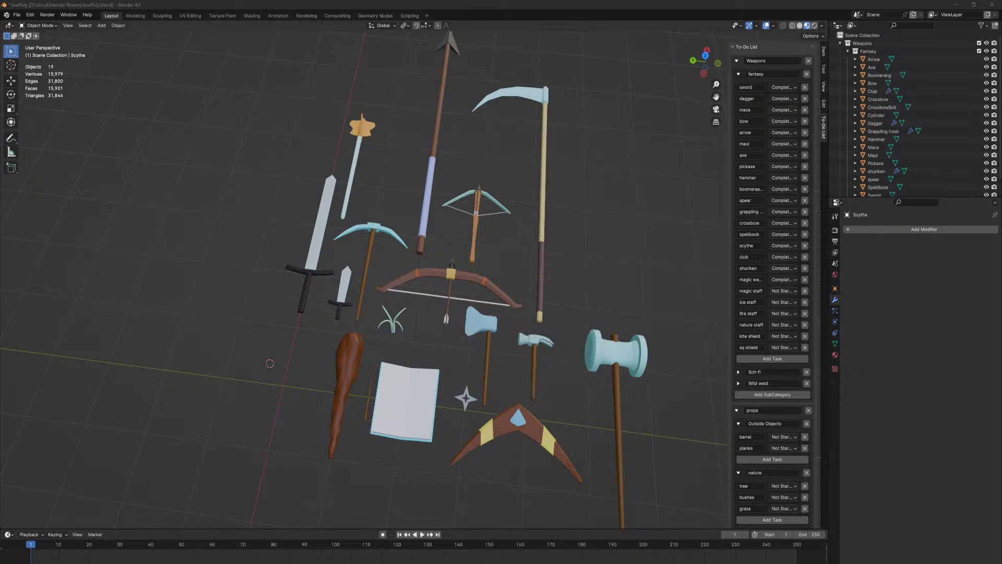
# - Add a task named "chackrams" to the fantasy list, below the sq shield task
pyautogui.click(785, 360)
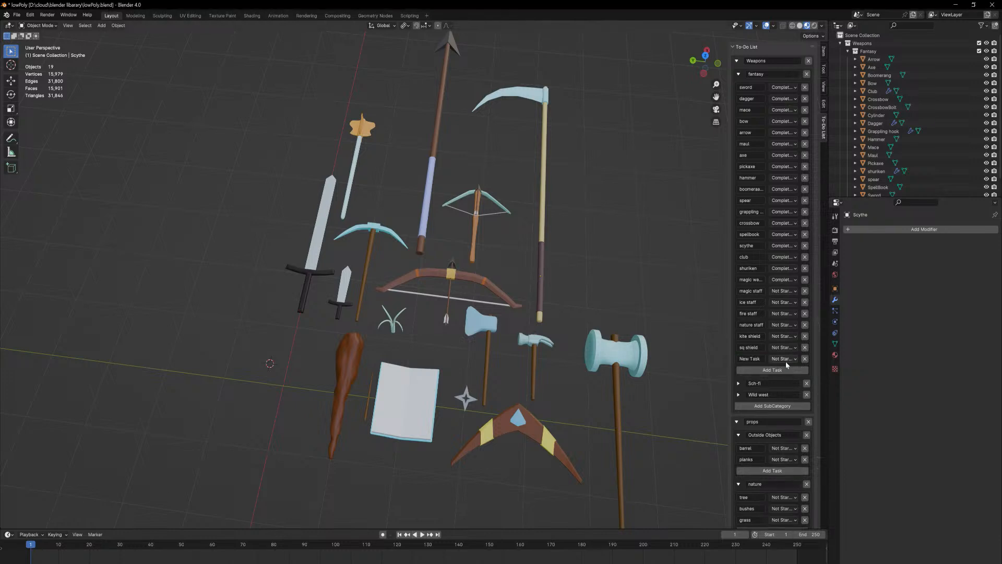
pyautogui.doubleClick(749, 358)
pyautogui.write('chack')
pyautogui.press('BackSpace')
pyautogui.write('krams')
pyautogui.press('Return')
# - Switch to the browser and enlarge the Mortal Kombat Wiki chakram image among the chackrams reference results
pyautogui.hotkey('alt', 'Tab')
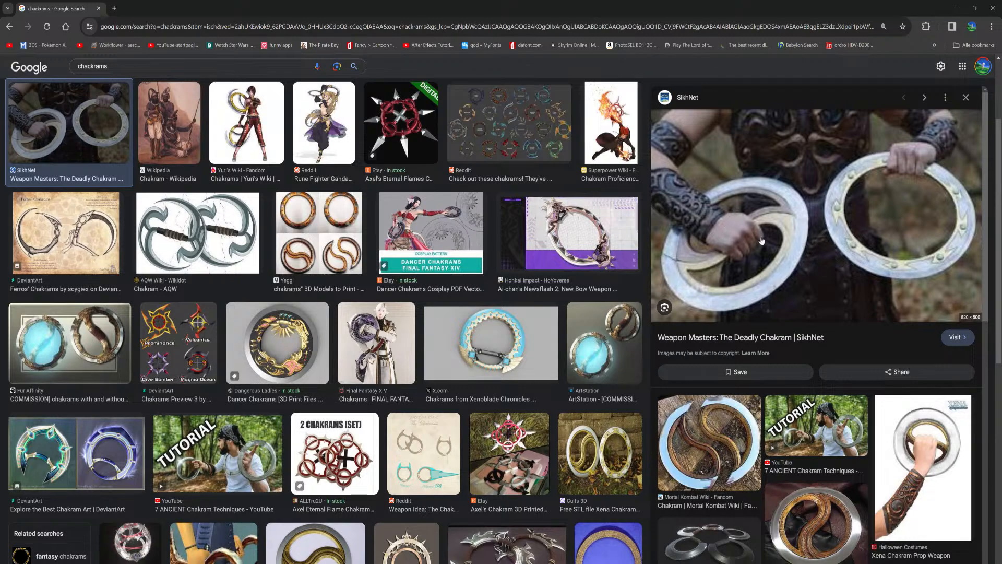
pyautogui.click(710, 418)
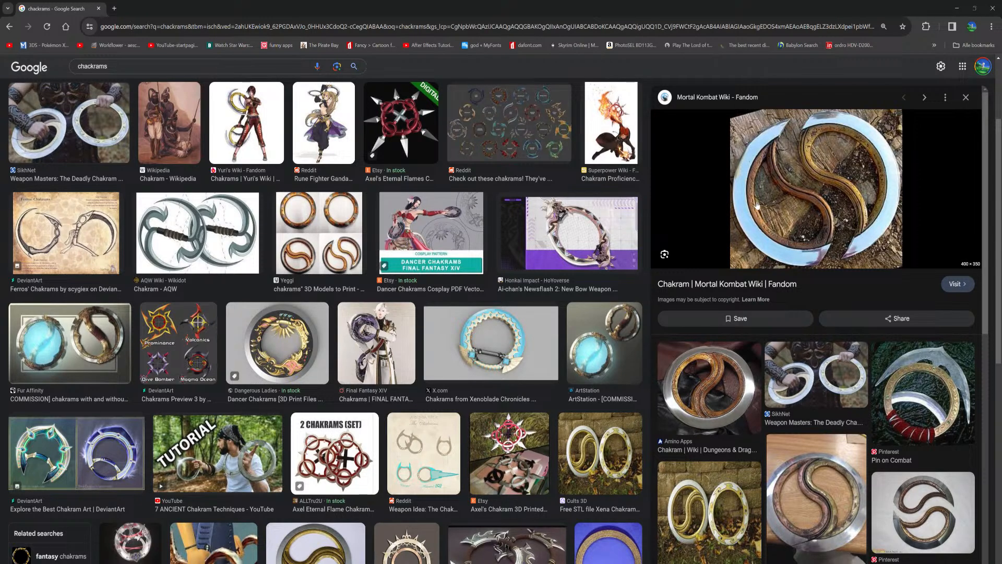
# - Enlarge the Reddit chakram collection image, and enlarge the Kingdom Hearts Wiki image among the organization xiii results in the browser
pyautogui.click(543, 127)
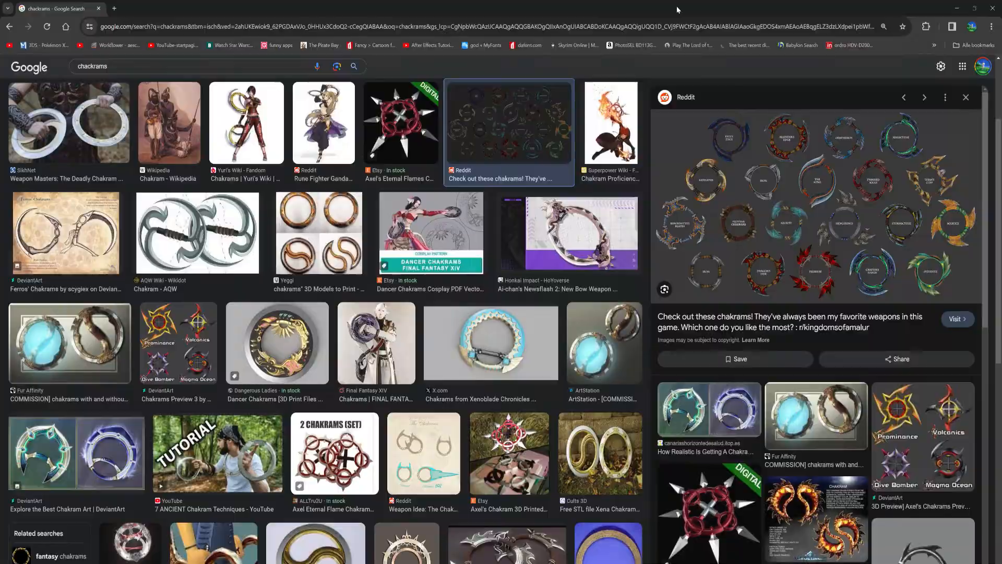
pyautogui.moveTo(678, 10); pyautogui.dragTo(10, 562)
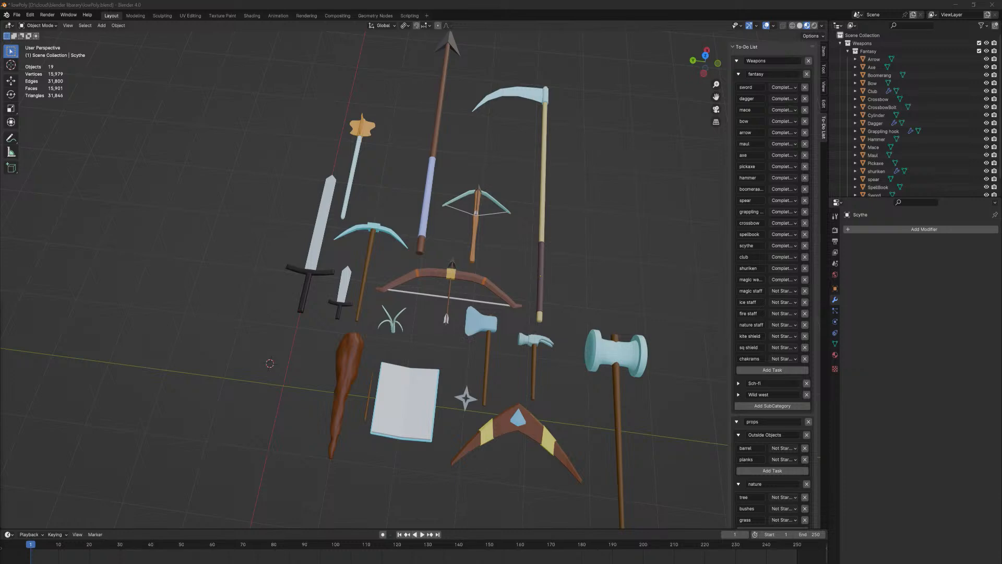
pyautogui.hotkey('alt', 'Tab')
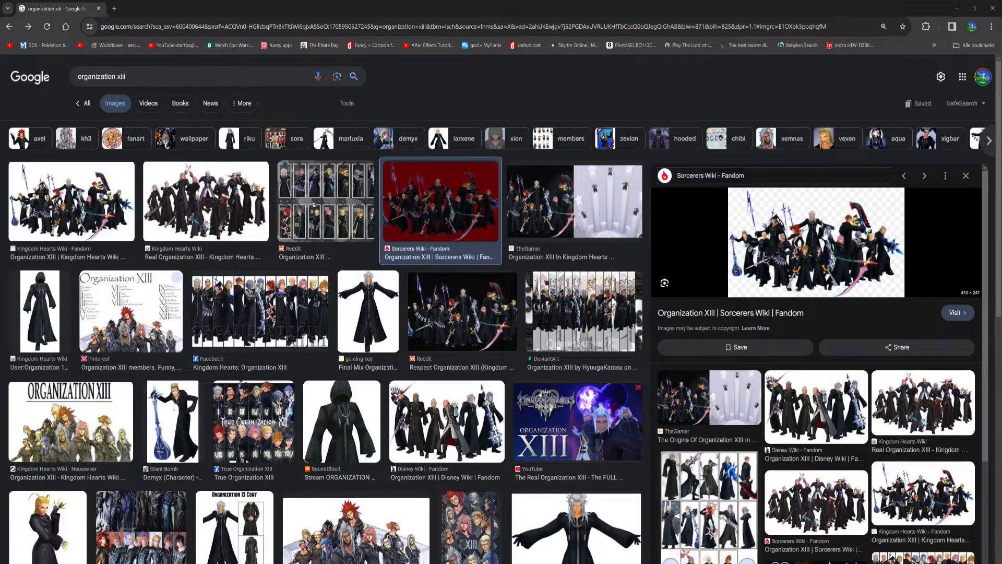
pyautogui.click(110, 204)
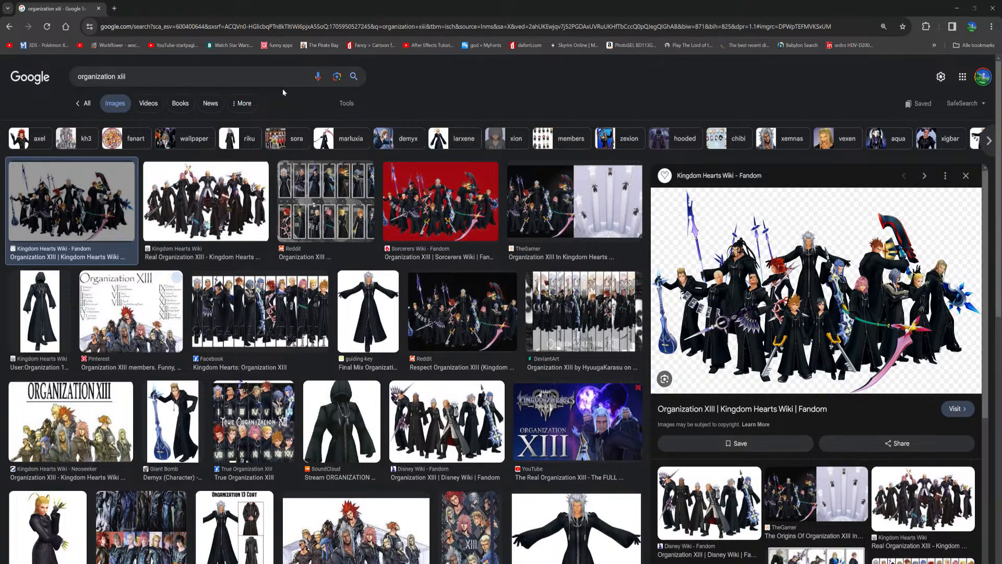
# - Search for claymore images, go back to the organization xiii results, and return to Blender
pyautogui.moveTo(151, 77); pyautogui.dragTo(9, 4)
pyautogui.write('claymore')
pyautogui.press('Return')
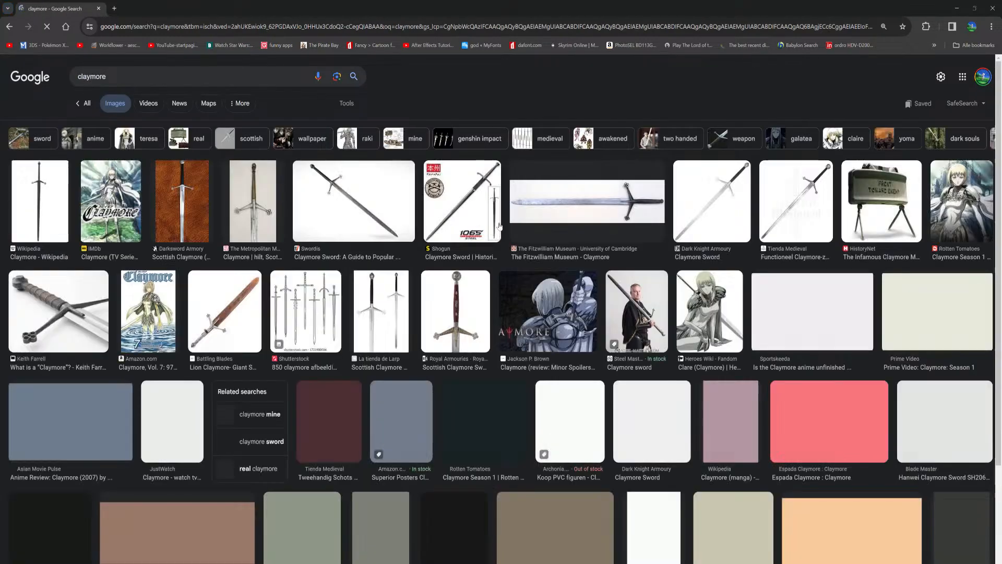
pyautogui.hotkey('alt', 'Left')
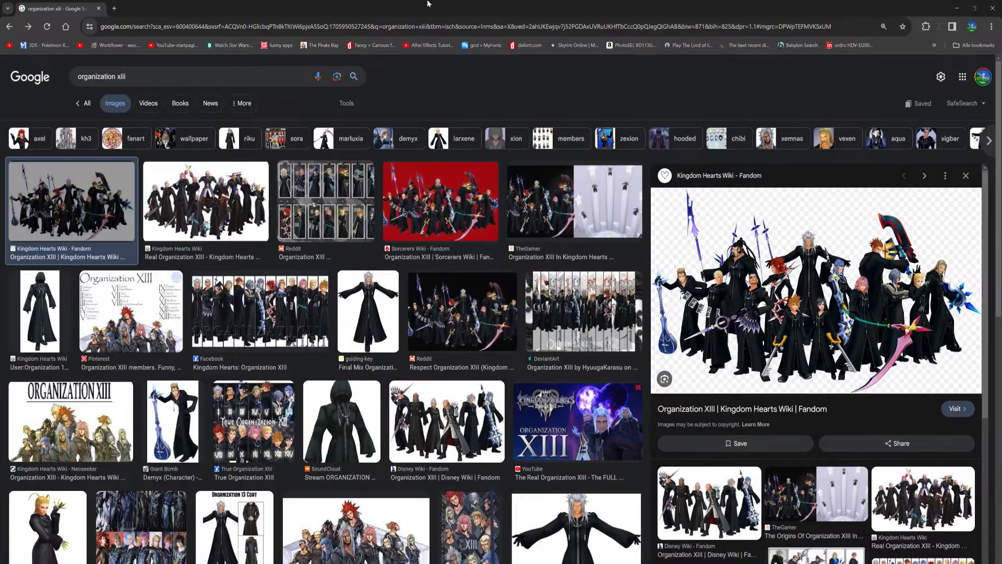
pyautogui.moveTo(424, 4); pyautogui.dragTo(0, 469)
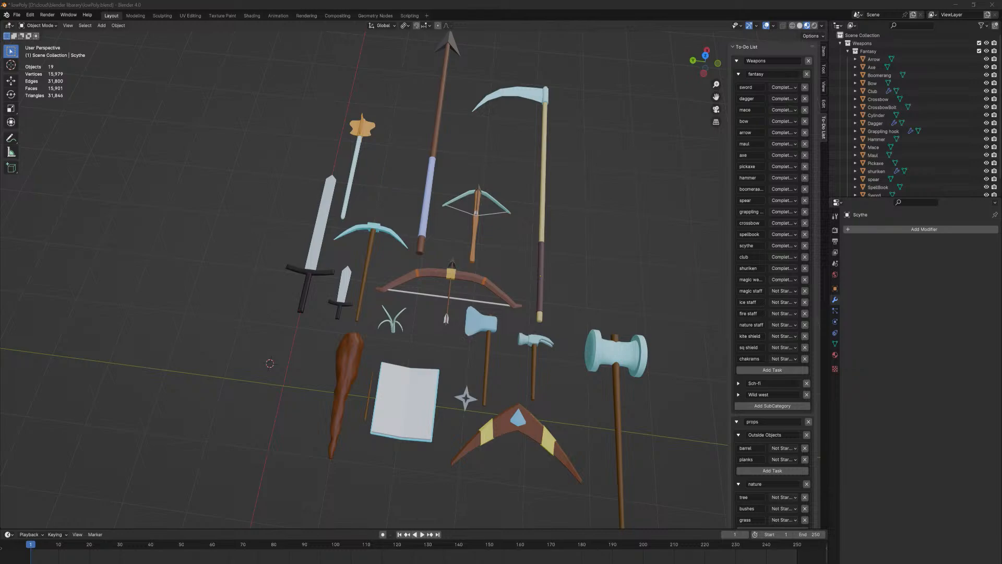
# - Switch to the browser, examine the runescape2 weapons image results for weapon ideas, and enlarge the Old School RuneScape Wiki melee weapon image
pyautogui.moveTo(284, 563); pyautogui.dragTo(503, 3)
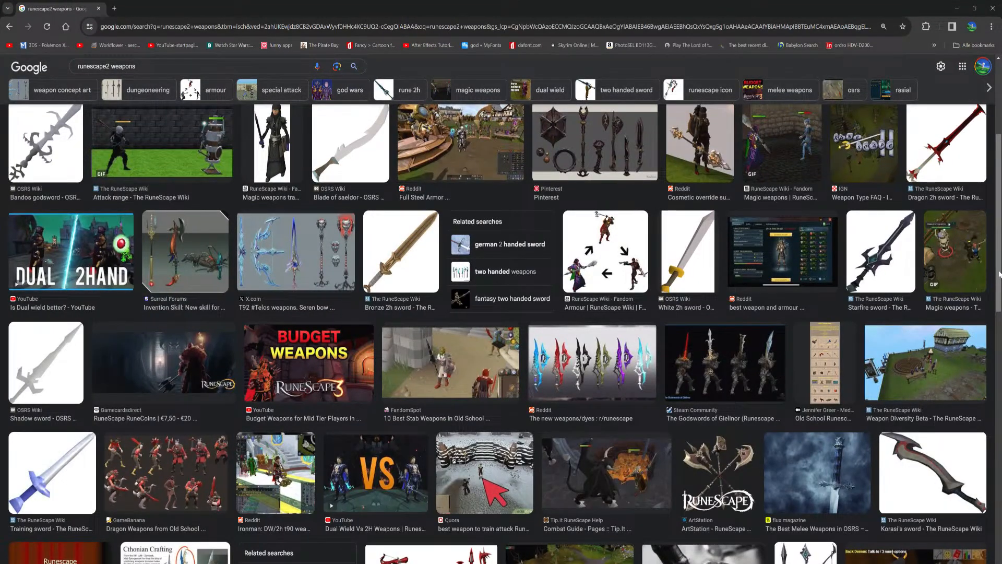
pyautogui.scroll(1, 991, 241)
pyautogui.scroll(3, 991, 241)
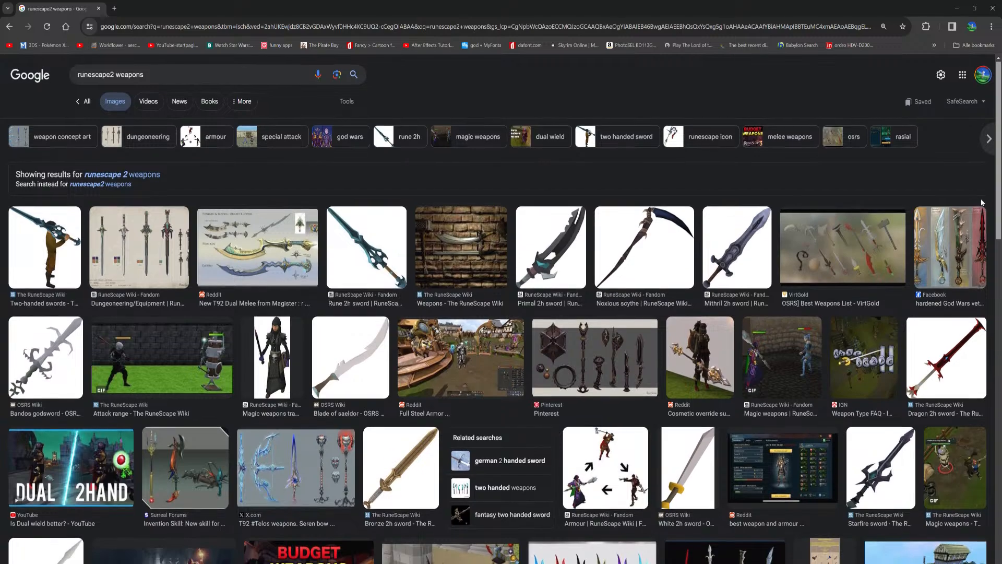
pyautogui.scroll(-6, 979, 224)
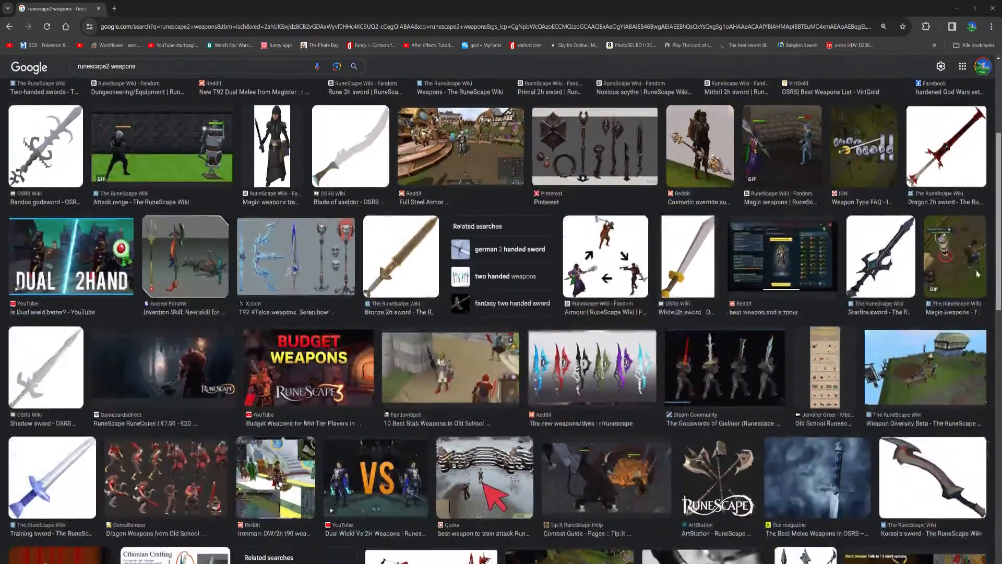
pyautogui.scroll(-3, 967, 322)
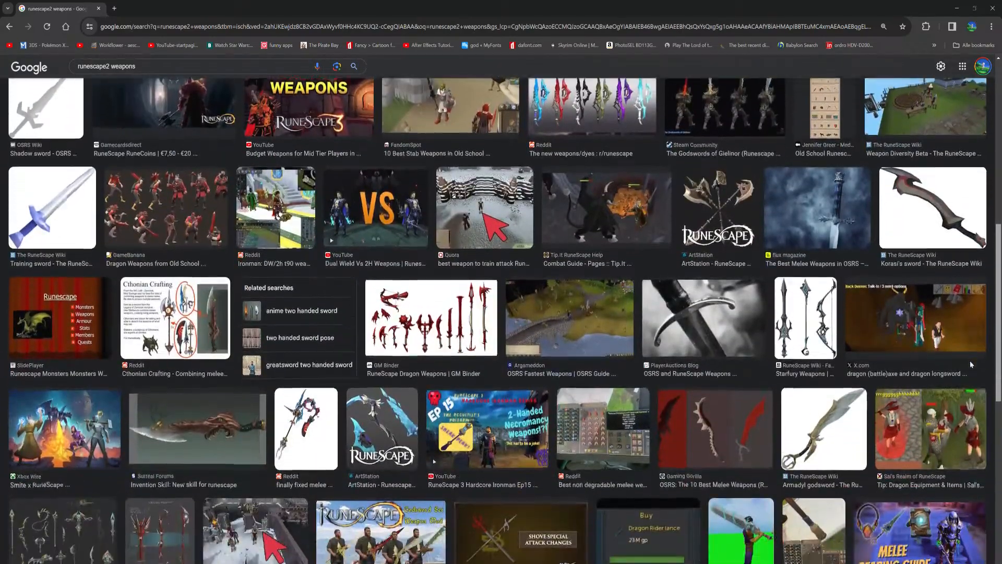
pyautogui.scroll(-7, 963, 358)
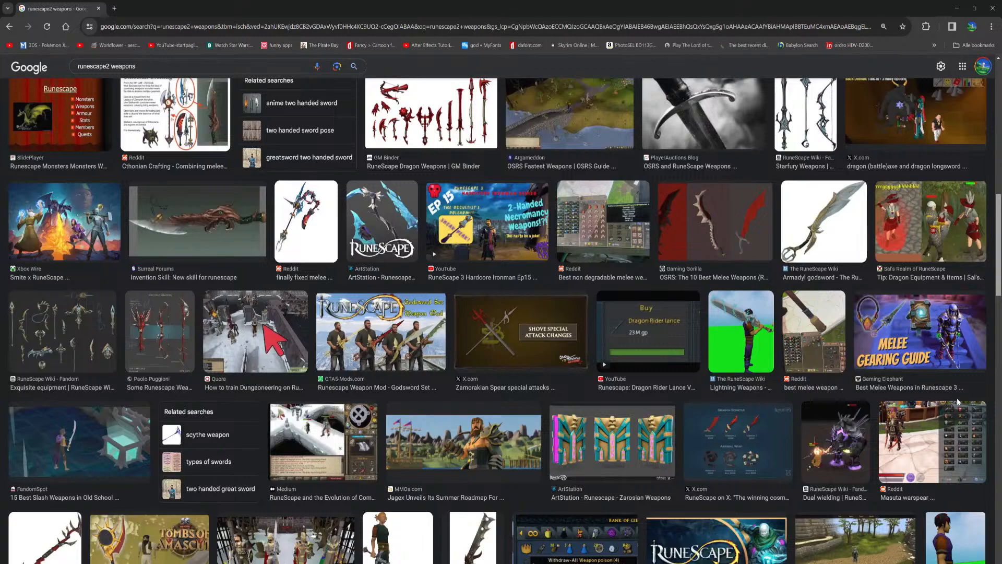
pyautogui.scroll(-3, 953, 441)
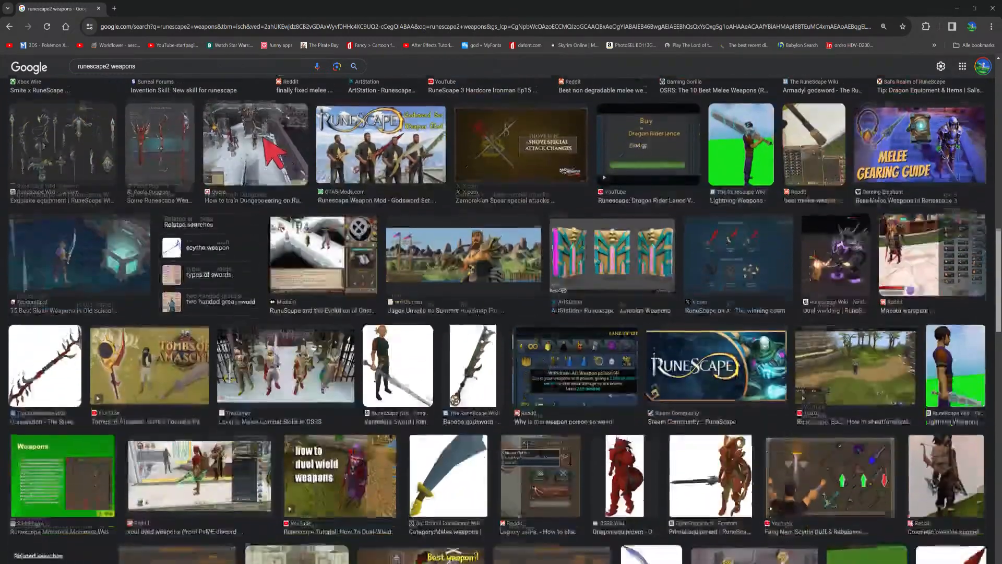
pyautogui.click(447, 392)
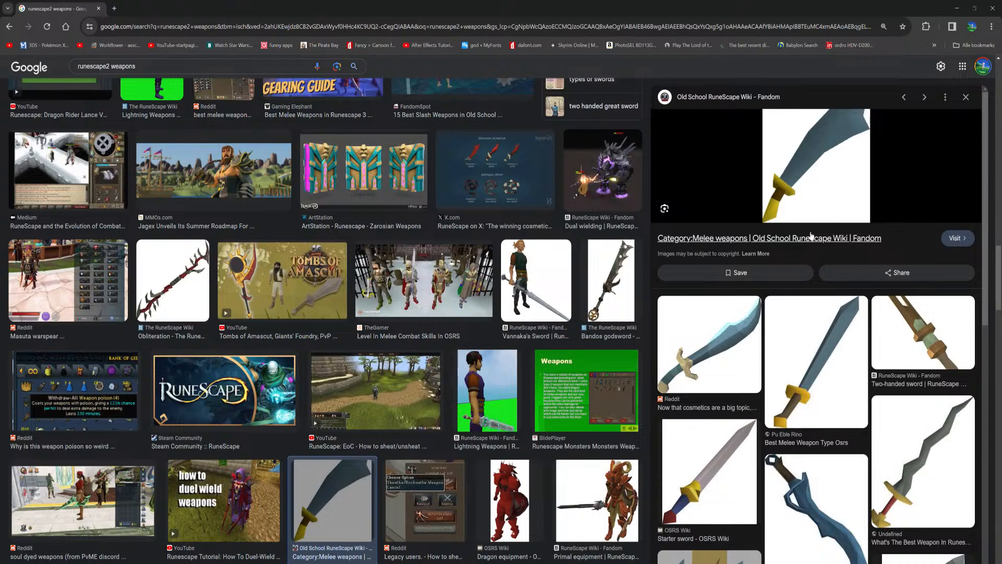
pyautogui.scroll(-3, 532, 352)
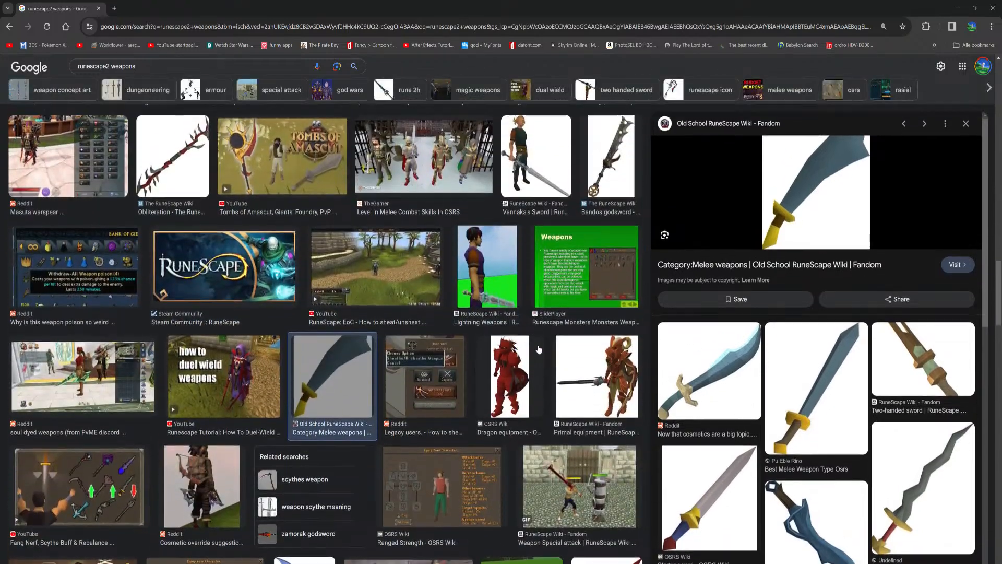
pyautogui.scroll(-4, 540, 340)
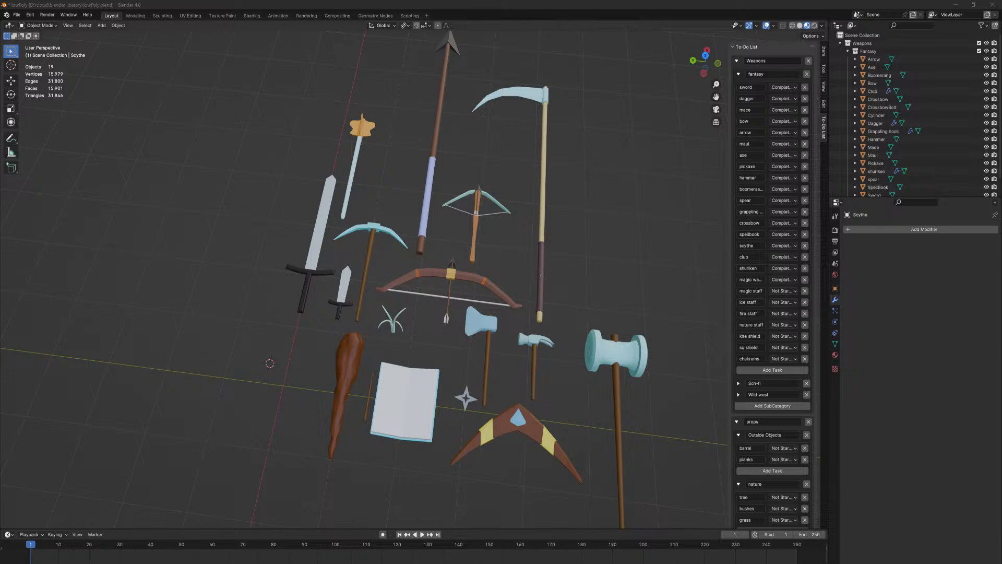
# - In Blender, add a task named "scimitar" to the fantasy list, below the chackrams task
pyautogui.click(772, 370)
pyautogui.click(758, 370)
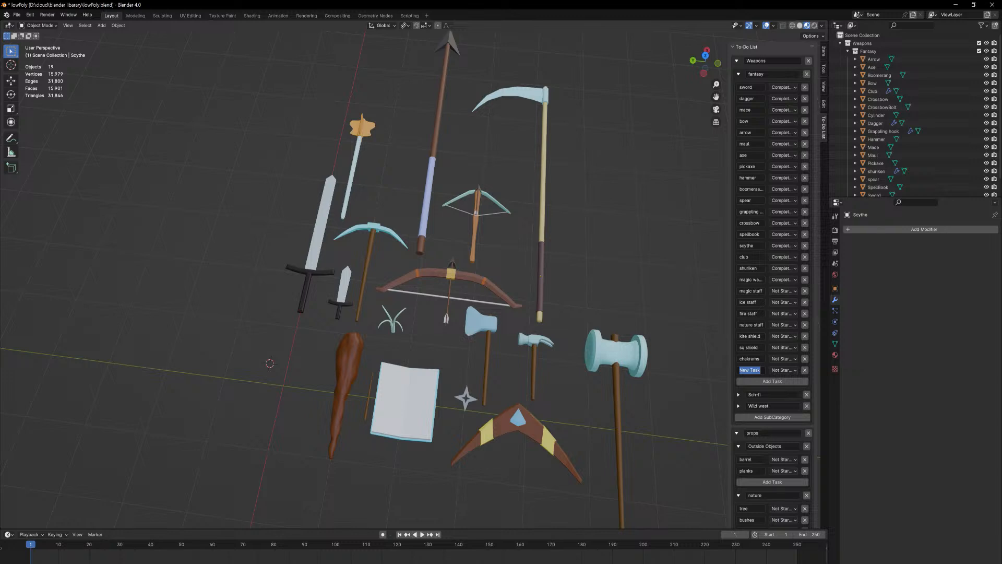
pyautogui.write('c')
pyautogui.write('cim')
pyautogui.write('itar')
pyautogui.click(748, 370)
pyautogui.press('Left')
pyautogui.write('s')
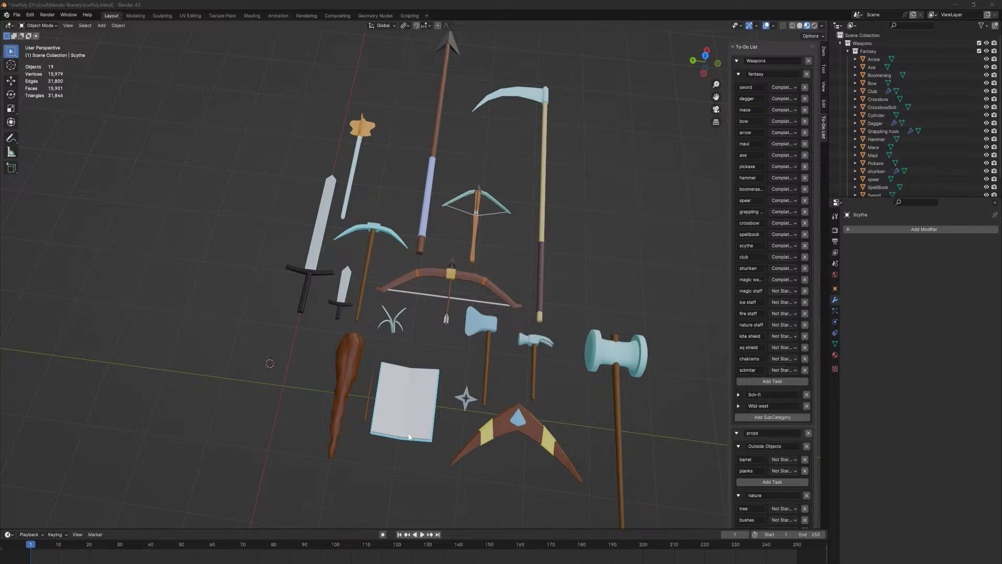
# - Select all the weapon models in the scene and switch to the fantasy weapons image results in the browser
pyautogui.moveTo(254, 467); pyautogui.dragTo(666, 132)
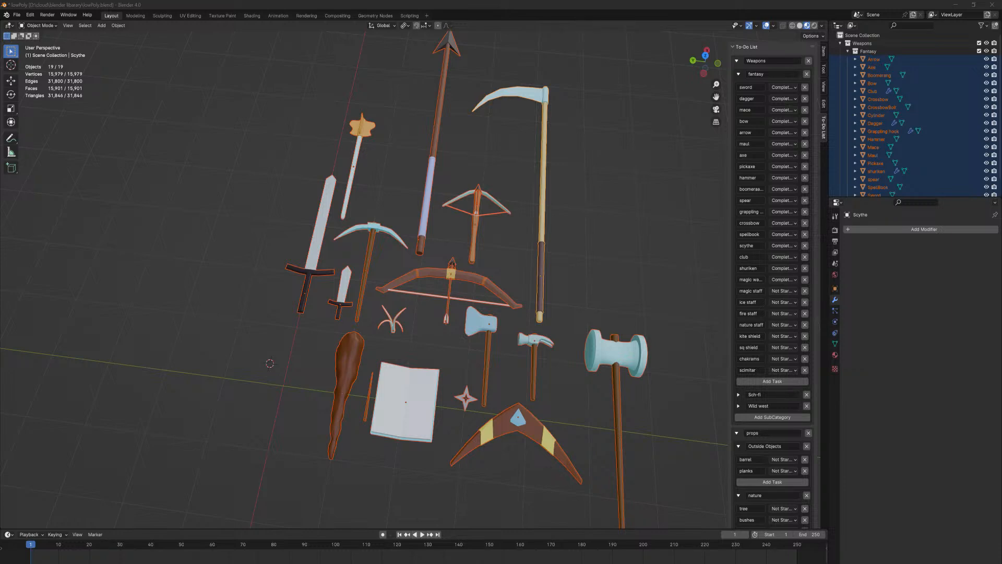
pyautogui.moveTo(0, 452); pyautogui.dragTo(243, 3)
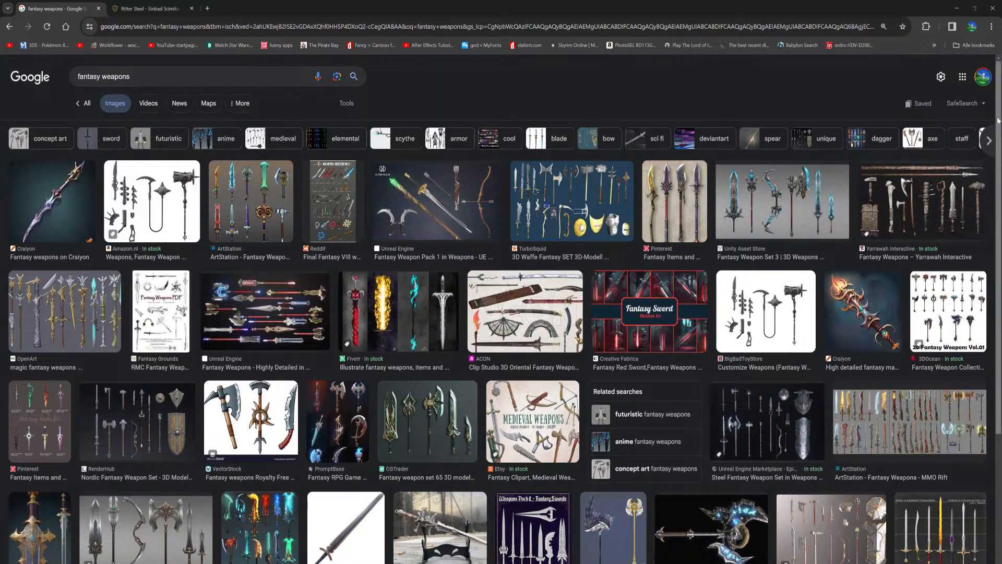
# - Examine the fantasy weapons image results for further weapon types to model
pyautogui.scroll(-5, 998, 120)
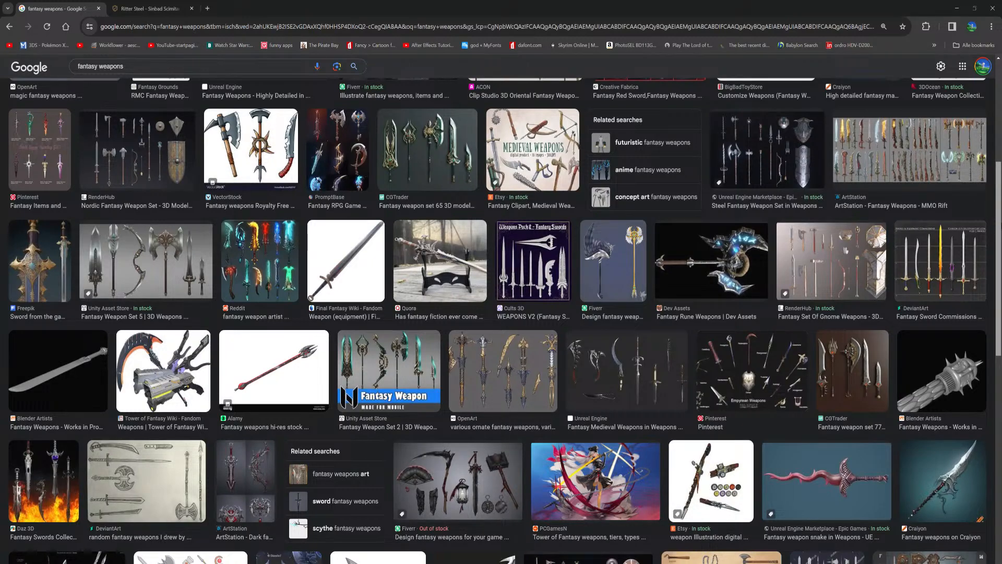
pyautogui.scroll(-3, 996, 277)
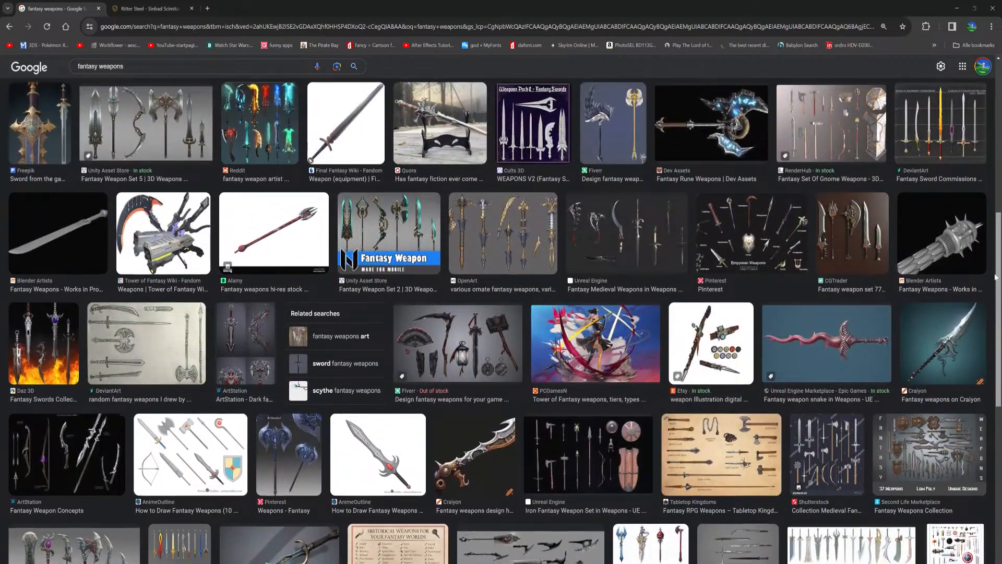
pyautogui.moveTo(996, 277); pyautogui.dragTo(1001, 183)
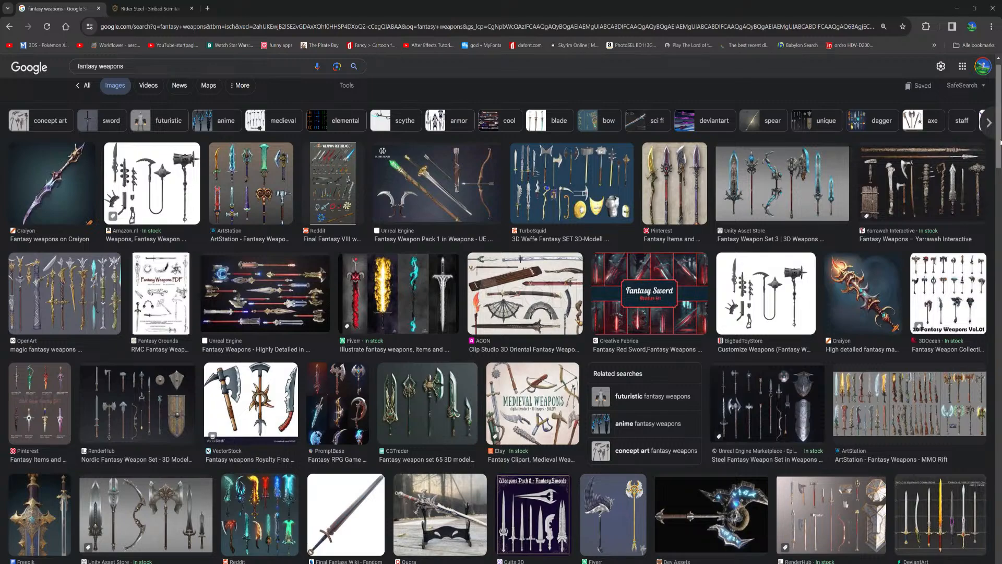
pyautogui.scroll(-5, 501, 319)
pyautogui.scroll(-1, 501, 318)
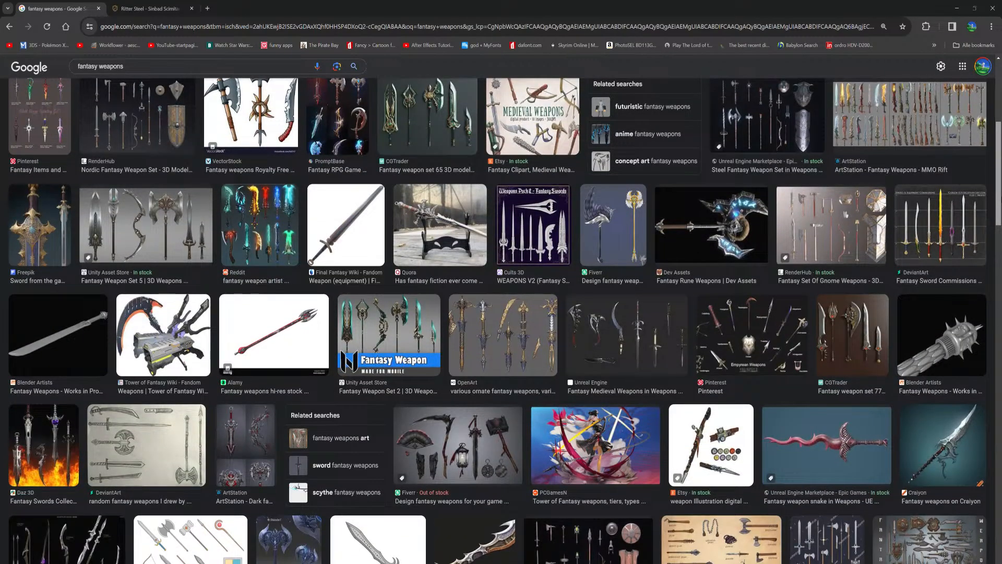
pyautogui.scroll(-1, 501, 318)
pyautogui.scroll(-3, 501, 318)
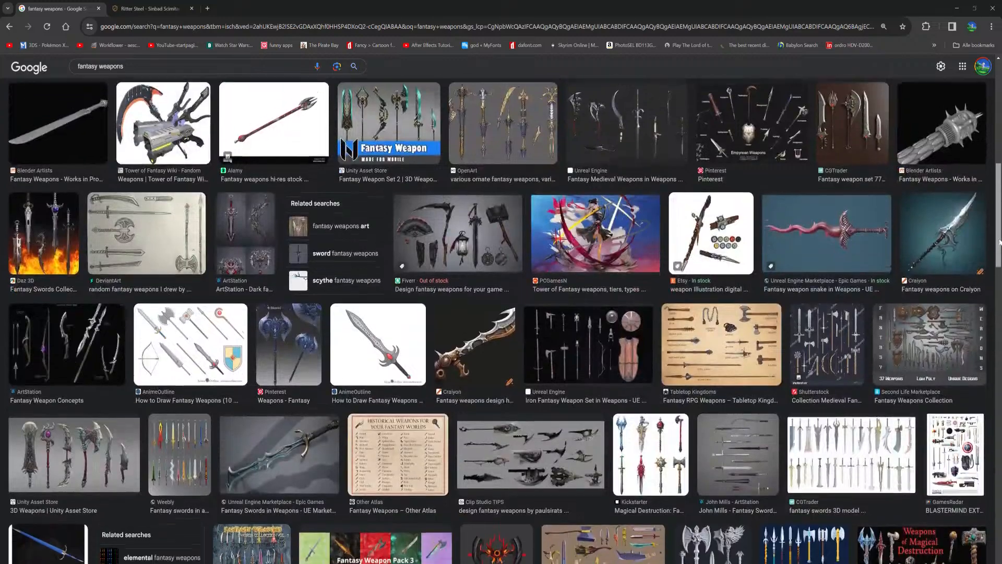
pyautogui.scroll(-3, 501, 319)
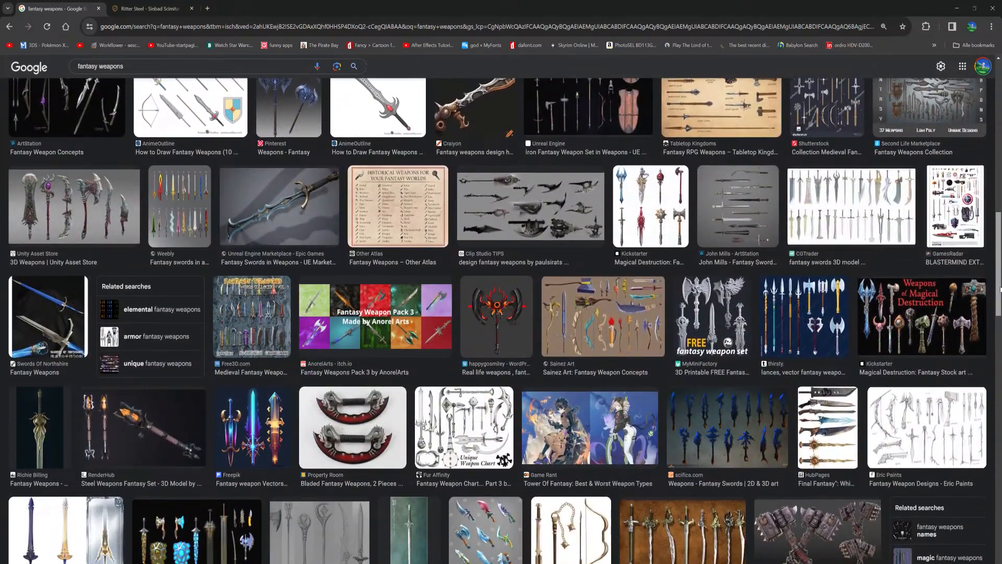
pyautogui.scroll(-1, 501, 318)
pyautogui.moveTo(1000, 296); pyautogui.dragTo(1001, 405)
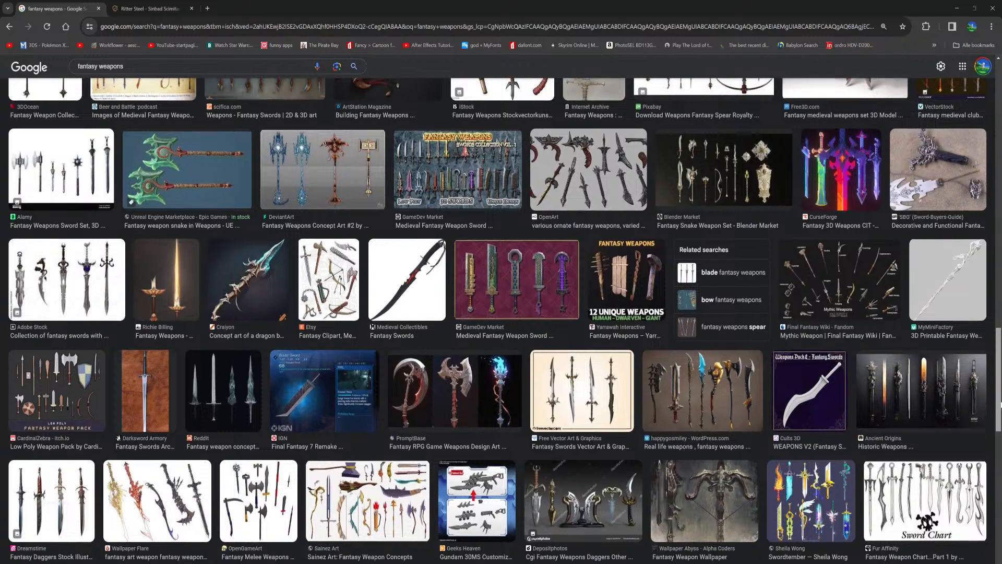
# - Enlarge the IGN Buster Sword image from the Final Fantasy 7 Remake guide among the fantasy weapons results
pyautogui.click(353, 409)
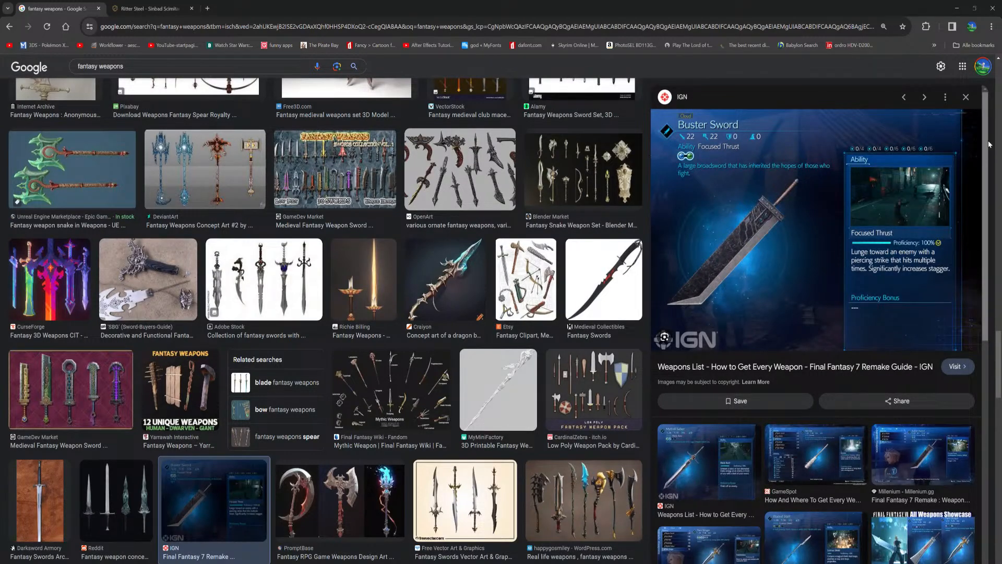
pyautogui.scroll(-1, 990, 159)
pyautogui.scroll(1, 990, 159)
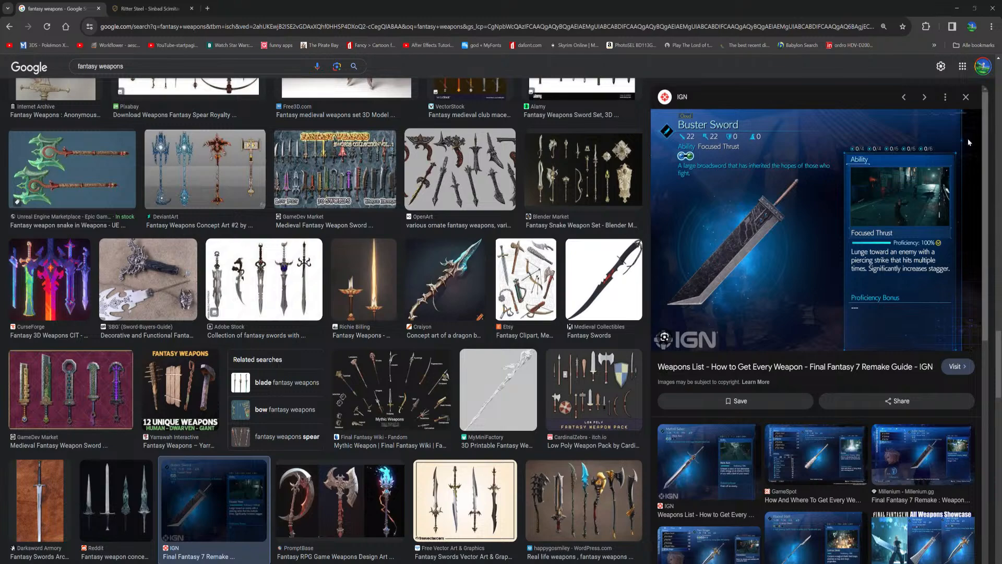
# - Enlarge the Magic Fantasy Weapons Pack image and its related mesh polycount image, and look through more fantasy weapons results
pyautogui.middleClick(652, 384)
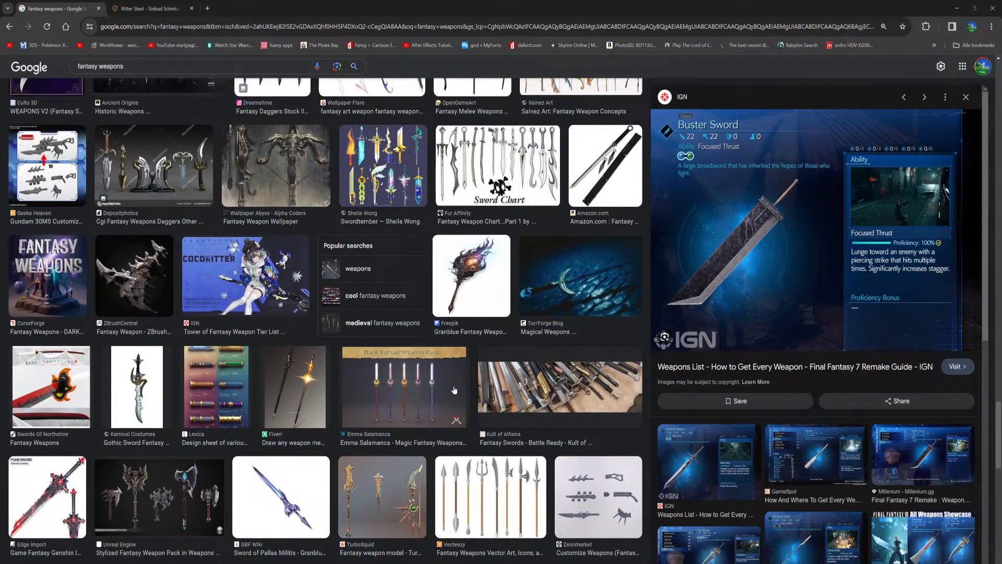
pyautogui.click(437, 391)
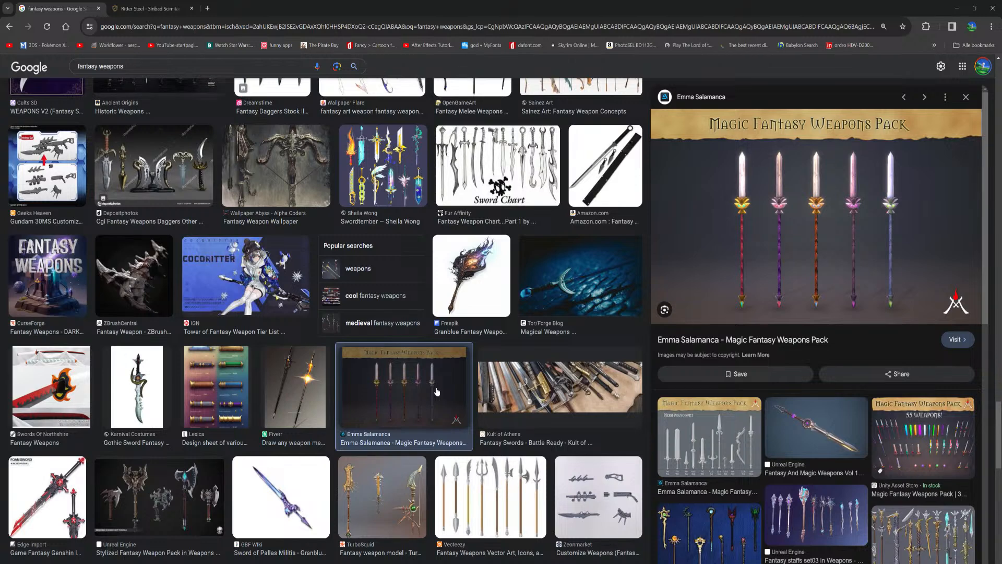
pyautogui.click(725, 432)
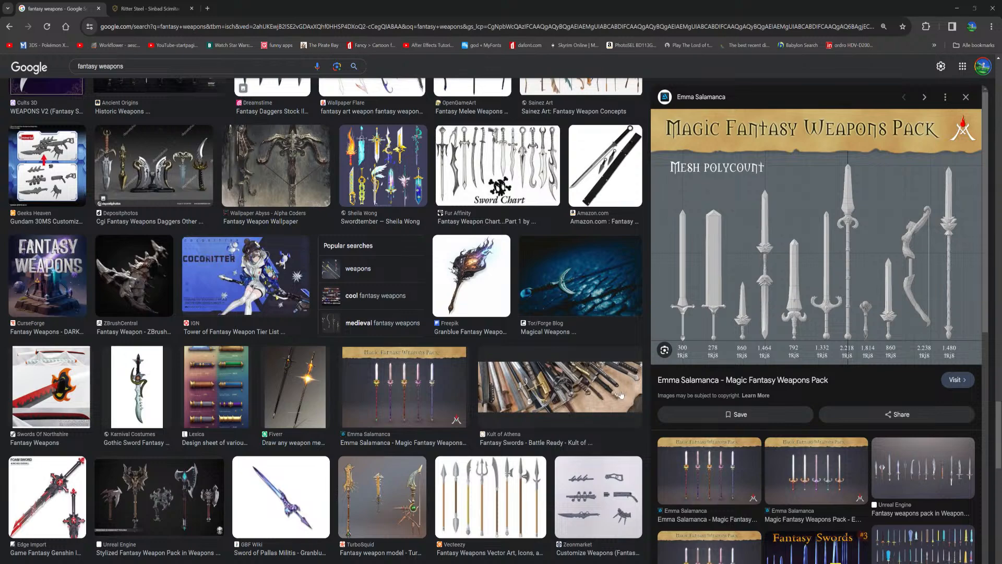
pyautogui.scroll(-2, 589, 377)
pyautogui.scroll(-5, 589, 377)
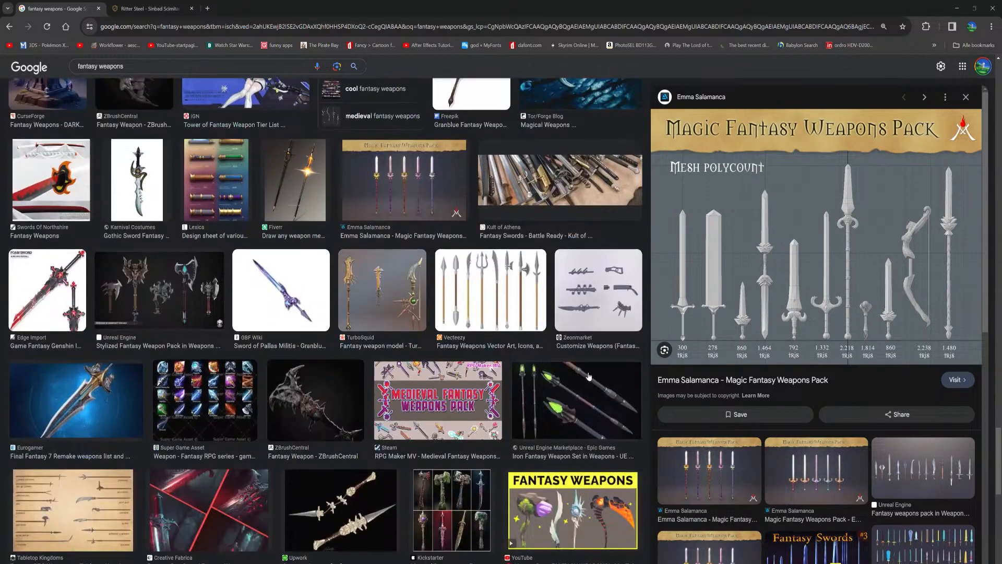
pyautogui.scroll(-3, 588, 375)
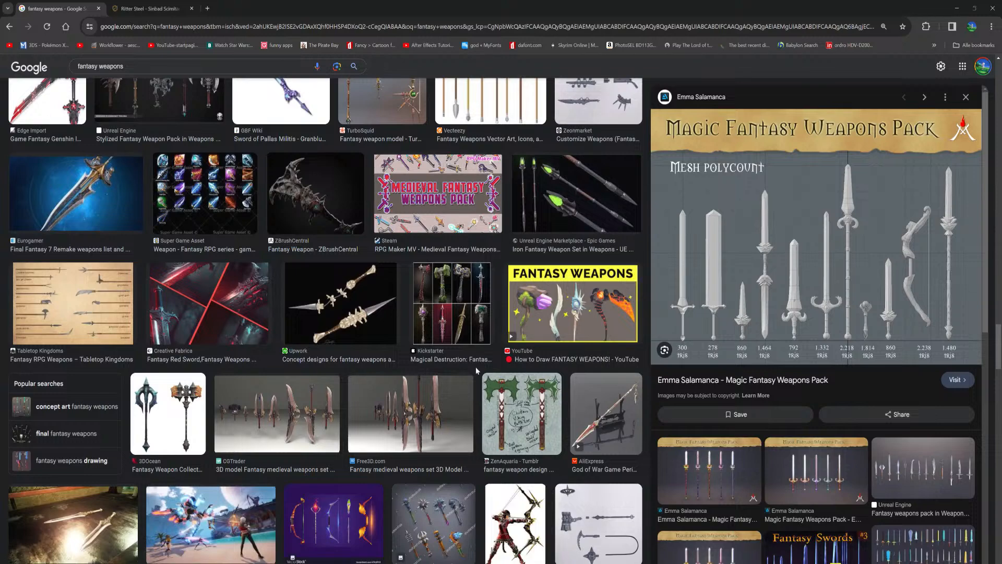
pyautogui.scroll(-1, 506, 353)
pyautogui.scroll(-5, 326, 319)
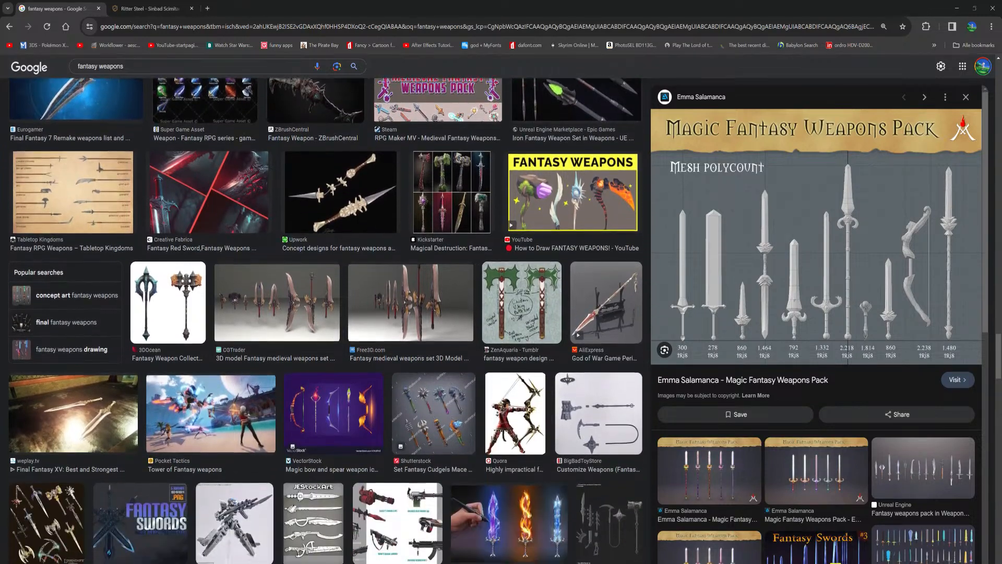
# - Refine the image search from fantasy weapons to "final fantasy weapons"
pyautogui.scroll(-3, 325, 320)
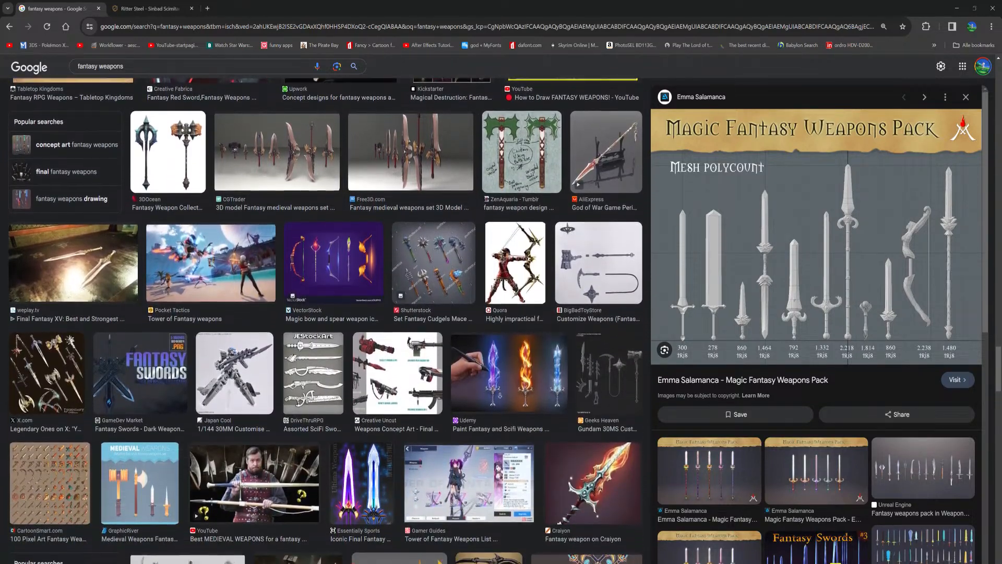
pyautogui.scroll(-4, 326, 319)
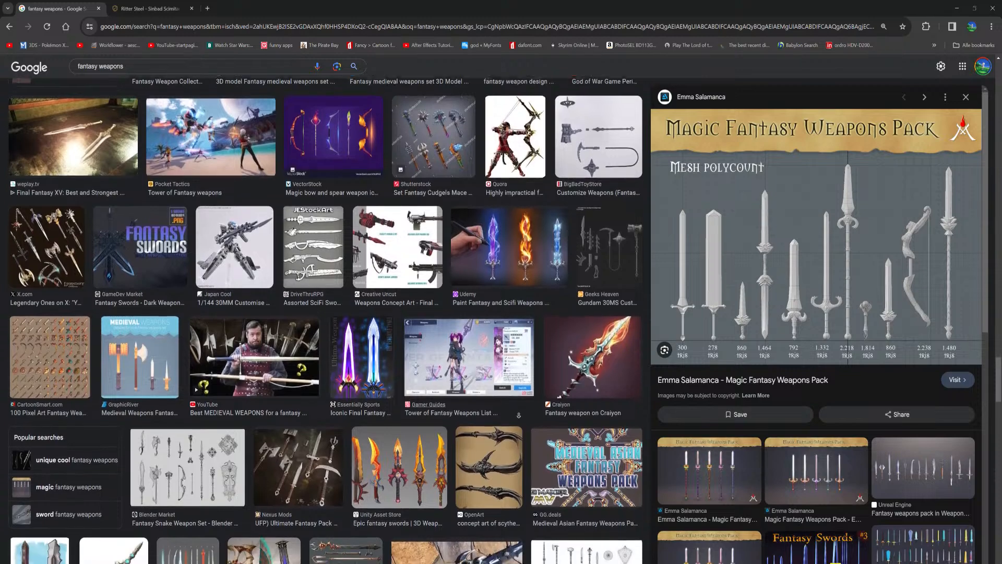
pyautogui.scroll(-3, 325, 319)
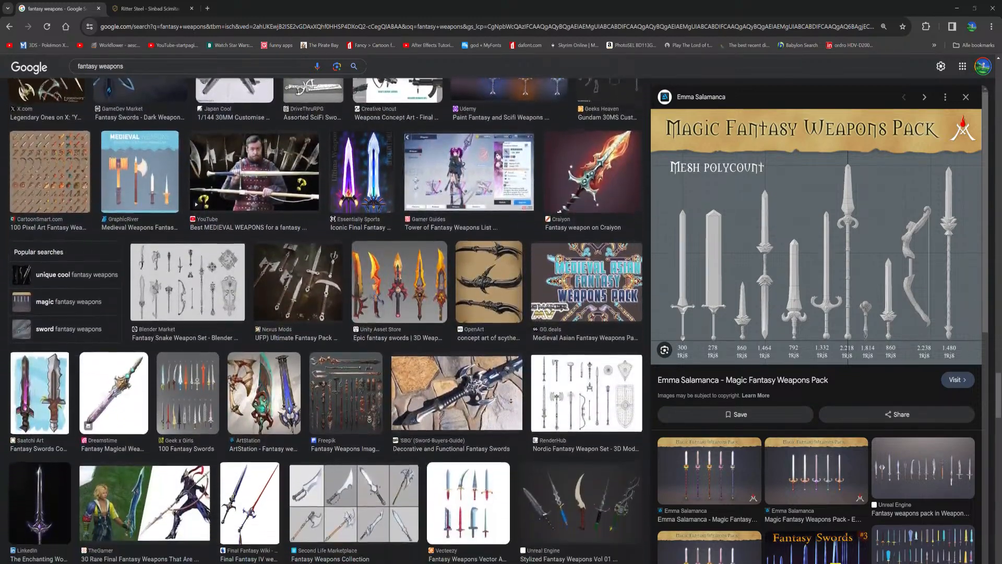
pyautogui.scroll(-4, 506, 391)
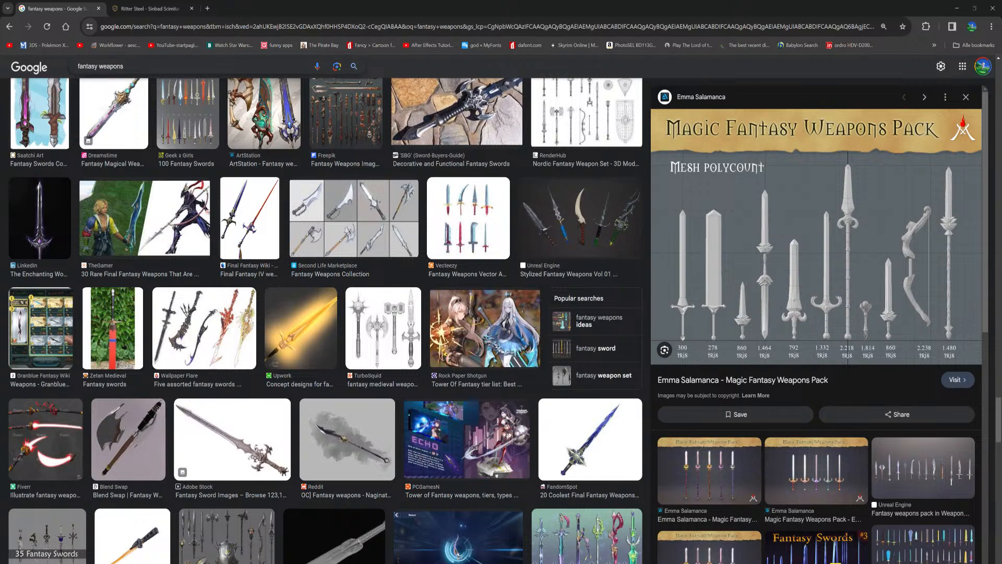
pyautogui.click(77, 69)
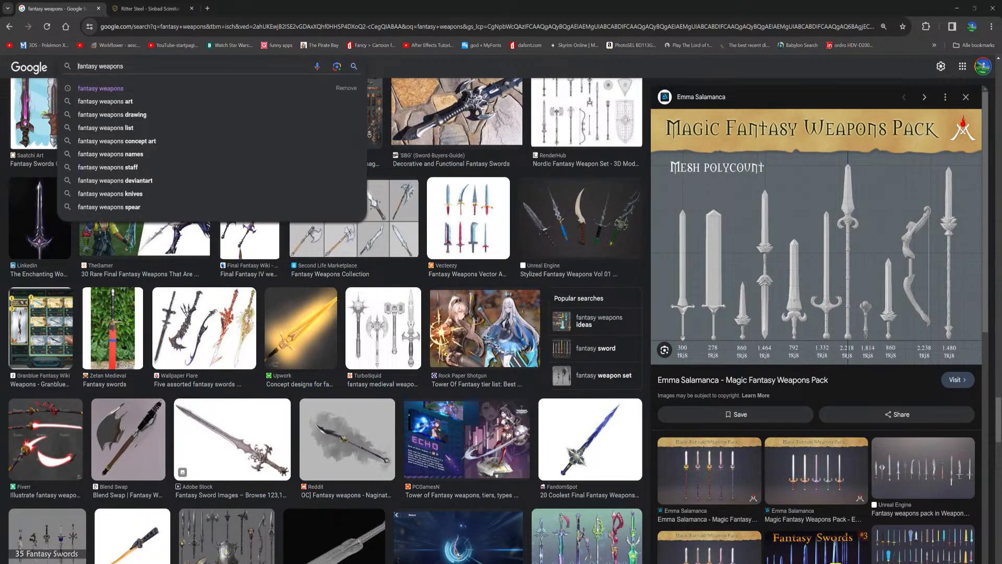
pyautogui.write('final')
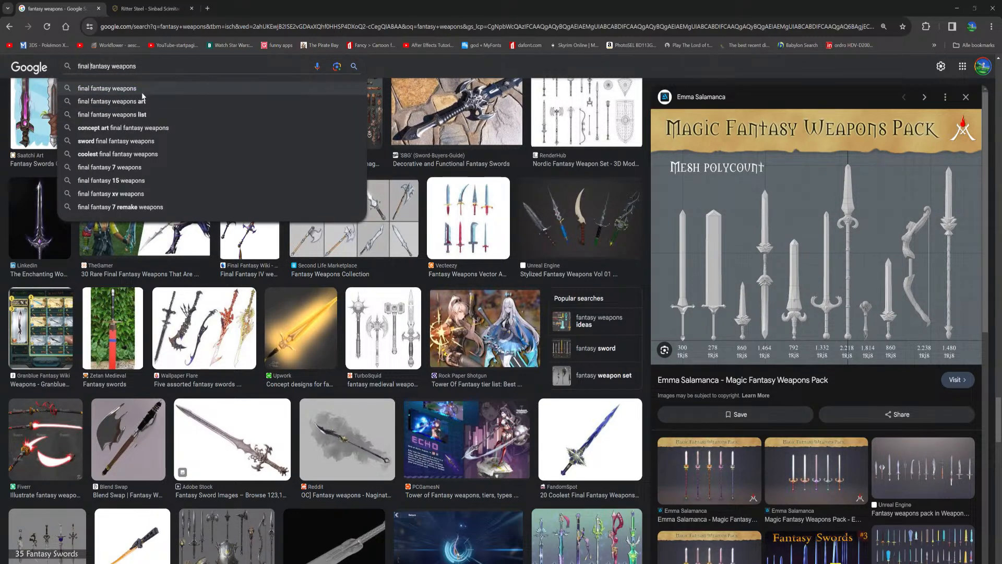
pyautogui.press('Return')
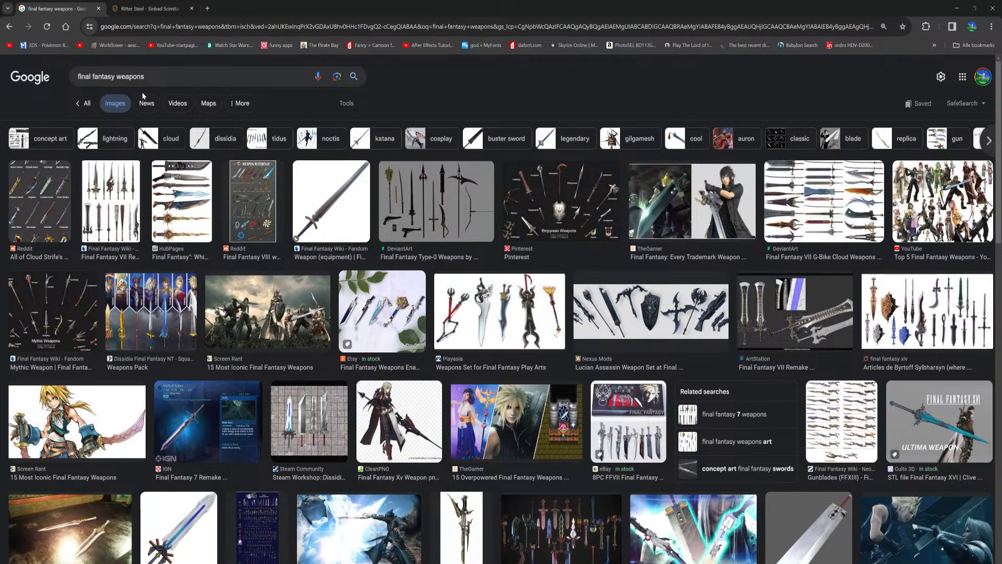
# - Enlarge the Game Rant image of the best Final Fantasy weapons and examine the final fantasy weapons results for further weapon types
pyautogui.click(890, 513)
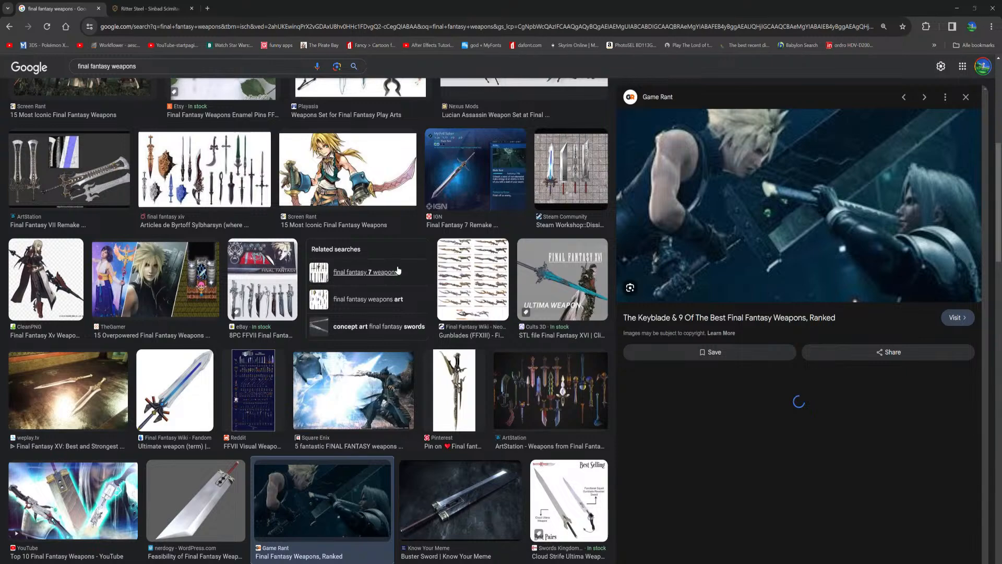
pyautogui.scroll(5, 404, 253)
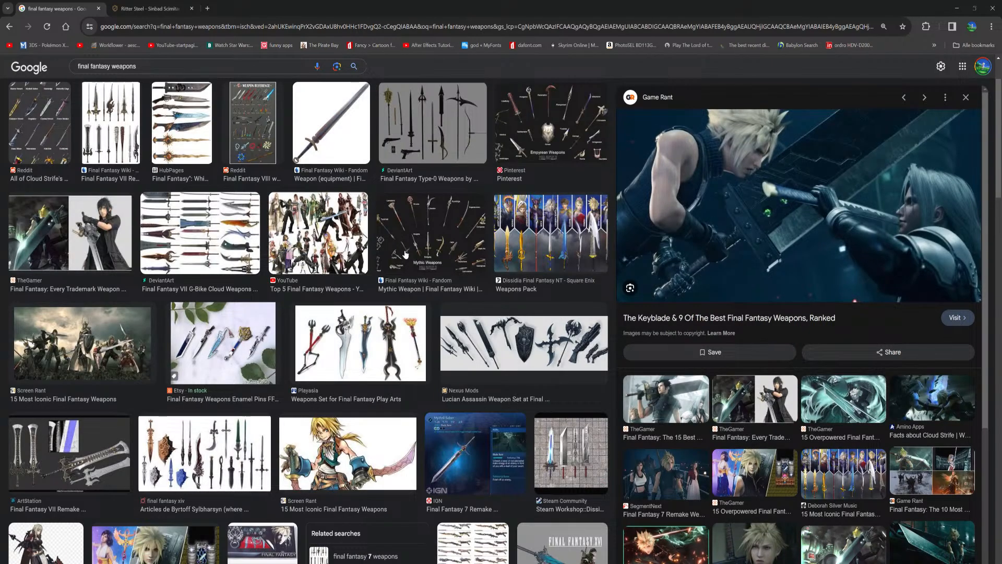
pyautogui.scroll(-3, 405, 254)
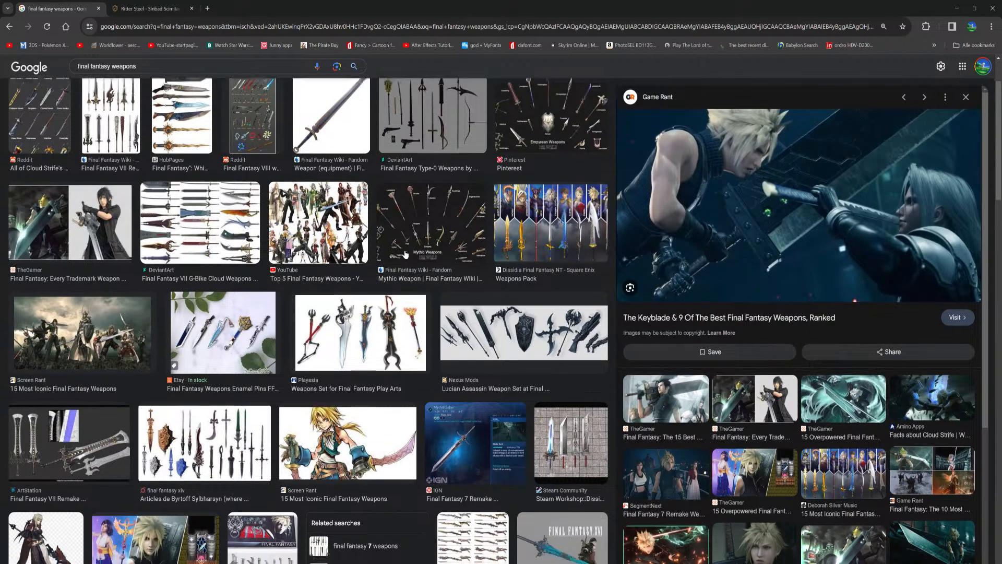
pyautogui.scroll(-1, 409, 274)
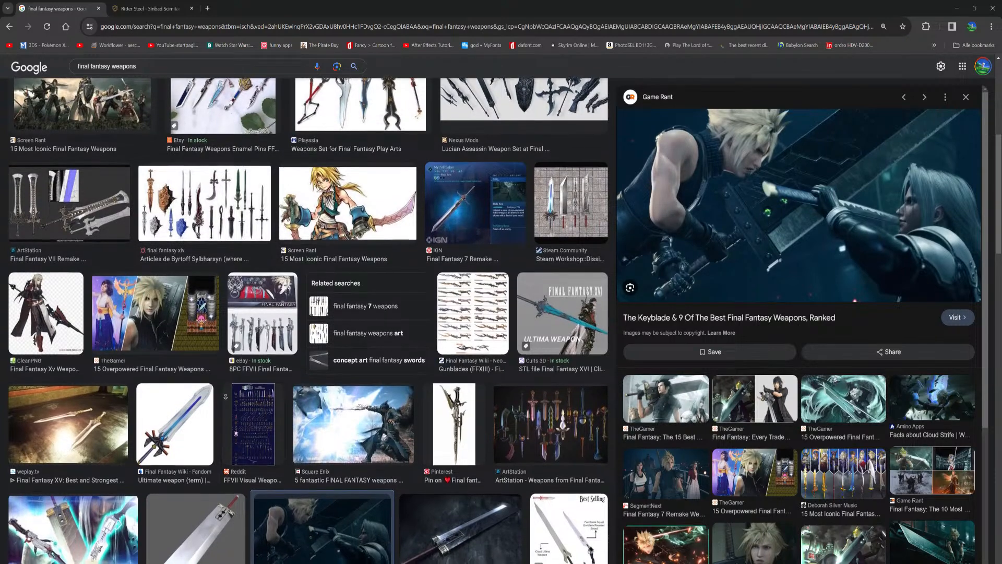
pyautogui.scroll(-2, 230, 386)
pyautogui.scroll(-2, 236, 408)
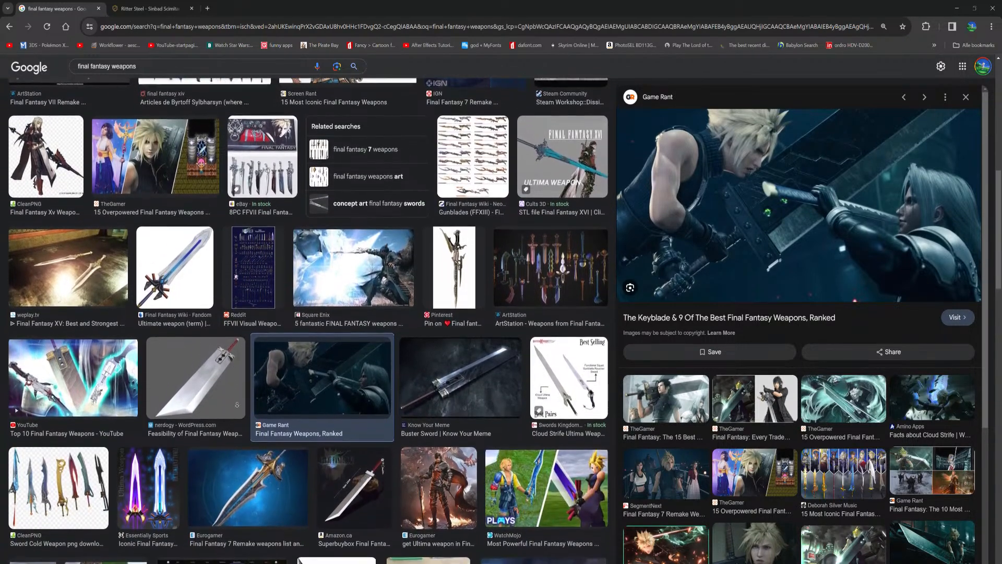
pyautogui.scroll(-5, 245, 431)
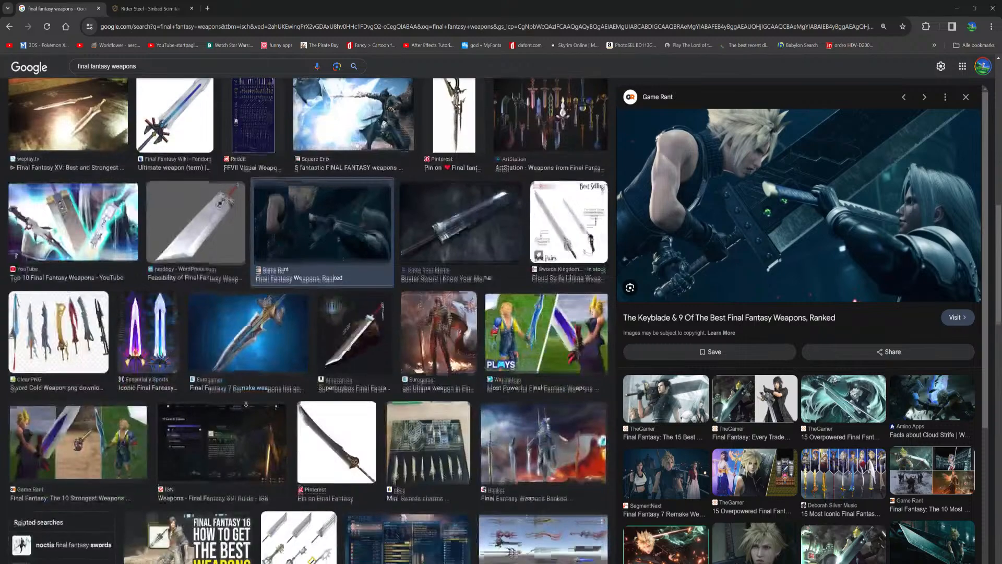
pyautogui.scroll(-1, 253, 397)
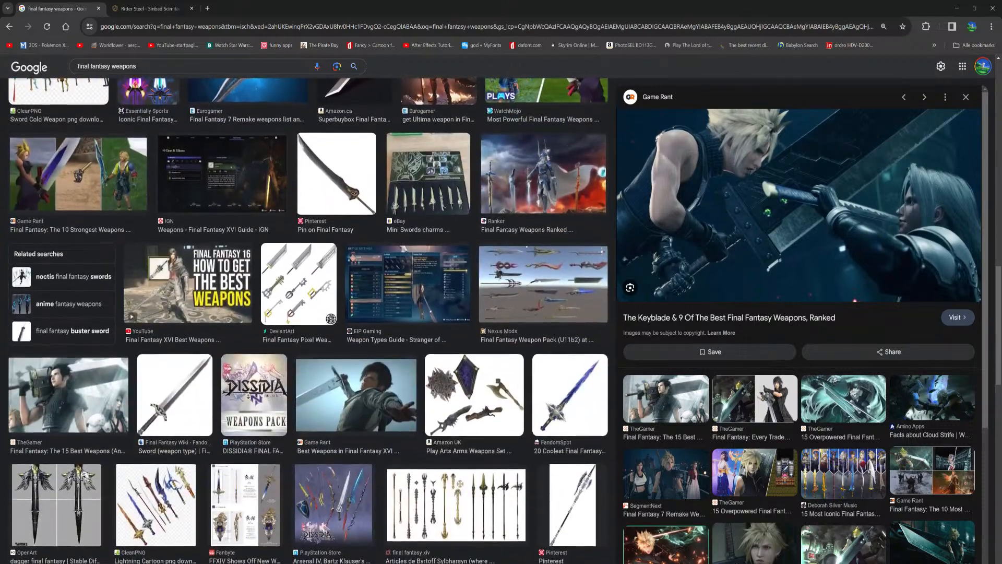
pyautogui.scroll(-2, 253, 397)
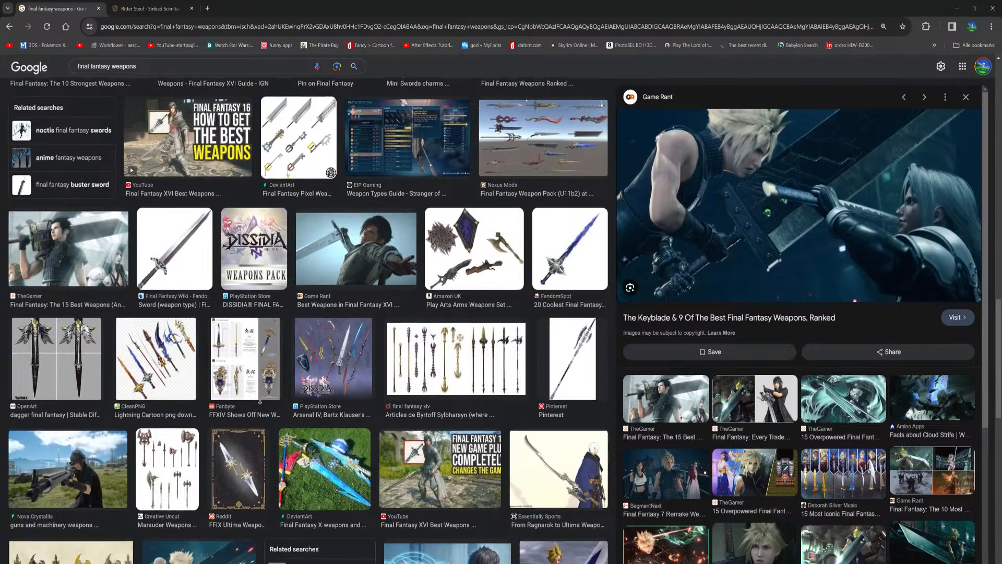
pyautogui.scroll(-1, 308, 319)
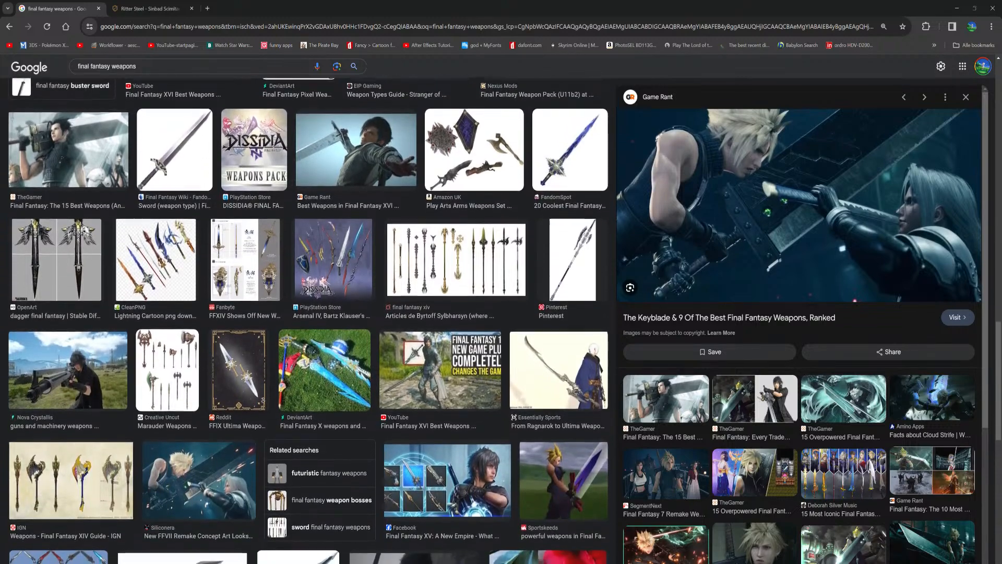
pyautogui.scroll(-6, 307, 318)
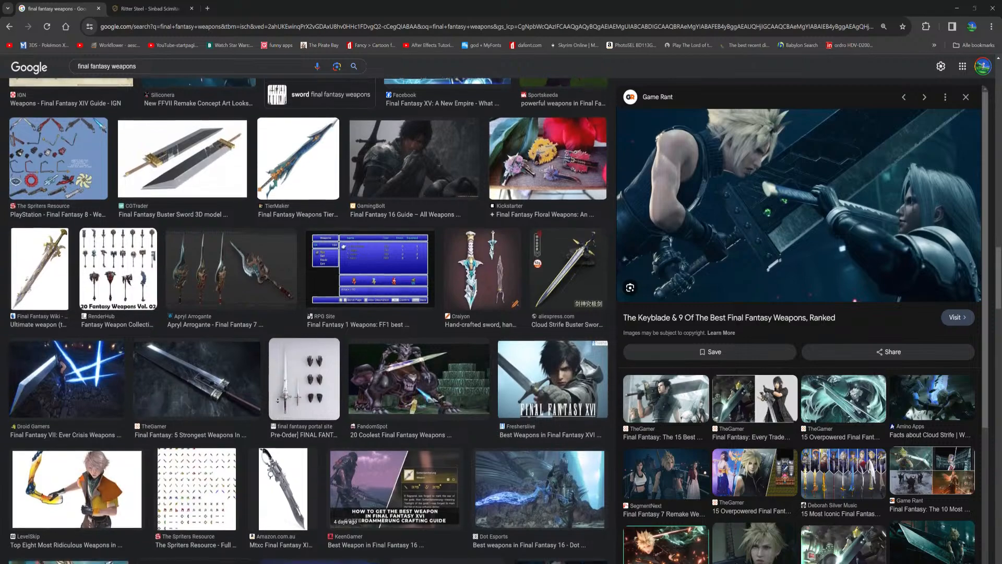
pyautogui.scroll(-2, 281, 401)
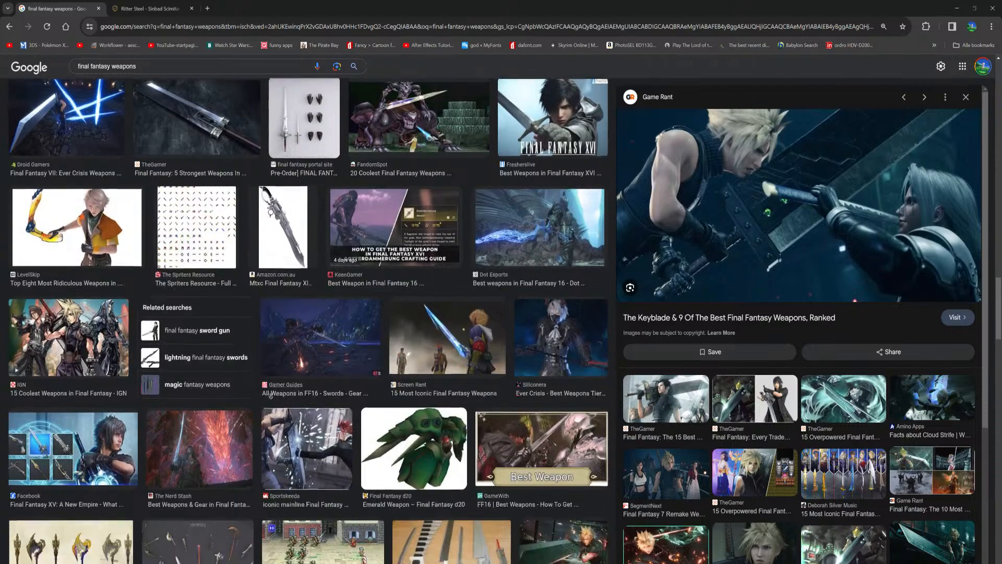
pyautogui.scroll(-4, 273, 432)
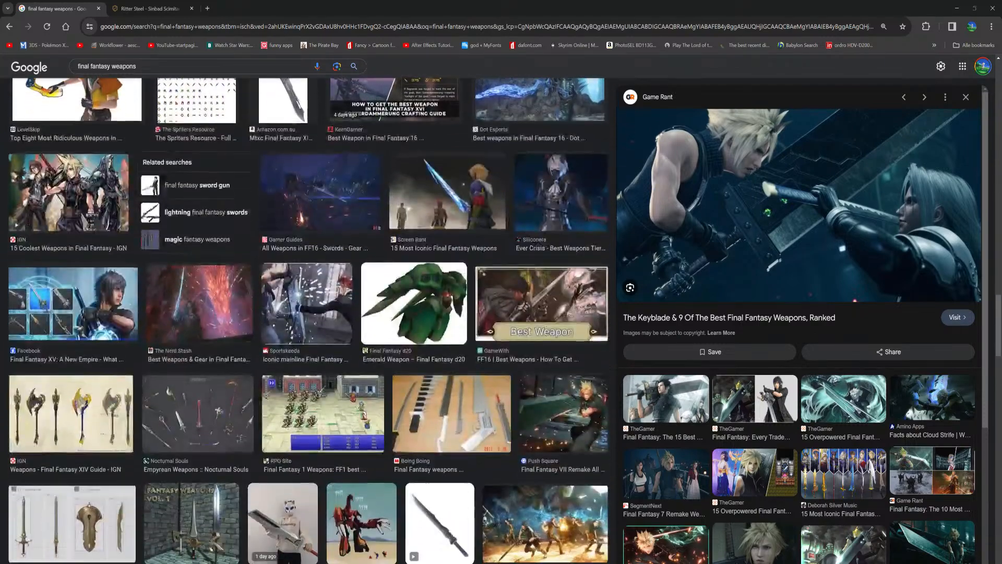
pyautogui.scroll(-6, 308, 324)
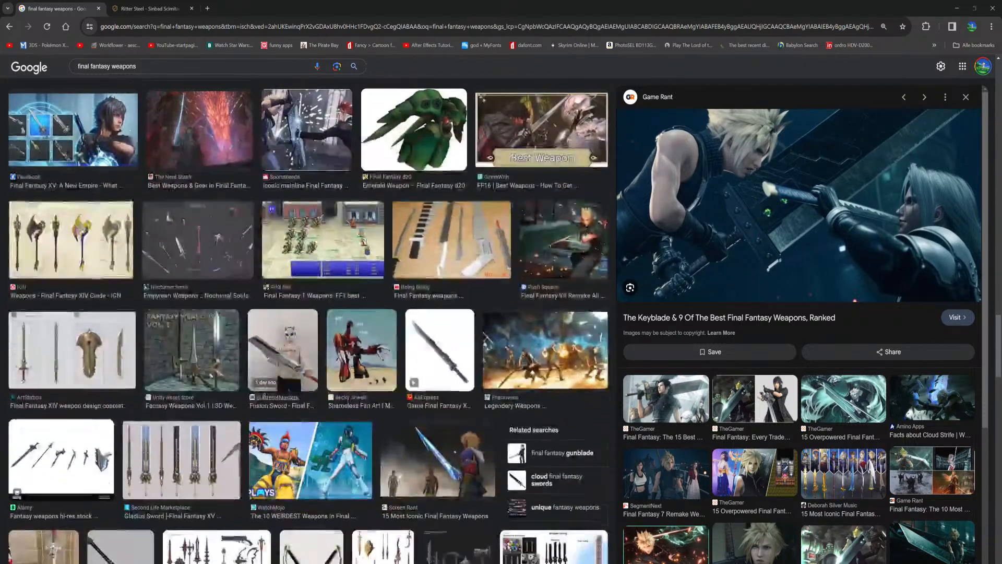
pyautogui.scroll(-3, 269, 401)
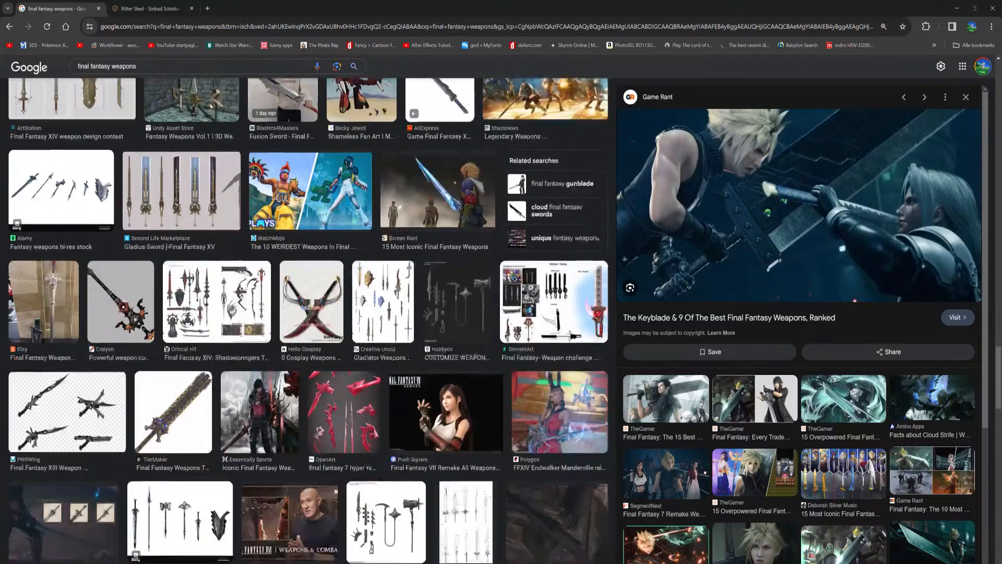
pyautogui.scroll(-2, 308, 324)
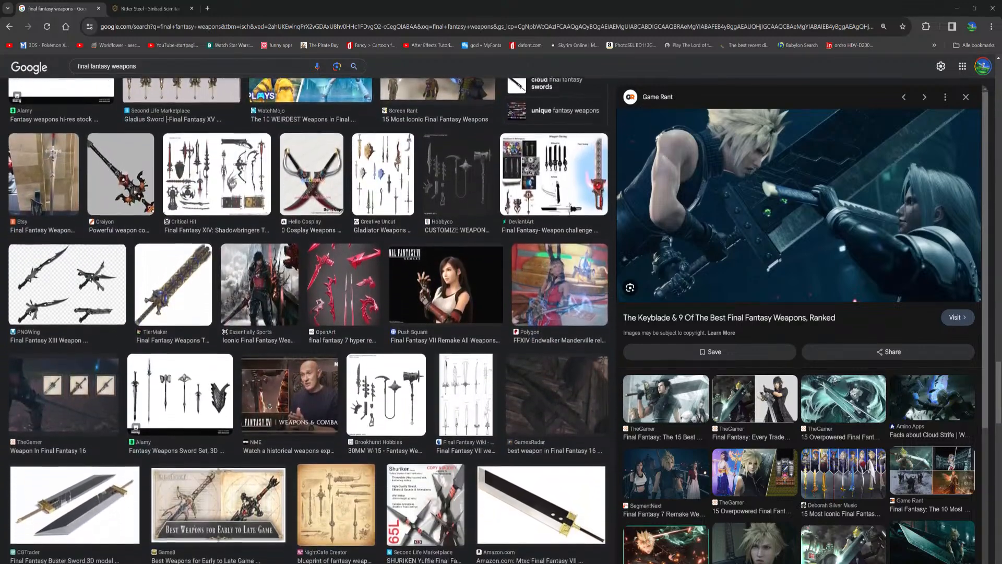
pyautogui.scroll(-2, 270, 406)
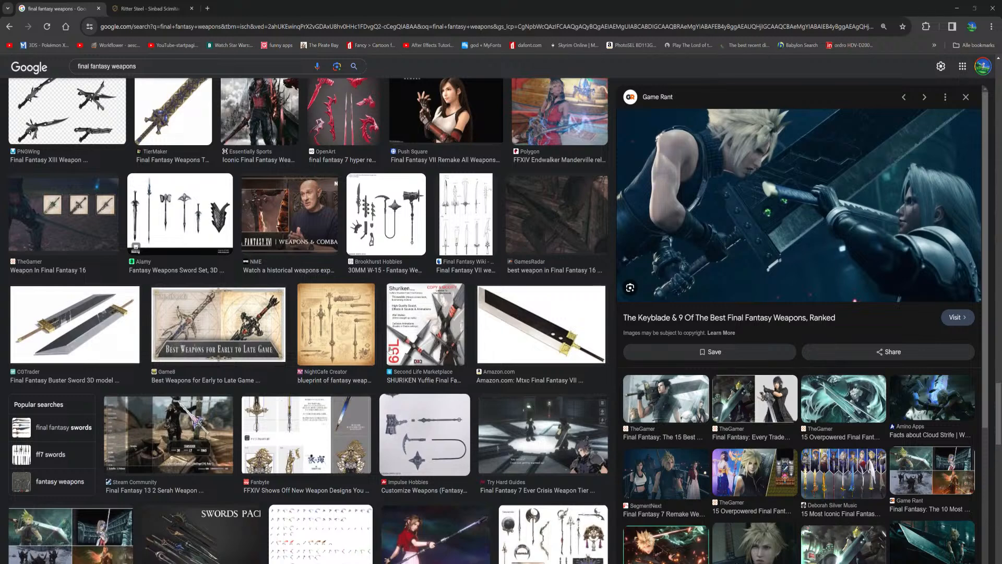
# - Enlarge the Second Life Marketplace image of Yuffie's shuriken and look through more final fantasy weapons results for modelling ideas
pyautogui.click(435, 332)
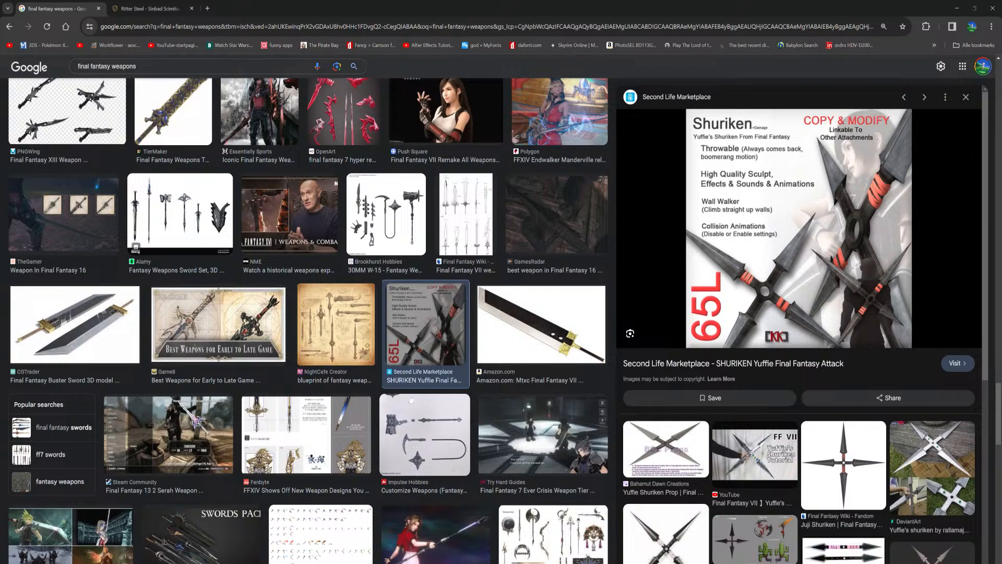
pyautogui.scroll(-5, 375, 388)
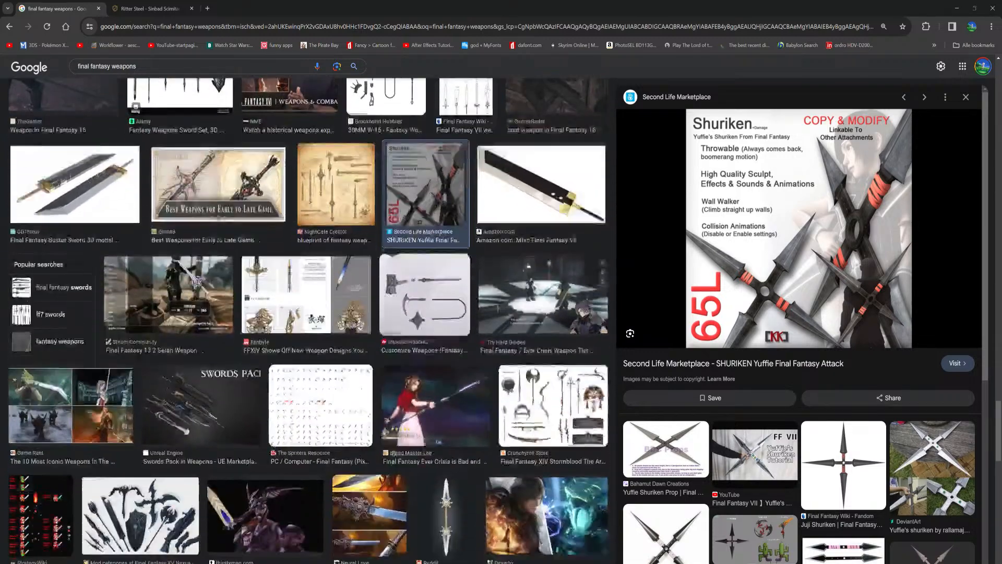
pyautogui.scroll(-2, 384, 403)
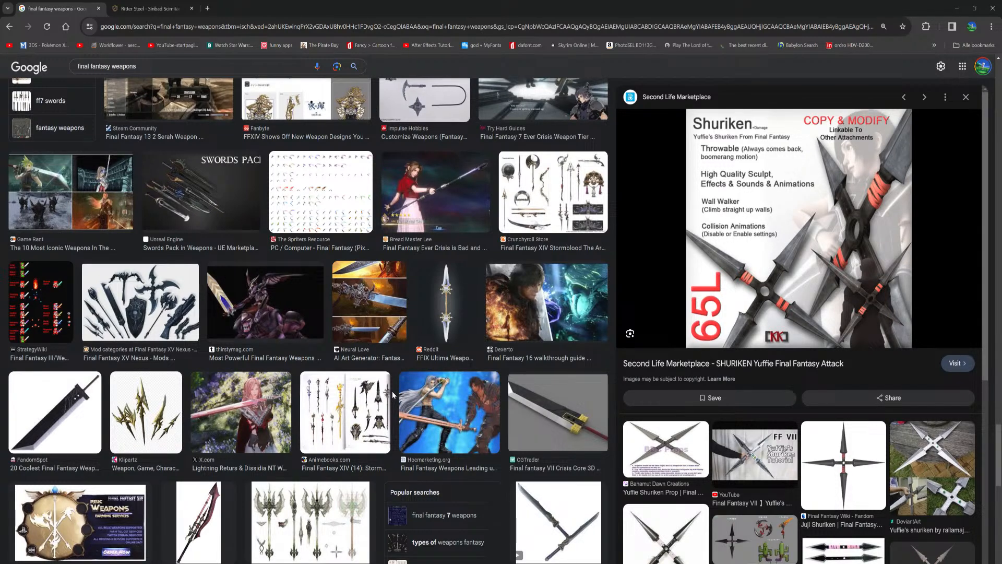
pyautogui.scroll(-1, 405, 369)
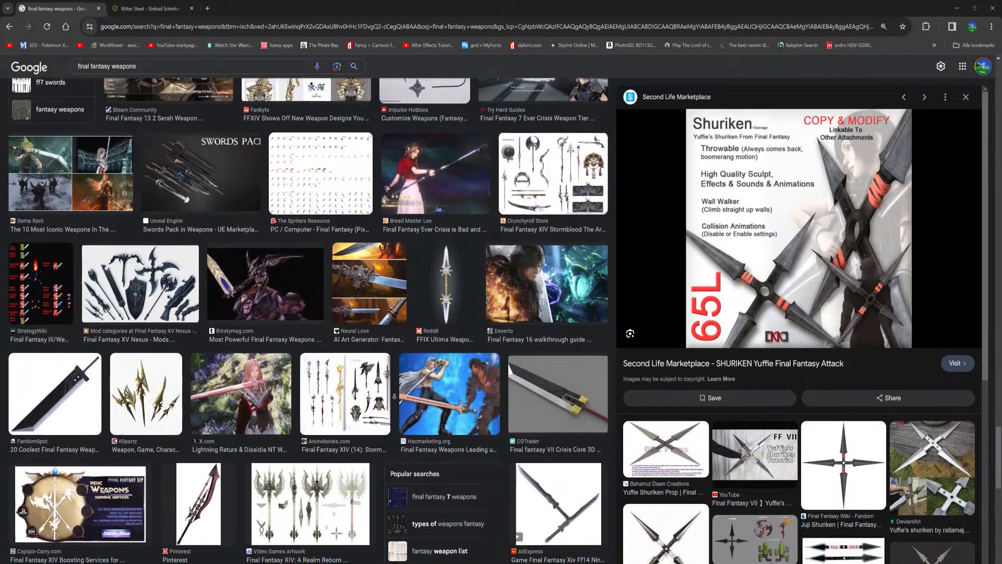
pyautogui.scroll(-4, 394, 421)
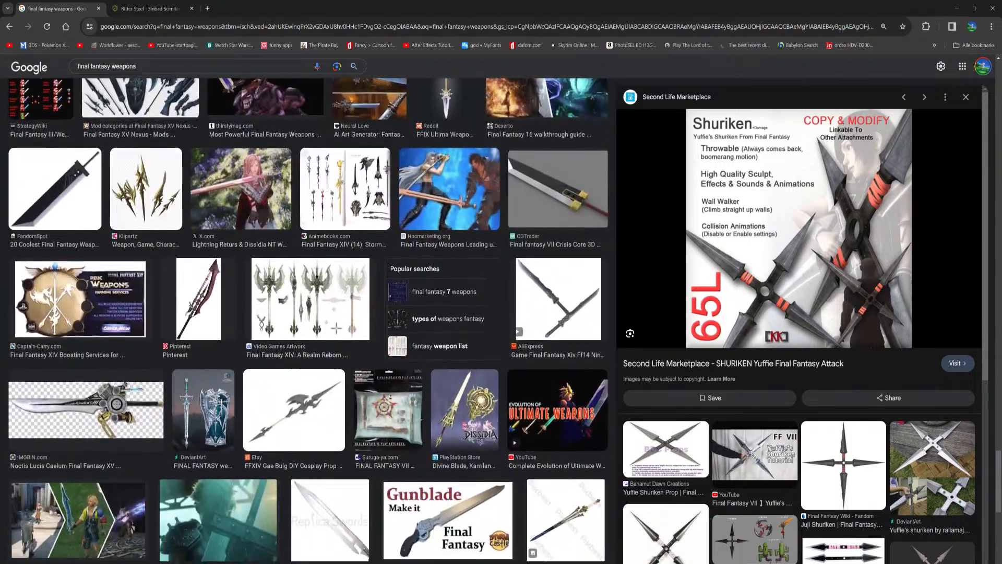
pyautogui.scroll(-4, 390, 421)
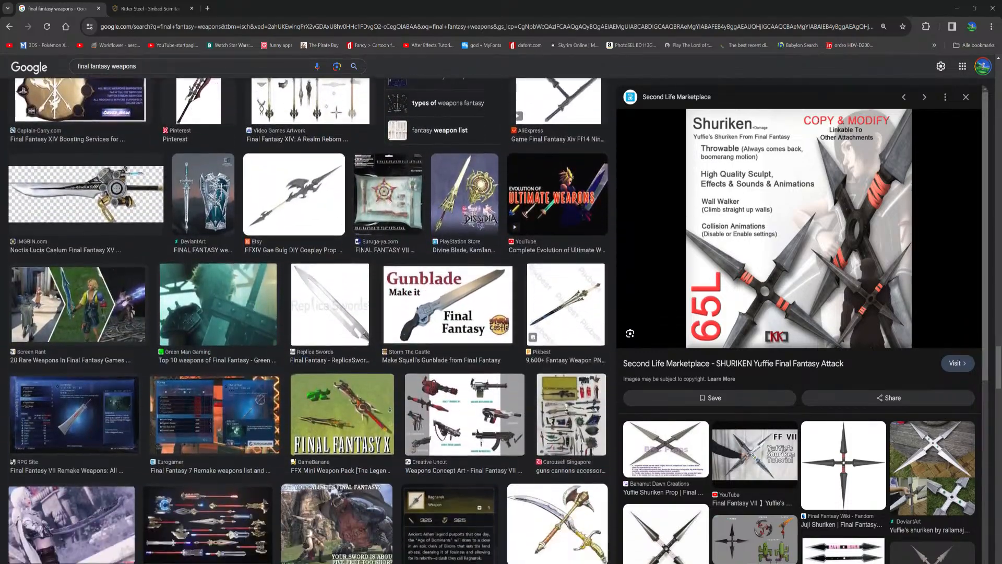
pyautogui.scroll(-4, 389, 409)
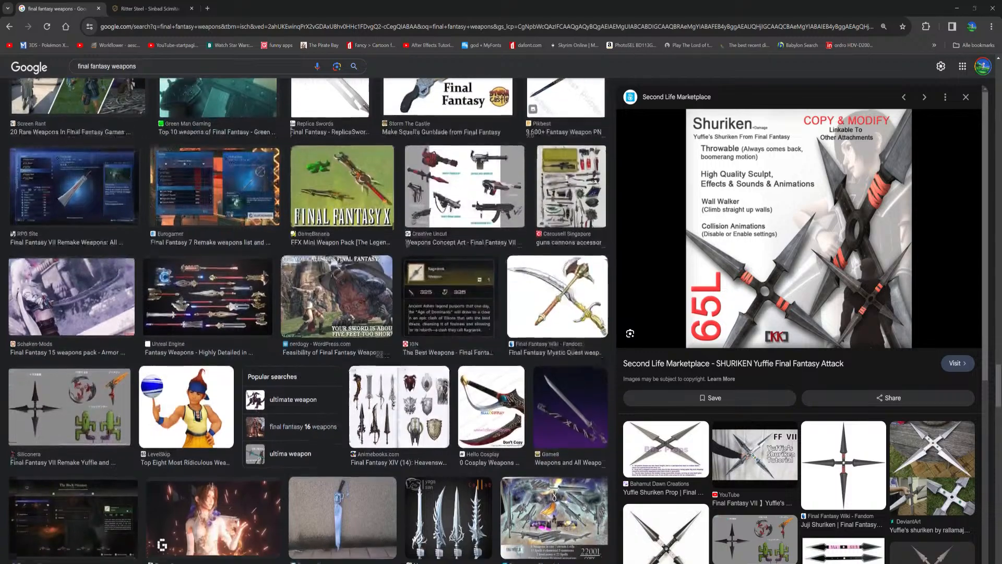
pyautogui.scroll(-4, 392, 405)
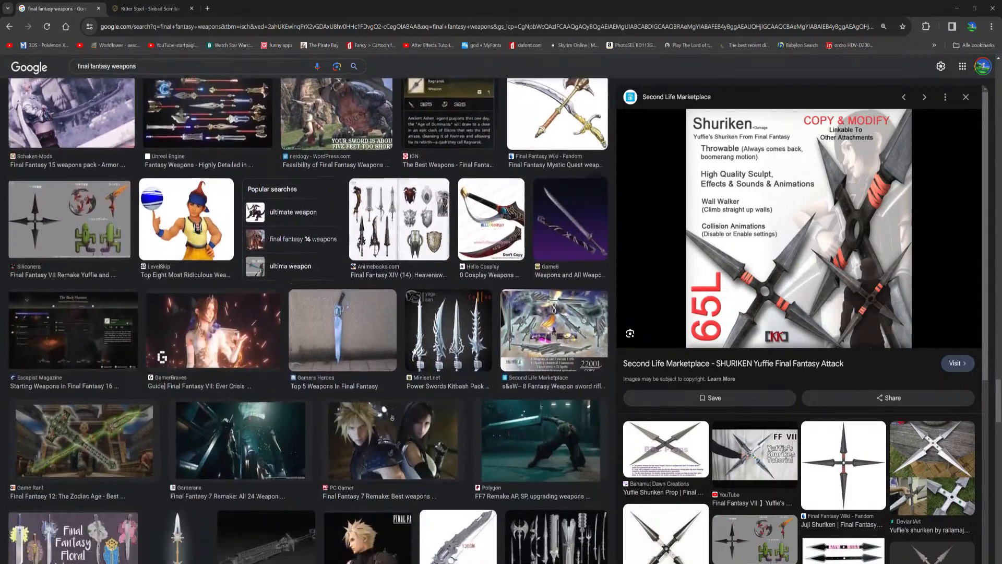
pyautogui.scroll(-5, 389, 407)
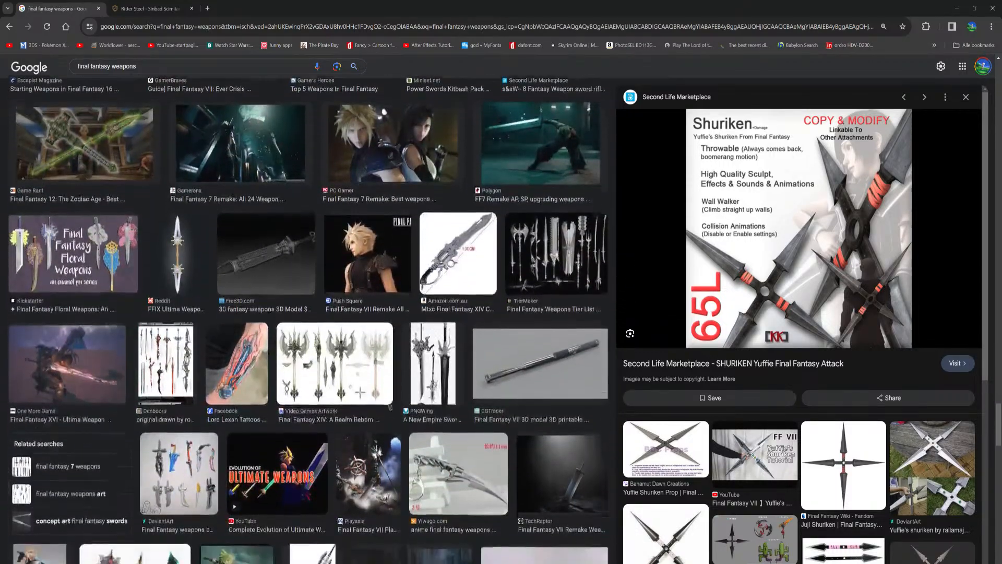
pyautogui.scroll(-4, 393, 420)
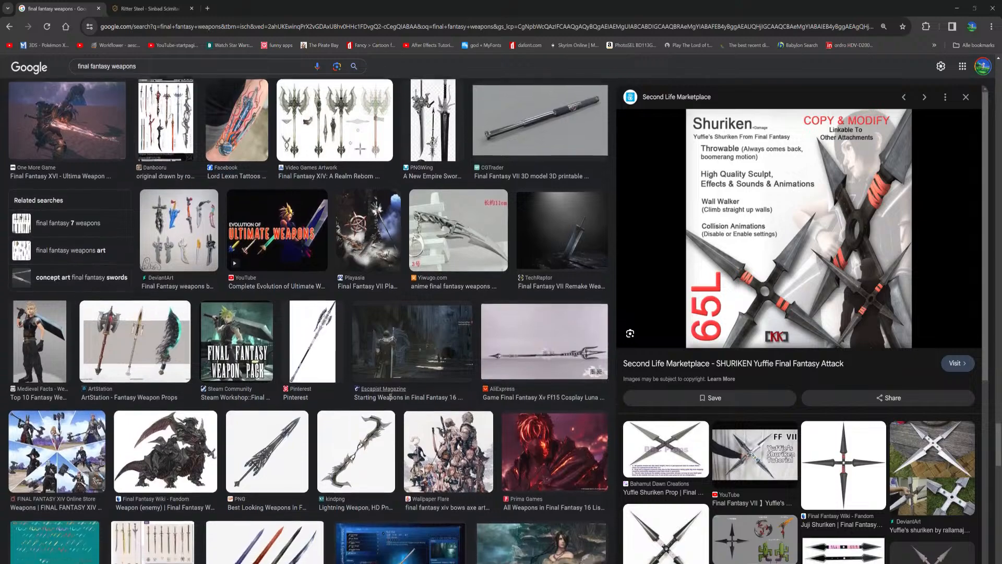
pyautogui.scroll(-4, 395, 417)
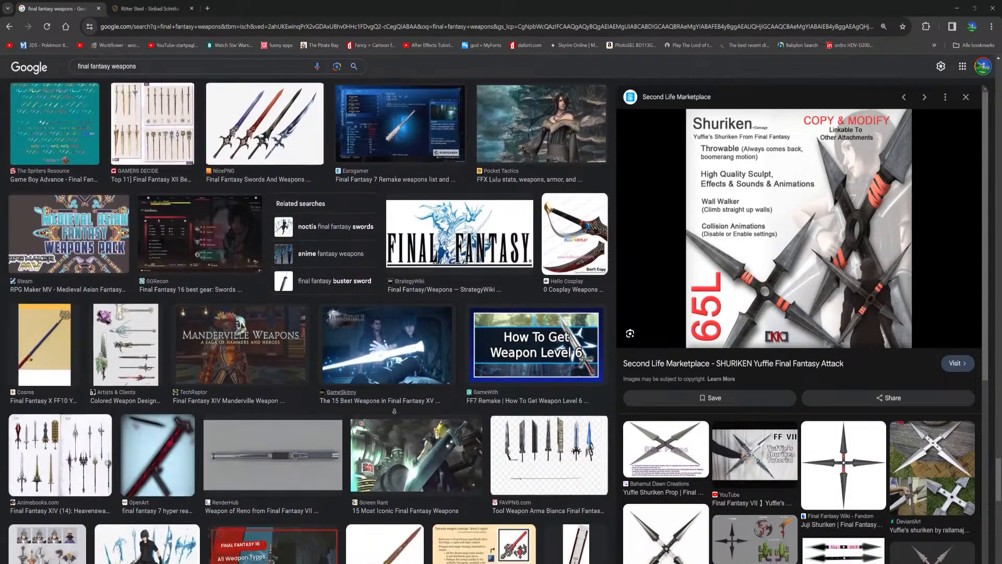
pyautogui.scroll(-2, 399, 422)
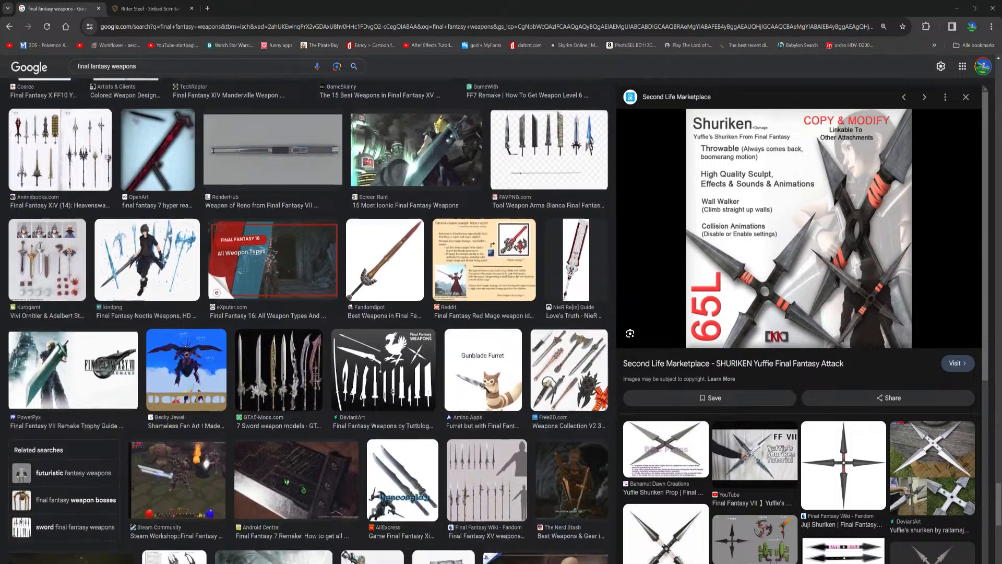
# - Enlarge the Gunblade Furret and Final Fantasy XV weapons images, and examine the remaining final fantasy weapons results for modelling ideas
pyautogui.click(487, 334)
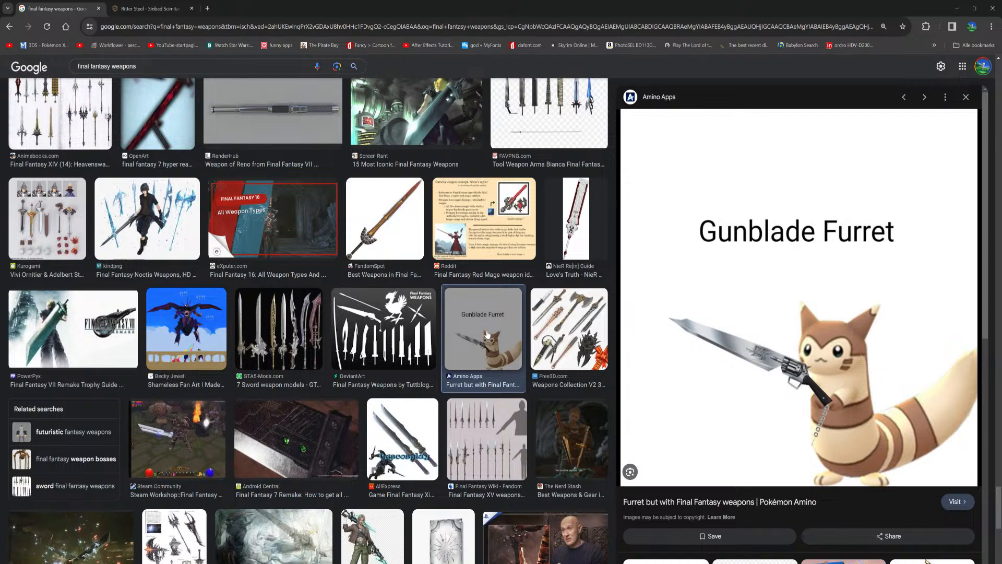
pyautogui.click(506, 462)
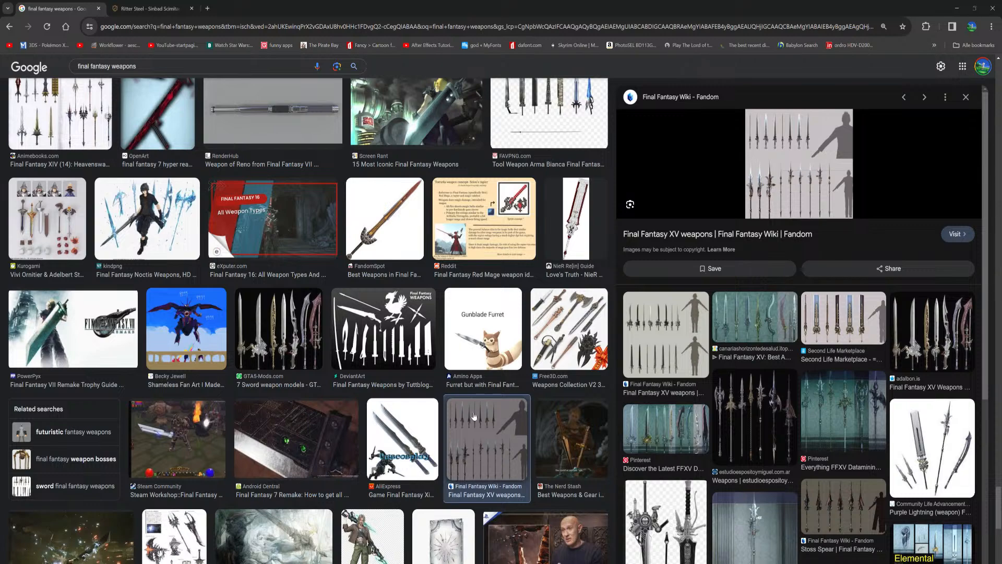
pyautogui.scroll(-4, 611, 266)
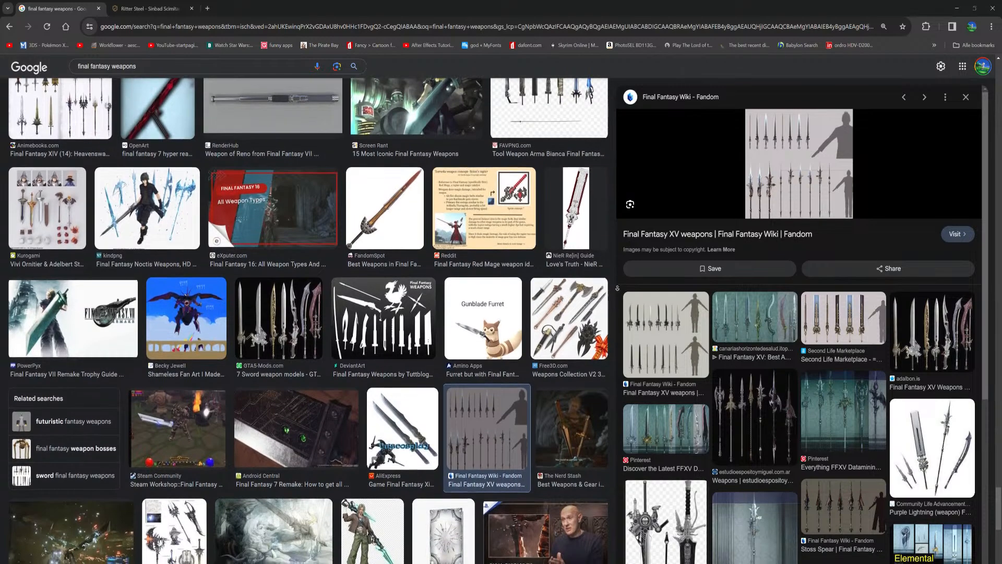
pyautogui.scroll(-5, 612, 266)
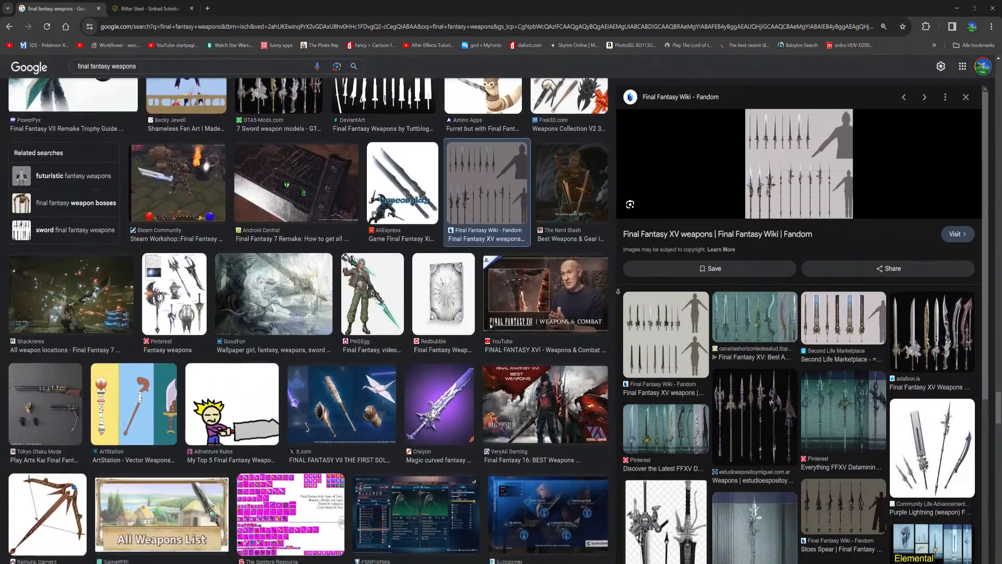
pyautogui.scroll(-4, 618, 290)
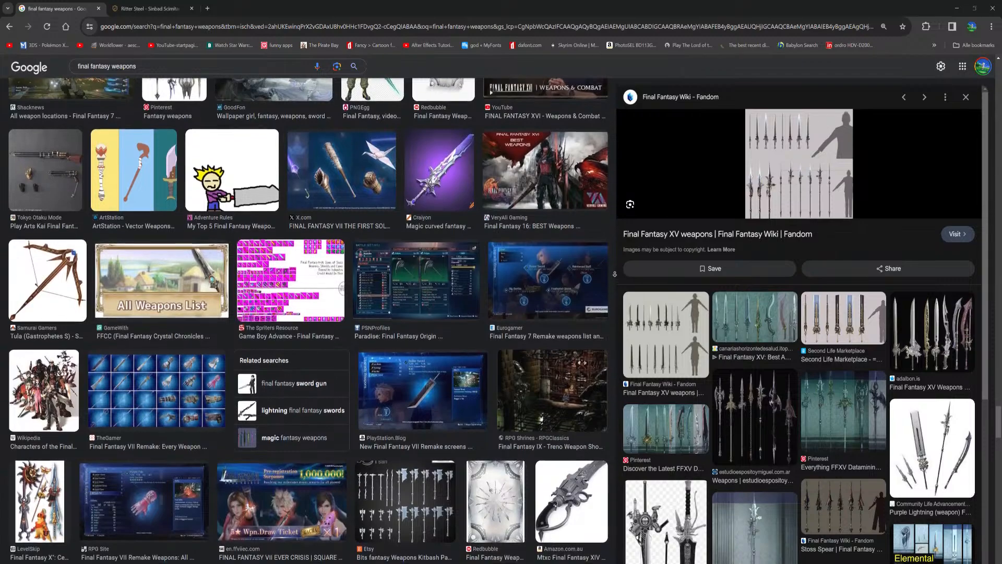
pyautogui.scroll(-4, 619, 292)
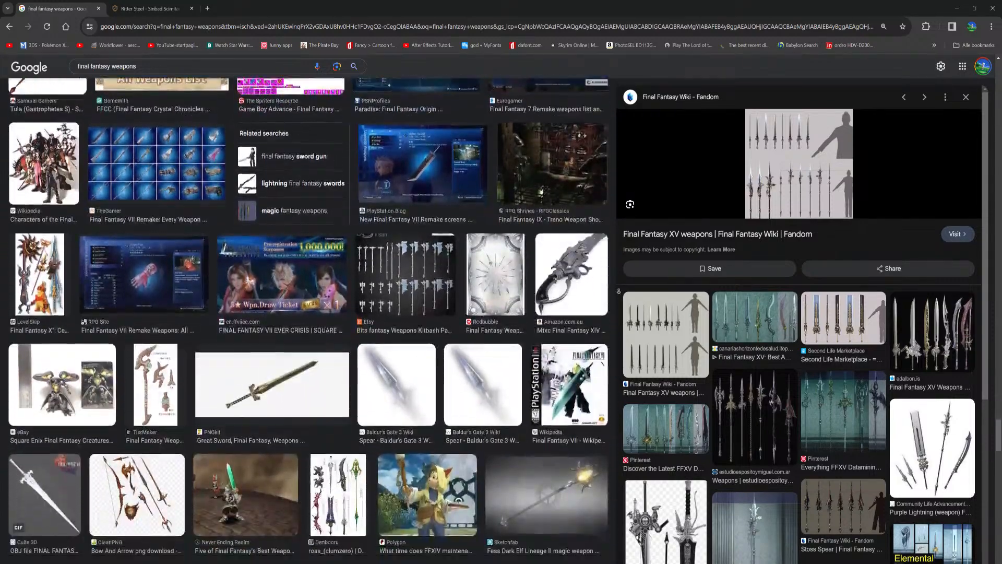
pyautogui.scroll(-6, 613, 283)
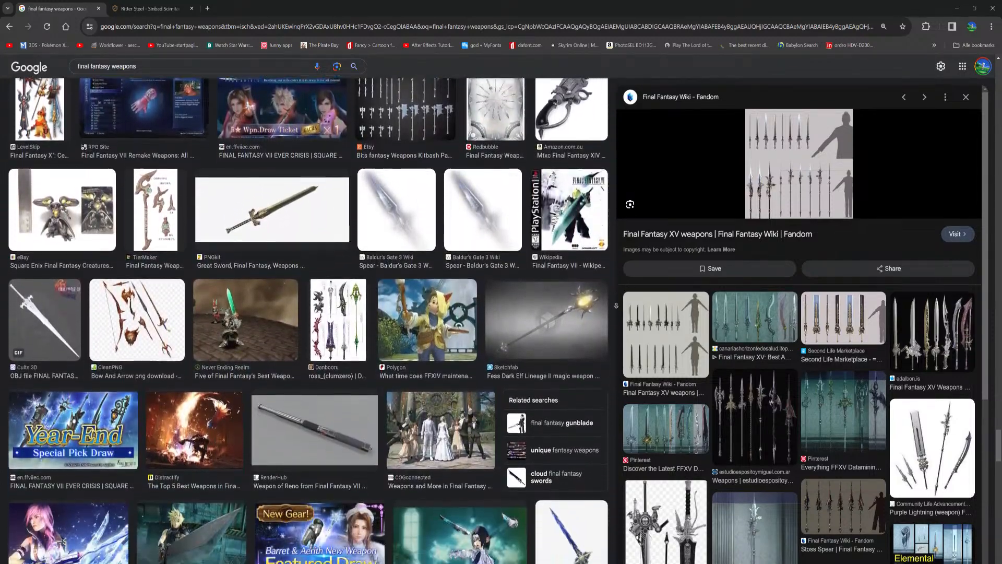
pyautogui.scroll(-3, 612, 281)
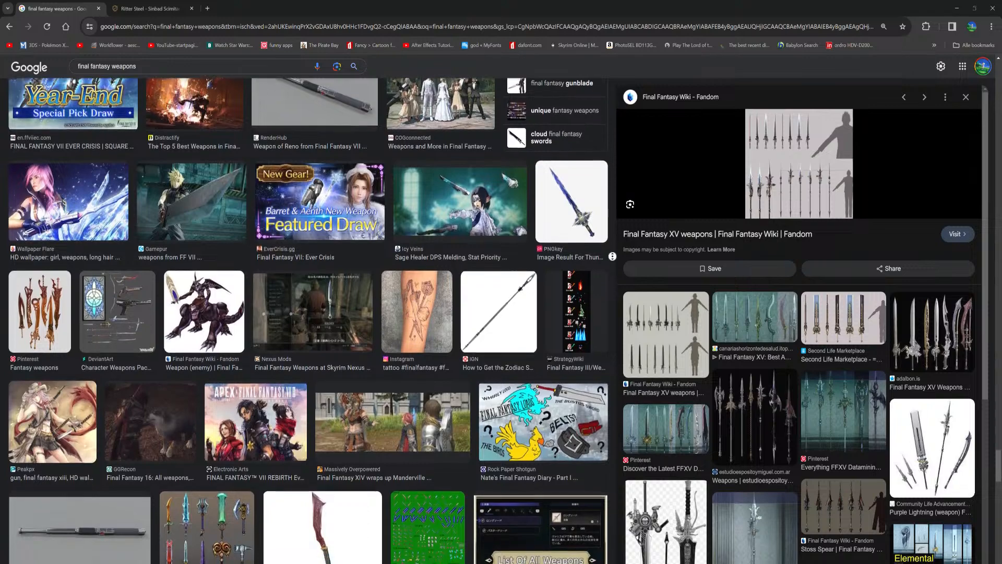
pyautogui.scroll(-4, 611, 283)
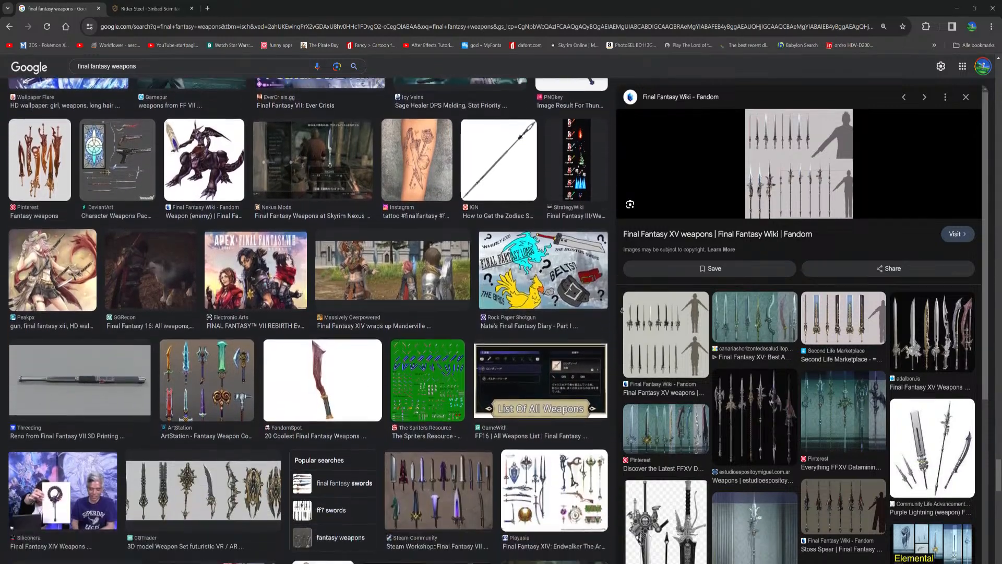
pyautogui.scroll(-2, 611, 274)
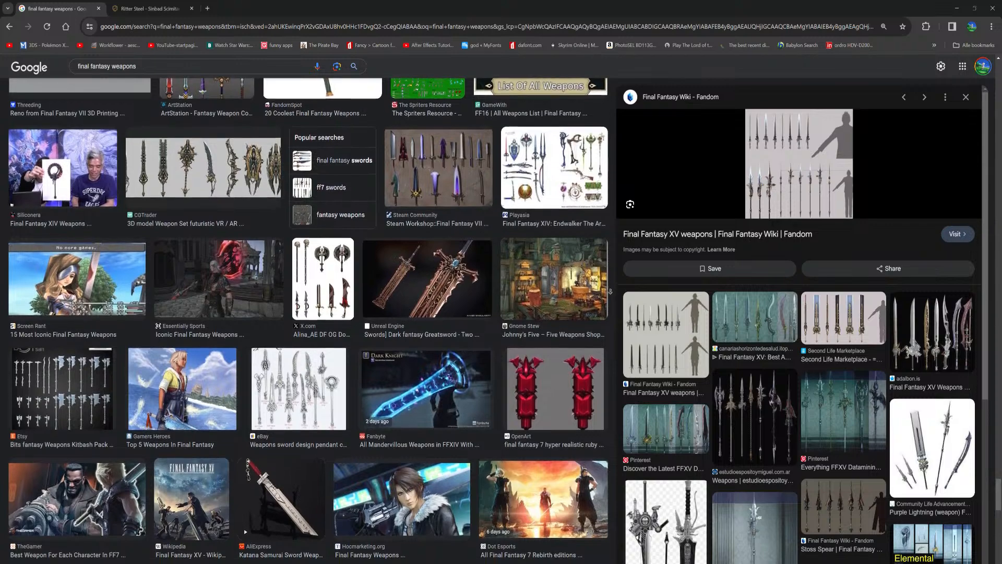
pyautogui.scroll(-2, 610, 292)
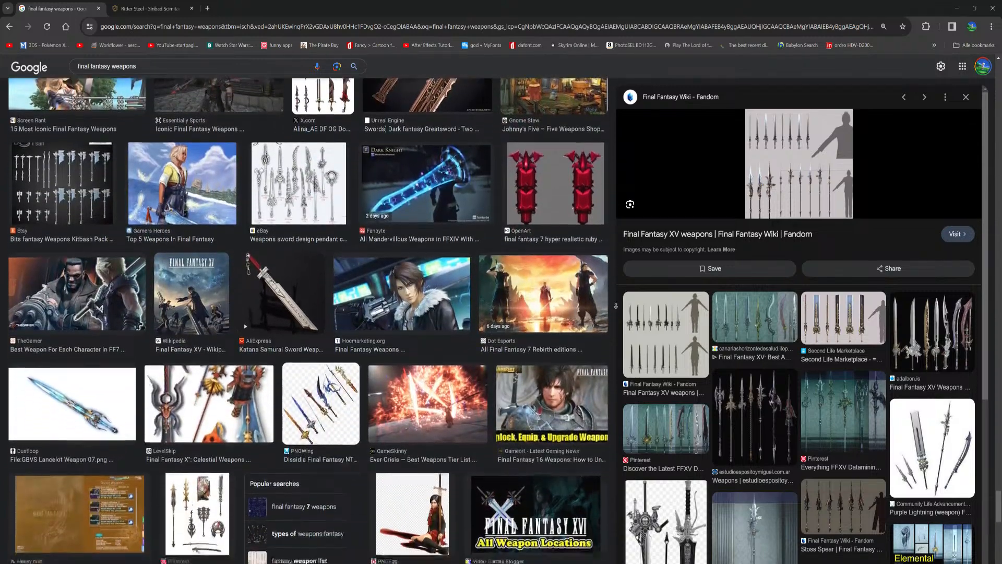
pyautogui.scroll(-2, 610, 292)
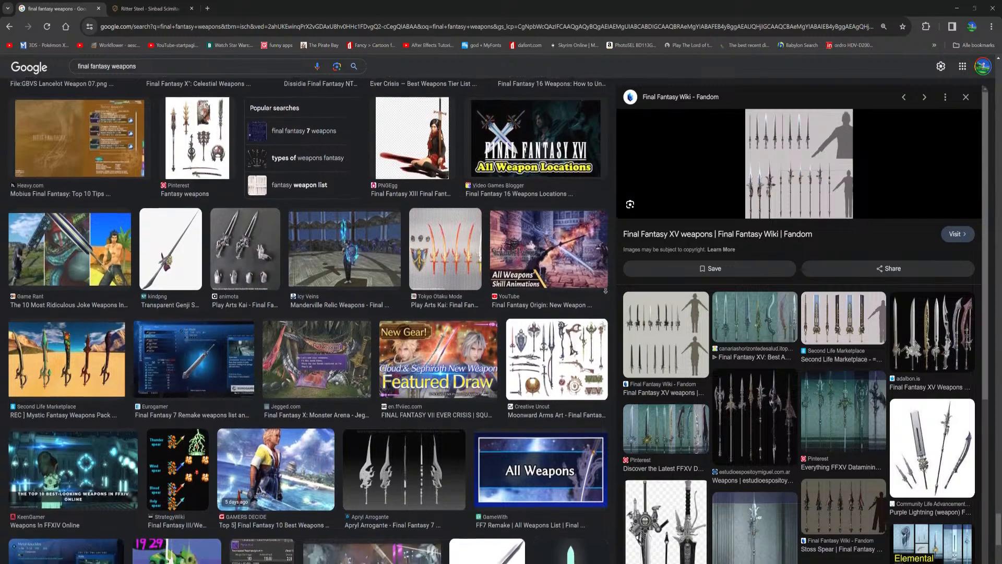
pyautogui.scroll(-6, 611, 315)
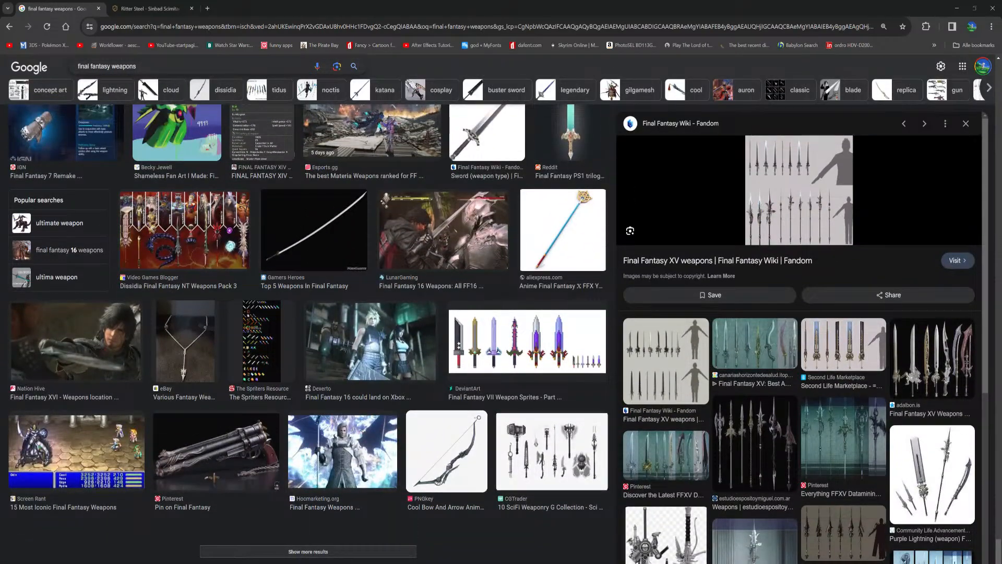
# - Go back to the general weapons image results, view the DeviantArt Arsenal of the Moon Fall melee weapons image, and return to Blender
pyautogui.click(9, 25)
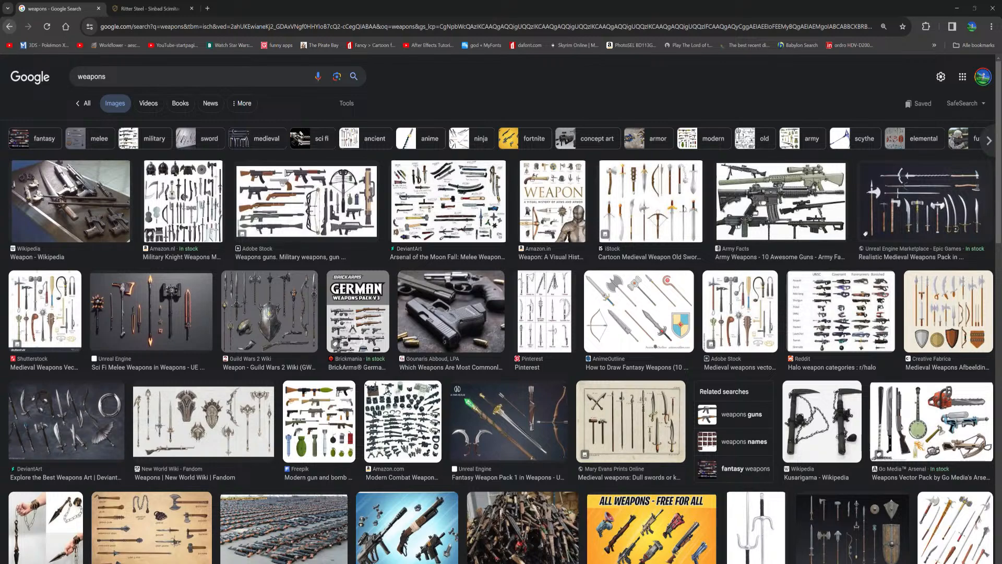
pyautogui.click(456, 217)
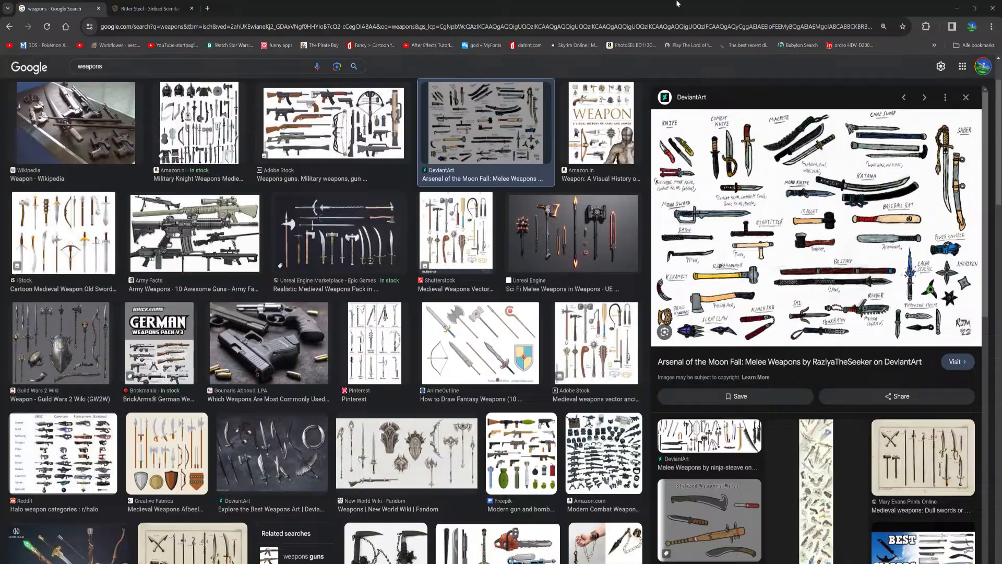
pyautogui.moveTo(679, 3); pyautogui.dragTo(0, 320)
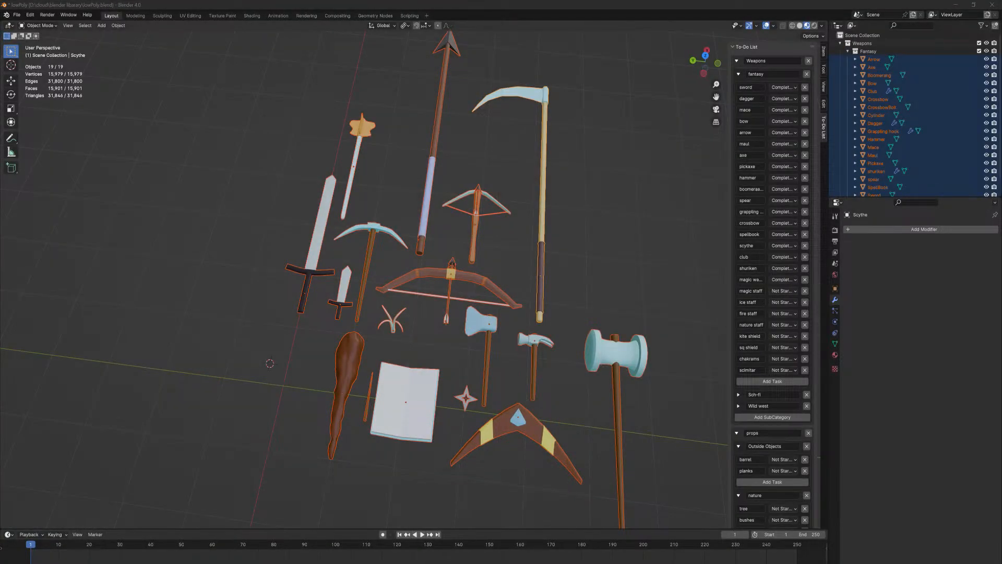
# - Add a task named "Knife" to the fantasy weapons subcategory of the to-do list
pyautogui.click(780, 382)
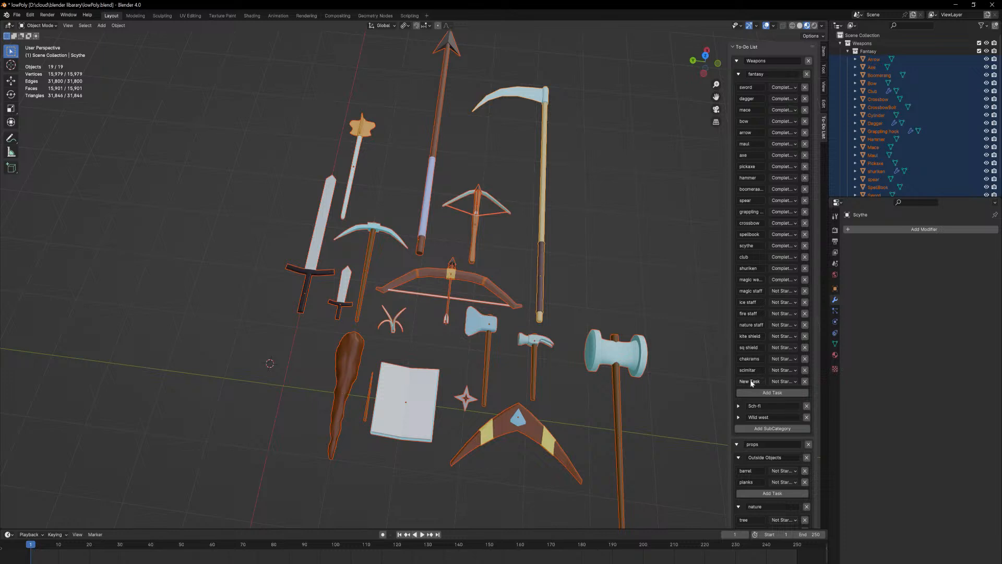
pyautogui.click(751, 382)
pyautogui.write('Knife')
pyautogui.press('Return')
# - Switch to the browser to view the Unreal Engine Sci Fi Melee Weapons image and reopen the Arsenal of the Moon Fall image
pyautogui.moveTo(715, 24); pyautogui.dragTo(717, 2)
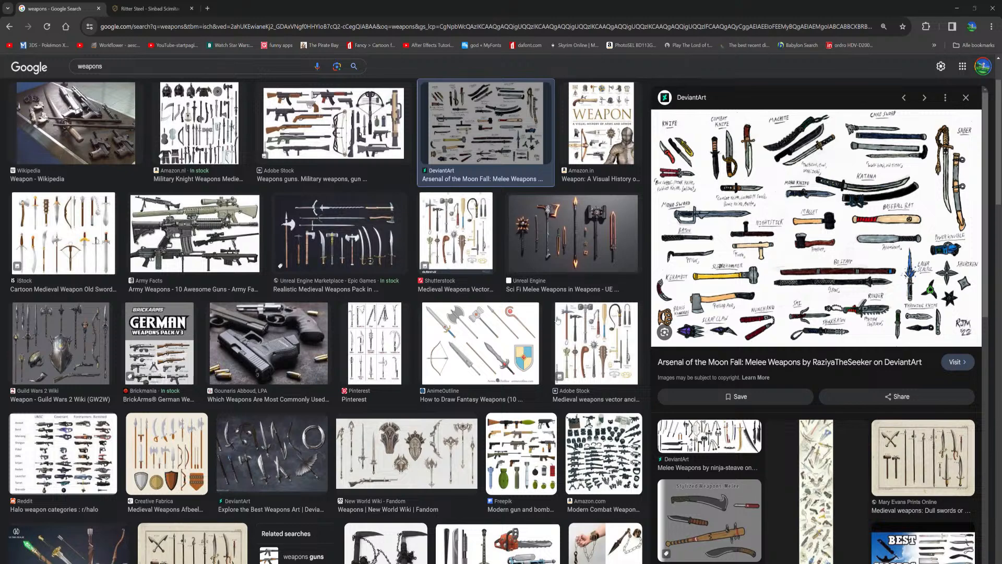
pyautogui.click(523, 225)
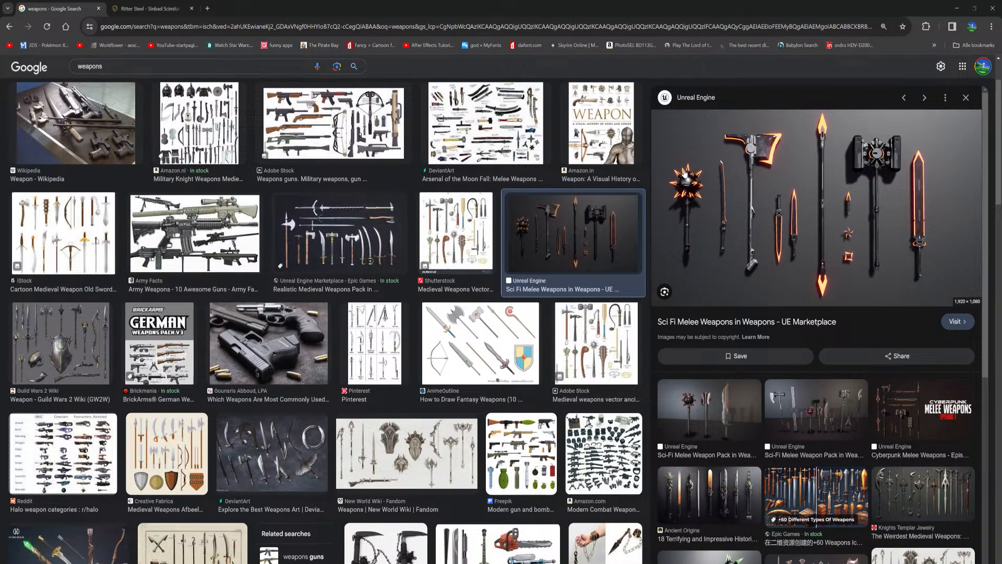
pyautogui.click(485, 122)
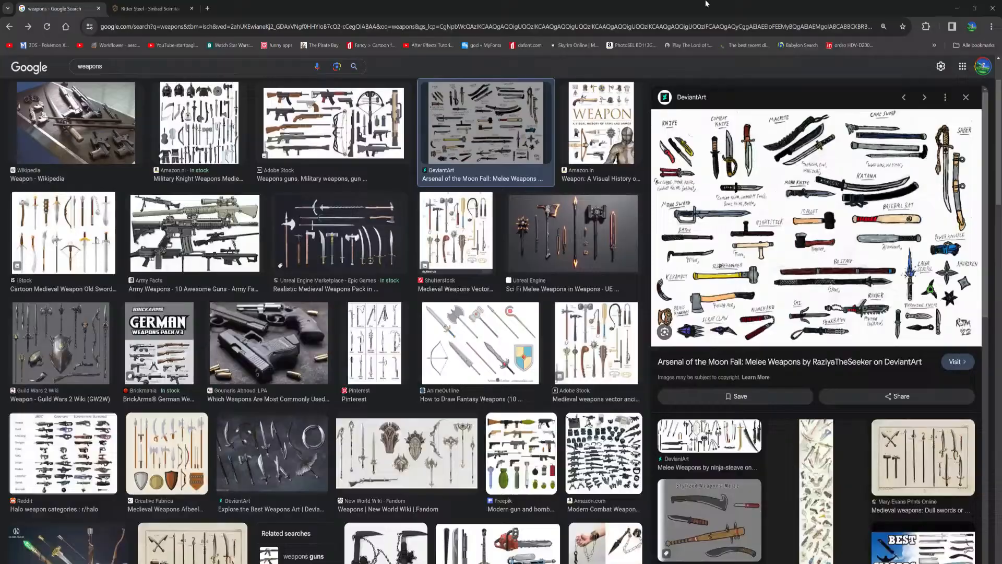
# - Switch to Blender and add a task named "morning star" to the fantasy weapons subcategory
pyautogui.moveTo(707, 5)
pyautogui.mouseDown()
pyautogui.moveTo(699, 22)
pyautogui.moveTo(699, 0)
pyautogui.mouseUp()
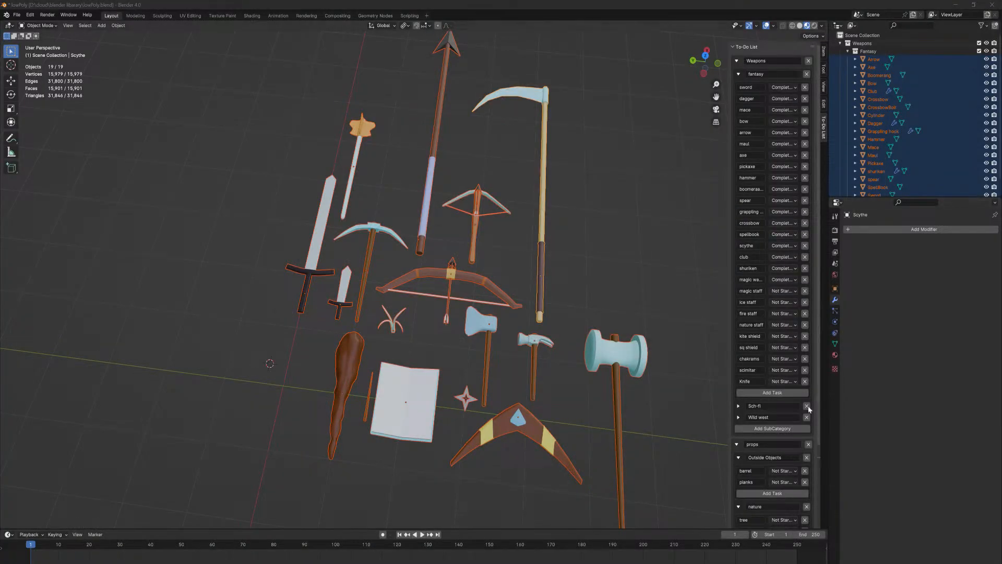
pyautogui.click(774, 392)
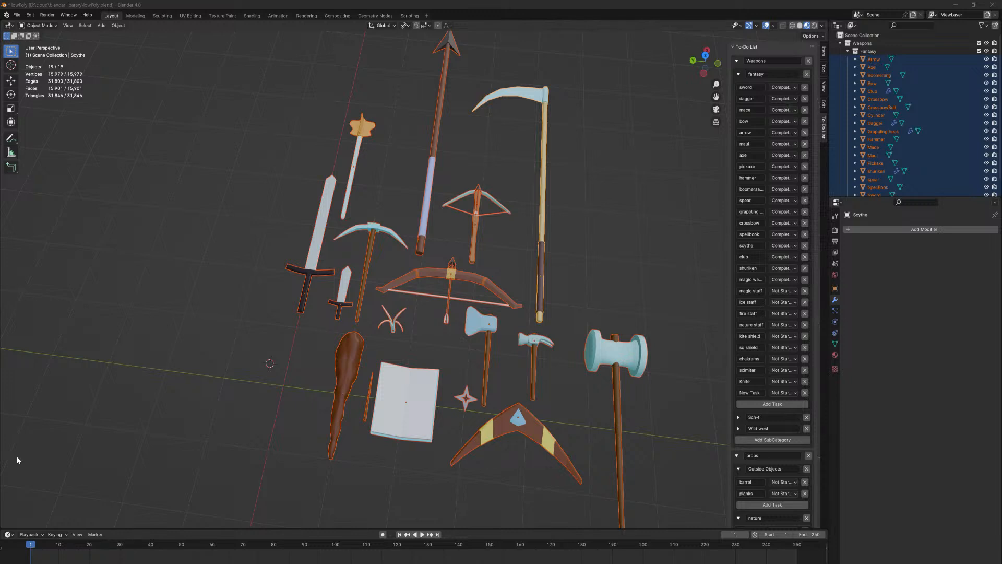
pyautogui.doubleClick(750, 392)
pyautogui.write('morning star')
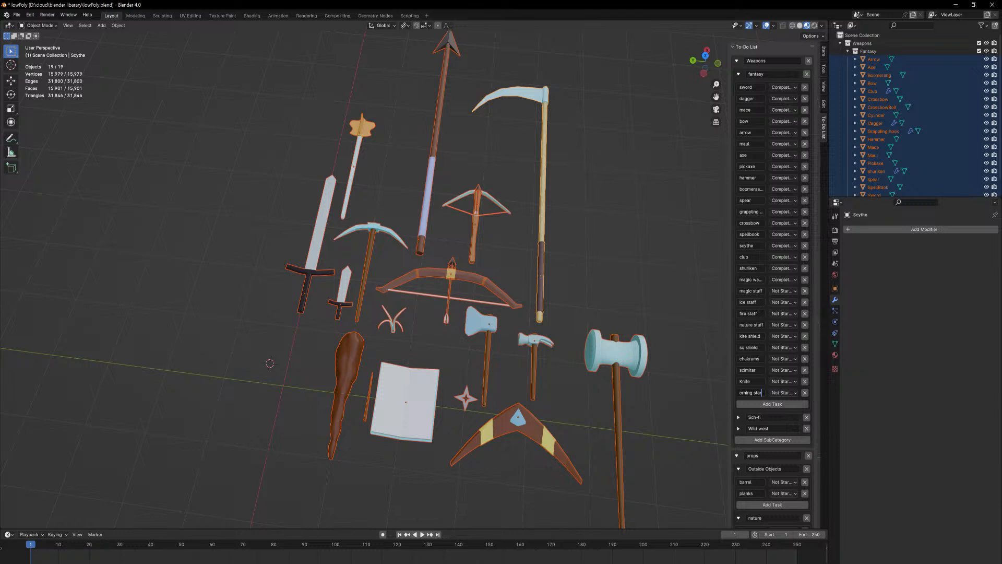
pyautogui.press('Return')
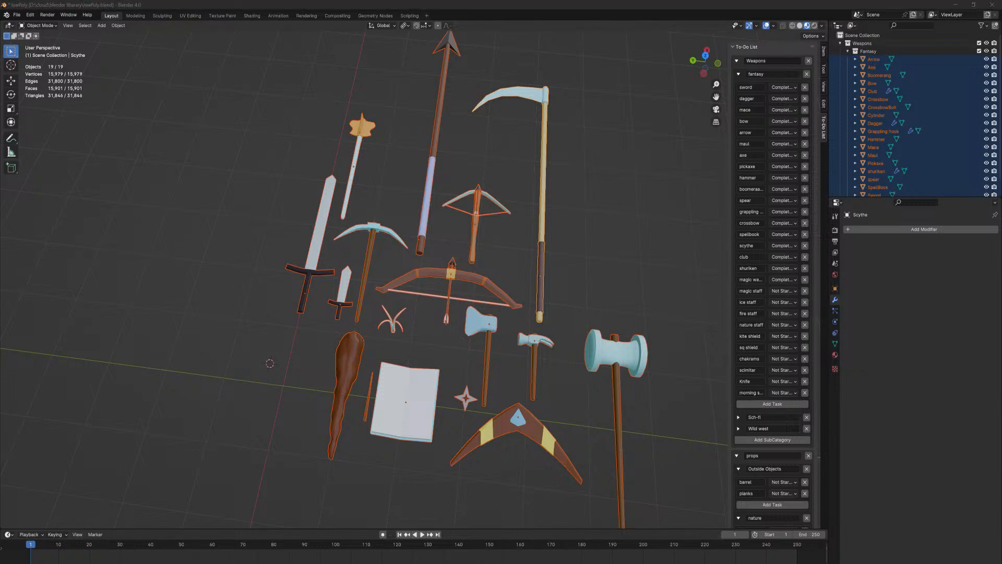
# - Switch to the browser and search the images for "sai" to check the weapon
pyautogui.moveTo(0, 399); pyautogui.dragTo(572, 3)
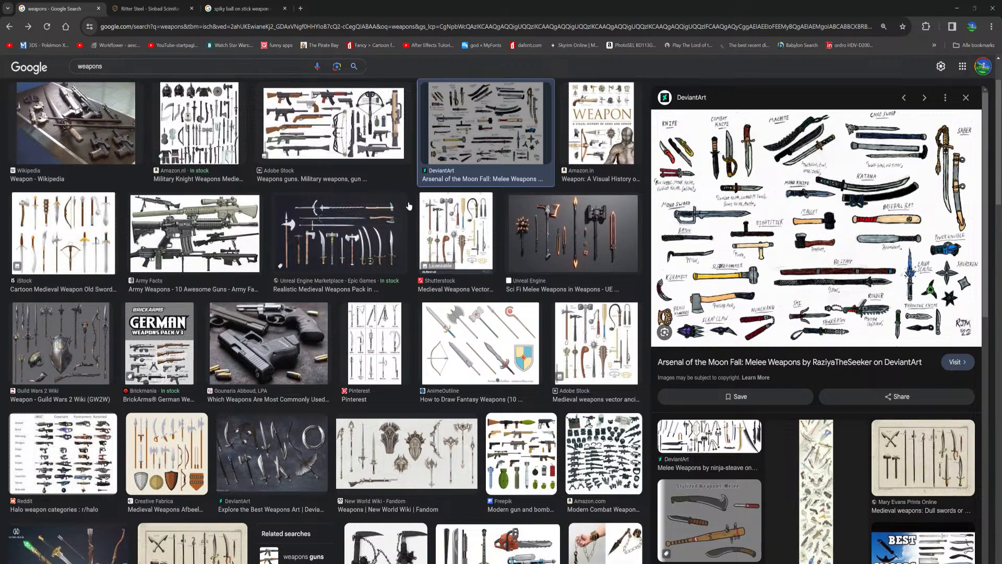
pyautogui.click(230, 68)
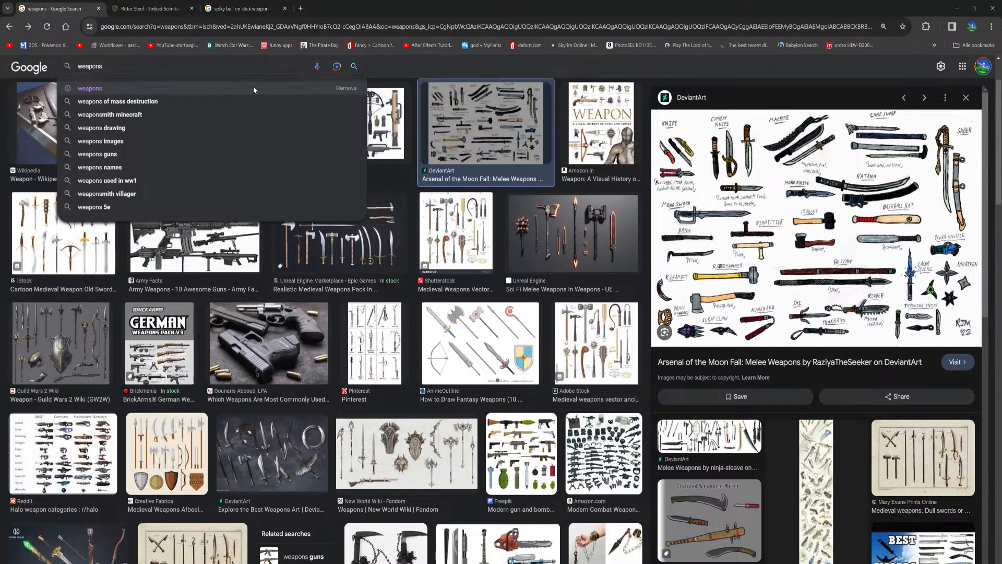
pyautogui.hotkey('ctrl', 'a')
pyautogui.write('sai')
pyautogui.press('Return')
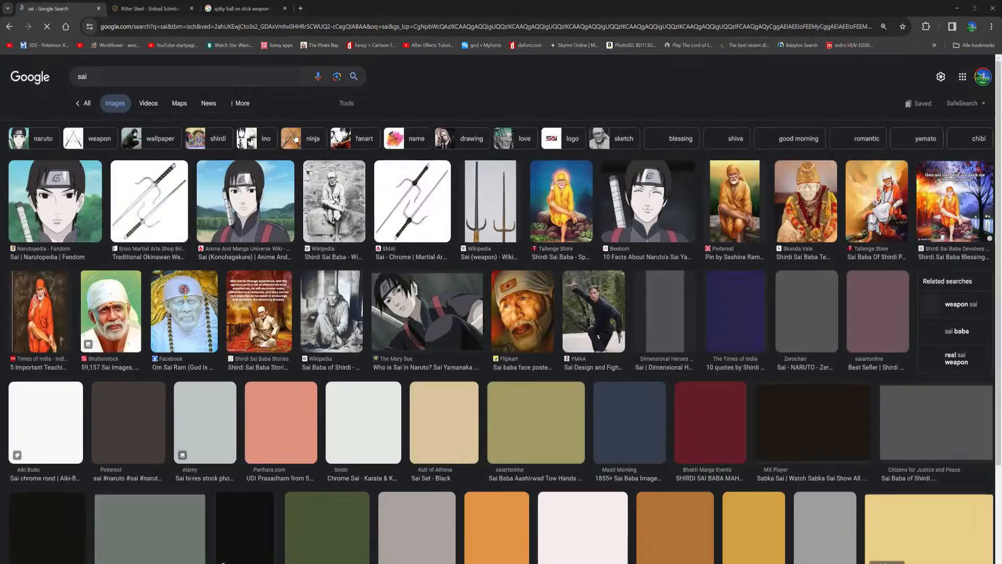
# - Switch to Blender and add a task named "sai" to the fantasy weapons subcategory
pyautogui.moveTo(505, 4); pyautogui.dragTo(156, 563)
pyautogui.click(772, 403)
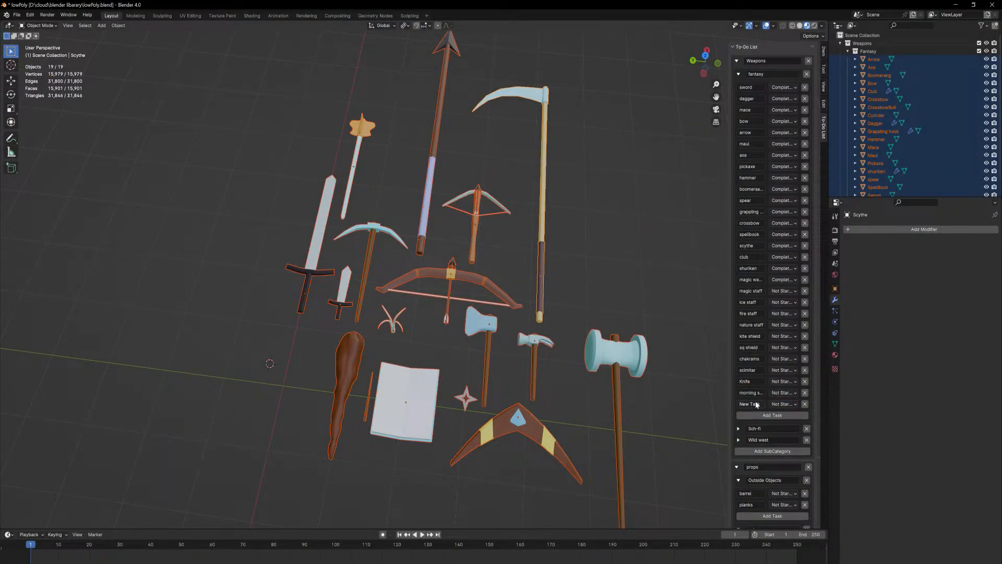
pyautogui.doubleClick(750, 403)
pyautogui.write('sai')
pyautogui.press('Return')
# - Consult the melee weapons reference image in the browser, and add a "throwing knife" task to the fantasy weapons subcategory in Blender
pyautogui.moveTo(1001, 62); pyautogui.dragTo(727, 3)
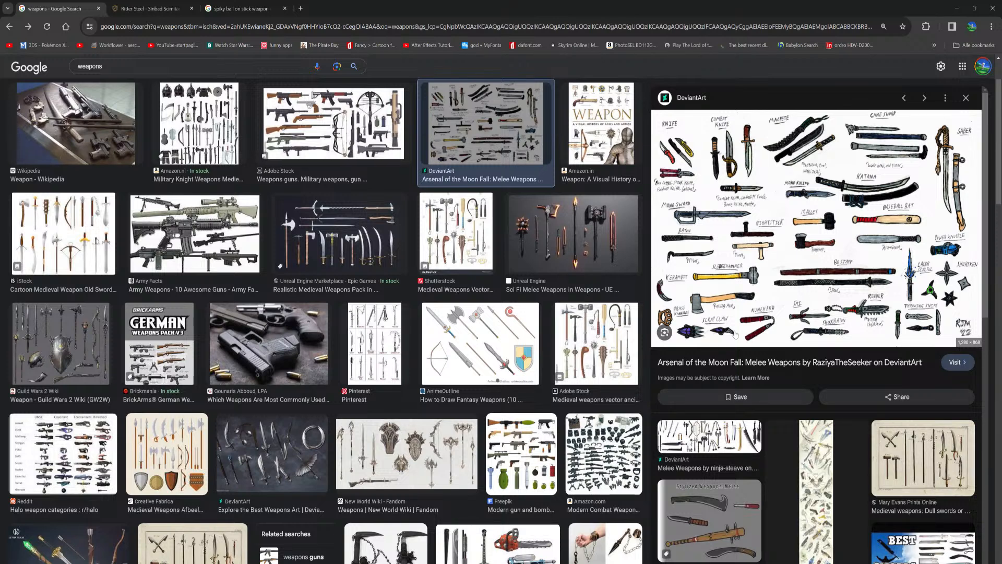
pyautogui.click(957, 8)
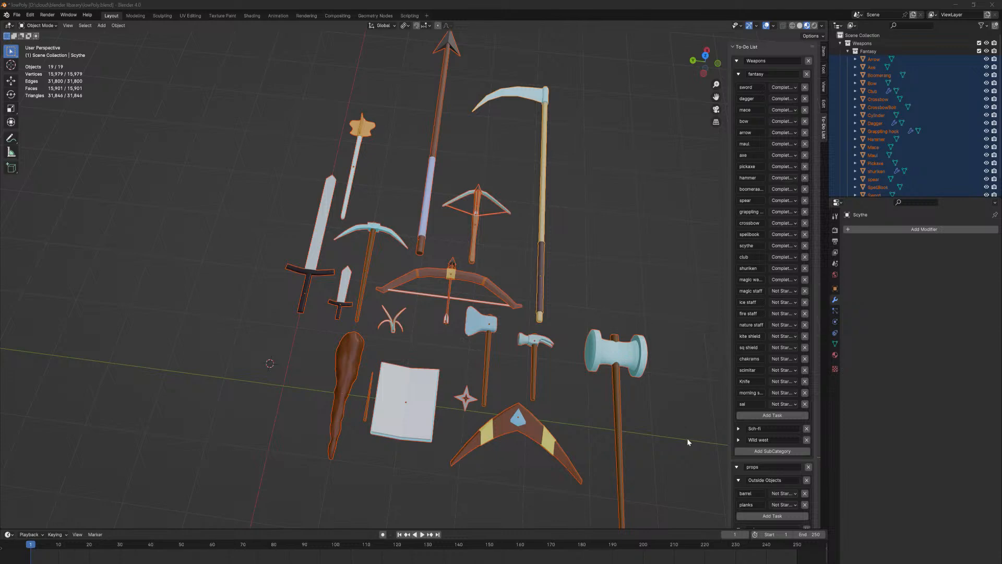
pyautogui.click(768, 414)
pyautogui.click(750, 414)
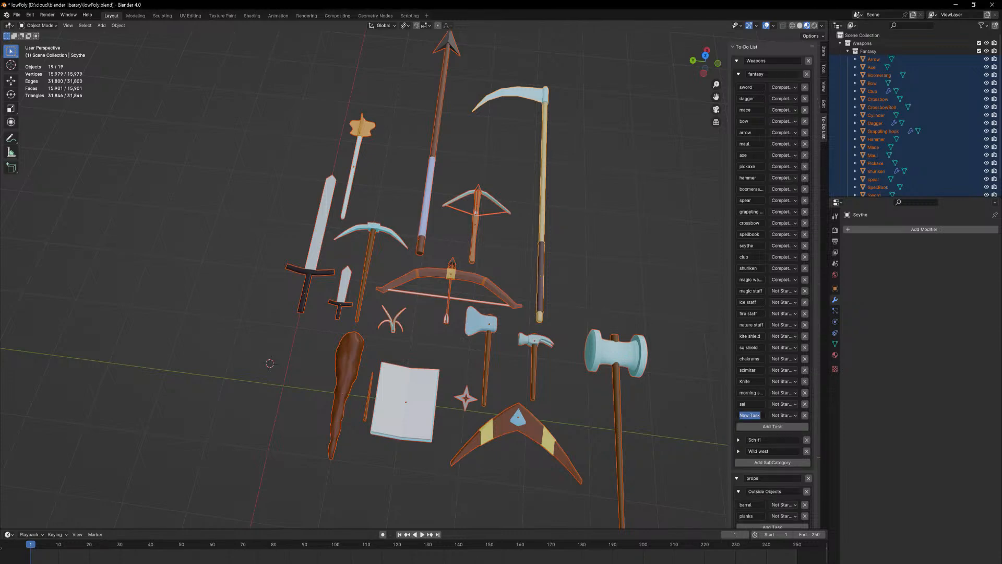
pyautogui.write('throwing knife')
pyautogui.press('Return')
# - Check the weapons image results in the browser again, and add a task named "battel axe" to Blender's fantasy weapons subcategory
pyautogui.moveTo(401, 563); pyautogui.dragTo(421, 0)
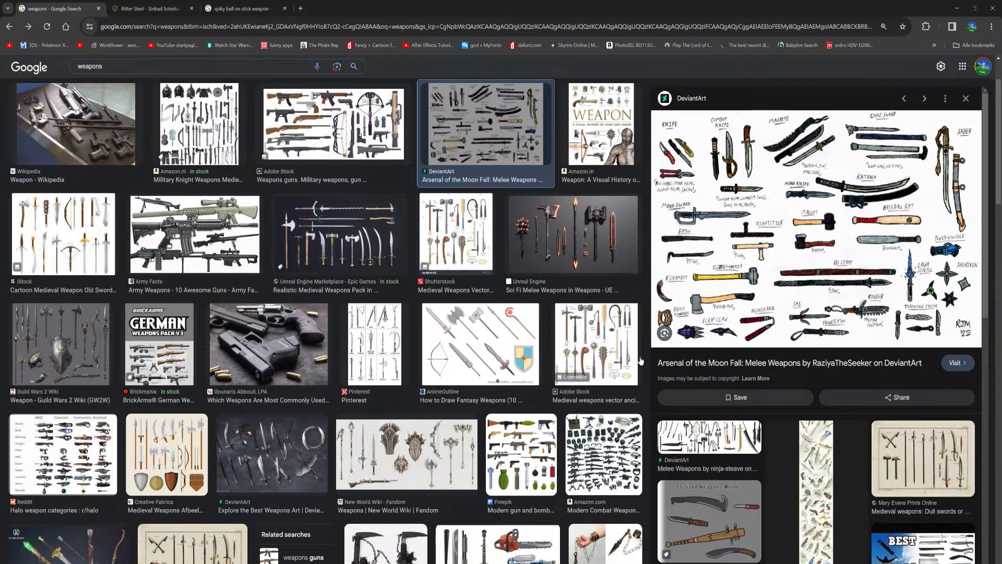
pyautogui.moveTo(580, 3); pyautogui.dragTo(400, 563)
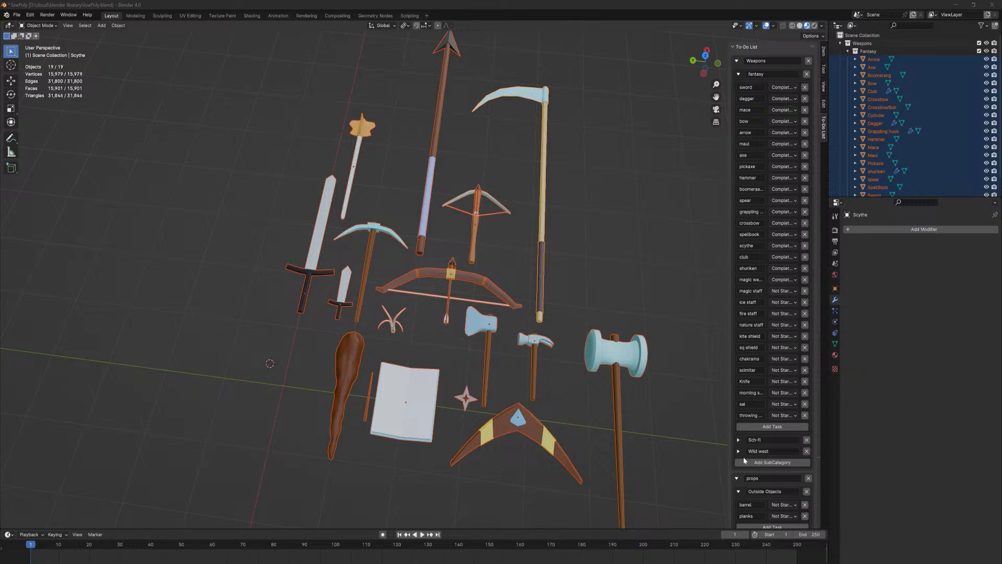
pyautogui.click(772, 427)
pyautogui.click(754, 426)
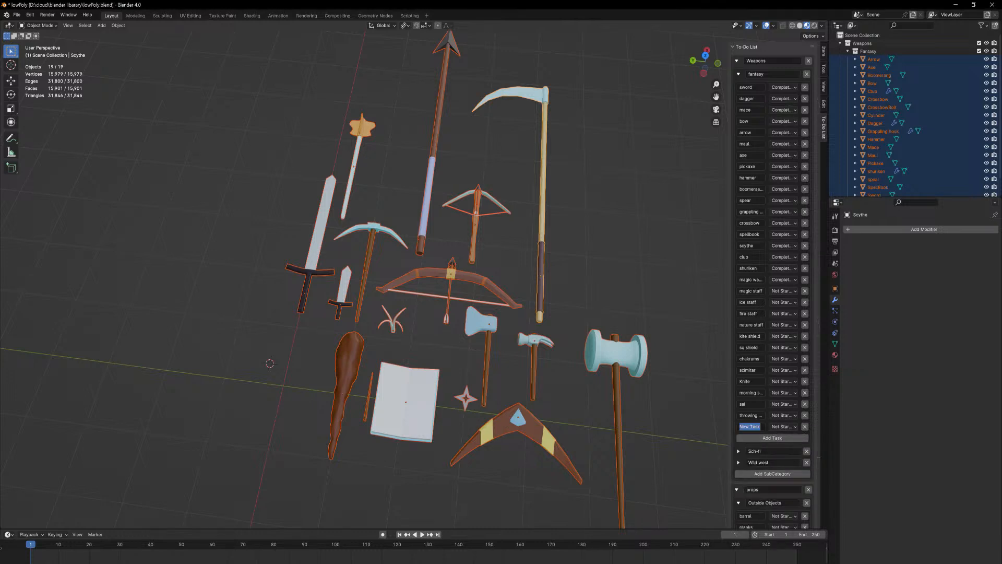
pyautogui.write('battel axe')
pyautogui.press('Return')
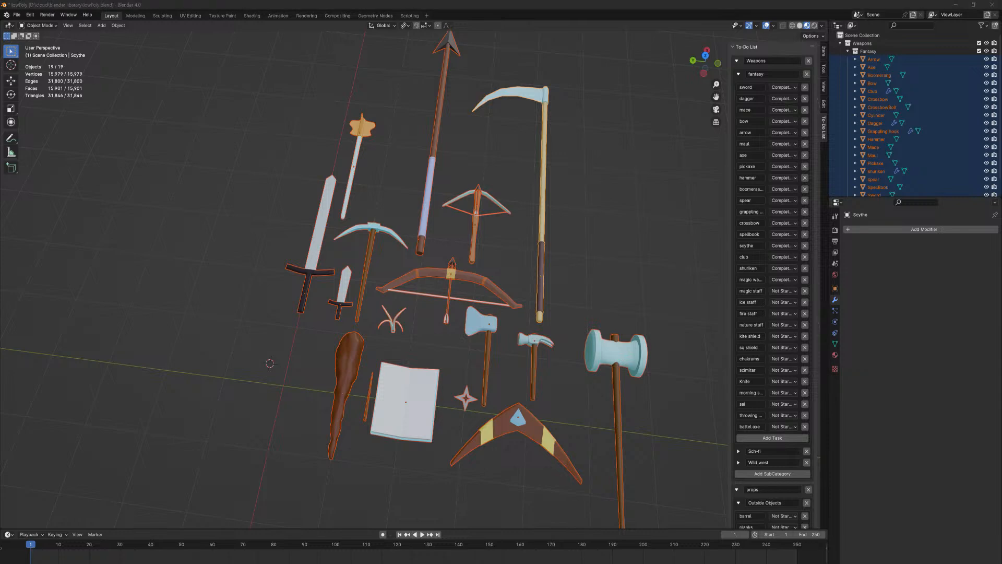
# - Switch to the browser and view the AnimeOutline fantasy weapons and Shutterstock medieval weapons images for further ideas
pyautogui.moveTo(607, 34); pyautogui.dragTo(520, 1)
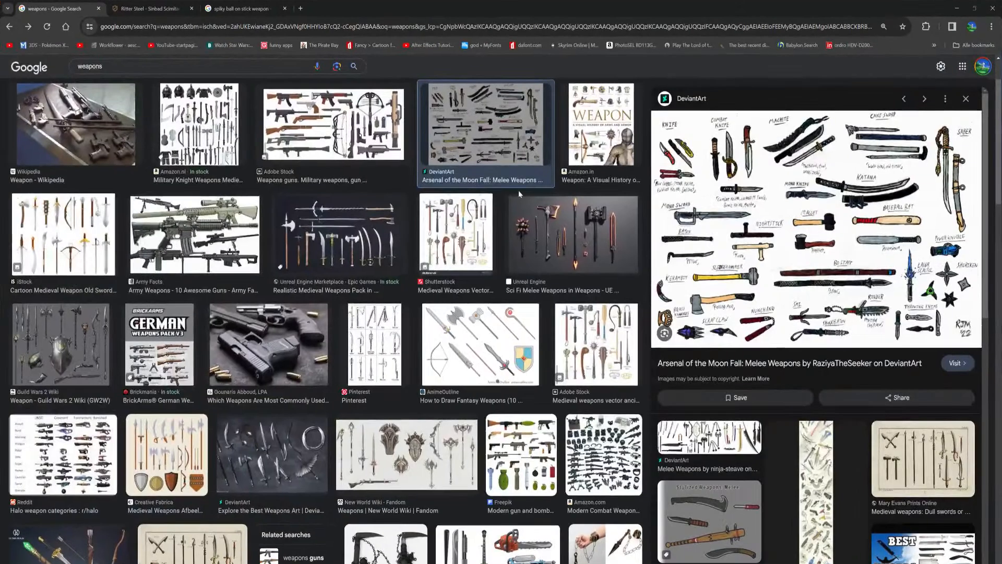
pyautogui.click(521, 355)
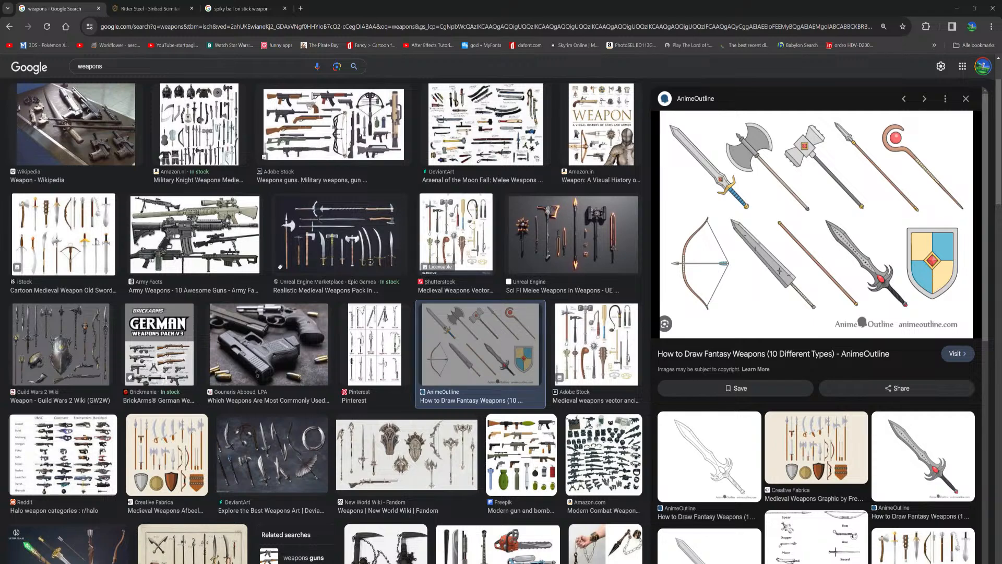
pyautogui.click(470, 229)
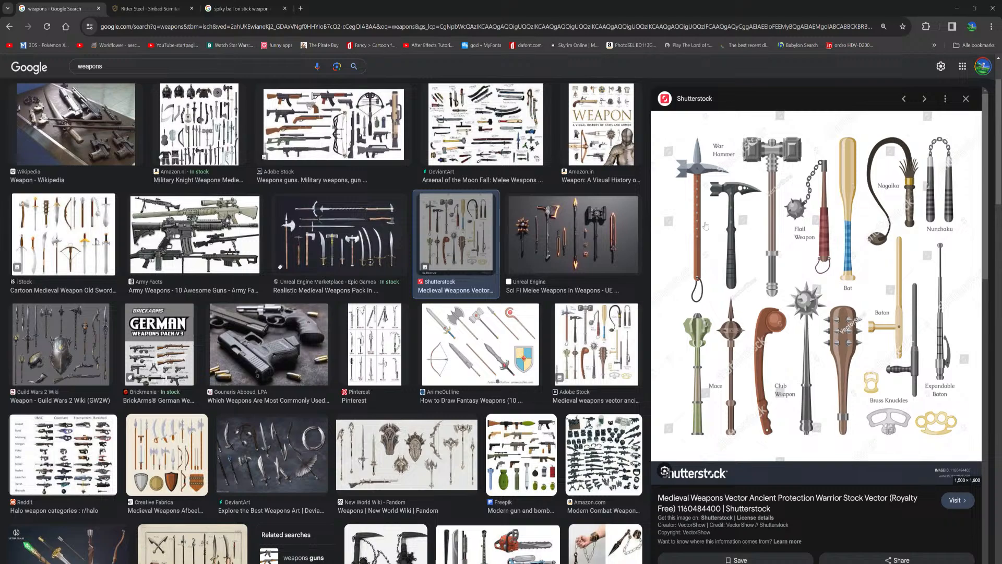
# - Switch to Blender and add a task named "war hammer" to the fantasy weapons subcategory
pyautogui.moveTo(636, 4); pyautogui.dragTo(313, 563)
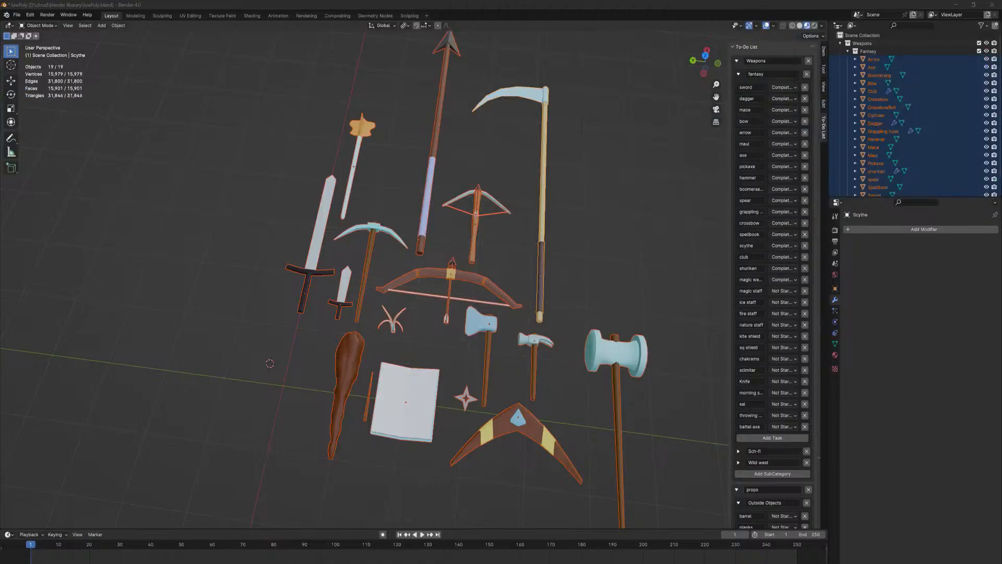
pyautogui.click(794, 437)
pyautogui.click(750, 438)
pyautogui.write('w')
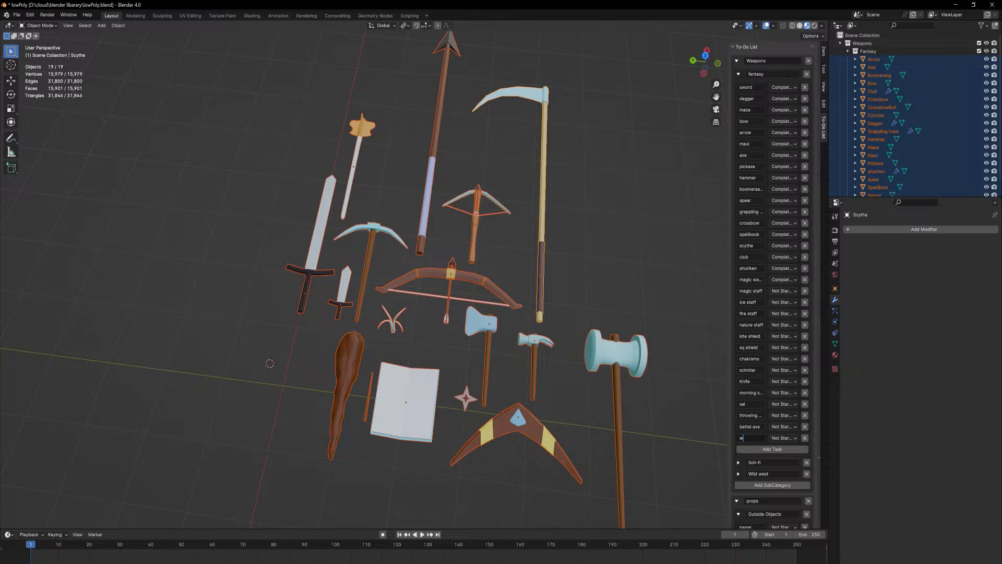
pyautogui.write('ar hammer')
pyautogui.press('Return')
# - Switch to the browser and examine the knight weapons set image from Amazon among the weapons results
pyautogui.moveTo(1, 412); pyautogui.dragTo(511, 3)
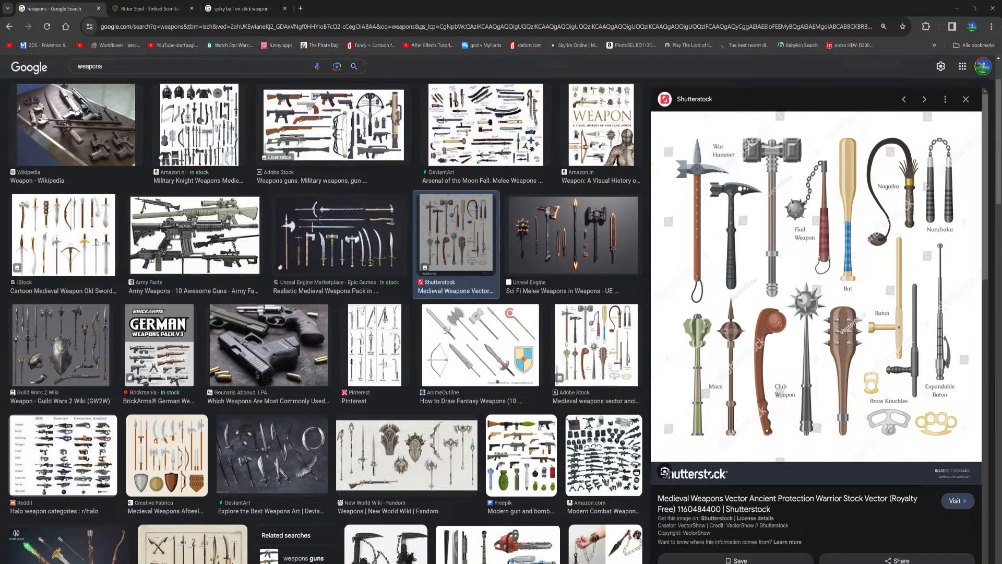
pyautogui.click(190, 122)
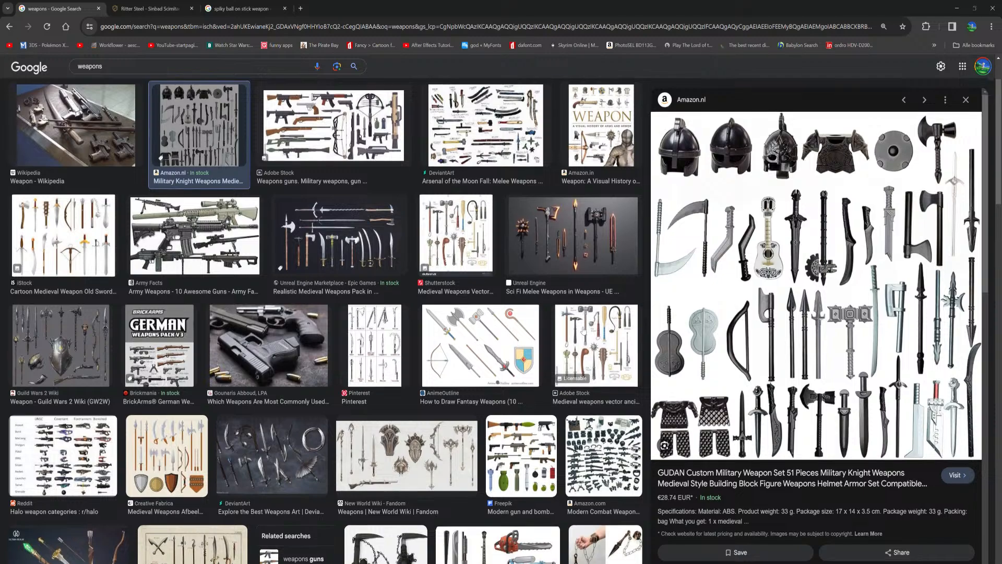
pyautogui.scroll(2, 584, 332)
pyautogui.scroll(-4, 583, 335)
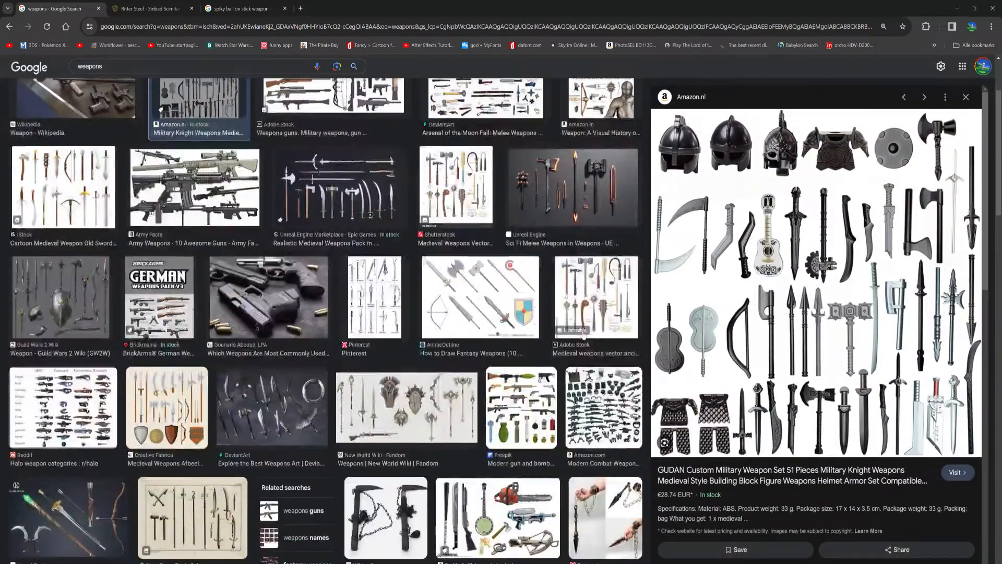
pyautogui.scroll(-1, 583, 335)
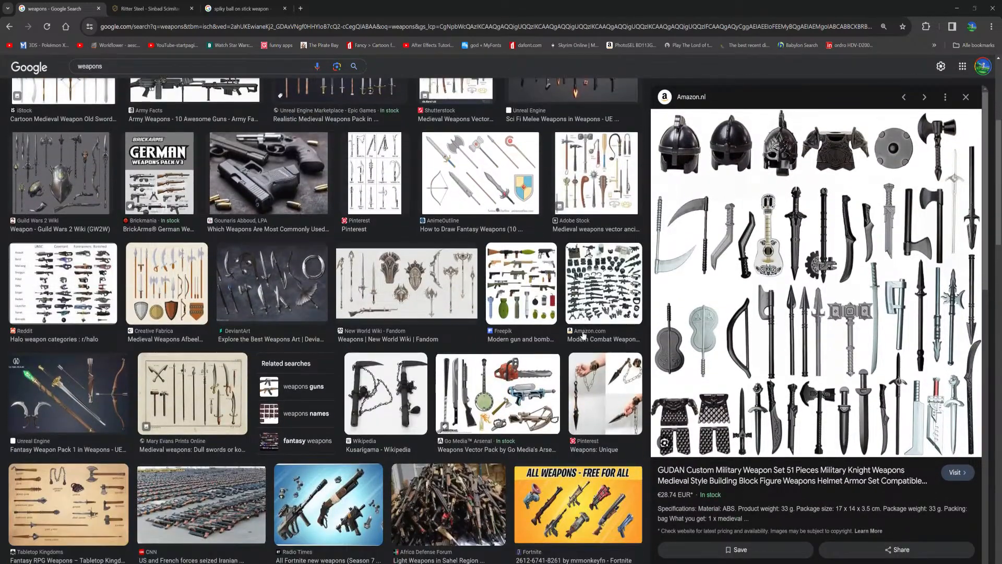
# - View the Kusarigama and "Weapons: Unique" images, and look through further weapons image results for ideas
pyautogui.click(393, 394)
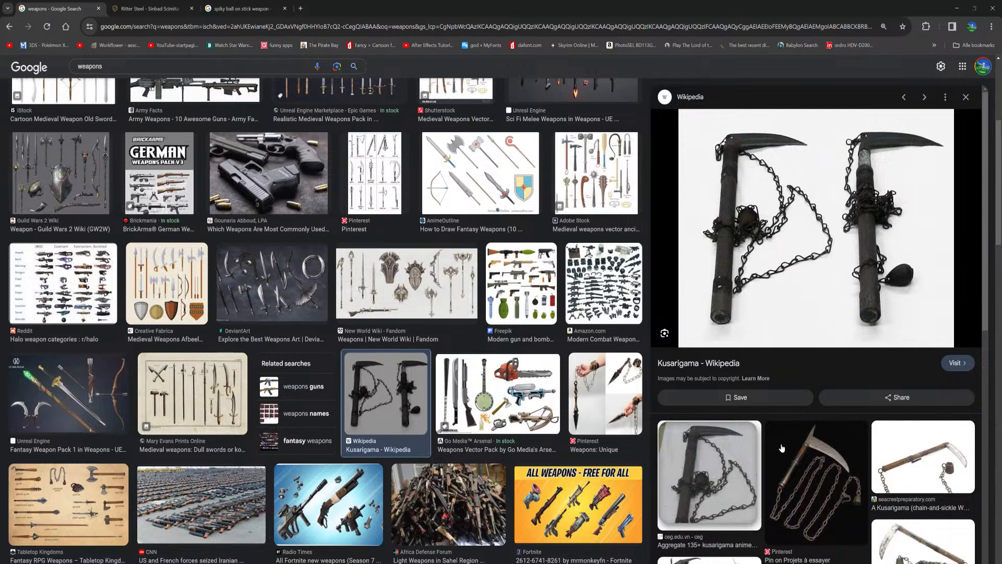
pyautogui.click(615, 412)
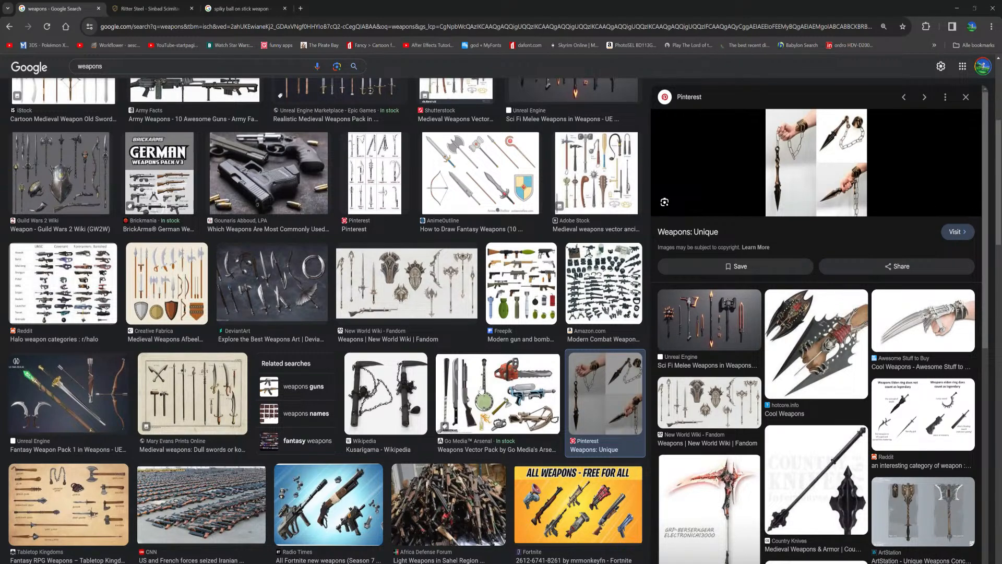
pyautogui.scroll(-5, 481, 390)
pyautogui.scroll(-5, 481, 389)
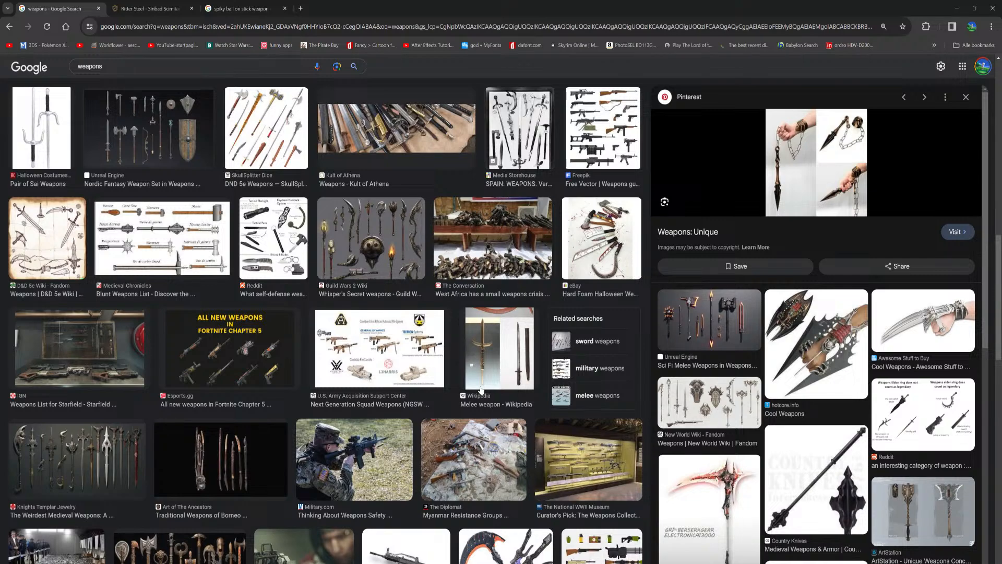
pyautogui.scroll(-2, 481, 389)
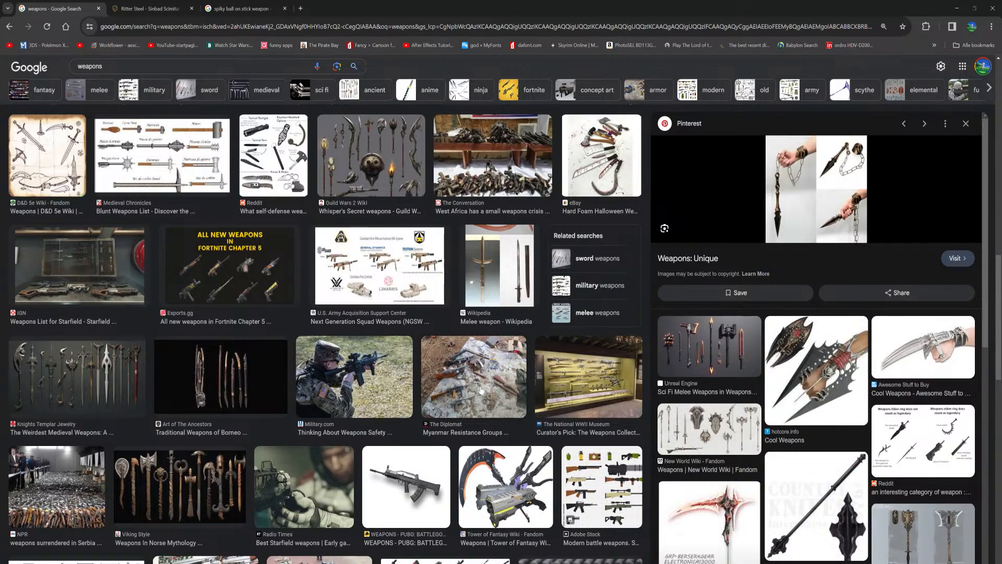
pyautogui.scroll(-4, 481, 389)
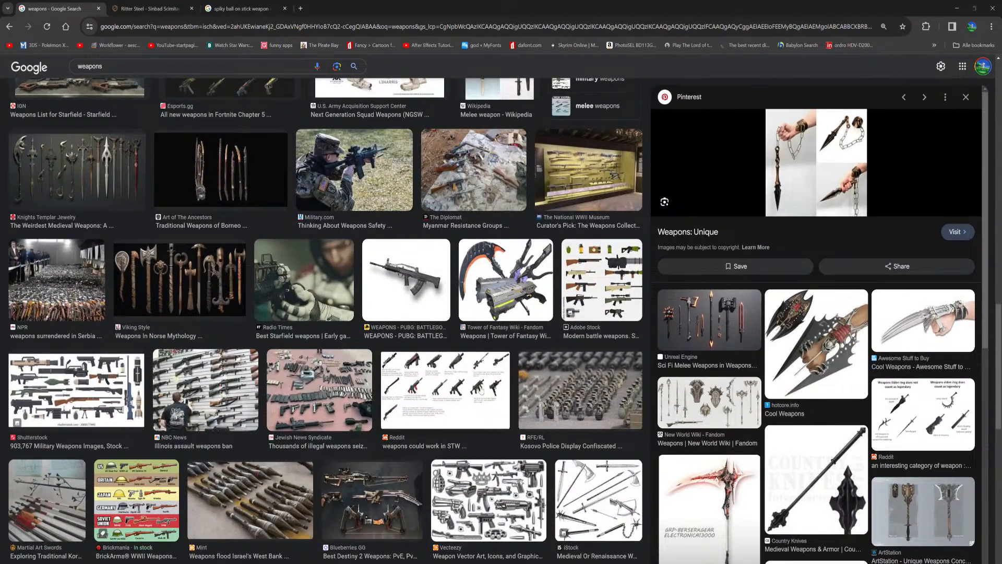
pyautogui.scroll(-8, 480, 390)
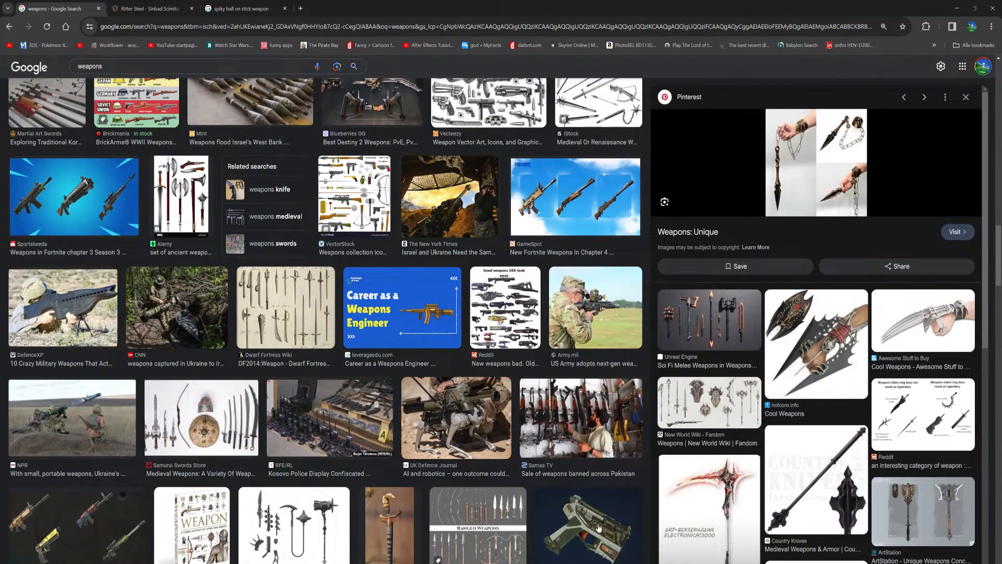
pyautogui.scroll(-3, 599, 527)
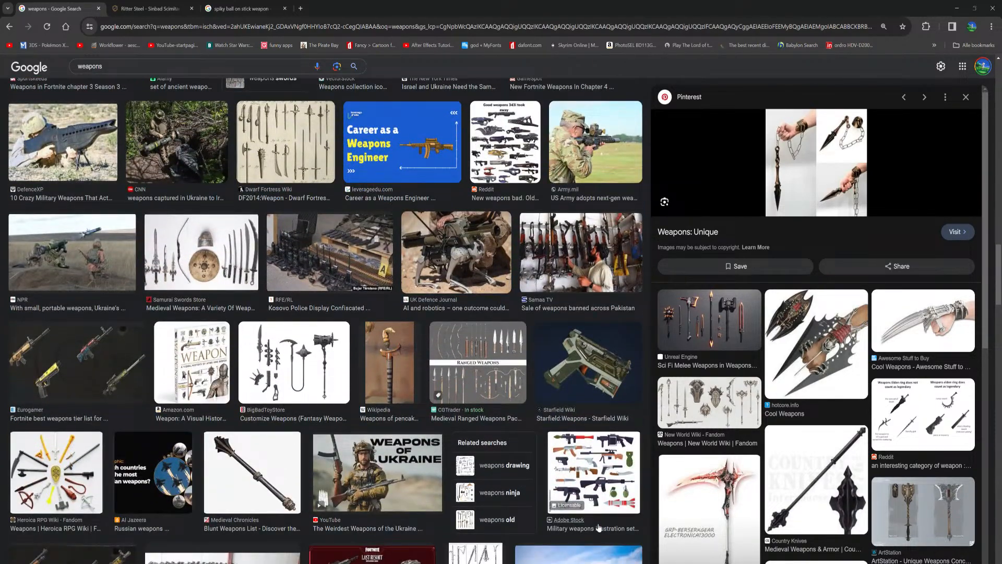
pyautogui.scroll(-2, 598, 527)
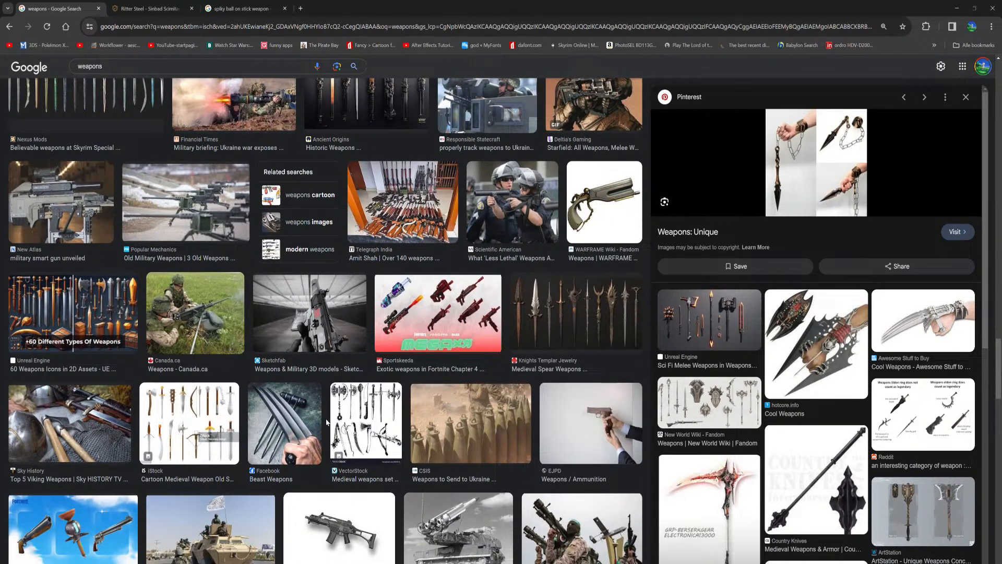
# - View the "Beast Weapons" claw image and browse the remaining weapons image results for more weapon types
pyautogui.click(309, 423)
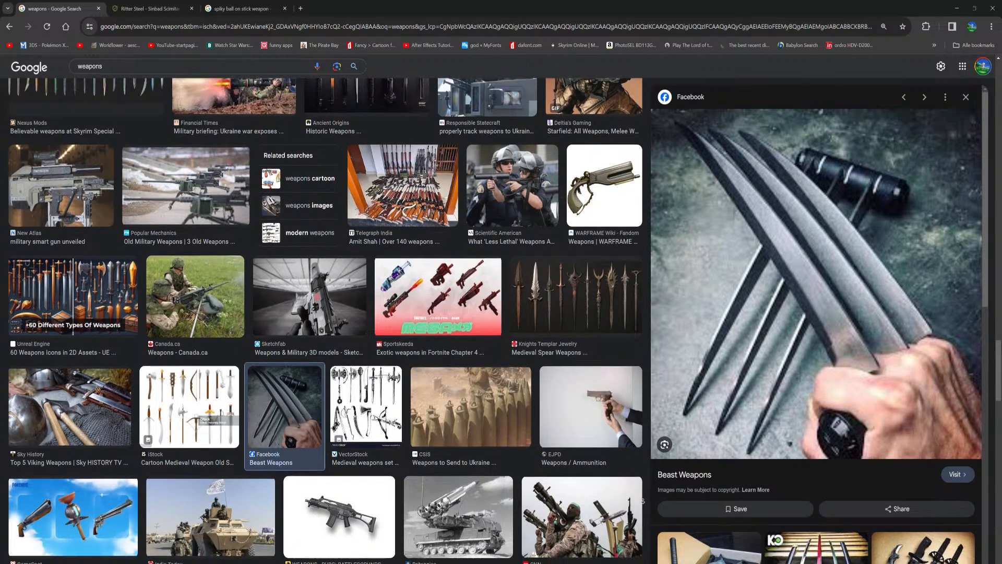
pyautogui.scroll(-5, 643, 501)
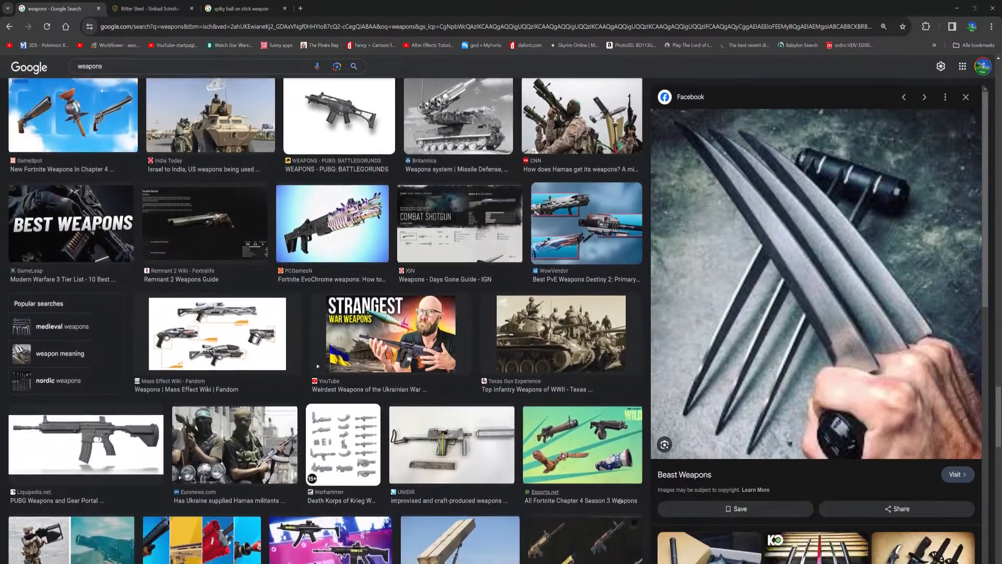
pyautogui.scroll(-6, 620, 500)
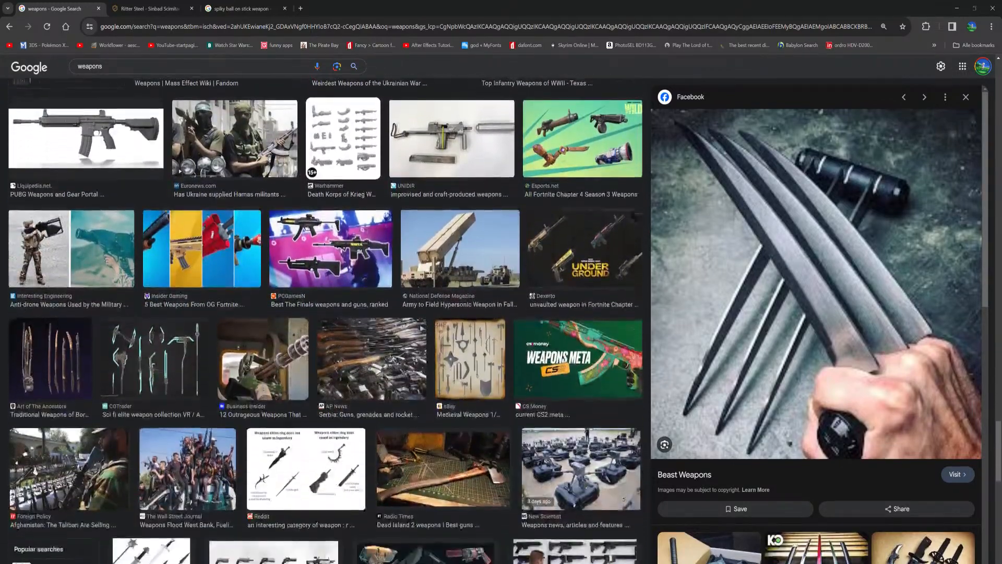
pyautogui.scroll(-3, 621, 496)
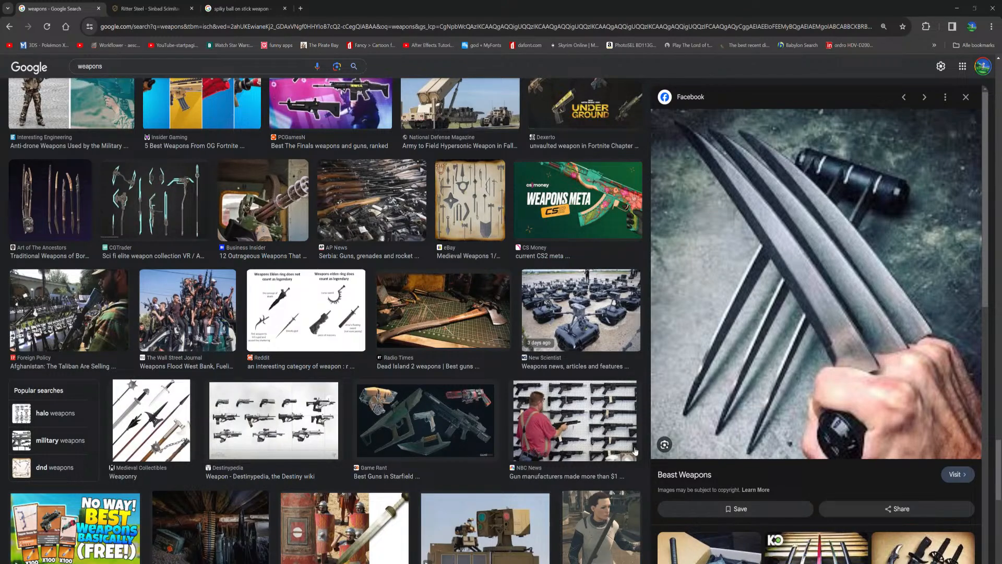
pyautogui.scroll(-3, 646, 471)
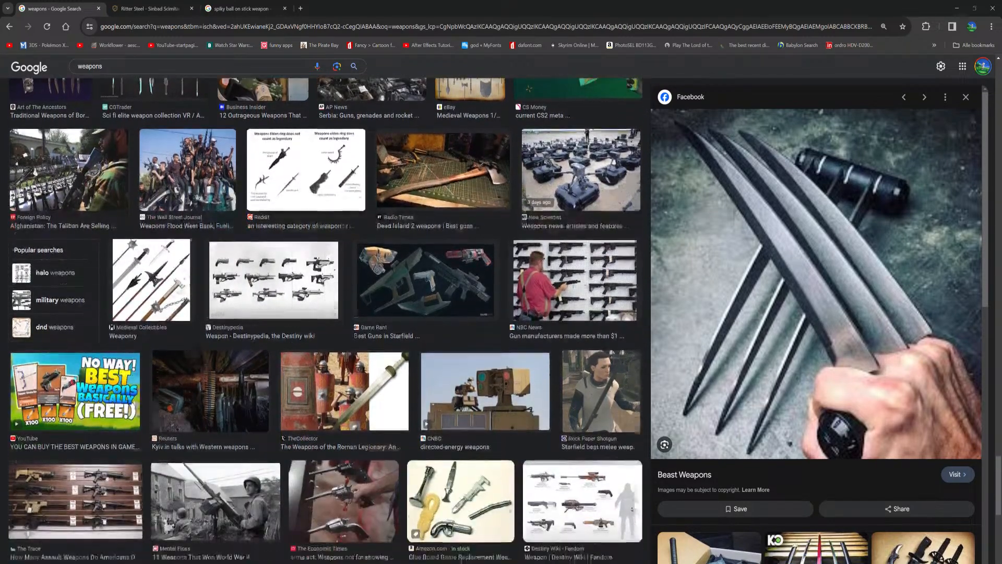
pyautogui.scroll(-4, 612, 489)
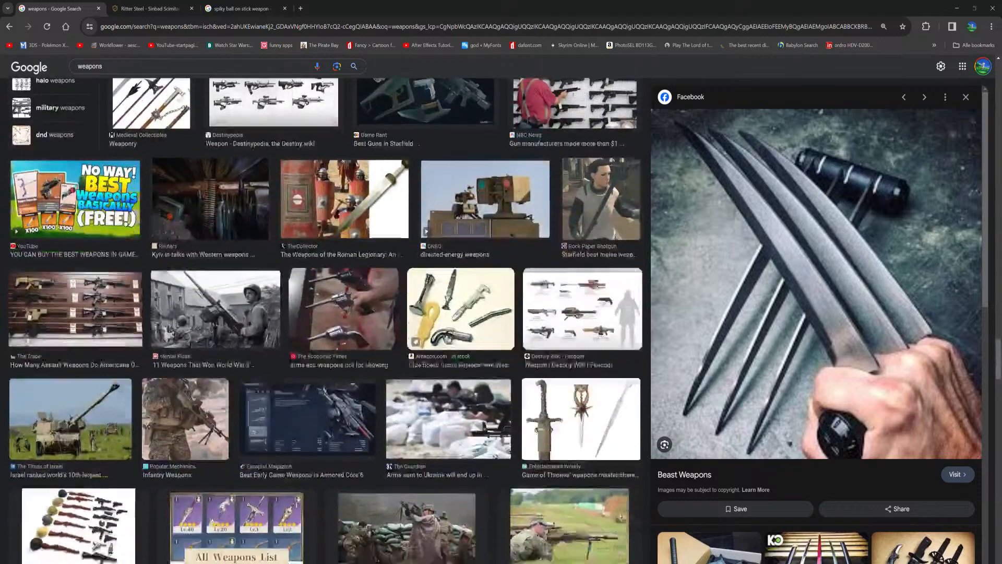
pyautogui.scroll(-5, 612, 489)
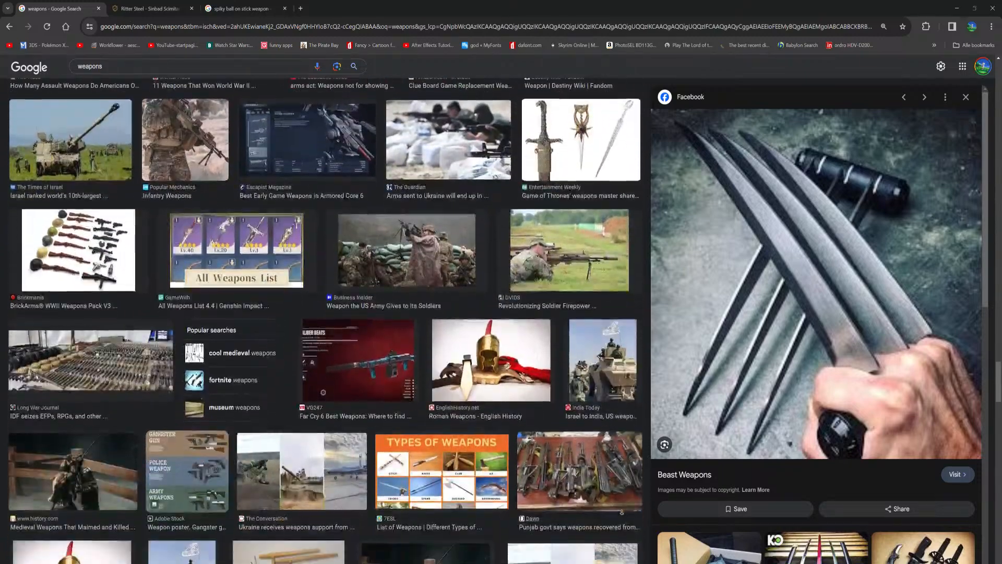
pyautogui.scroll(-1, 621, 497)
pyautogui.scroll(20, 563, 223)
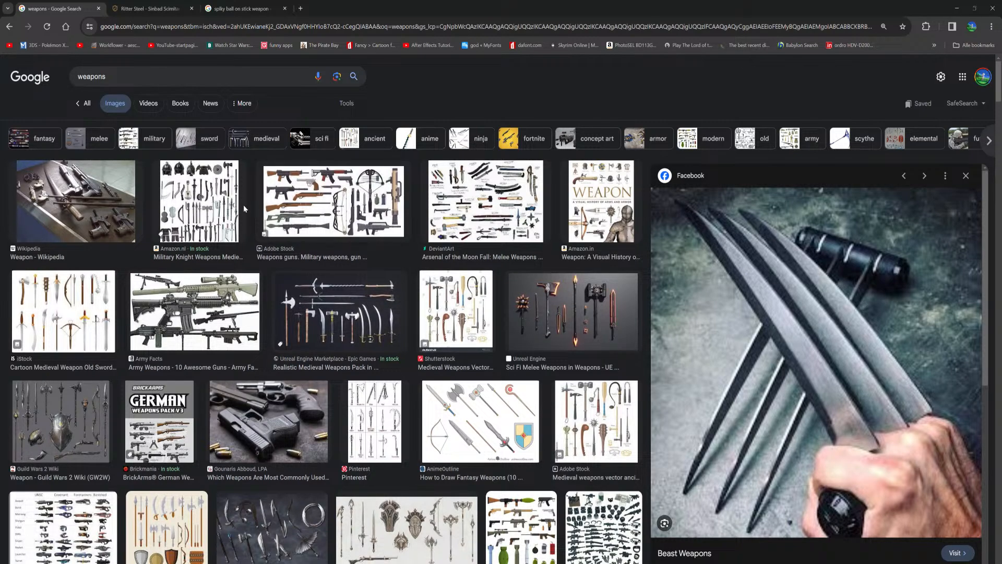
# - Compare the Amazon knight weapons set, the Wikipedia weapon photo and the iStock cartoon medieval weapons image
pyautogui.click(214, 211)
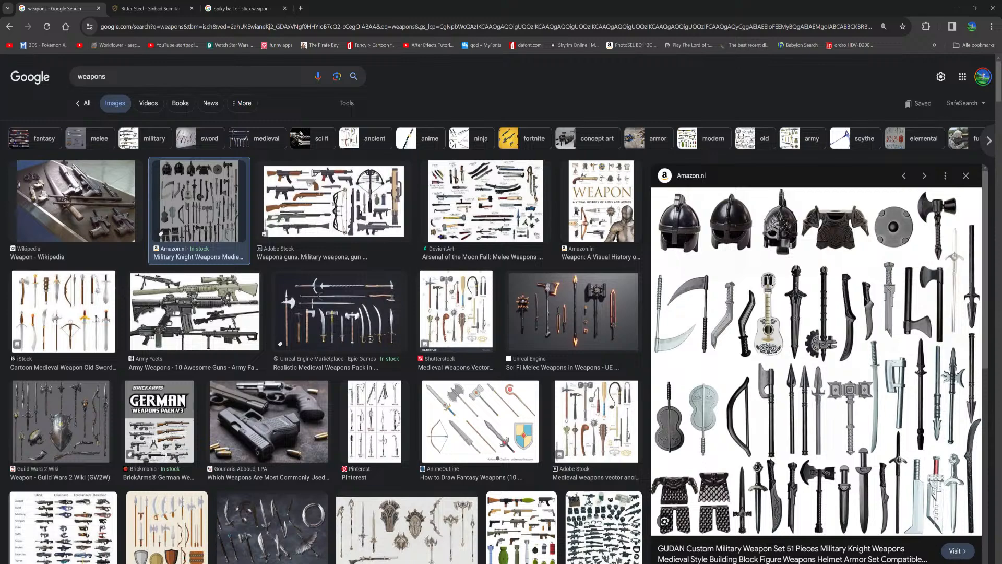
pyautogui.click(105, 221)
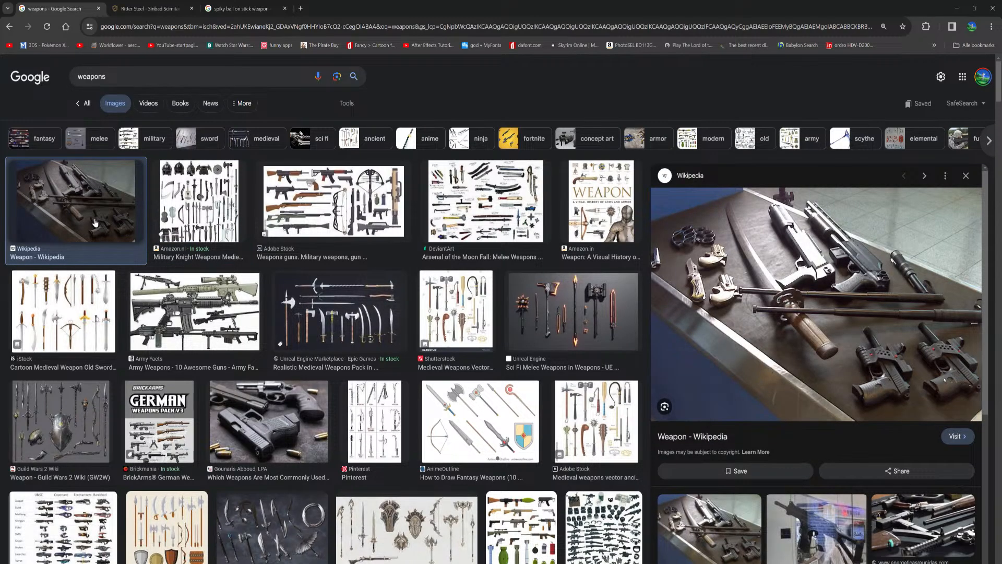
pyautogui.click(66, 323)
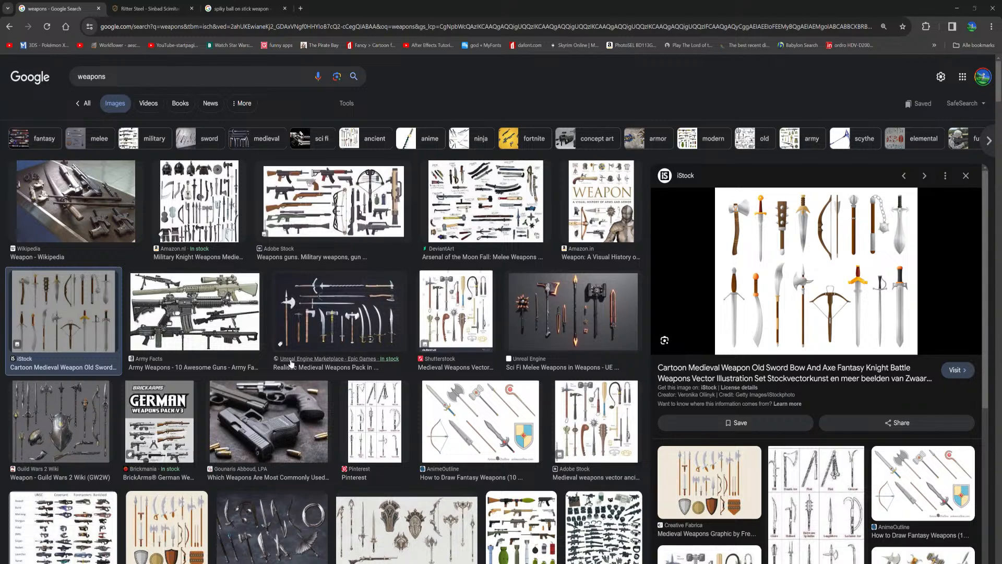
# - Look further through the weapons results and examine the Kult of Athena image with its related sword images
pyautogui.scroll(-4, 643, 253)
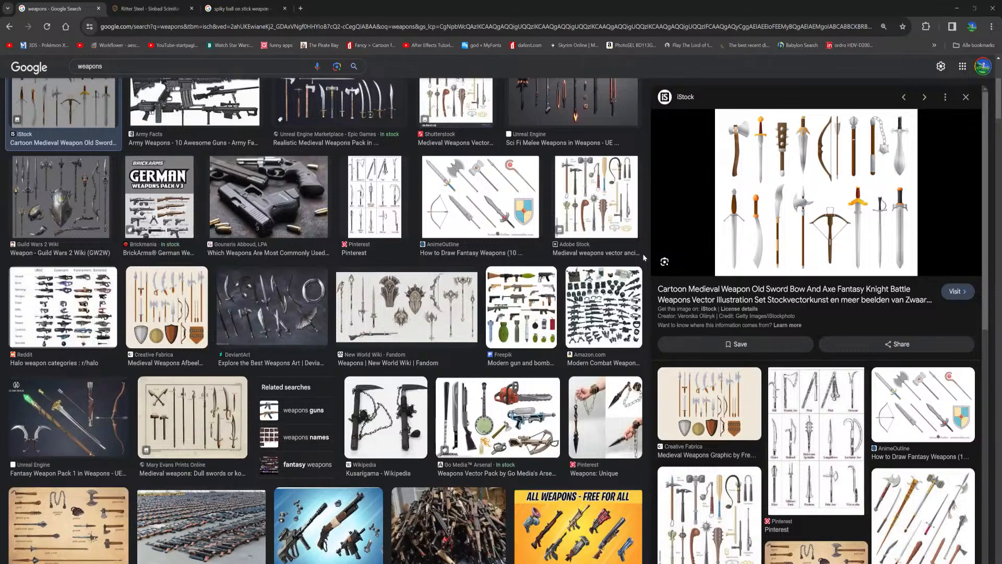
pyautogui.scroll(-1, 646, 253)
pyautogui.scroll(-3, 646, 280)
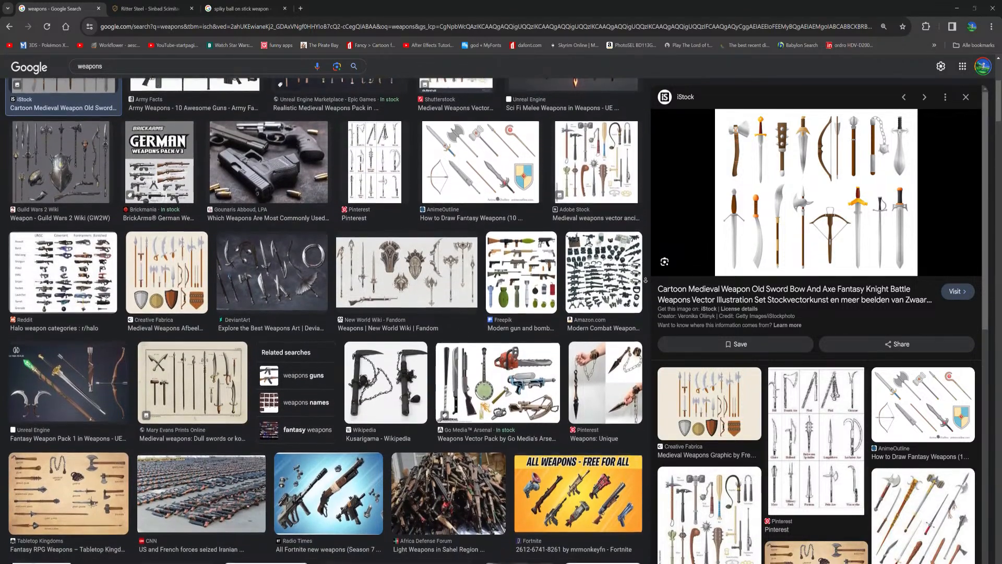
pyautogui.scroll(-2, 645, 280)
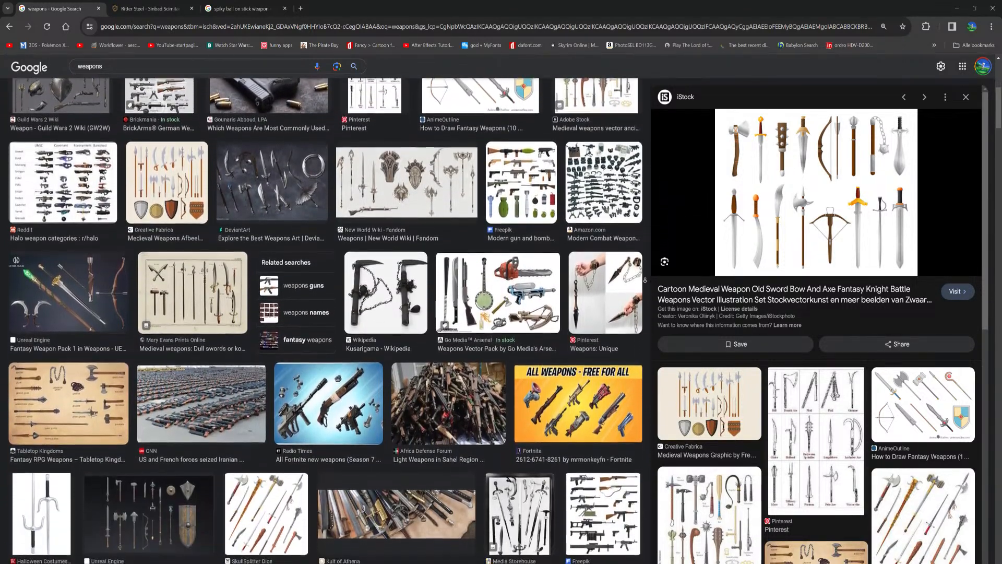
pyautogui.scroll(-5, 635, 296)
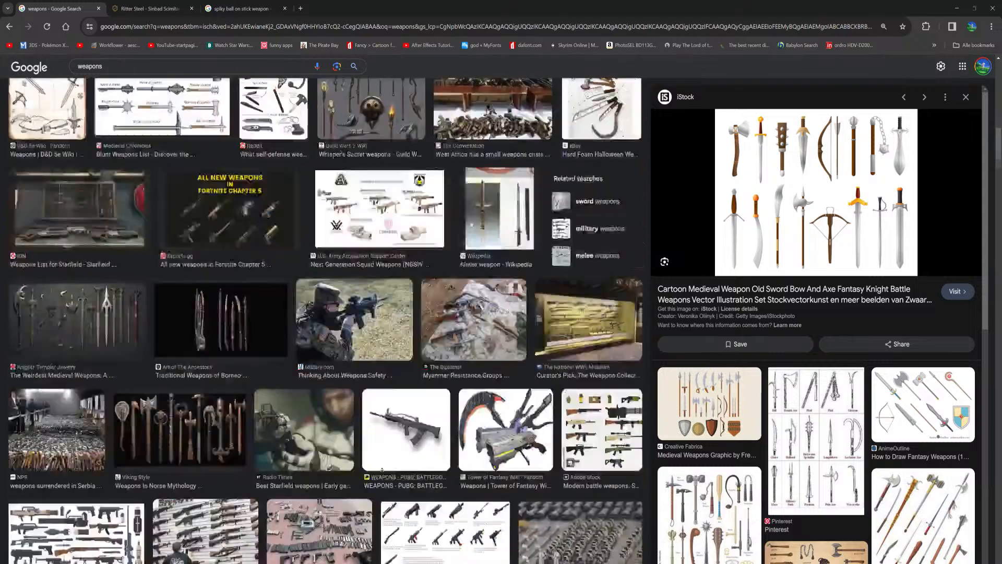
pyautogui.scroll(-1, 418, 295)
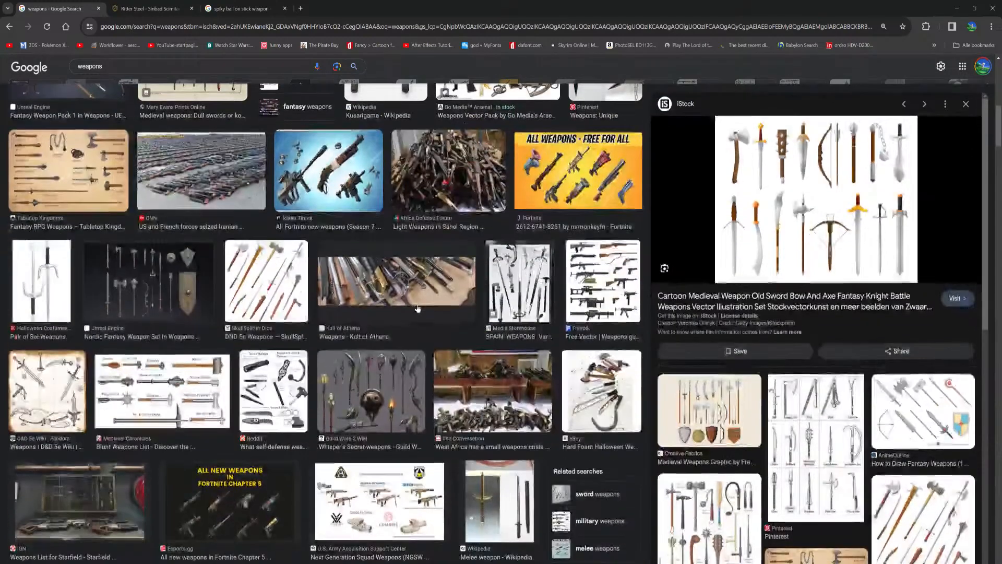
pyautogui.click(407, 300)
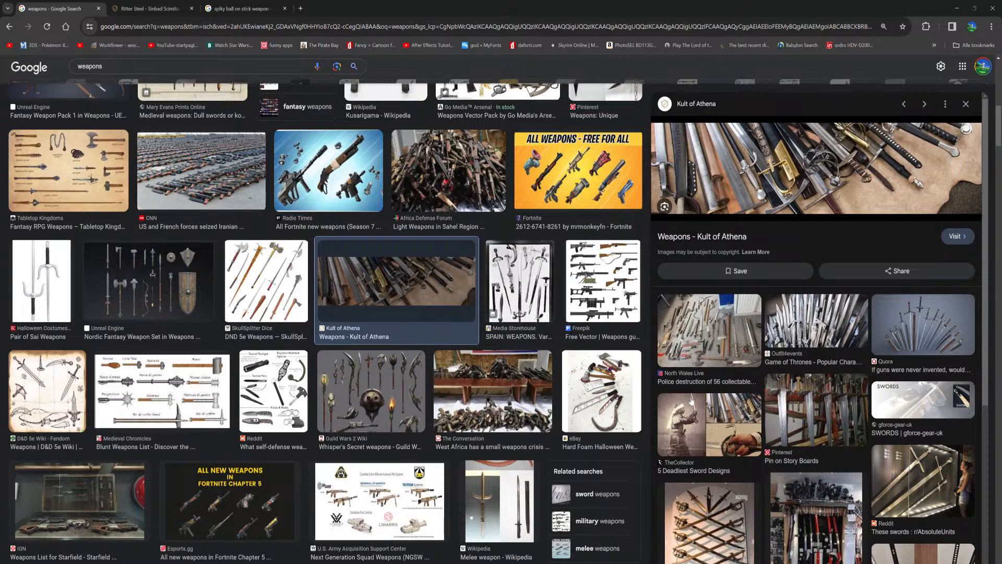
pyautogui.scroll(-2, 691, 400)
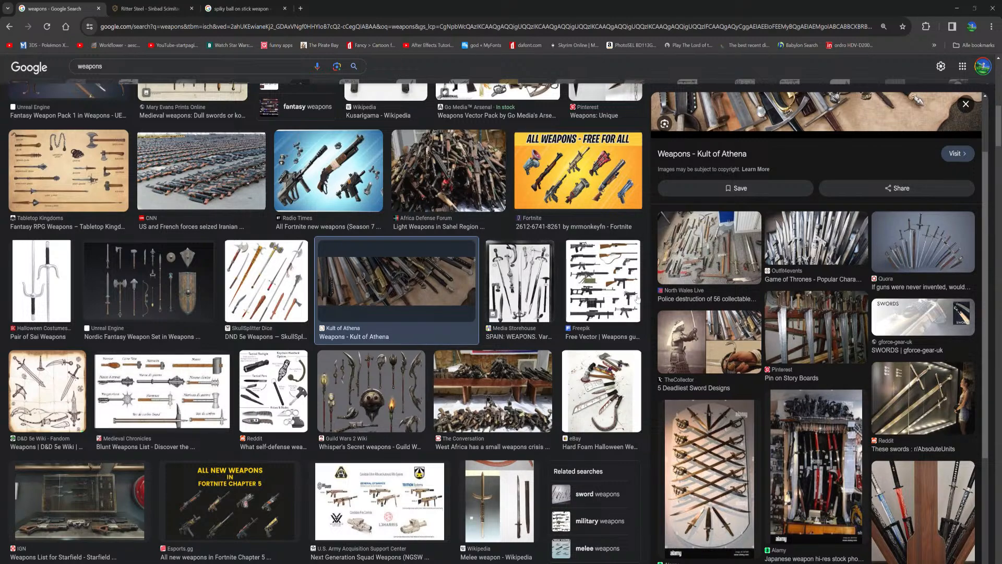
# - Examine the North Wales Live swords, knives and axes photo and the Nordic Fantasy Weapon Set image, and return to Blender
pyautogui.click(687, 248)
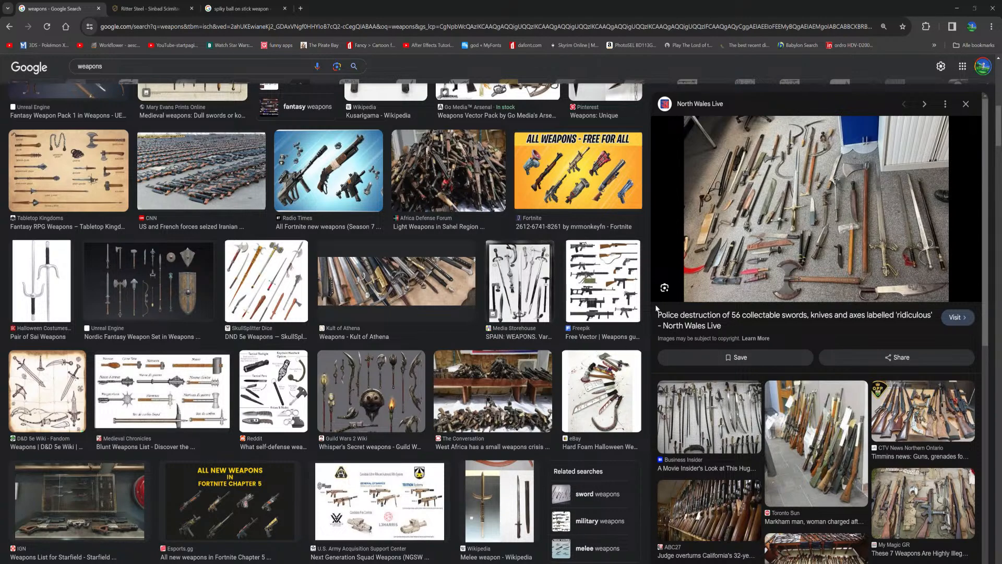
pyautogui.click(167, 273)
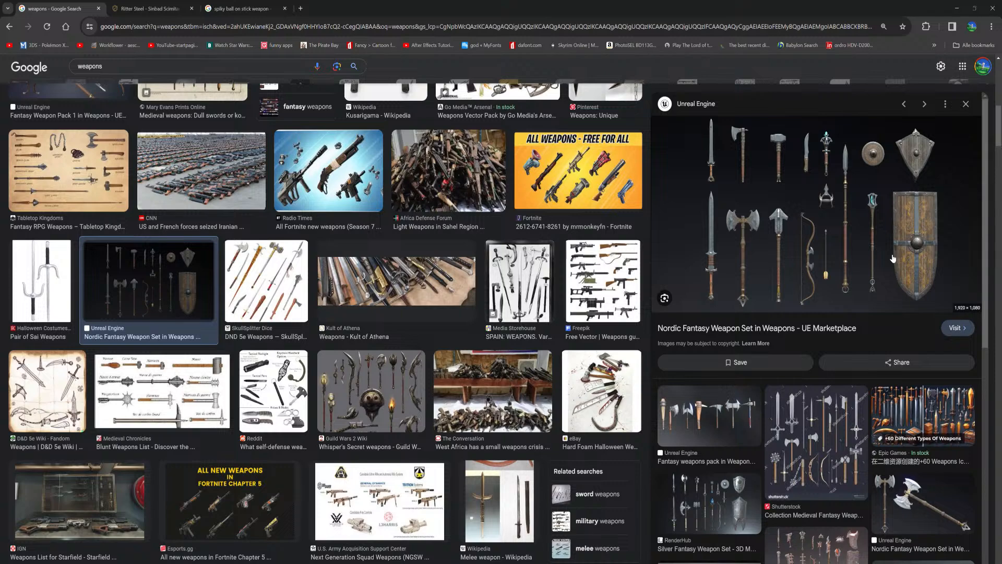
pyautogui.click(951, 11)
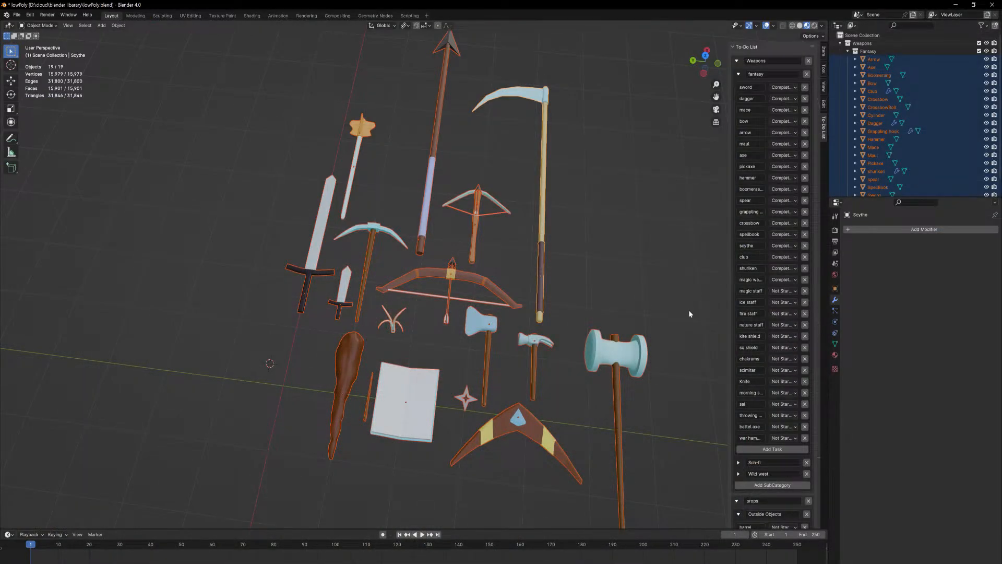
# - Look over the fantasy weapon models from several angles and deselect all of them
pyautogui.moveTo(643, 280)
pyautogui.mouseDown(button='middle')
pyautogui.moveTo(640, 262)
pyautogui.moveTo(655, 279)
pyautogui.mouseUp(button='middle')
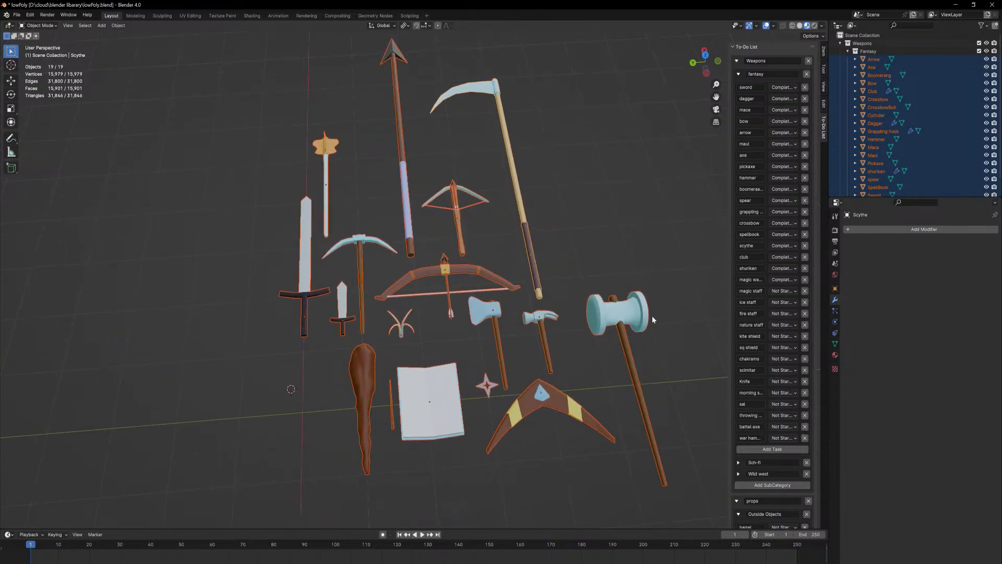
pyautogui.moveTo(652, 315)
pyautogui.mouseDown(button='middle')
pyautogui.moveTo(631, 324)
pyautogui.moveTo(647, 297)
pyautogui.mouseUp(button='middle')
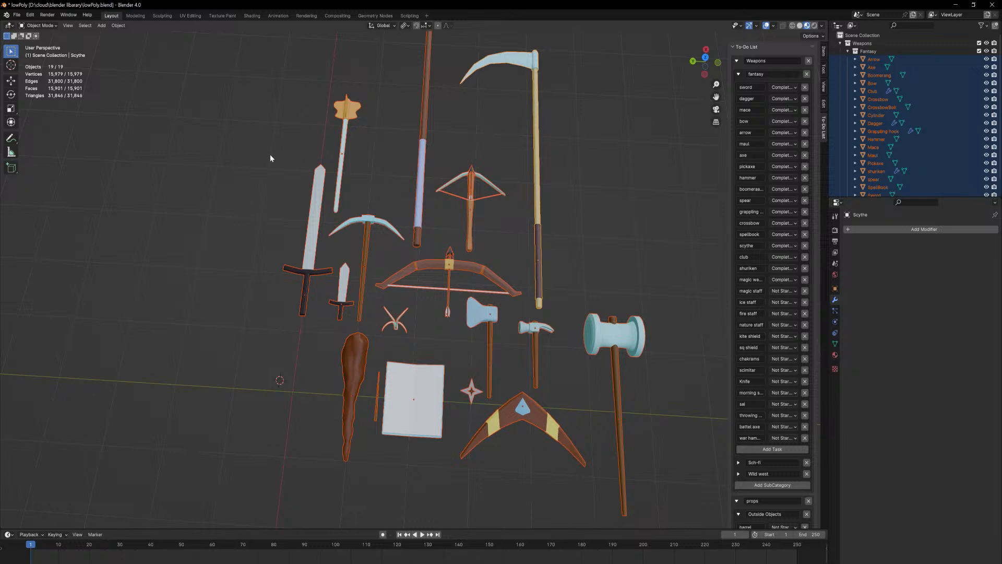
pyautogui.moveTo(224, 99); pyautogui.dragTo(673, 526)
pyautogui.click(654, 401)
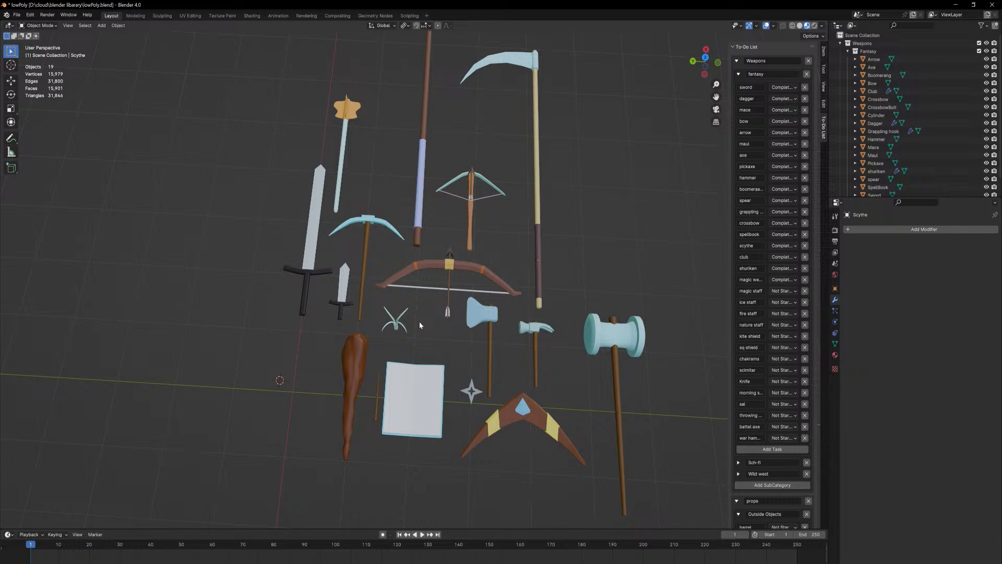
pyautogui.moveTo(420, 336); pyautogui.dragTo(376, 339, button='middle')
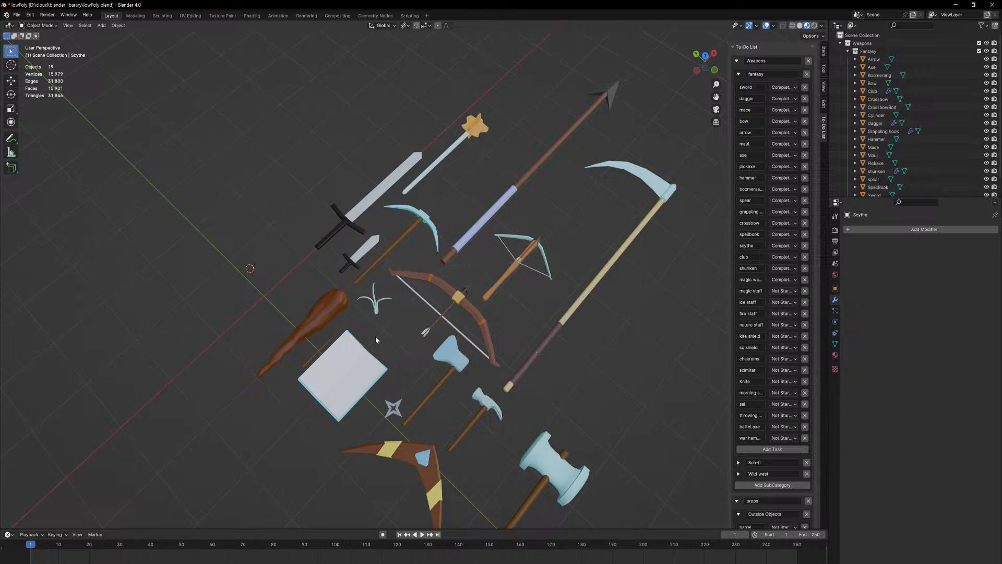